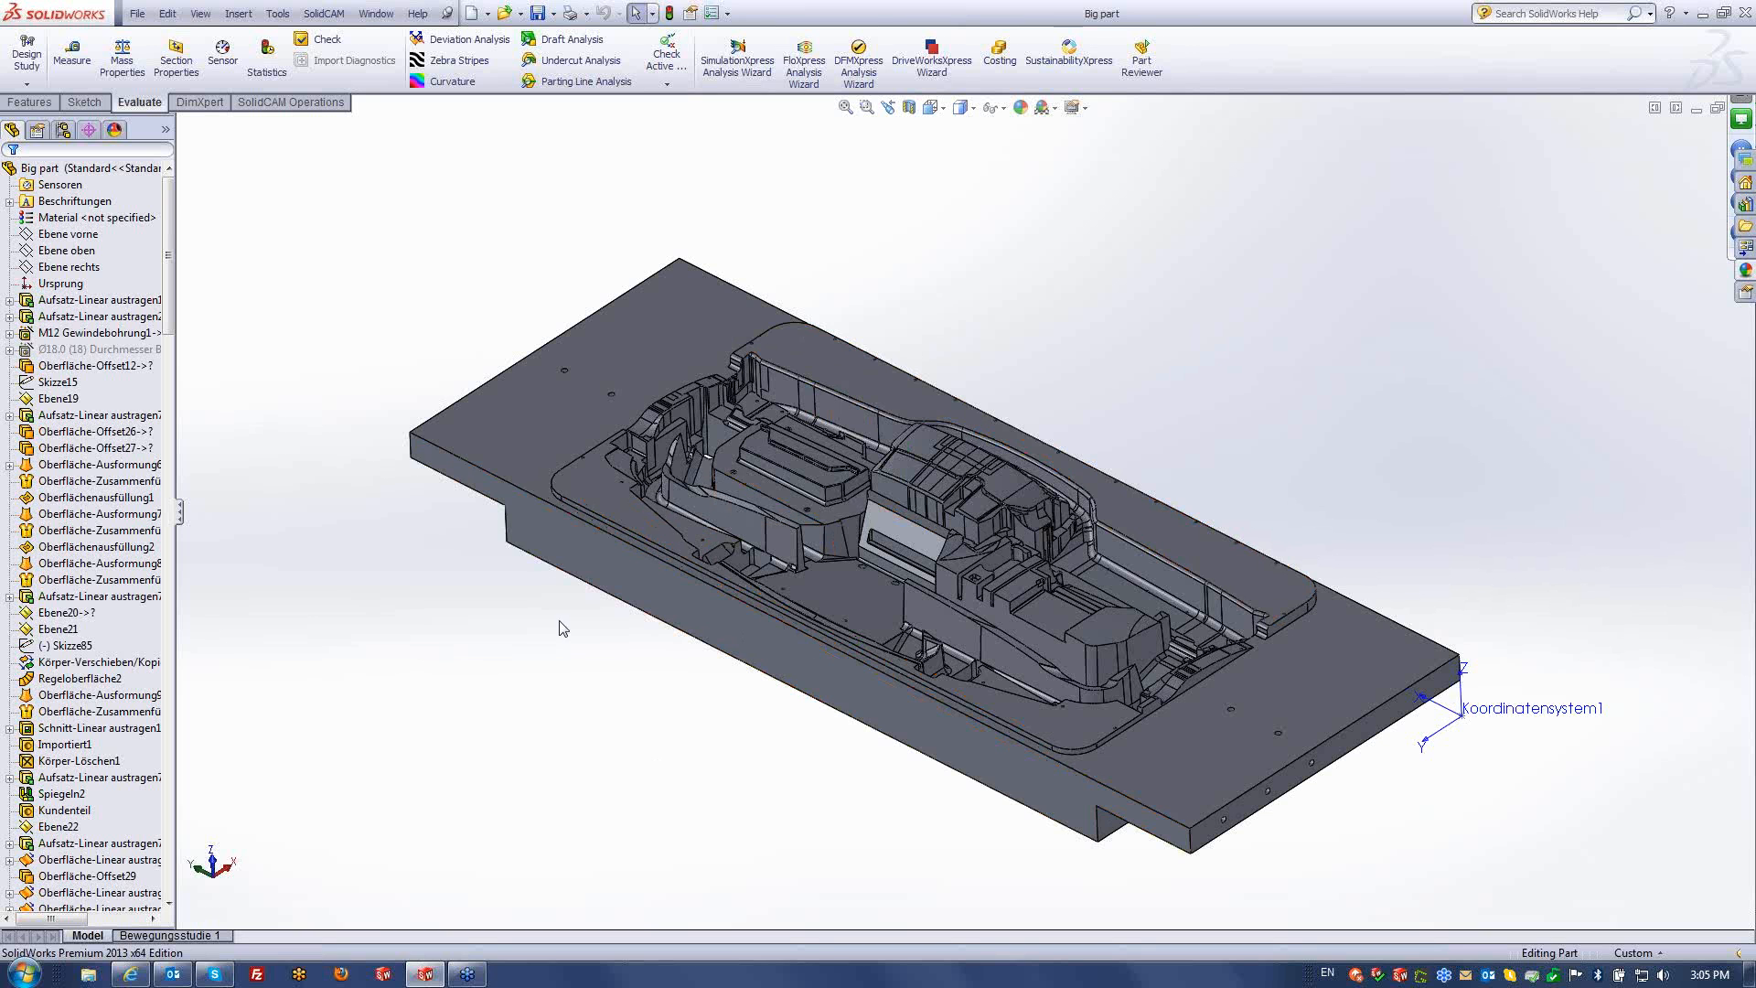
- Check the plate's front edge length and orbit and zoom to inspect the model
{"action": "left_click", "coordinate": [494, 462]}
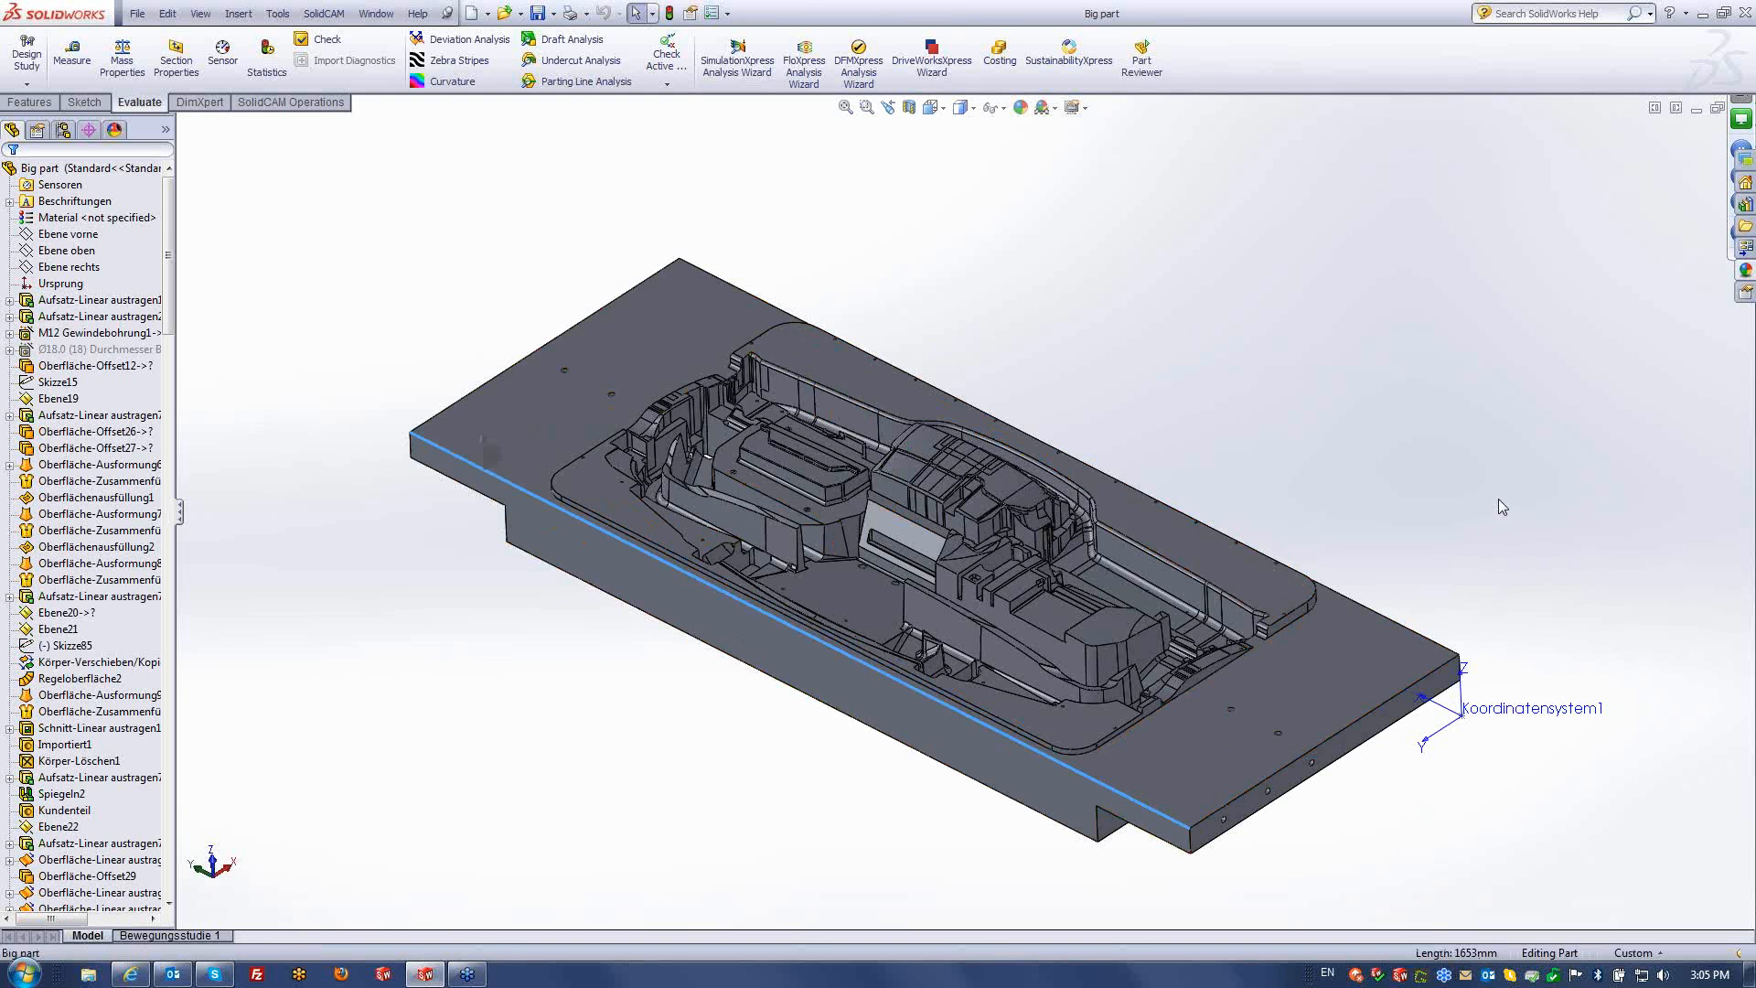
{"action": "left_click", "coordinate": [494, 710]}
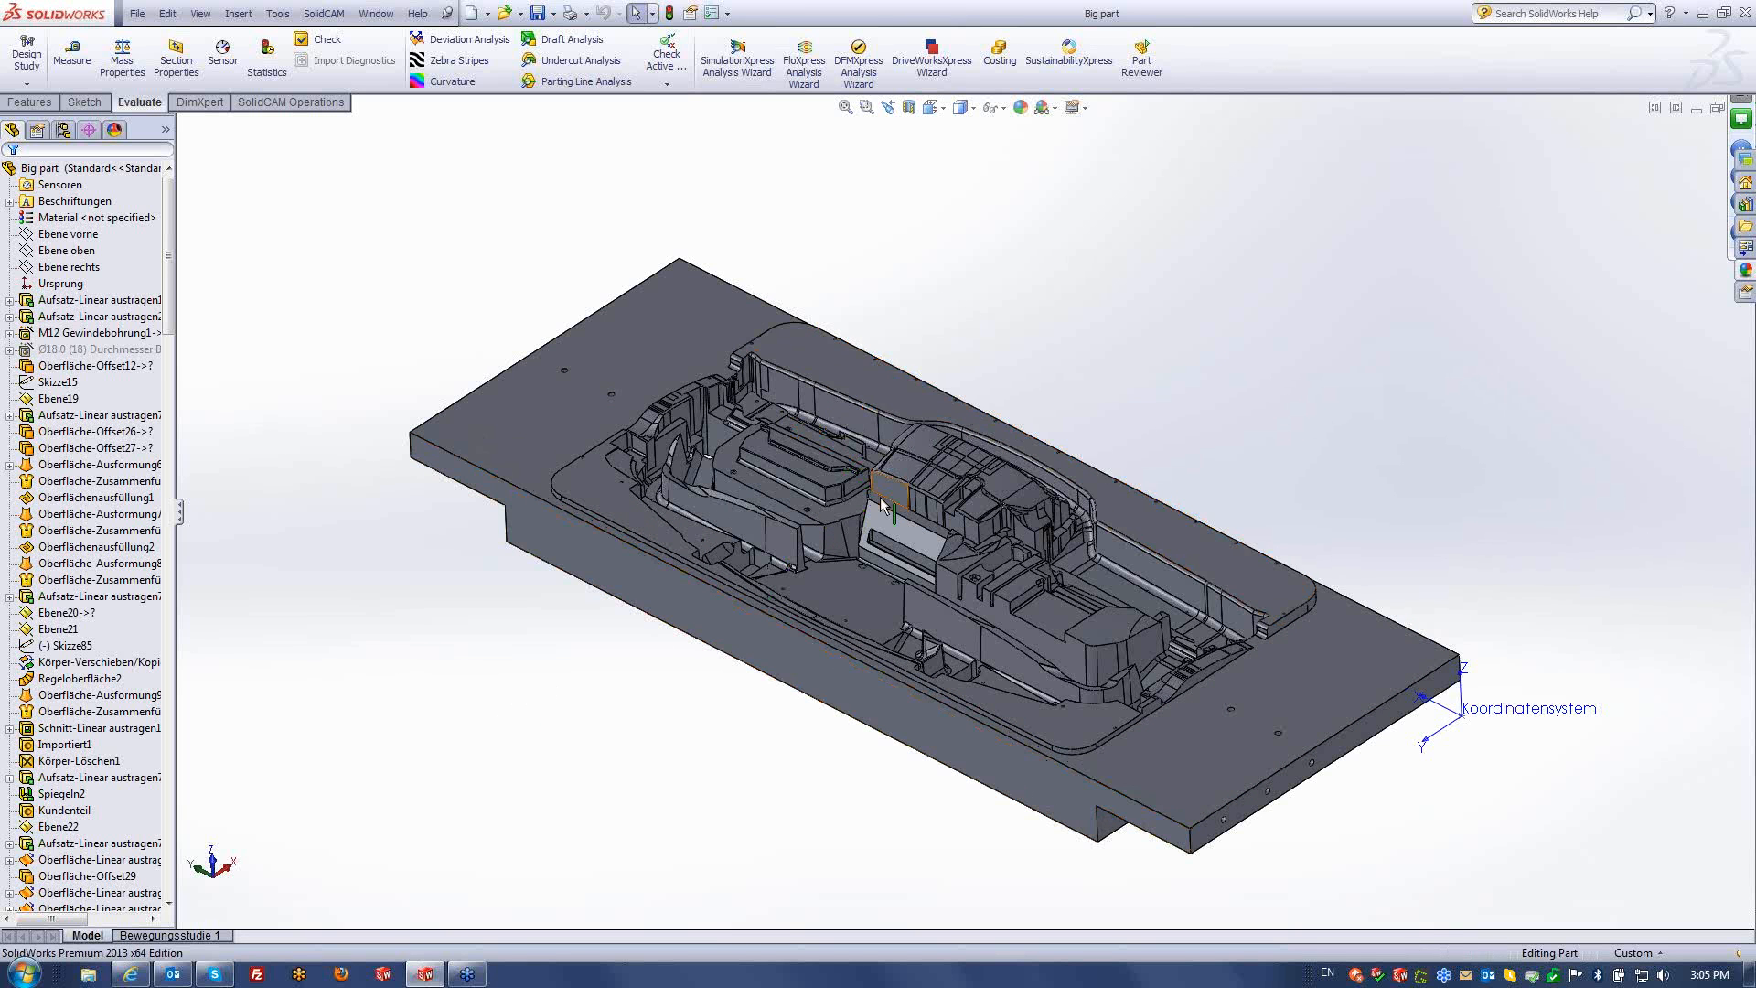
{"action": "middle_click_drag", "start_coordinate": [880, 497], "coordinate": [872, 537]}
{"action": "scroll", "coordinate": [766, 424], "scroll_direction": "up", "scroll_amount": 1}
{"action": "scroll", "coordinate": [769, 427], "scroll_direction": "down", "scroll_amount": 3}
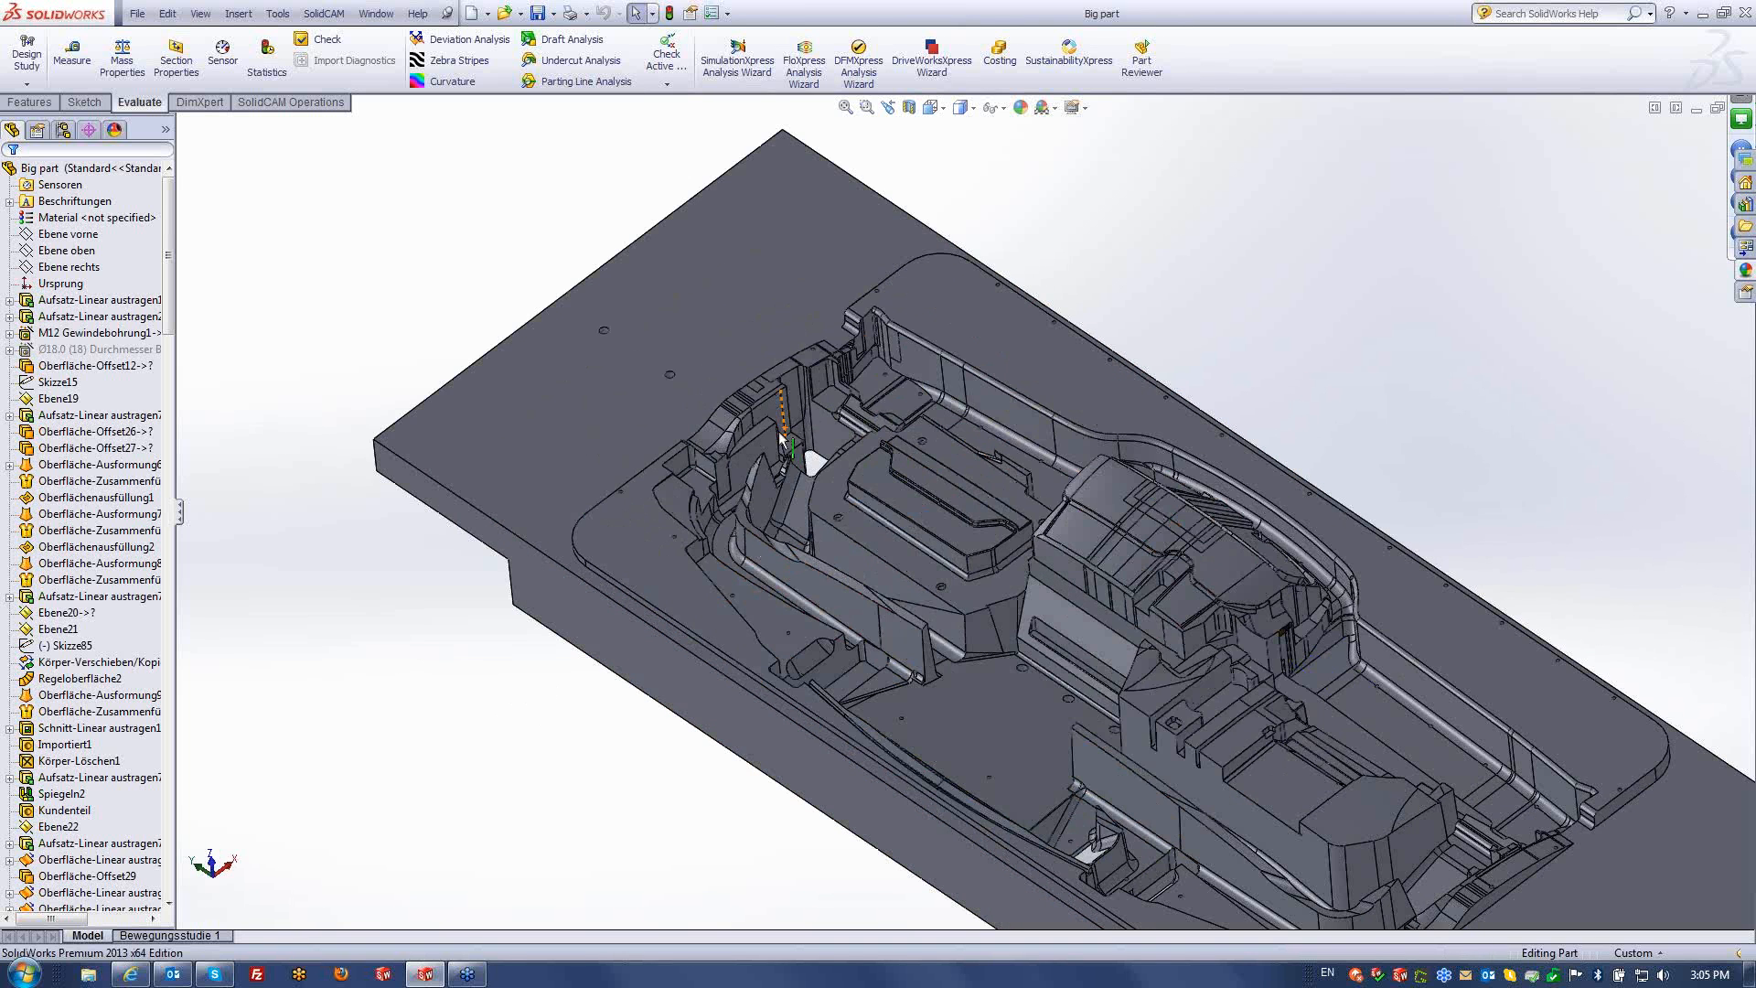
{"action": "scroll", "coordinate": [780, 439], "scroll_direction": "down", "scroll_amount": 2}
{"action": "scroll", "coordinate": [972, 488], "scroll_direction": "up", "scroll_amount": 4}
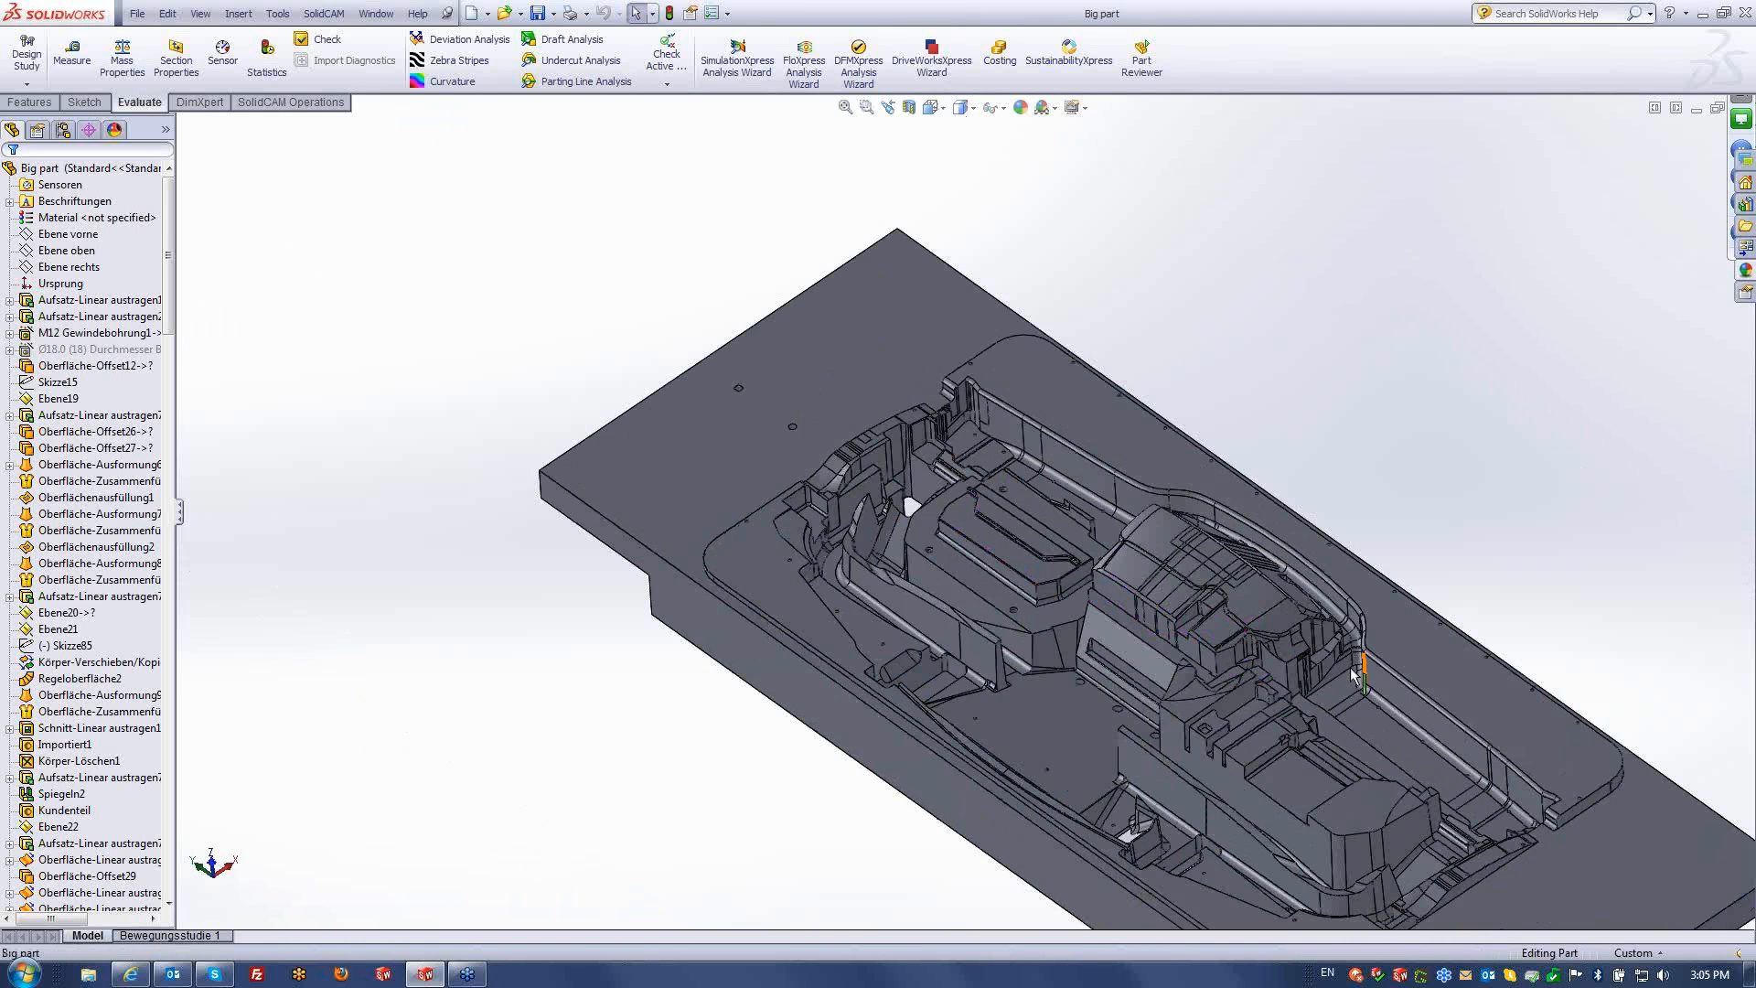
{"action": "scroll", "coordinate": [1354, 675], "scroll_direction": "down", "scroll_amount": 3}
{"action": "scroll", "coordinate": [1137, 607], "scroll_direction": "up", "scroll_amount": 4}
{"action": "mouse_move", "coordinate": [696, 648]}
{"action": "middle_mouse_down"}
{"action": "mouse_move", "coordinate": [698, 670]}
{"action": "mouse_move", "coordinate": [715, 637]}
{"action": "mouse_move", "coordinate": [696, 650]}
{"action": "middle_mouse_up"}
{"action": "scroll", "coordinate": [956, 530], "scroll_direction": "down", "scroll_amount": 1}
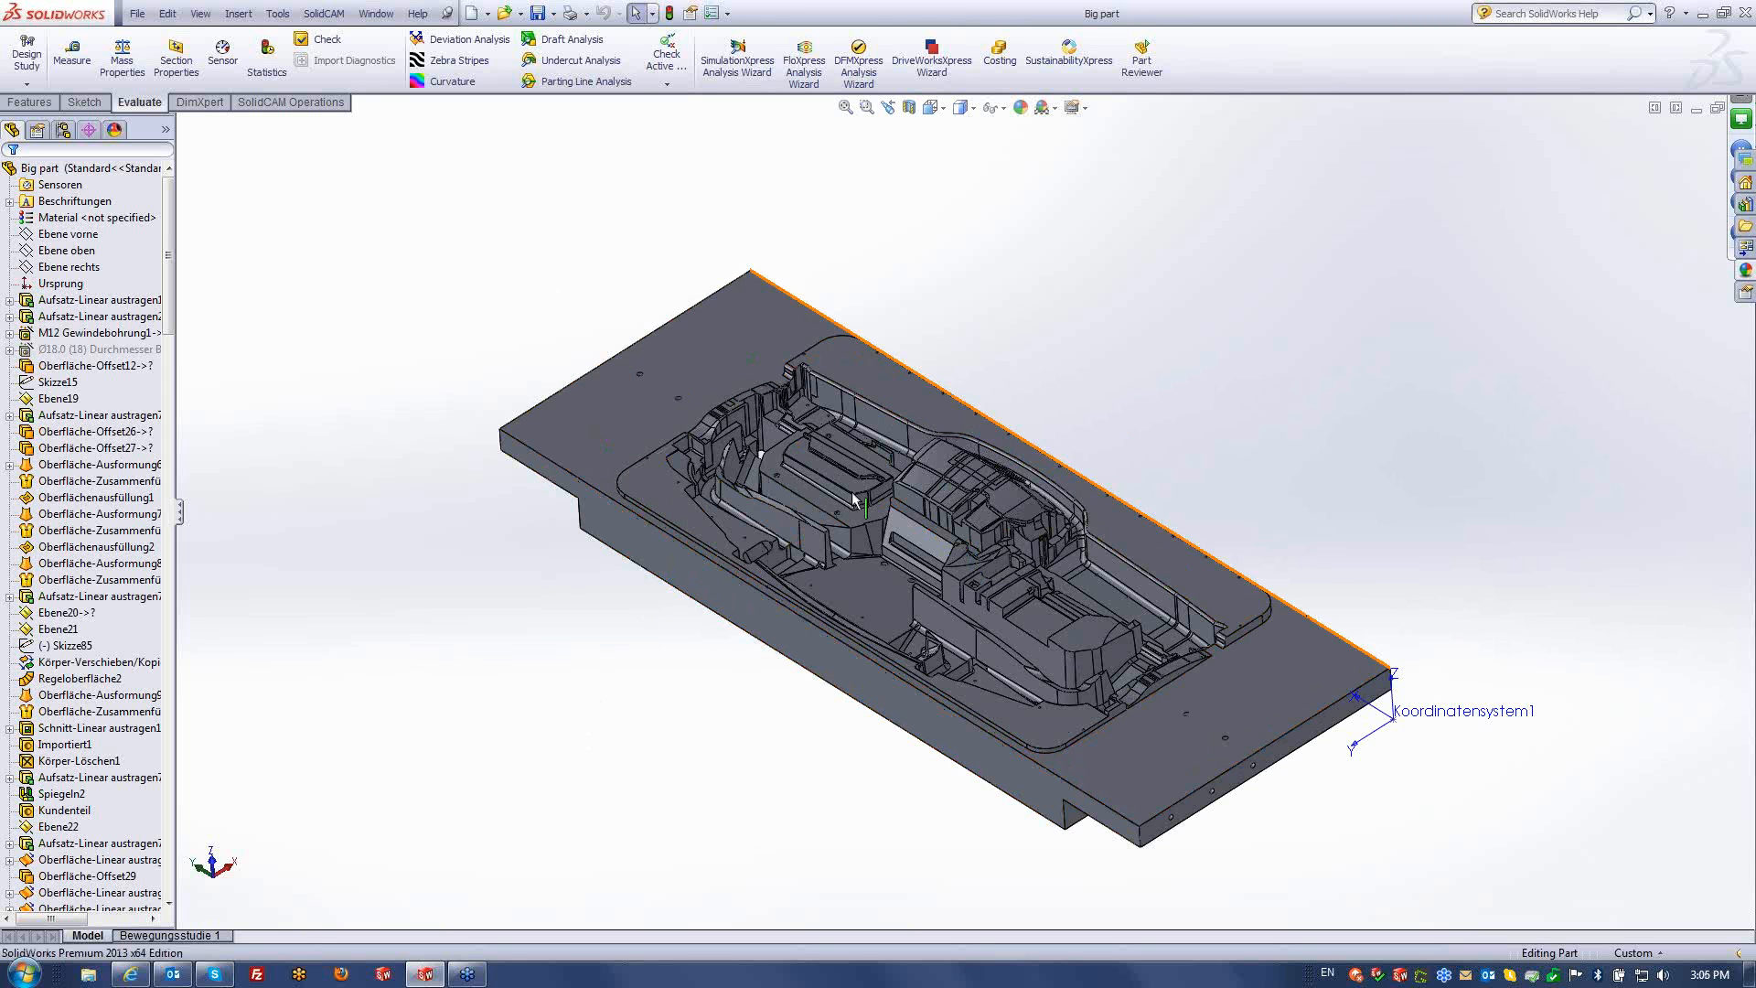
{"action": "scroll", "coordinate": [814, 508], "scroll_direction": "down", "scroll_amount": 2}
- Create an external metric milling CAM-Part named 'Big part' on the HermleC40U machine
{"action": "left_click", "coordinate": [324, 13]}
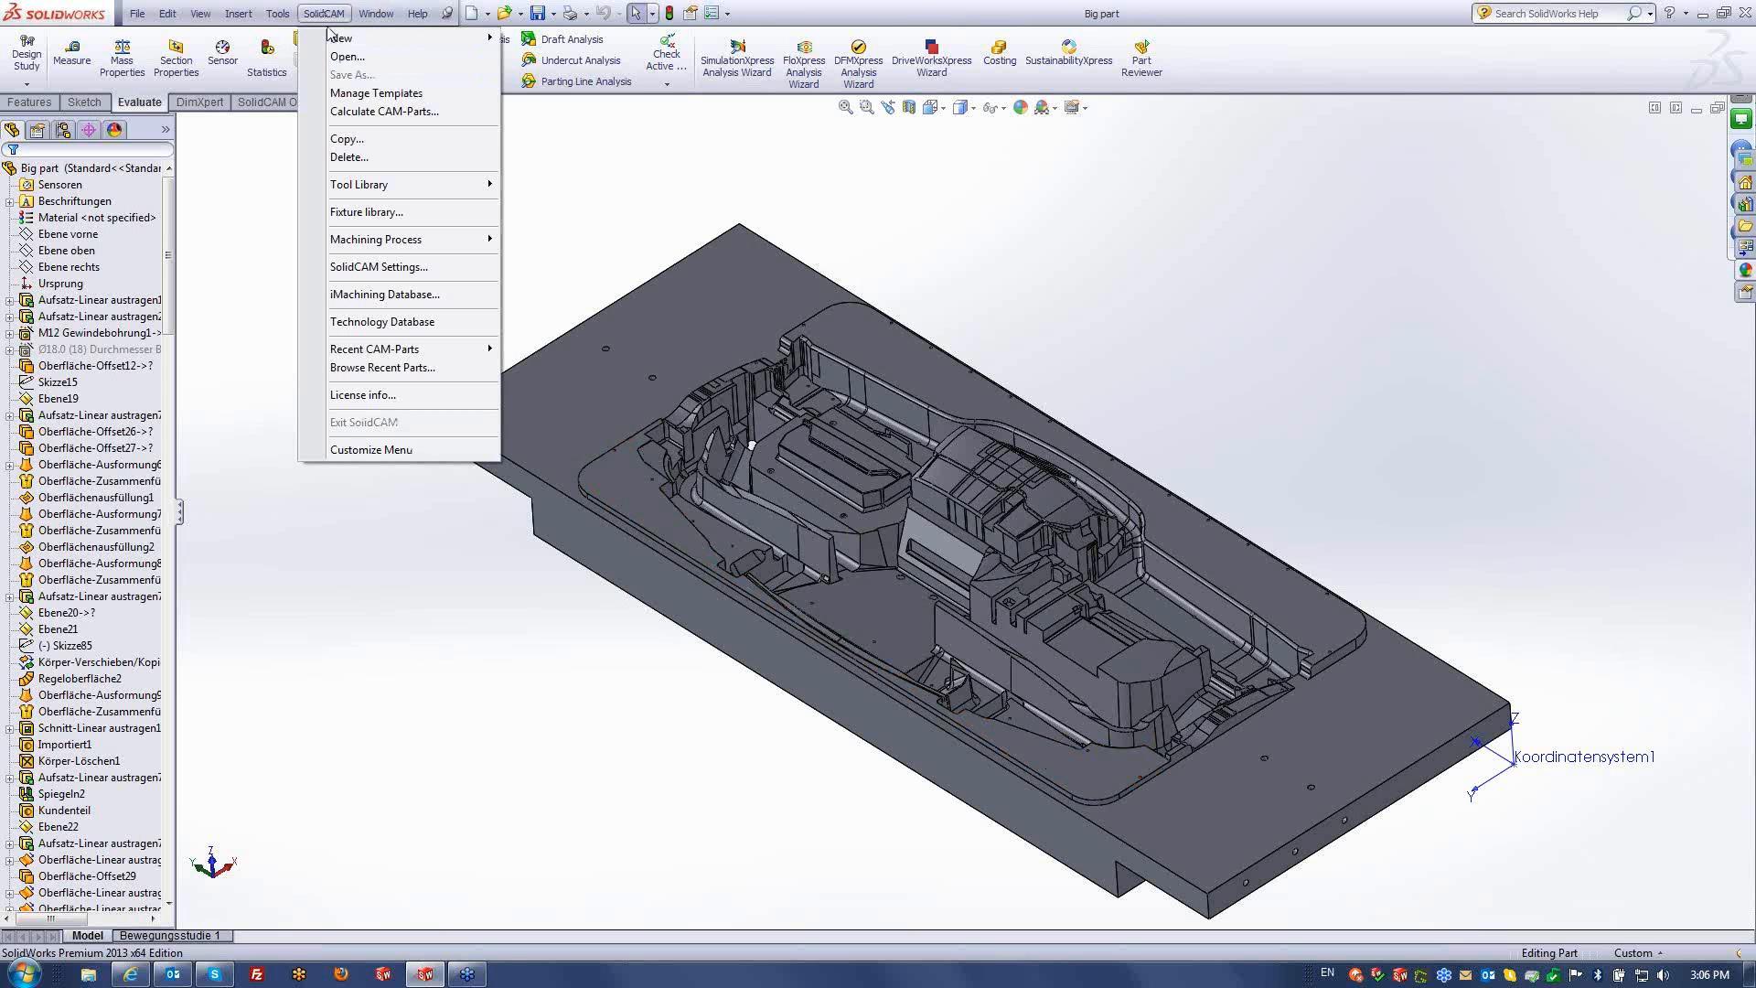
{"action": "mouse_move", "coordinate": [411, 35]}
{"action": "left_click", "coordinate": [547, 41]}
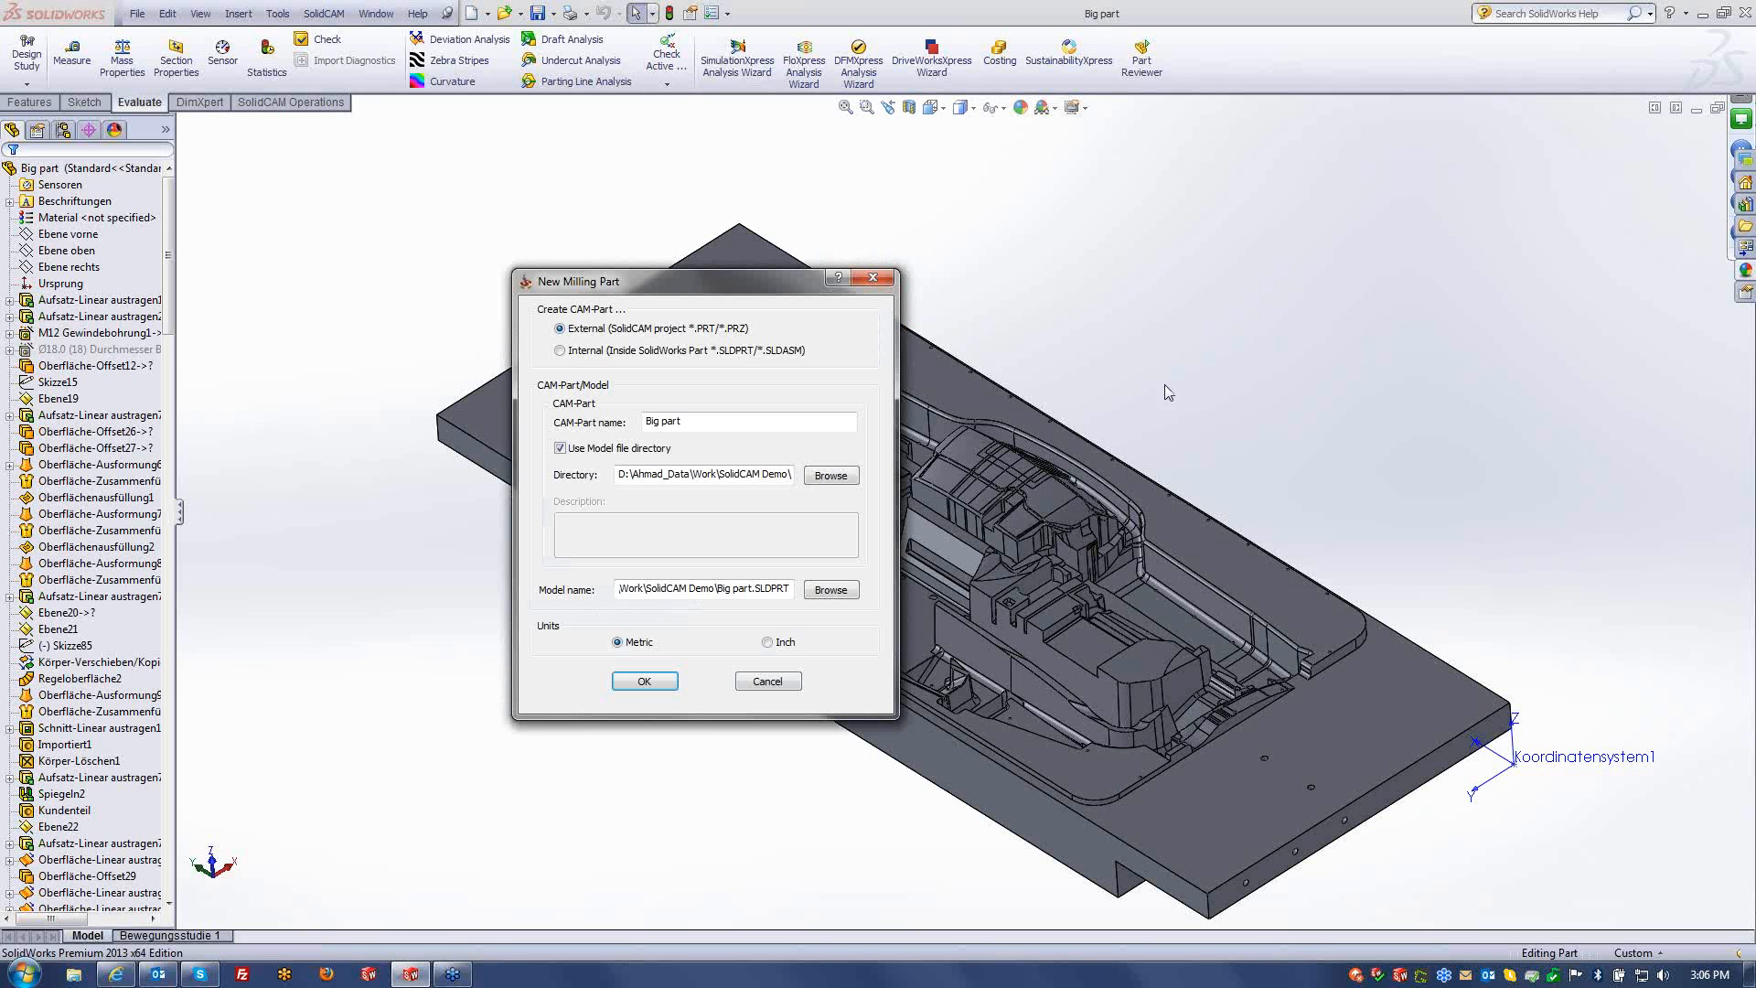
{"action": "left_click", "coordinate": [645, 682]}
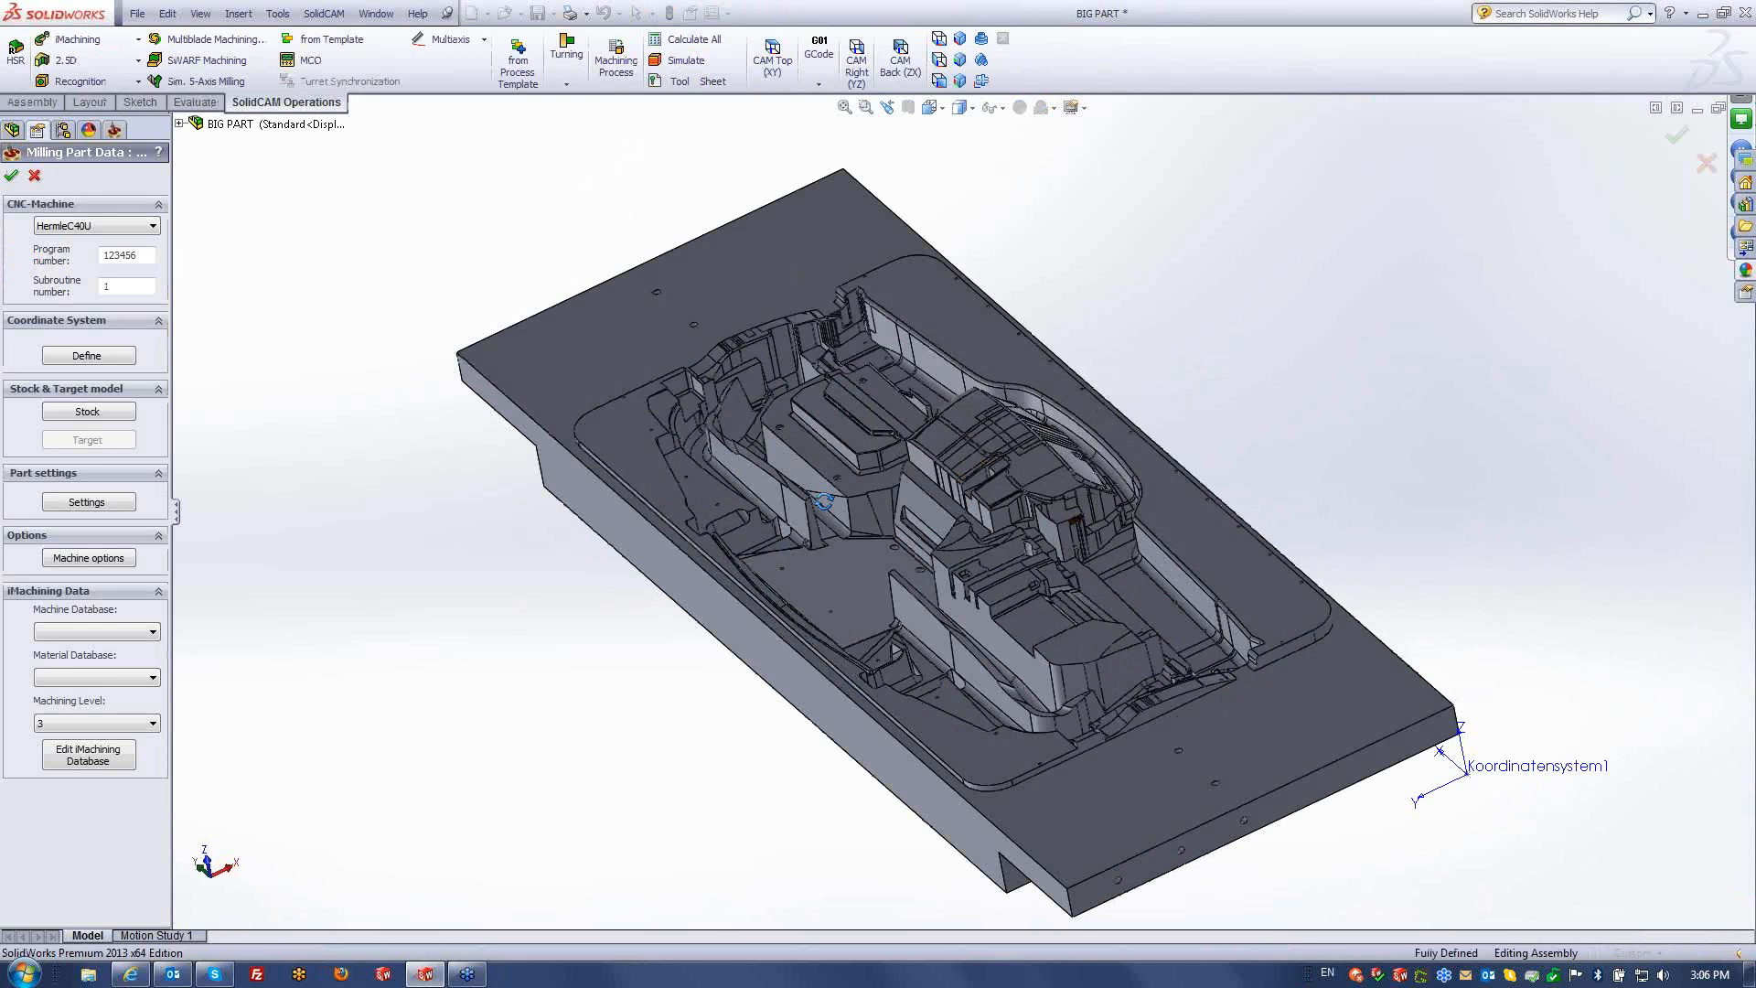
- Define CoordSys 1 on the plate's top face with its origin at the model's top centre
{"action": "left_click", "coordinate": [77, 357]}
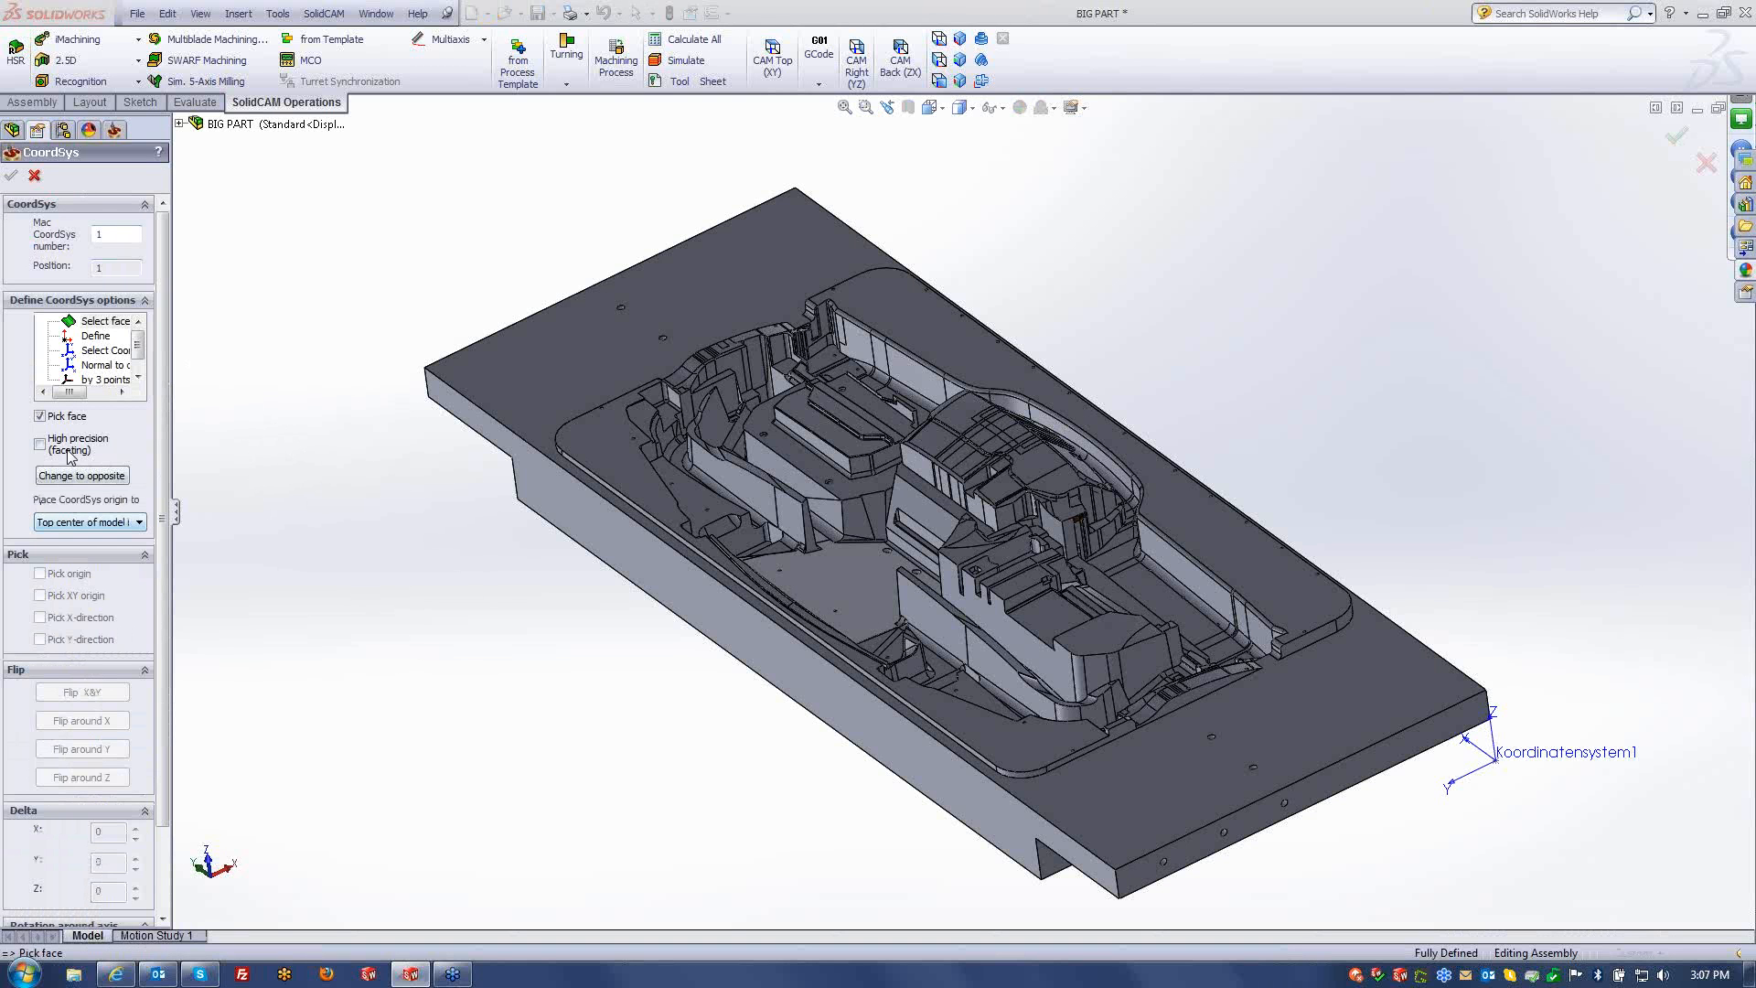
{"action": "left_click", "coordinate": [509, 385]}
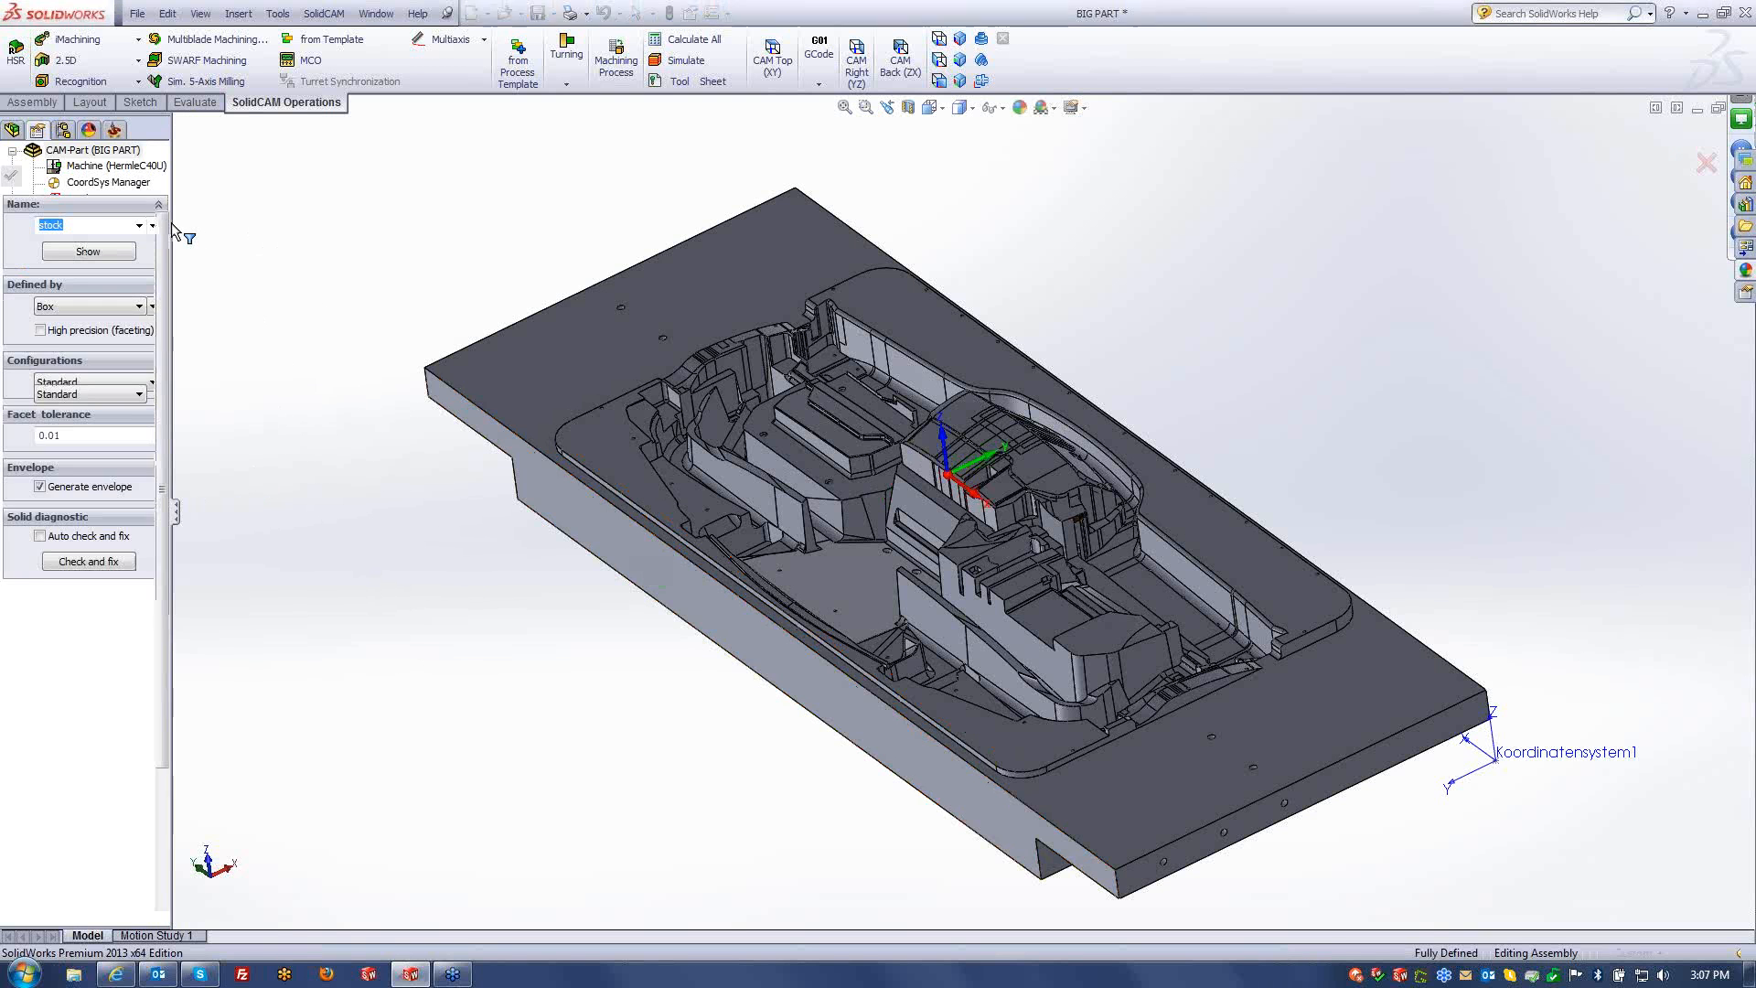
- Set a Box stock around the part and the part's solid as target, then confirm the part data
{"action": "left_click", "coordinate": [510, 342]}
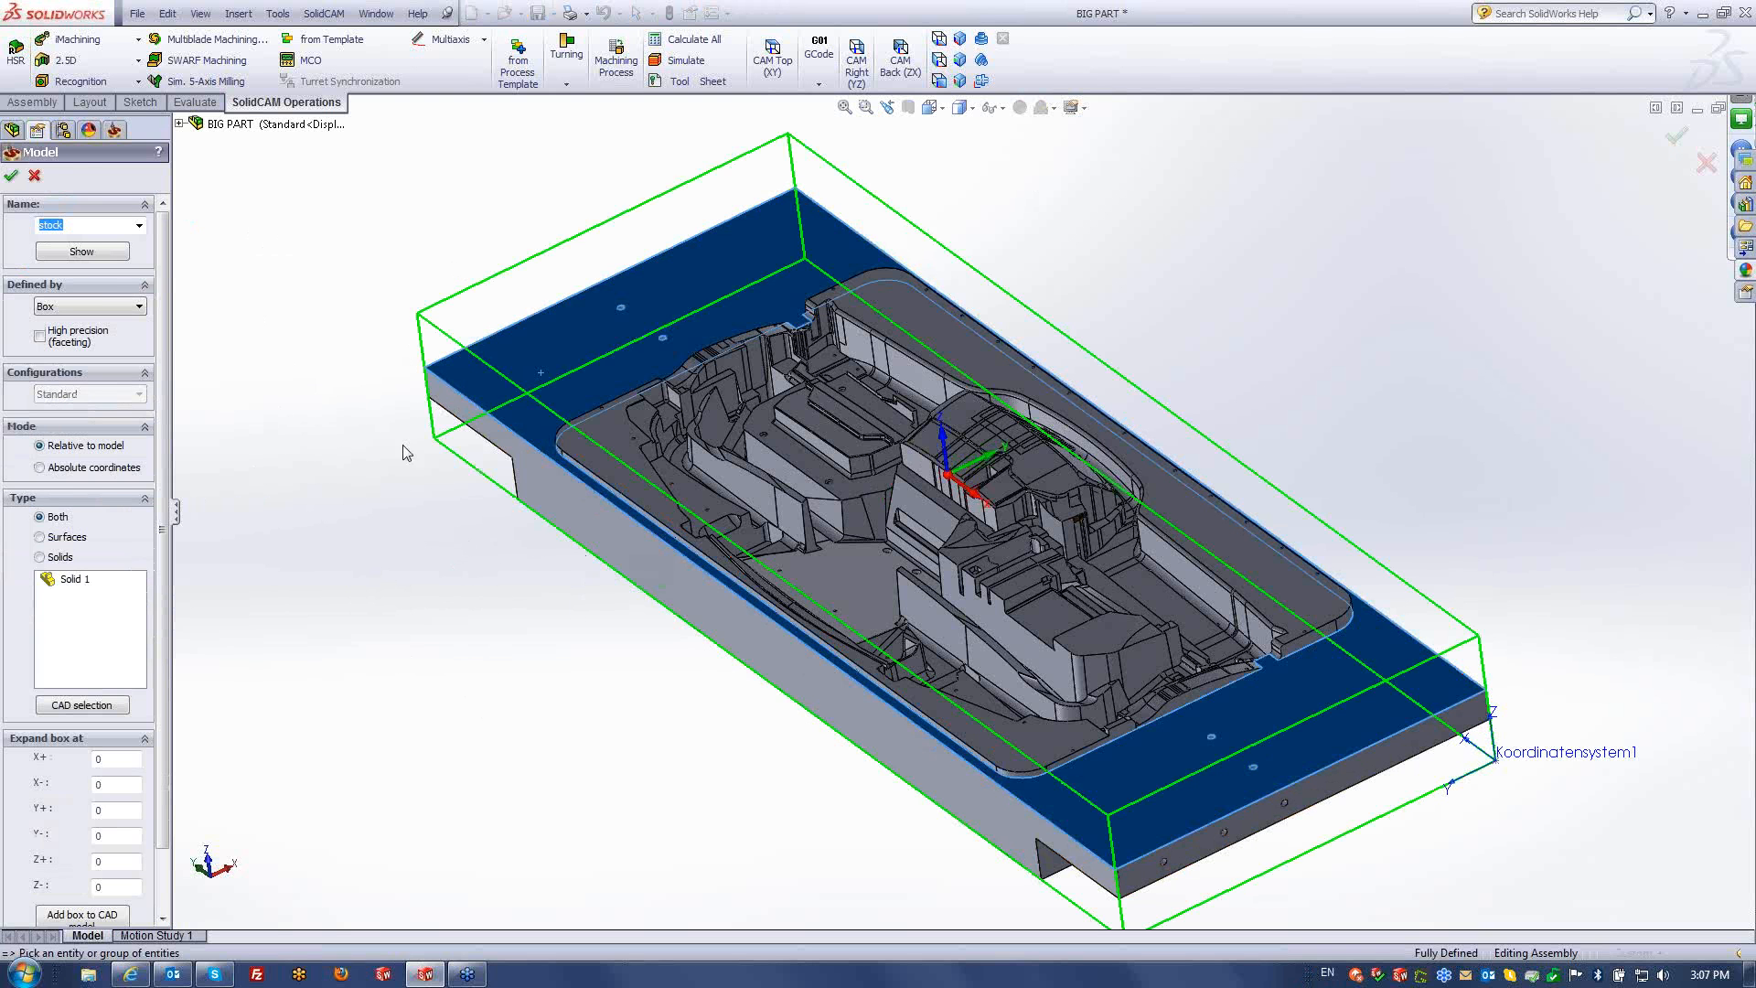
{"action": "left_click", "coordinate": [11, 176]}
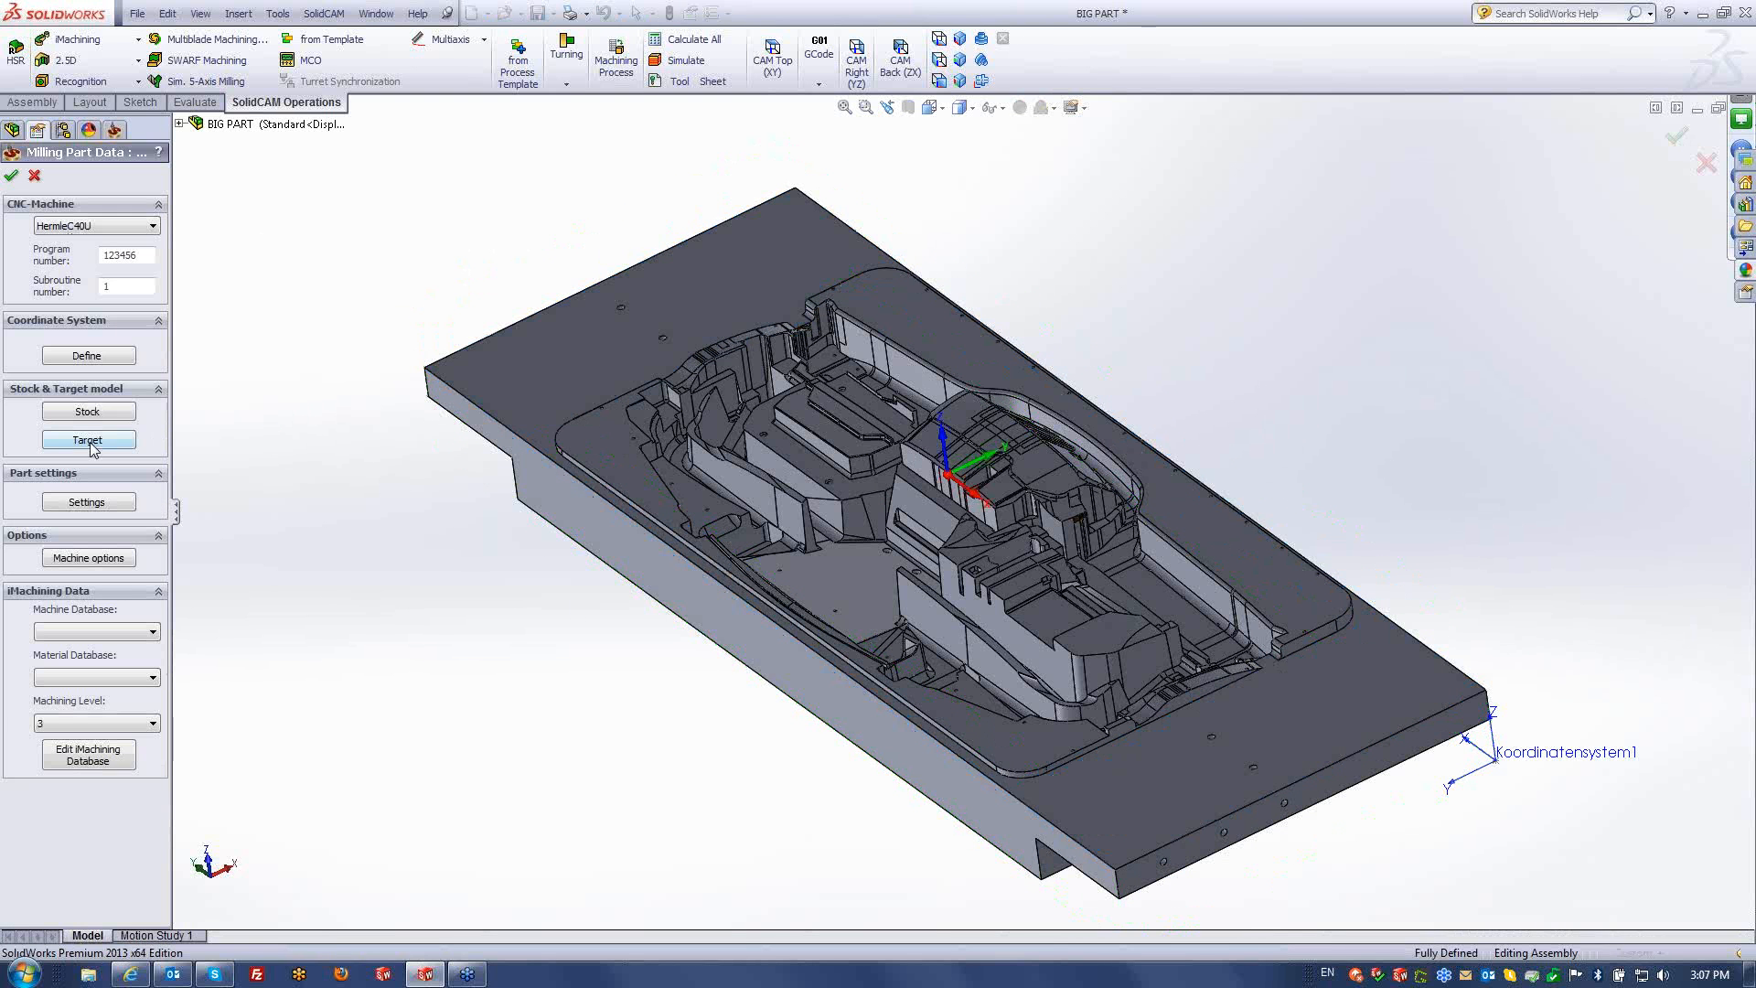
{"action": "left_click", "coordinate": [89, 441]}
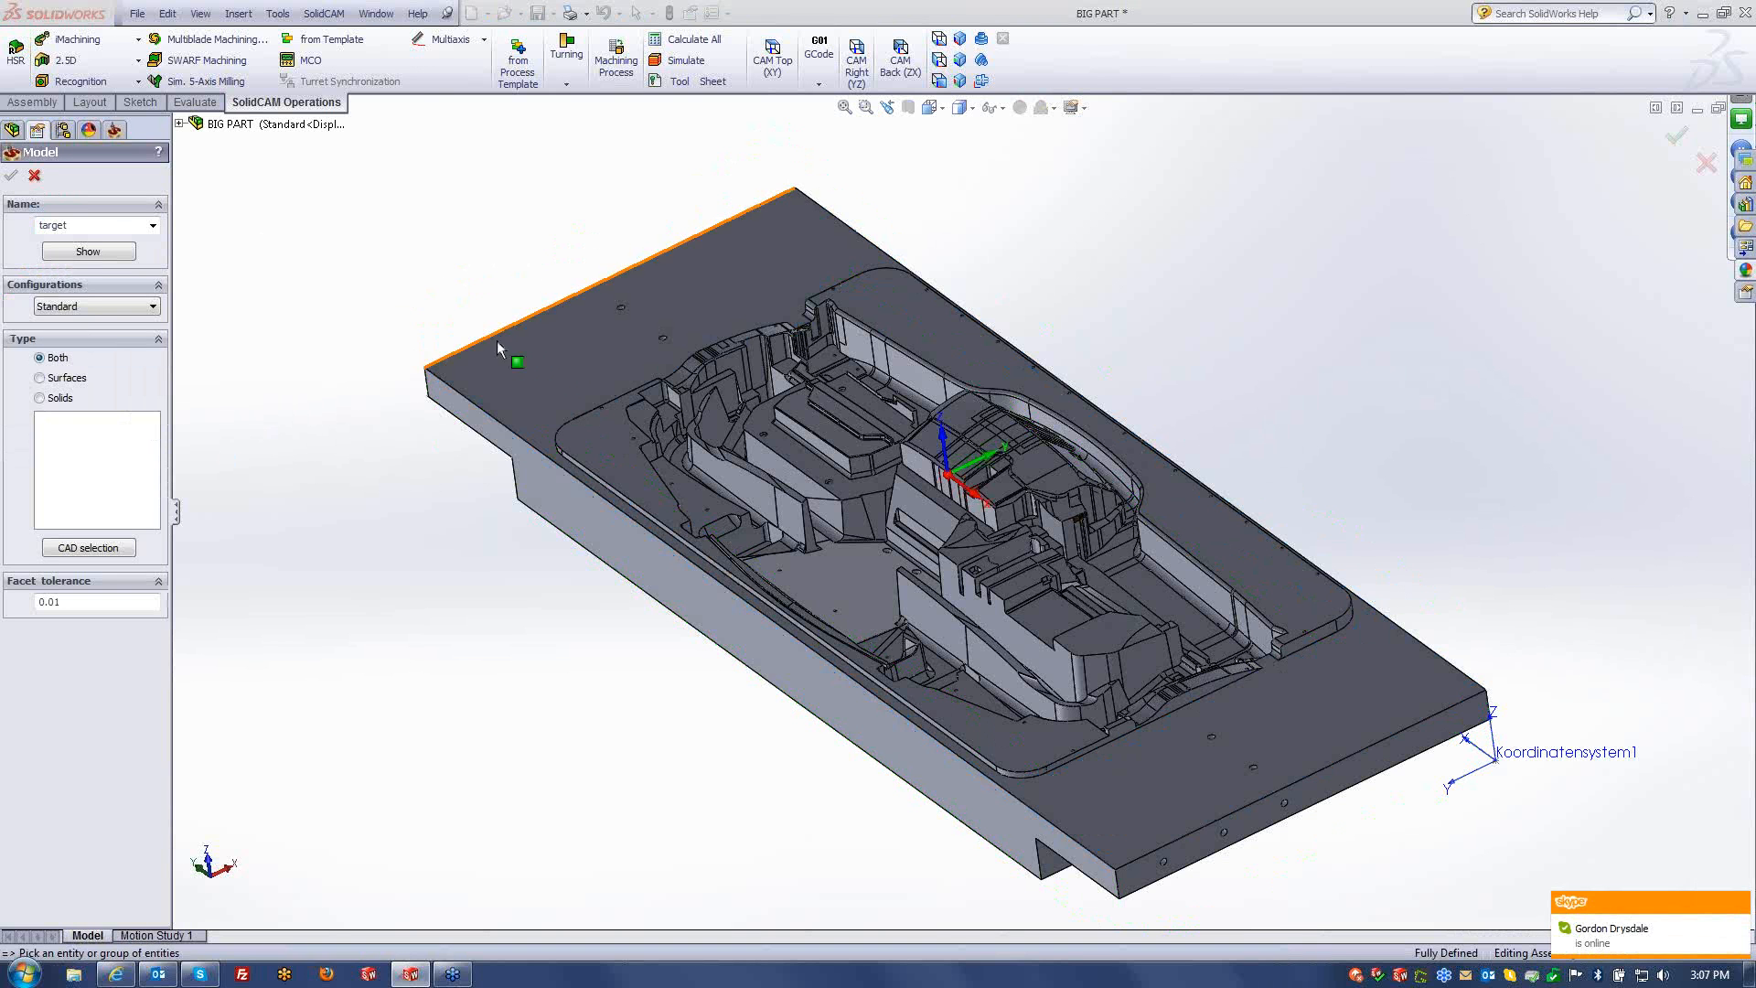
{"action": "left_click", "coordinate": [501, 373]}
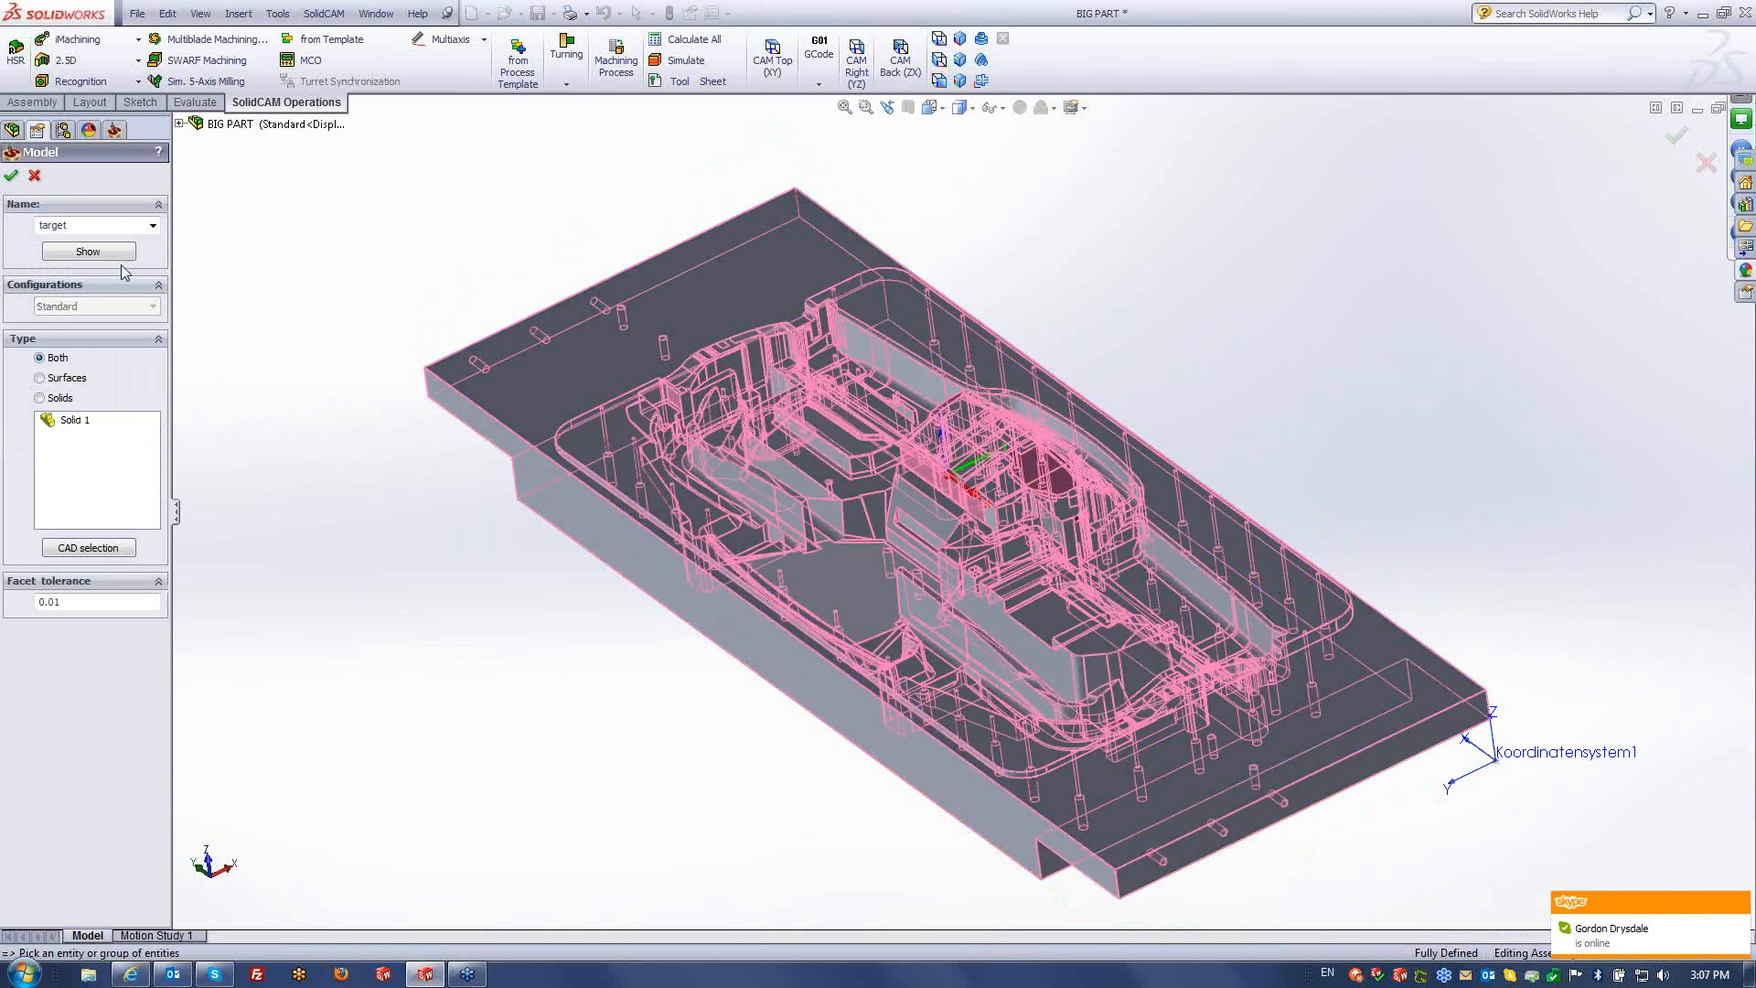
{"action": "left_click", "coordinate": [11, 174]}
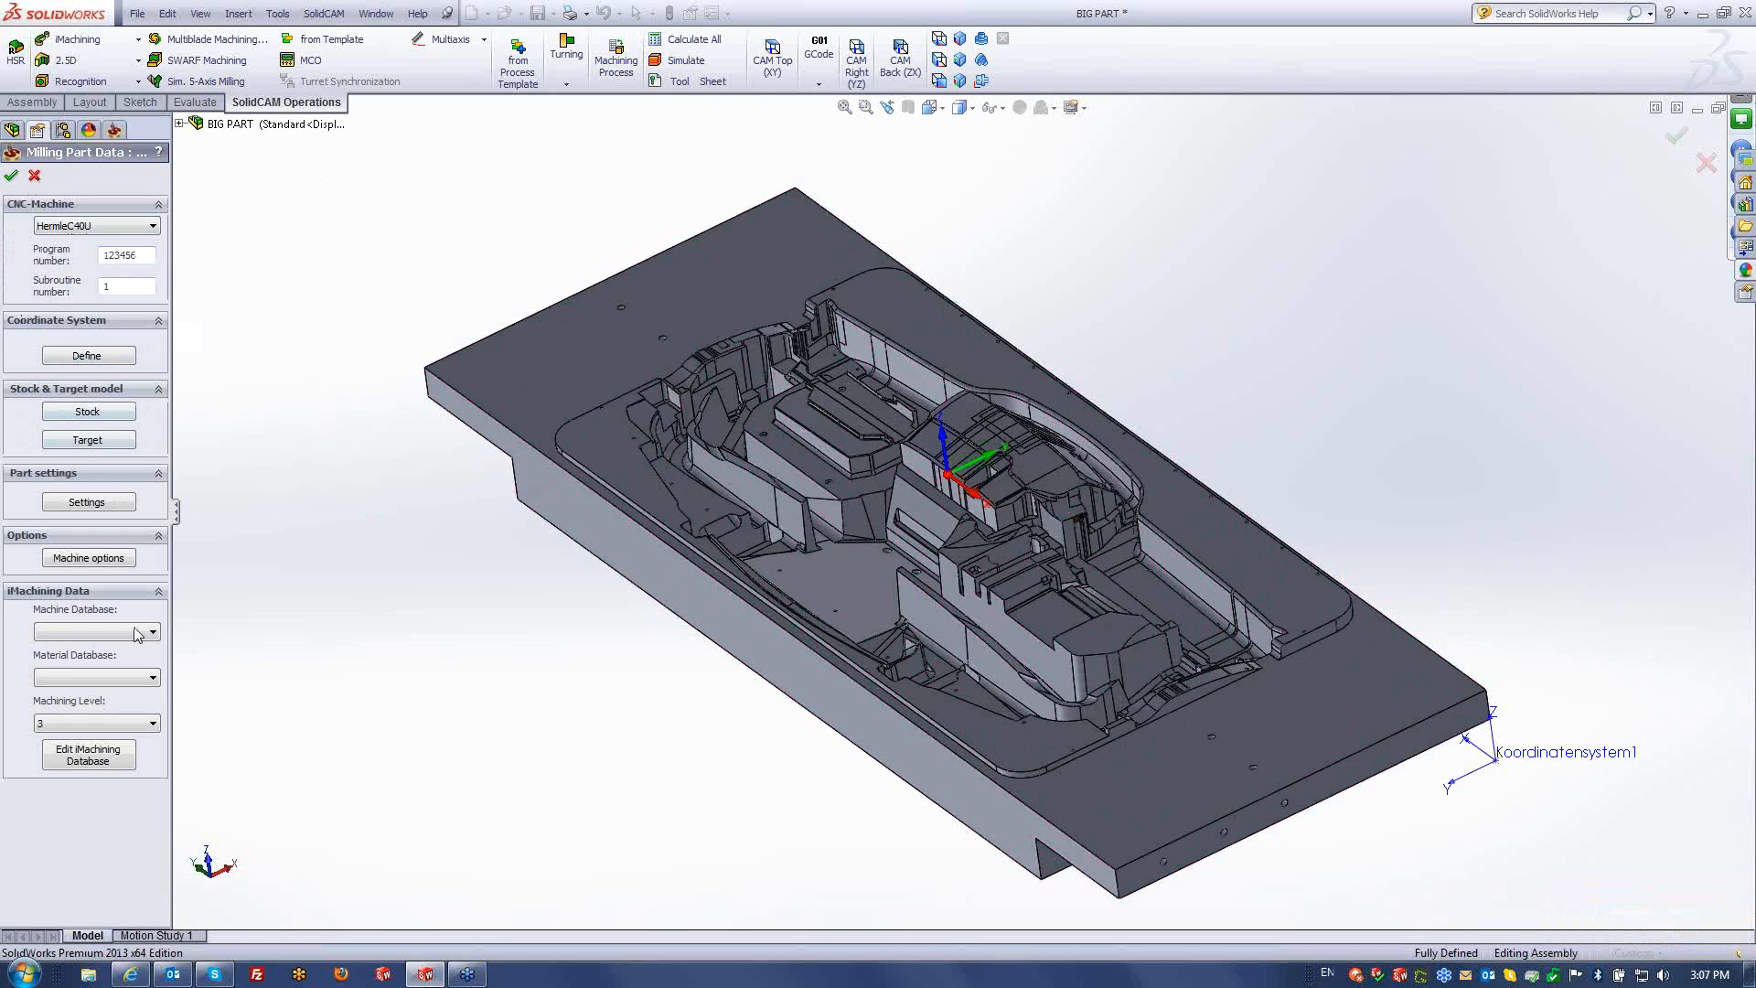
{"action": "left_click", "coordinate": [11, 175]}
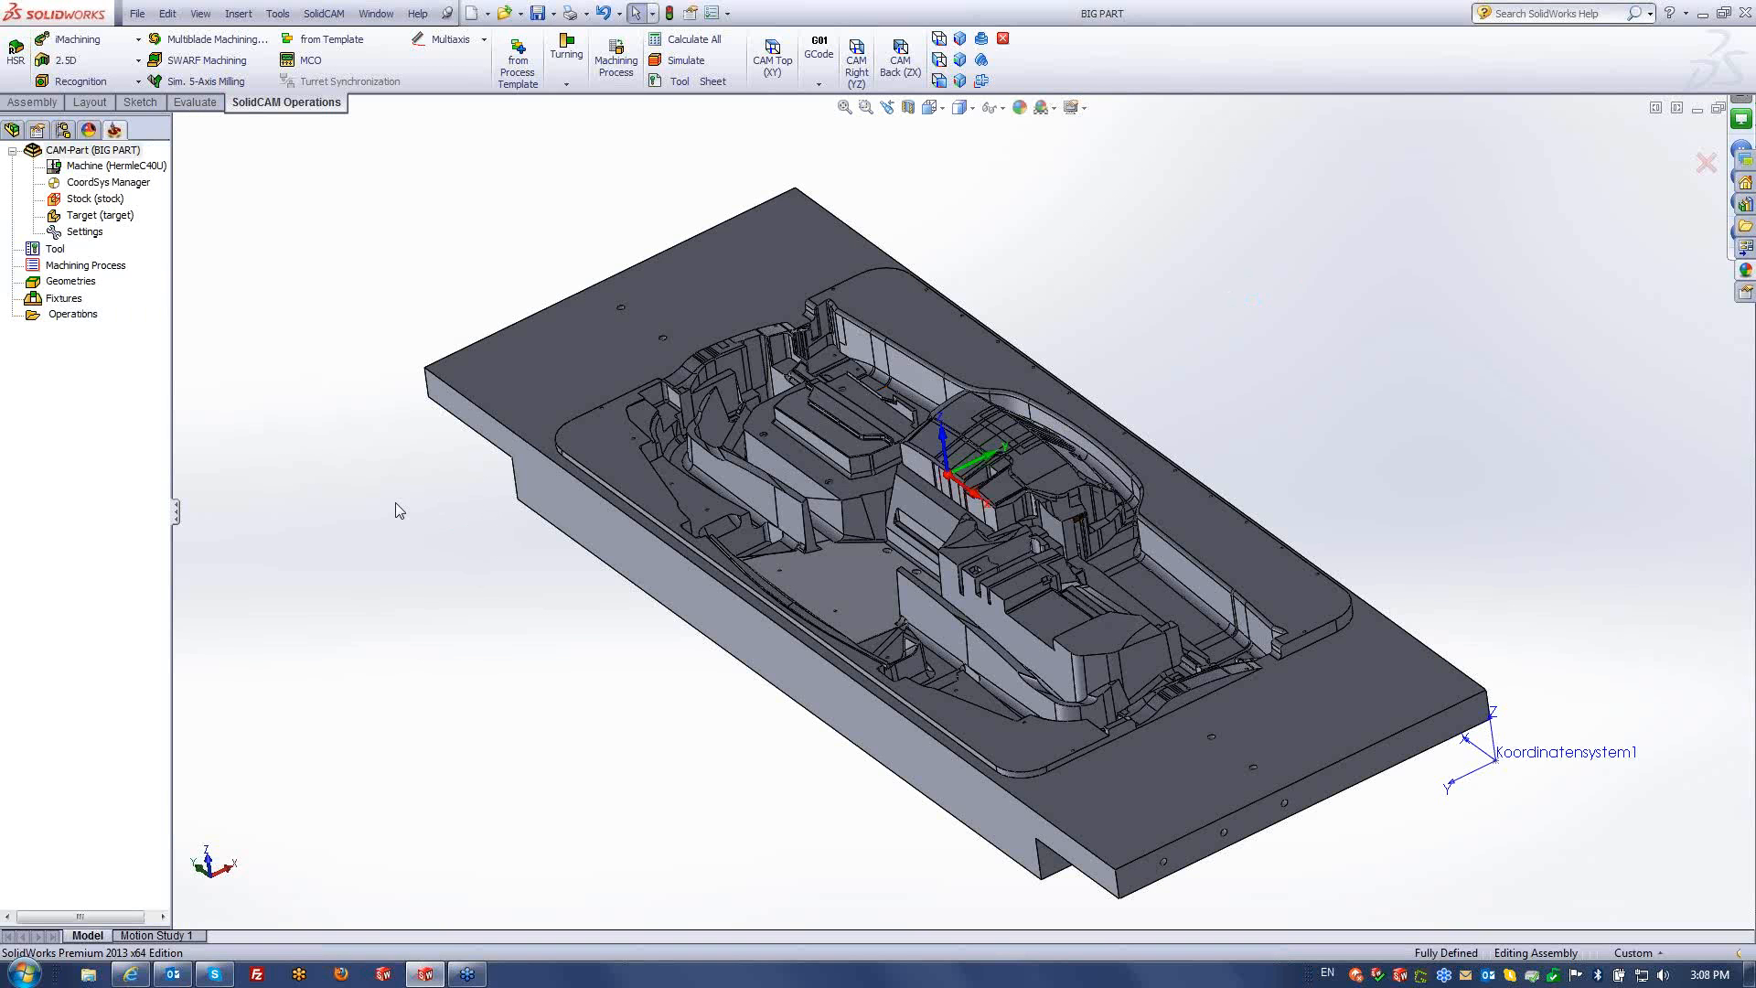
- Widen the CAM tree panel so the BIG PART tree is fully readable
{"action": "left_click_drag", "start_coordinate": [176, 512], "coordinate": [341, 513]}
- Add an HSM milling operation set to Linear machining technology and go to its tool settings
{"action": "right_click", "coordinate": [91, 316]}
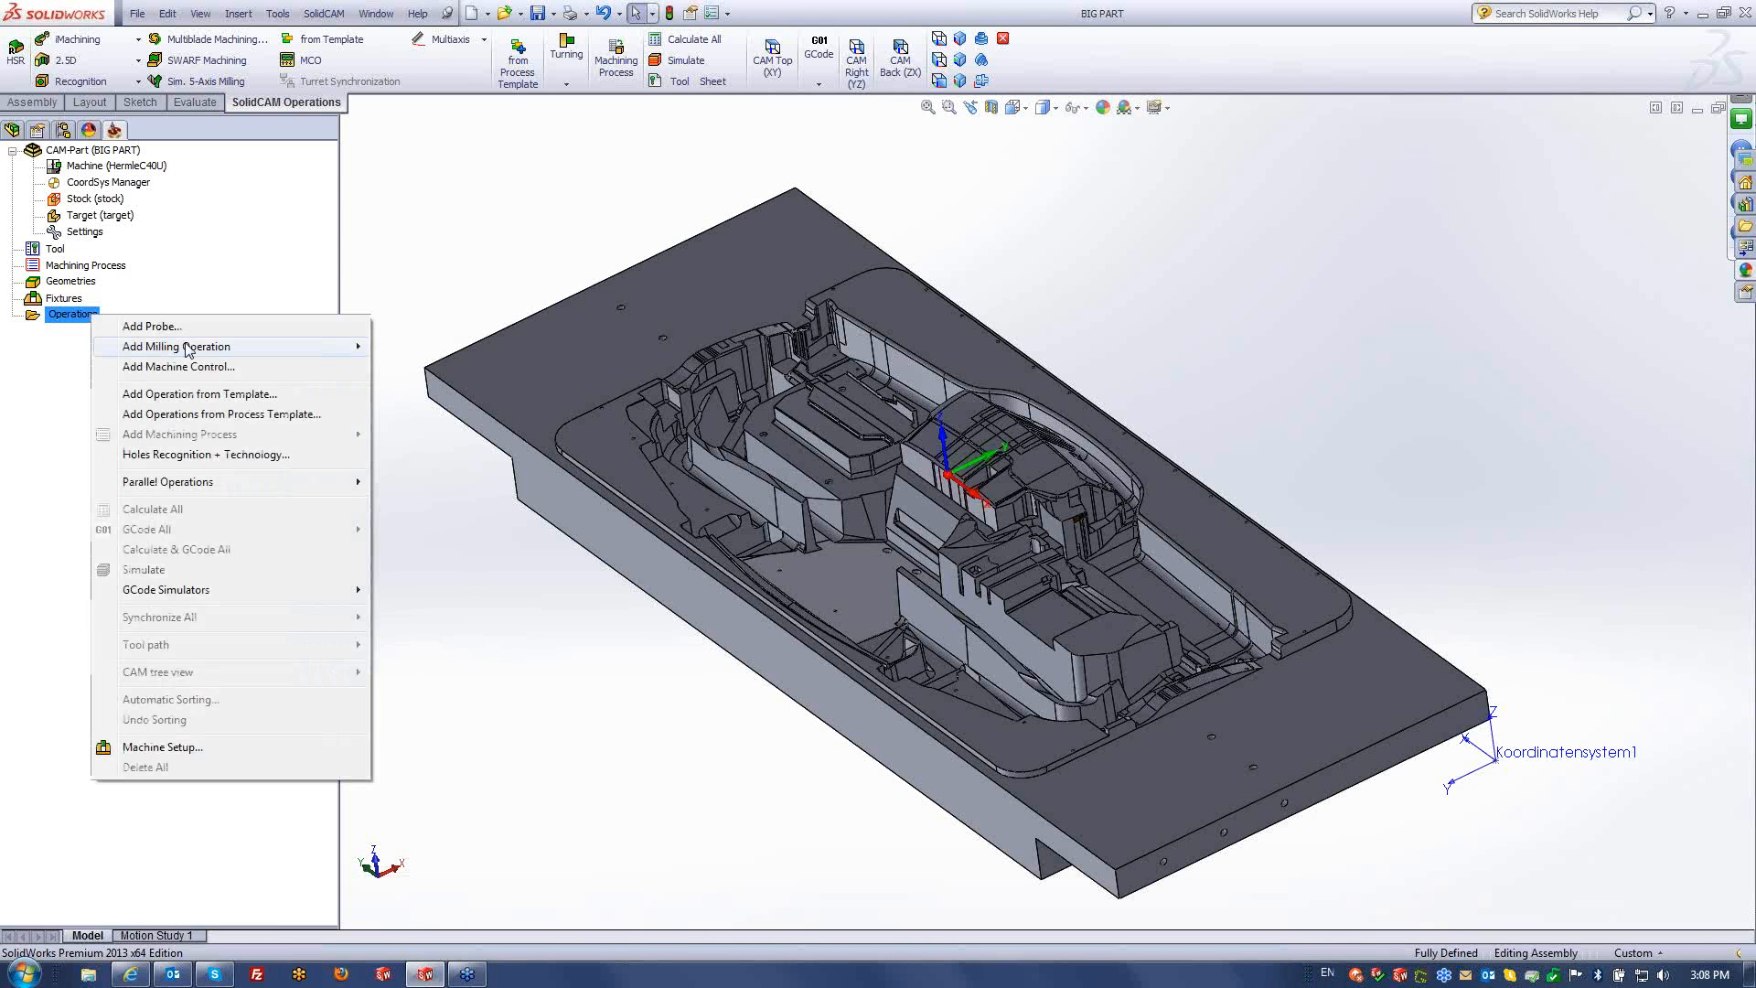
{"action": "mouse_move", "coordinate": [190, 348]}
{"action": "left_click", "coordinate": [417, 740]}
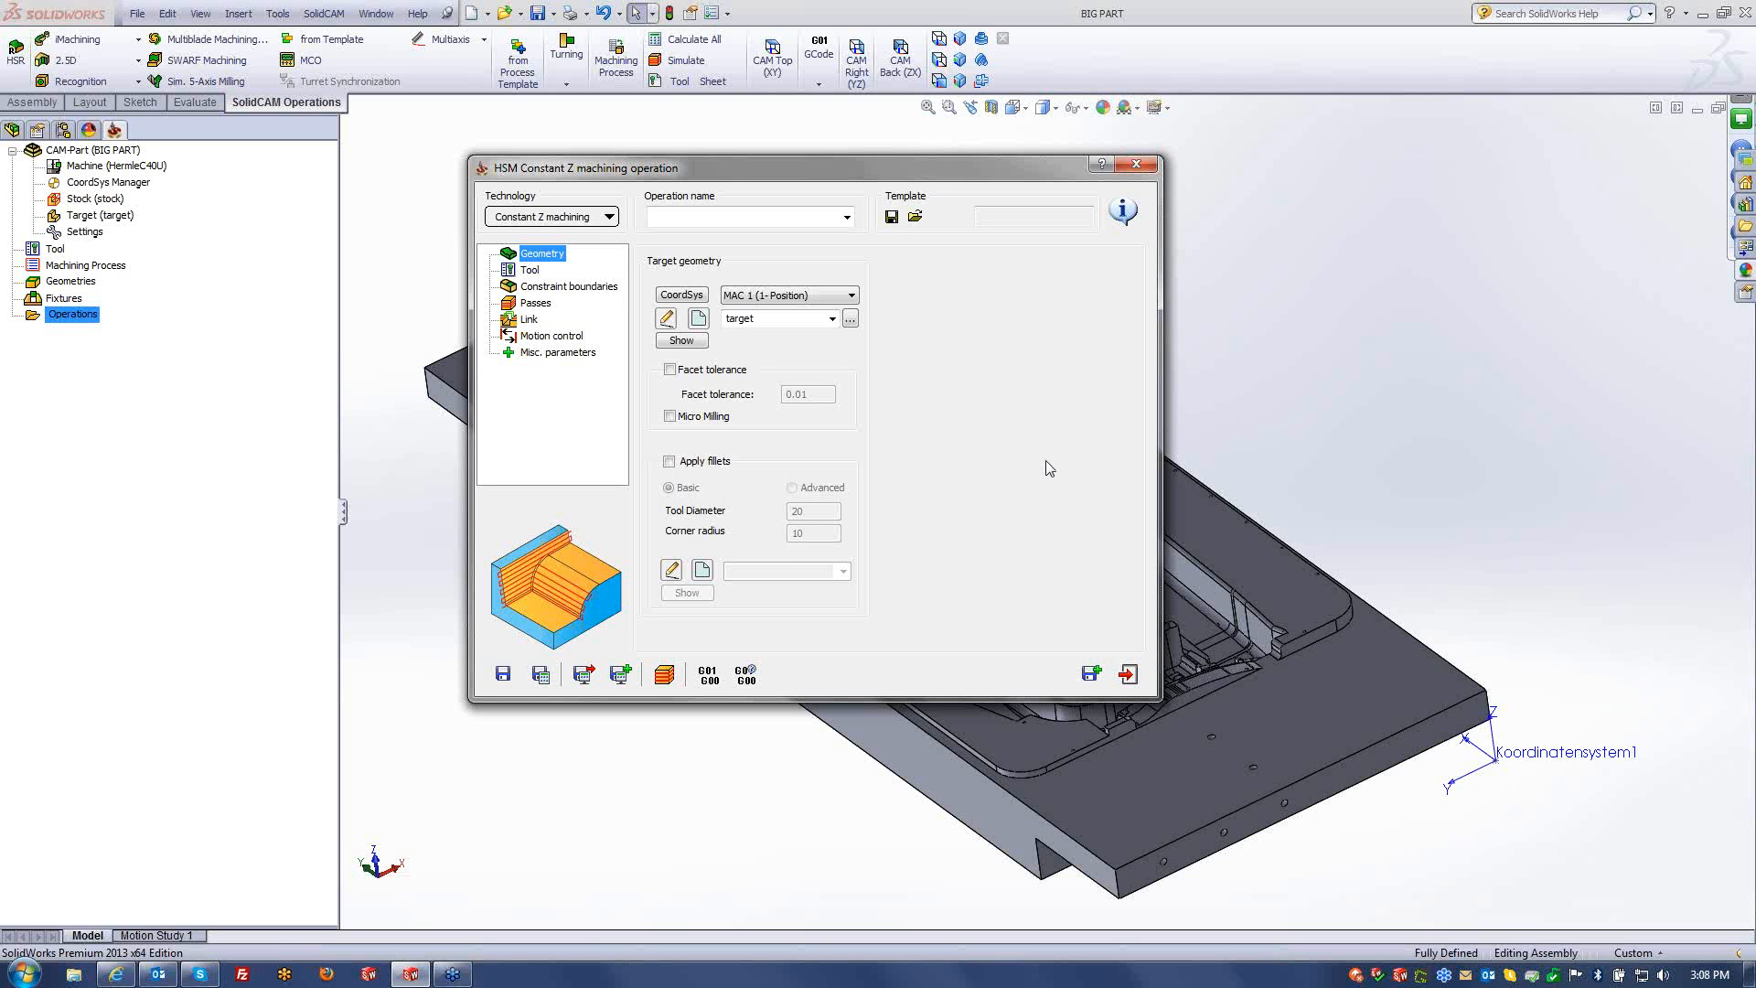
{"action": "left_click", "coordinate": [594, 220]}
{"action": "left_click", "coordinate": [553, 313]}
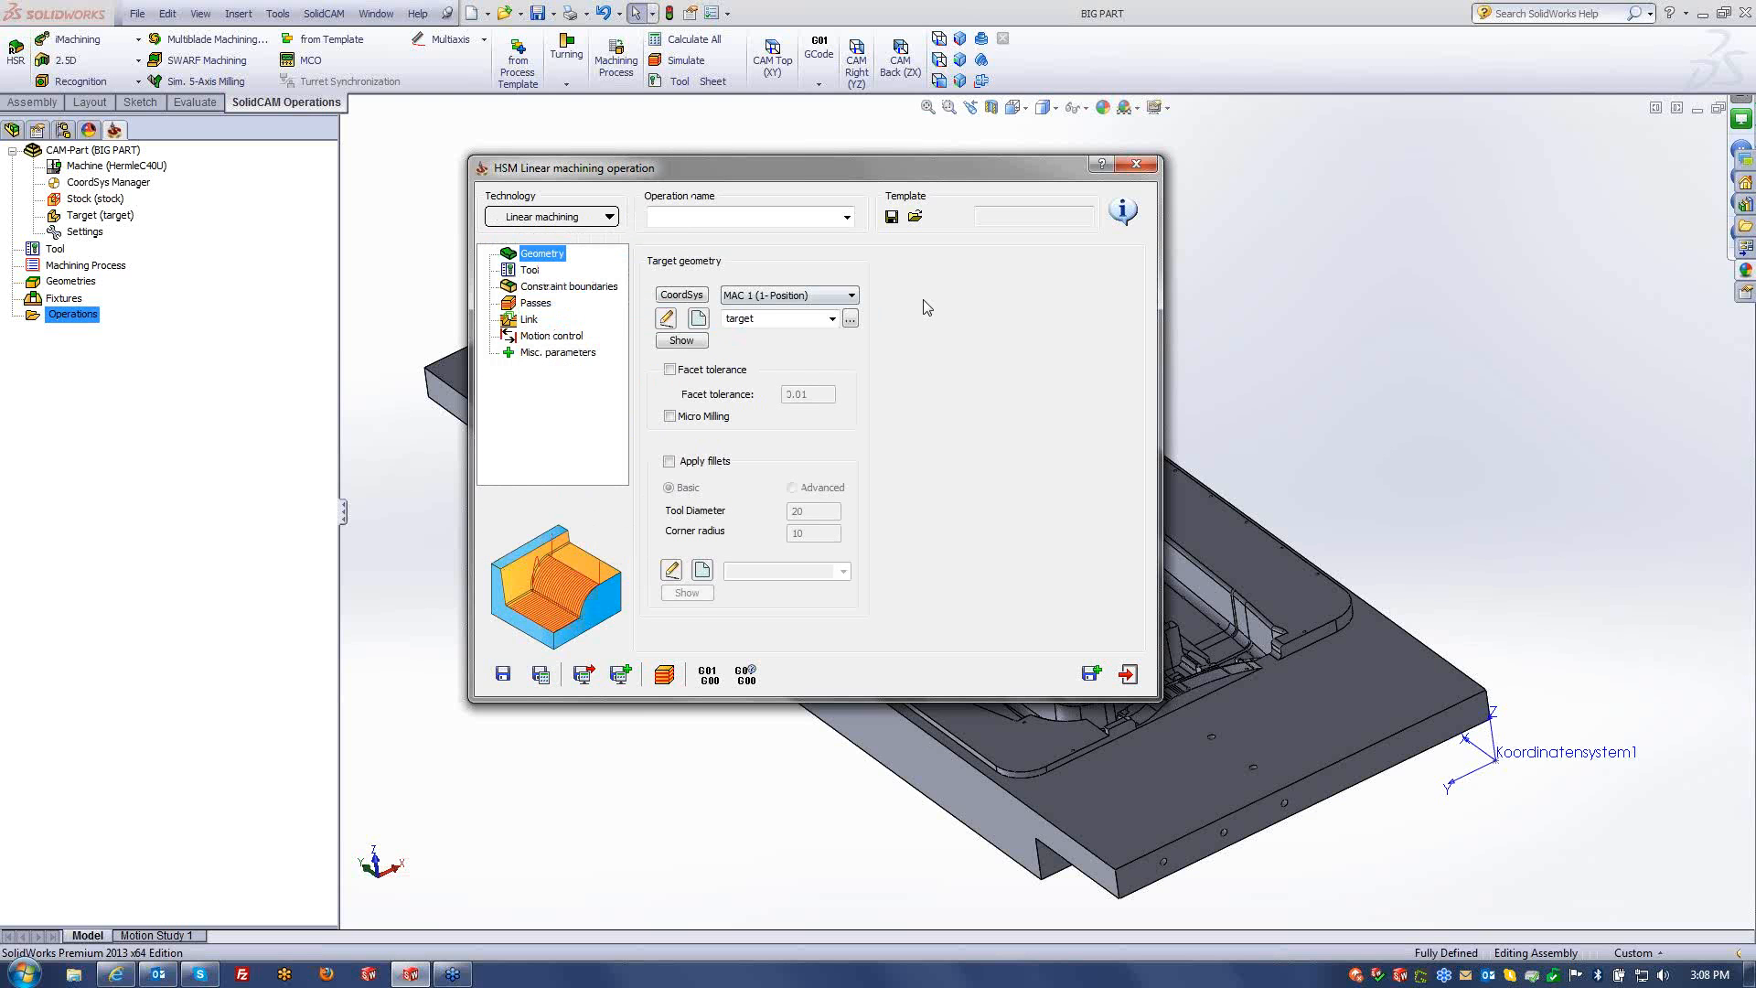
{"action": "left_click", "coordinate": [530, 270]}
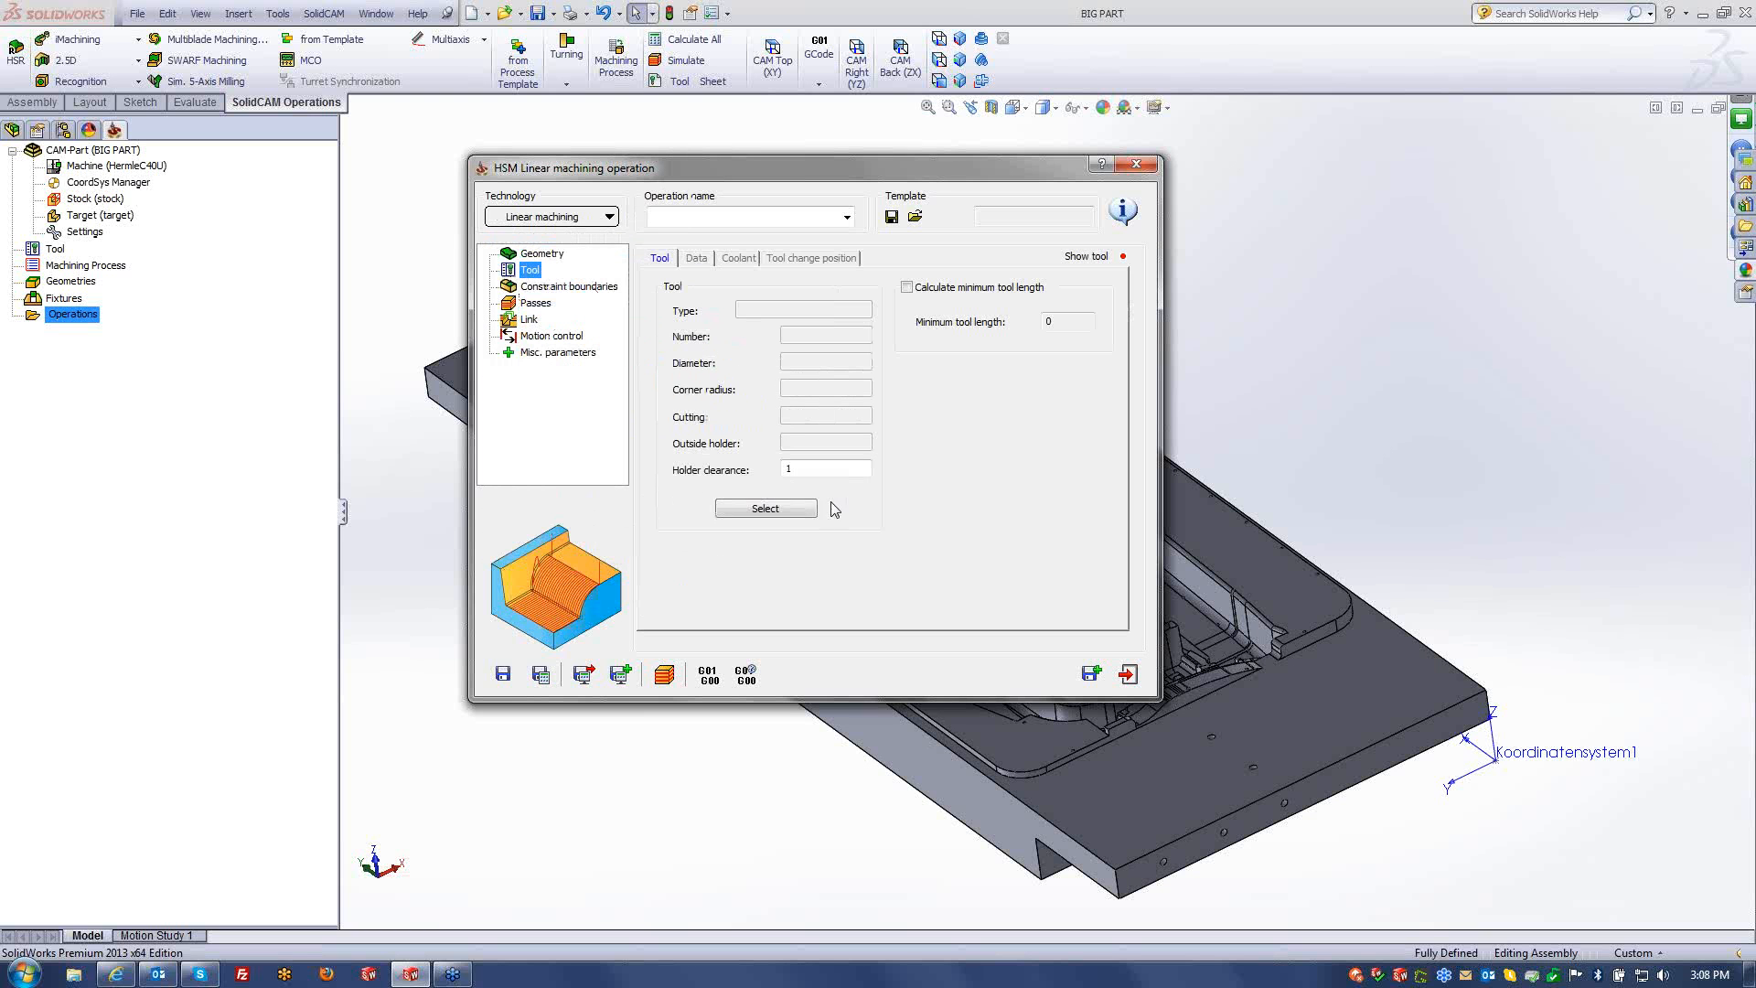
- Define a ball nose mill with diameter 20, total length 200, outside holder 160, shoulder 80
{"action": "left_click", "coordinate": [766, 509]}
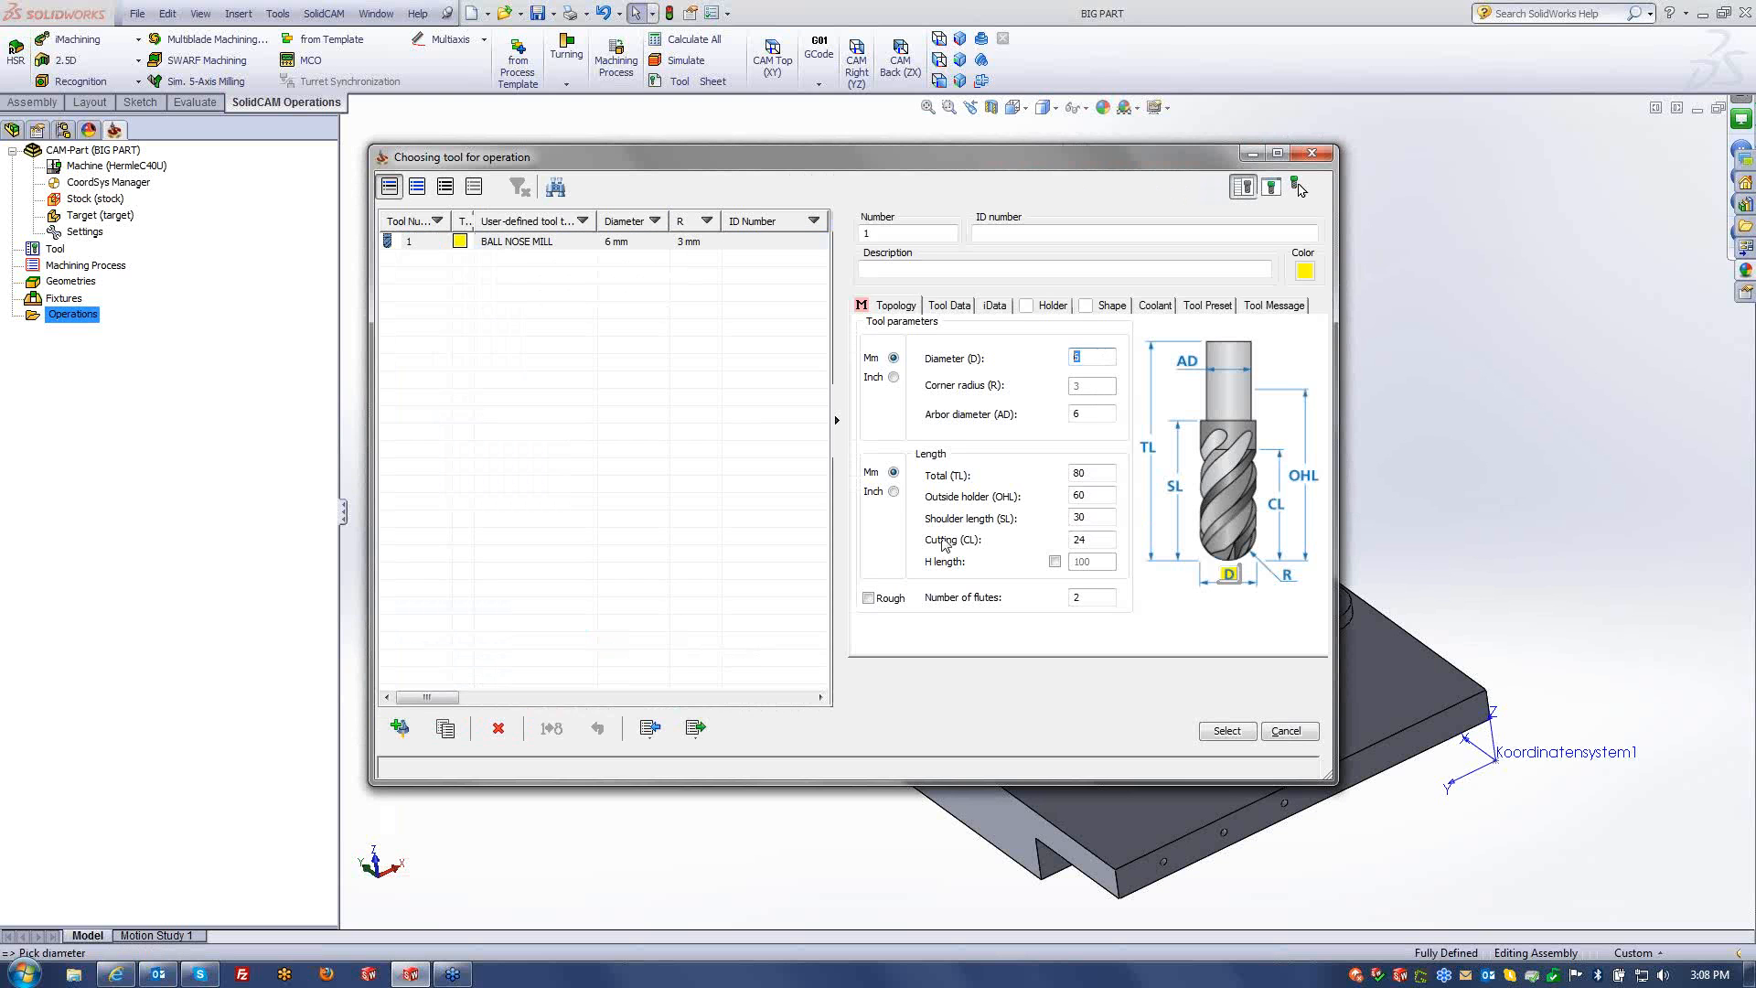
{"action": "type", "text": "20"}
{"action": "key", "text": "Tab"}
{"action": "key", "text": "Tab"}
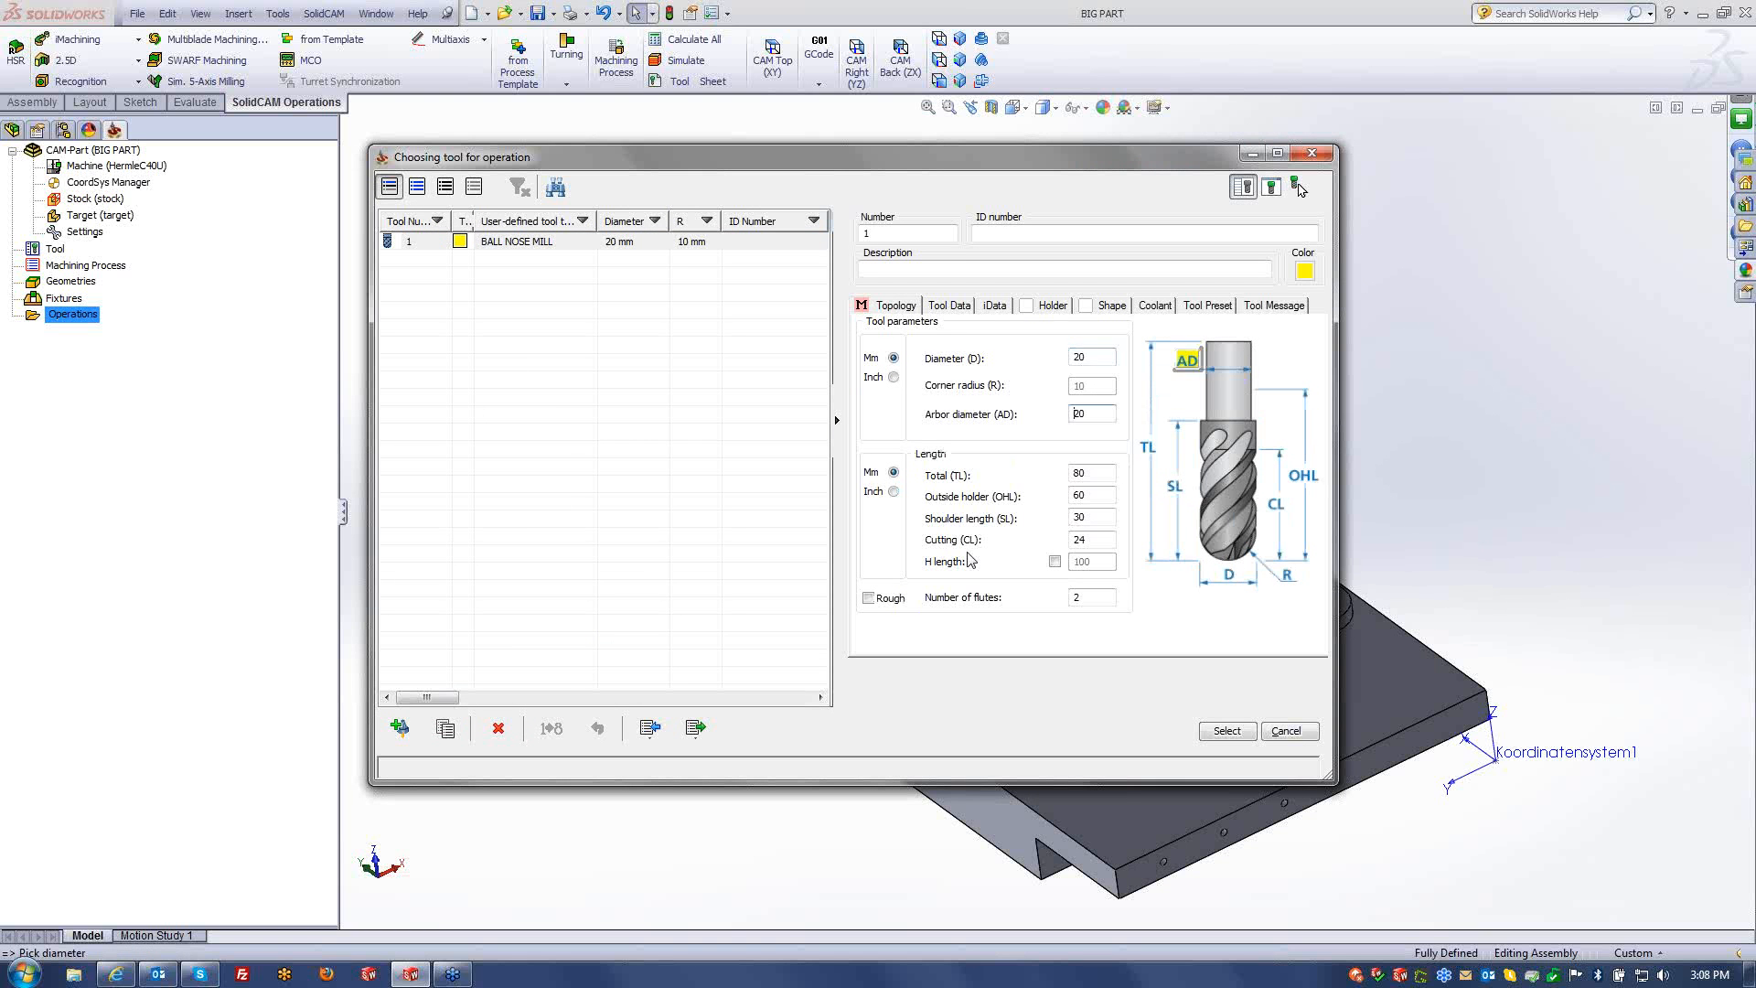
{"action": "type", "text": "200"}
{"action": "key", "text": "Tab"}
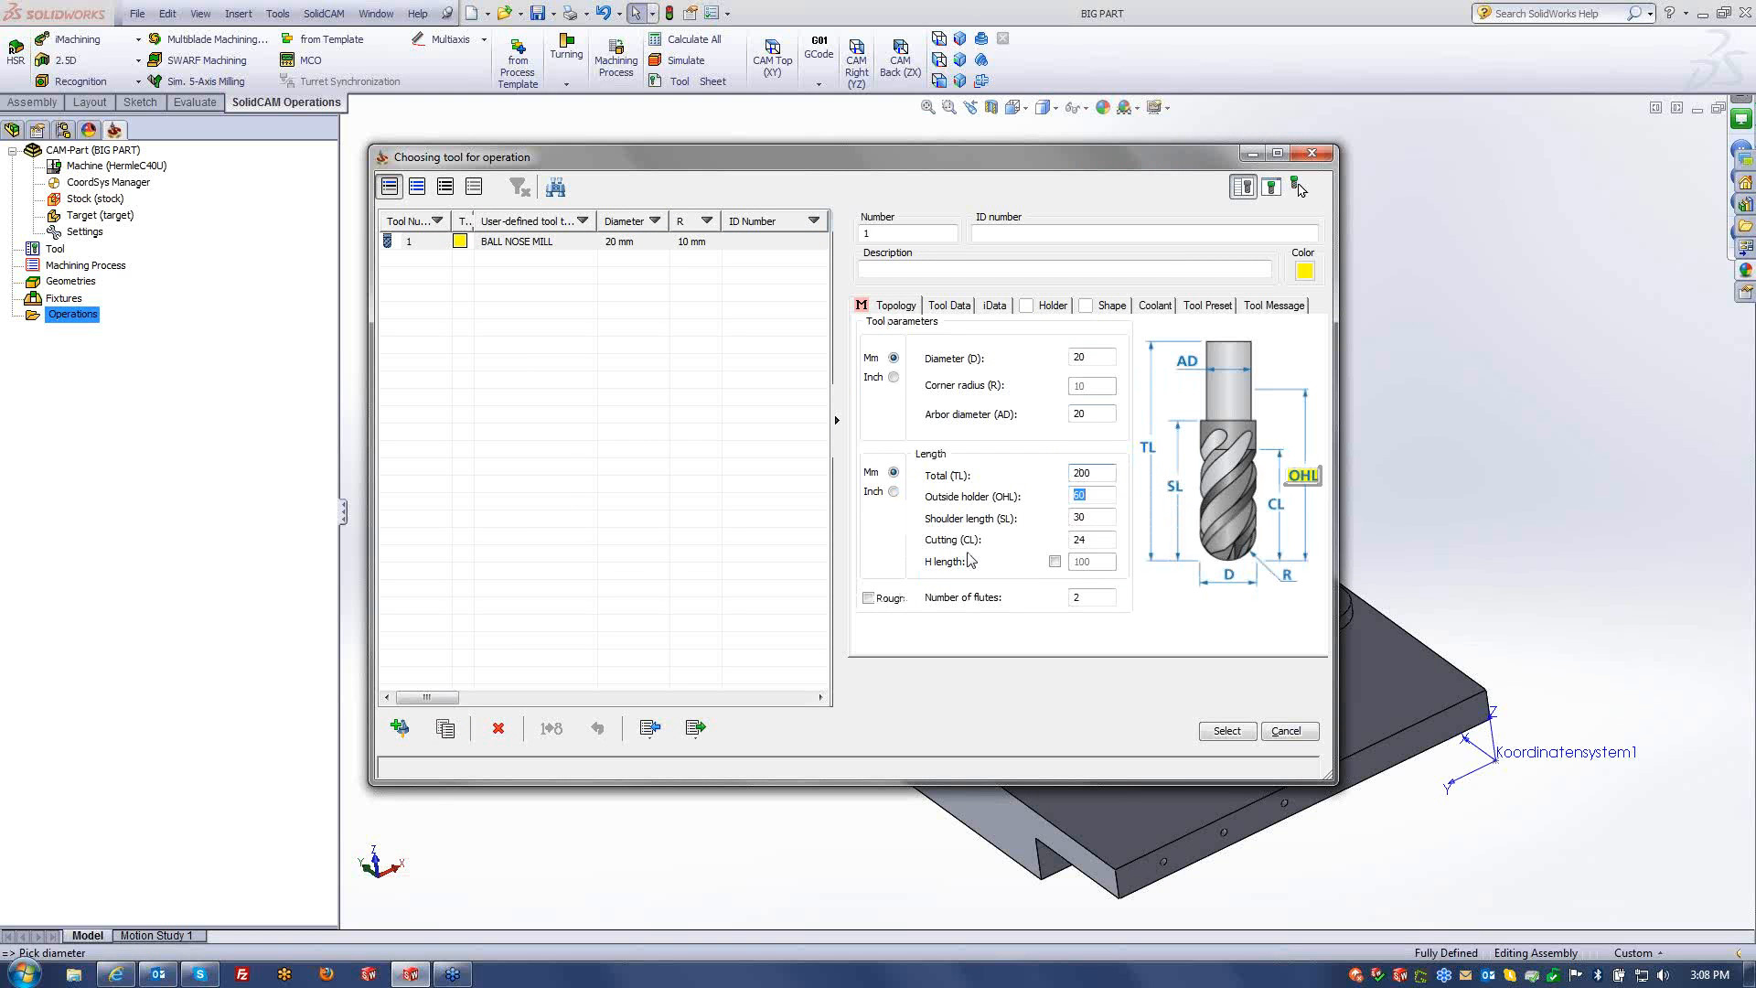
{"action": "type", "text": "160"}
{"action": "key", "text": "Tab"}
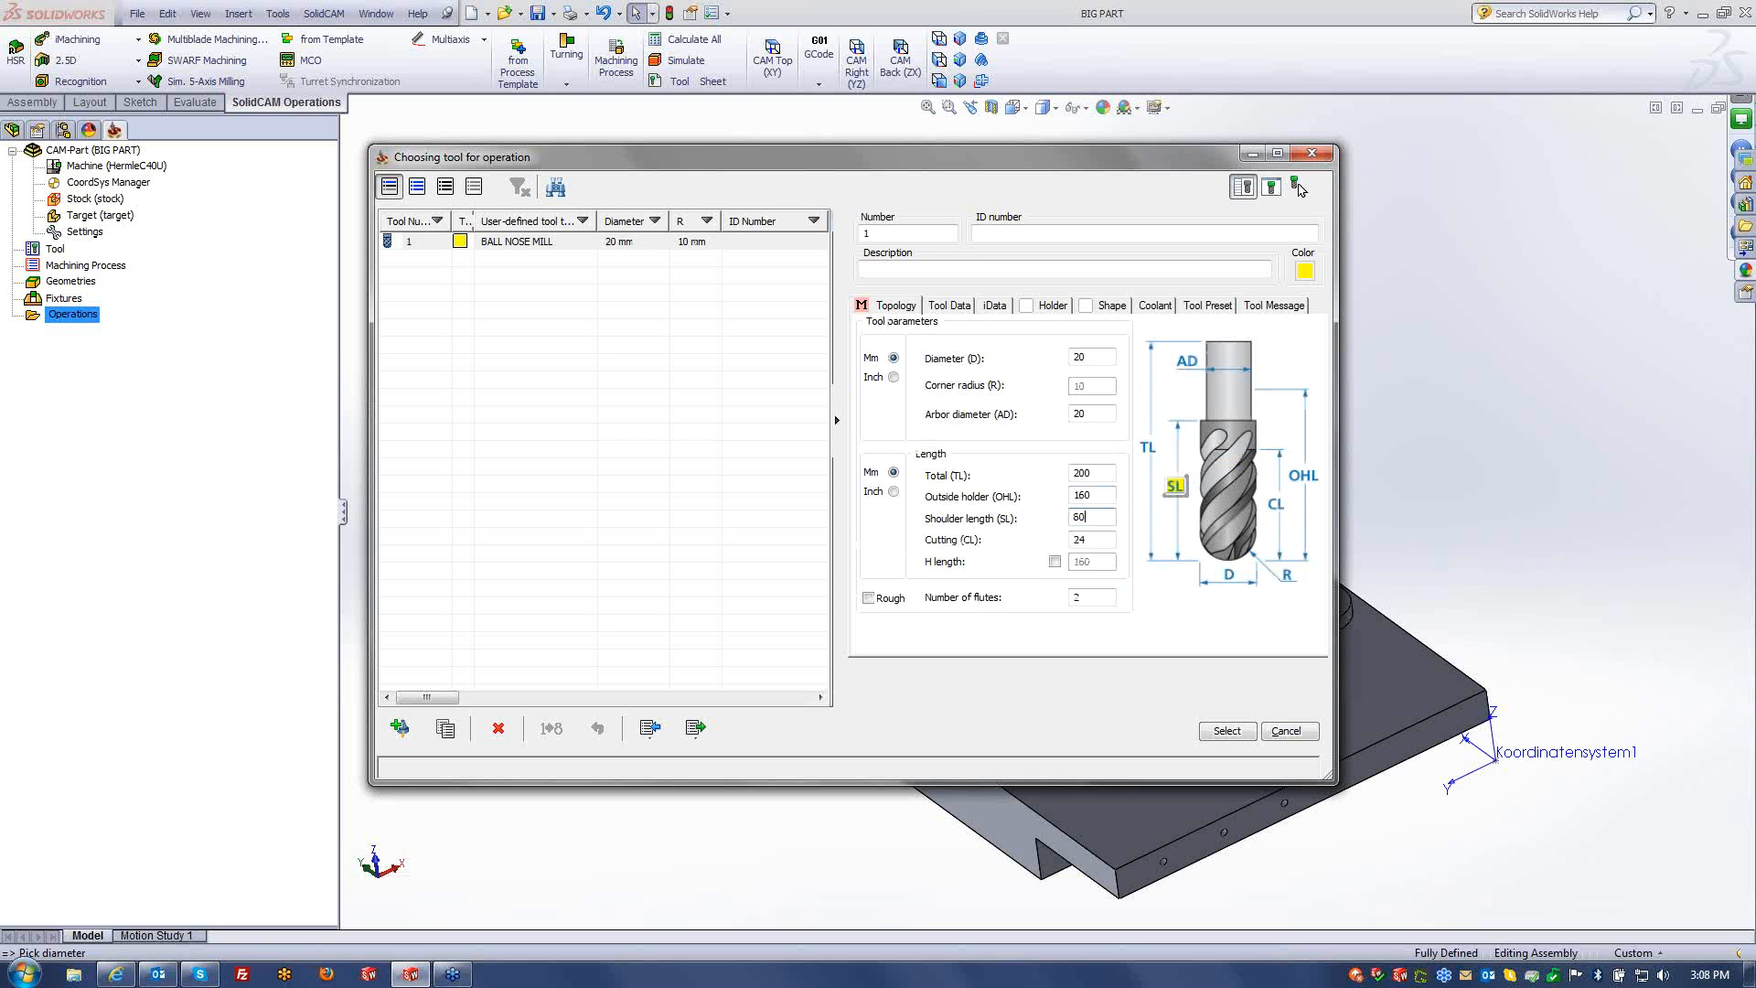
{"action": "type", "text": "80"}
{"action": "key", "text": "Tab"}
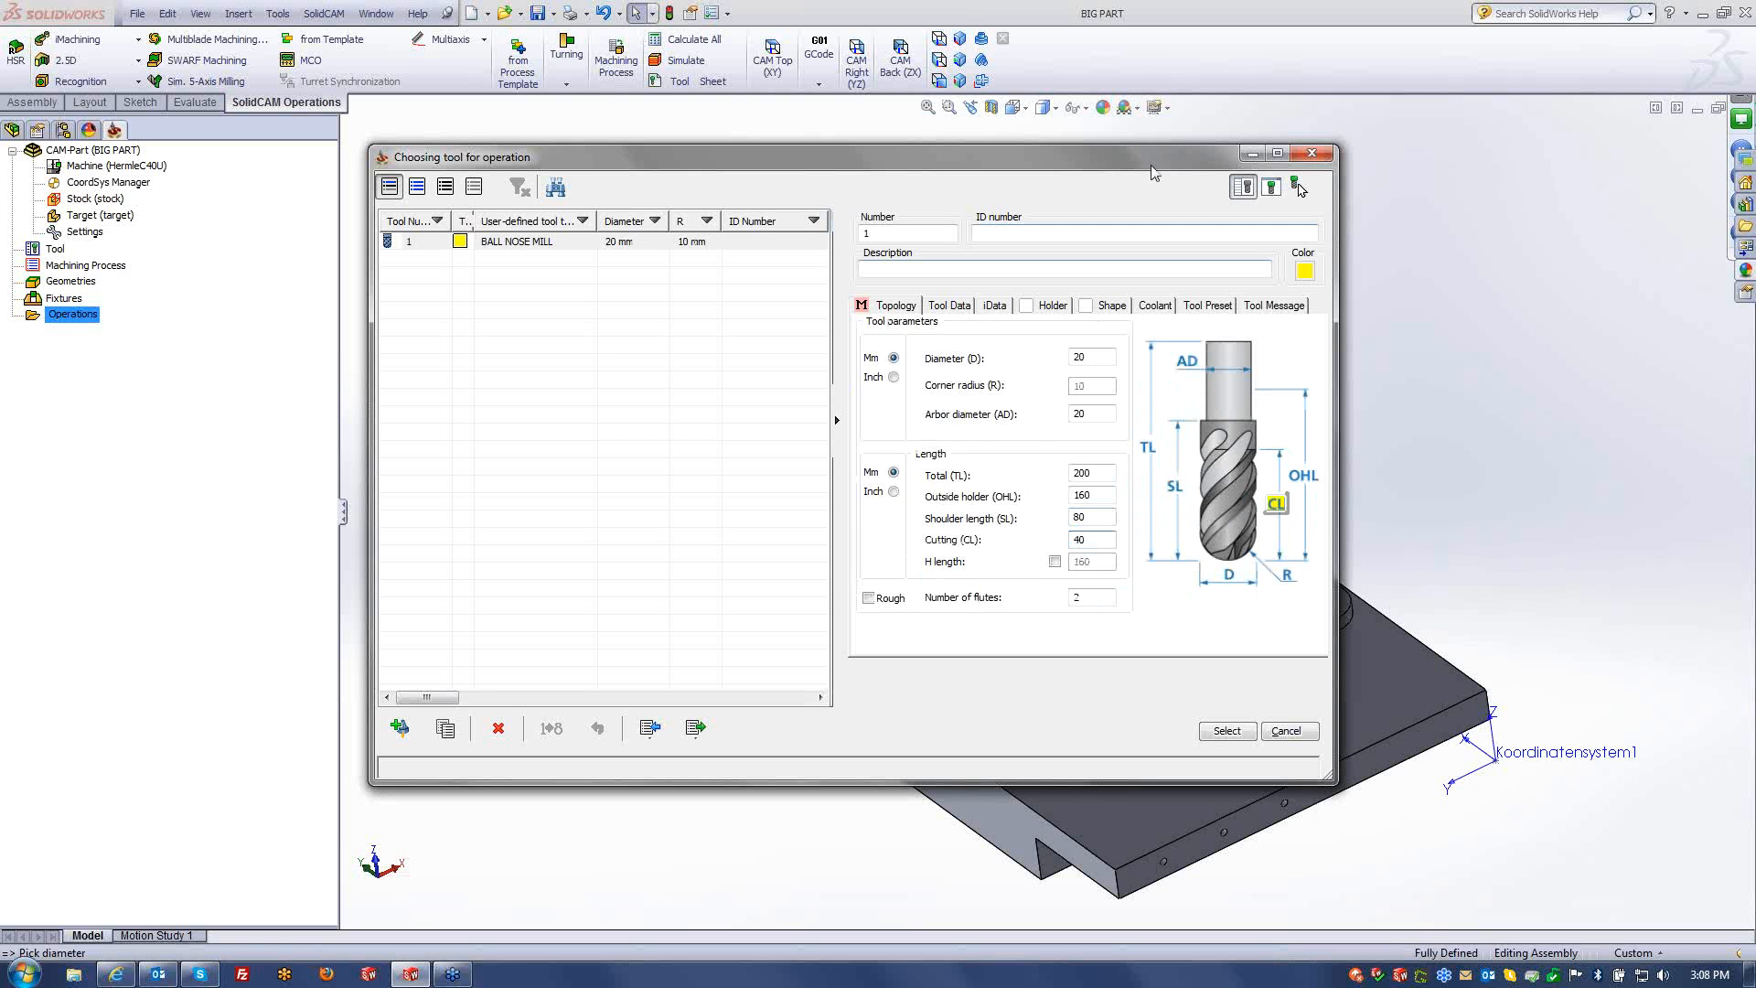
- Colour the ball nose mill dark blue and assign it to the linear operation
{"action": "left_click", "coordinate": [1305, 271]}
{"action": "left_click", "coordinate": [864, 450]}
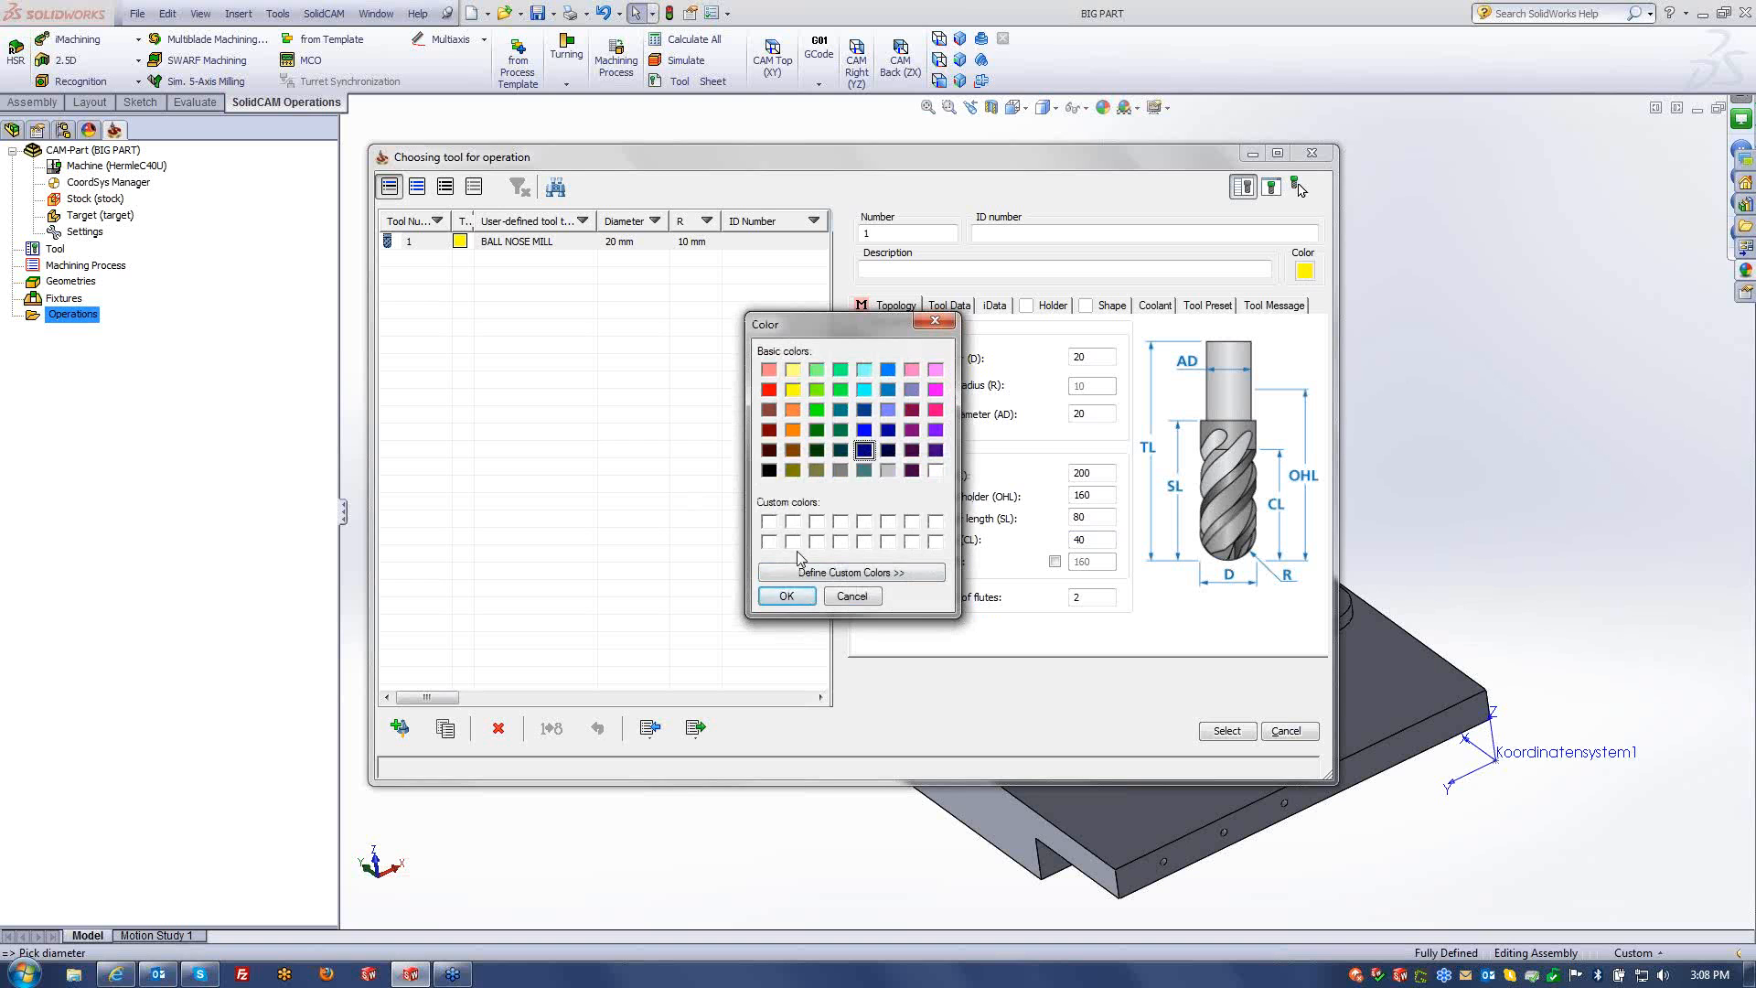
{"action": "left_click", "coordinate": [787, 595]}
{"action": "left_click", "coordinate": [1223, 734]}
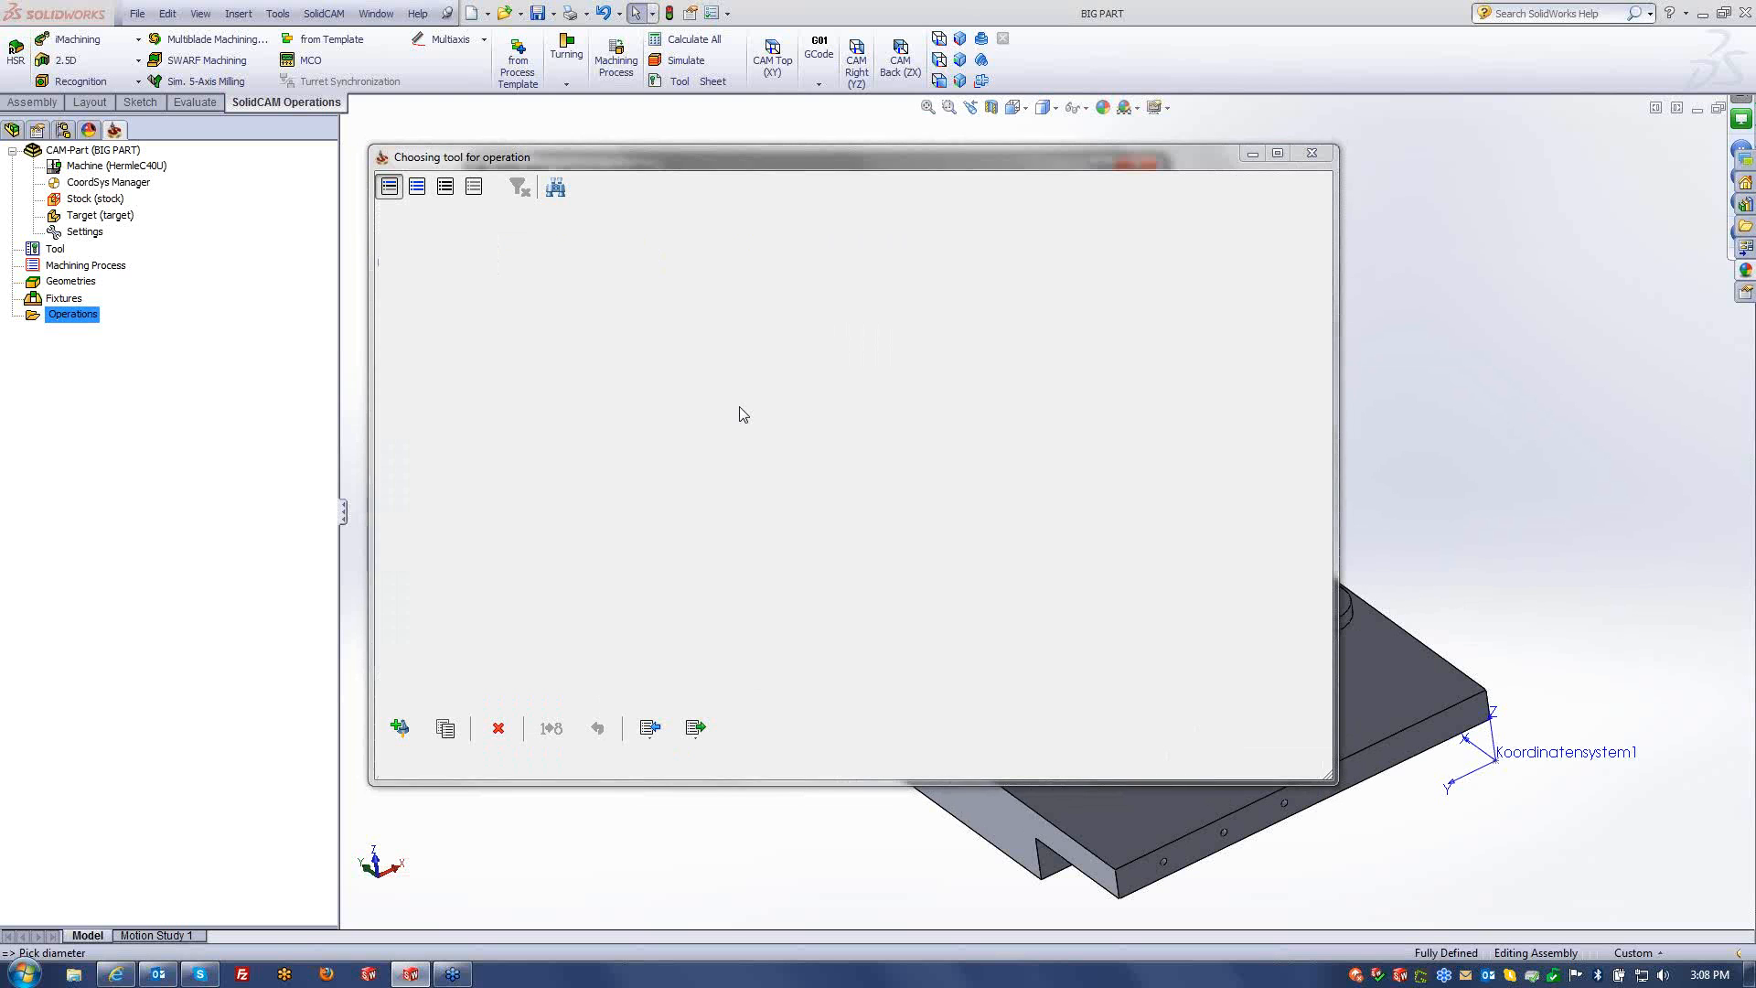
{"action": "left_click", "coordinate": [549, 287]}
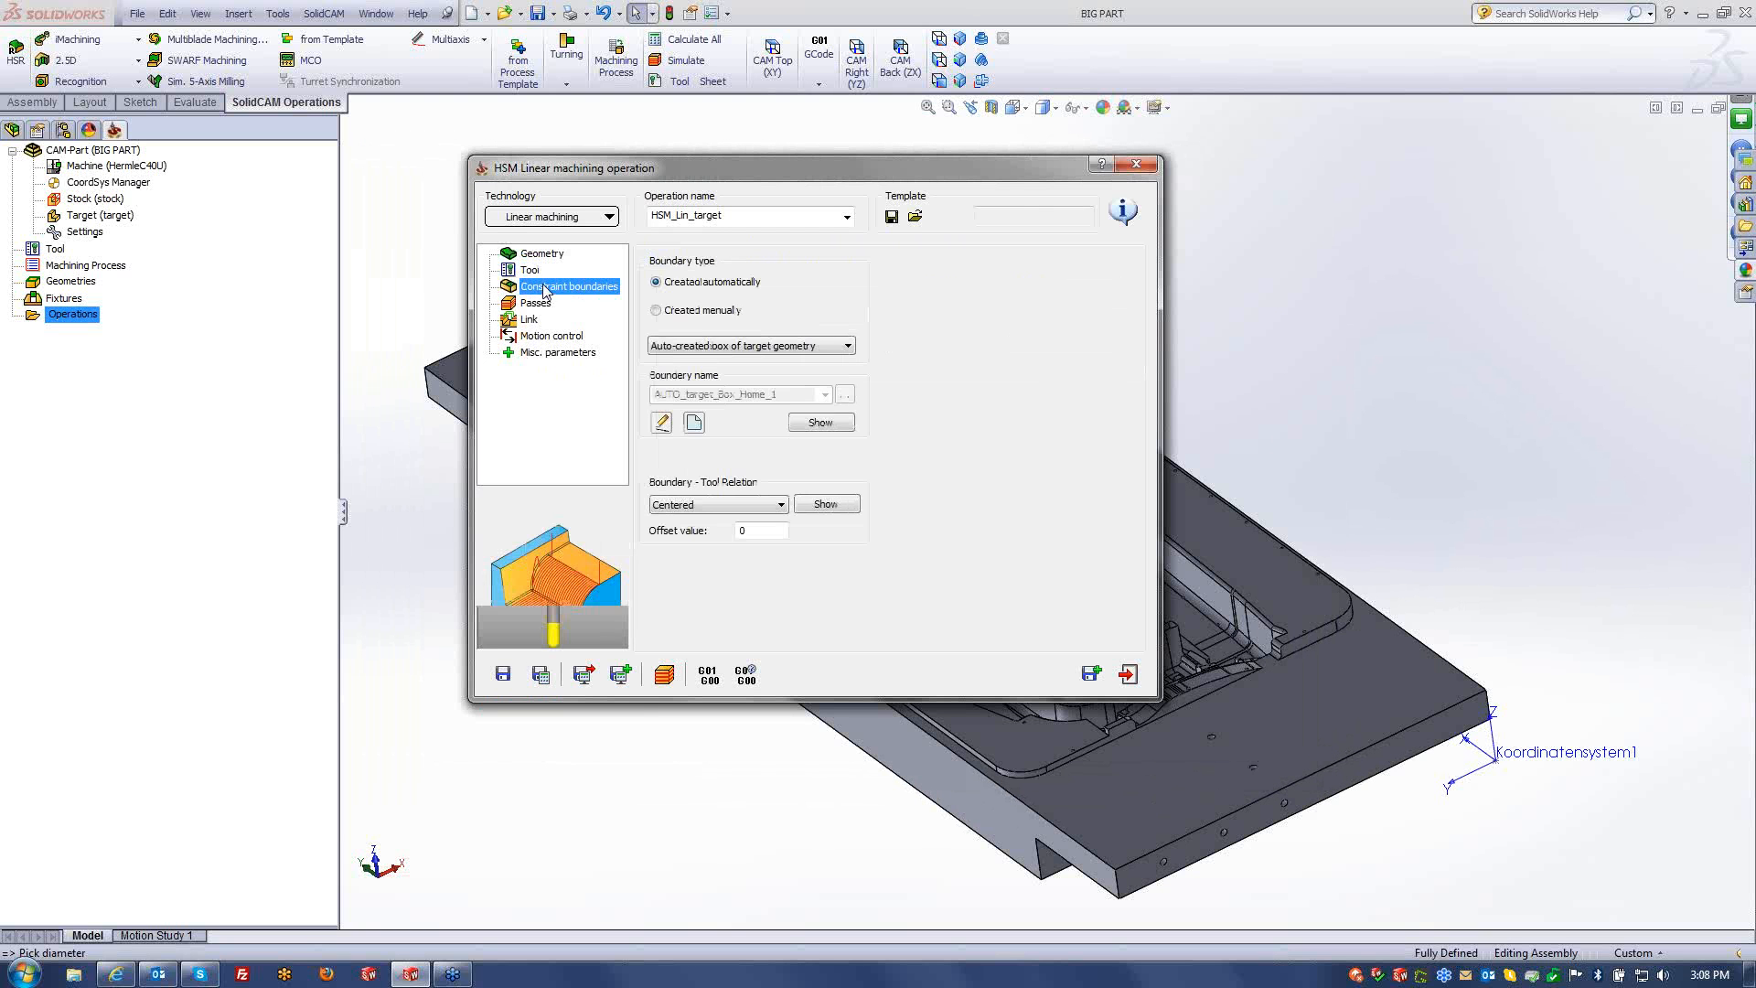
- Create a manual 'contour' boundary from the bottom contour edge chained at constant Z
{"action": "left_click", "coordinate": [692, 311]}
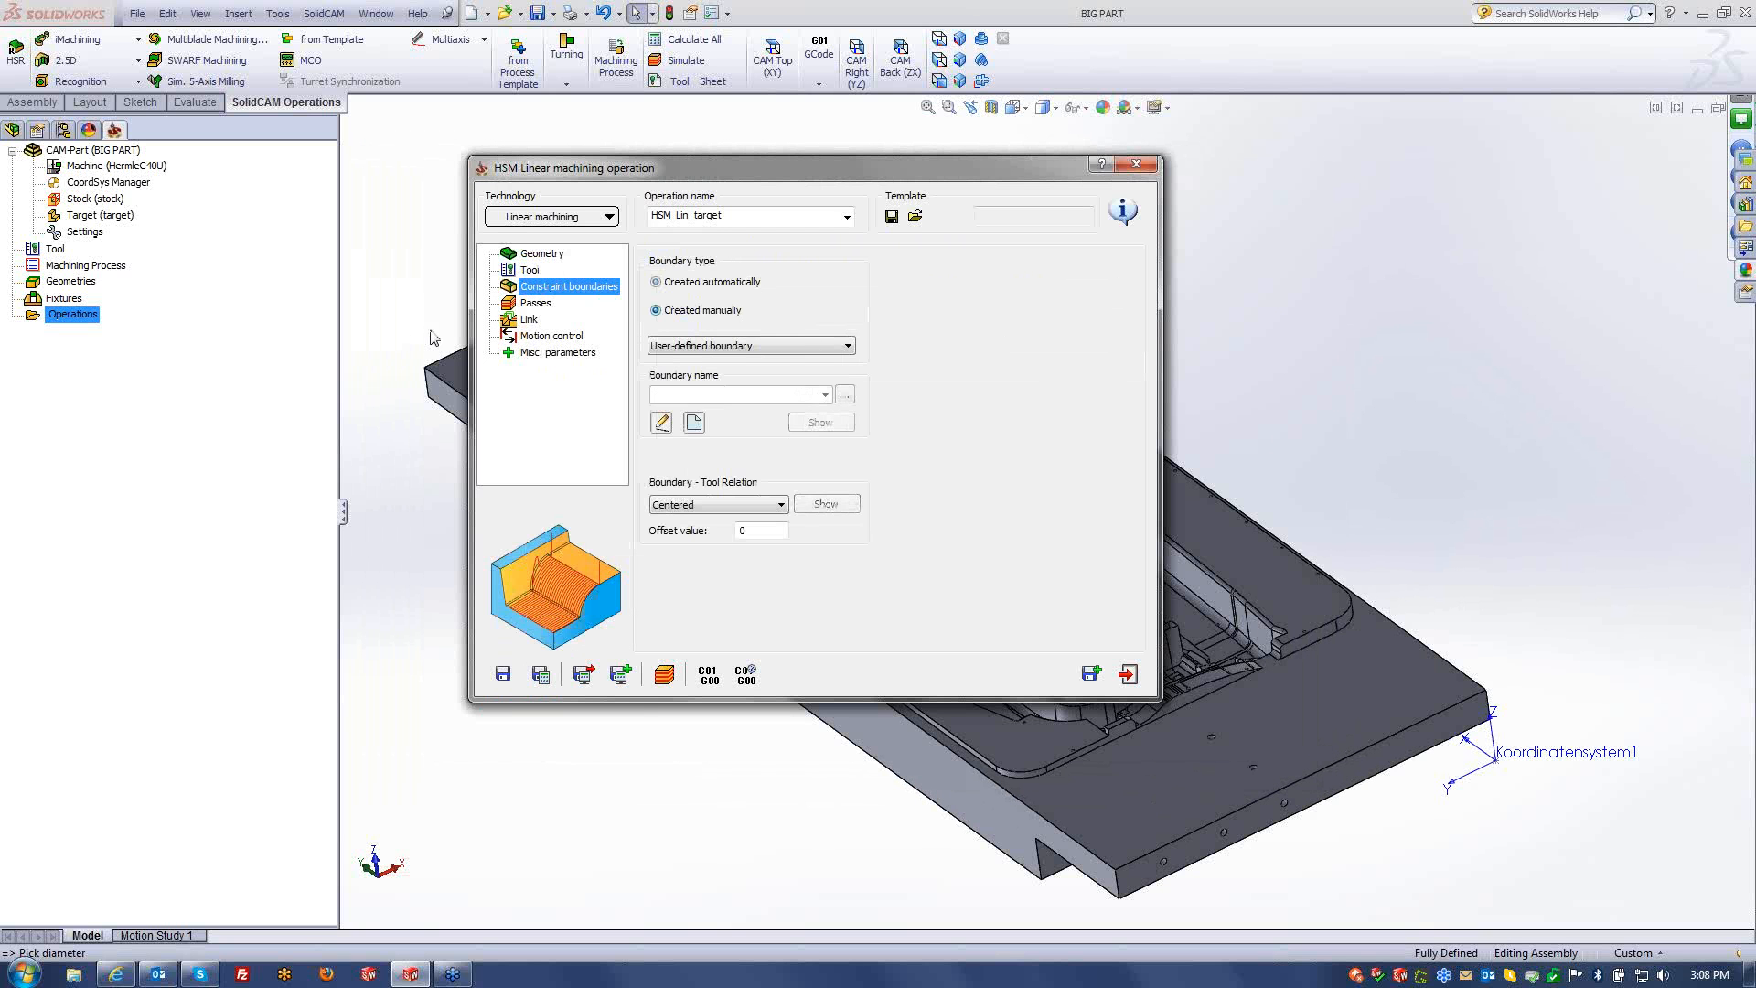
{"action": "left_click", "coordinate": [698, 430]}
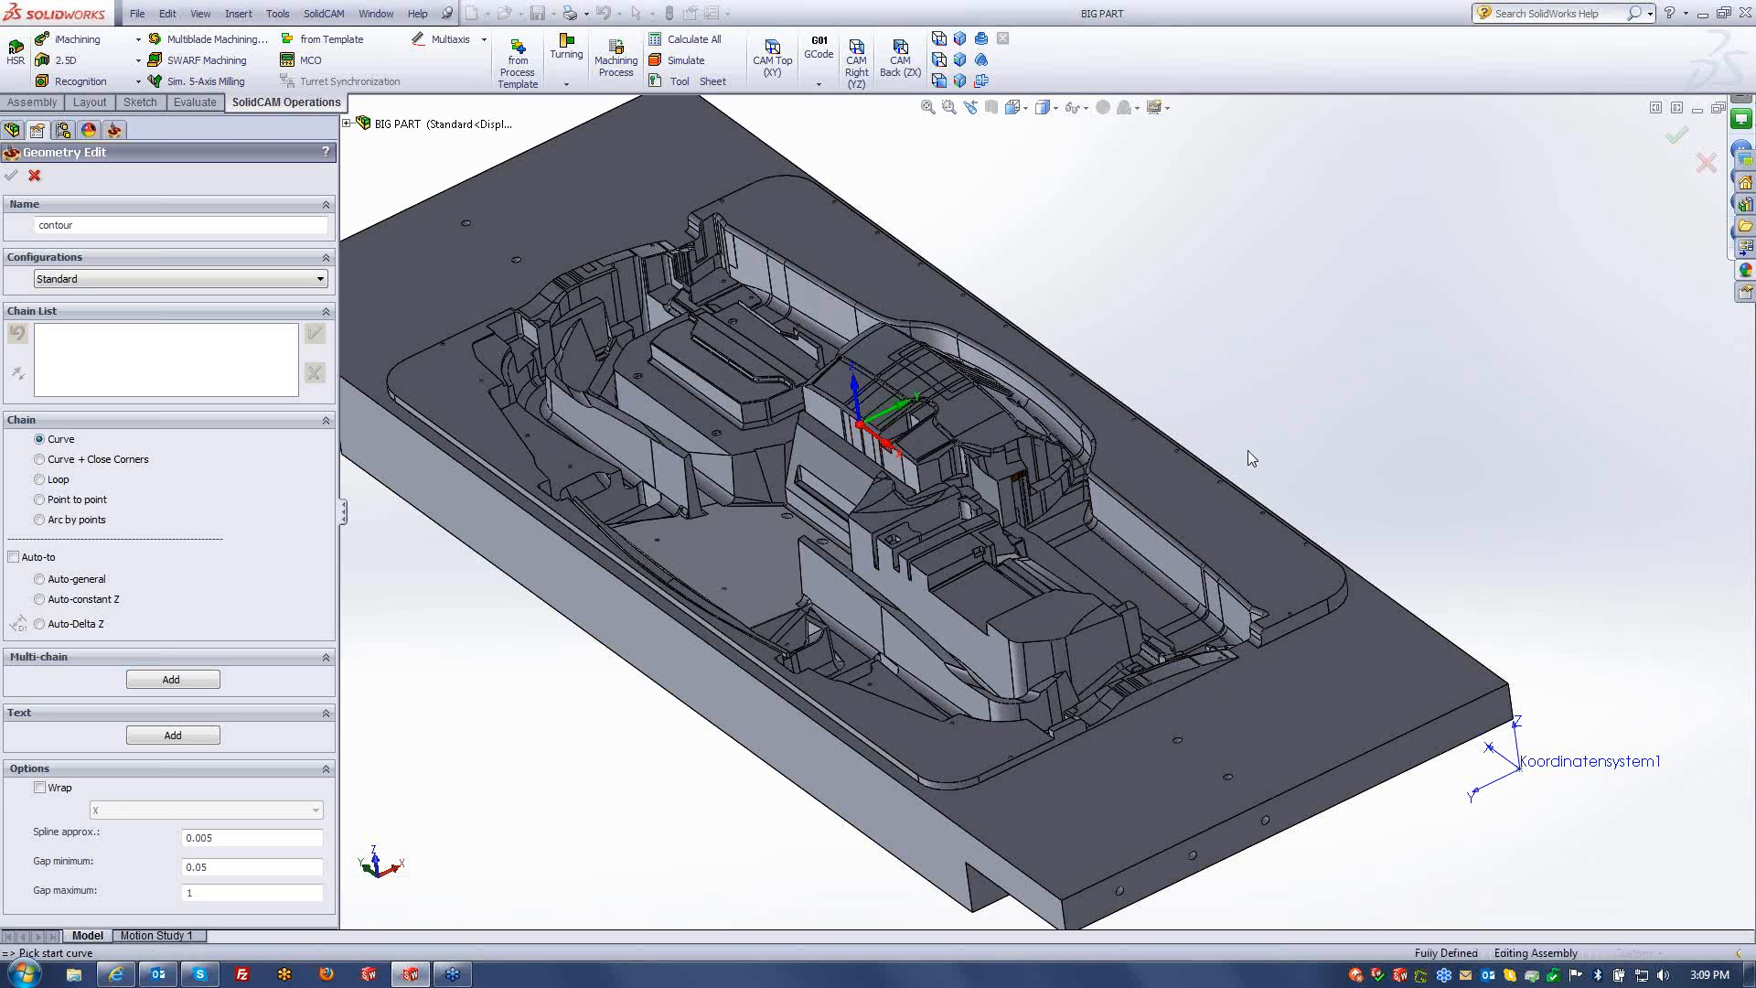
{"action": "scroll", "coordinate": [1227, 560], "scroll_direction": "down", "scroll_amount": 5}
{"action": "left_click", "coordinate": [1144, 839]}
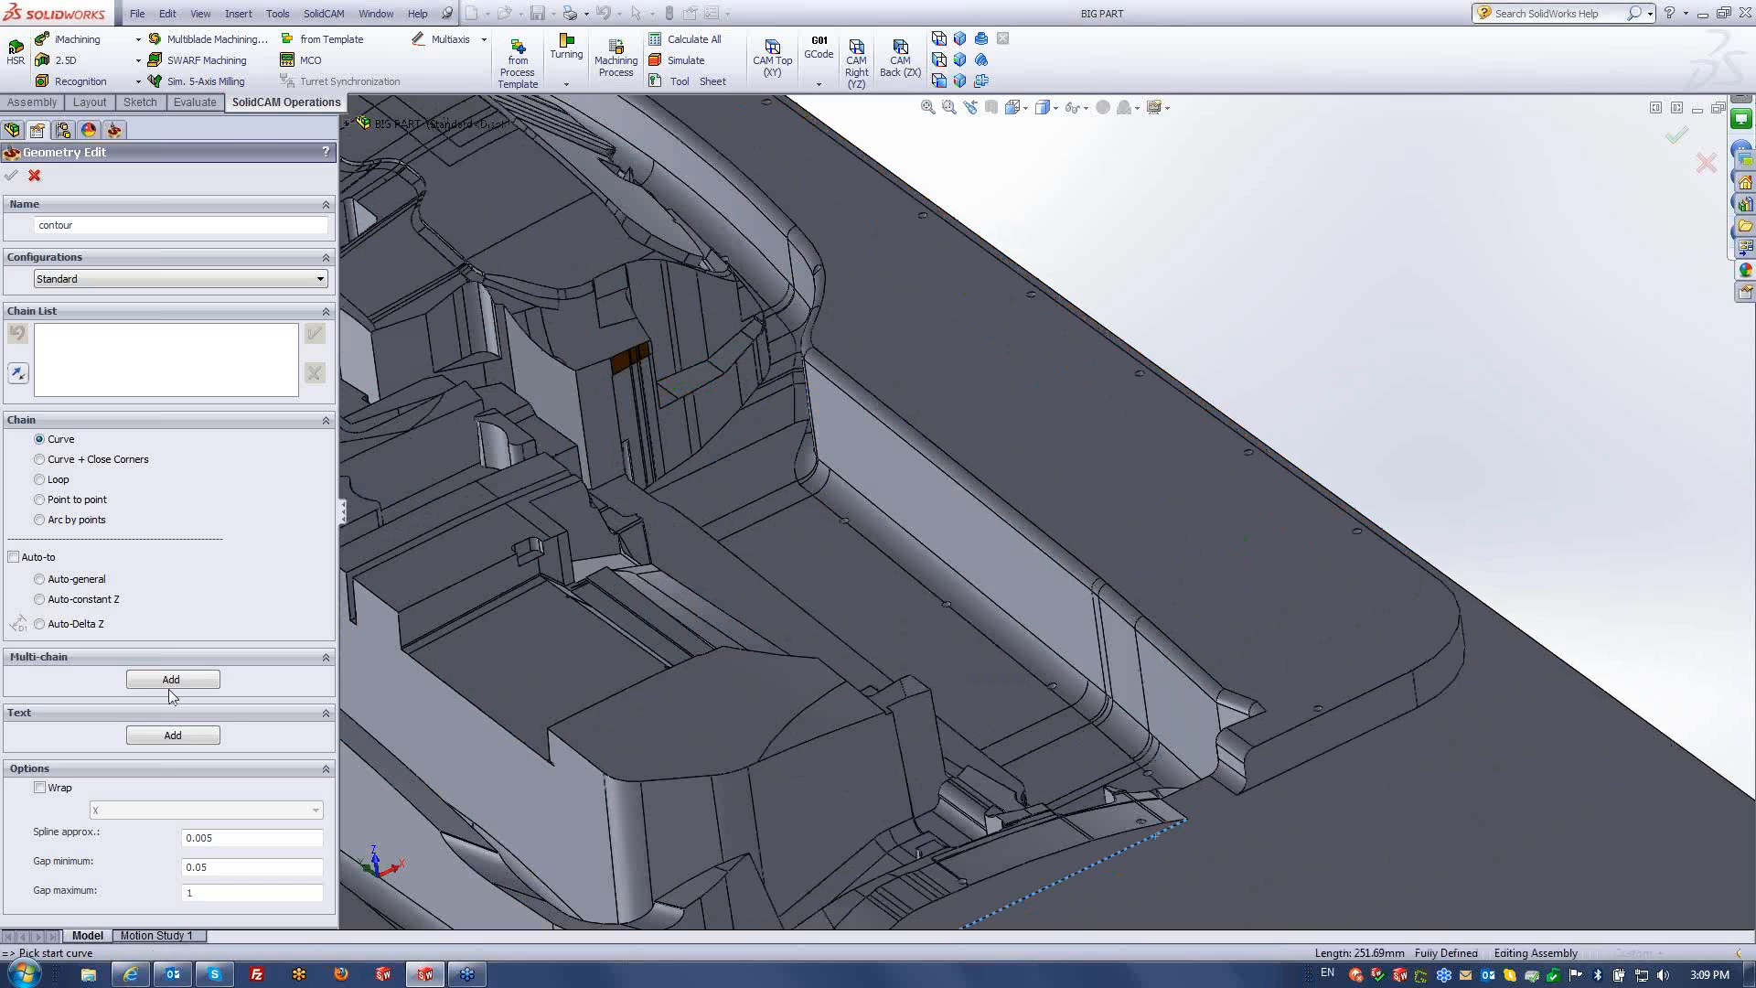
{"action": "left_click", "coordinate": [80, 599]}
{"action": "left_click", "coordinate": [415, 356]}
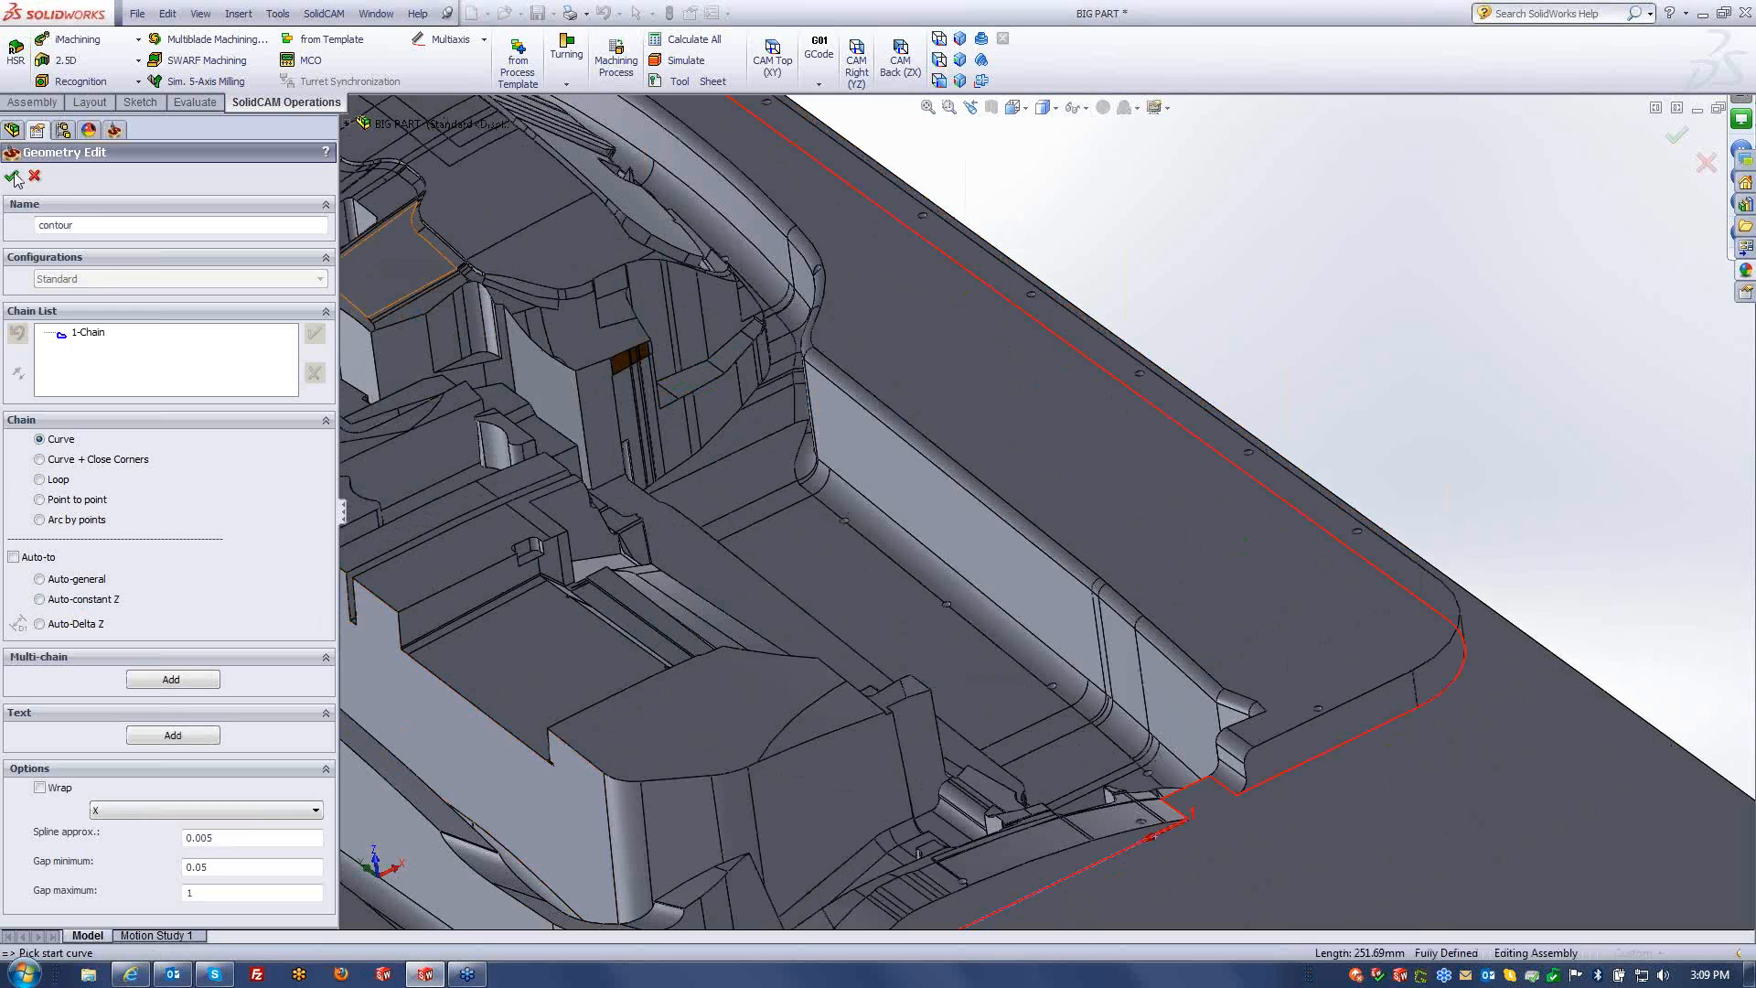
{"action": "left_click", "coordinate": [12, 175]}
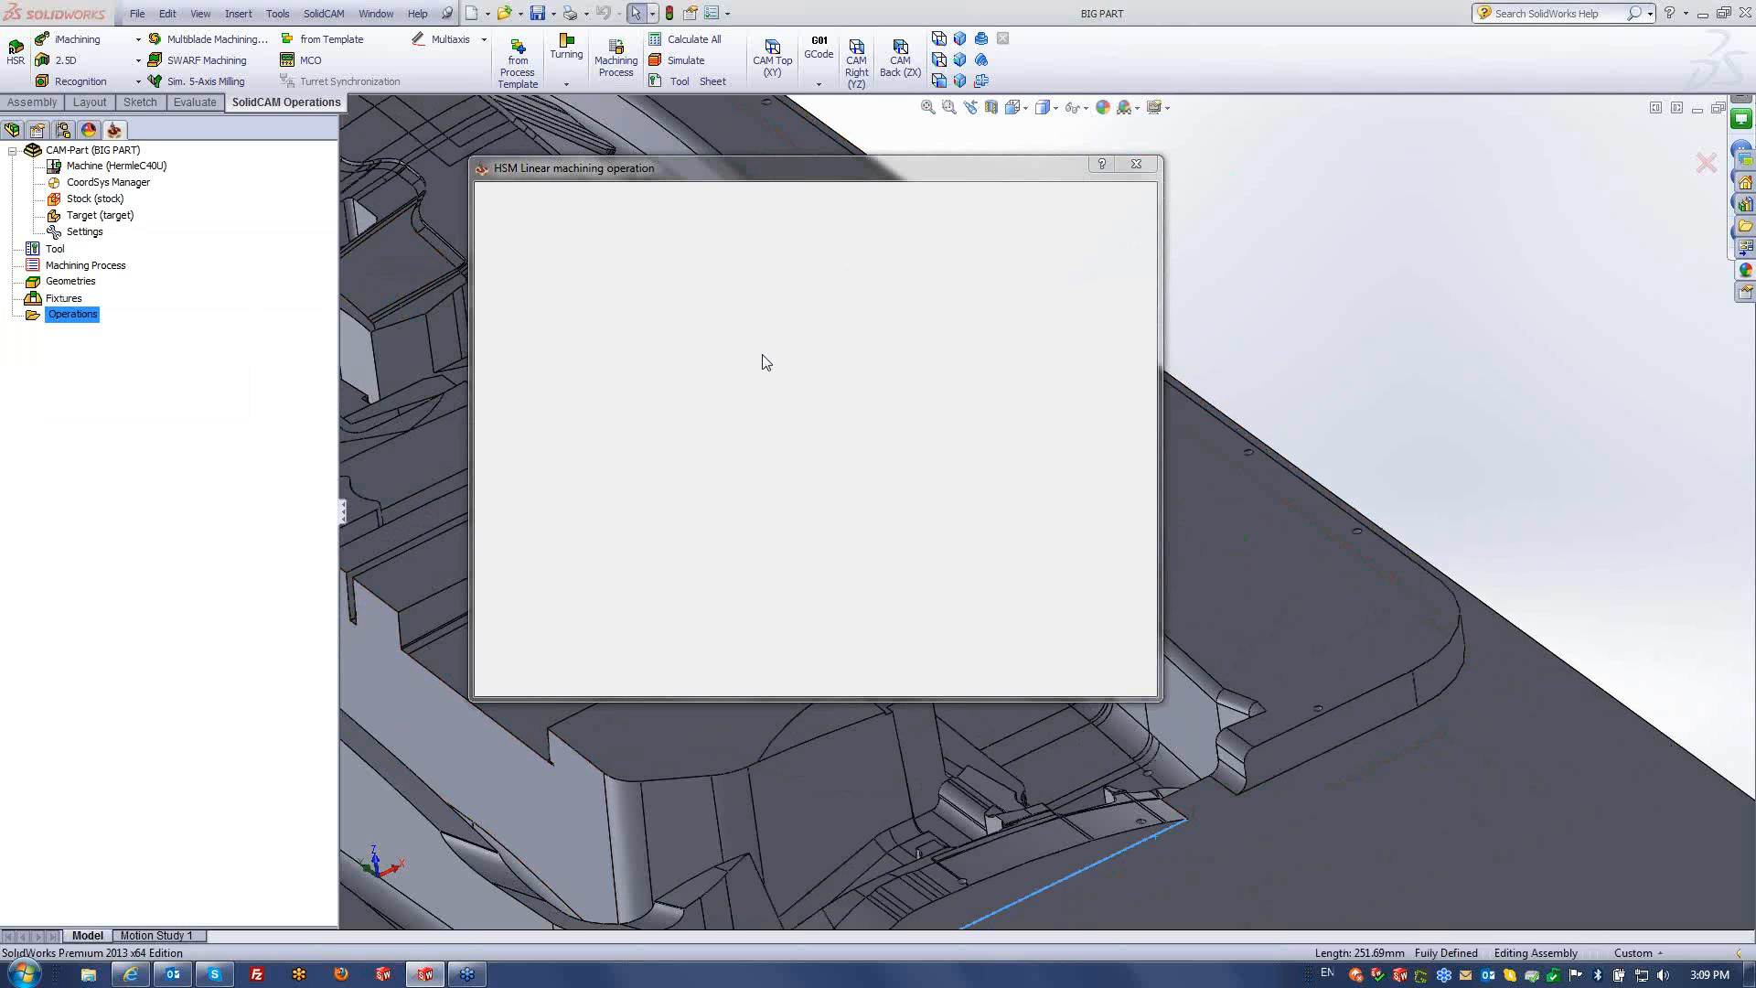
{"action": "left_click", "coordinate": [535, 303]}
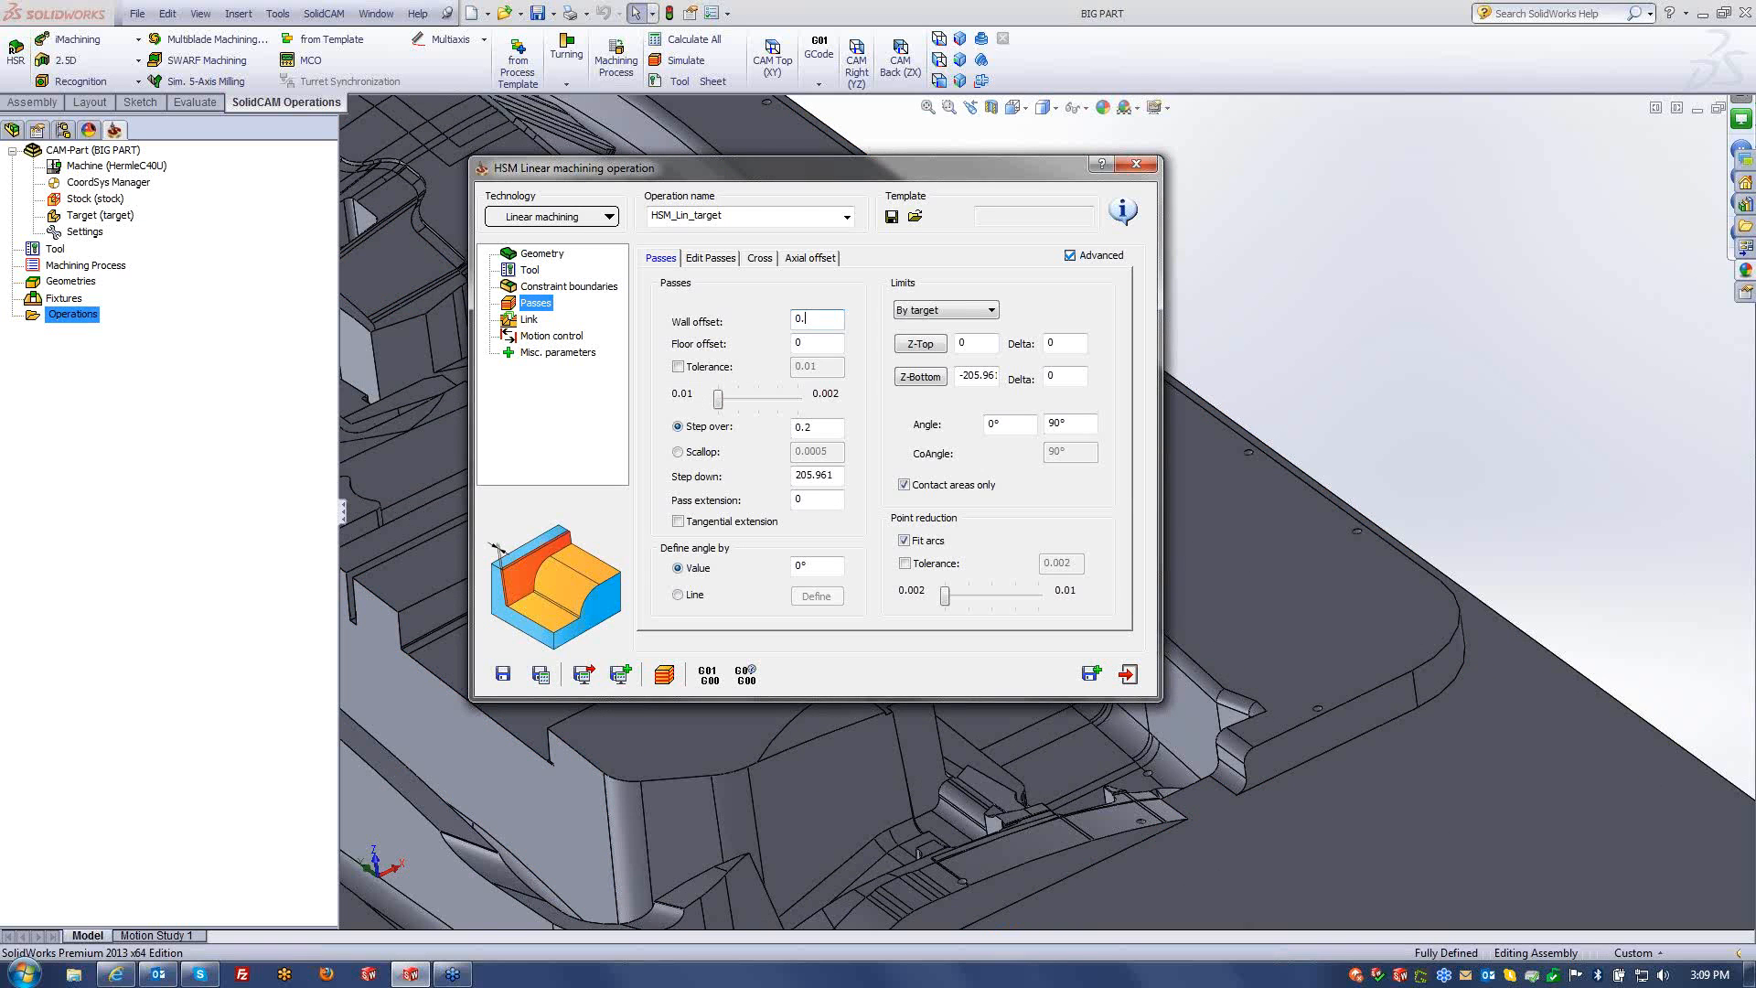
- Set 0.3 wall and floor offsets, a custom 0.05 pass tolerance and step over 2
{"action": "key", "text": "Tab"}
{"action": "key", "text": "Tab"}
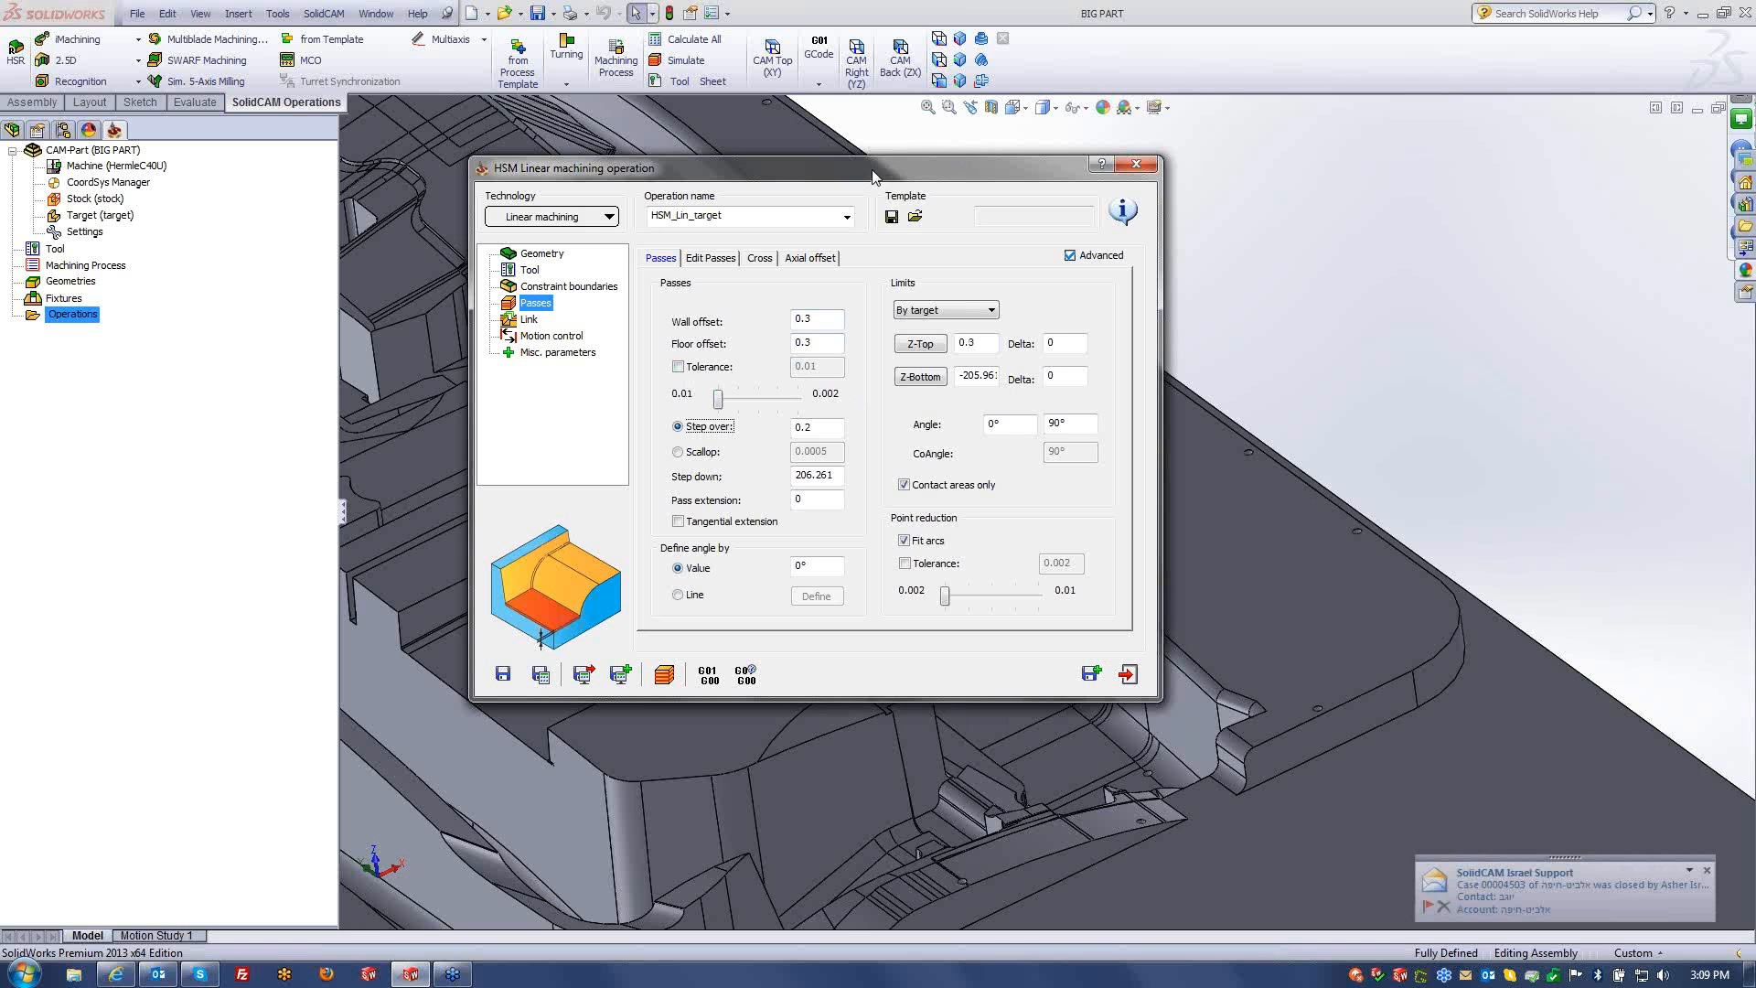
{"action": "left_click_drag", "start_coordinate": [873, 176], "coordinate": [892, 162]}
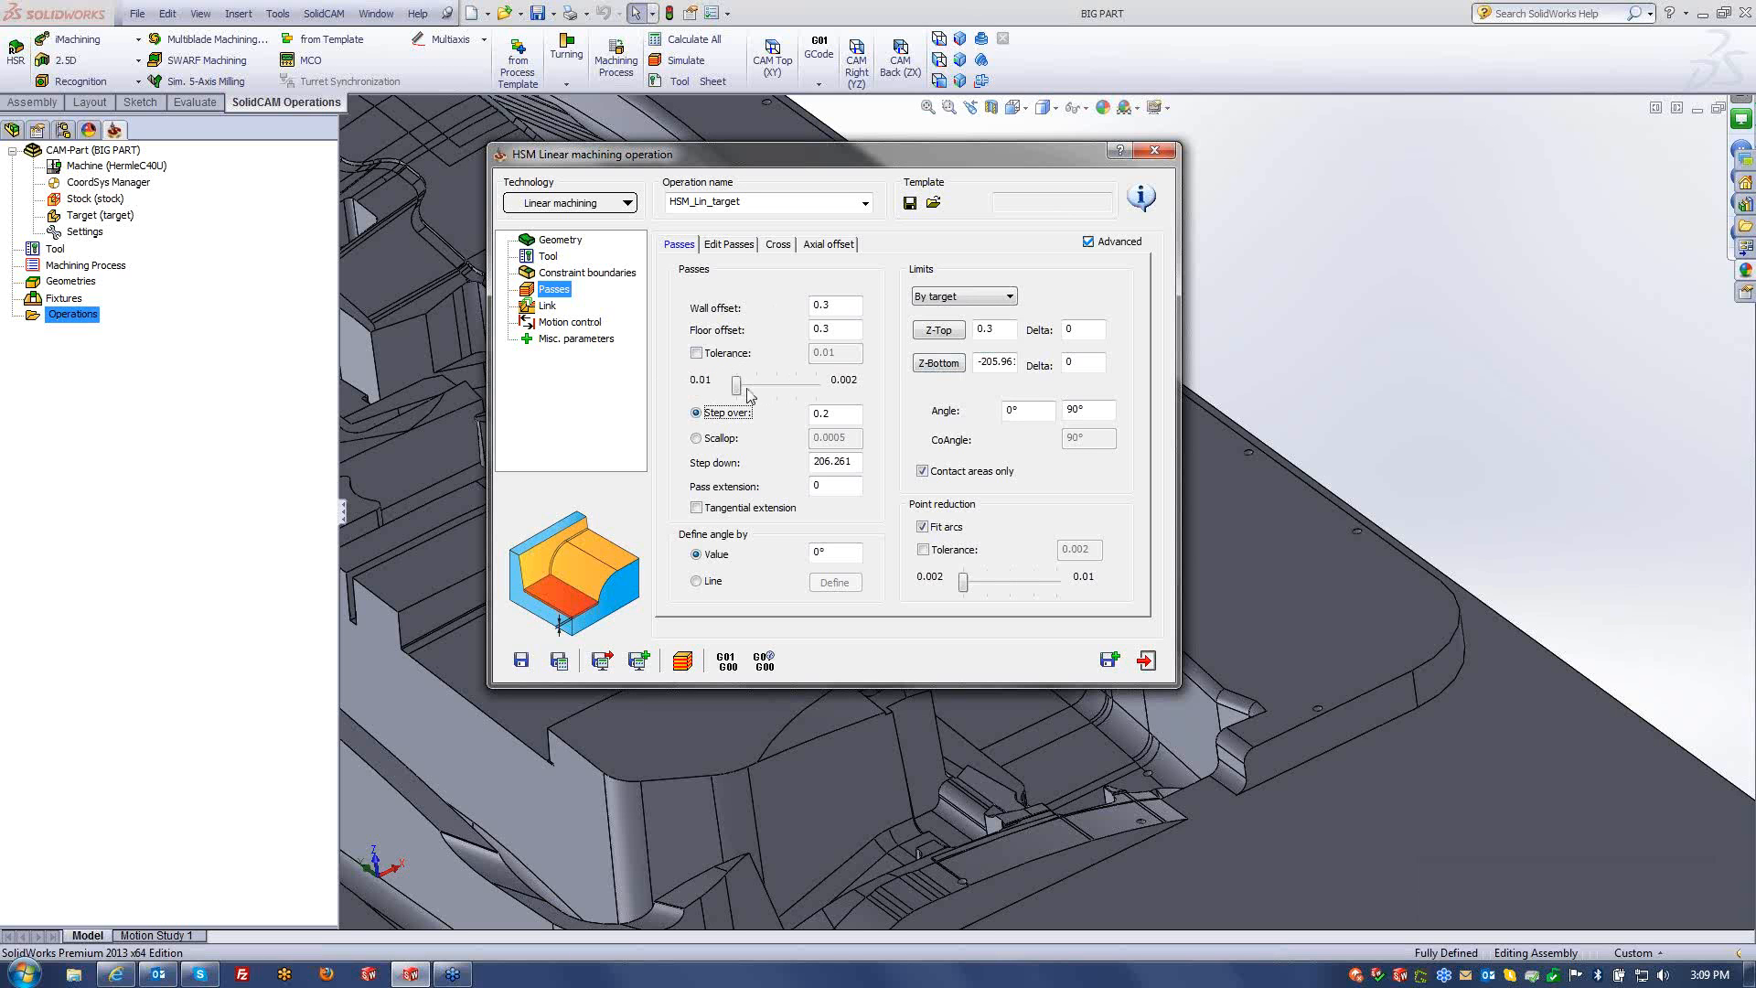
{"action": "mouse_move", "coordinate": [737, 384]}
{"action": "left_mouse_down"}
{"action": "mouse_move", "coordinate": [813, 386]}
{"action": "mouse_move", "coordinate": [736, 385]}
{"action": "left_mouse_up"}
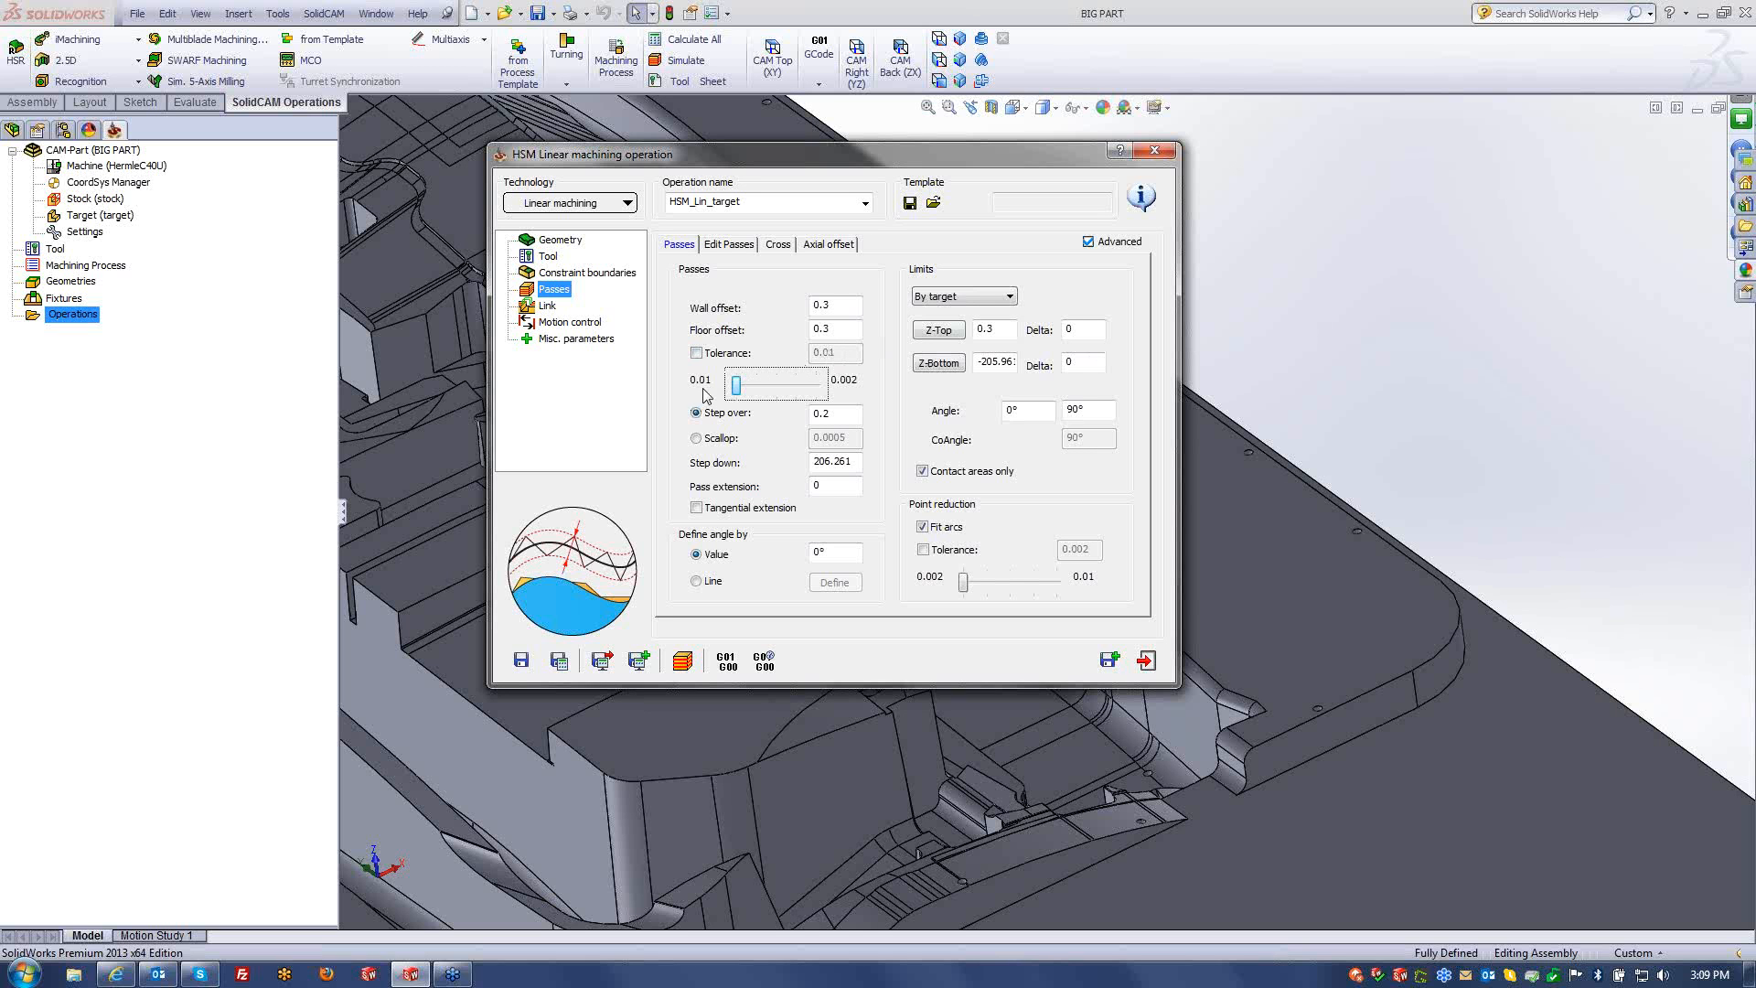
{"action": "left_click", "coordinate": [833, 331]}
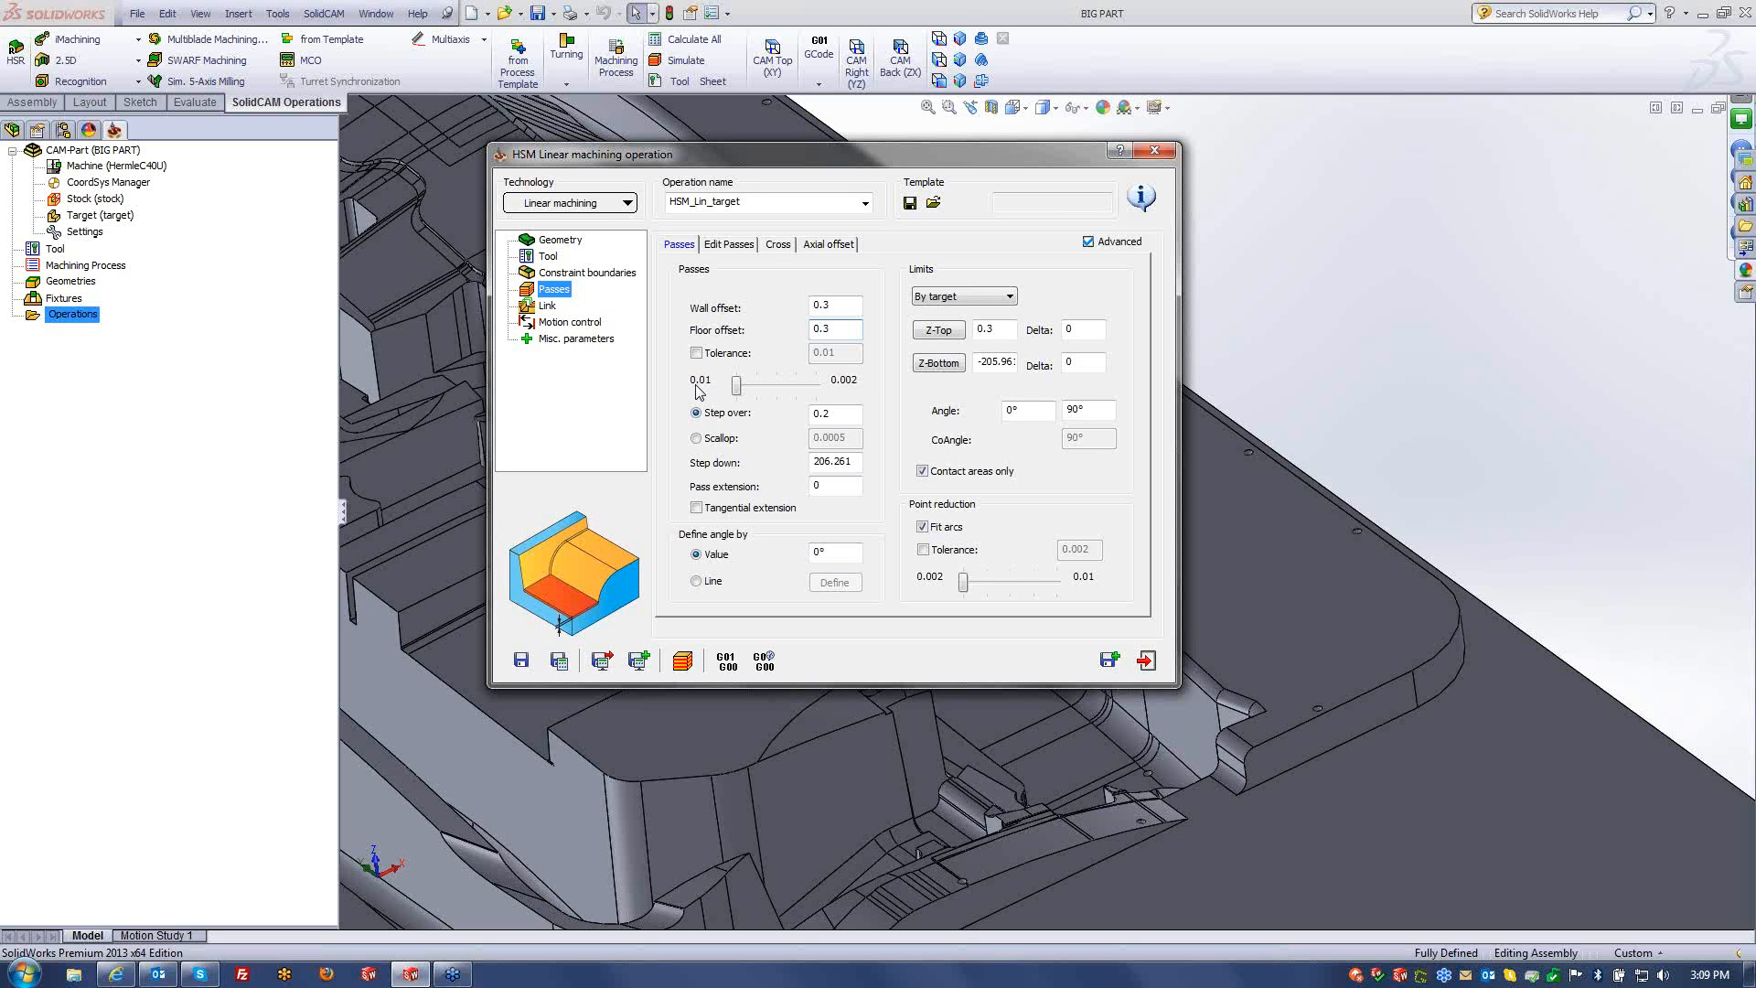
{"action": "left_click_drag", "start_coordinate": [737, 386], "coordinate": [813, 386]}
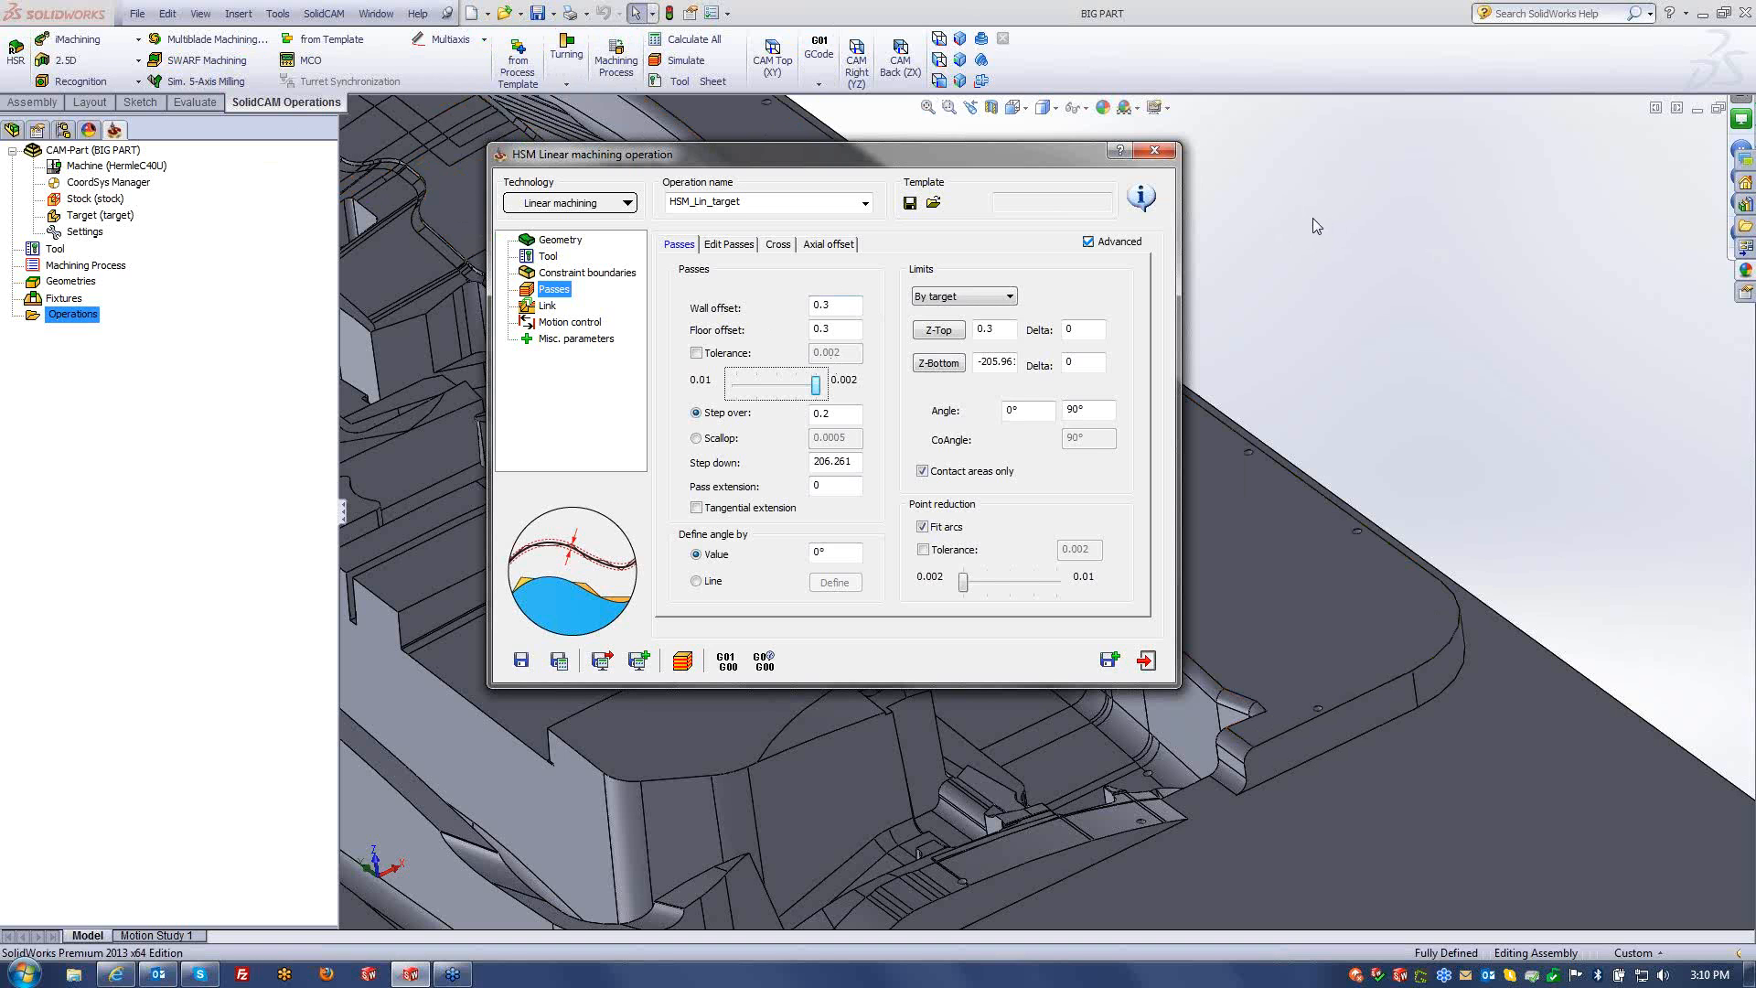
{"action": "left_click_drag", "start_coordinate": [815, 385], "coordinate": [694, 383]}
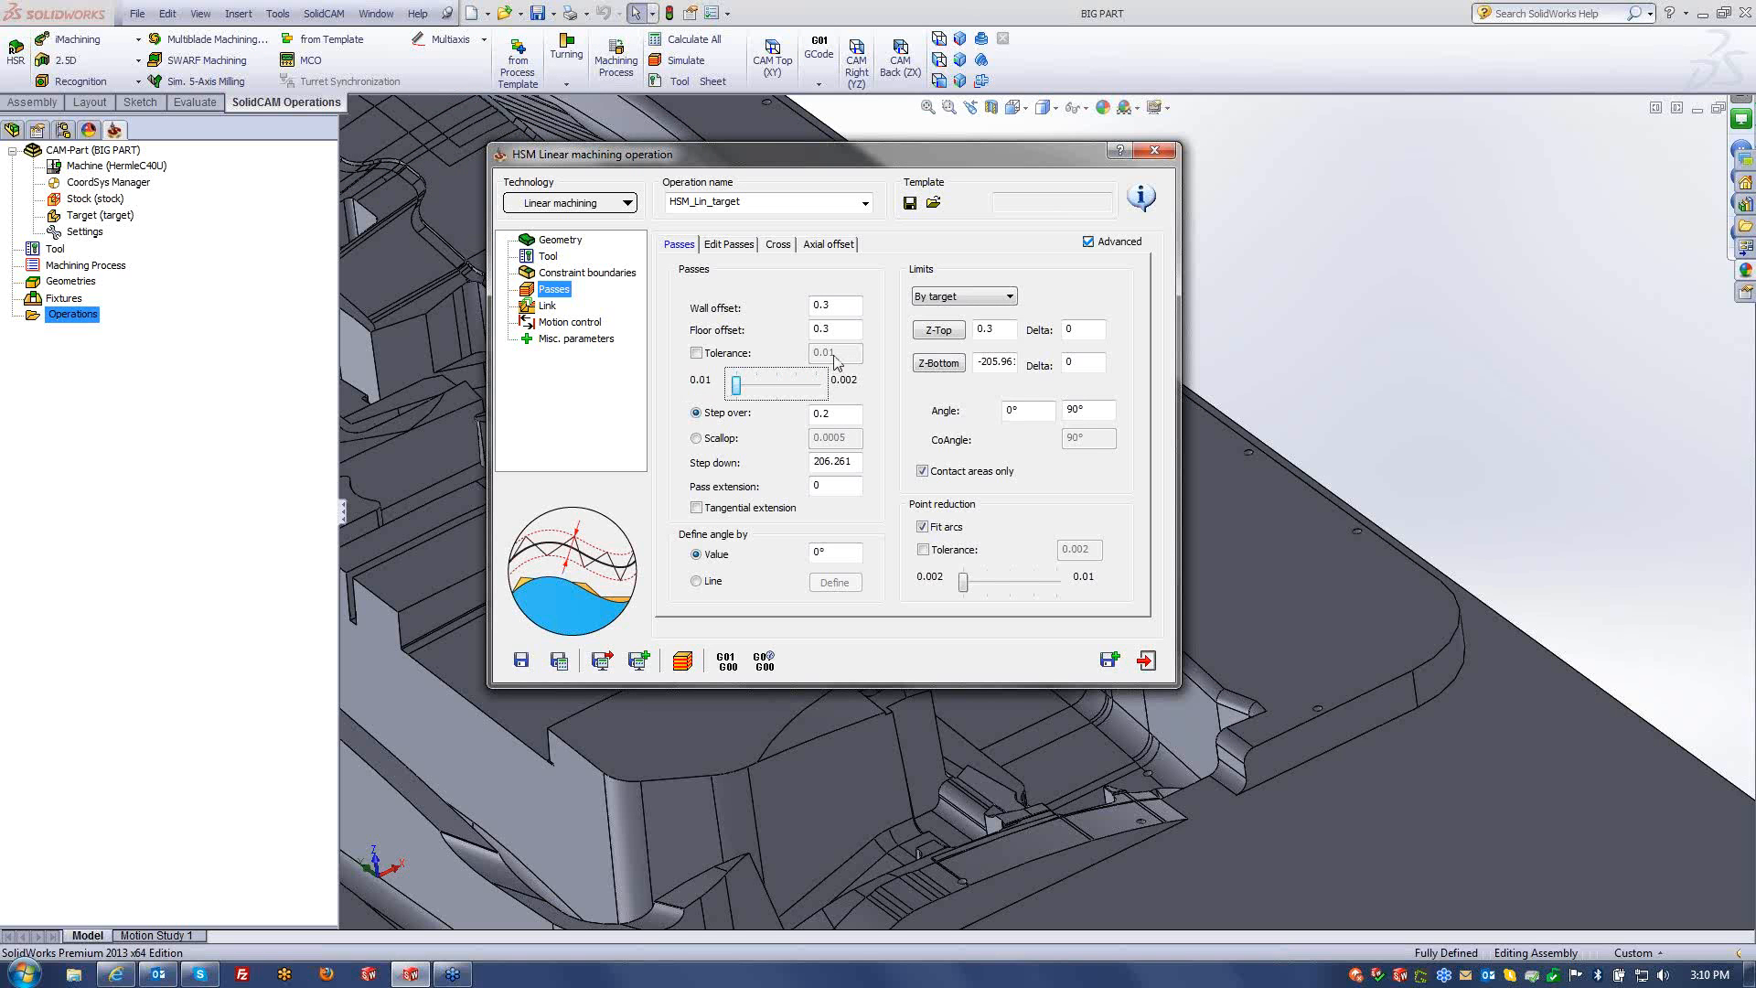
{"action": "left_click", "coordinate": [696, 353]}
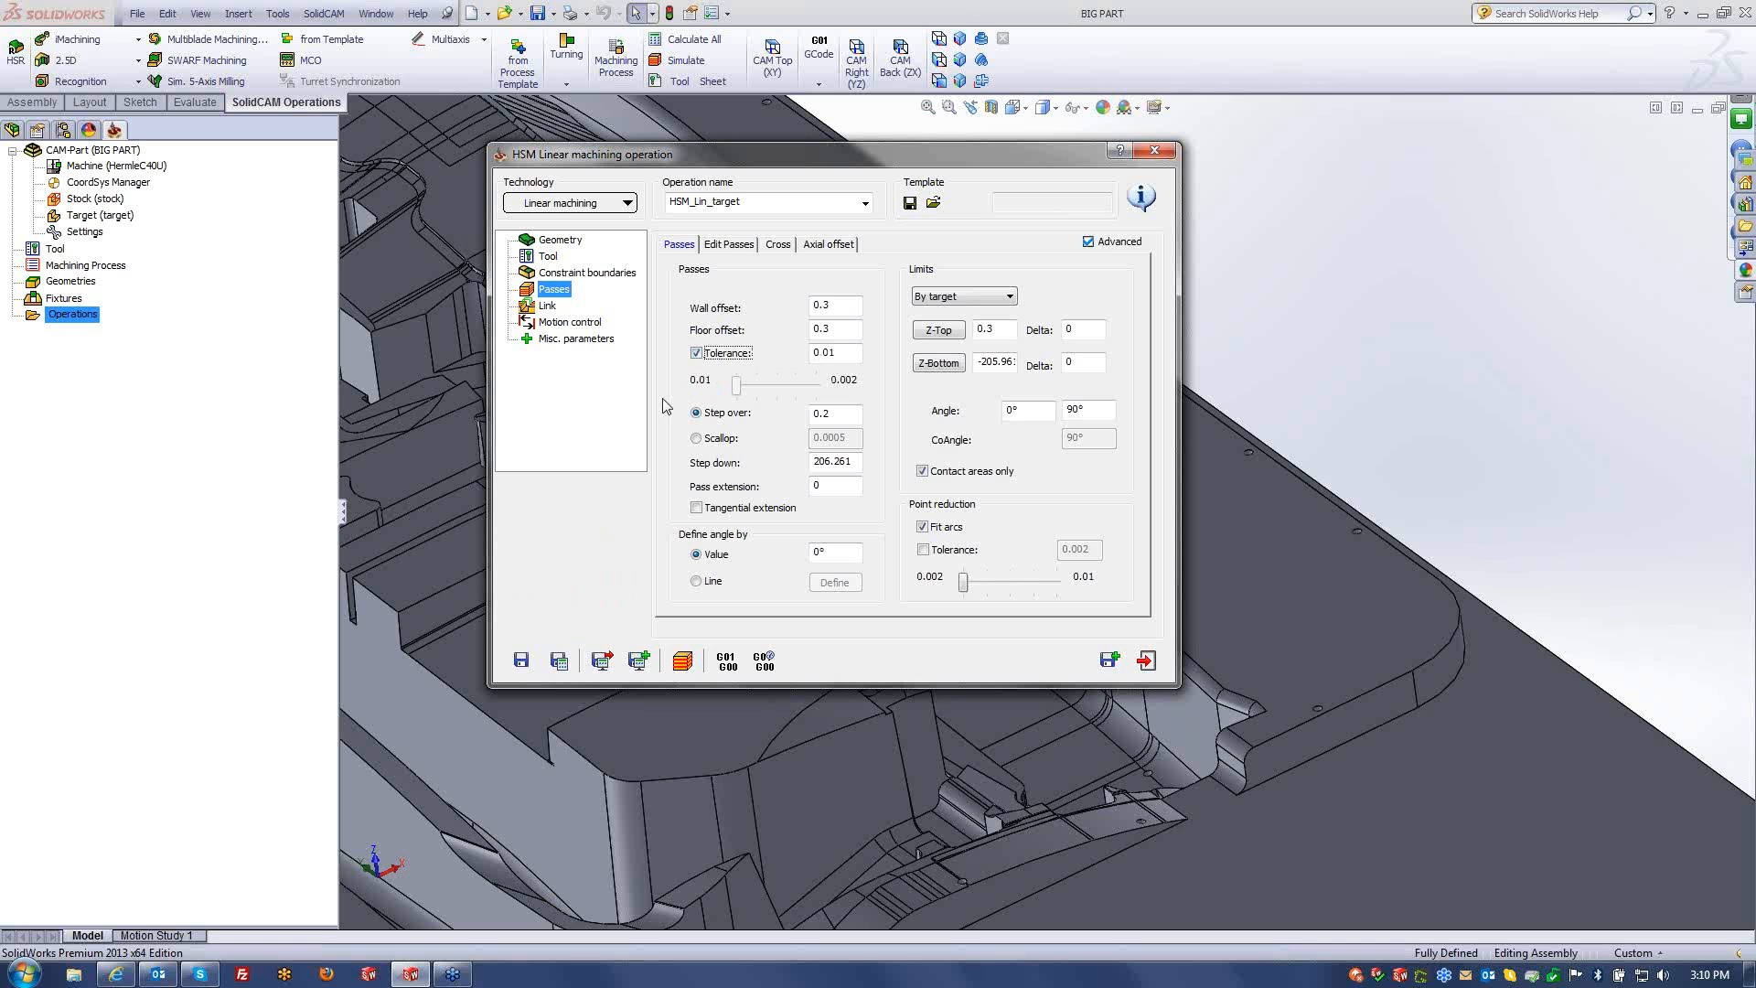
{"action": "double_click", "coordinate": [851, 352]}
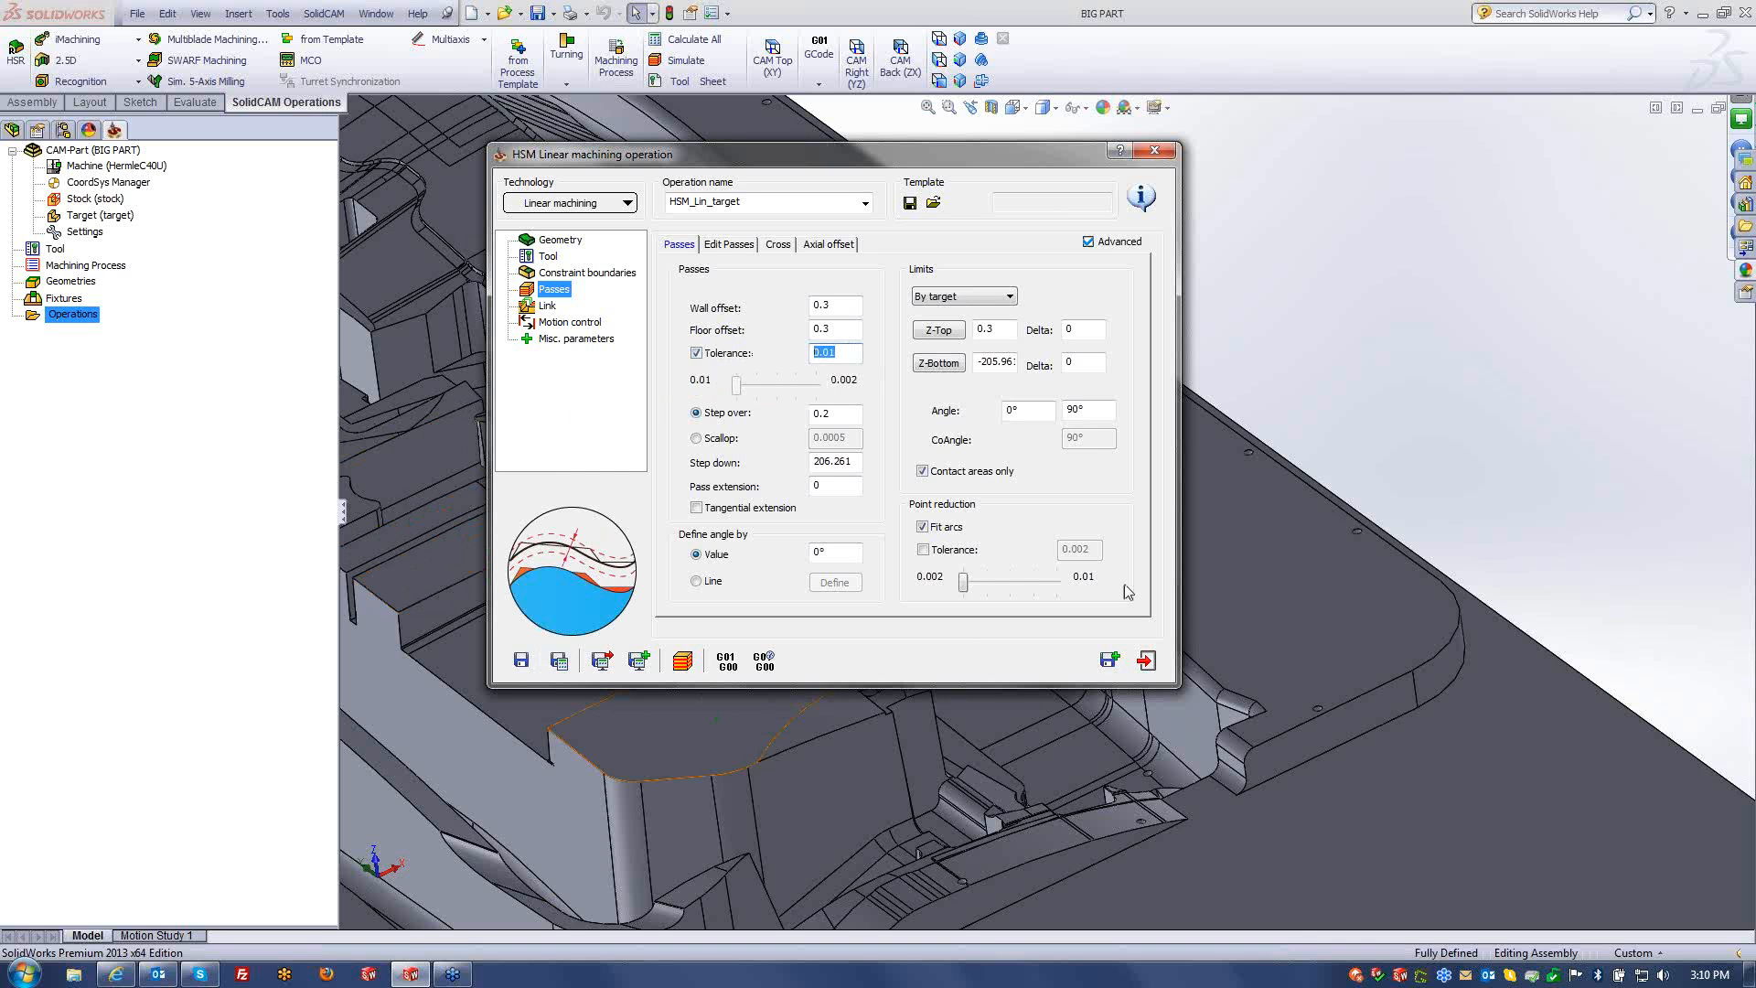
{"action": "type", "text": "0"}
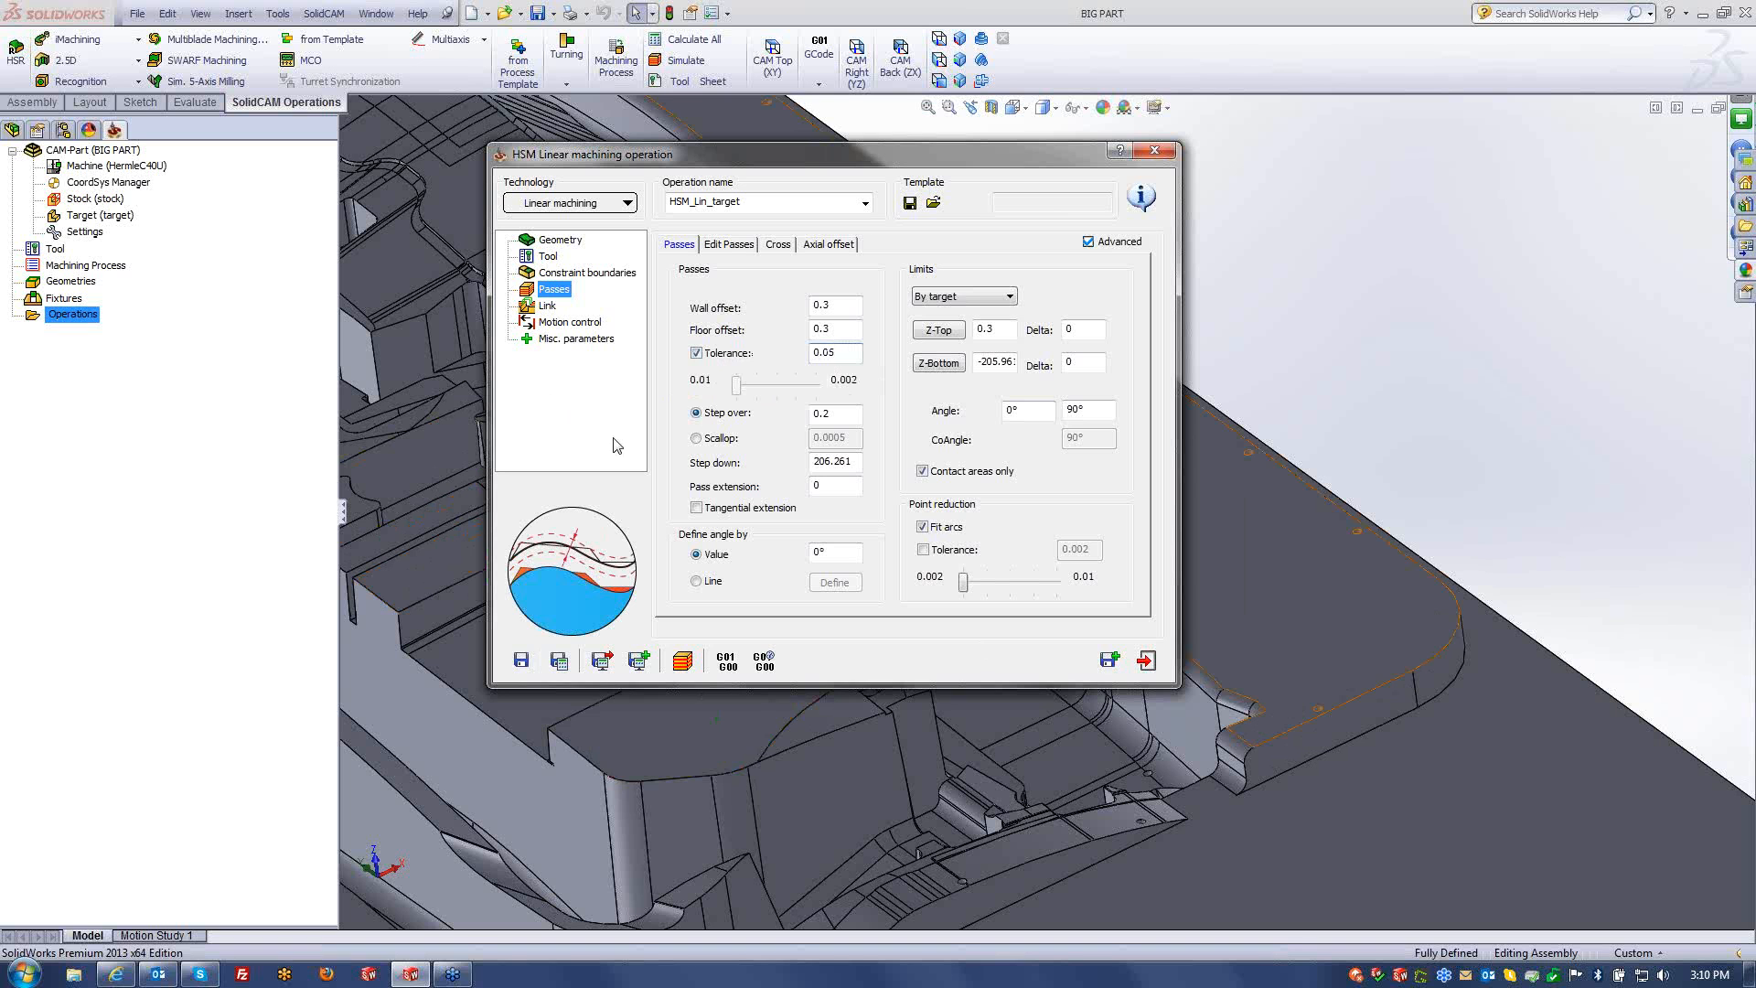
{"action": "double_click", "coordinate": [838, 415]}
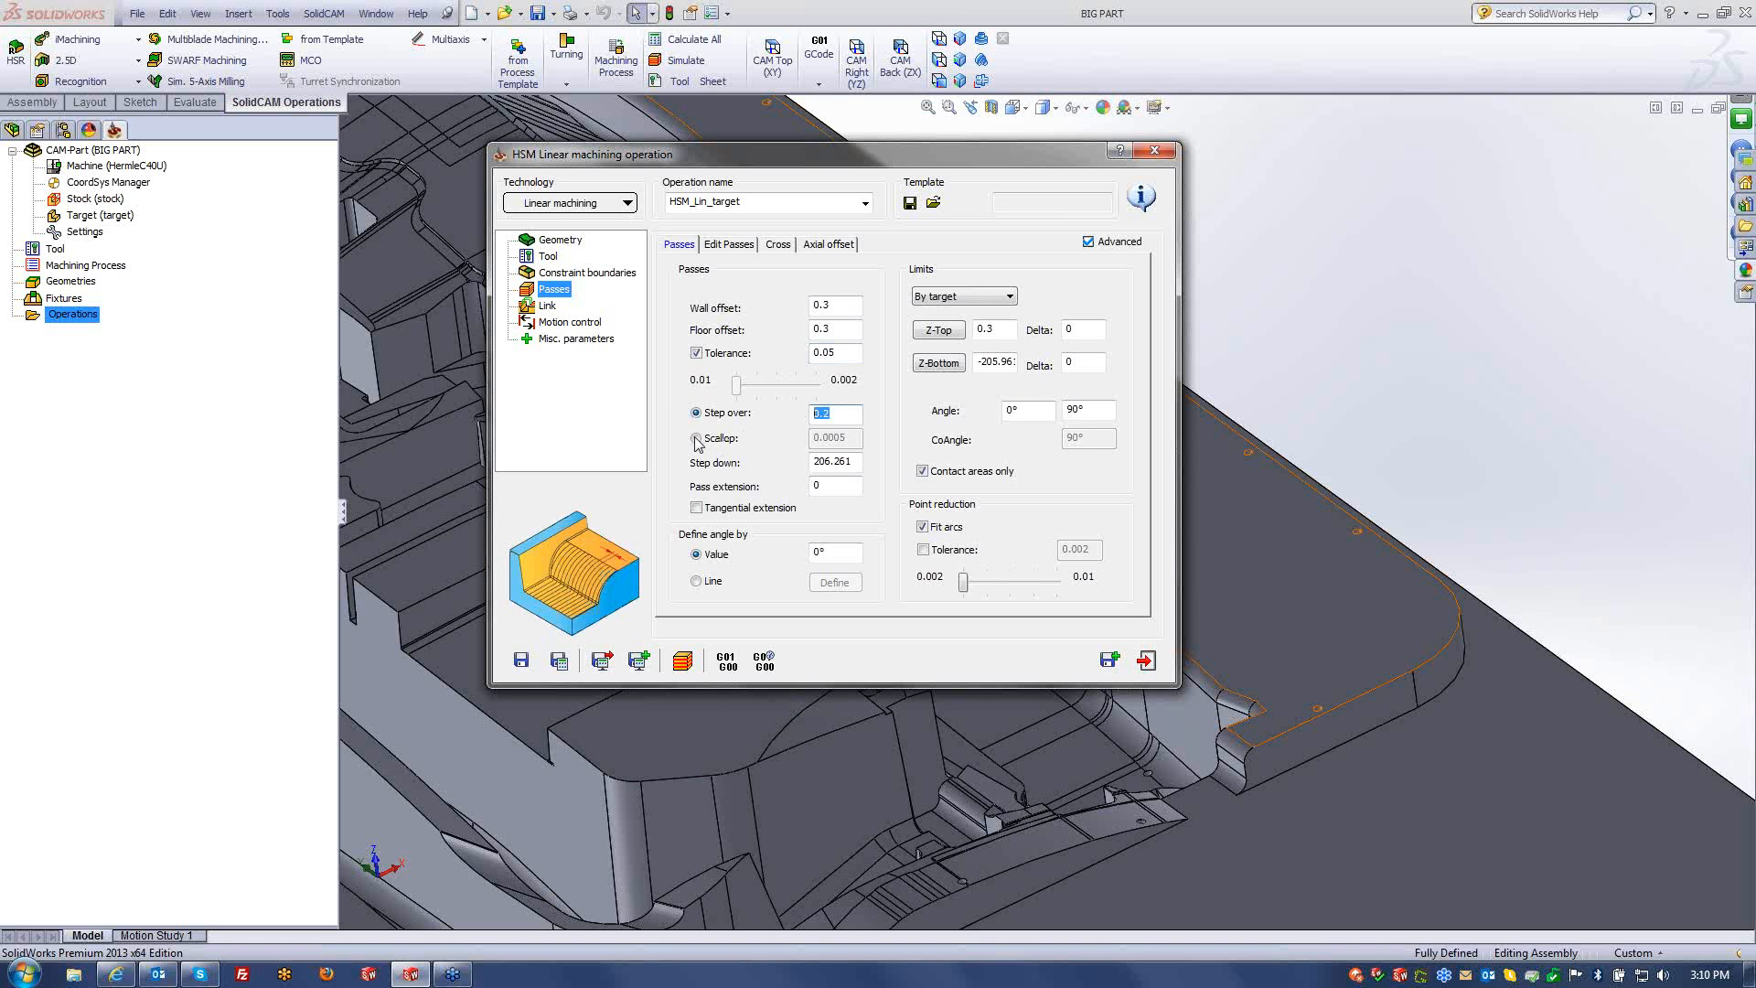
{"action": "type", "text": "2"}
- Try point reduction tolerance values, leaving it disabled at 0.002, and recheck the 0.05 tolerance
{"action": "left_click_drag", "start_coordinate": [965, 584], "coordinate": [1010, 584]}
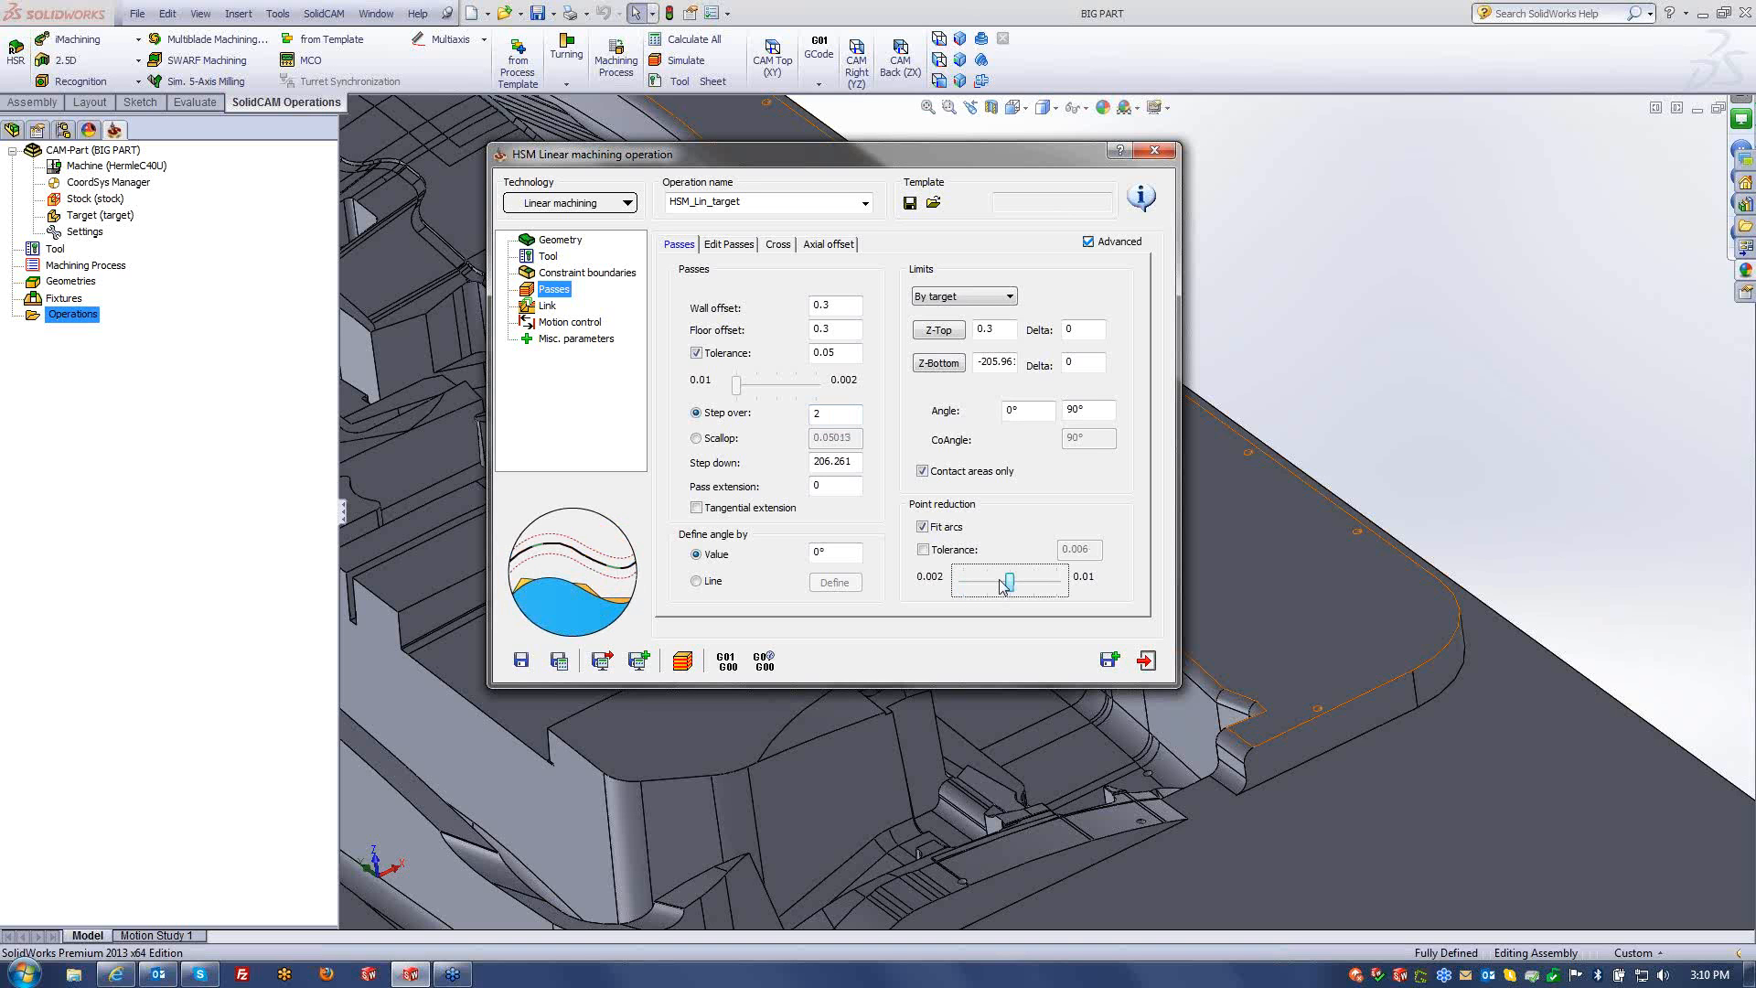
{"action": "left_click", "coordinate": [923, 549]}
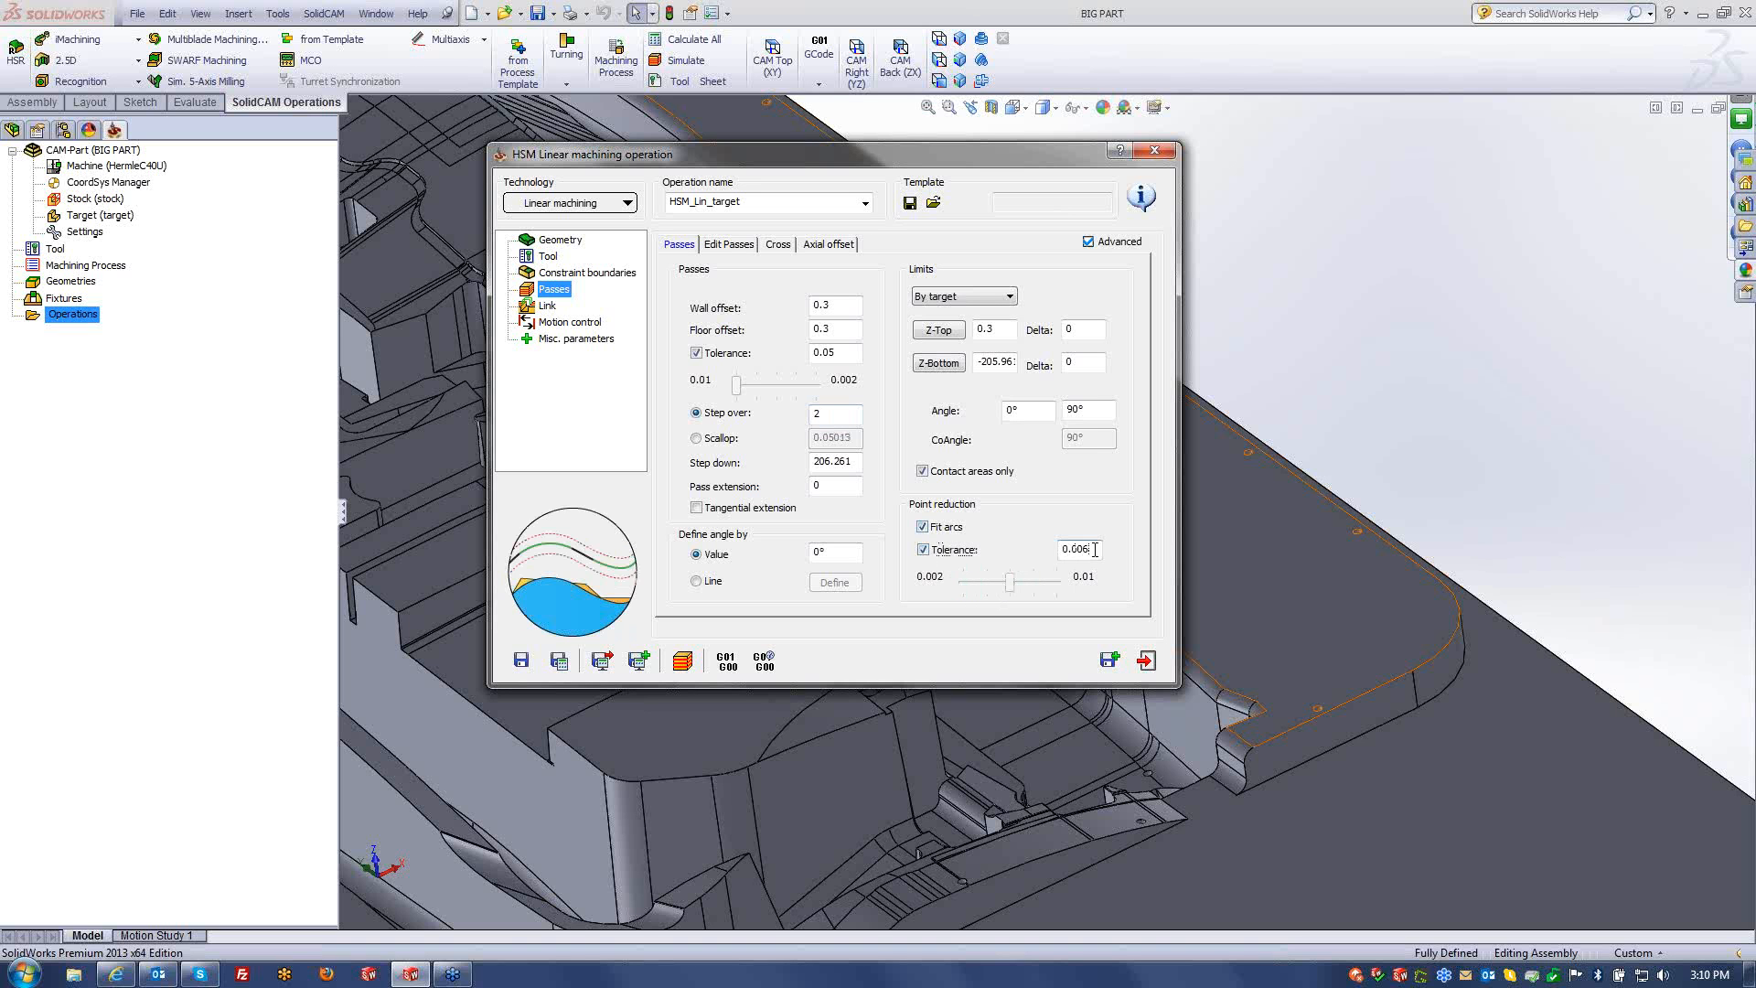
{"action": "type", "text": "0."}
{"action": "left_click", "coordinate": [923, 550]}
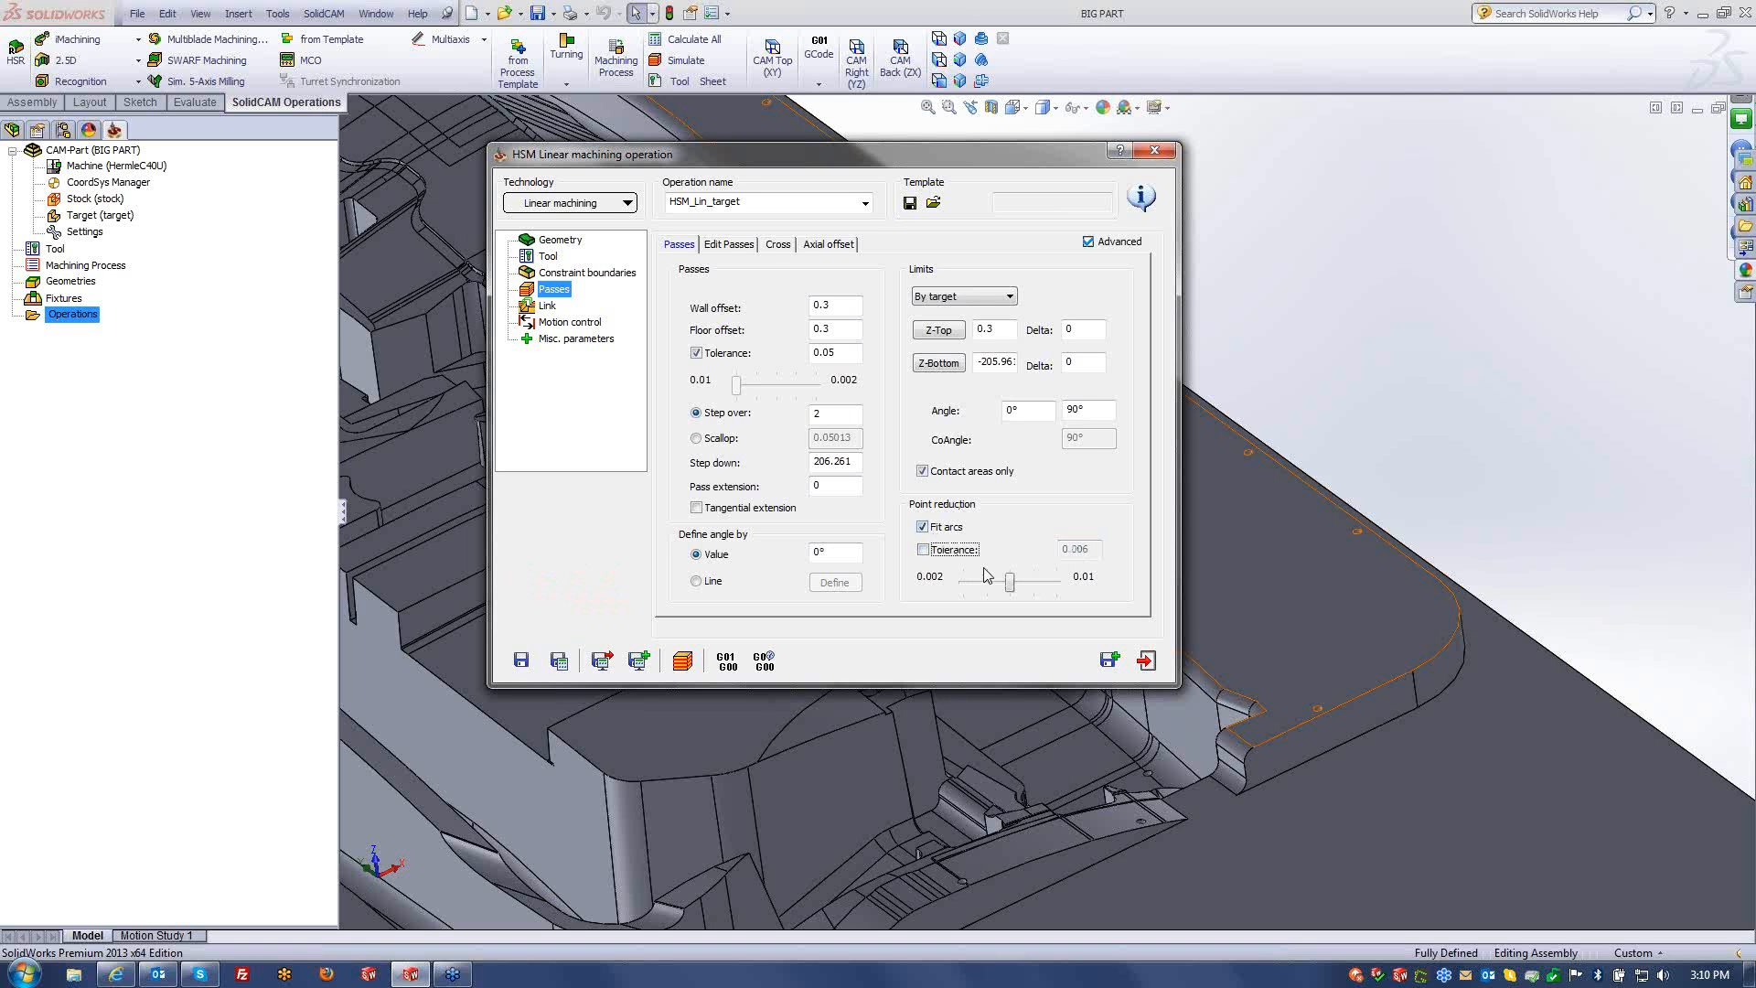
{"action": "left_click_drag", "start_coordinate": [1011, 586], "coordinate": [922, 595]}
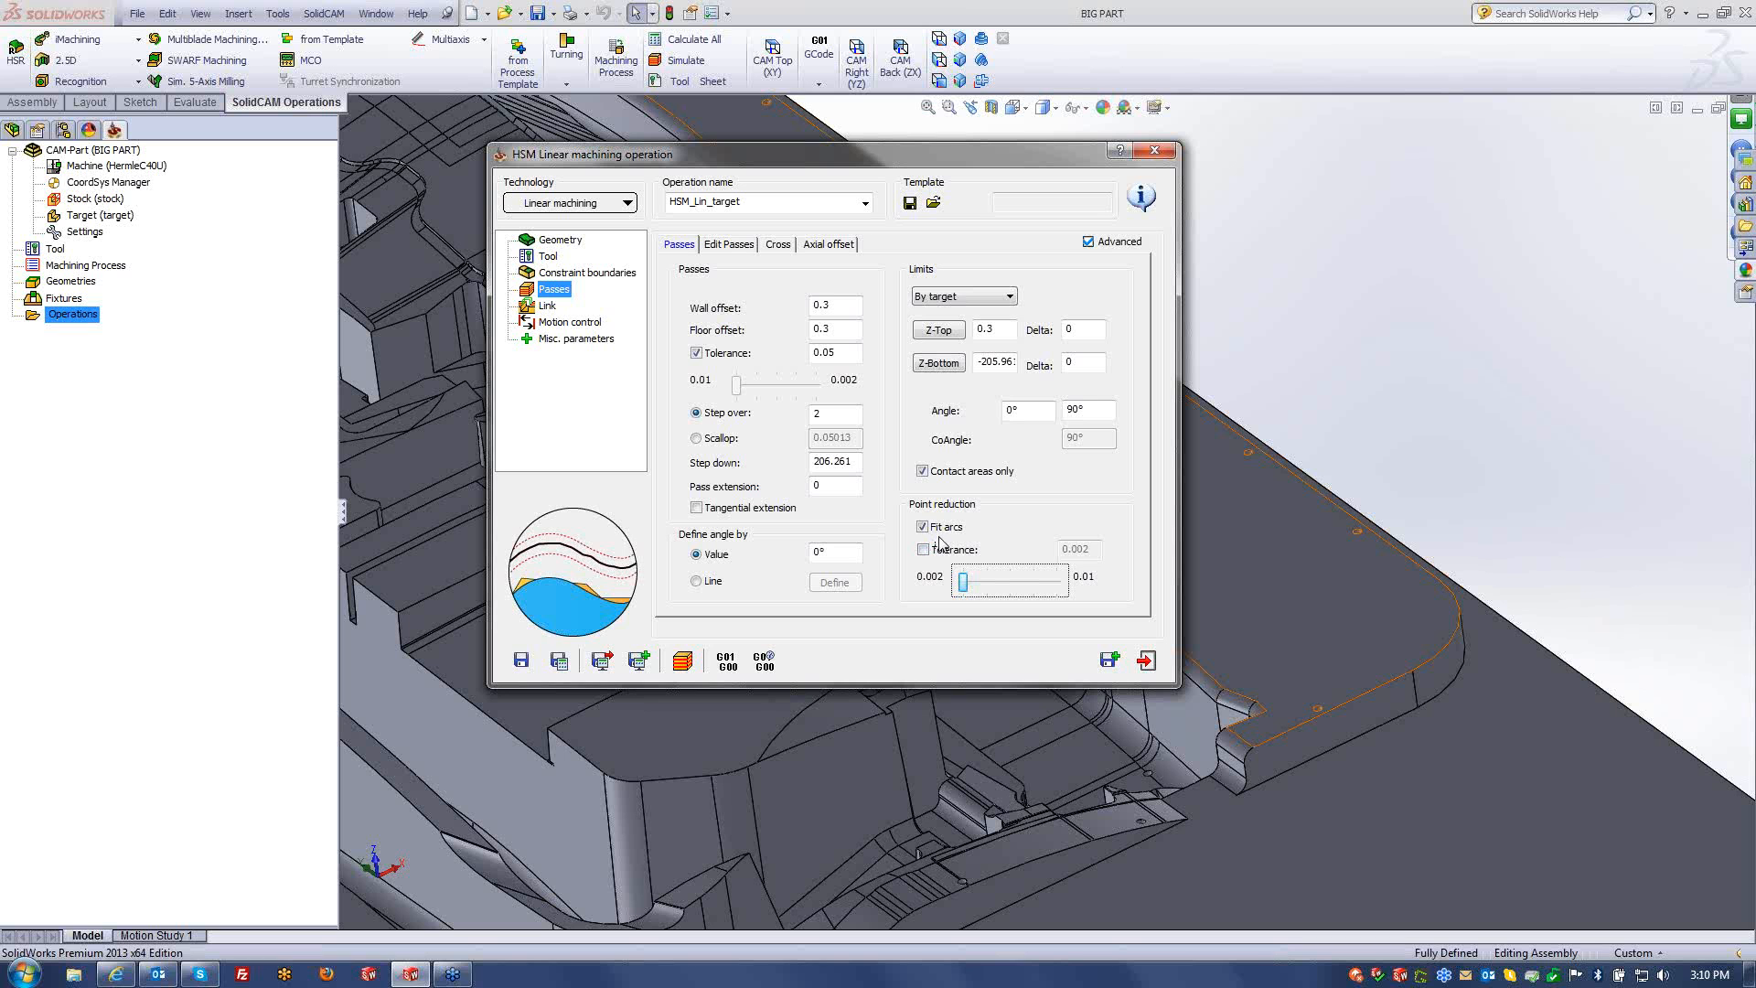
{"action": "left_click", "coordinate": [935, 552]}
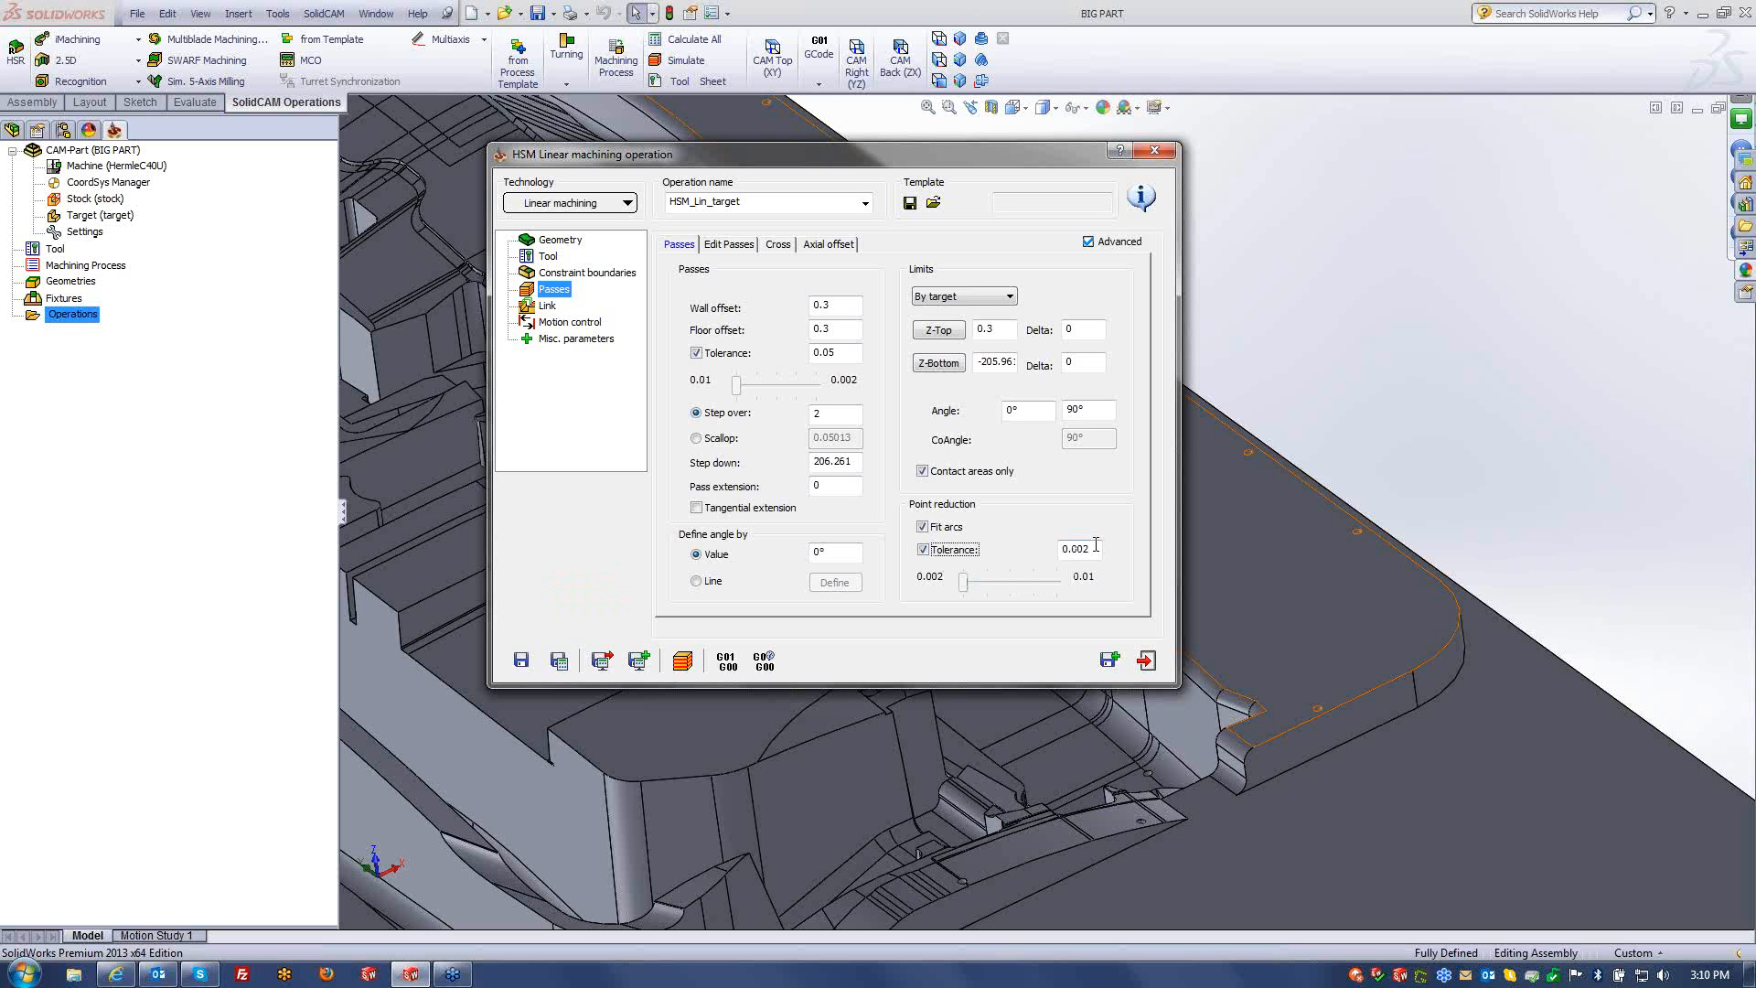
{"action": "left_click", "coordinate": [932, 552]}
{"action": "left_click", "coordinate": [843, 354]}
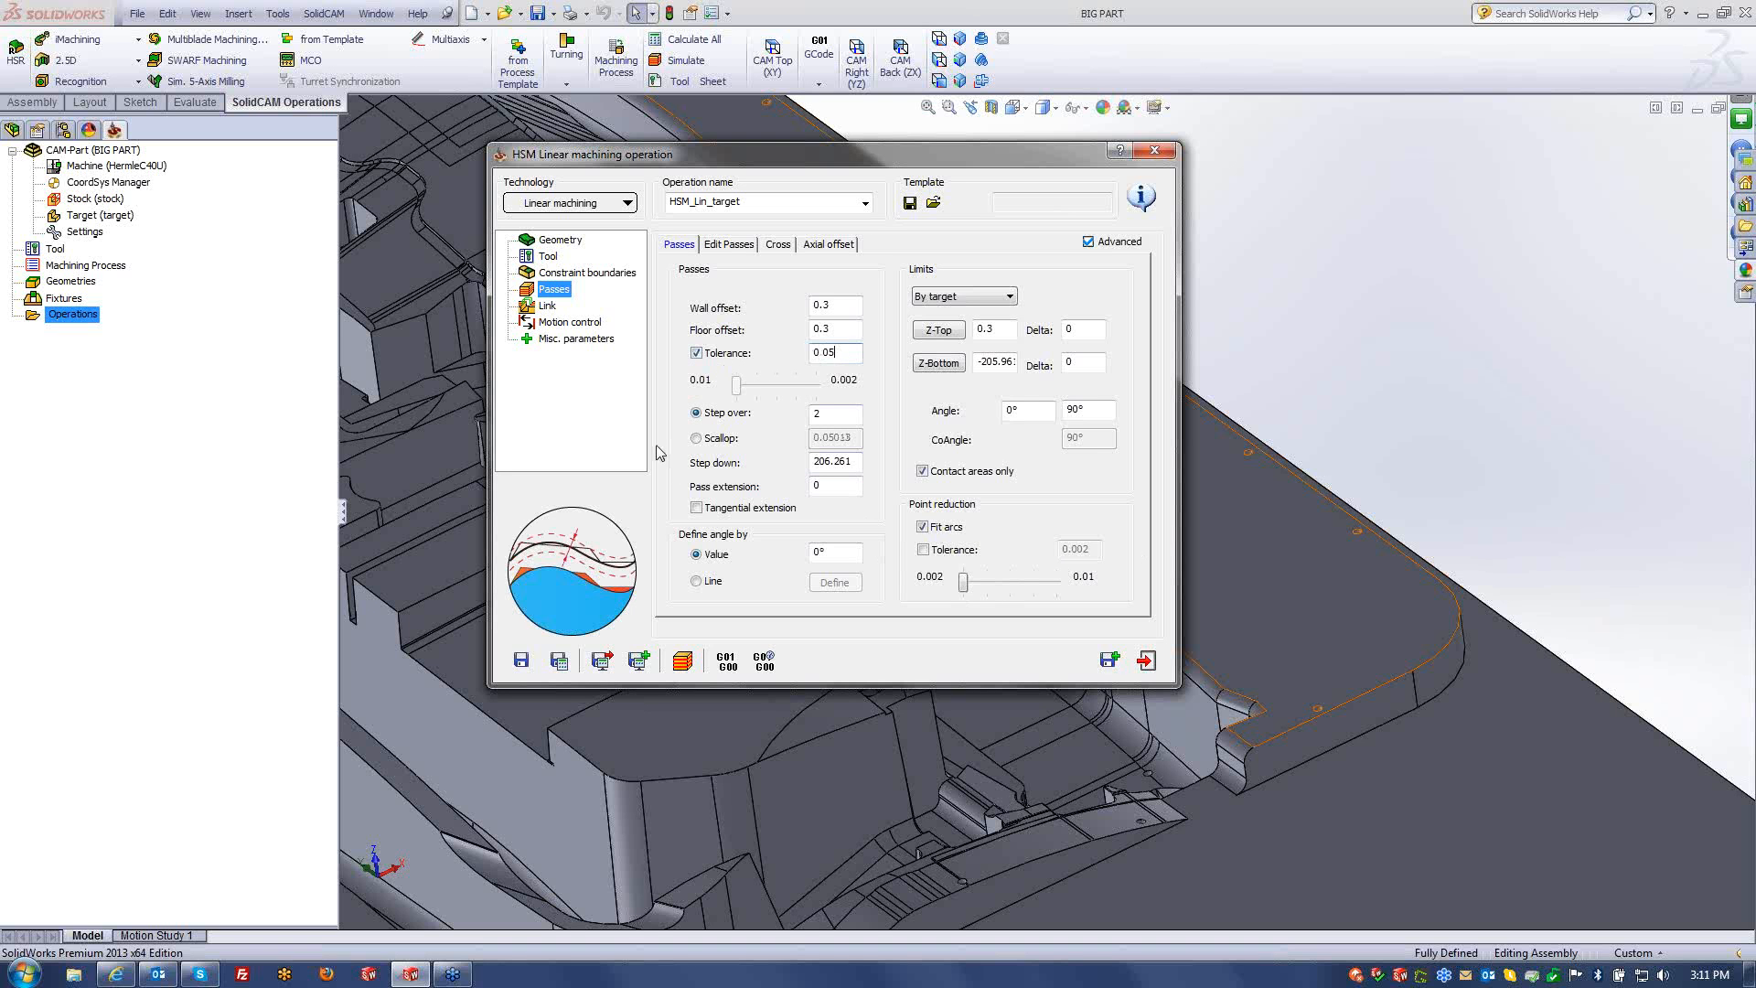
{"action": "left_click", "coordinate": [545, 306]}
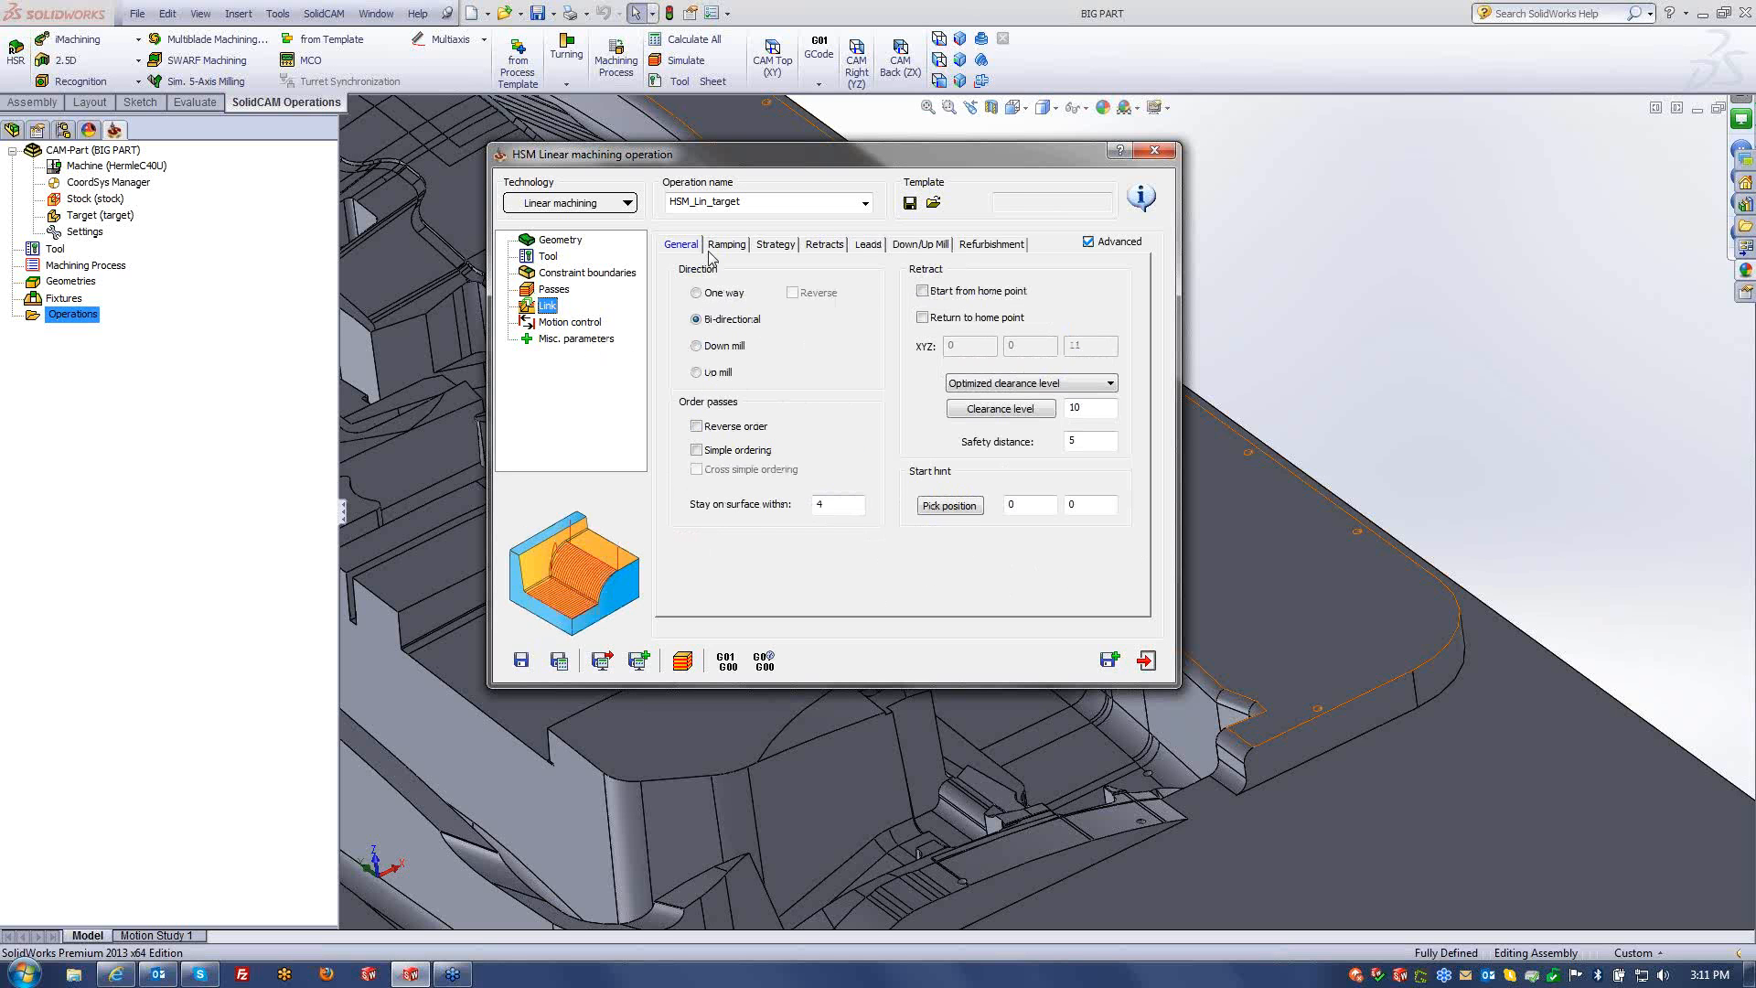
- Save and calculate the HSM Linear toolpath, accepting the depth warning, then start simulation
{"action": "left_click", "coordinate": [560, 661]}
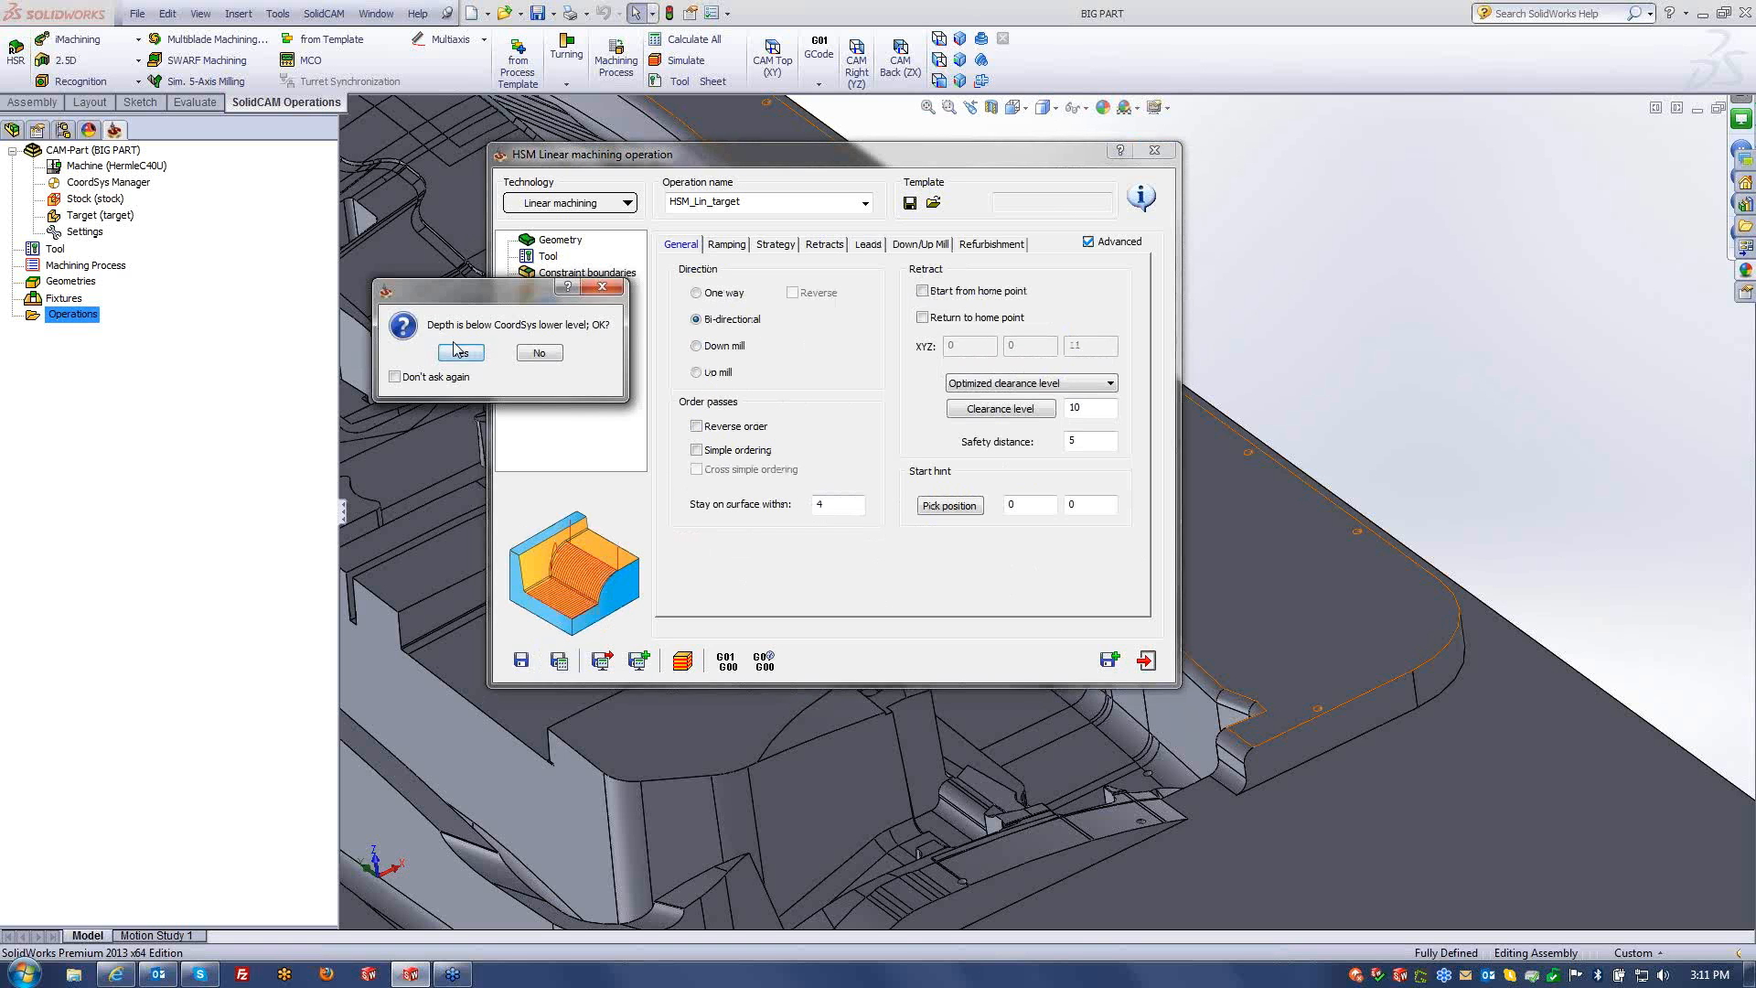
{"action": "left_click", "coordinate": [459, 353]}
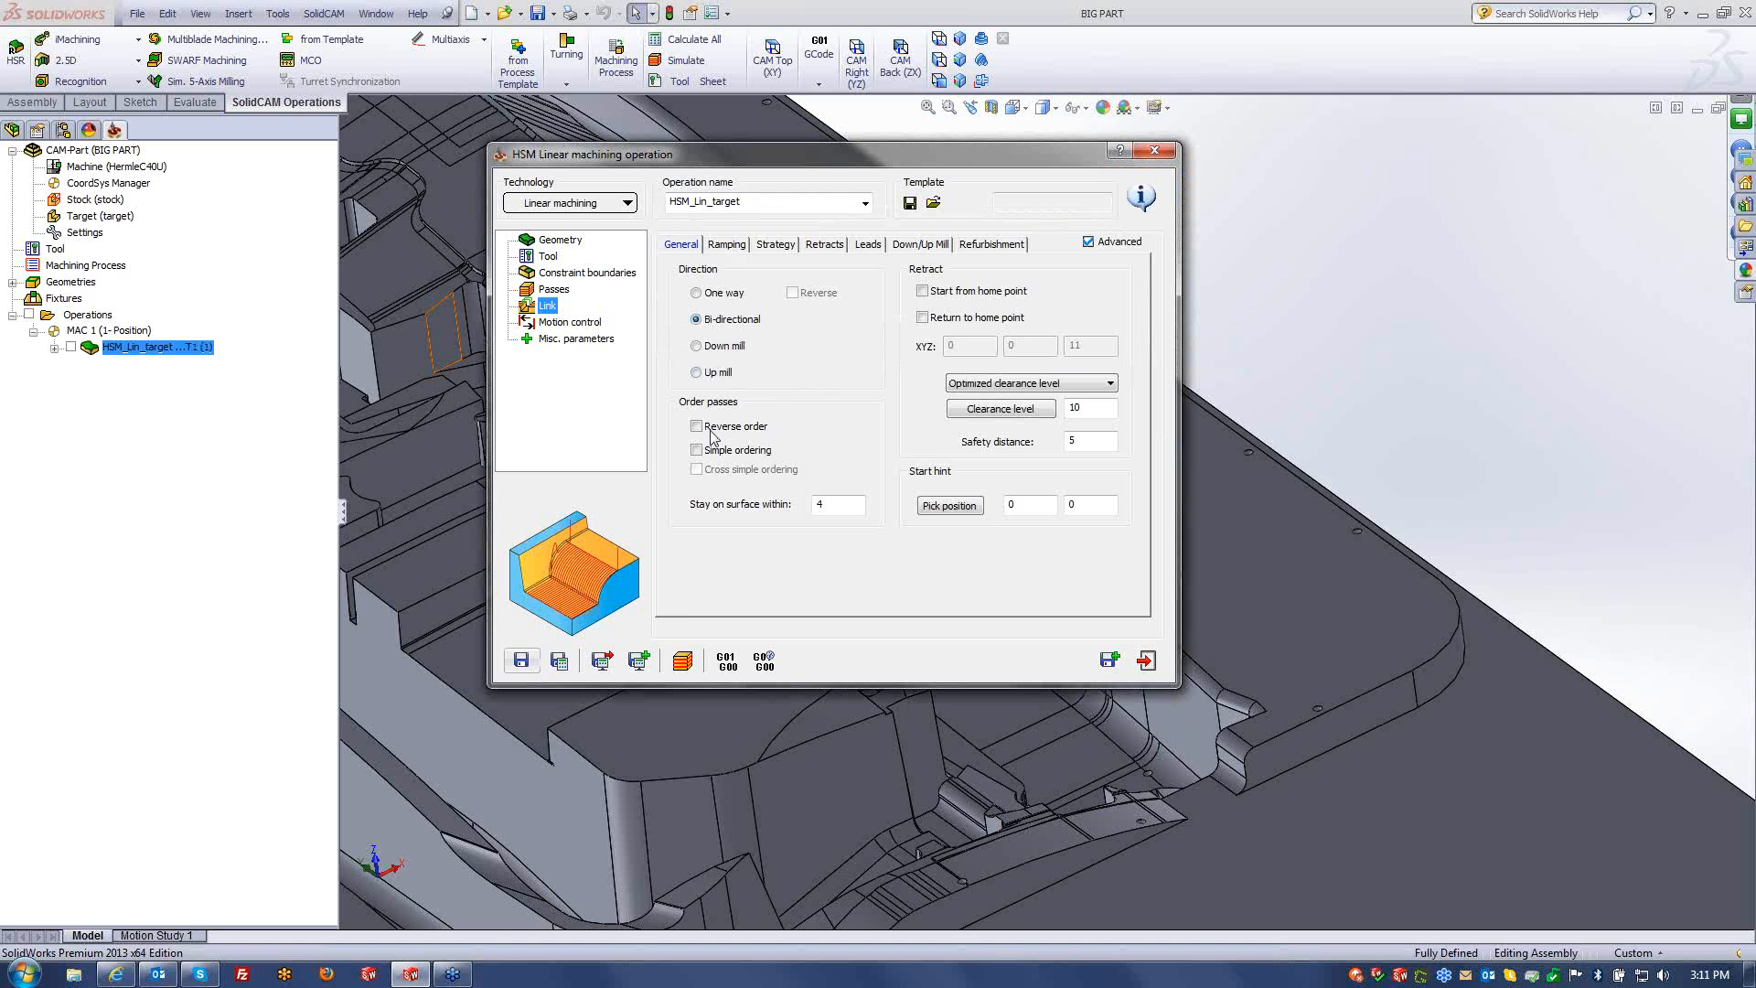
{"action": "left_click", "coordinate": [682, 664]}
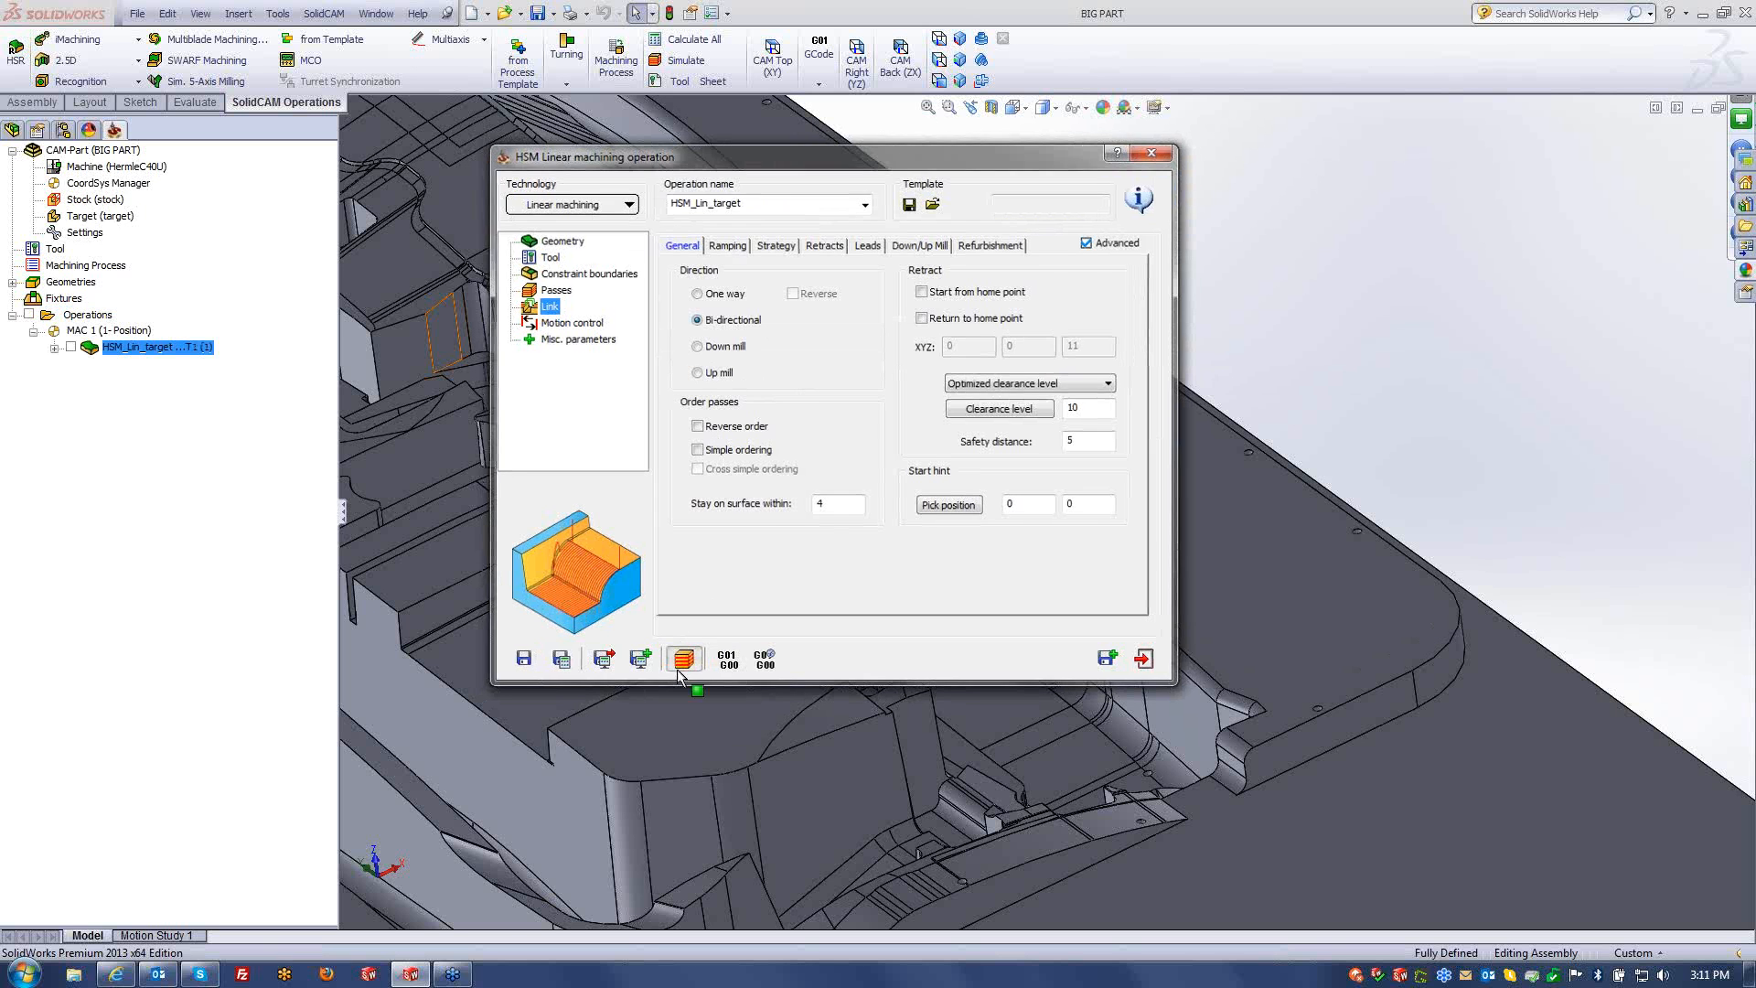
- Show the part in isometric view and play the linear toolpath simulation
{"action": "left_click", "coordinate": [960, 40]}
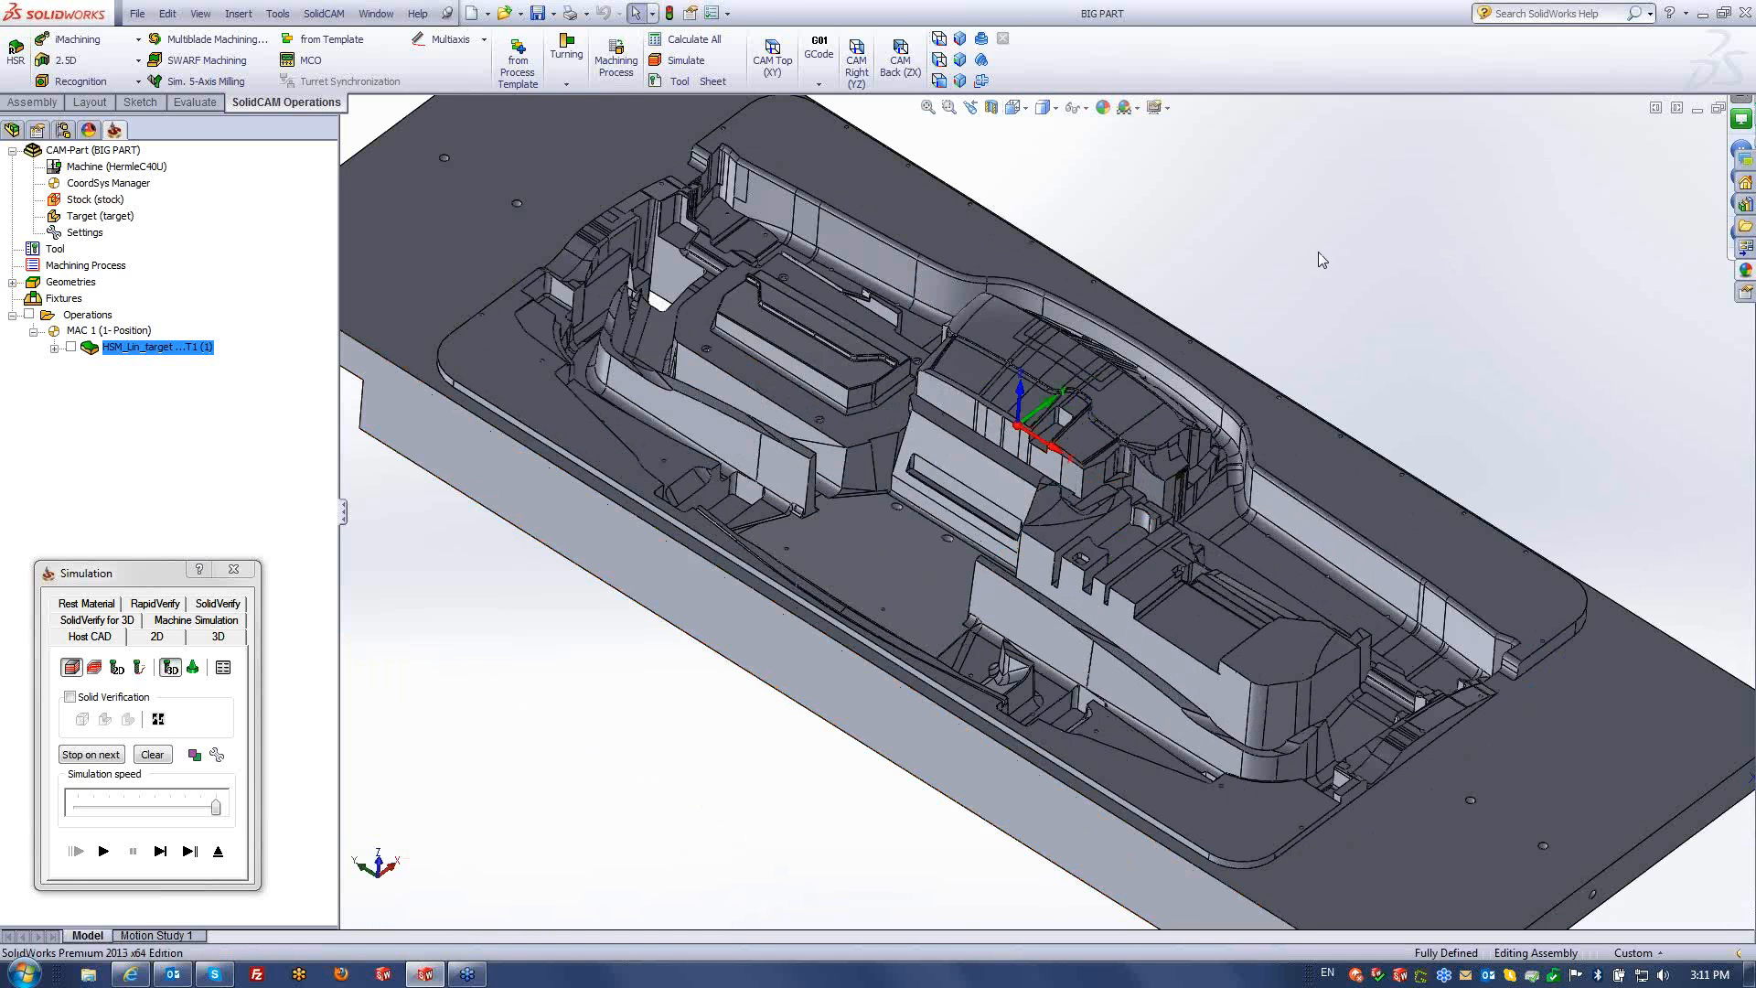
{"action": "middle_click_drag", "start_coordinate": [1196, 455], "coordinate": [1170, 450]}
{"action": "left_click", "coordinate": [102, 858]}
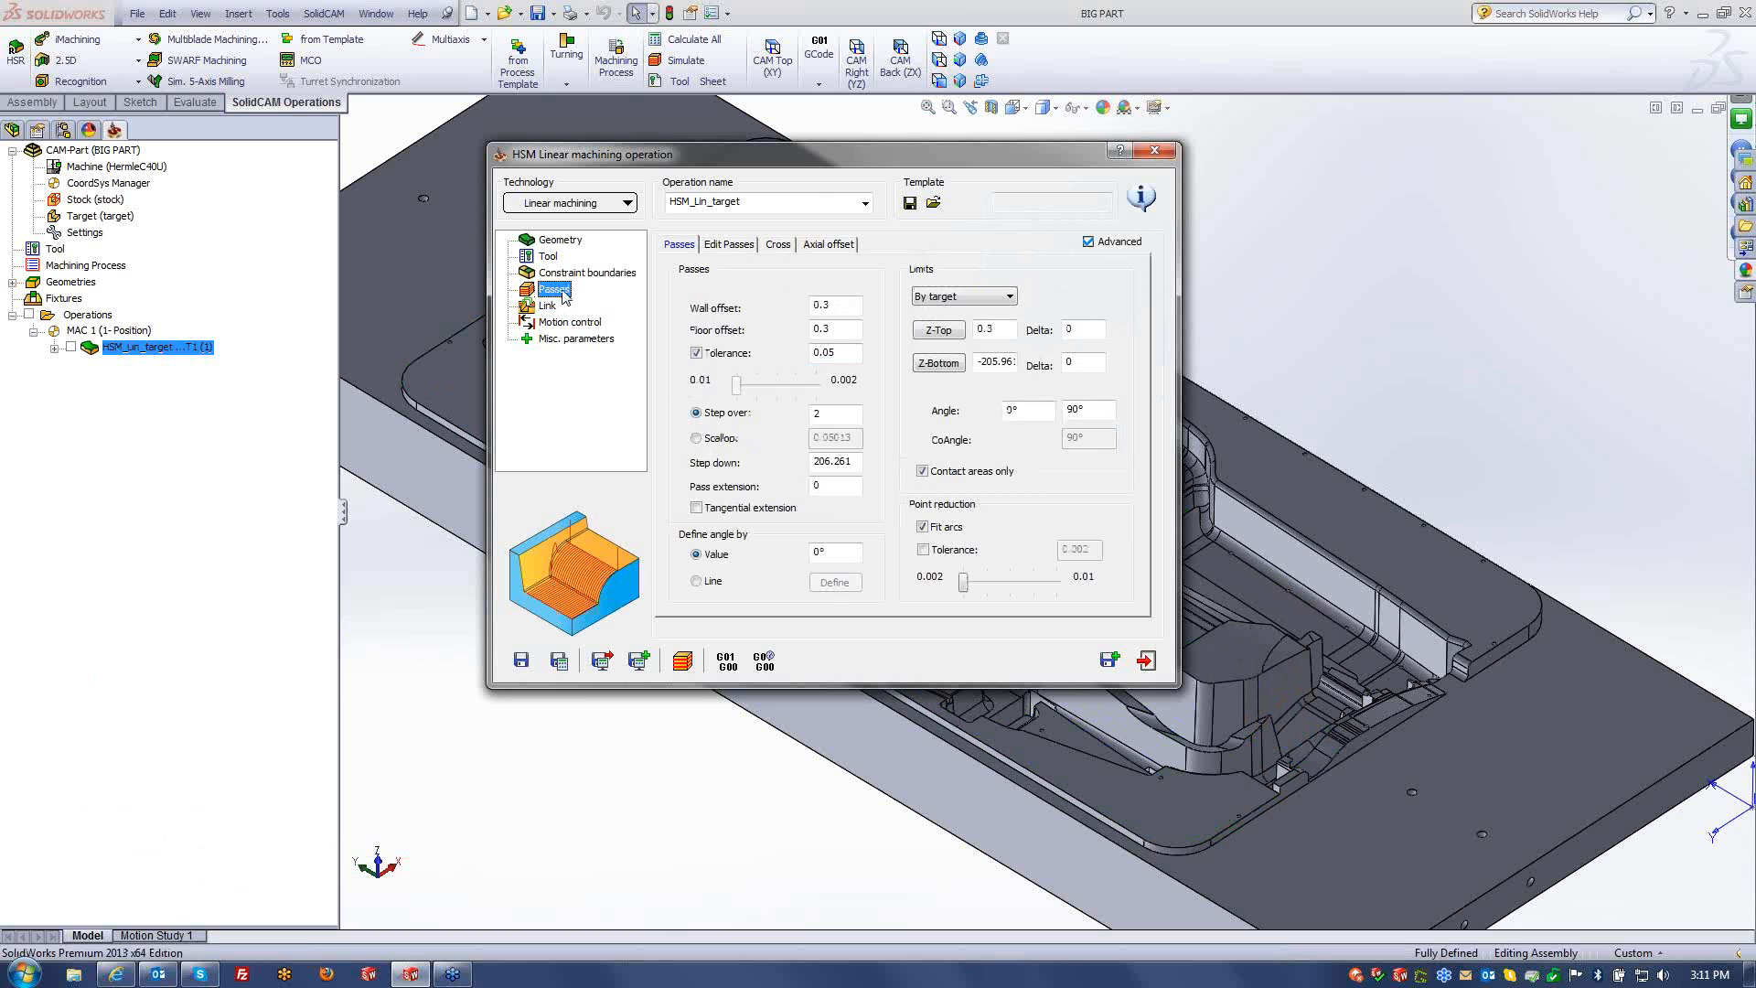
- Clear the pass Tolerance, set the pass angle to 45°, and recalculate, accepting the depth warning
{"action": "left_click", "coordinate": [698, 354]}
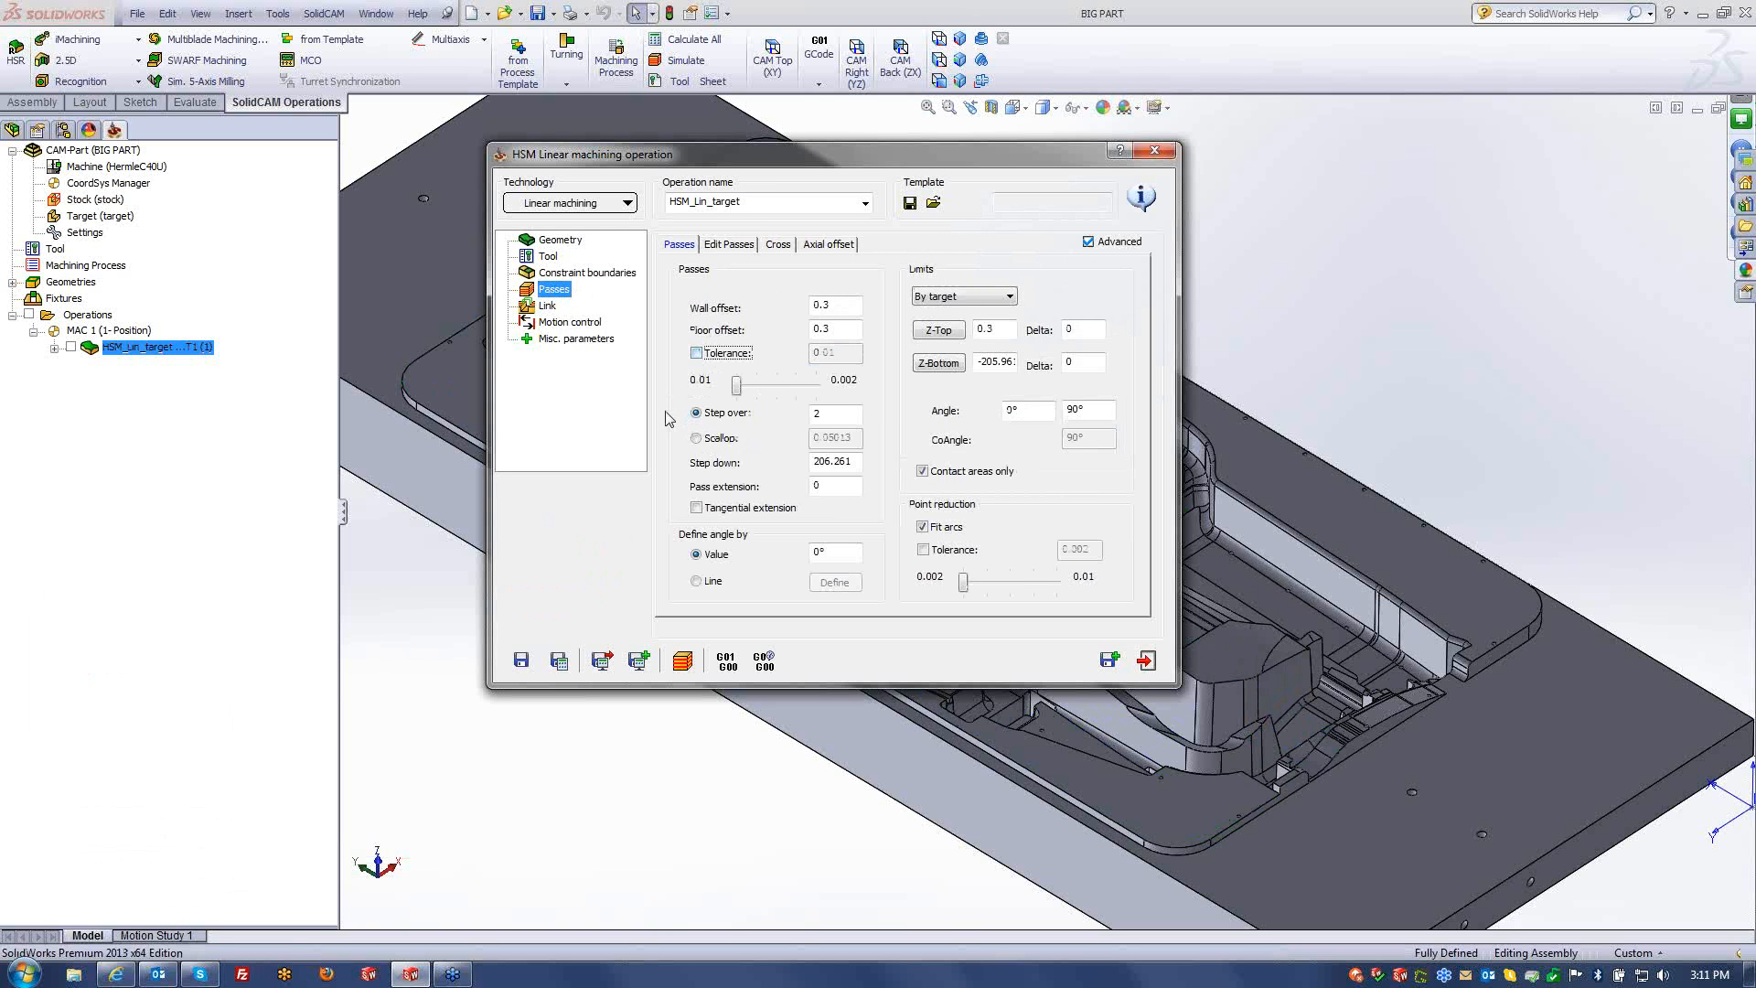
{"action": "left_click", "coordinate": [737, 386]}
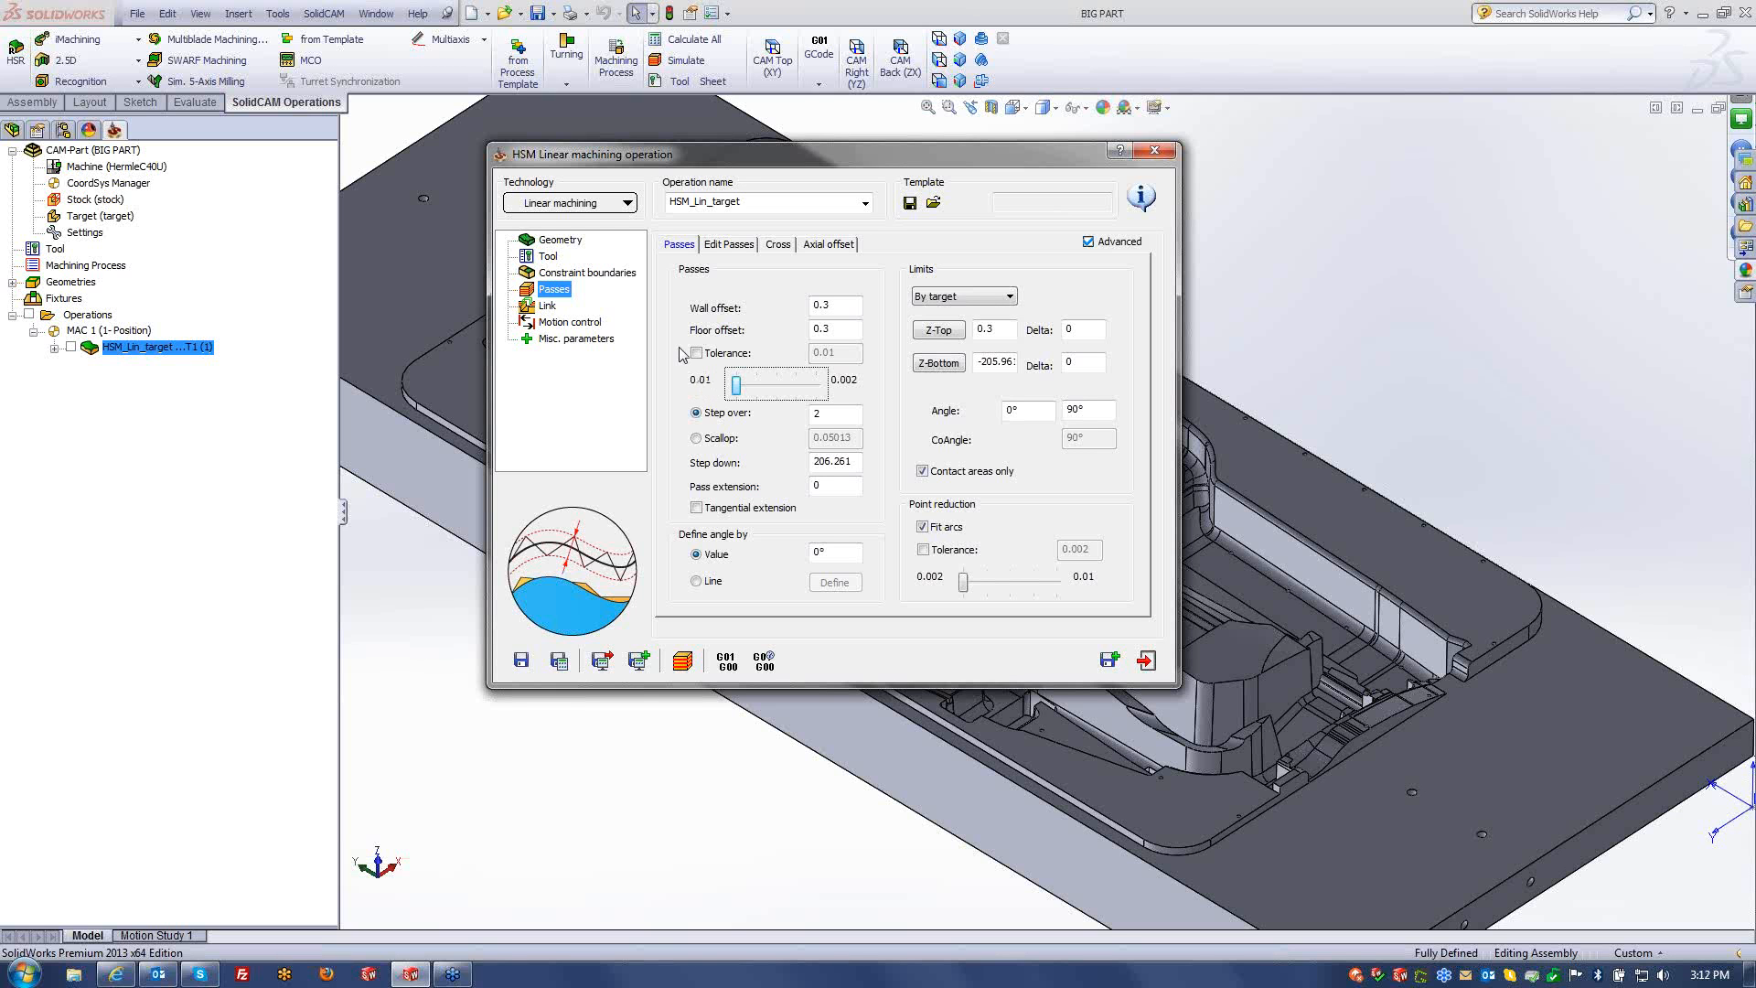
{"action": "left_click_drag", "start_coordinate": [846, 553], "coordinate": [759, 564]}
{"action": "type", "text": "45"}
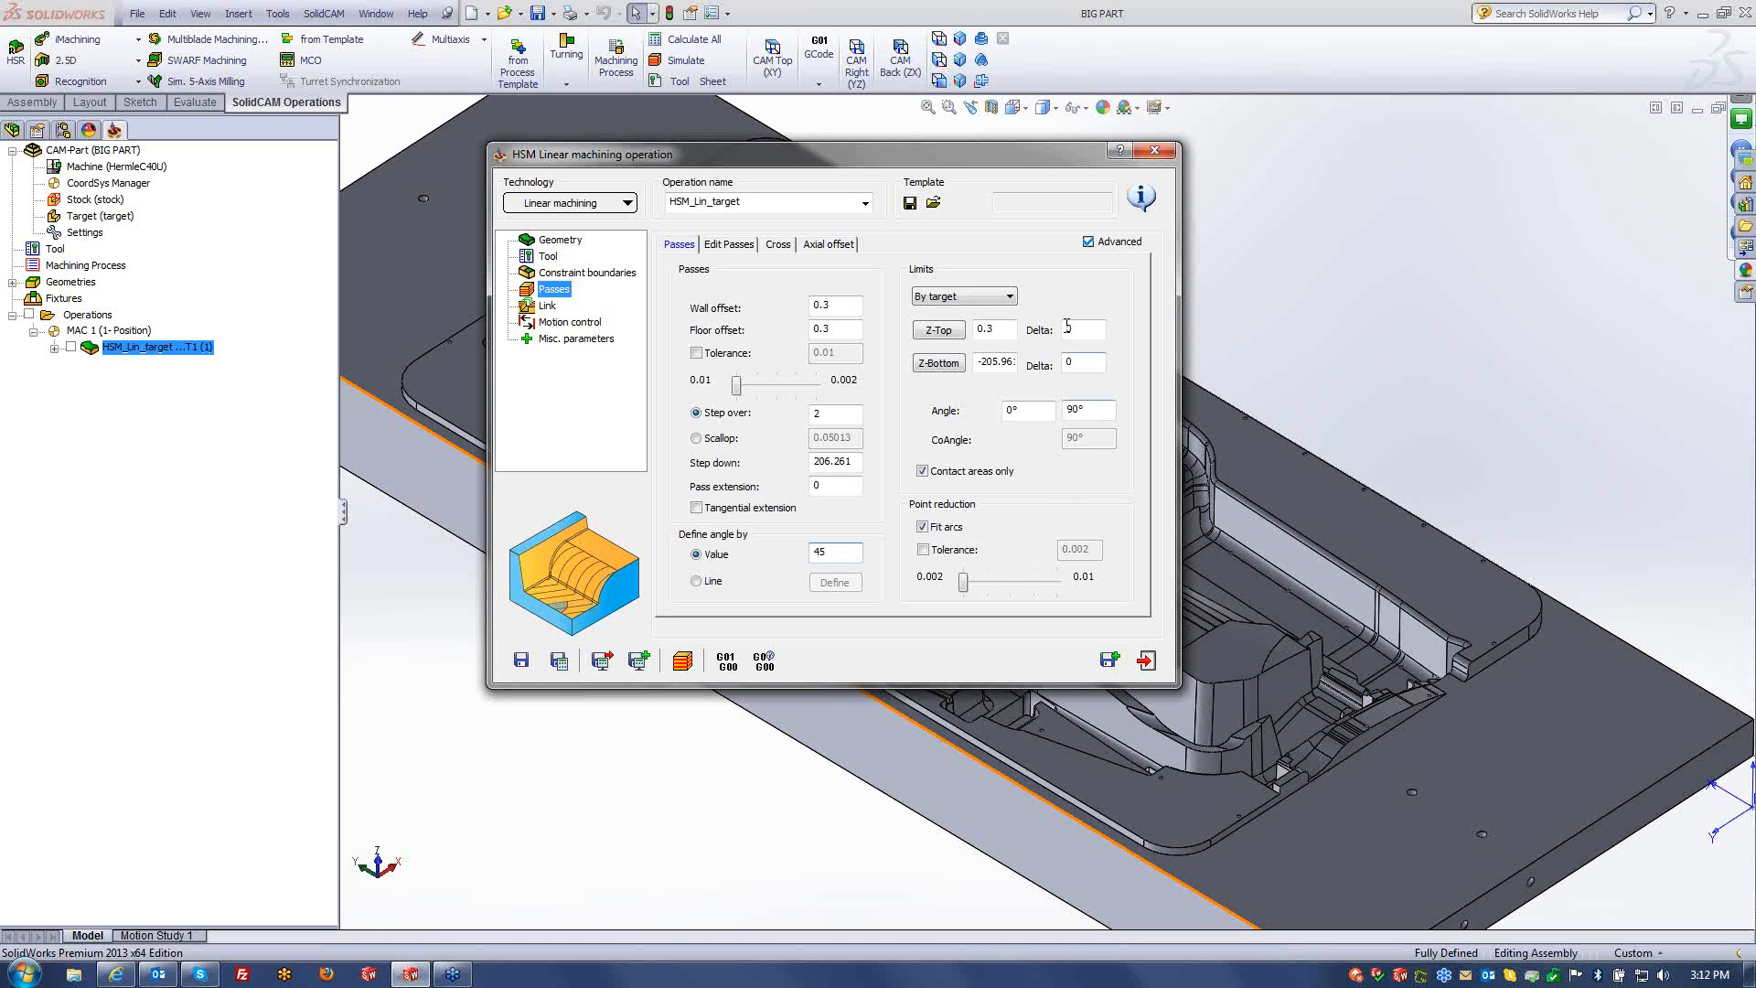
{"action": "left_click", "coordinate": [558, 663]}
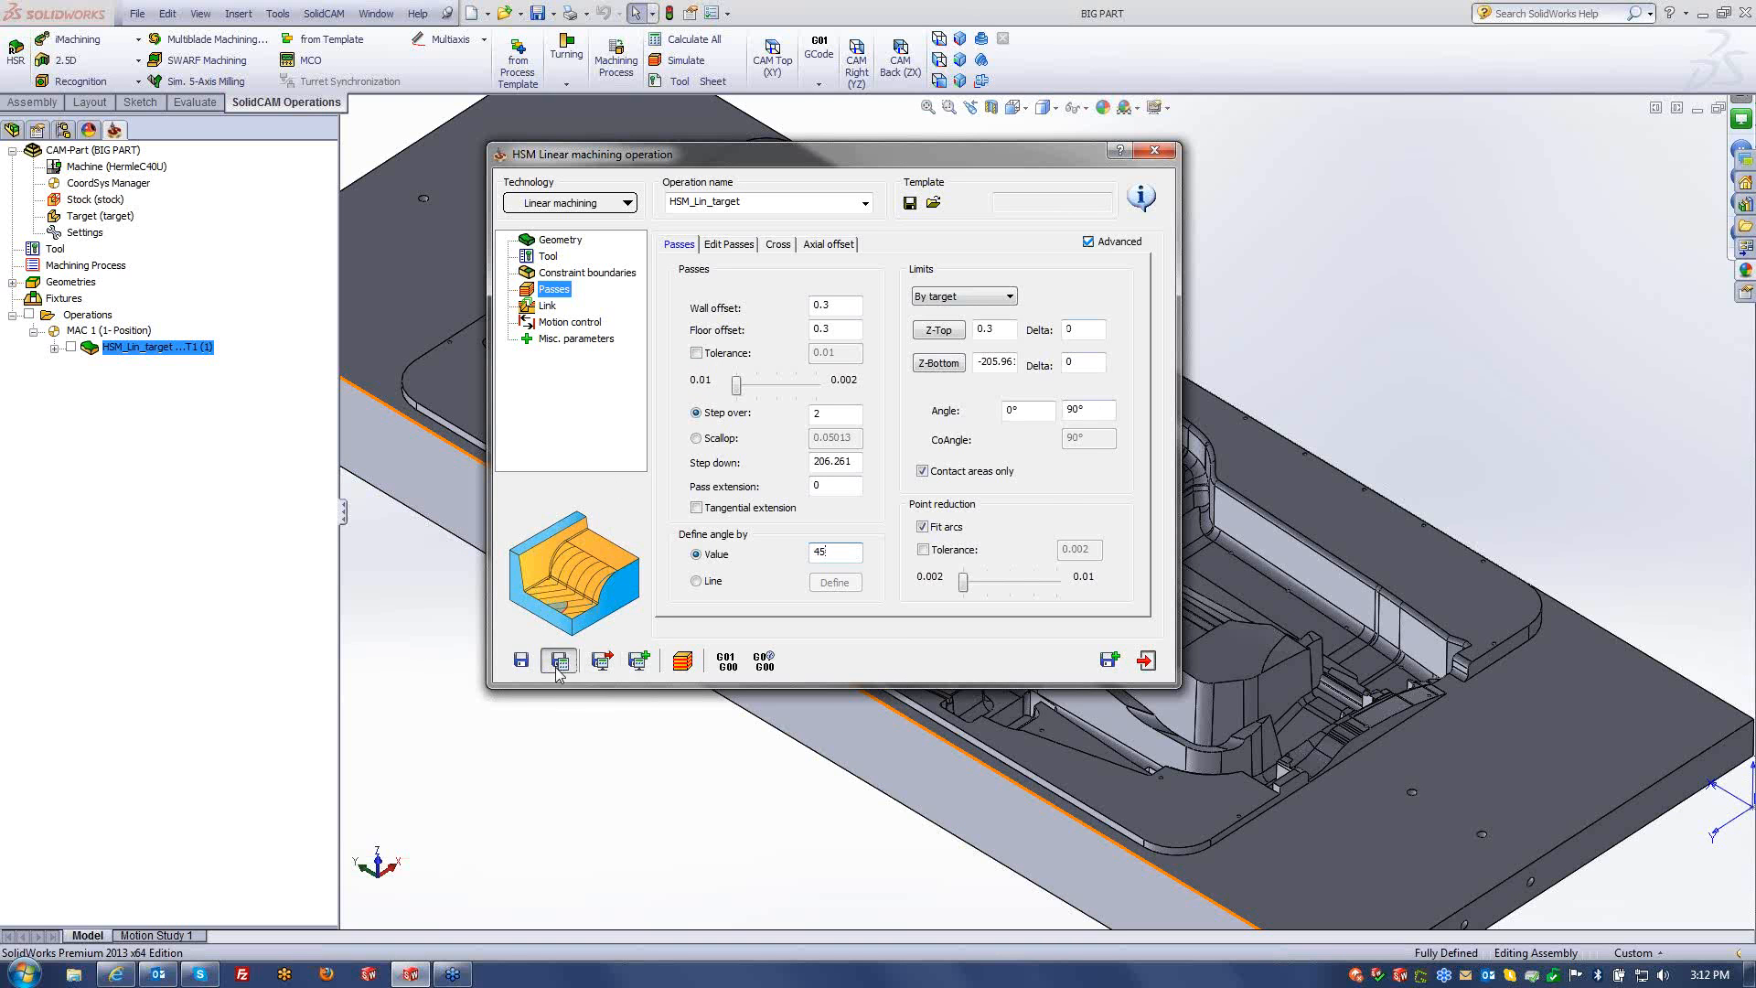
{"action": "left_click", "coordinate": [460, 353]}
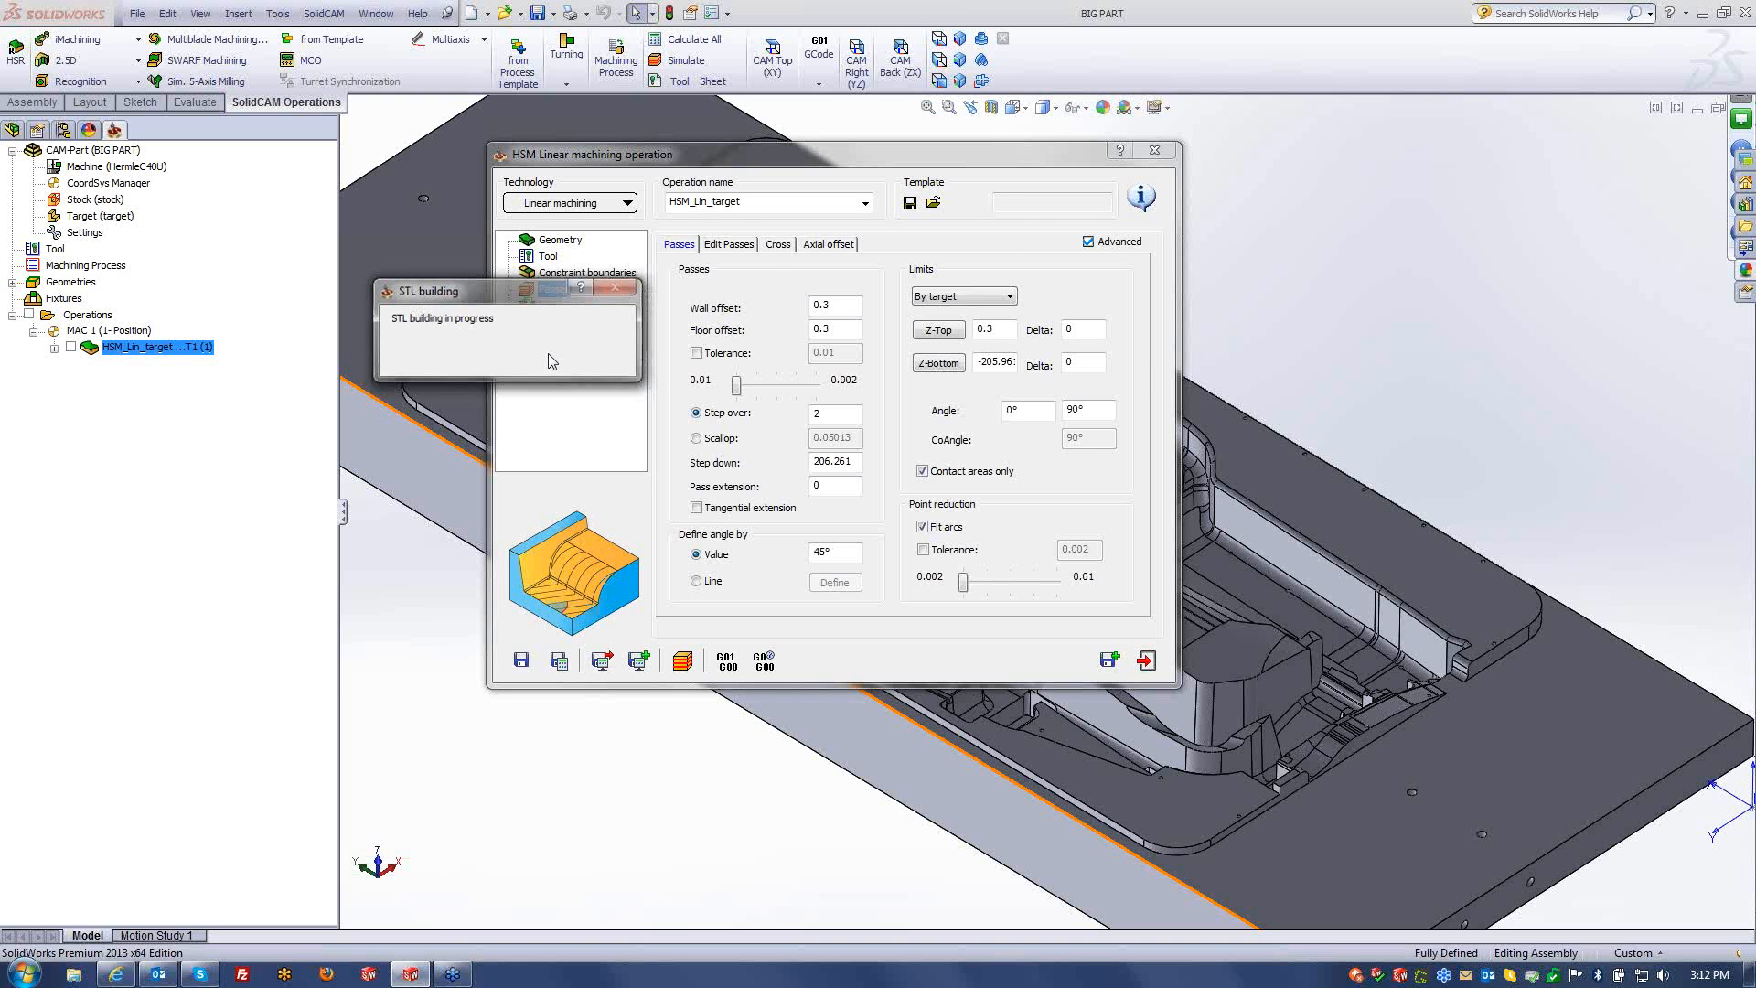
{"action": "left_click_drag", "start_coordinate": [872, 172], "coordinate": [733, 177]}
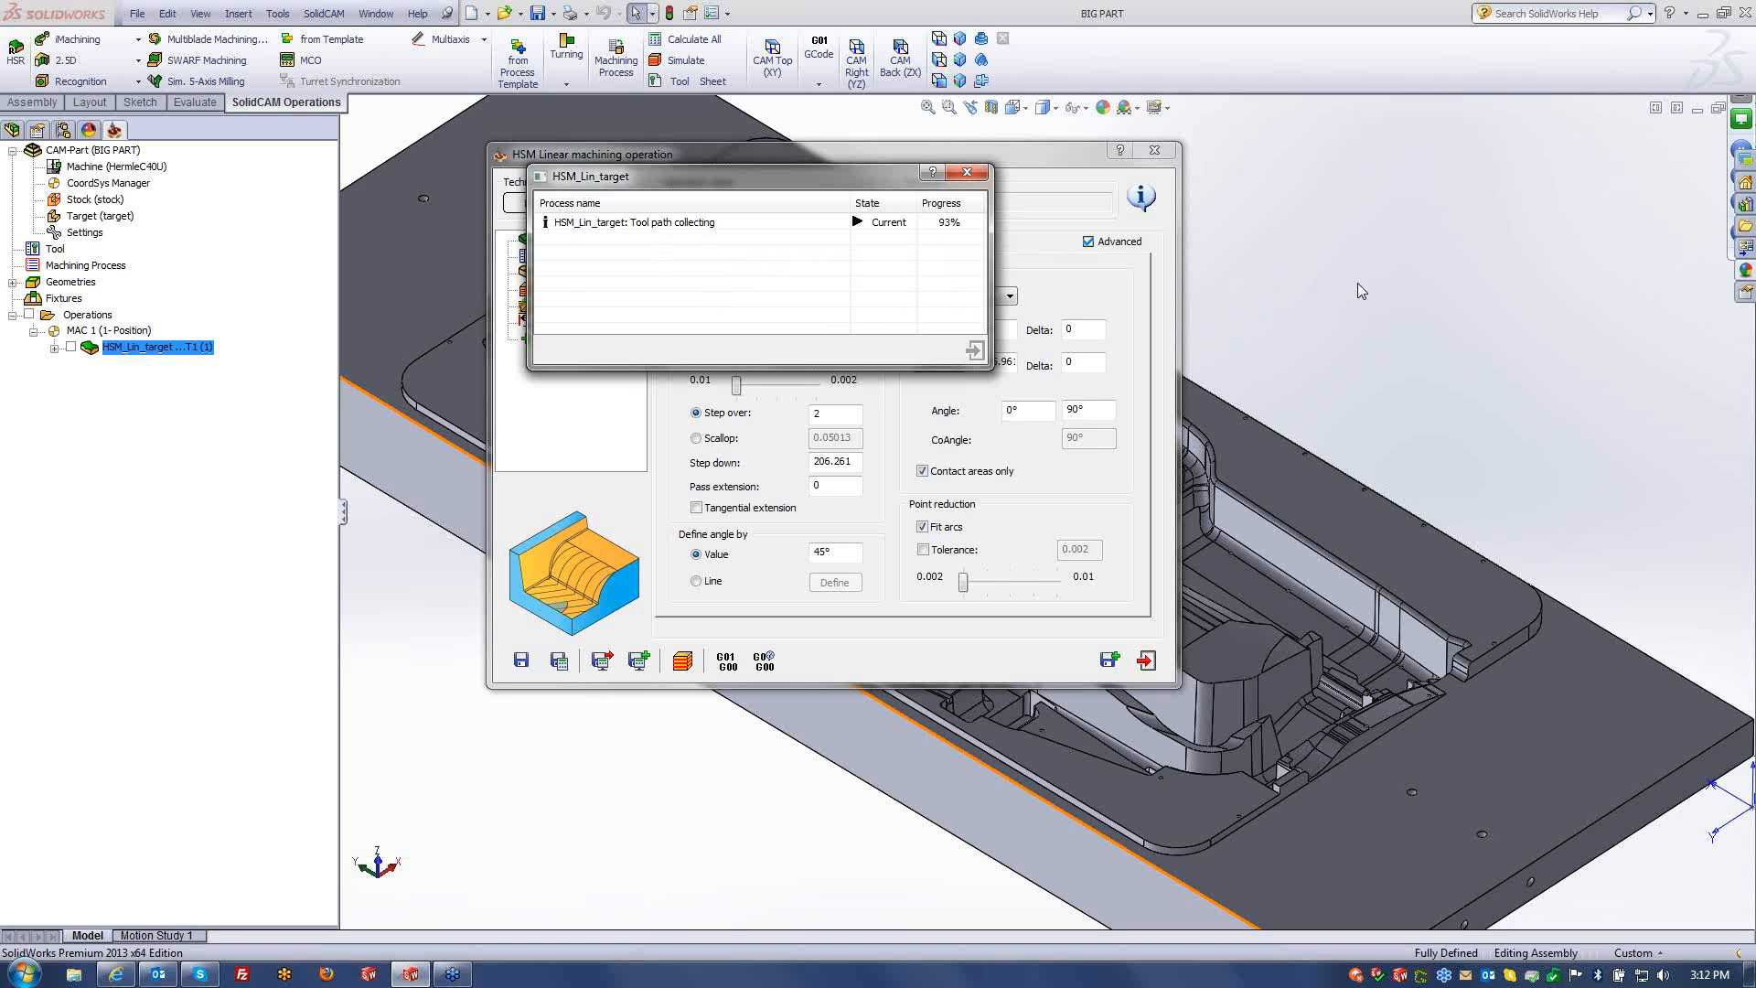
- Play the 45° HSM Linear toolpath simulation across the part, then stop it
{"action": "left_click", "coordinate": [685, 662]}
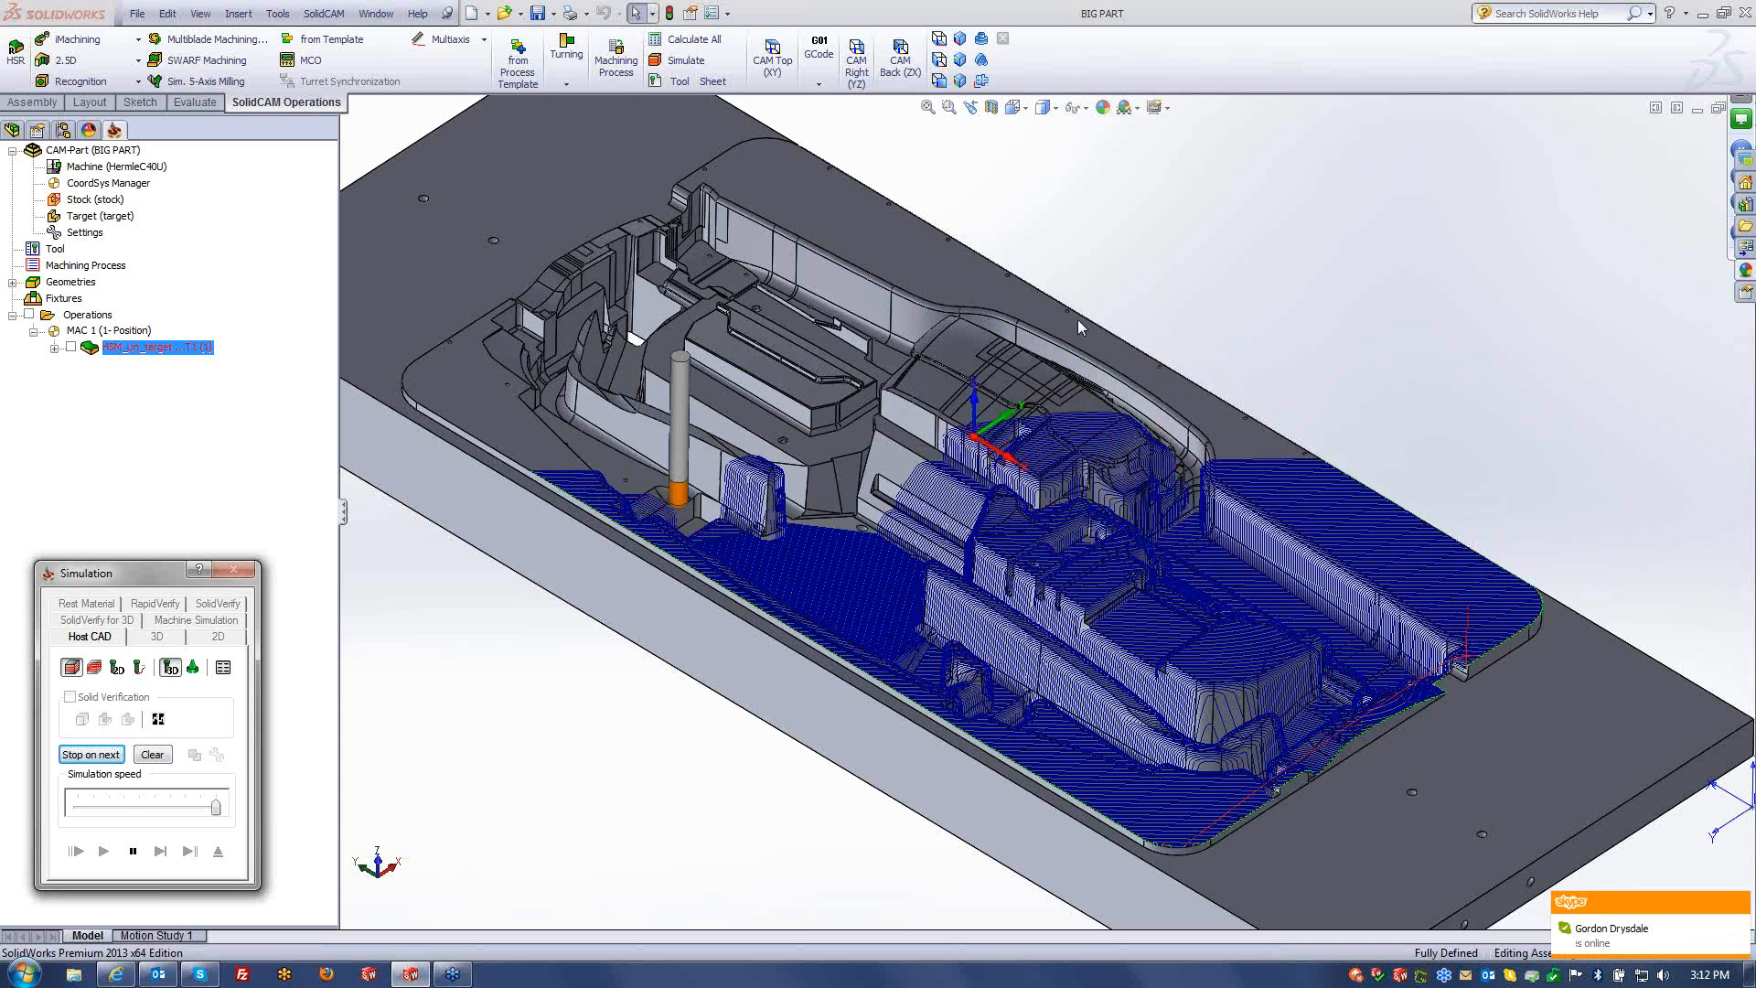
{"action": "left_click", "coordinate": [217, 850]}
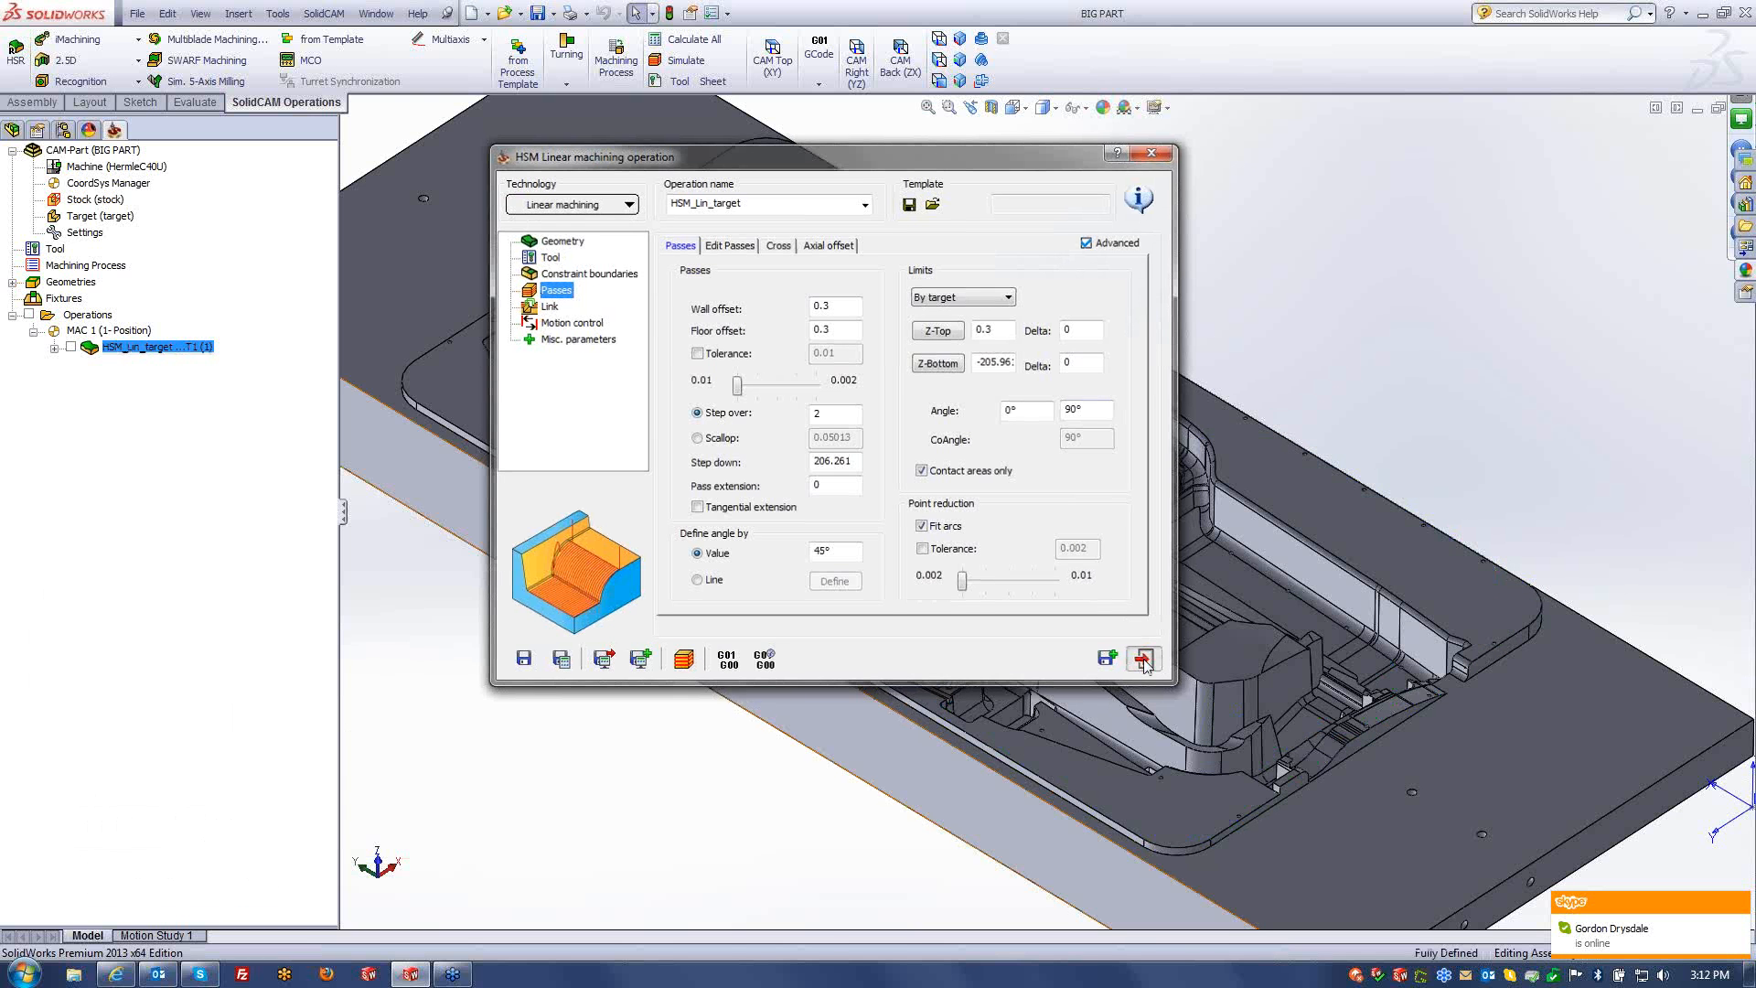
- Exit the HSM Linear operation and close the BIG PART CAM-Part
{"action": "left_click", "coordinate": [1143, 658]}
{"action": "right_click", "coordinate": [101, 150]}
{"action": "left_click", "coordinate": [158, 225]}
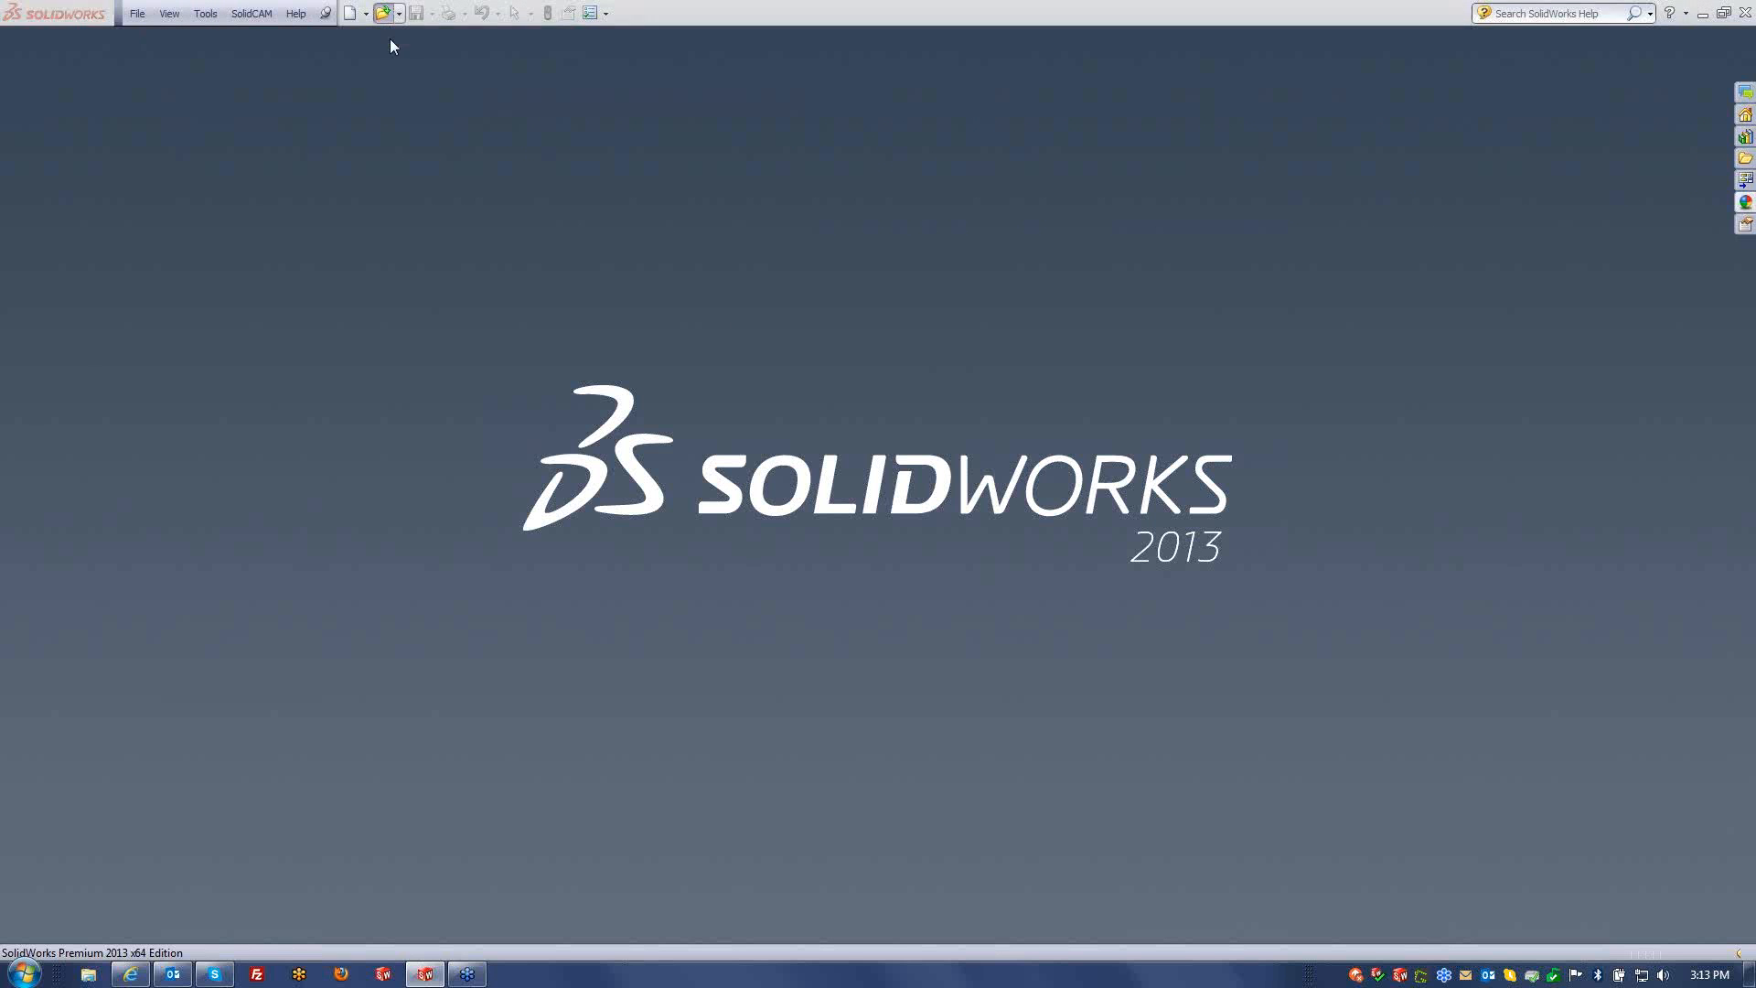
- Open the Big part-1 model and orbit around the mold block
{"action": "left_click", "coordinate": [384, 14]}
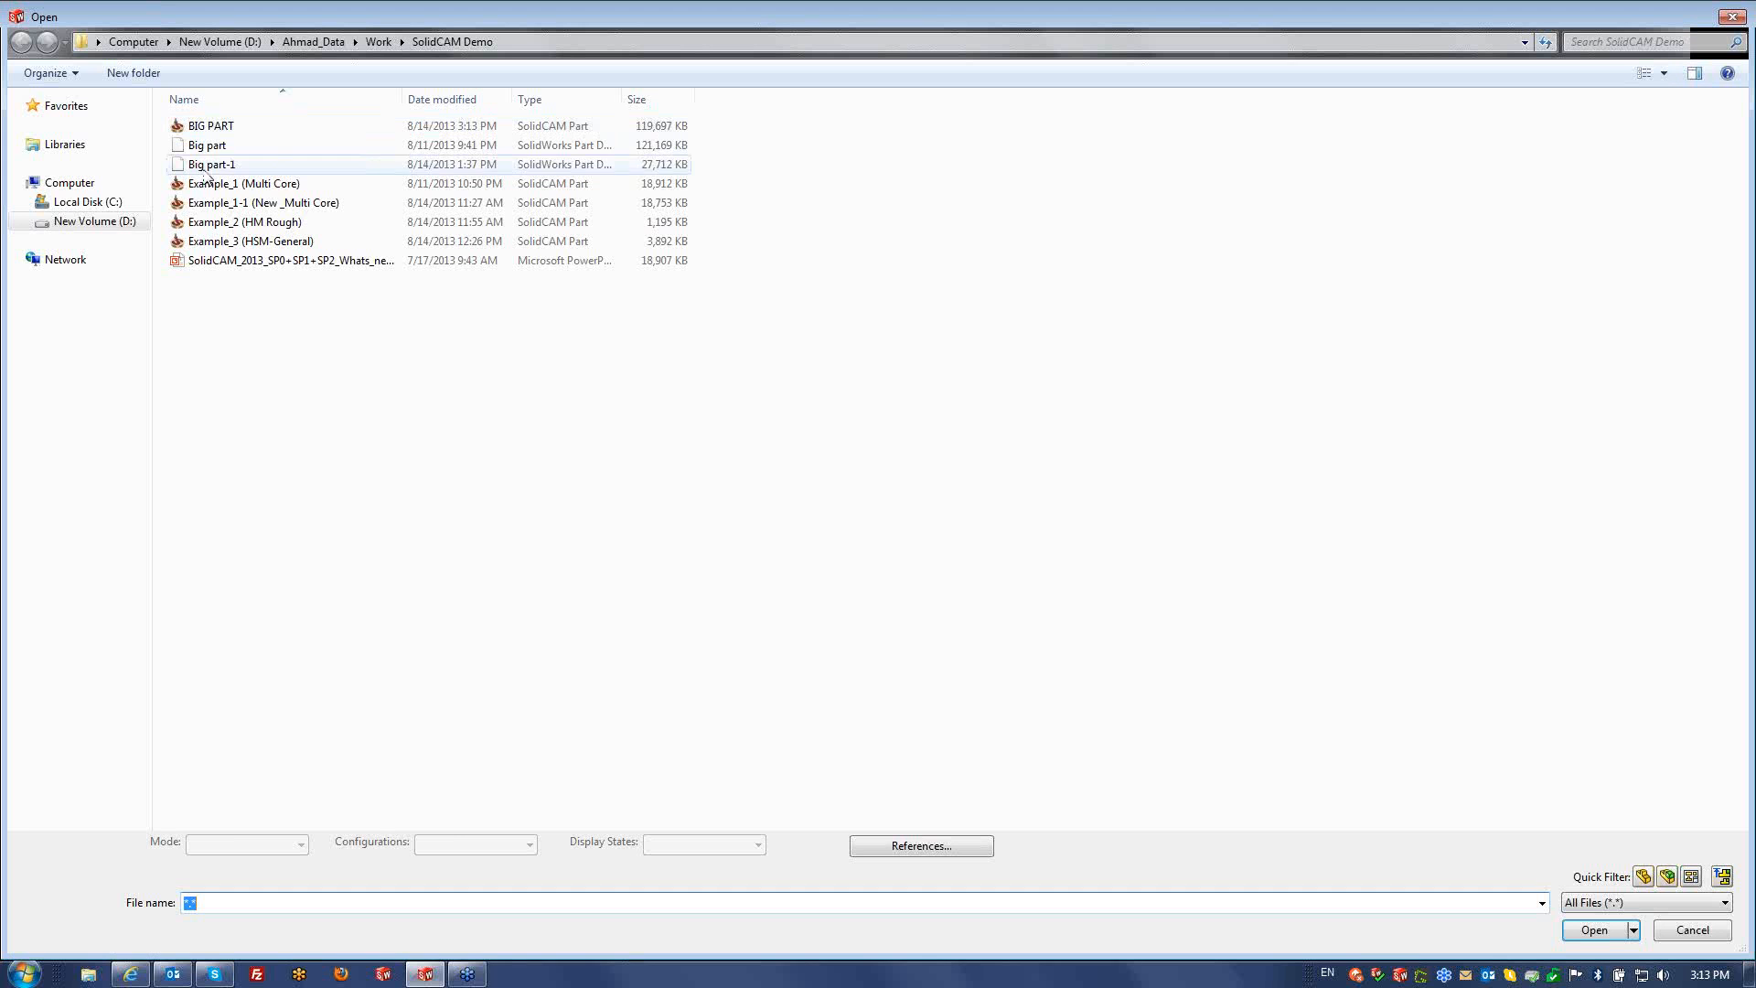
{"action": "left_click", "coordinate": [261, 166]}
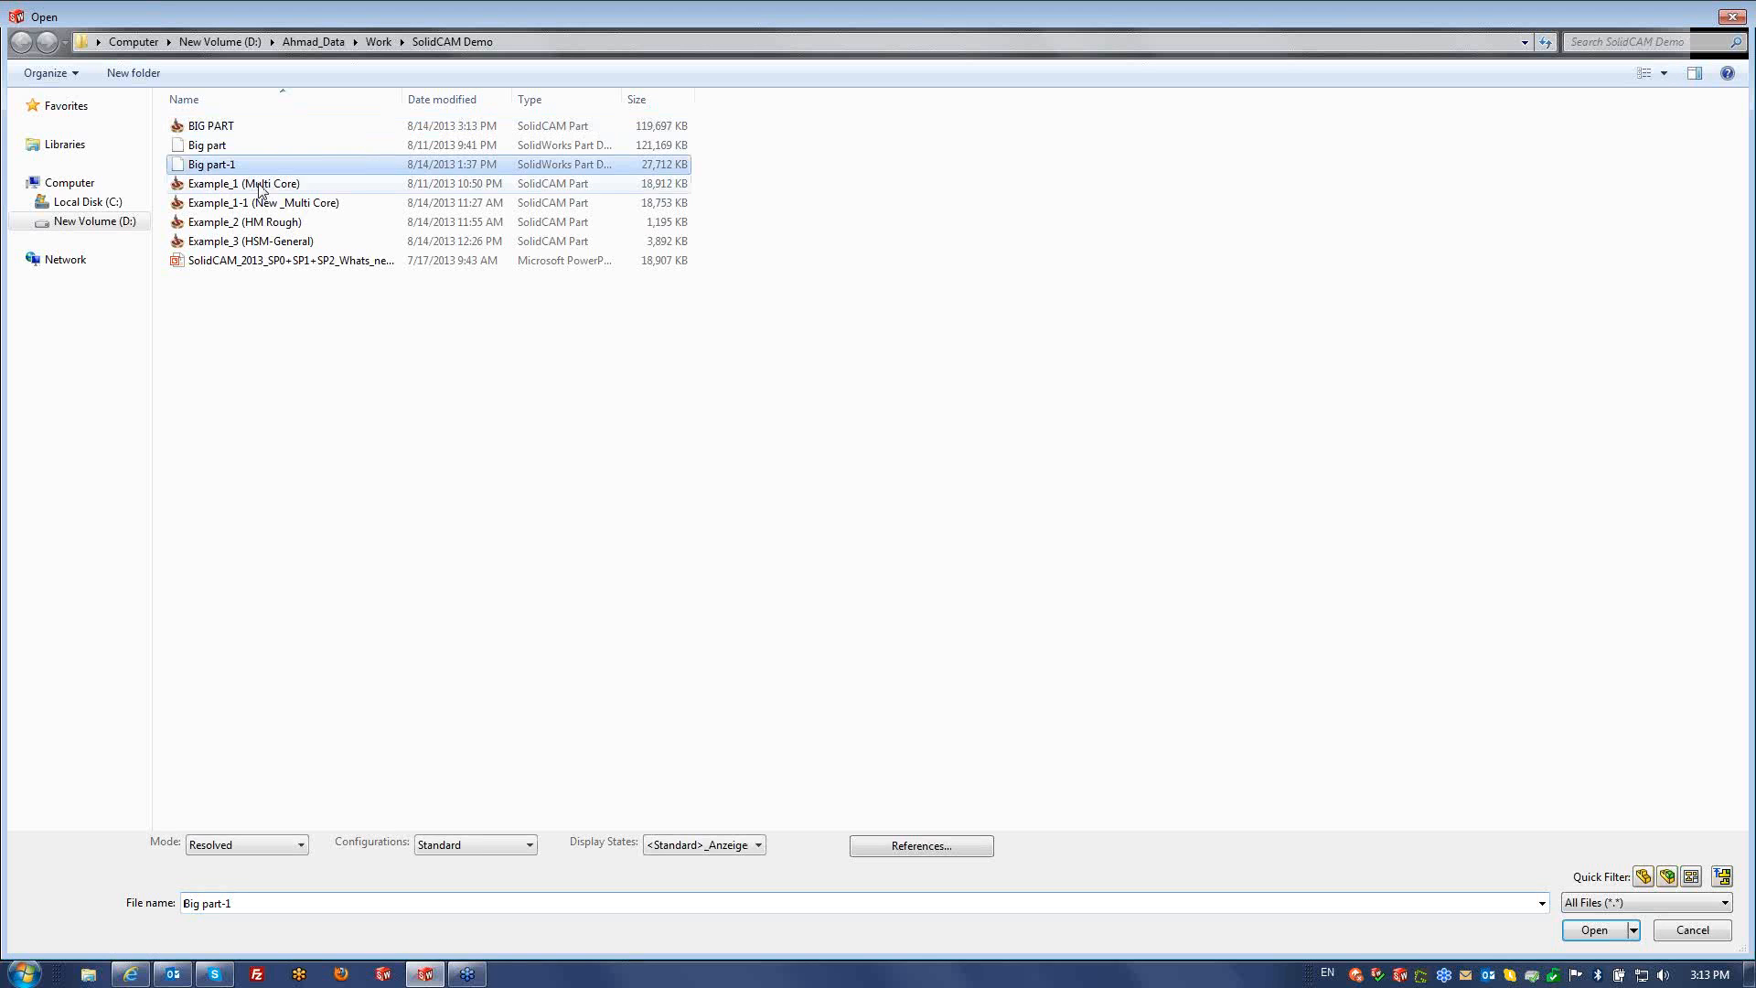
{"action": "left_click", "coordinate": [1599, 932]}
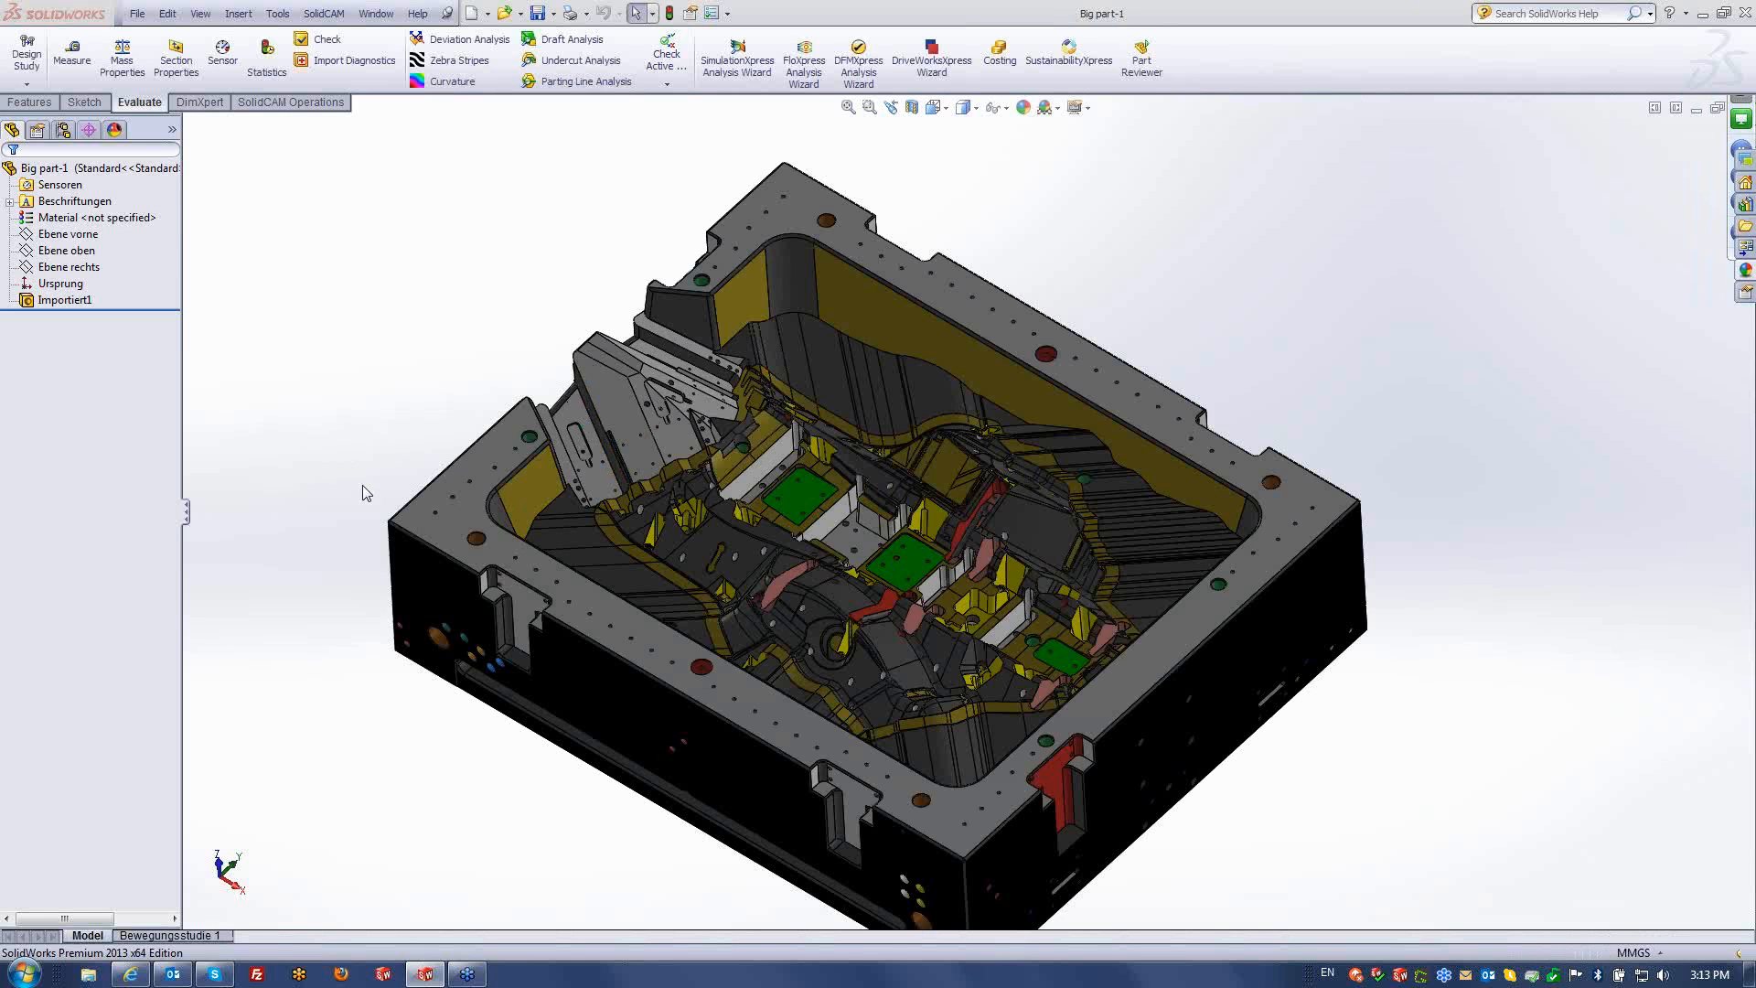
{"action": "scroll", "coordinate": [362, 485], "scroll_direction": "up", "scroll_amount": 1}
{"action": "mouse_move", "coordinate": [361, 490]}
{"action": "middle_mouse_down"}
{"action": "mouse_move", "coordinate": [372, 455]}
{"action": "mouse_move", "coordinate": [358, 490]}
{"action": "middle_mouse_up"}
{"action": "scroll", "coordinate": [798, 540], "scroll_direction": "up", "scroll_amount": 1}
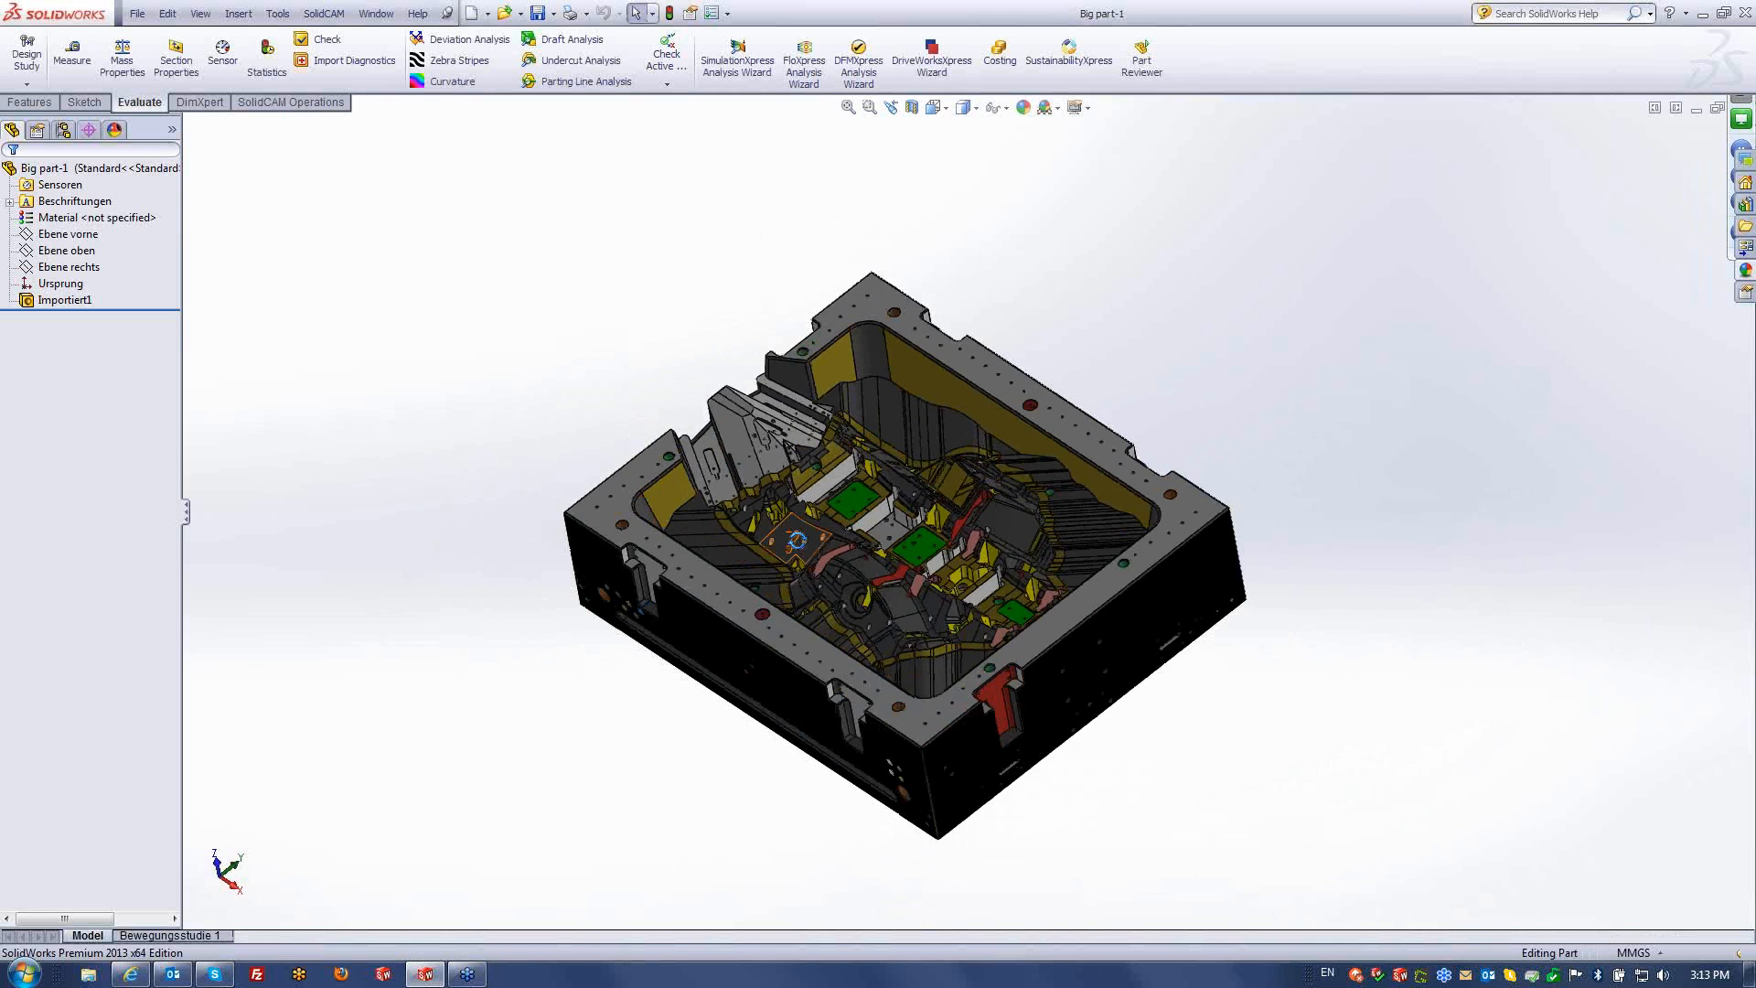
{"action": "middle_click_drag", "start_coordinate": [798, 540], "coordinate": [817, 534]}
{"action": "scroll", "coordinate": [815, 517], "scroll_direction": "down", "scroll_amount": 2}
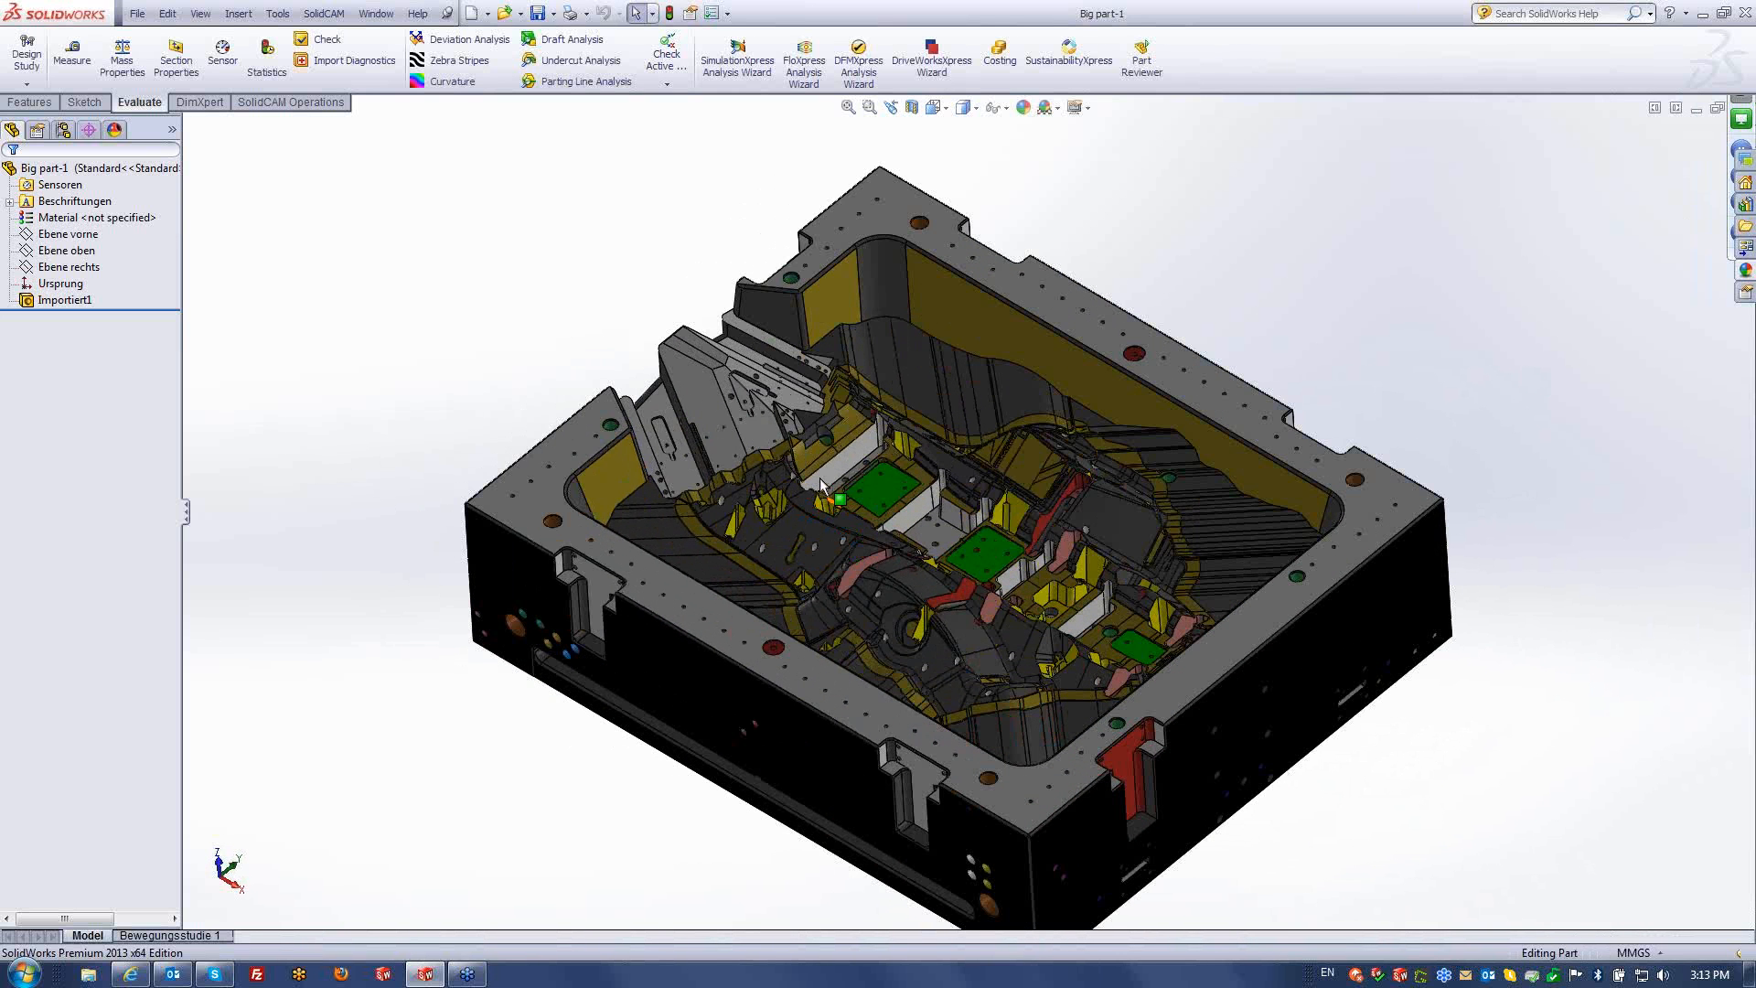
{"action": "scroll", "coordinate": [828, 517], "scroll_direction": "up", "scroll_amount": 1}
{"action": "scroll", "coordinate": [846, 503], "scroll_direction": "down", "scroll_amount": 1}
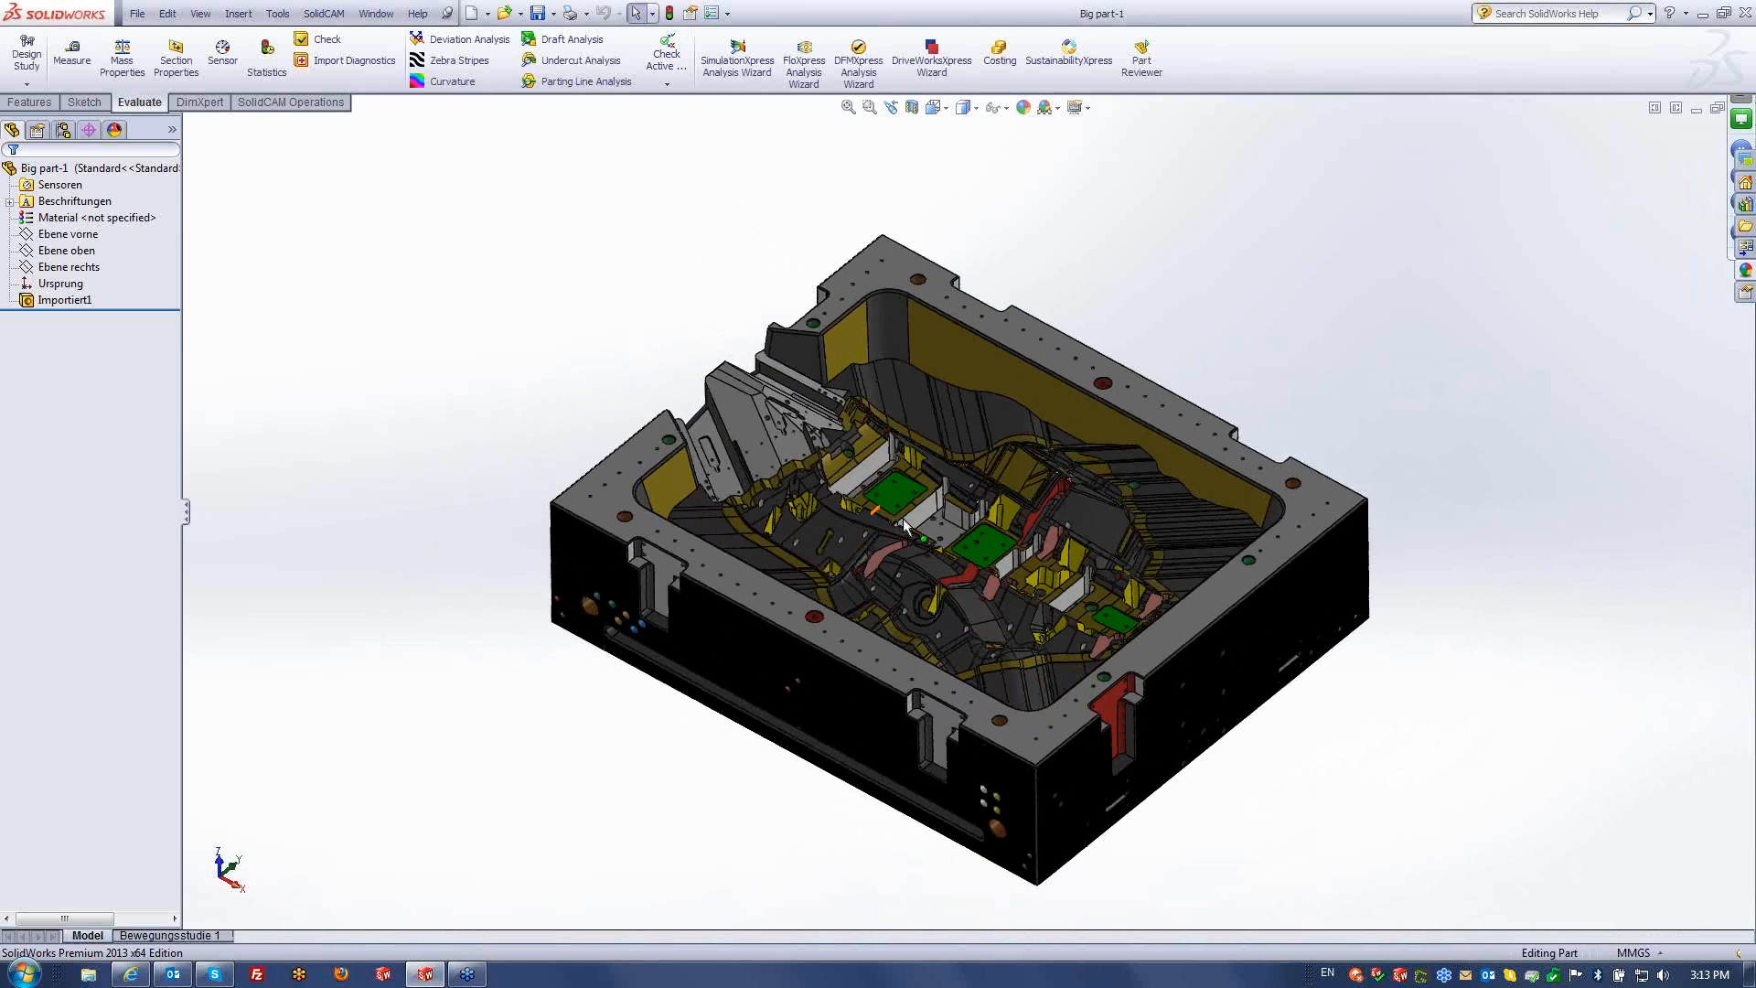
{"action": "scroll", "coordinate": [903, 517], "scroll_direction": "down", "scroll_amount": 2}
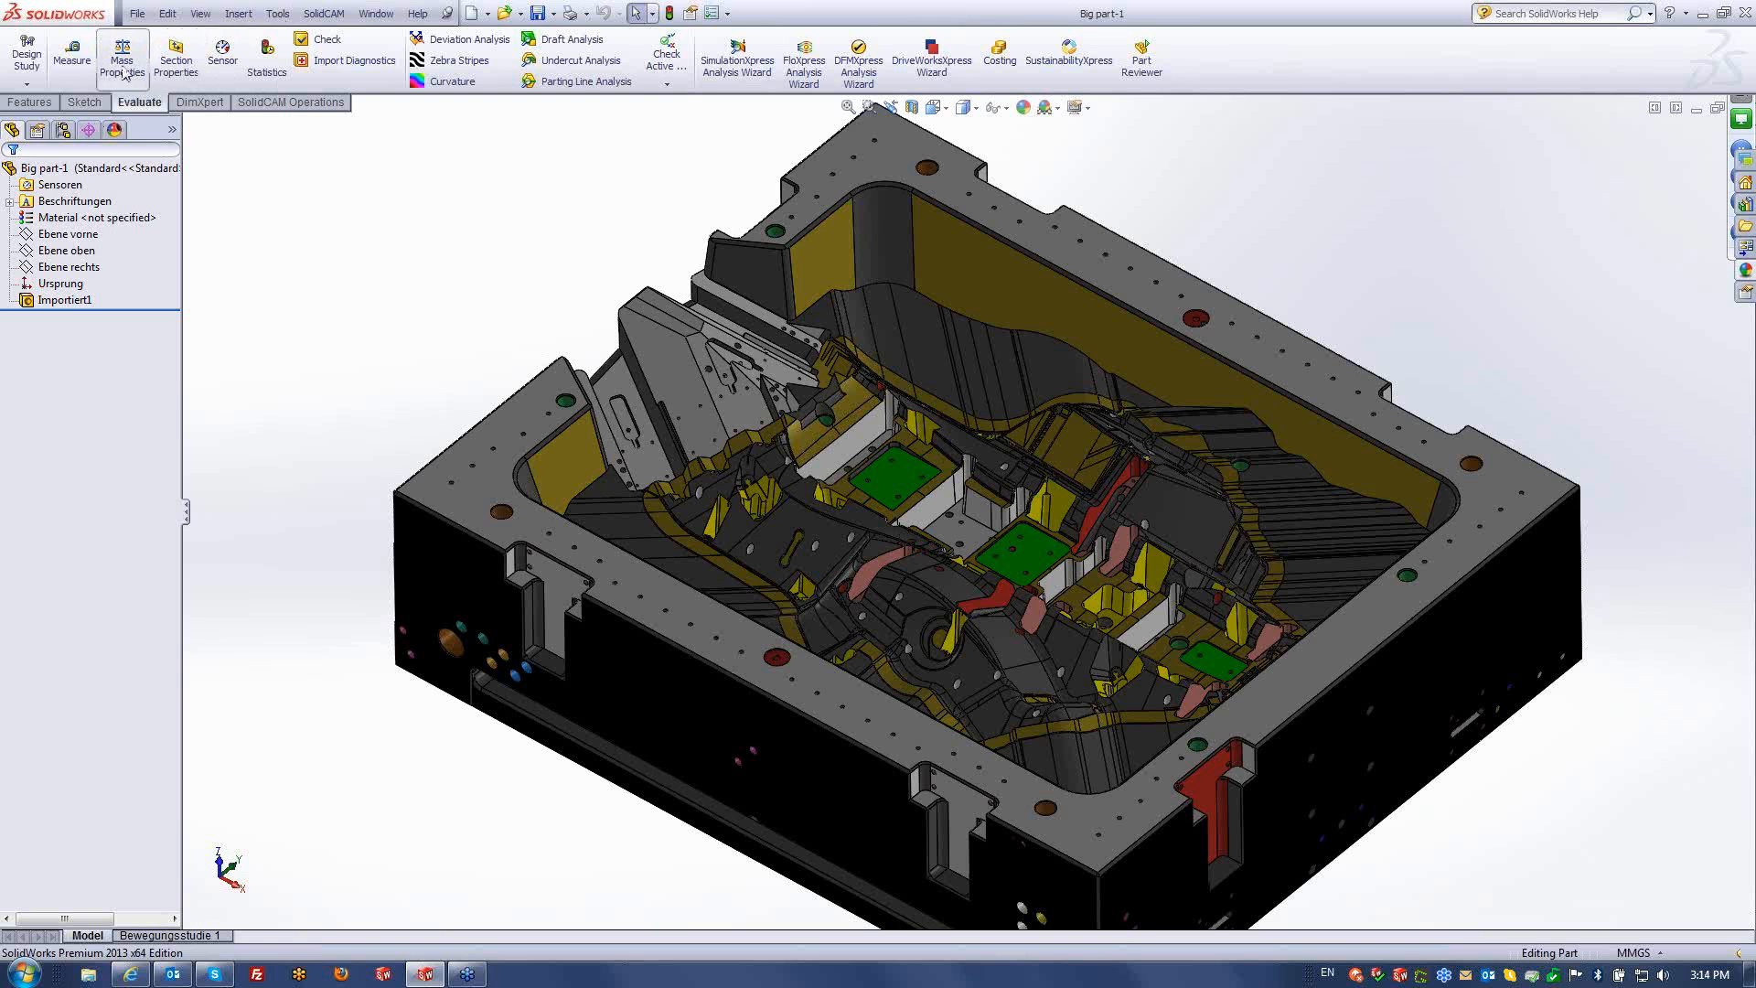
- Measure the block's long edge between two corner vertices (1390.77 mm), then clear and close Measure
{"action": "left_click", "coordinate": [72, 53]}
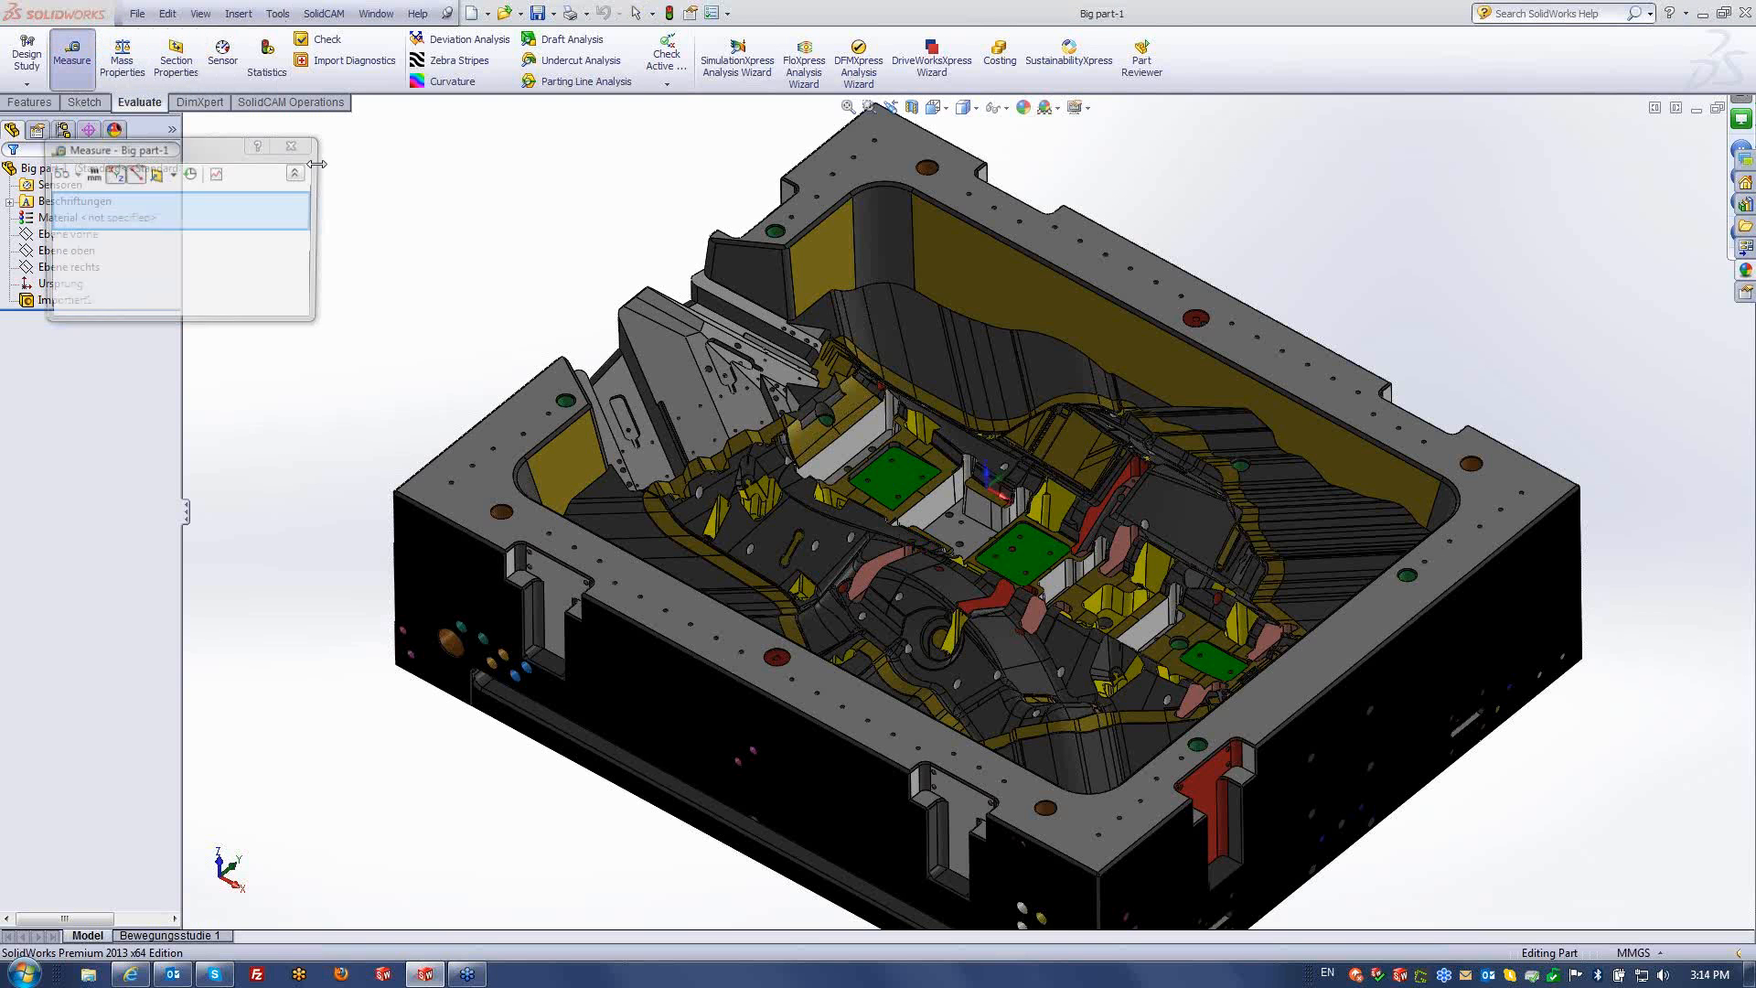
{"action": "left_click", "coordinate": [480, 424]}
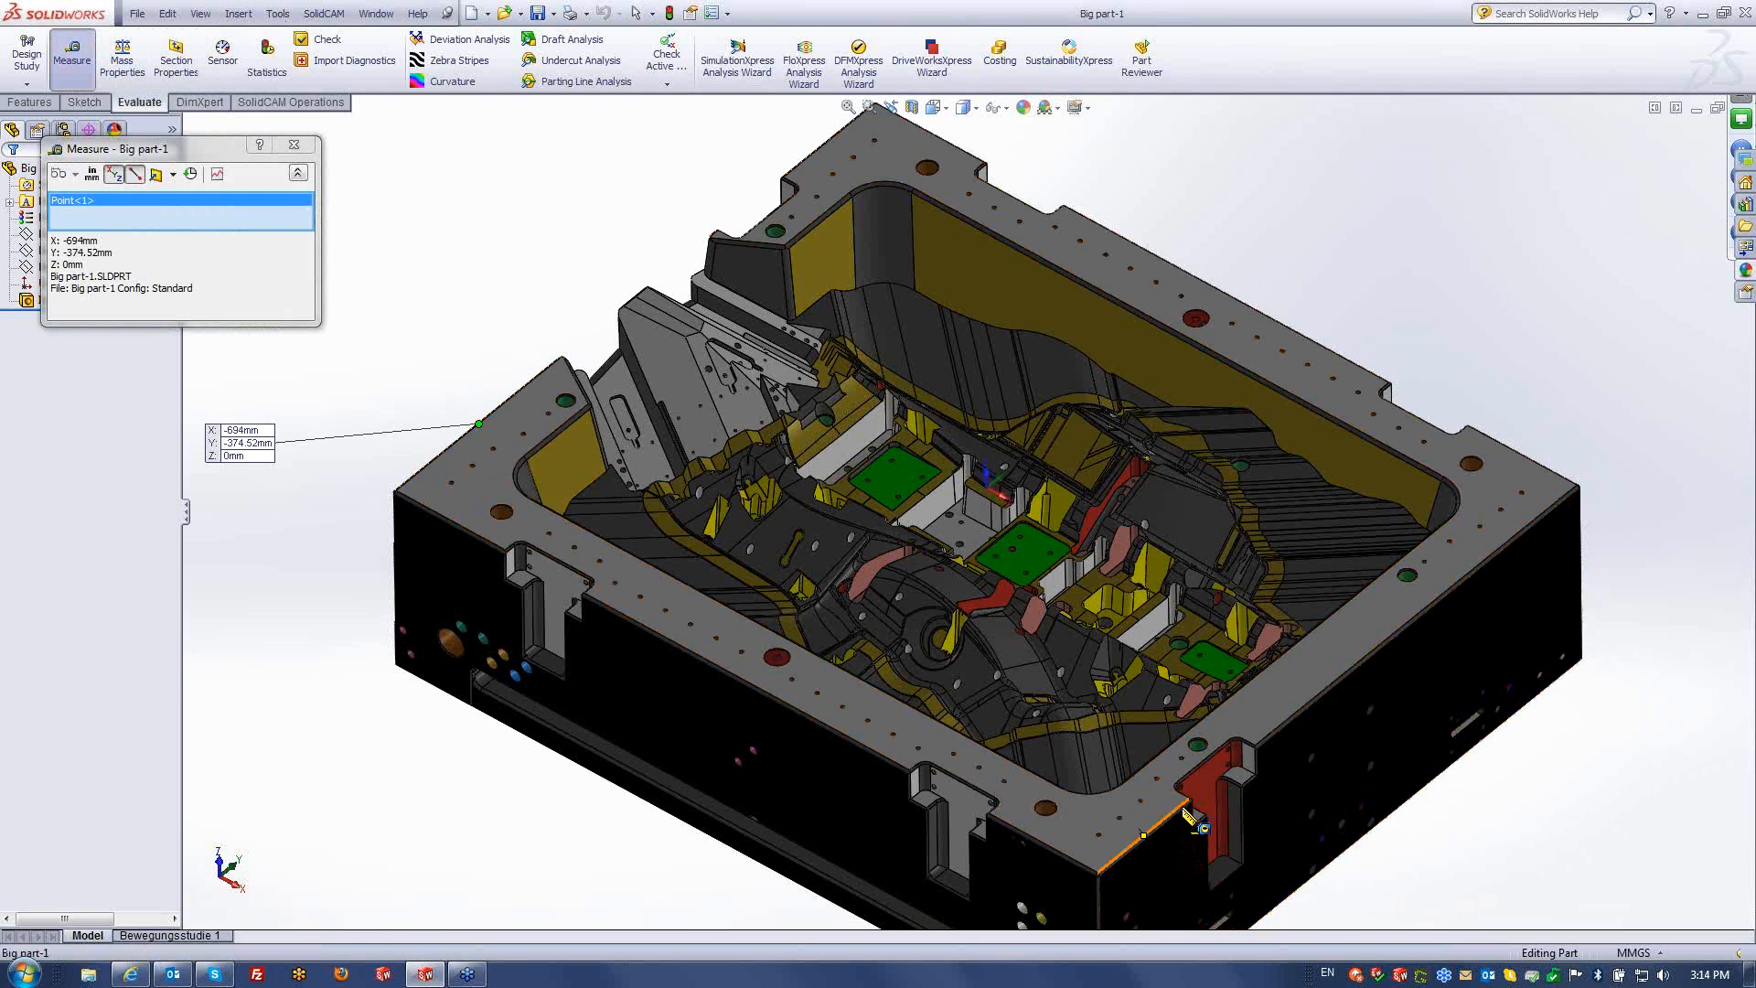
{"action": "left_click", "coordinate": [1144, 835]}
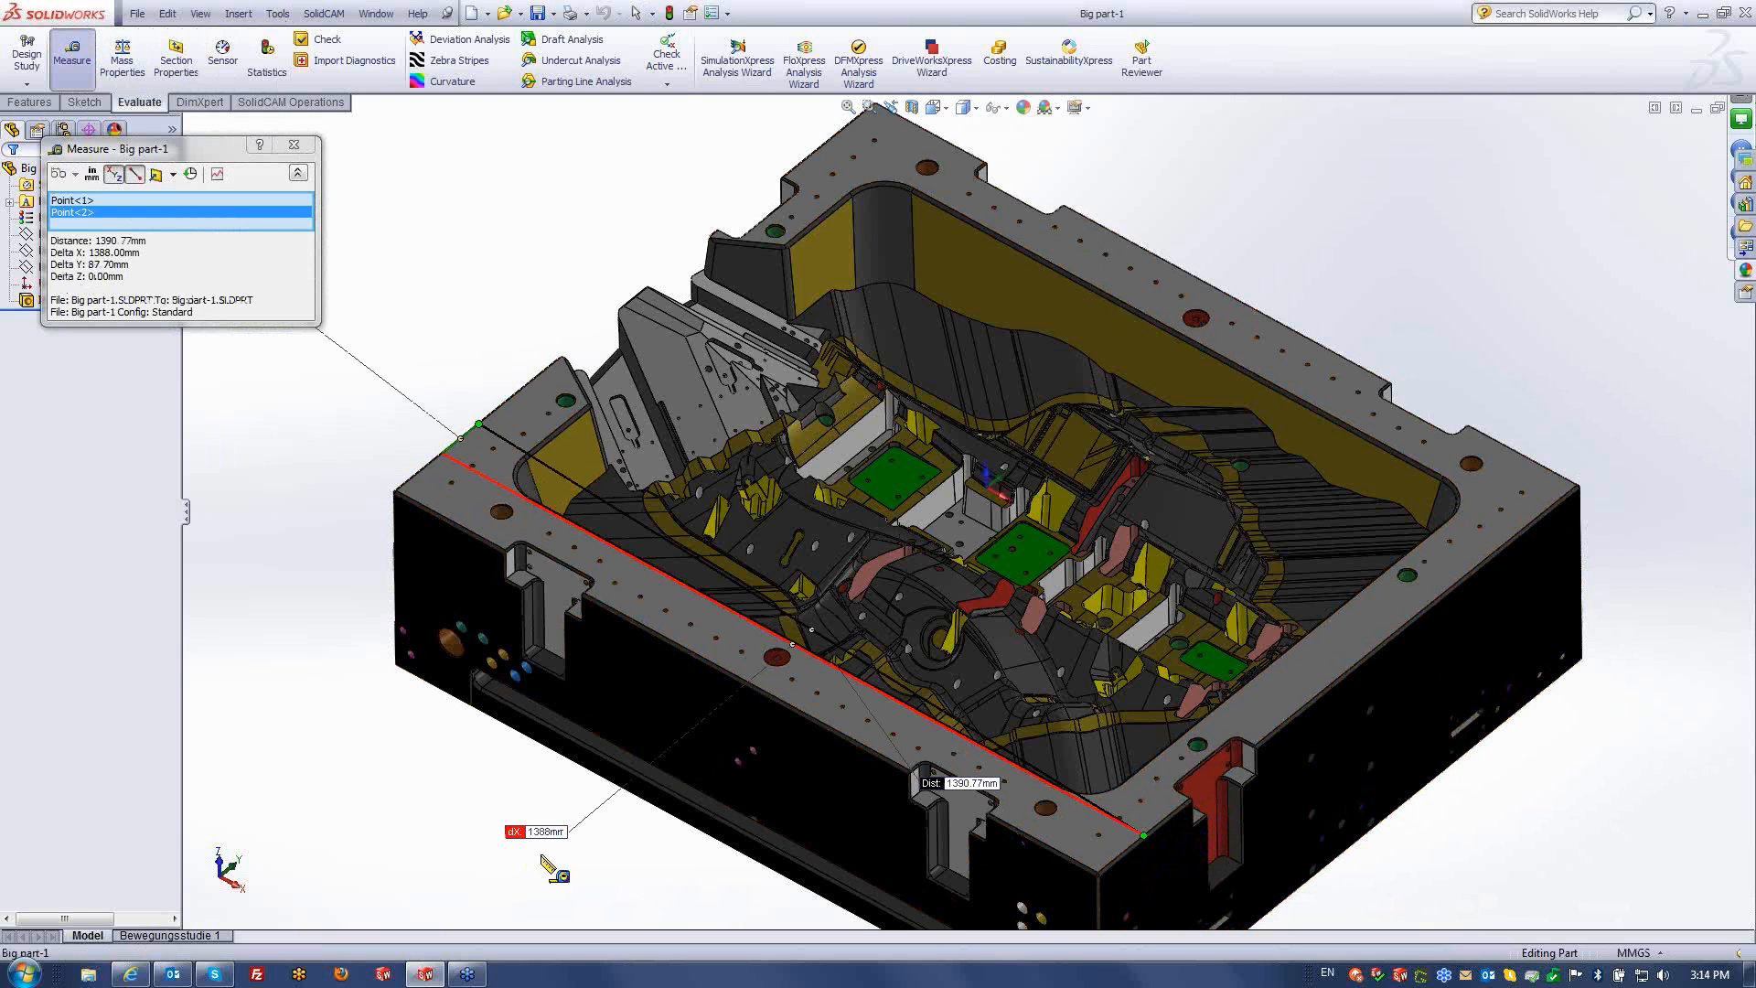
{"action": "left_click", "coordinate": [358, 783]}
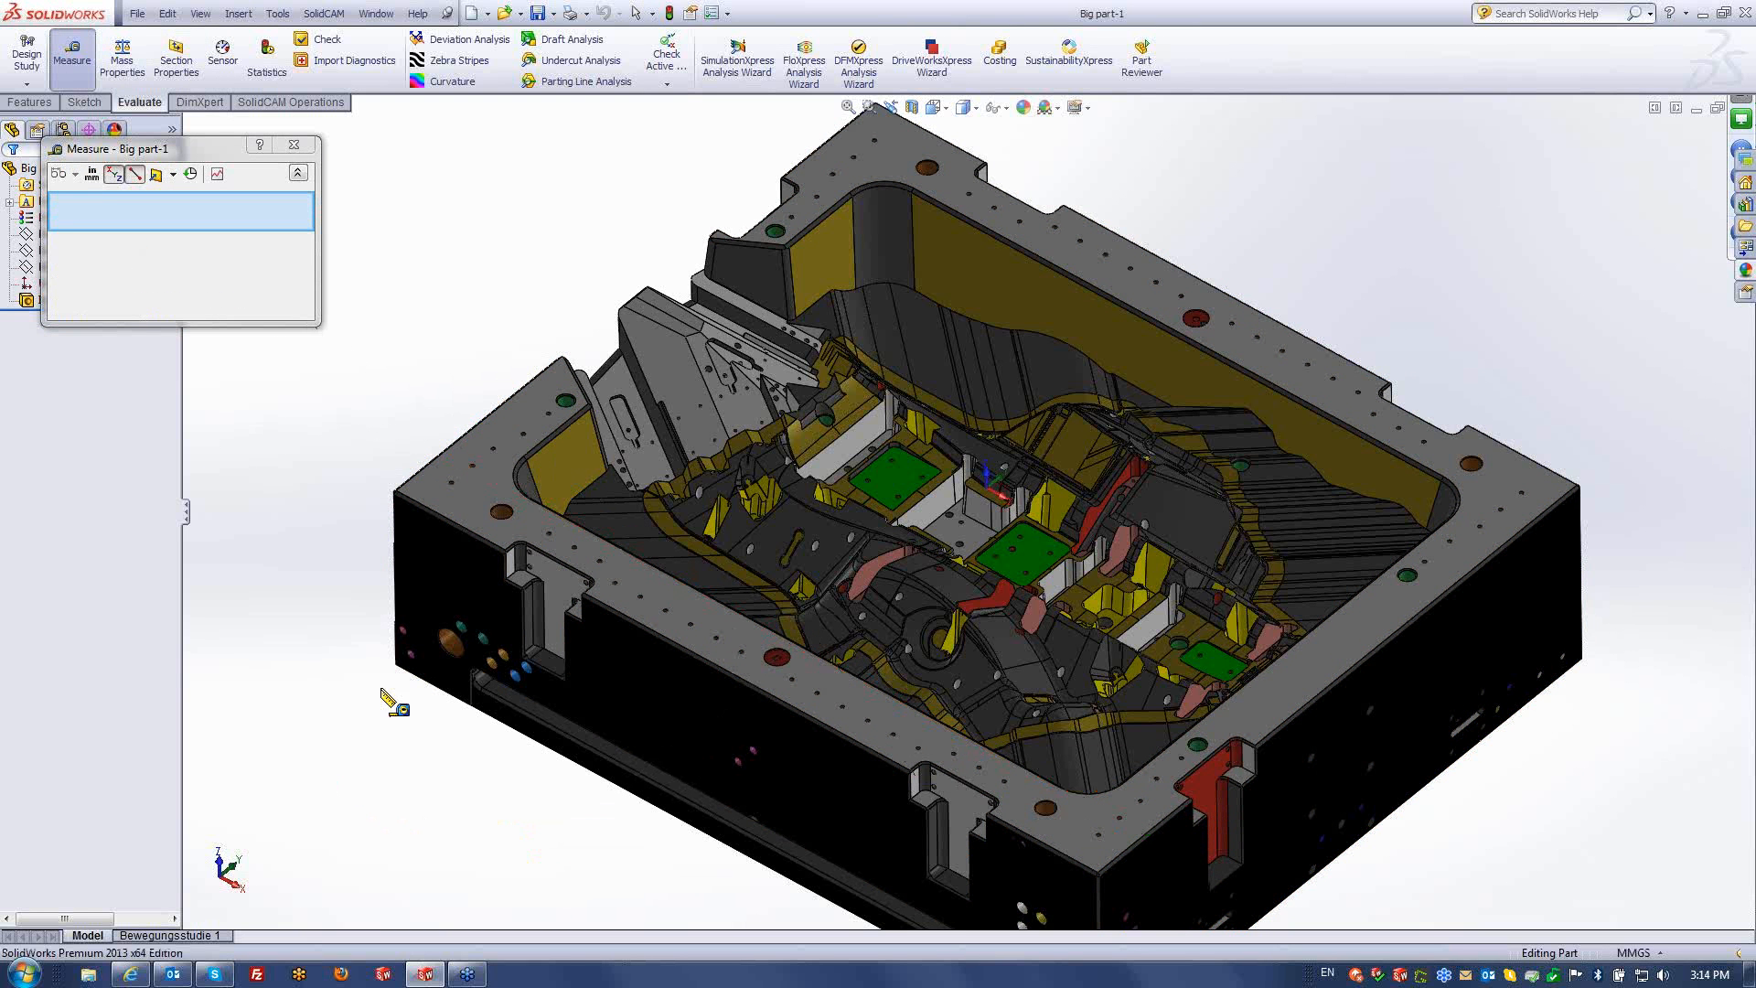
{"action": "left_click", "coordinate": [294, 146]}
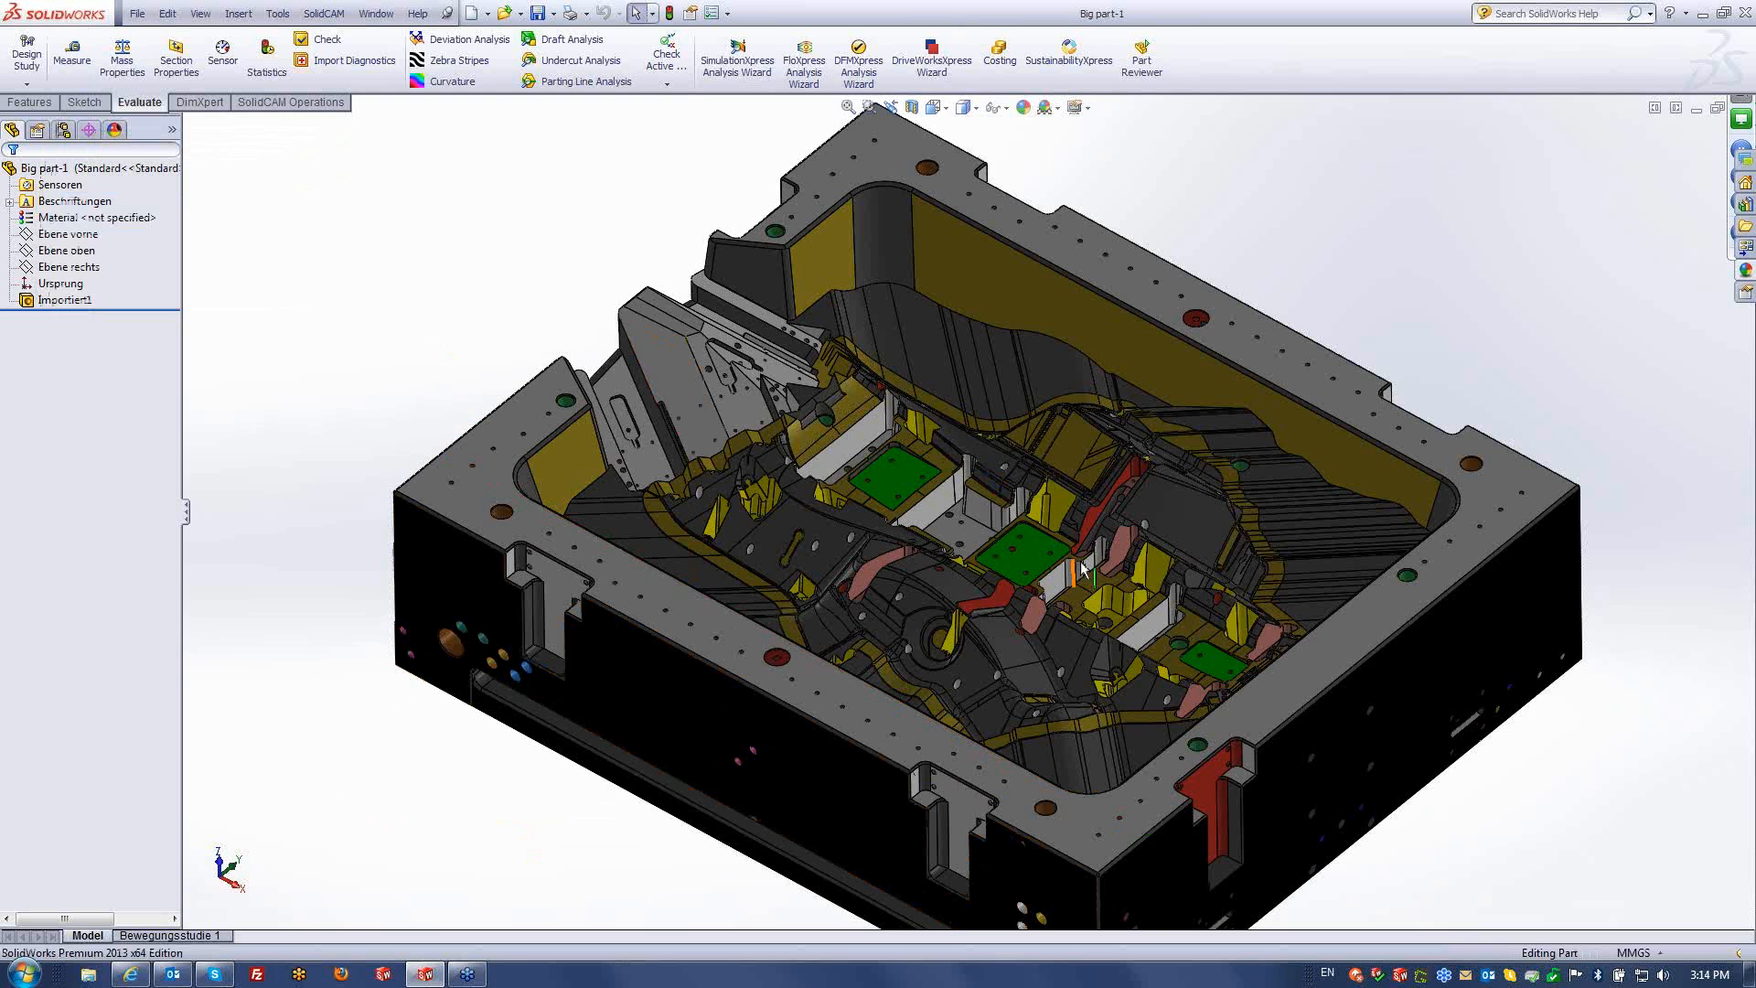
- Rotate the block to look into the cavity and widen the design tree panel
{"action": "scroll", "coordinate": [1082, 567], "scroll_direction": "down", "scroll_amount": 3}
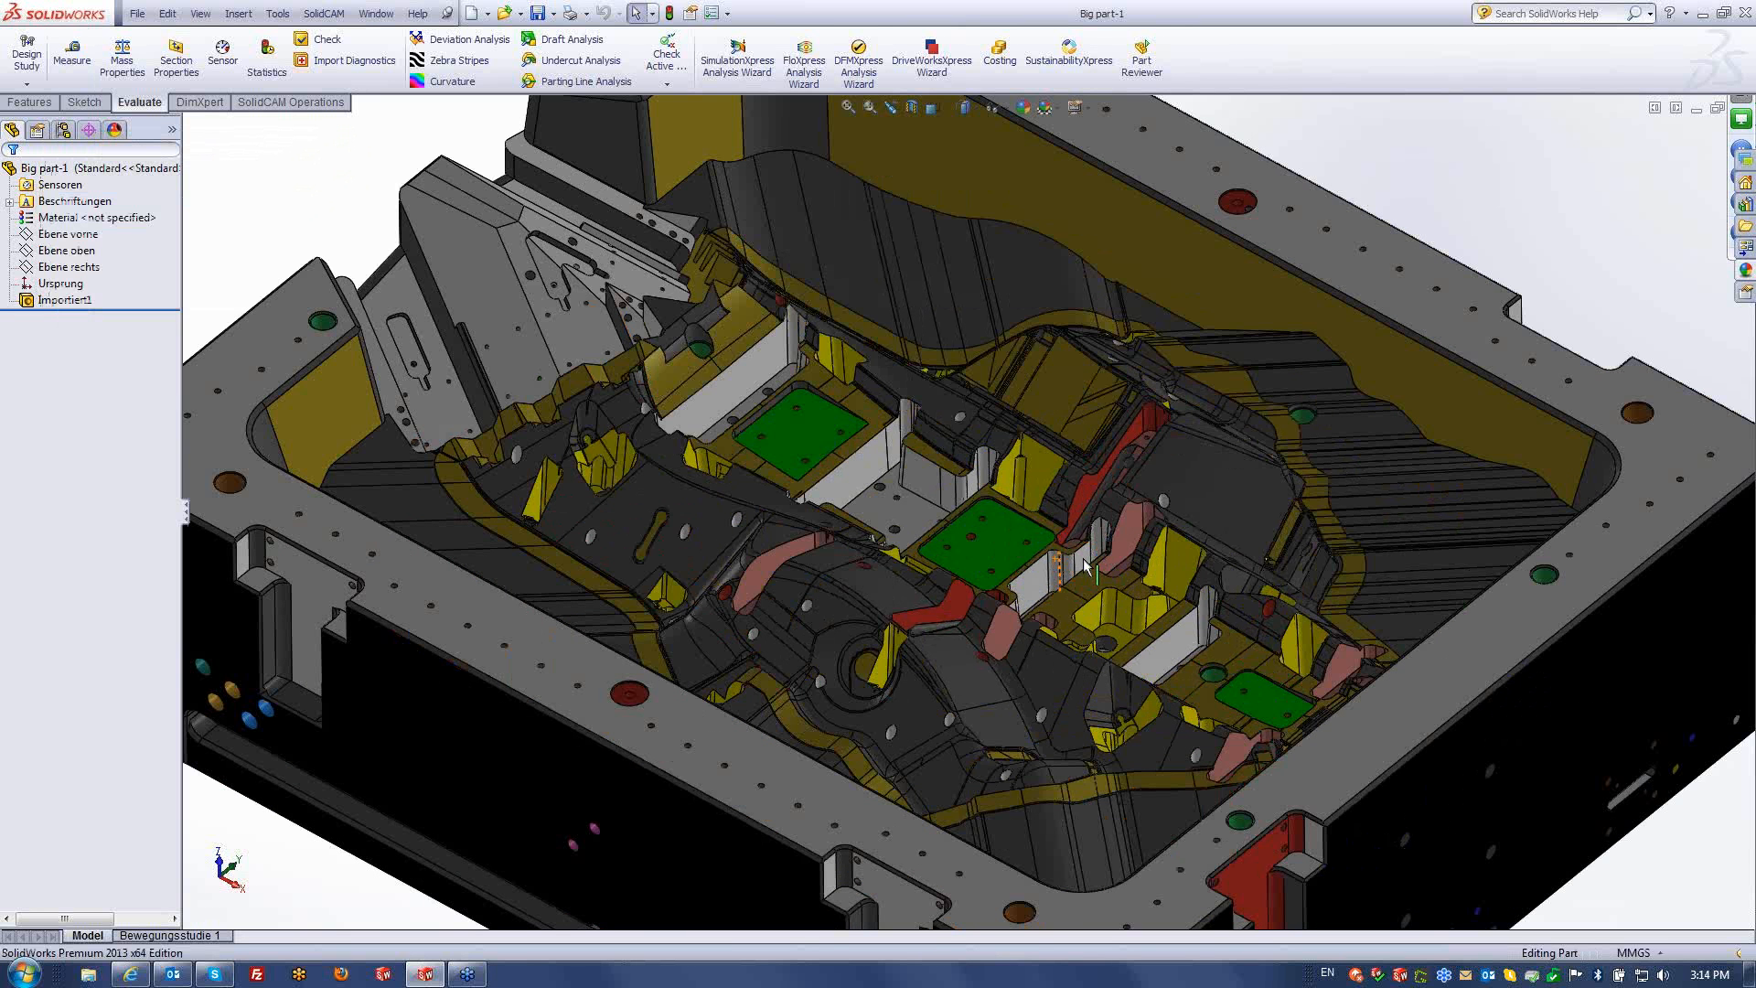
{"action": "scroll", "coordinate": [1083, 567], "scroll_direction": "down", "scroll_amount": 2}
{"action": "middle_click_drag", "start_coordinate": [1084, 567], "coordinate": [851, 476]}
{"action": "scroll", "coordinate": [885, 509], "scroll_direction": "up", "scroll_amount": 5}
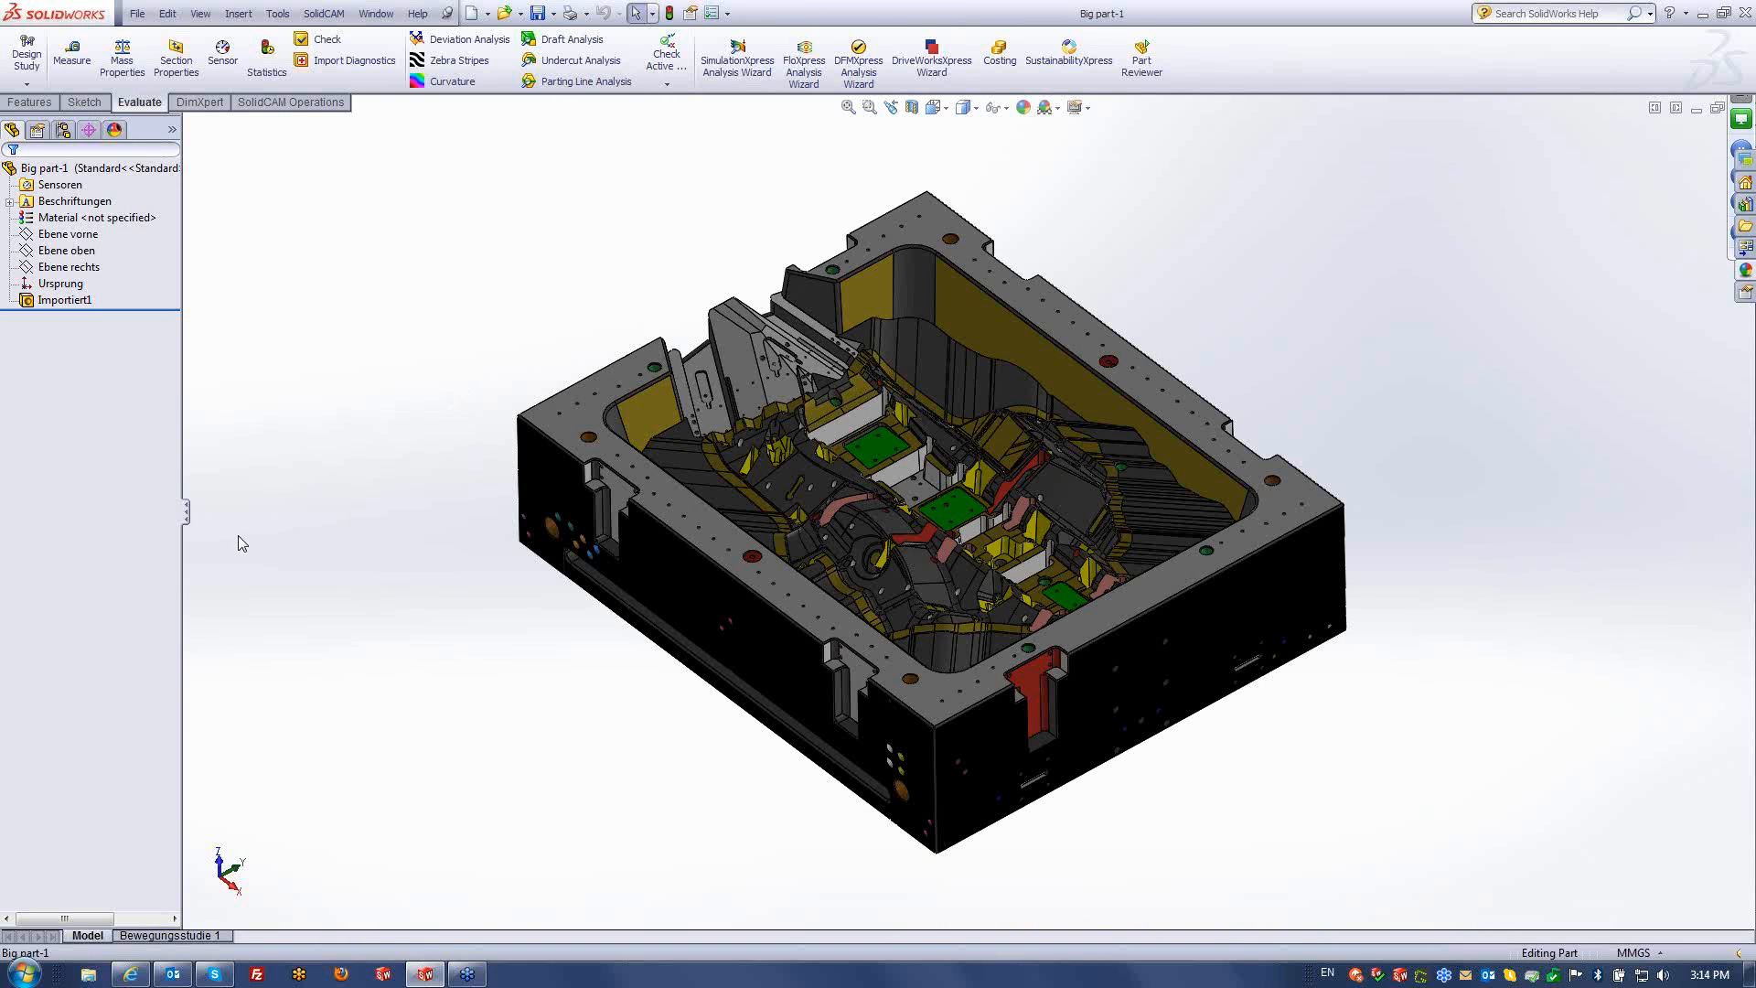
{"action": "left_click_drag", "start_coordinate": [187, 509], "coordinate": [280, 510]}
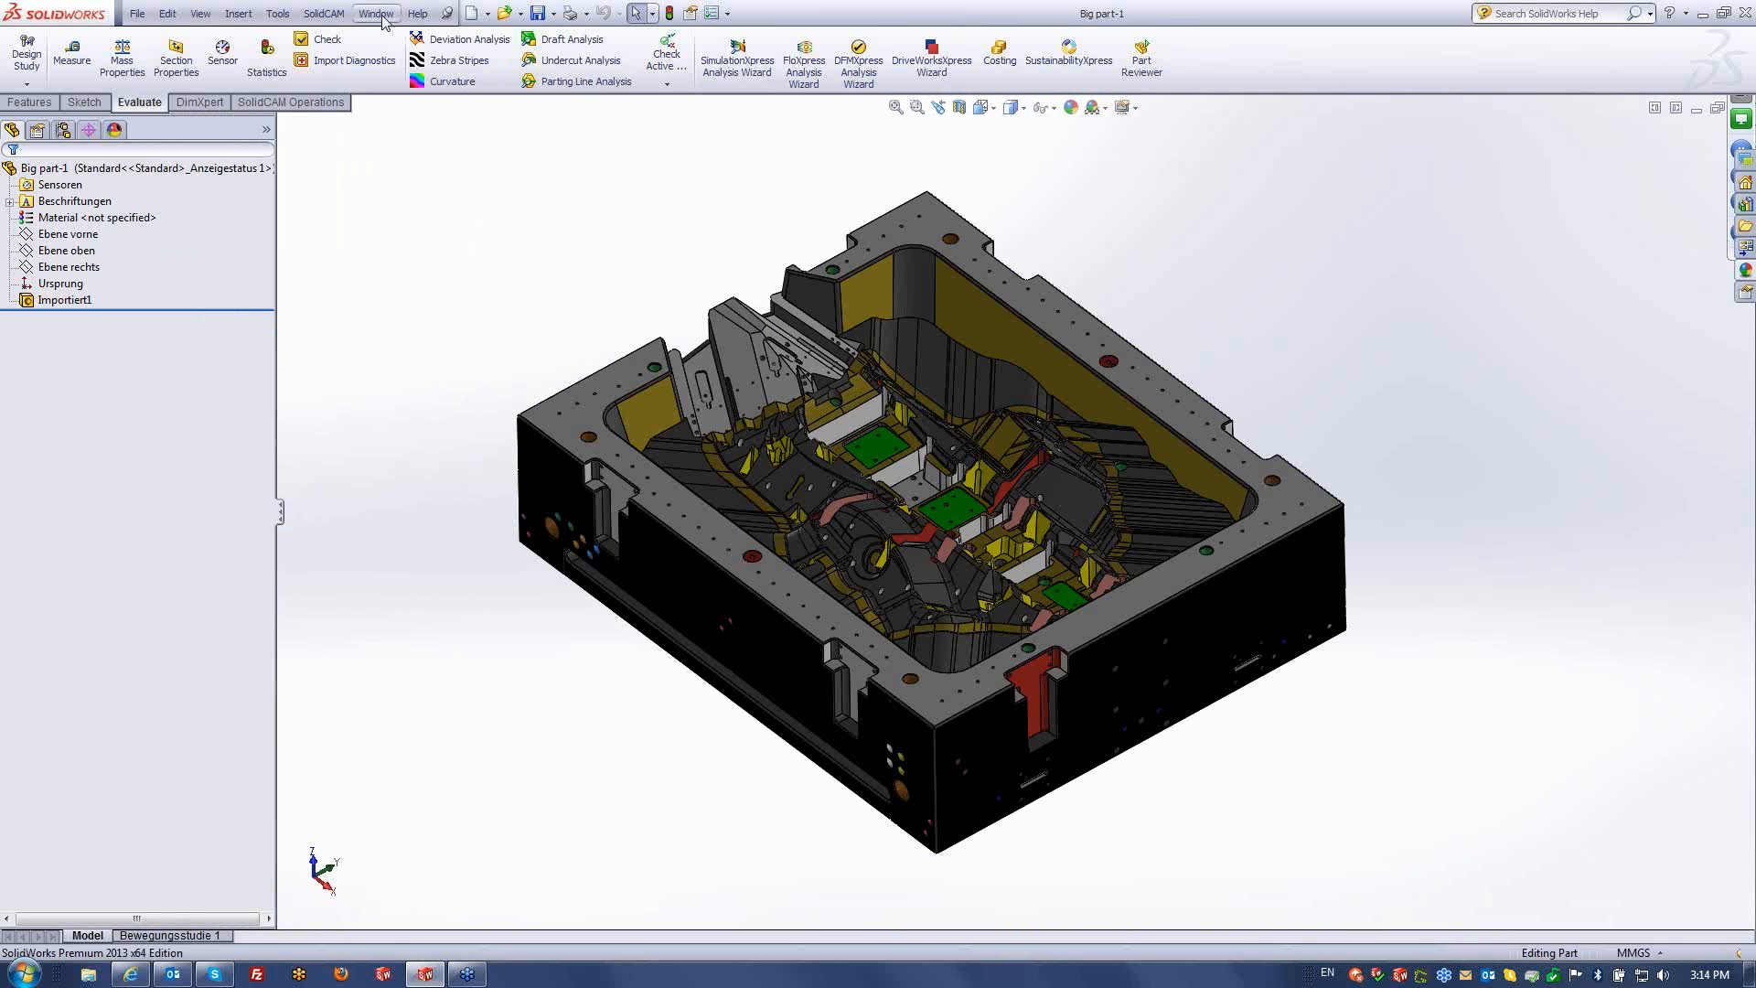
- Create a new SolidCAM Milling part and pick the model's top face for its coordinate system
{"action": "left_click", "coordinate": [324, 13]}
{"action": "mouse_move", "coordinate": [411, 38]}
{"action": "left_click", "coordinate": [545, 42]}
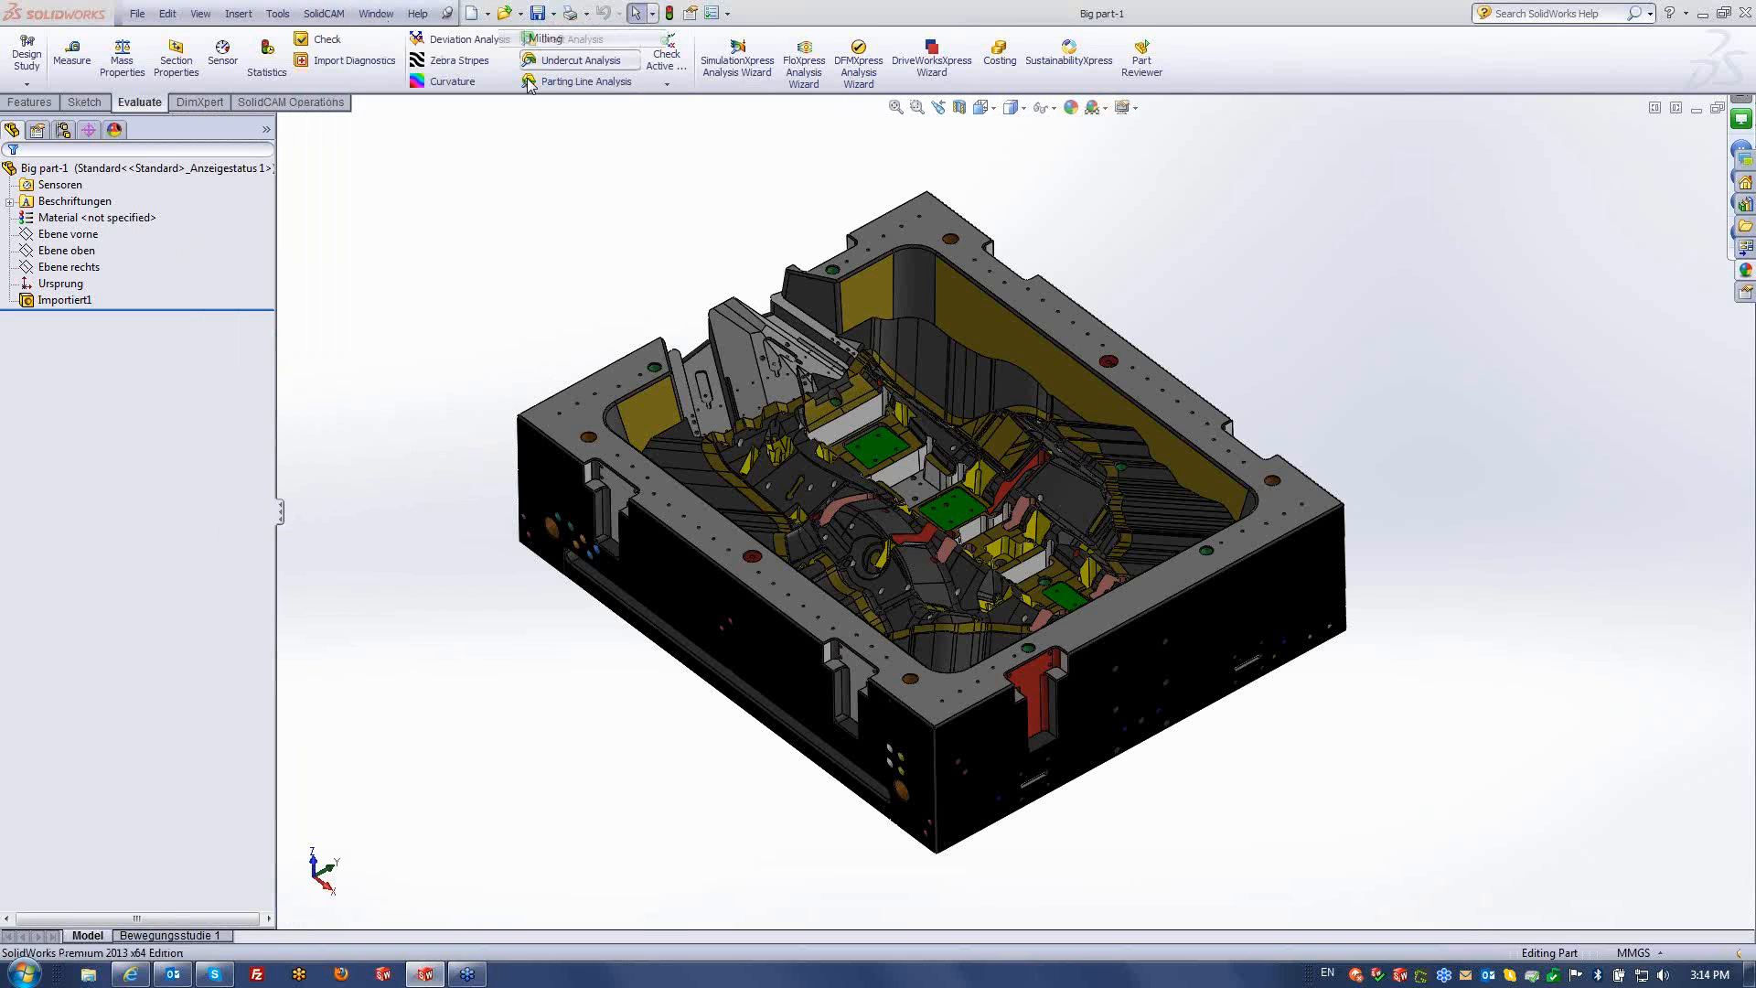
{"action": "left_click", "coordinate": [644, 682]}
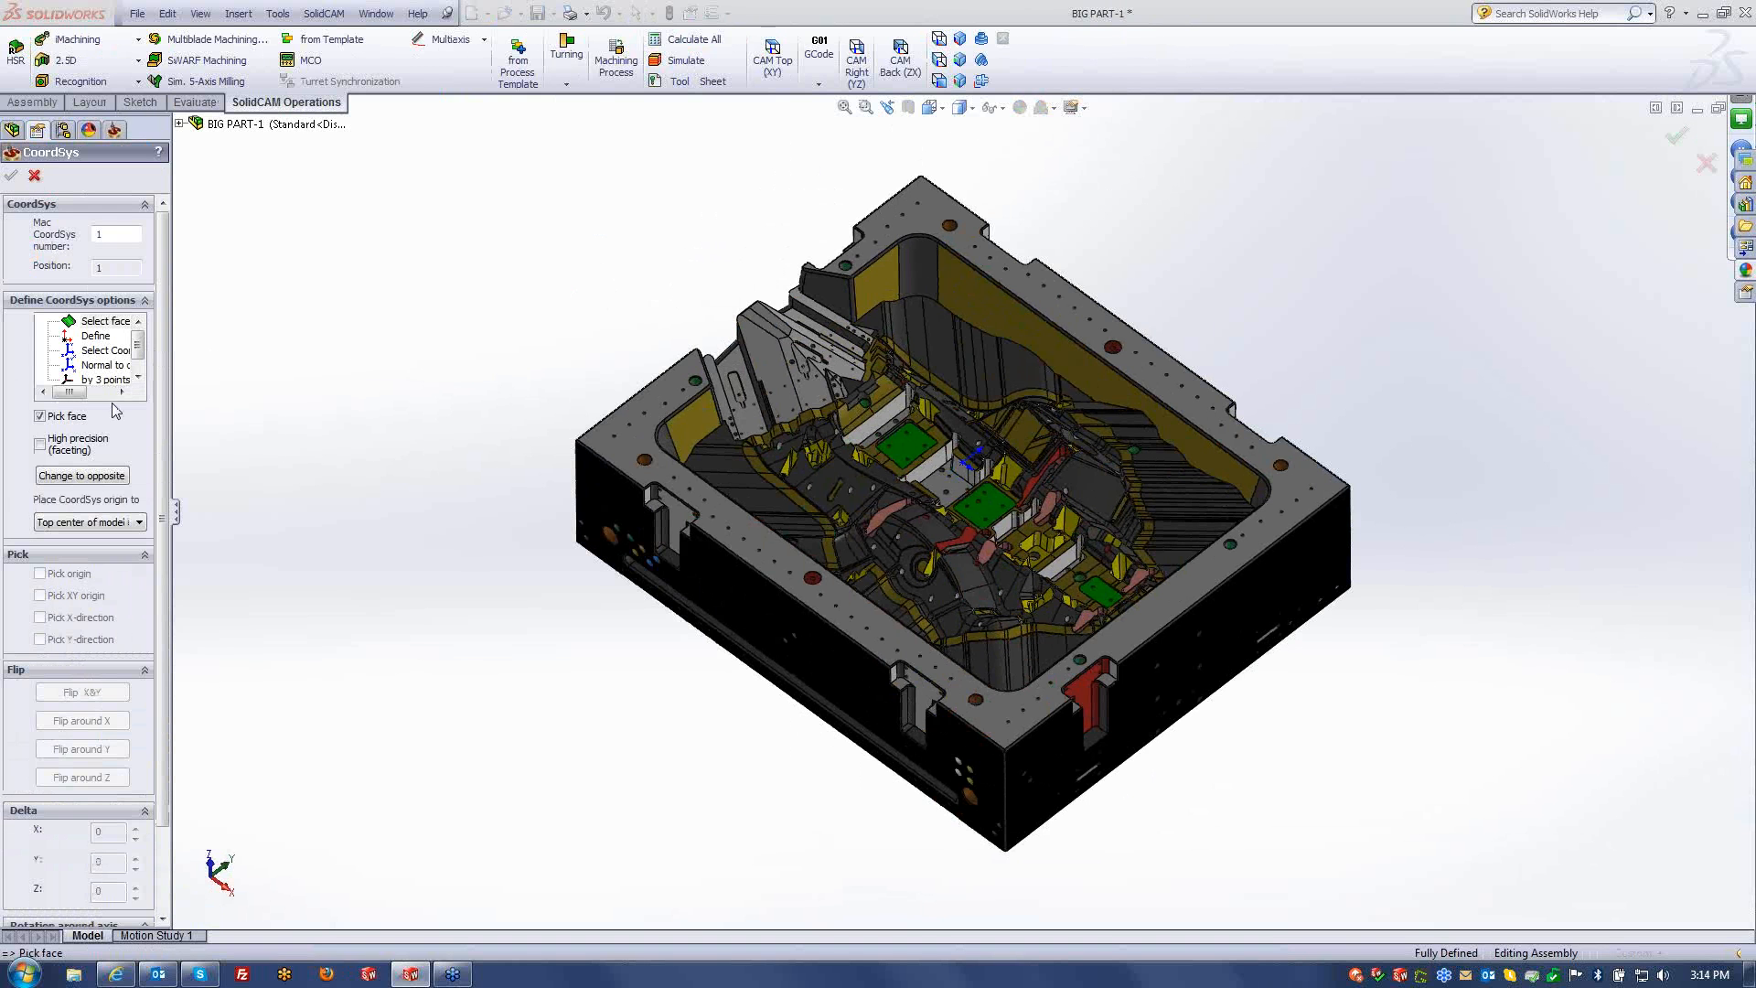
{"action": "left_click", "coordinate": [645, 457]}
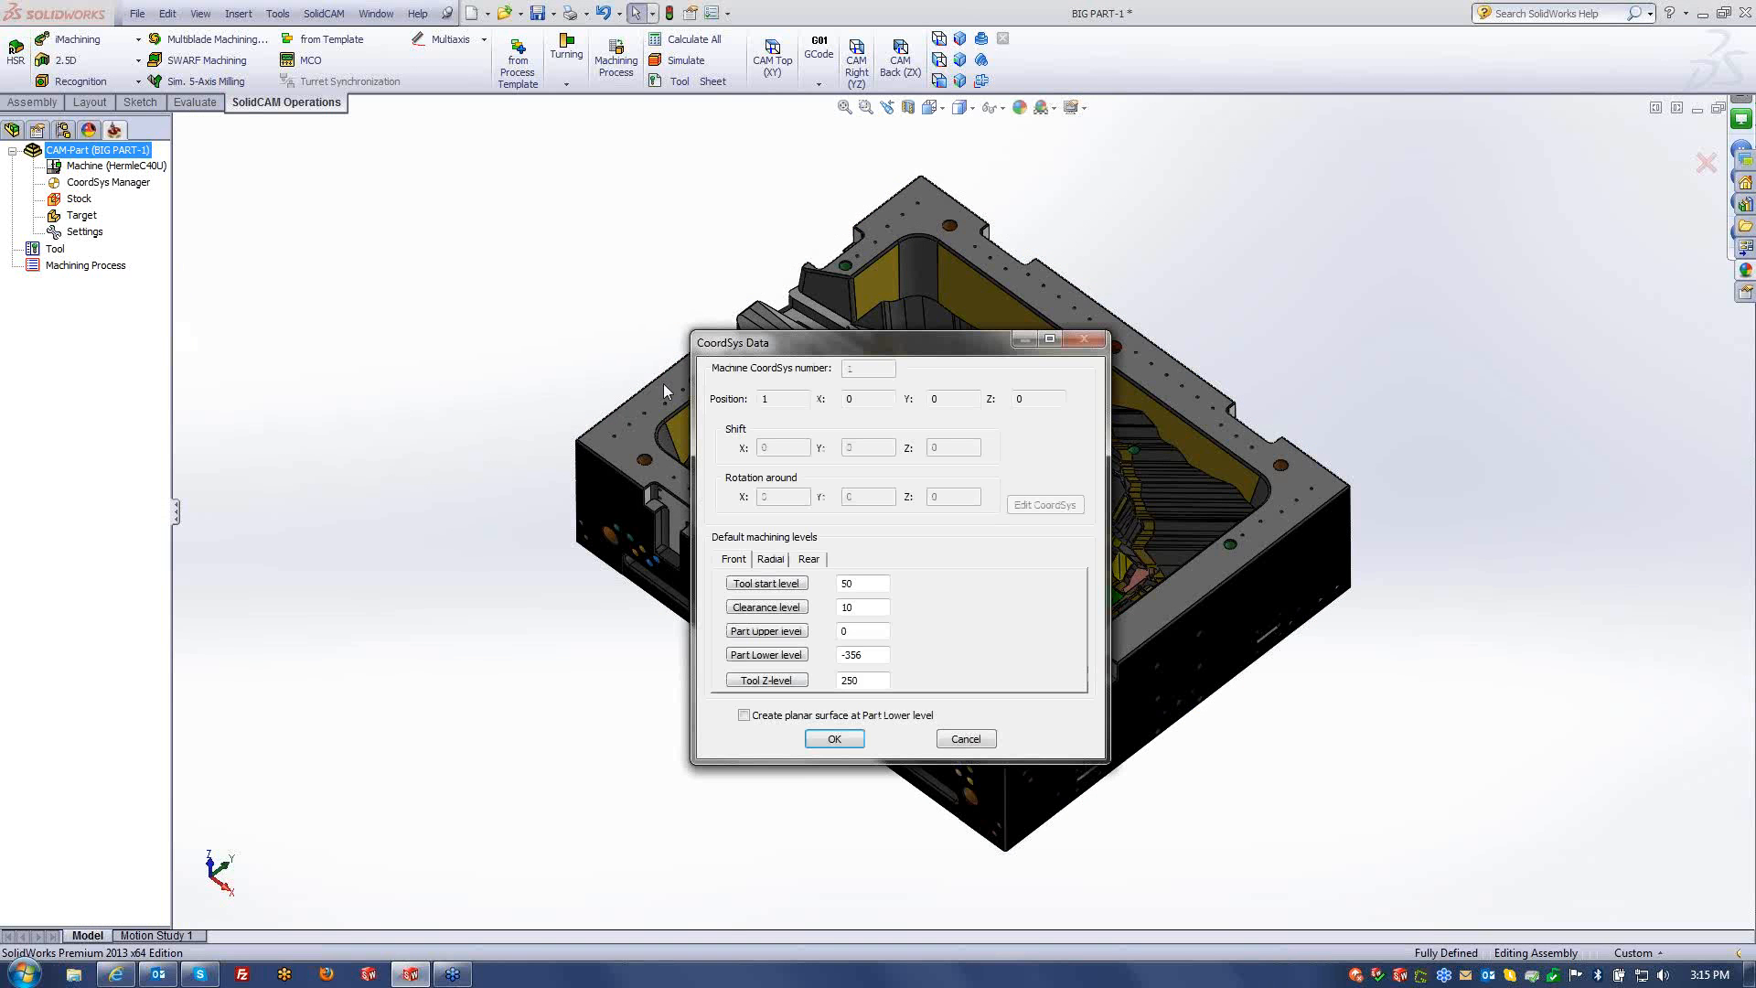
- Accept the CoordSys data and define the stock as a box around Solid 1
{"action": "left_click", "coordinate": [834, 738]}
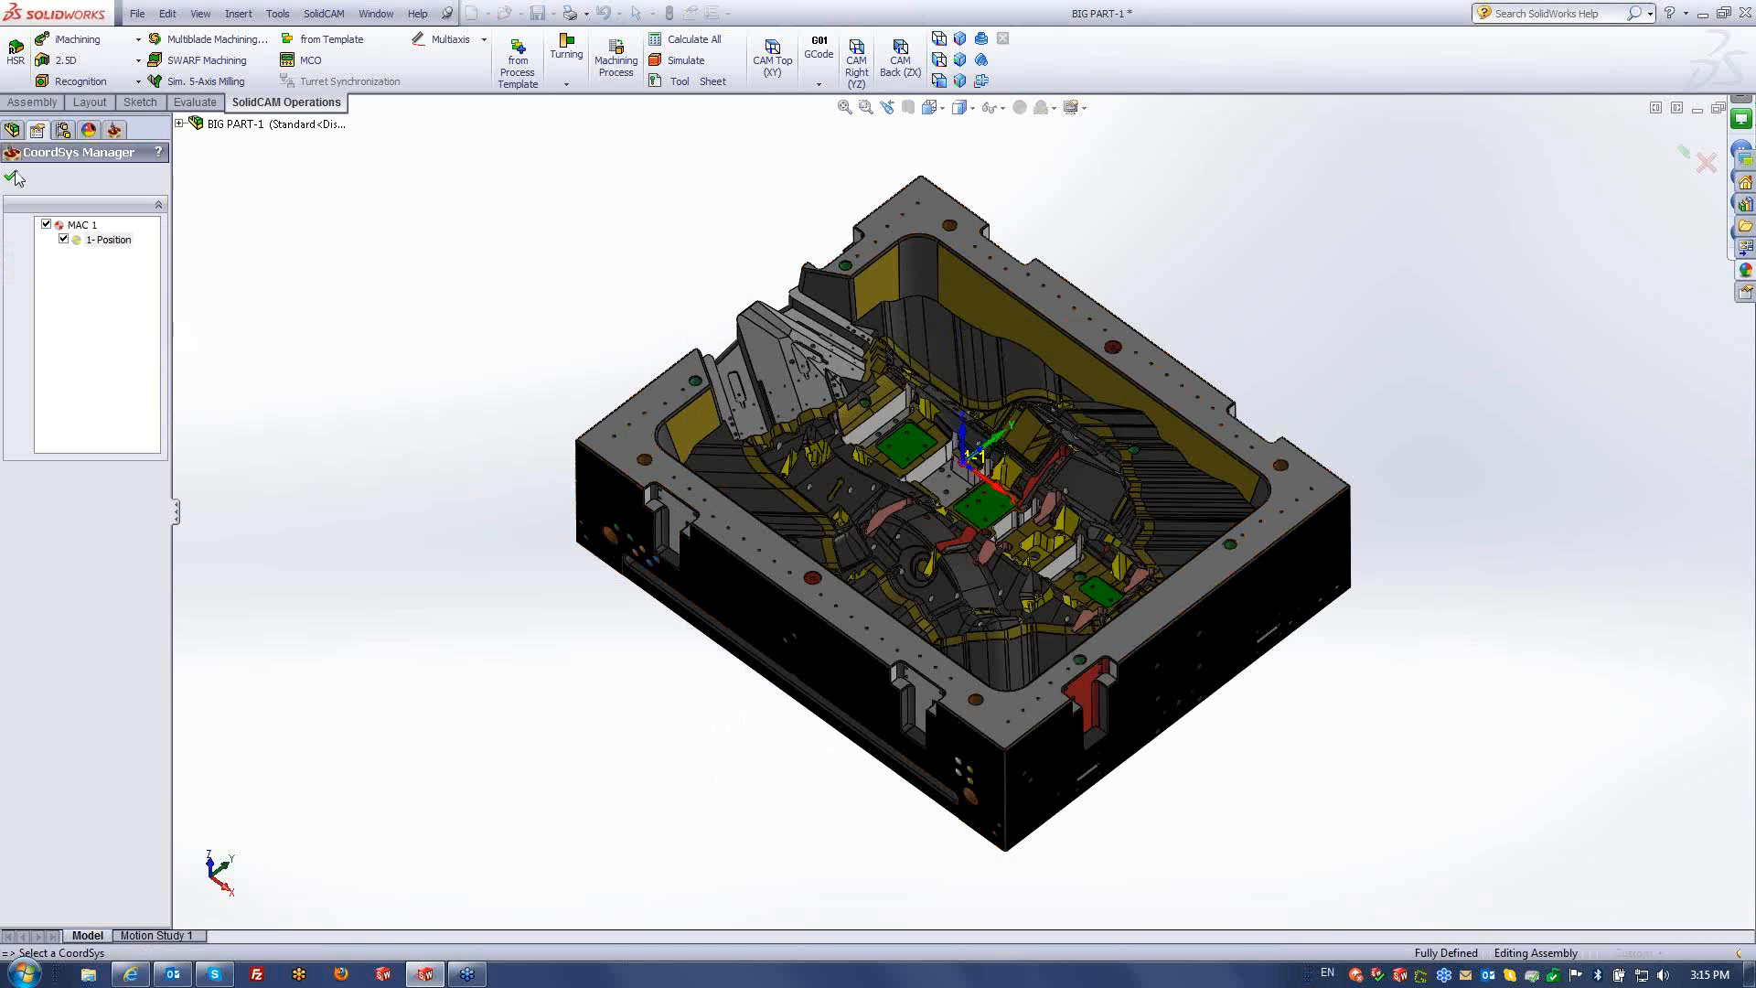
{"action": "left_click", "coordinate": [14, 178]}
{"action": "left_click", "coordinate": [91, 420]}
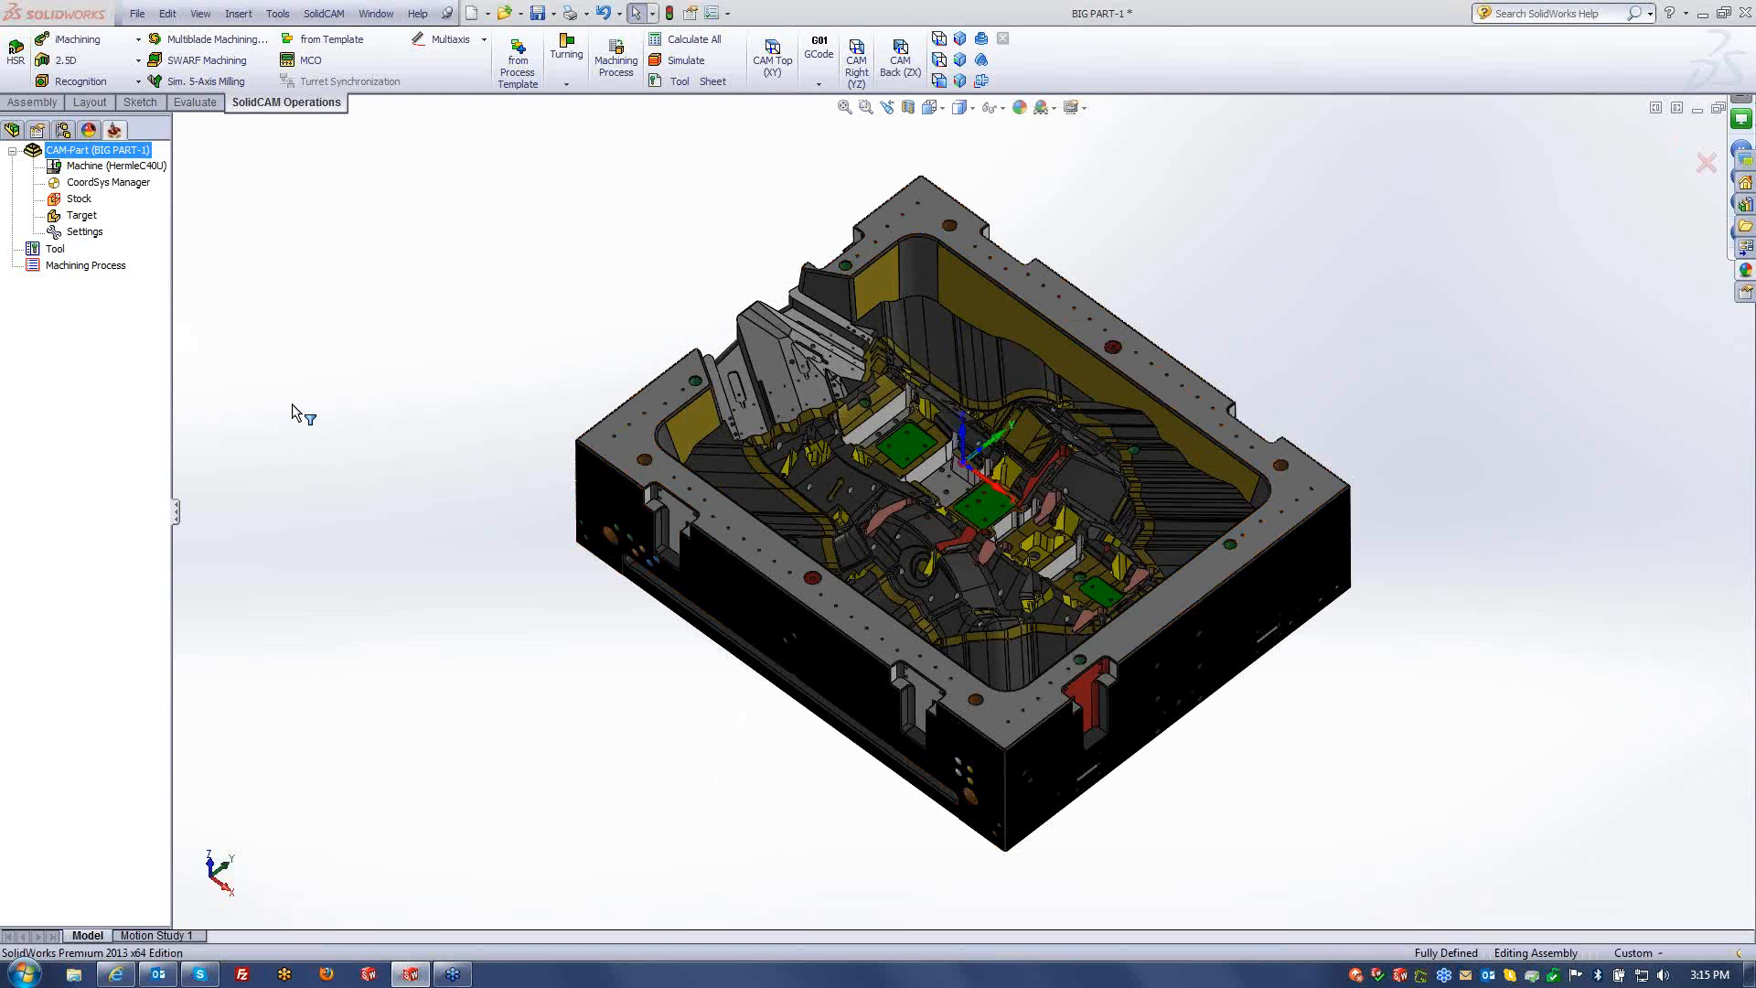
{"action": "left_click", "coordinate": [601, 448]}
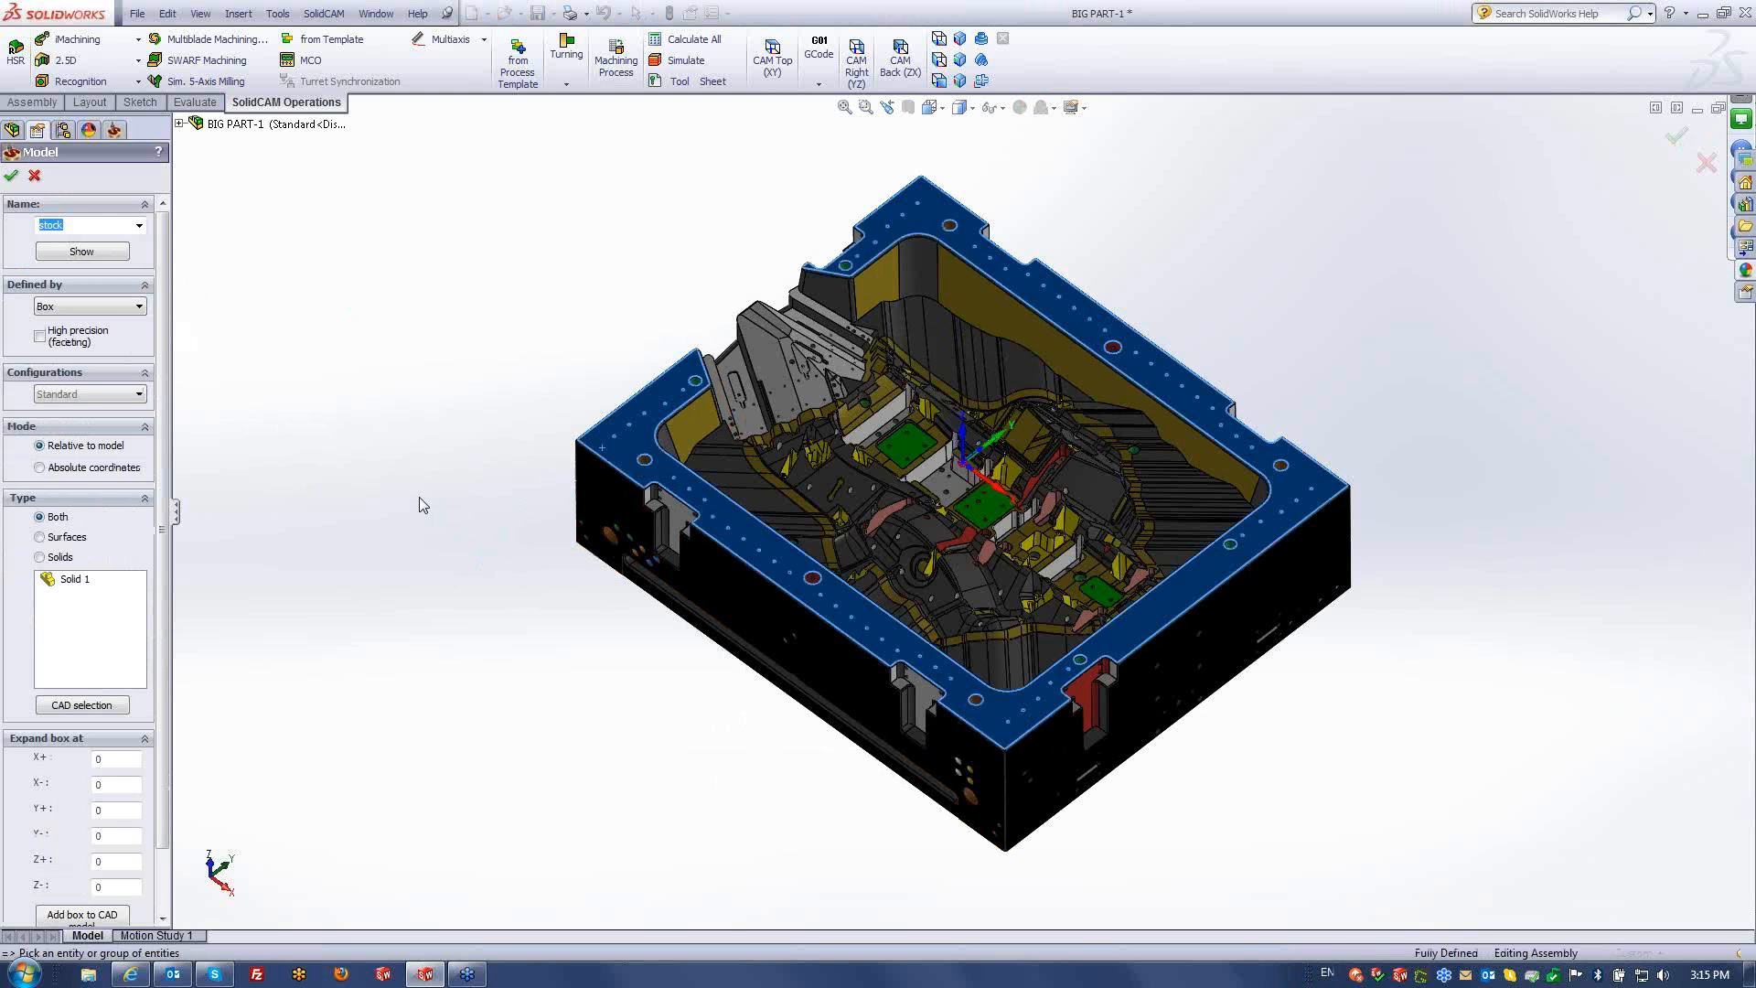
{"action": "left_click", "coordinate": [1059, 356]}
{"action": "left_click", "coordinate": [12, 176]}
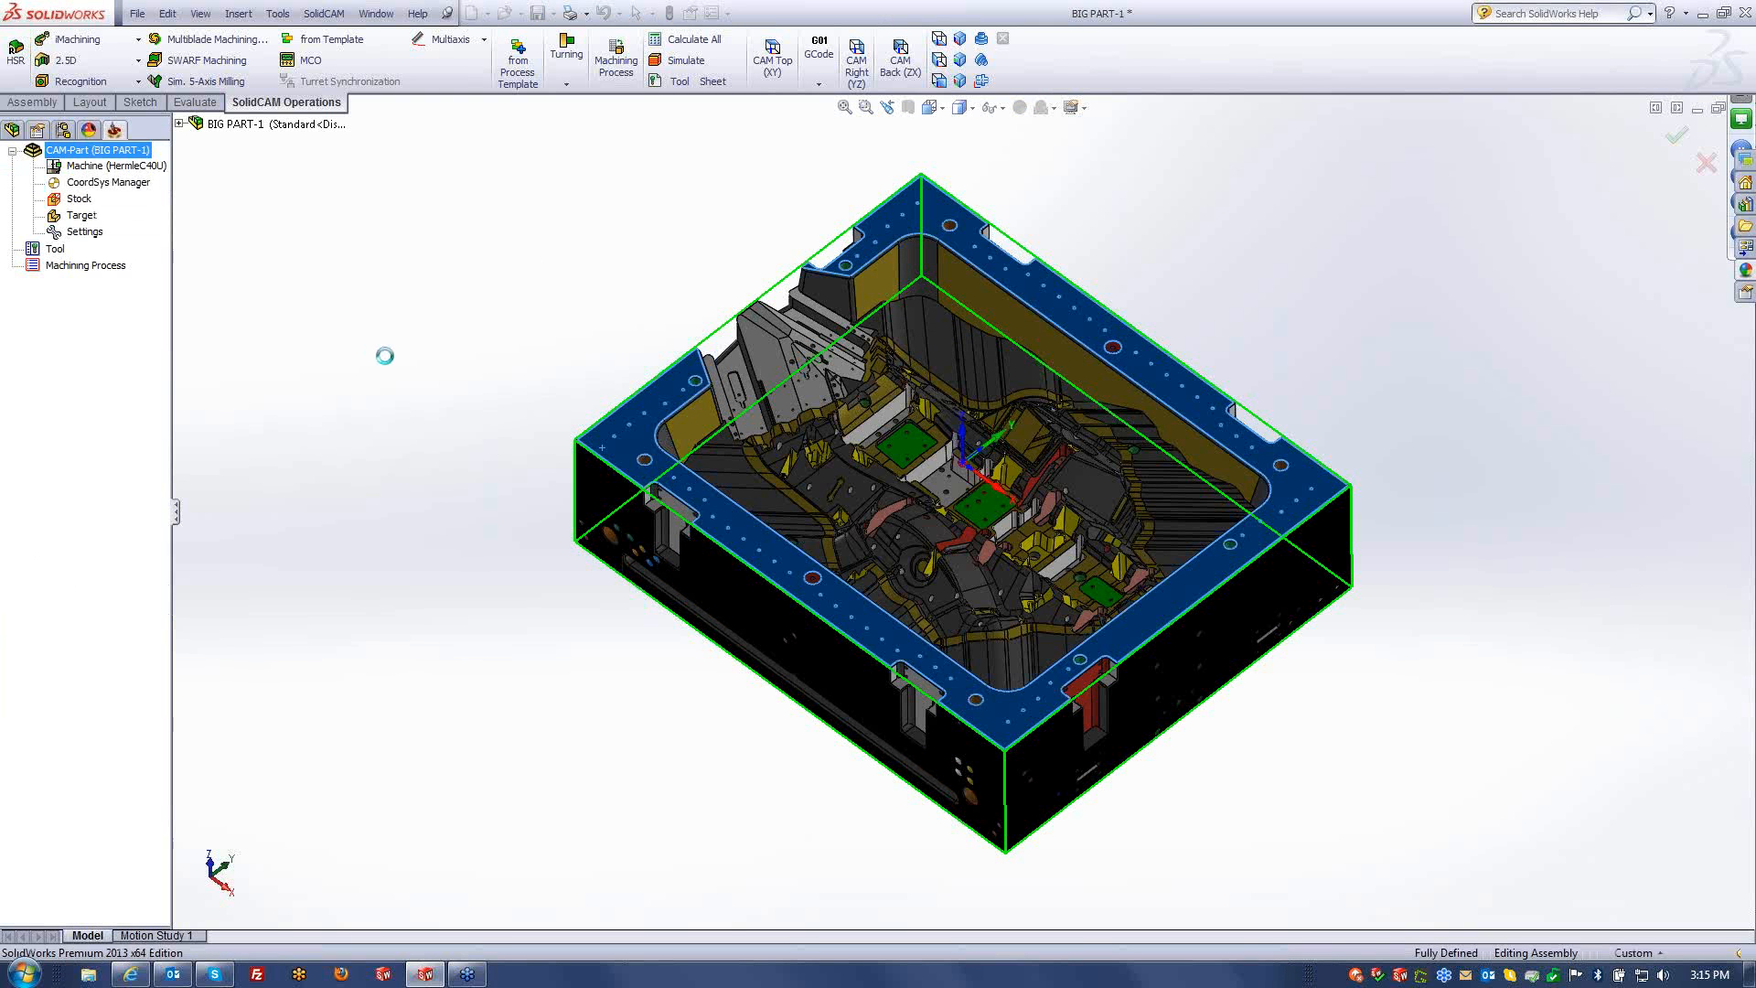
- Set Solid 1 as the target model and confirm the Milling Part Data
{"action": "left_click", "coordinate": [89, 441]}
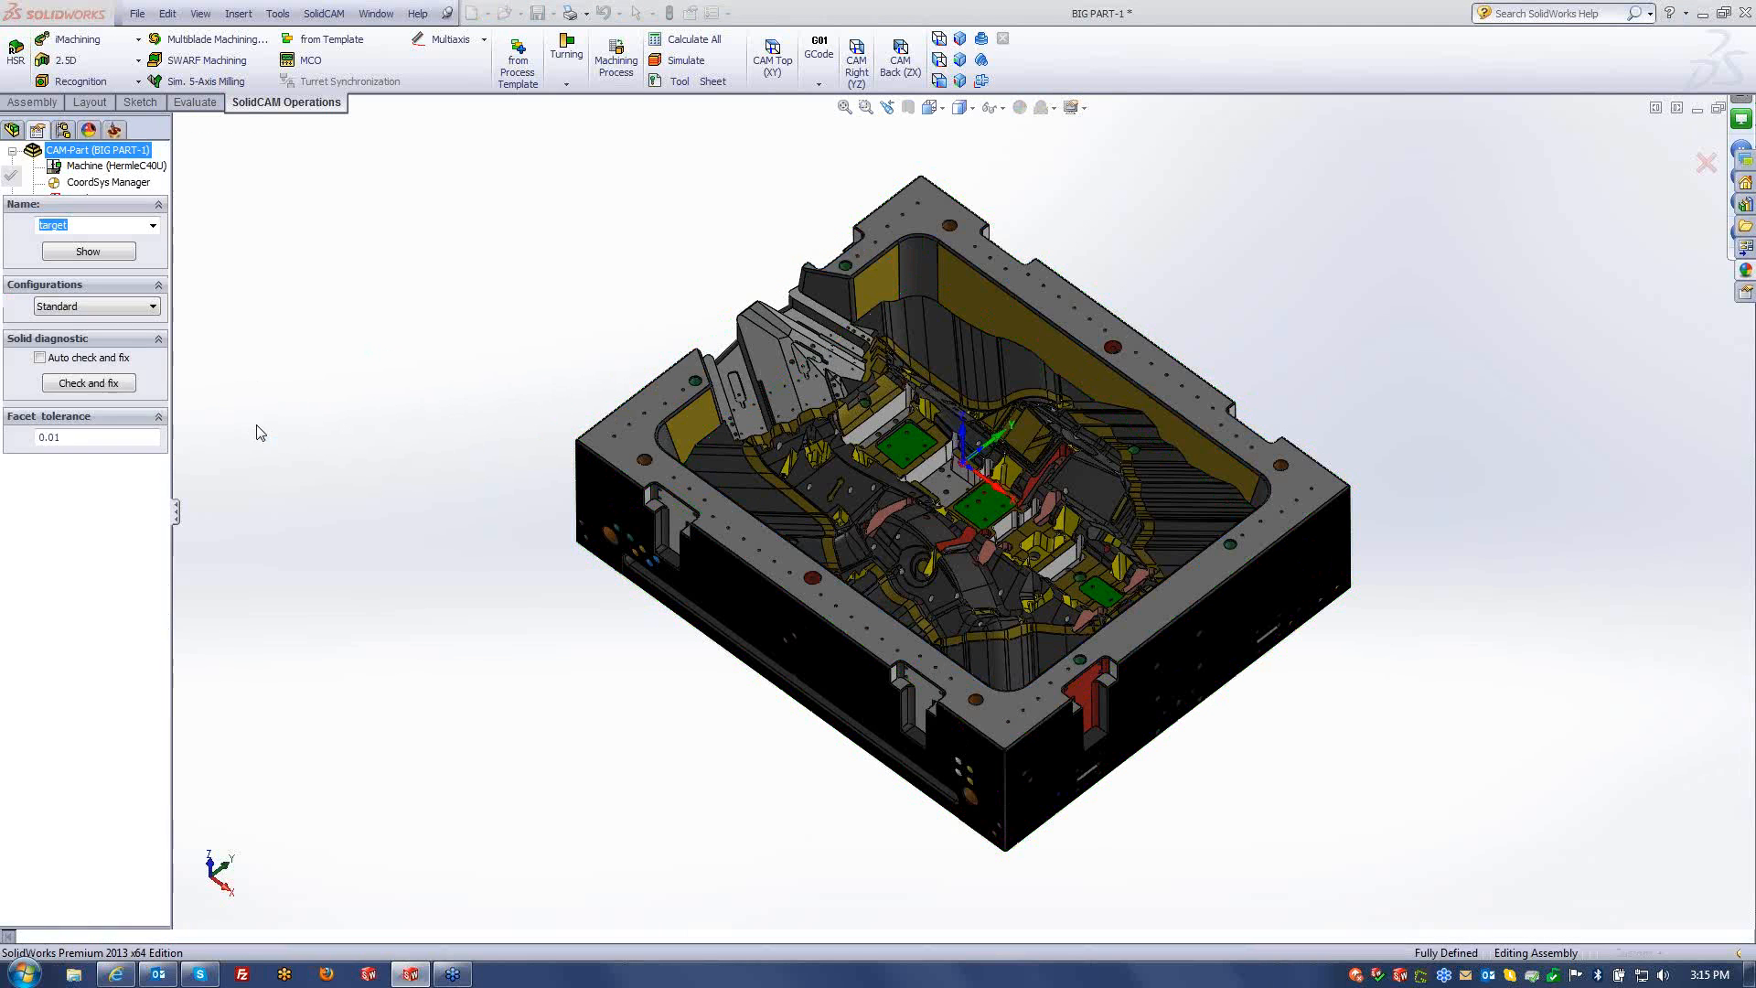
{"action": "left_click", "coordinate": [615, 437]}
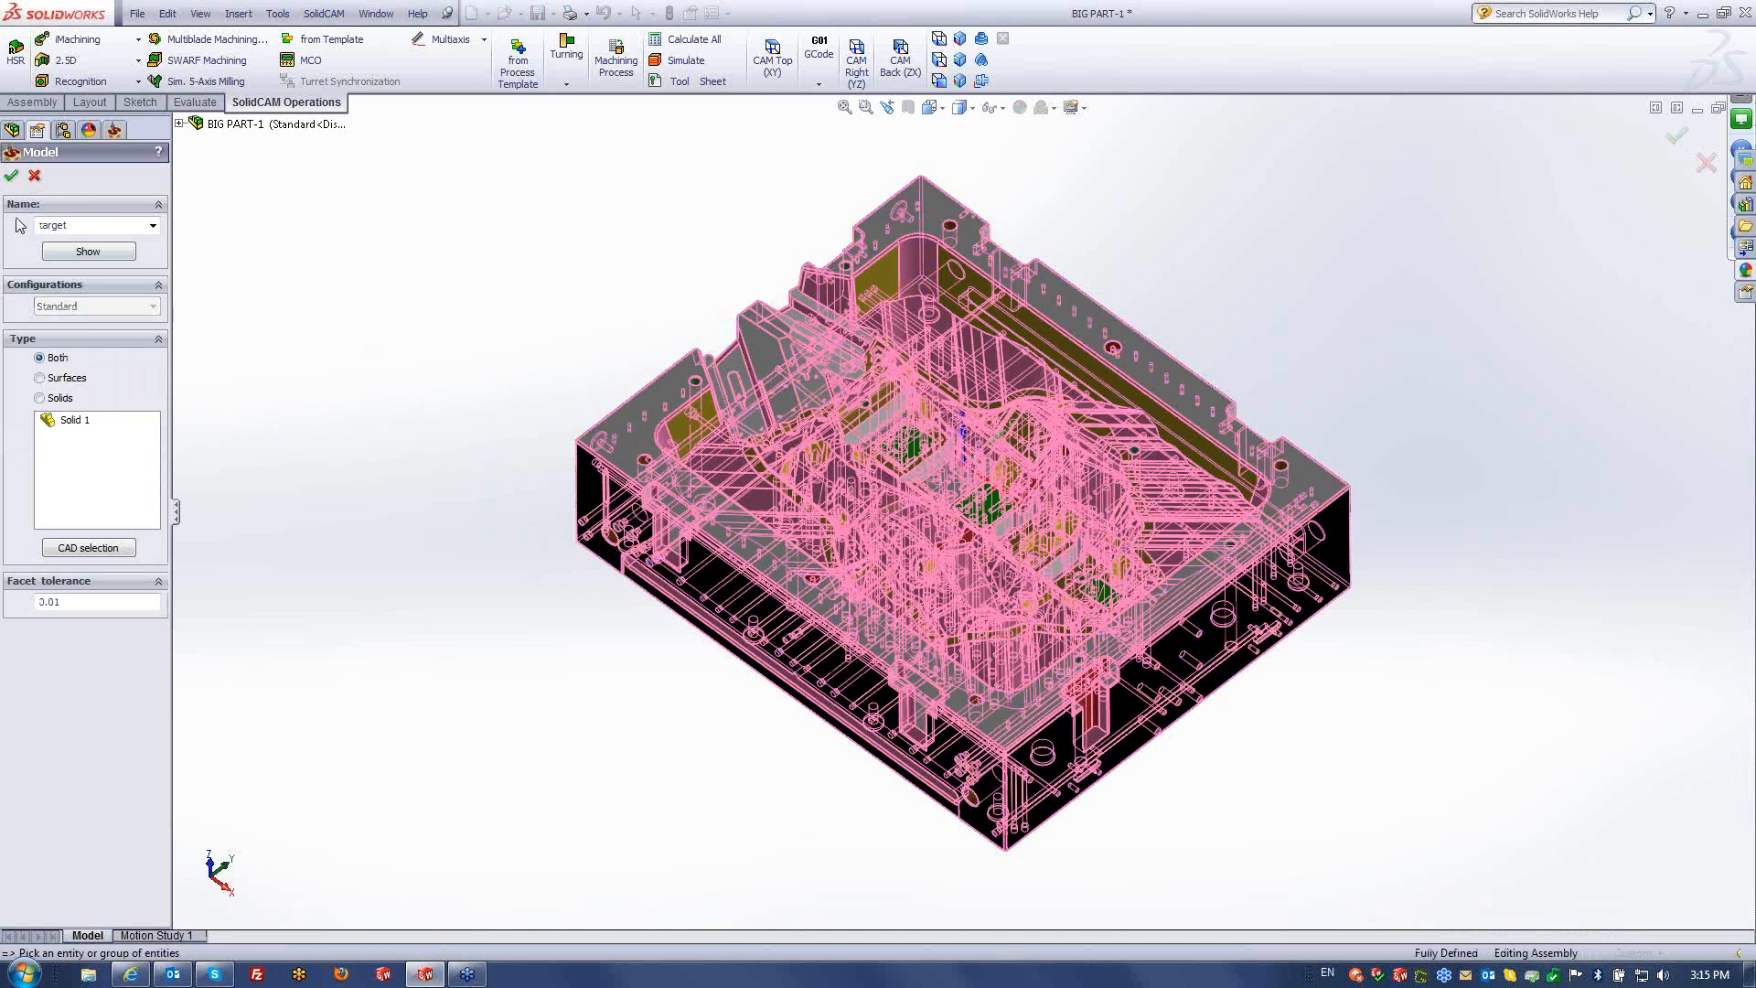
{"action": "left_click", "coordinate": [11, 175]}
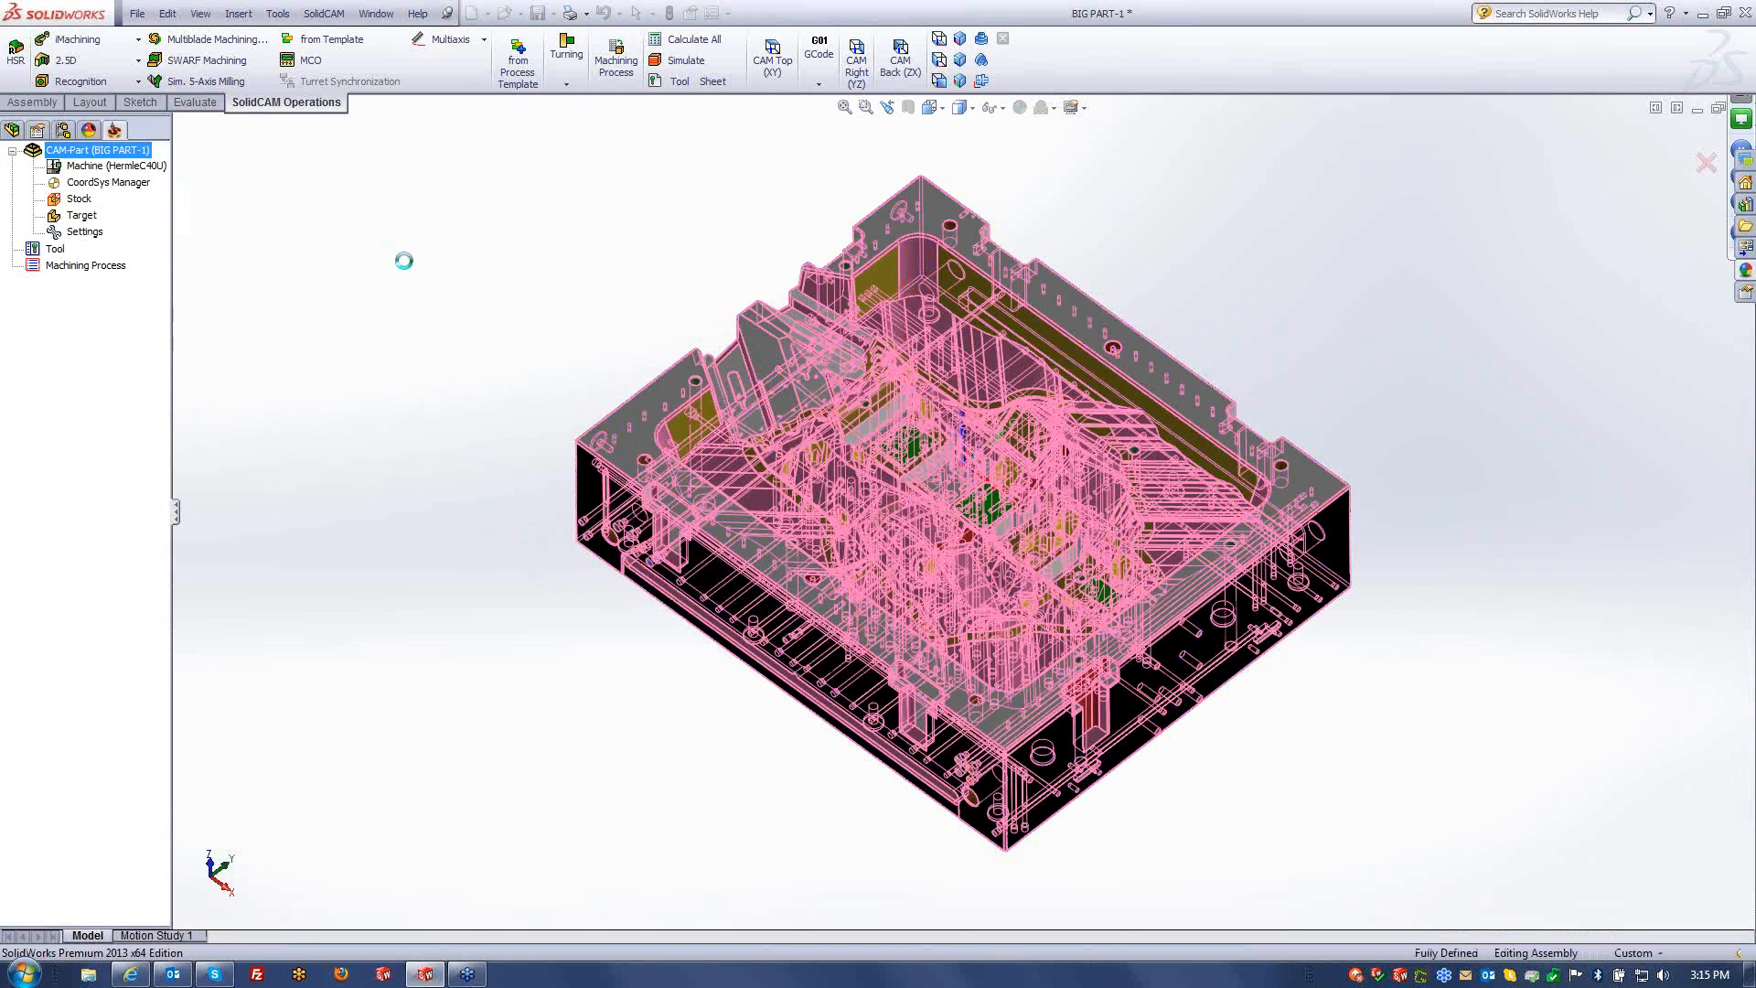
{"action": "left_click", "coordinate": [12, 175]}
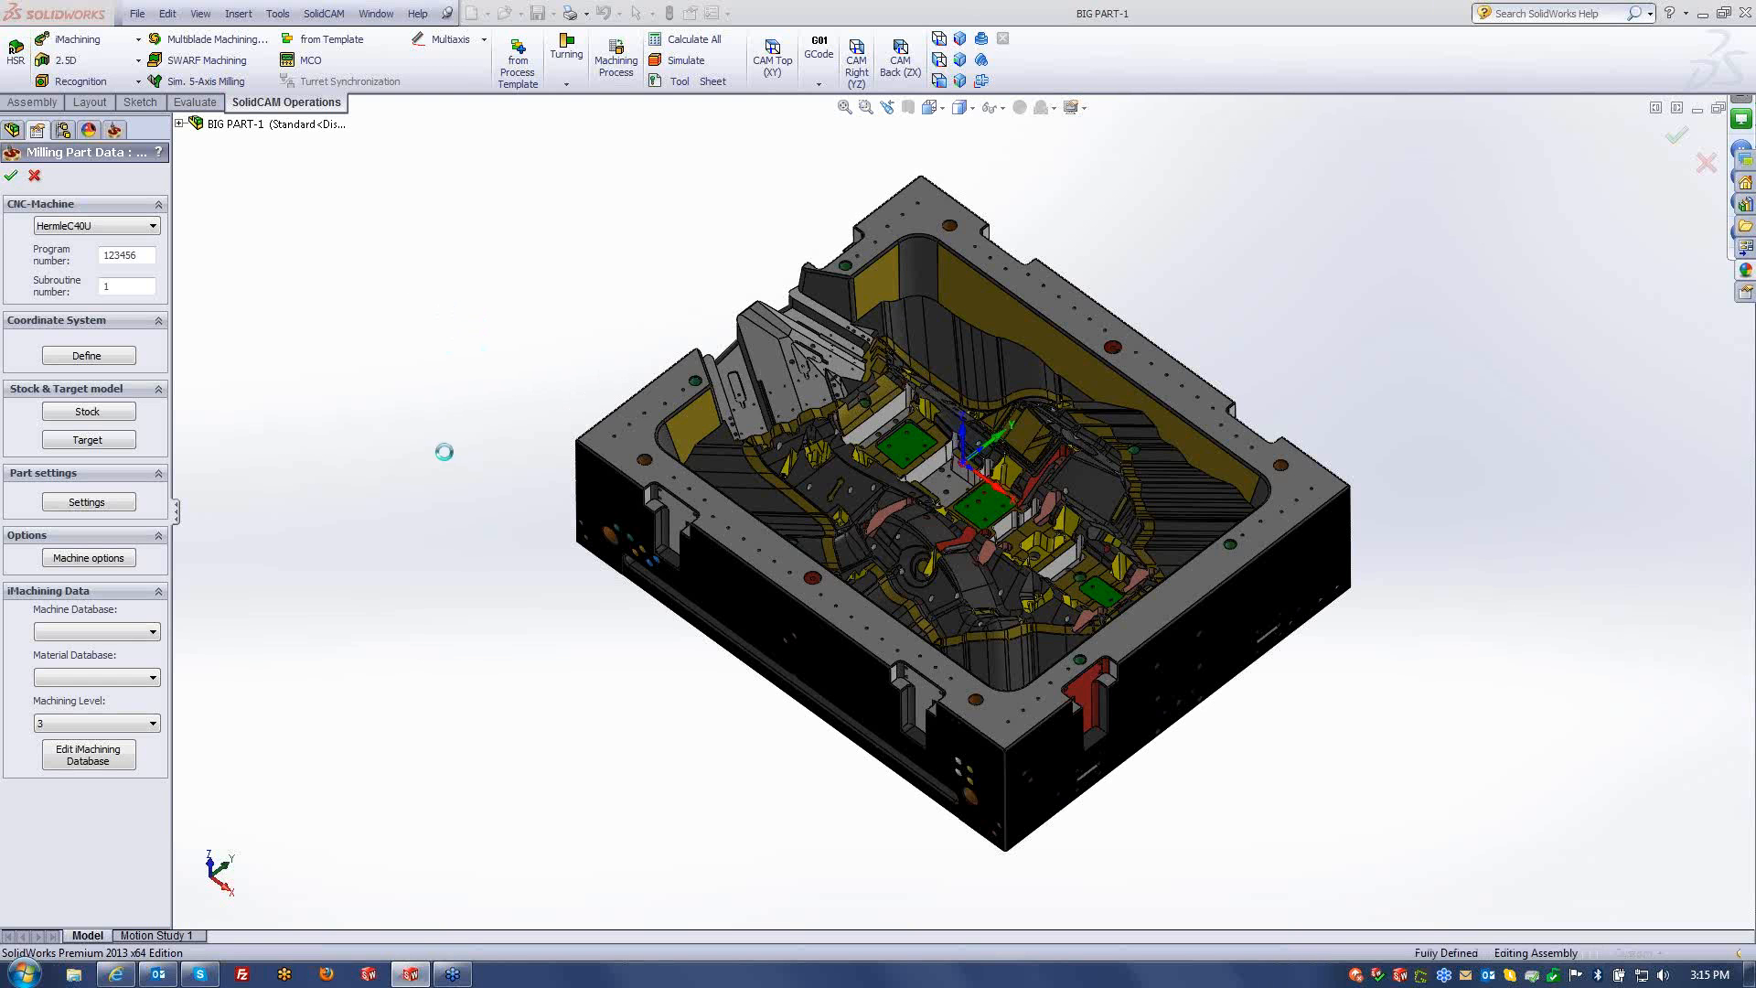
- Add a new HSM operation under Operations and switch its technology to Linear
{"action": "left_click", "coordinate": [75, 317]}
{"action": "right_click", "coordinate": [75, 317]}
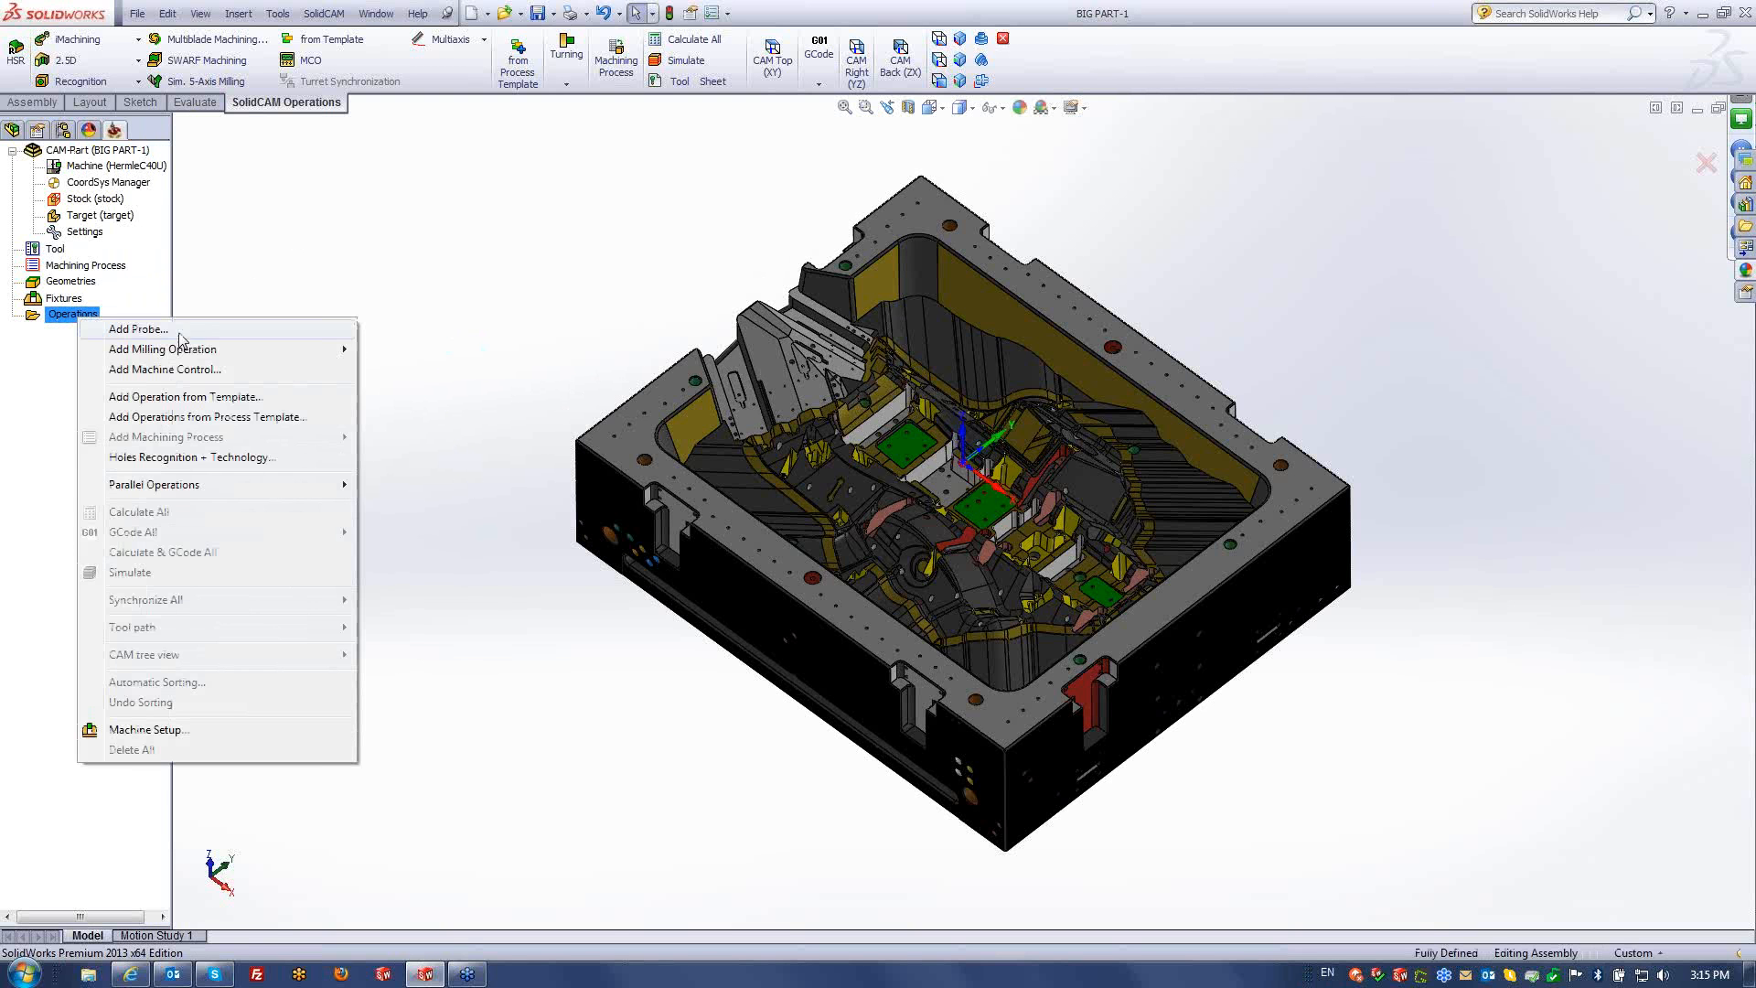
{"action": "mouse_move", "coordinate": [220, 349]}
{"action": "left_click", "coordinate": [400, 740]}
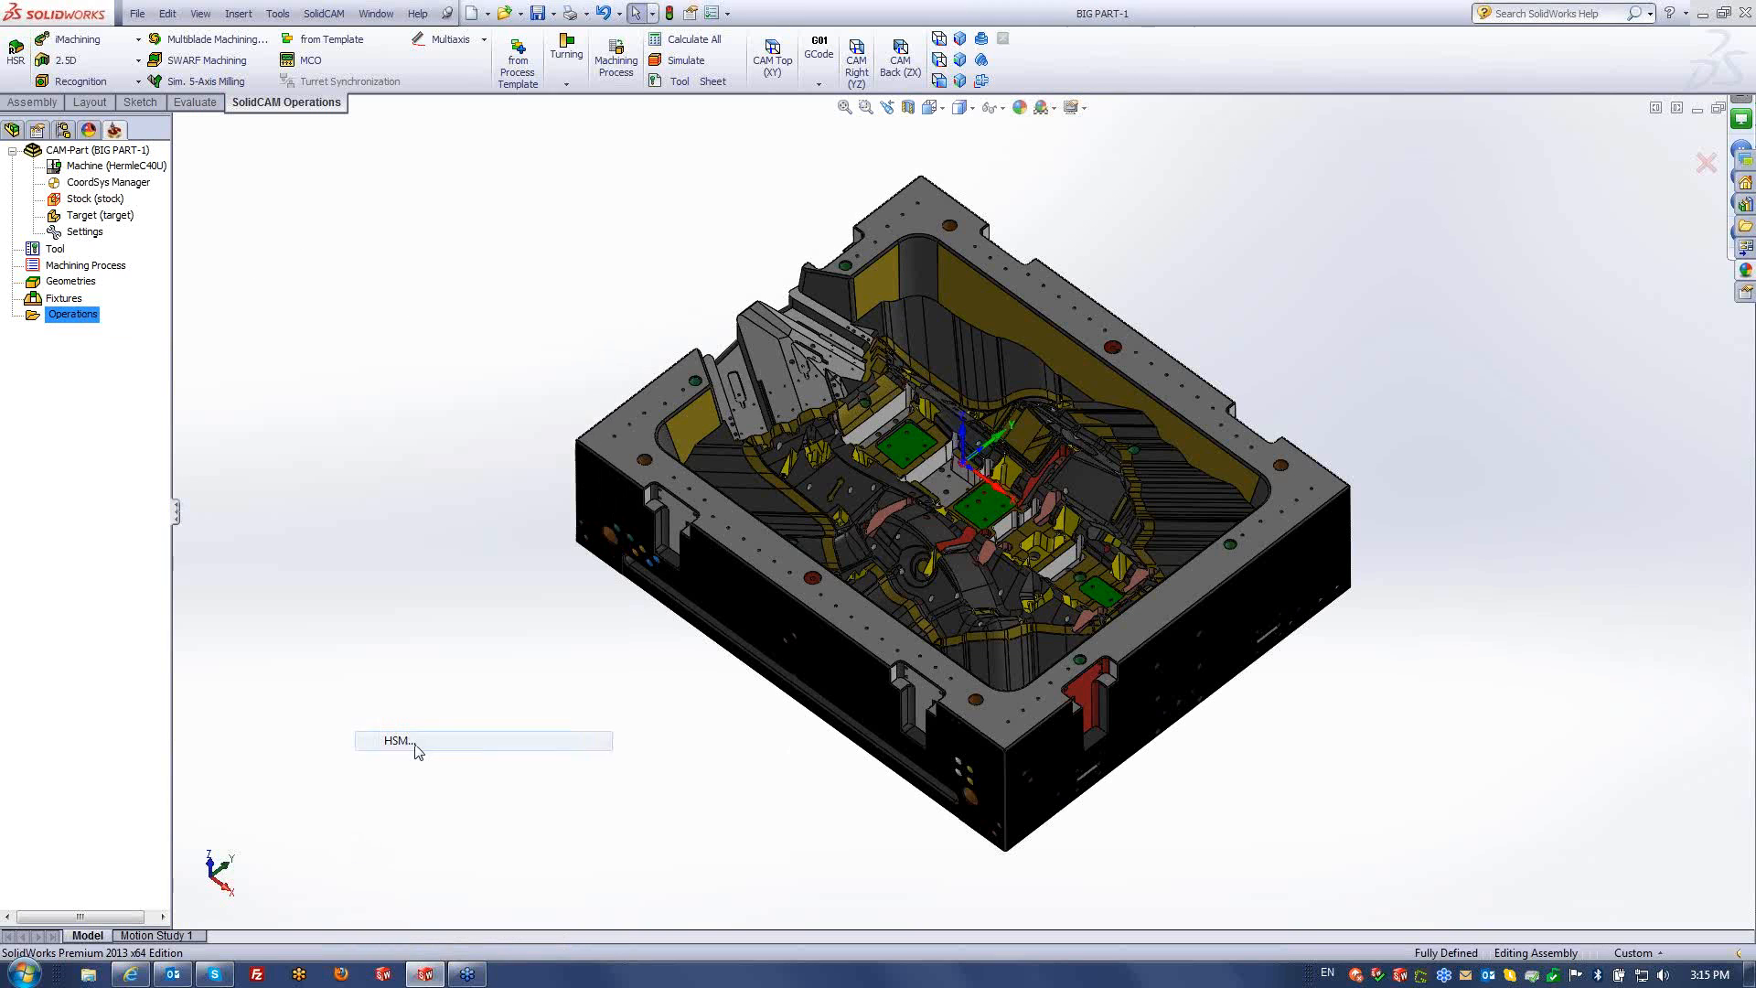
{"action": "left_click", "coordinate": [575, 209]}
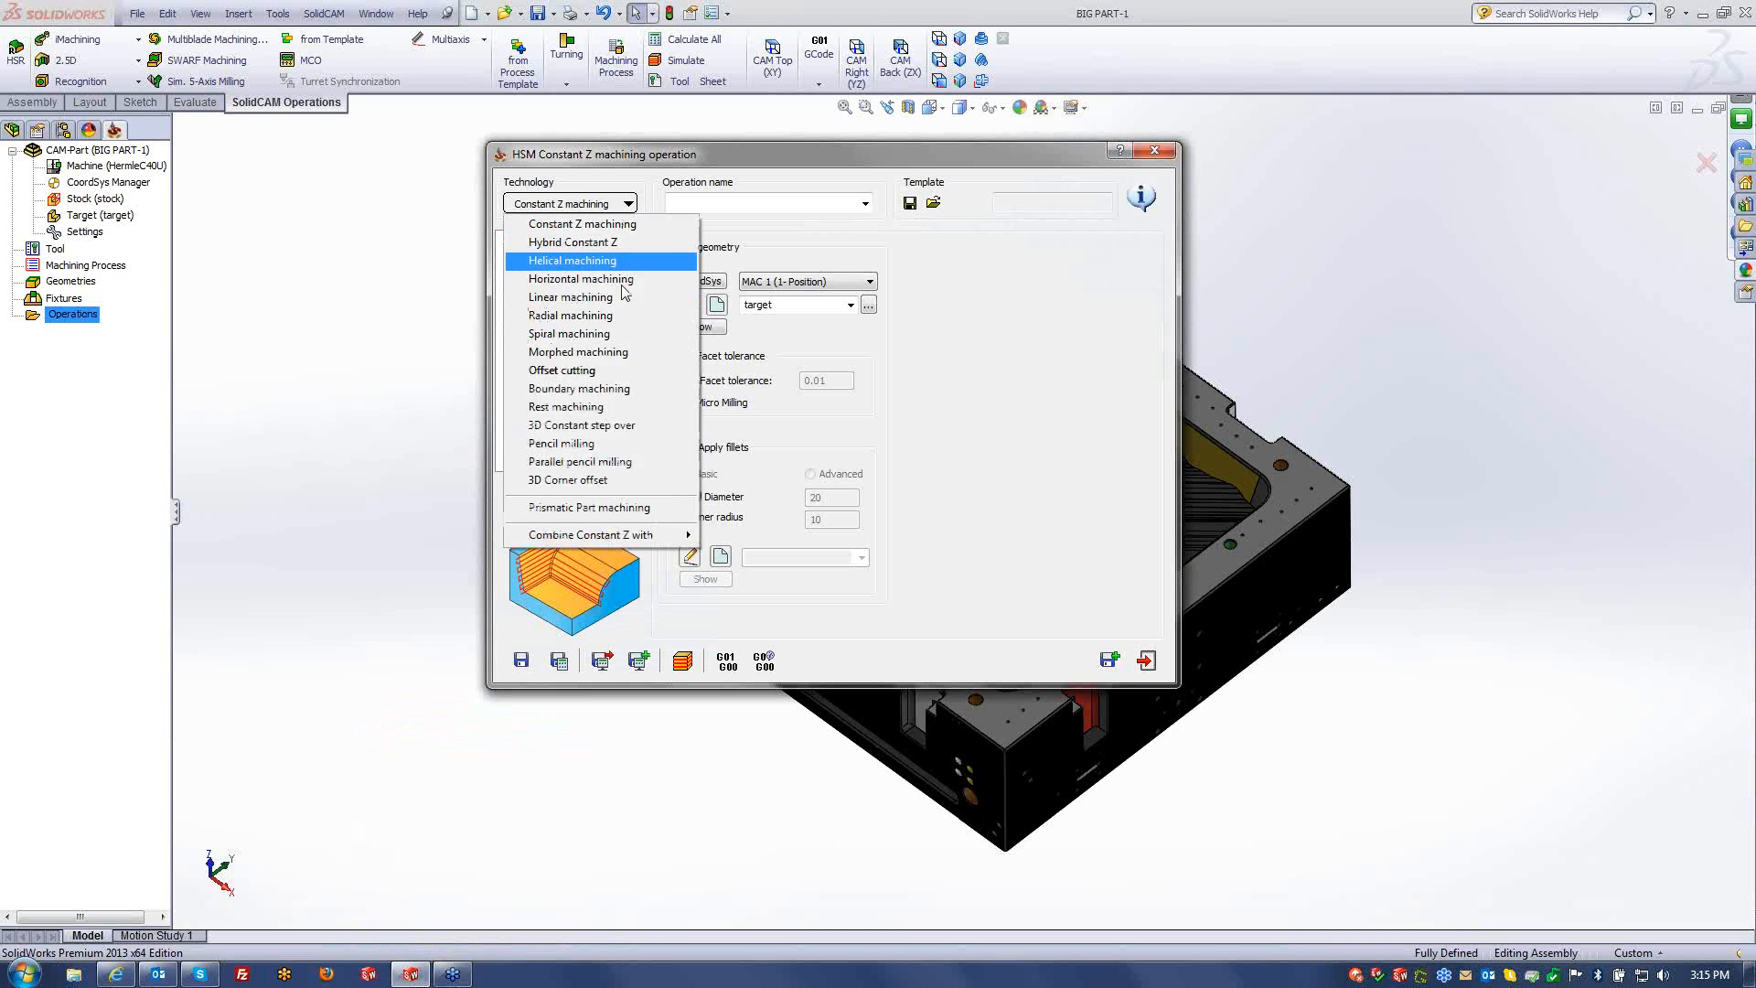
{"action": "left_click", "coordinate": [572, 302]}
{"action": "left_click", "coordinate": [548, 258]}
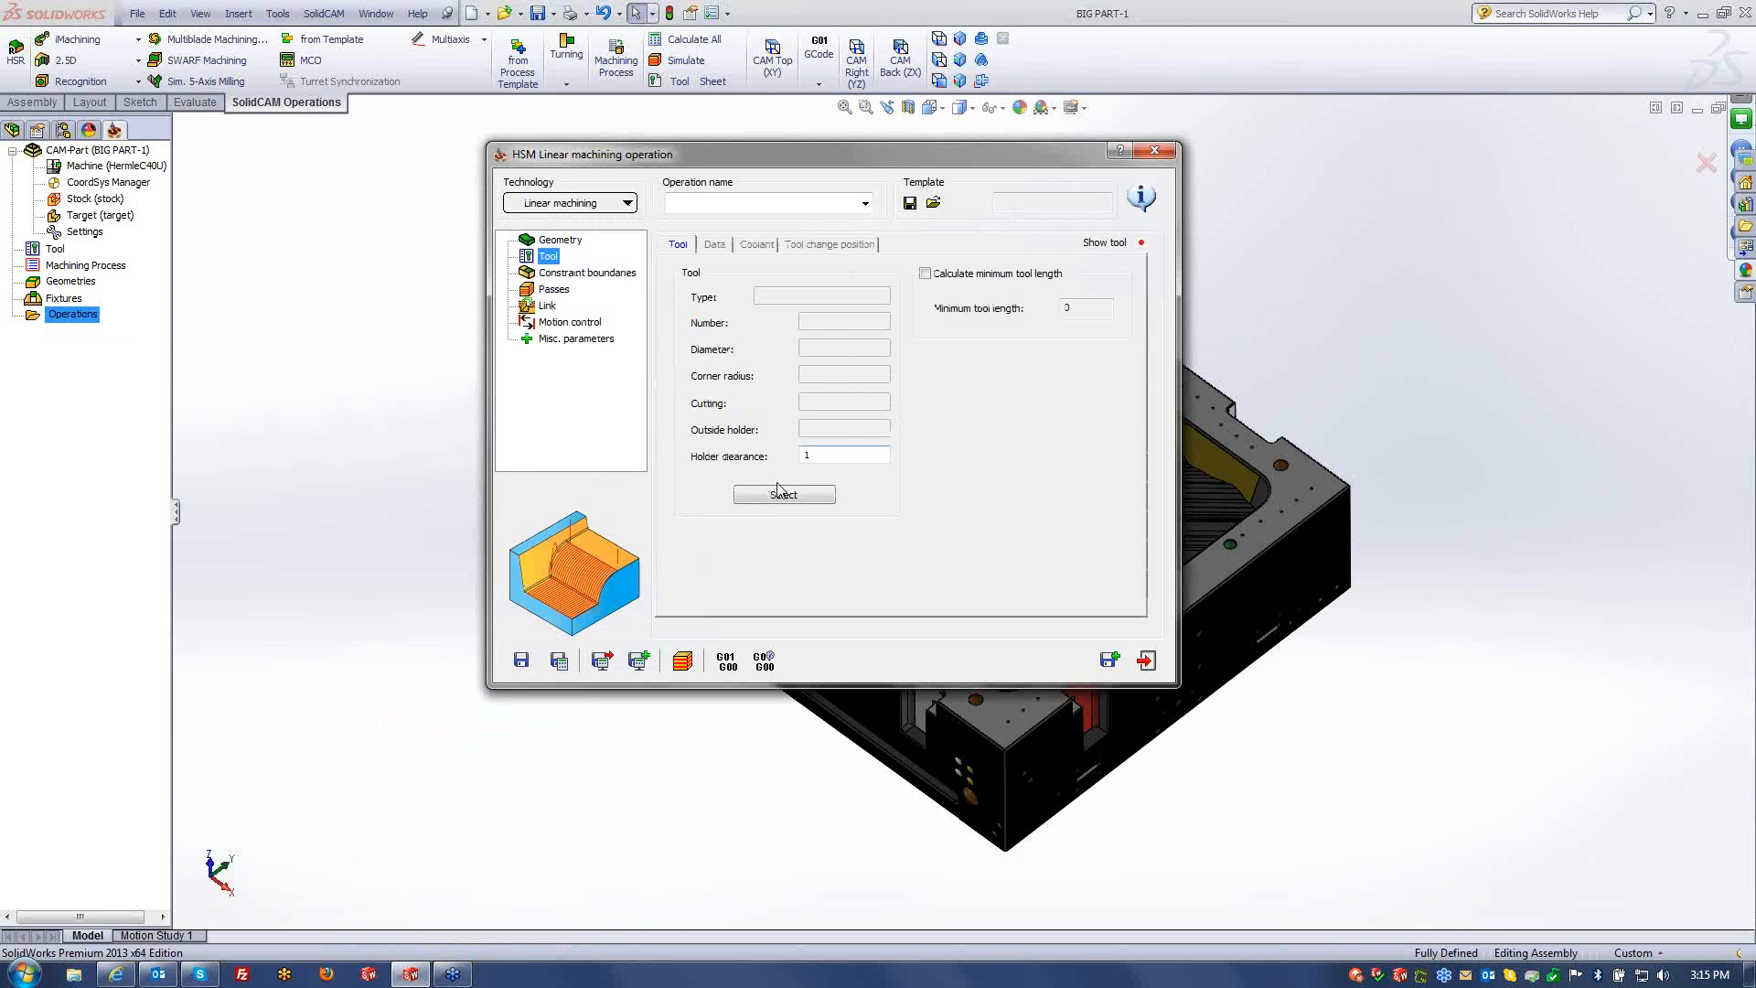
- Select a 20 mm ball nose mill (total 200, shoulder 80, cutting 40), then choose manually created boundaries
{"action": "left_click", "coordinate": [776, 498]}
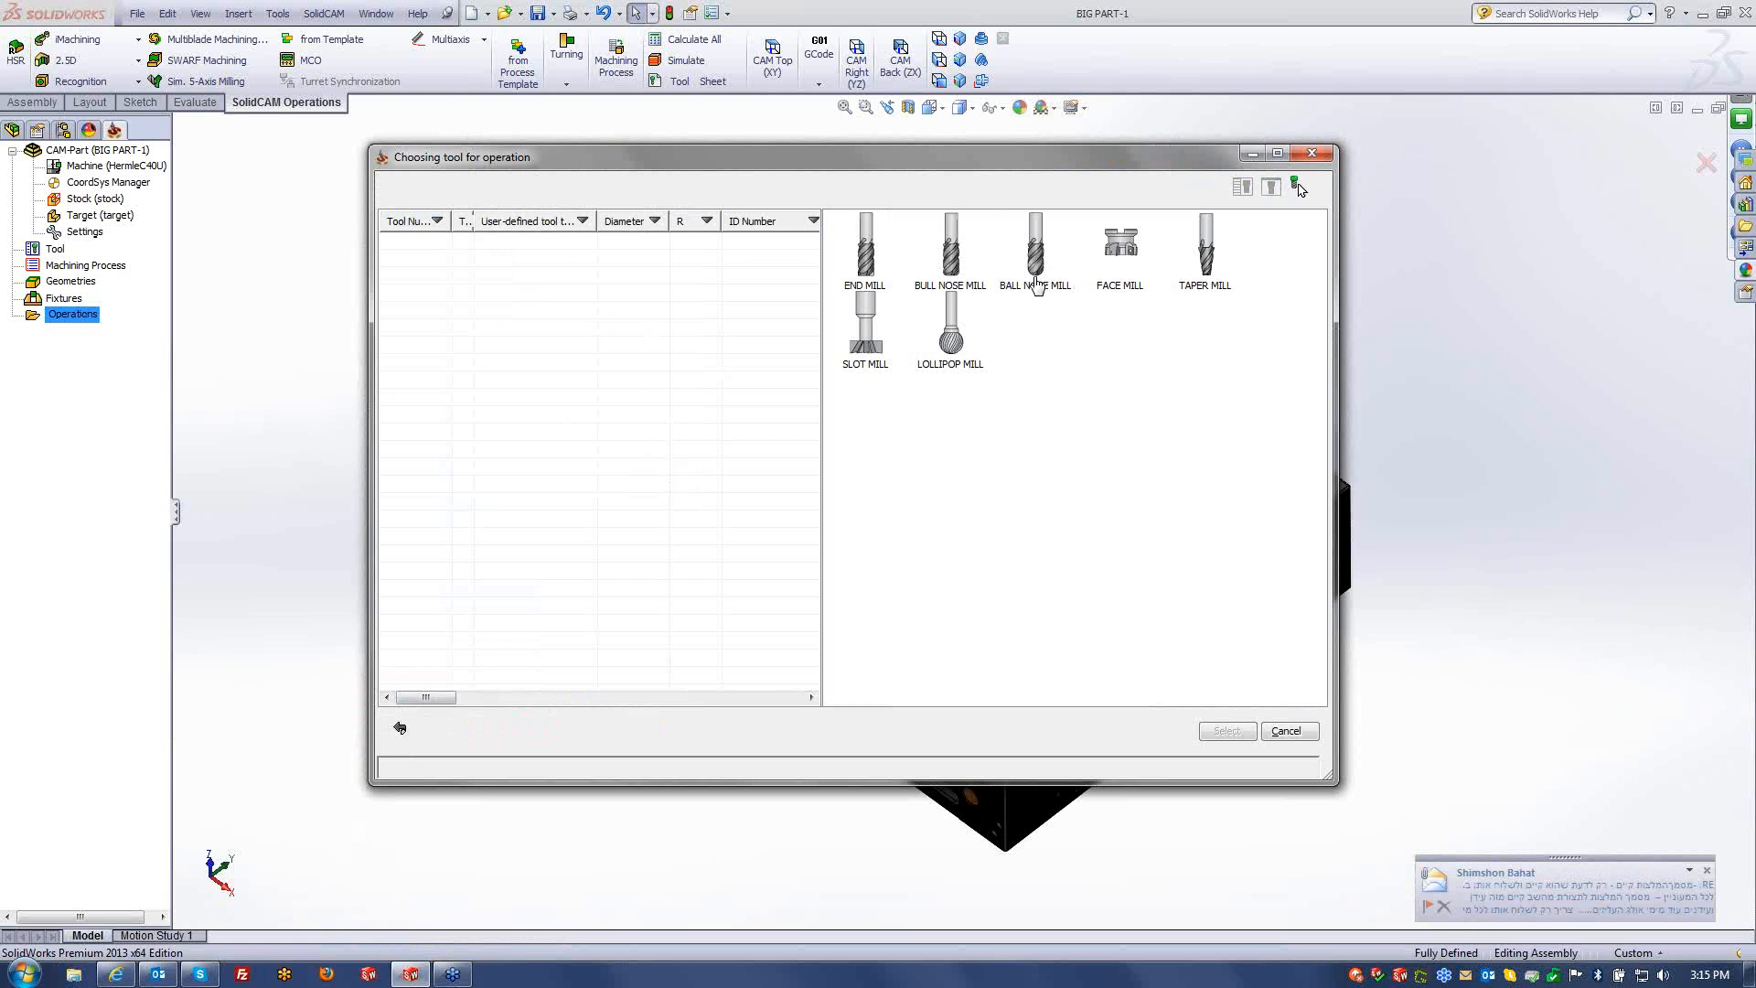
{"action": "left_click", "coordinate": [1036, 274]}
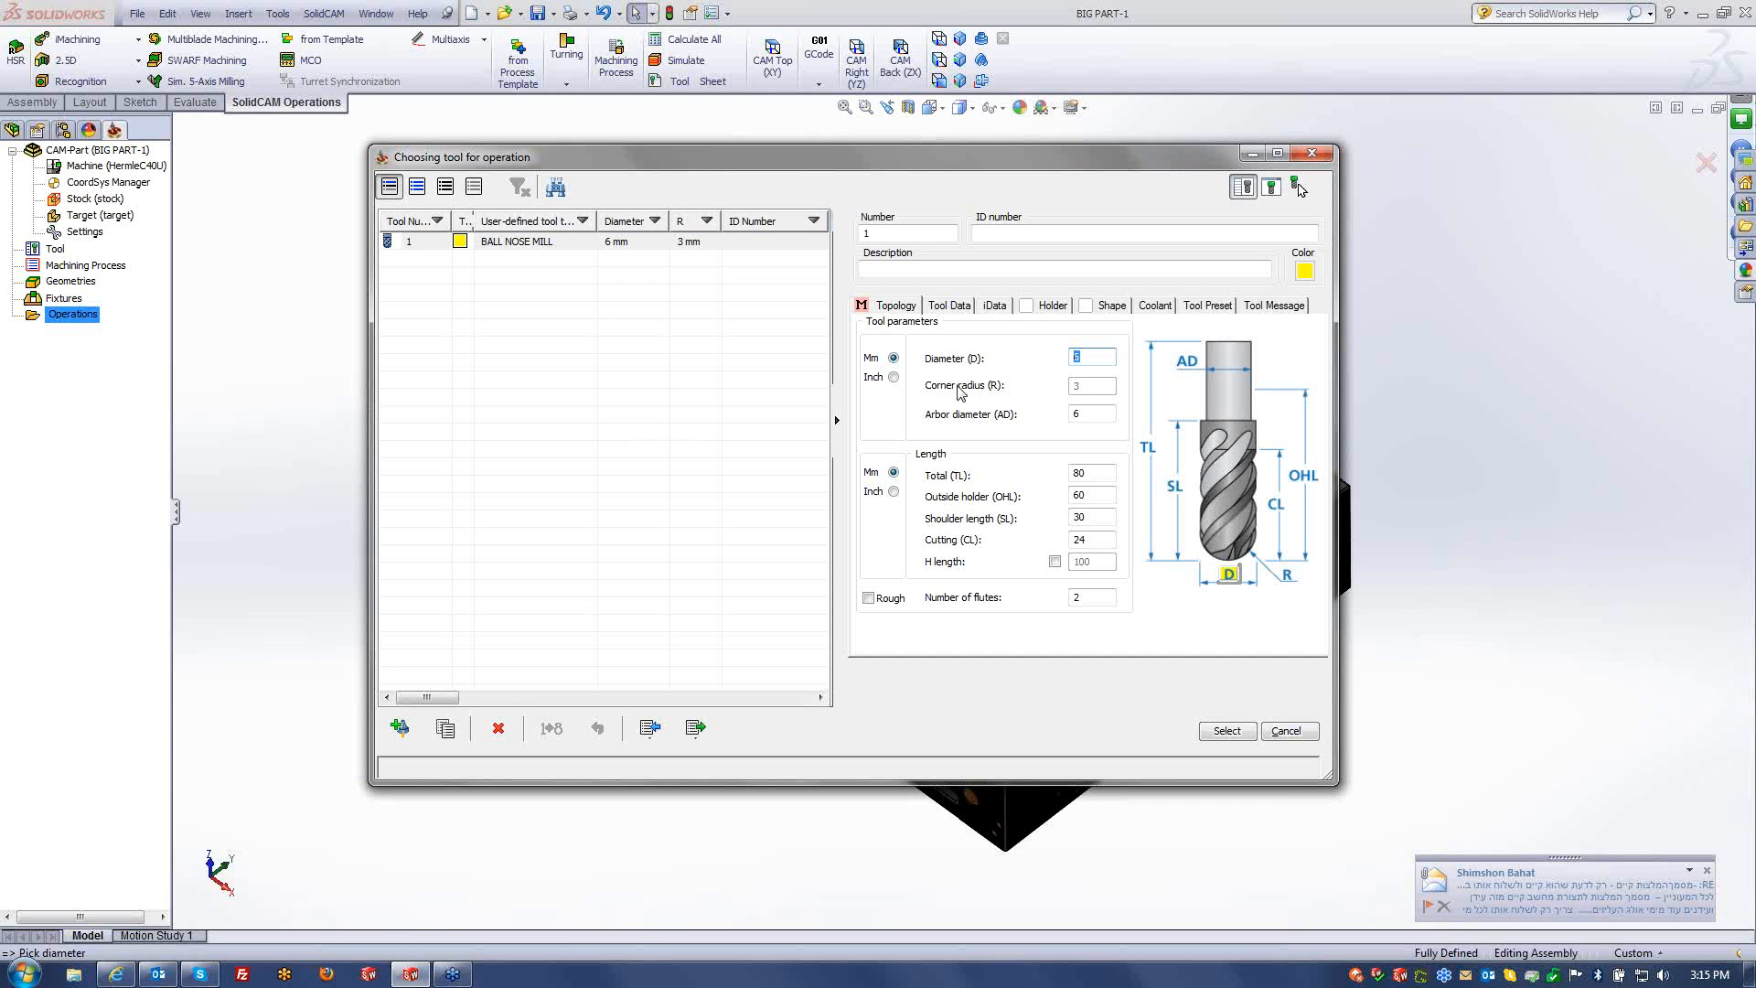
{"action": "type", "text": "20"}
{"action": "key", "text": "Tab"}
{"action": "key", "text": "Tab"}
{"action": "type", "text": "200"}
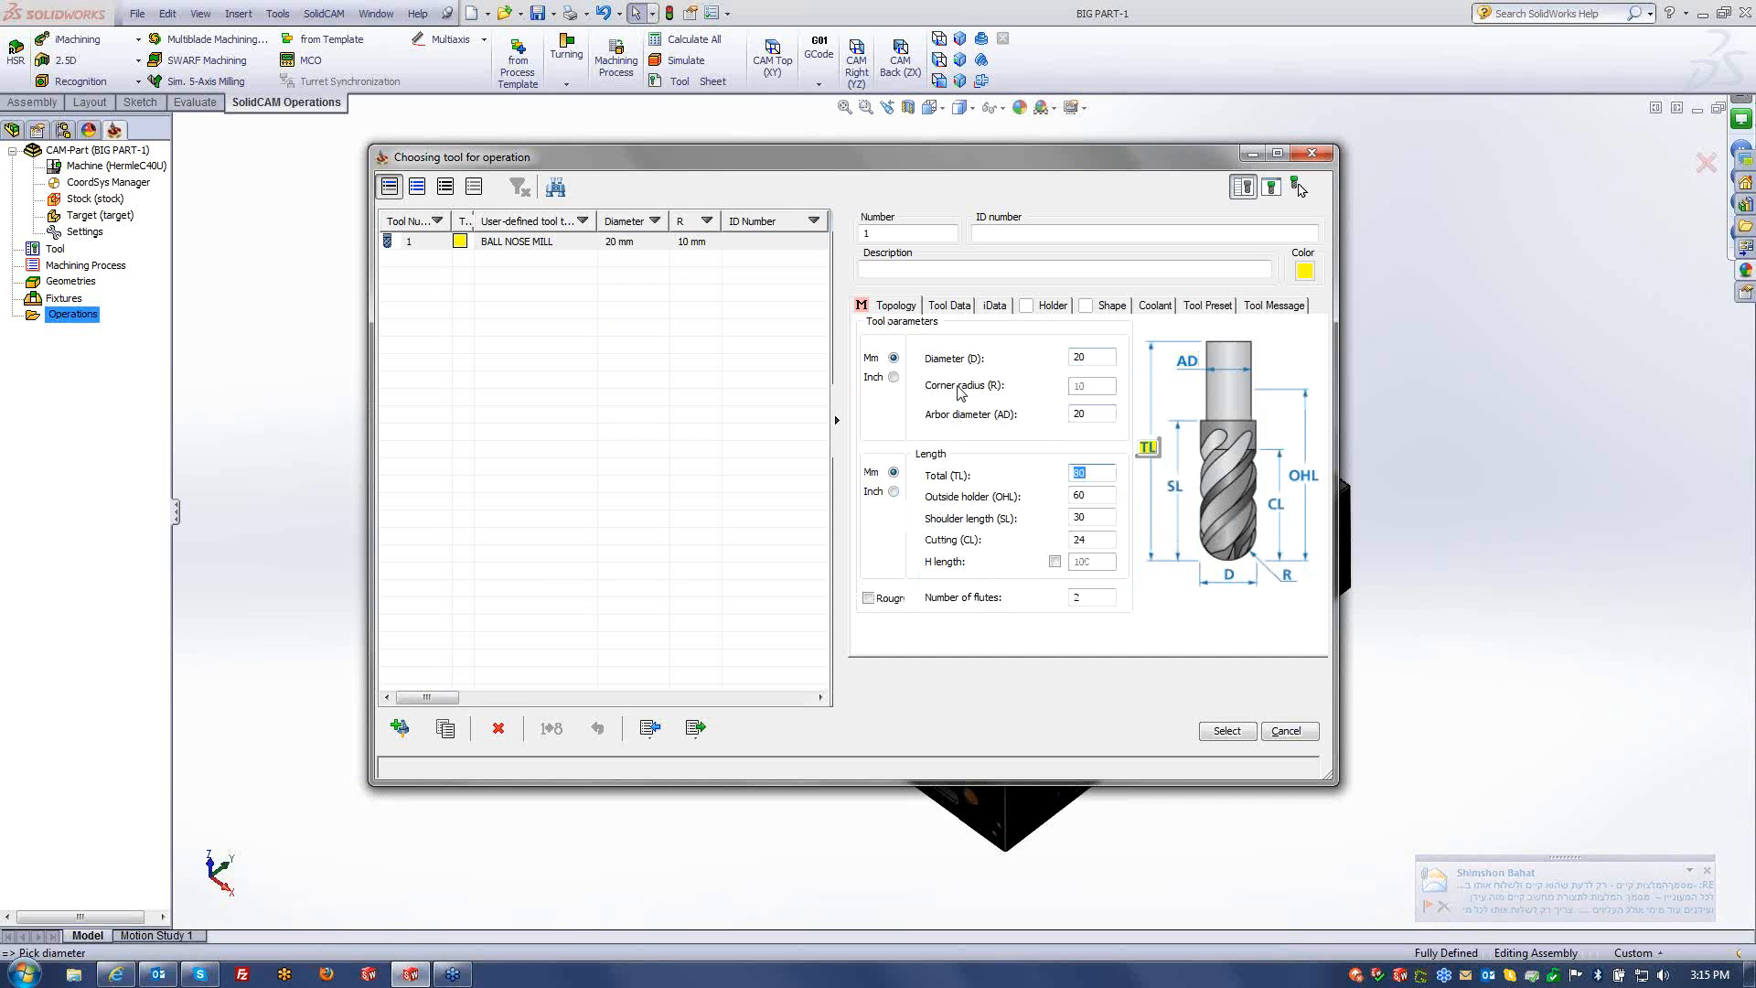
{"action": "key", "text": "Tab"}
{"action": "key", "text": "Tab"}
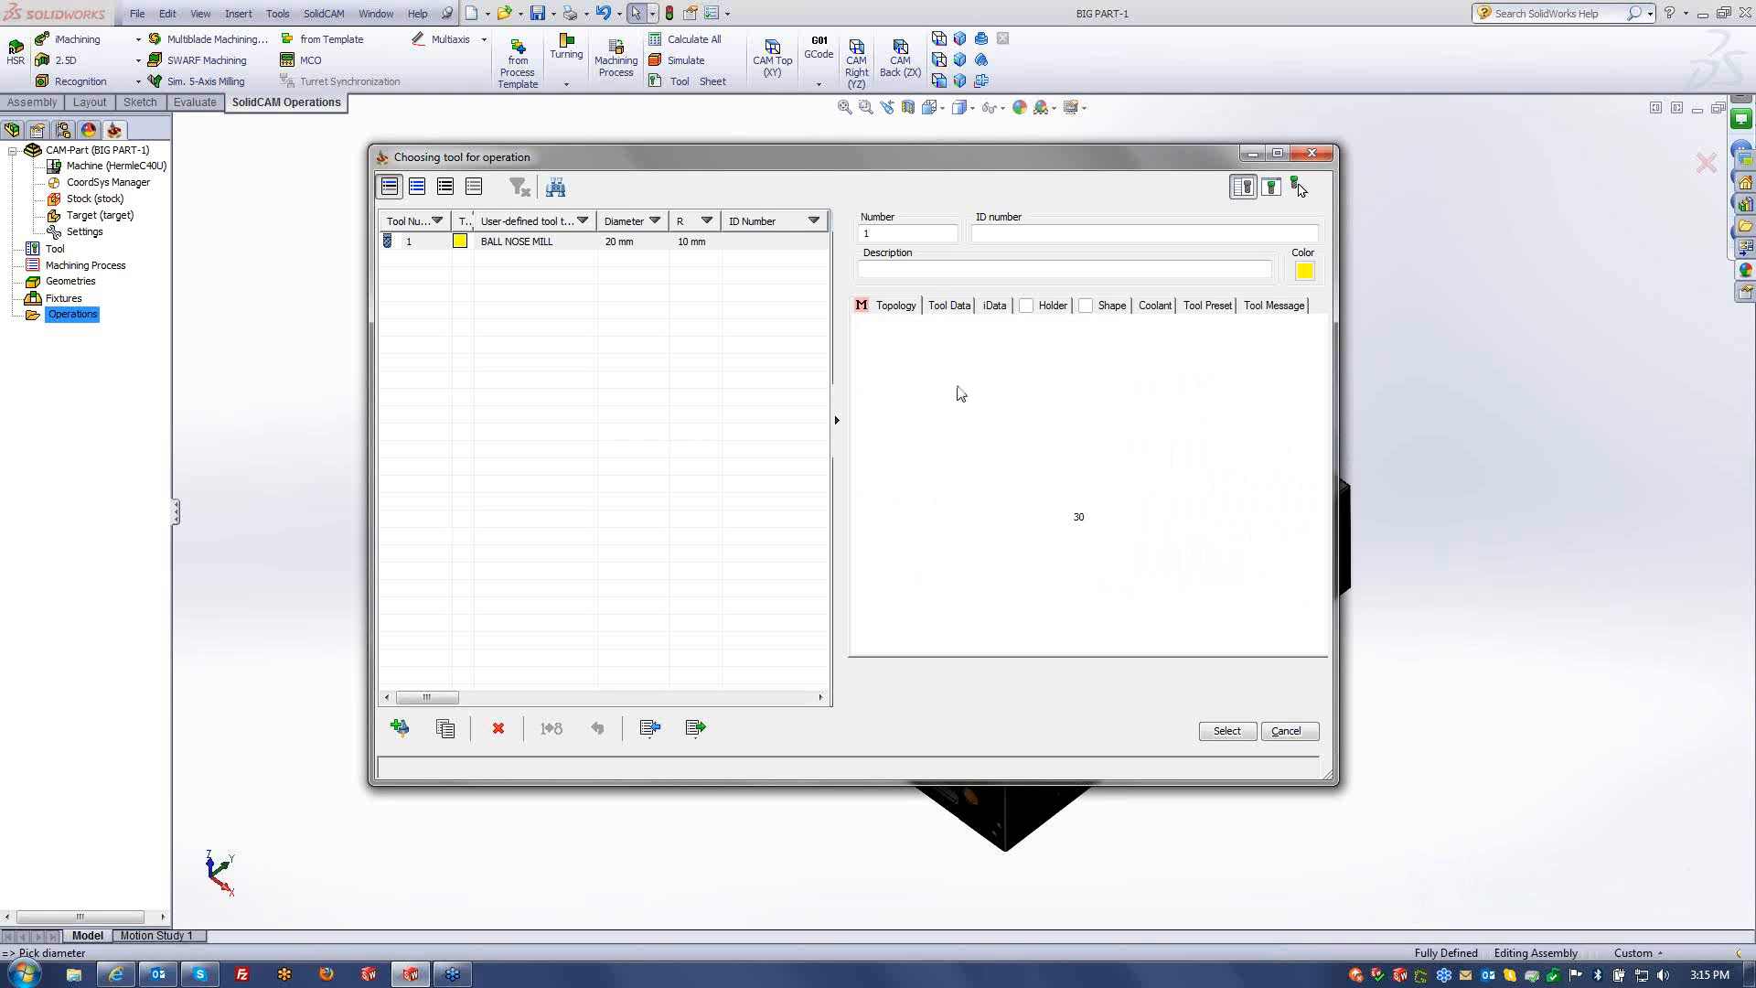
{"action": "type", "text": "8"}
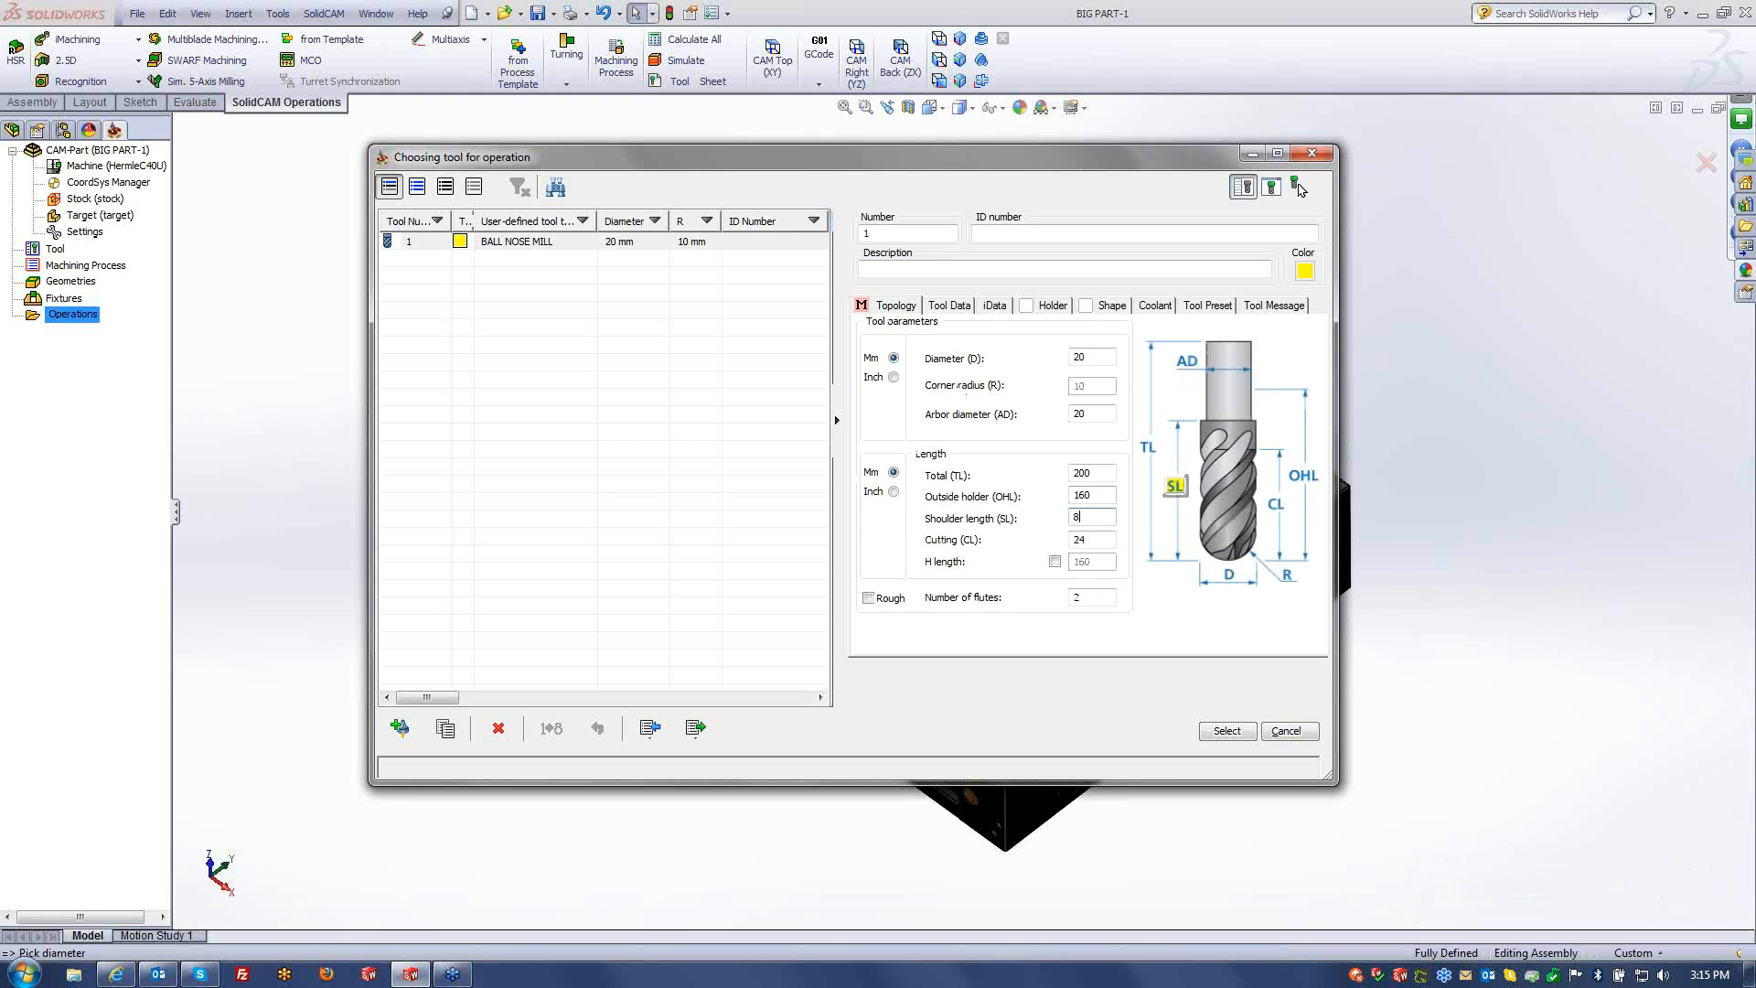
{"action": "type", "text": "0"}
{"action": "key", "text": "Tab"}
{"action": "type", "text": "40"}
{"action": "left_click", "coordinate": [1227, 730]}
{"action": "left_click", "coordinate": [590, 274]}
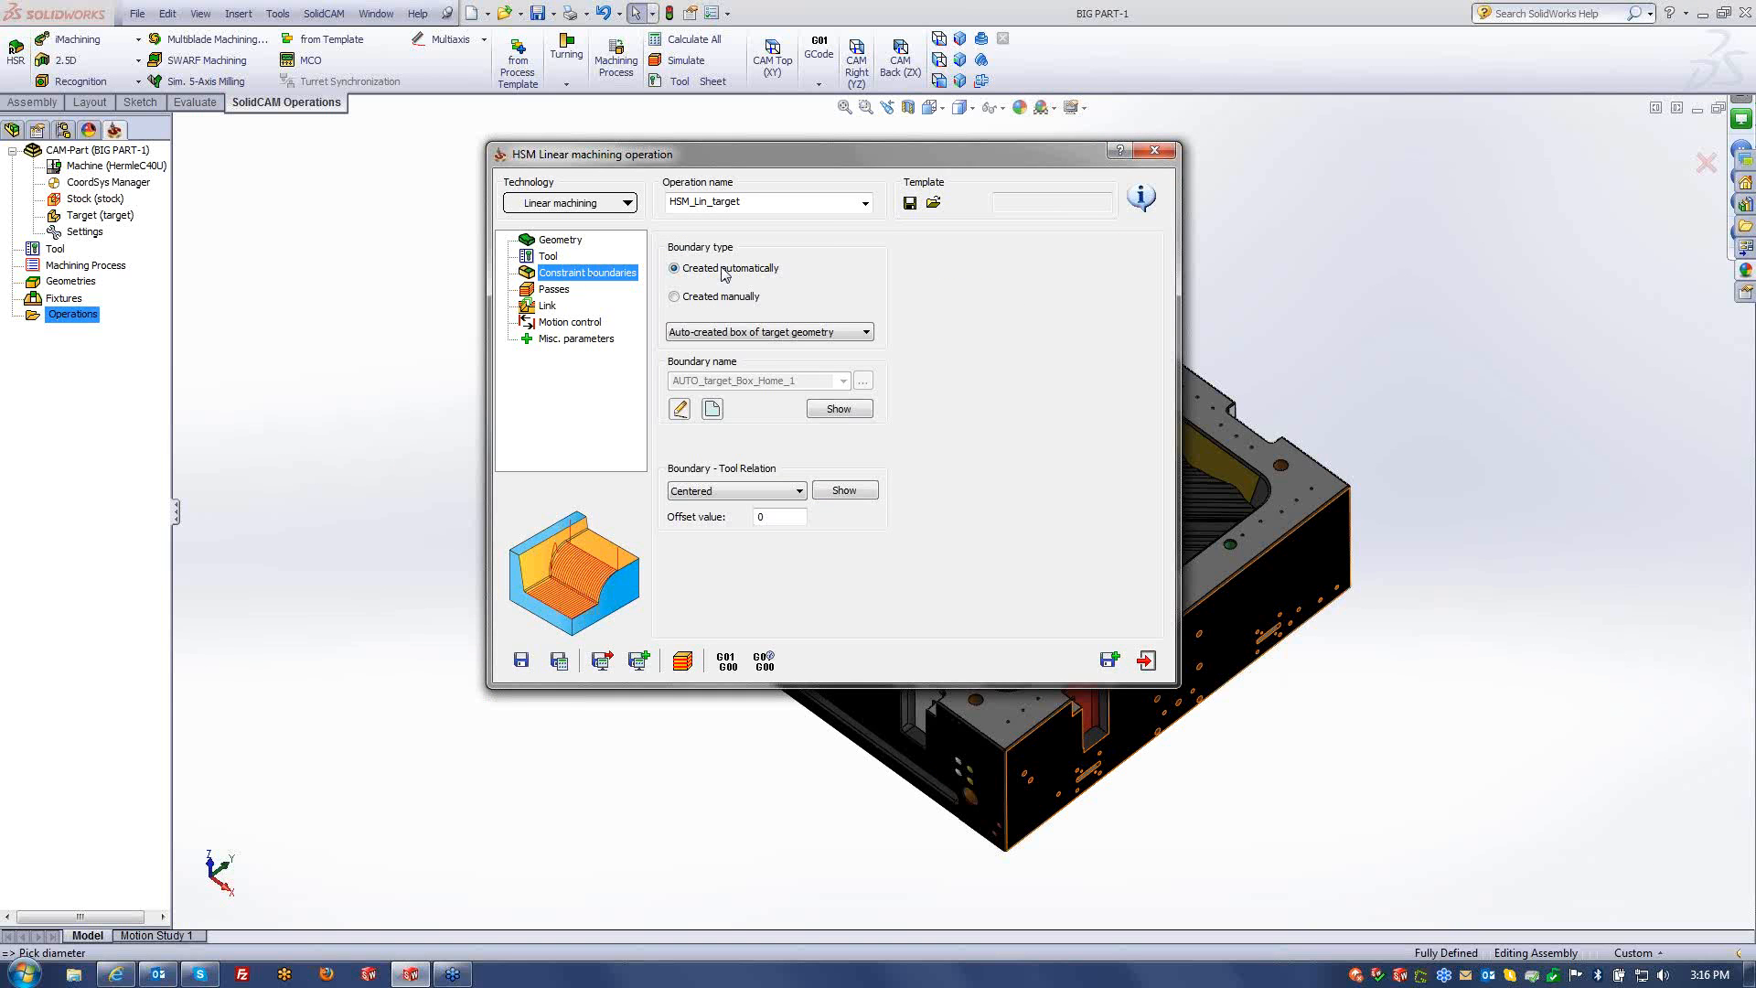
{"action": "left_click", "coordinate": [716, 296]}
- Chain the cavity's top edge into the new 'contour' boundary using Auto-to at constant Z
{"action": "left_click", "coordinate": [712, 409]}
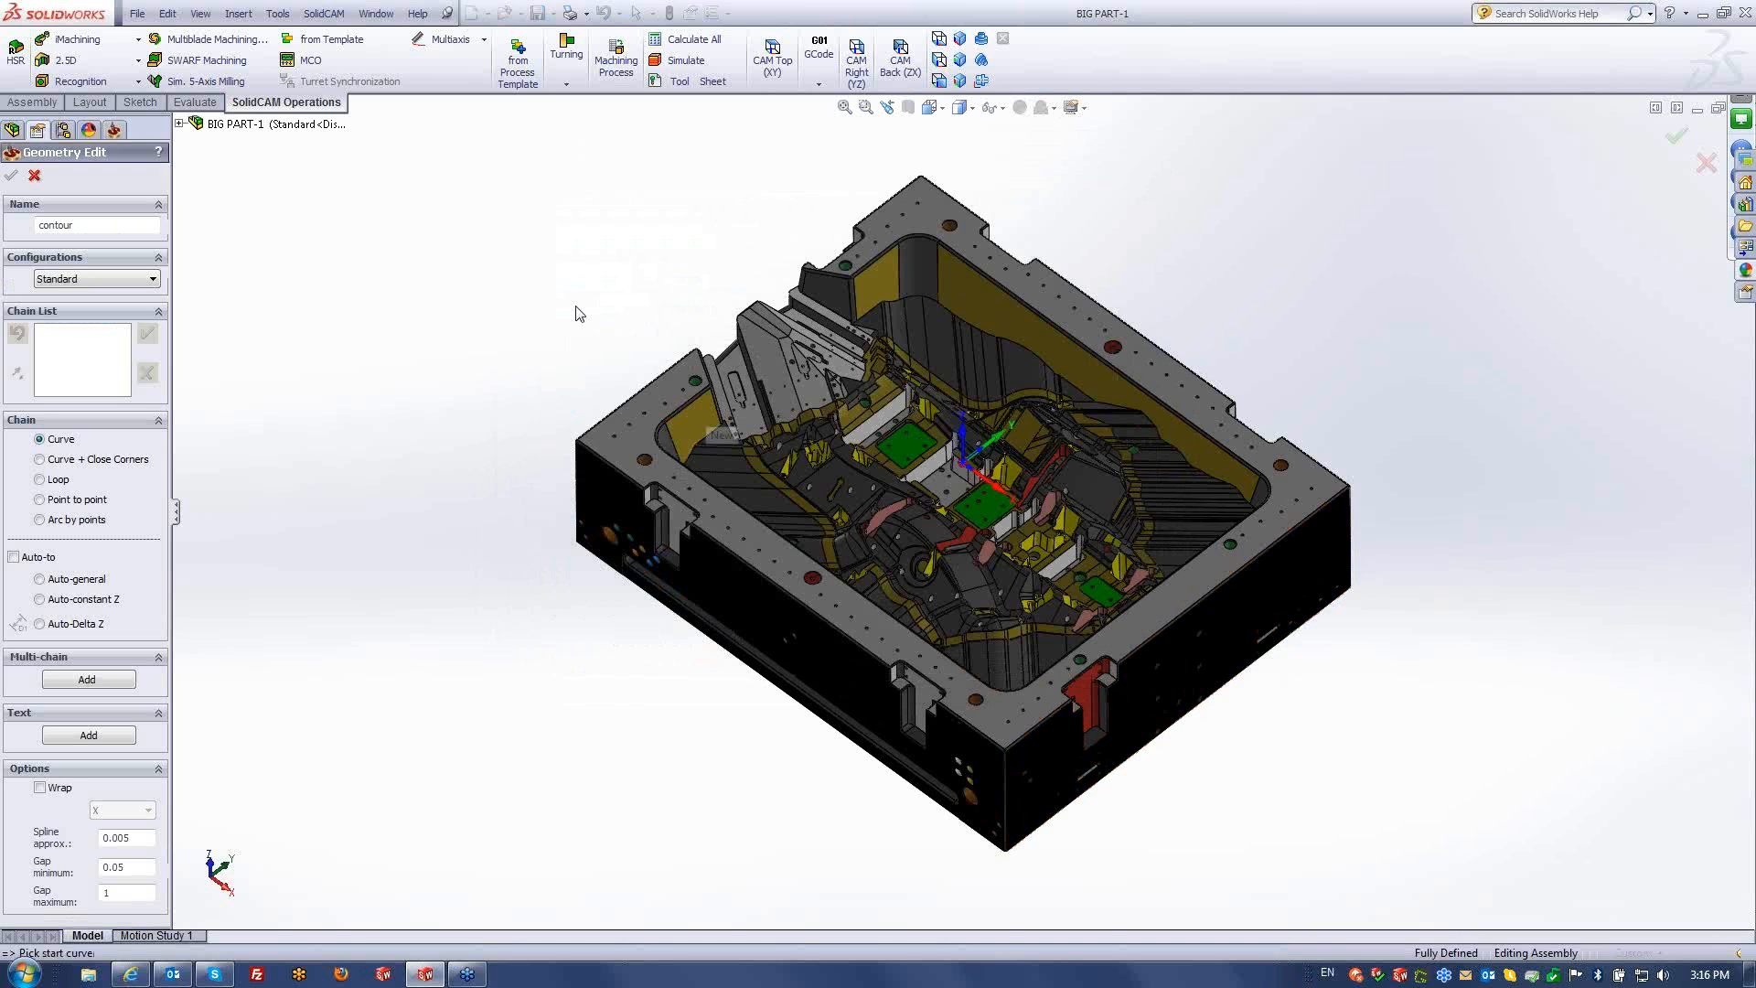
{"action": "scroll", "coordinate": [748, 375], "scroll_direction": "down", "scroll_amount": 5}
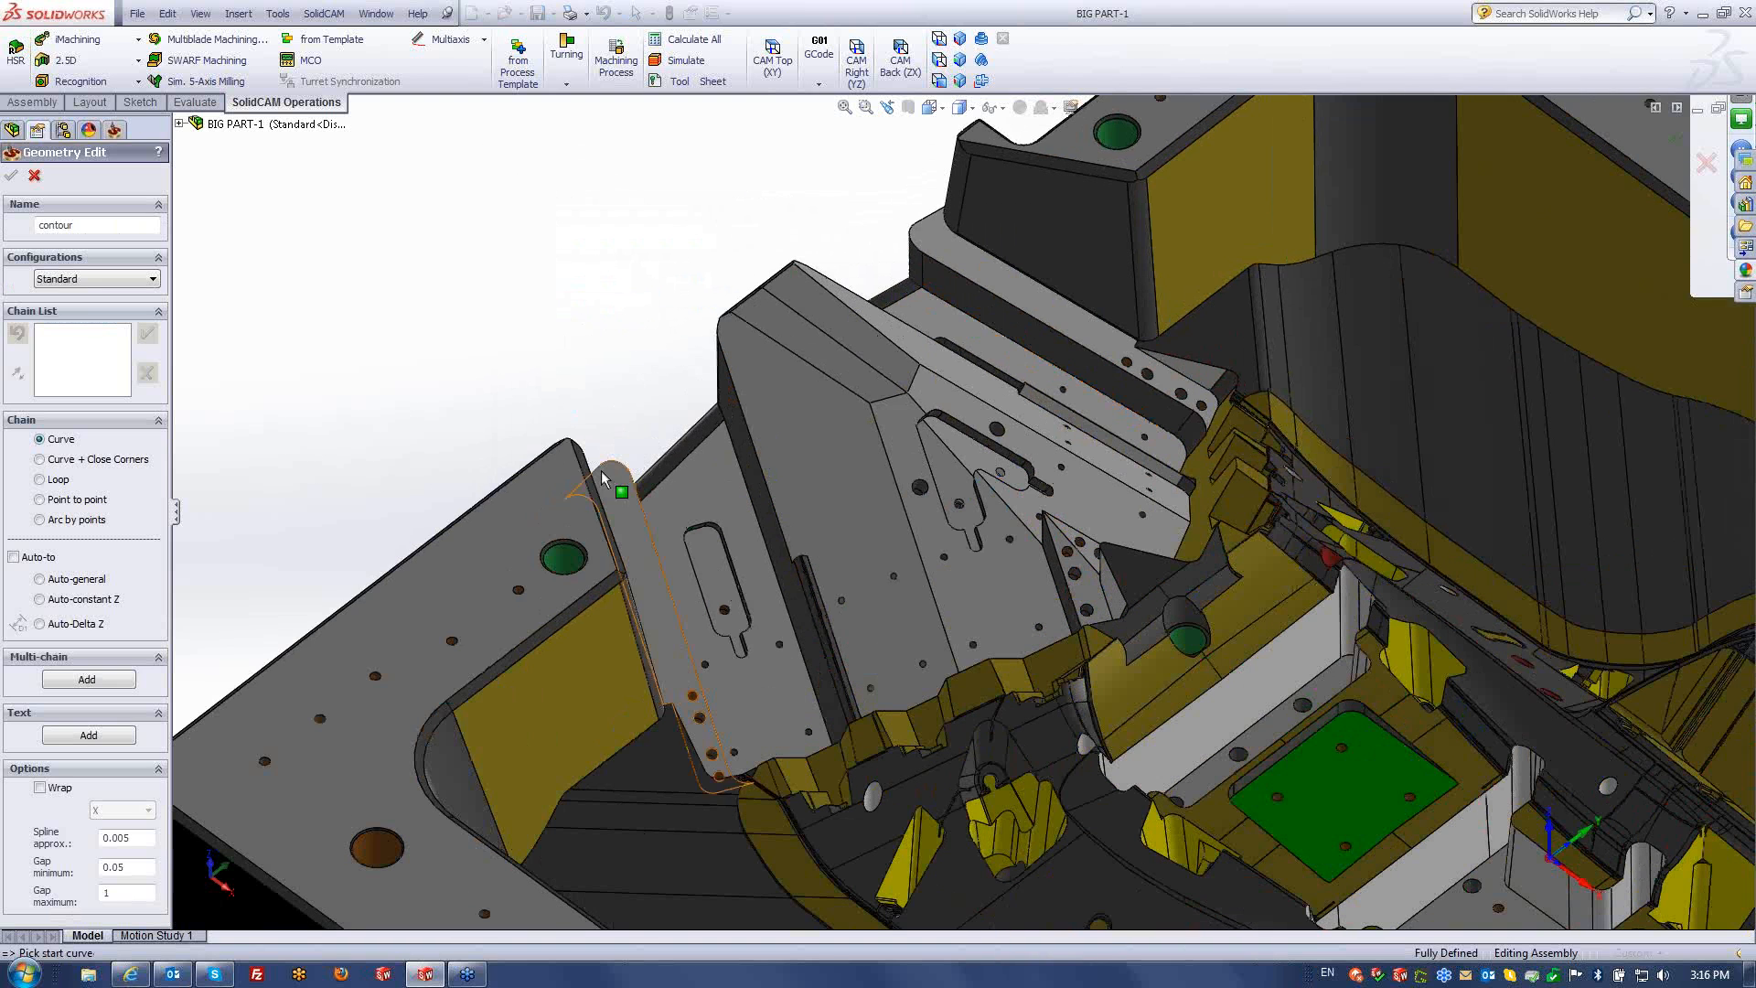
{"action": "left_click", "coordinate": [595, 507]}
{"action": "left_click", "coordinate": [36, 557]}
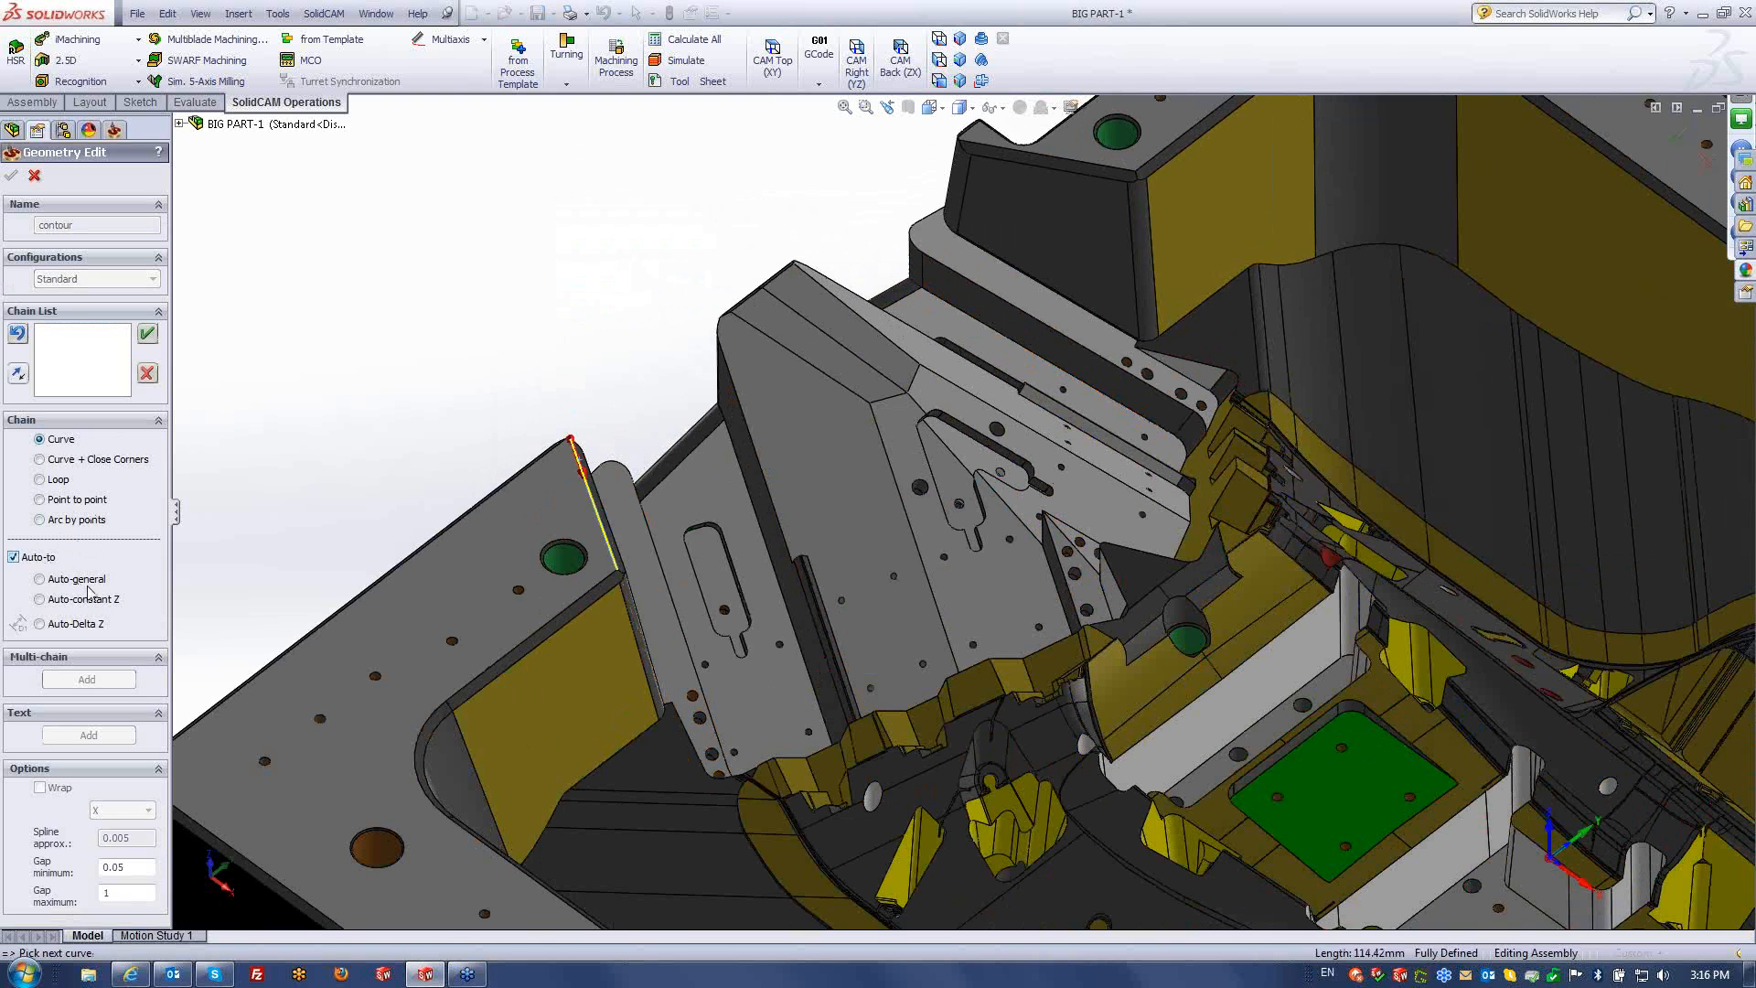
{"action": "left_click", "coordinate": [91, 599]}
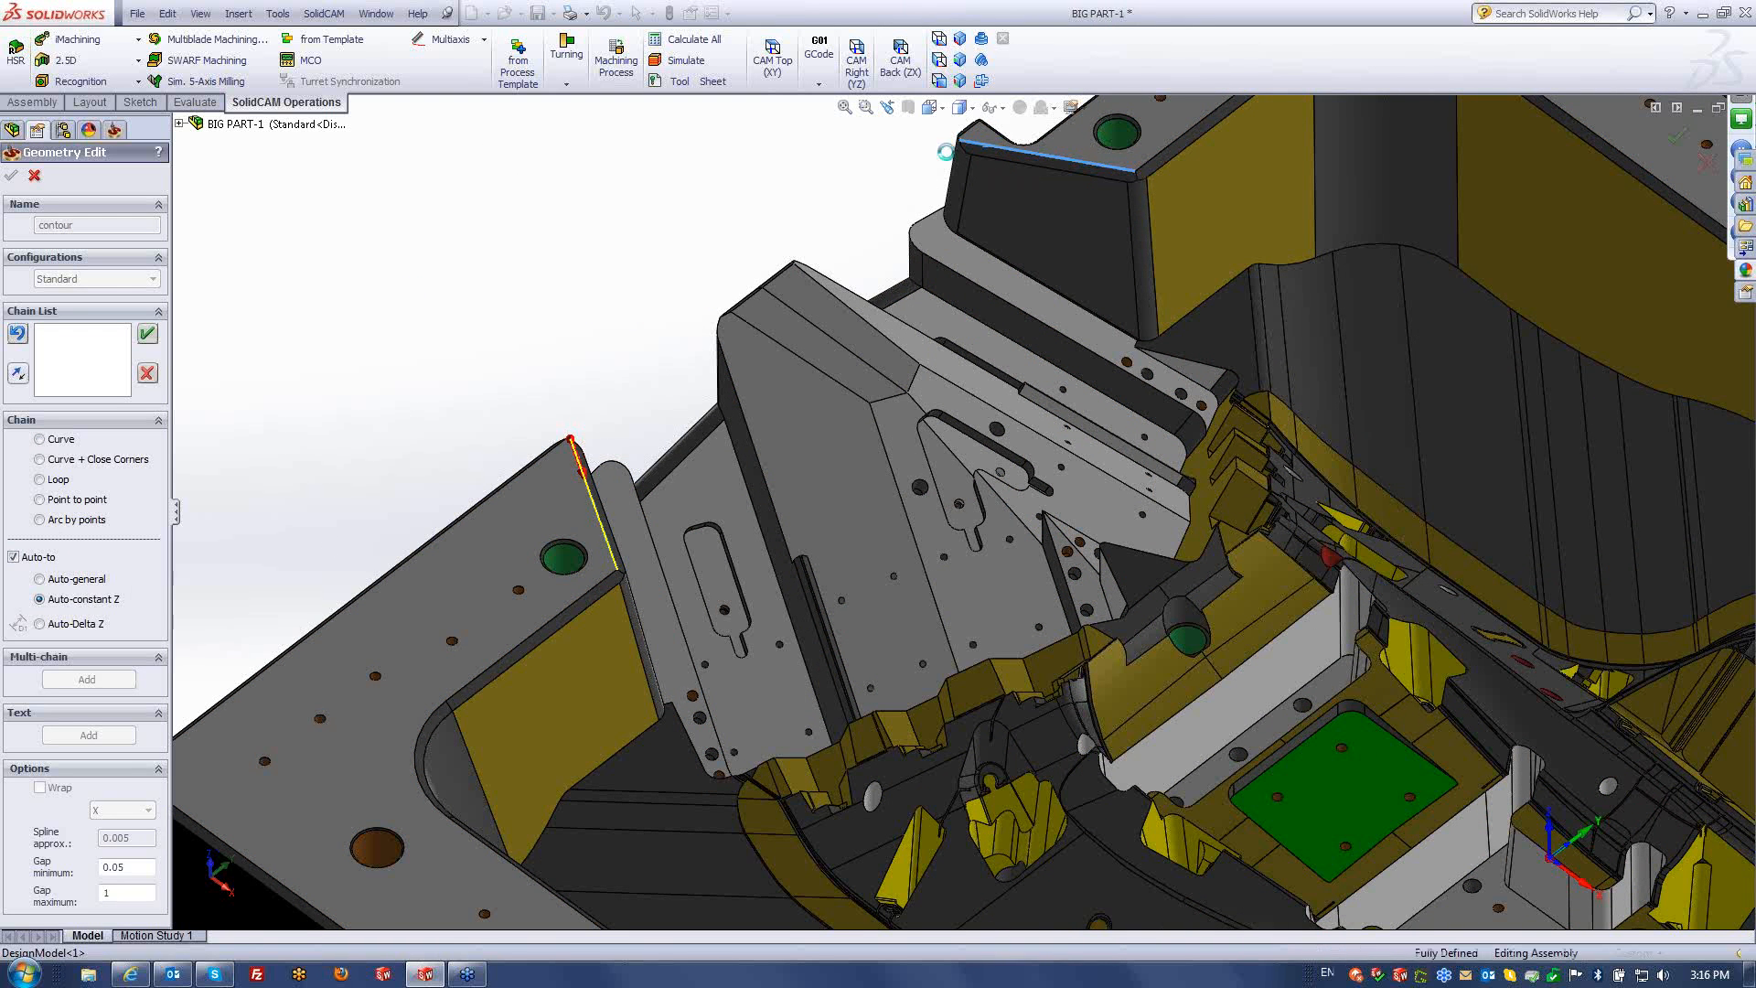
{"action": "left_click", "coordinate": [69, 500]}
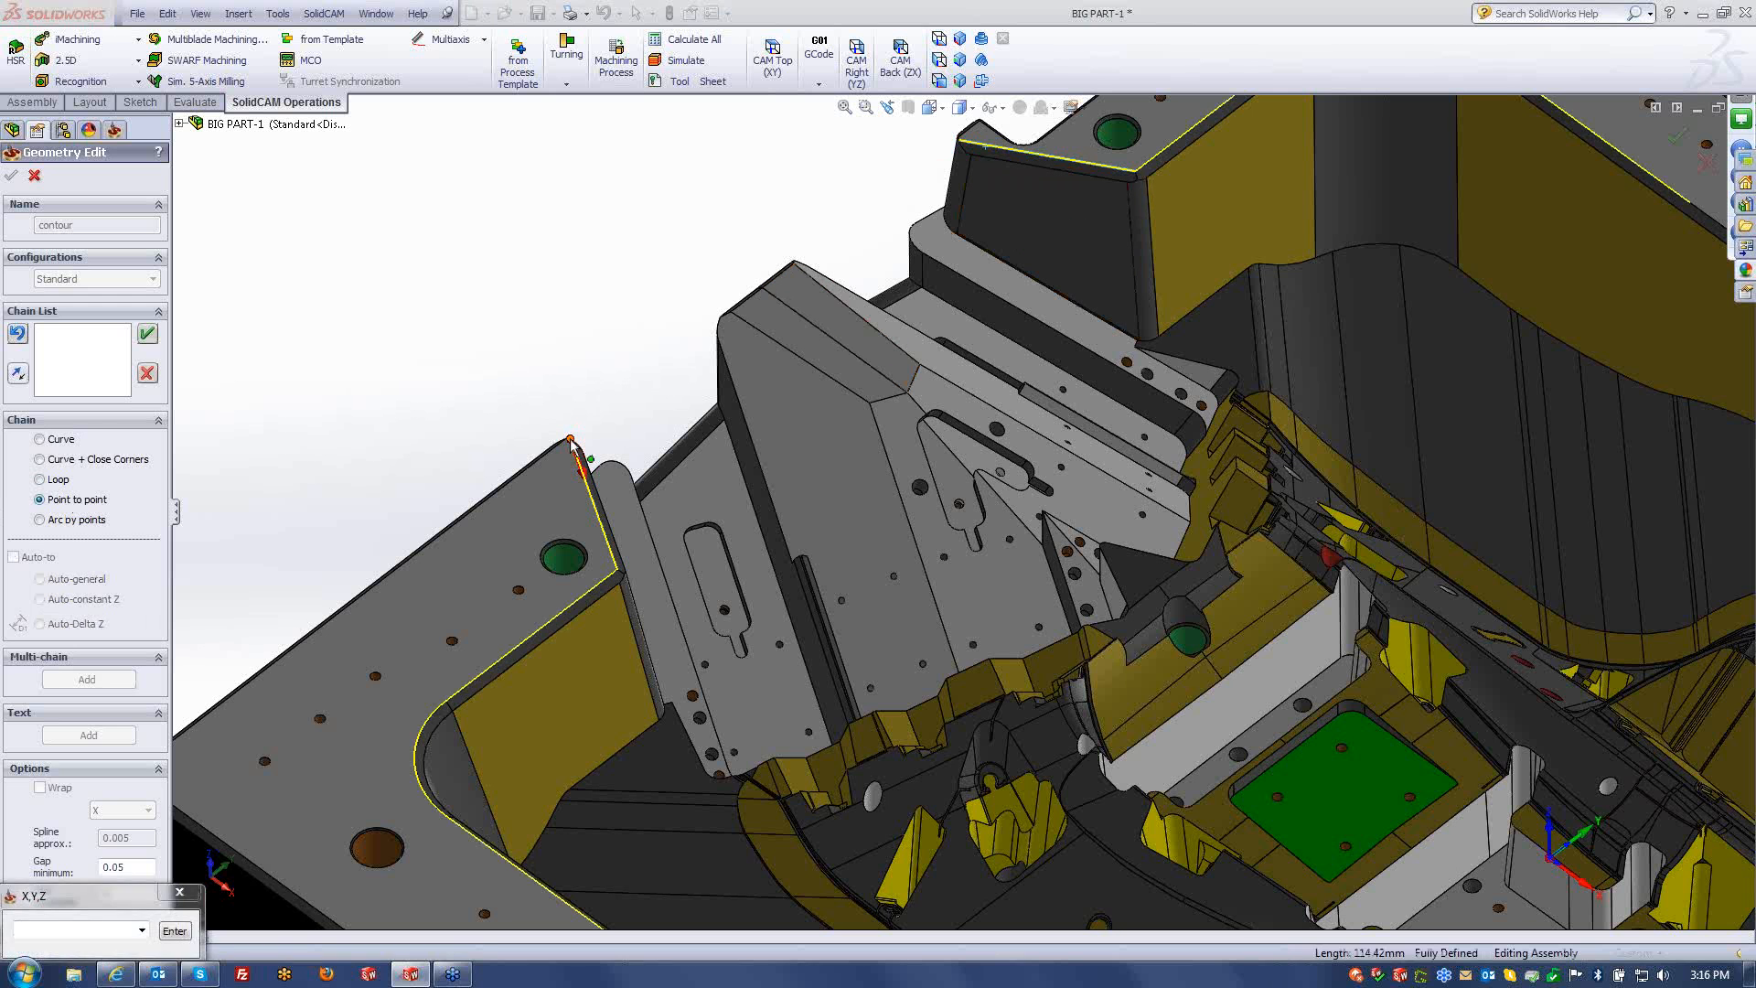
{"action": "left_click", "coordinate": [410, 353]}
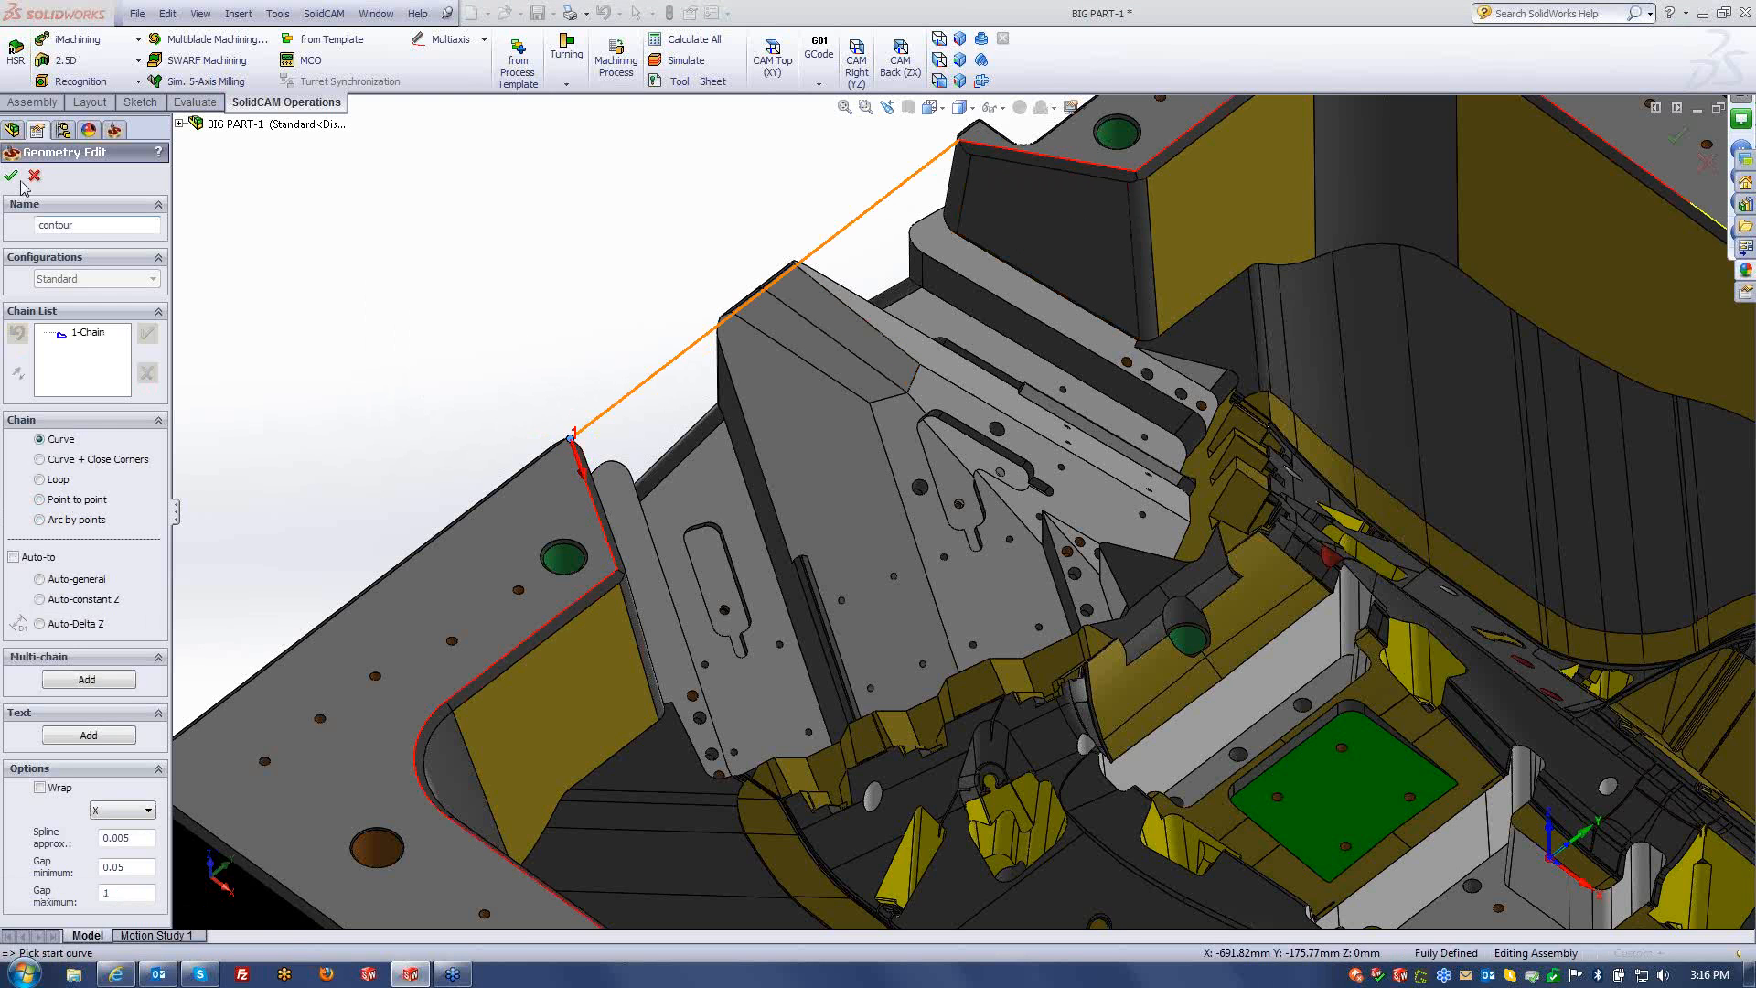
{"action": "left_click", "coordinate": [12, 176]}
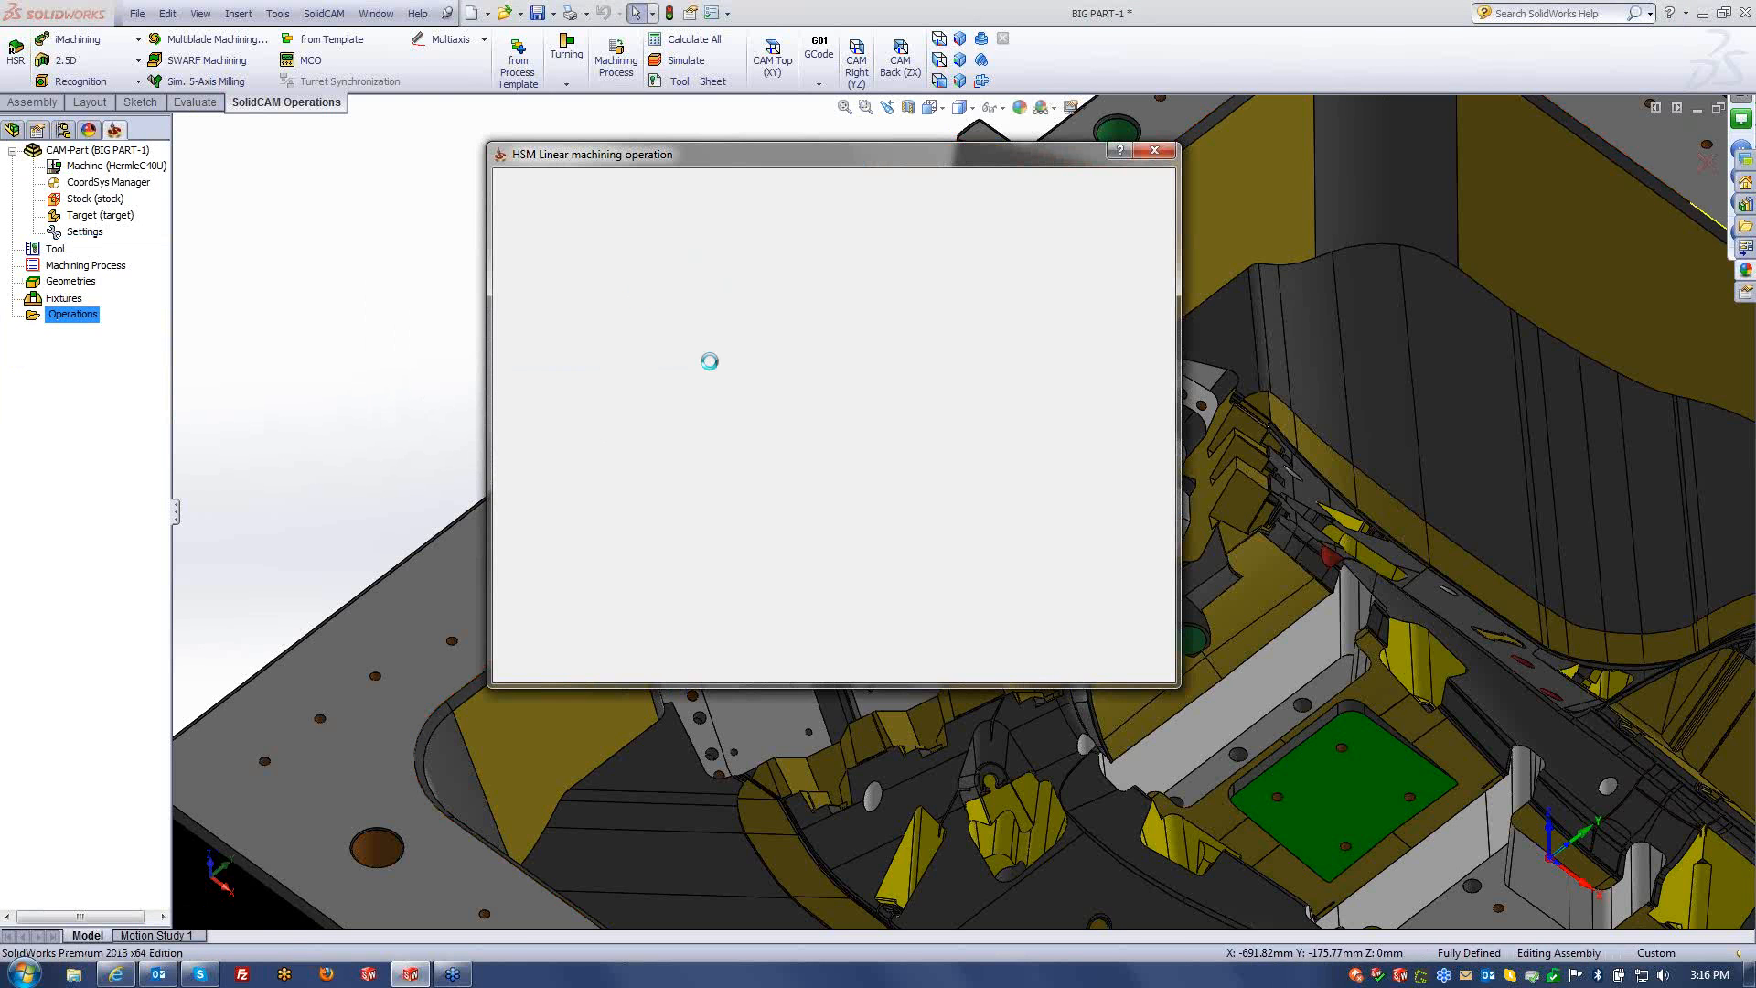
- Enable pass Tolerance at 0.05 and set step over to 2
{"action": "left_click", "coordinate": [548, 305]}
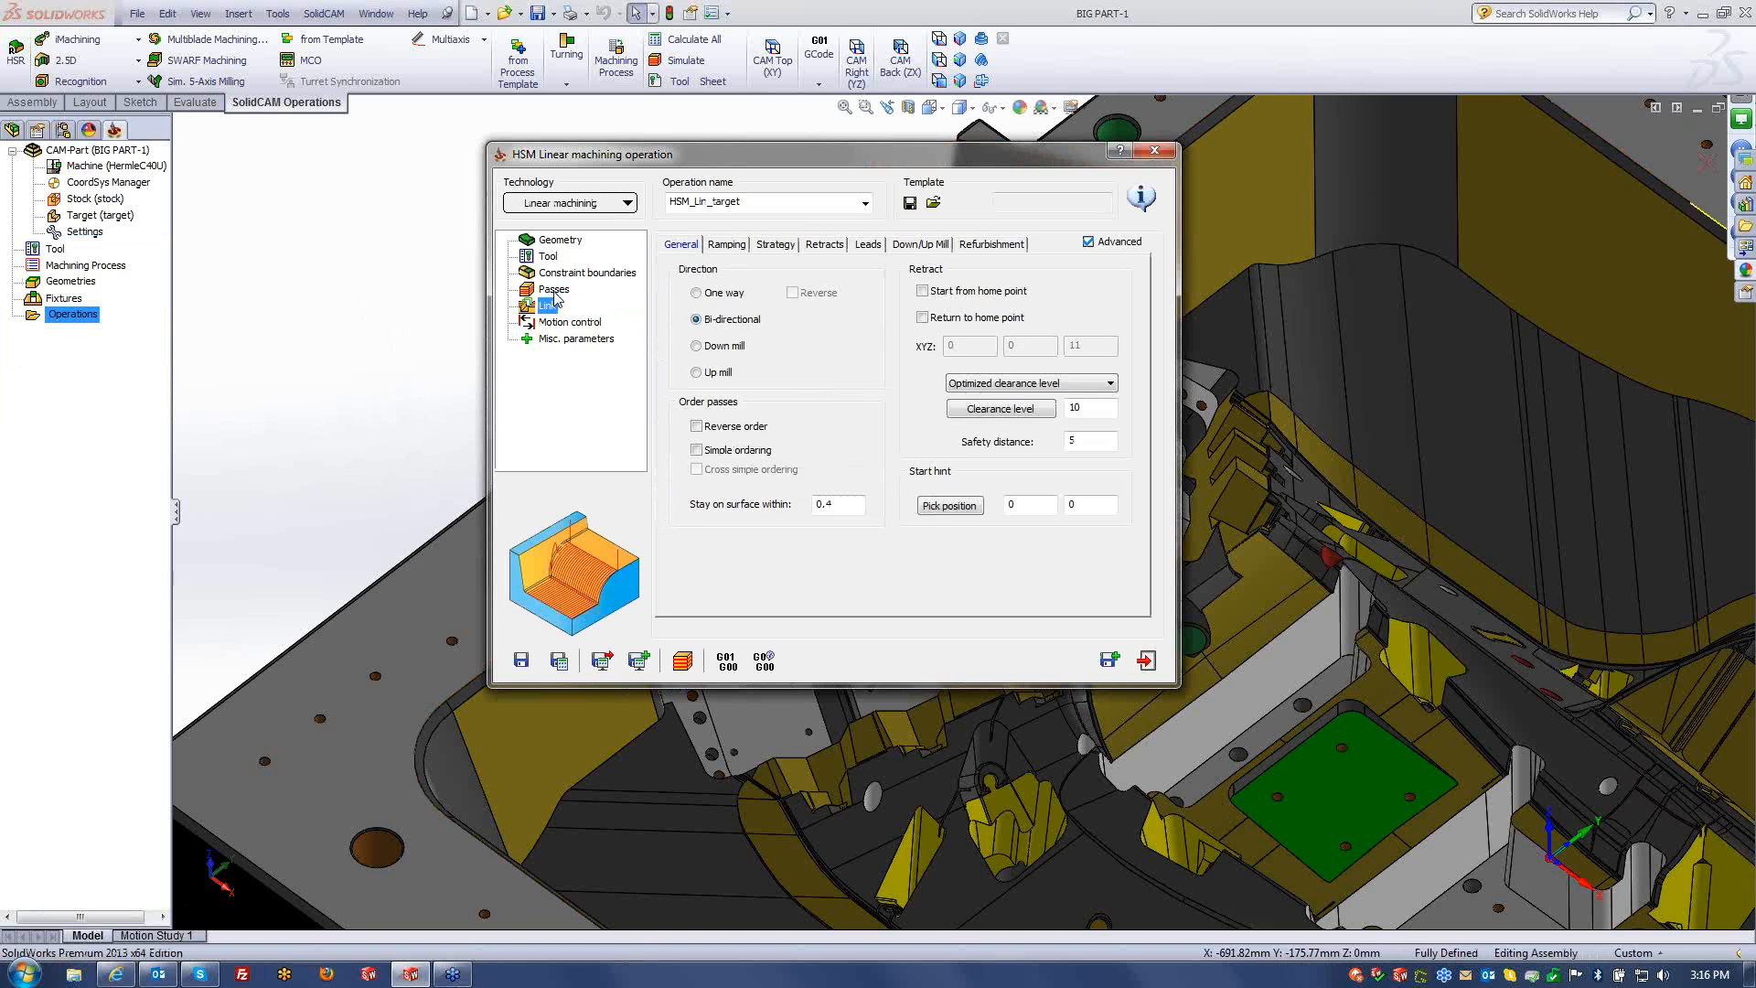
{"action": "left_click", "coordinate": [553, 289]}
{"action": "left_click", "coordinate": [713, 353]}
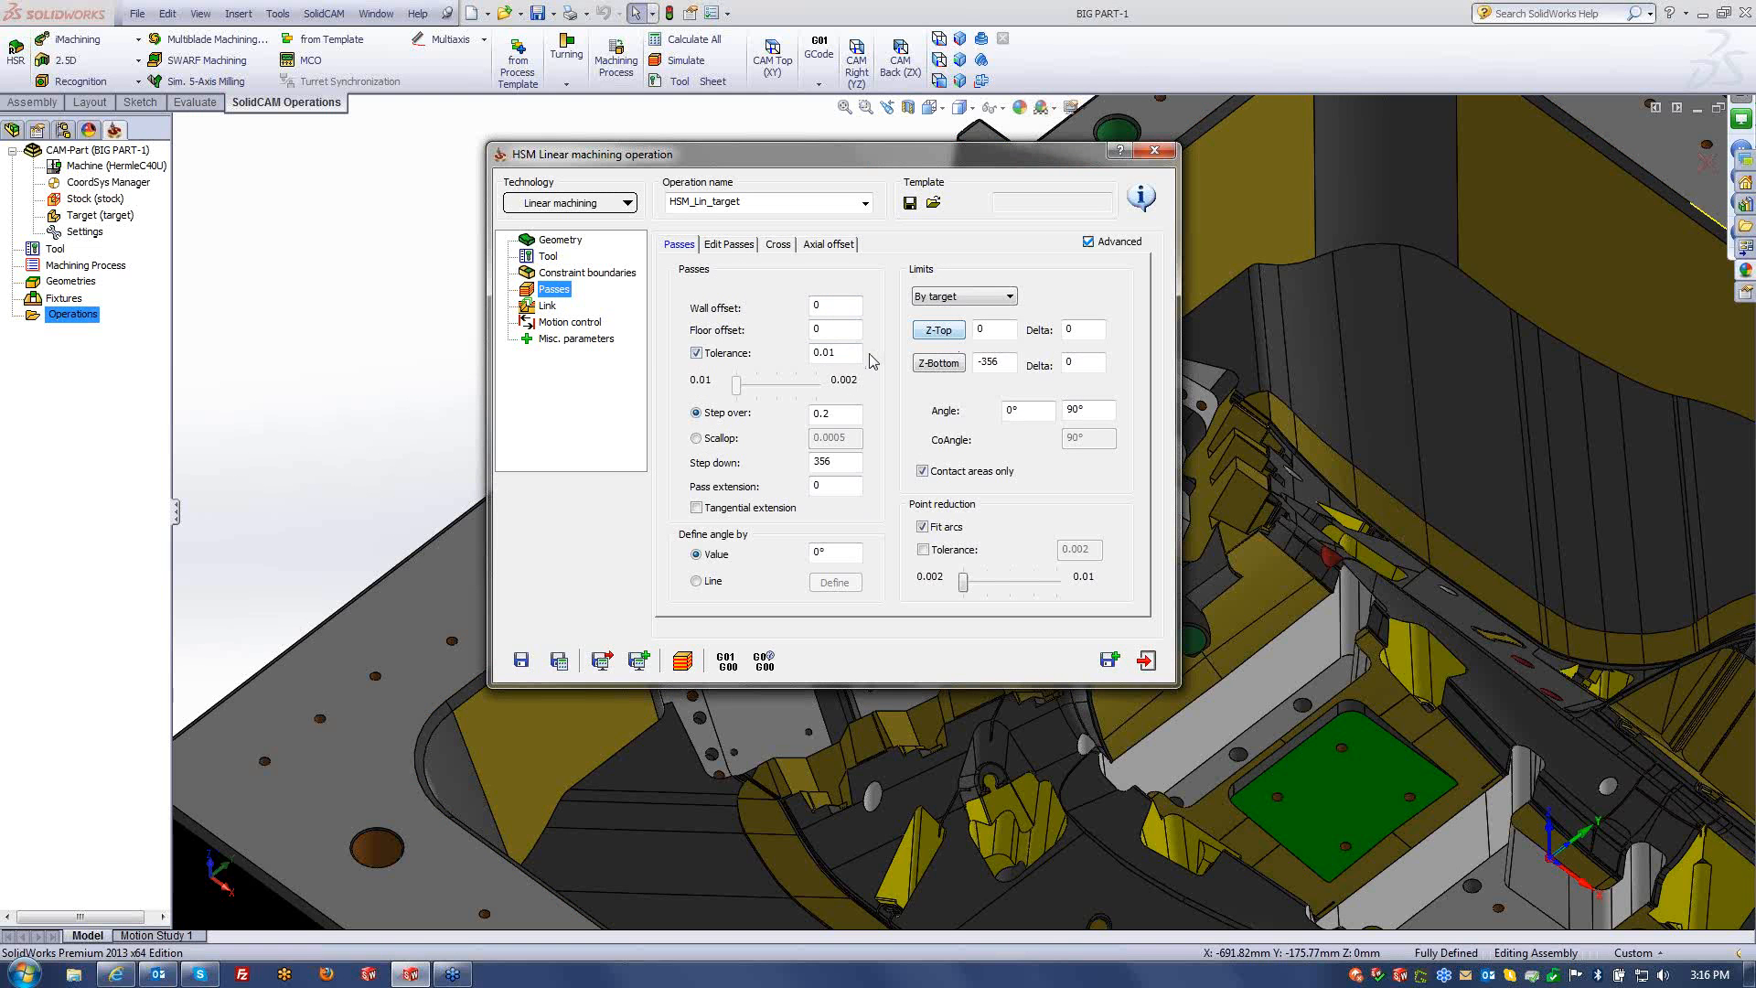
{"action": "type", "text": "0.0"}
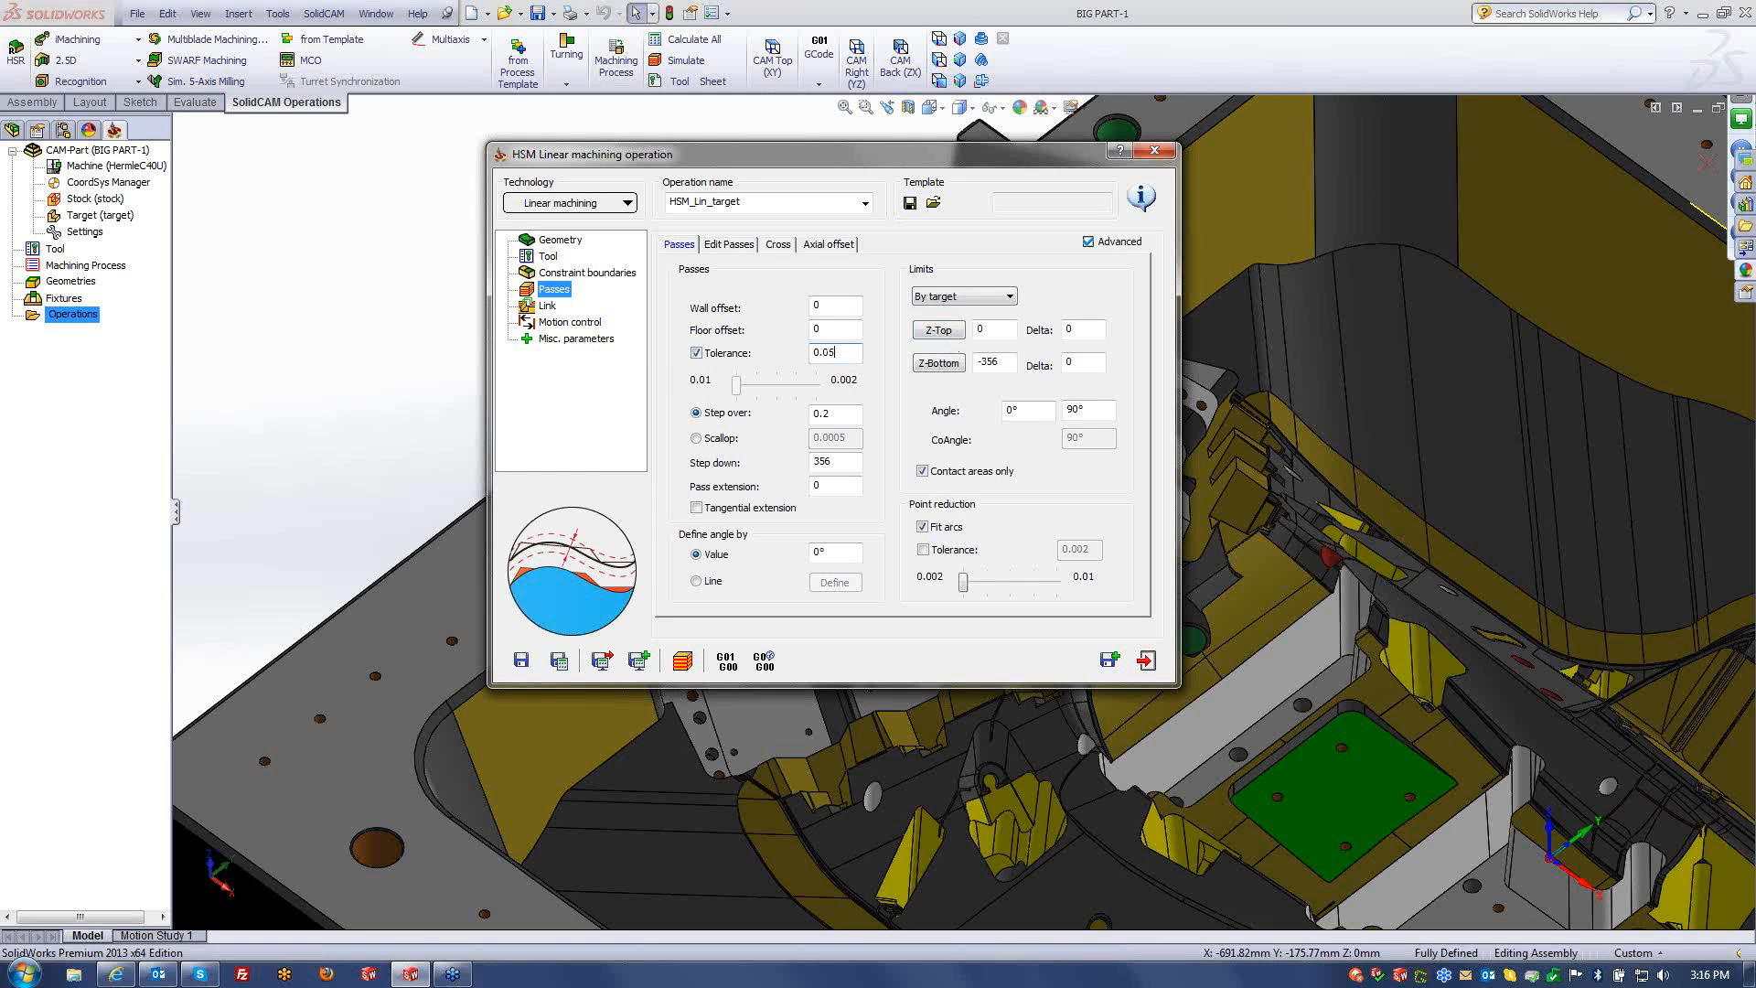
{"action": "double_click", "coordinate": [823, 413]}
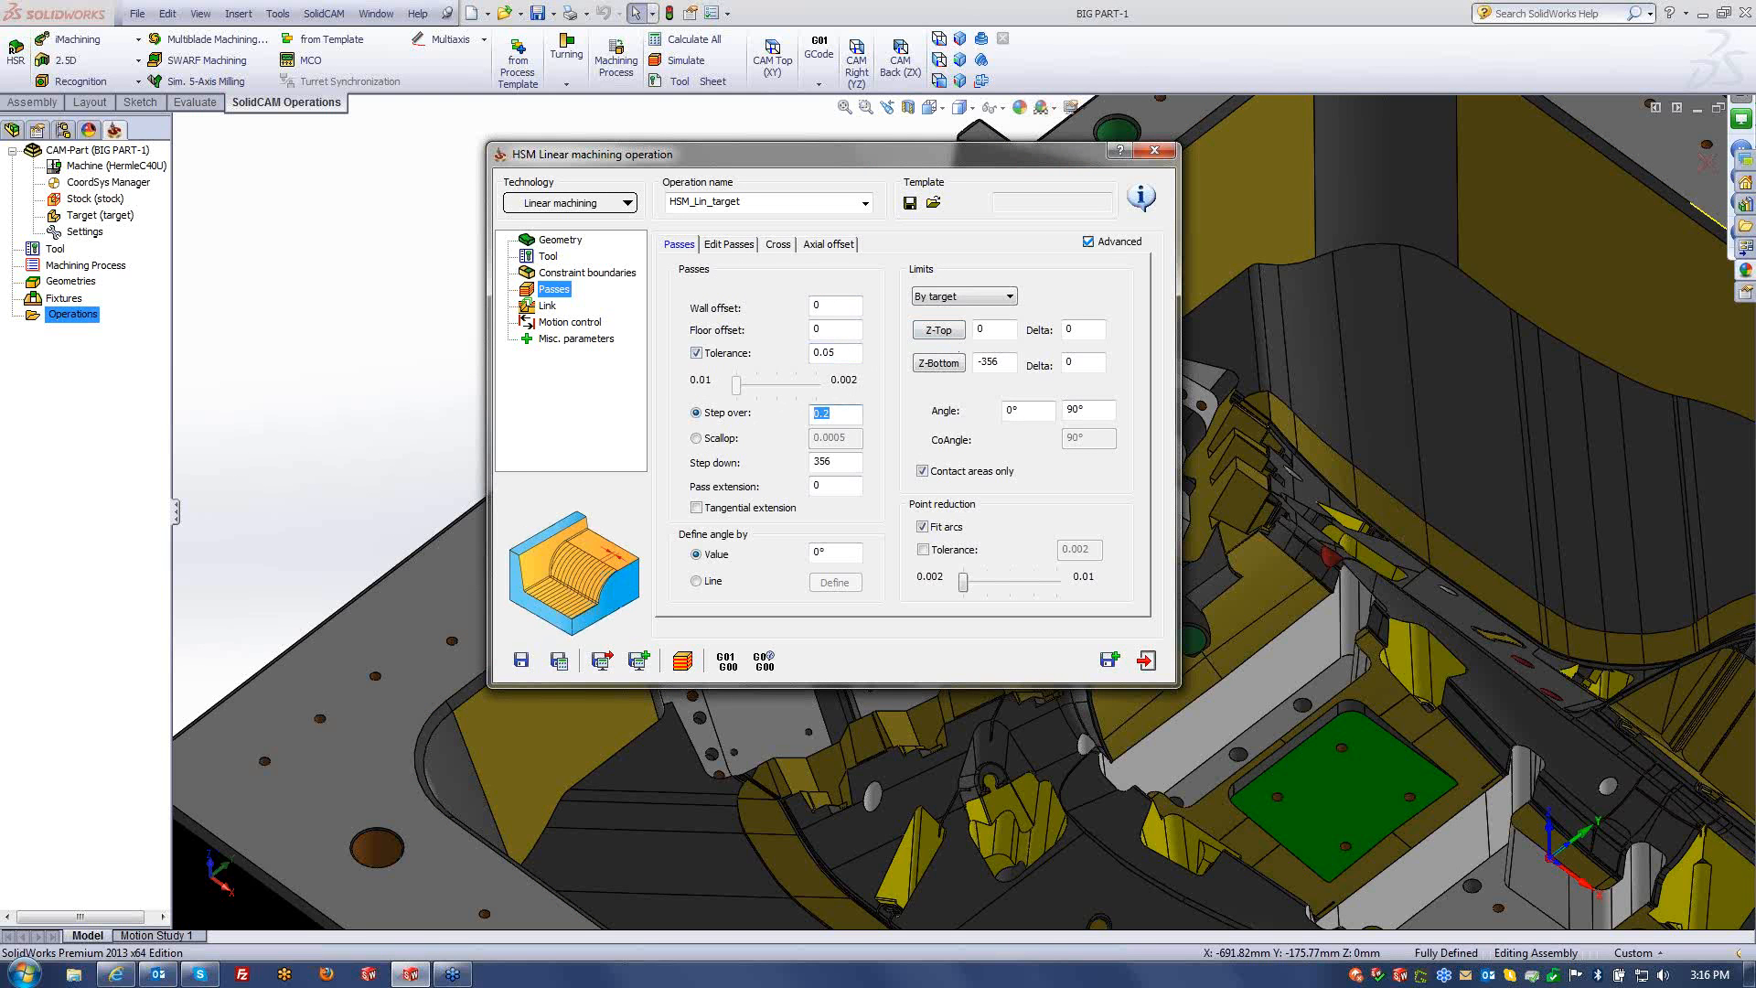
- Set the pass angle to 45° and stay-on-surface distance 4, then save and calculate
{"action": "left_click", "coordinate": [547, 305]}
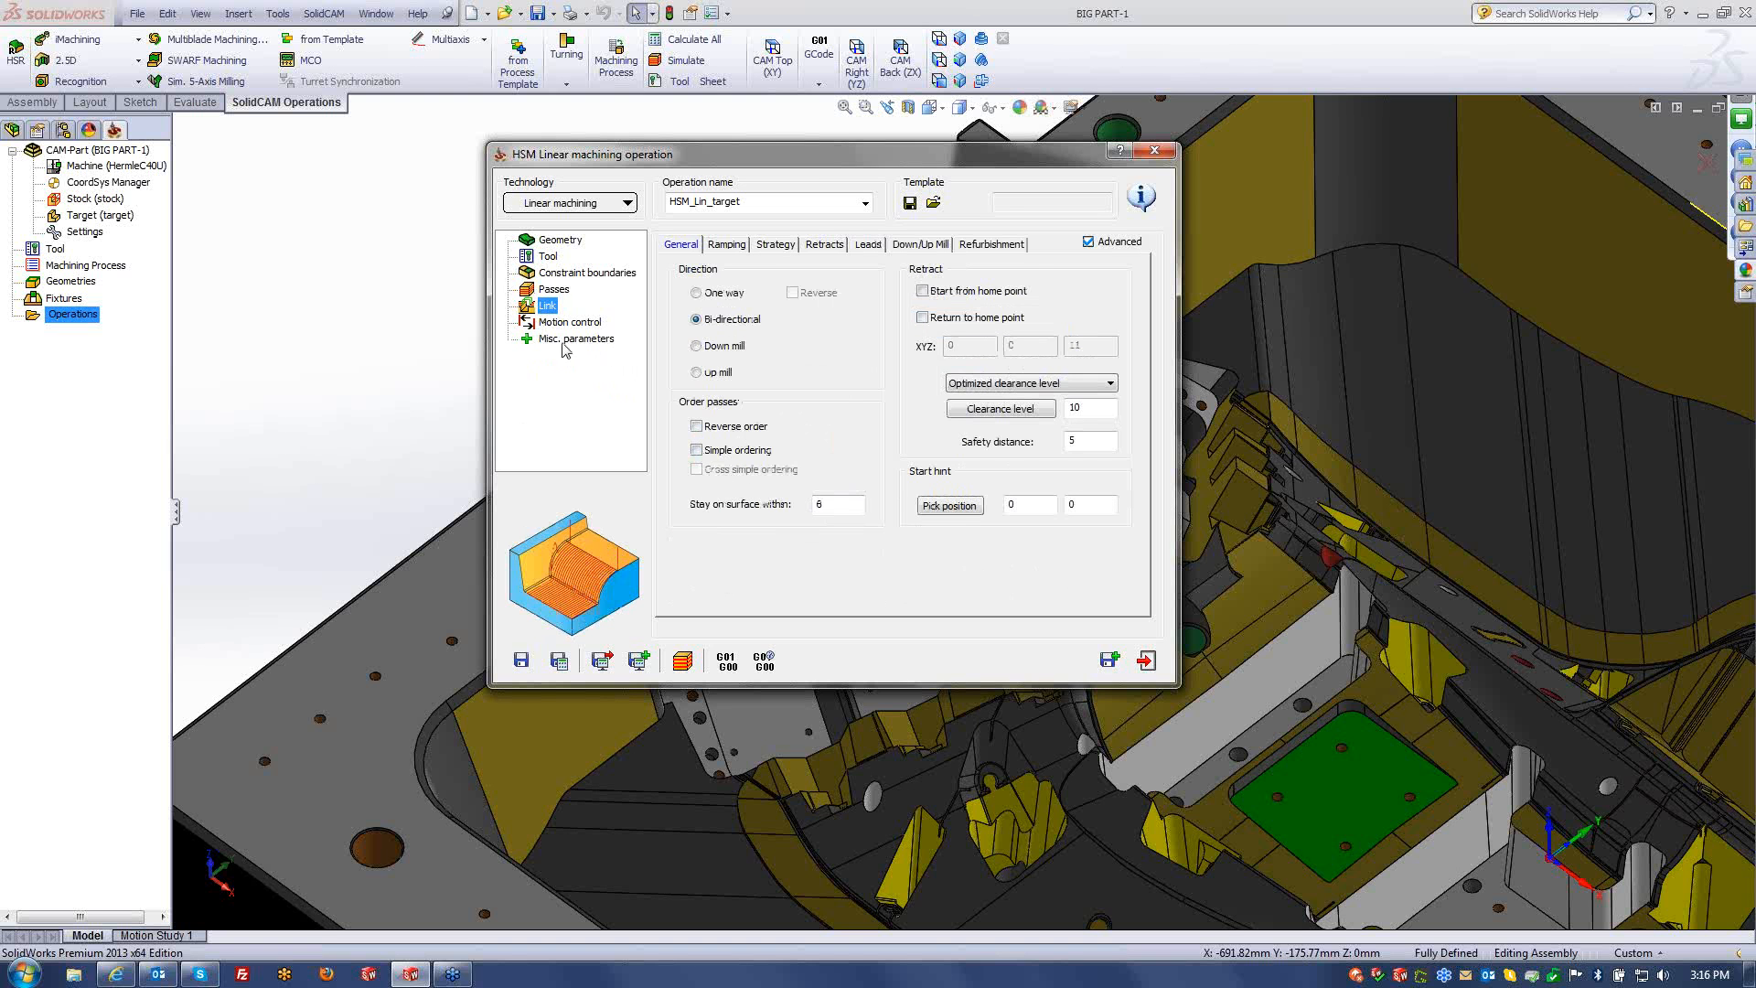
{"action": "left_click", "coordinate": [554, 290]}
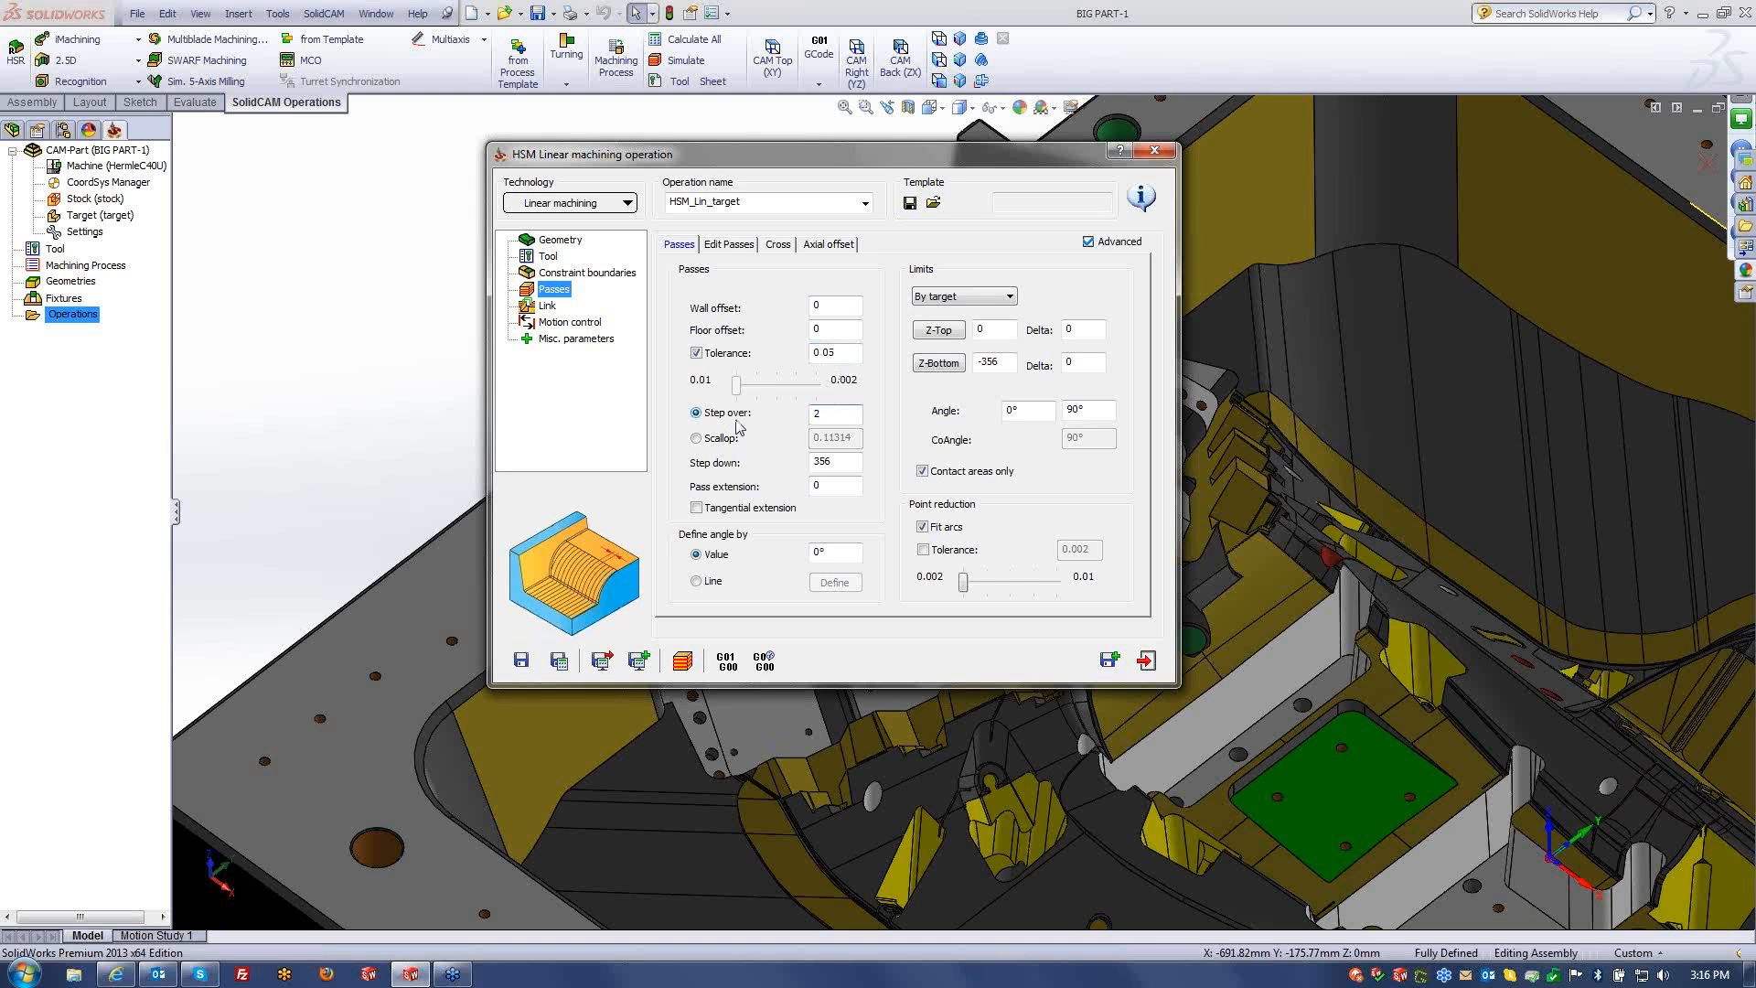
{"action": "left_click", "coordinate": [834, 553]}
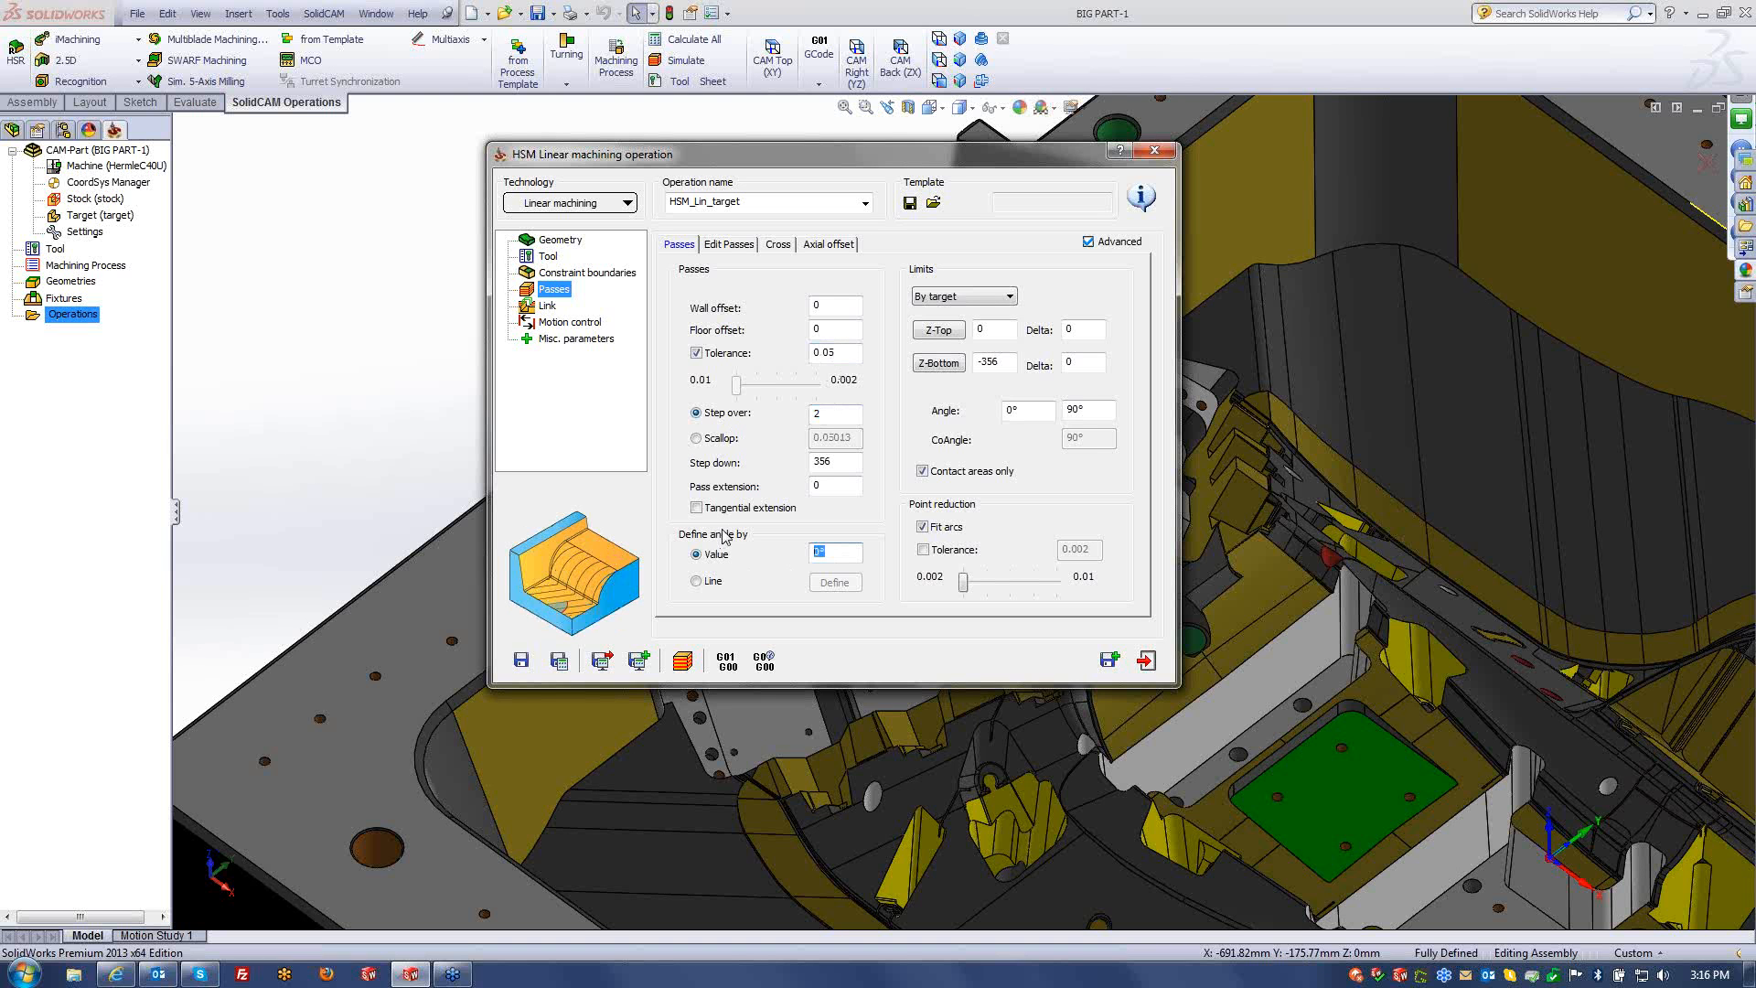
{"action": "type", "text": "45"}
{"action": "left_click", "coordinate": [549, 307]}
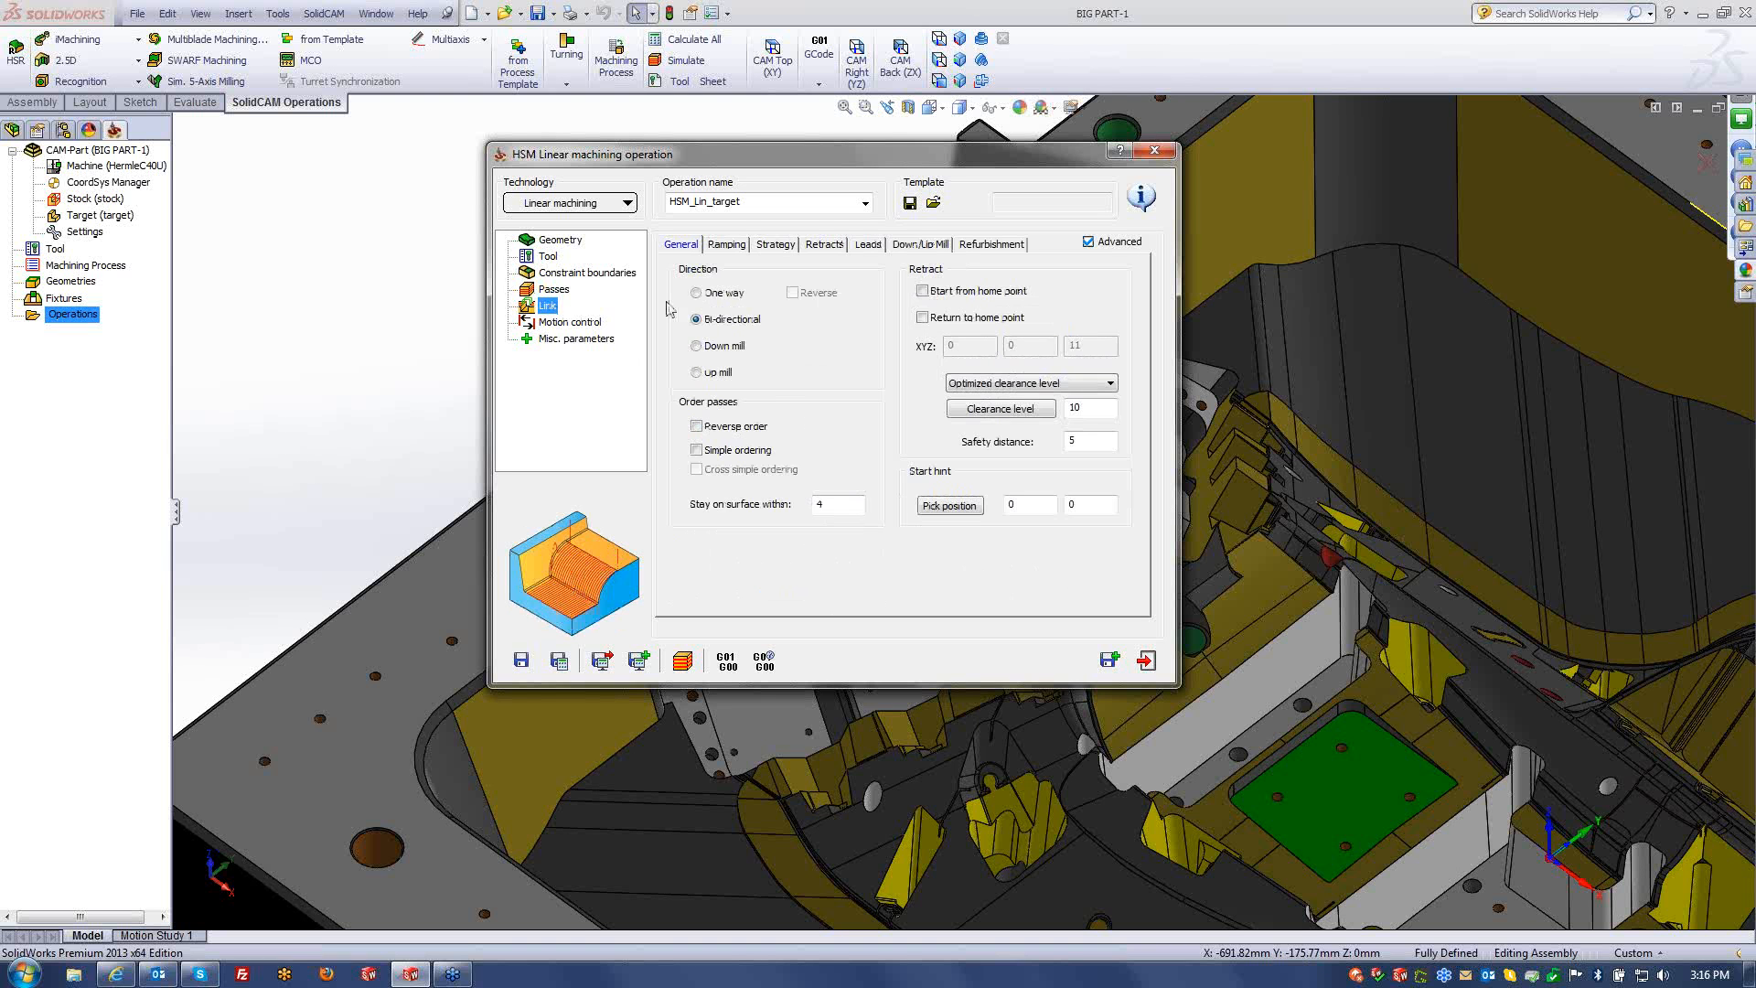
{"action": "left_click", "coordinate": [559, 660]}
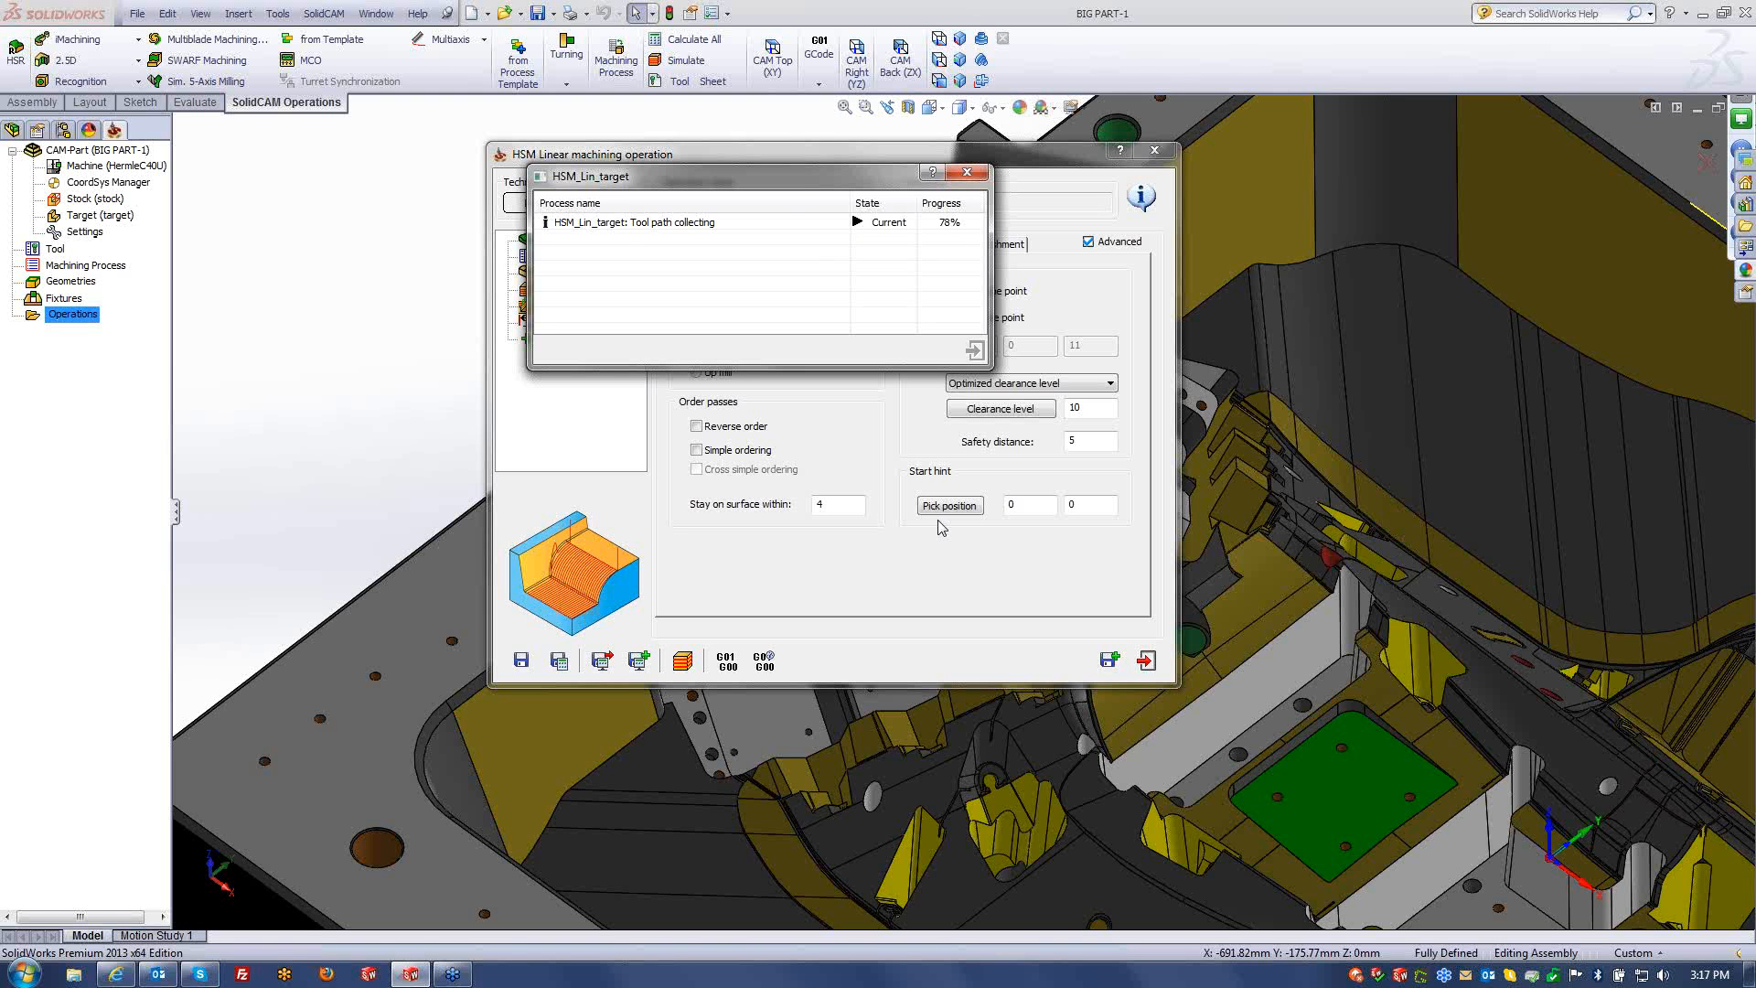
- Play the Host CAD simulation in isometric view, inspect the cut pocket, then exit the simulation
{"action": "left_click", "coordinate": [684, 660]}
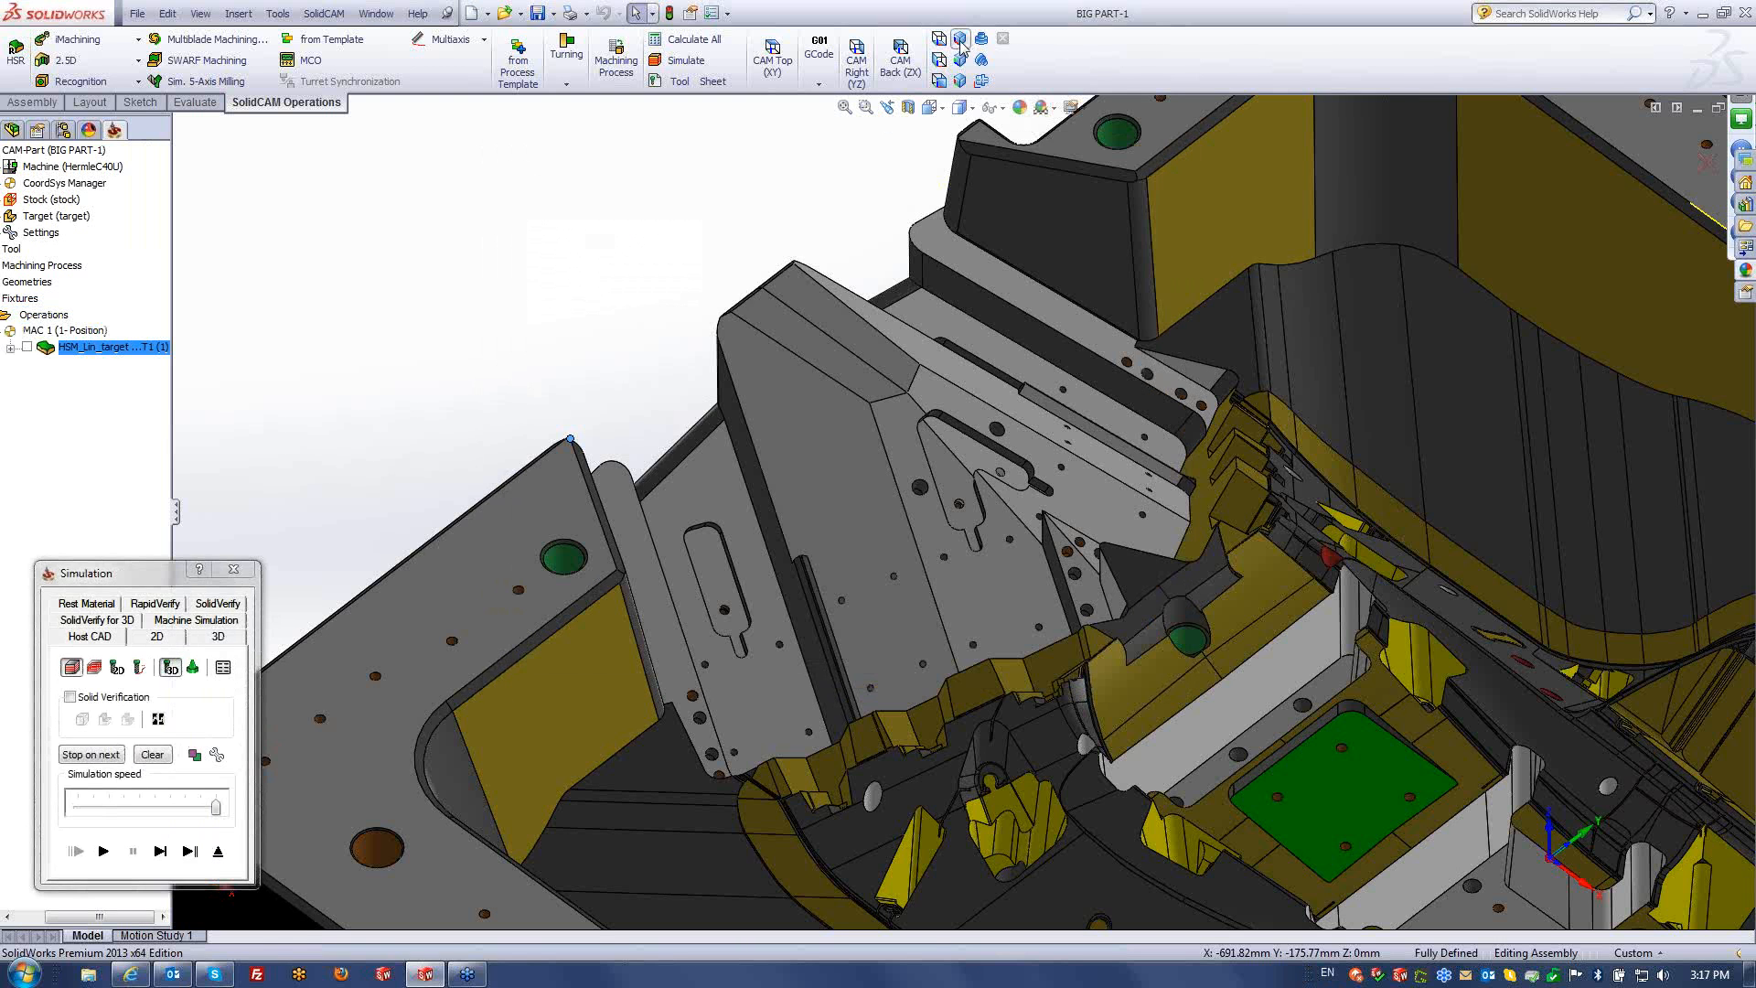
{"action": "left_click", "coordinate": [959, 39]}
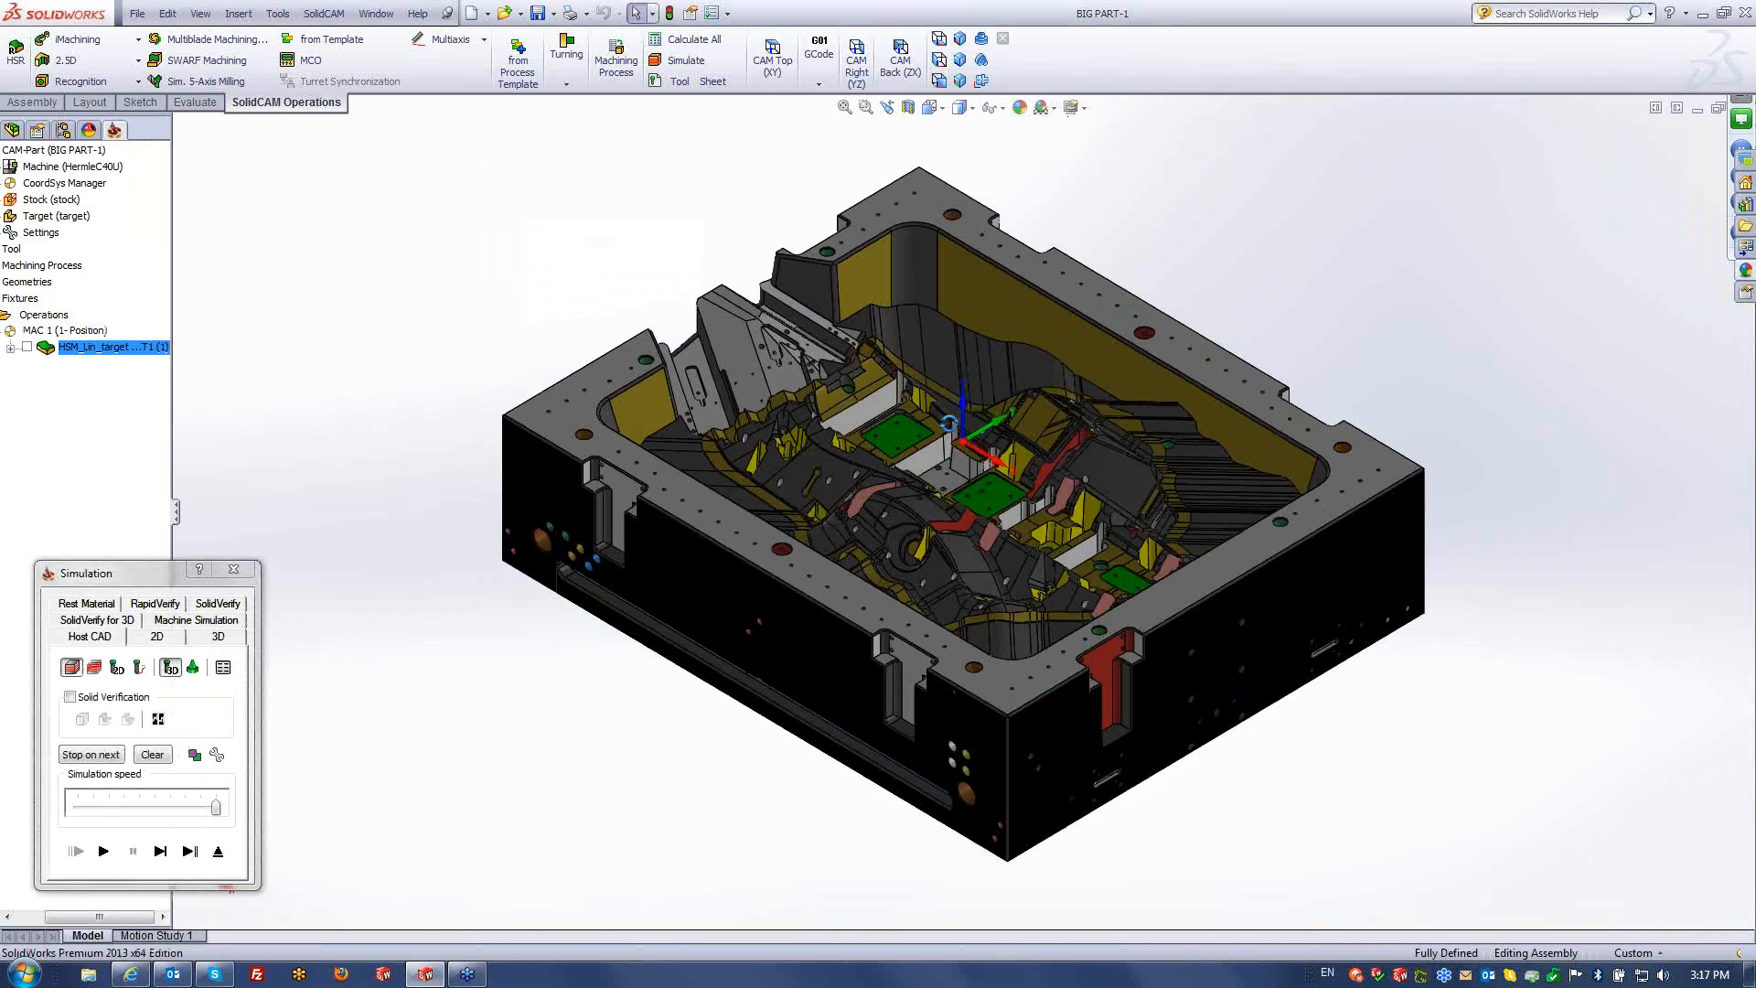
{"action": "left_click", "coordinate": [104, 851]}
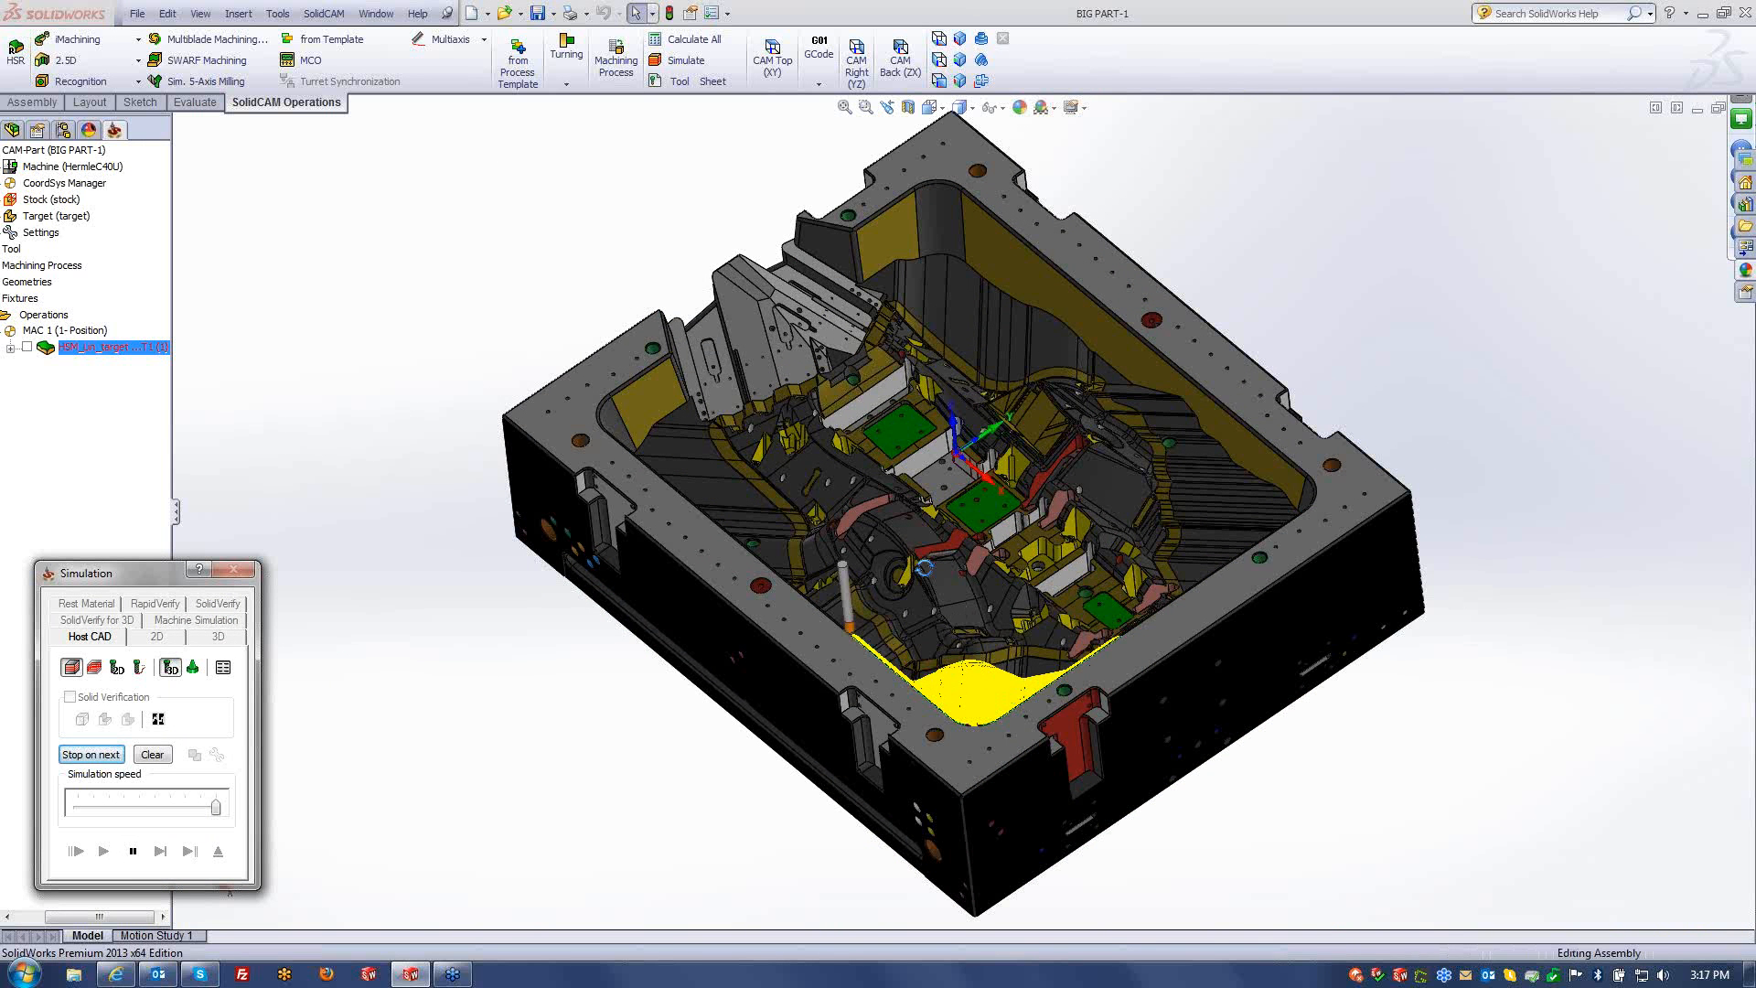
{"action": "scroll", "coordinate": [933, 594], "scroll_direction": "down", "scroll_amount": 3}
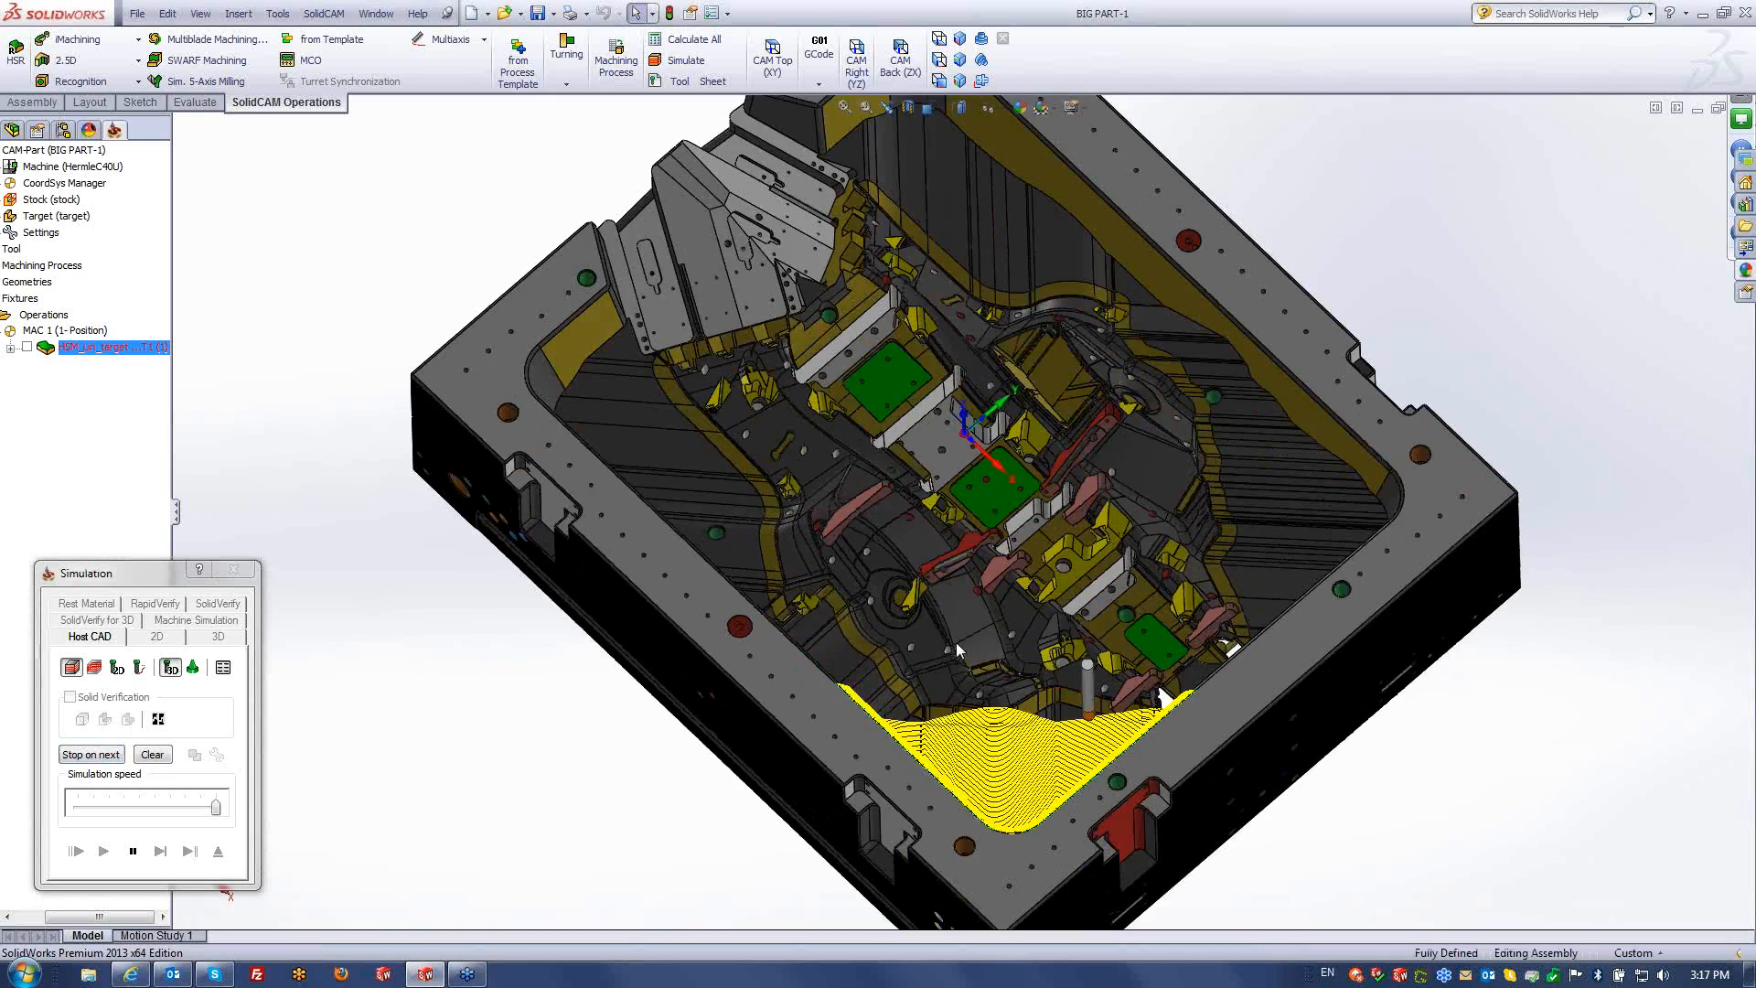
{"action": "middle_click_drag", "start_coordinate": [957, 649], "coordinate": [987, 629], "text": "ctrl"}
{"action": "scroll", "coordinate": [941, 630], "scroll_direction": "up", "scroll_amount": 1}
{"action": "scroll", "coordinate": [942, 617], "scroll_direction": "down", "scroll_amount": 1}
{"action": "scroll", "coordinate": [987, 626], "scroll_direction": "down", "scroll_amount": 8}
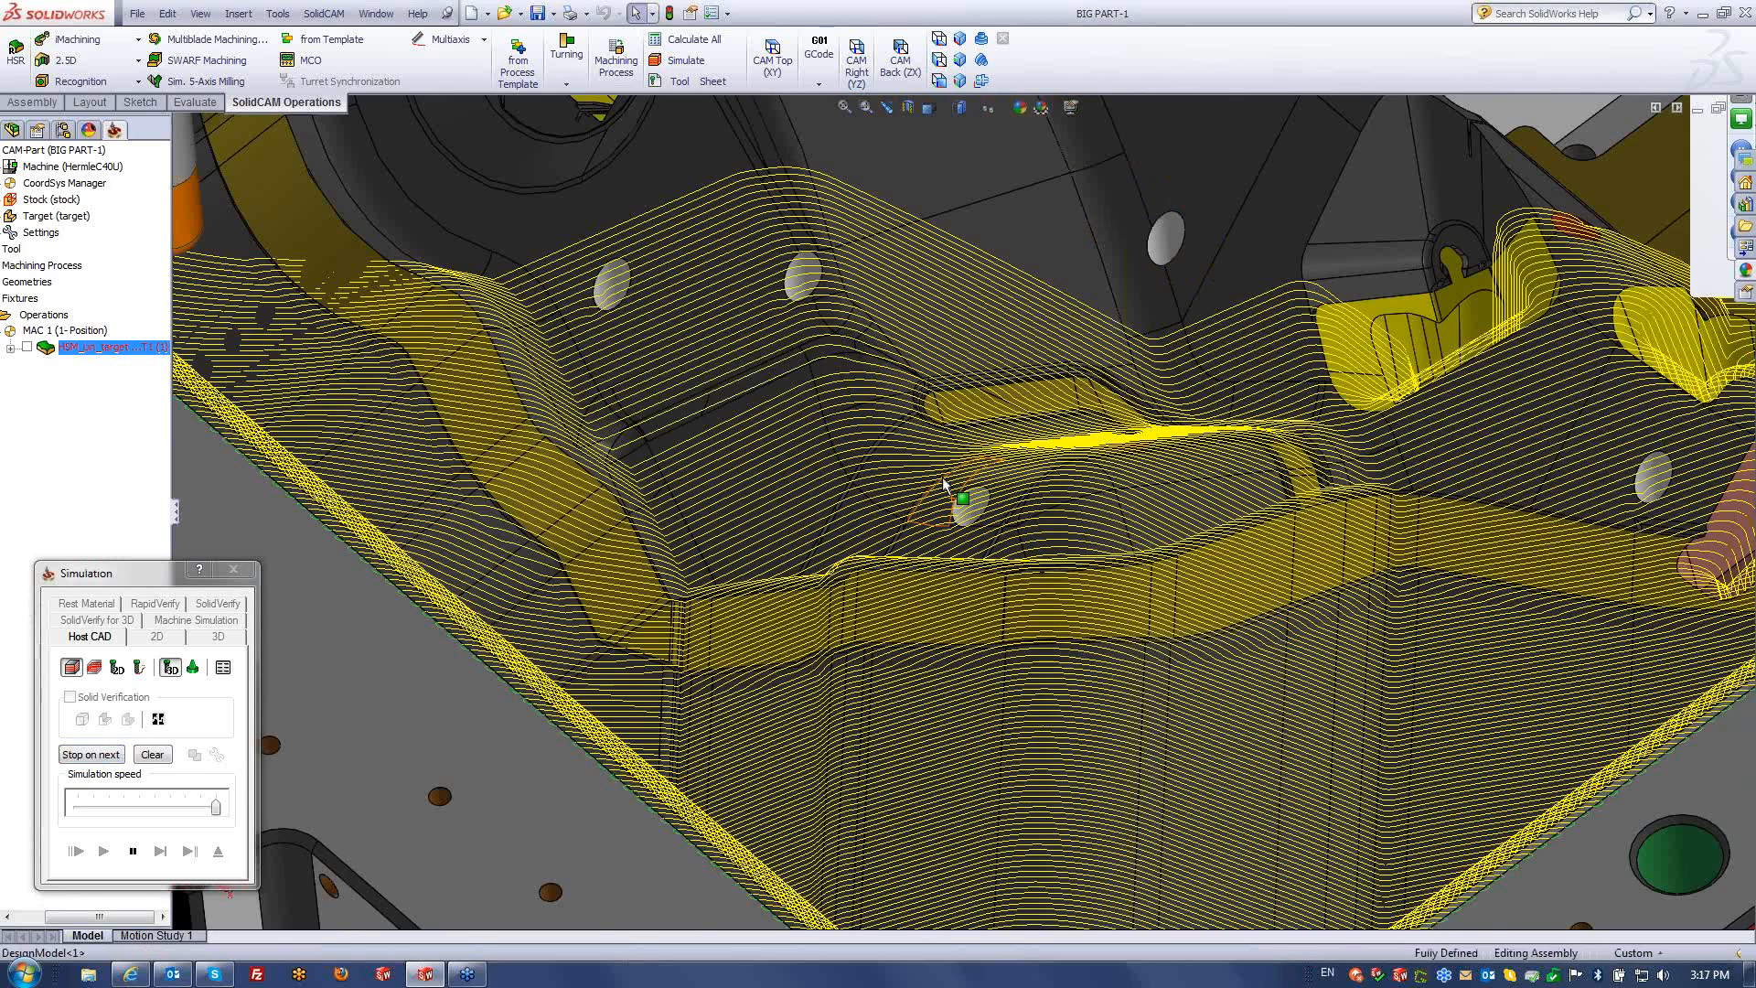
{"action": "scroll", "coordinate": [944, 485], "scroll_direction": "up", "scroll_amount": 3}
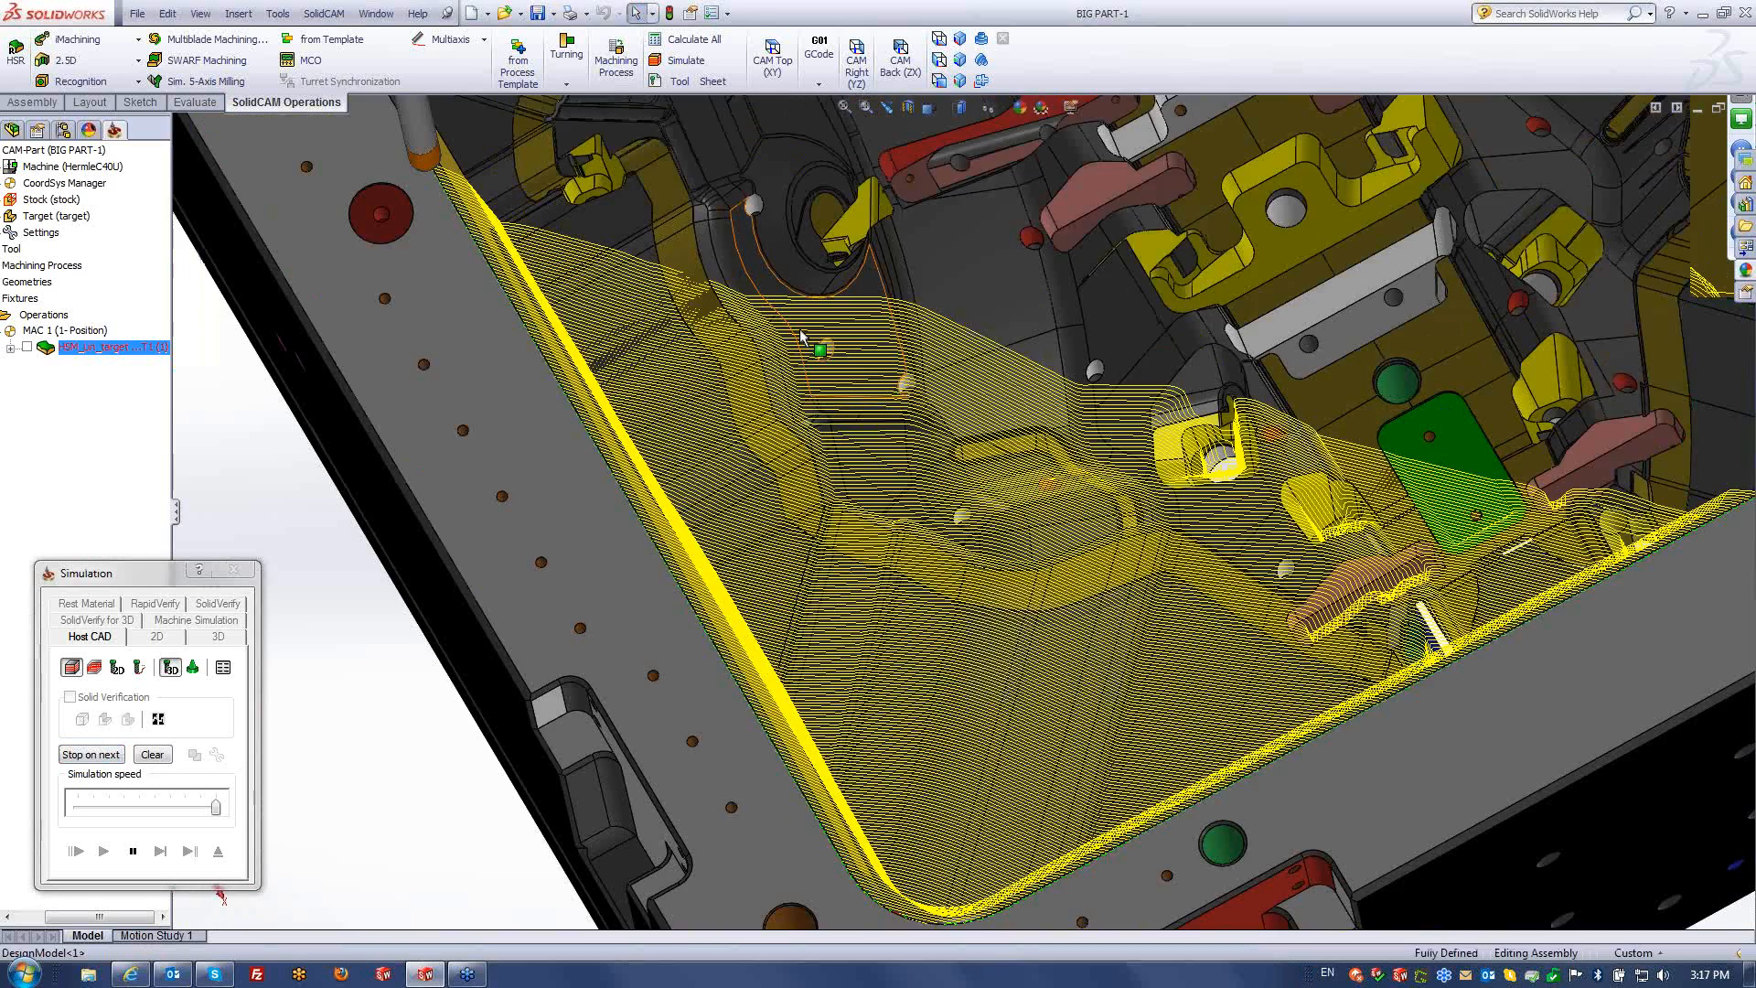
{"action": "scroll", "coordinate": [800, 328], "scroll_direction": "up", "scroll_amount": 2}
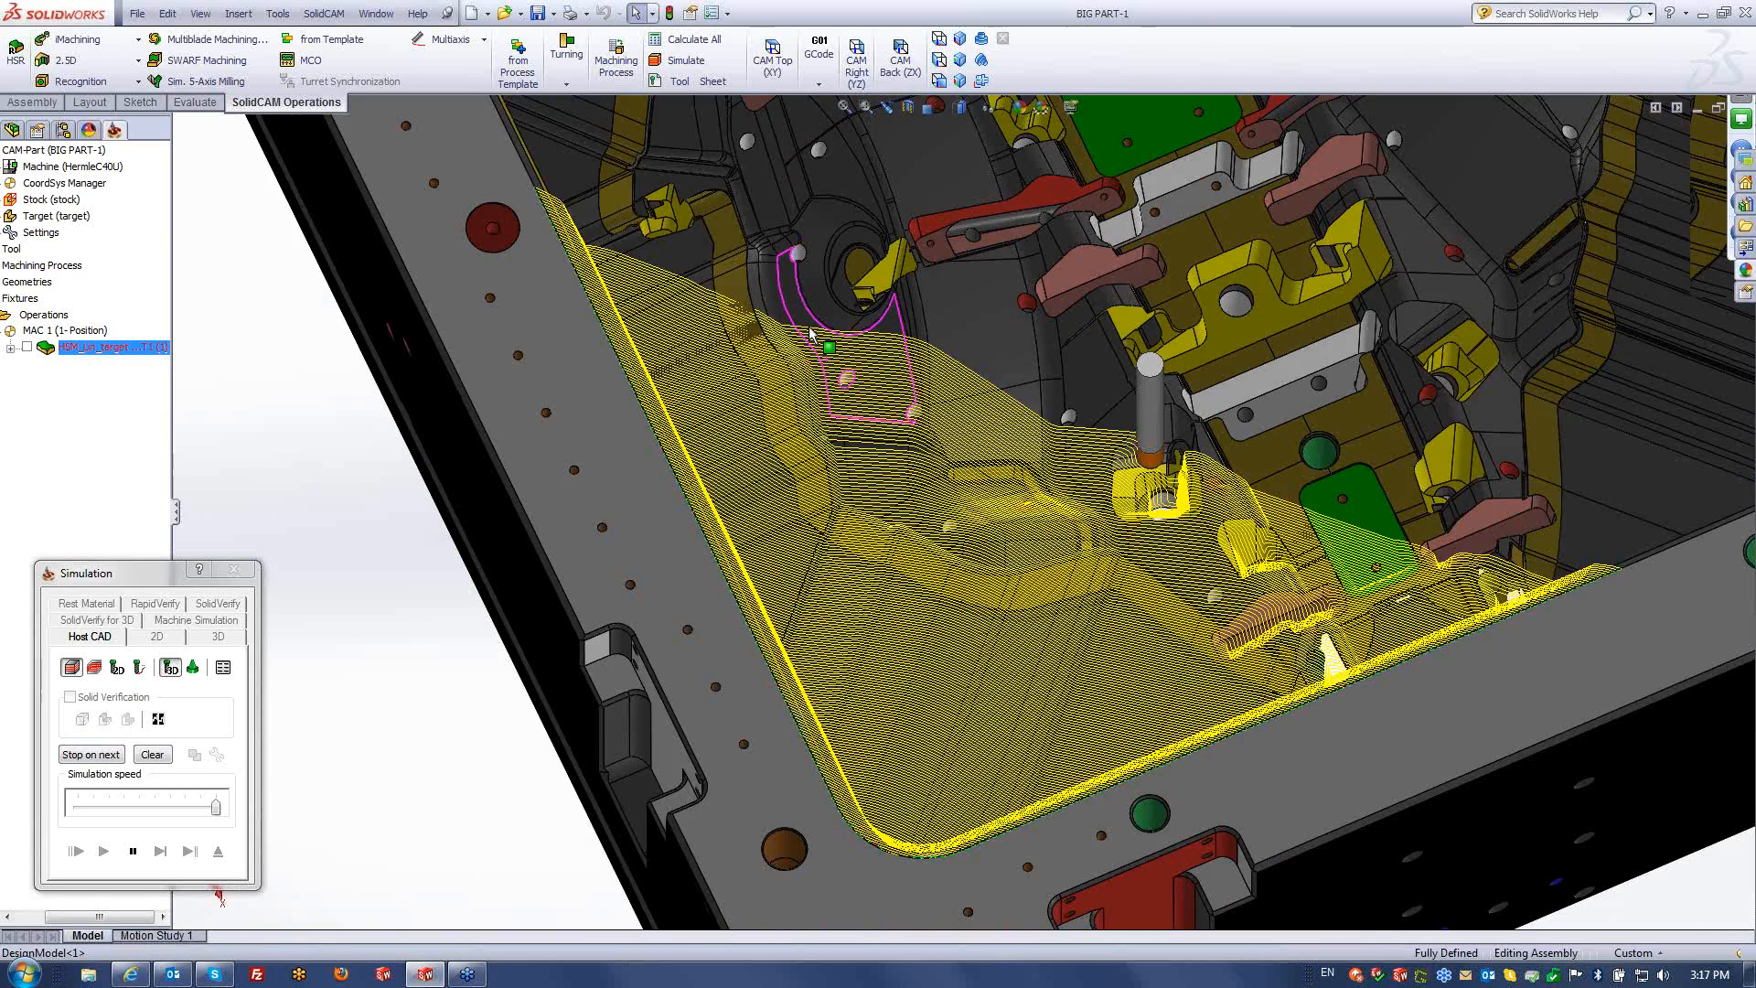
{"action": "scroll", "coordinate": [952, 498], "scroll_direction": "up", "scroll_amount": 2}
{"action": "middle_click_drag", "start_coordinate": [952, 498], "coordinate": [975, 395]}
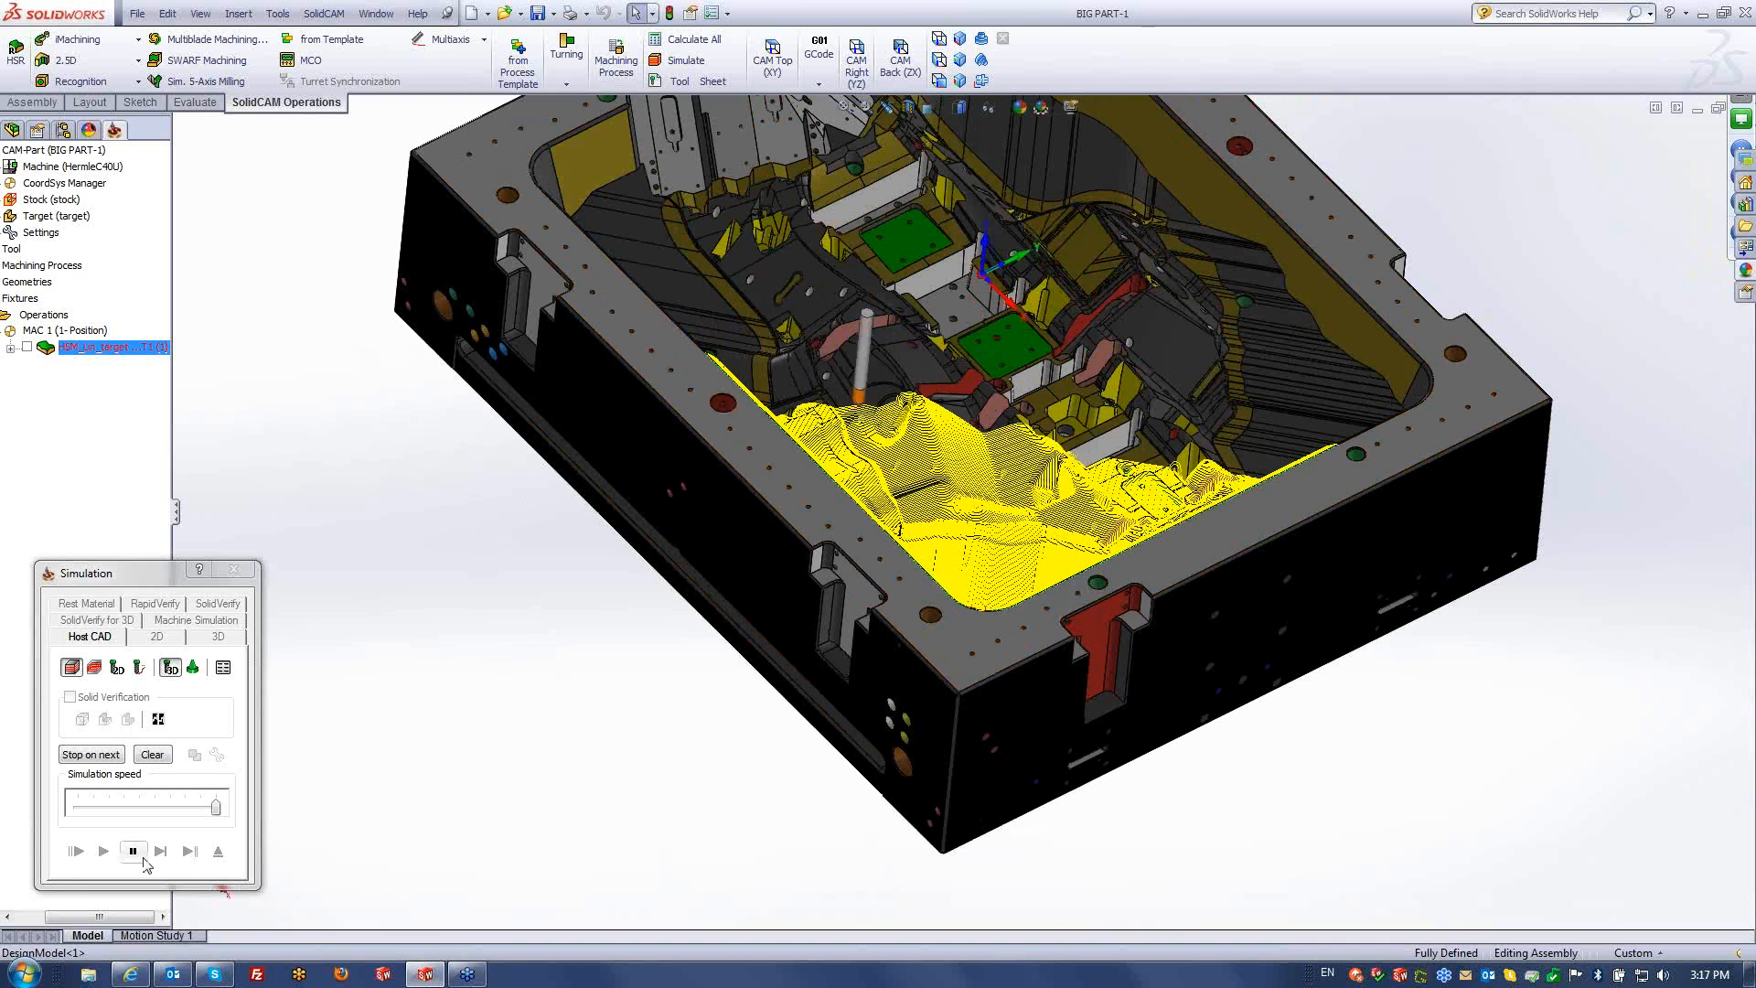
{"action": "left_click", "coordinate": [227, 847]}
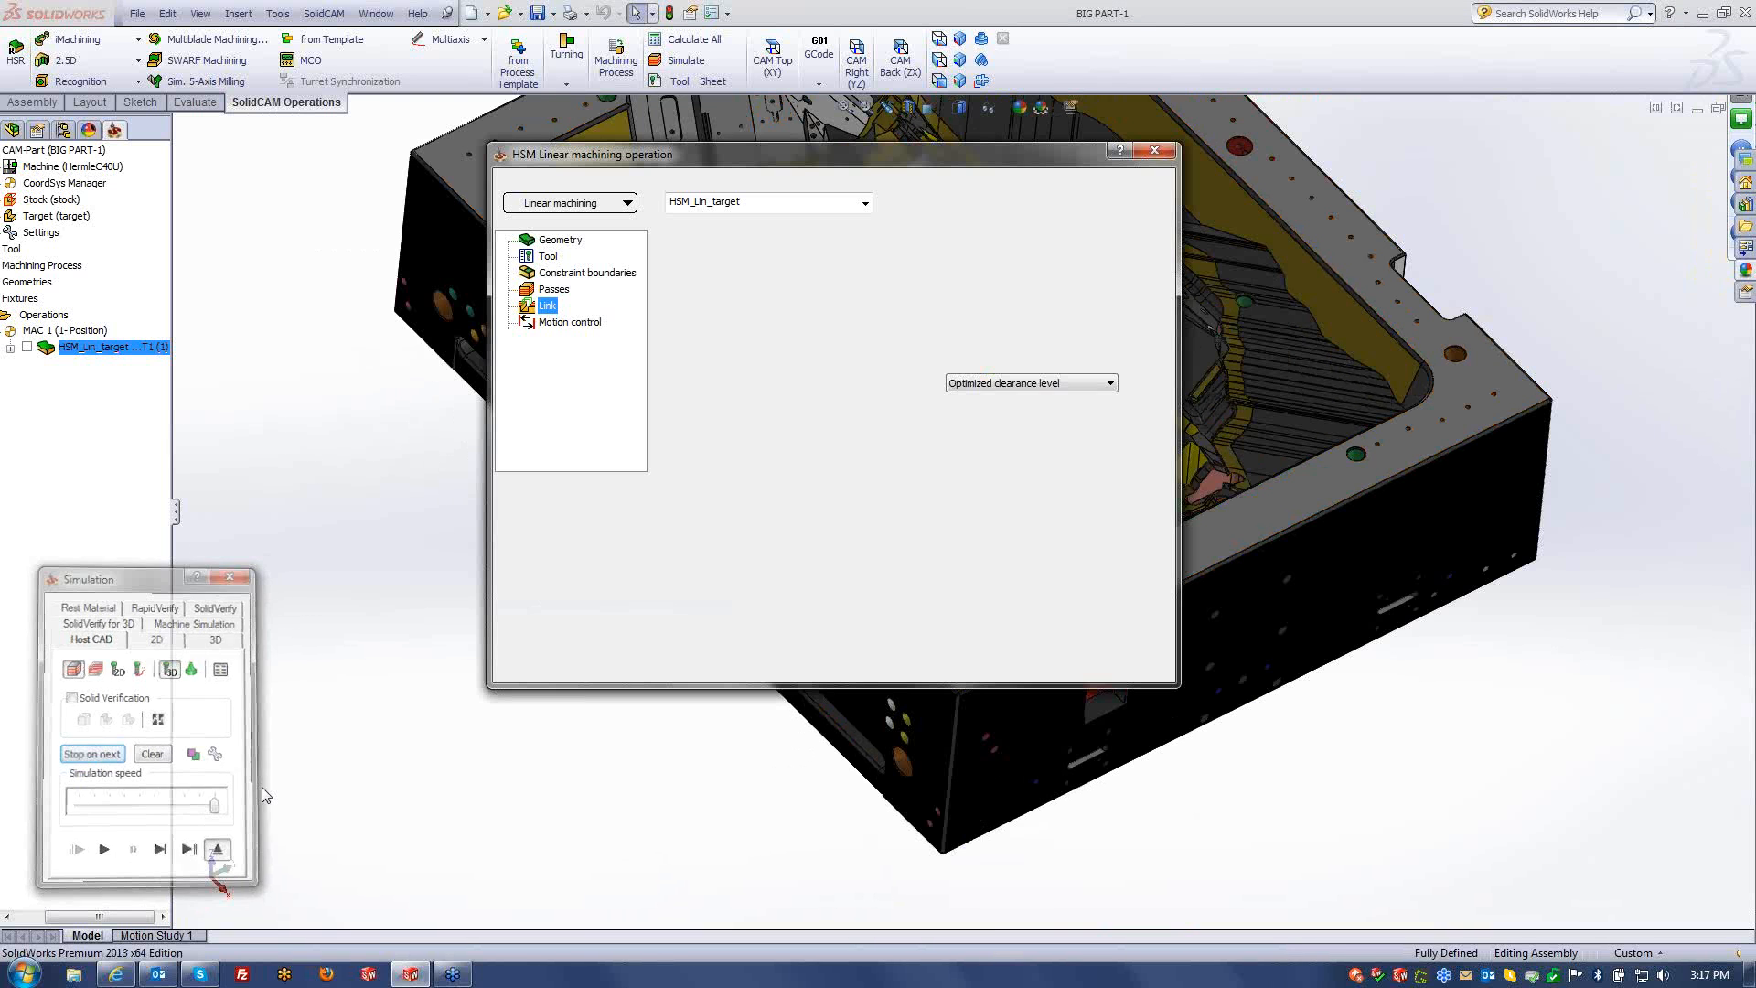
- Close the operation dialog, reset to the isometric view, and reopen the HSM linear operation
{"action": "left_click", "coordinate": [1147, 662]}
{"action": "left_click", "coordinate": [959, 40]}
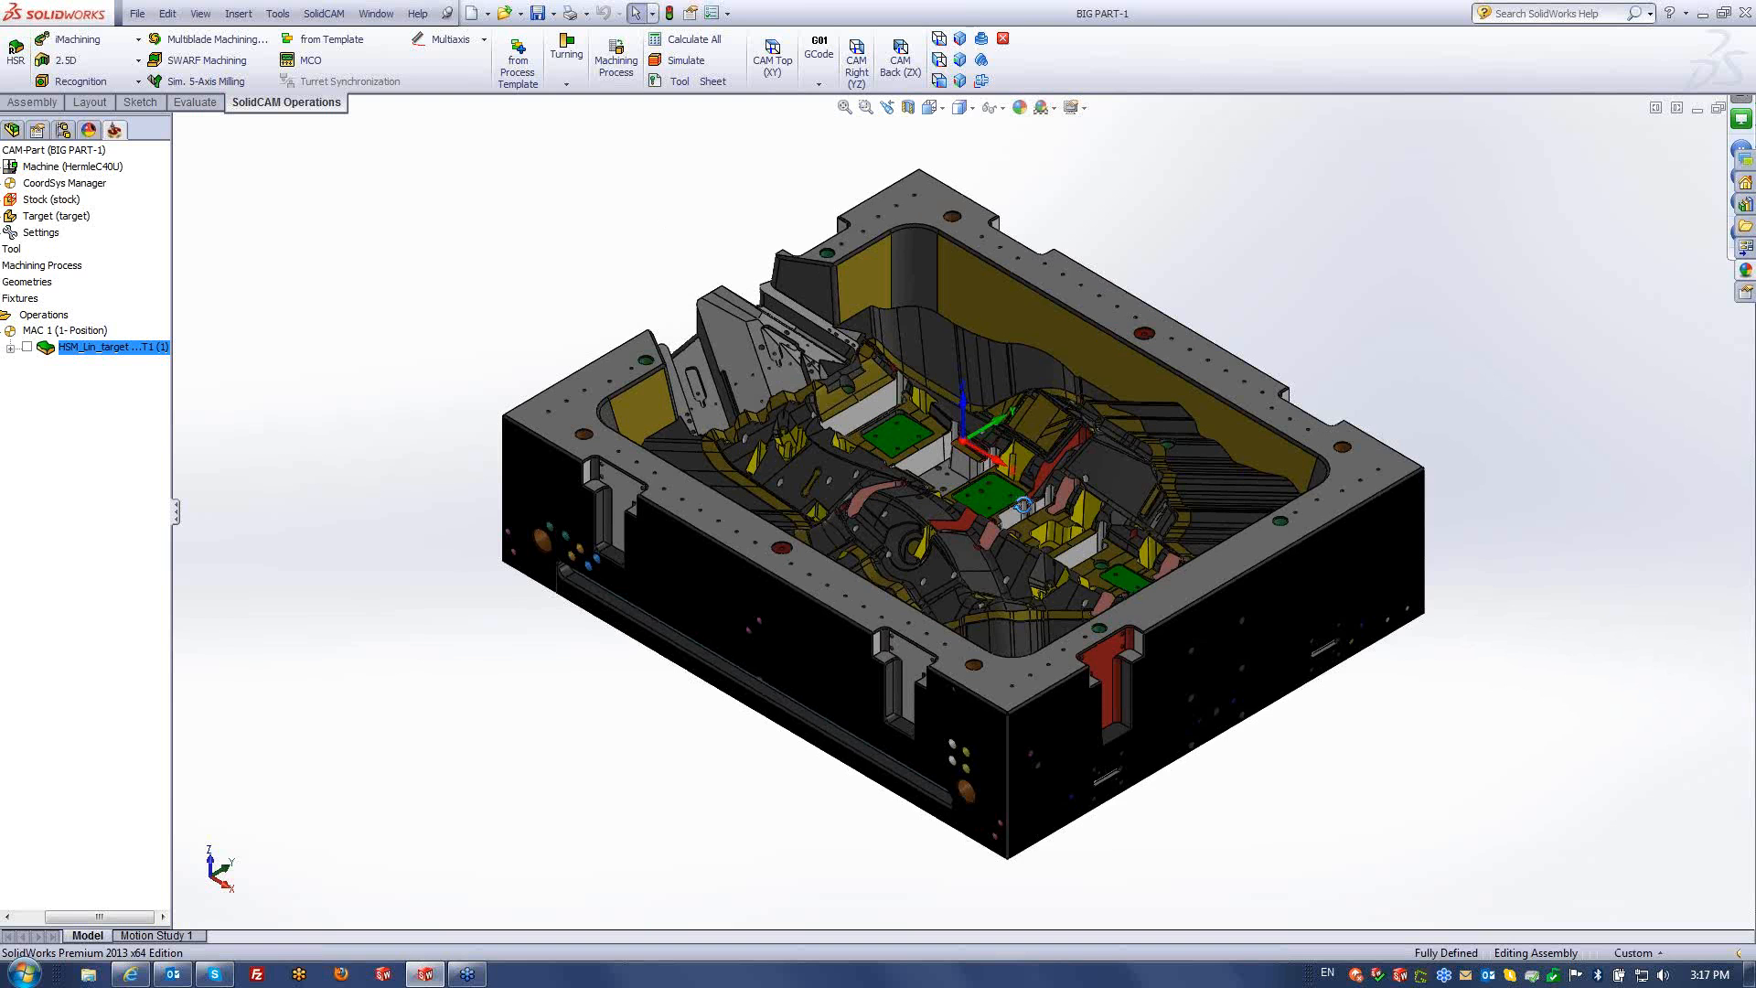
{"action": "scroll", "coordinate": [1028, 520], "scroll_direction": "down", "scroll_amount": 3}
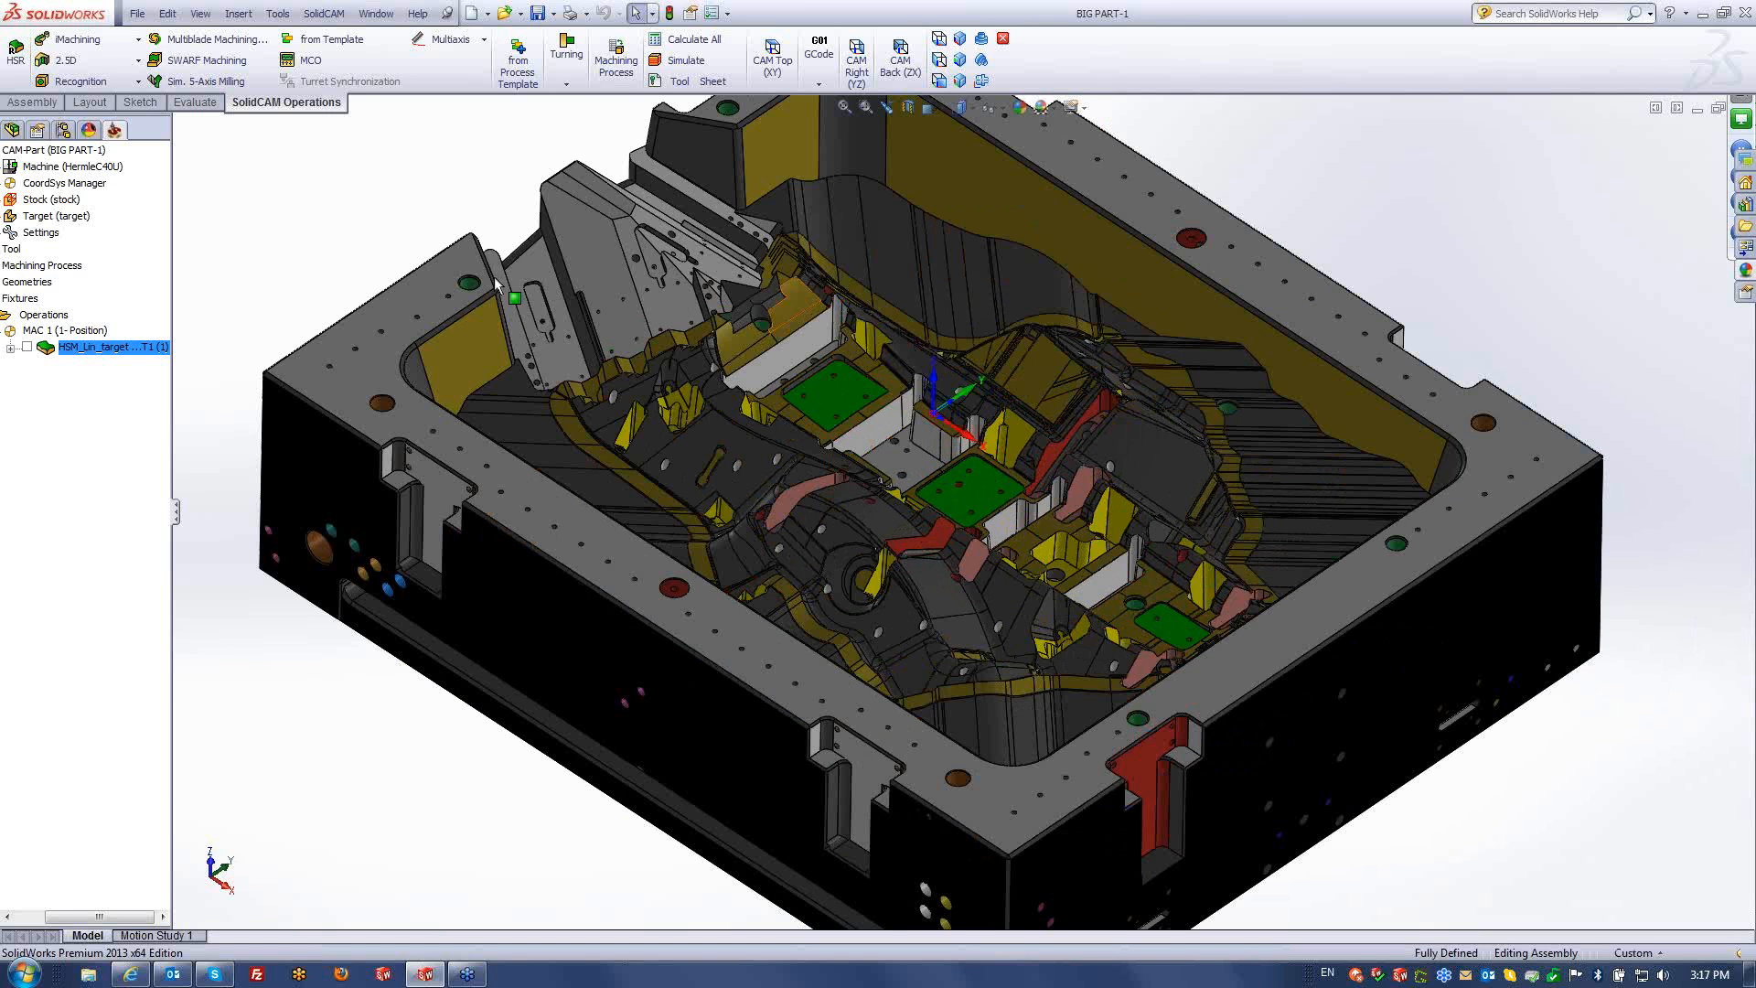
{"action": "double_click", "coordinate": [107, 351]}
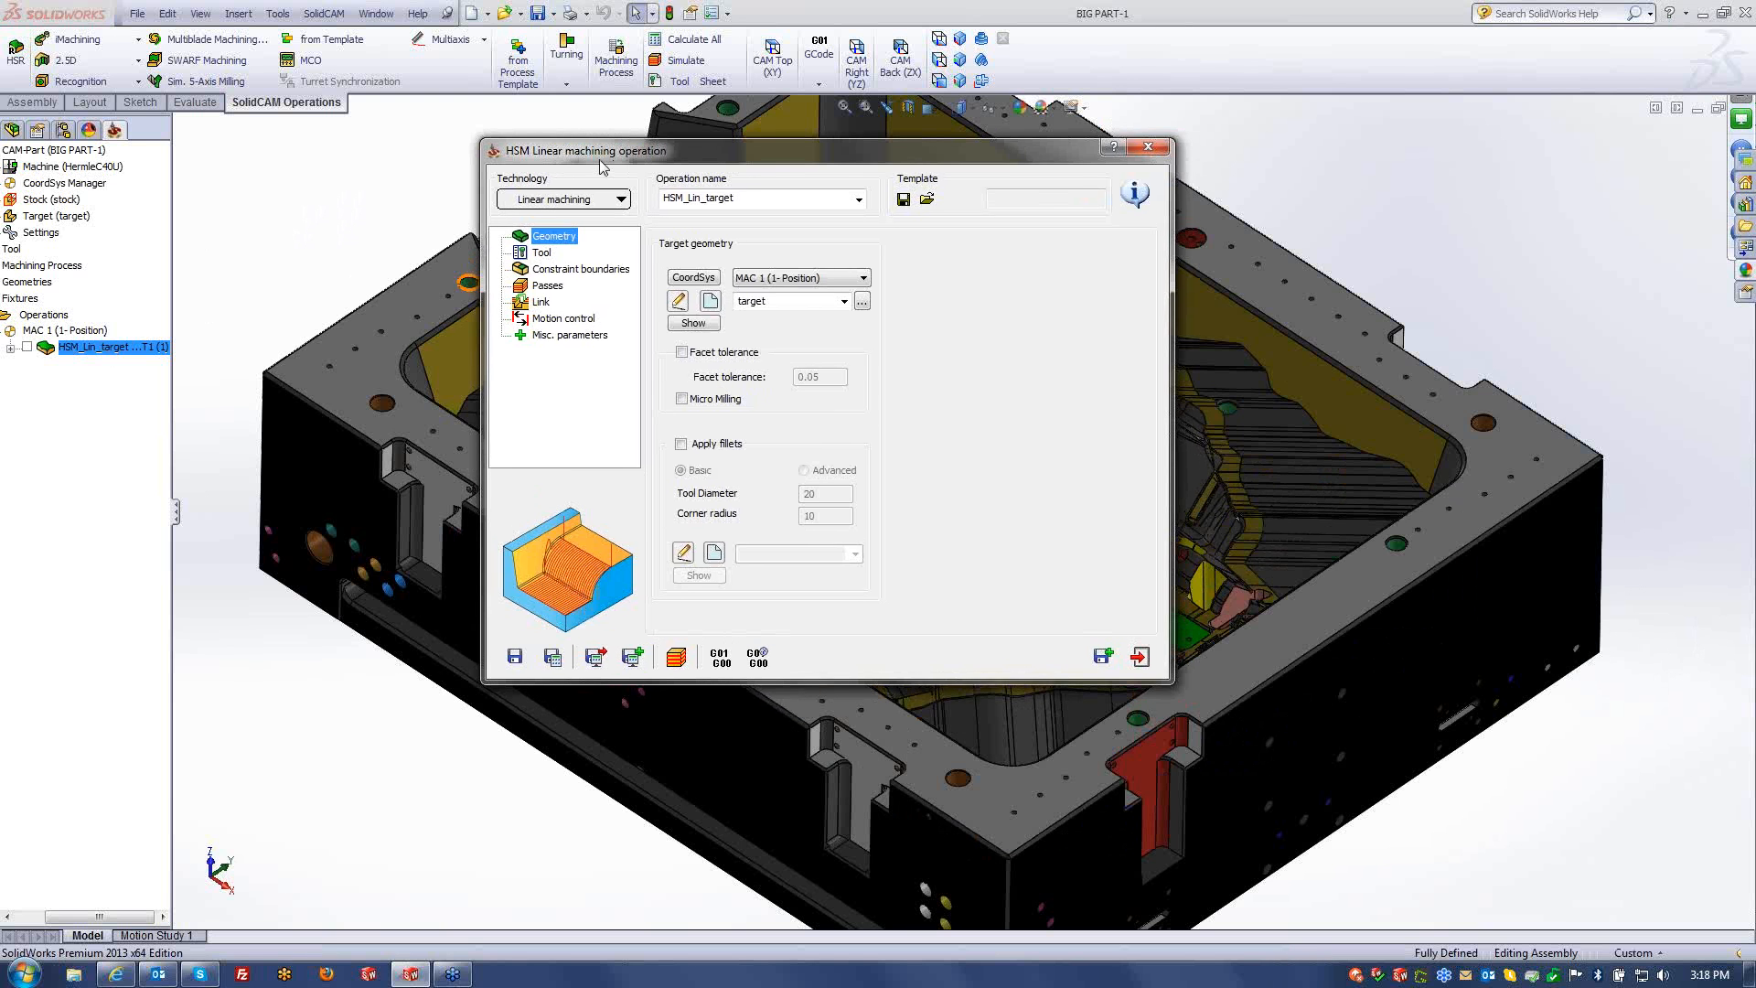
- Uncheck the Passes tolerance, try a finer value, then exit the operation without saving
{"action": "left_click_drag", "start_coordinate": [602, 168], "coordinate": [586, 166]}
{"action": "left_click", "coordinate": [531, 283]}
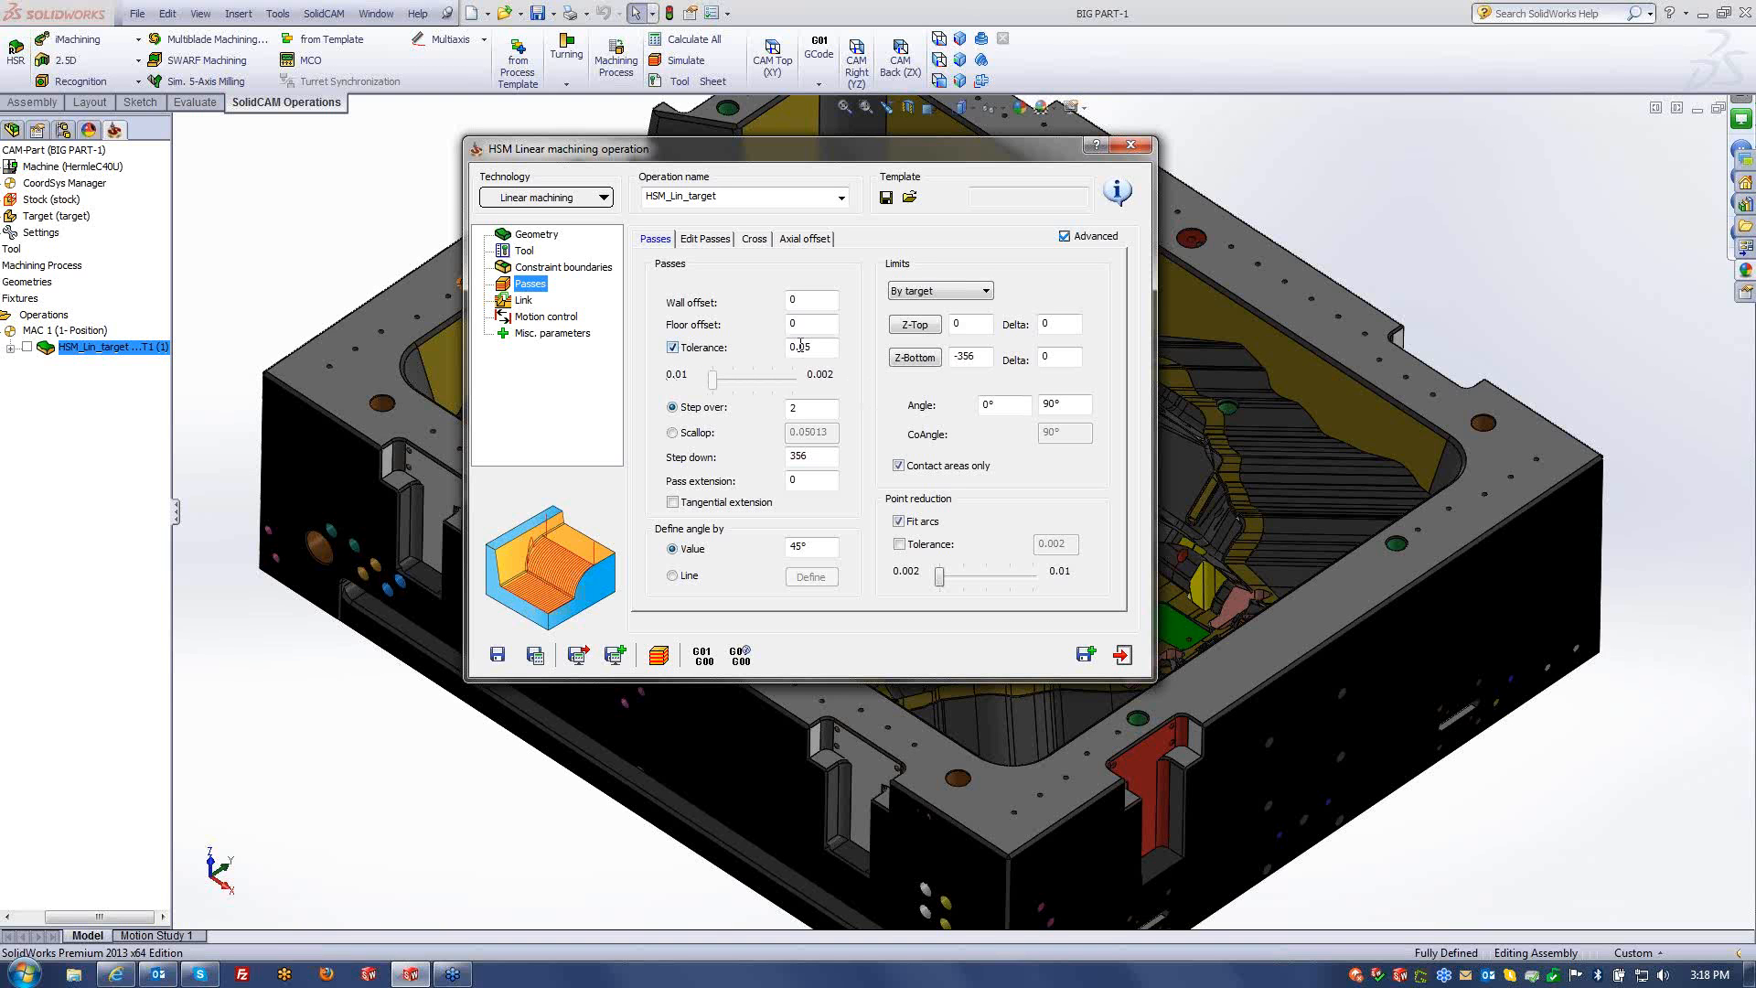
{"action": "left_click", "coordinate": [672, 347]}
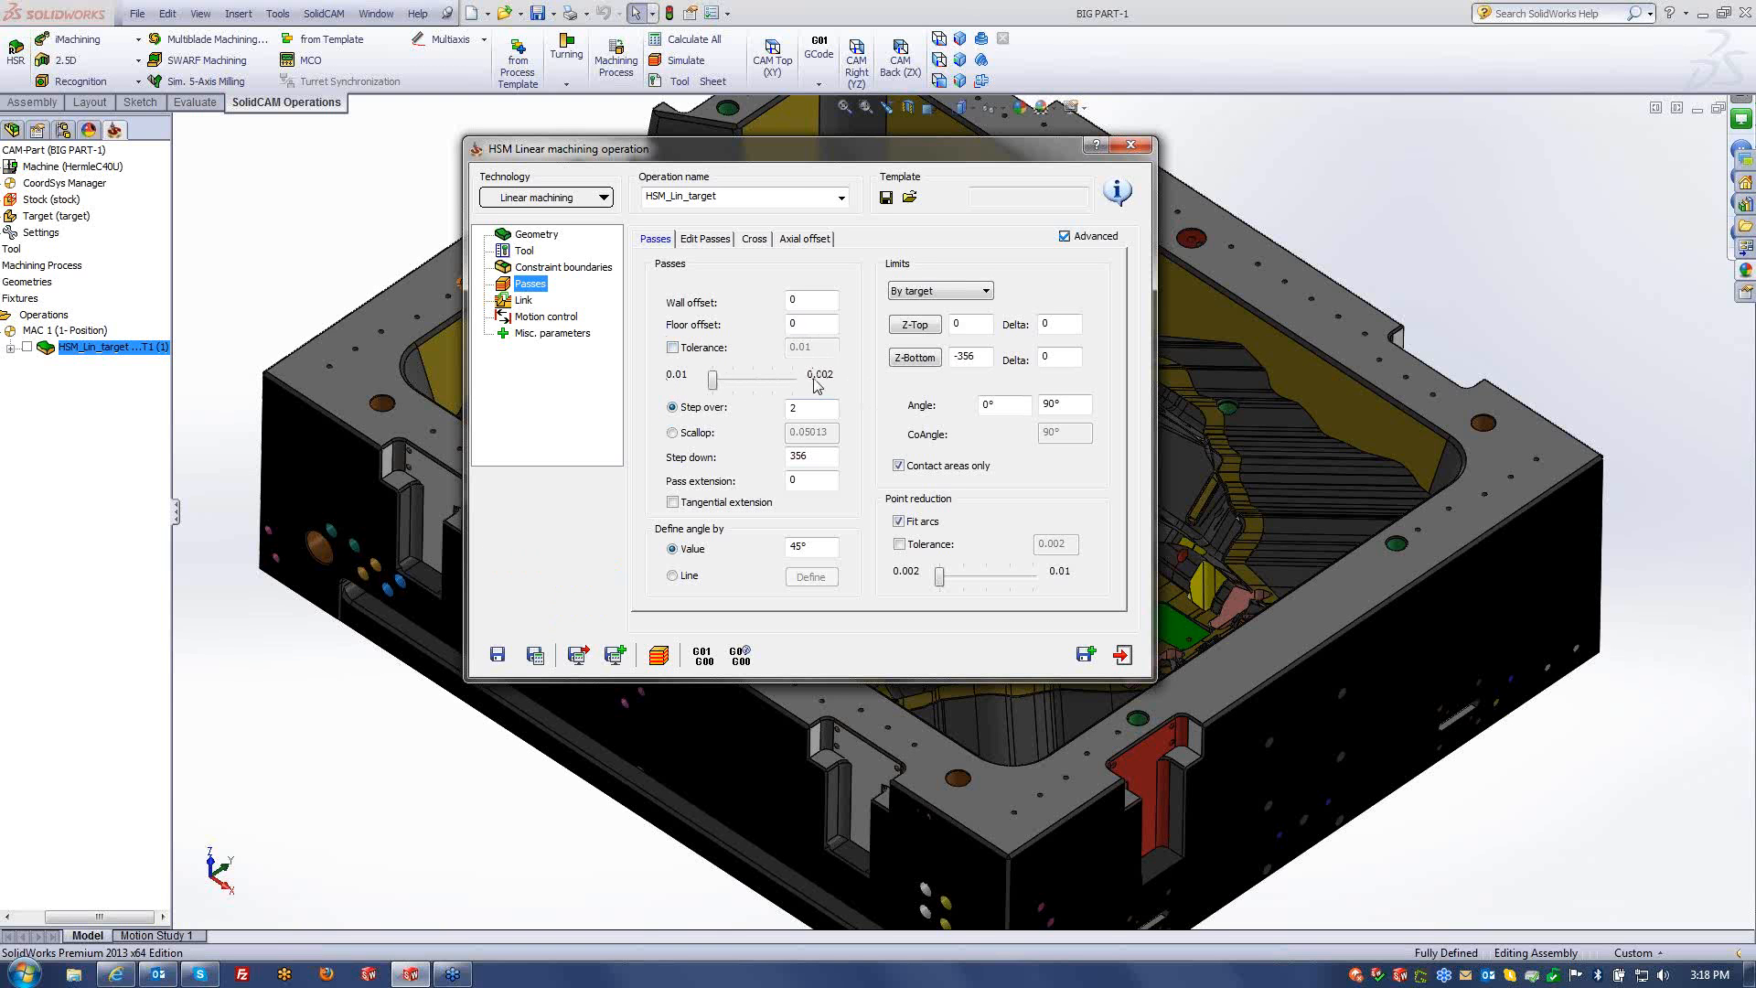
{"action": "left_click_drag", "start_coordinate": [714, 383], "coordinate": [675, 395]}
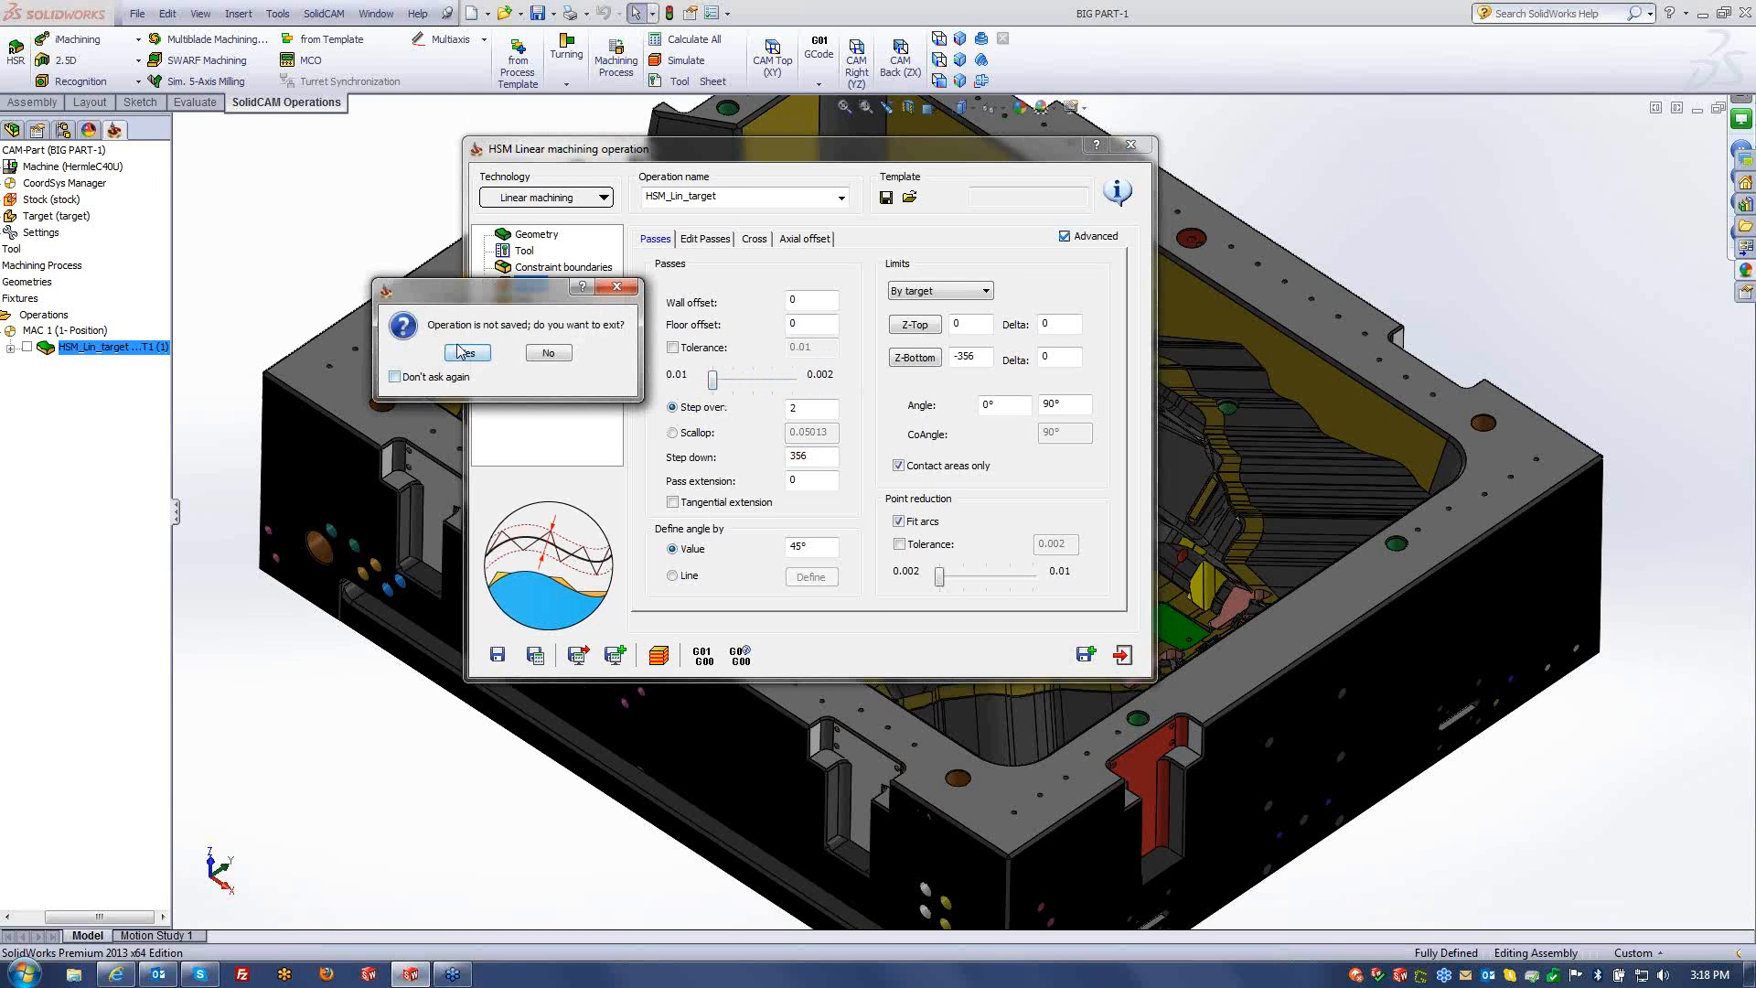
{"action": "left_click", "coordinate": [467, 353]}
{"action": "left_click", "coordinate": [324, 13]}
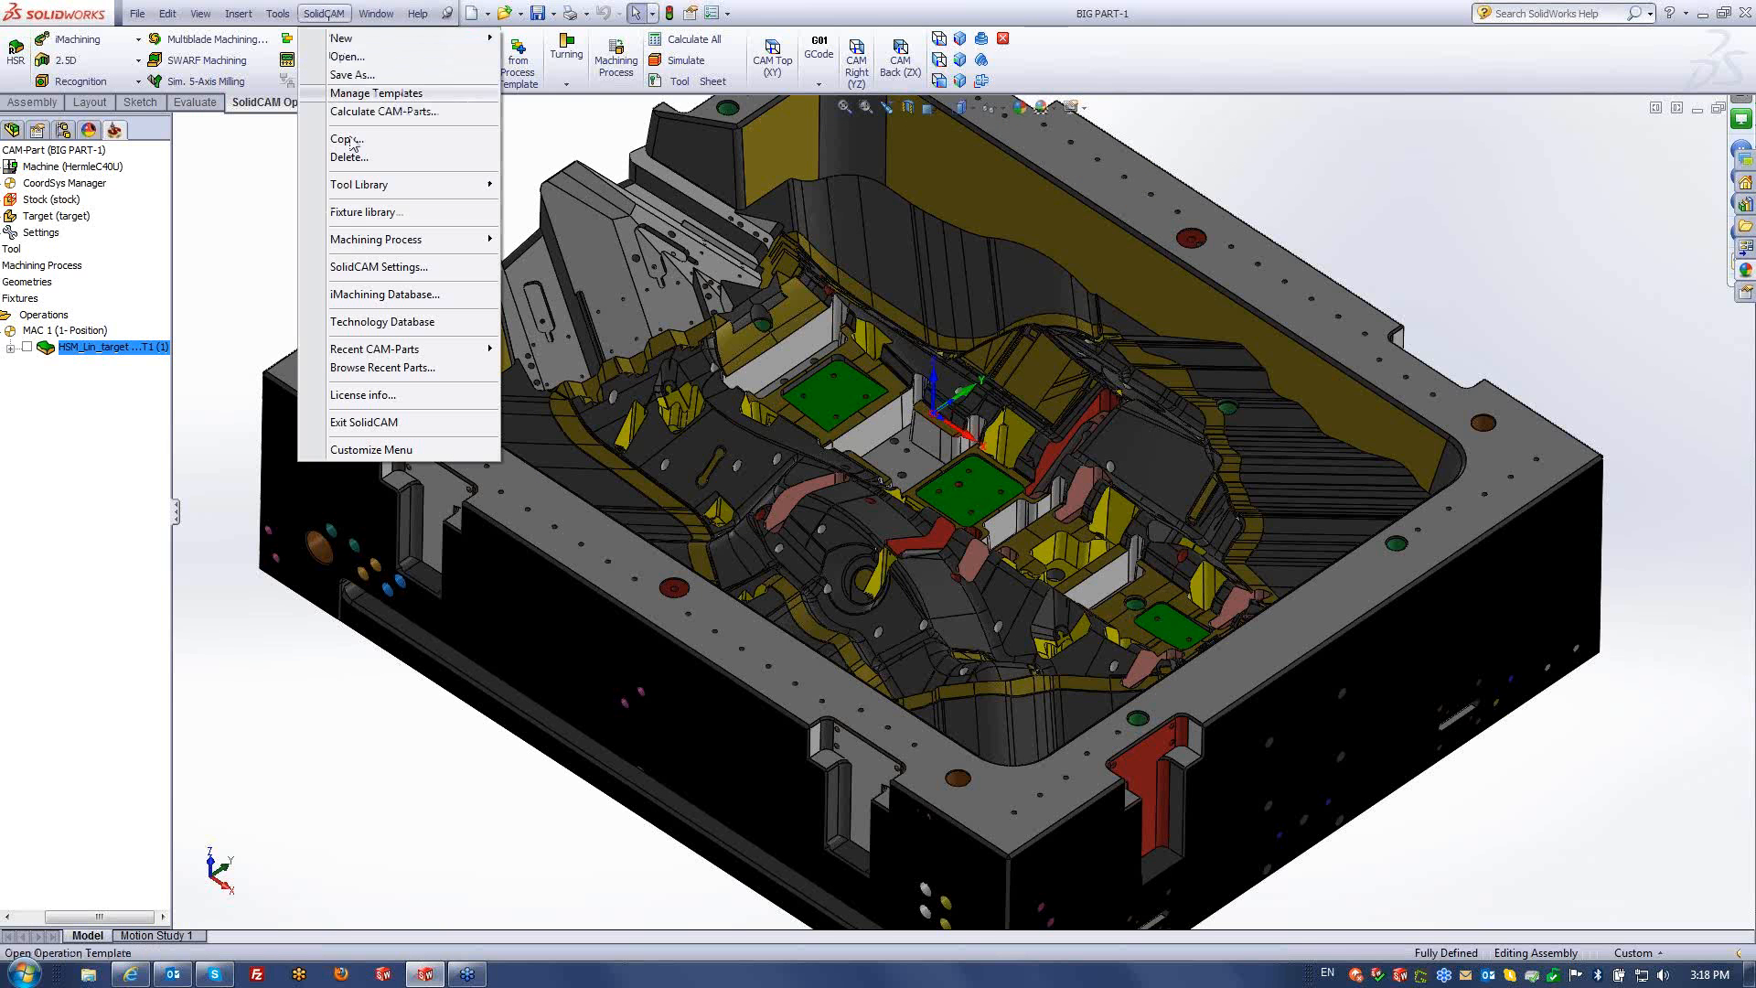
- In the HSM/HSR tolerance defaults, set the passes range to 0.02–0.0024 with a 0.0062 default
{"action": "left_click", "coordinate": [397, 266]}
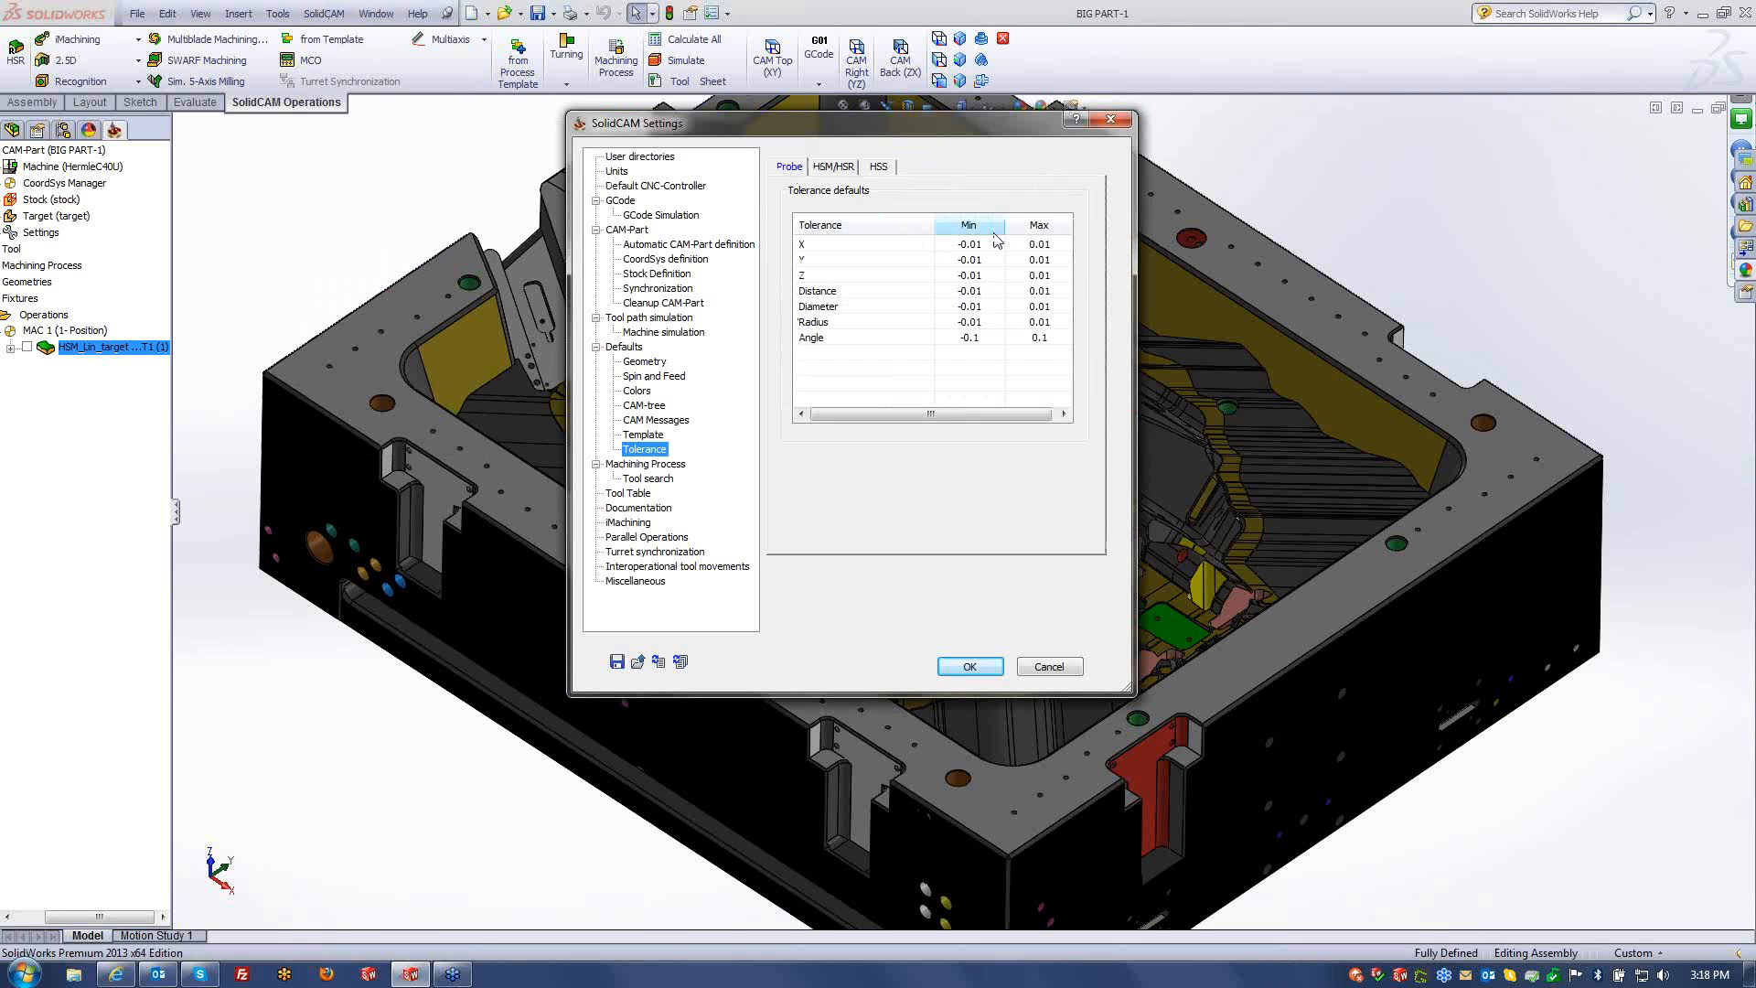
{"action": "left_click", "coordinate": [843, 170]}
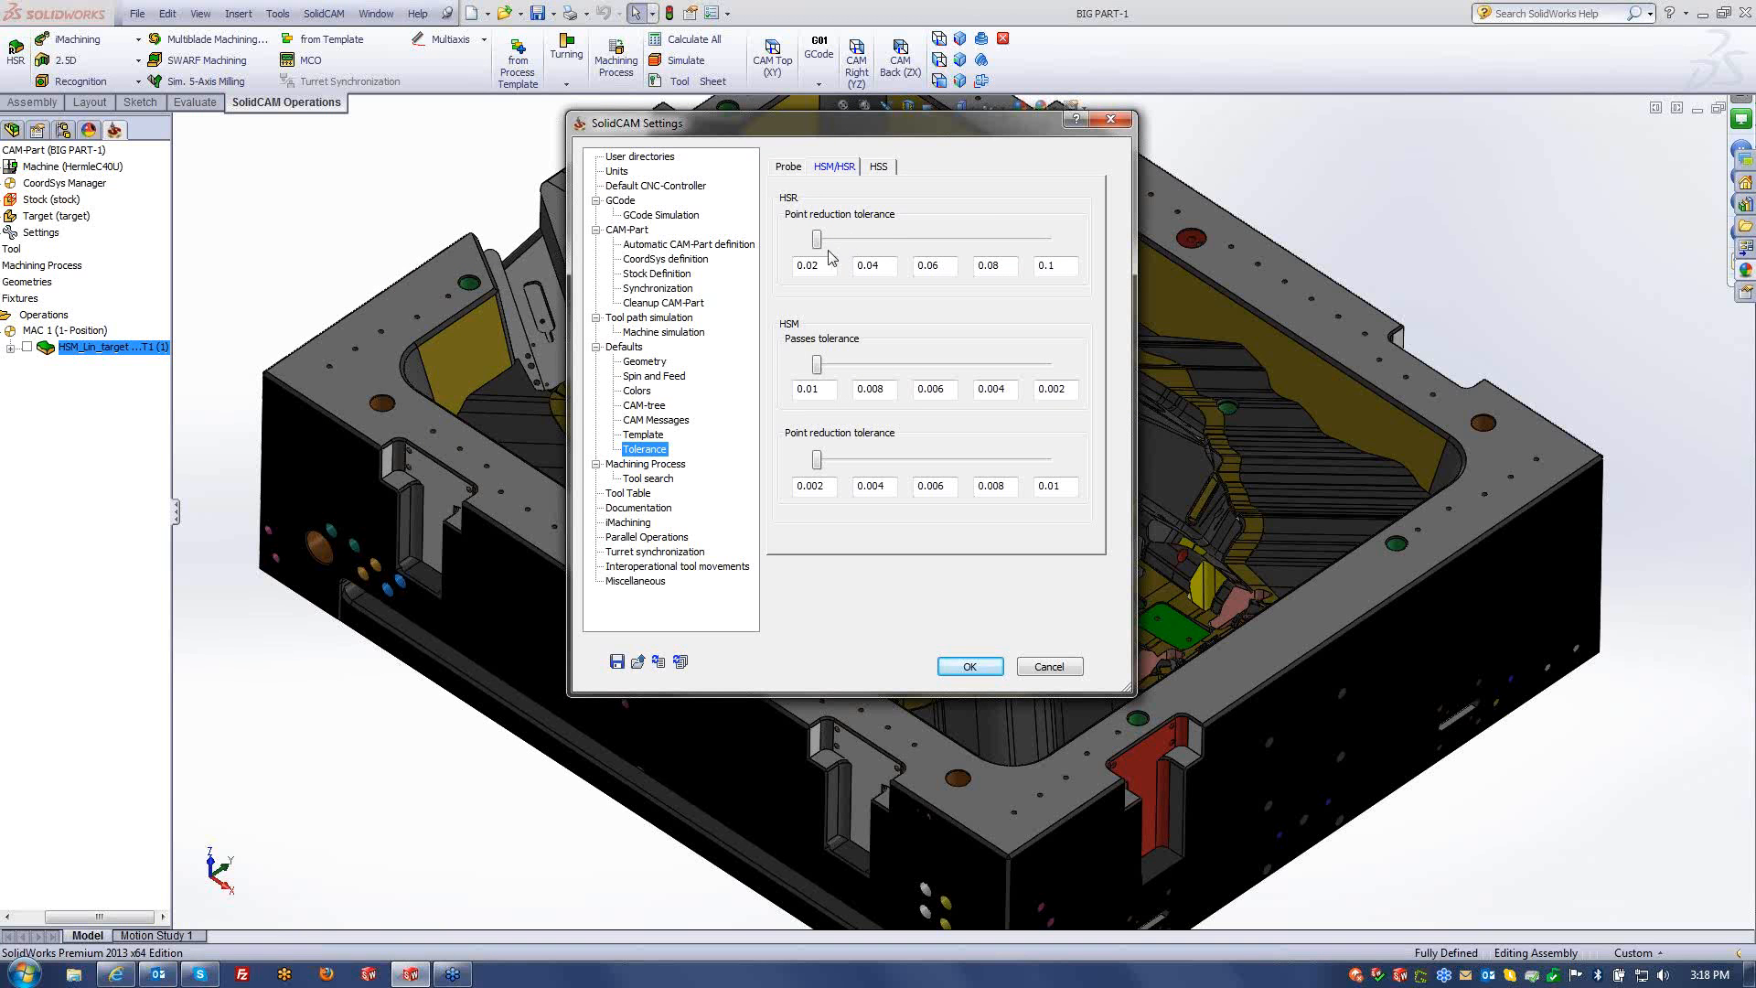
{"action": "left_click", "coordinate": [820, 392]}
{"action": "double_click", "coordinate": [829, 389]}
{"action": "type", "text": "0."}
{"action": "left_click", "coordinate": [891, 392]}
{"action": "left_click", "coordinate": [941, 392]}
{"action": "left_click", "coordinate": [1074, 393]}
{"action": "left_click_drag", "start_coordinate": [814, 371], "coordinate": [932, 369]}
{"action": "left_click", "coordinate": [970, 666]}
- Add a new HSM milling operation after HSM_Lin_target and choose its tool
{"action": "right_click", "coordinate": [111, 350]}
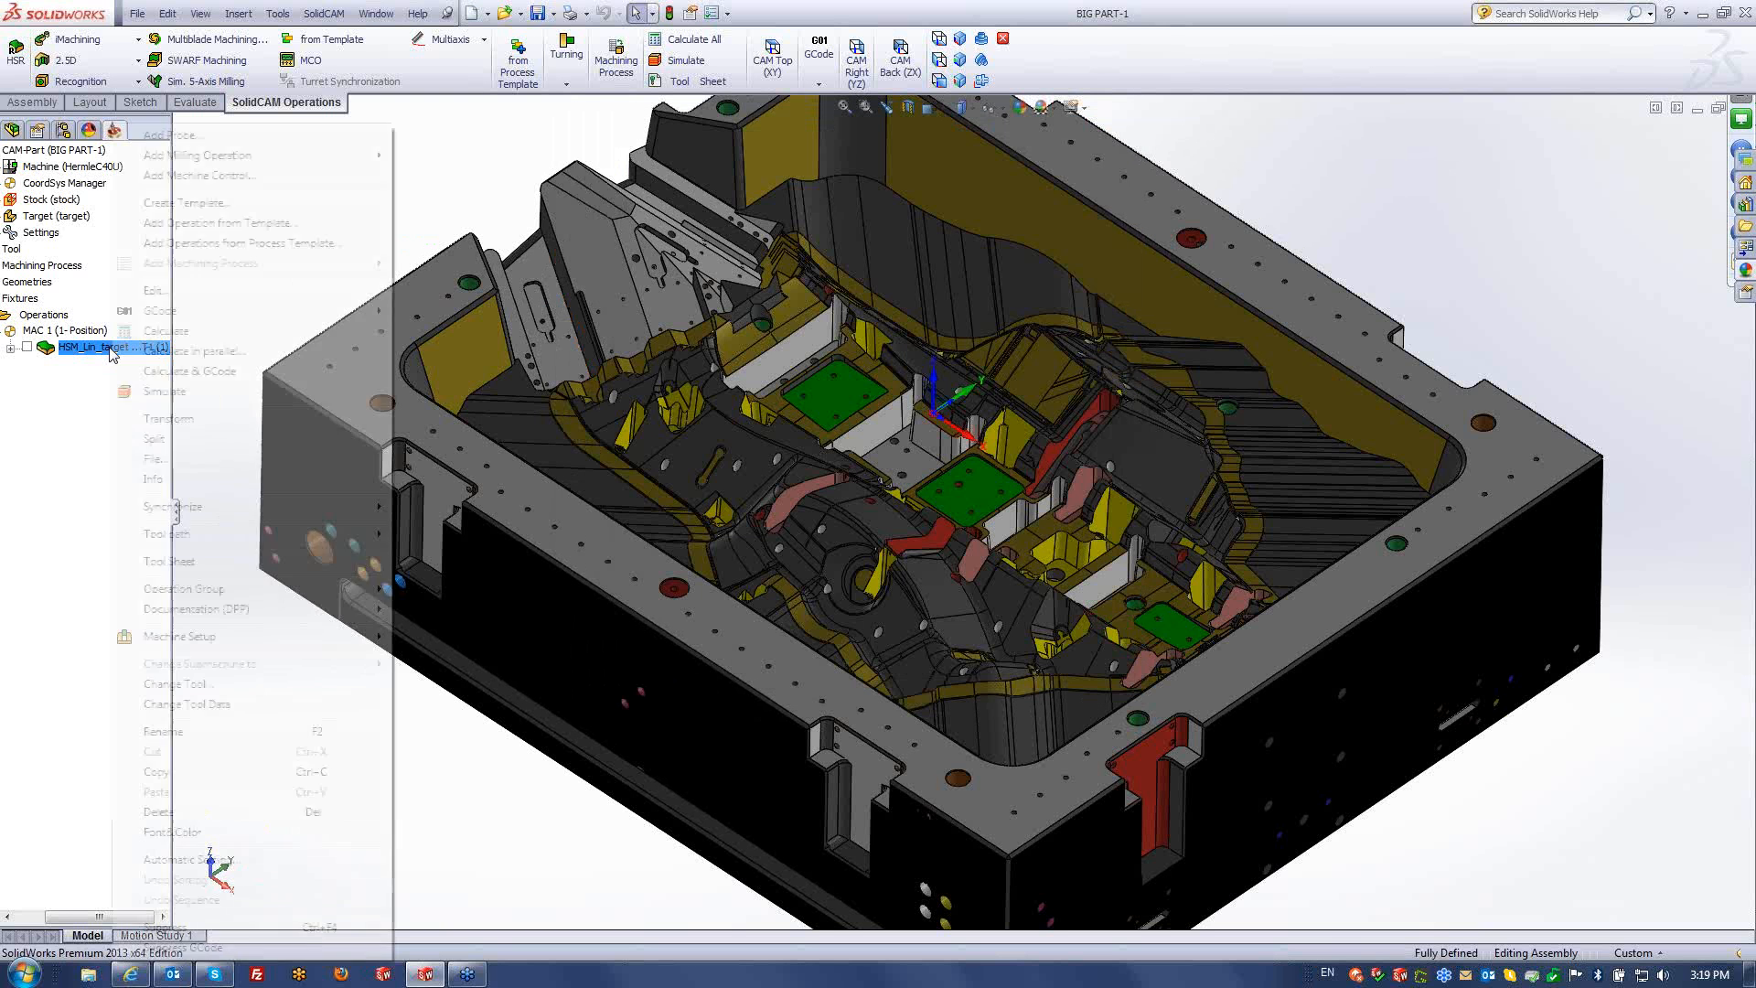
{"action": "mouse_move", "coordinate": [226, 157]}
{"action": "left_click", "coordinate": [441, 545]}
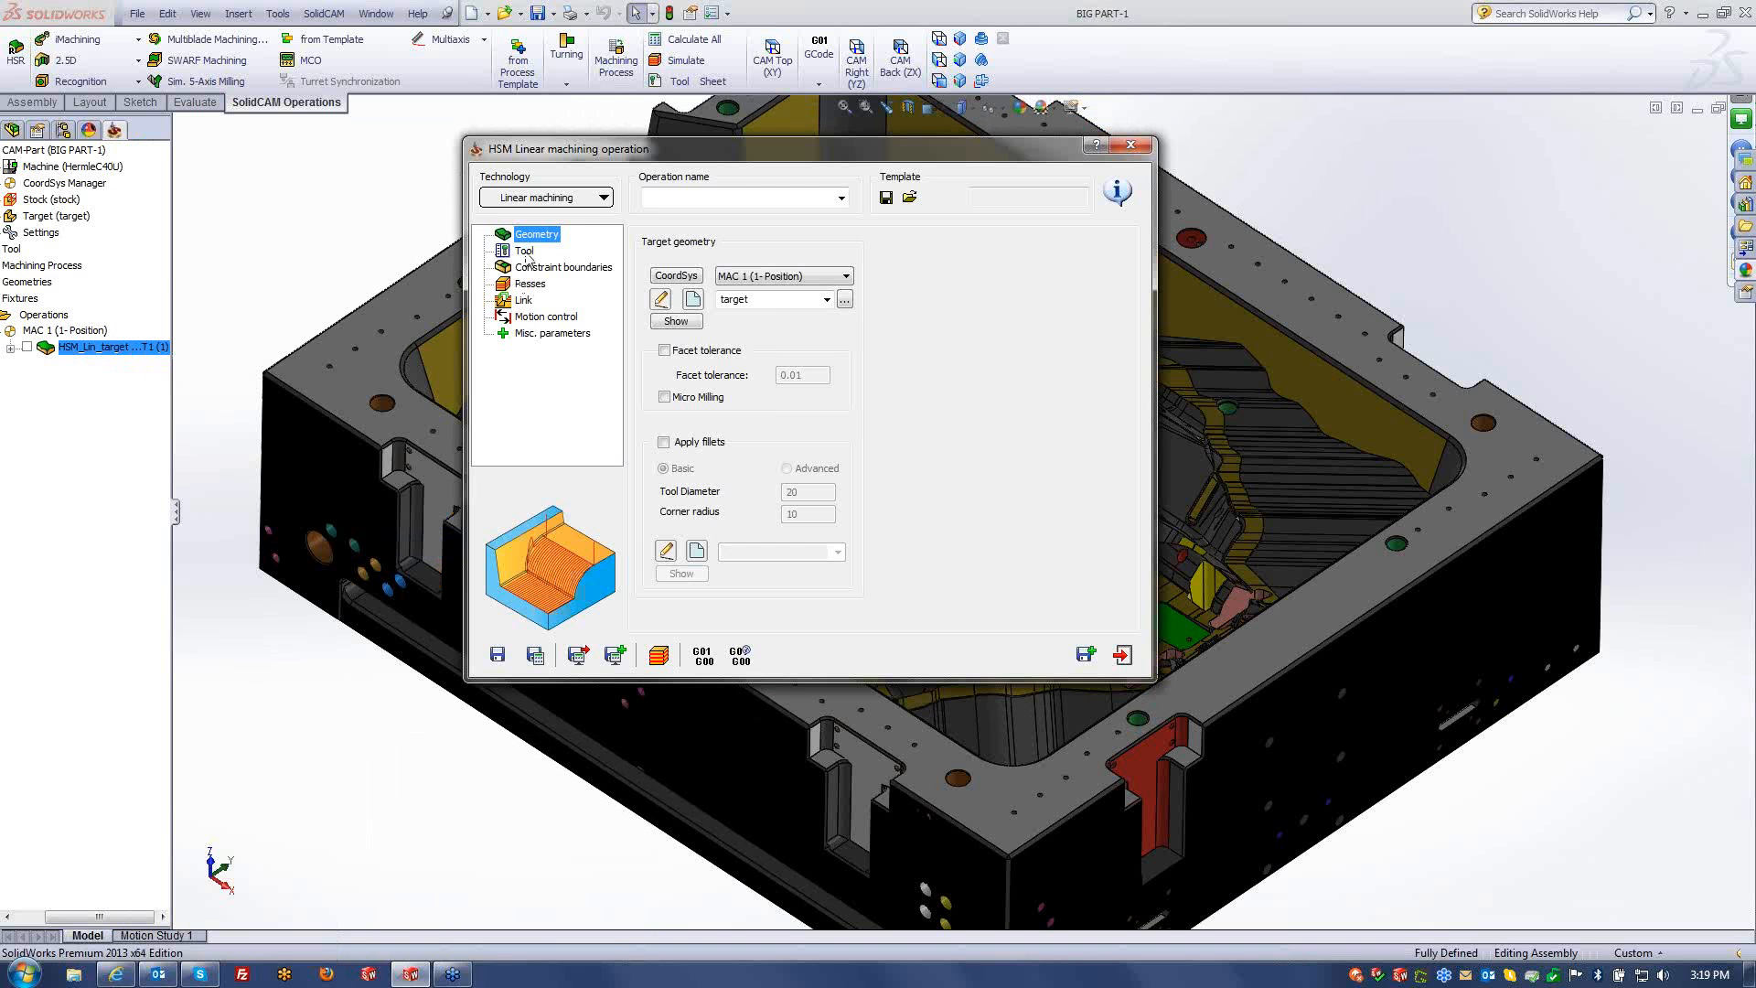
{"action": "left_click", "coordinate": [525, 251]}
{"action": "left_click", "coordinate": [786, 494]}
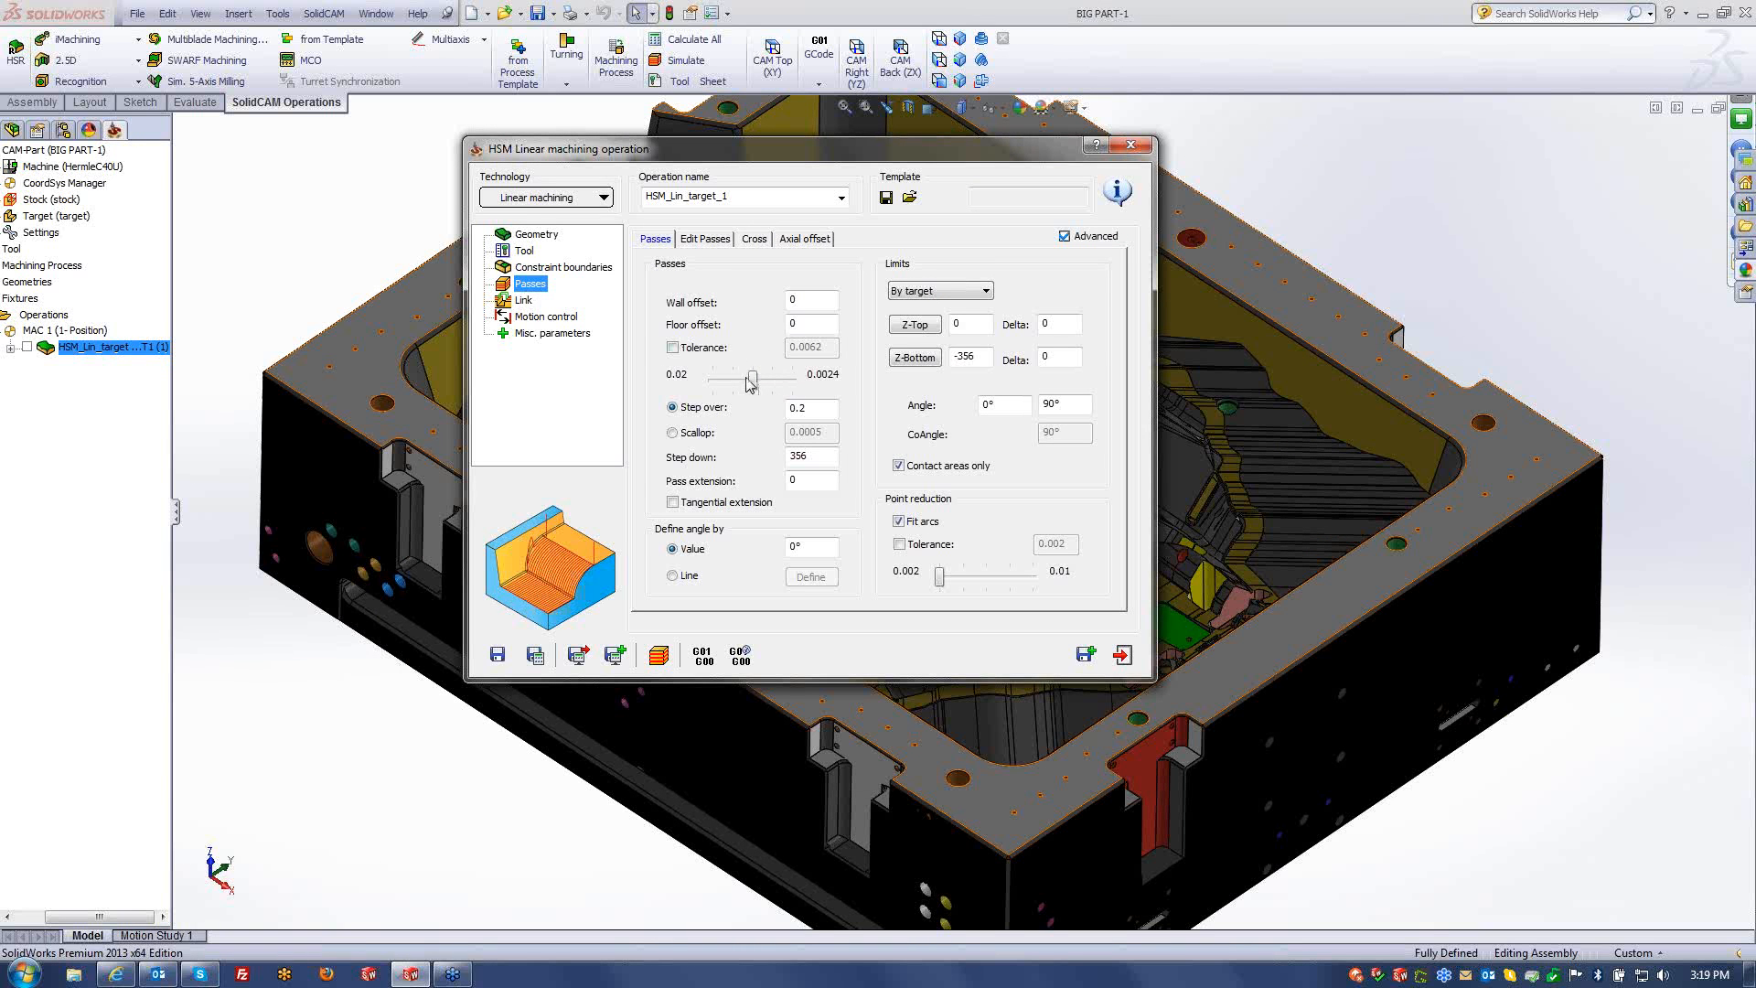
- Sweep the passes tolerance between 0.02 and 0.0024, then try 0.0062
{"action": "left_click_drag", "start_coordinate": [752, 384], "coordinate": [664, 384]}
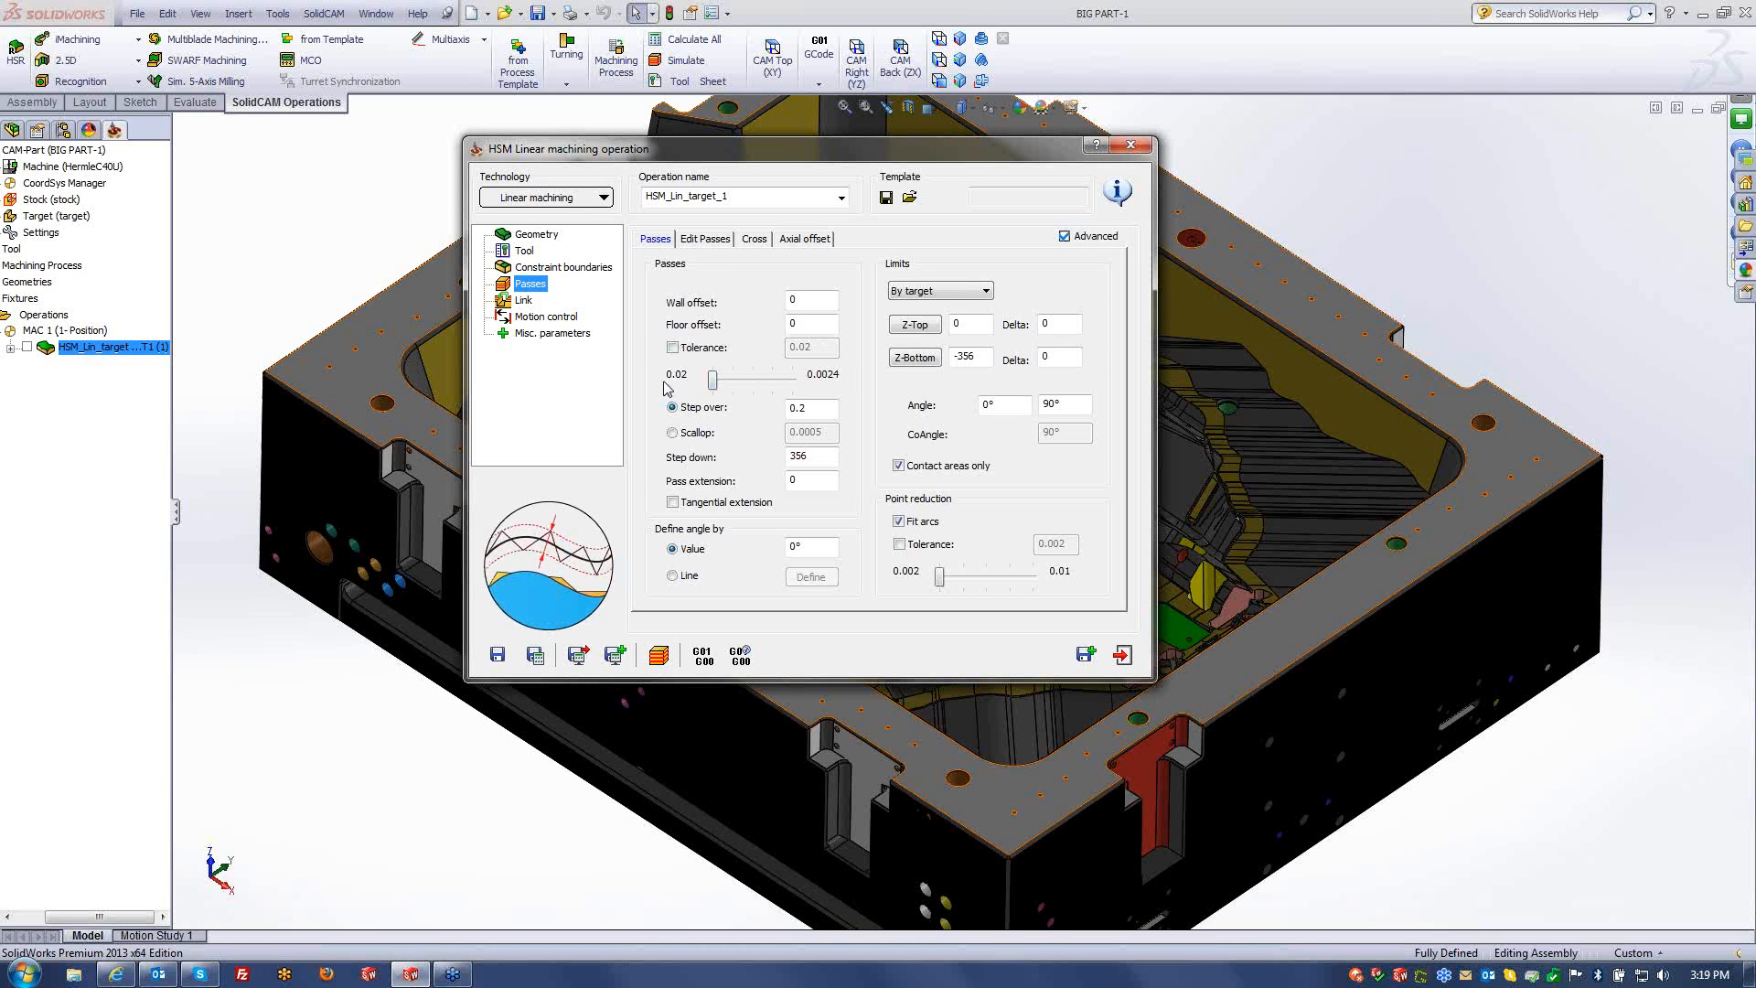
{"action": "left_click", "coordinate": [739, 391]}
{"action": "key", "text": "Right"}
{"action": "key", "text": "Right"}
{"action": "key", "text": "Right"}
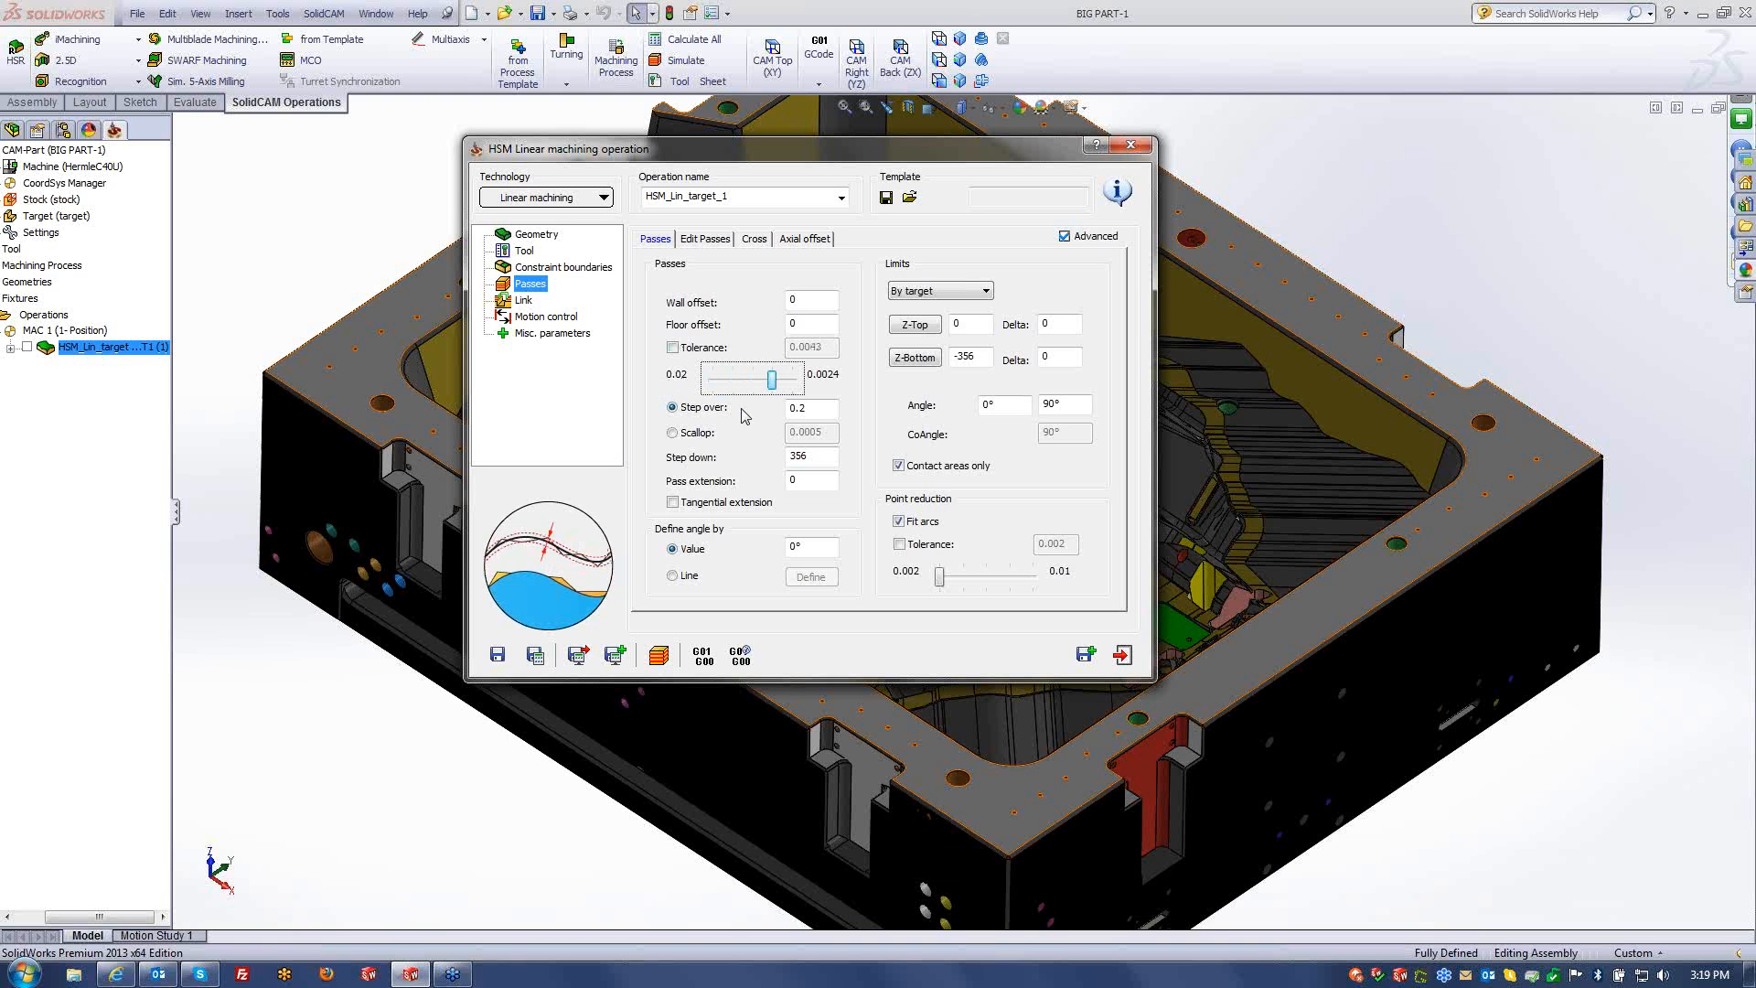
{"action": "key", "text": "Left"}
{"action": "key", "text": "Left"}
{"action": "key", "text": "Left"}
{"action": "key", "text": "Left"}
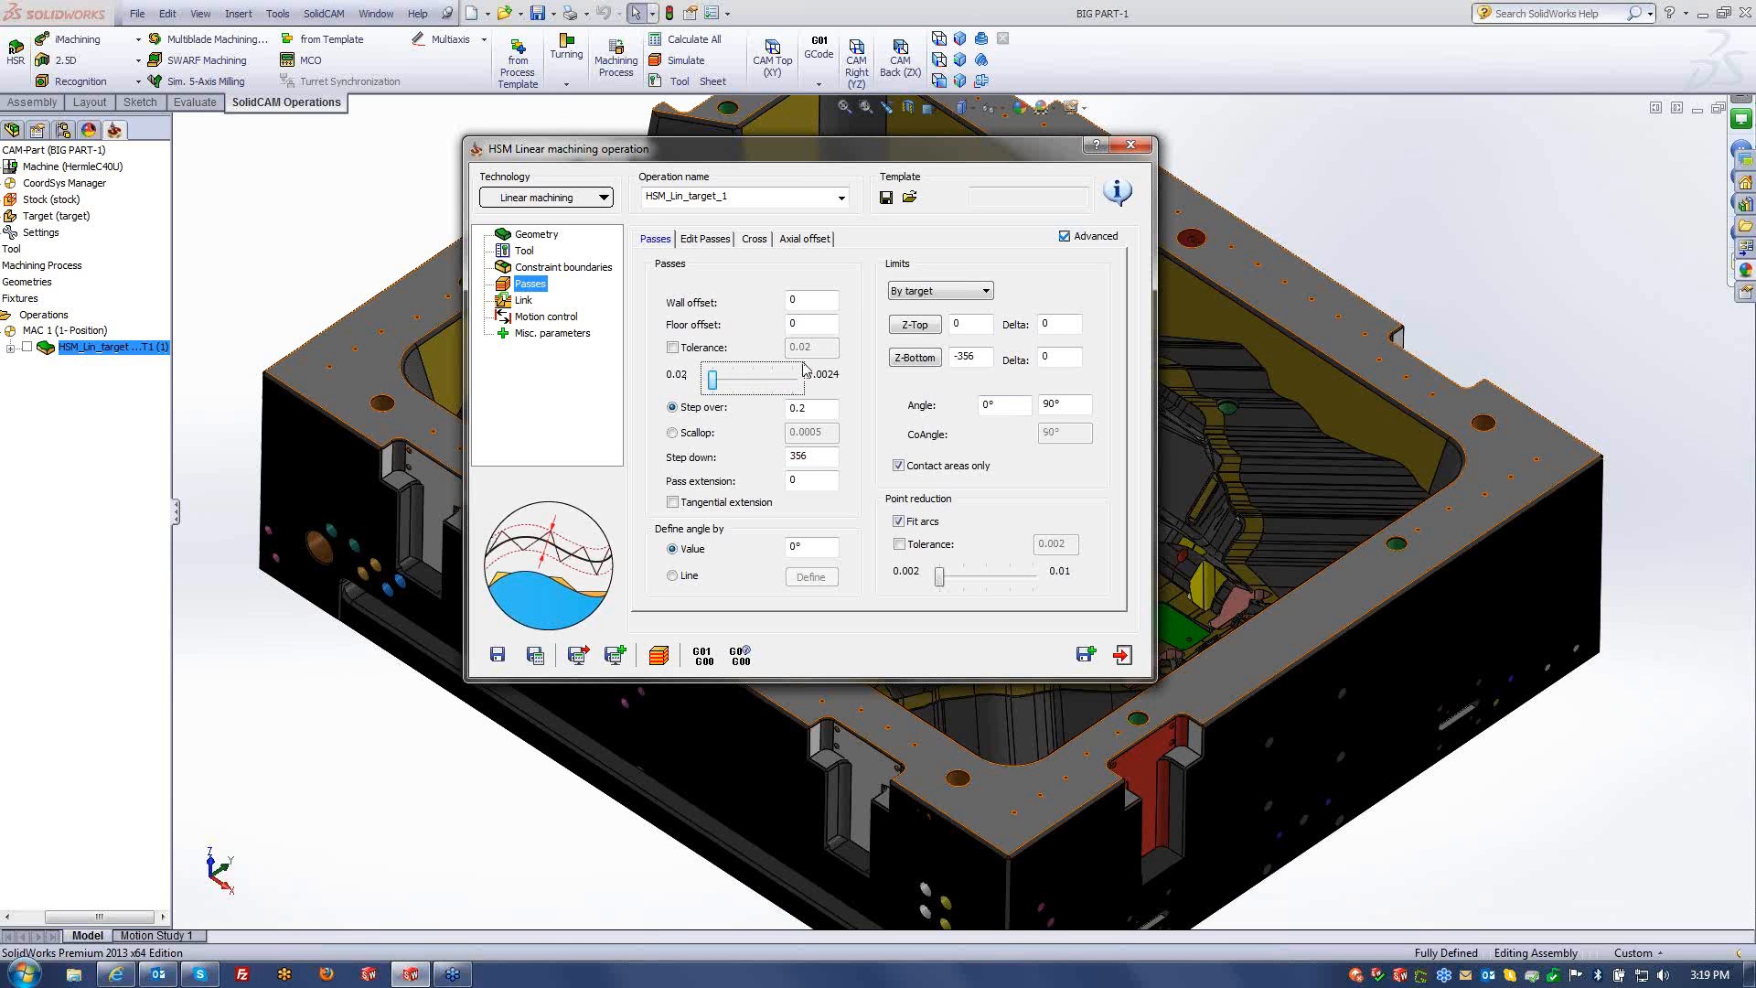
{"action": "left_click", "coordinate": [812, 326]}
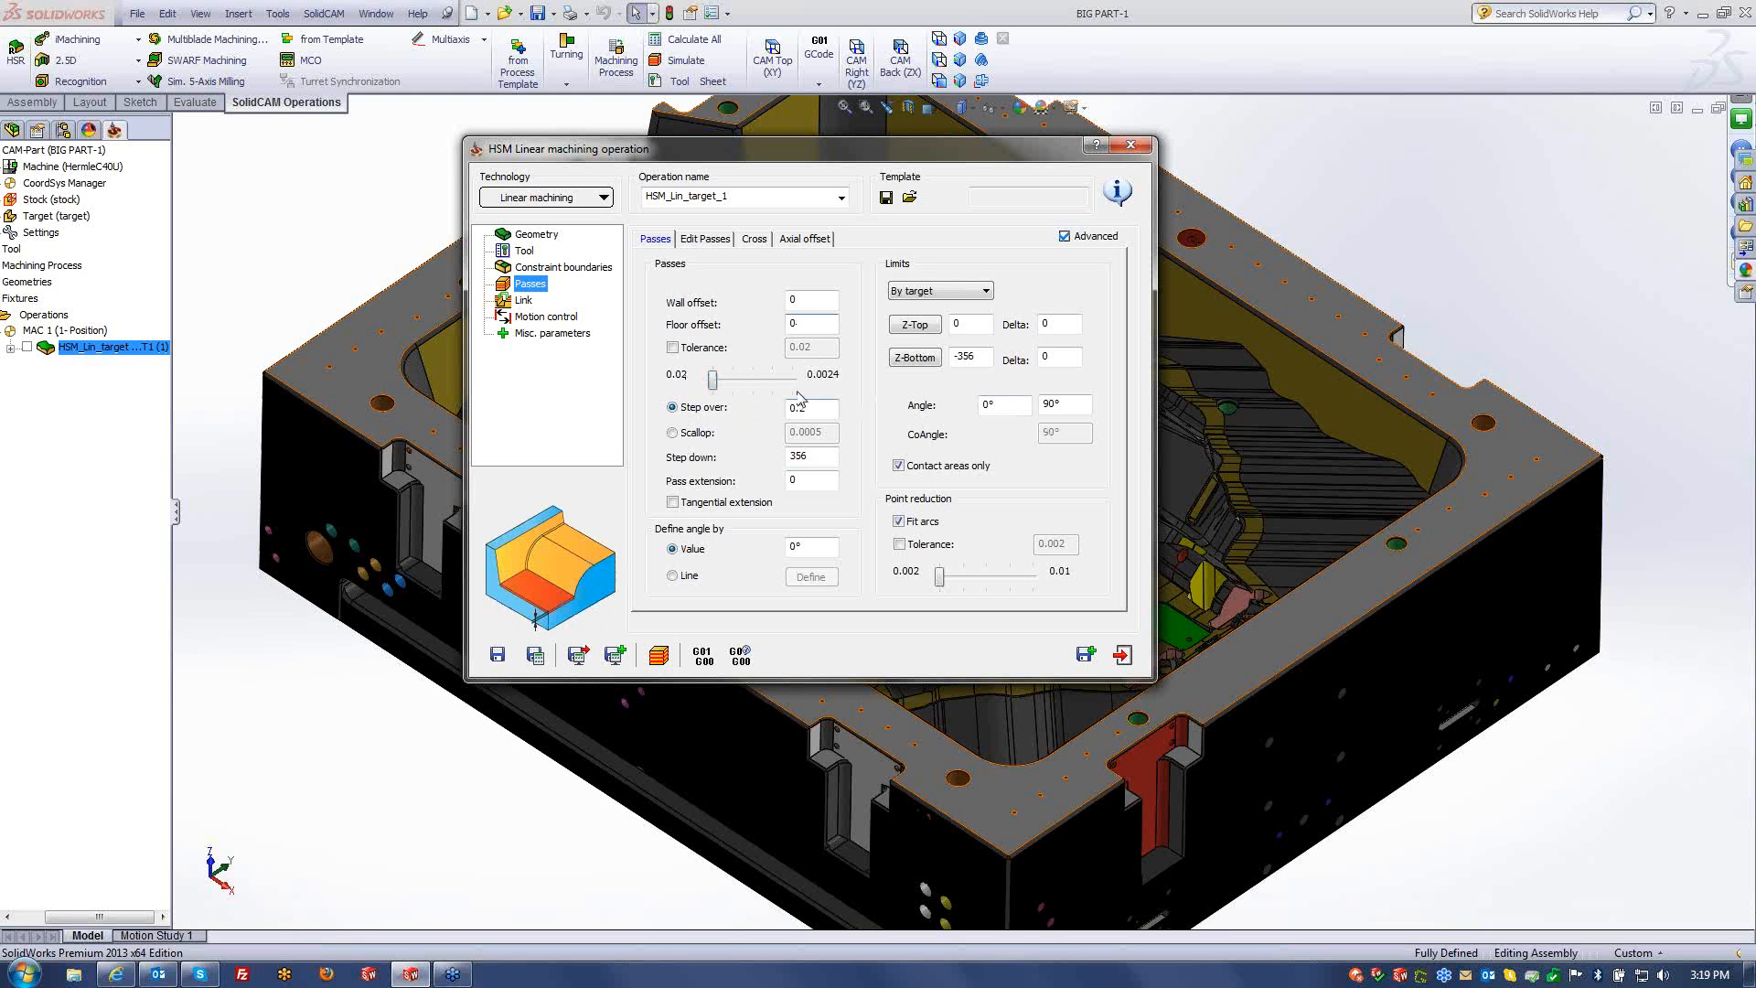
{"action": "mouse_move", "coordinate": [715, 381]}
{"action": "left_mouse_down"}
{"action": "mouse_move", "coordinate": [757, 388]}
{"action": "mouse_move", "coordinate": [688, 394]}
{"action": "left_mouse_up"}
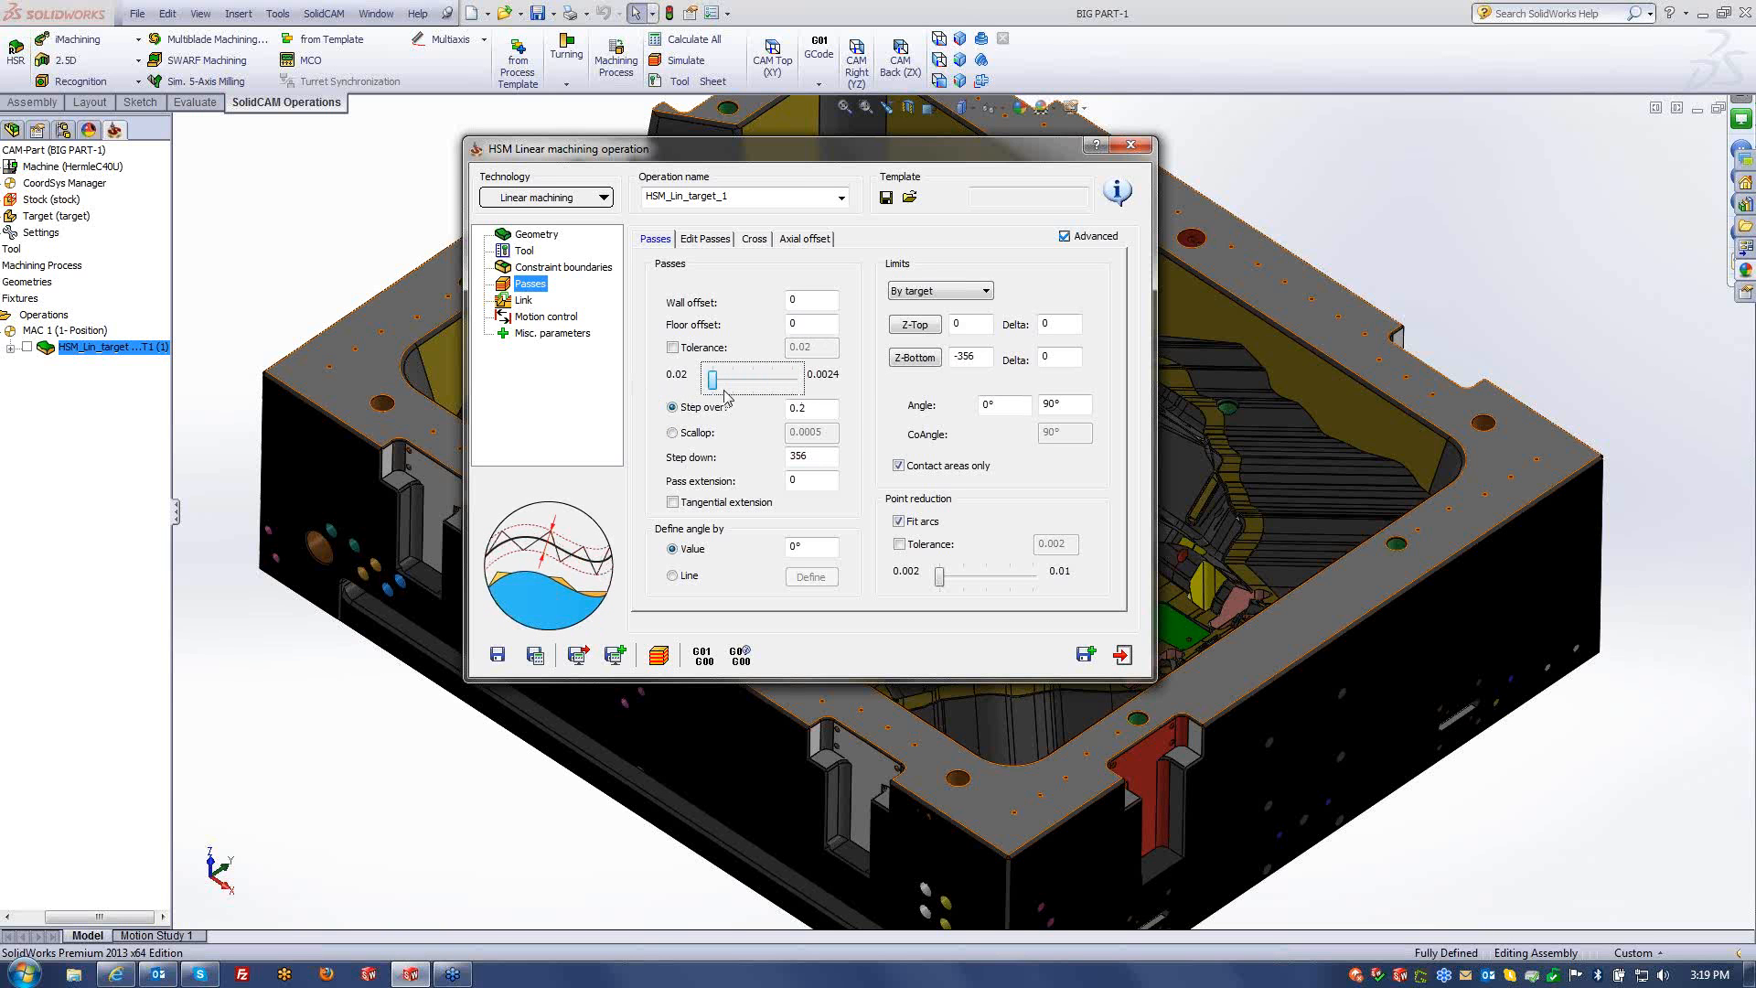
{"action": "left_click", "coordinate": [818, 414]}
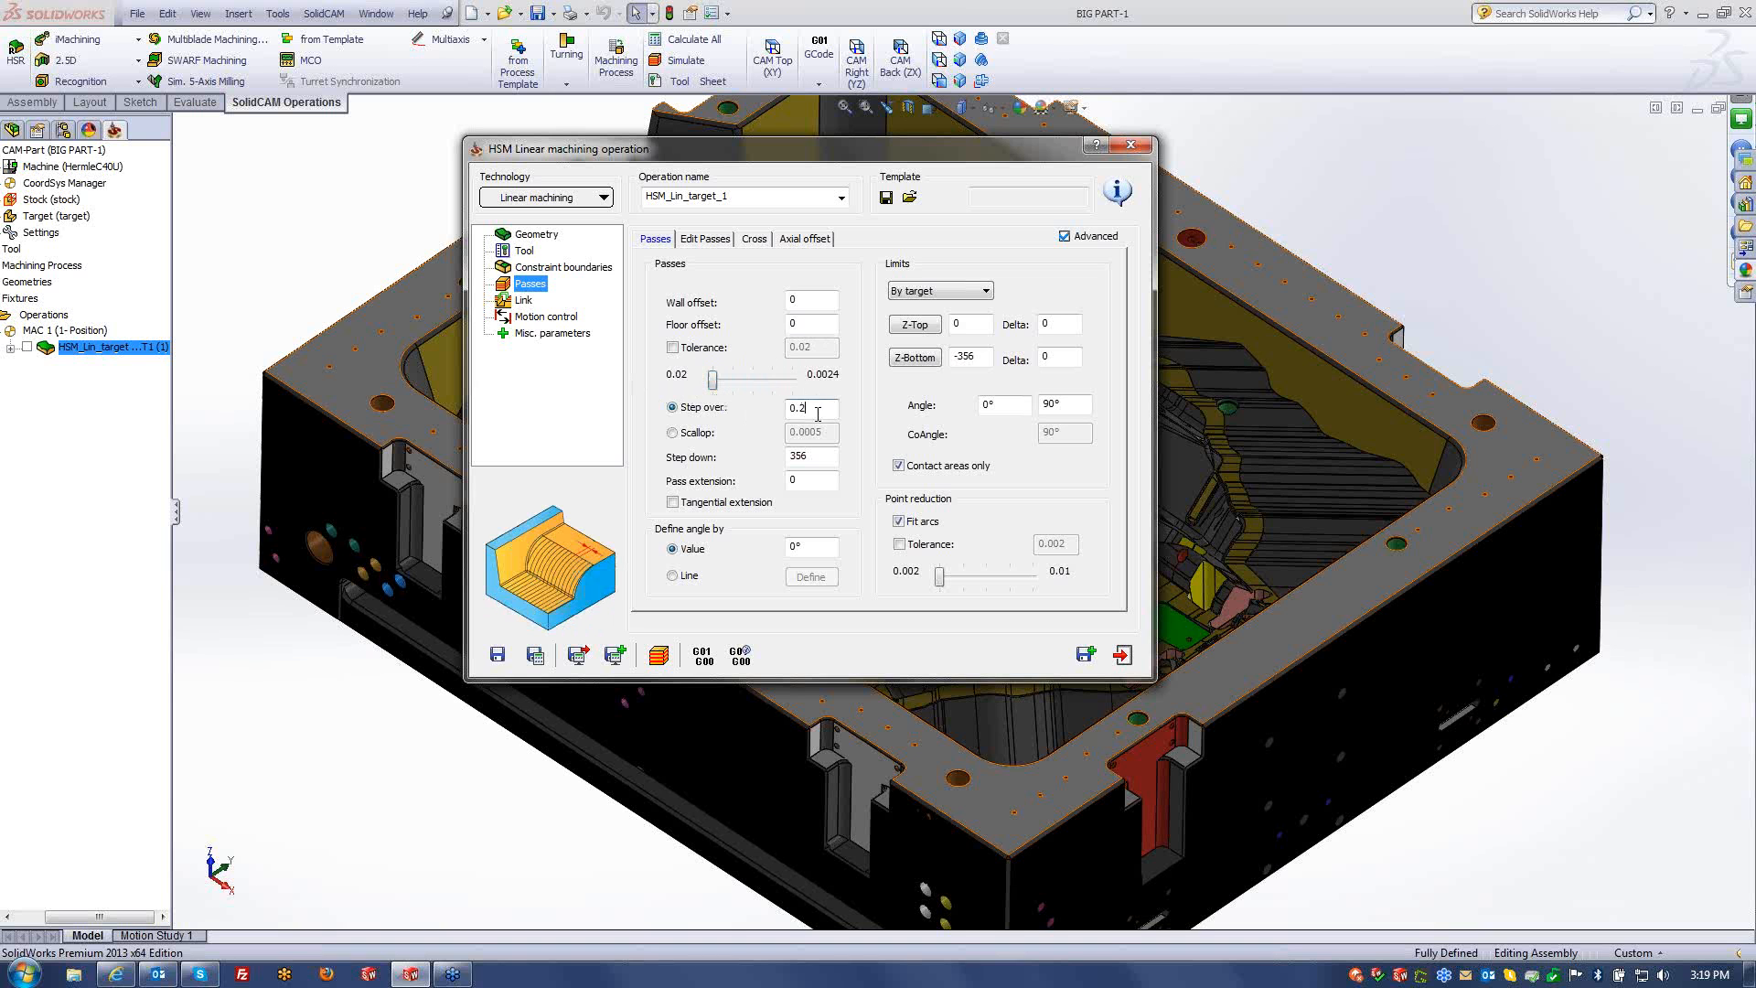
- Step the point reduction tolerance between 0.01 and 0.002
{"action": "left_click", "coordinate": [940, 578]}
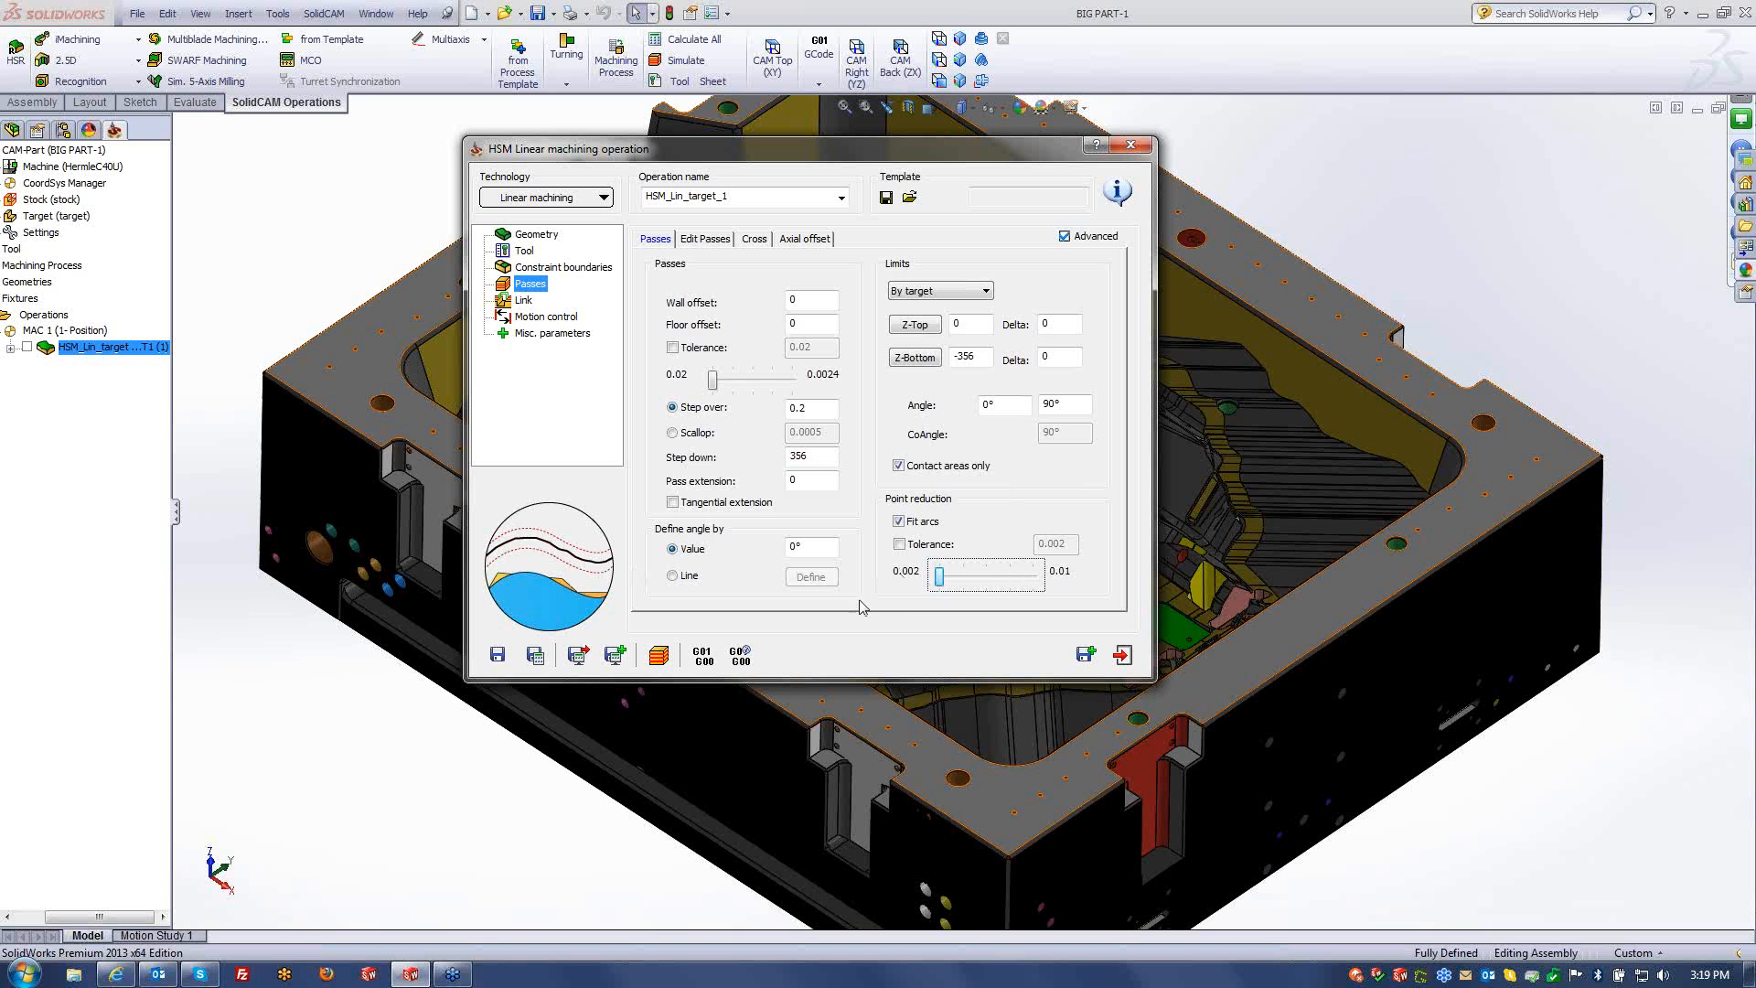
{"action": "key", "text": "Right"}
{"action": "key", "text": "Right"}
{"action": "key", "text": "Right"}
{"action": "key", "text": "Right"}
{"action": "key", "text": "Left"}
{"action": "key", "text": "Left"}
{"action": "key", "text": "Left"}
{"action": "key", "text": "Left"}
{"action": "key", "text": "Right"}
{"action": "key", "text": "Right"}
{"action": "key", "text": "Right"}
{"action": "key", "text": "Right"}
- Toggle Fit arcs off and on while trying point reduction tolerances 0.004, 0.002 and 0.01, then close
{"action": "left_click", "coordinate": [901, 526]}
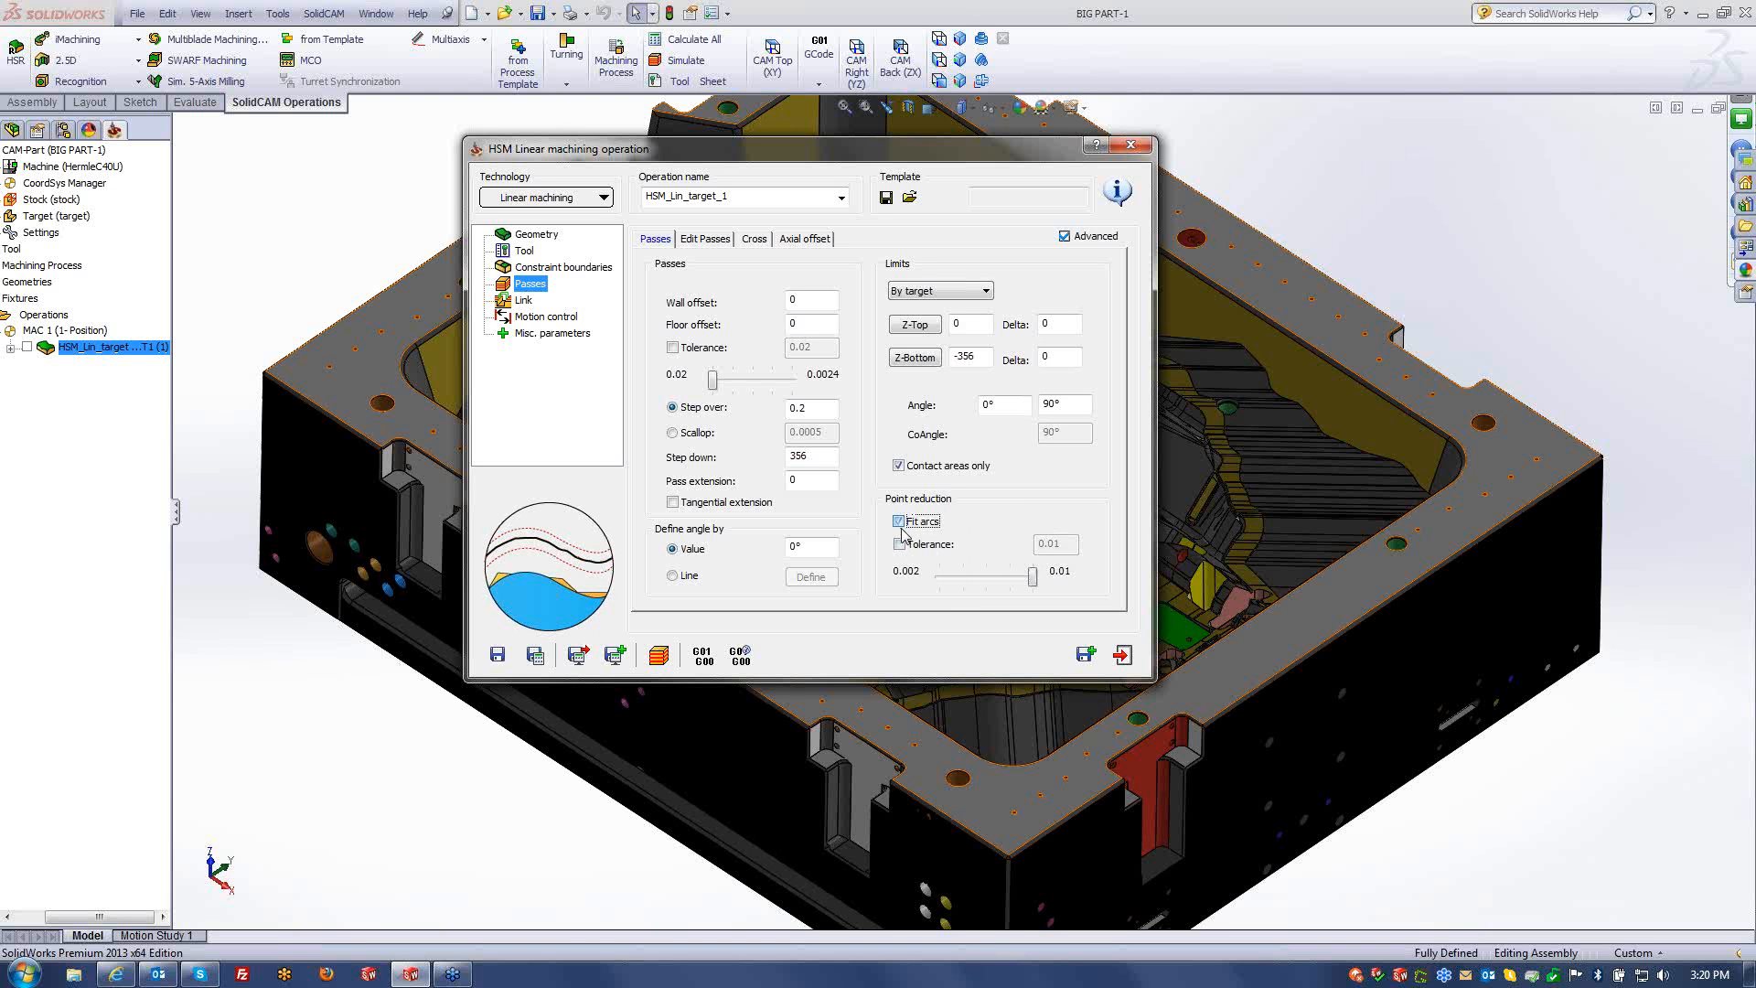
{"action": "left_click_drag", "start_coordinate": [1031, 576], "coordinate": [932, 593]}
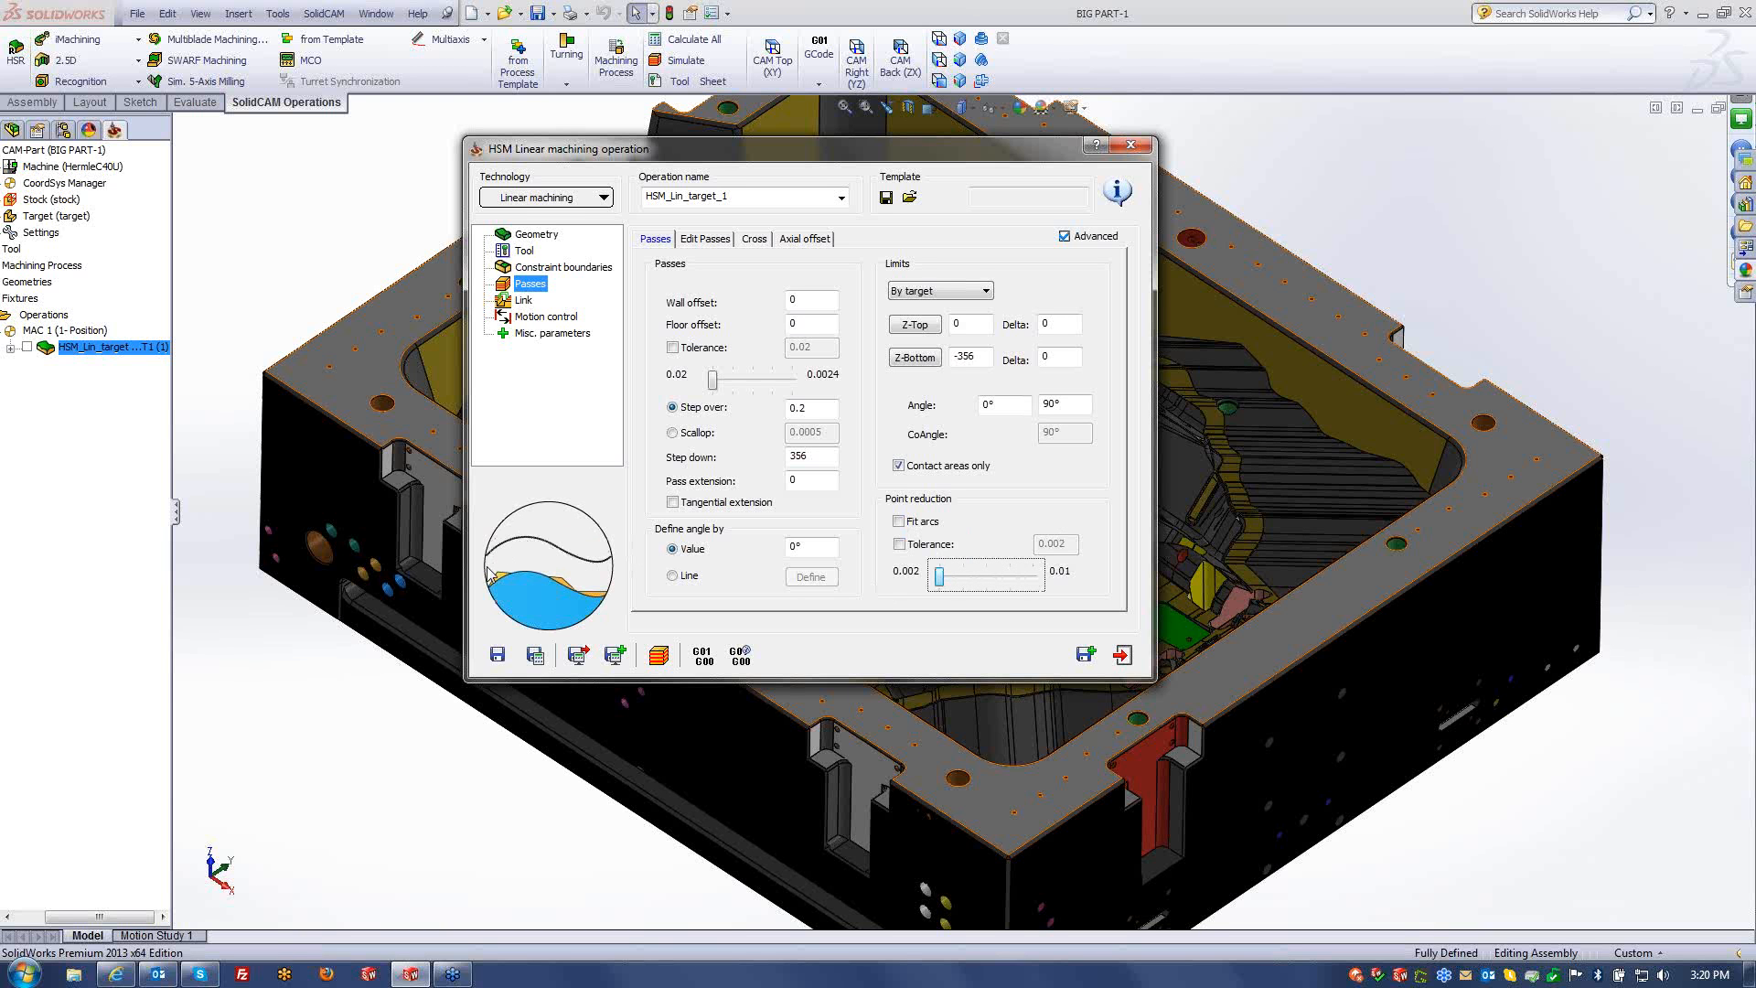
{"action": "key", "text": "Right"}
{"action": "key", "text": "Right"}
{"action": "key", "text": "Right"}
{"action": "key", "text": "Right"}
{"action": "key", "text": "Left"}
{"action": "key", "text": "Left"}
{"action": "key", "text": "Left"}
{"action": "key", "text": "Left"}
{"action": "left_click", "coordinate": [913, 521]}
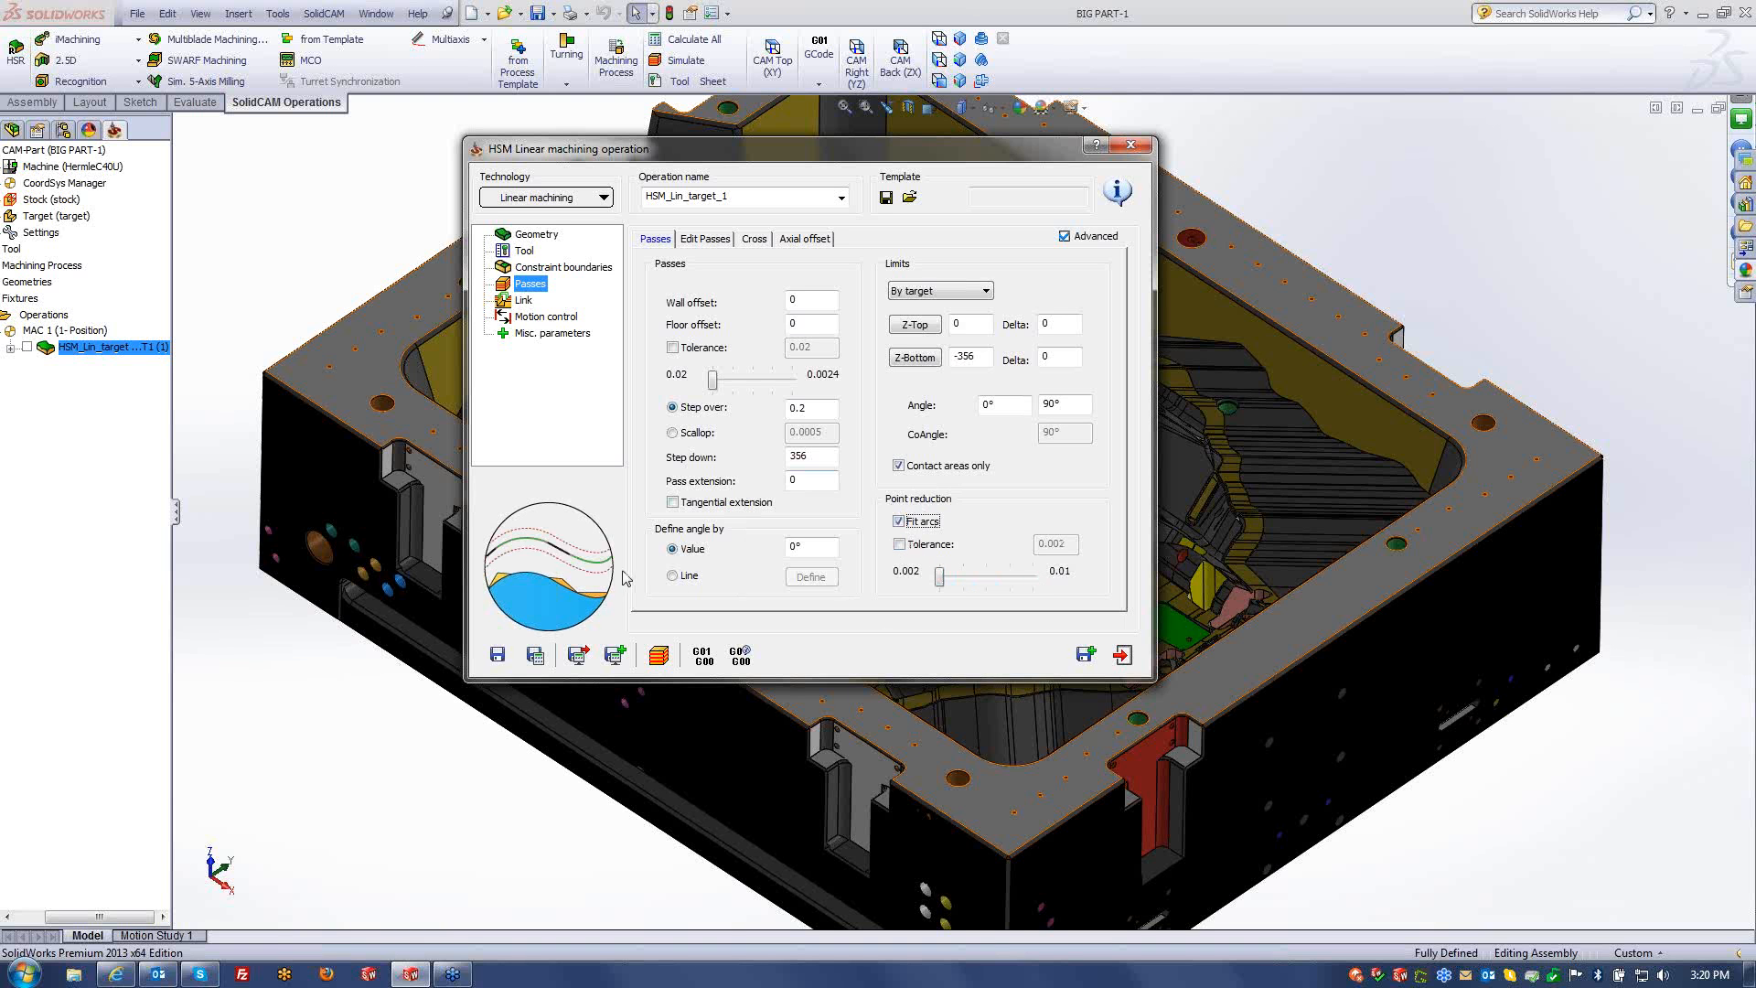
{"action": "mouse_move", "coordinate": [940, 579]}
{"action": "left_mouse_down"}
{"action": "mouse_move", "coordinate": [1046, 583]}
{"action": "mouse_move", "coordinate": [939, 586]}
{"action": "left_mouse_up"}
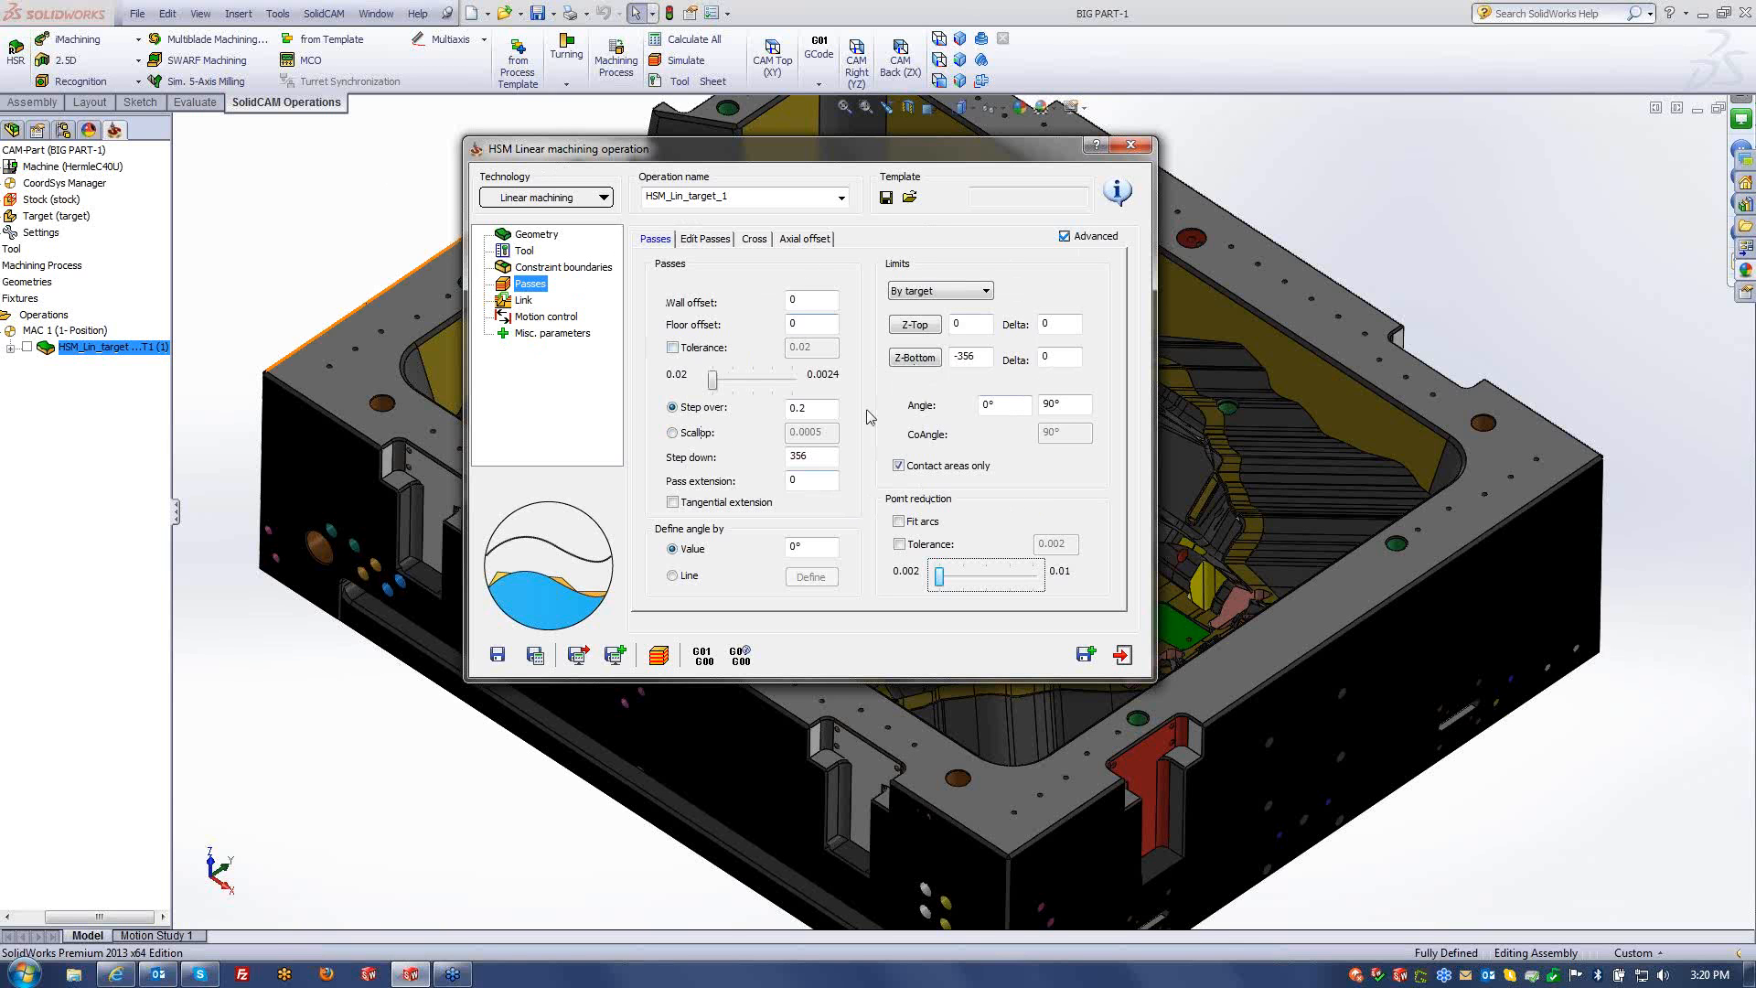
{"action": "left_click", "coordinate": [1130, 144]}
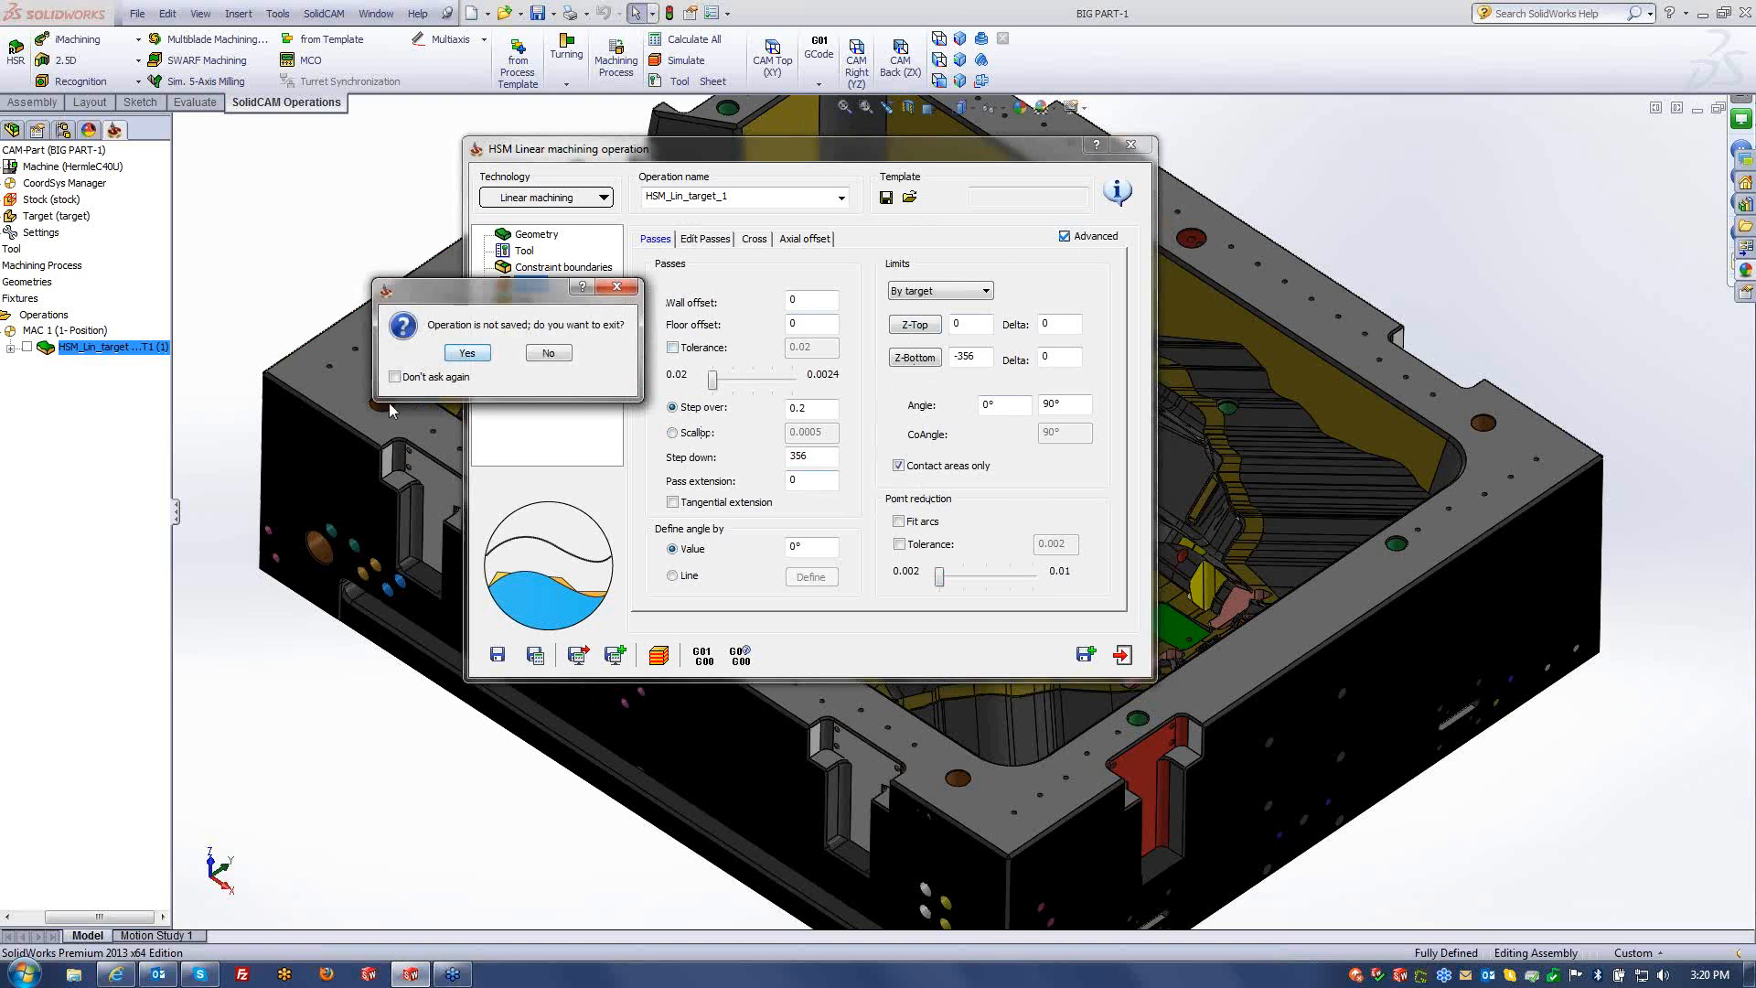
- Discard the unsaved operation and close the BIG PART-1 CAM-part
{"action": "left_click", "coordinate": [469, 354]}
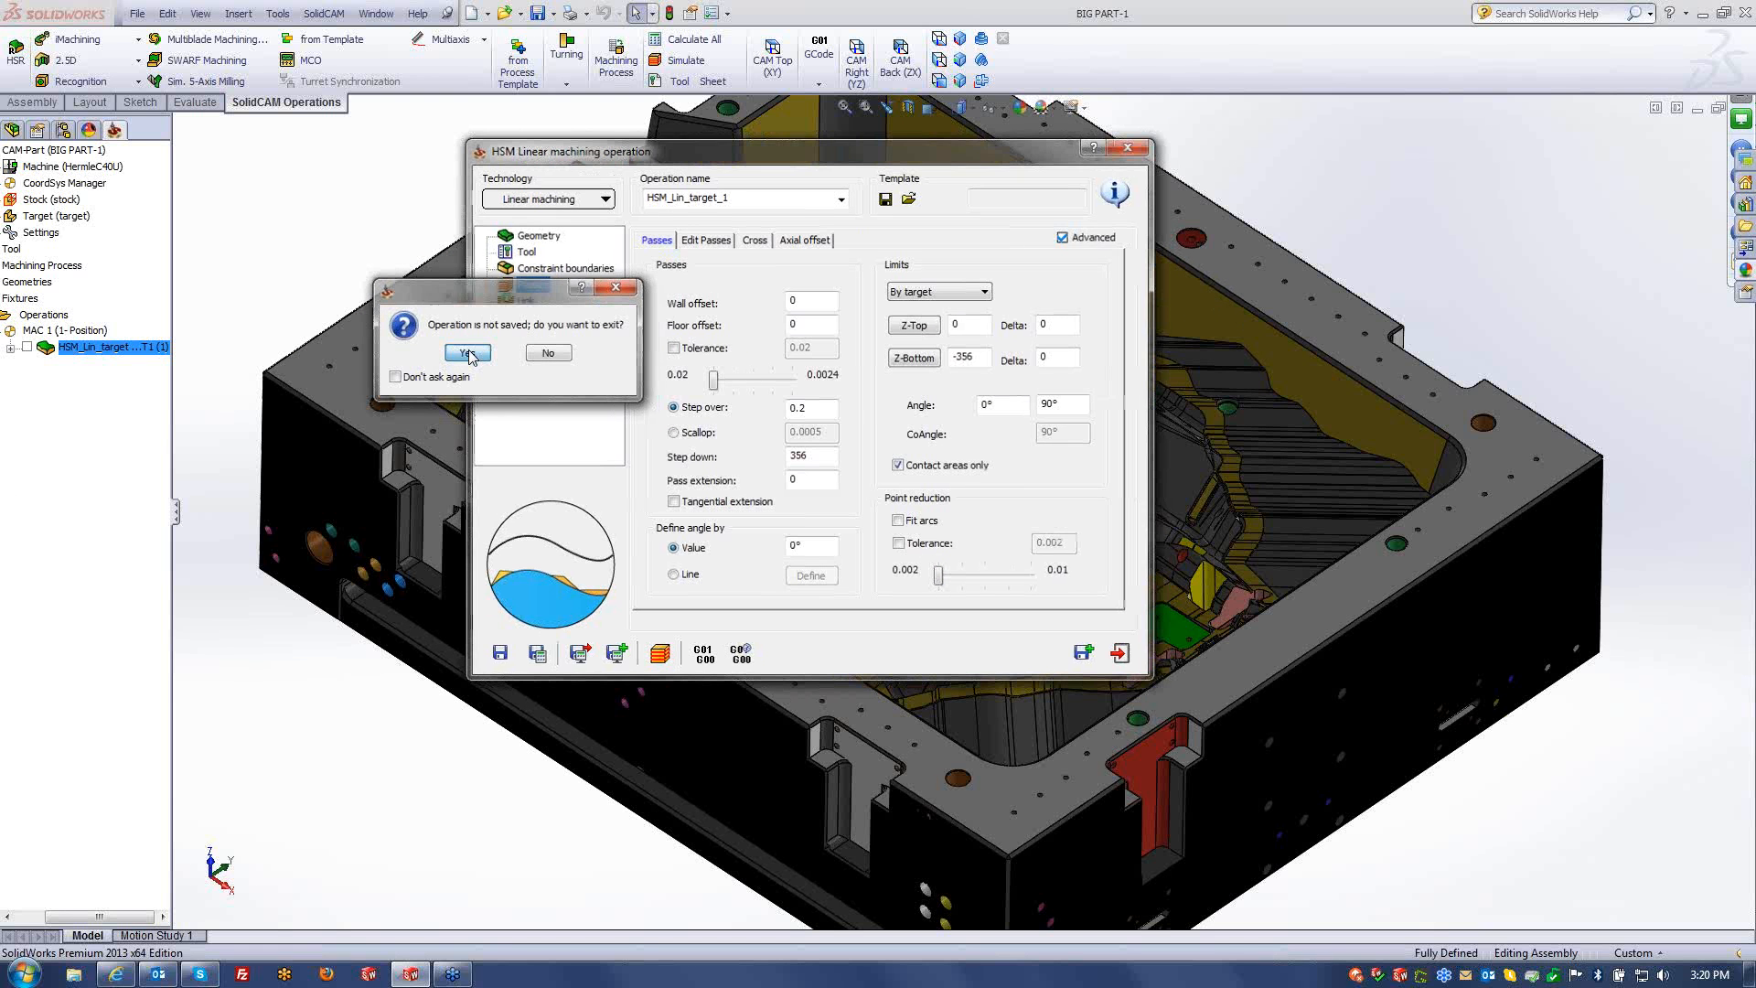
{"action": "right_click", "coordinate": [68, 150]}
{"action": "left_click", "coordinate": [114, 226]}
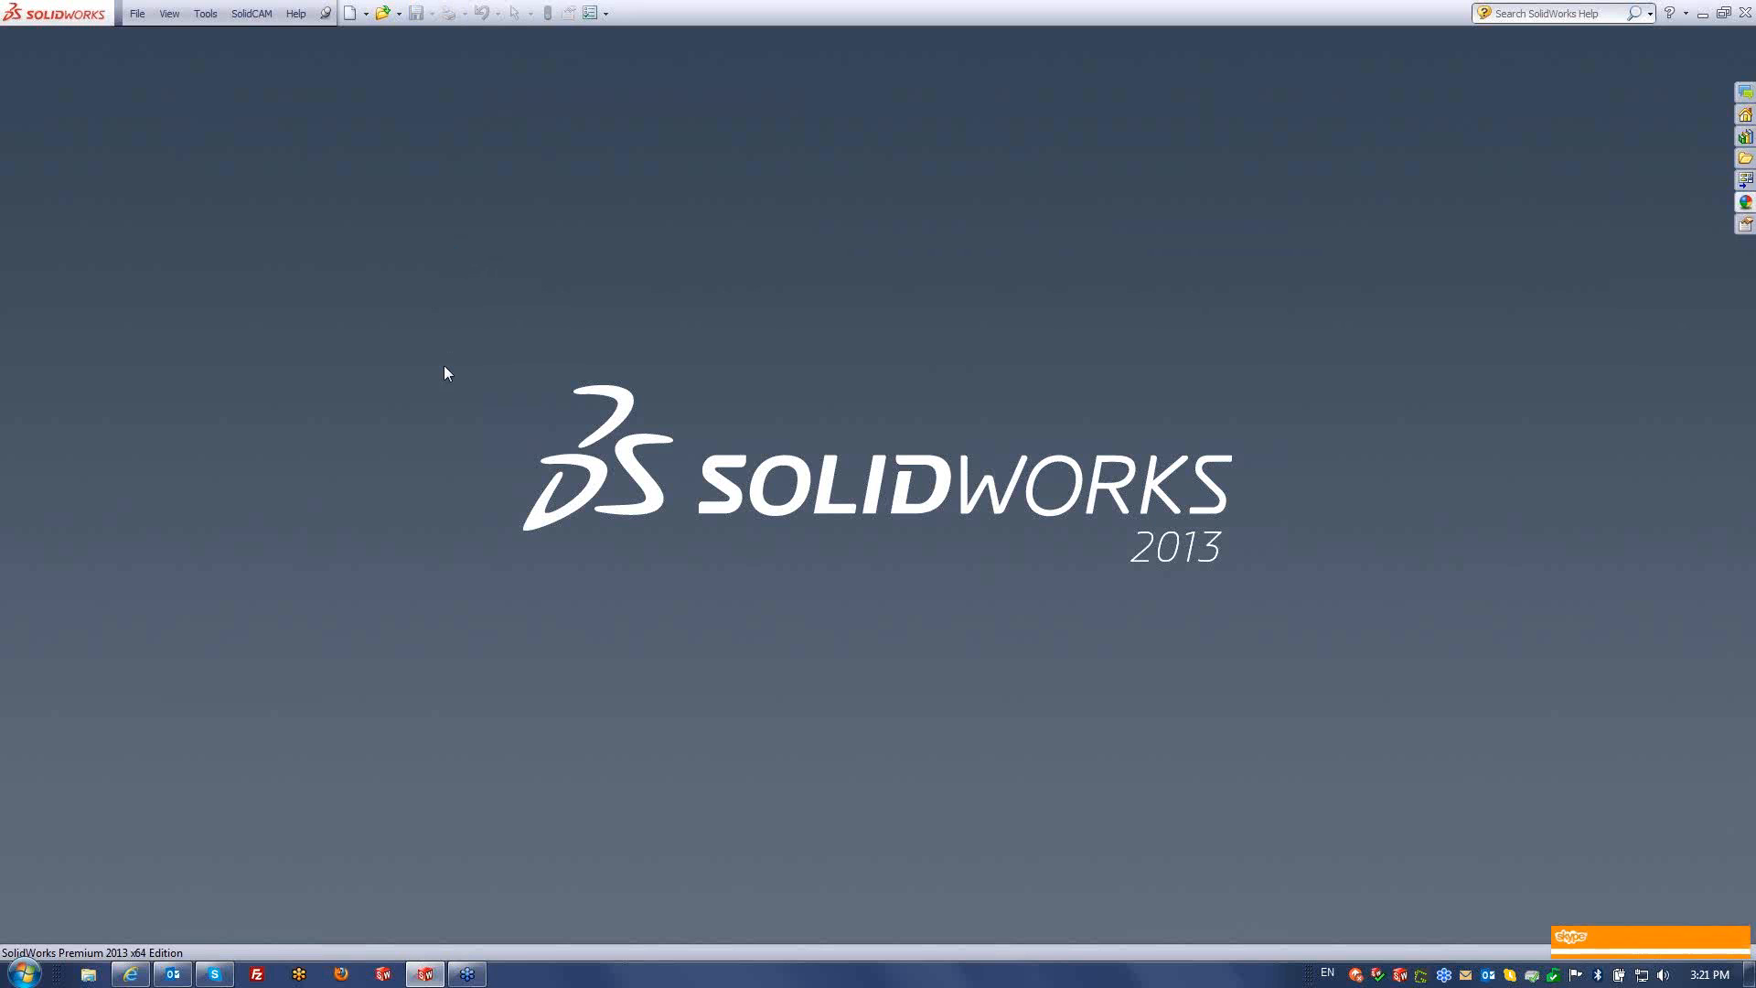
- Open the Example_1 (Multi Core) CAM-part
{"action": "left_click", "coordinate": [240, 14]}
{"action": "left_click", "coordinate": [283, 56]}
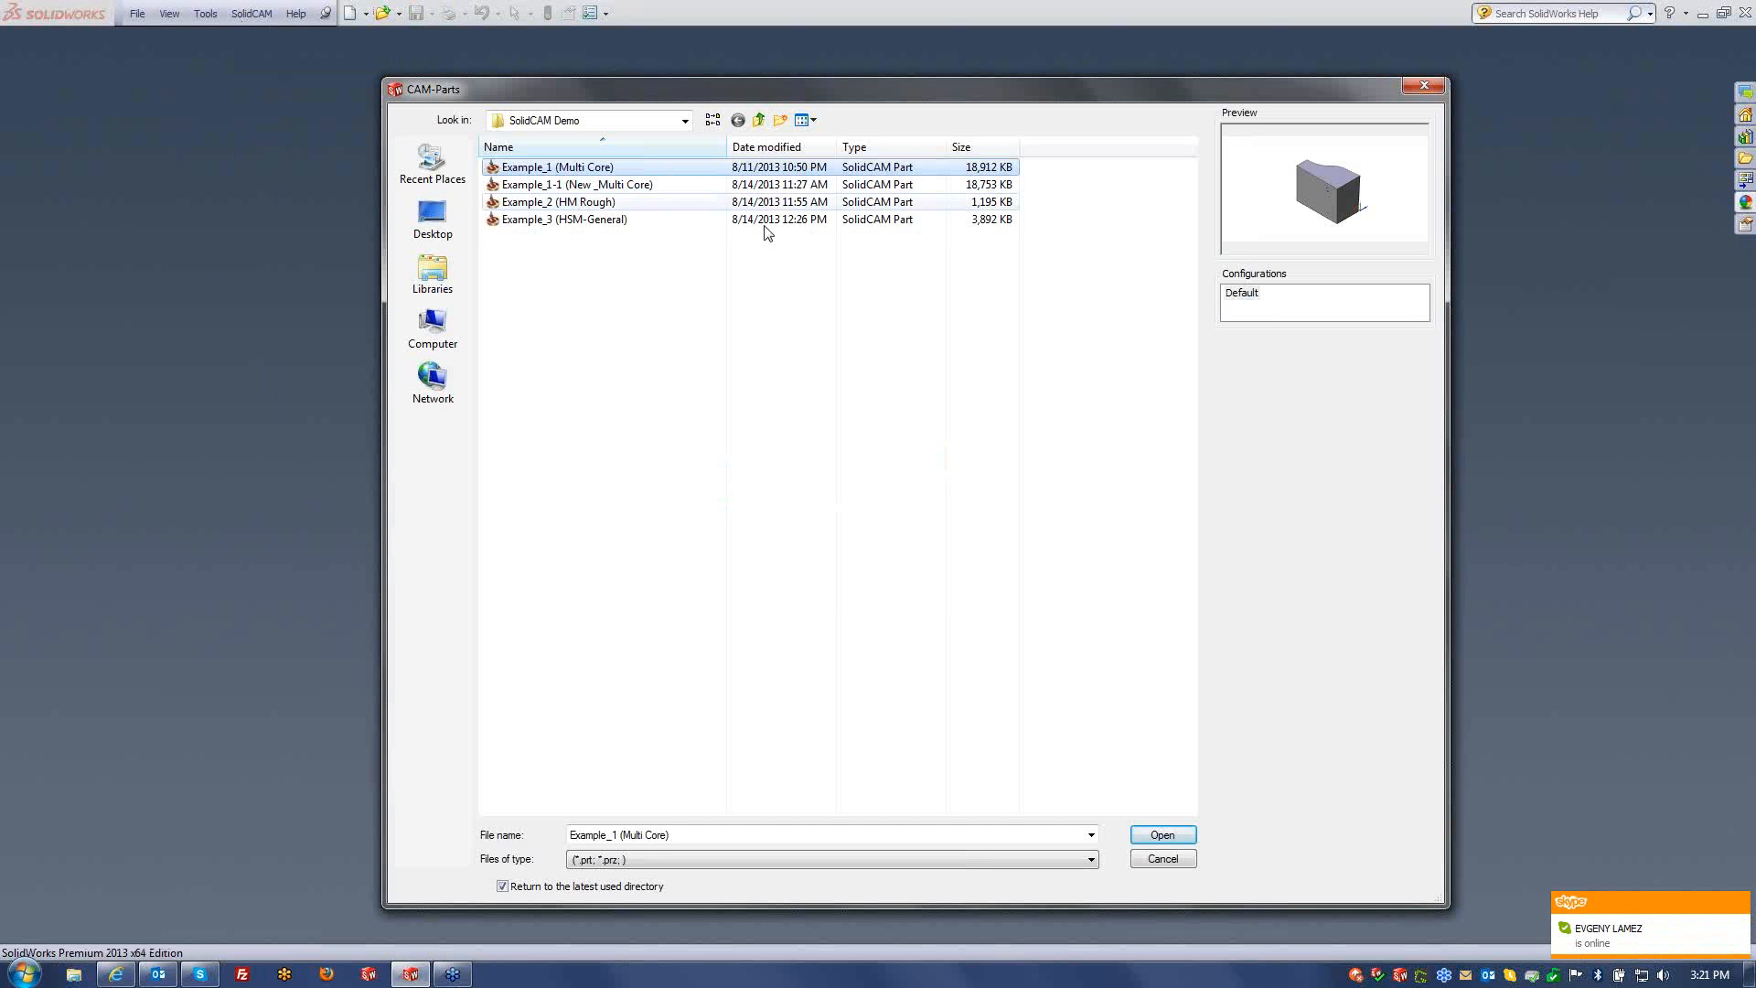
{"action": "left_click", "coordinate": [1163, 836]}
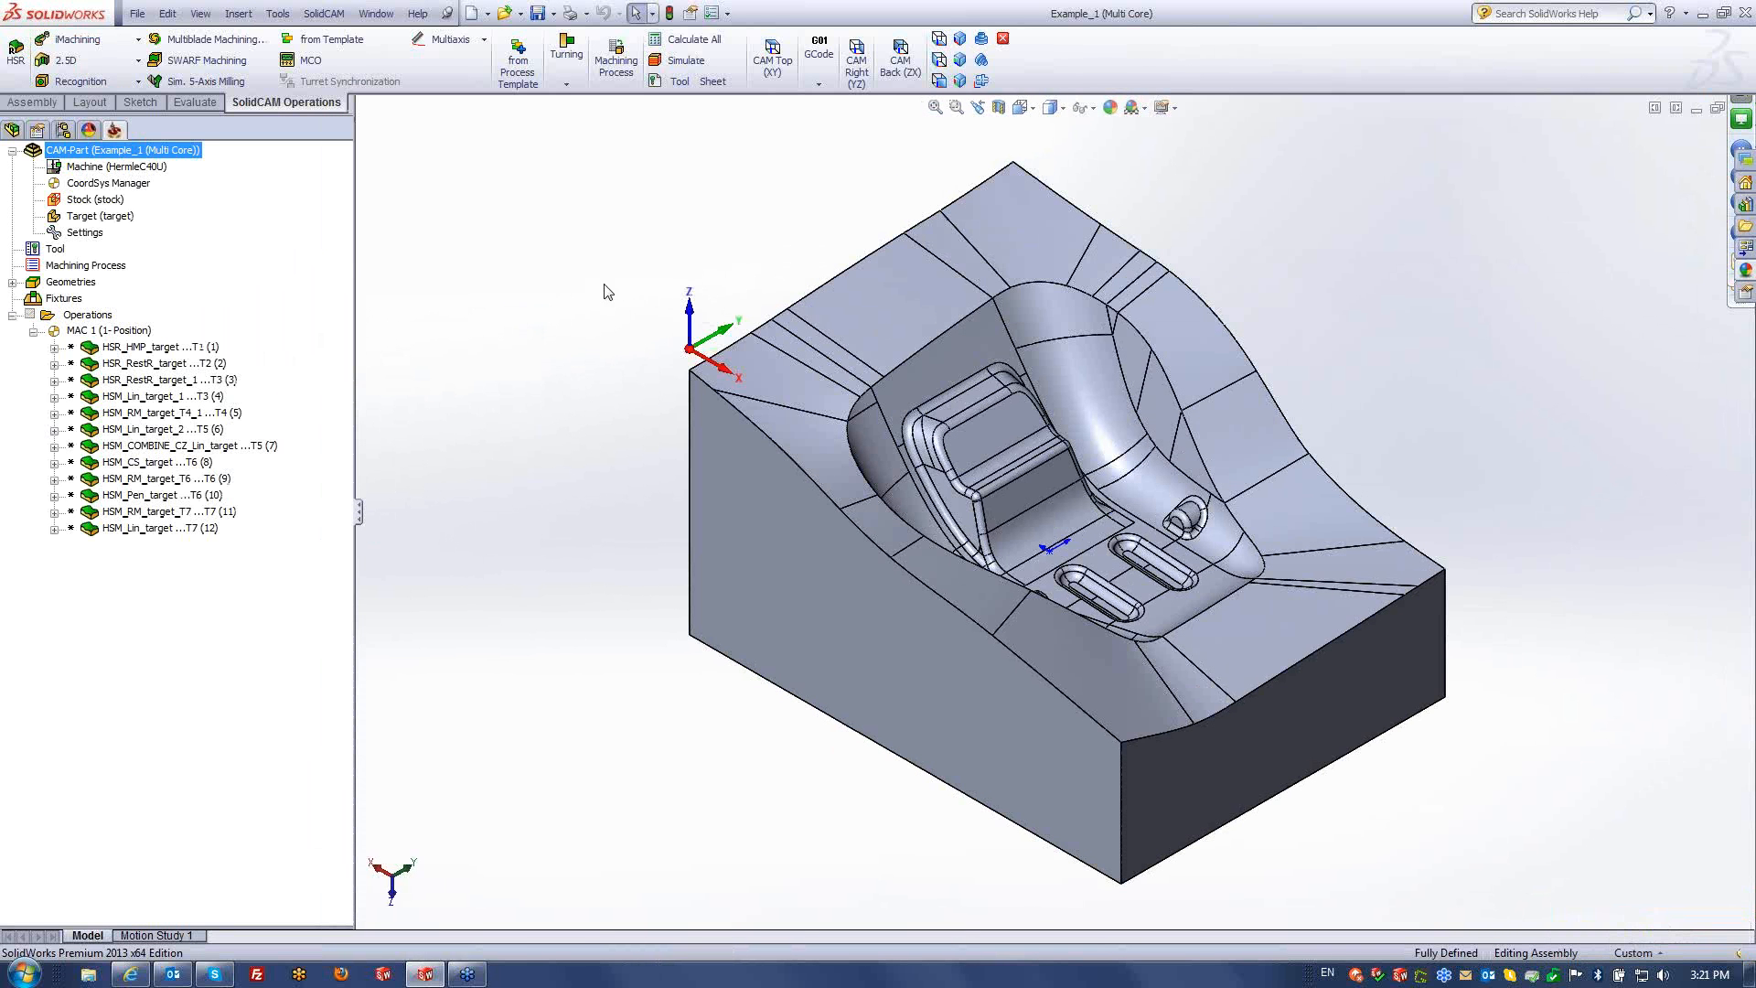
- Launch Windows Task Manager and park it at the lower right beside the Example_1 model
{"action": "middle_click_drag", "start_coordinate": [607, 357], "coordinate": [587, 370], "text": "ctrl"}
{"action": "scroll", "coordinate": [1021, 470], "scroll_direction": "up", "scroll_amount": 1}
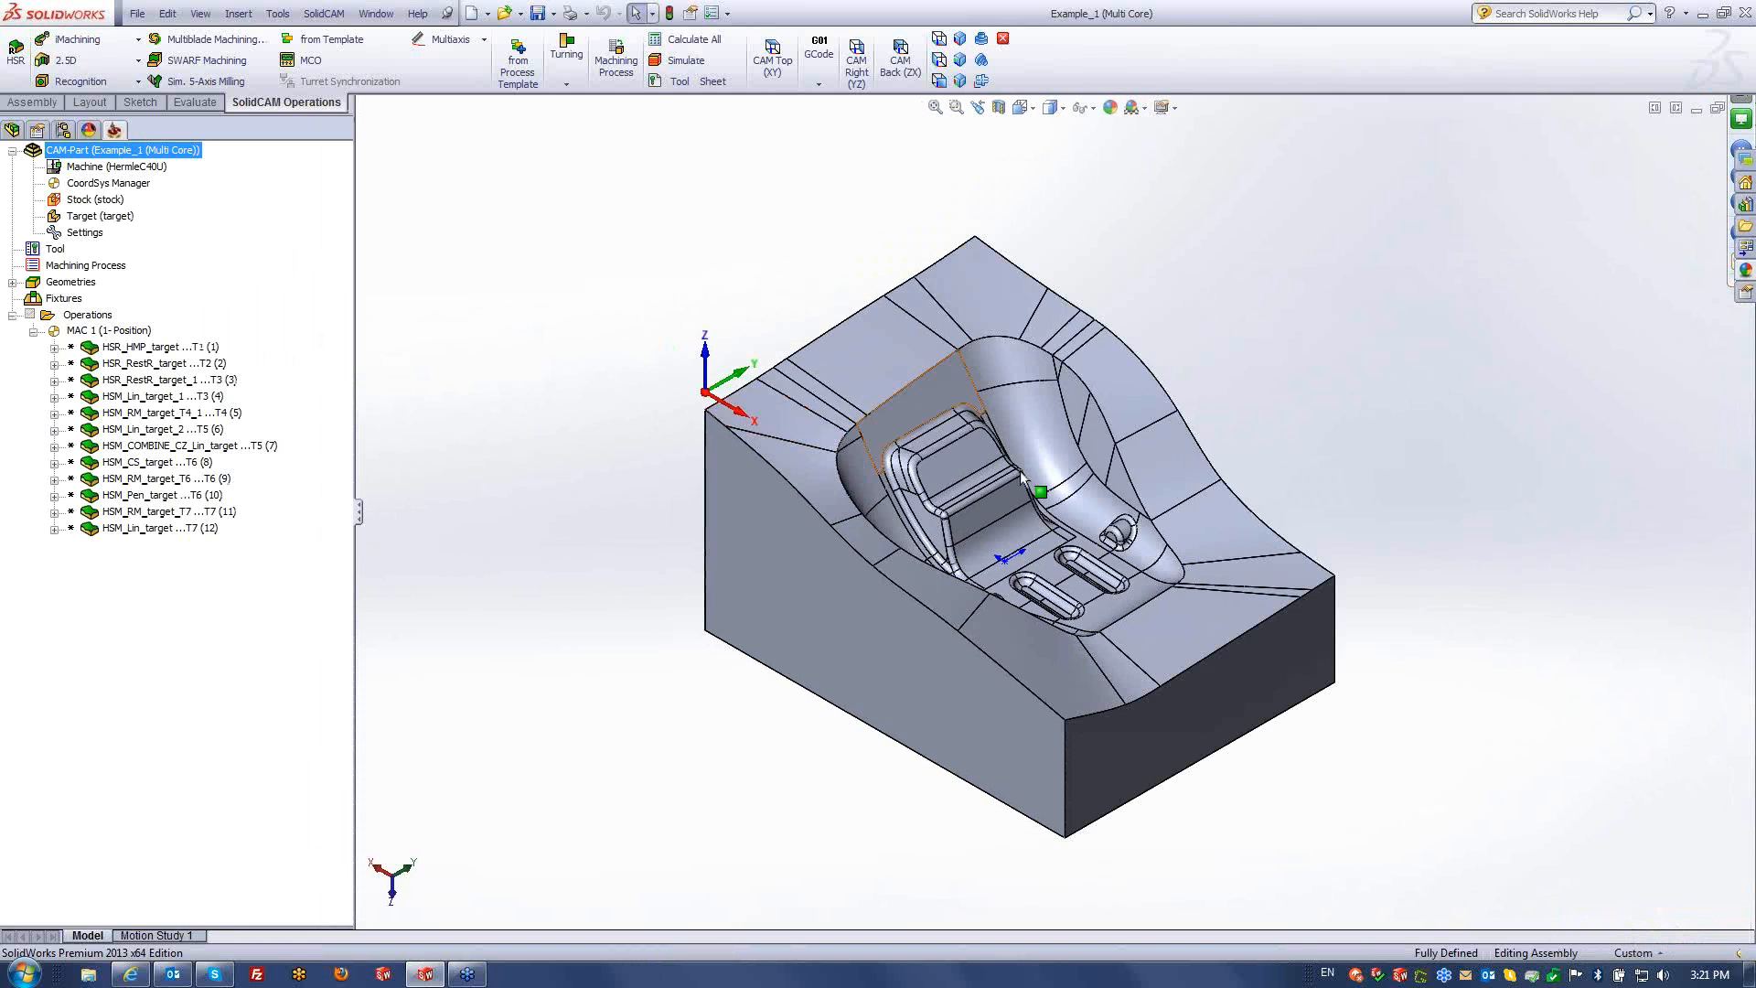
{"action": "scroll", "coordinate": [1020, 470], "scroll_direction": "down", "scroll_amount": 2}
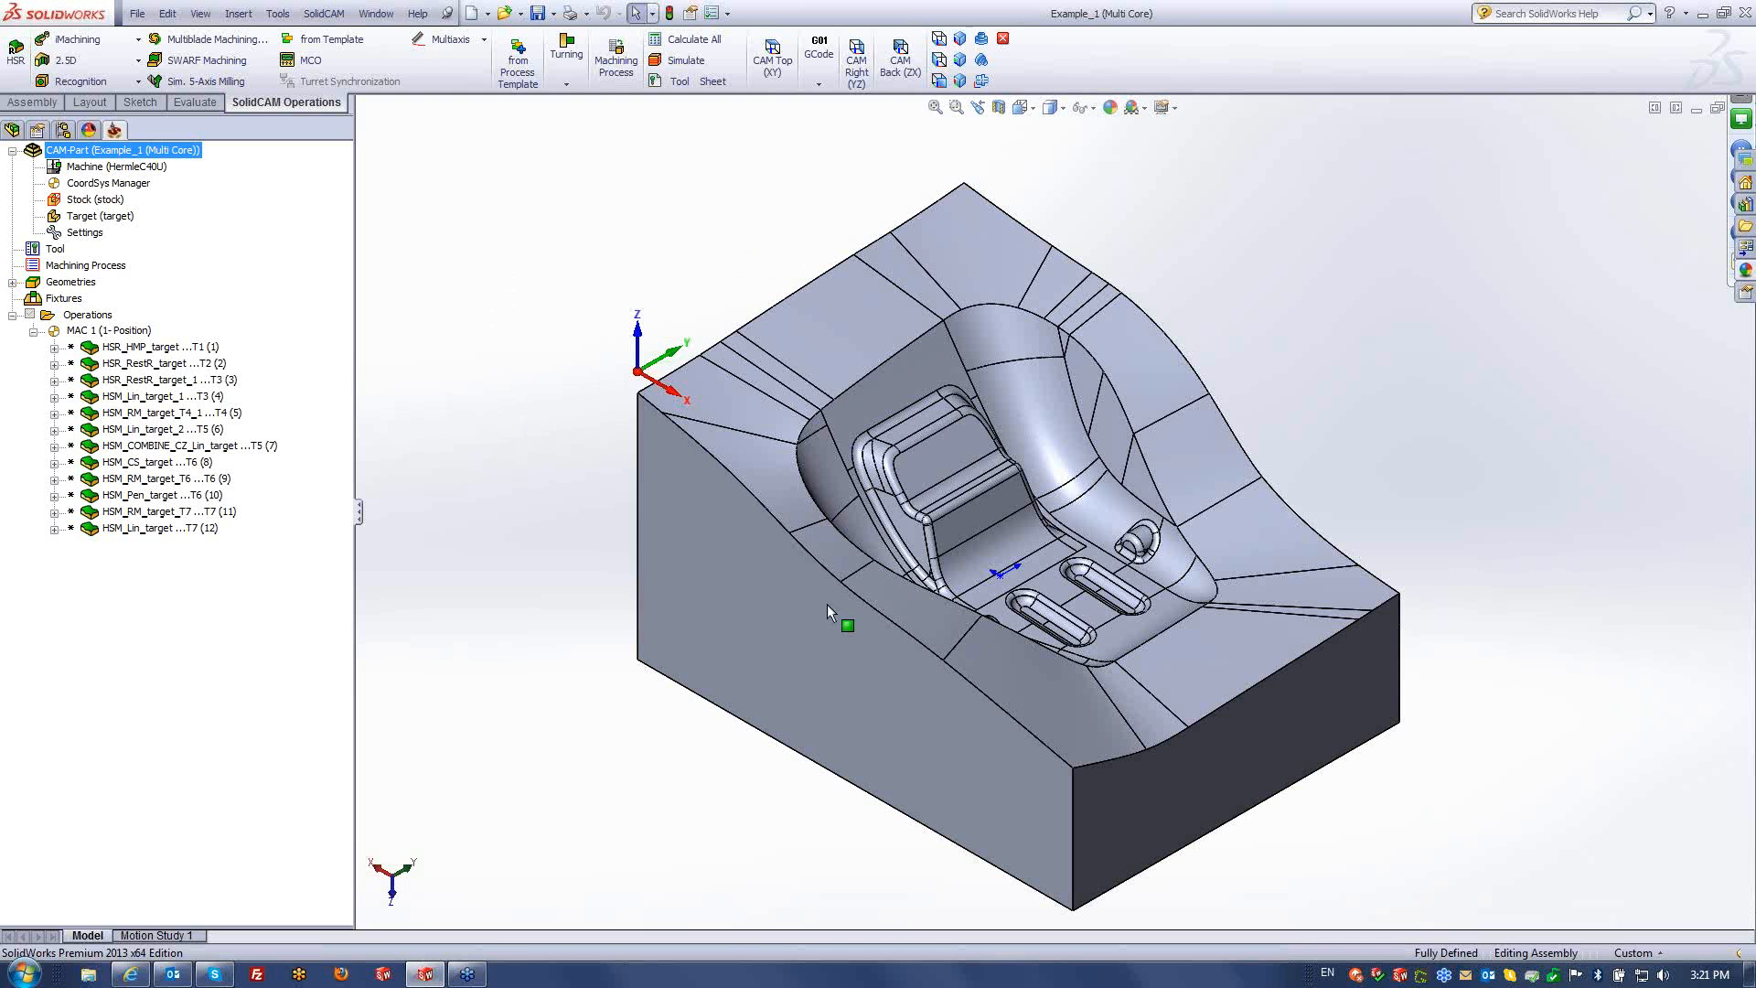
{"action": "right_click", "coordinate": [686, 981]}
{"action": "left_click", "coordinate": [759, 924]}
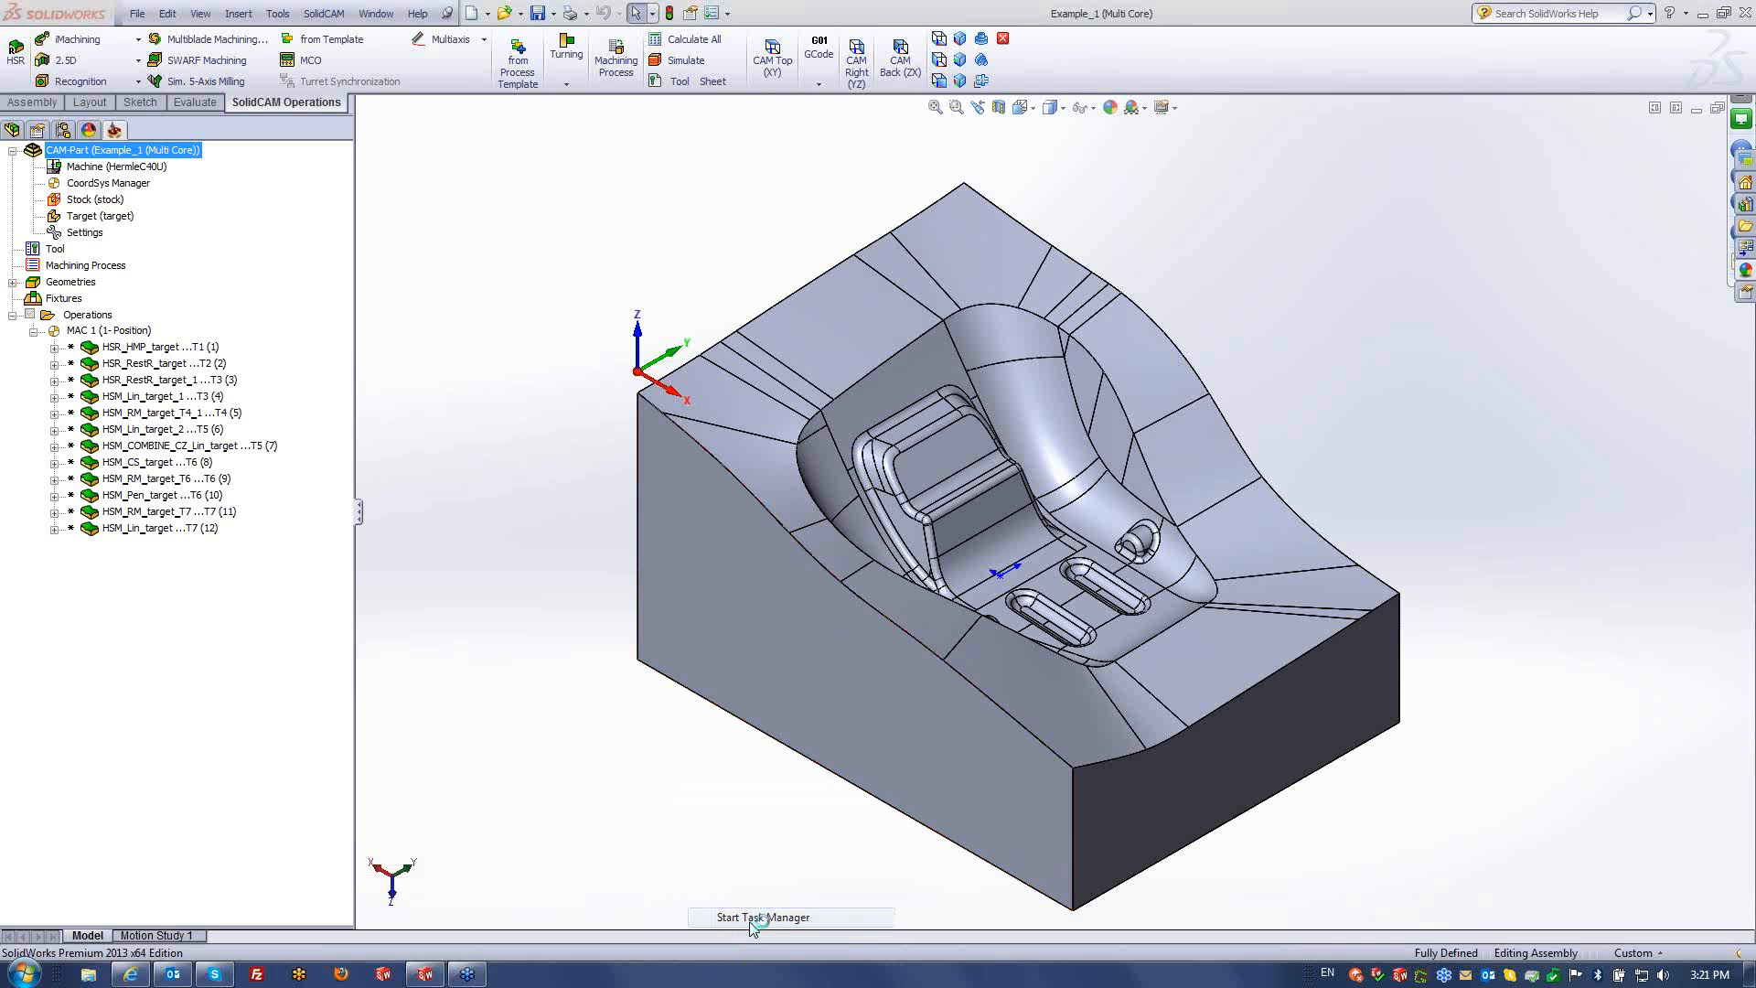
{"action": "left_click_drag", "start_coordinate": [1308, 406], "coordinate": [1328, 256]}
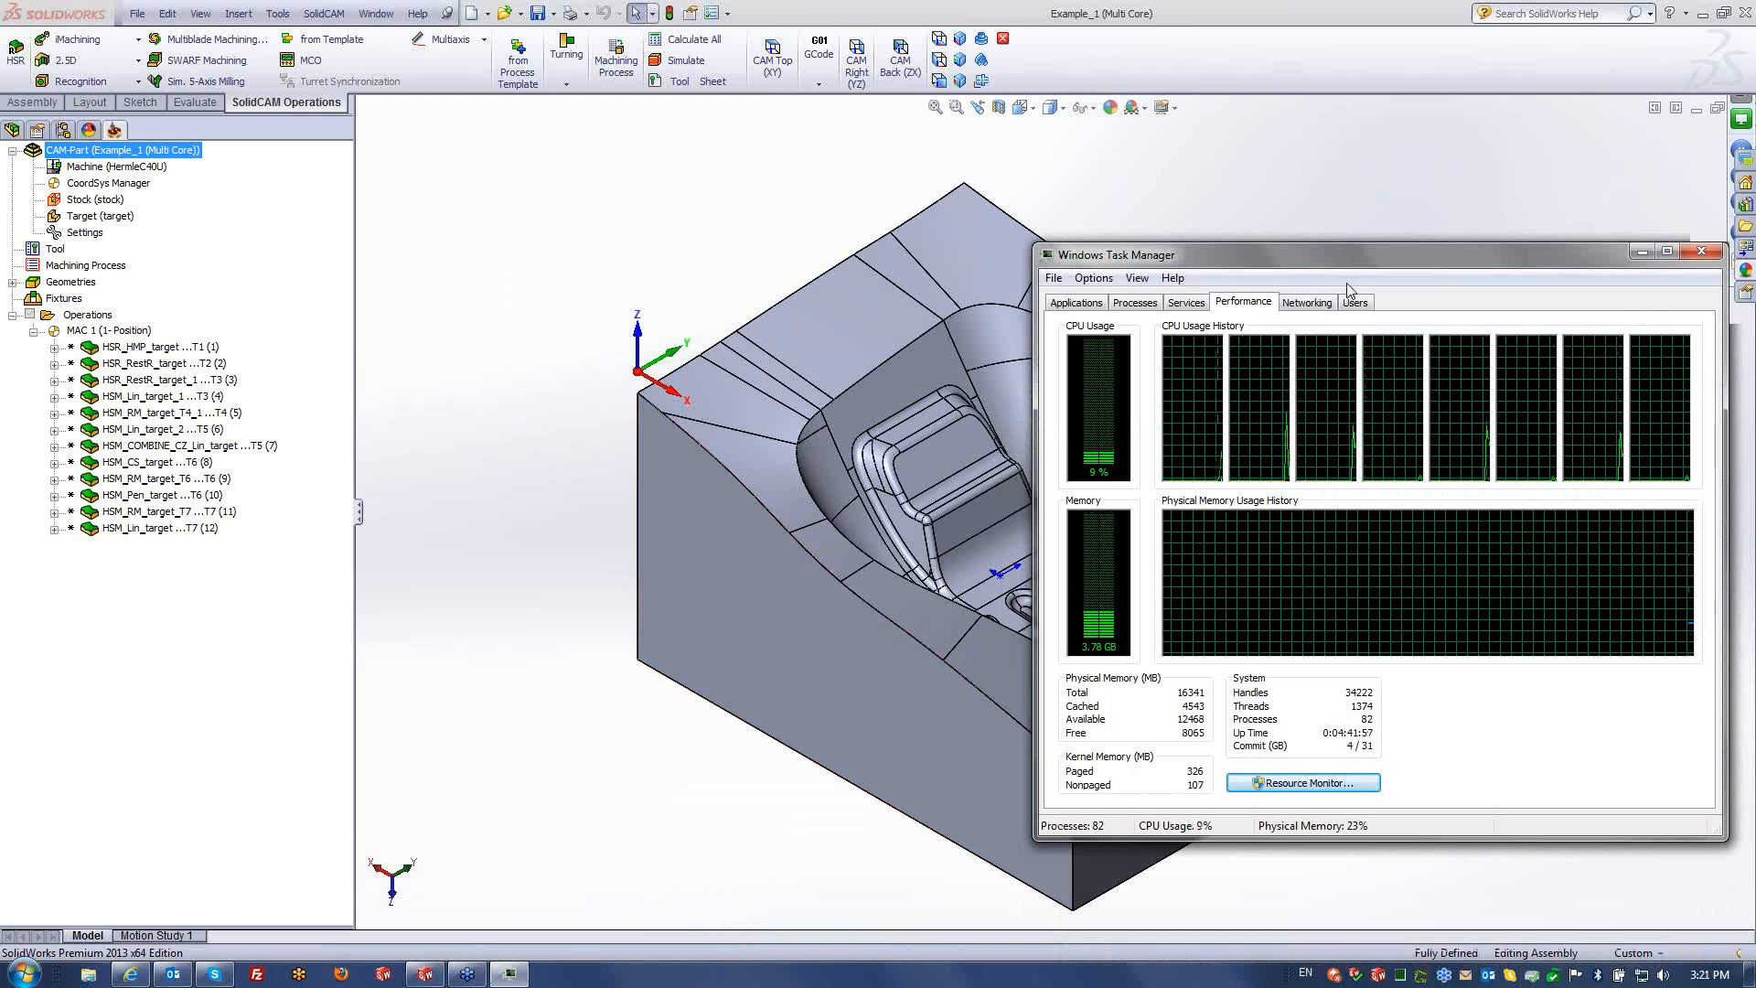
{"action": "left_click_drag", "start_coordinate": [1347, 258], "coordinate": [1338, 596]}
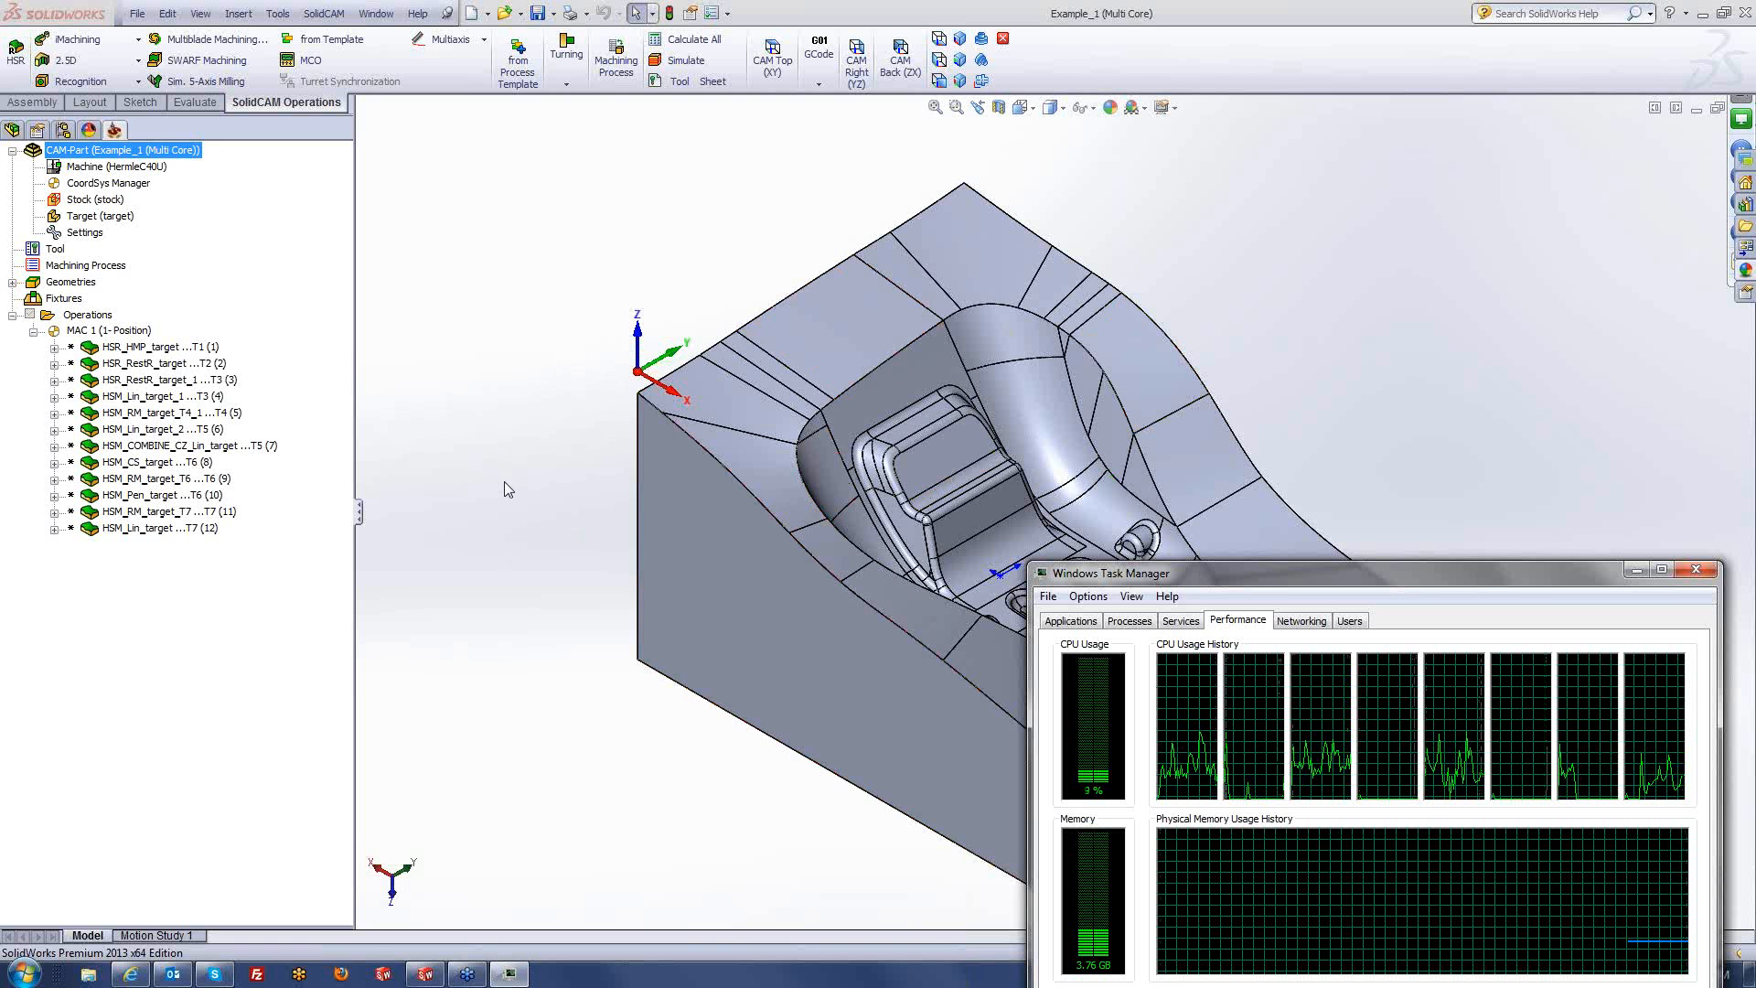
{"action": "left_click", "coordinate": [107, 320]}
- Calculate all twelve Example_1 operations while watching per-core CPU load in Task Manager
{"action": "right_click", "coordinate": [107, 320]}
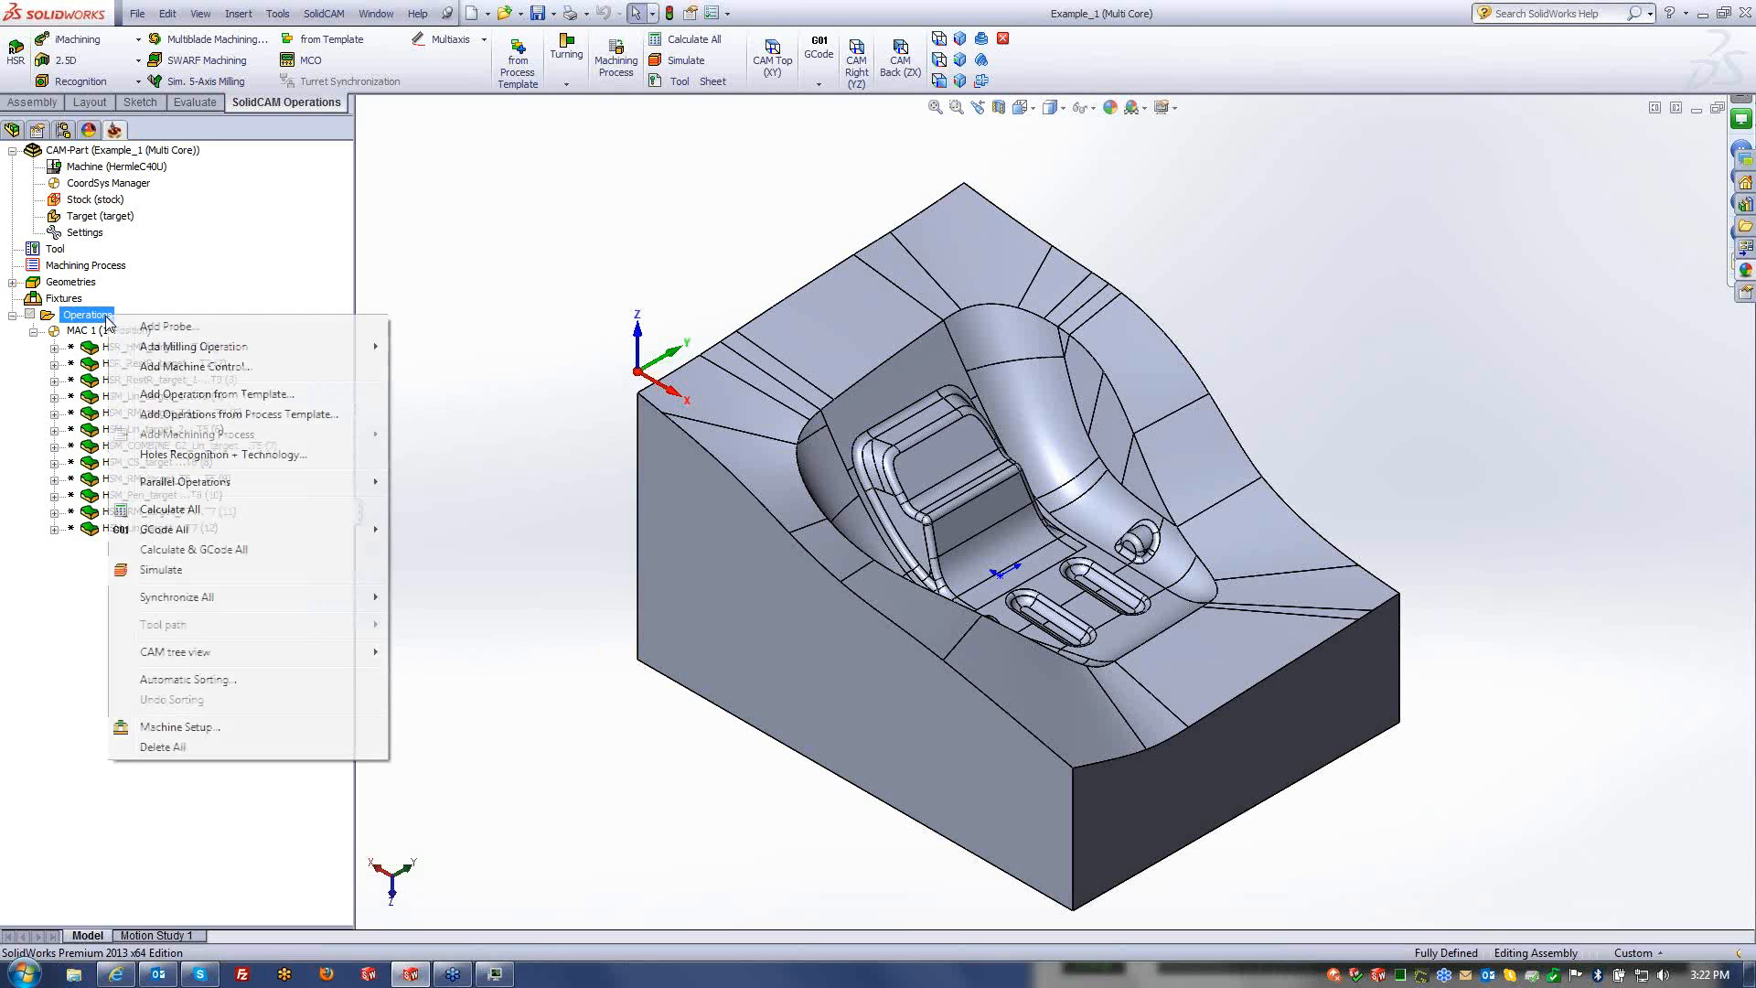
{"action": "left_click", "coordinate": [194, 510]}
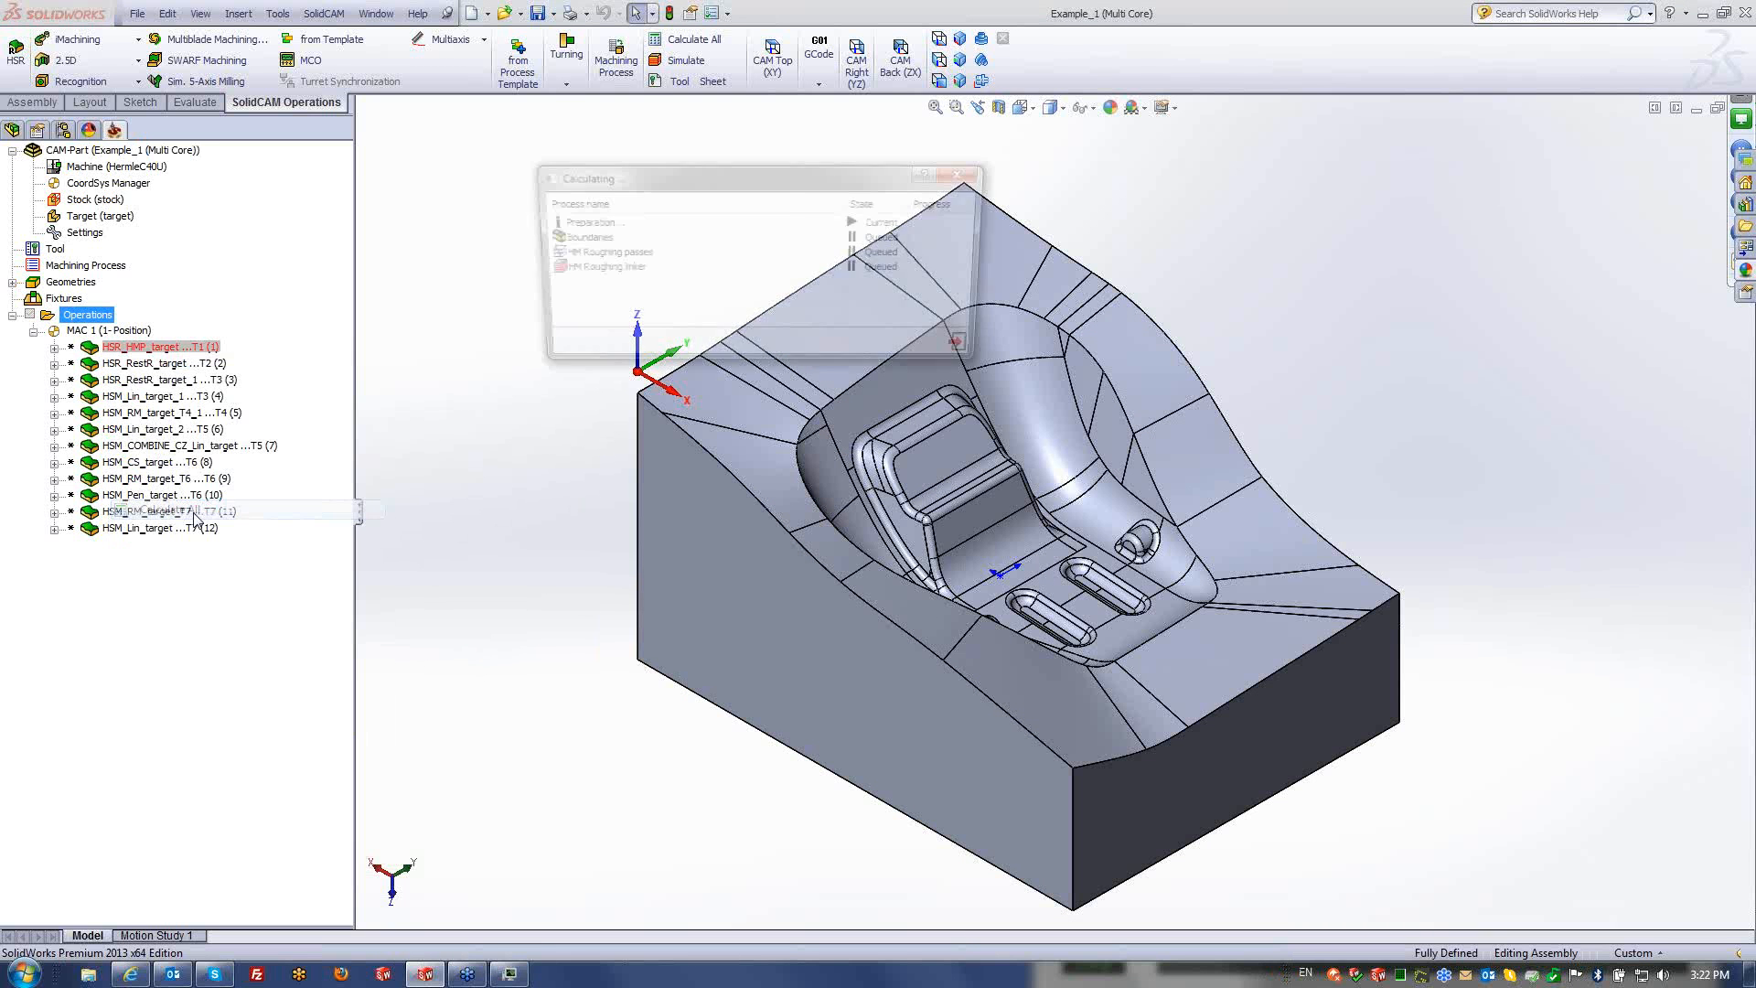
{"action": "left_click_drag", "start_coordinate": [765, 174], "coordinate": [604, 145]}
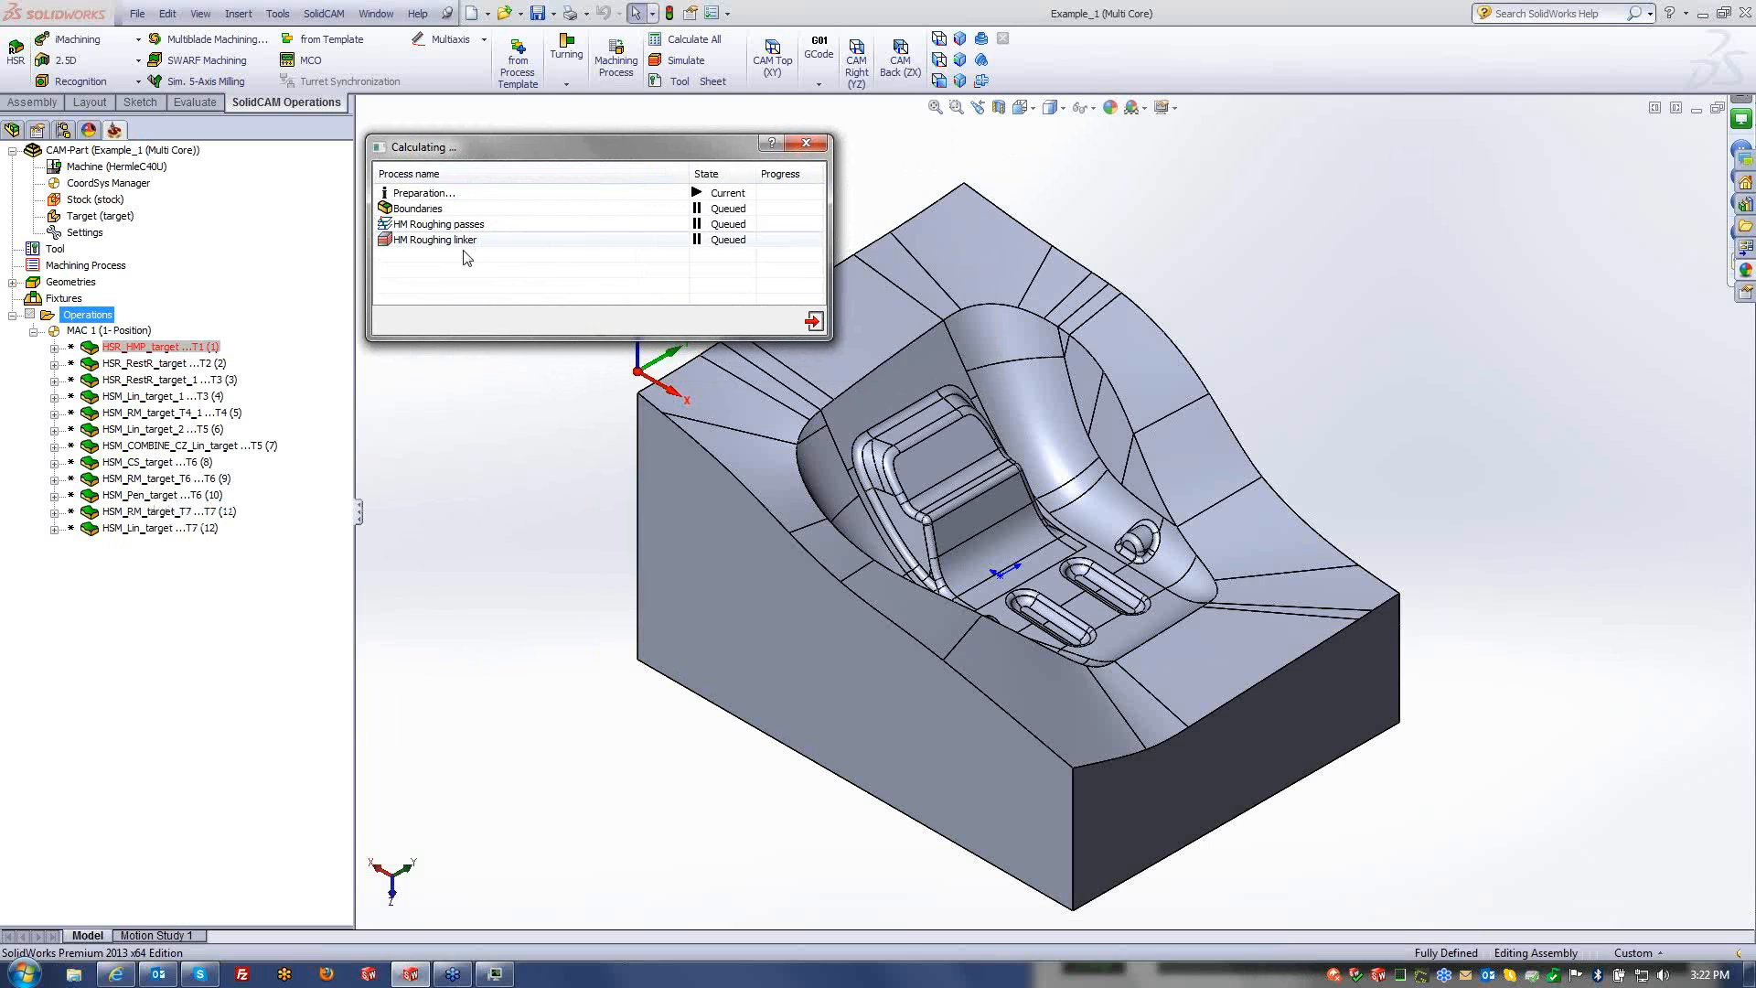
{"action": "left_click", "coordinate": [494, 975]}
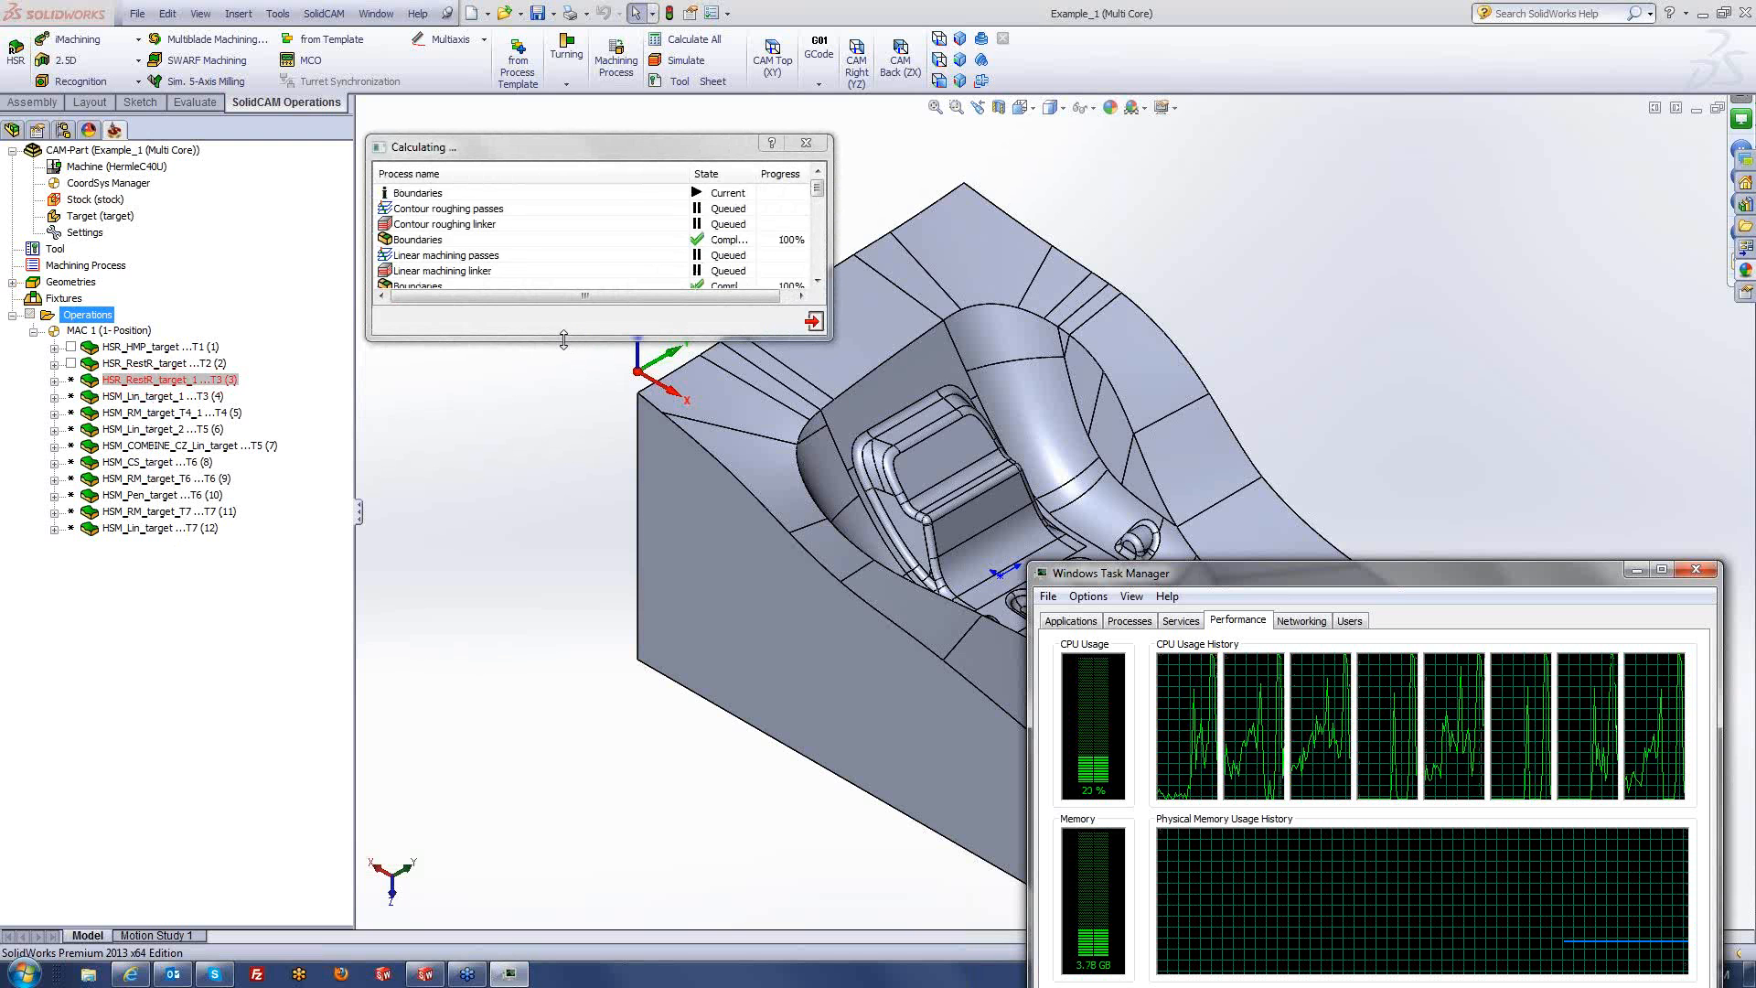
{"action": "left_click_drag", "start_coordinate": [563, 339], "coordinate": [564, 759]}
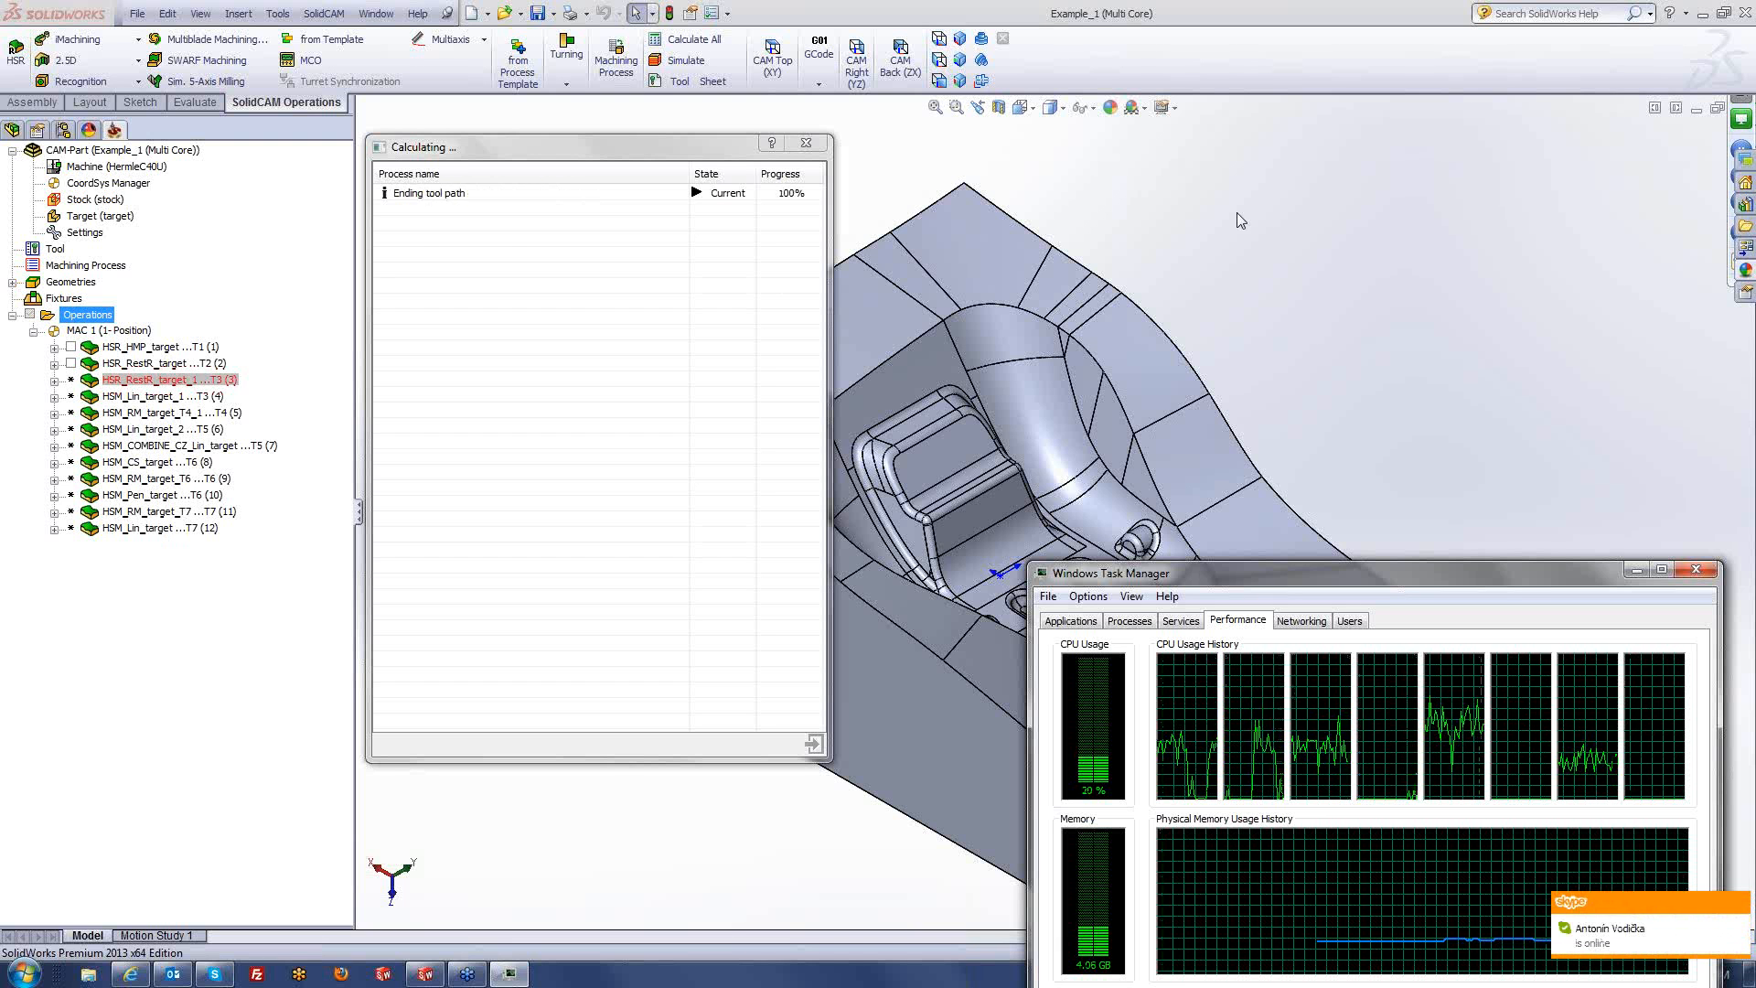
{"action": "left_click", "coordinate": [406, 242]}
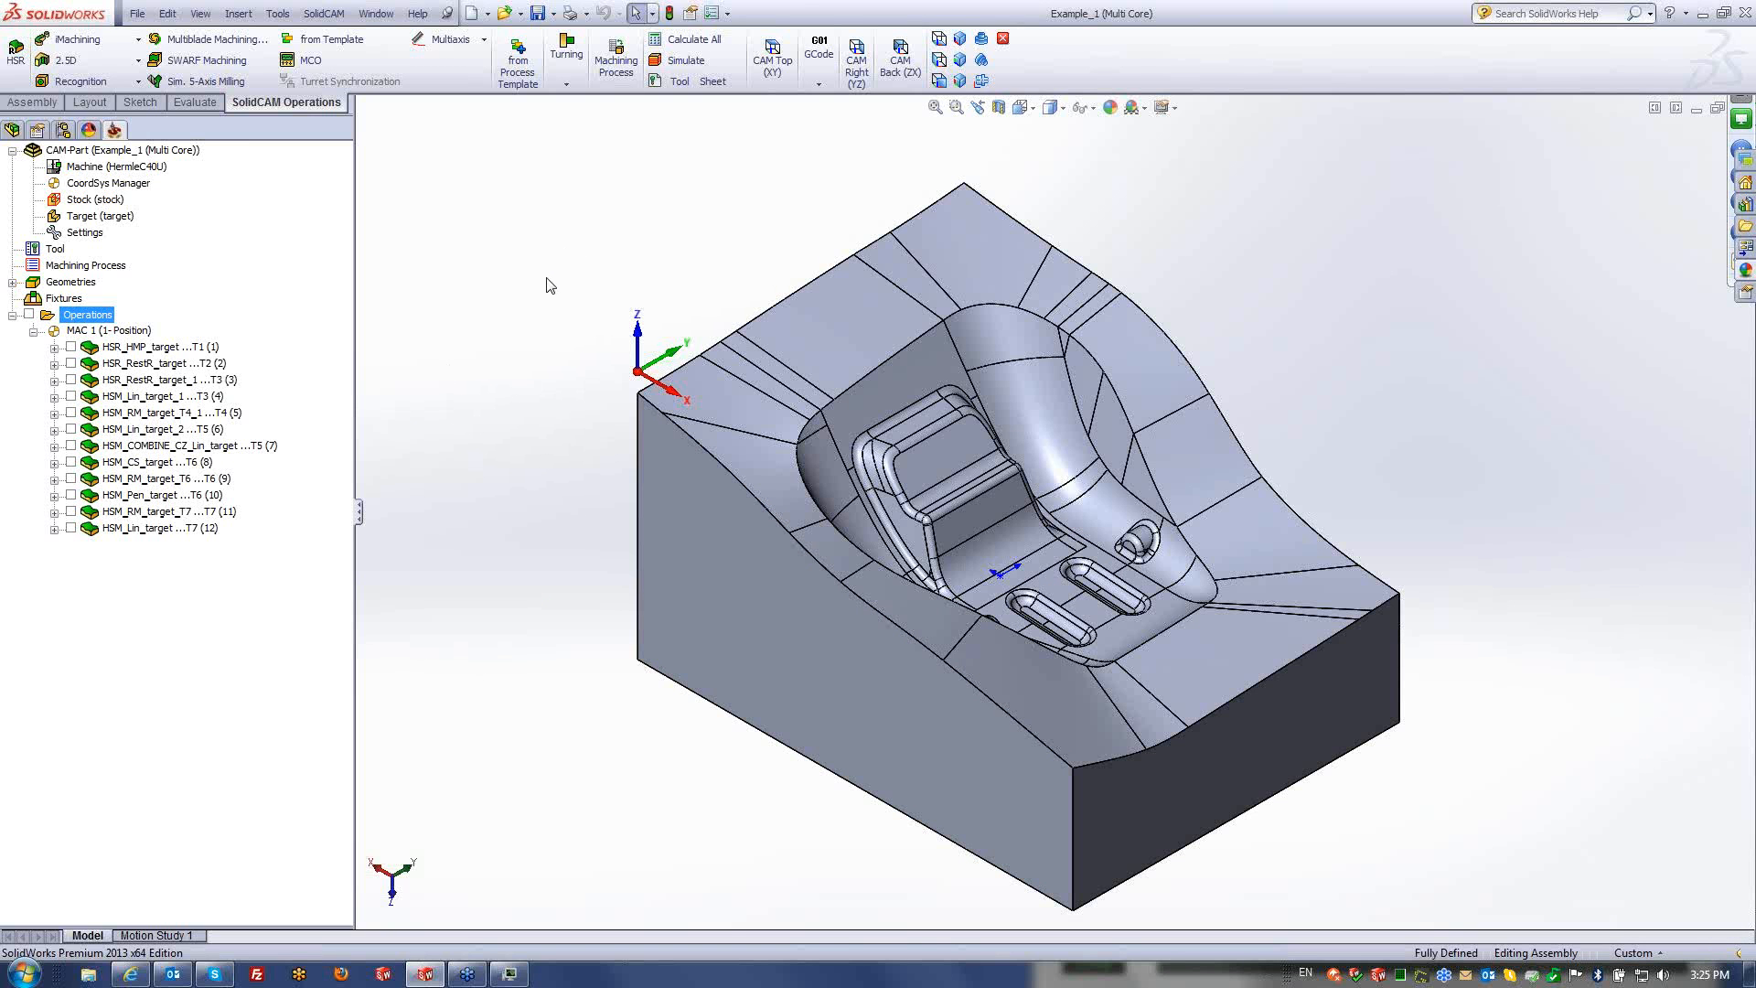
{"action": "left_click", "coordinate": [139, 429]}
- Check HSM_Lin_target_2's passes tolerance 0.002 and step over 0.04, then launch its simulation
{"action": "double_click", "coordinate": [238, 427]}
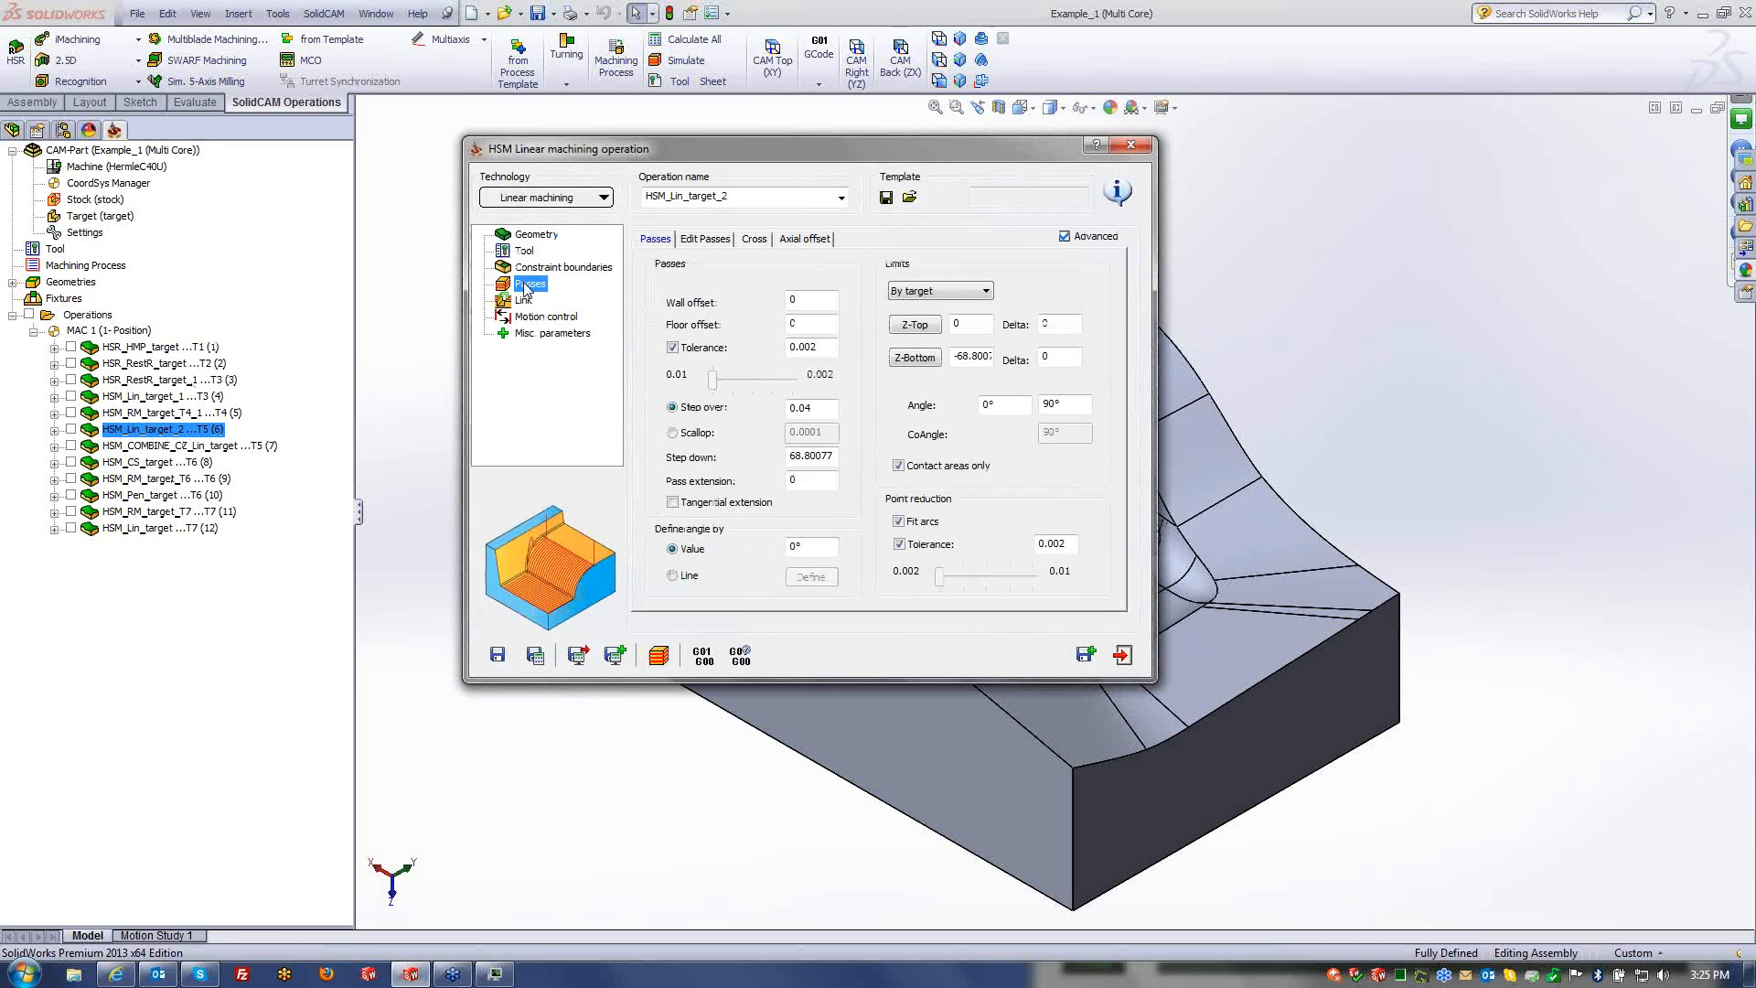
{"action": "left_click_drag", "start_coordinate": [819, 348], "coordinate": [763, 350]}
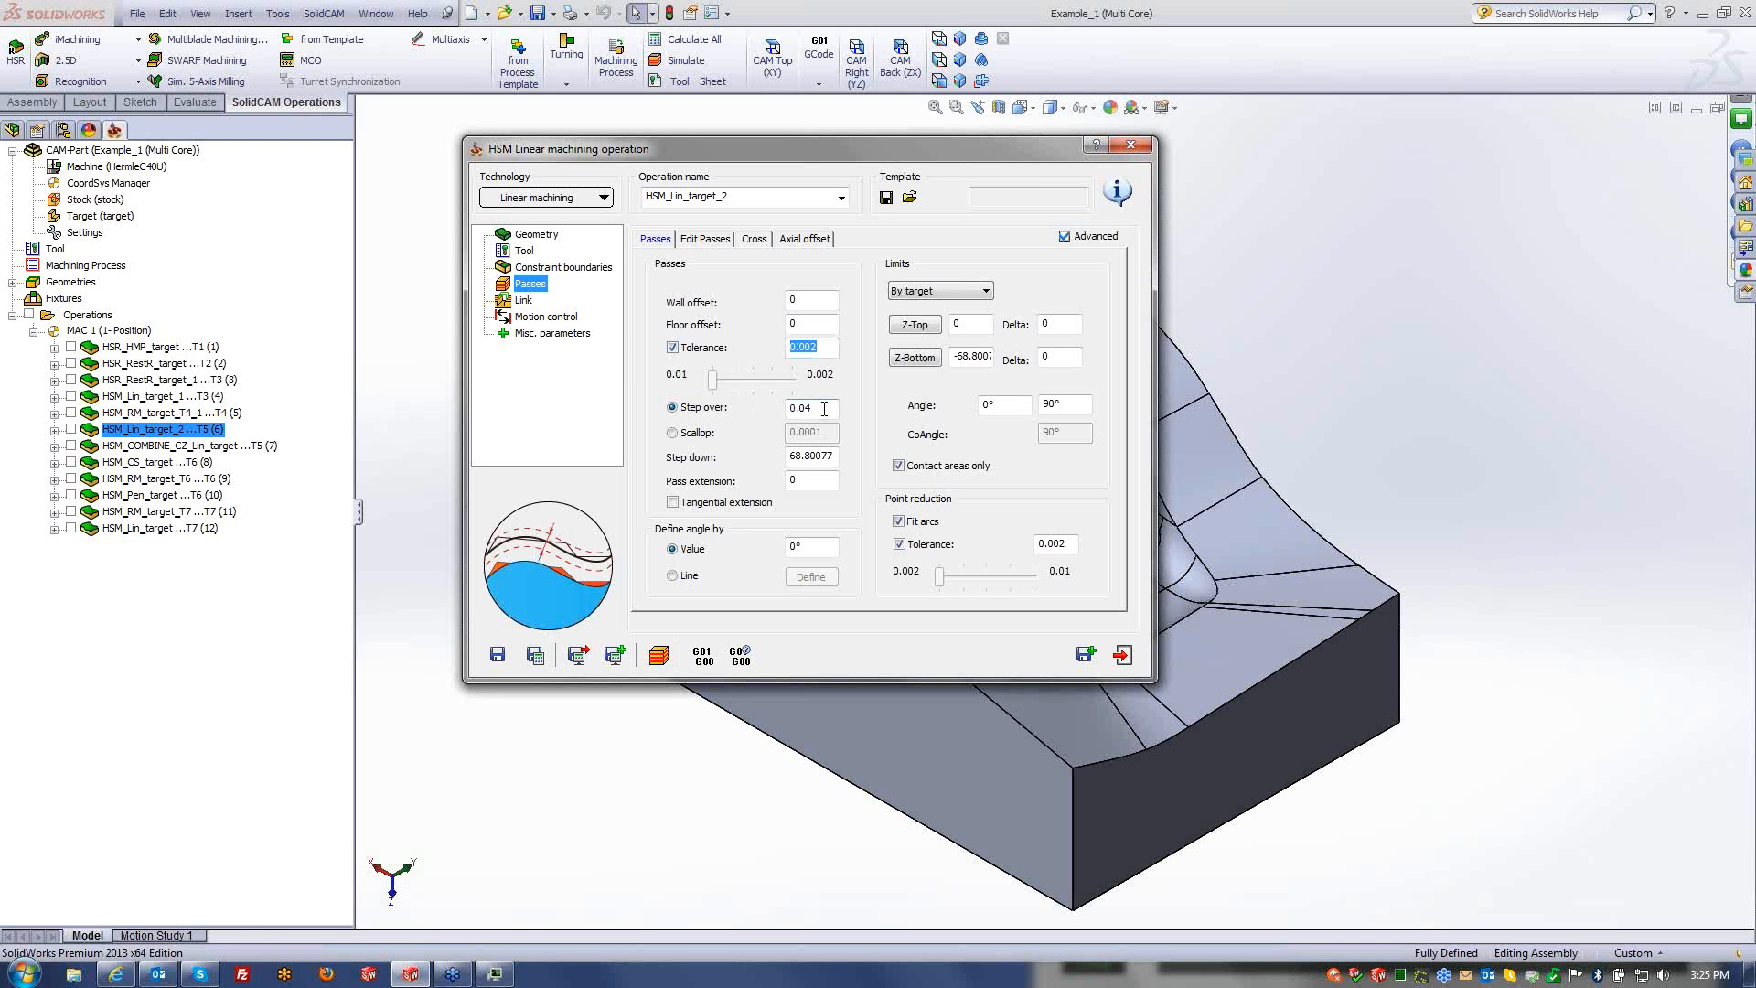
{"action": "left_click_drag", "start_coordinate": [824, 409], "coordinate": [787, 410]}
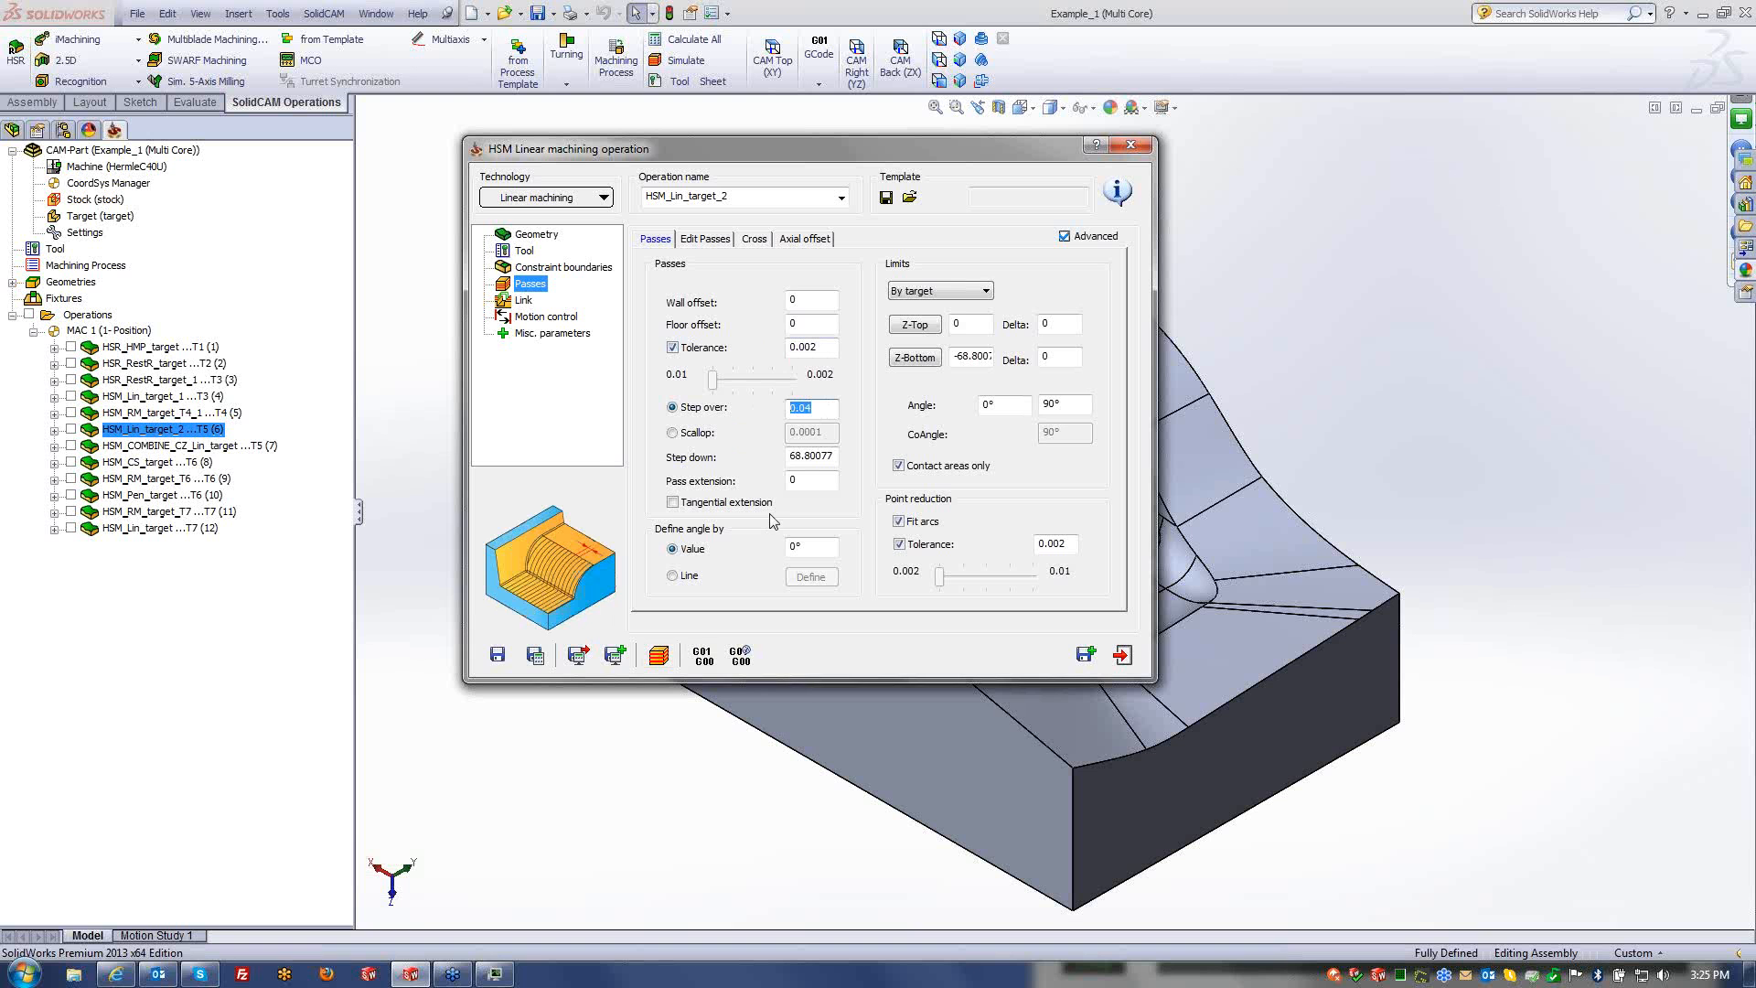
{"action": "left_click", "coordinate": [659, 655]}
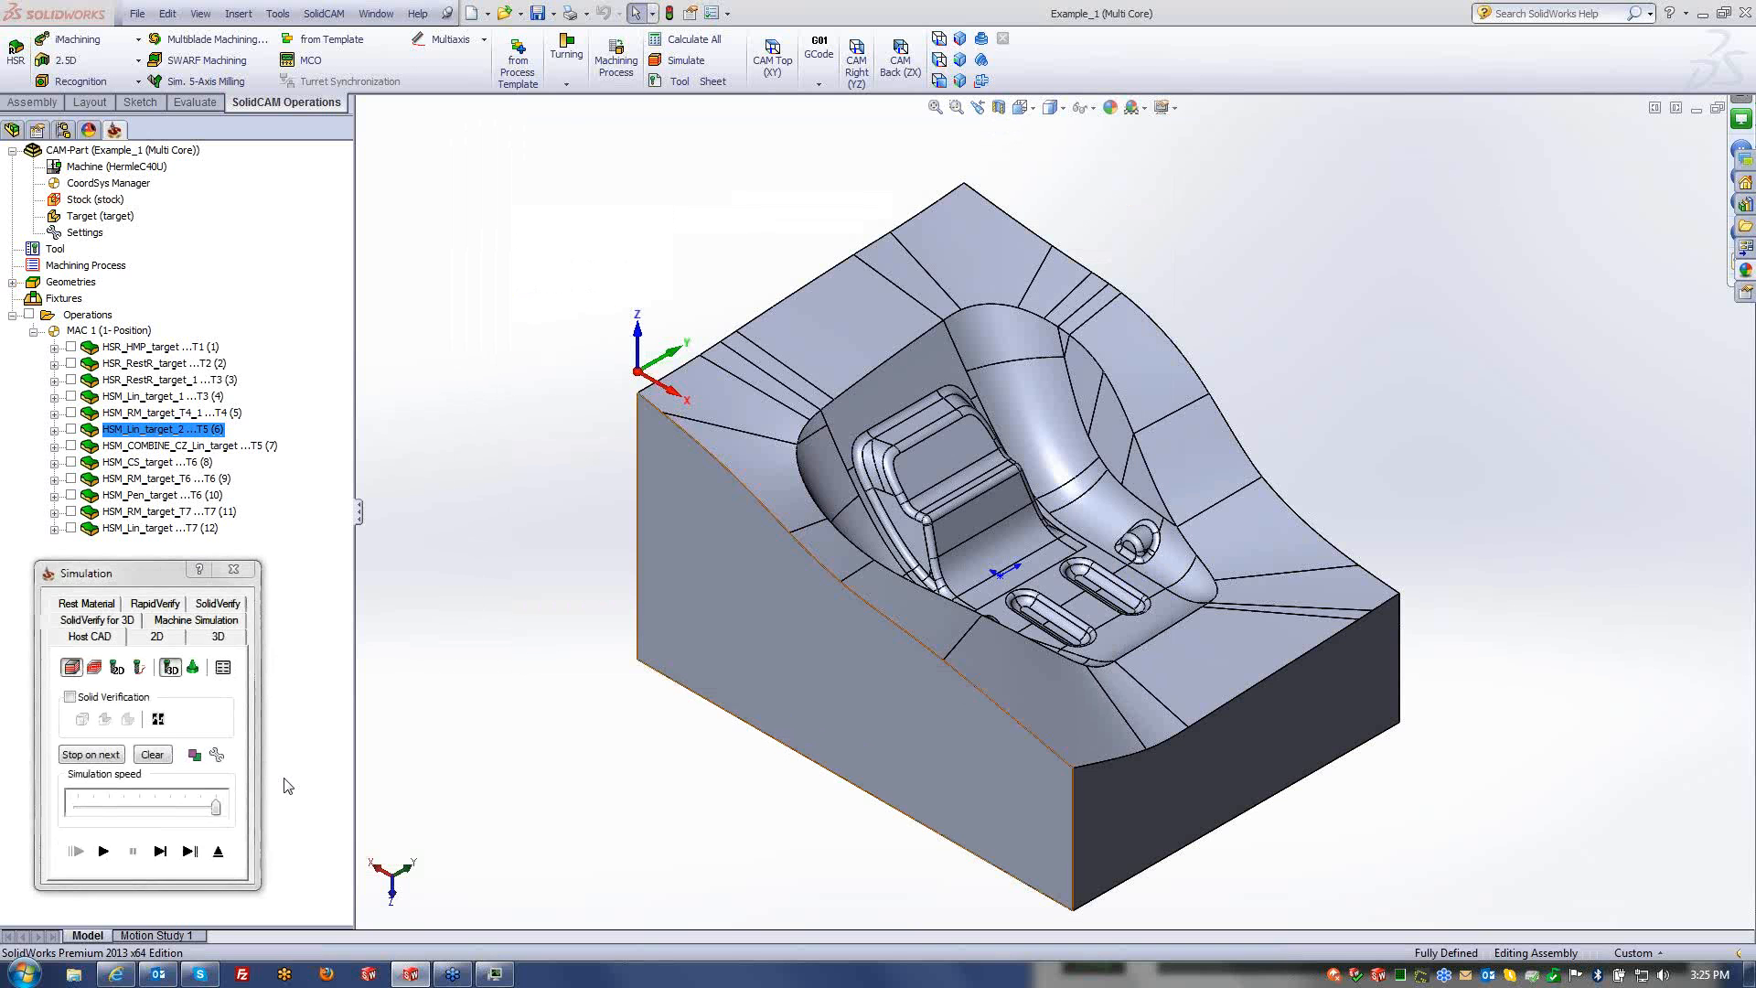
- Play the HSM_Lin_target_2 toolpath in Host CAD simulation, zooming in to inspect the cuts
{"action": "left_click", "coordinate": [105, 858]}
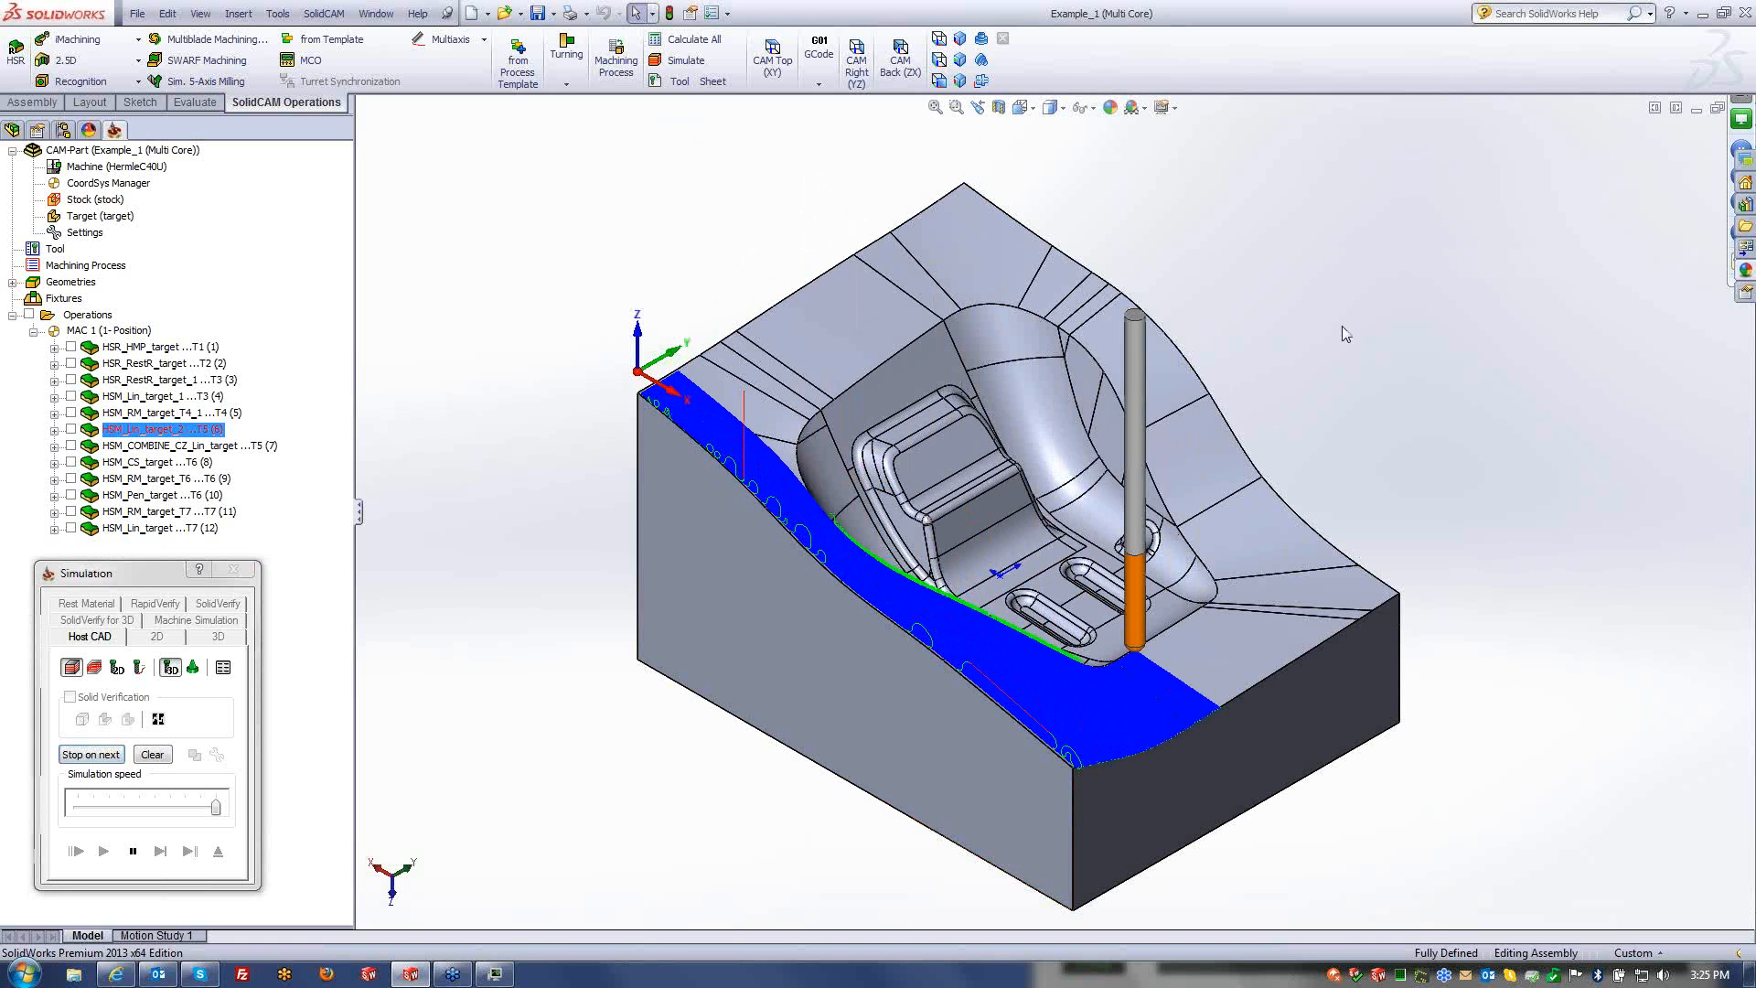
{"action": "scroll", "coordinate": [1105, 717], "scroll_direction": "down", "scroll_amount": 5}
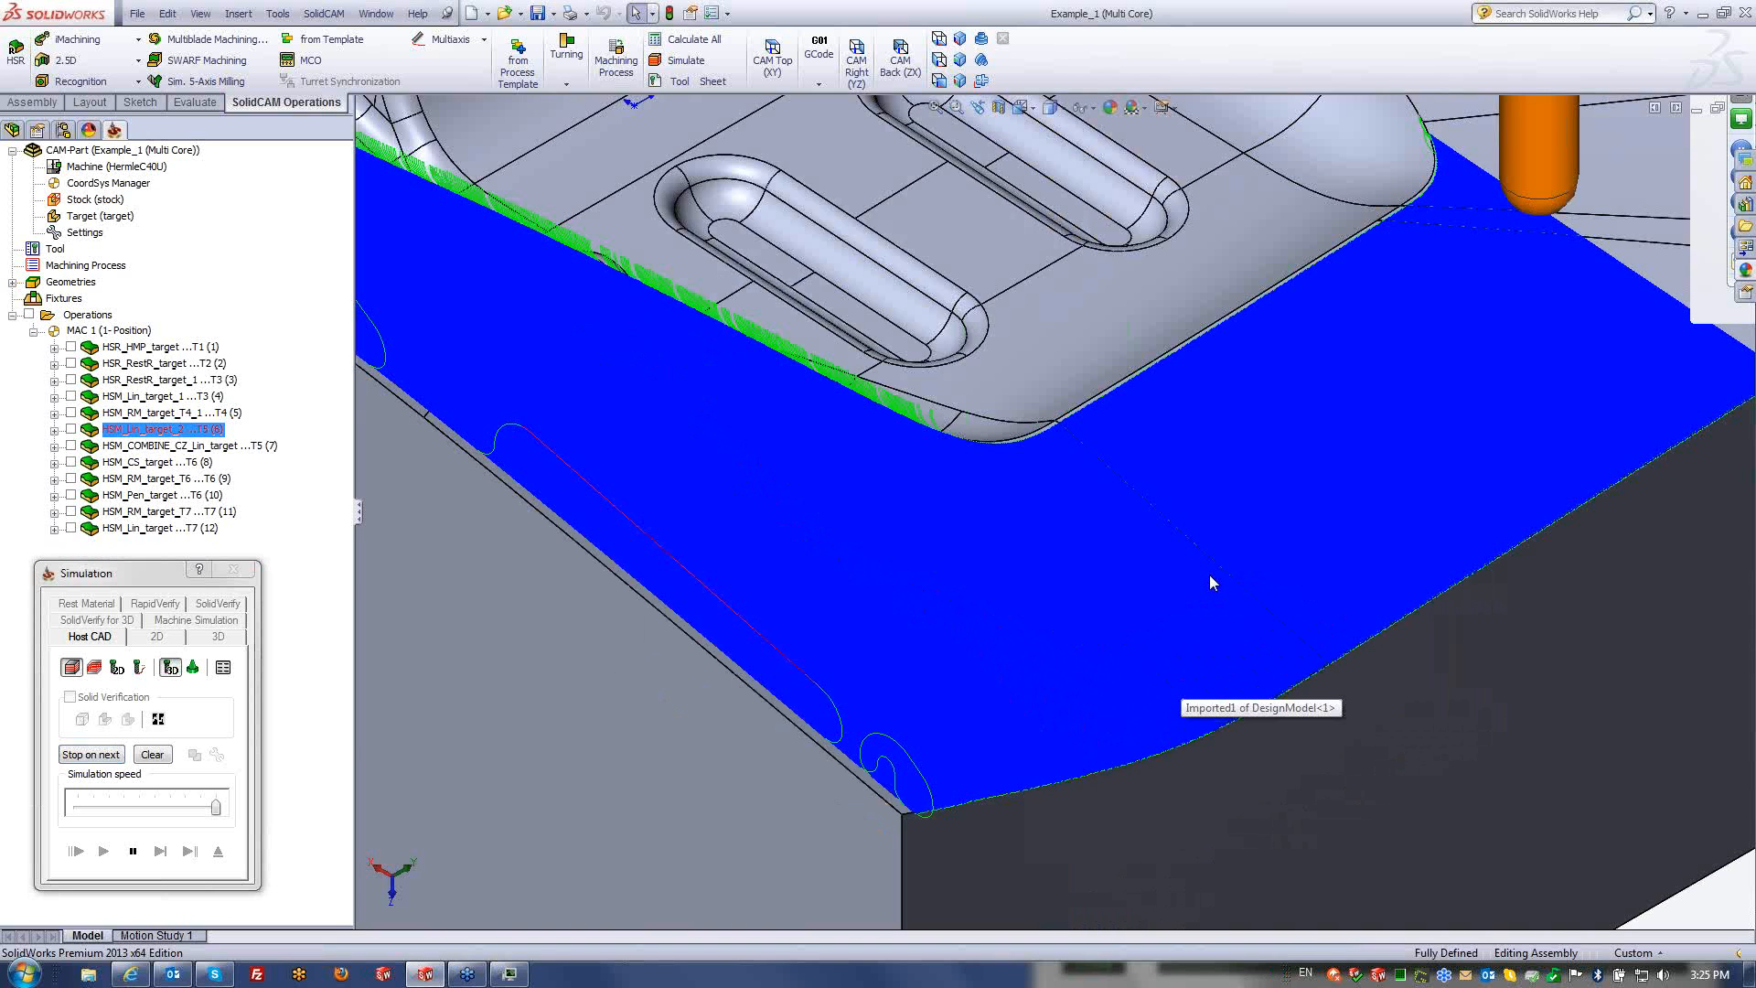
{"action": "scroll", "coordinate": [1140, 490], "scroll_direction": "down", "scroll_amount": 5}
{"action": "scroll", "coordinate": [1140, 491], "scroll_direction": "up", "scroll_amount": 10}
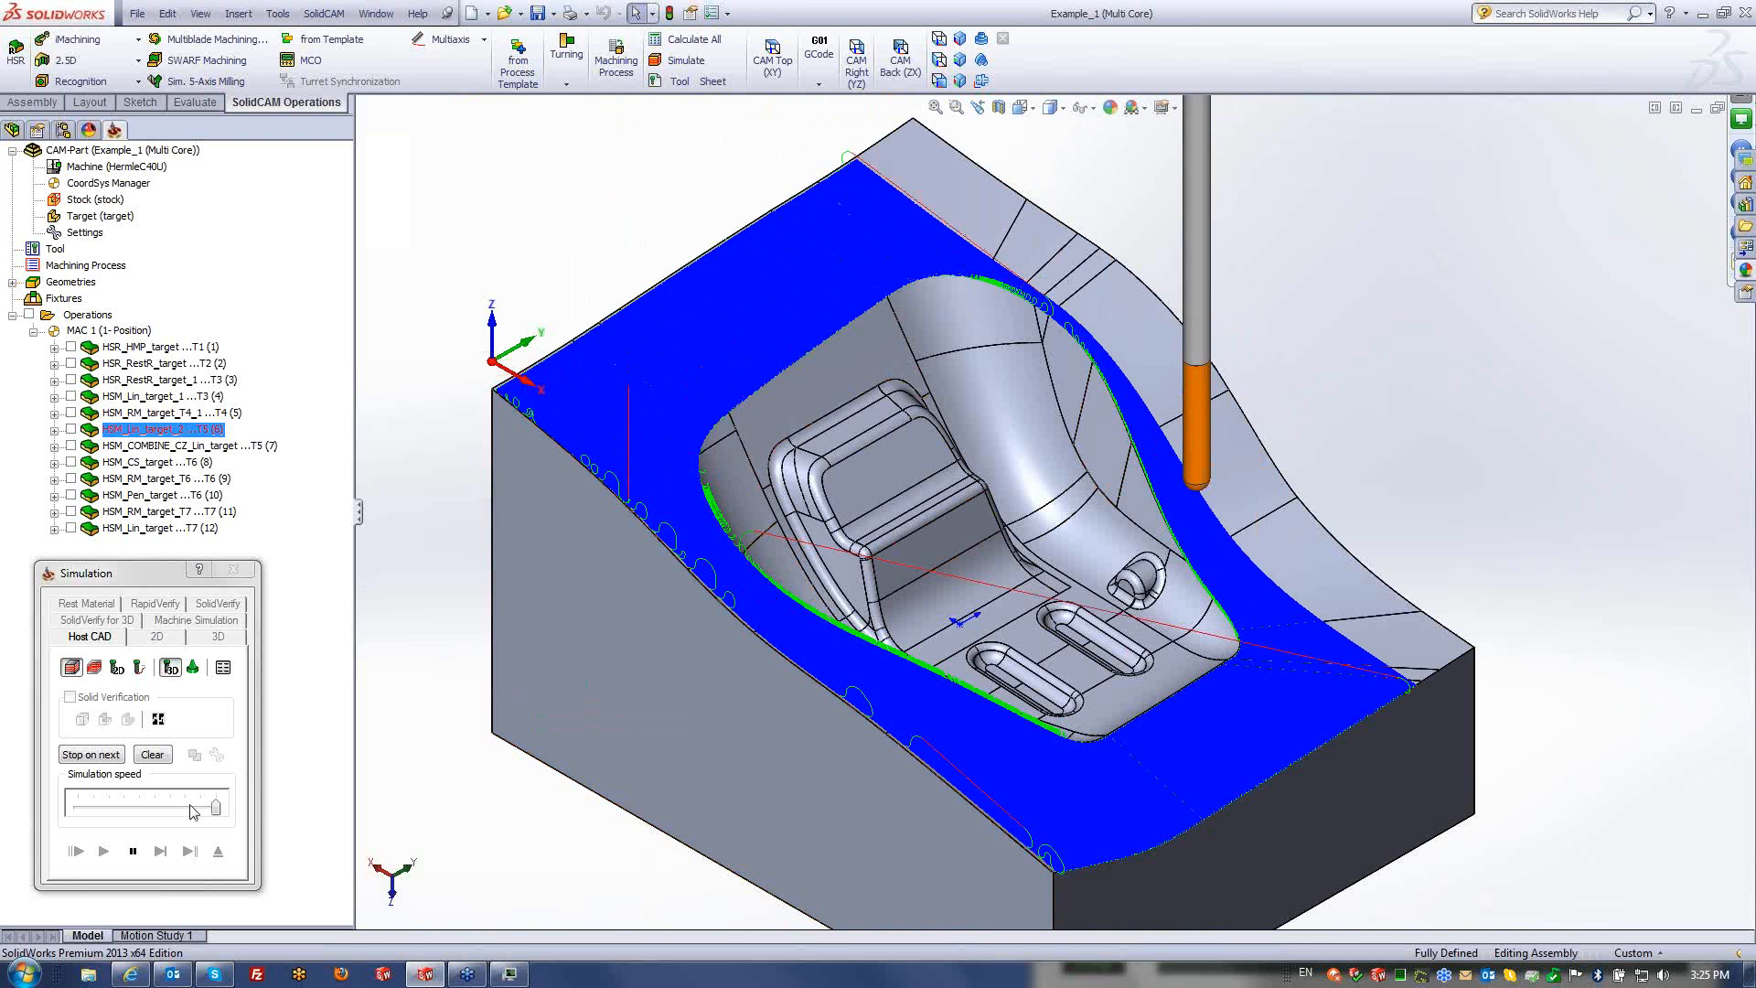
{"action": "left_click", "coordinate": [133, 850]}
- Exit the simulation and close the HSM_Lin_target_2 settings, returning to the Operations tree
{"action": "left_click", "coordinate": [217, 851]}
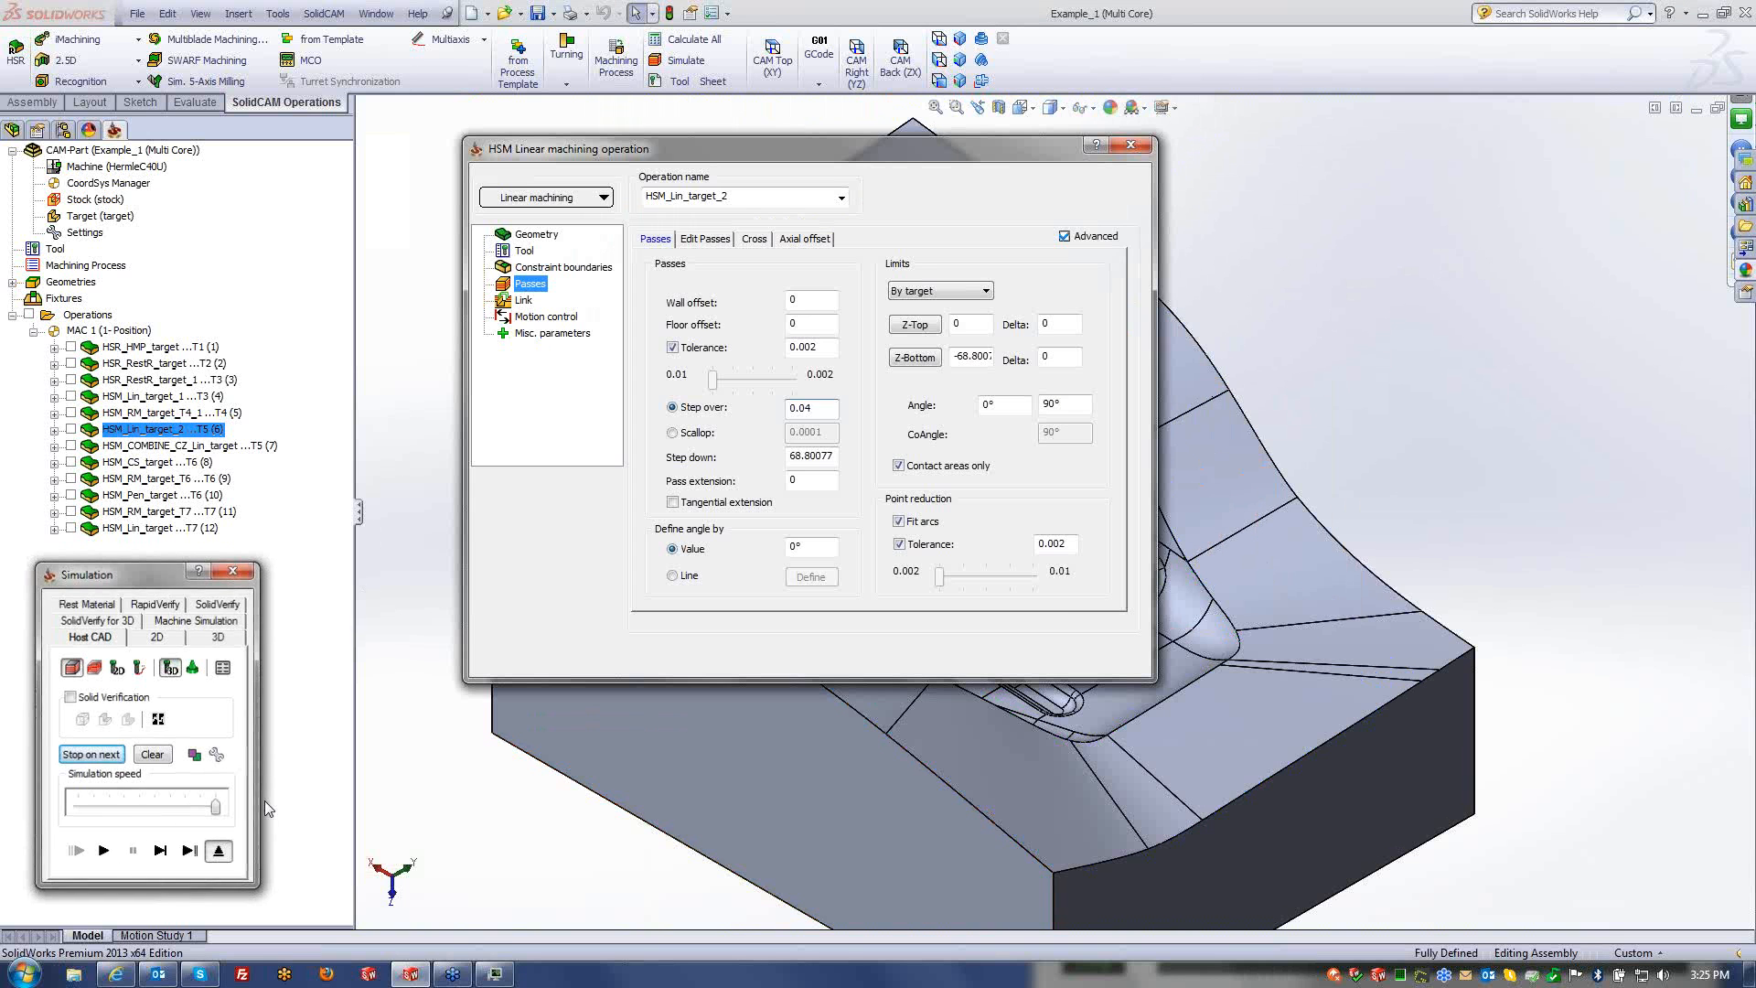
{"action": "left_click", "coordinate": [1121, 656]}
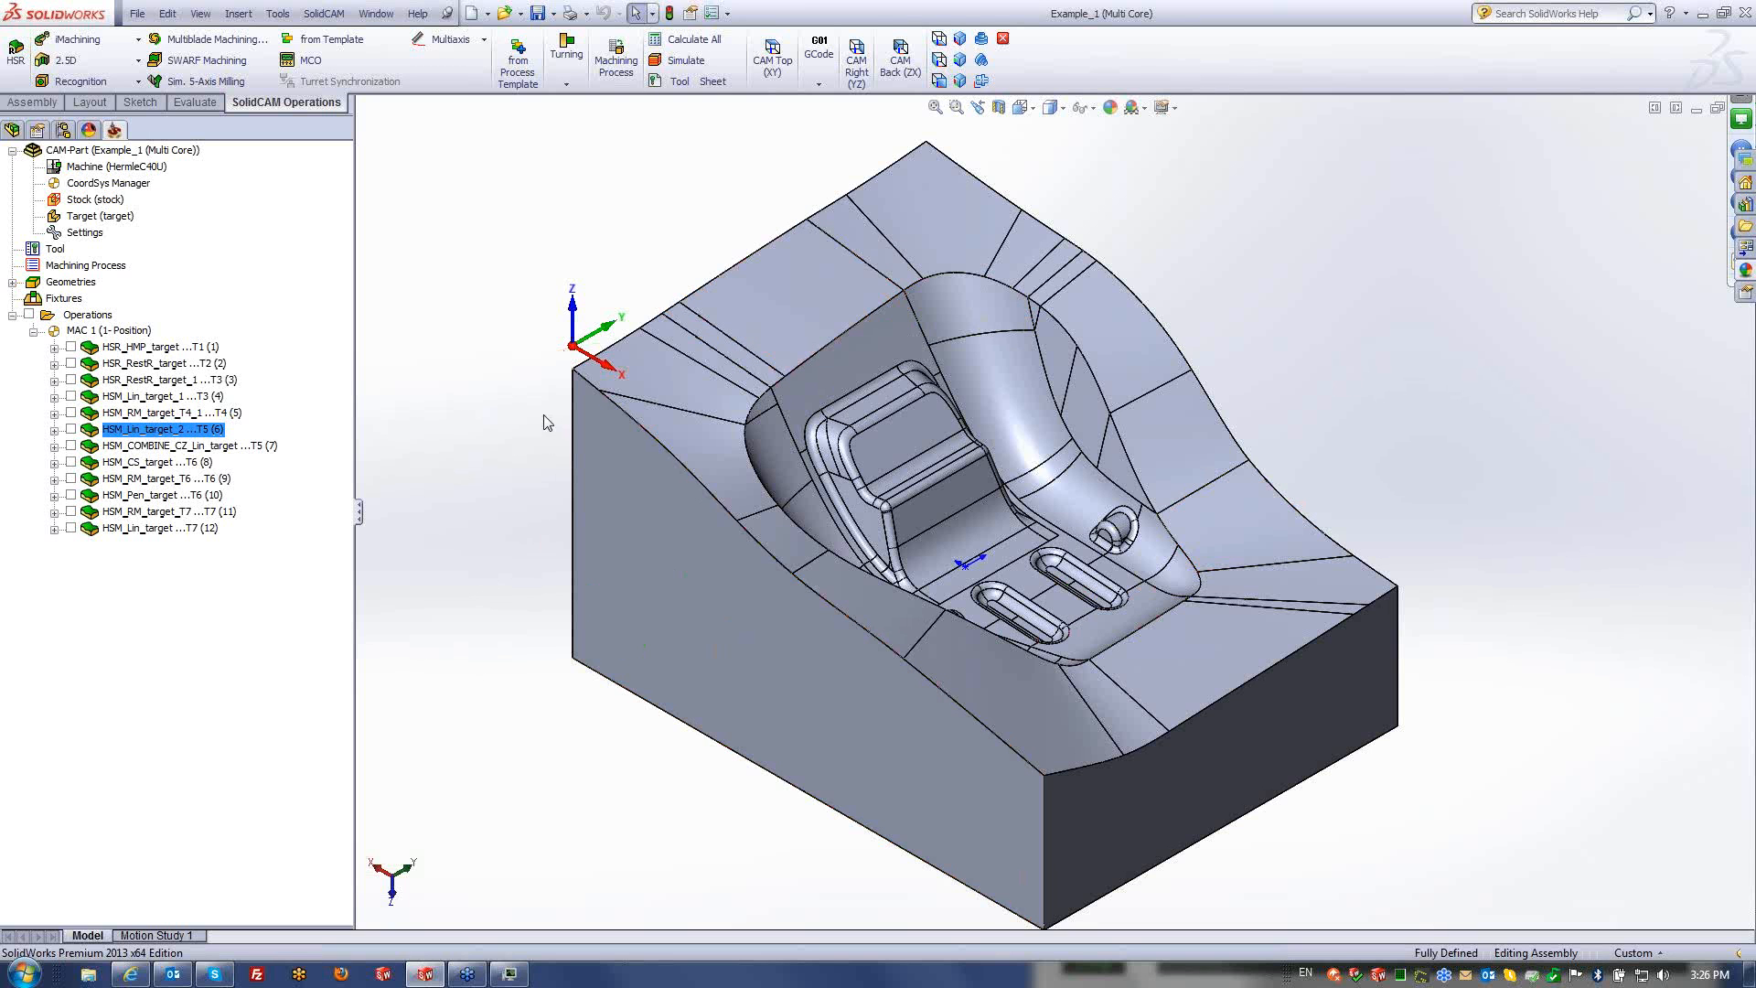
{"action": "left_click", "coordinate": [94, 315]}
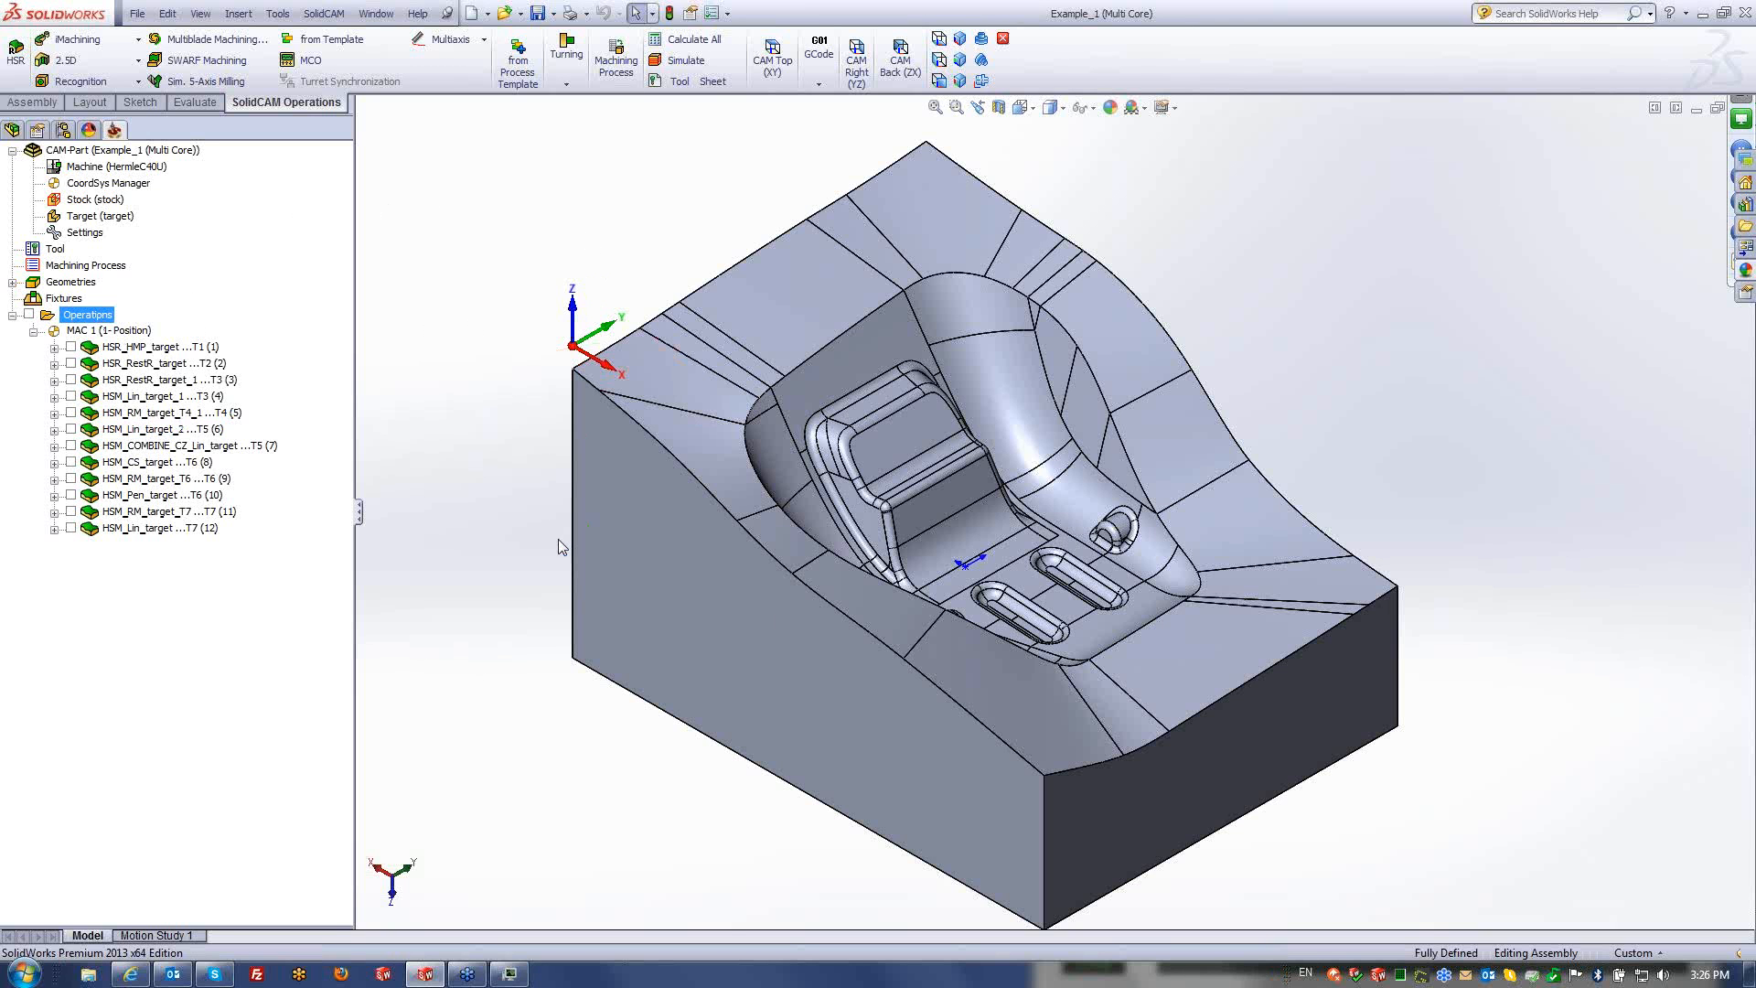
{"action": "right_click", "coordinate": [135, 151]}
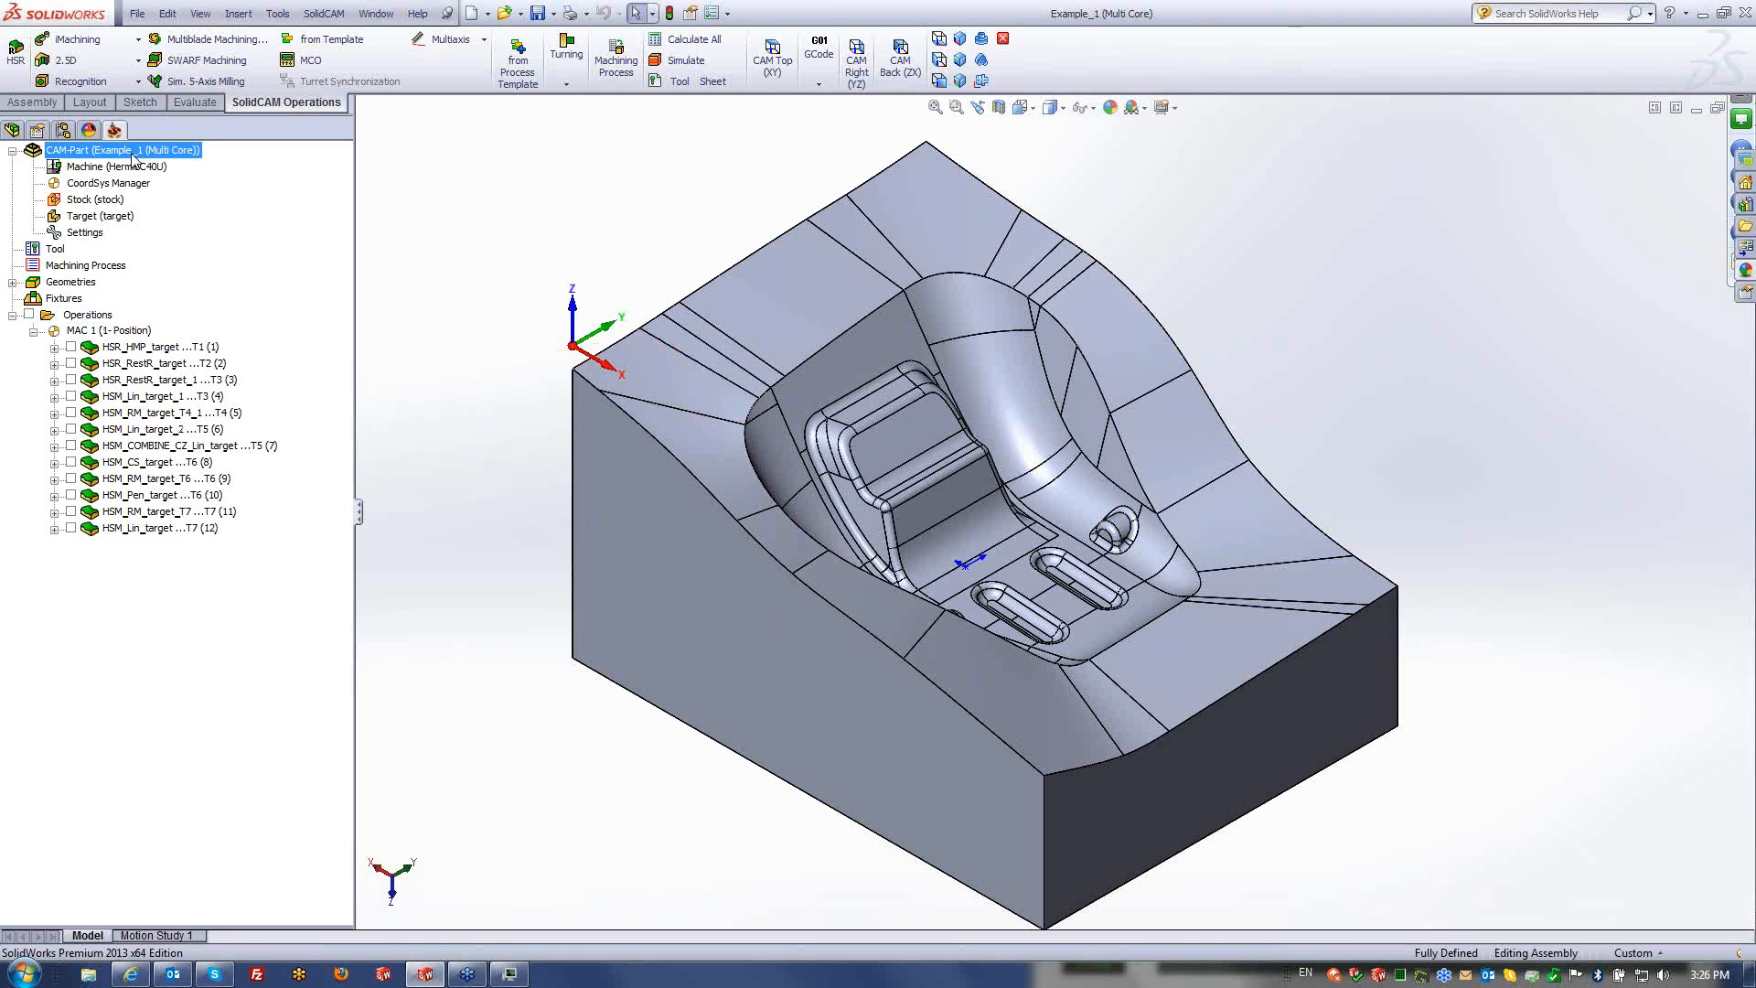
- Close the Example_1 CAM part and open Example_1-1 (New _Multi Core) from the SolidCAM Demo folder
{"action": "left_click", "coordinate": [179, 229]}
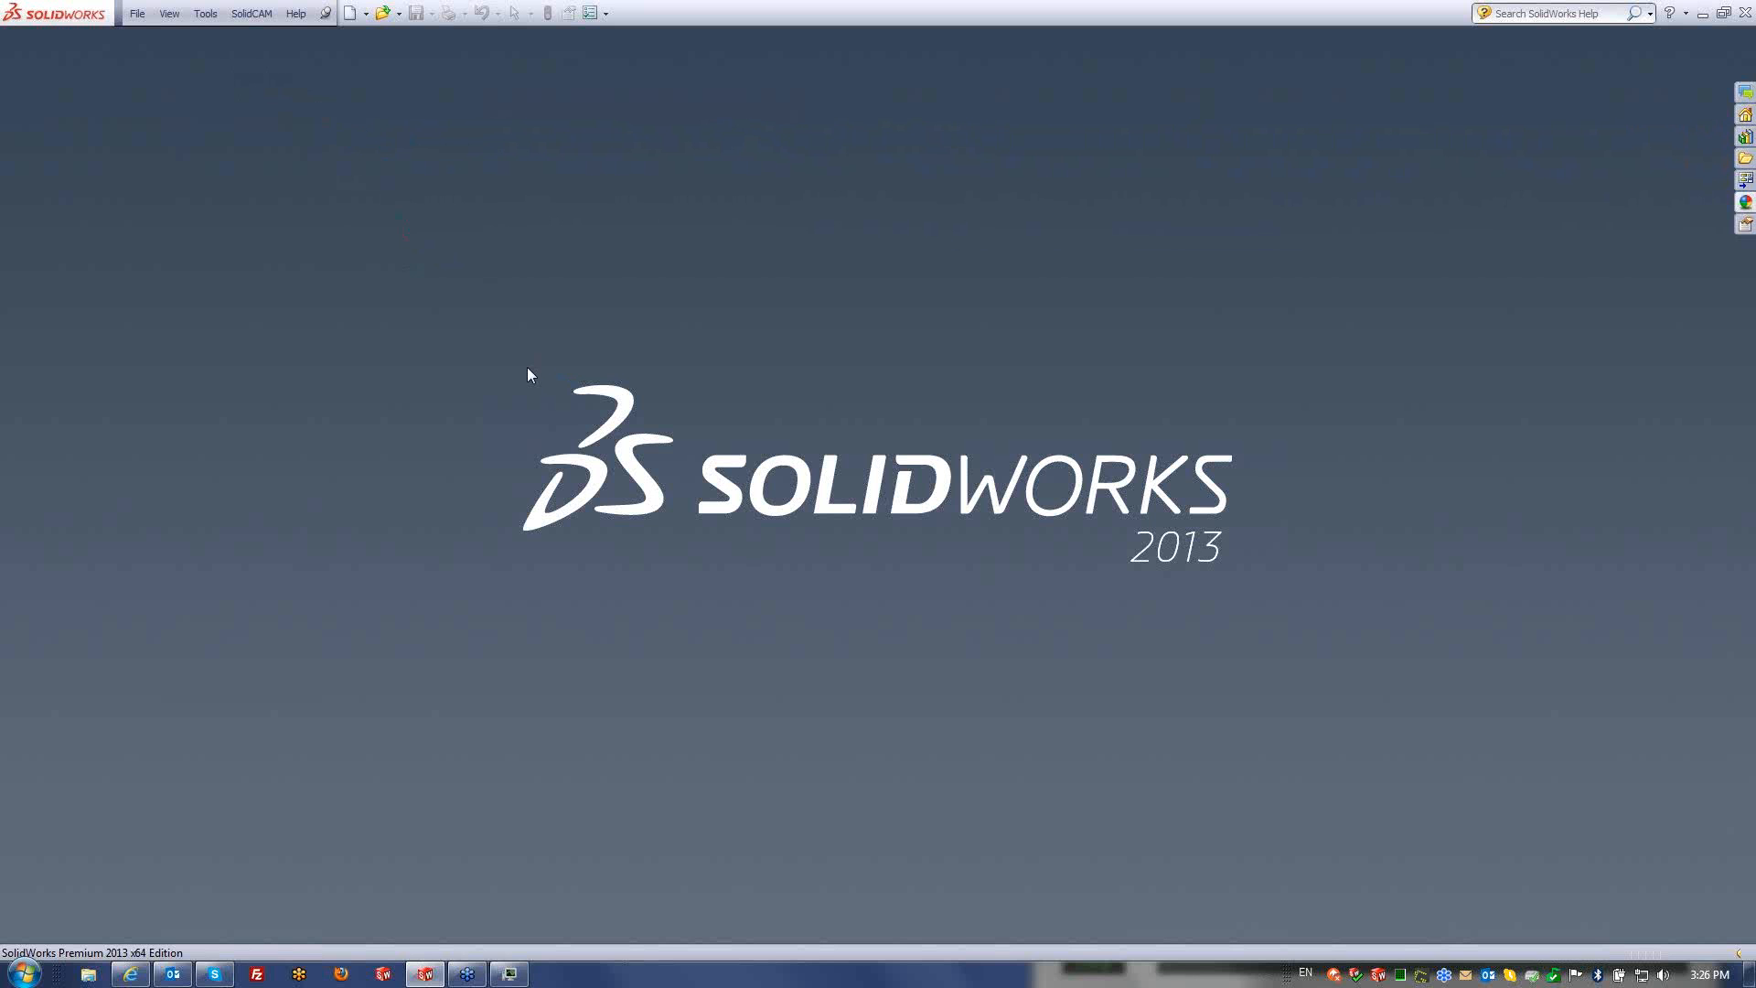
{"action": "left_click", "coordinate": [251, 13]}
{"action": "left_click", "coordinate": [265, 57]}
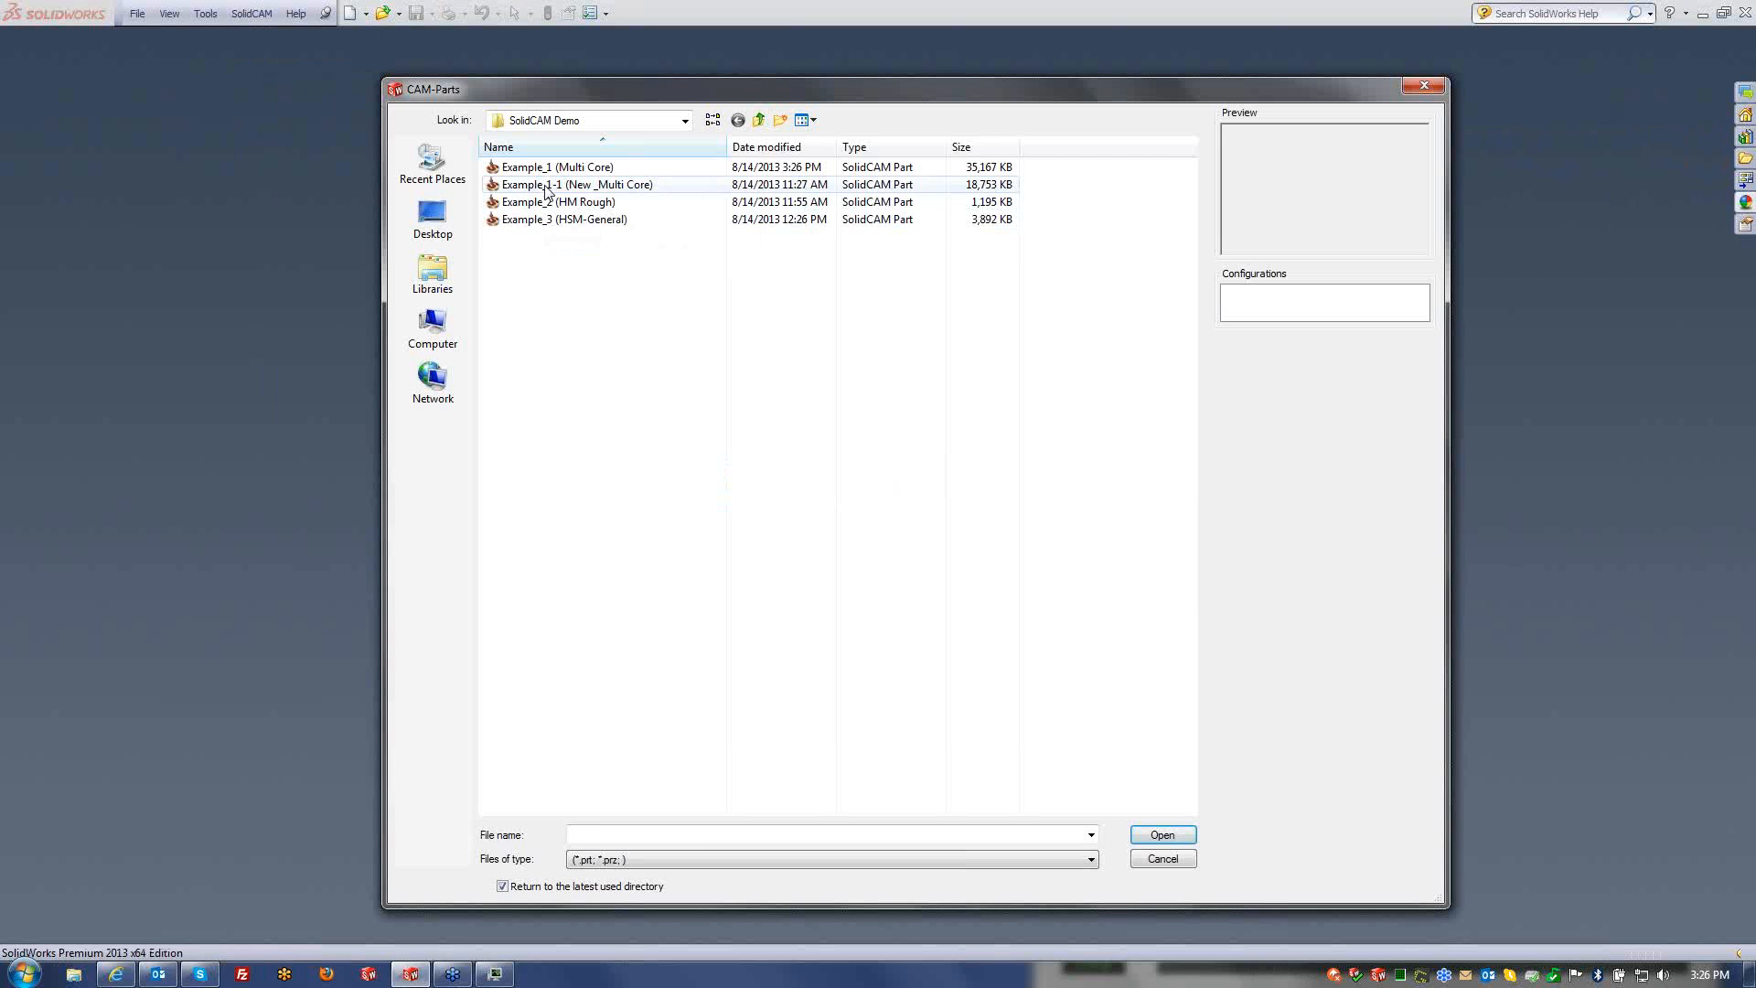
{"action": "left_click", "coordinate": [576, 184]}
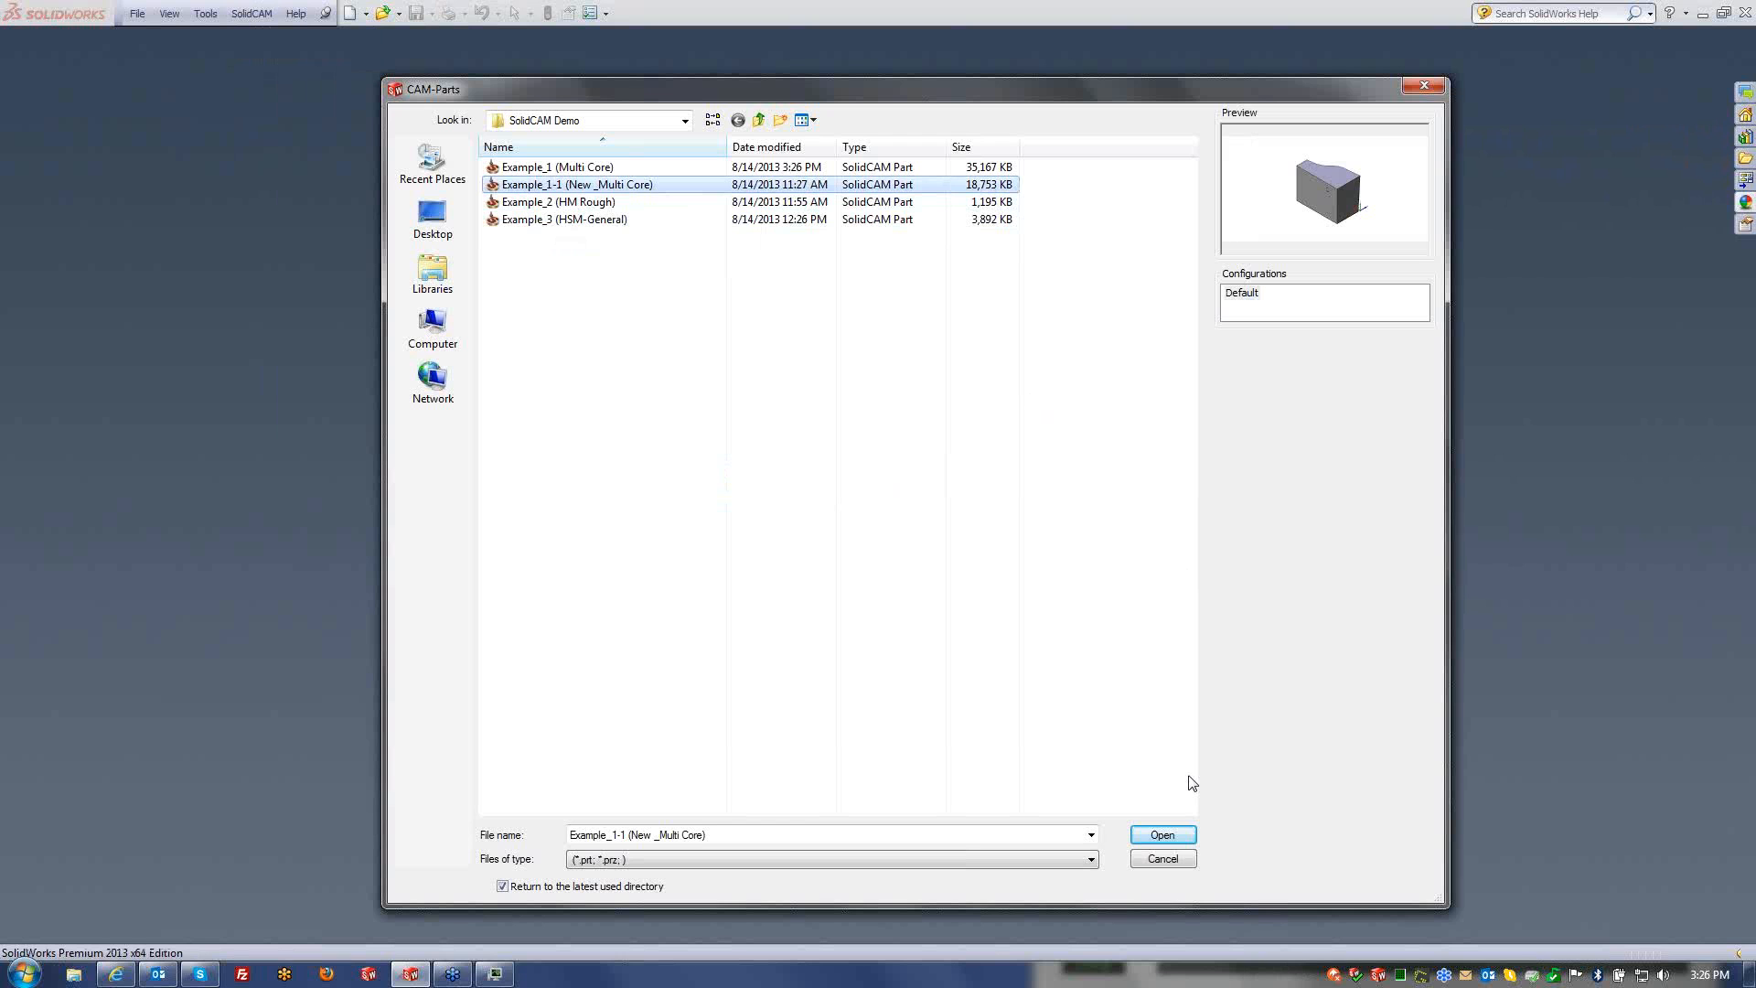
{"action": "left_click", "coordinate": [1162, 835]}
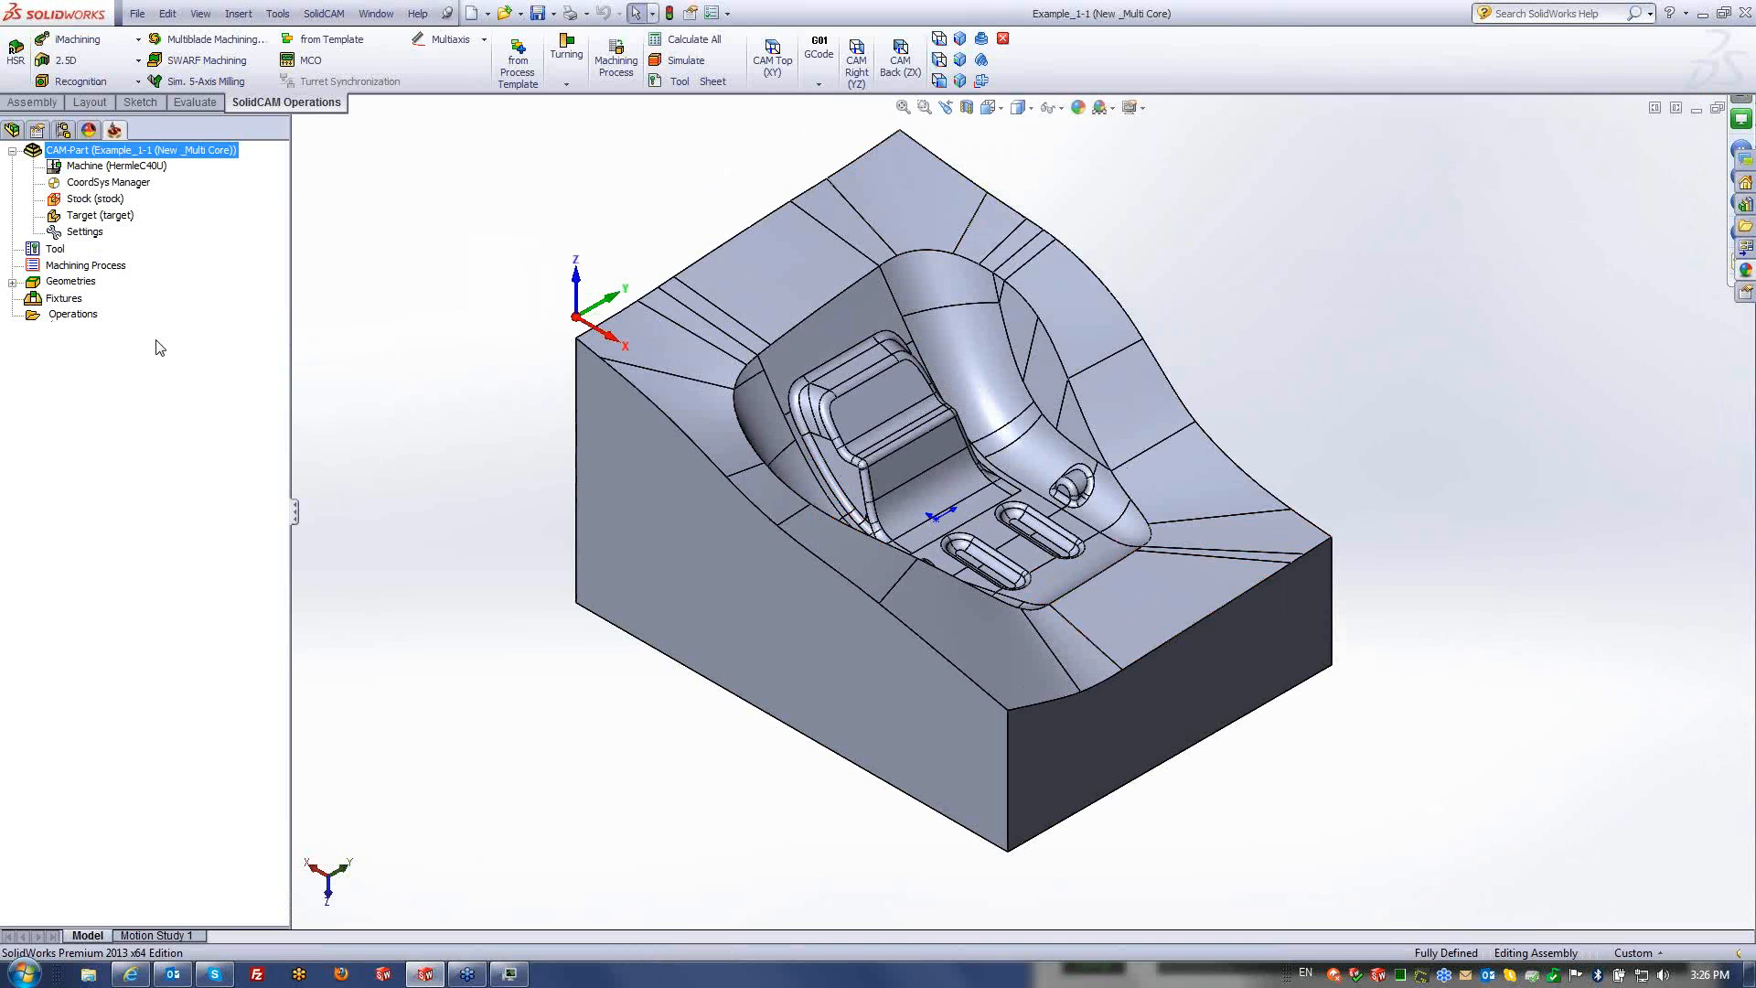
{"action": "left_click", "coordinate": [86, 318]}
- Add an HSR HM Roughing operation, HSR_HMP_target, using tool 1, the 16 mm bull nose mill
{"action": "right_click", "coordinate": [88, 320]}
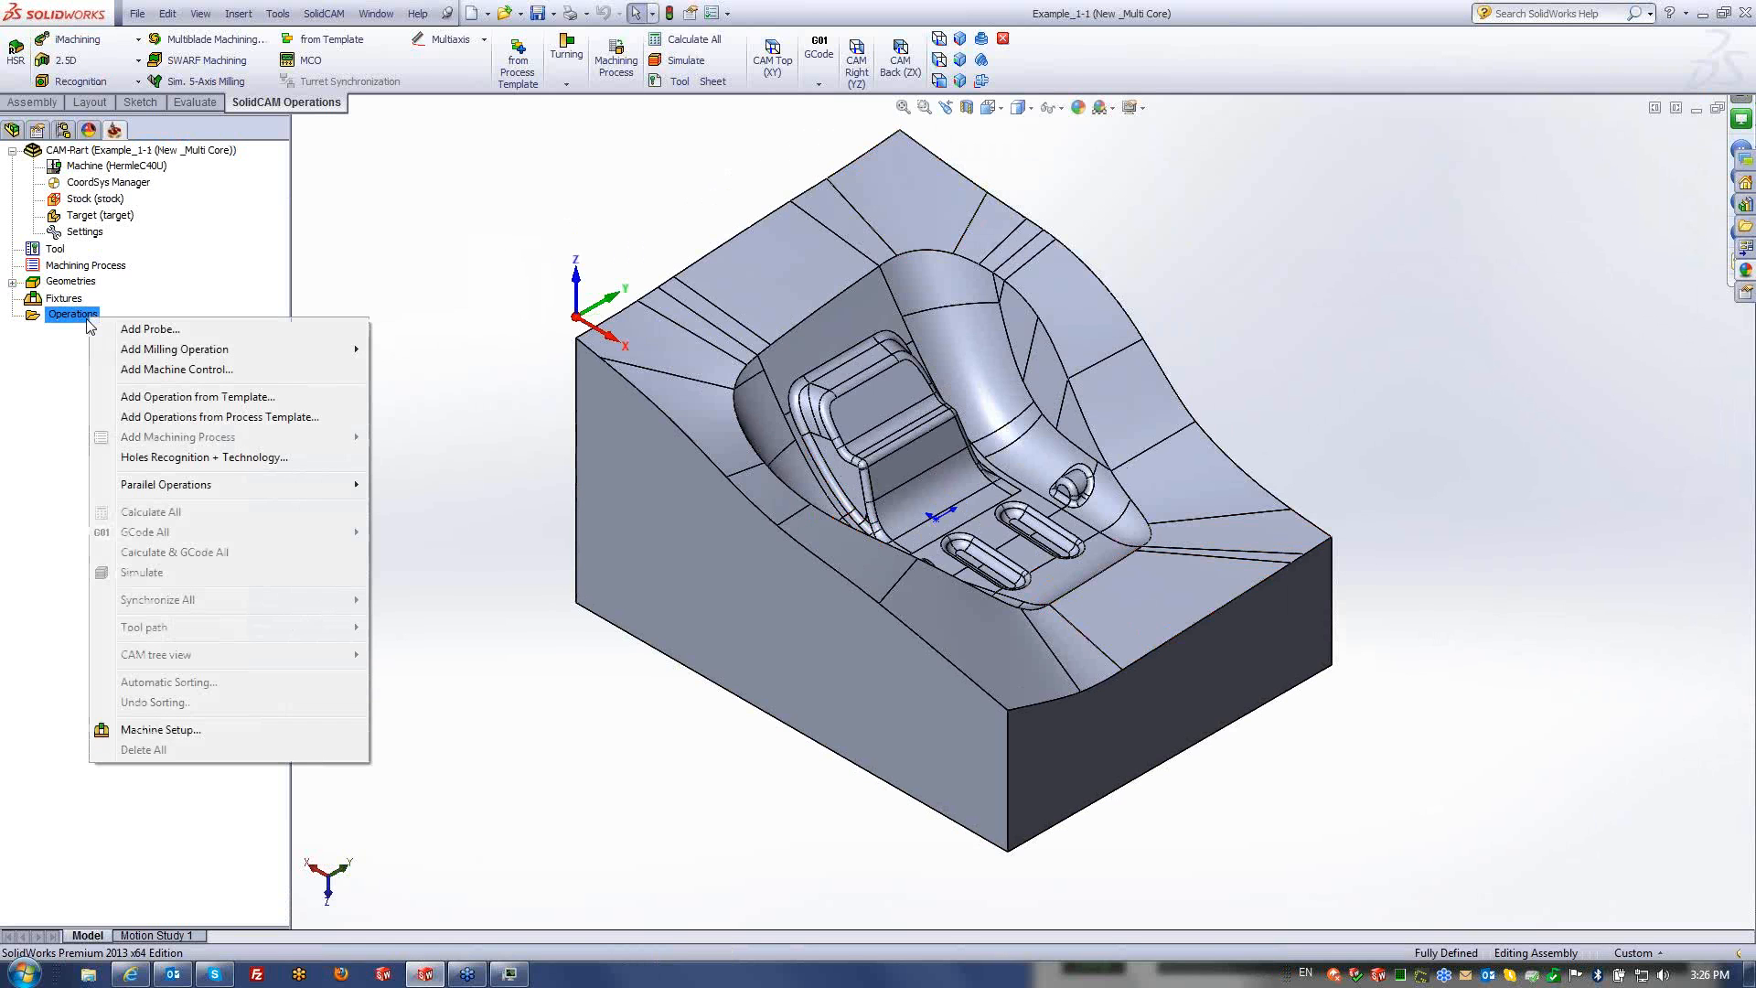
{"action": "mouse_move", "coordinate": [160, 354]}
{"action": "mouse_move", "coordinate": [227, 355]}
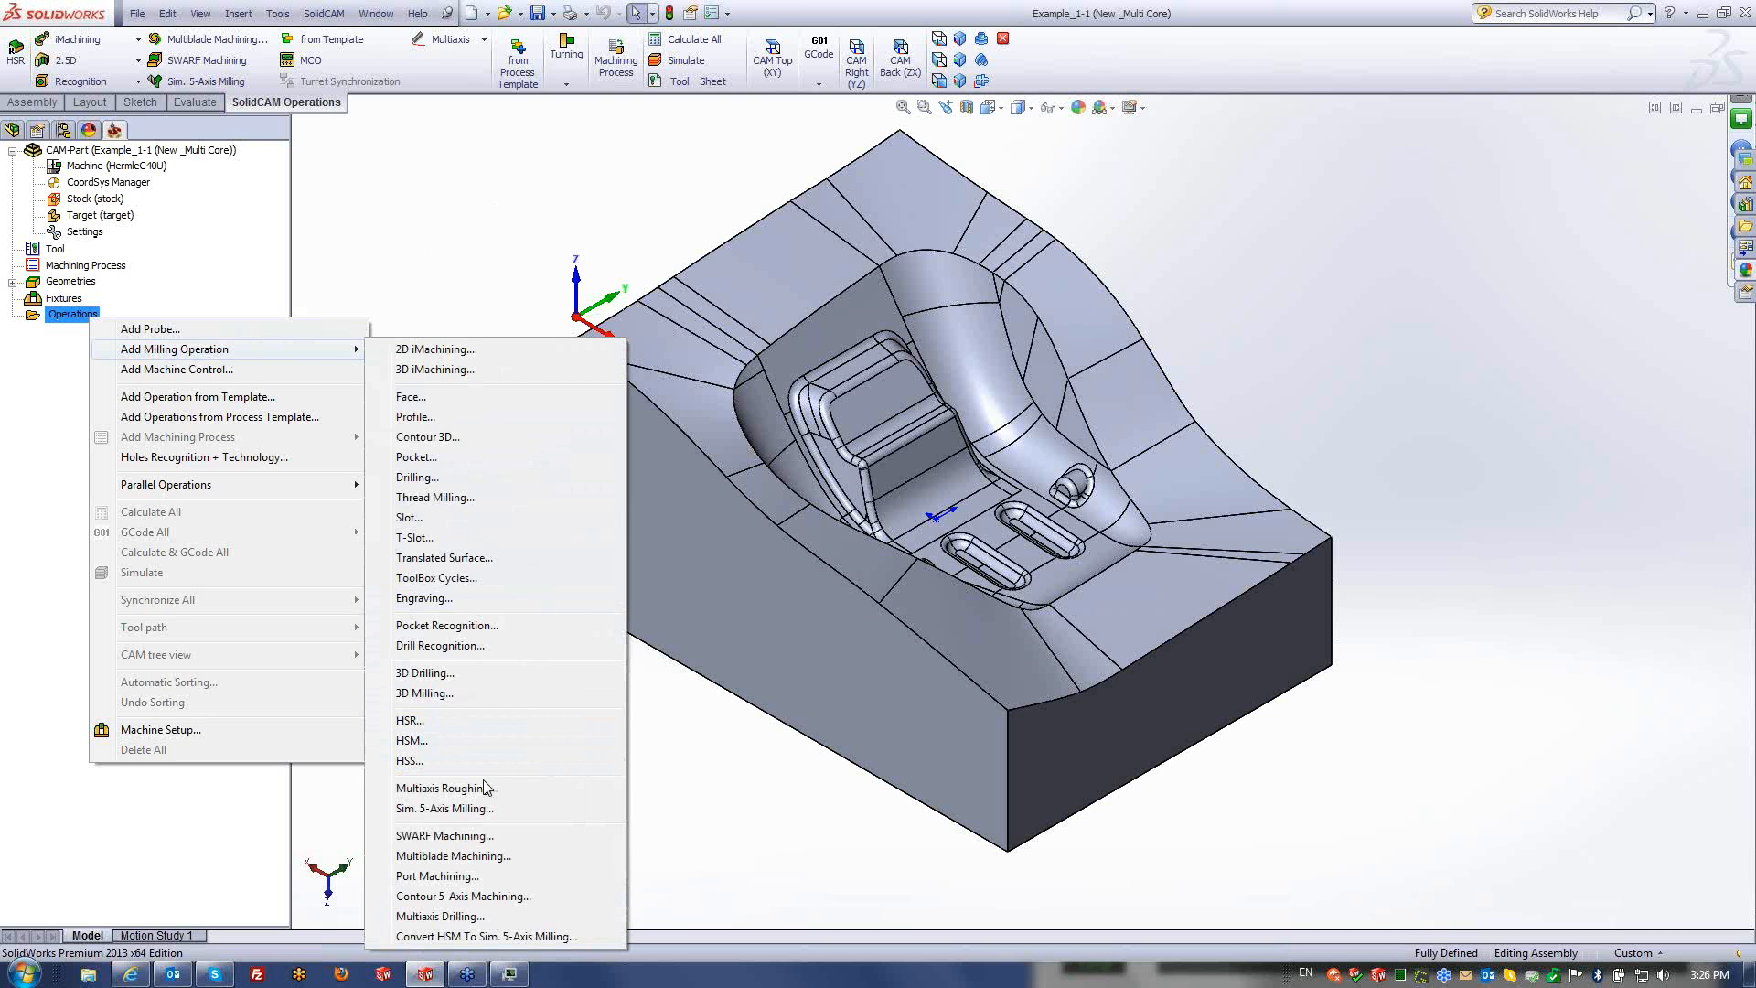
{"action": "left_click", "coordinate": [423, 728]}
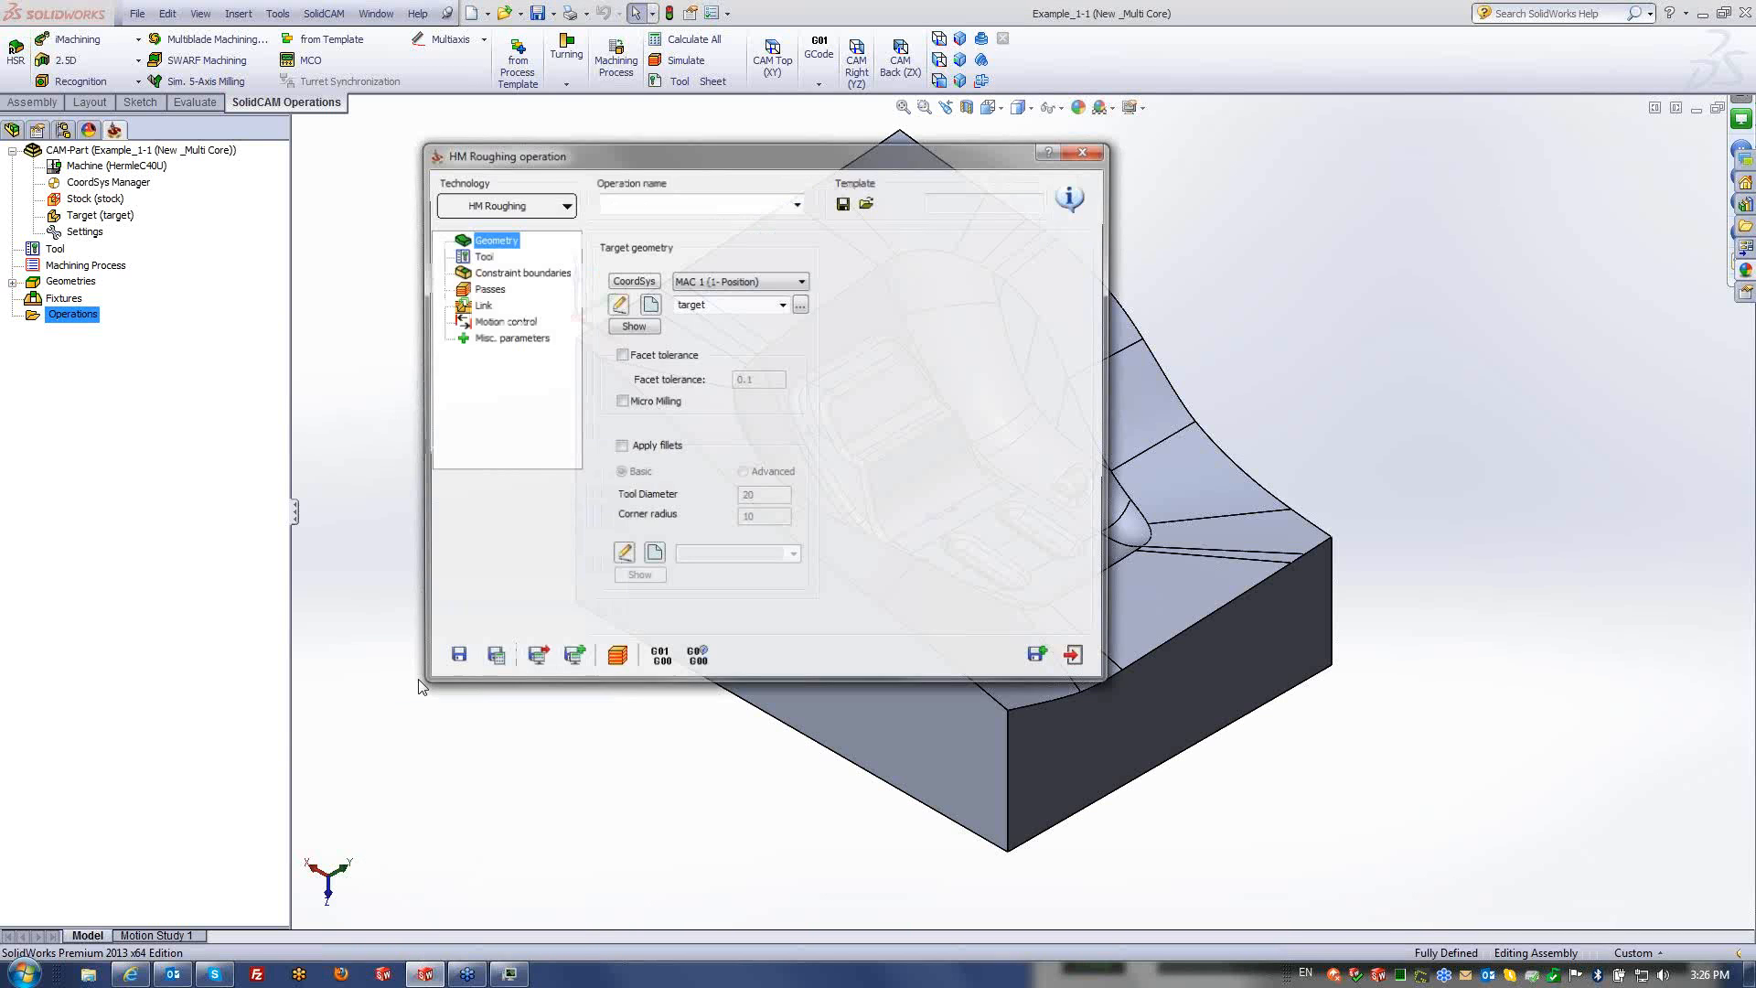
{"action": "left_click", "coordinate": [507, 204]}
{"action": "left_click", "coordinate": [511, 231]}
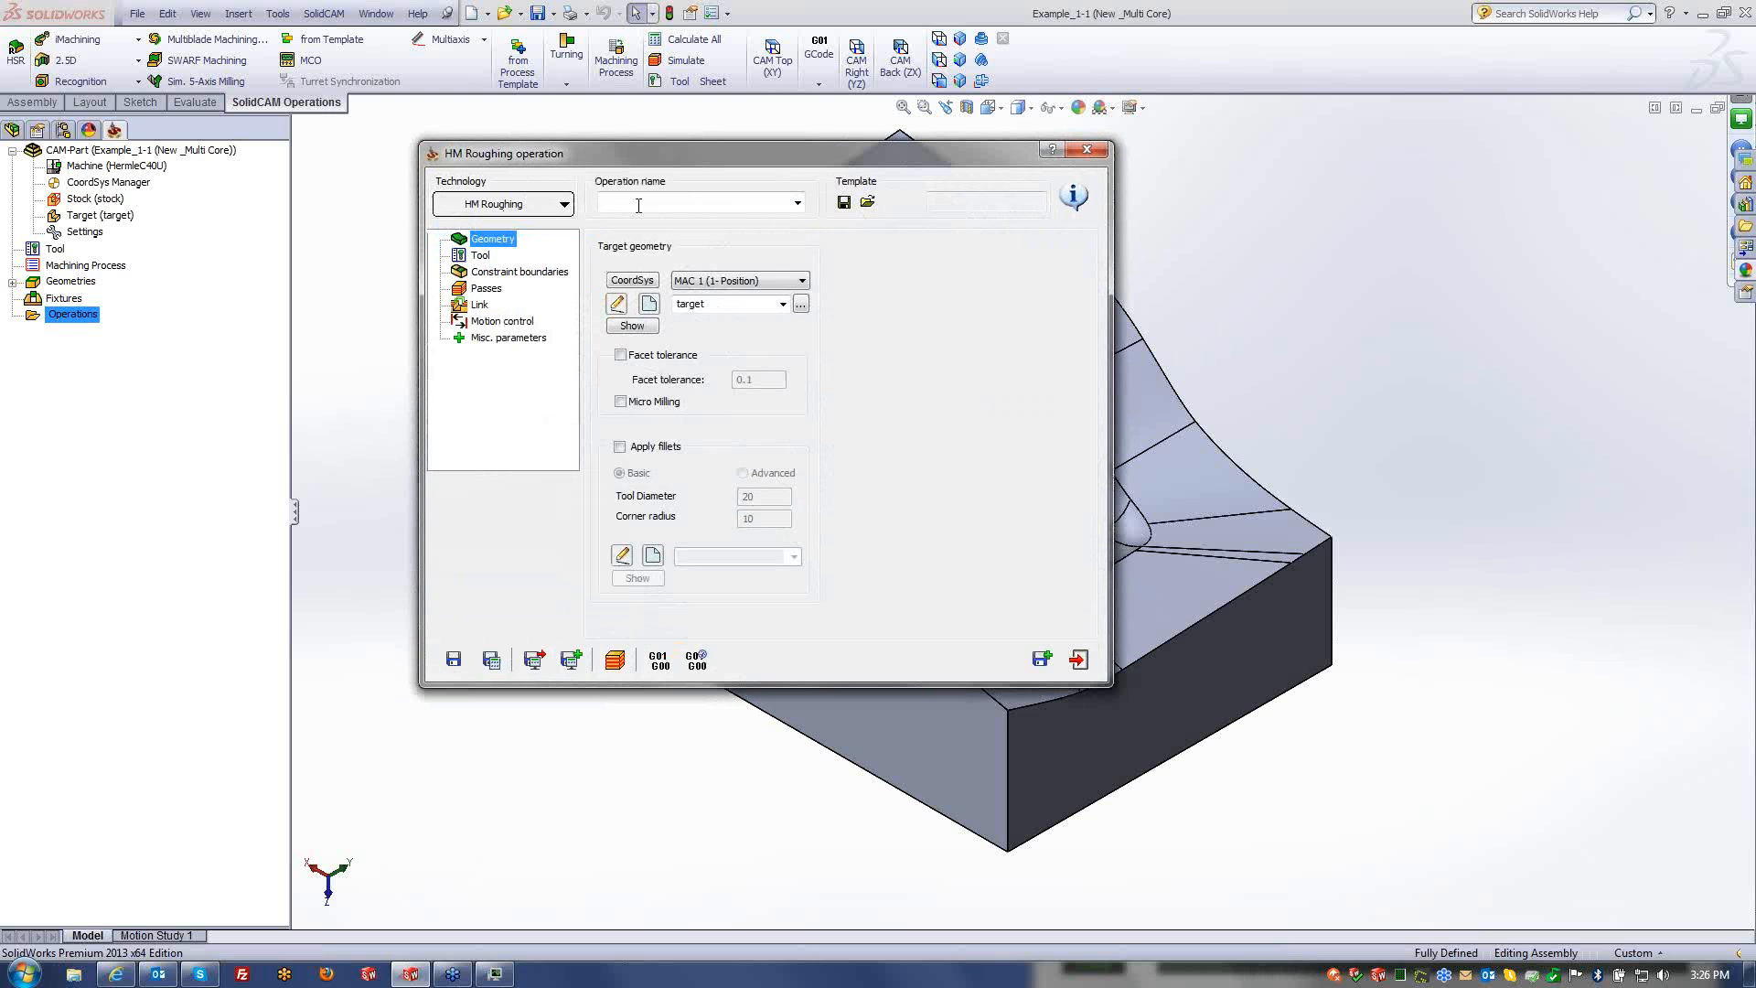
{"action": "left_click", "coordinate": [480, 256]}
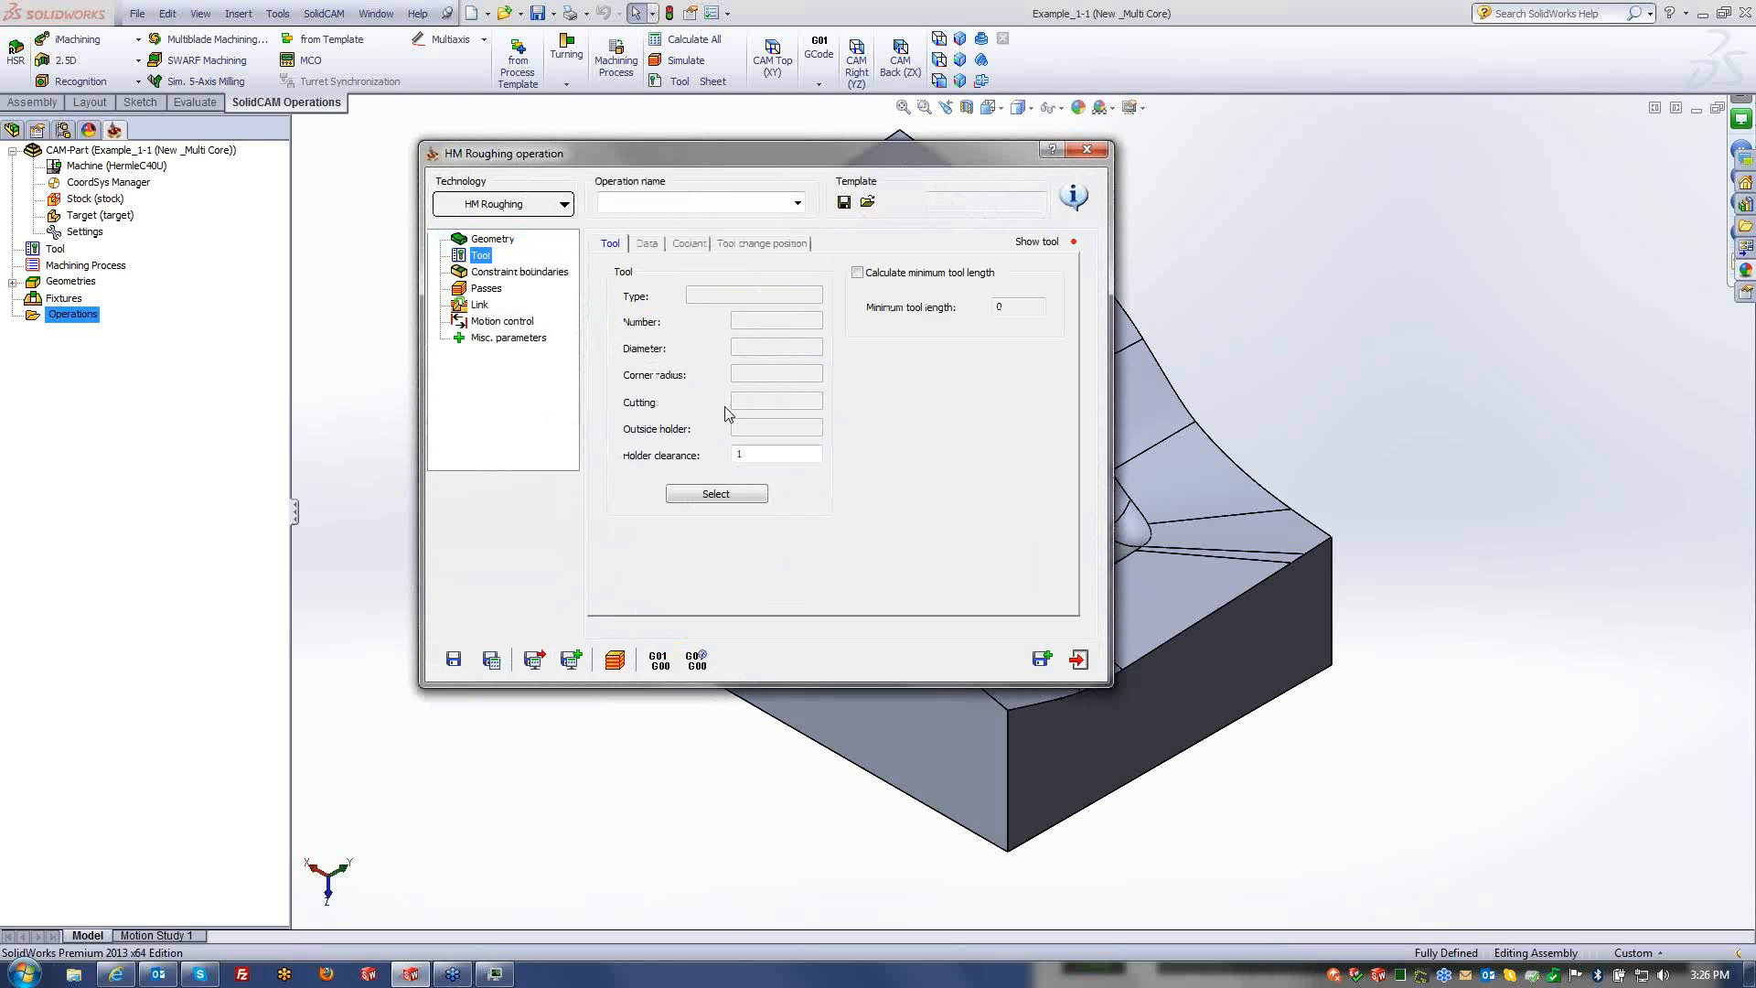
{"action": "left_click", "coordinate": [713, 496]}
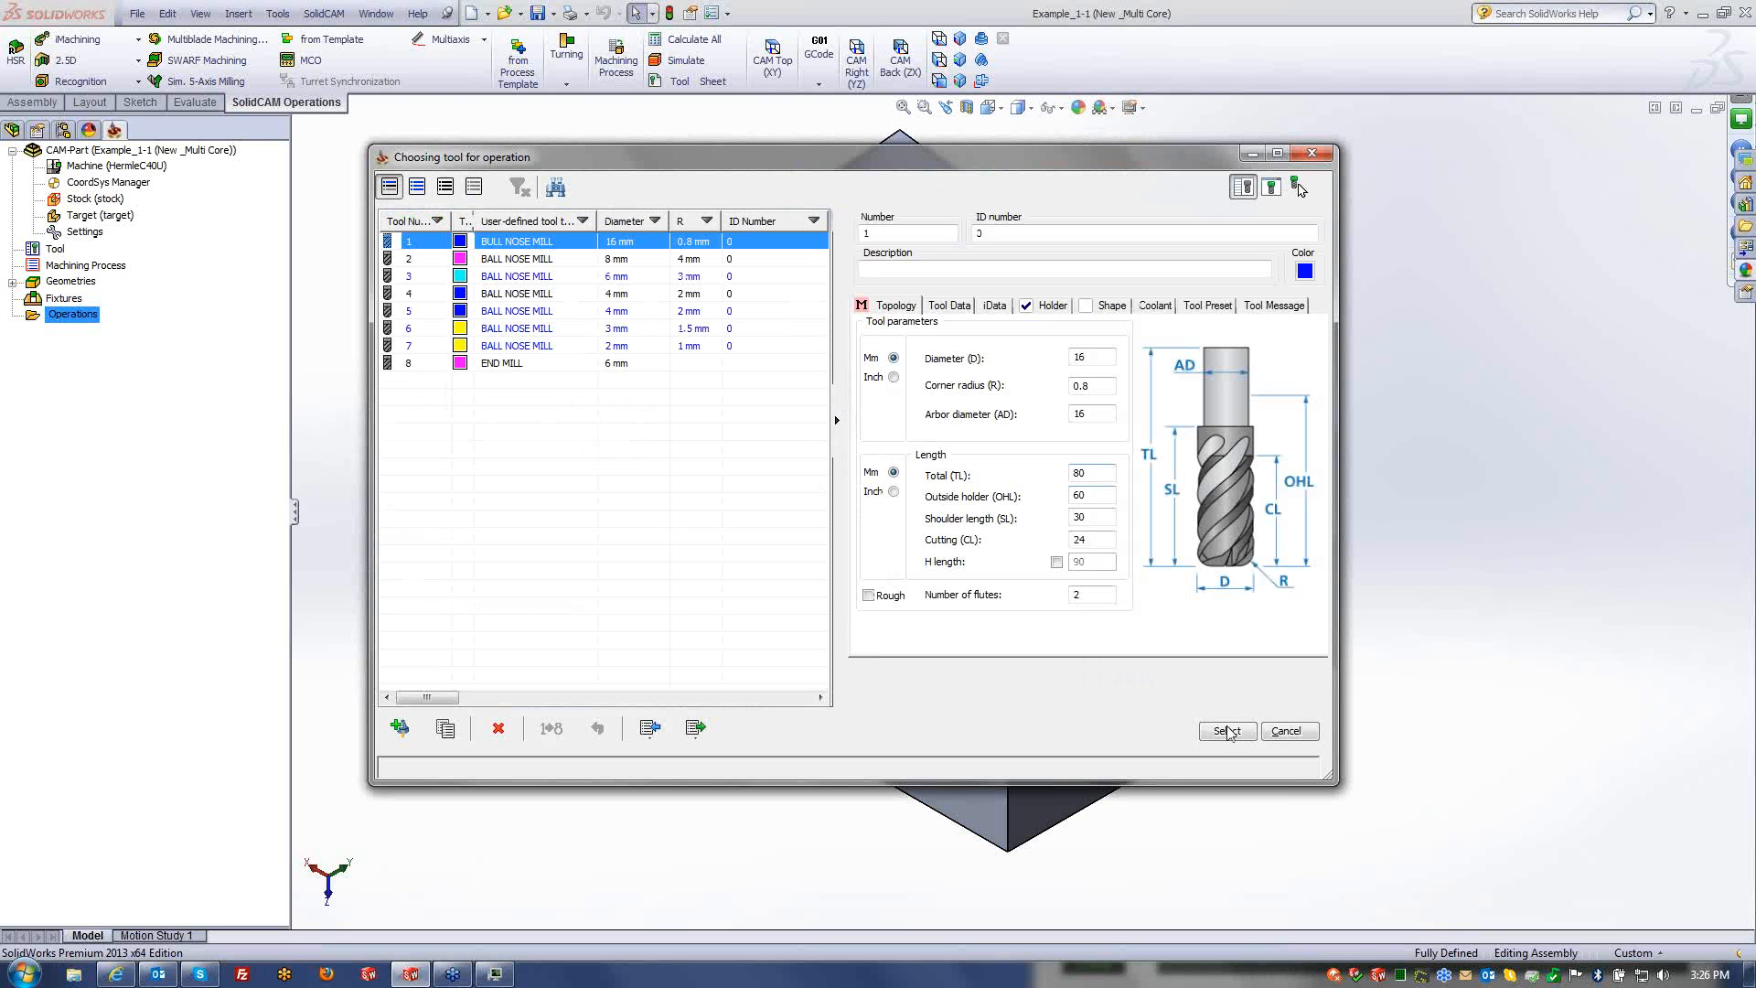
{"action": "left_click", "coordinate": [1228, 731]}
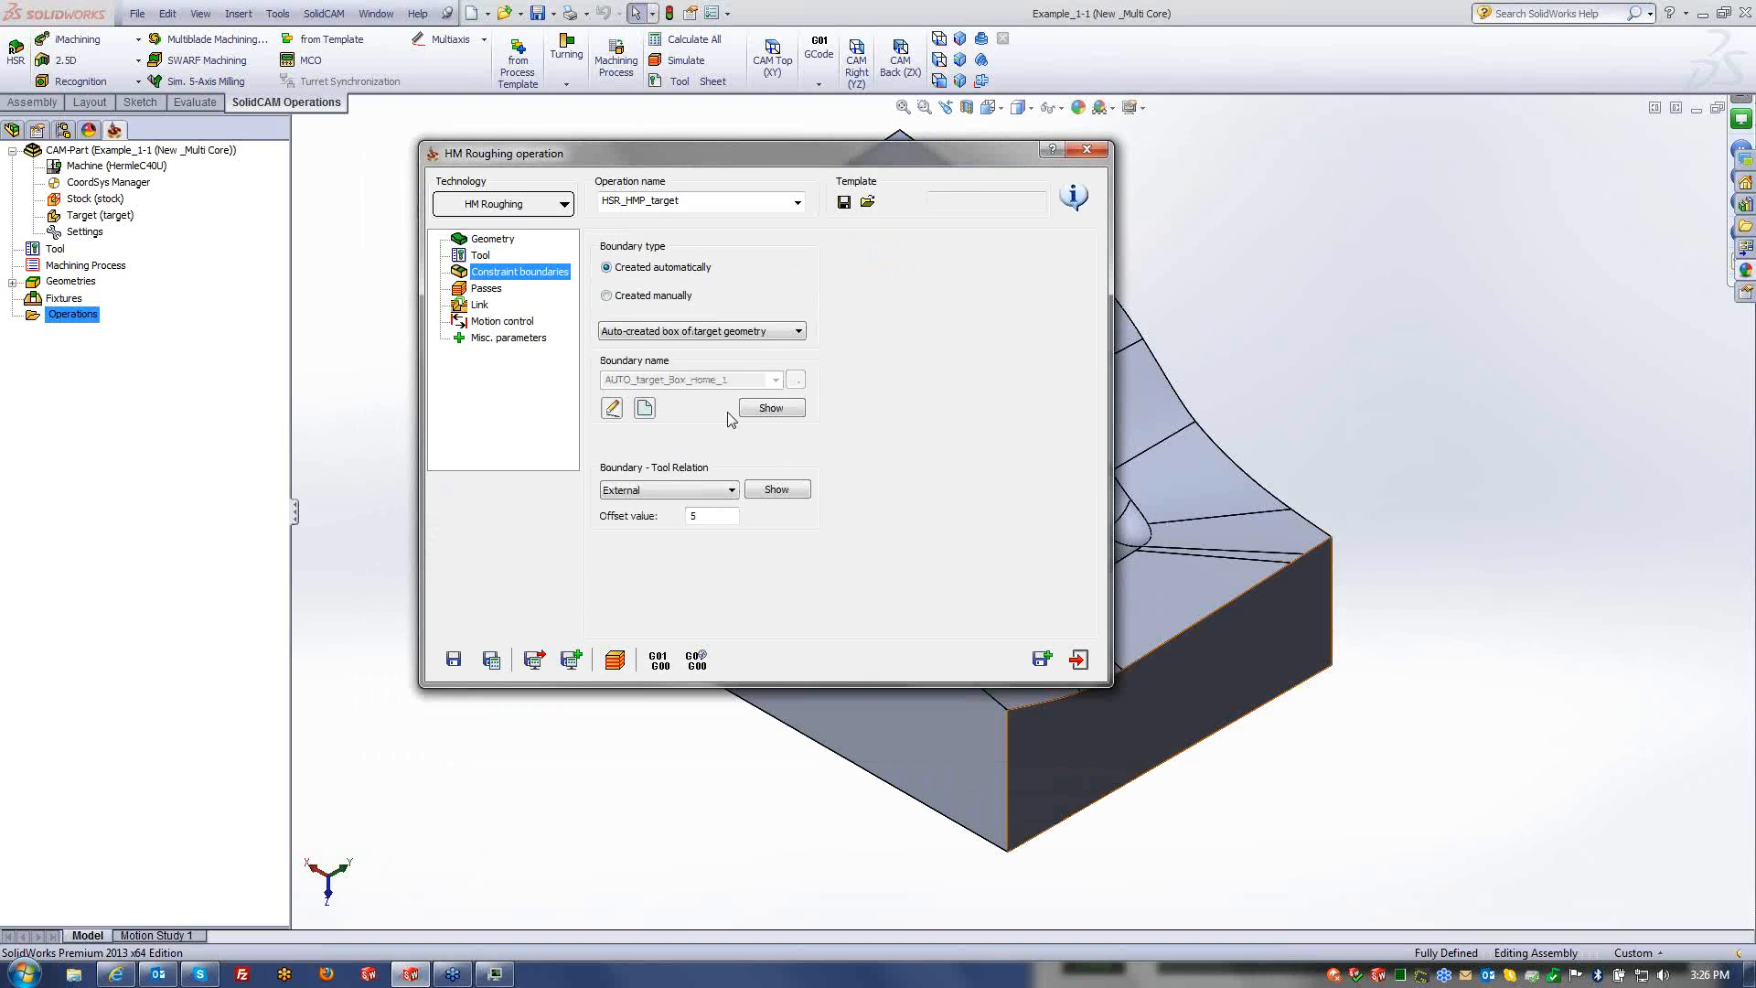
- Keep the External boundary-to-tool relation and set passes to 0.3 with step down 5
{"action": "left_click", "coordinate": [716, 492]}
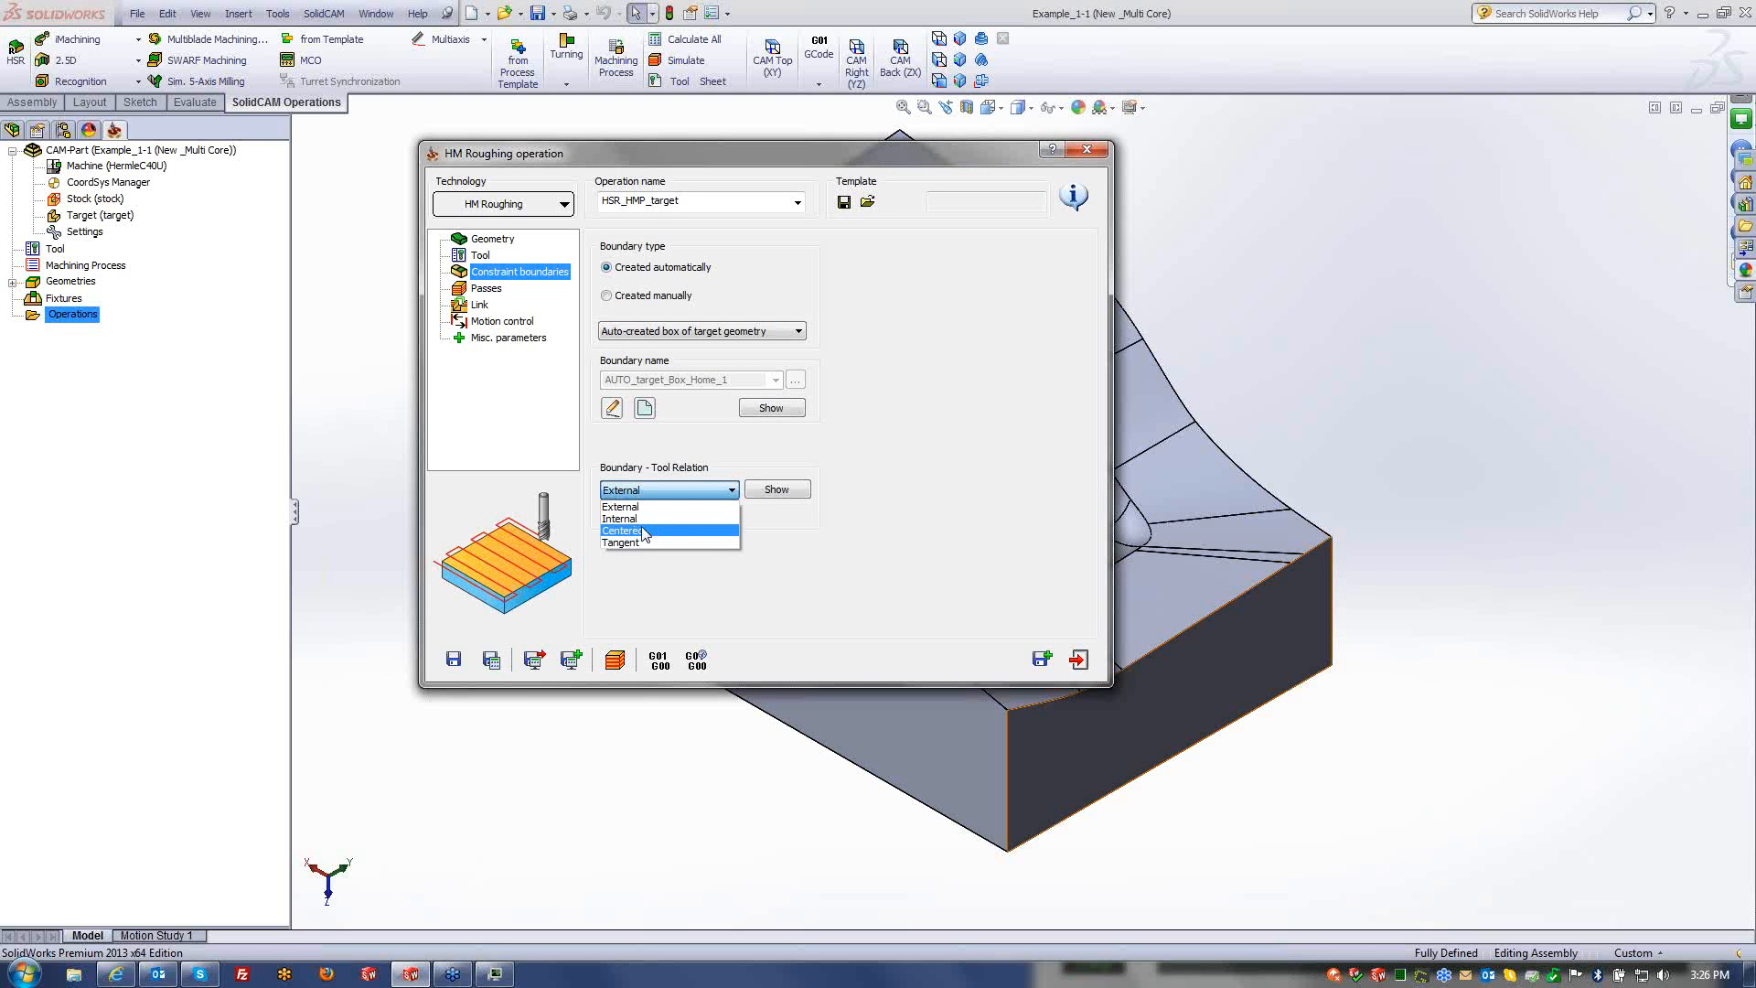
{"action": "left_click", "coordinate": [622, 508]}
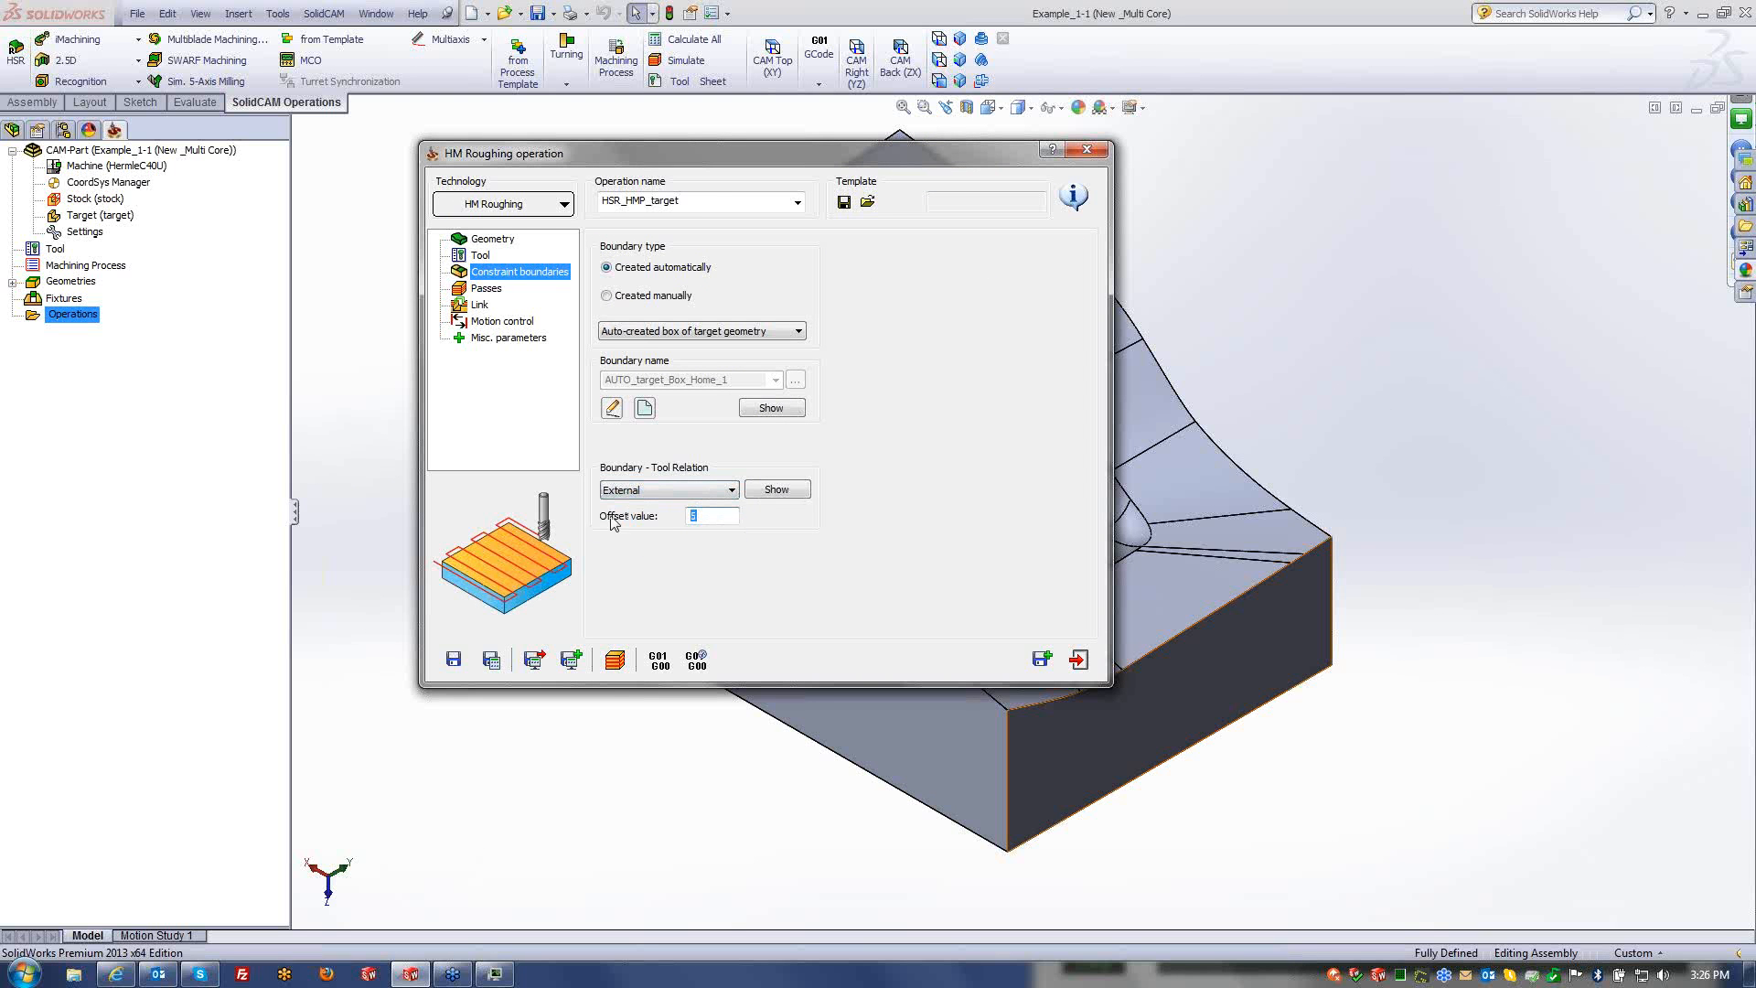
{"action": "left_click", "coordinate": [768, 490]}
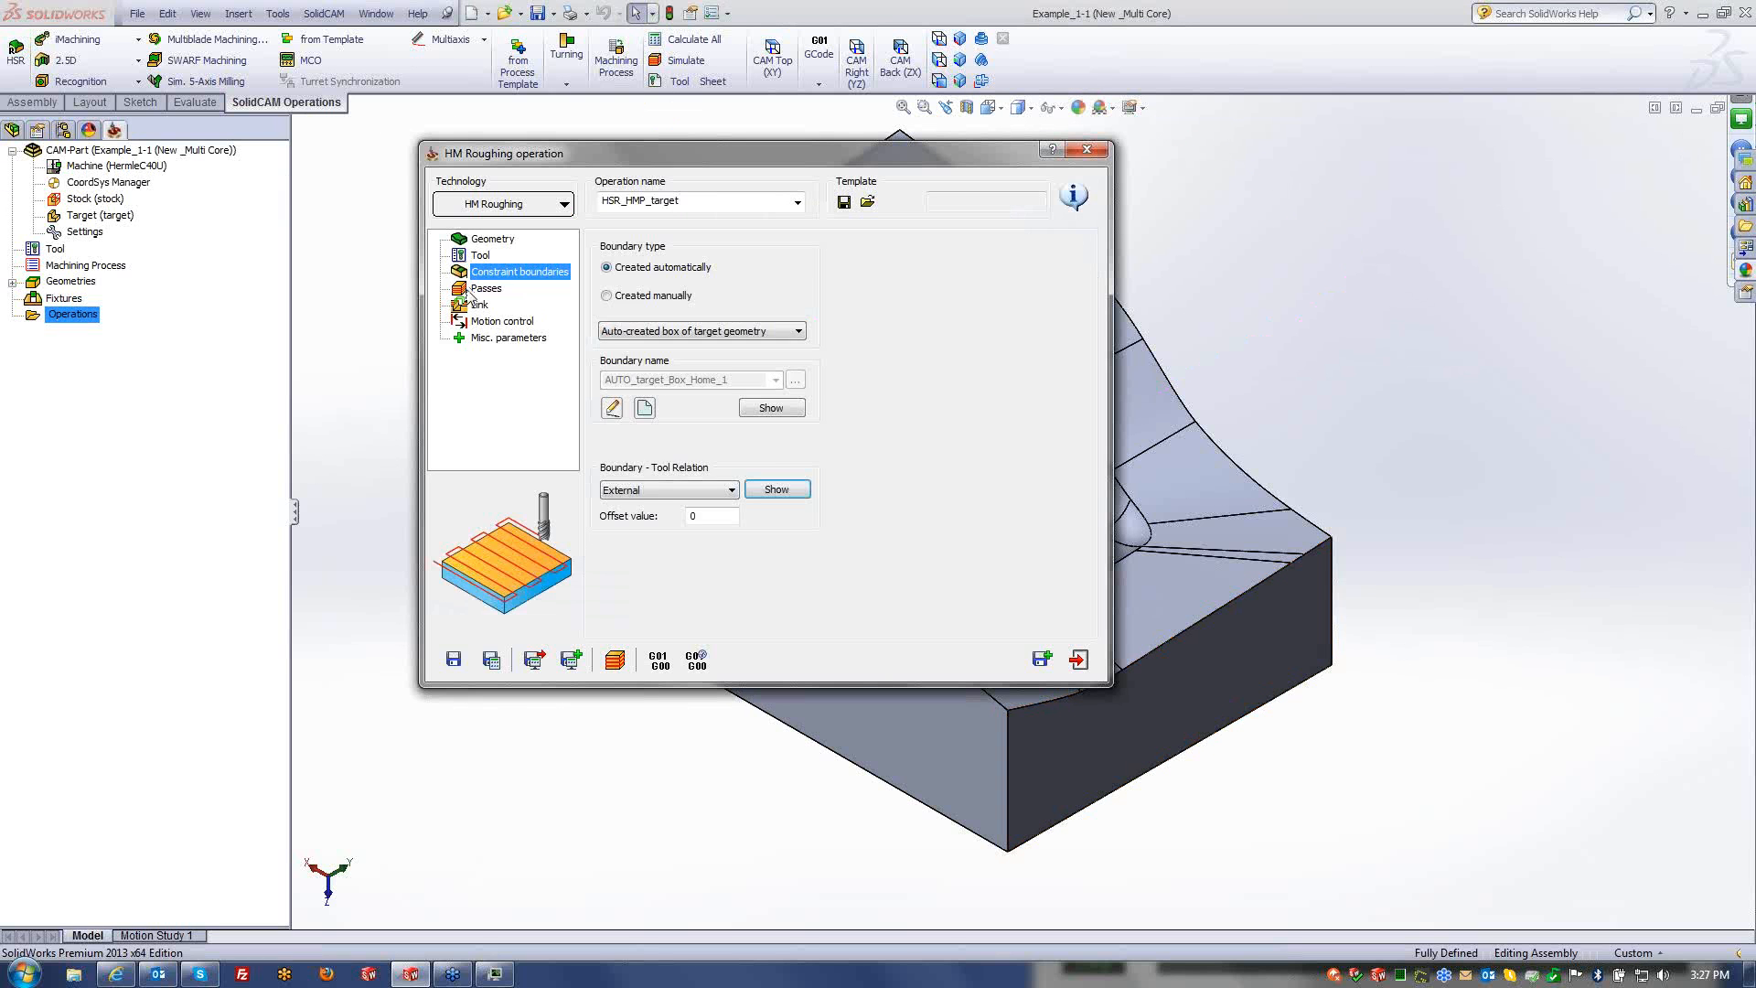
{"action": "left_click", "coordinate": [469, 289]}
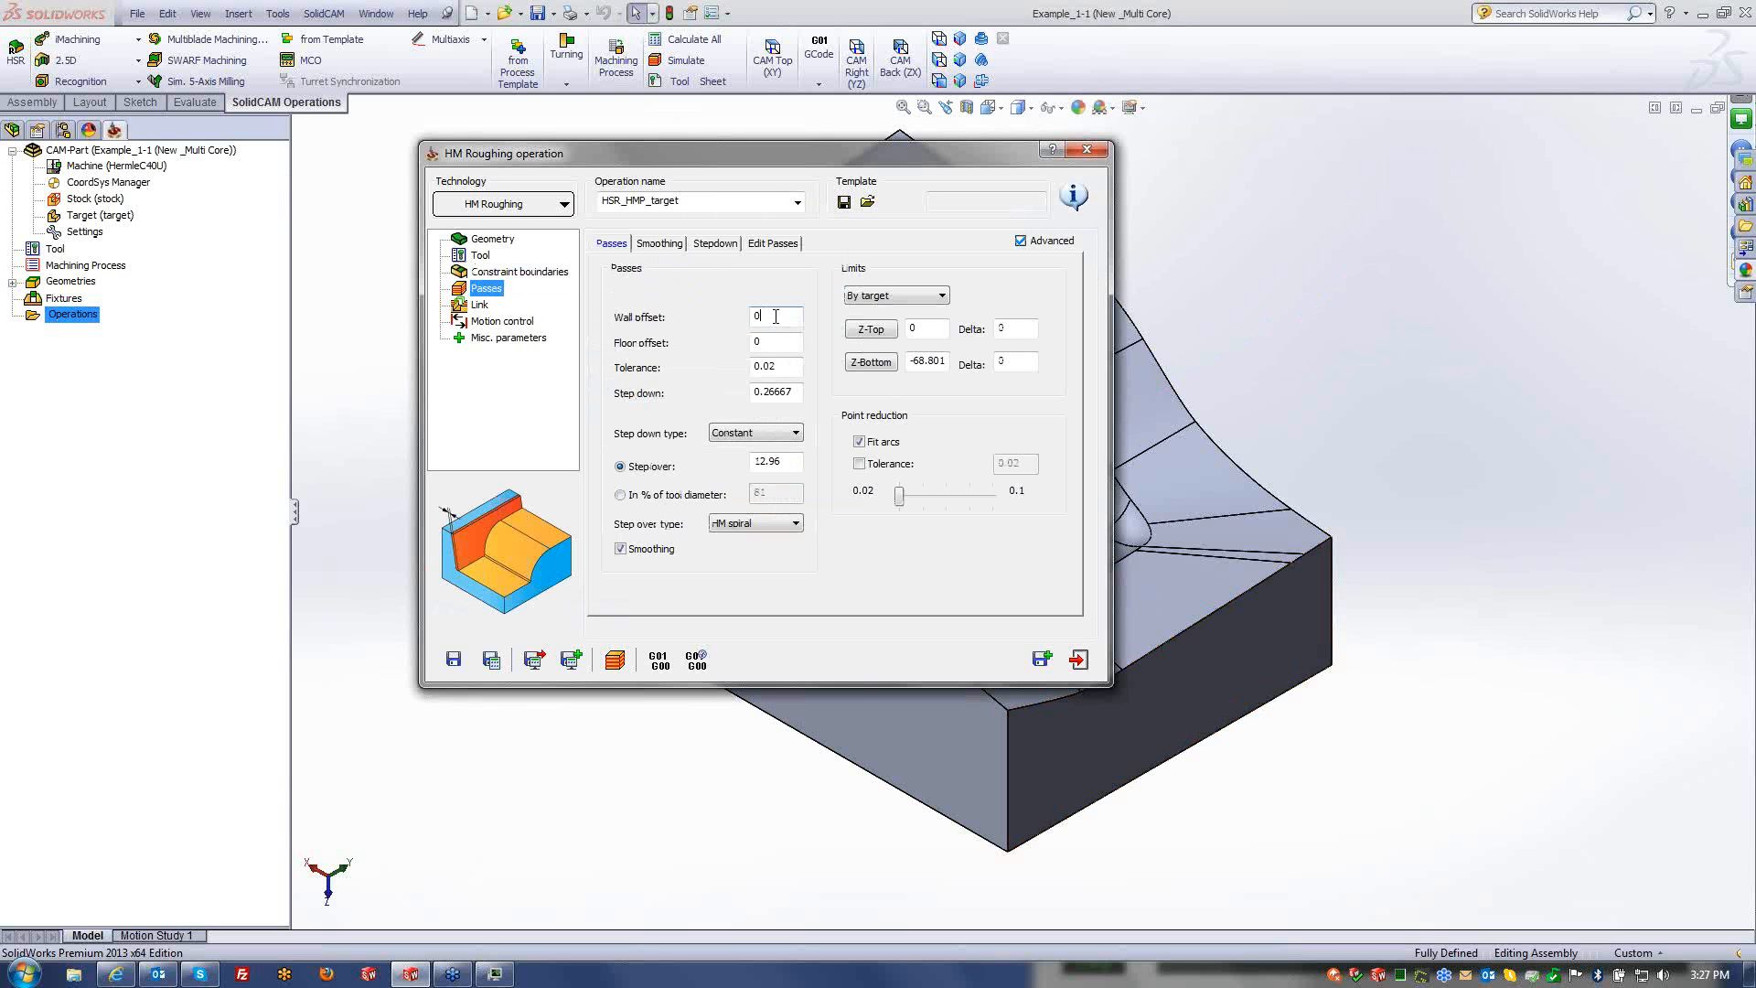
{"action": "type", "text": "0.3"}
{"action": "key", "text": "Tab"}
{"action": "key", "text": "Tab"}
{"action": "key", "text": "Tab"}
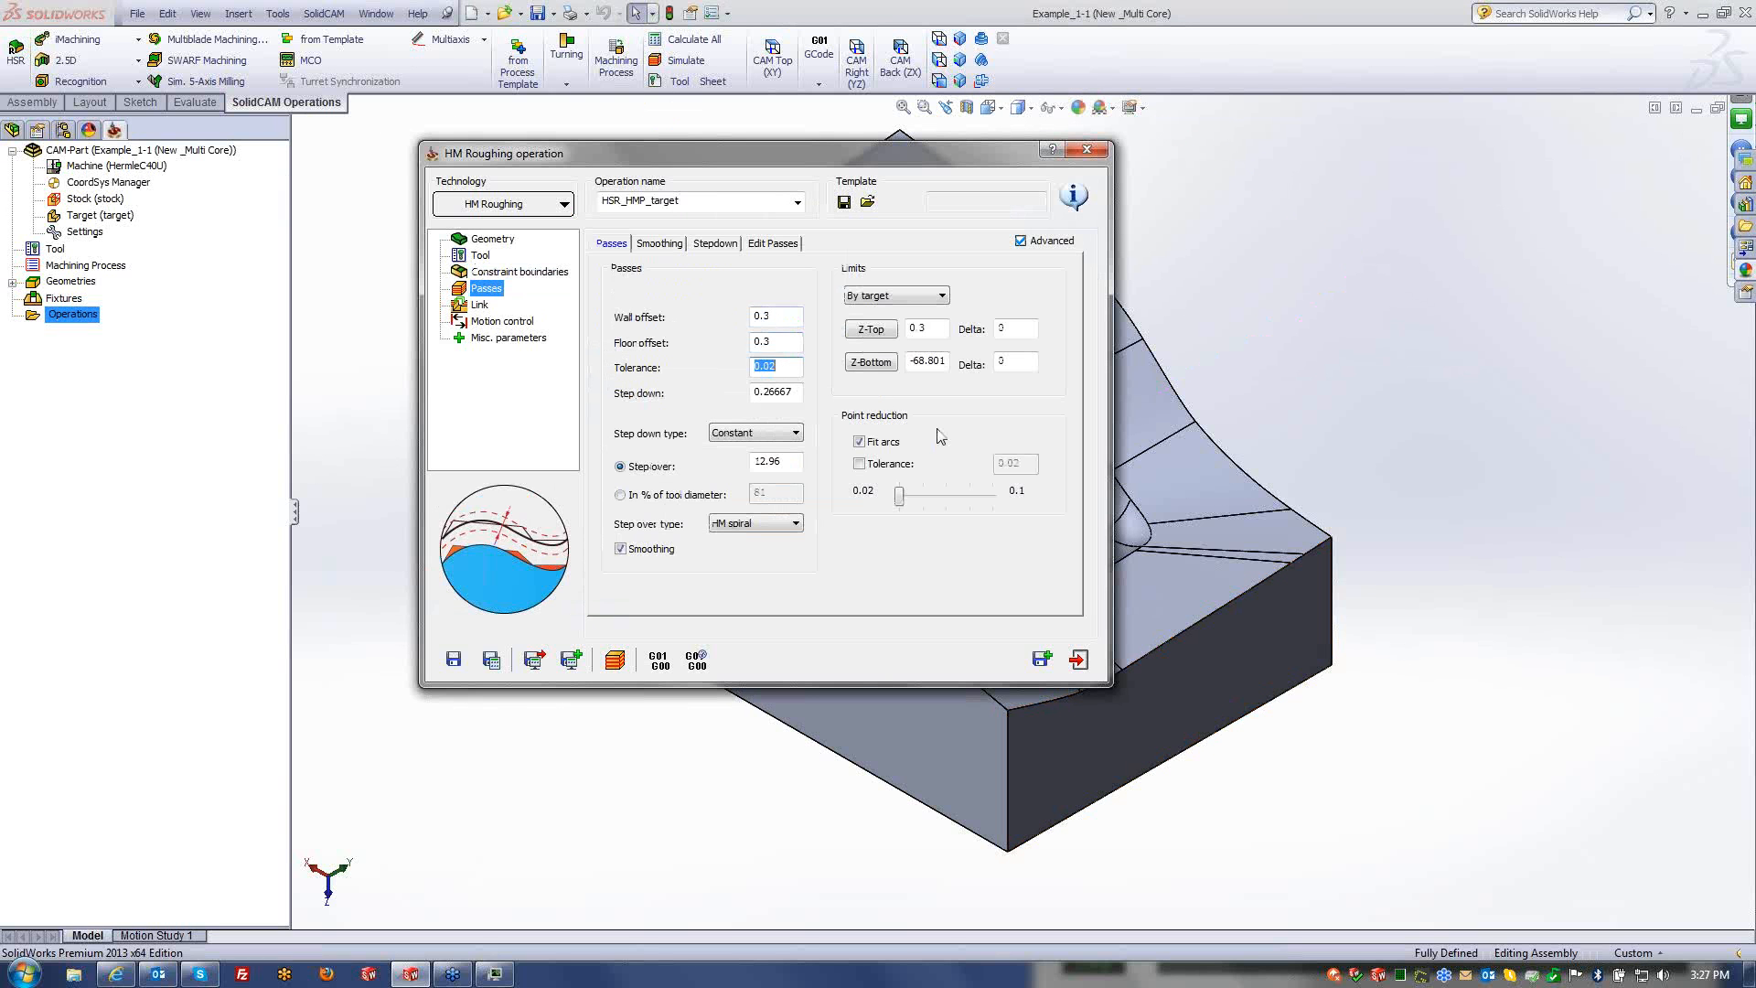
{"action": "type", "text": "5"}
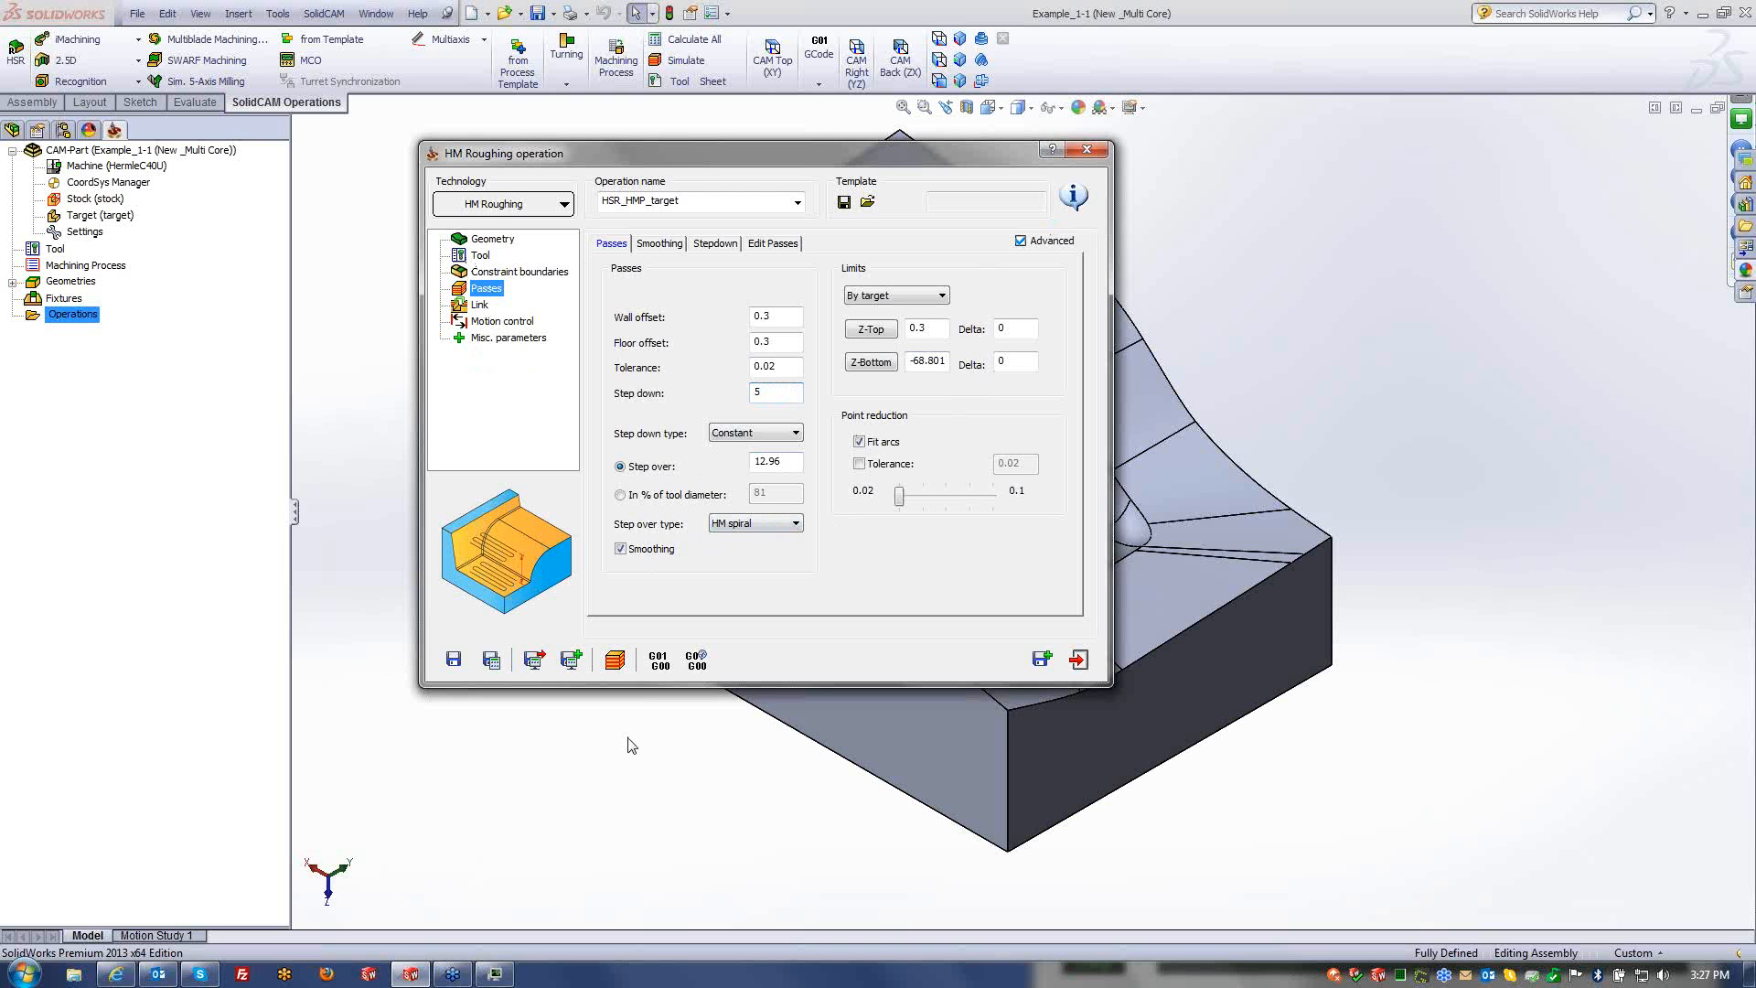
- Calculate HSR_HMP_target and create its copy, HSR_HMP_target_1
{"action": "left_click", "coordinate": [492, 659]}
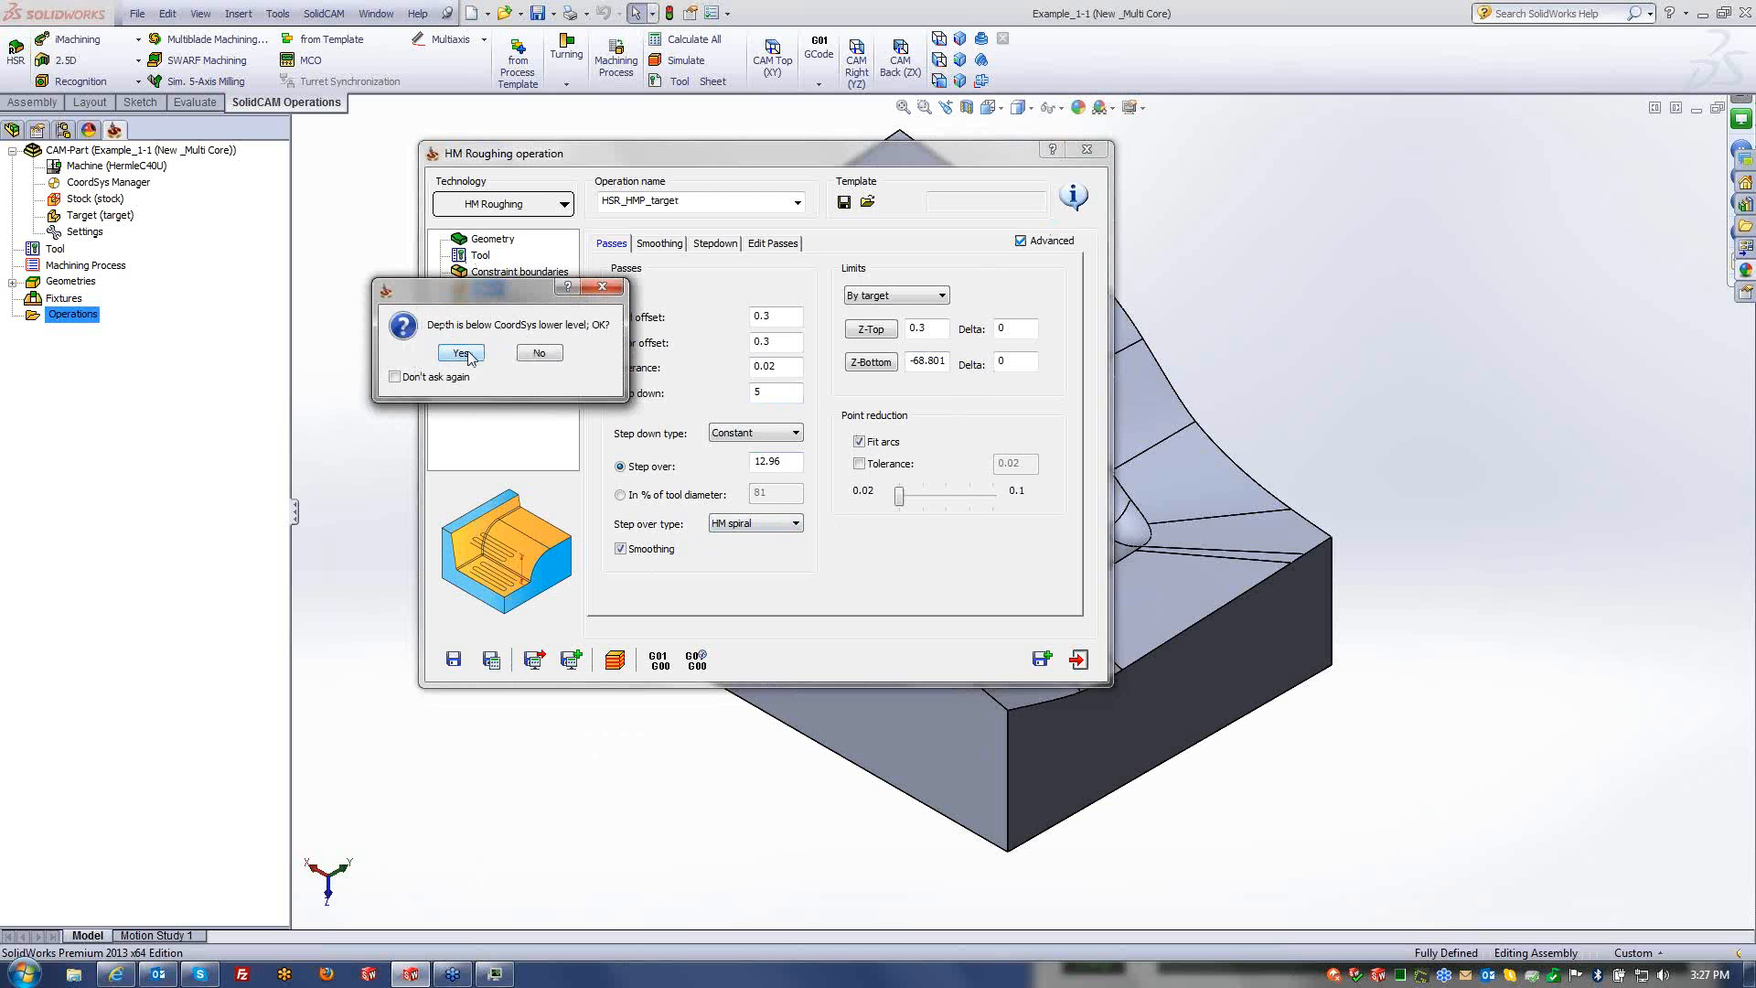
{"action": "left_click", "coordinate": [461, 353]}
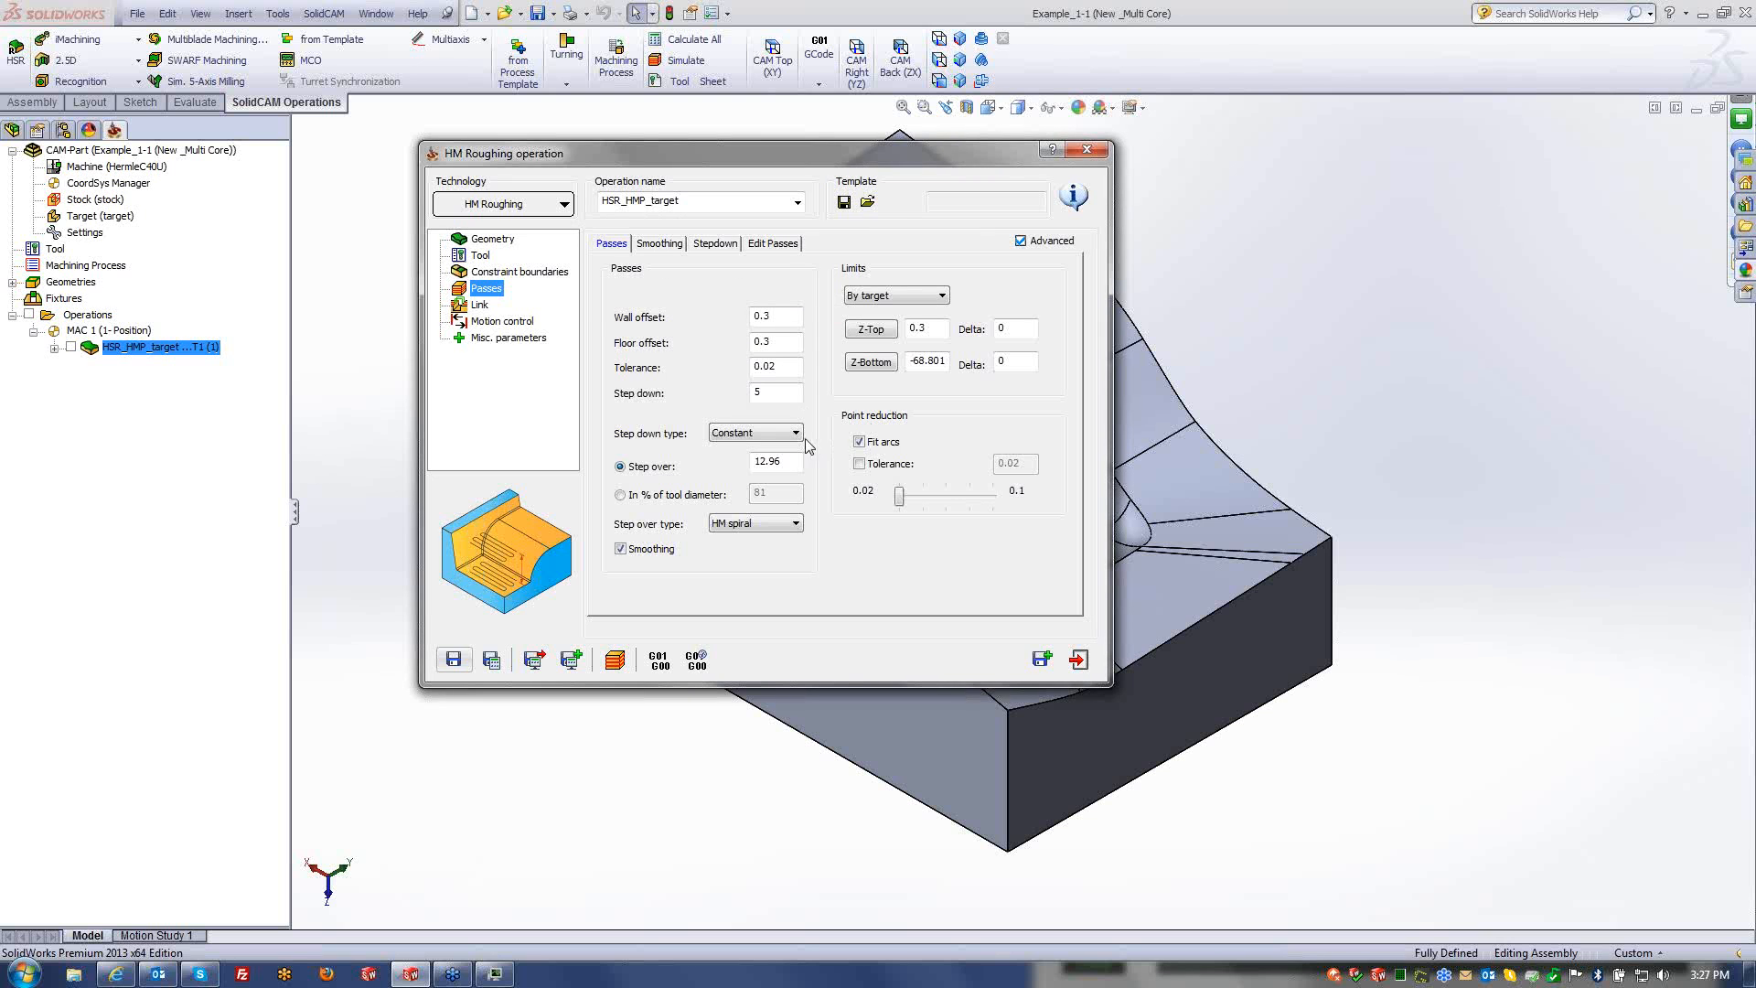
{"action": "left_click", "coordinate": [1041, 658]}
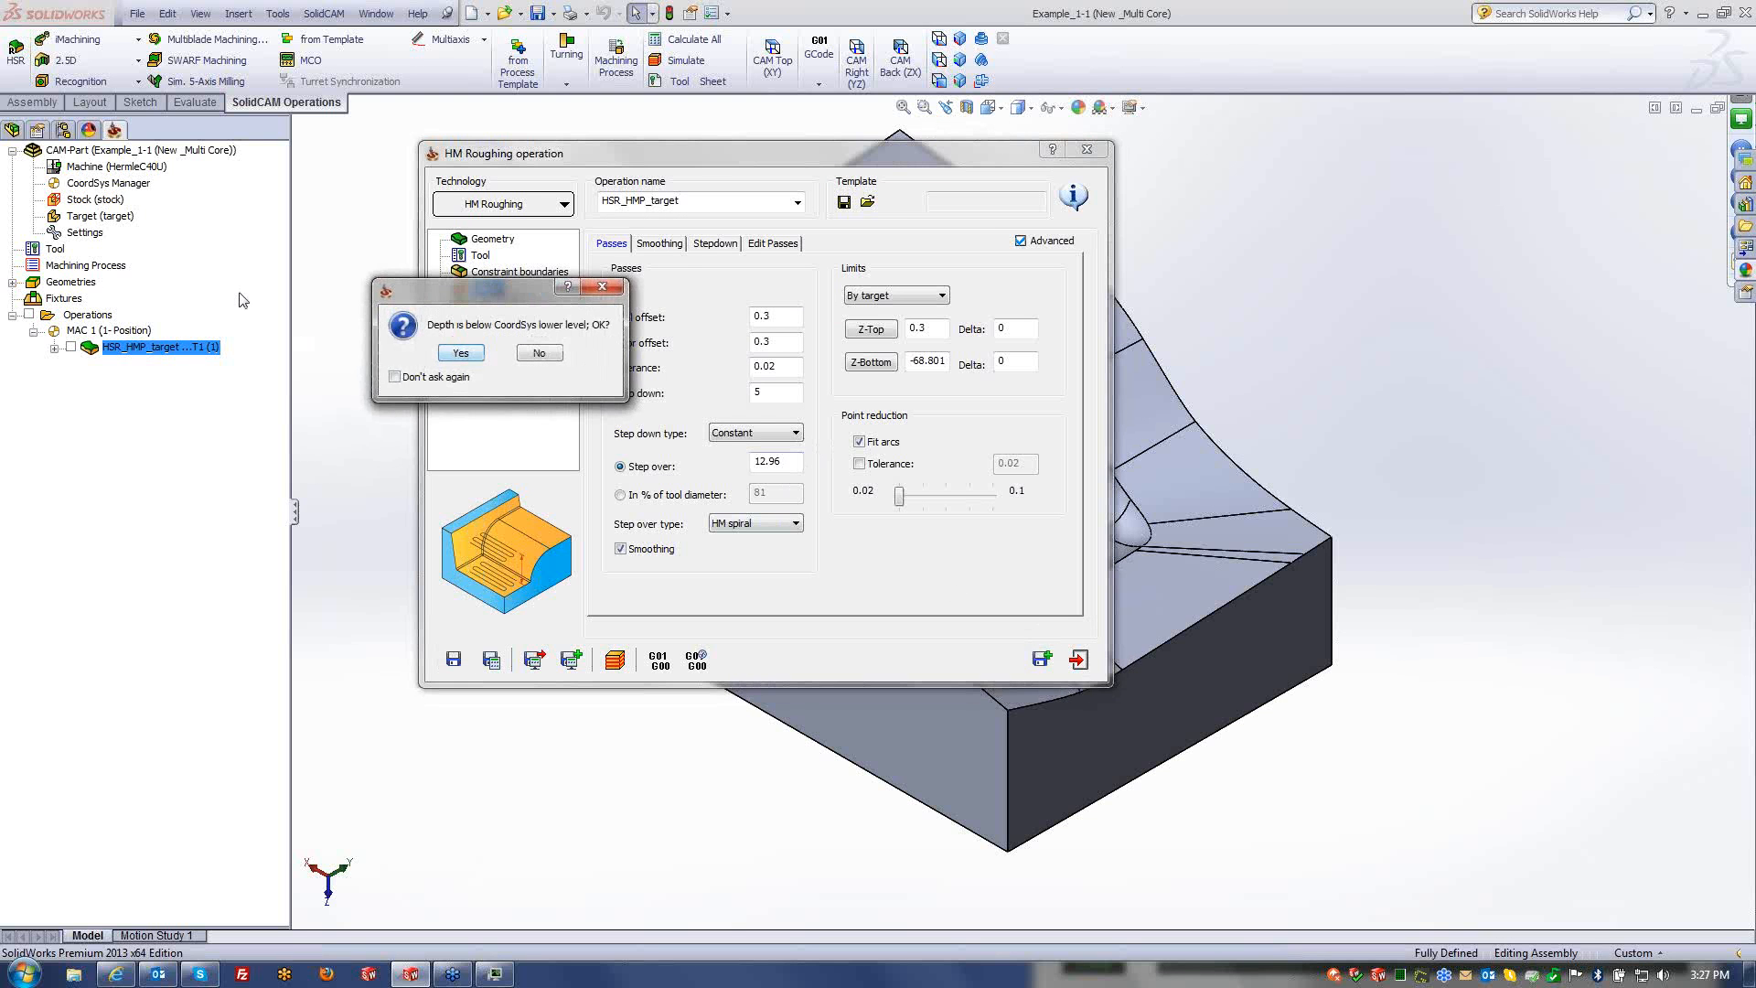
{"action": "left_click", "coordinate": [460, 354]}
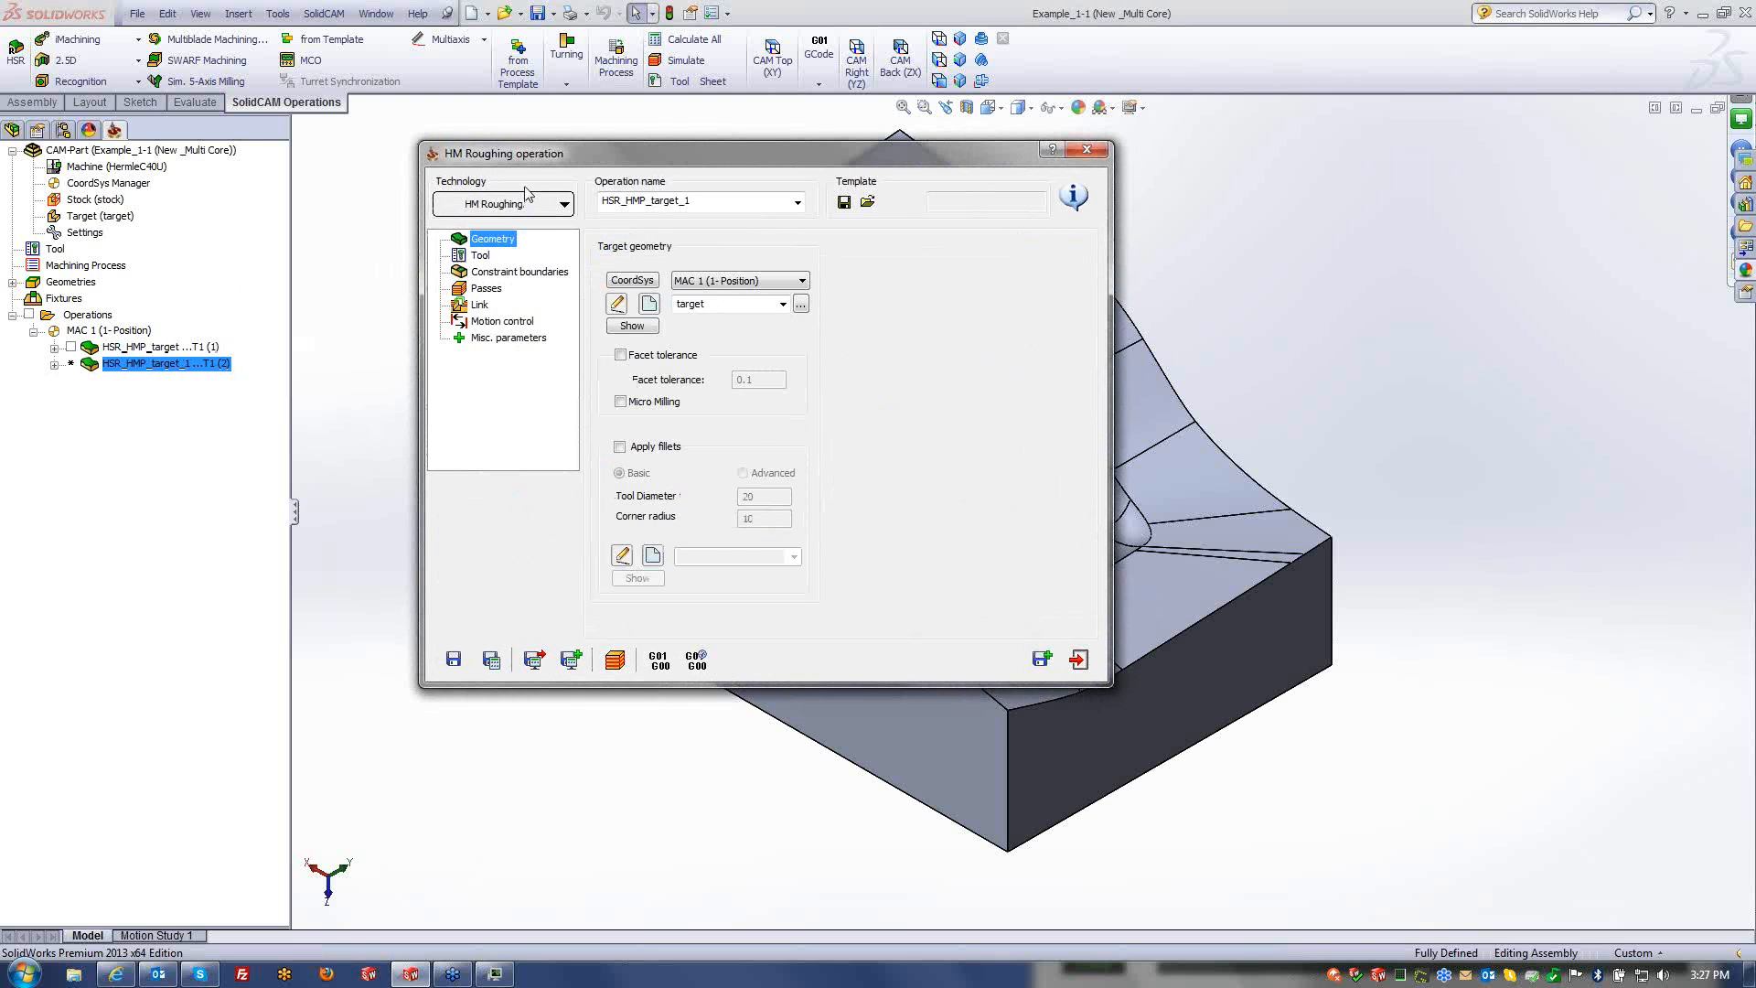
- Switch the copied operation to Rest roughing with the 8 mm ball nose mill
{"action": "left_click", "coordinate": [503, 205]}
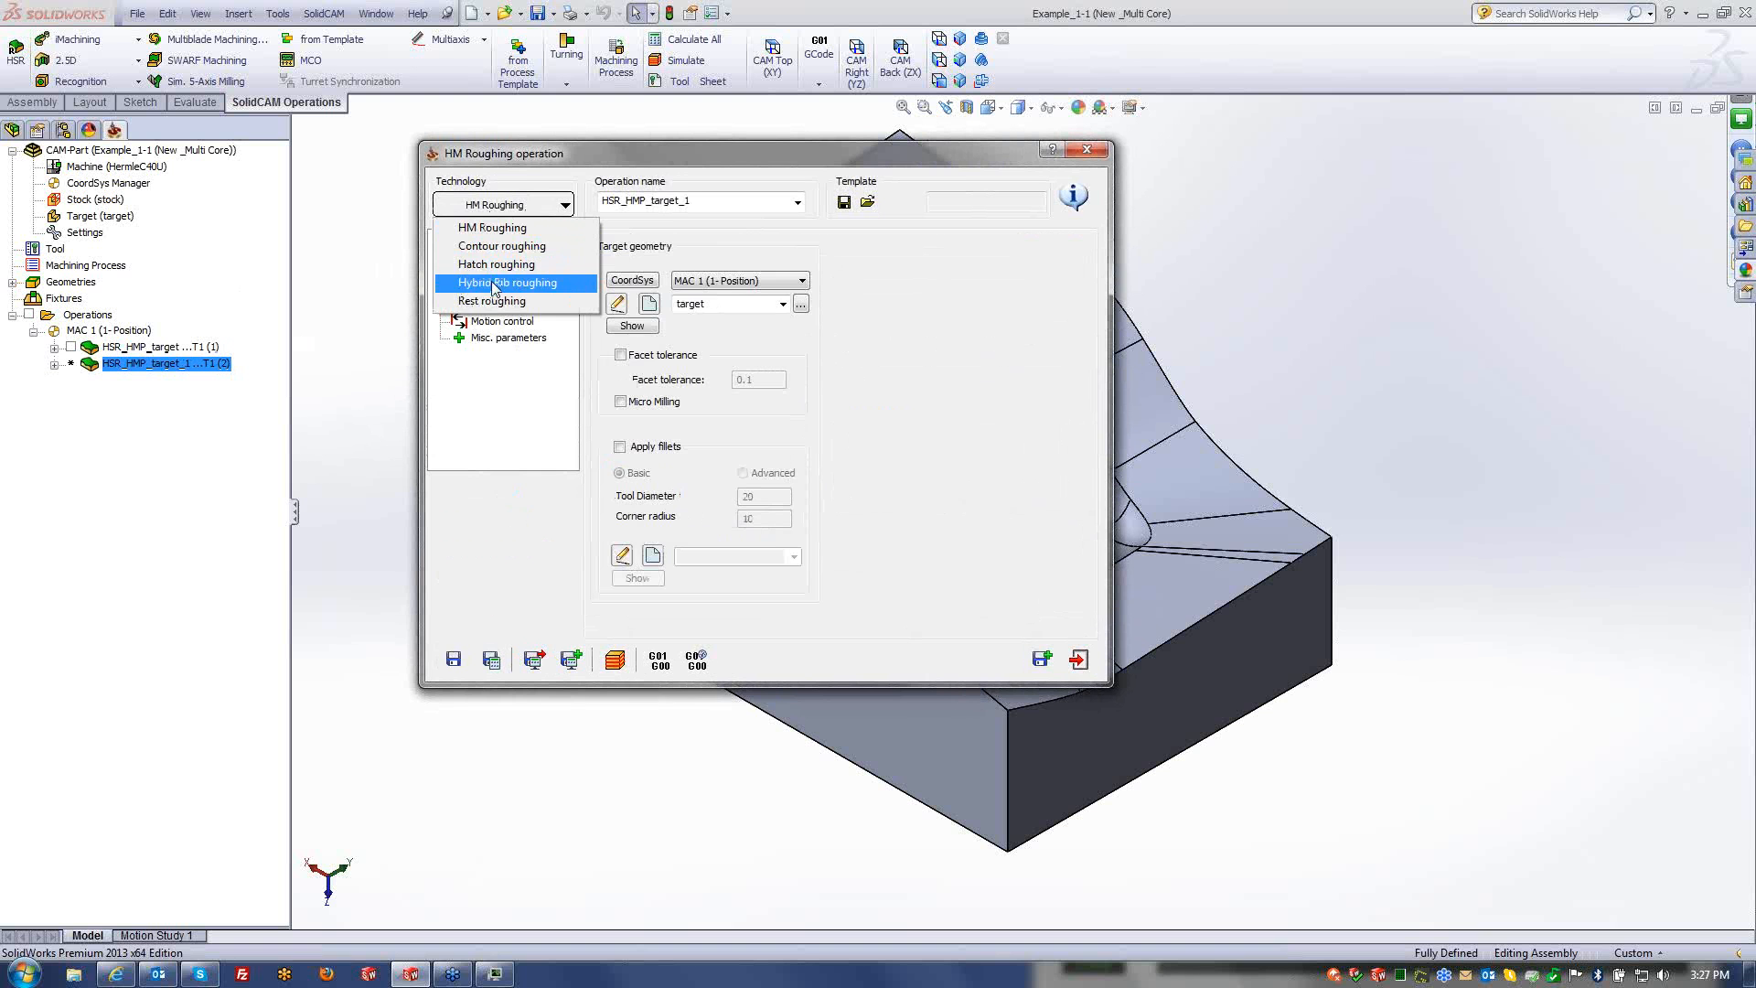
{"action": "left_click", "coordinate": [492, 301]}
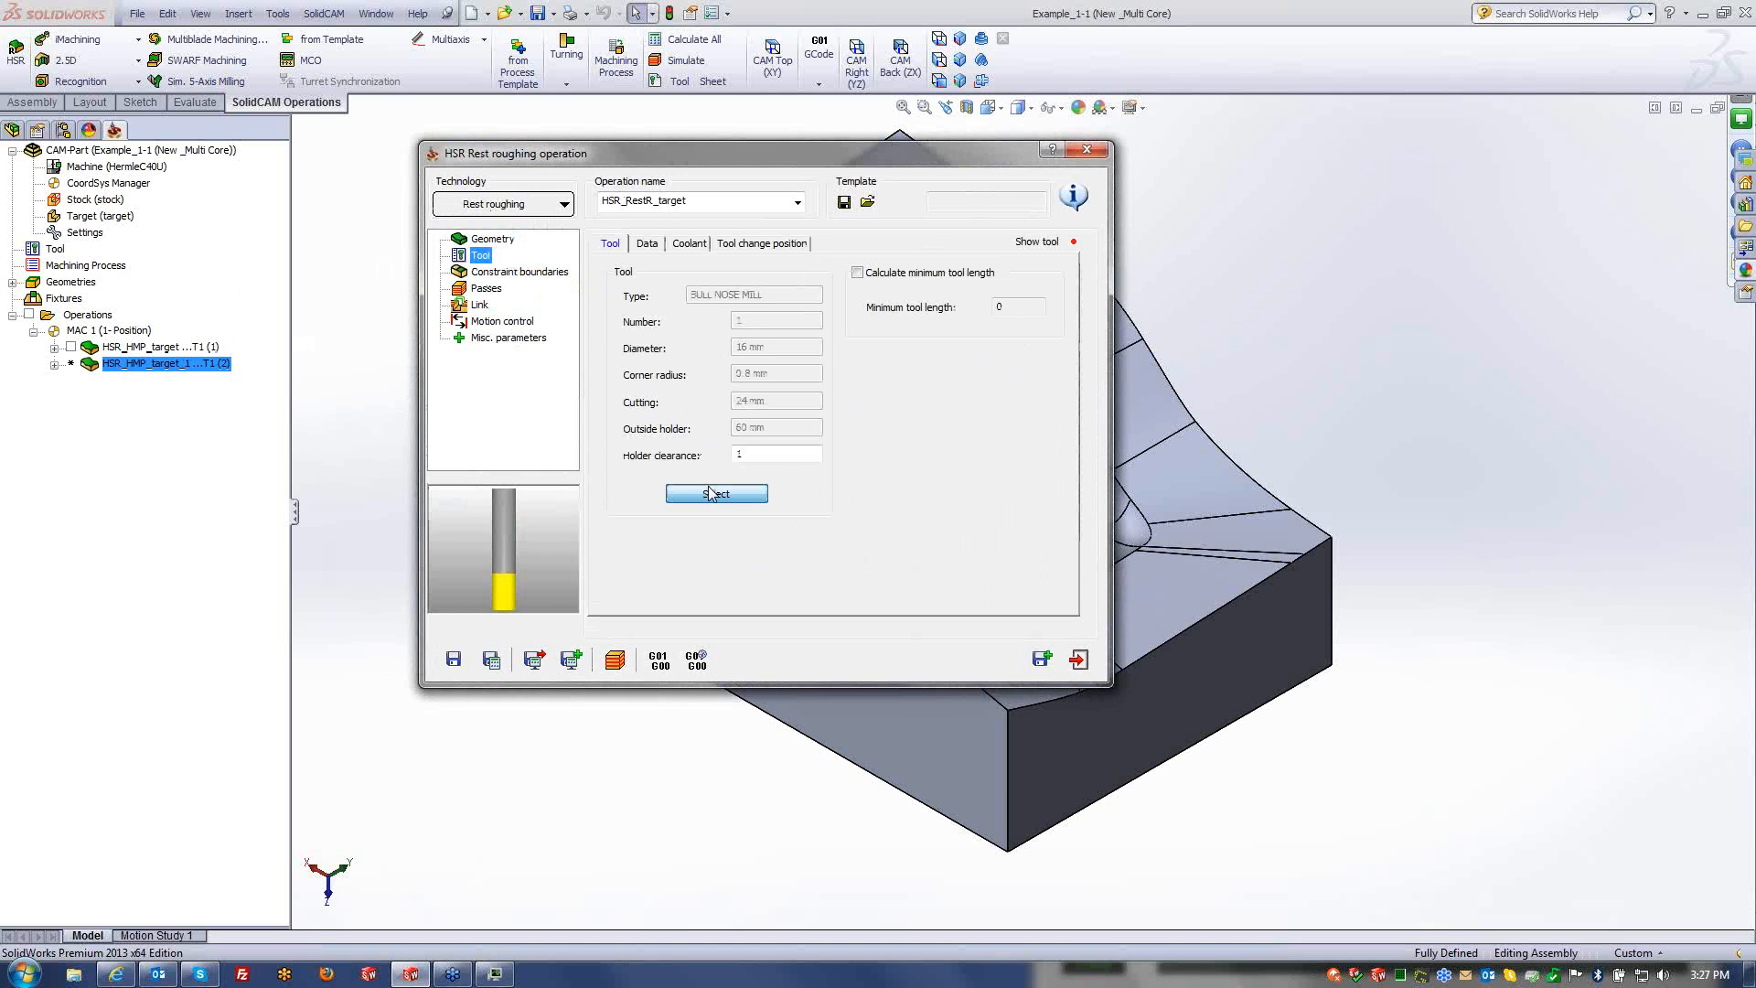
{"action": "left_click", "coordinate": [712, 494]}
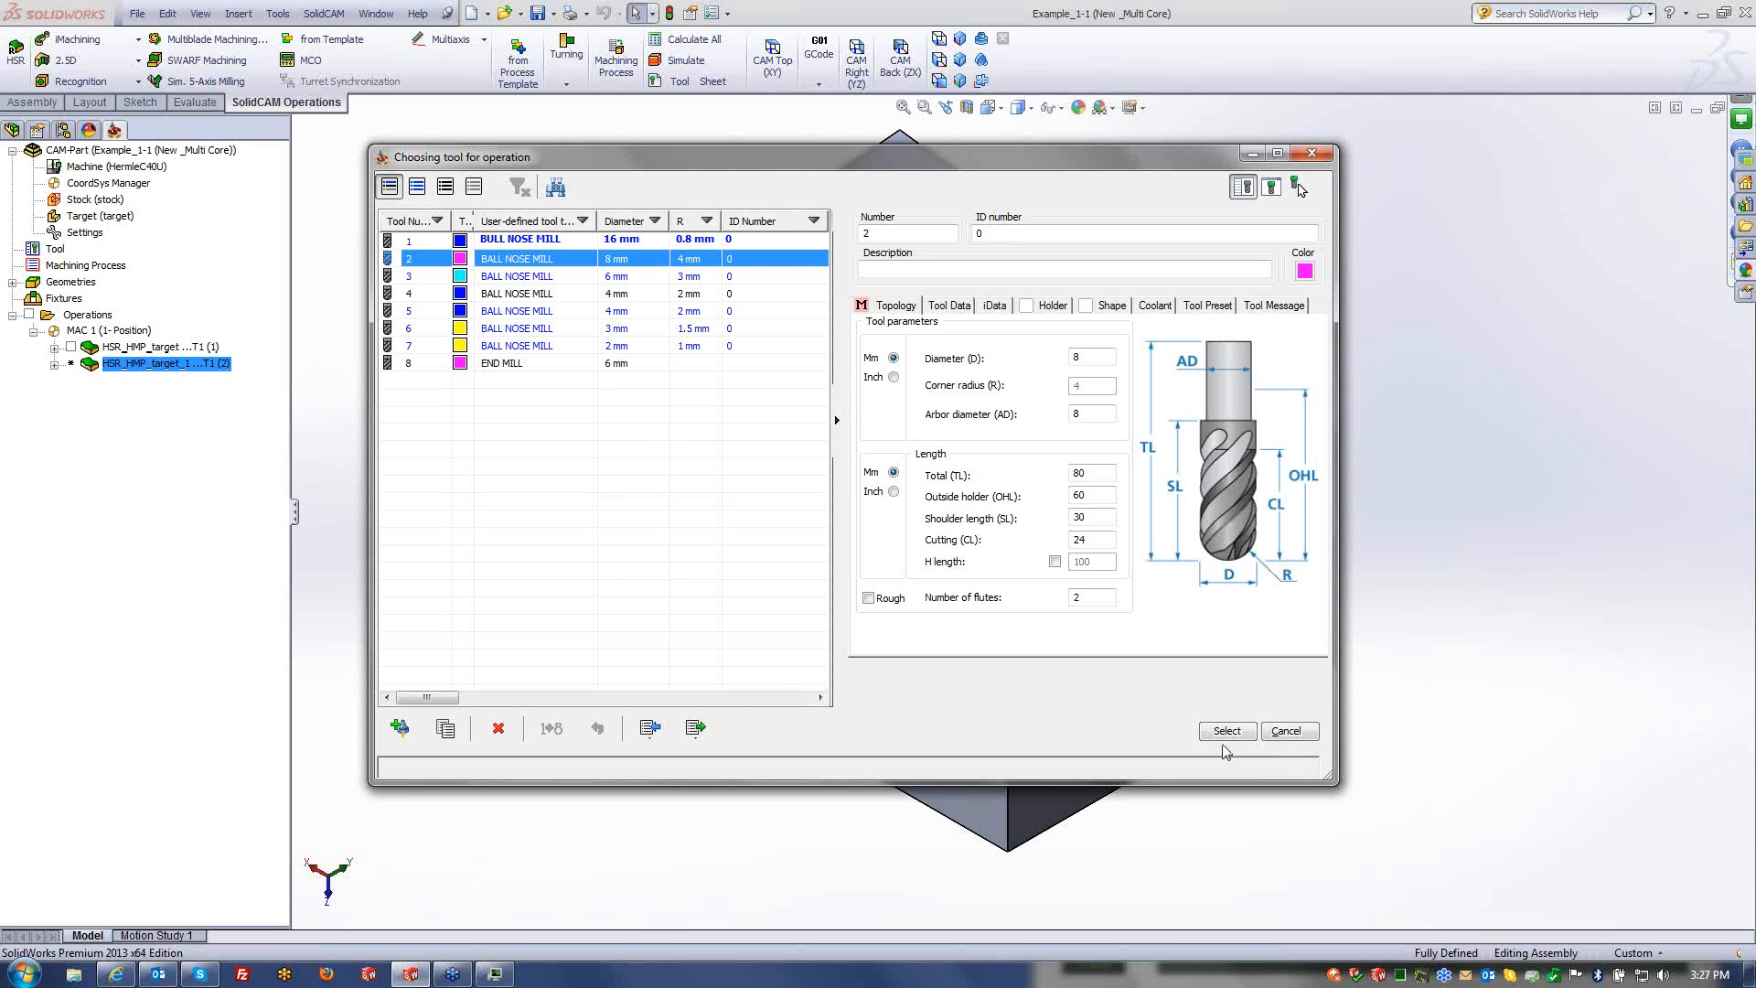
{"action": "left_click", "coordinate": [1226, 731]}
- Set step down 2 and minimum offset 2 in the passes settings
{"action": "left_click", "coordinate": [520, 272]}
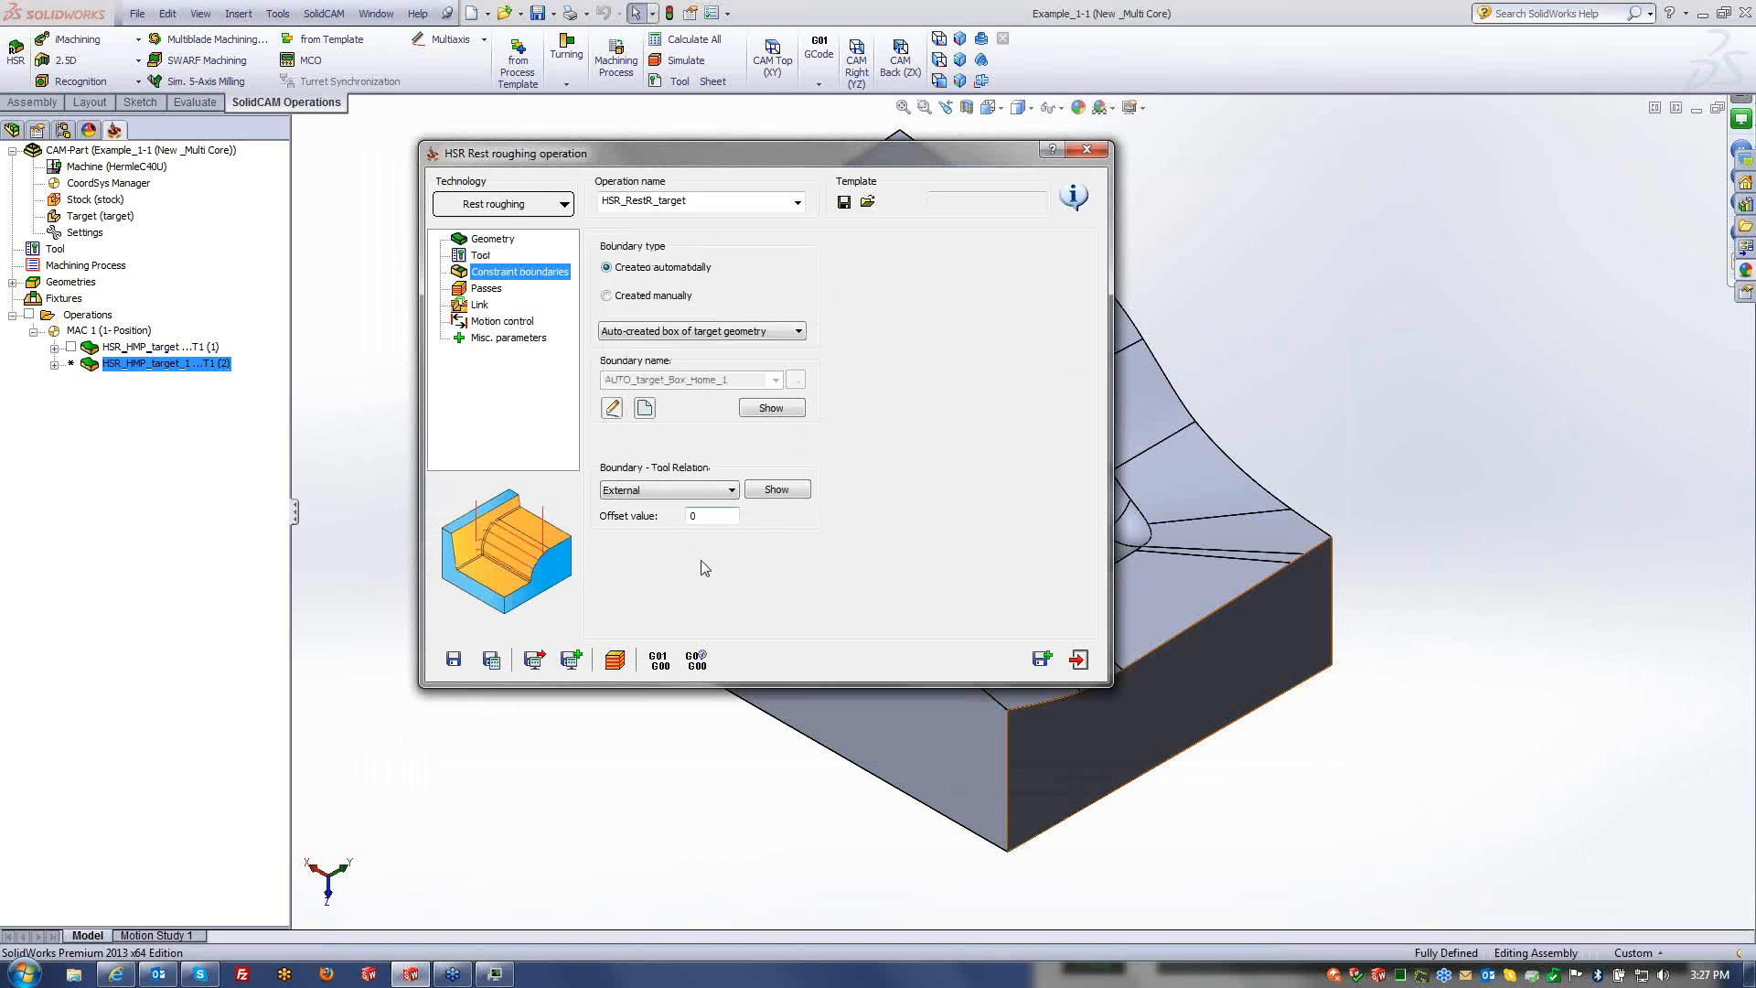
{"action": "left_click", "coordinate": [487, 288]}
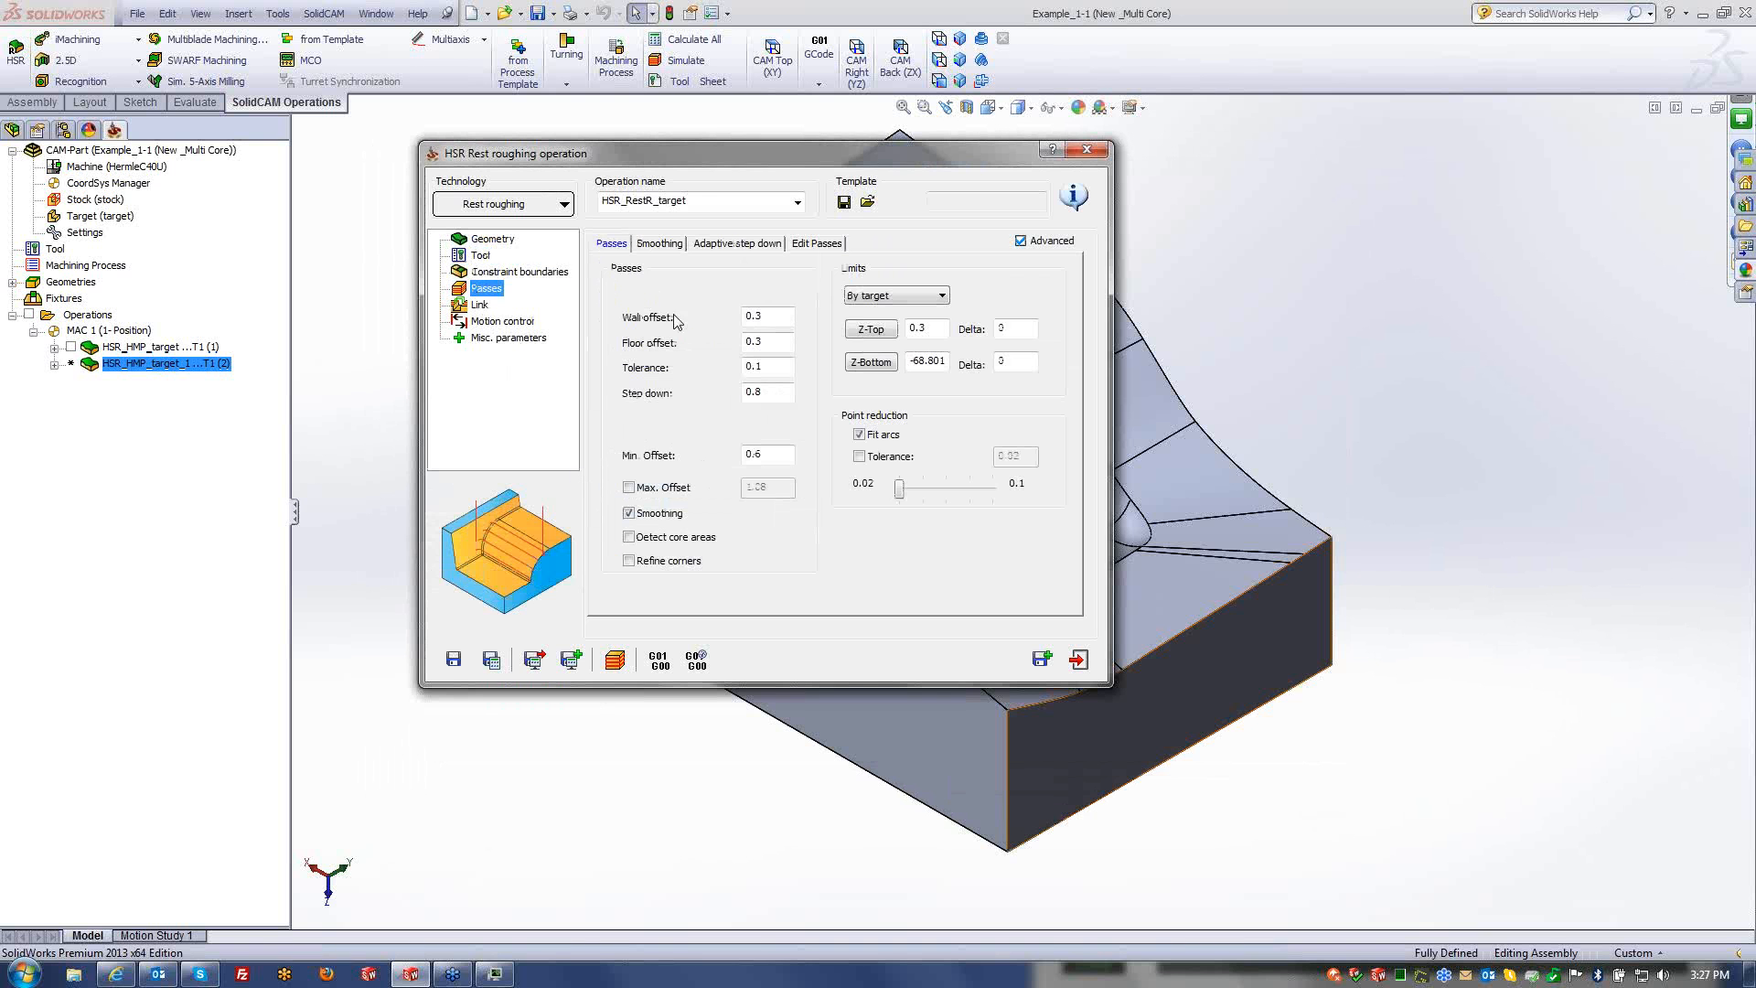
{"action": "double_click", "coordinate": [776, 393]}
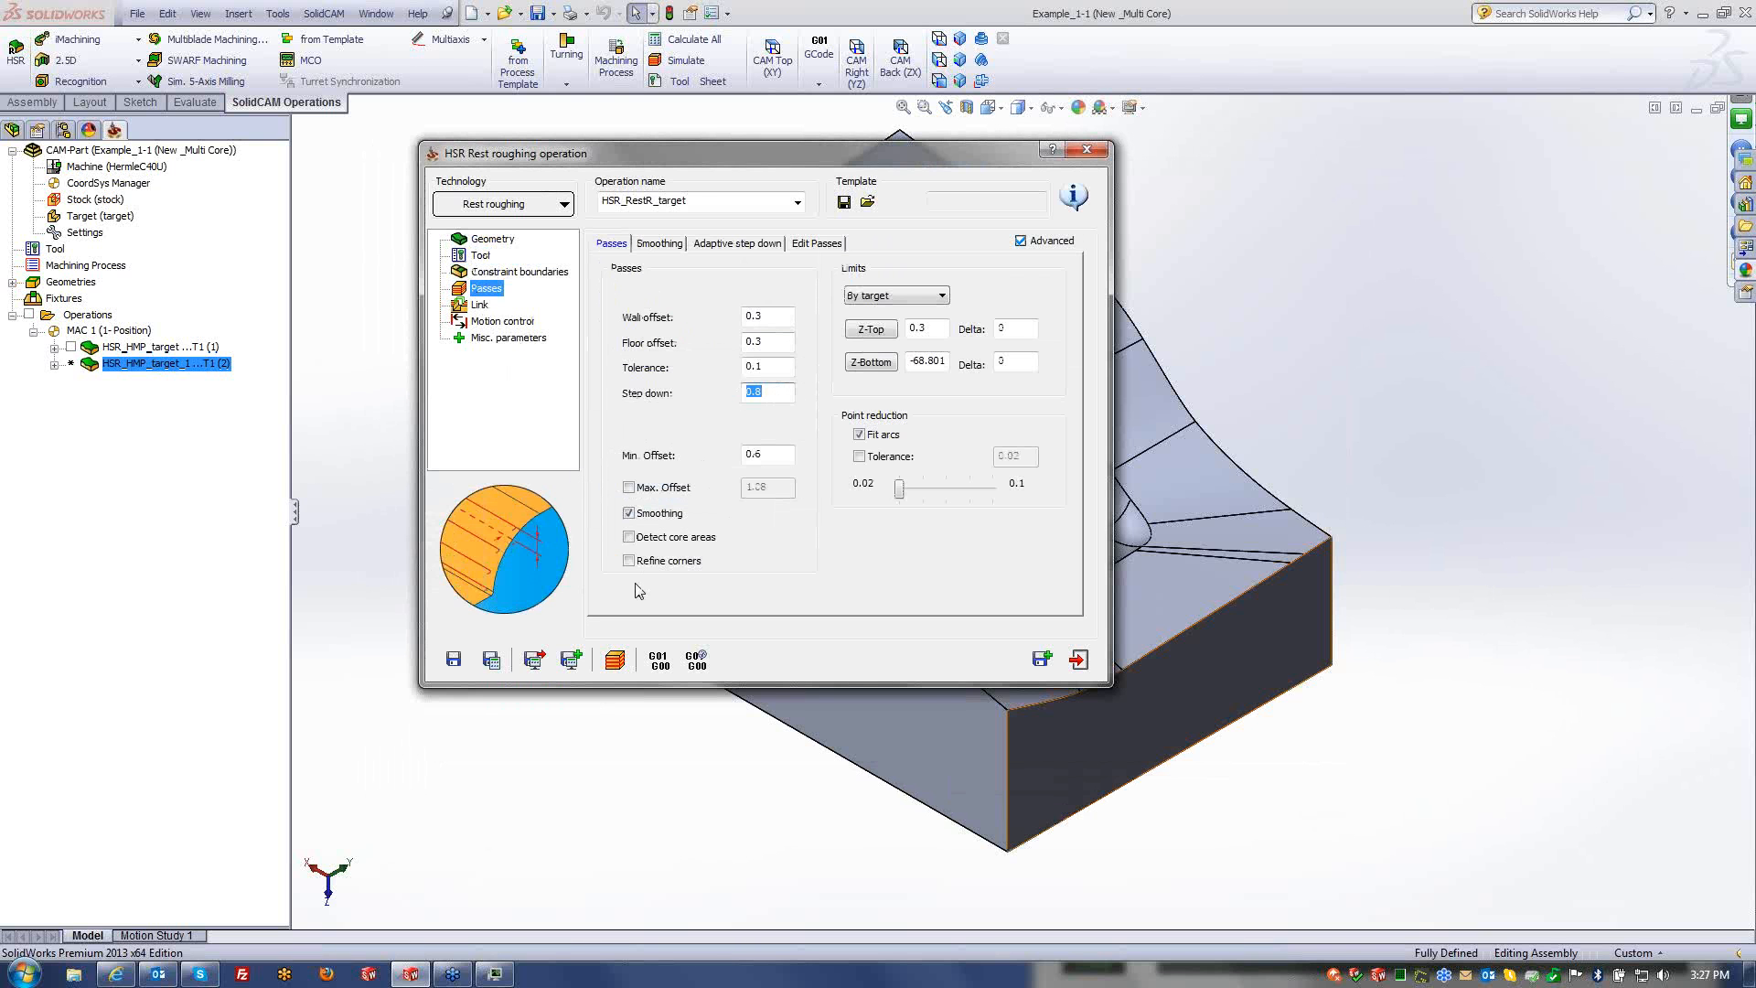
{"action": "type", "text": "2"}
{"action": "key", "text": "Tab"}
{"action": "type", "text": "2"}
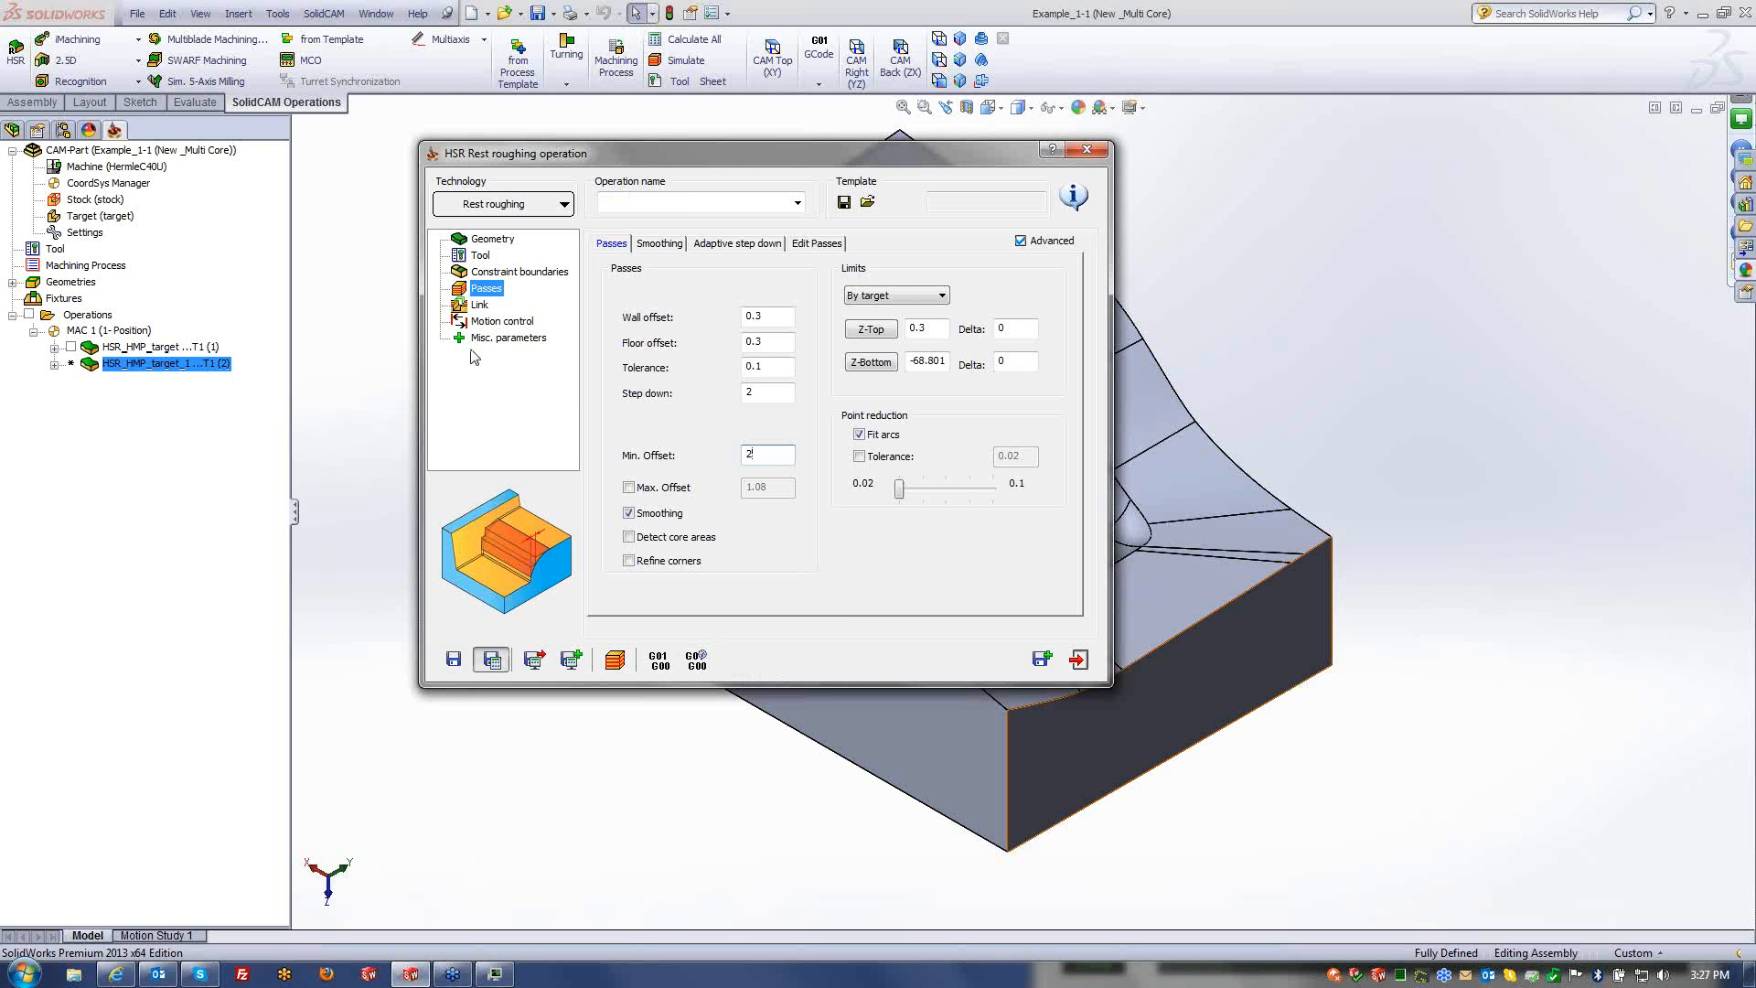
- Calculate the HSR_RestR_target rest roughing operation and close its settings
{"action": "left_click", "coordinate": [491, 659]}
{"action": "left_click", "coordinate": [462, 352]}
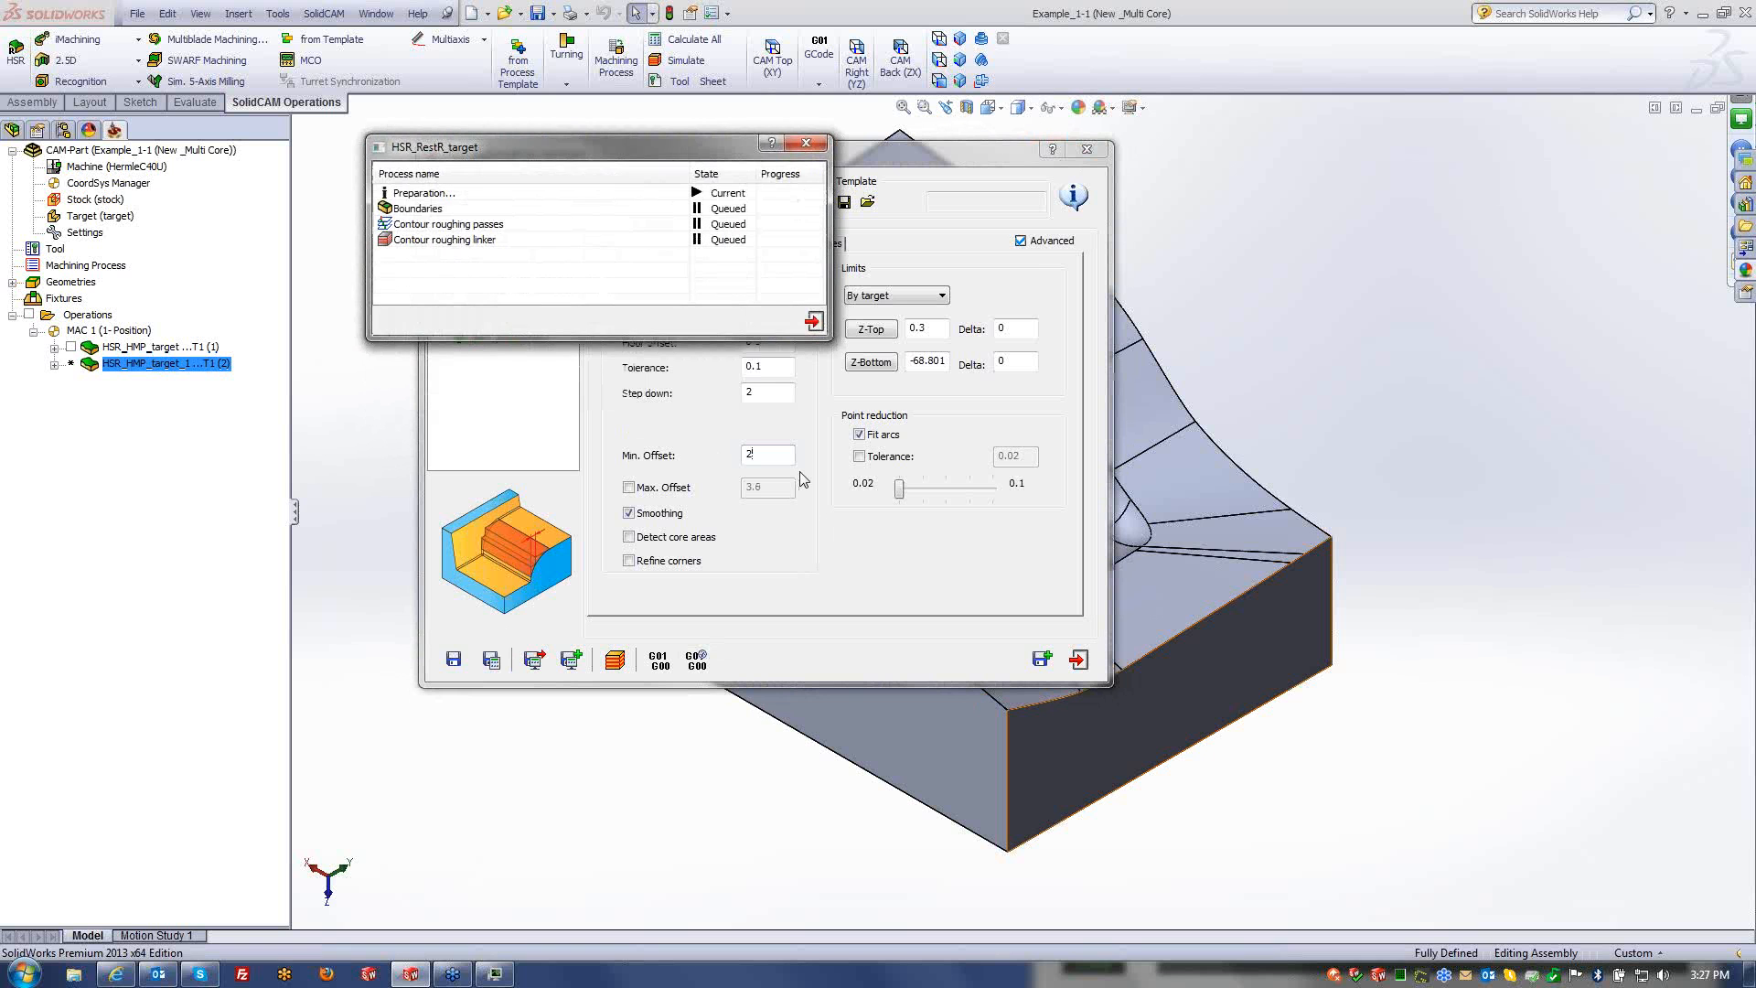
{"action": "left_click", "coordinate": [749, 448]}
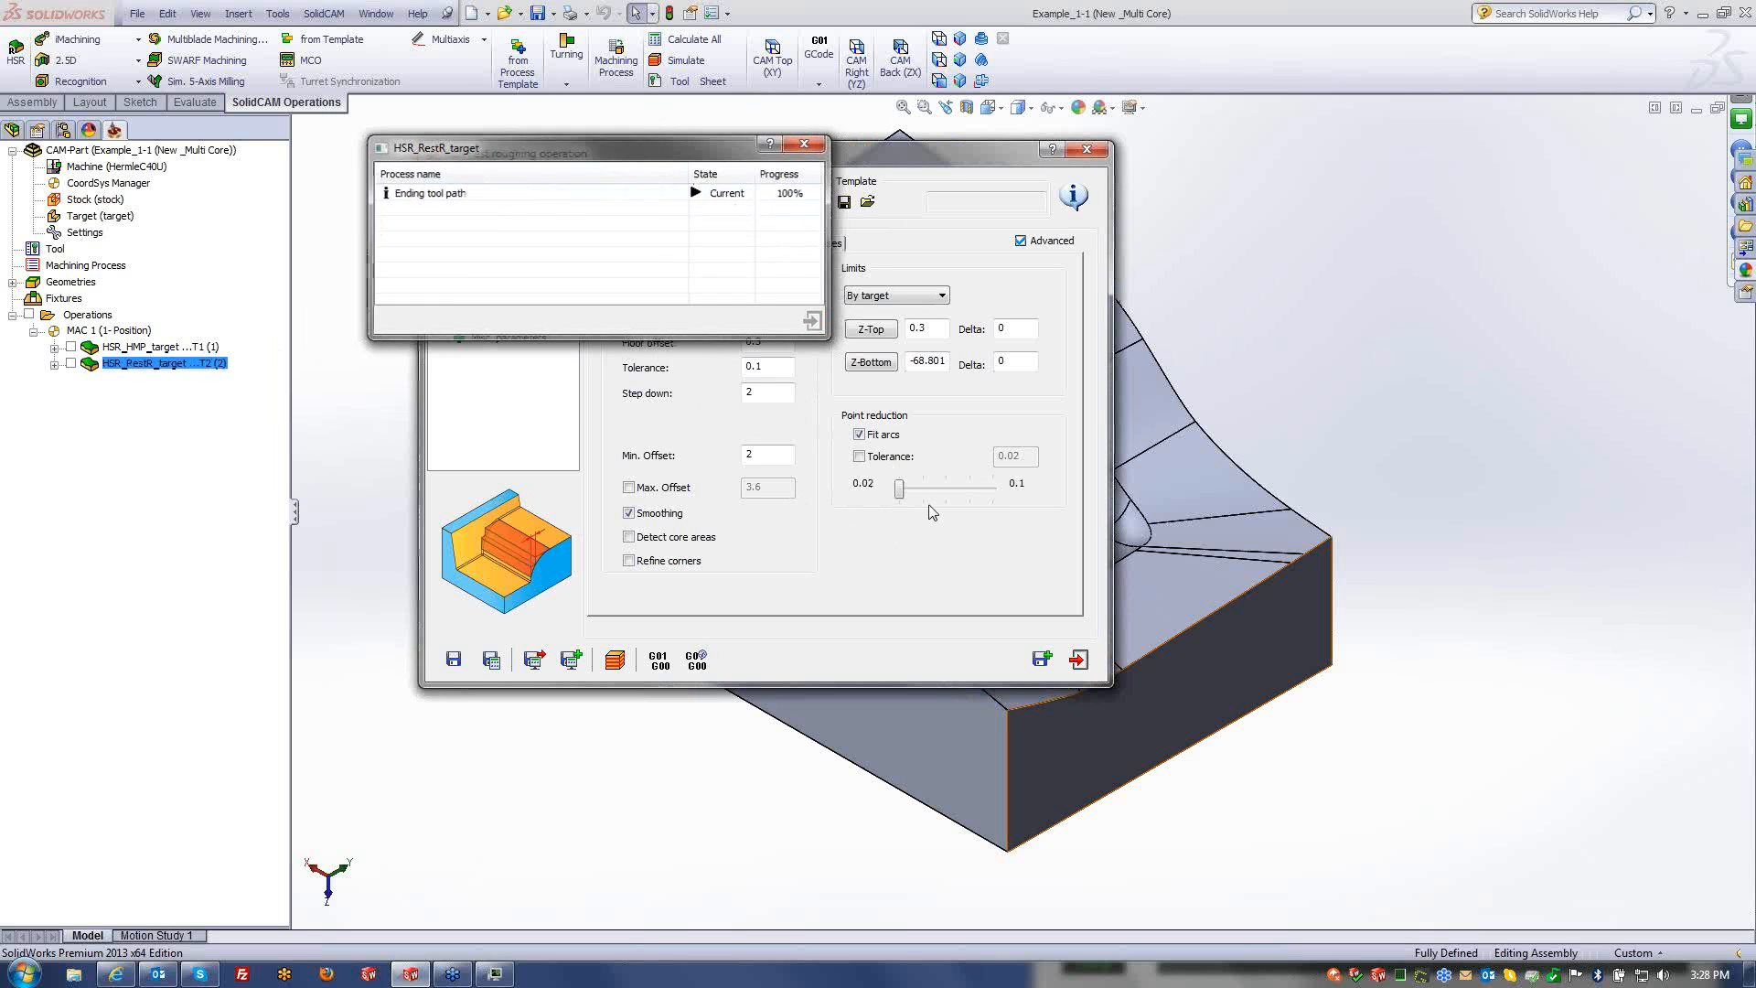
{"action": "left_click", "coordinate": [1079, 661]}
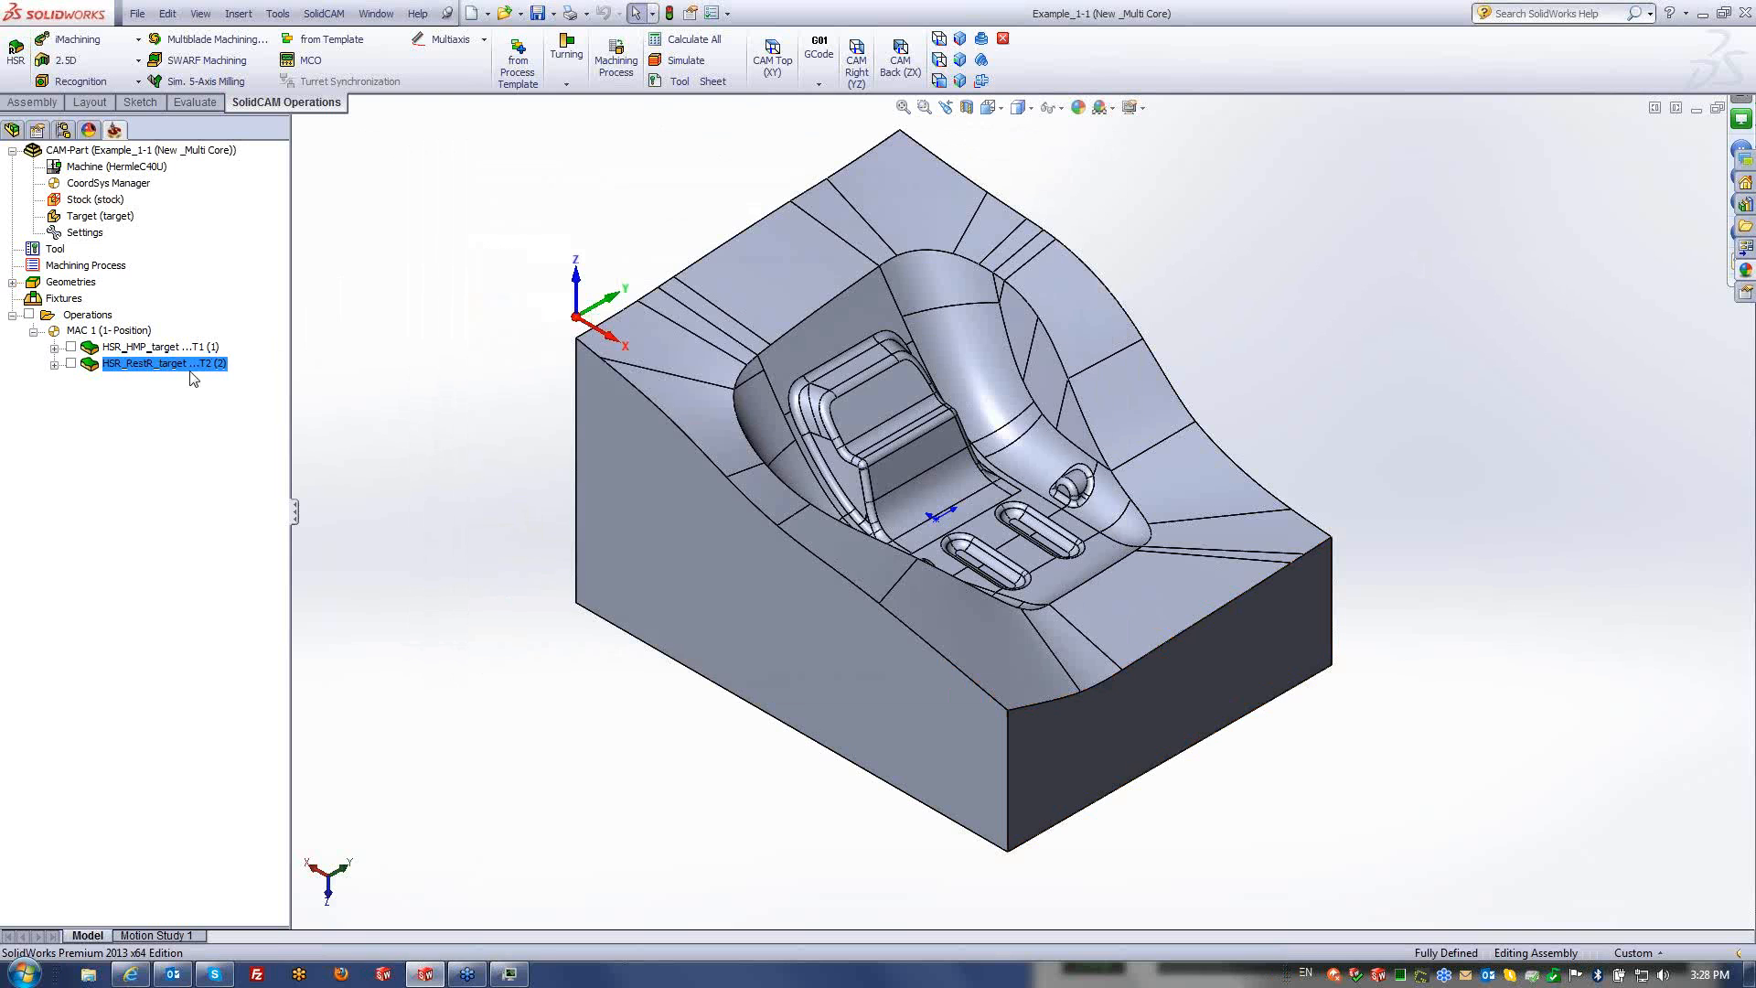
- Add an HSM Linear machining operation using the 6 mm ball nose mill
{"action": "right_click", "coordinate": [202, 368]}
{"action": "mouse_move", "coordinate": [328, 158]}
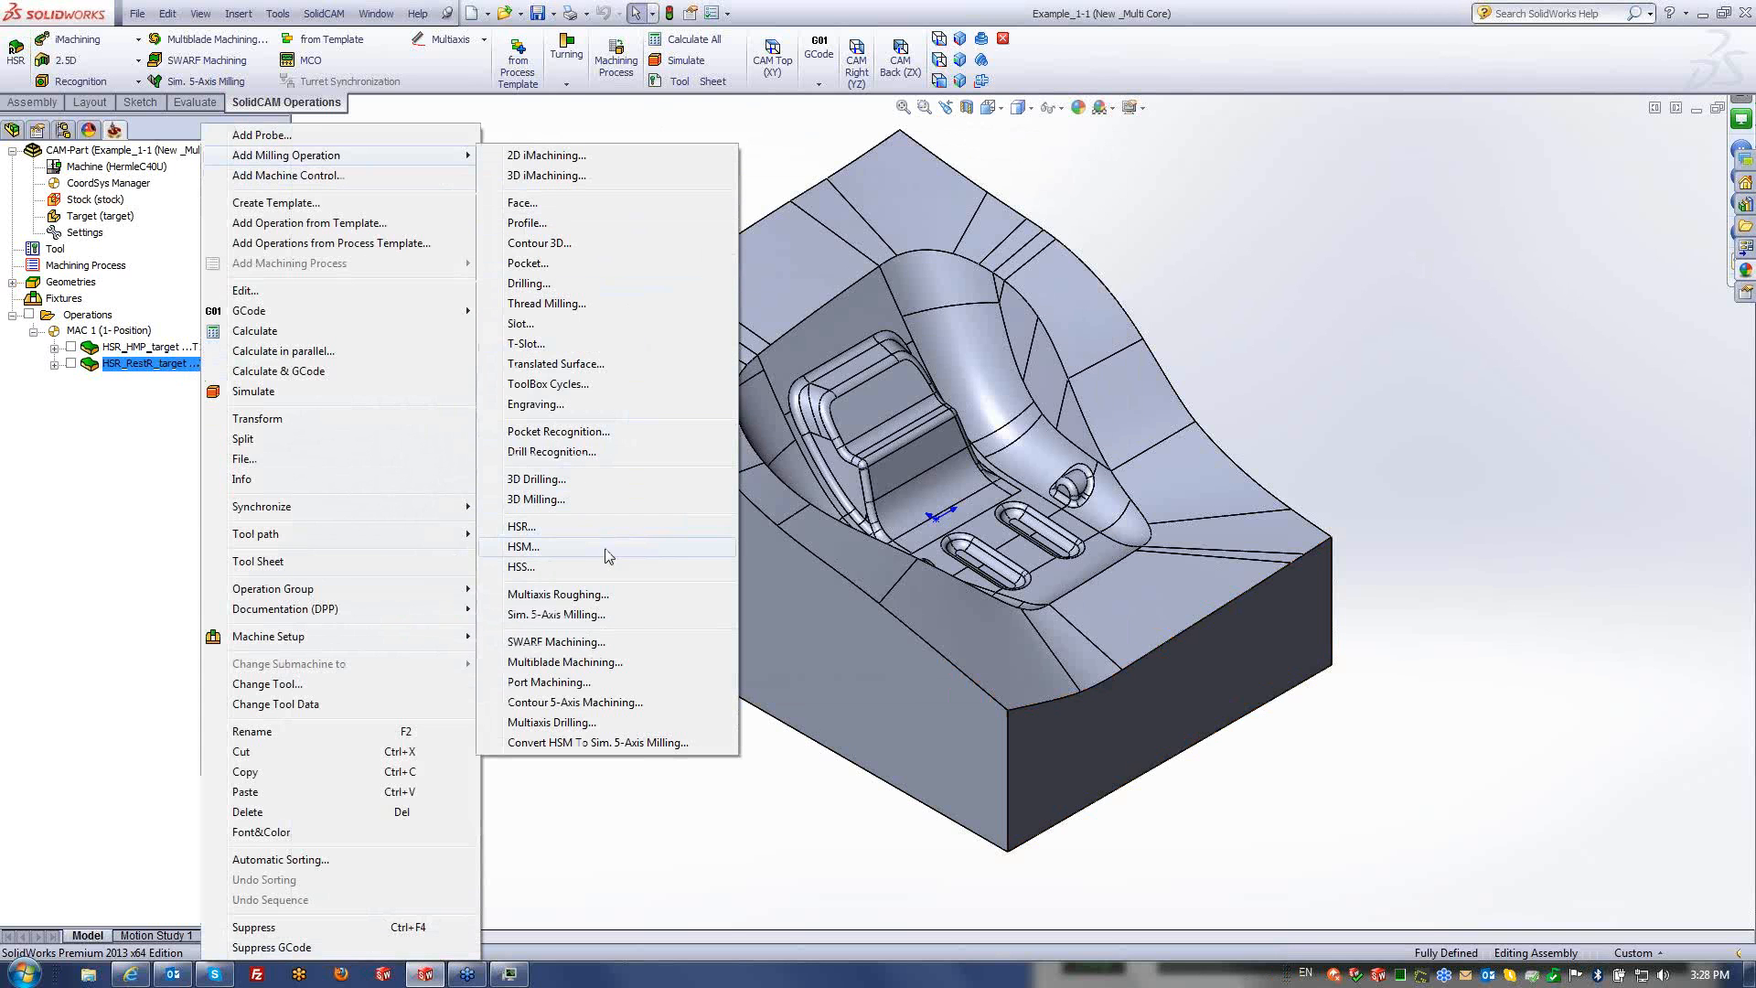
{"action": "left_click", "coordinate": [521, 547]}
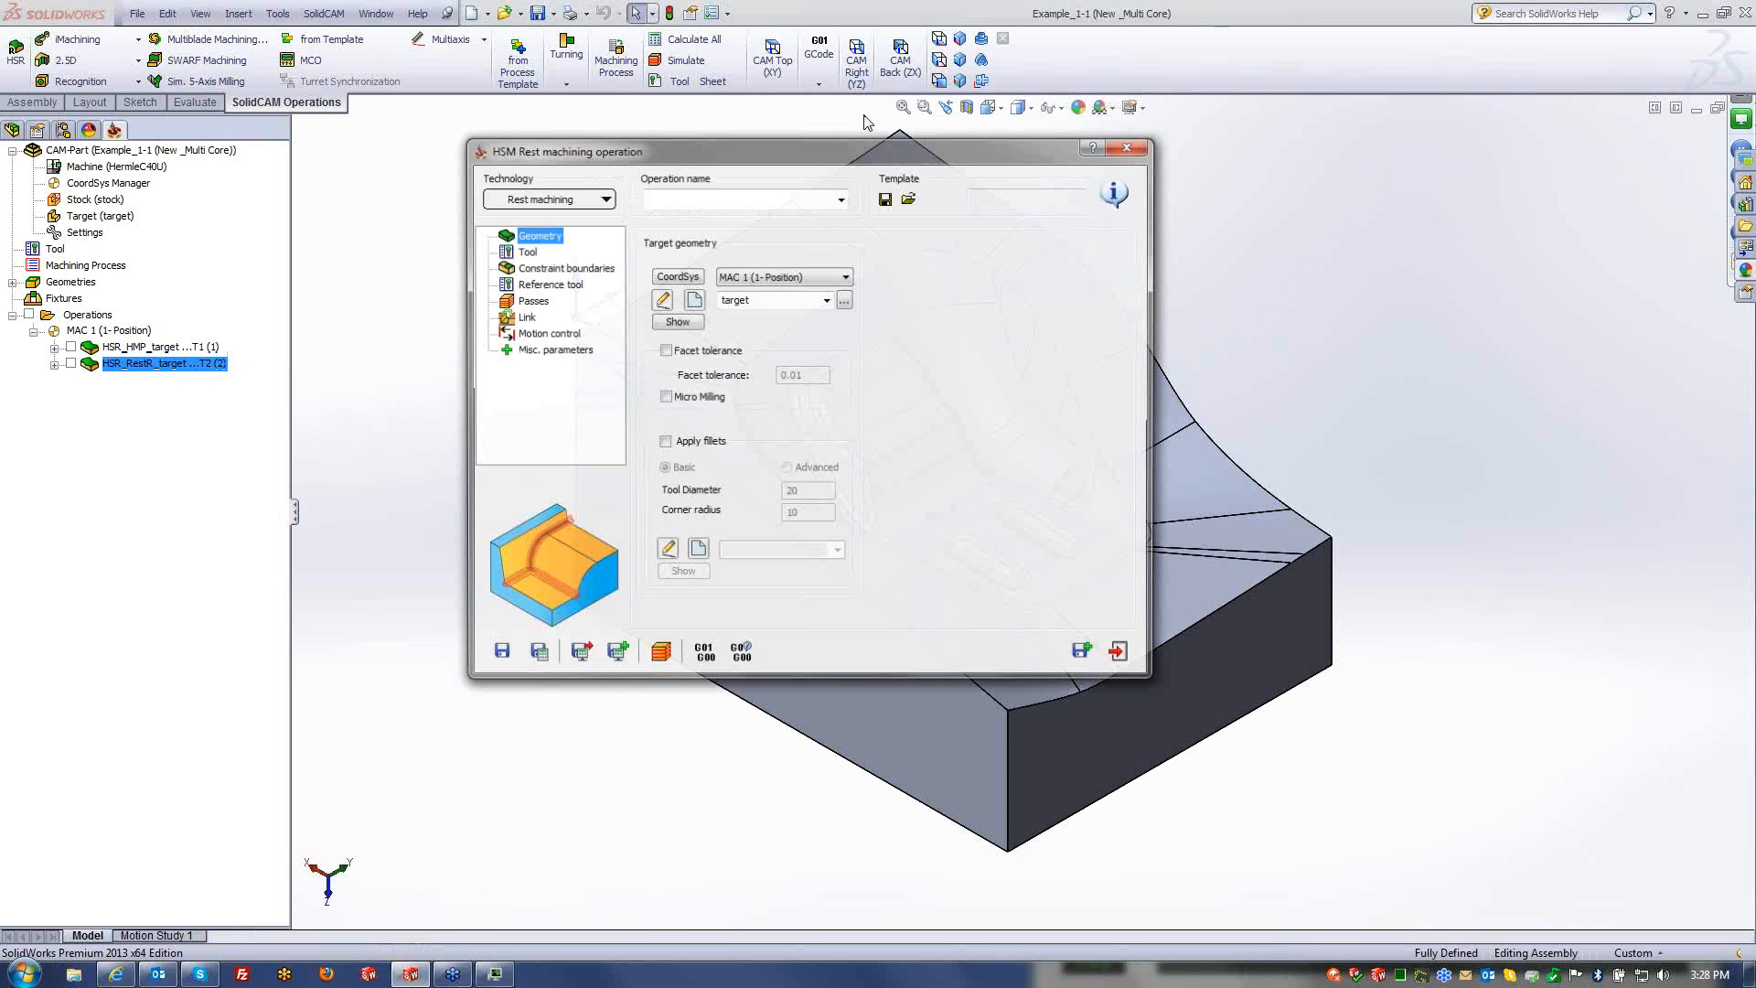
{"action": "left_click", "coordinate": [541, 200]}
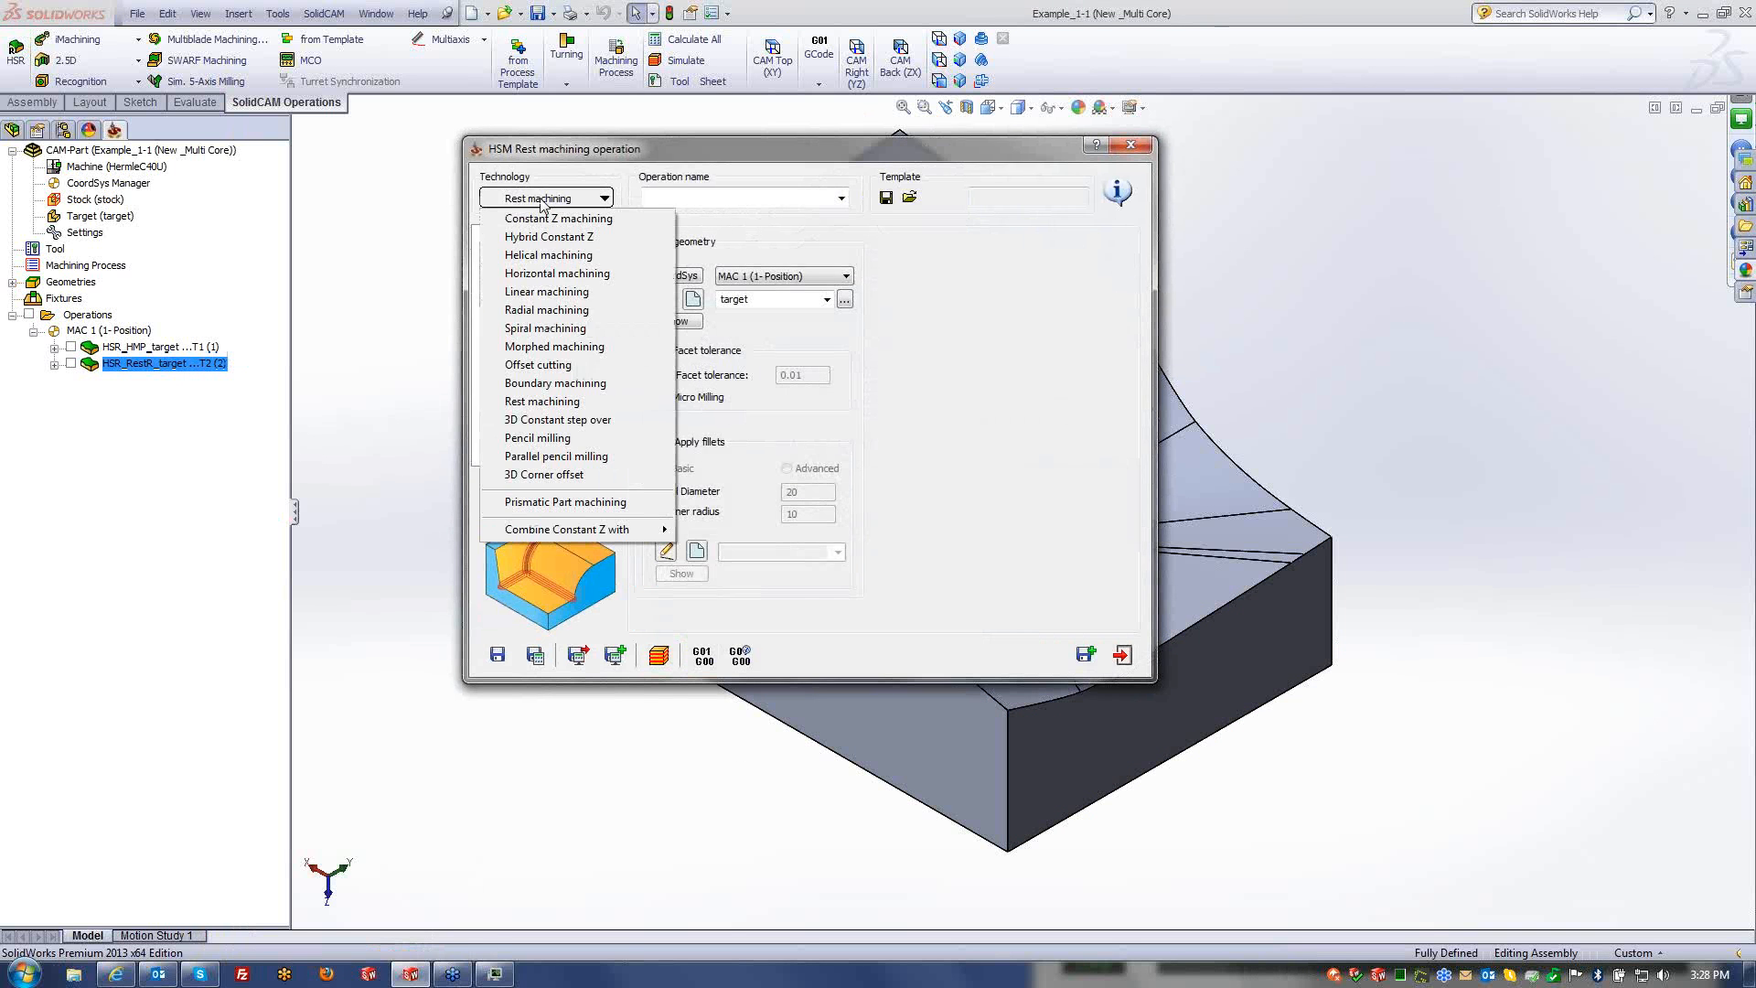
{"action": "left_click", "coordinate": [540, 293]}
{"action": "left_click", "coordinate": [524, 252]}
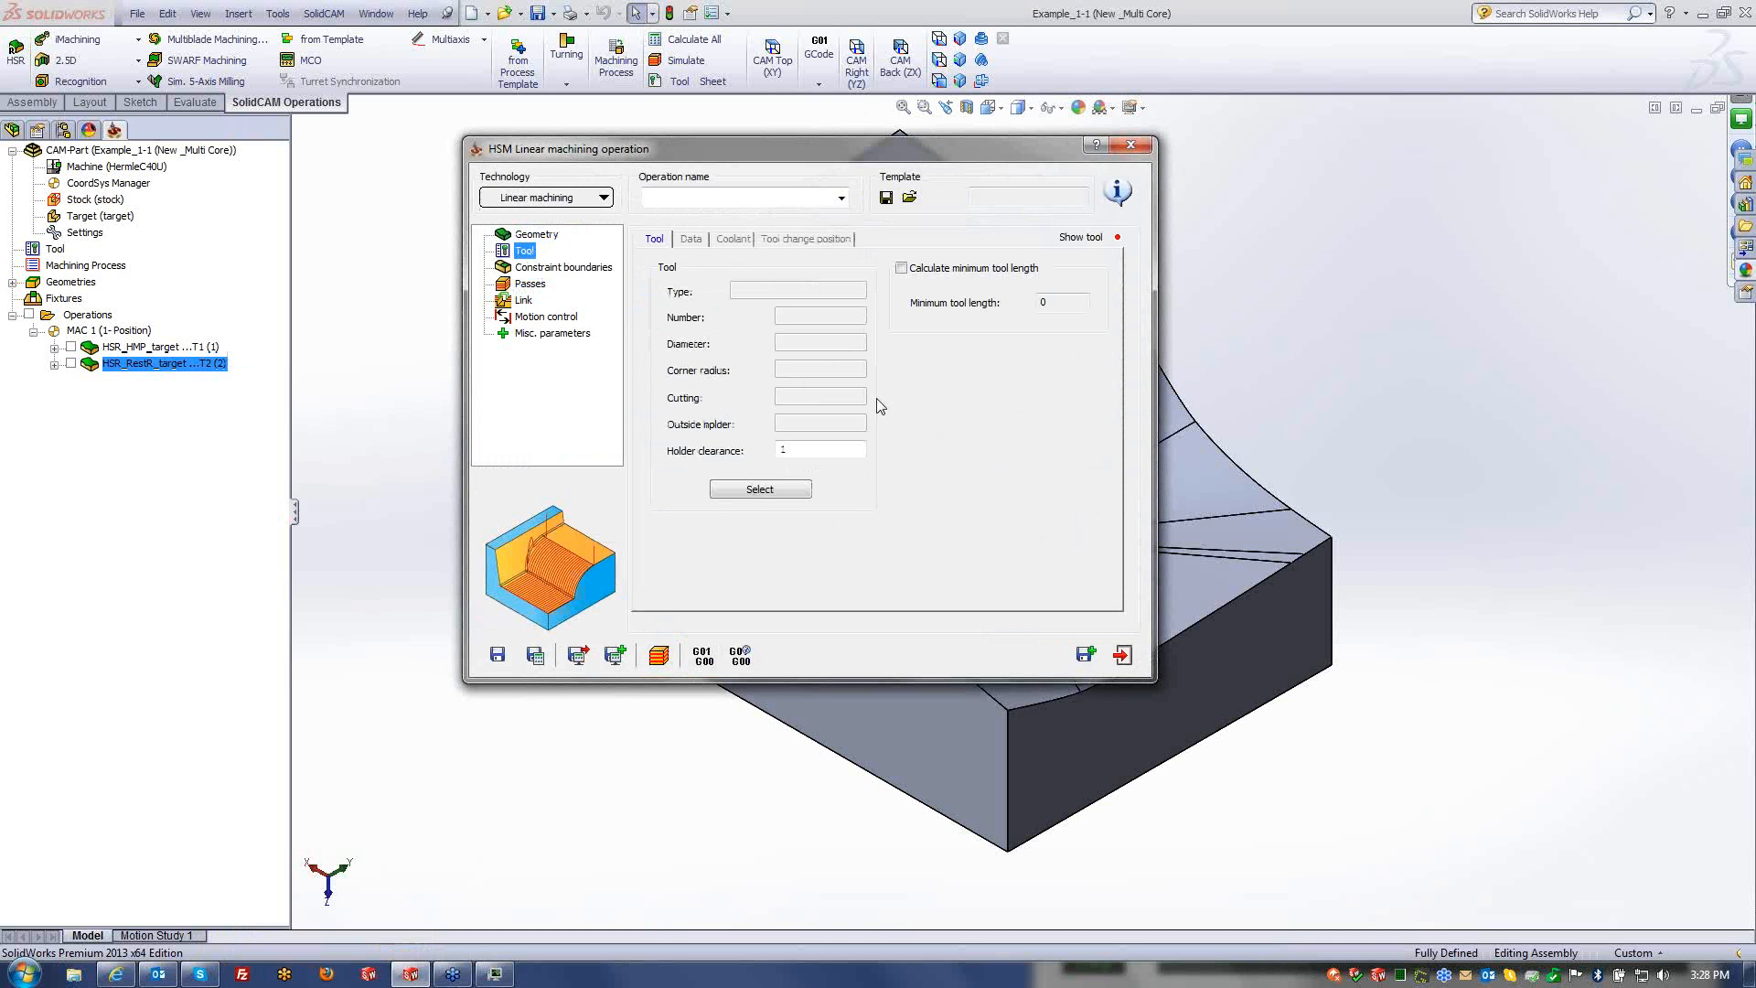
{"action": "left_click", "coordinate": [760, 490]}
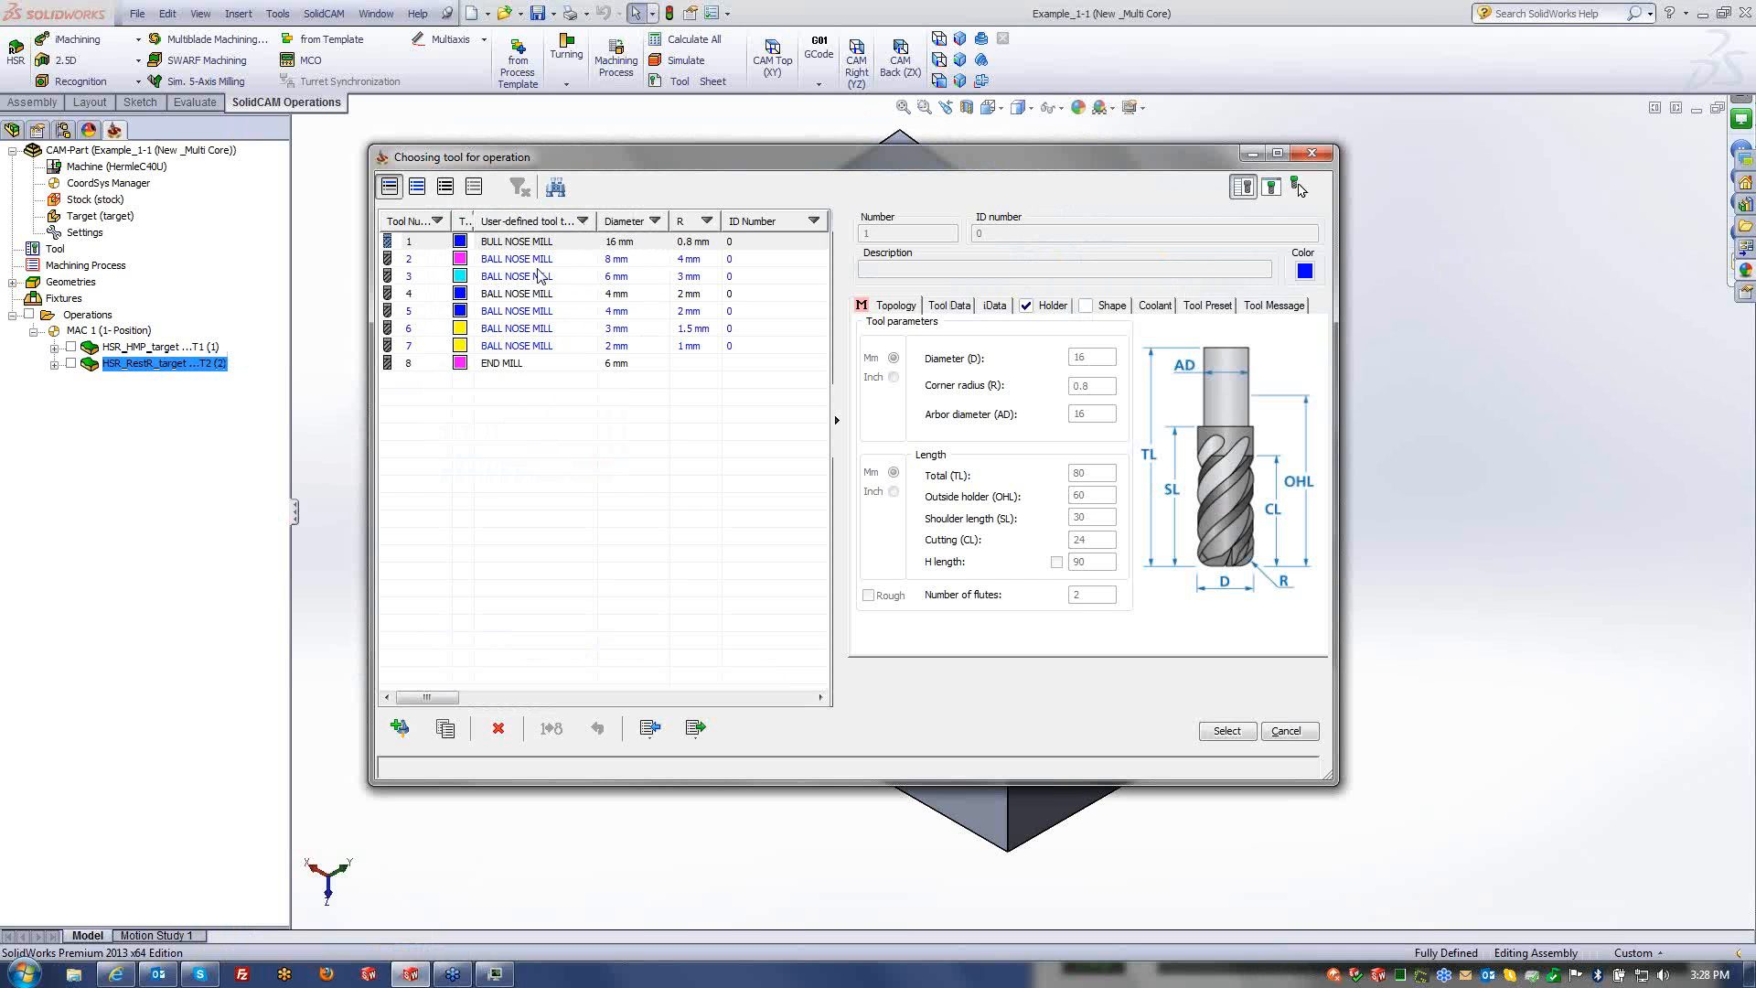
{"action": "left_click", "coordinate": [539, 276]}
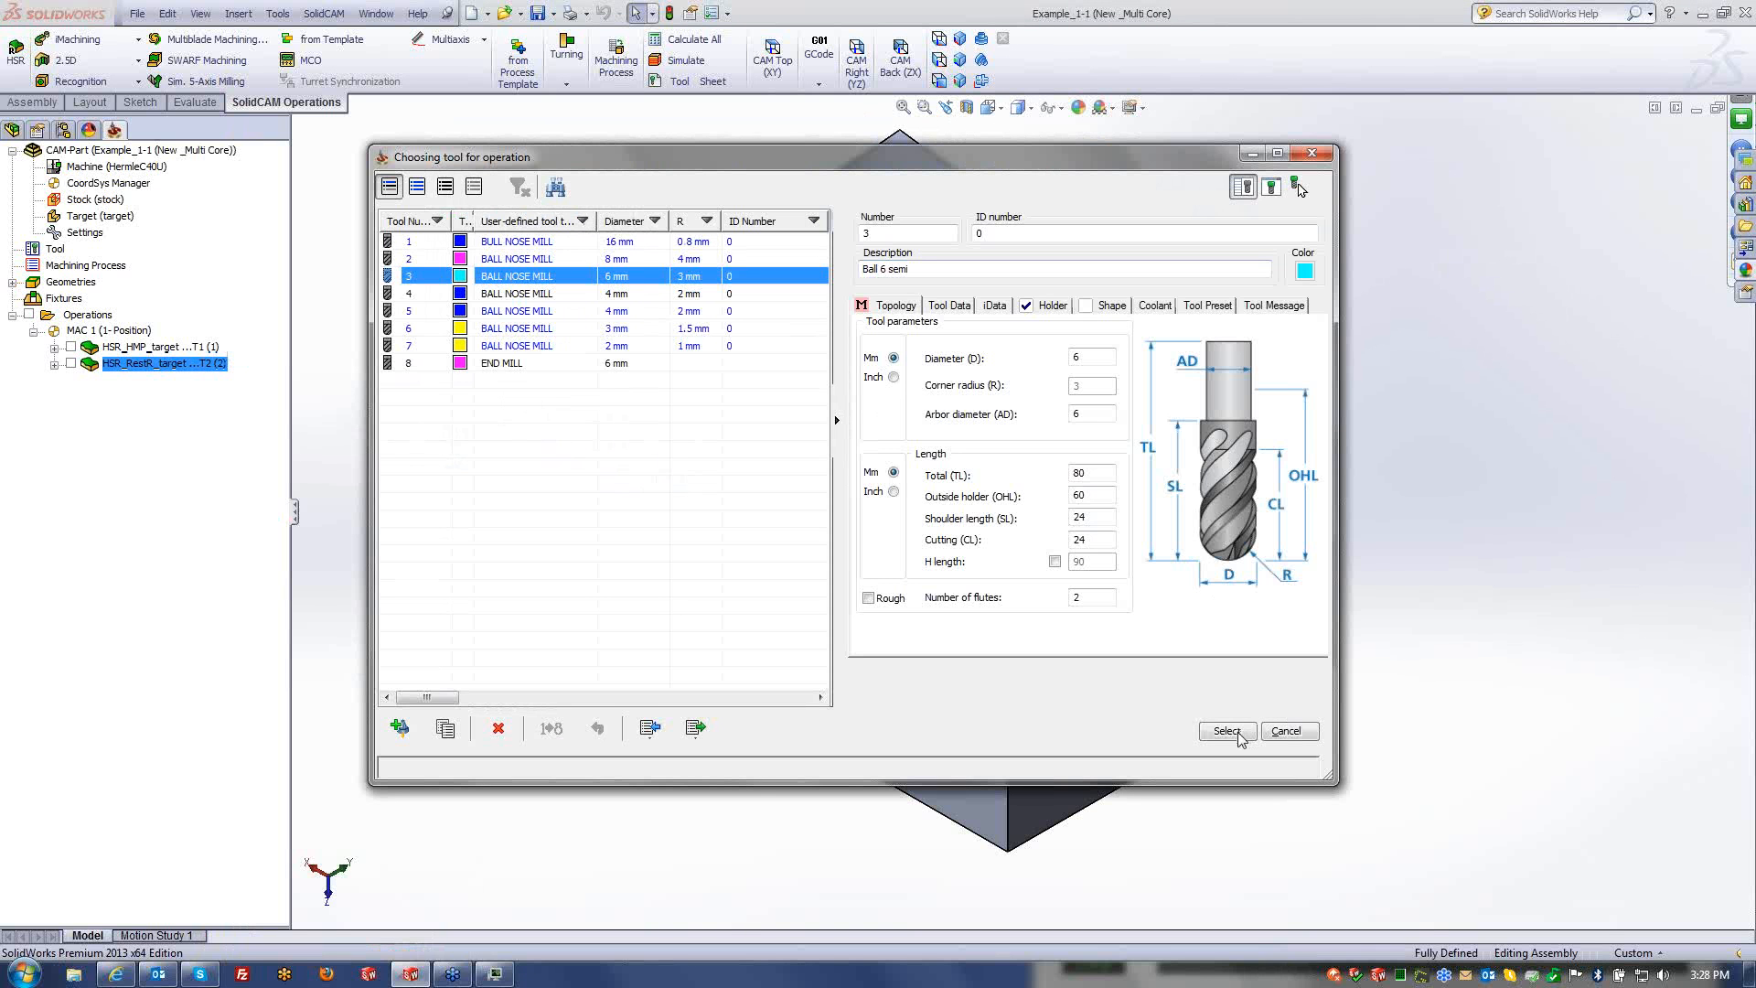
{"action": "left_click", "coordinate": [1239, 738]}
- Center the tool on the boundary and set tolerance 0.05 and step over 2
{"action": "left_click", "coordinate": [560, 267]}
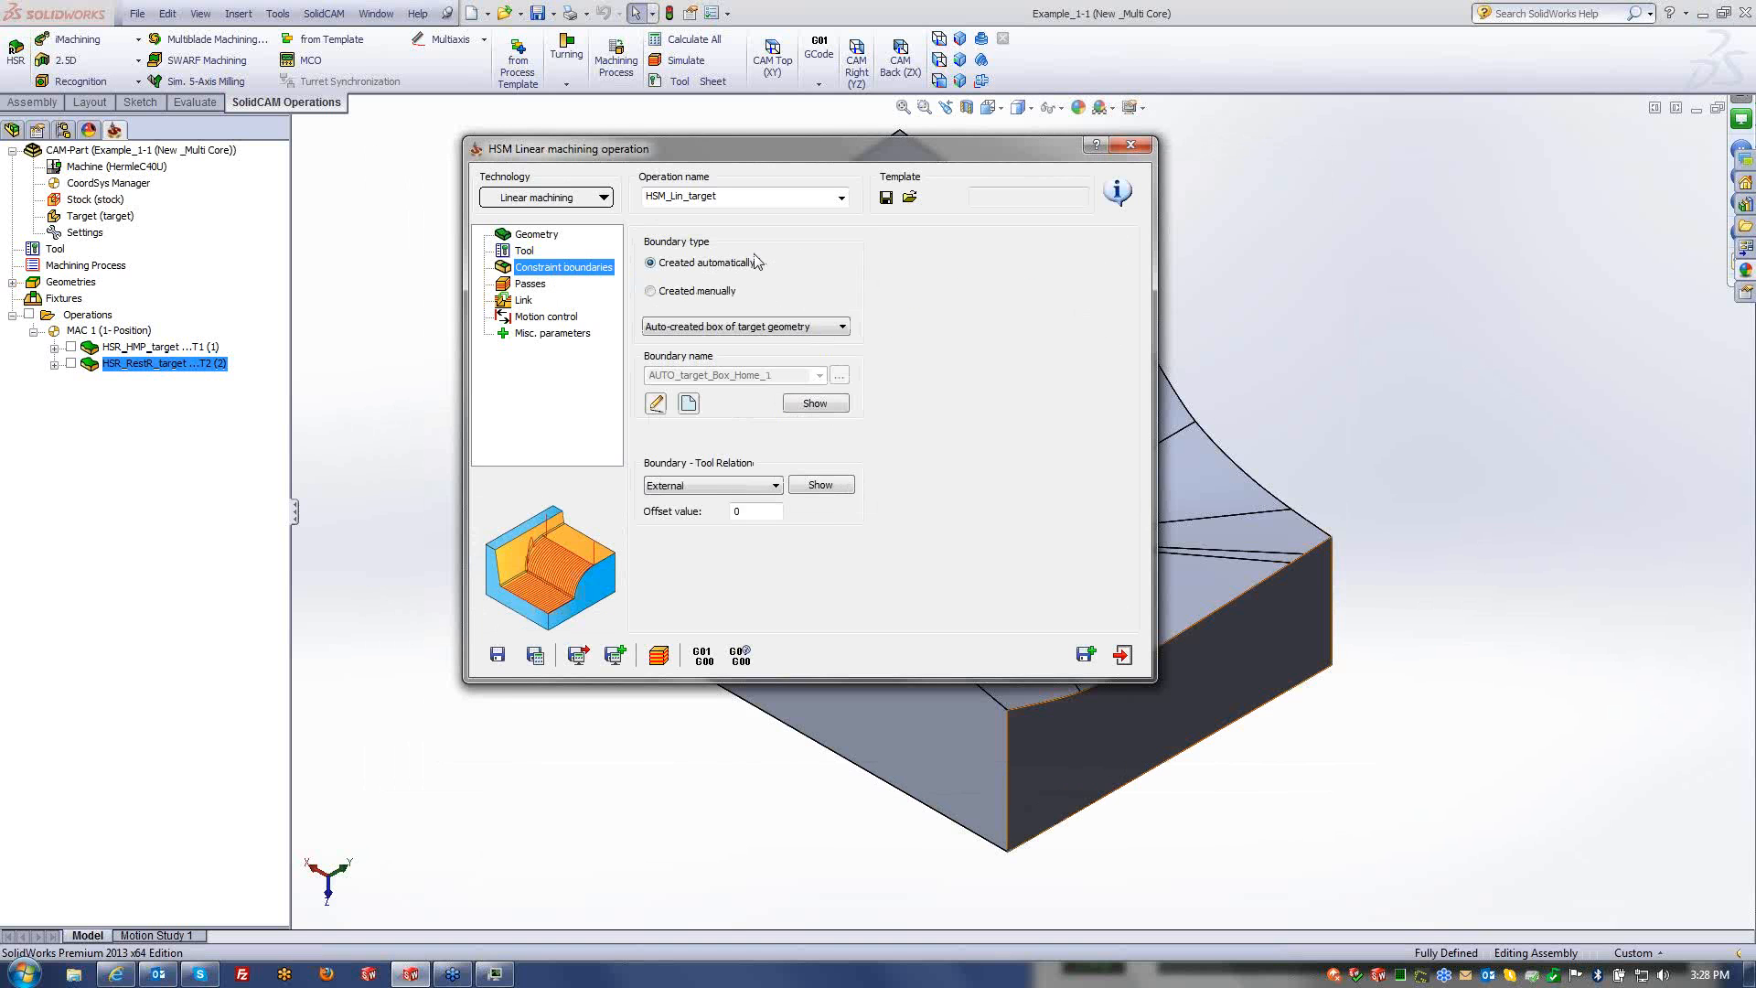
{"action": "left_click", "coordinate": [720, 487]}
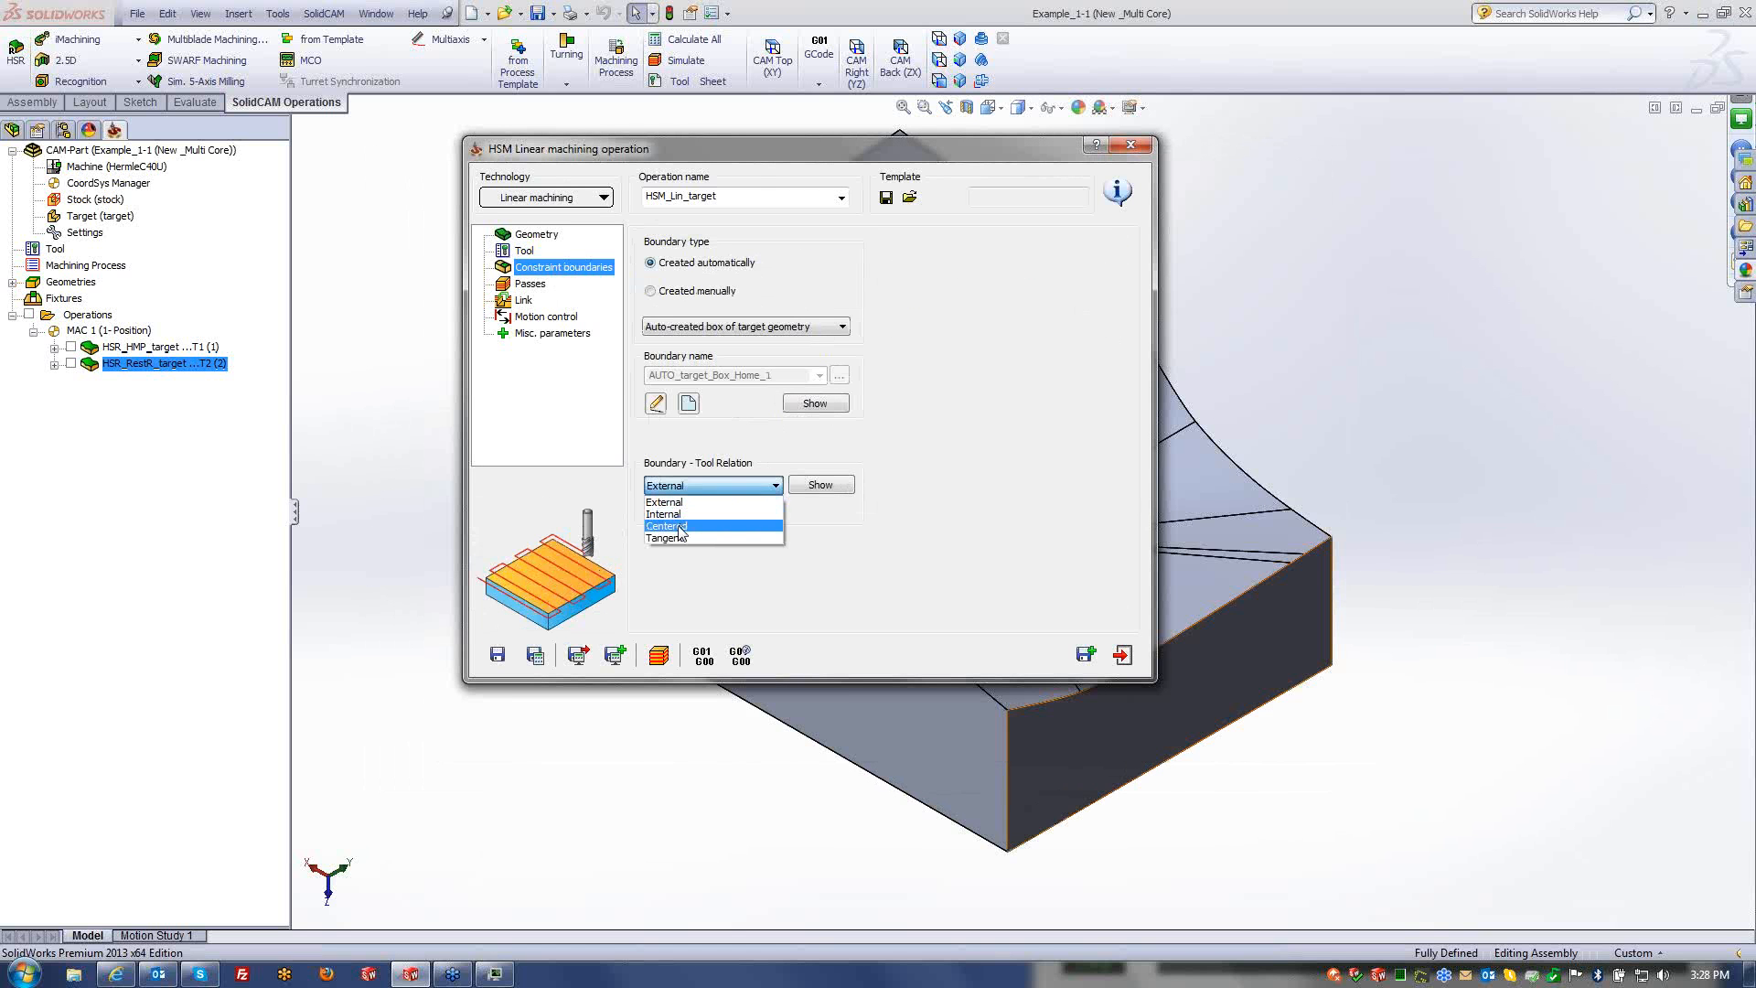
{"action": "left_click", "coordinate": [682, 526]}
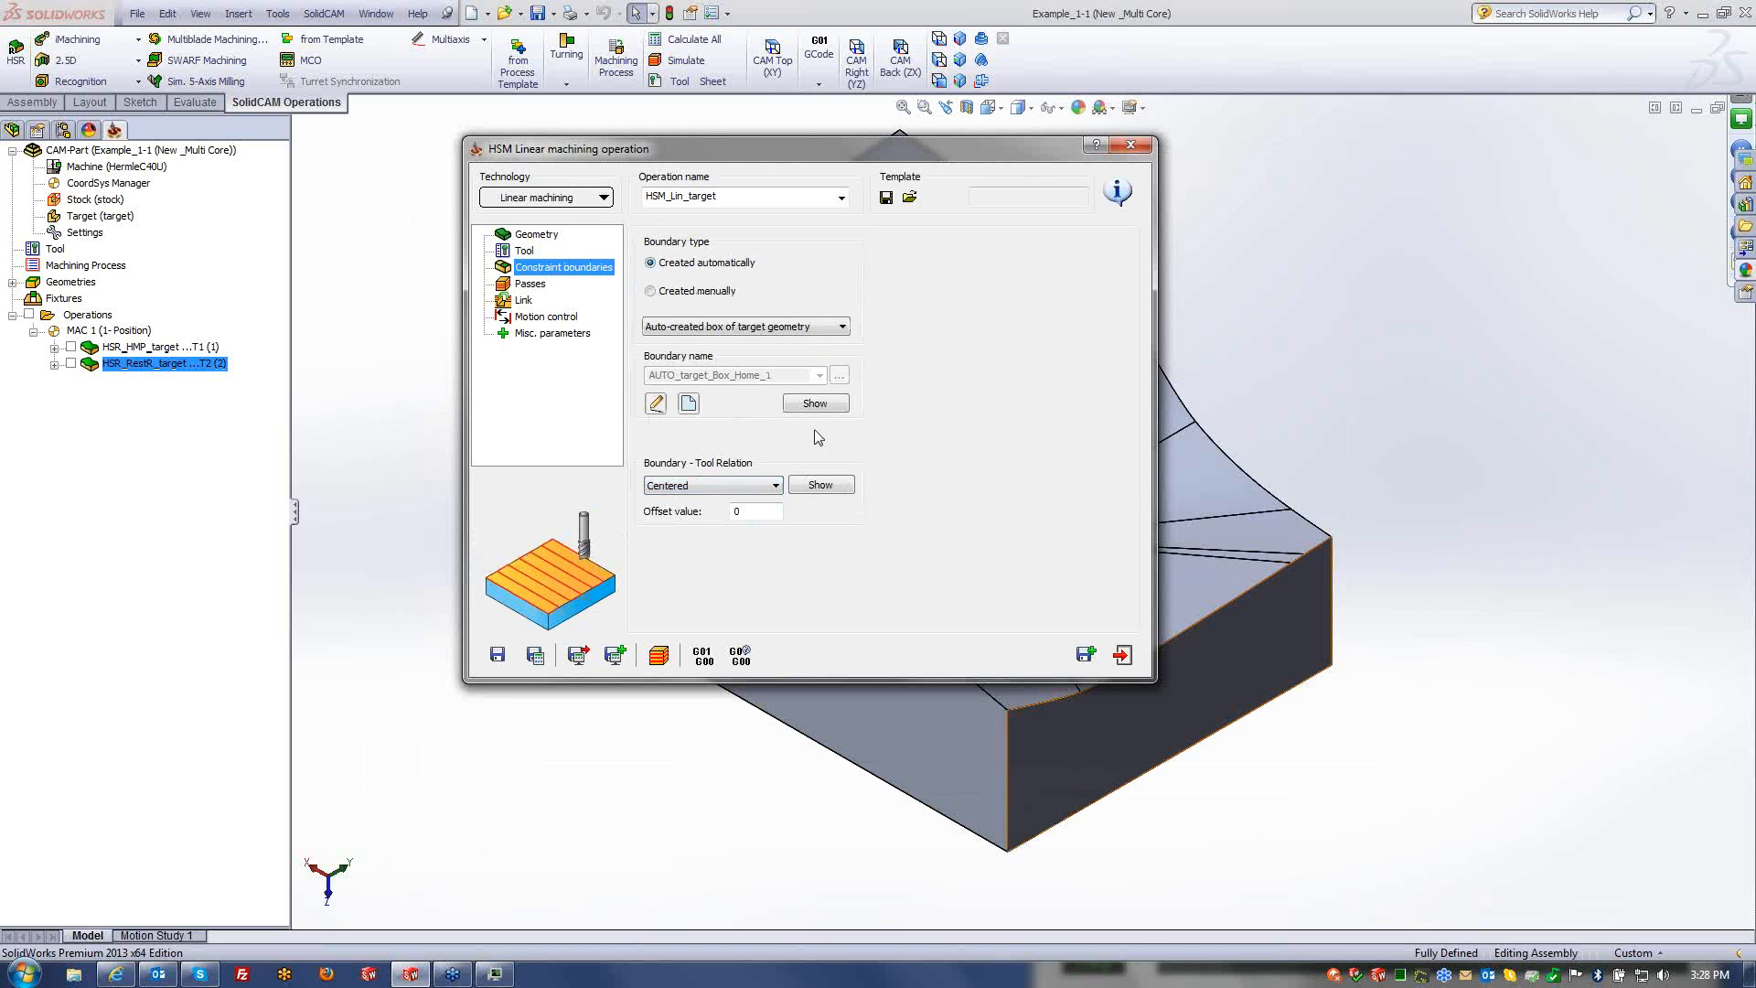
{"action": "left_click", "coordinate": [530, 284]}
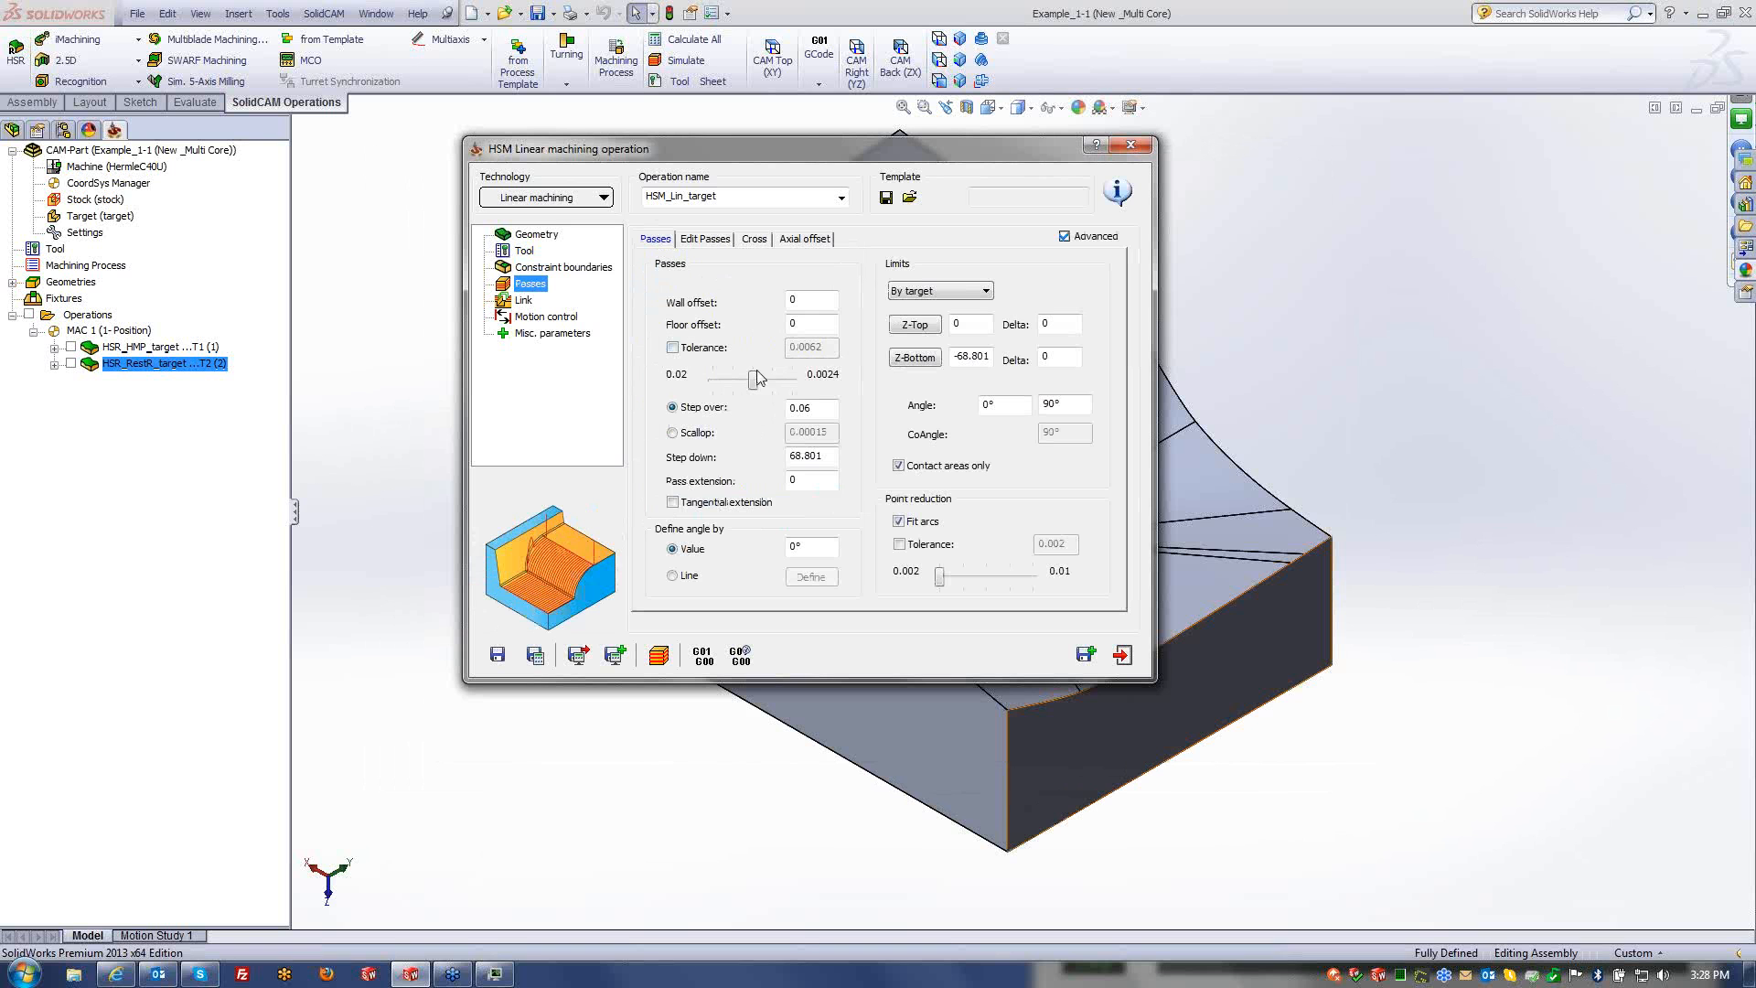
{"action": "left_click_drag", "start_coordinate": [752, 379], "coordinate": [692, 377]}
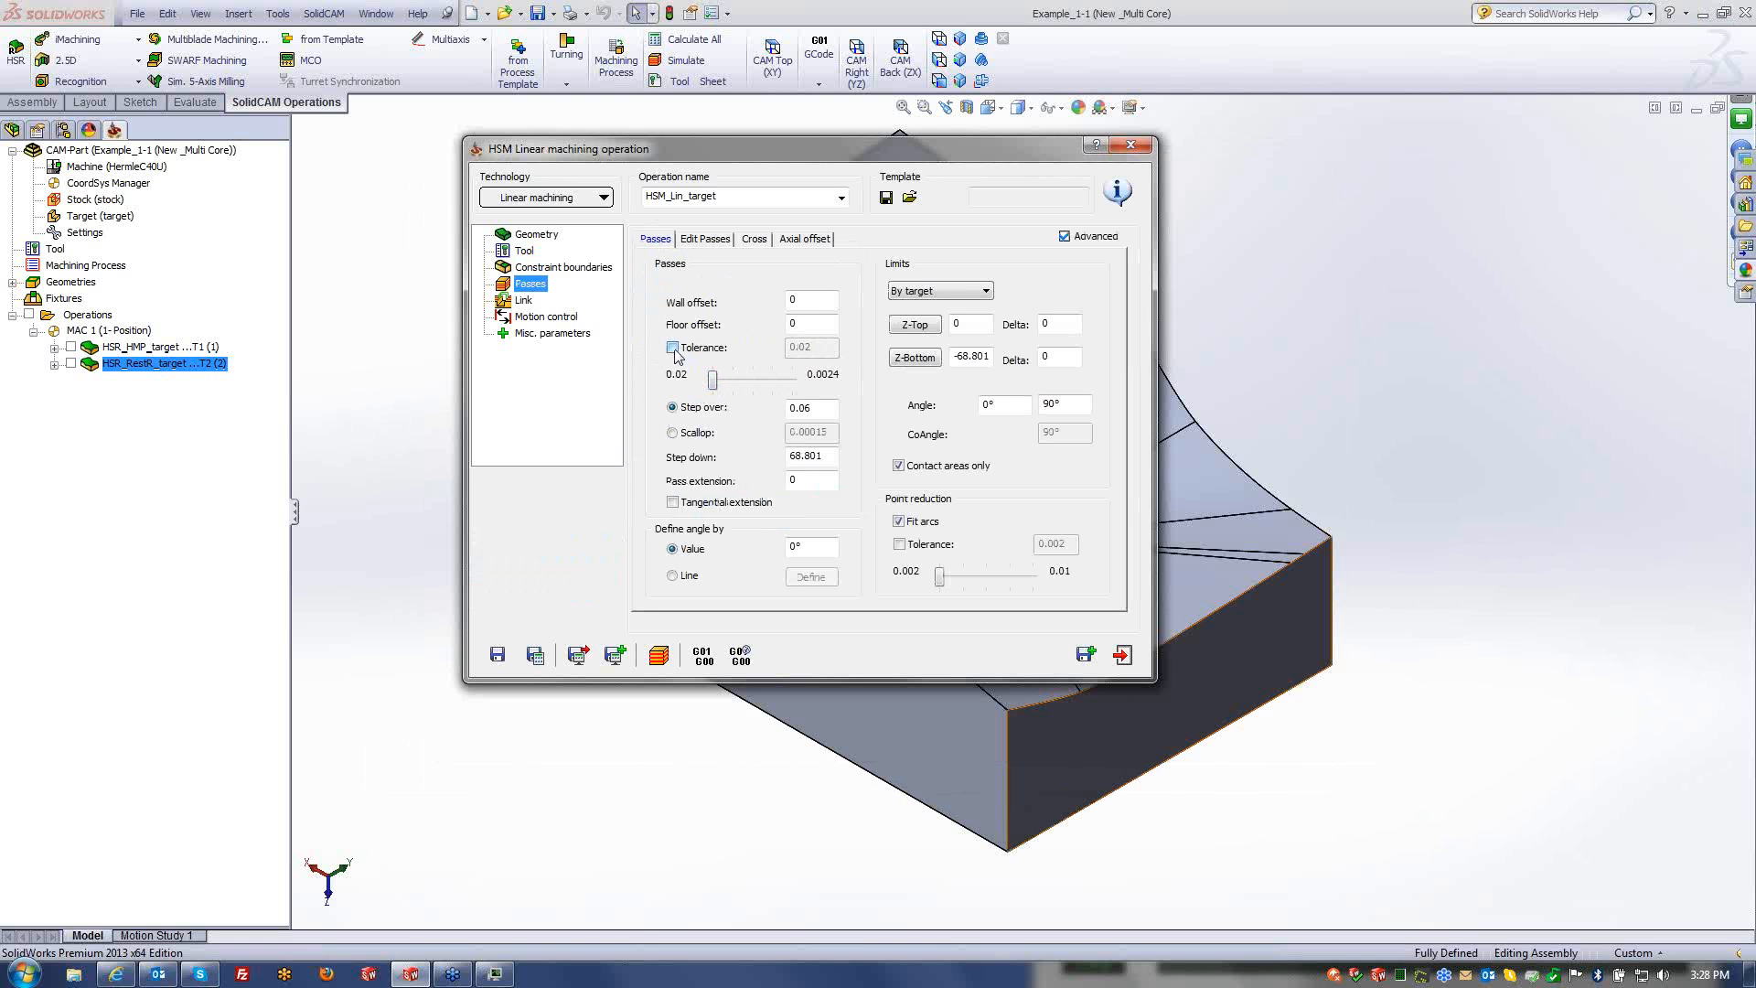
{"action": "left_click", "coordinate": [673, 348]}
{"action": "left_click", "coordinate": [774, 348]}
{"action": "type", "text": "0."}
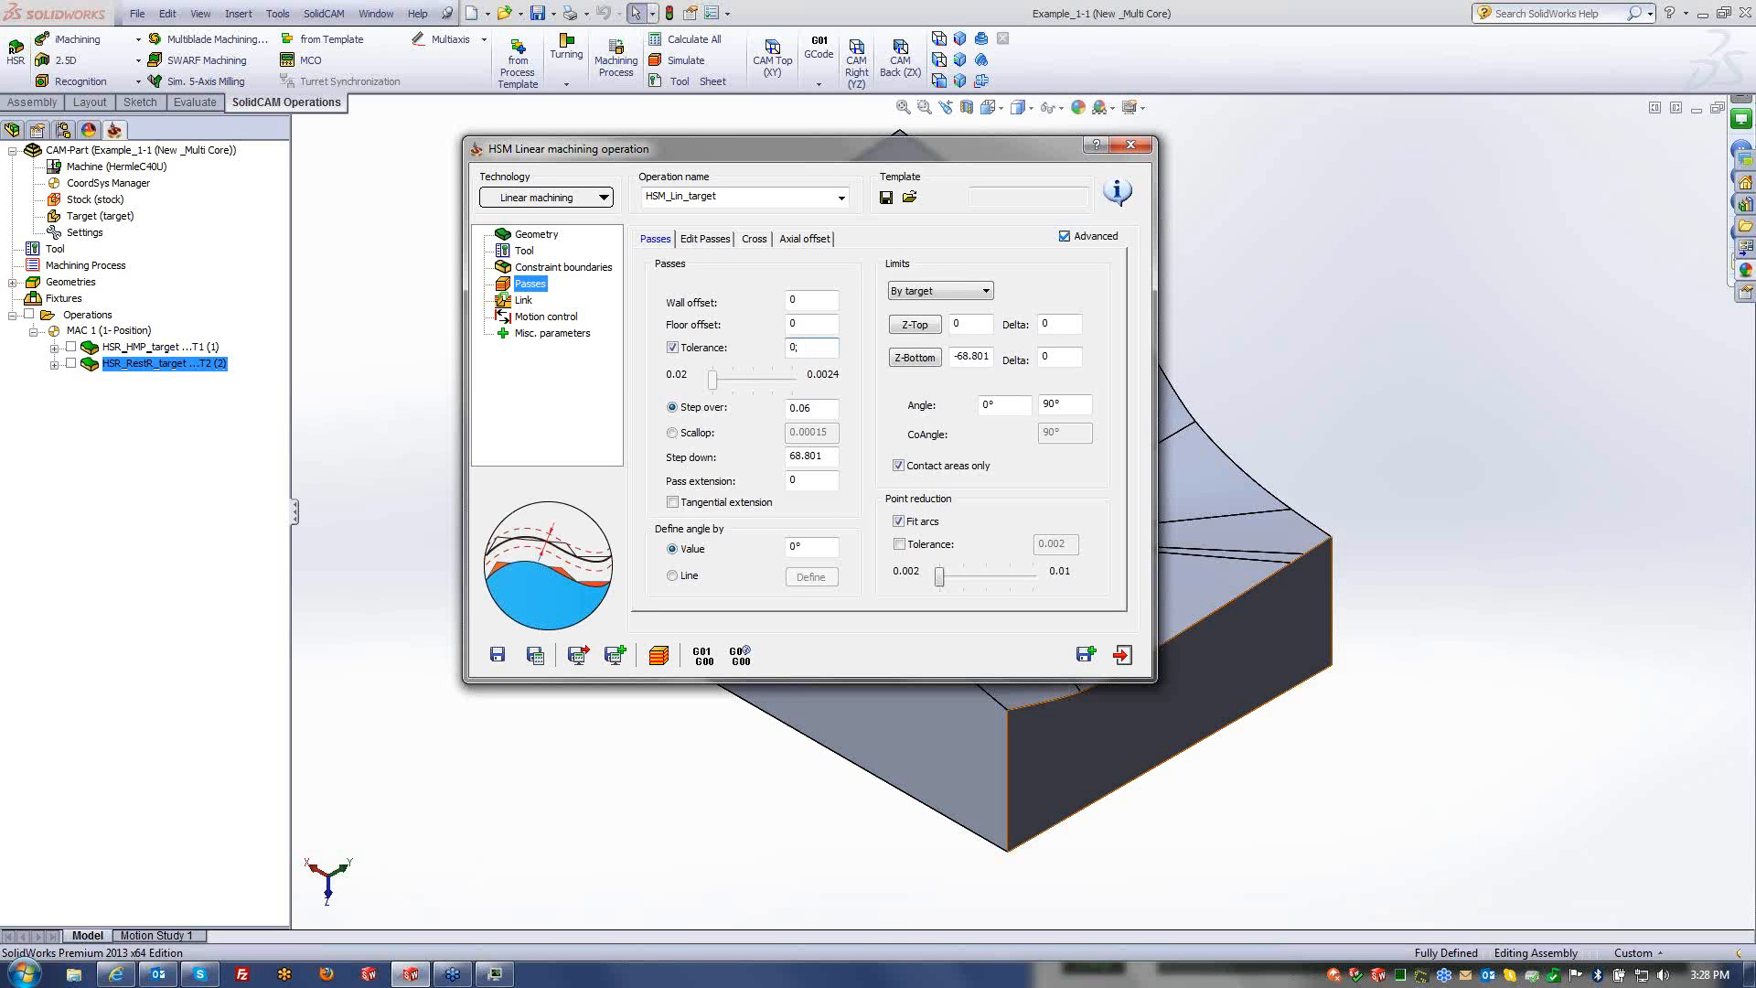
{"action": "left_click", "coordinate": [810, 404]}
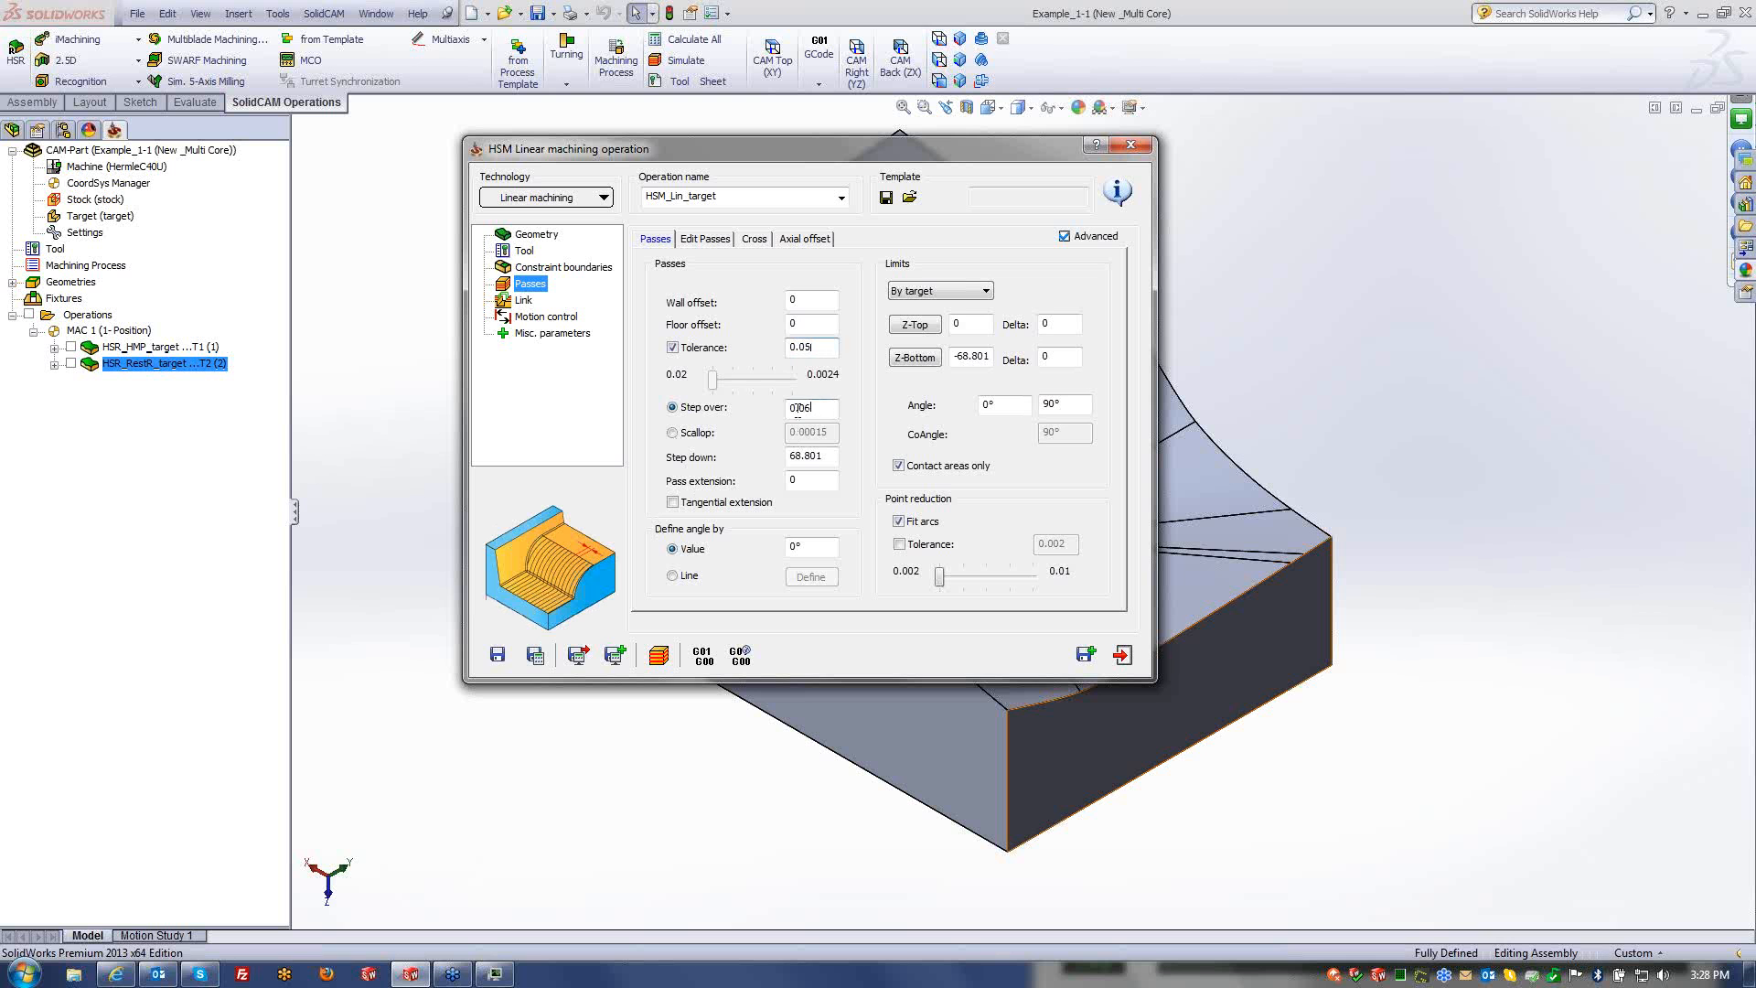
{"action": "type", "text": "2"}
- Calculate HSM_Lin_target and preview its linear toolpath in simulation
{"action": "left_click", "coordinate": [536, 655]}
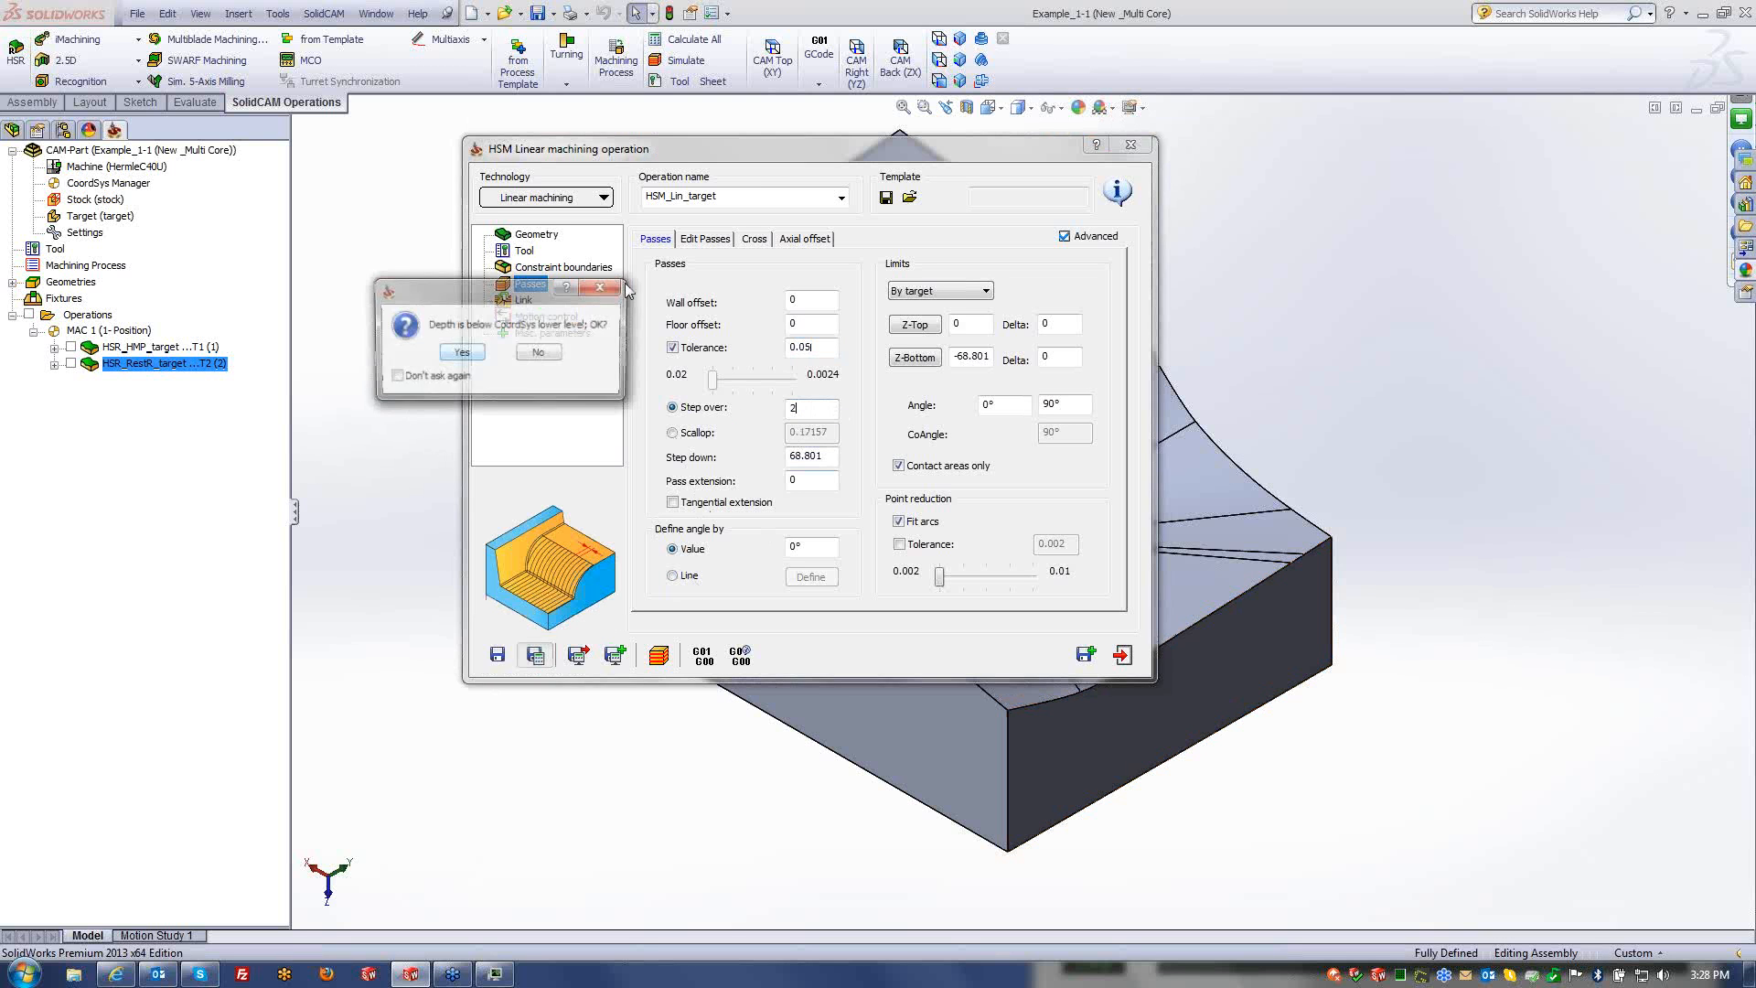
{"action": "left_click", "coordinate": [463, 354]}
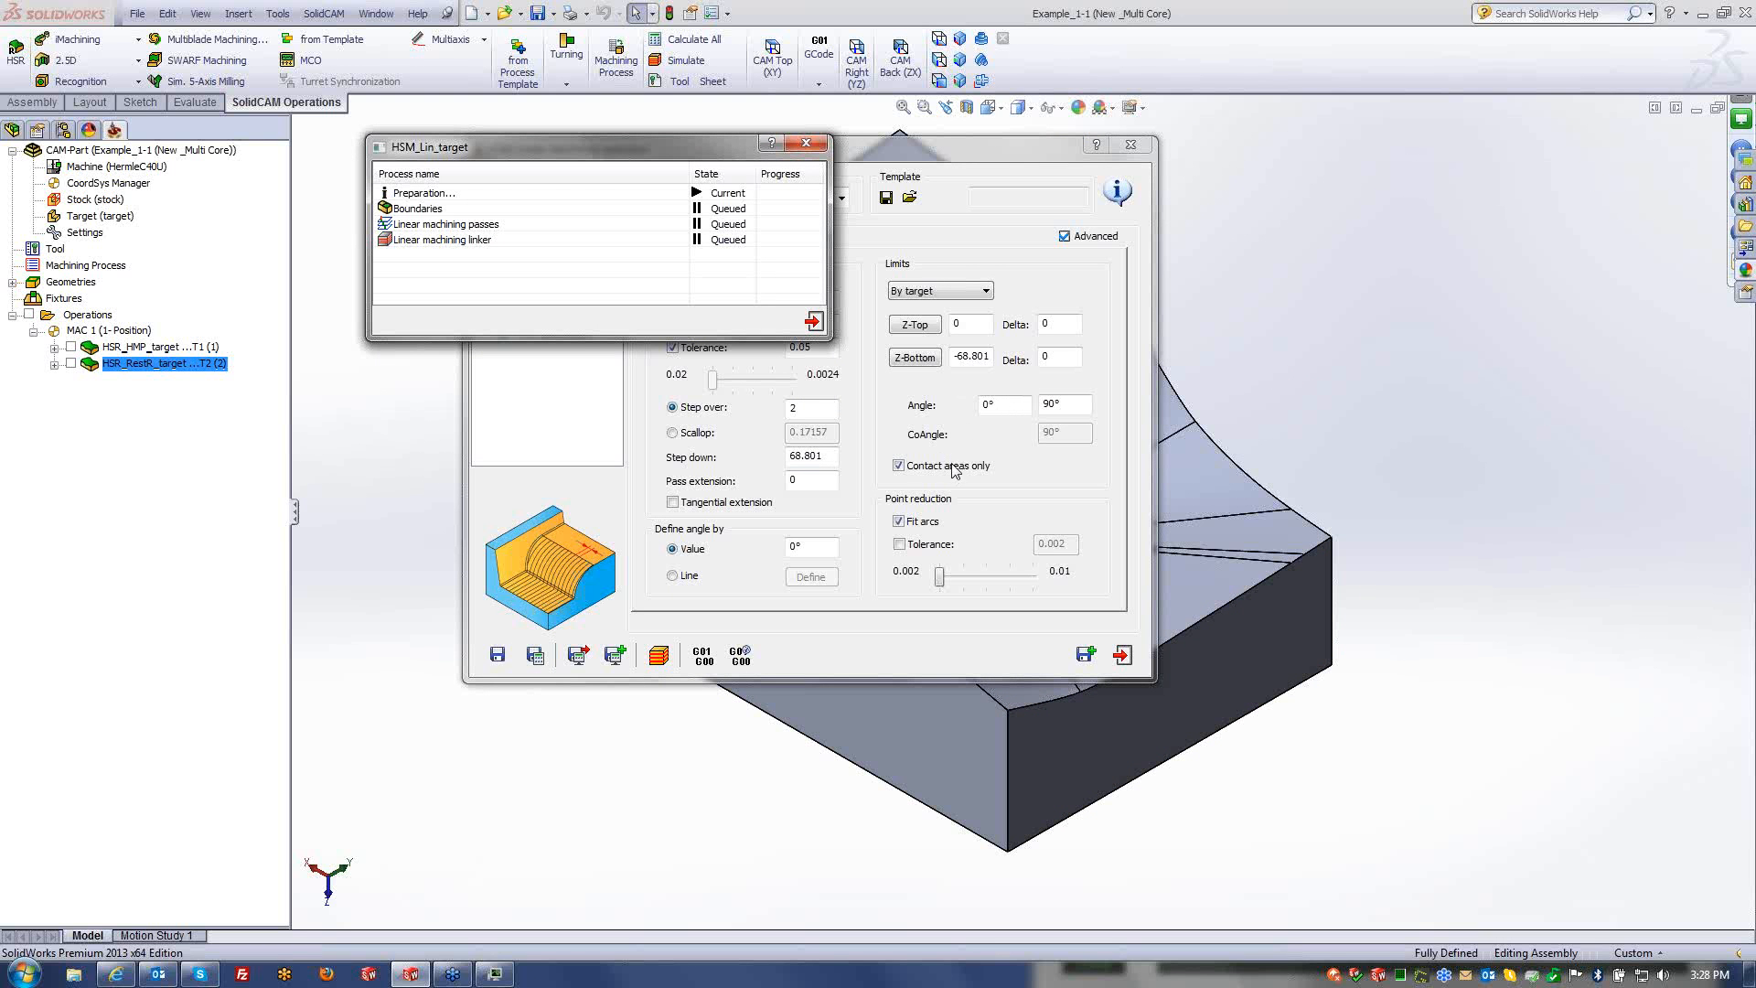
{"action": "left_click", "coordinate": [660, 655]}
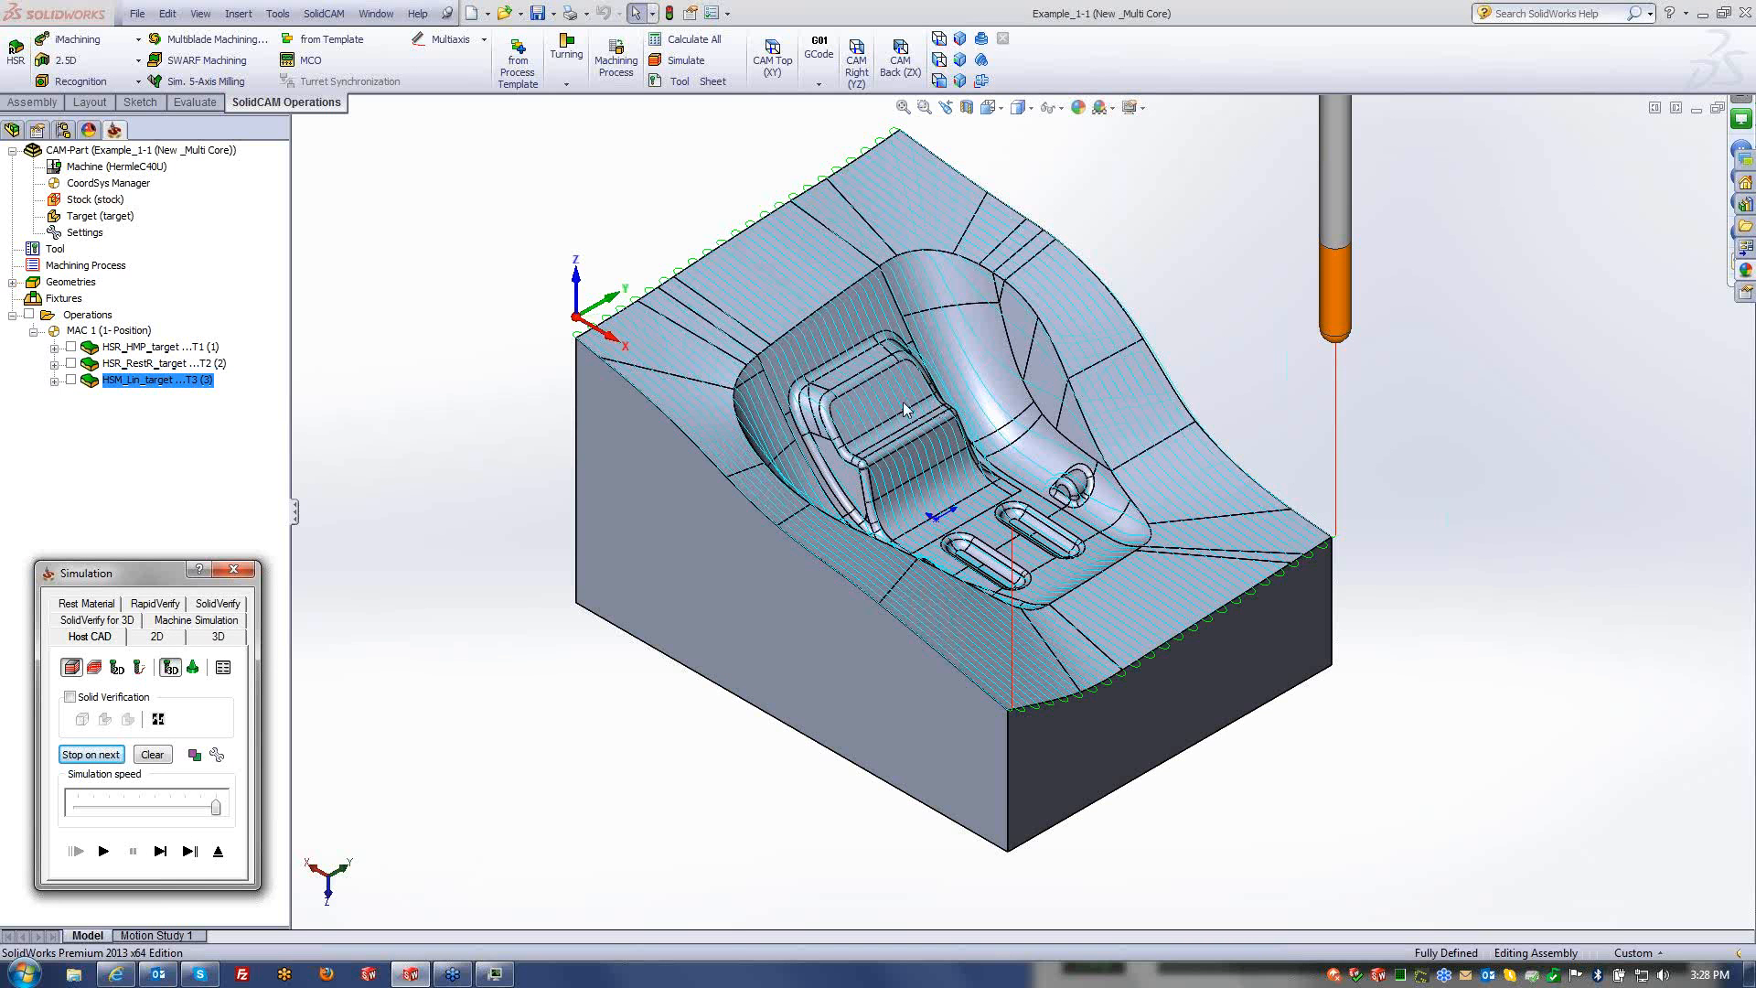
- Turn off the custom tolerance and set wall and floor offsets 0.1 and step over 0.3
{"action": "left_click", "coordinate": [219, 852]}
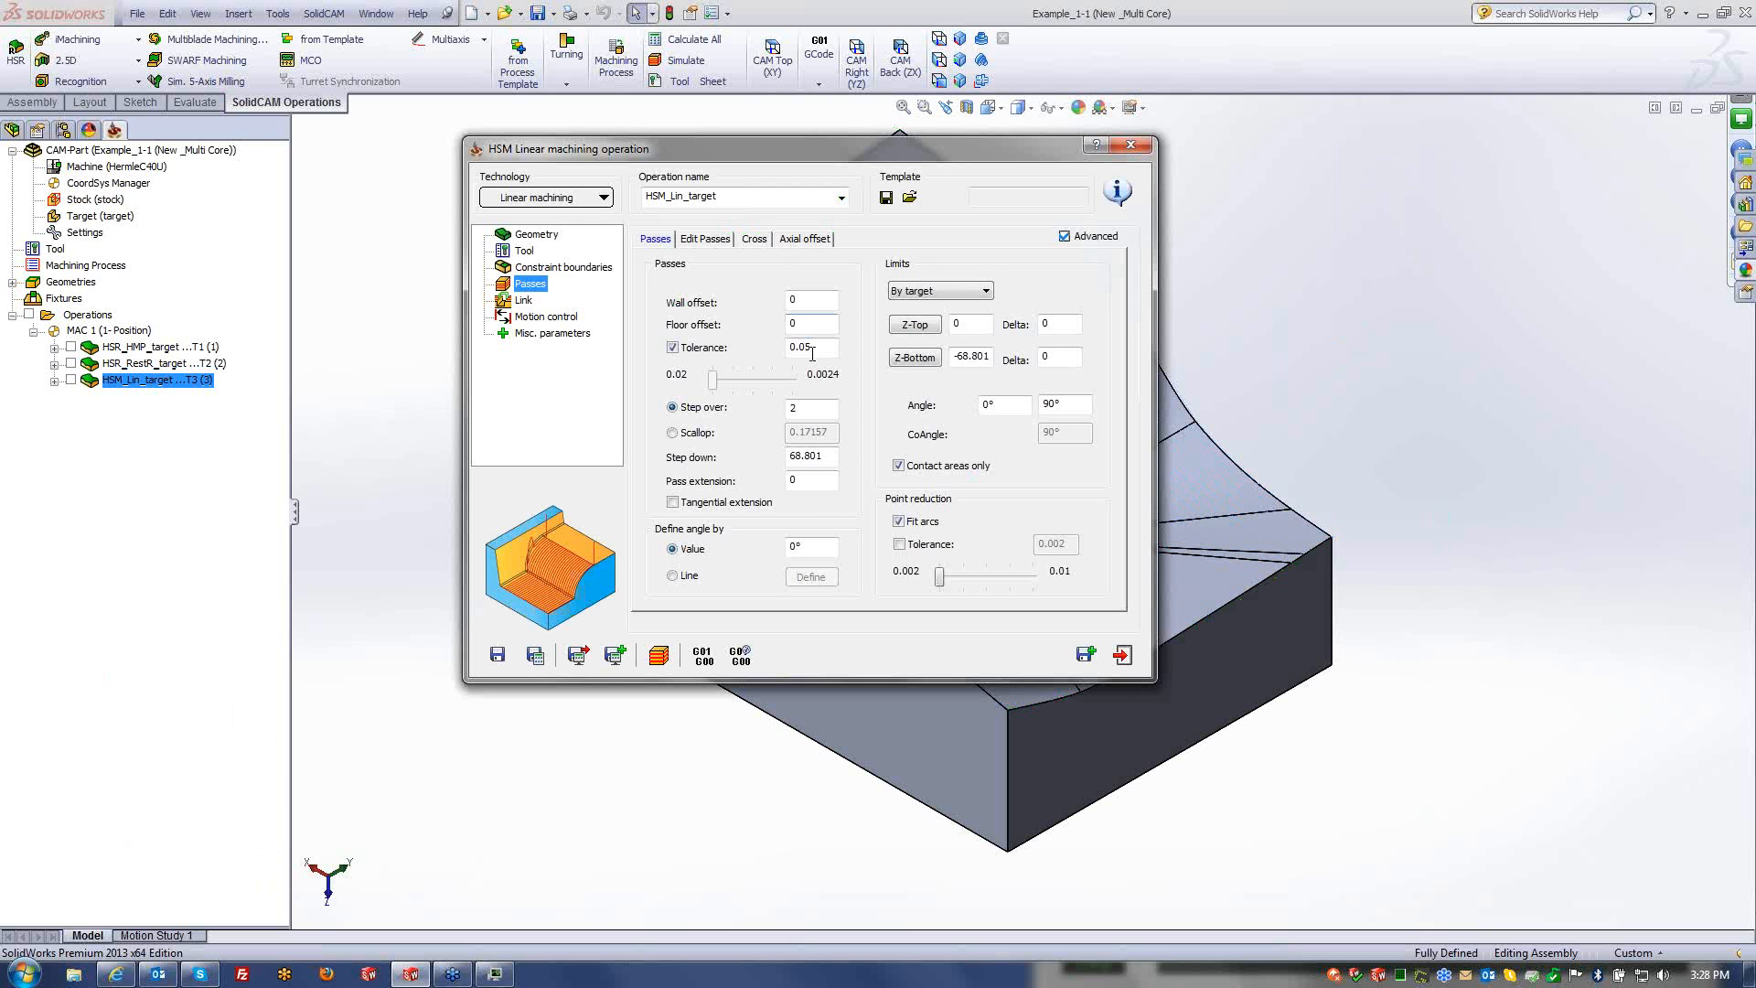
{"action": "left_click", "coordinate": [812, 546]}
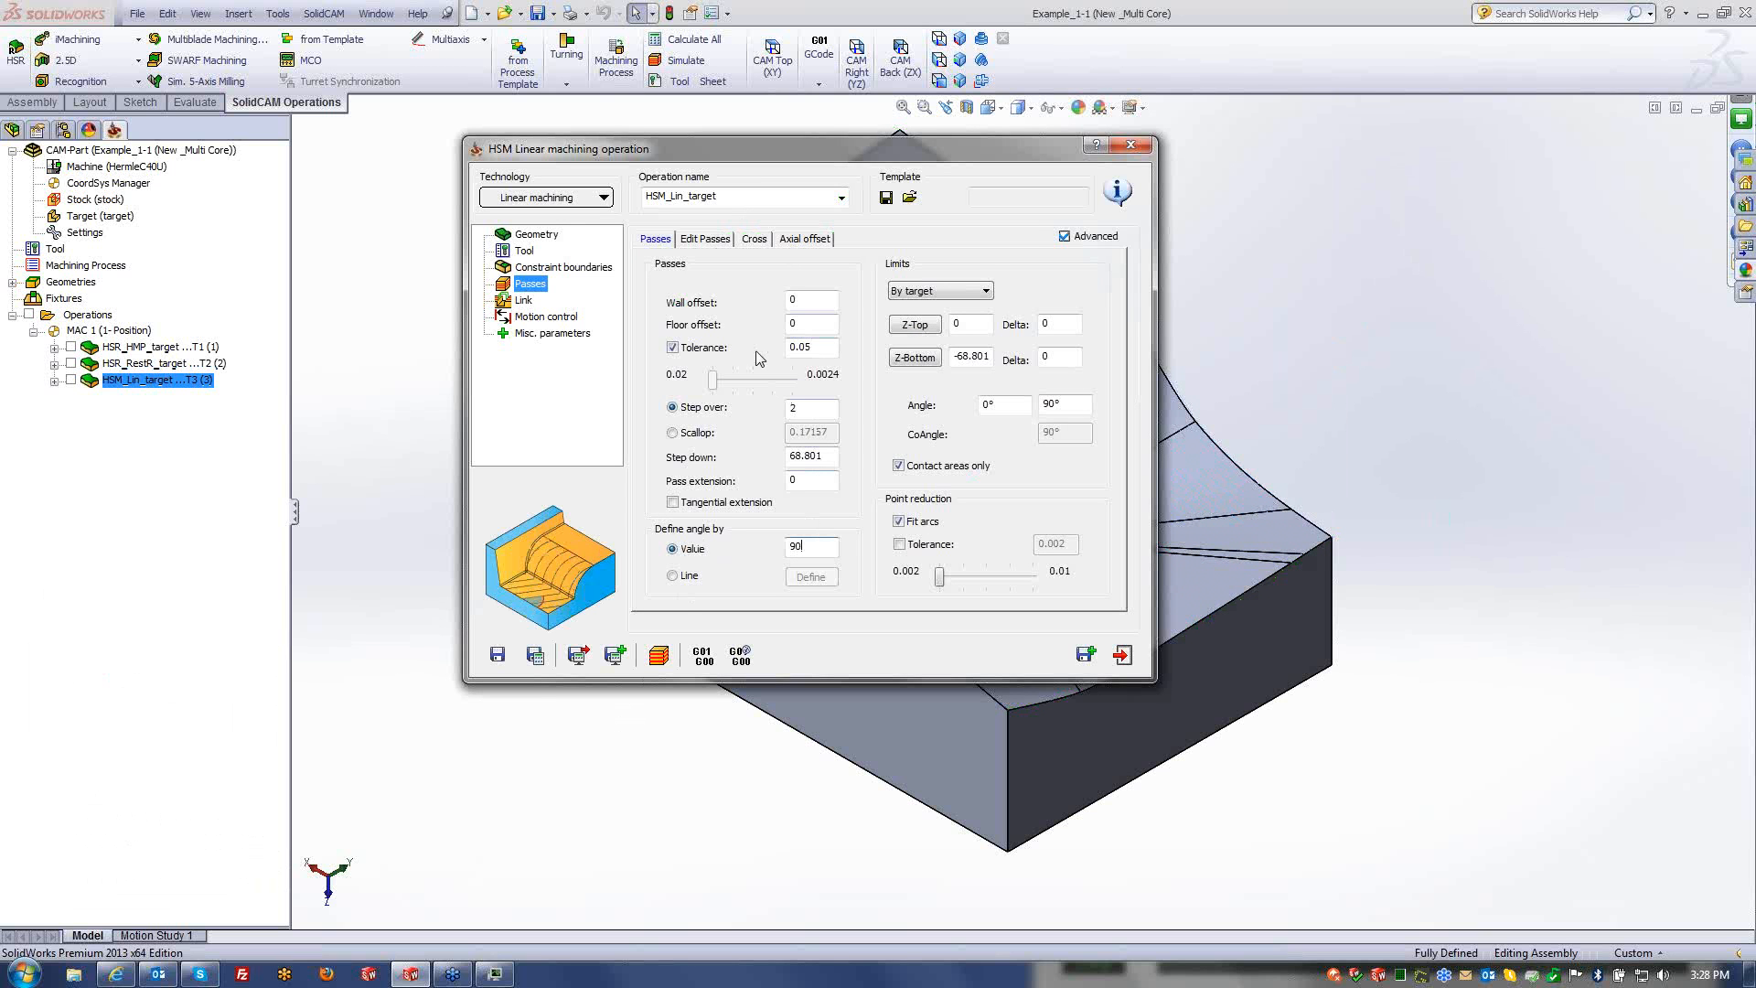
{"action": "left_click", "coordinate": [680, 350]}
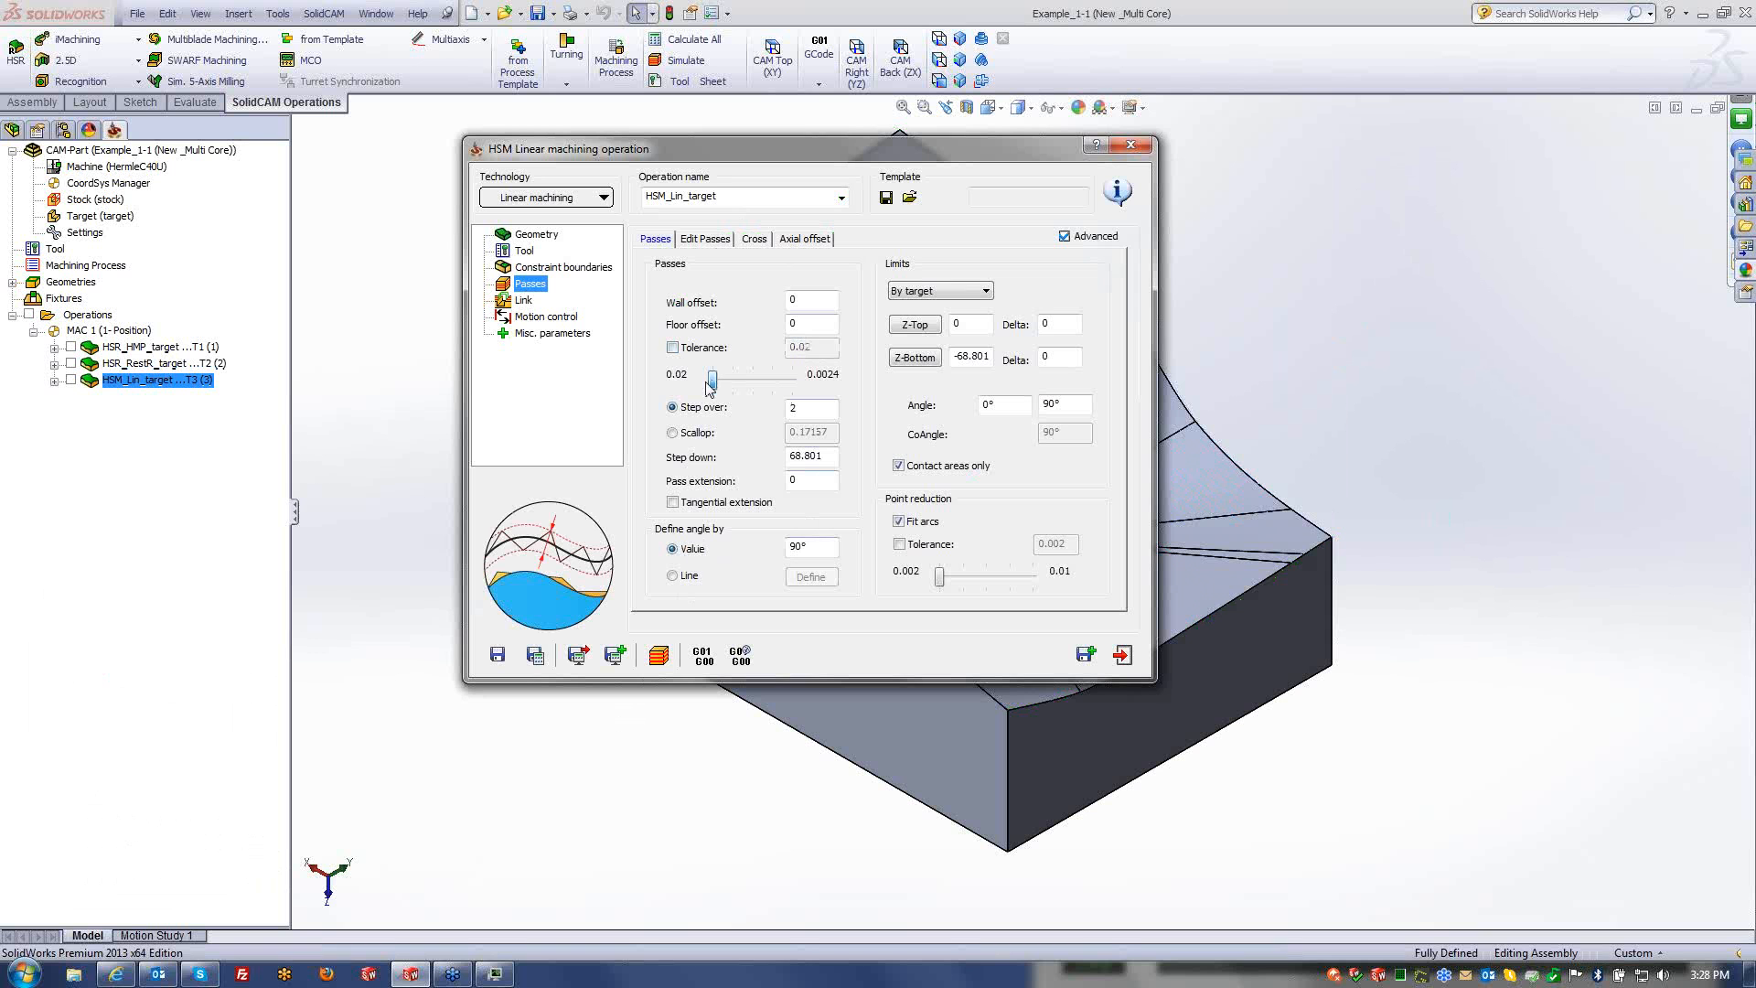
{"action": "left_click", "coordinate": [810, 305]}
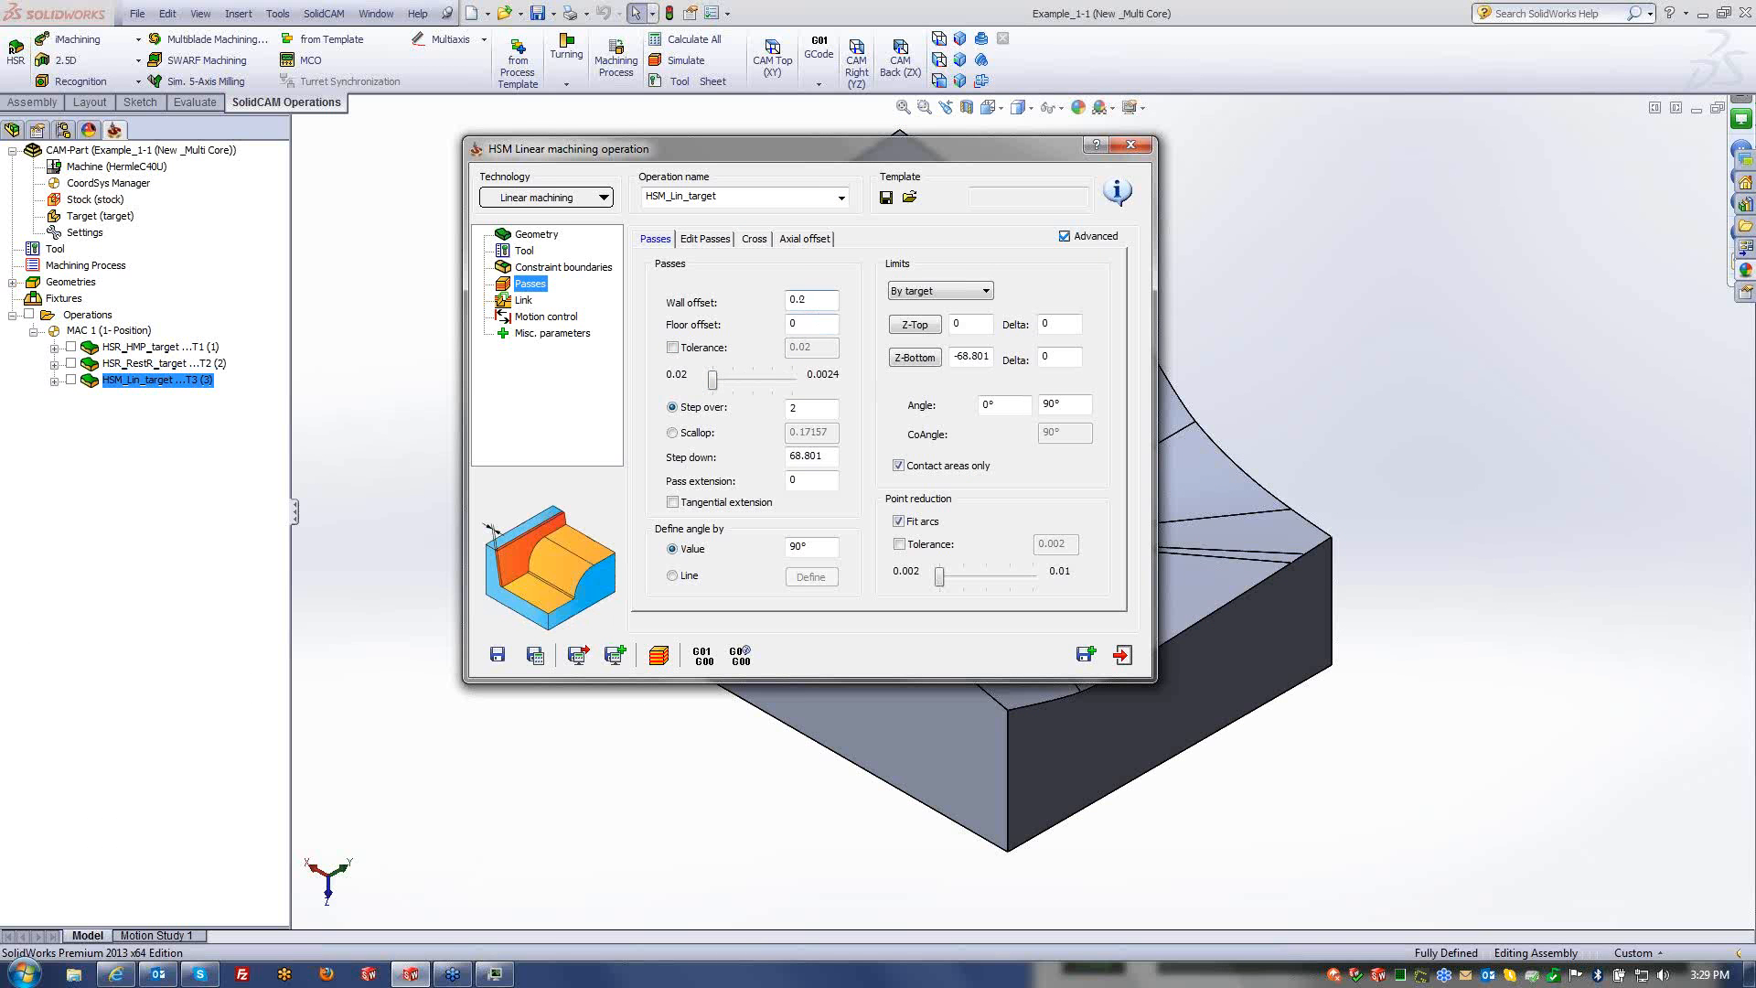
{"action": "key", "text": "Tab"}
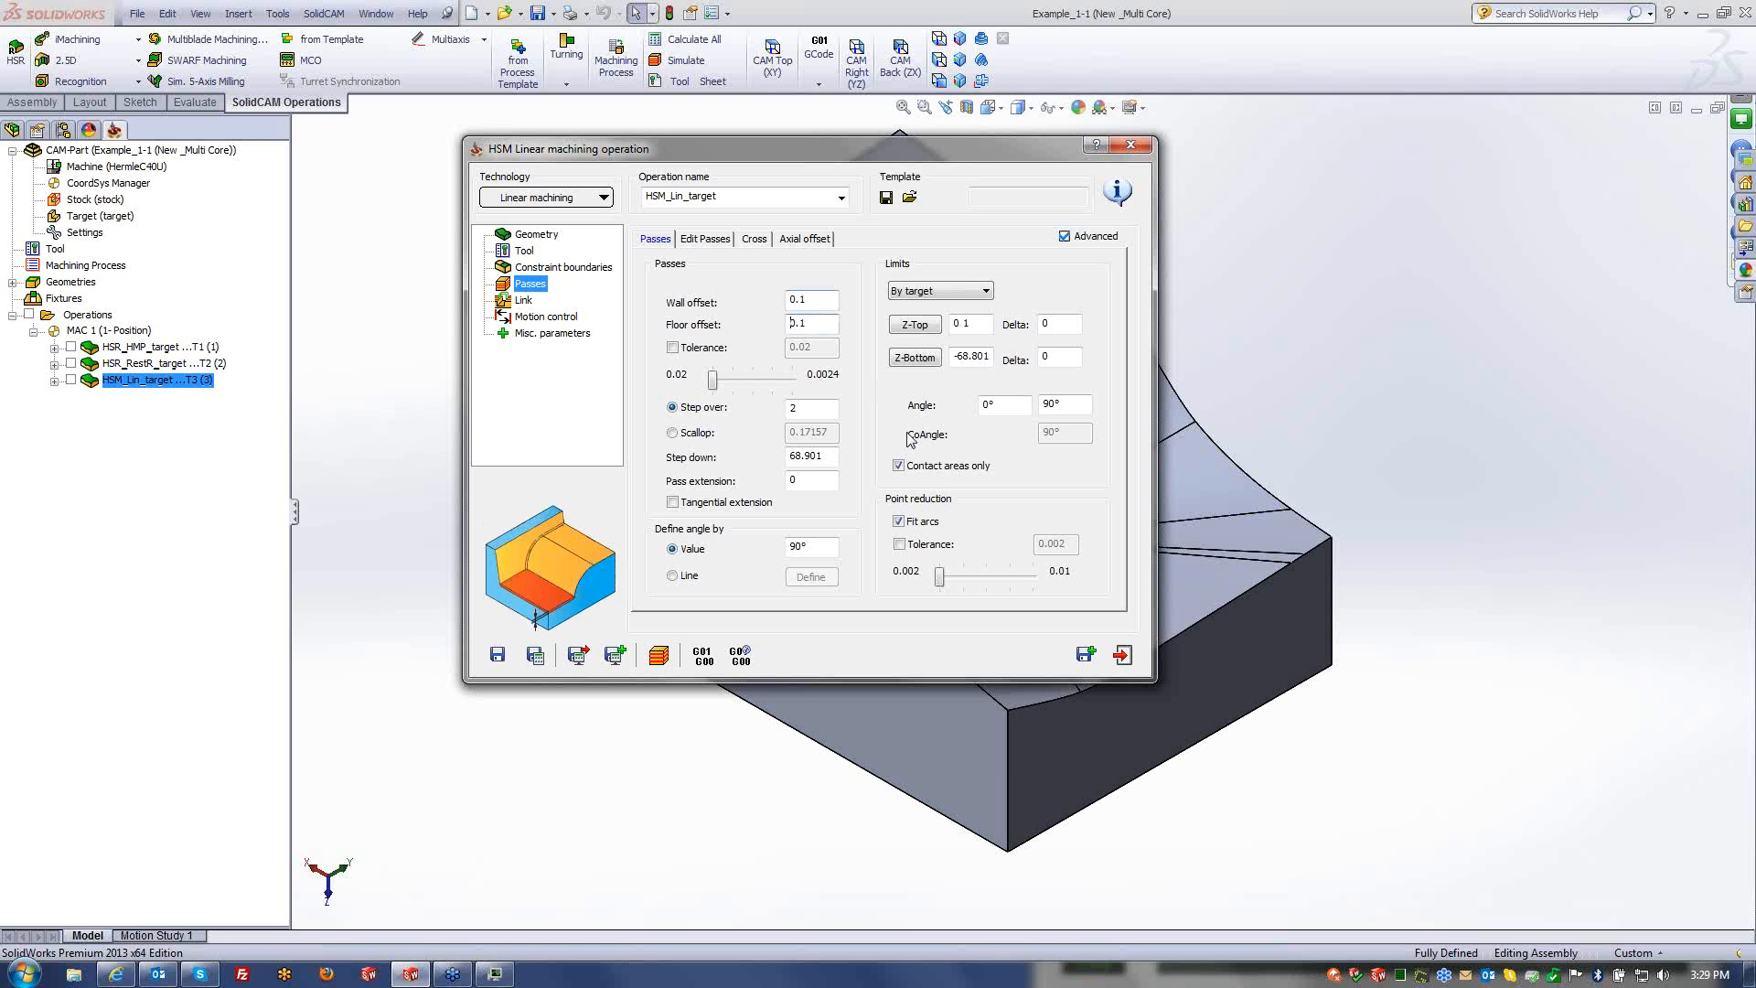
{"action": "key", "text": "Tab"}
{"action": "key", "text": "Tab"}
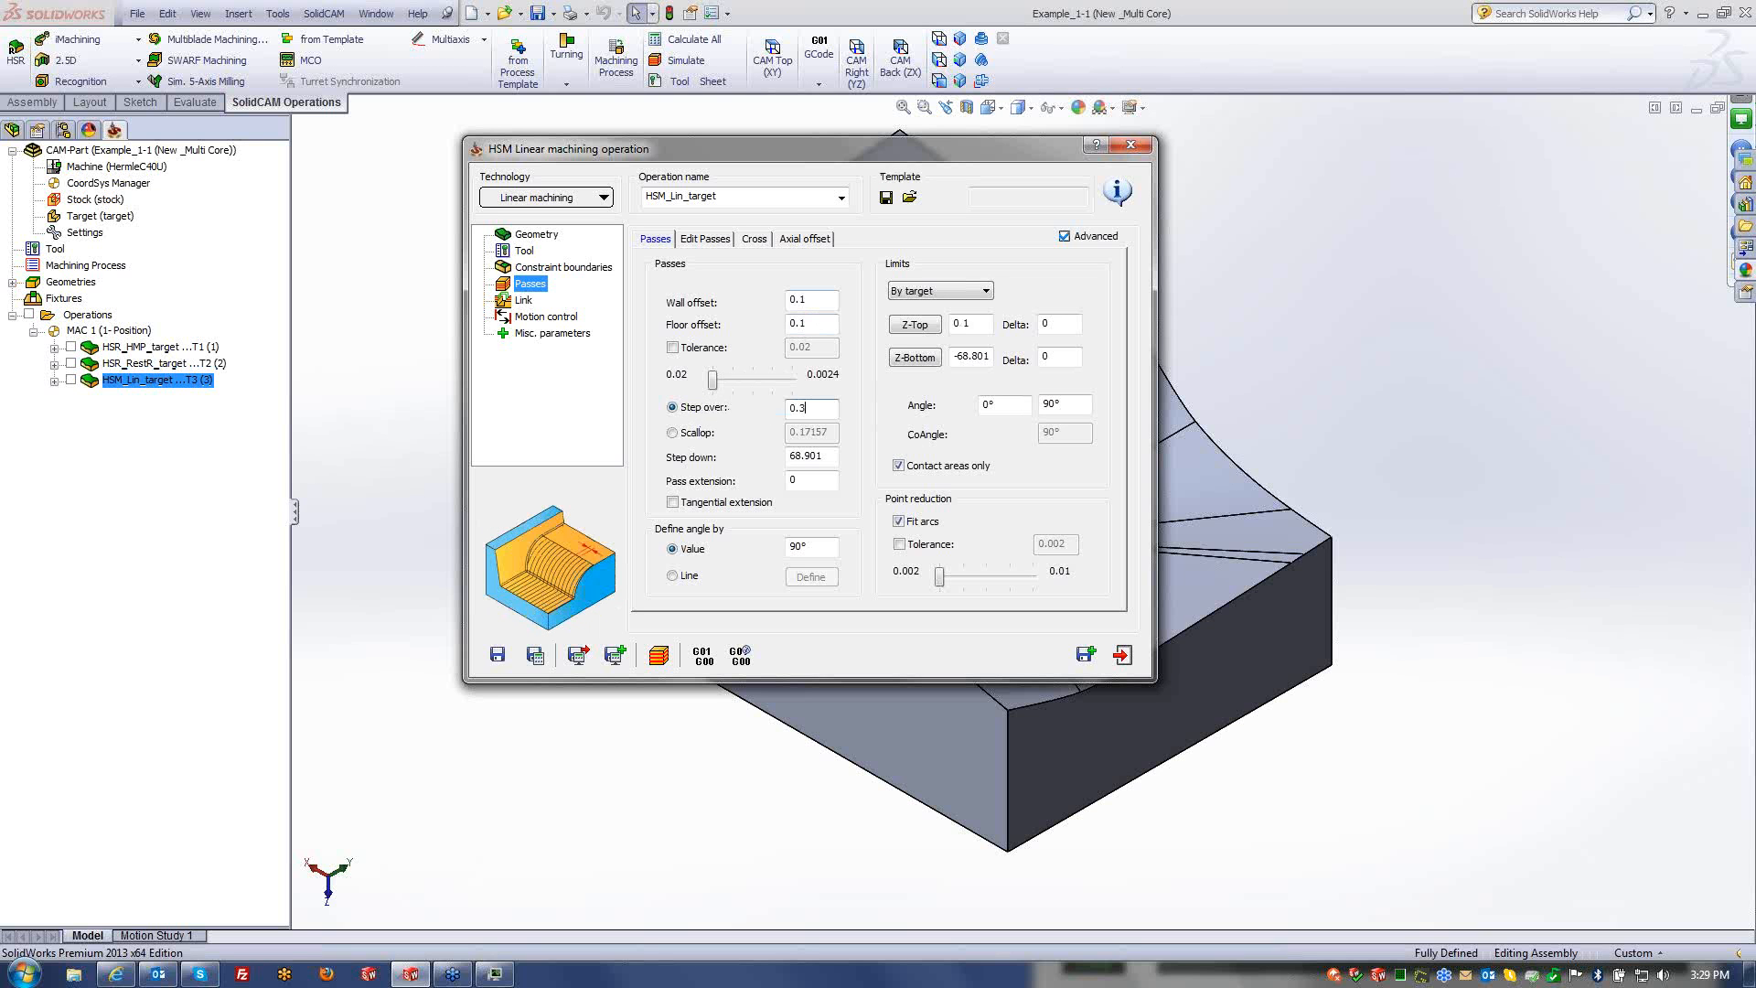
- Save and calculate HSM_Lin_target, then create its copy HSM_Lin_target_1
{"action": "left_click", "coordinate": [498, 655]}
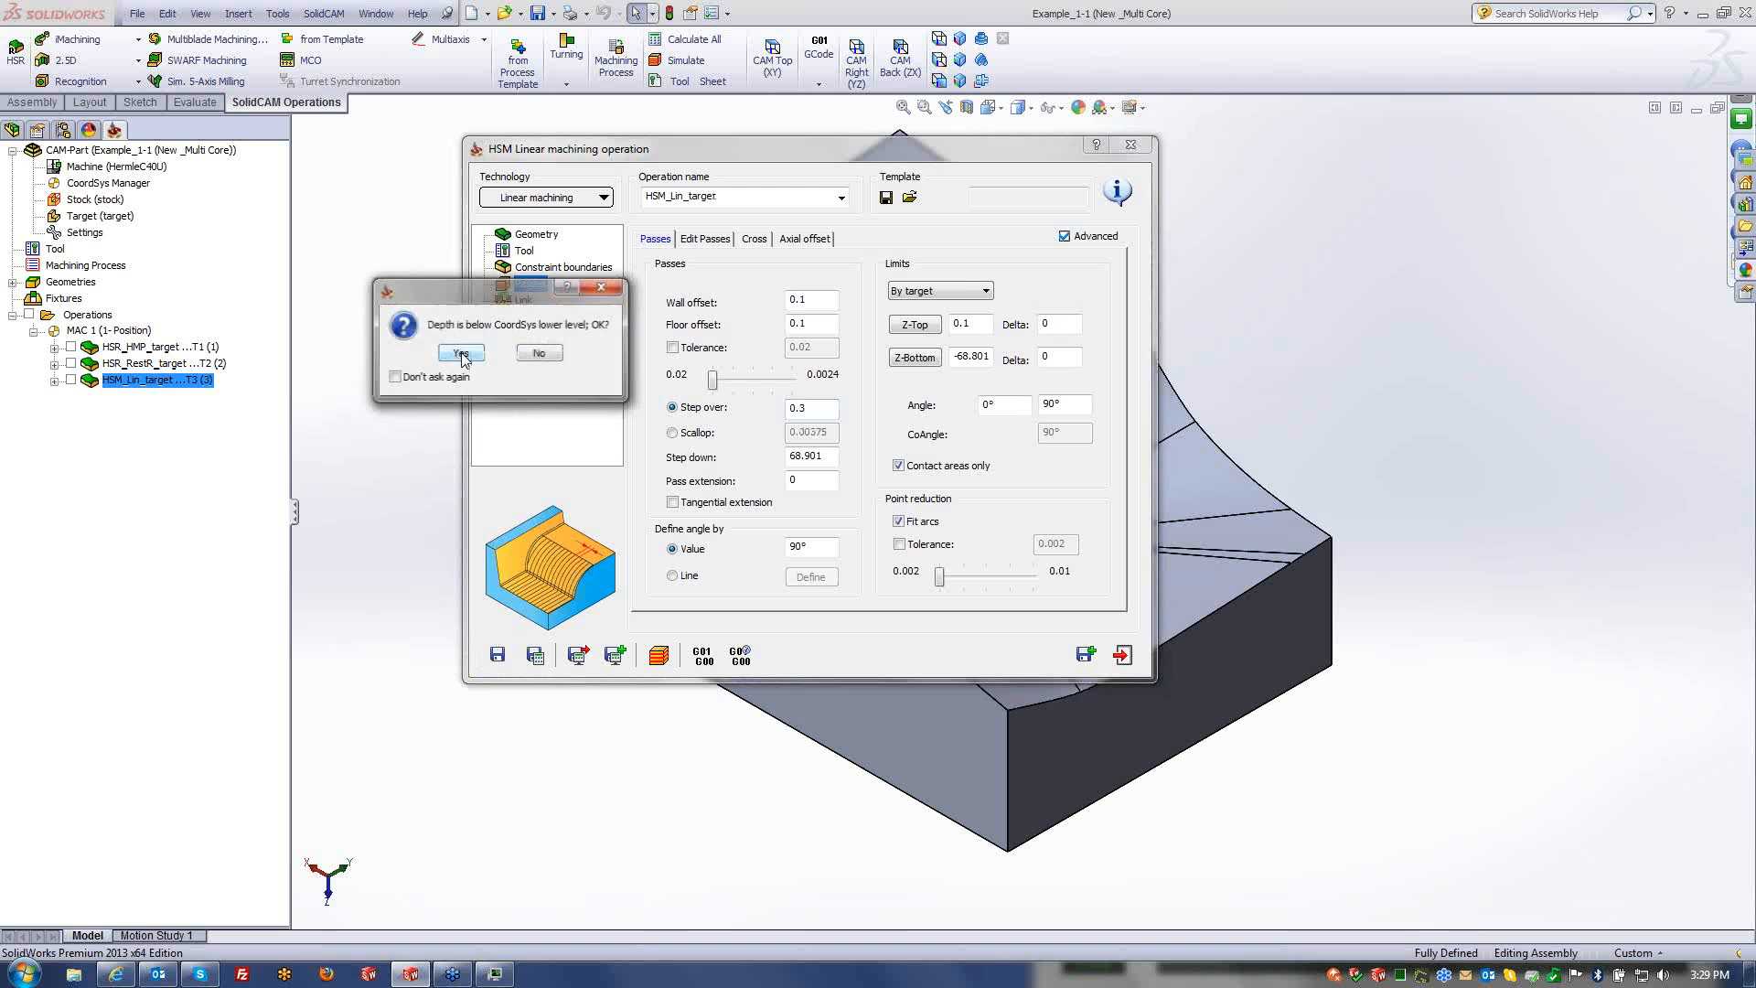
{"action": "left_click", "coordinate": [462, 354]}
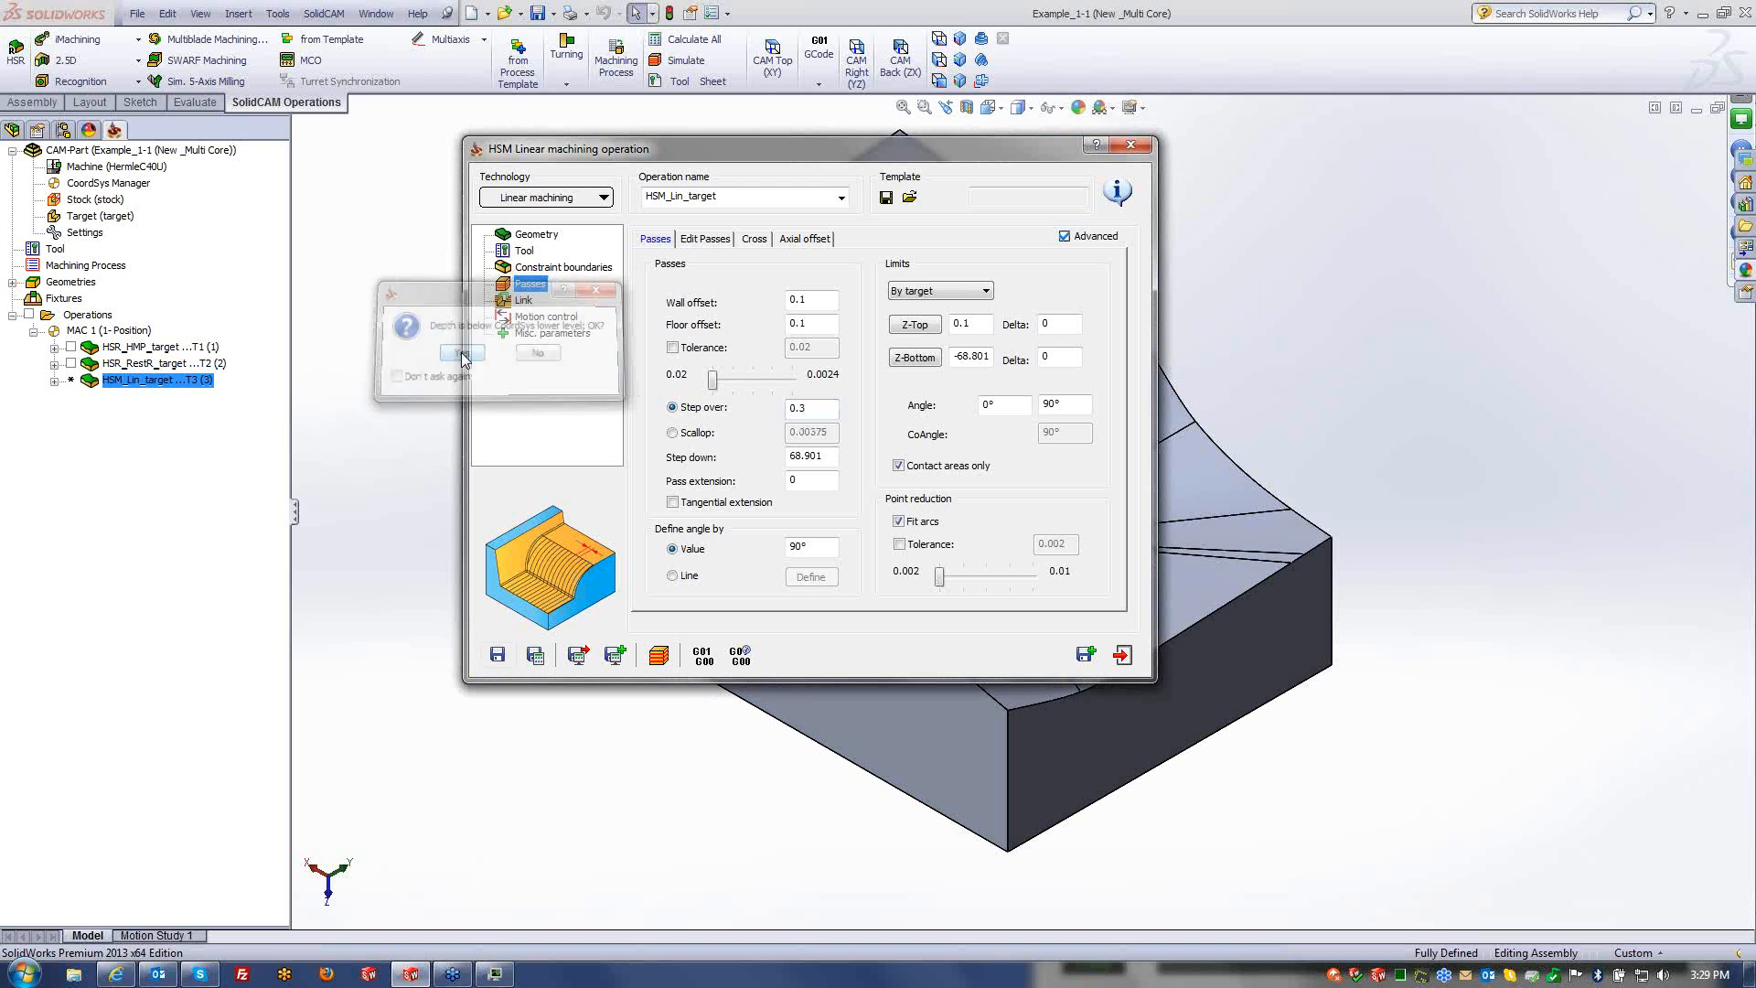
{"action": "left_click", "coordinate": [1086, 655]}
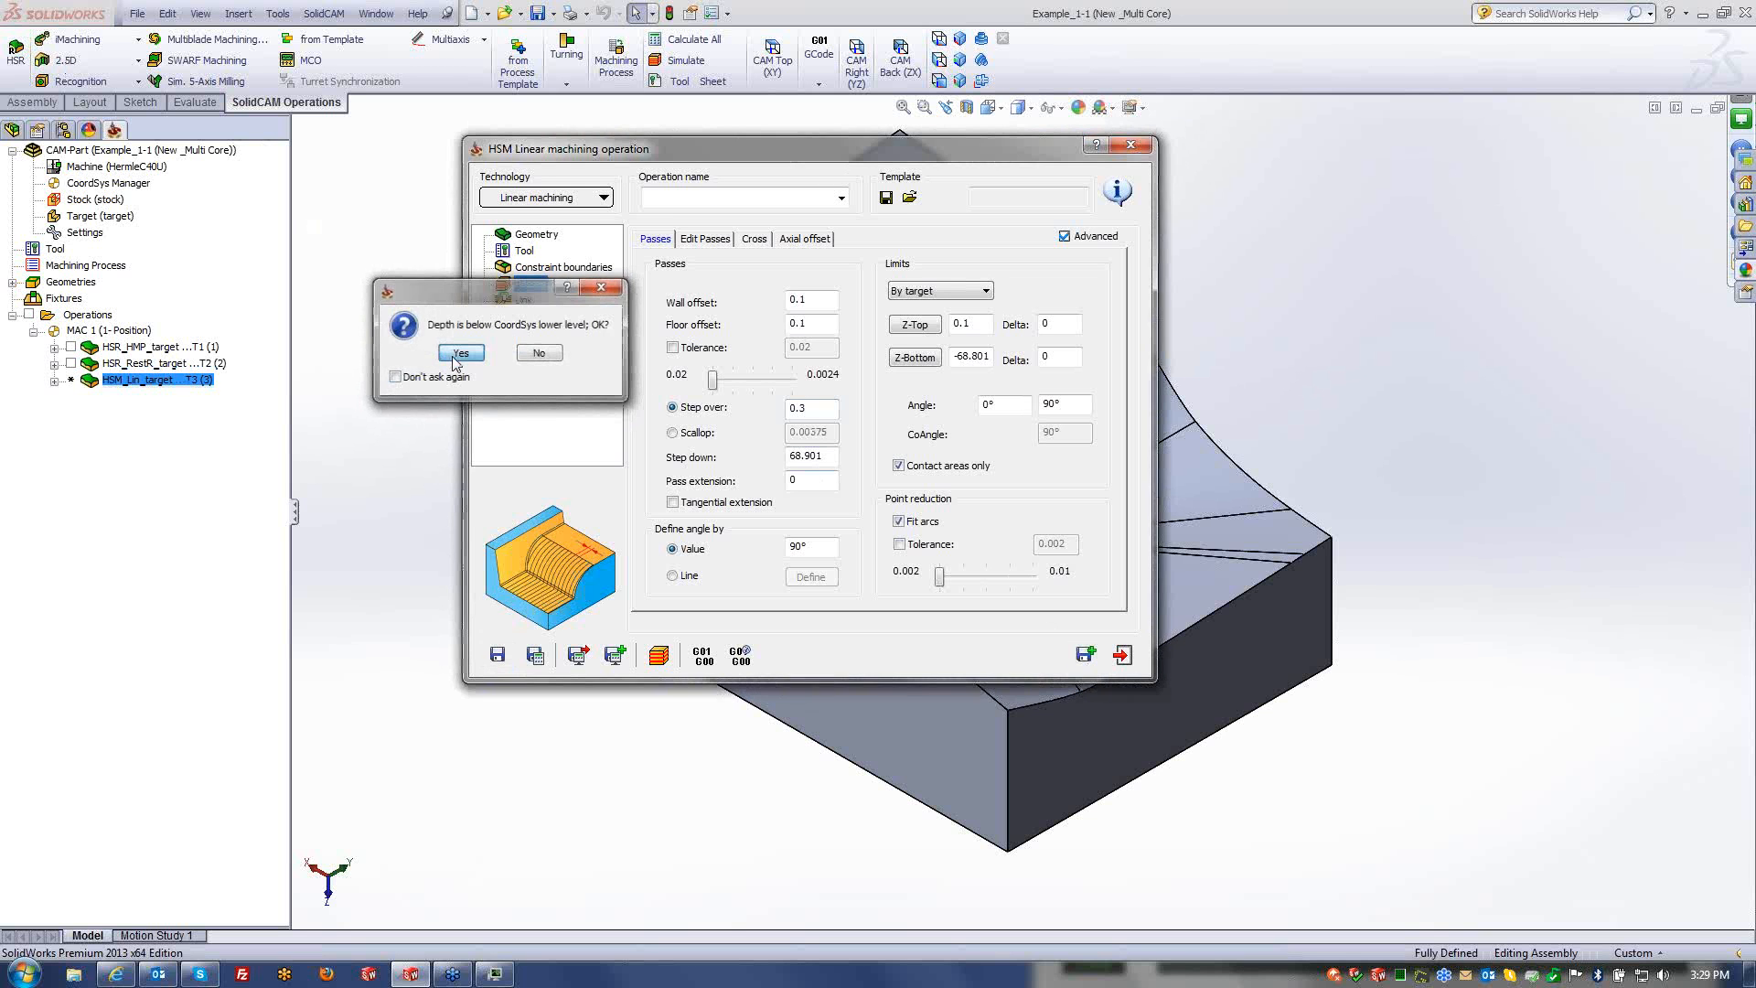
{"action": "left_click", "coordinate": [455, 353]}
{"action": "left_click", "coordinate": [546, 197]}
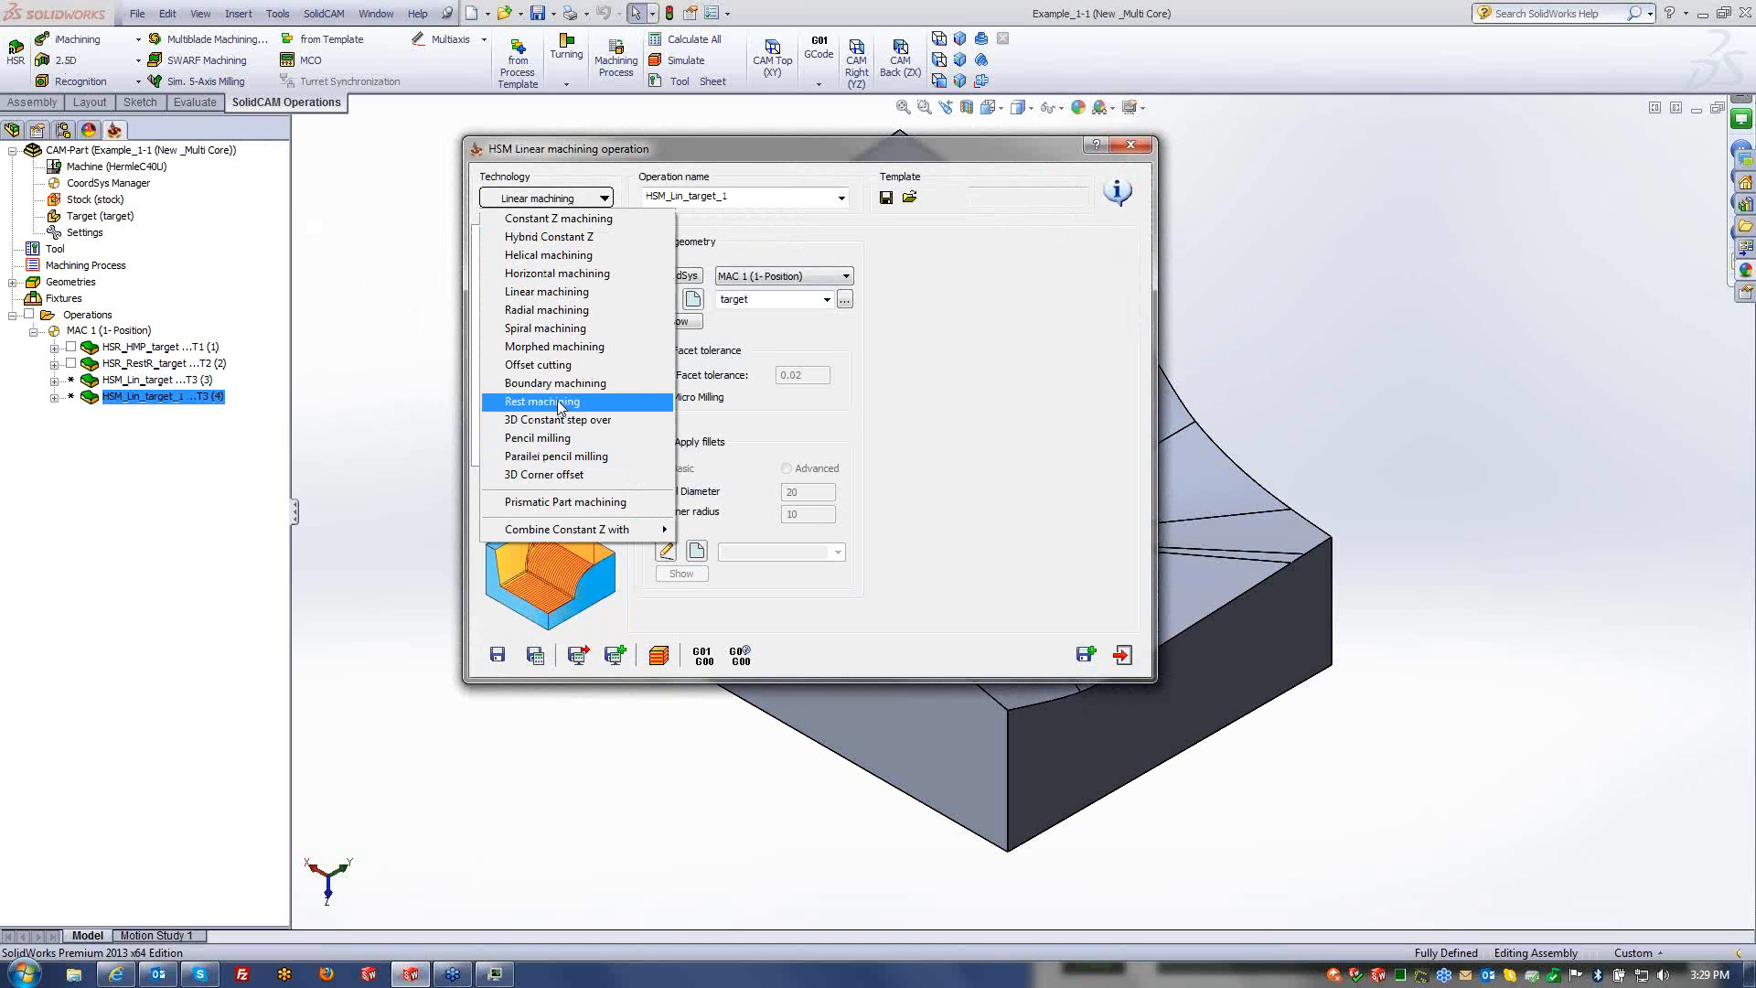
- Switch the copy to Rest machining with tool 4 and reference tool diameter 7
{"action": "left_click", "coordinate": [560, 402]}
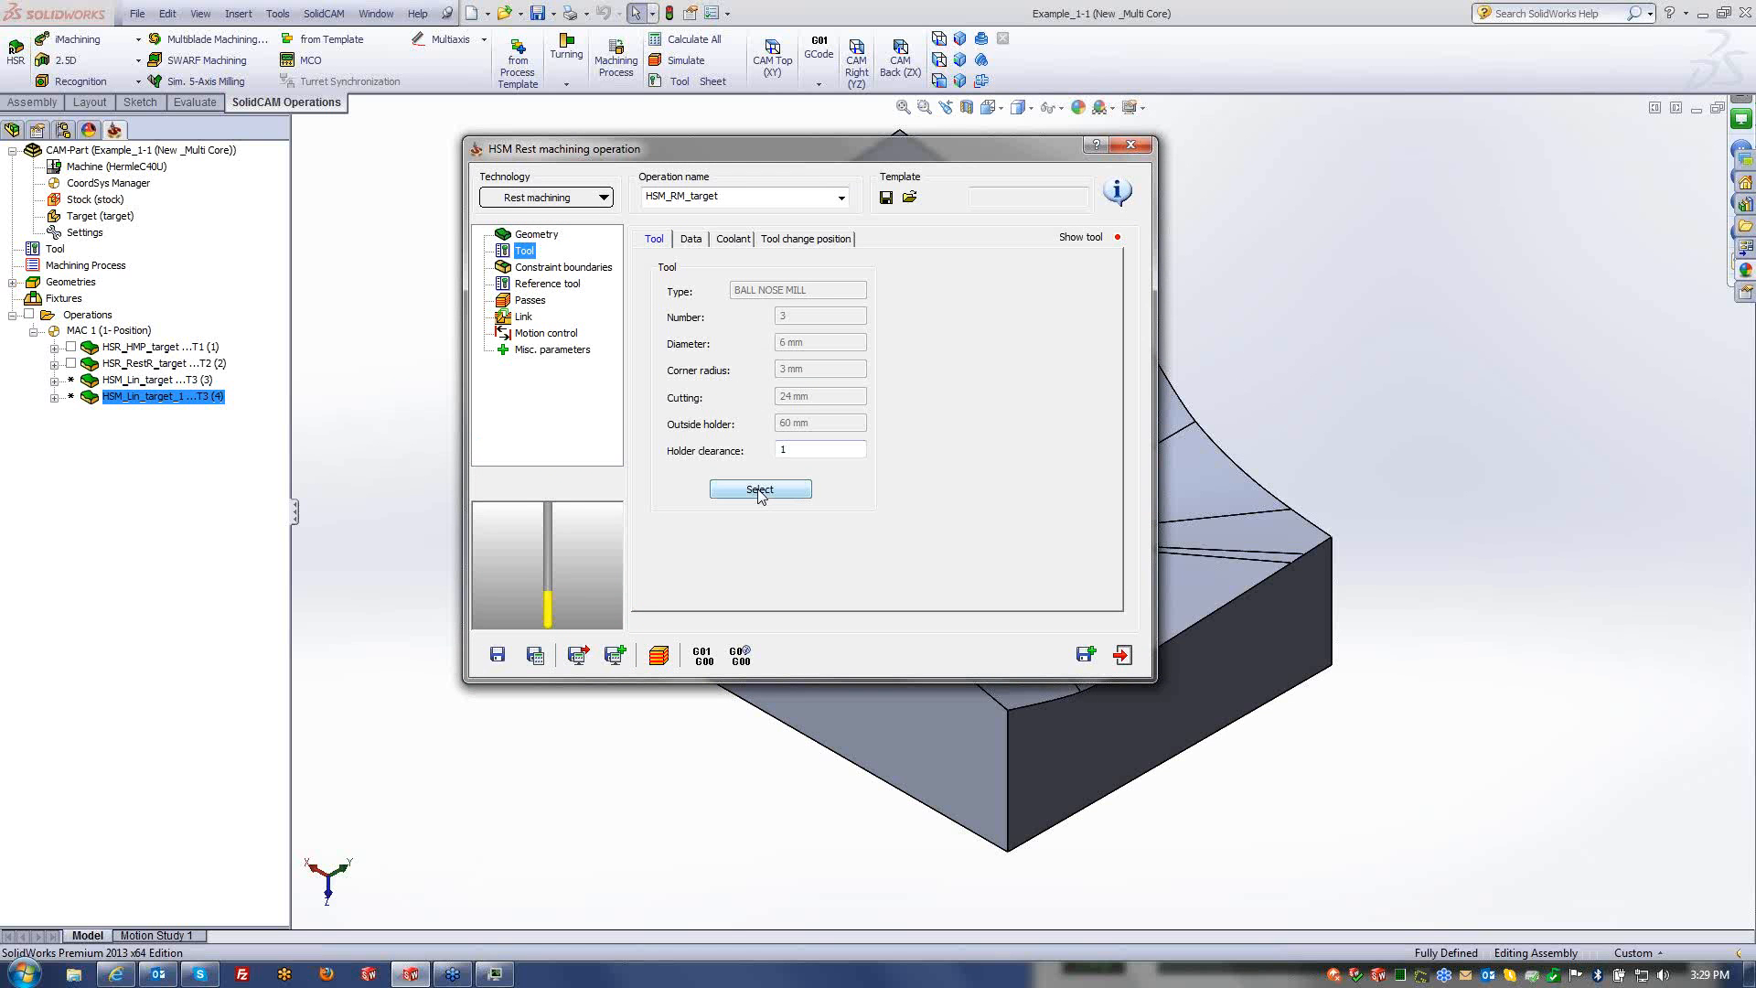
{"action": "left_click", "coordinate": [758, 490]}
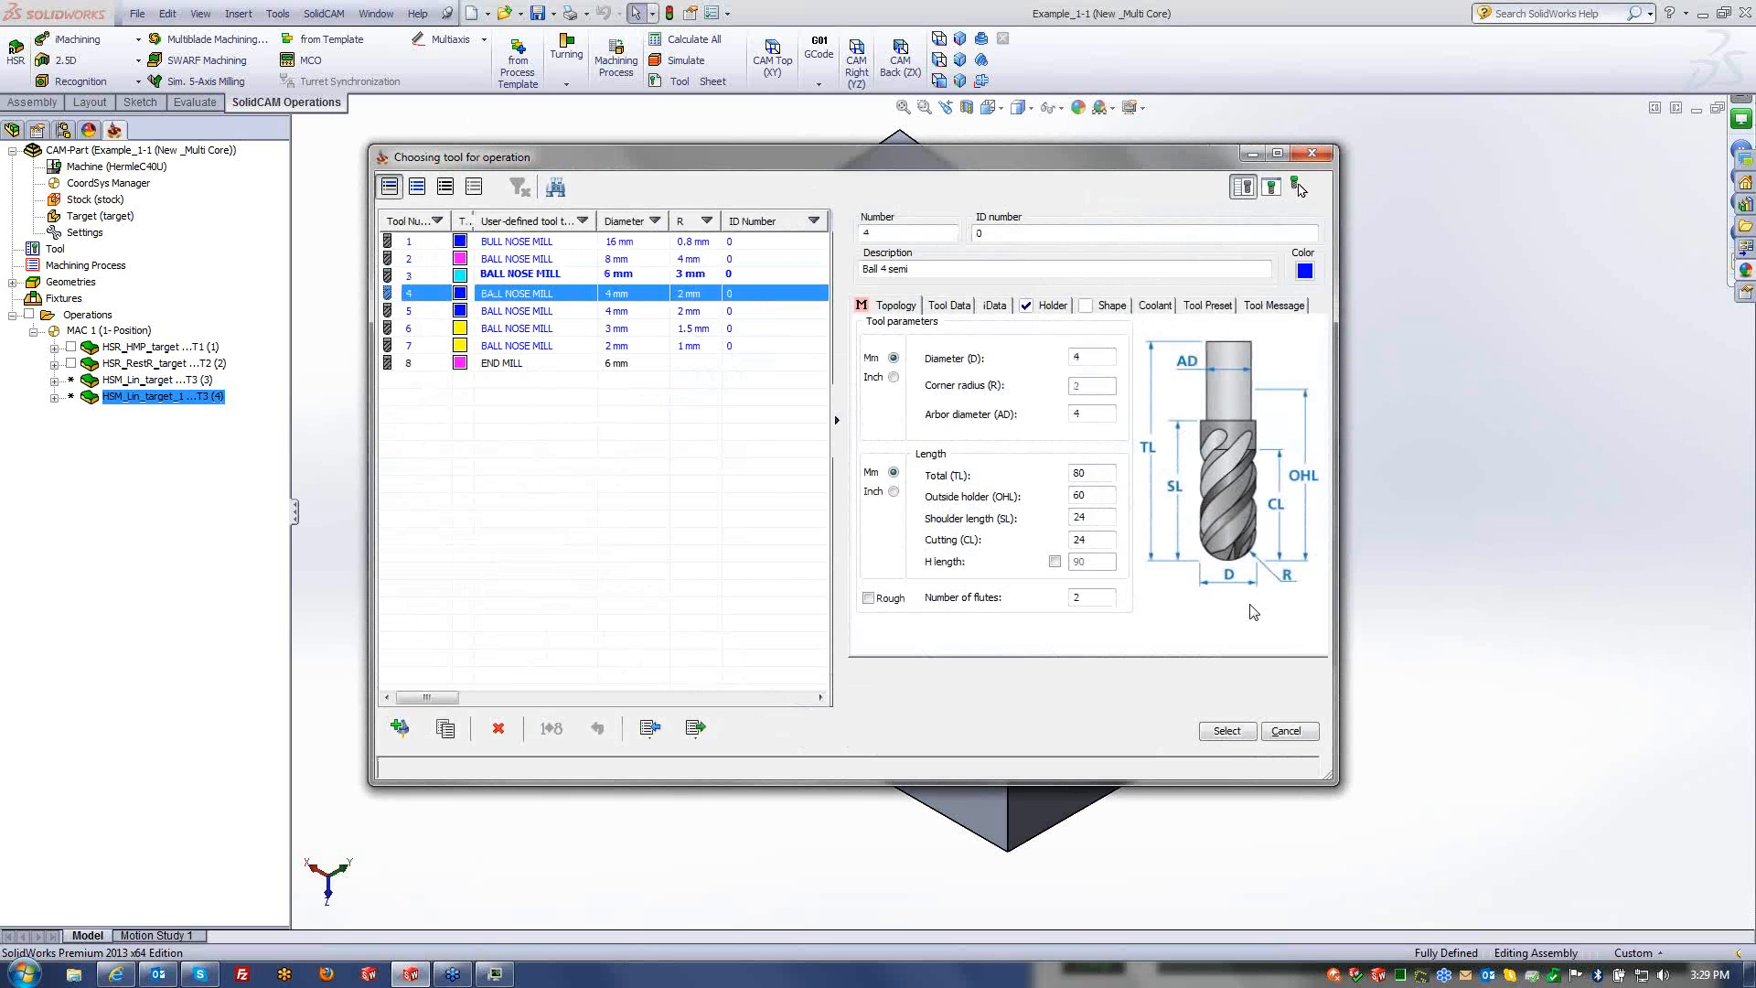
{"action": "left_click", "coordinate": [1229, 732]}
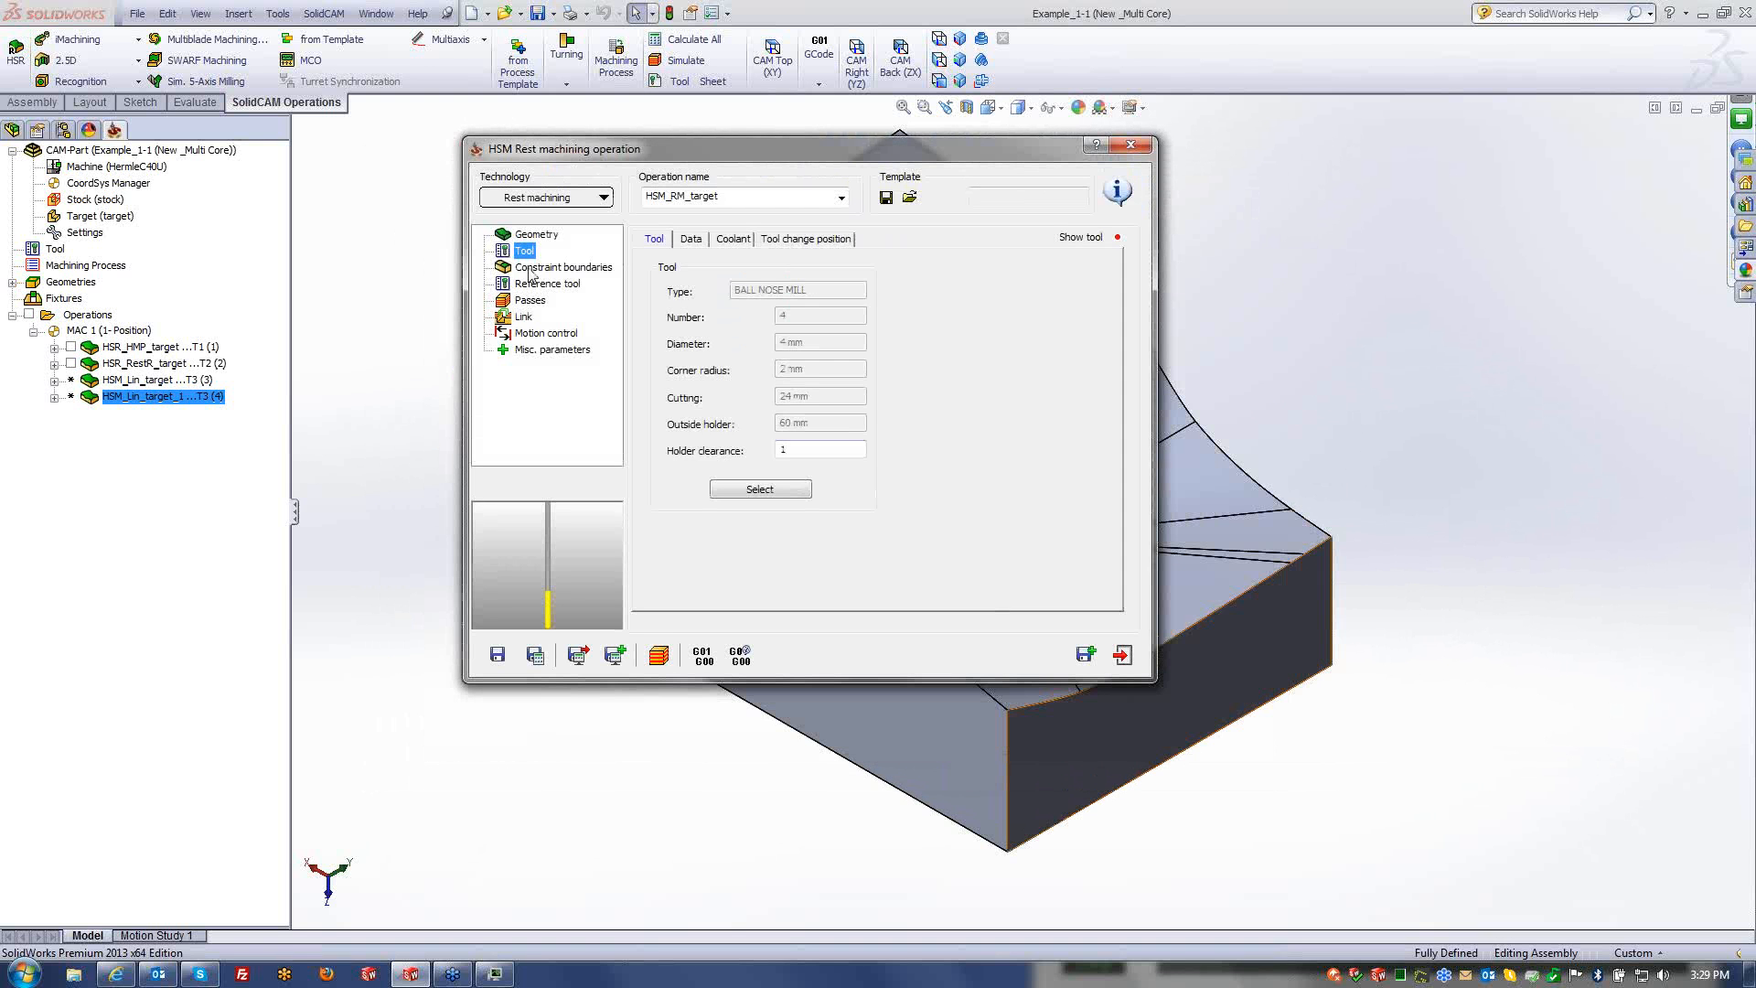
{"action": "left_click", "coordinate": [535, 267]}
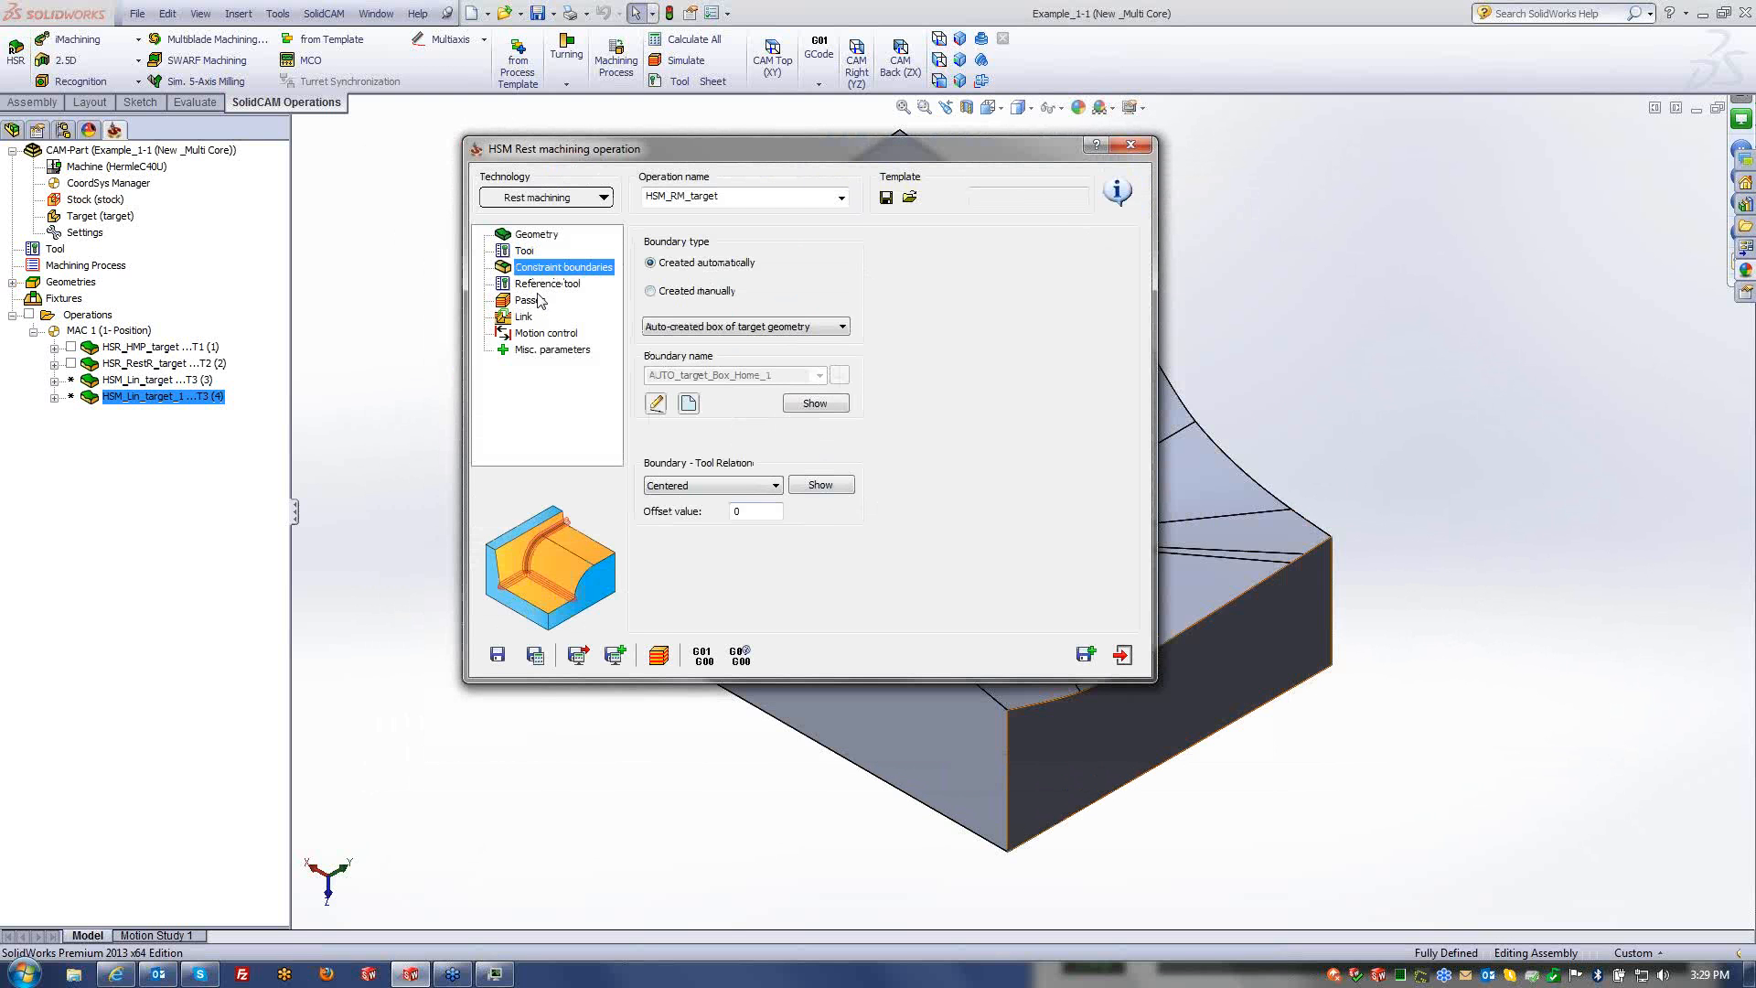
{"action": "left_click", "coordinate": [547, 283]}
{"action": "double_click", "coordinate": [758, 267]}
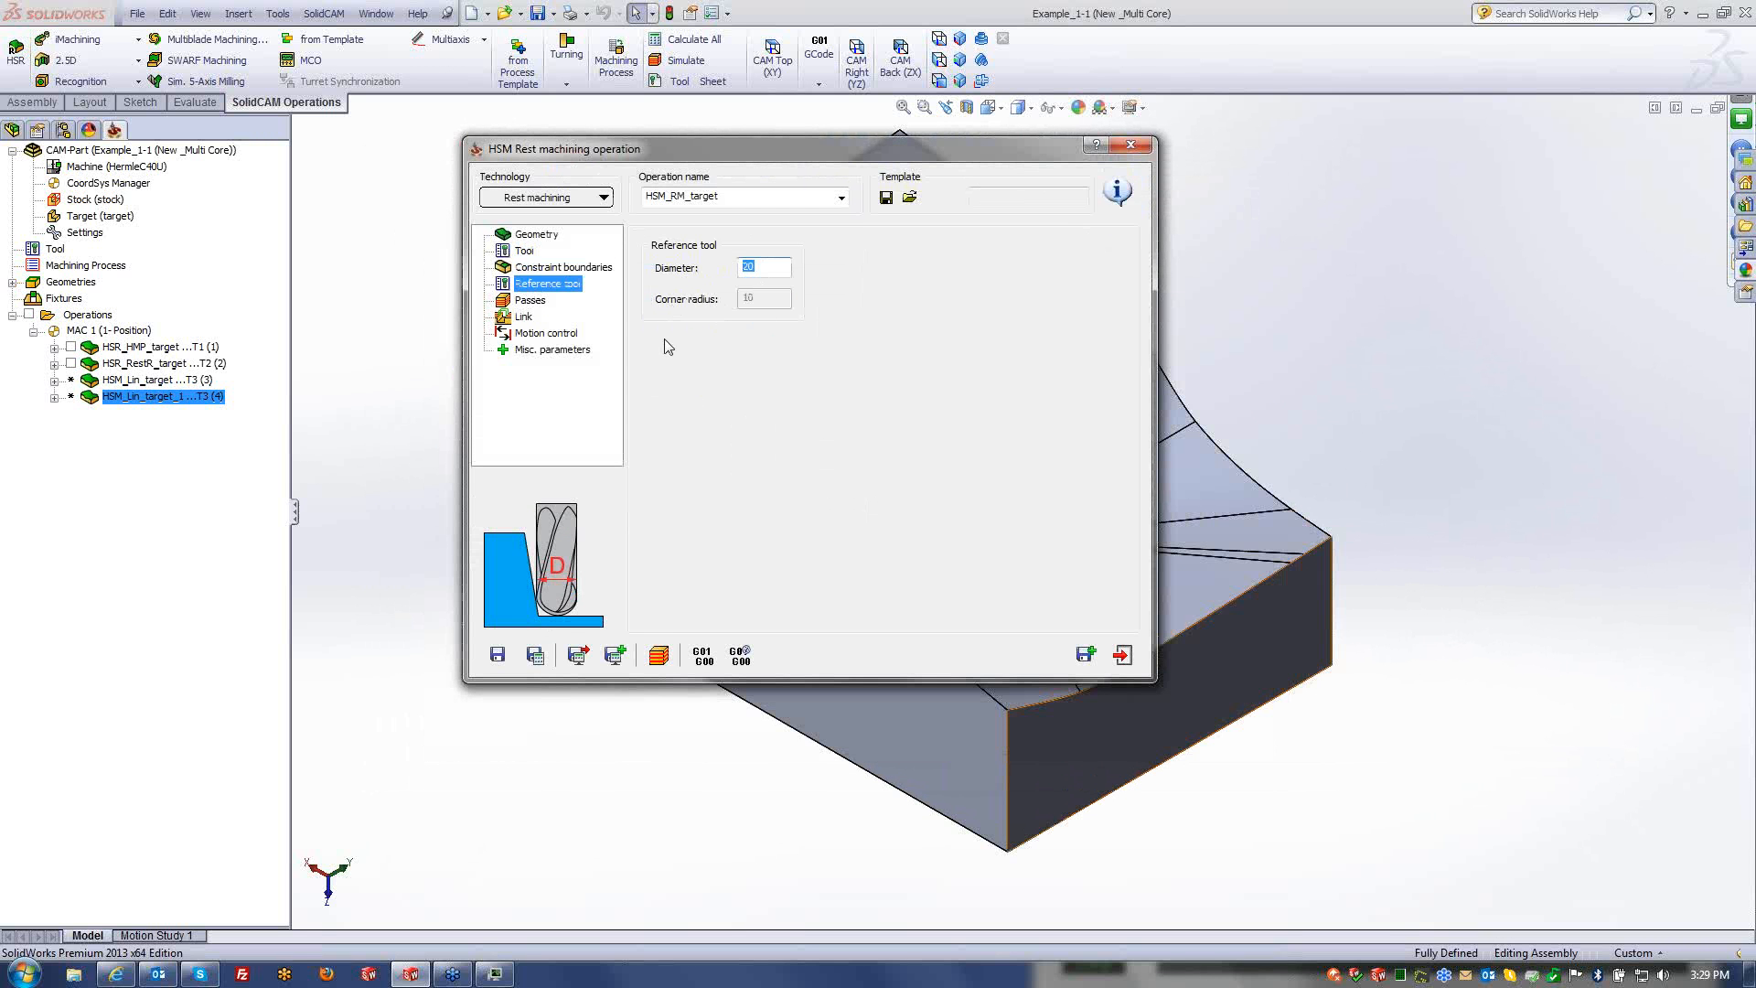
{"action": "type", "text": "7"}
- Set a custom passes tolerance of 0.05, then save and calculate HSM_RM_target
{"action": "left_click", "coordinate": [530, 300]}
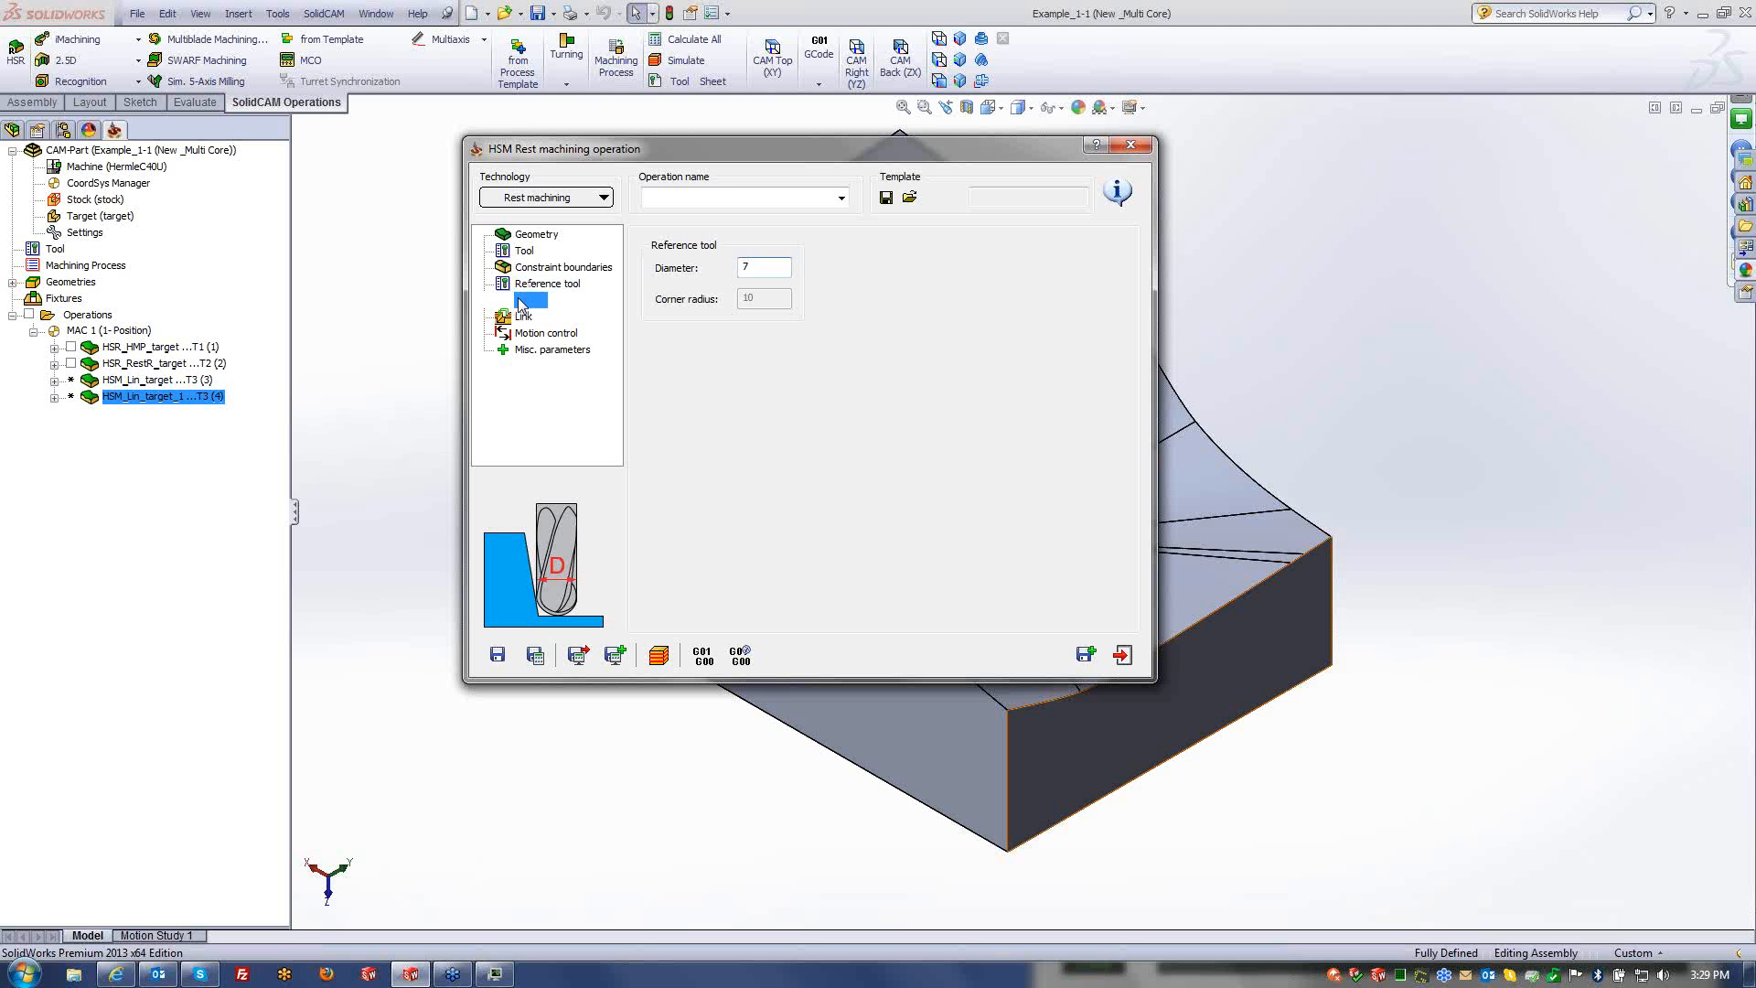
{"action": "double_click", "coordinate": [820, 282]}
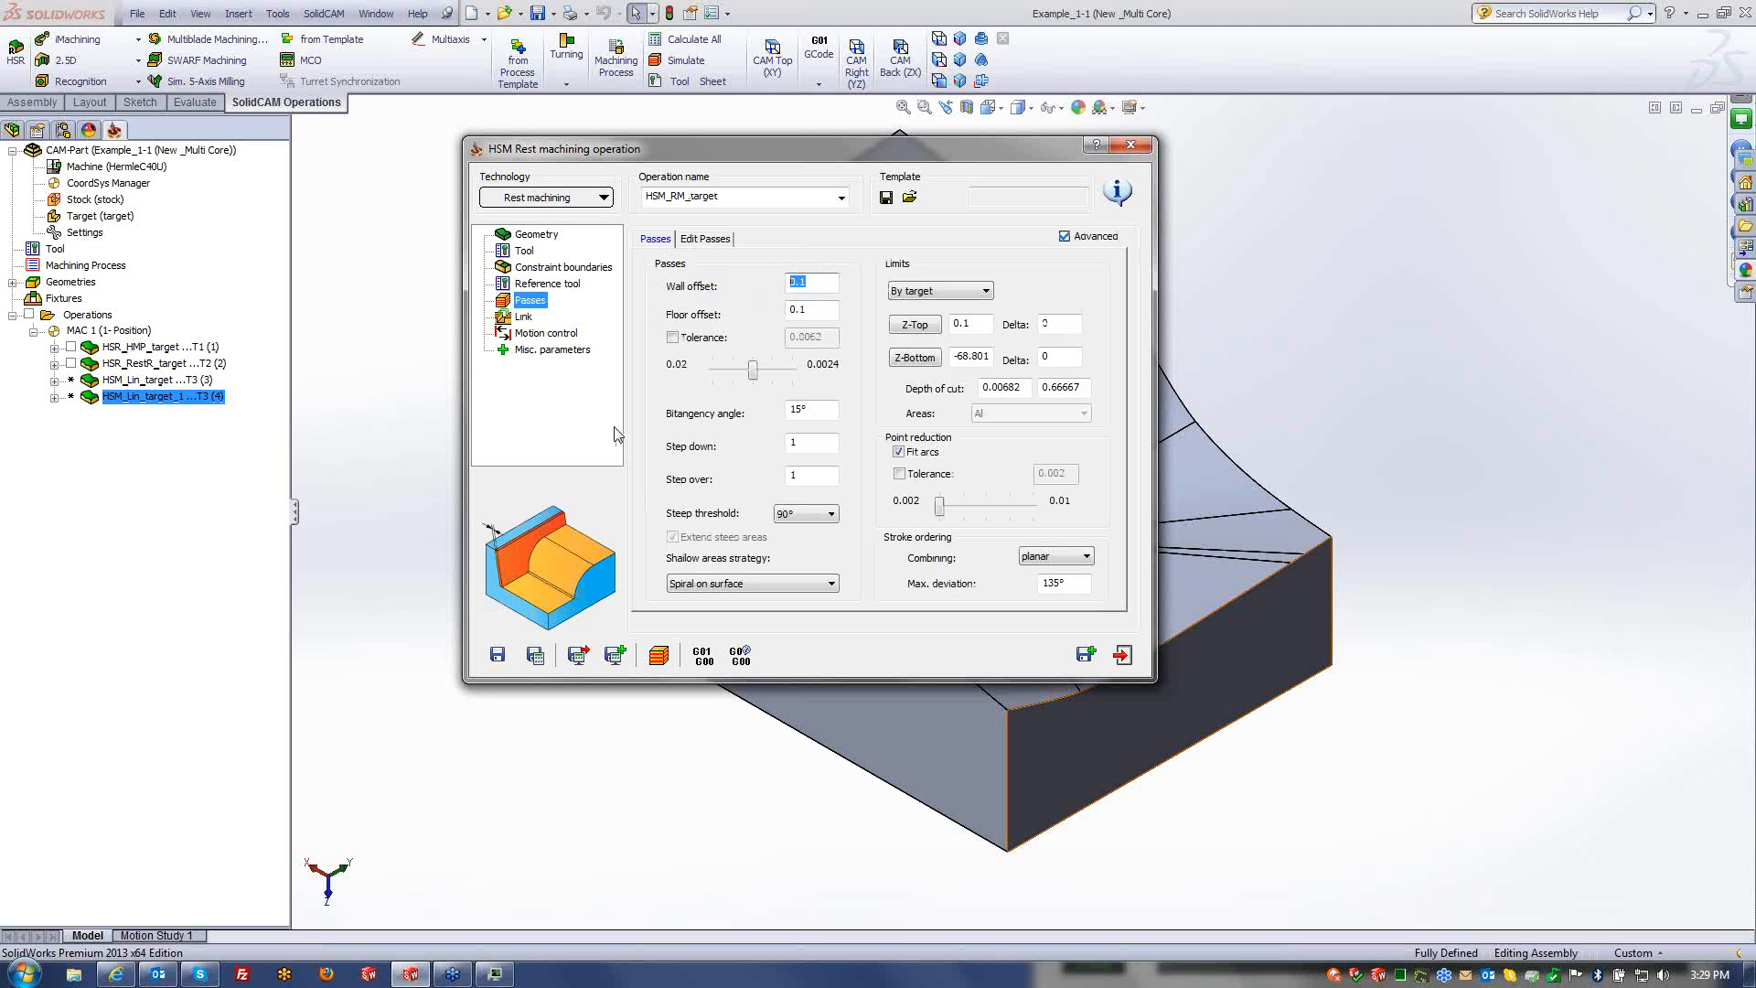
{"action": "left_click_drag", "start_coordinate": [752, 370], "coordinate": [698, 371]}
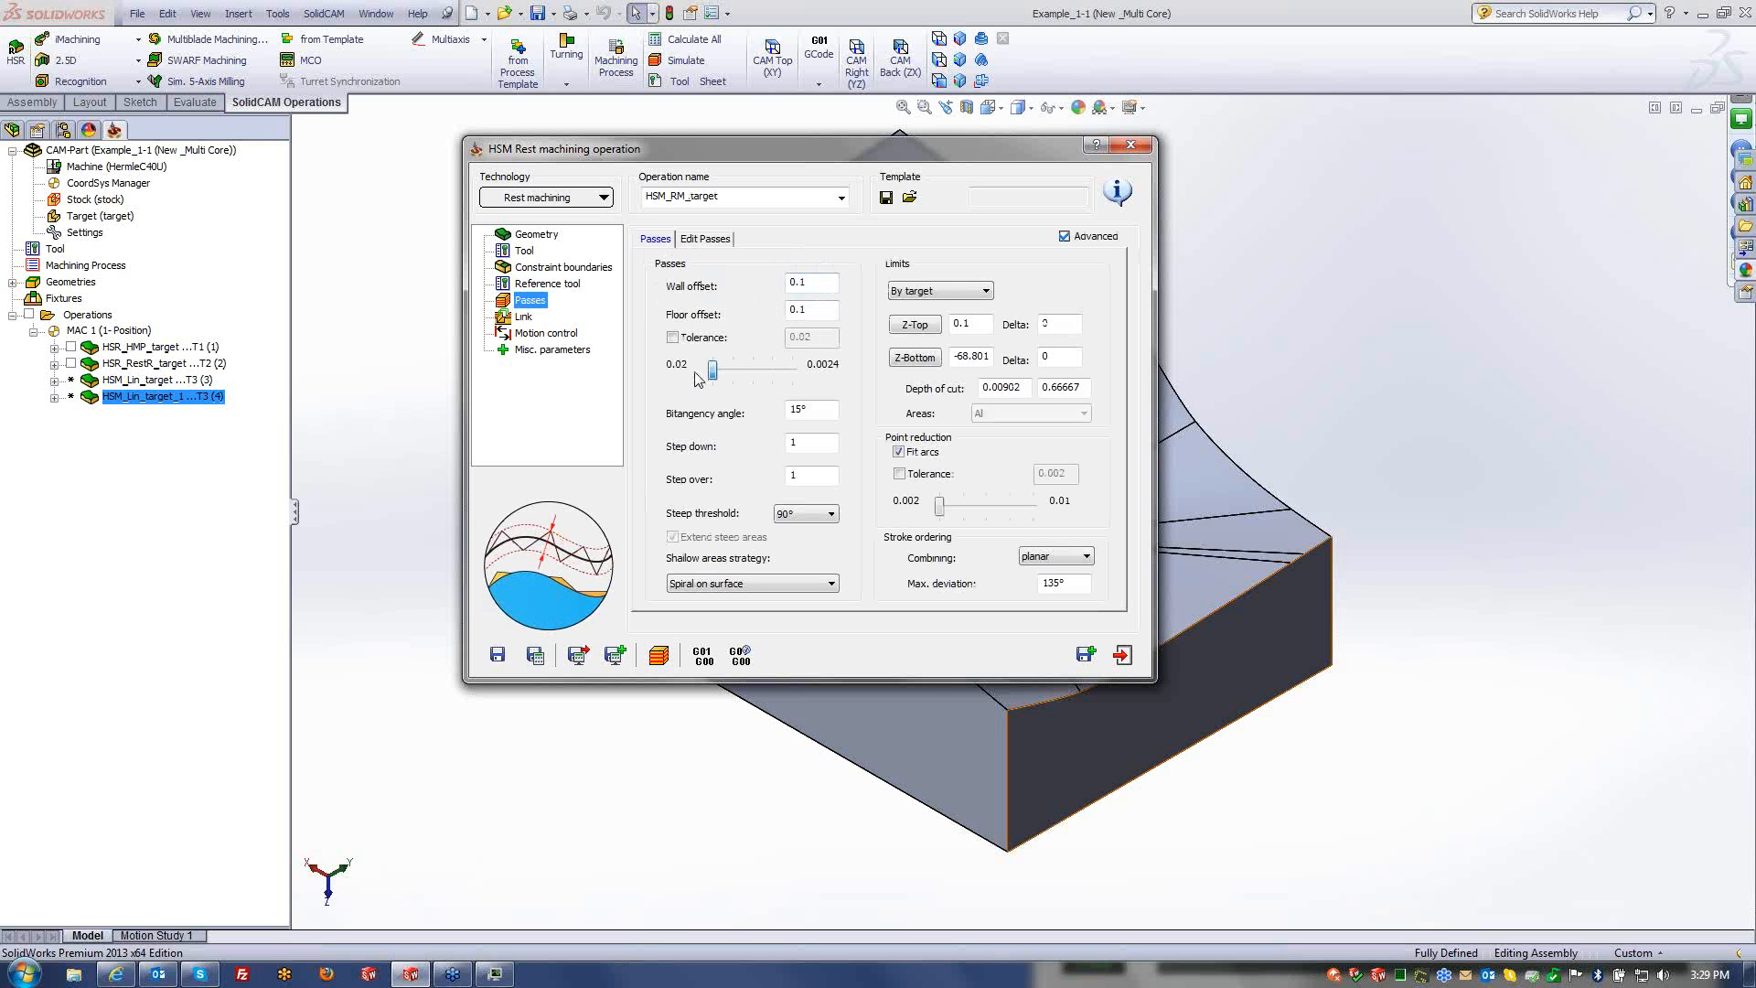
{"action": "left_click", "coordinate": [673, 337]}
{"action": "left_click_drag", "start_coordinate": [817, 340], "coordinate": [722, 356]}
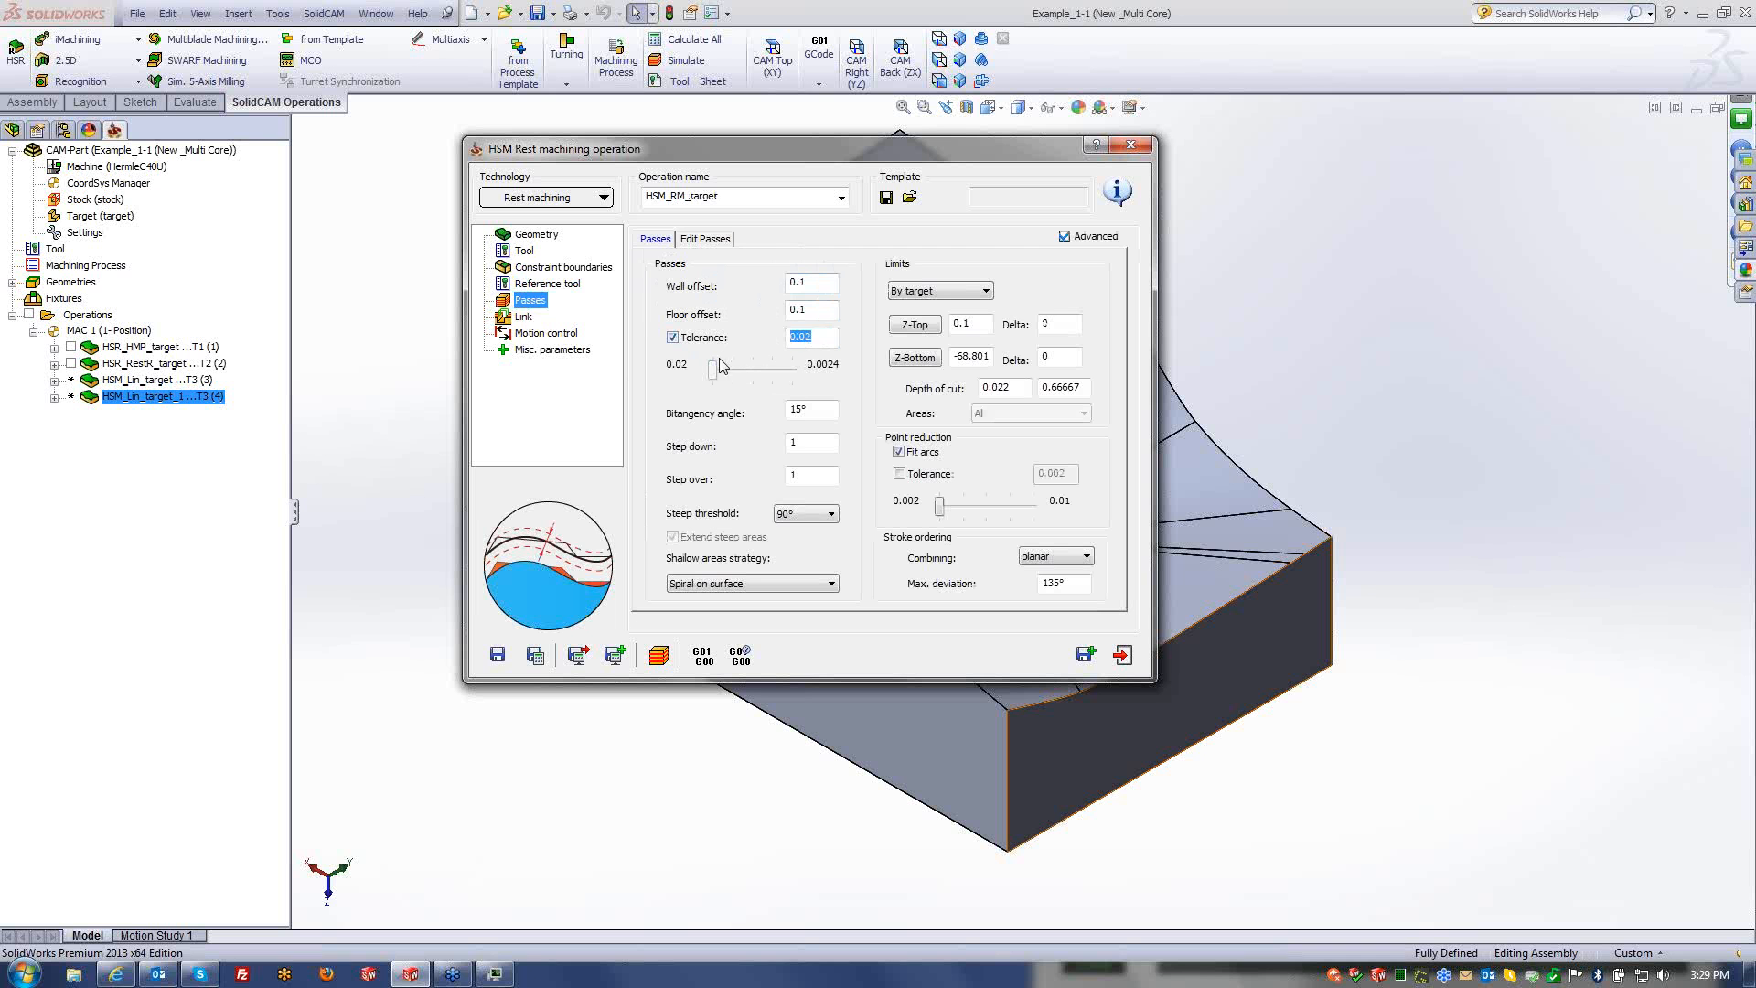
{"action": "type", "text": "0.05"}
{"action": "left_click", "coordinate": [810, 472]}
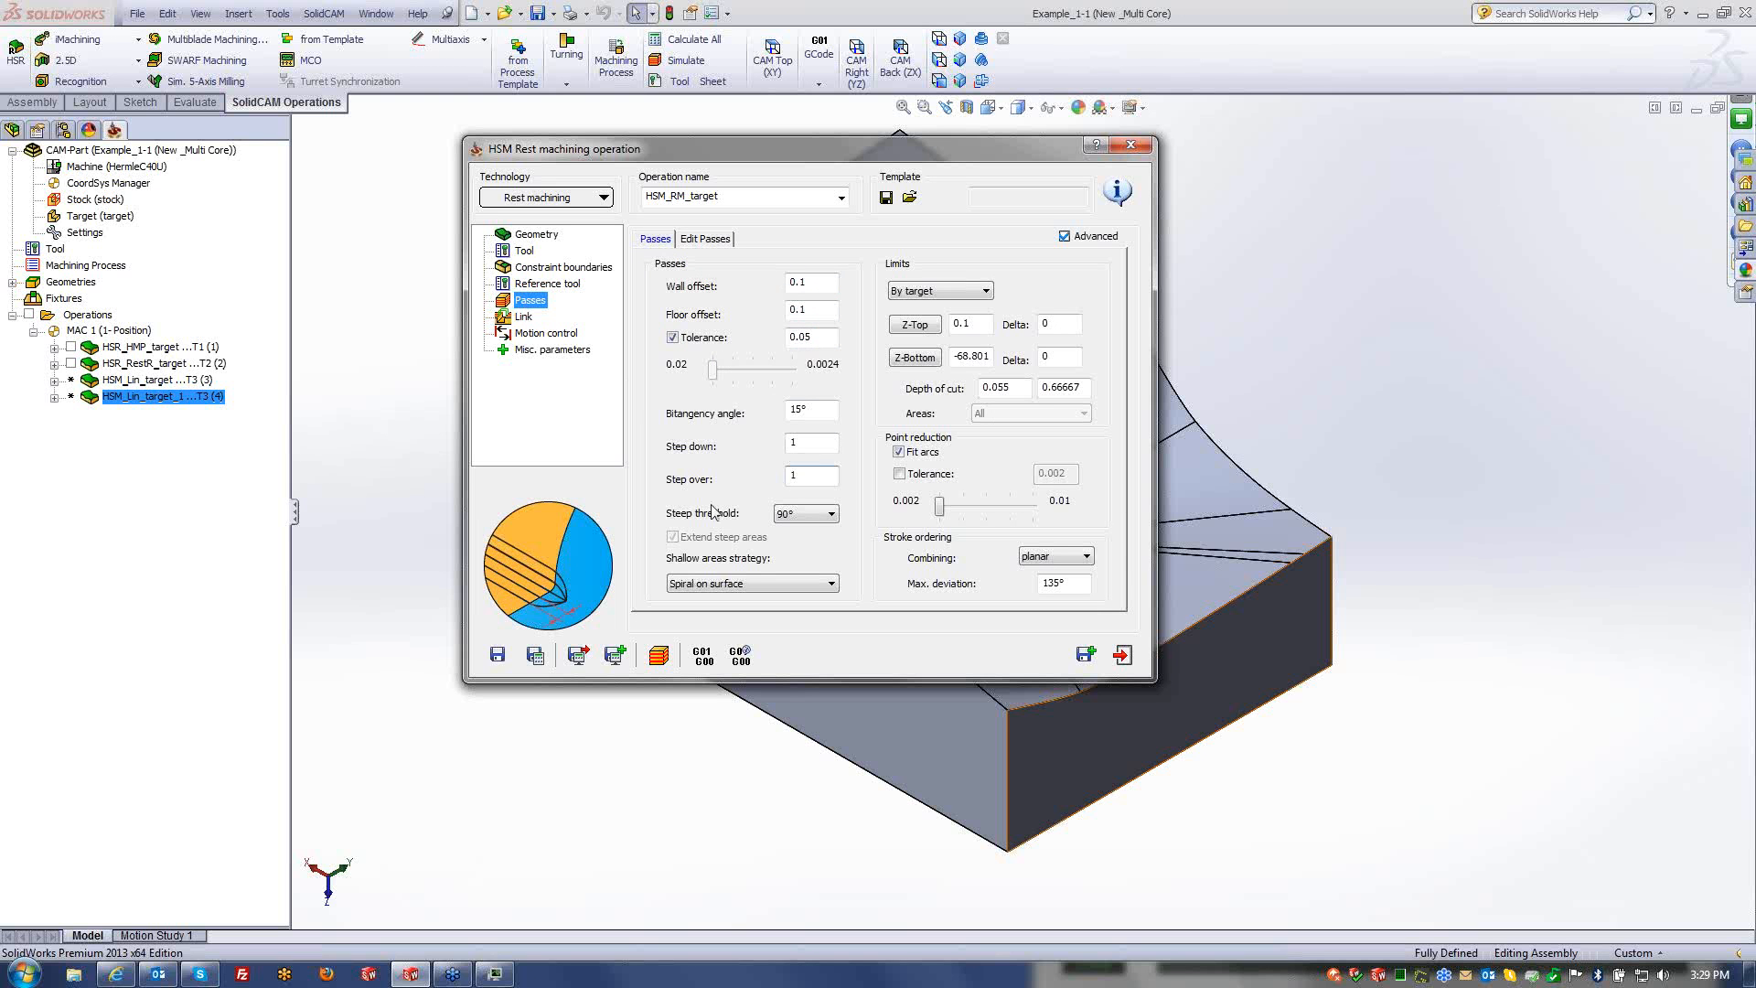
{"action": "left_click", "coordinate": [535, 655]}
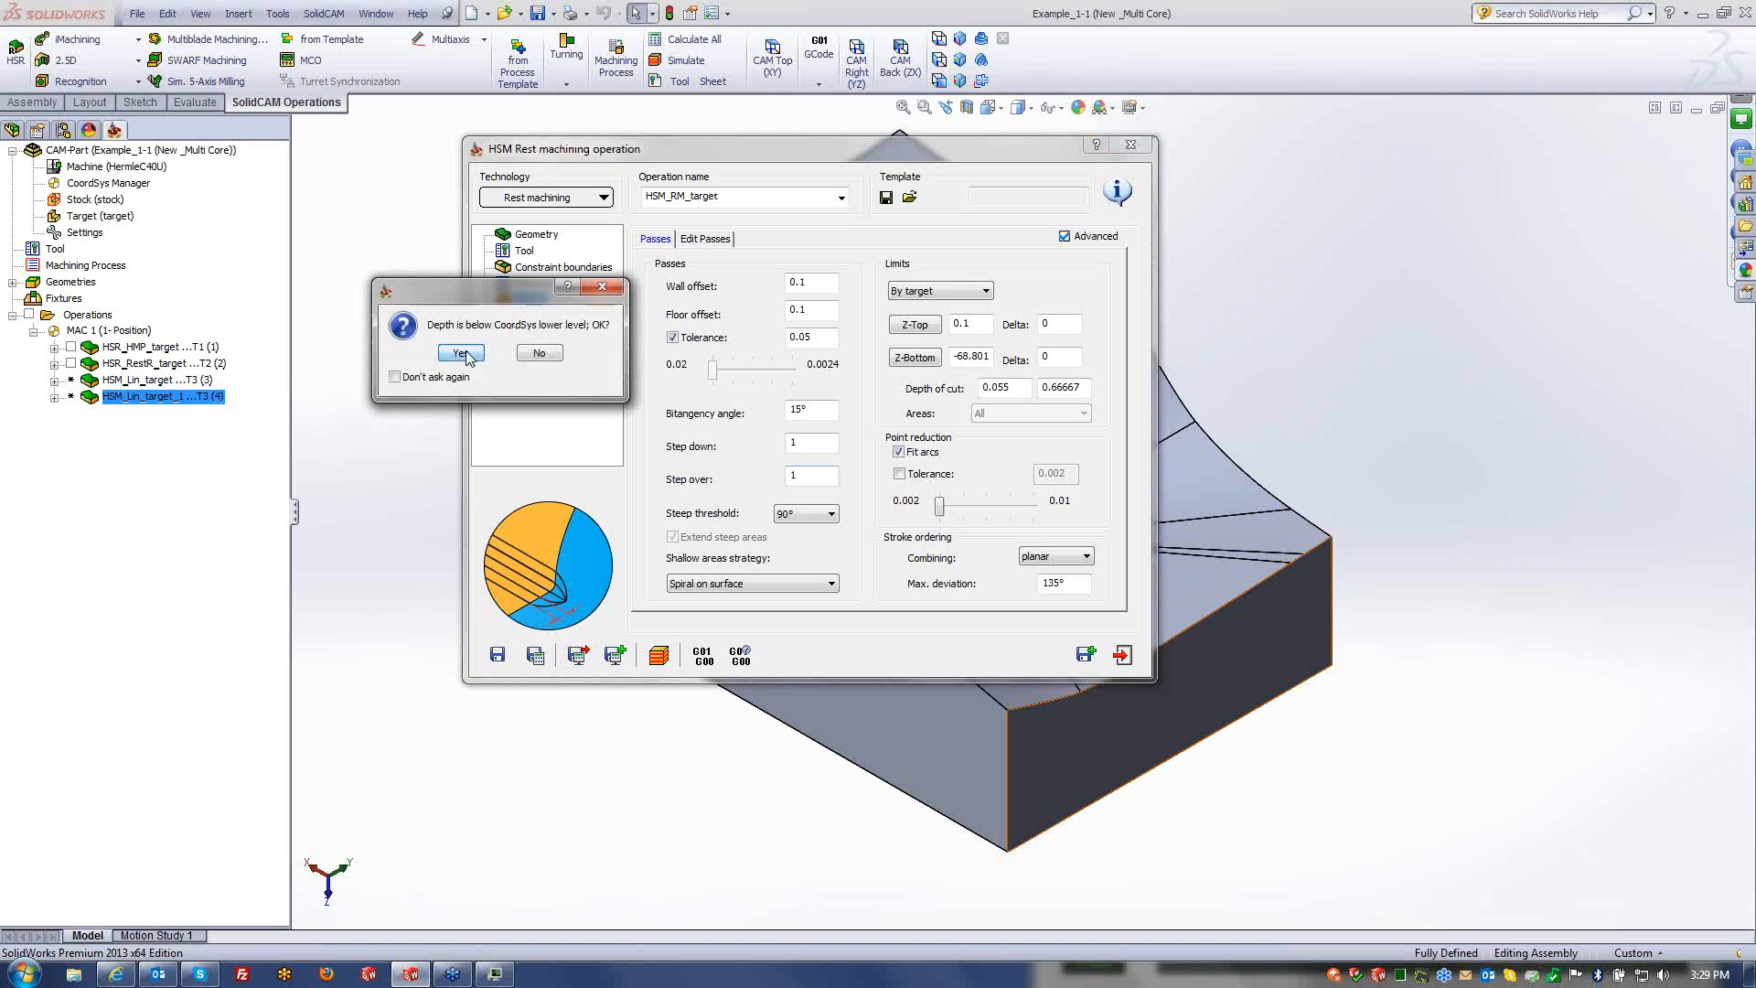
{"action": "left_click", "coordinate": [461, 353]}
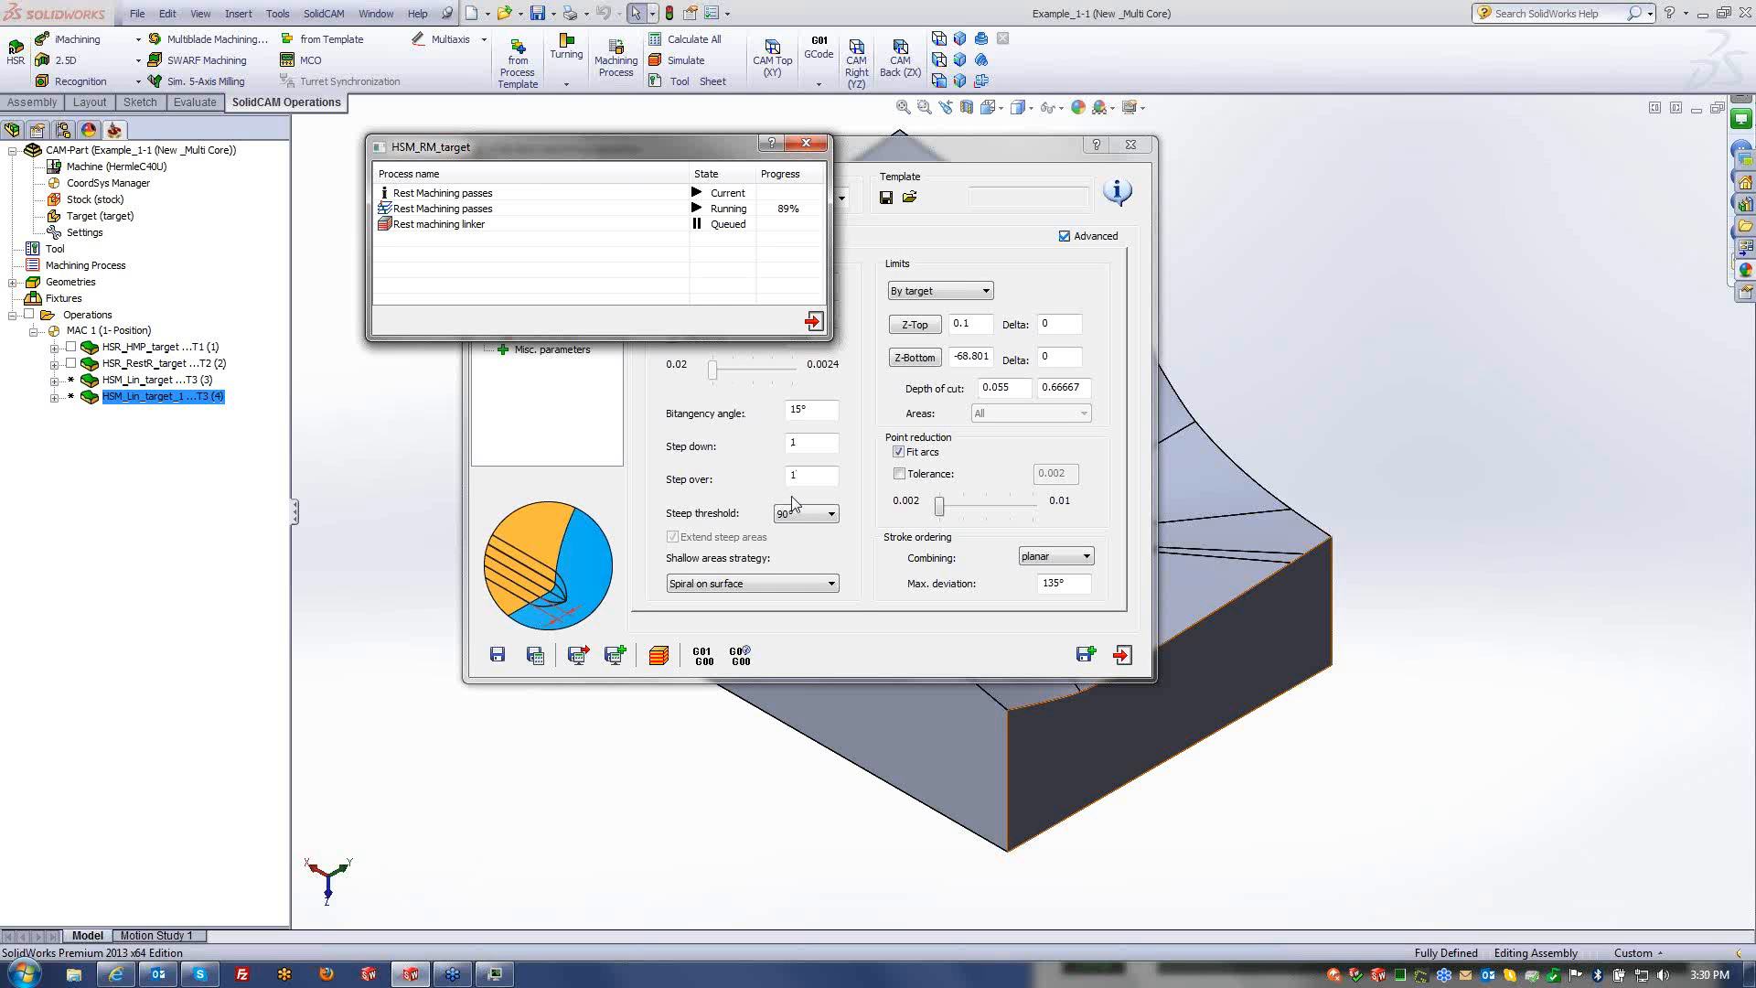
- Preview the HSM_RM_target rest machining toolpath, then return to its pass settings
{"action": "left_click", "coordinate": [660, 655]}
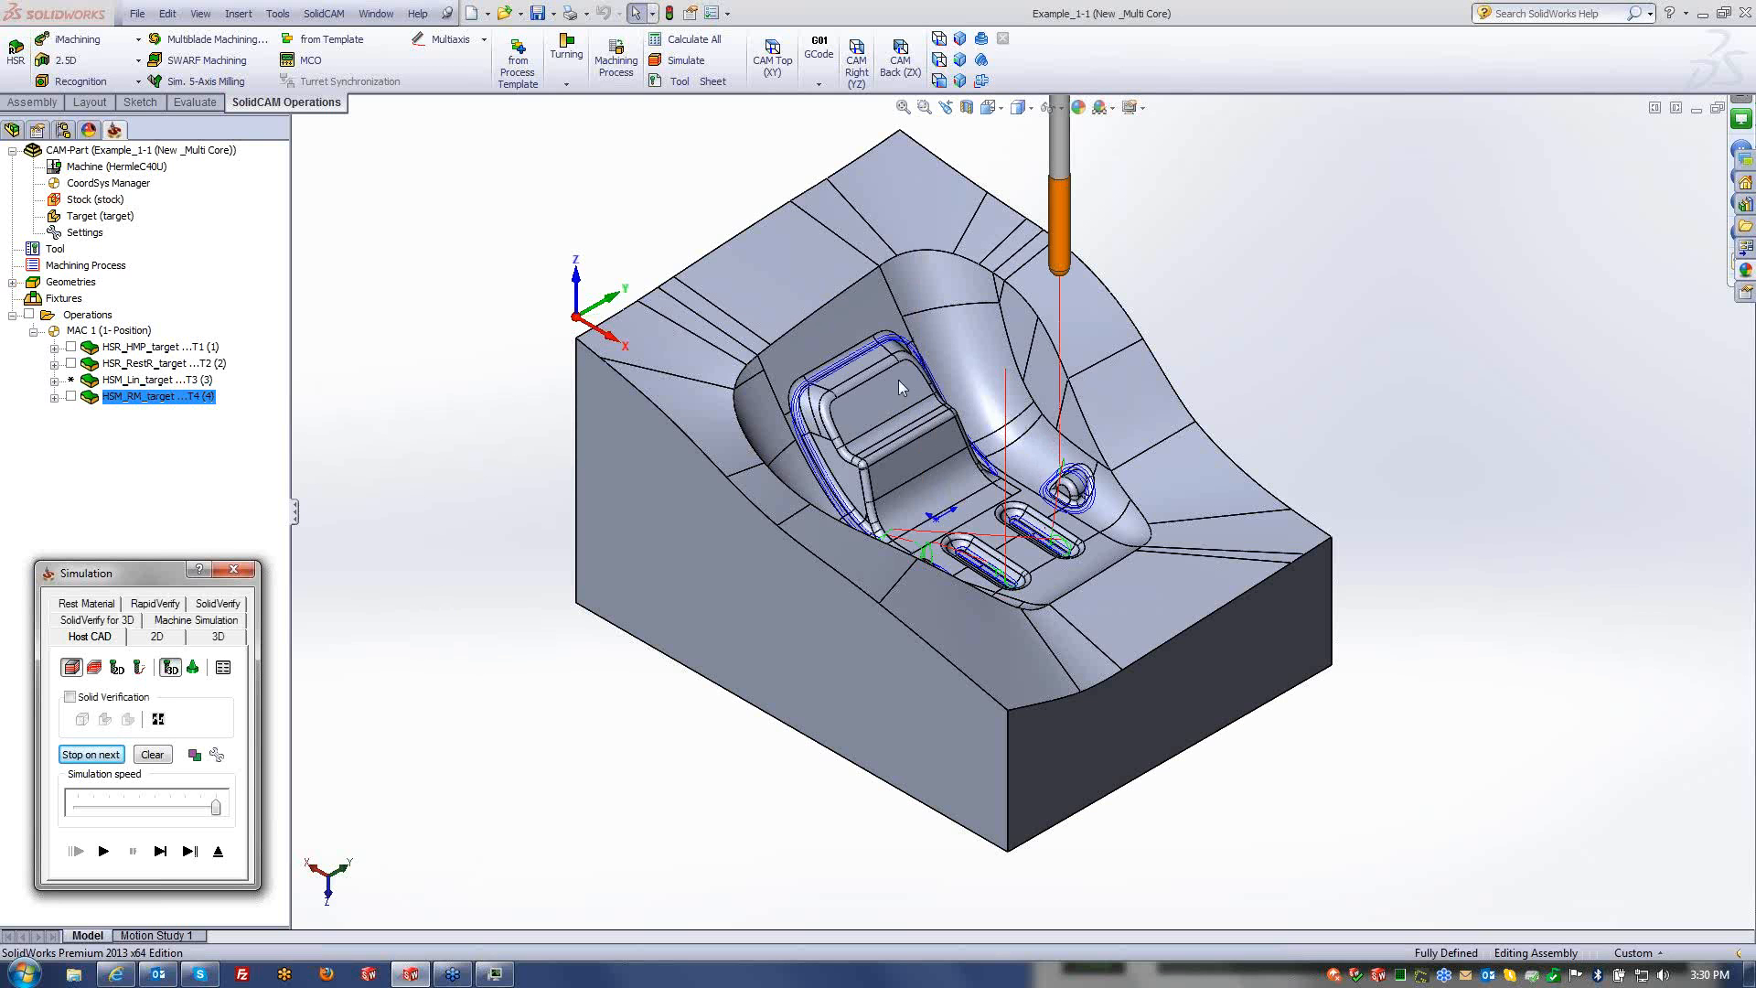
{"action": "left_click", "coordinate": [222, 852]}
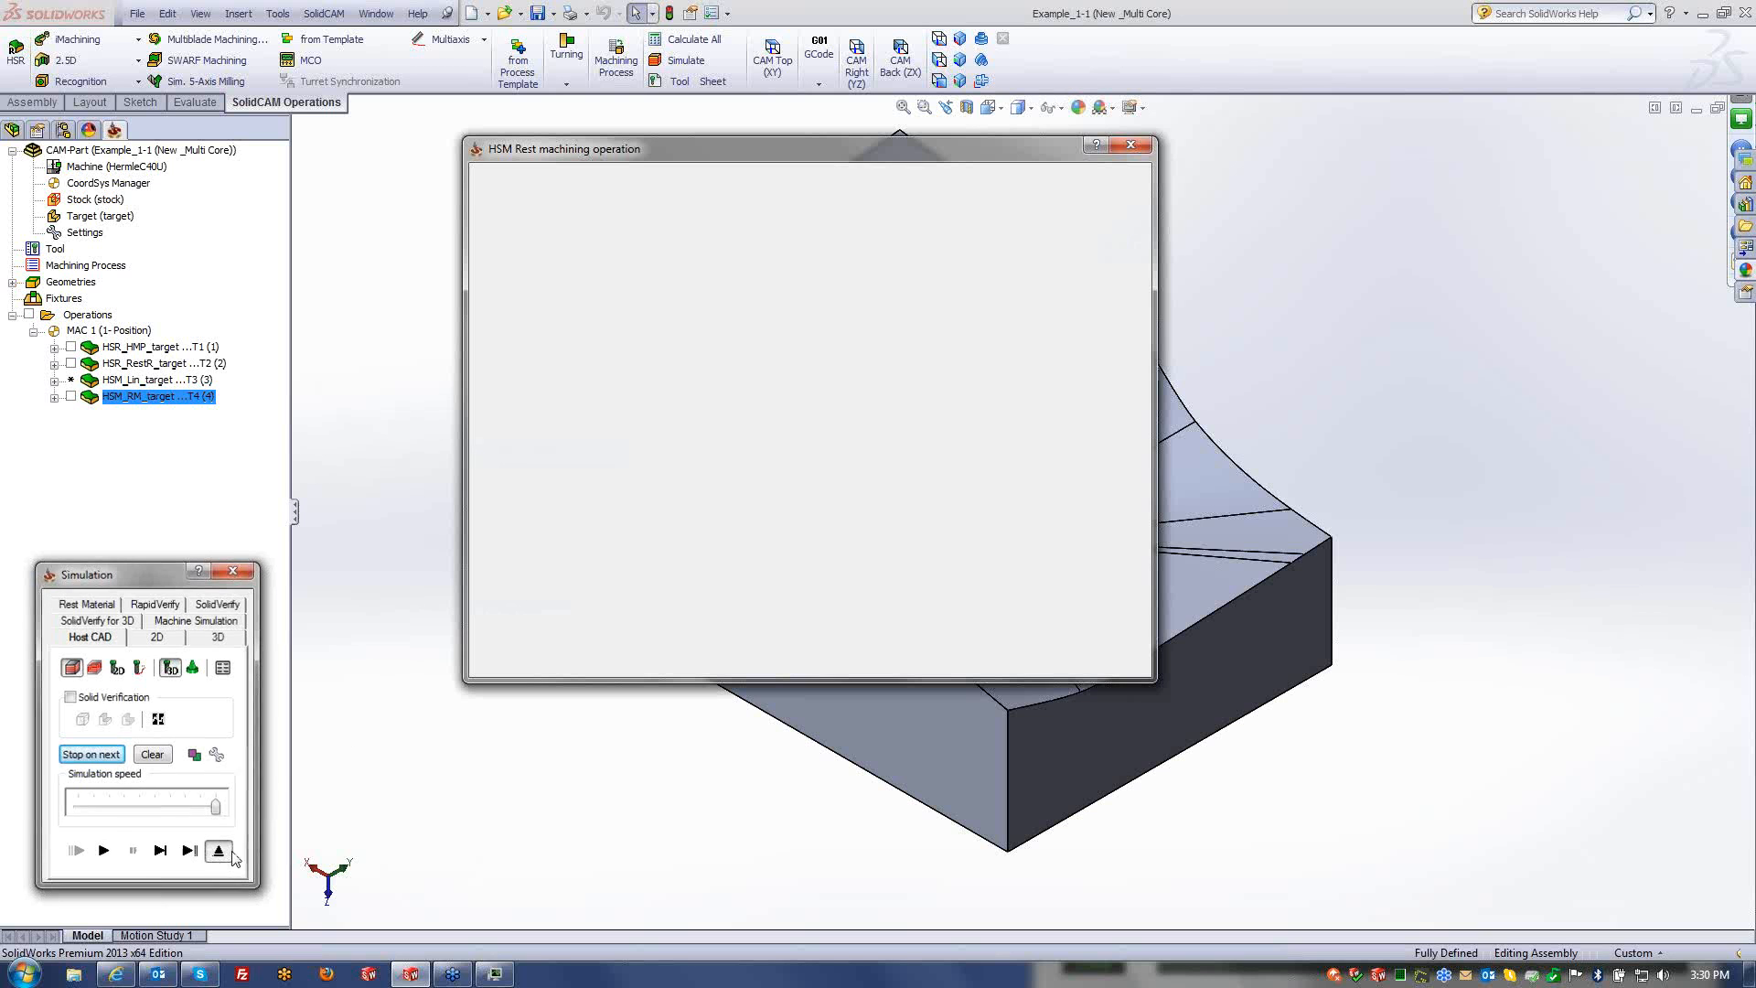
{"action": "left_click", "coordinate": [819, 336]}
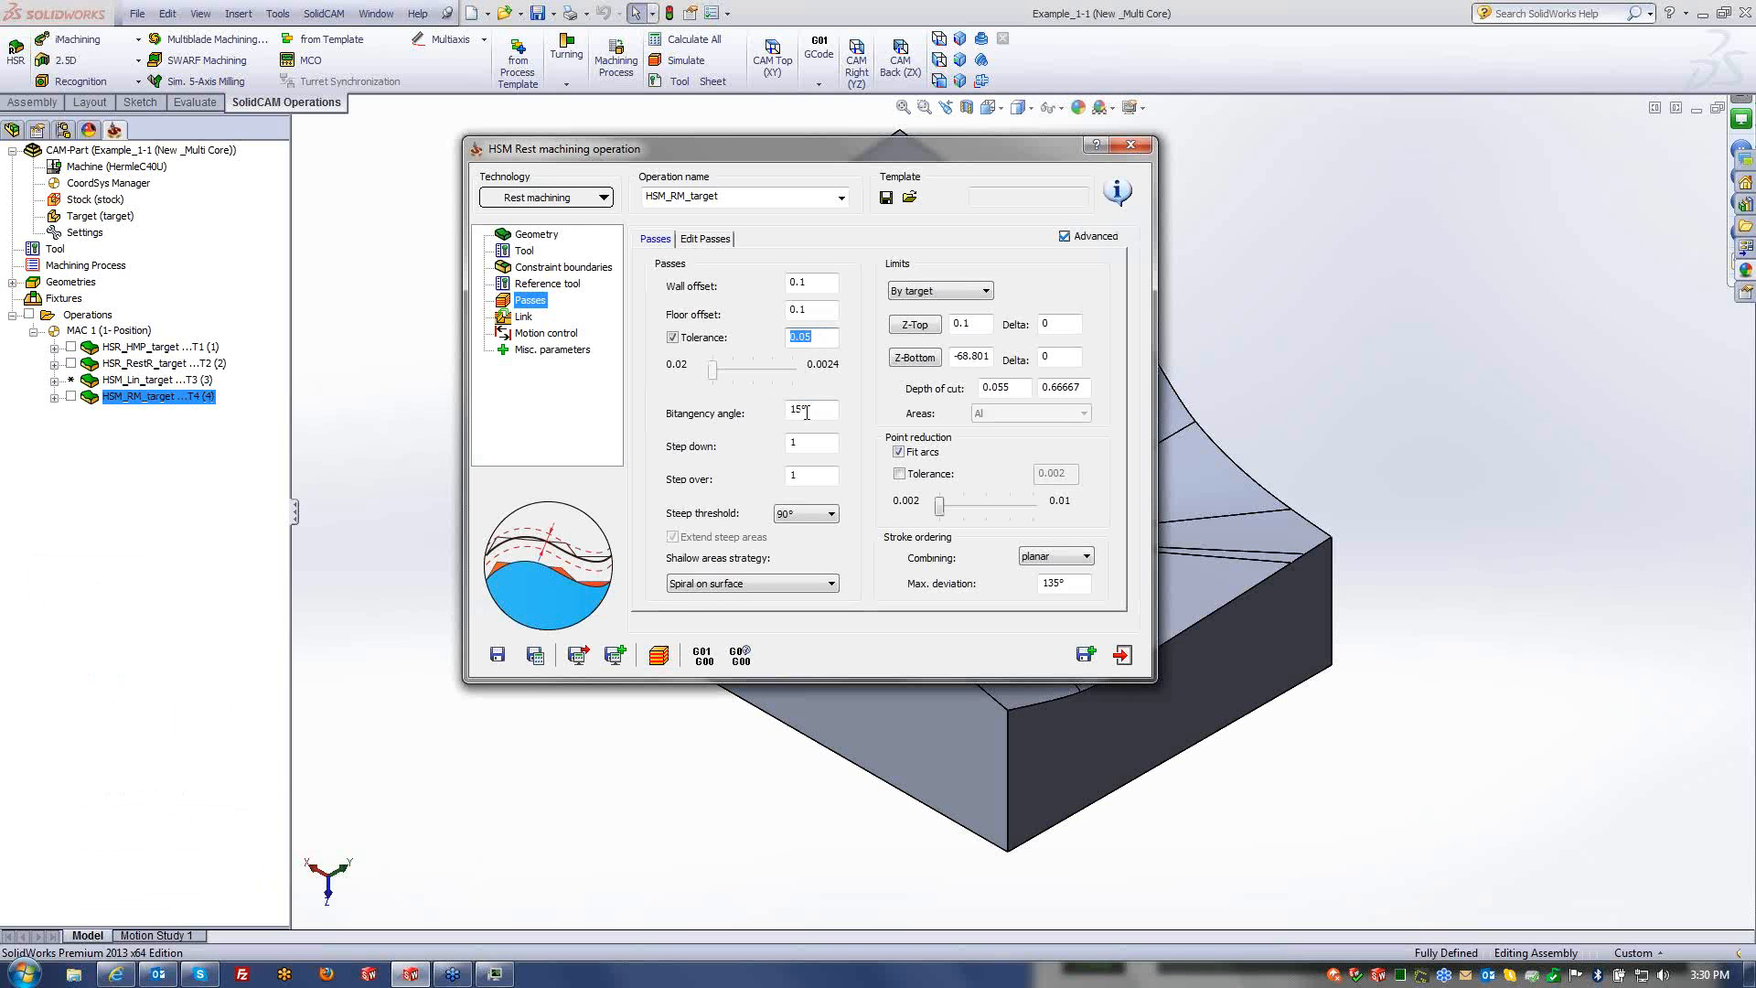
{"action": "left_click", "coordinate": [810, 443]}
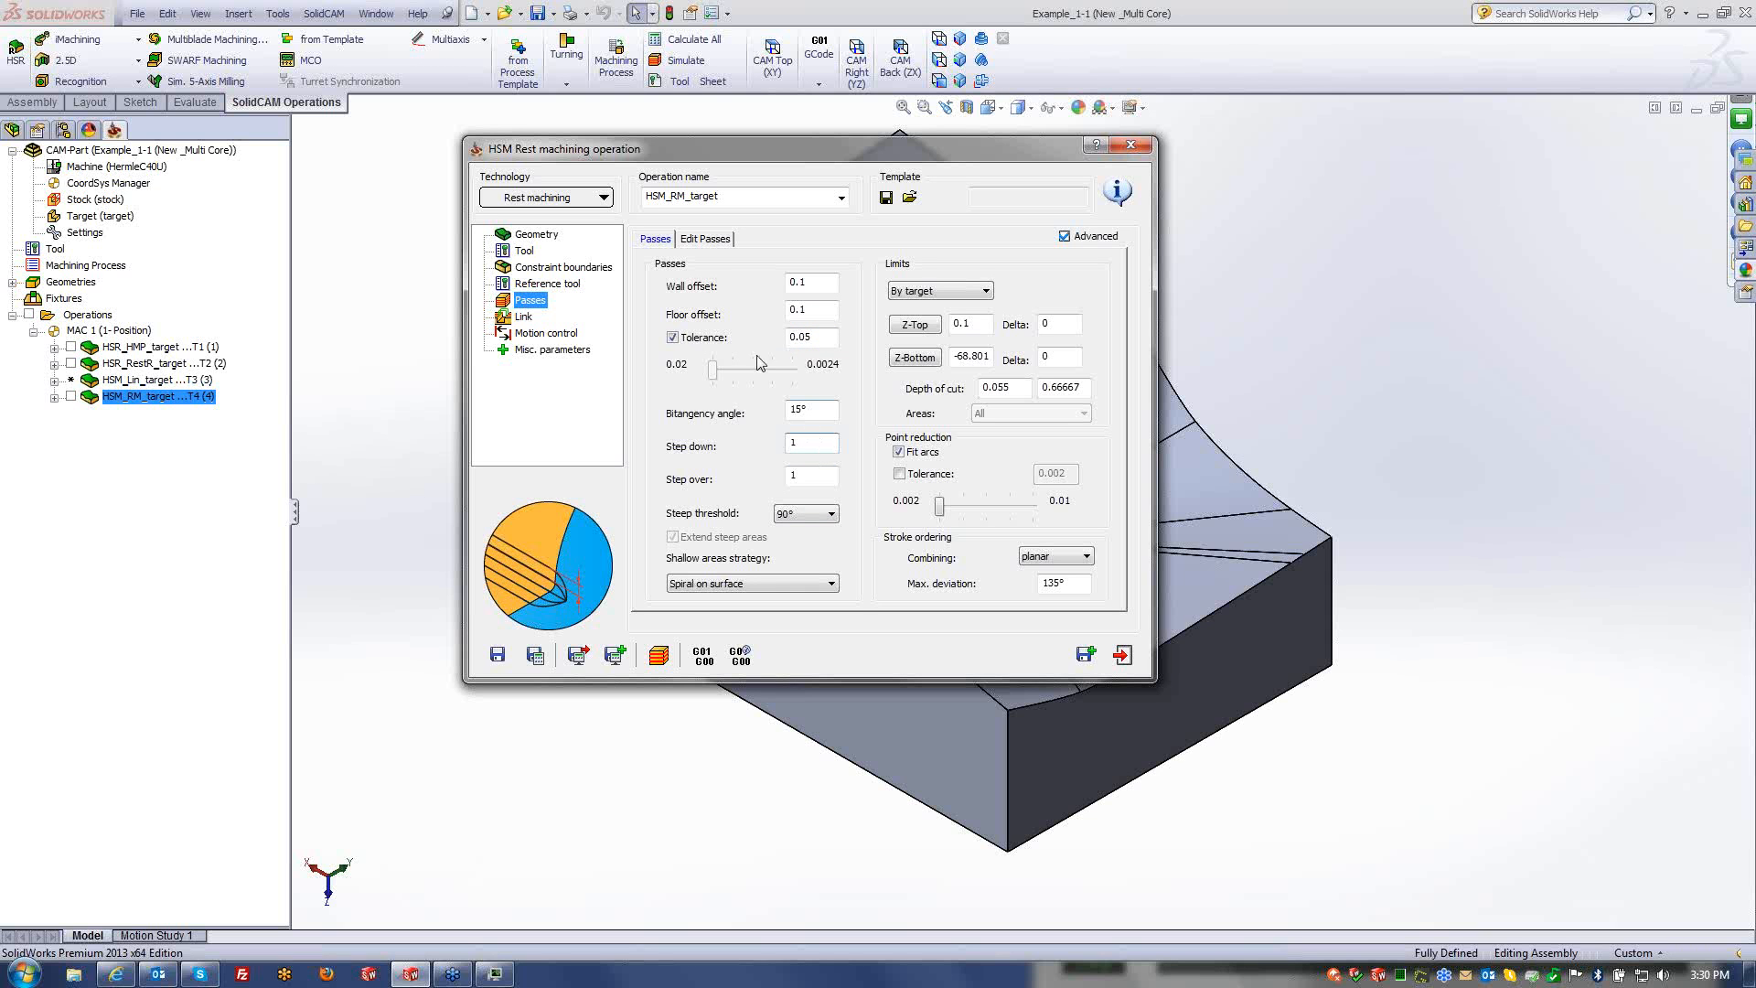
- Turn off custom tolerance, set step down 0.2, save, close, and also select HSM_Lin_target
{"action": "left_click", "coordinate": [672, 338]}
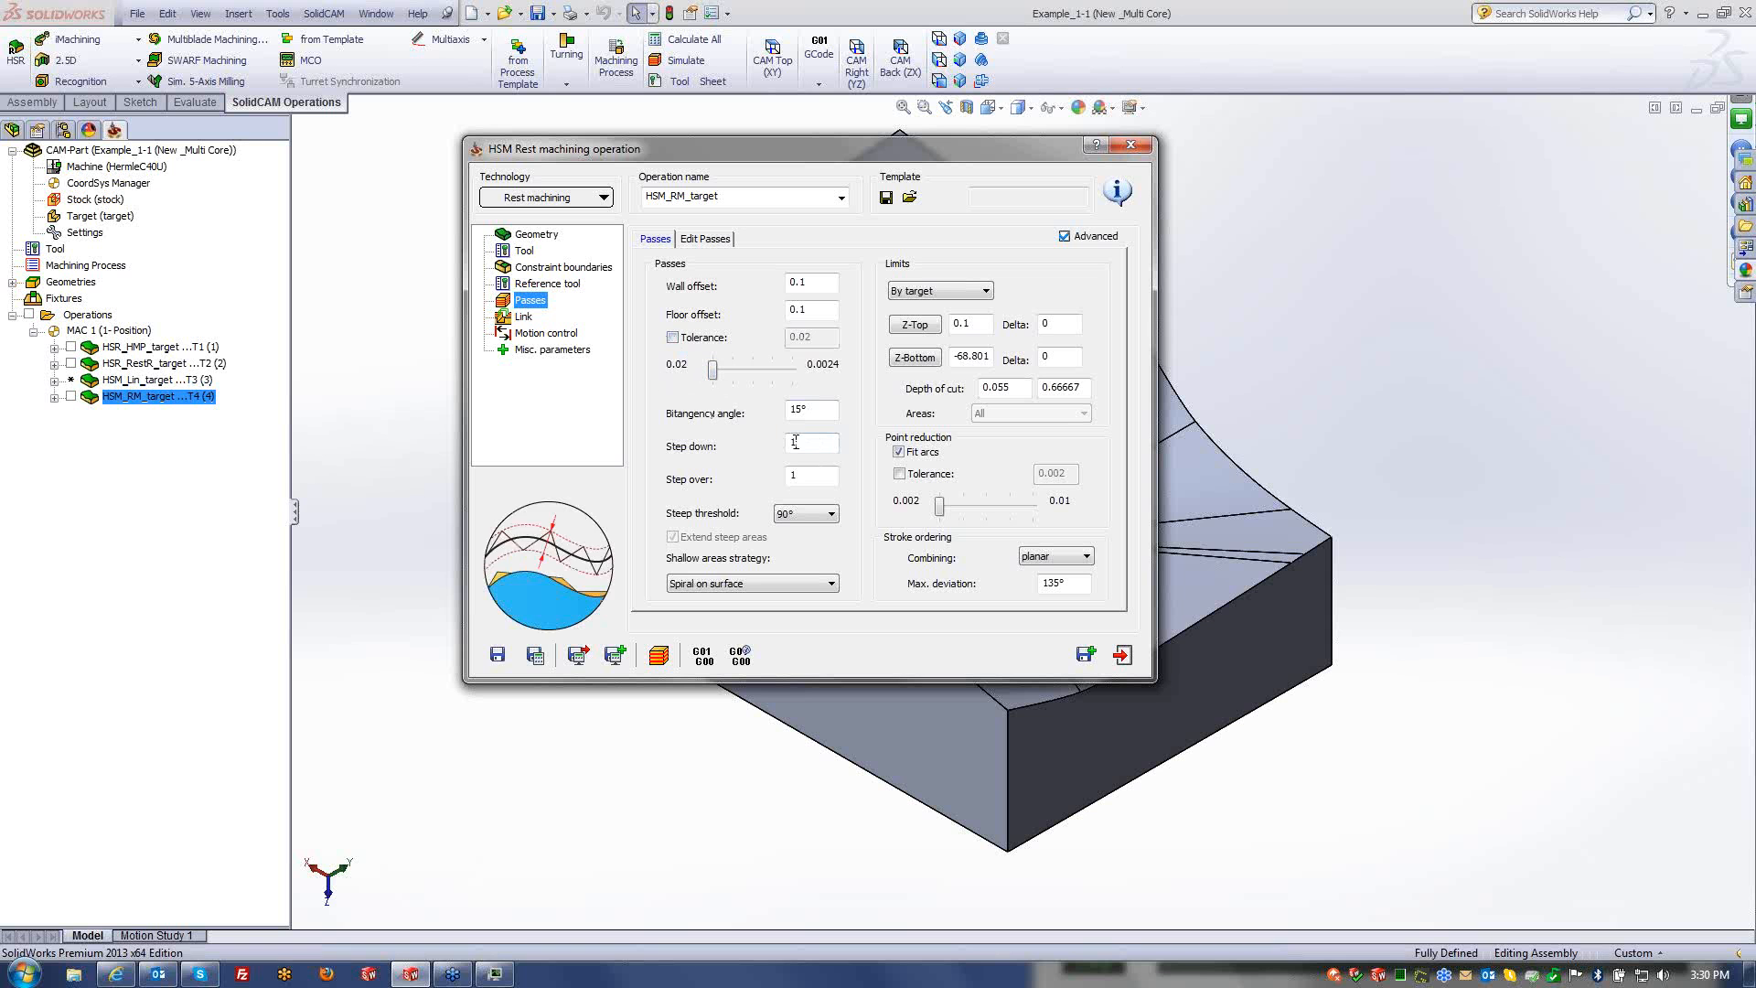
{"action": "left_click_drag", "start_coordinate": [824, 443], "coordinate": [700, 489]}
{"action": "type", "text": "0.2"}
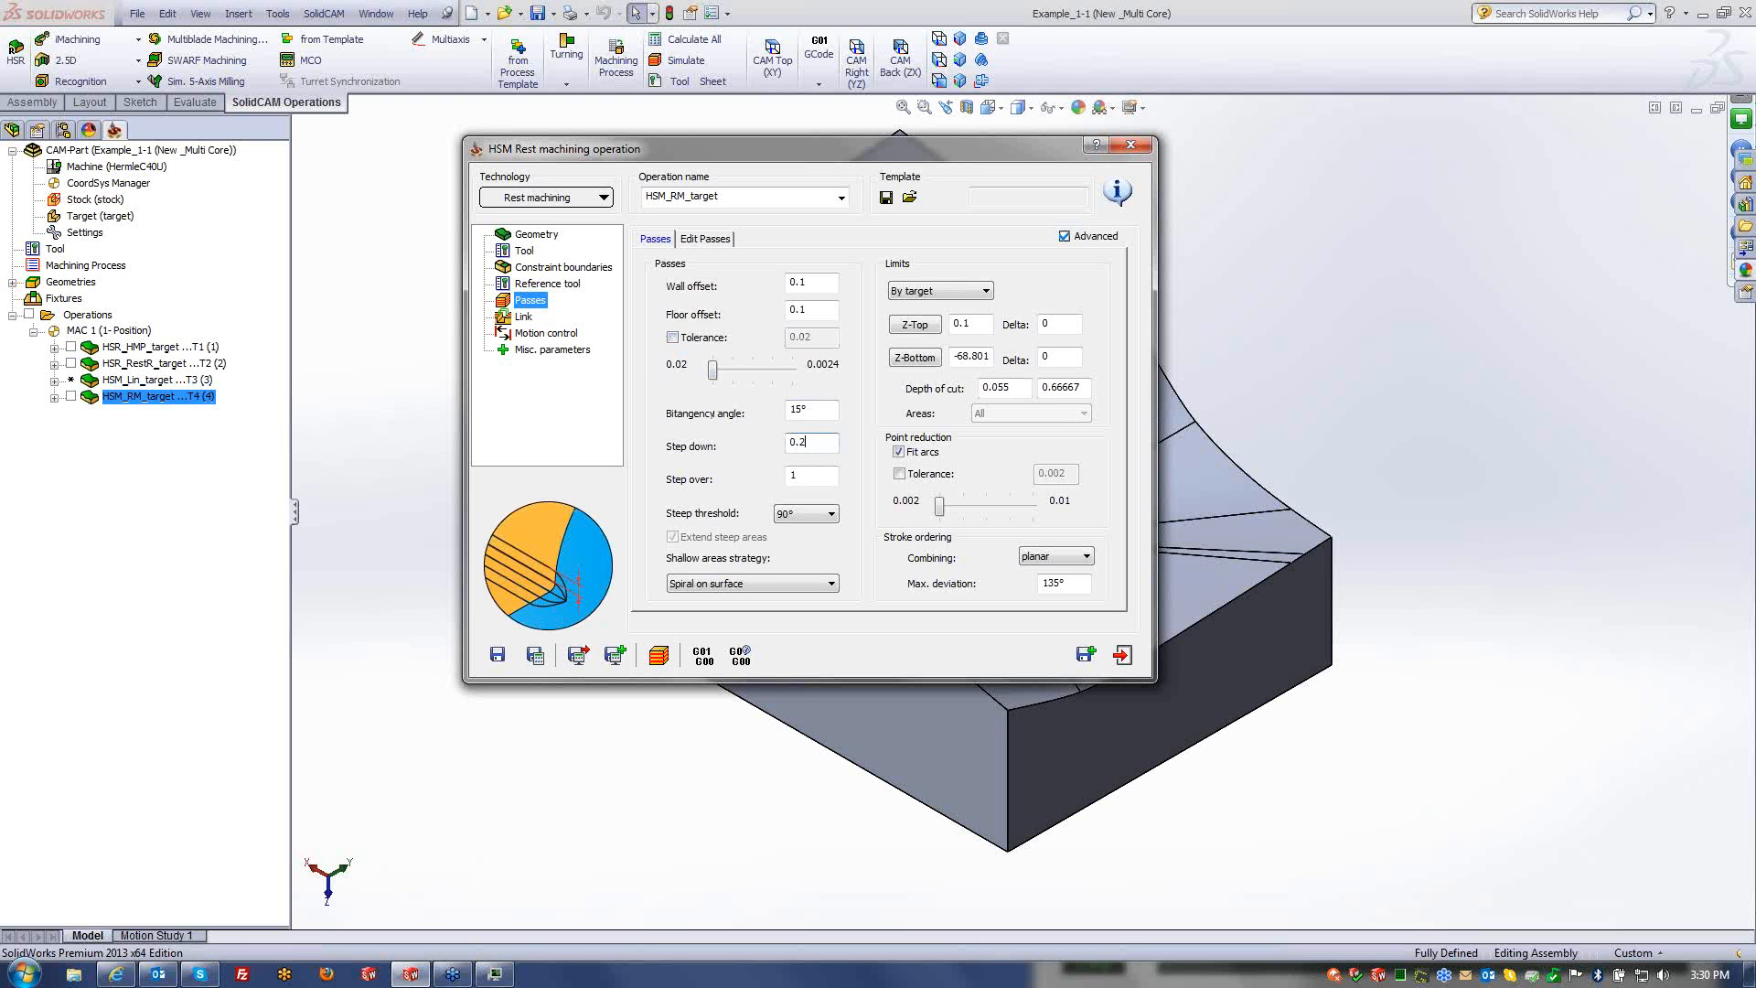
{"action": "key", "text": "Tab"}
{"action": "type", "text": "0.2"}
{"action": "left_click", "coordinate": [499, 652]}
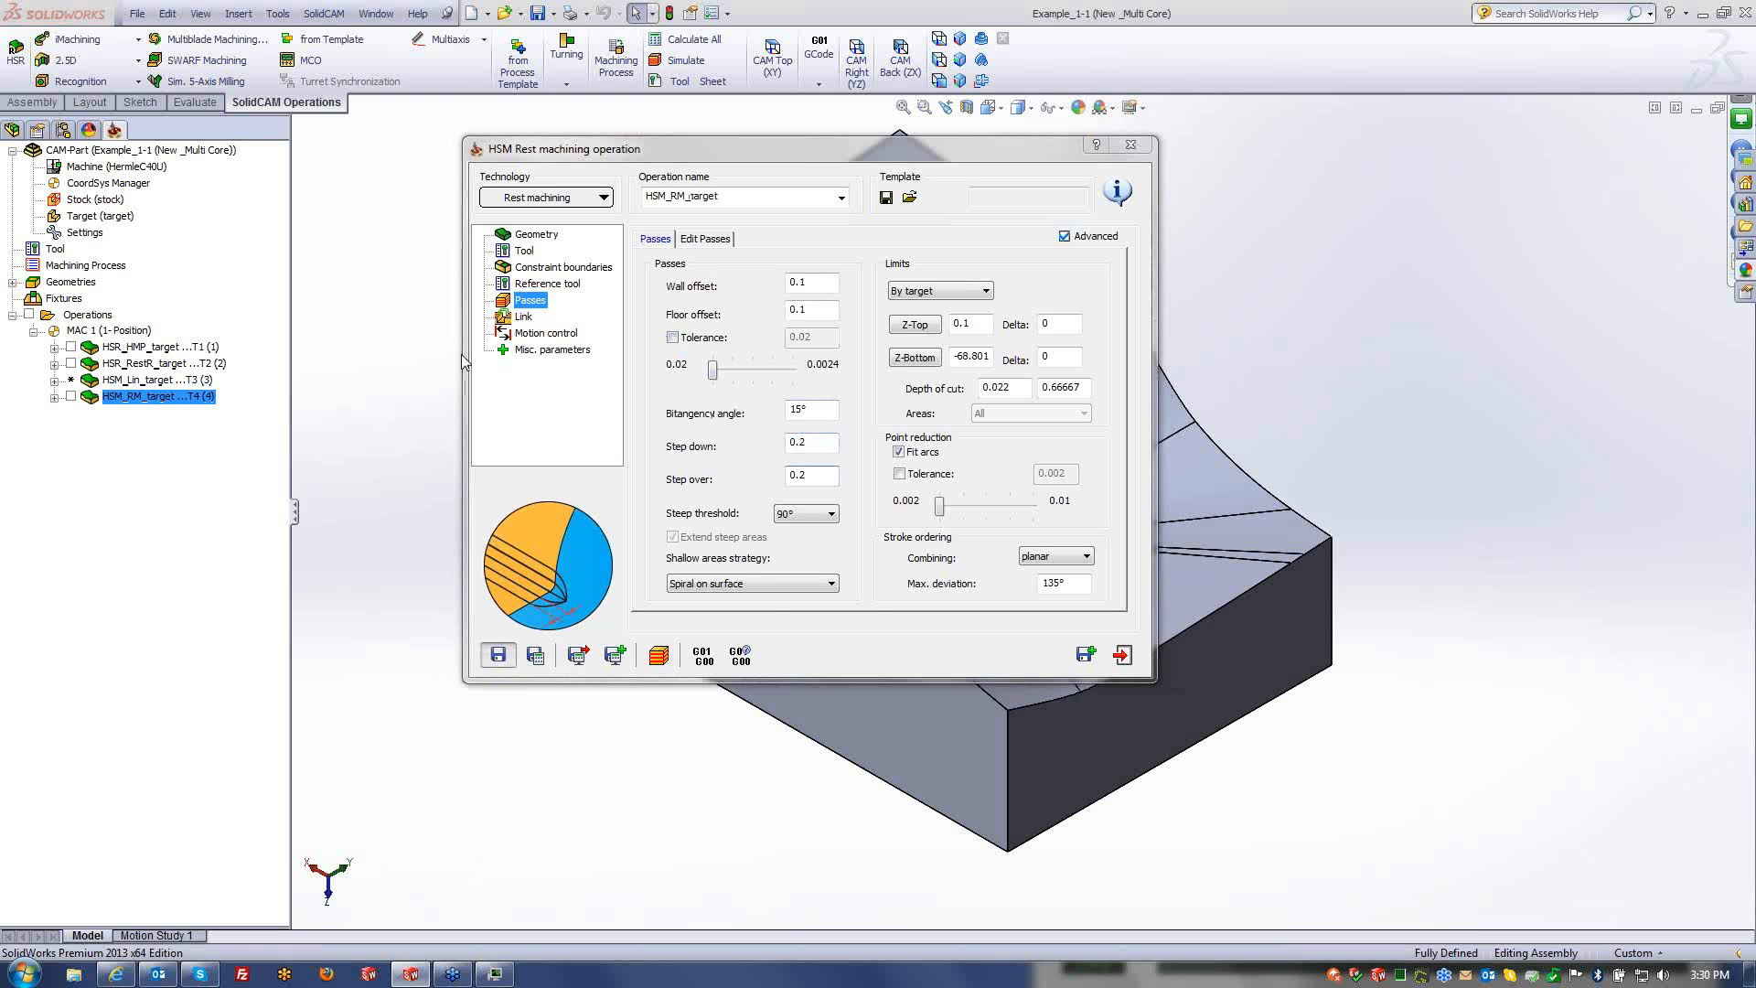
{"action": "left_click", "coordinate": [1122, 654]}
{"action": "left_click", "coordinate": [161, 383], "text": "ctrl"}
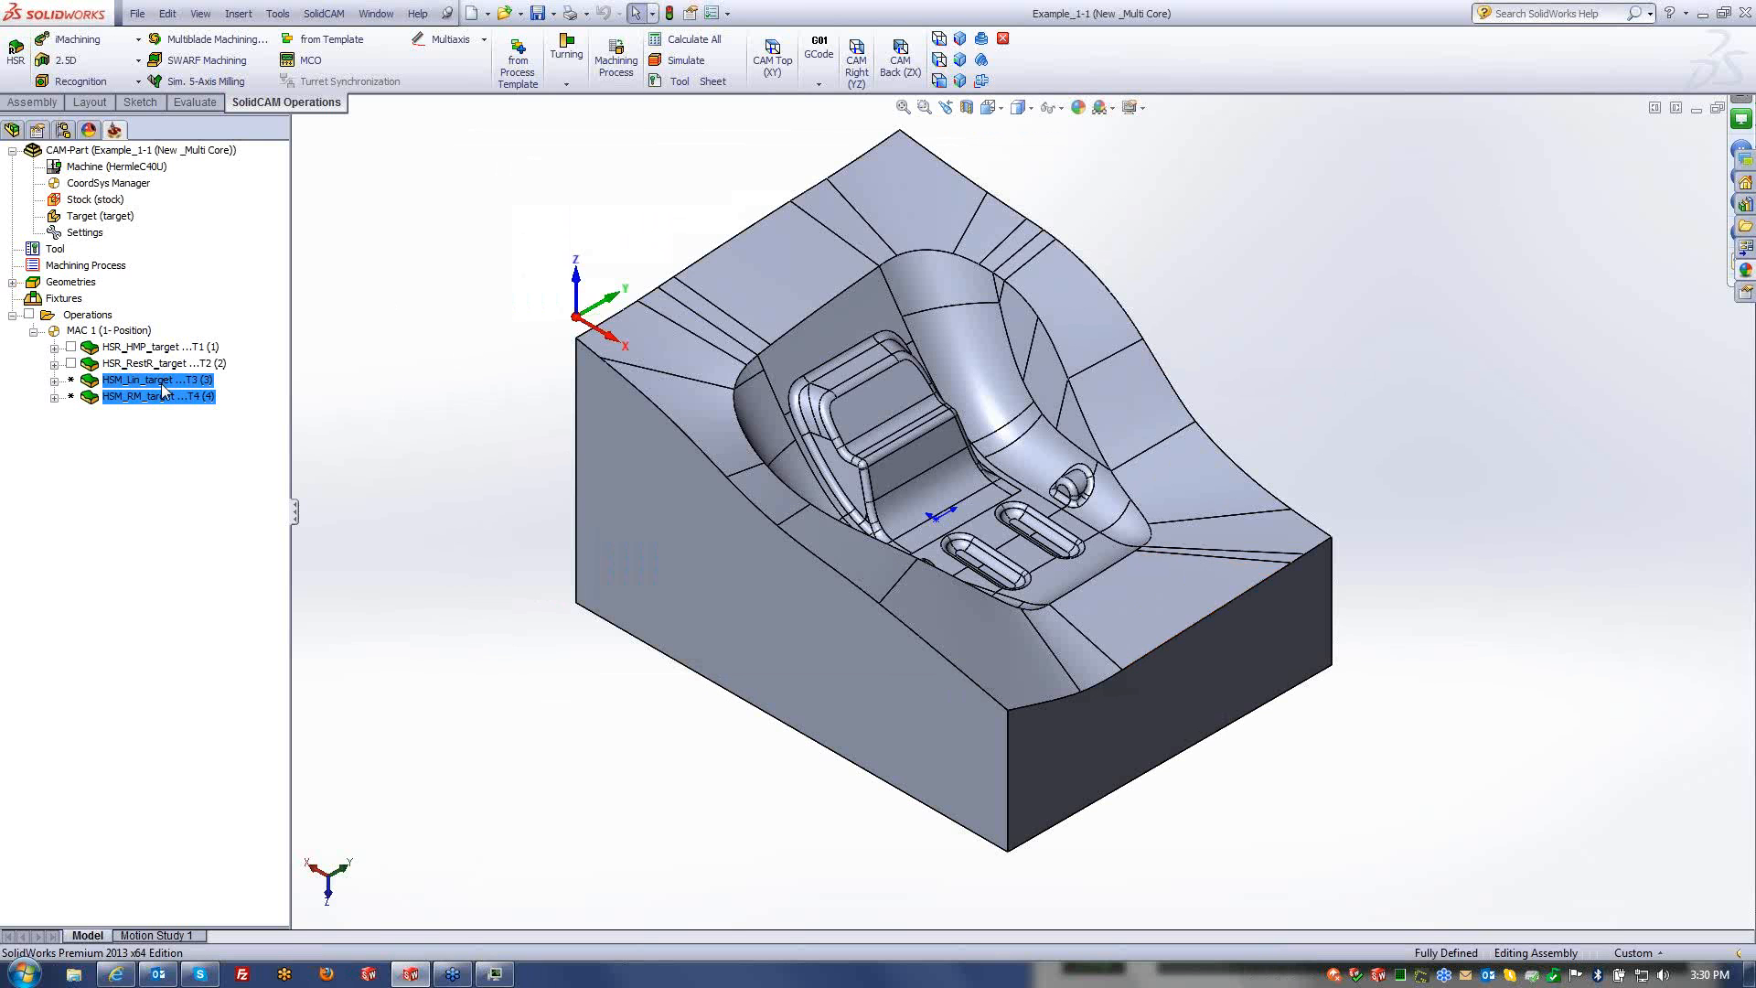
- Calculate HSM_Lin_target and HSM_RM_target in parallel while watching CPU load in Task Manager
{"action": "right_click", "coordinate": [161, 383]}
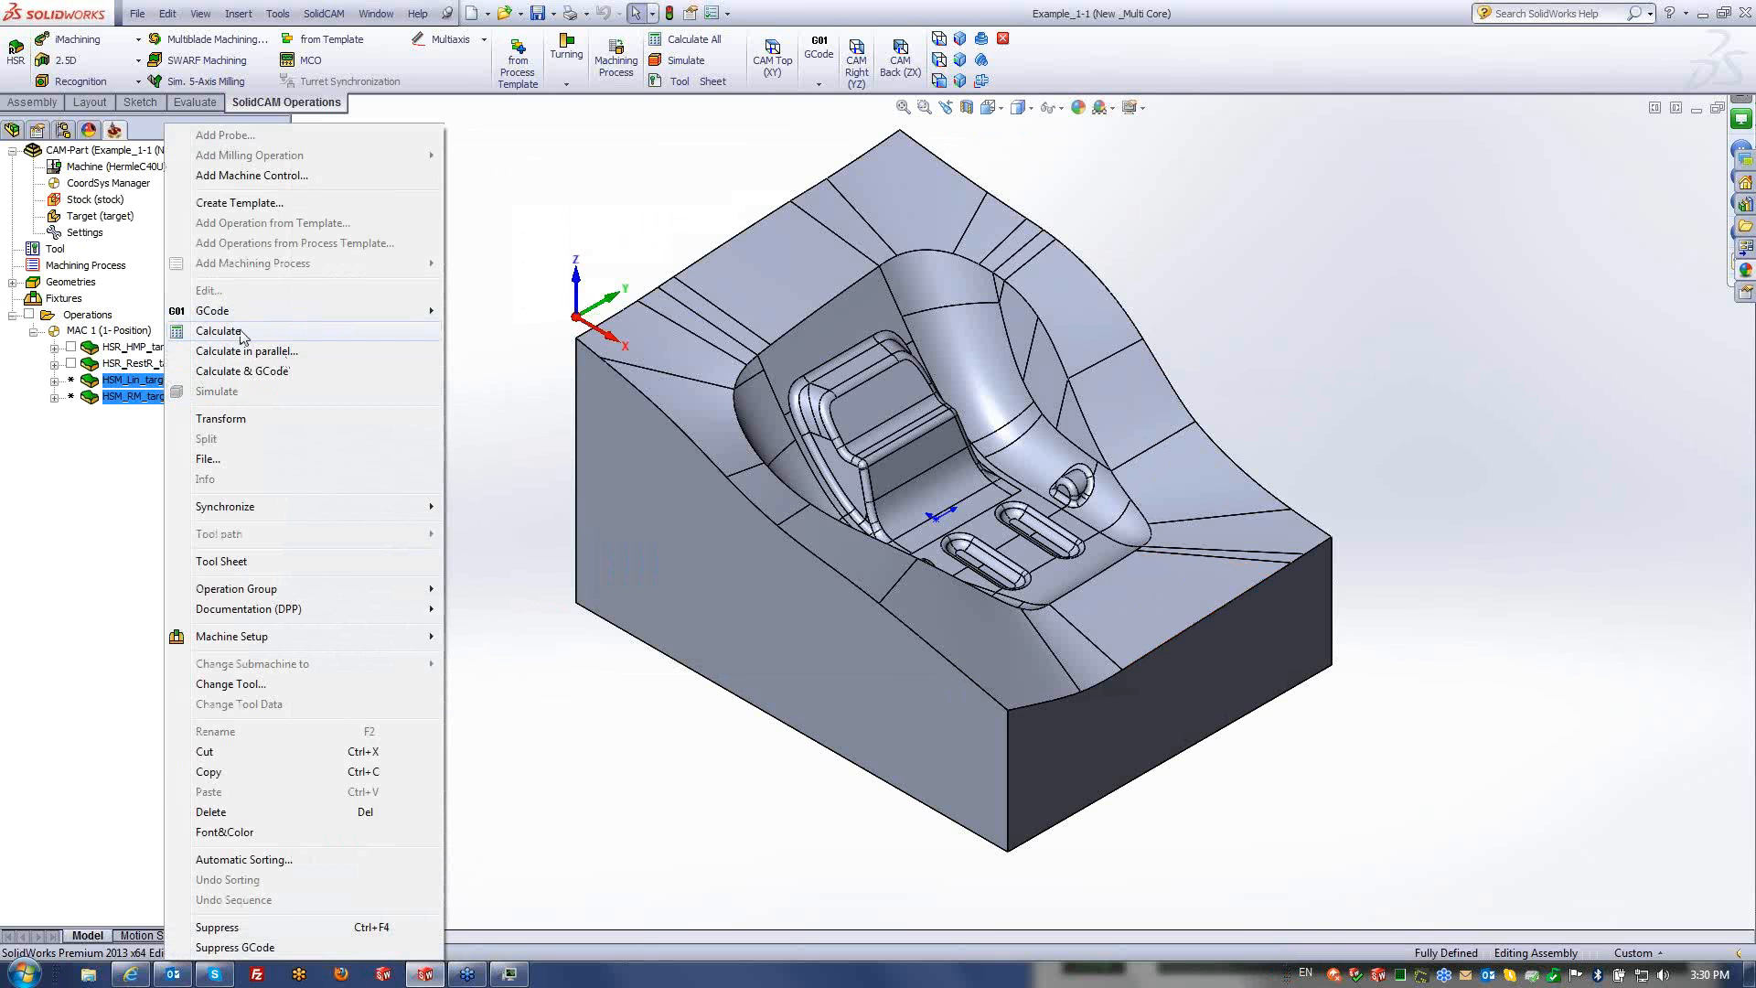
{"action": "left_click", "coordinate": [250, 328]}
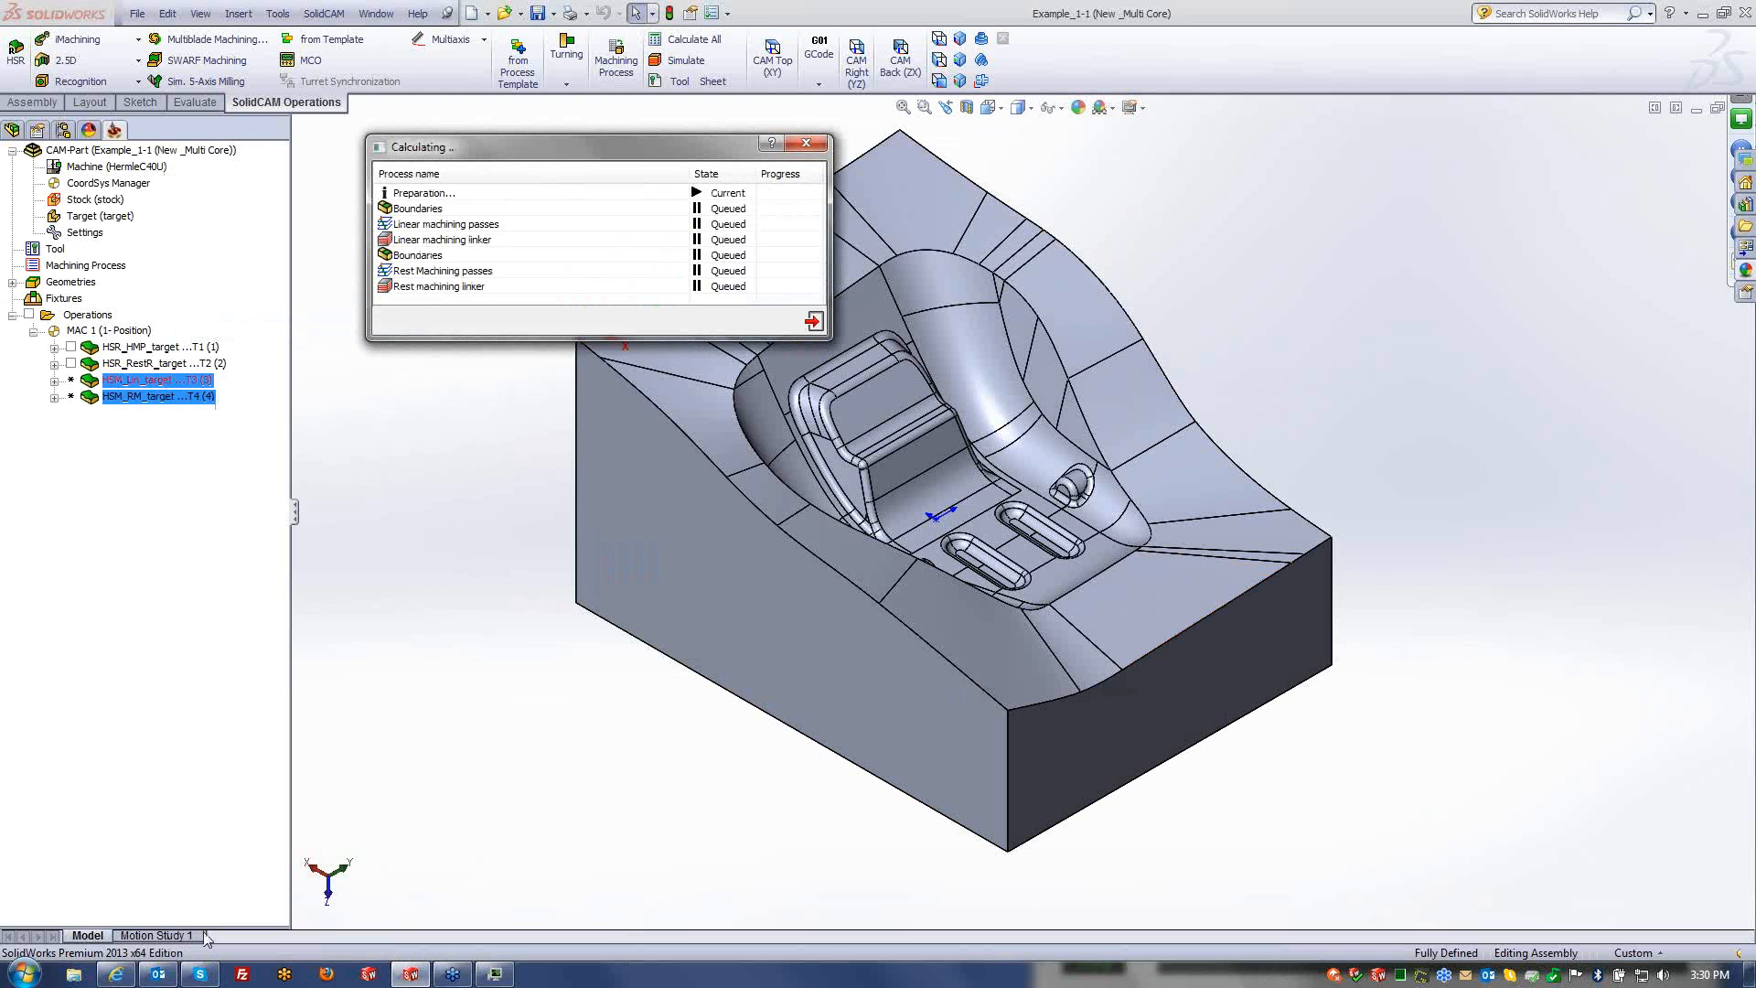
{"action": "left_click", "coordinate": [497, 975]}
{"action": "left_click_drag", "start_coordinate": [1341, 573], "coordinate": [1352, 391]}
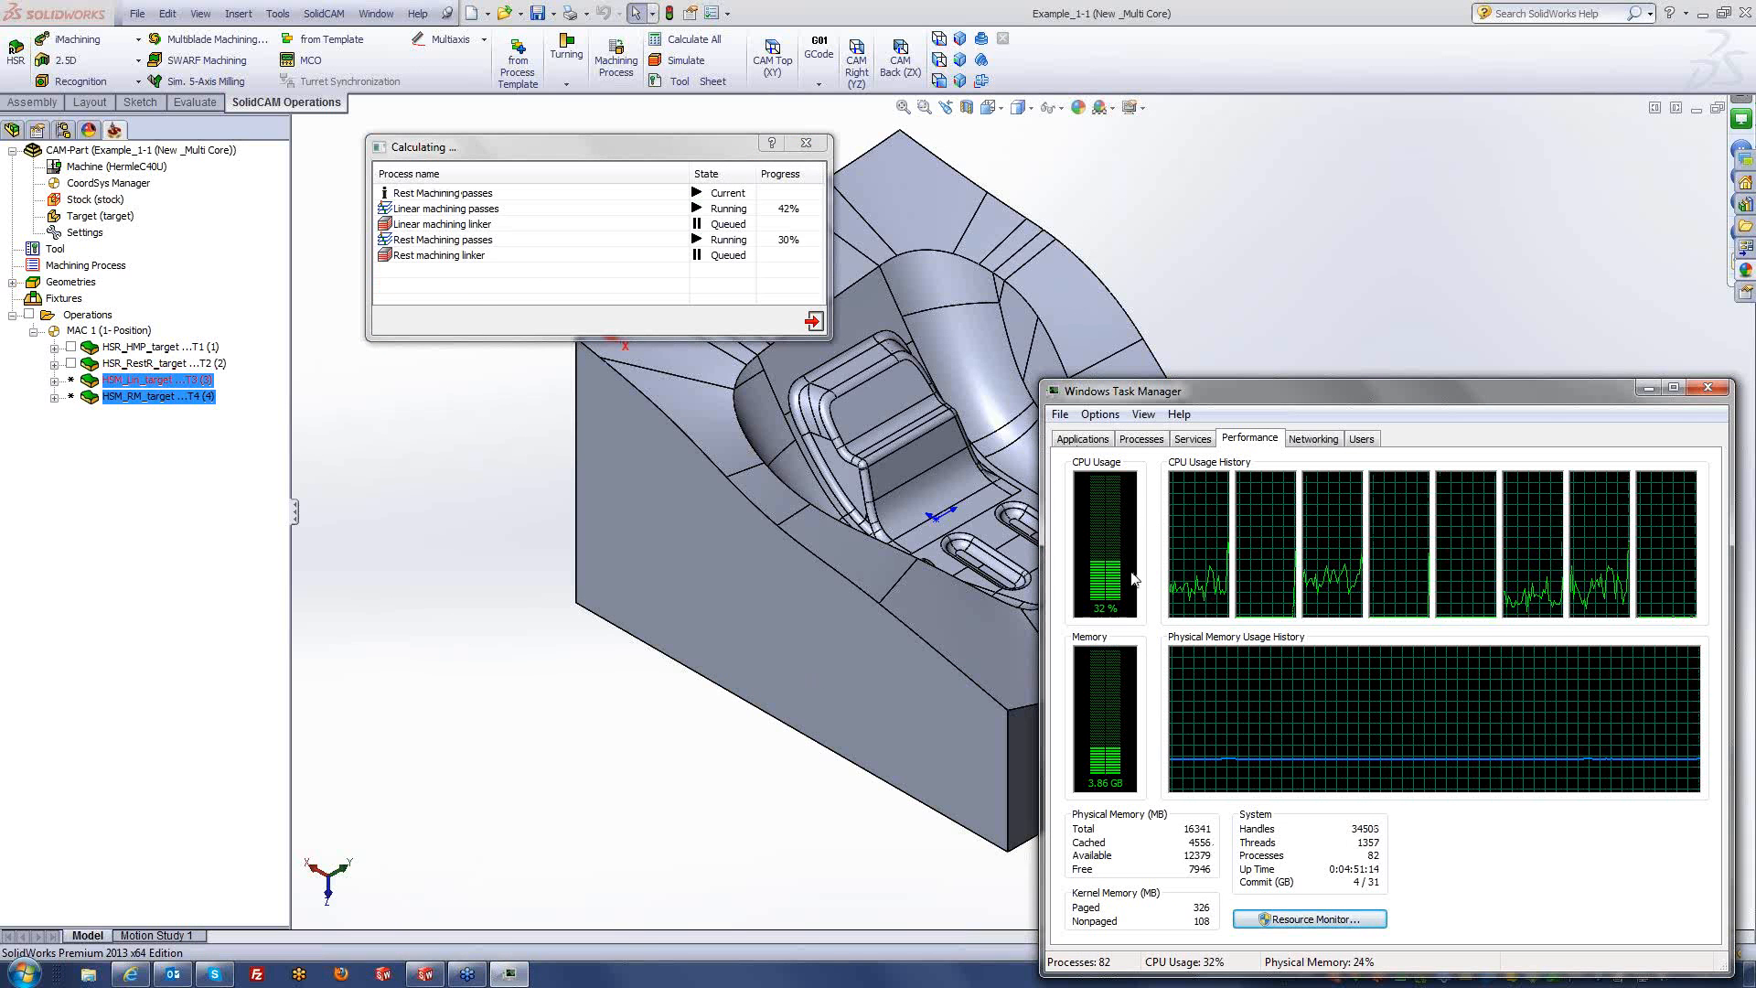
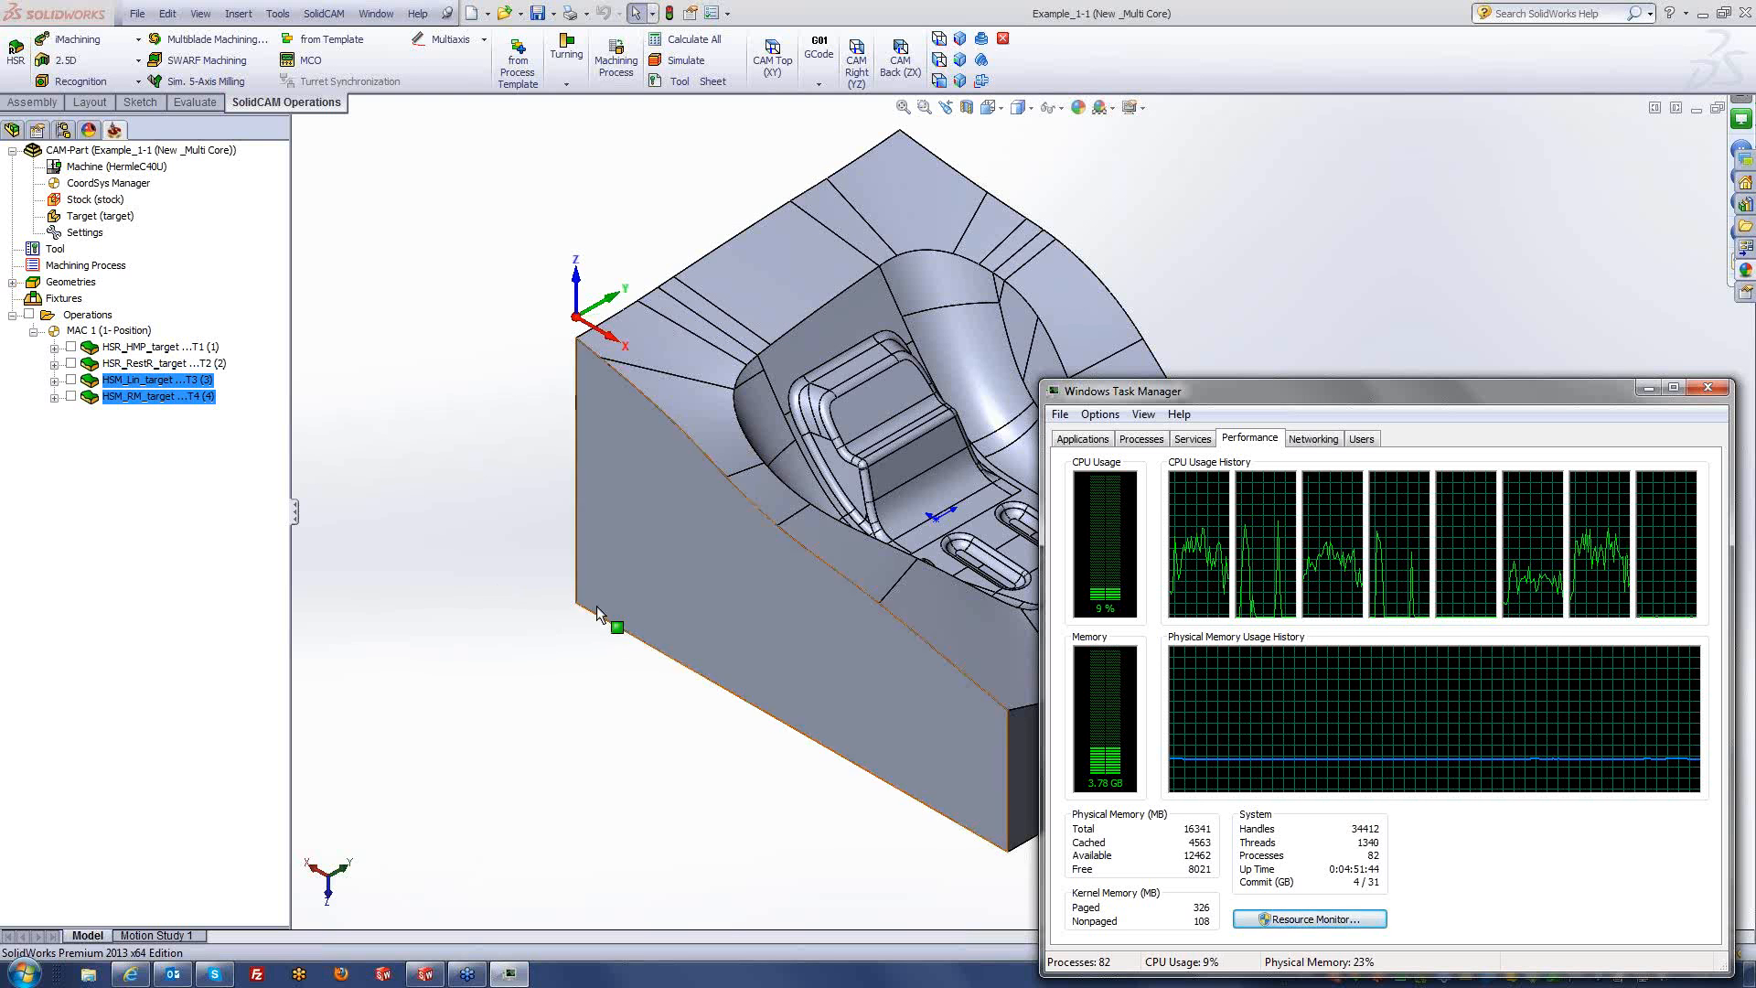
- Close Task Manager to bring the SolidWorks viewport with the Example_1-1 CAM part back
{"action": "left_click", "coordinate": [1707, 391]}
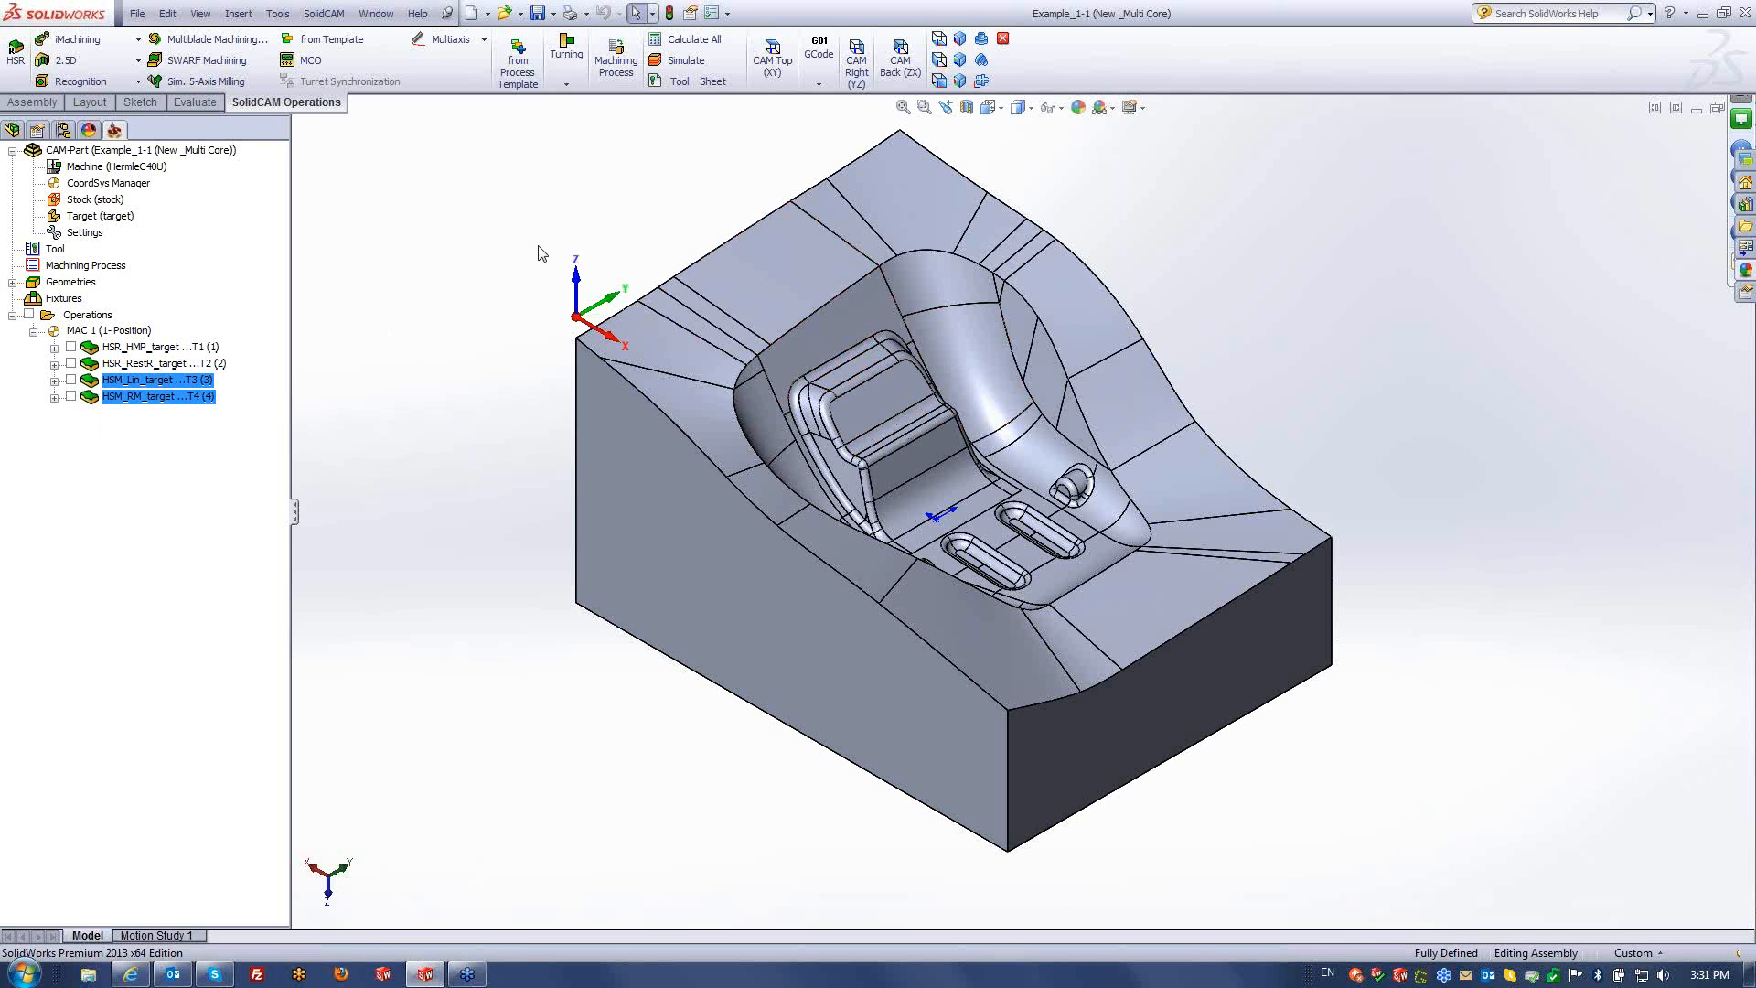
- Close the current CAM part and load the Example_2 (HM Rough) CAM part instead
{"action": "right_click", "coordinate": [113, 151]}
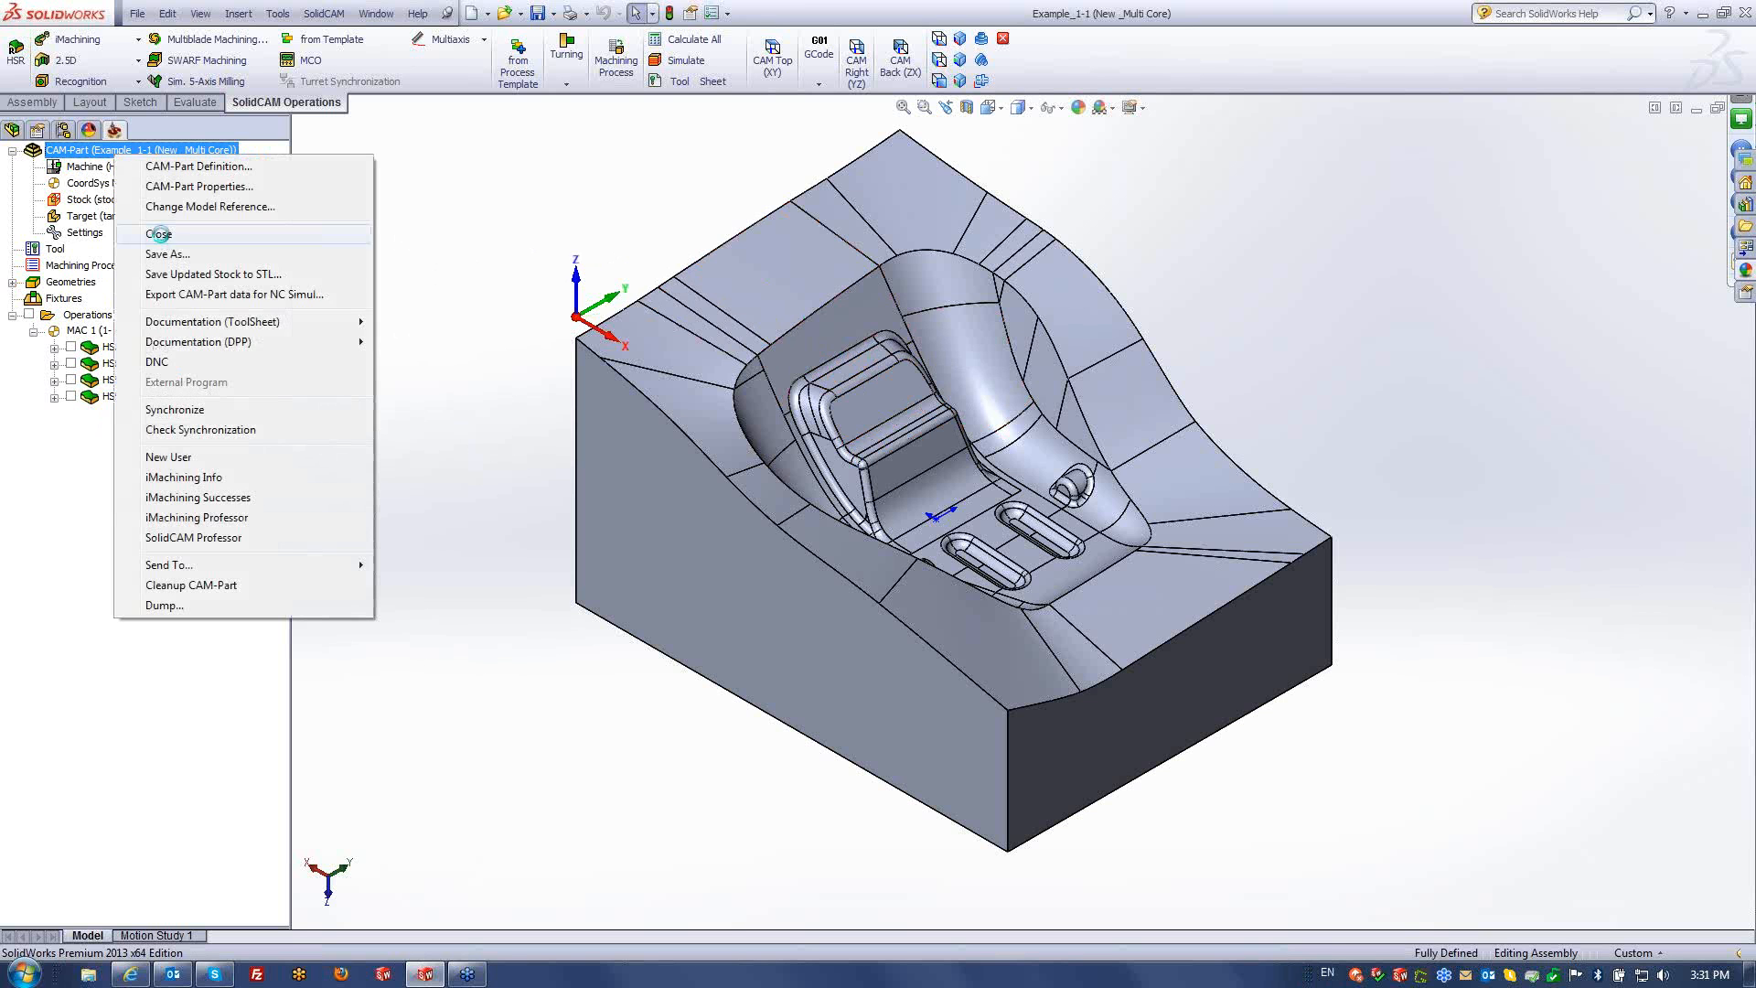
{"action": "left_click", "coordinate": [159, 234]}
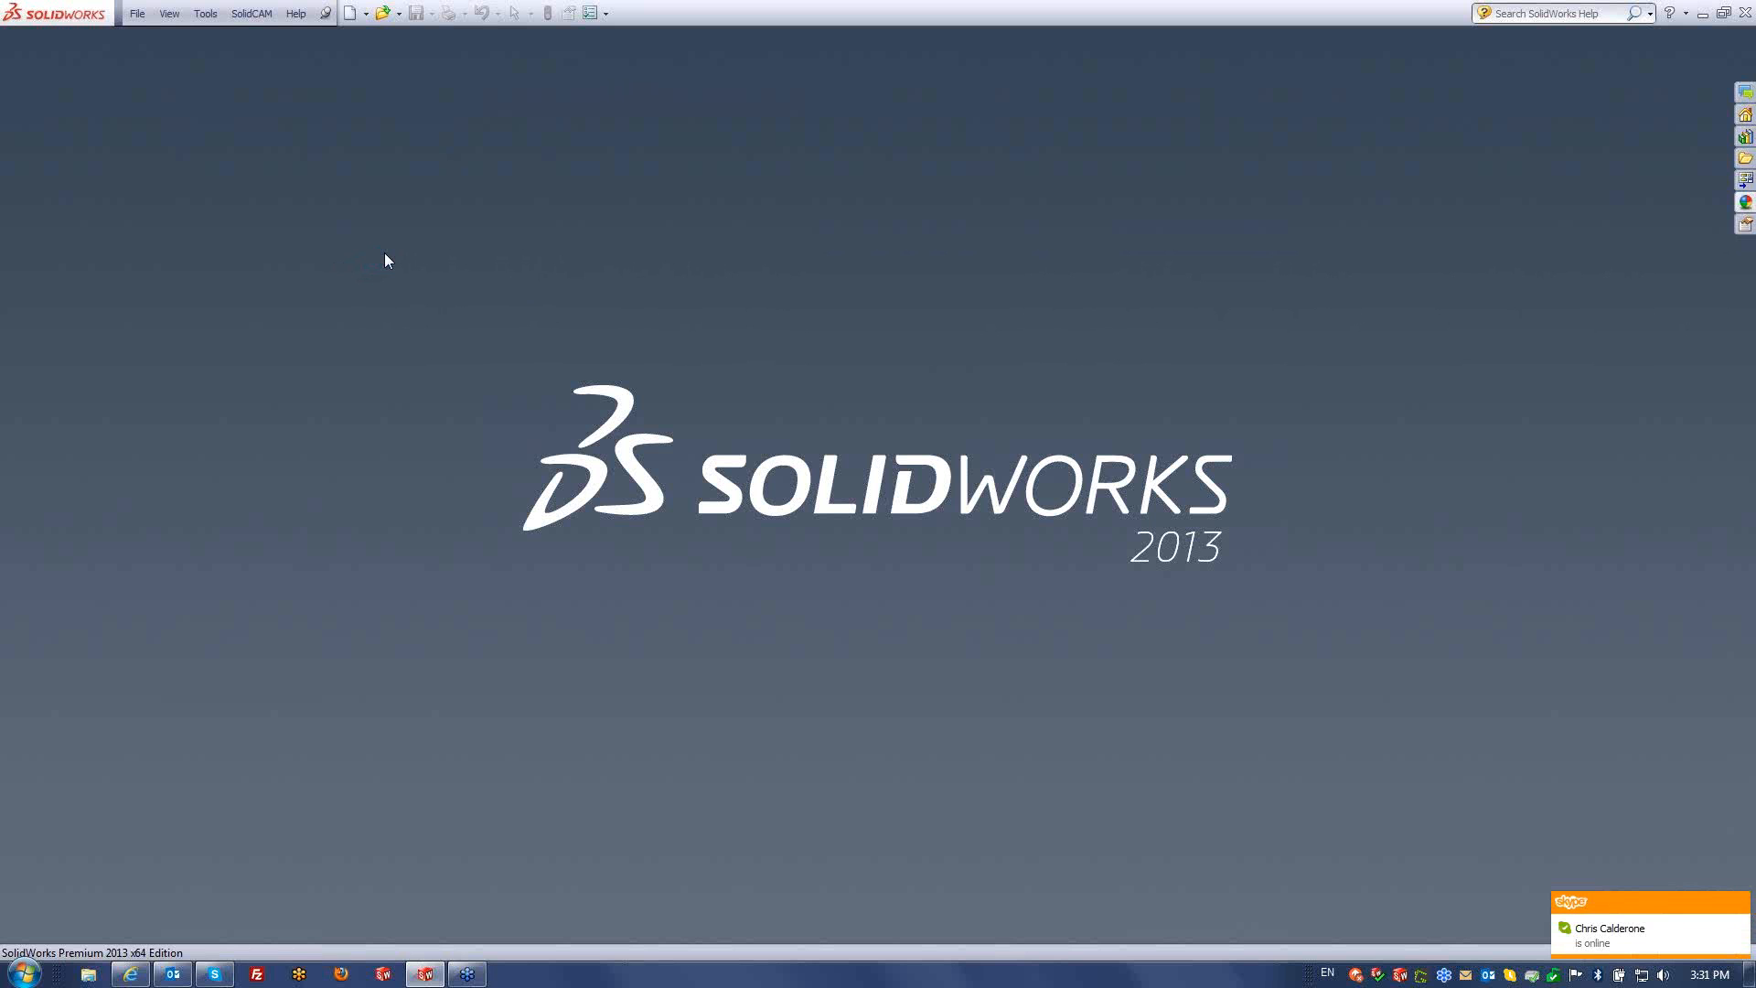
{"action": "left_click", "coordinate": [250, 14]}
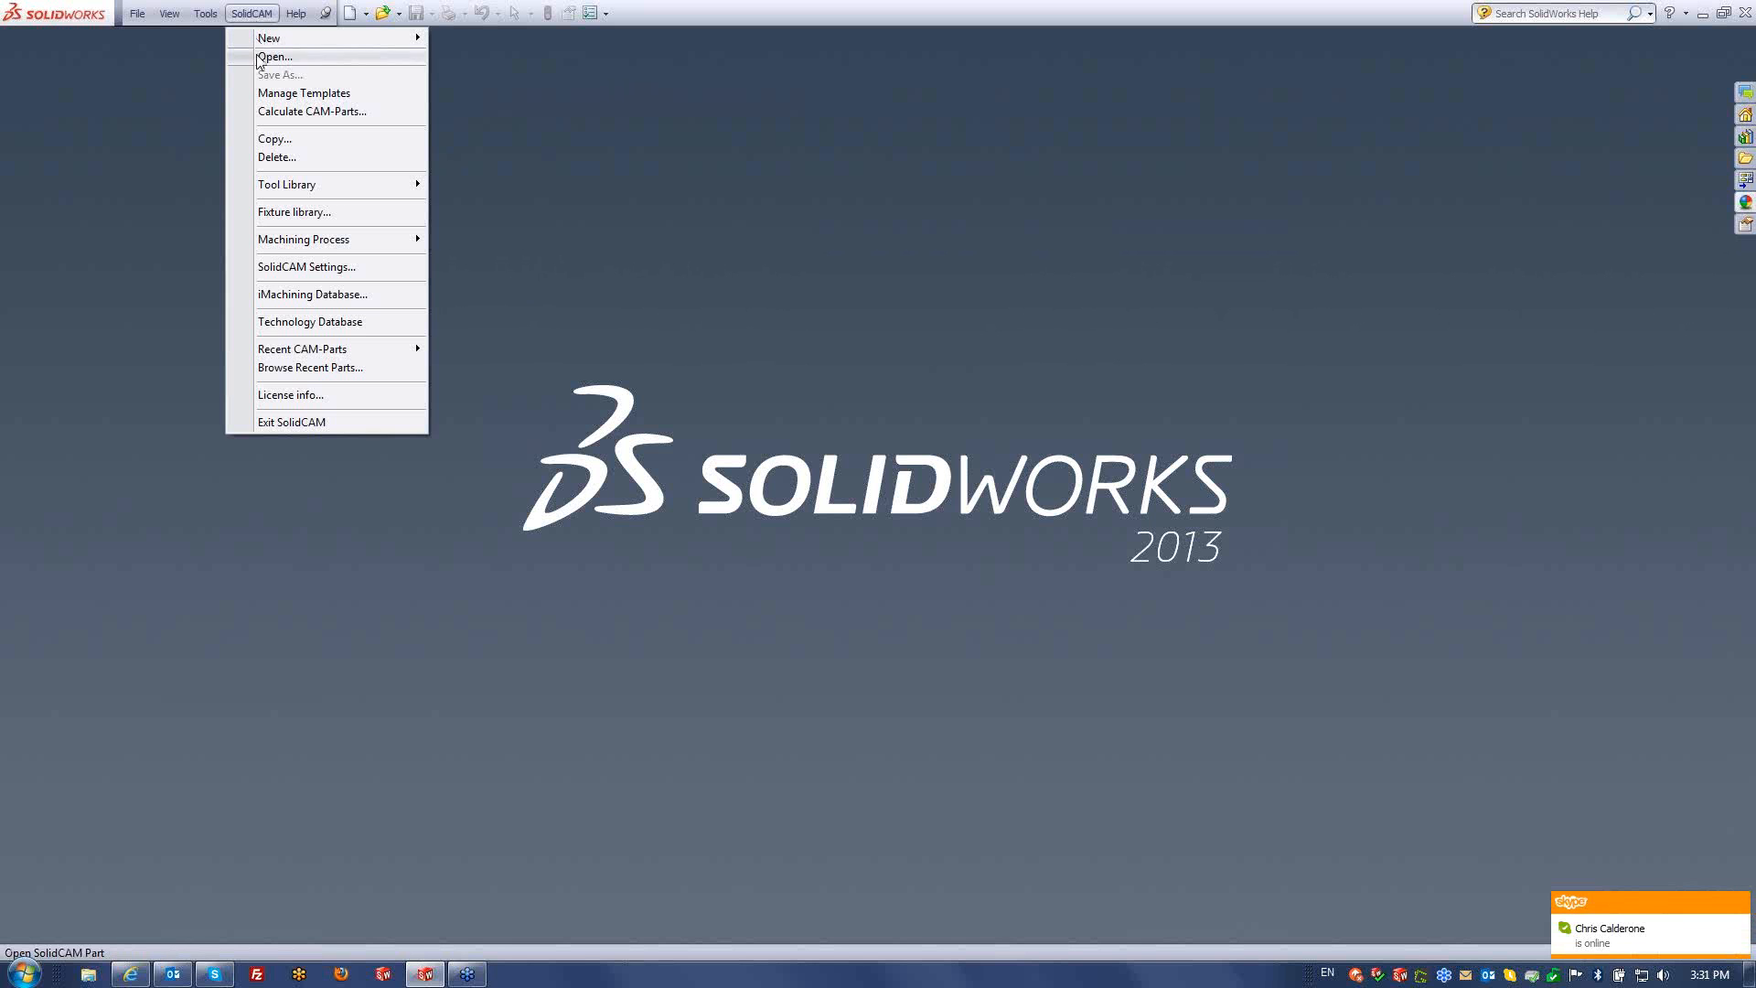
{"action": "left_click", "coordinate": [267, 56]}
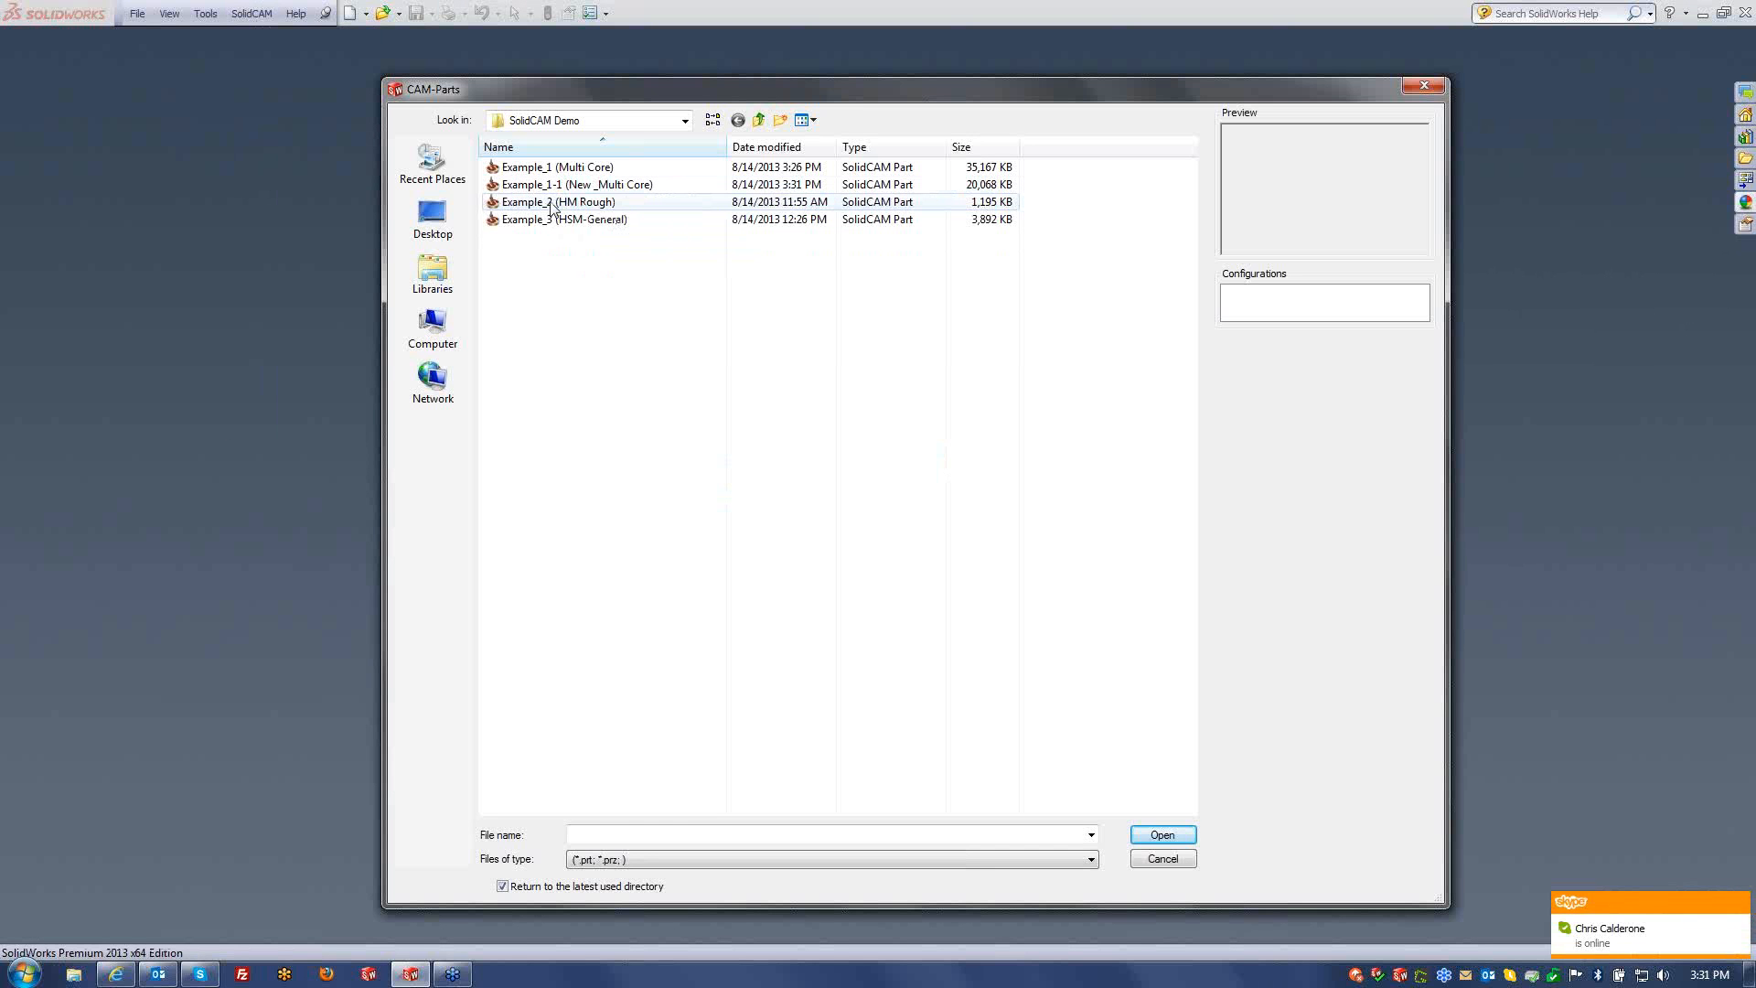
{"action": "left_click", "coordinate": [555, 204]}
{"action": "left_click", "coordinate": [1163, 834]}
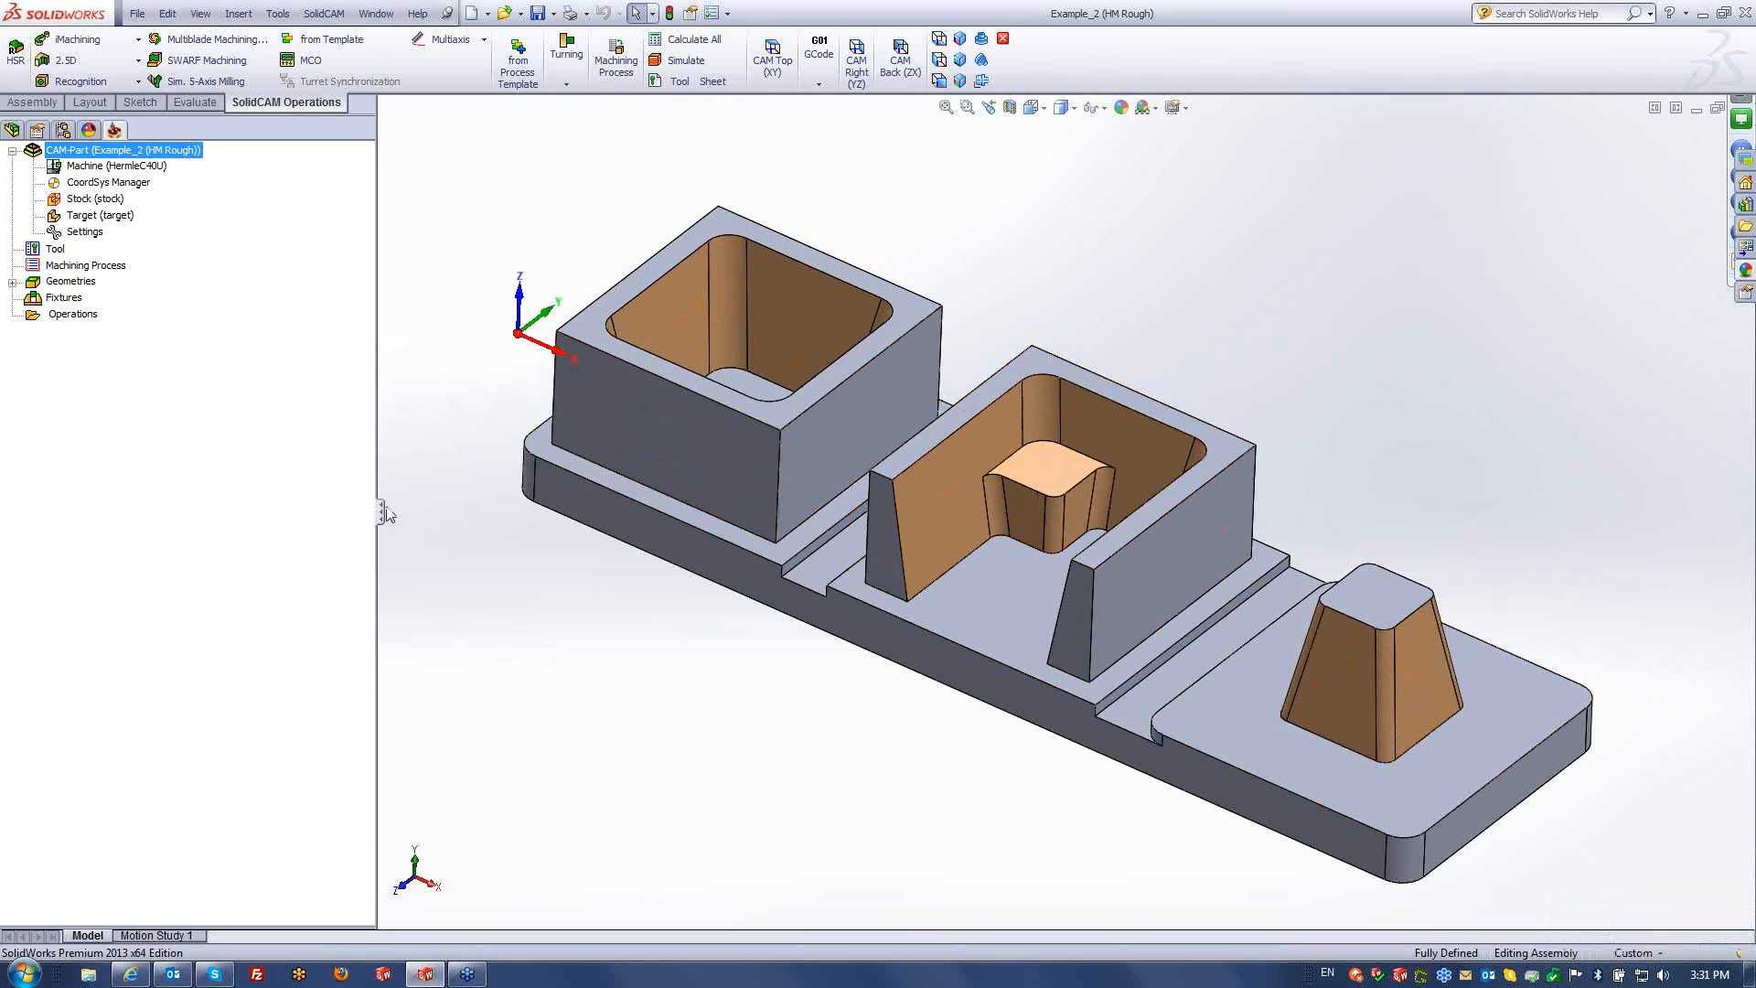
- Add a new HSR milling operation using the HM Roughing technology
{"action": "right_click", "coordinate": [73, 314]}
{"action": "mouse_move", "coordinate": [275, 347]}
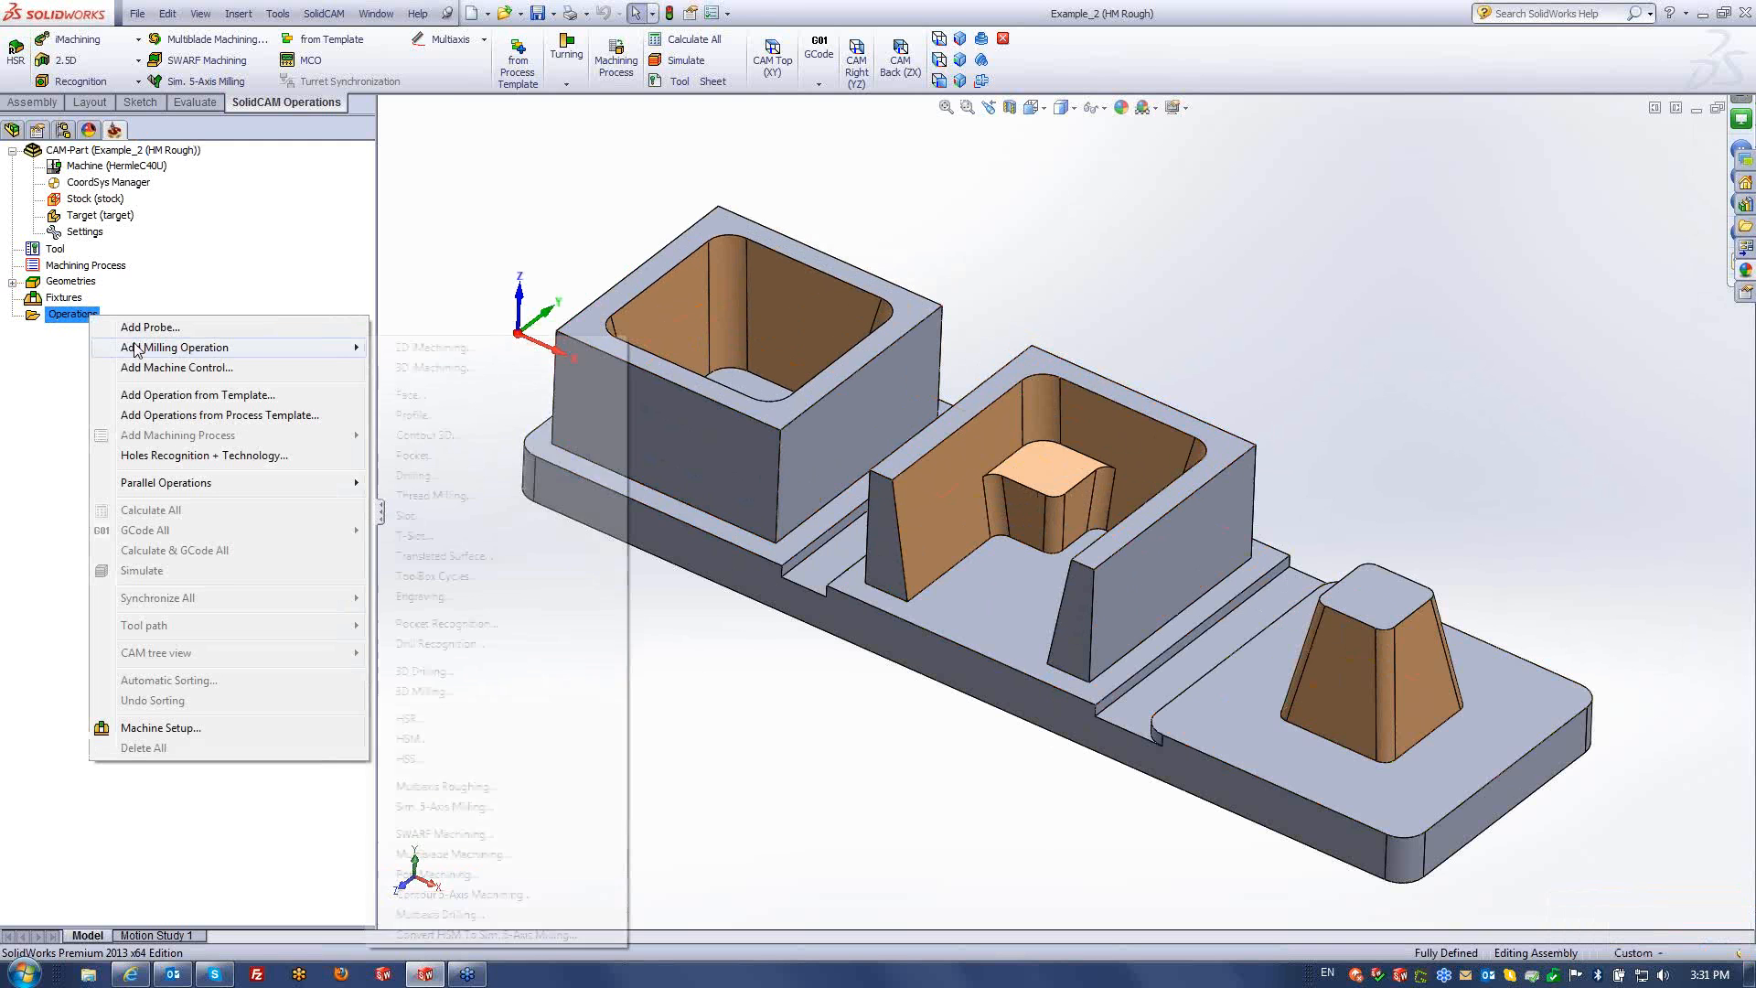
{"action": "left_click", "coordinate": [410, 719]}
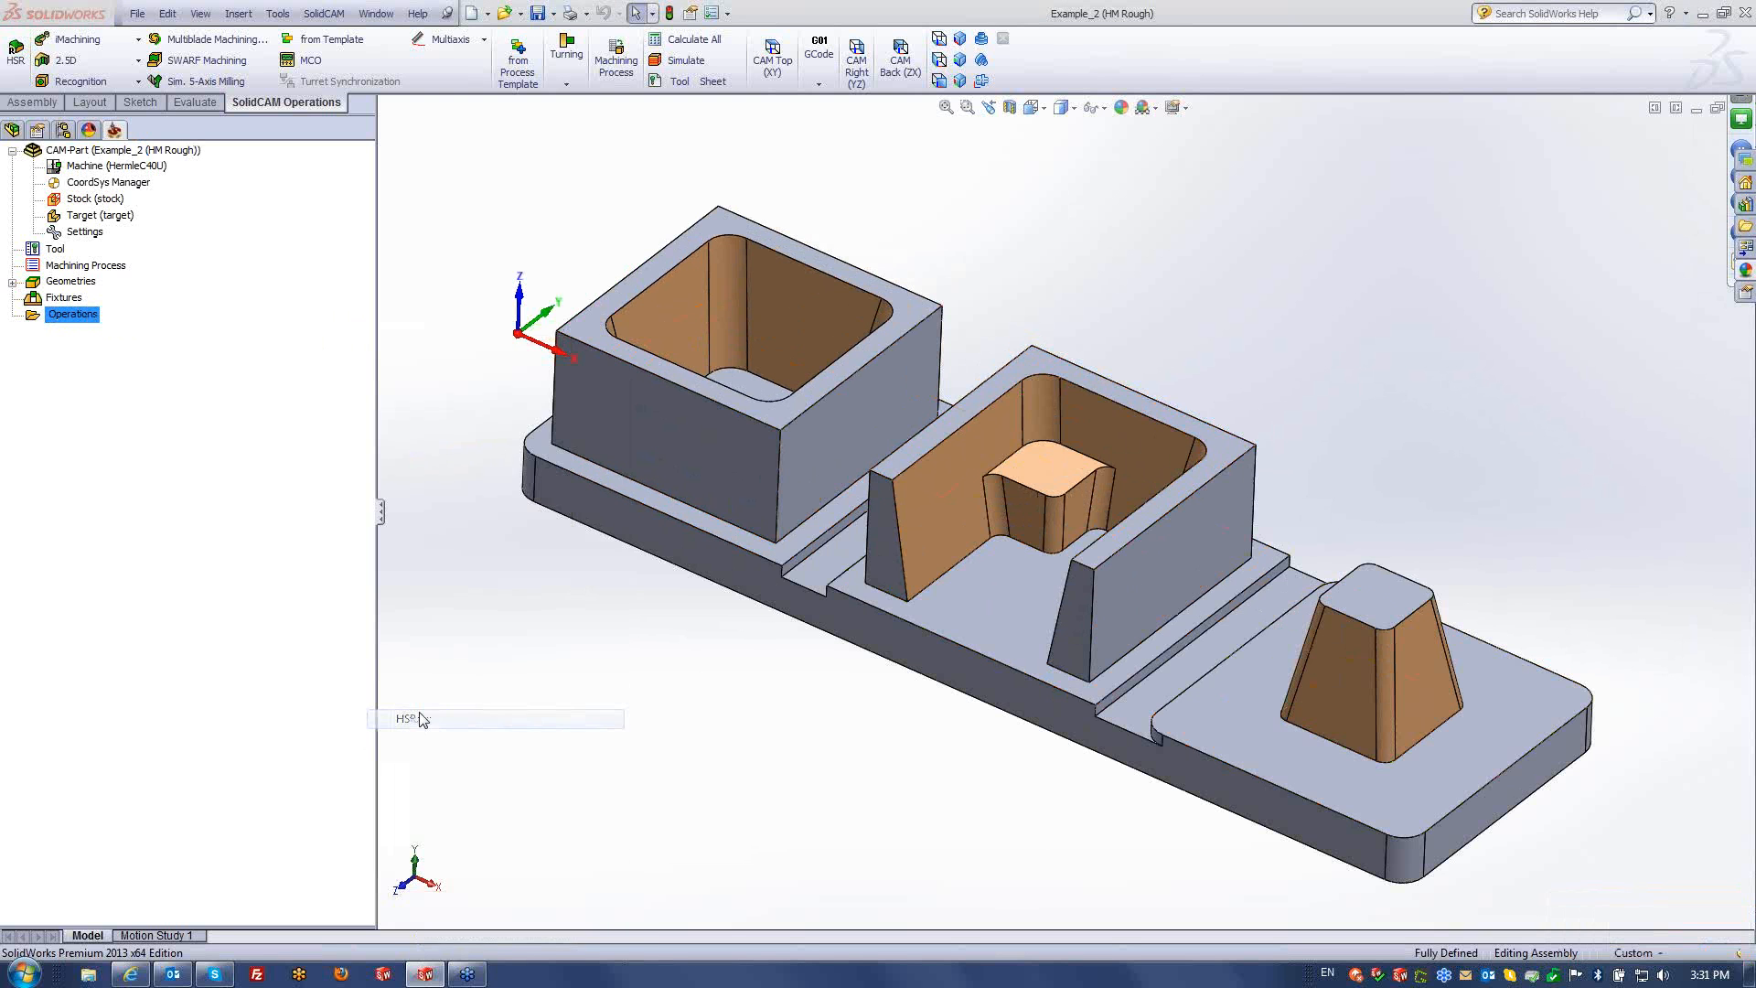
{"action": "left_click_drag", "start_coordinate": [638, 151], "coordinate": [638, 125]}
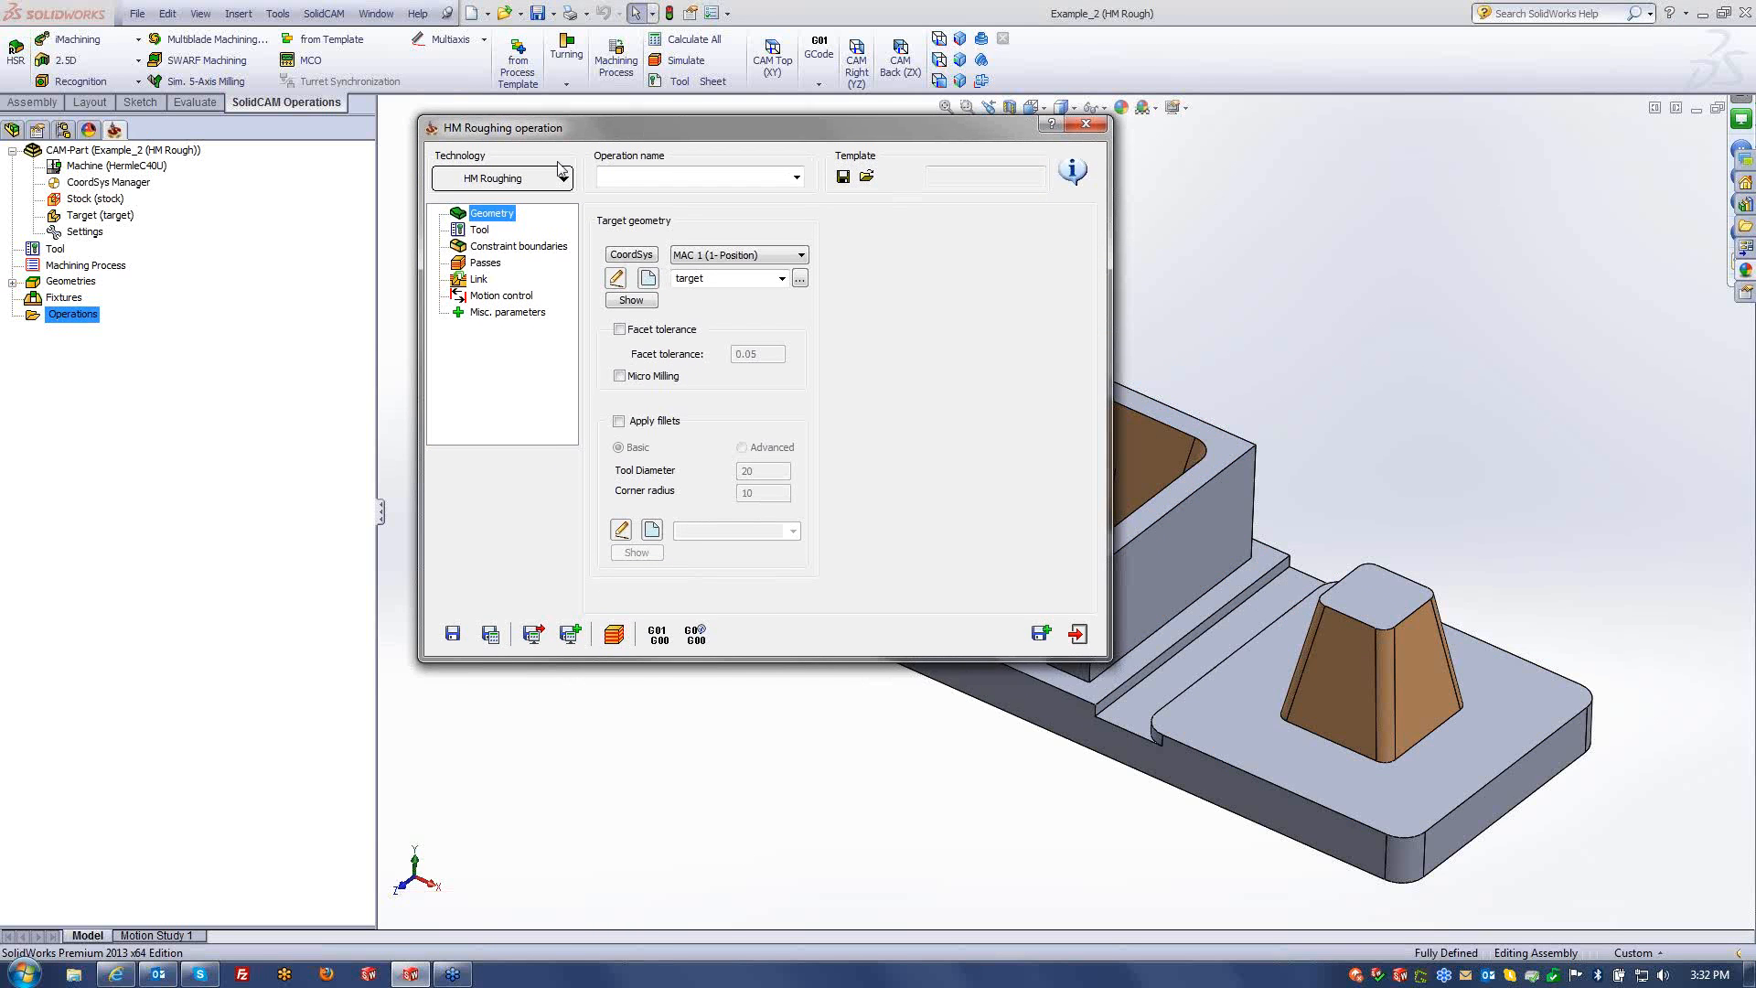
{"action": "left_click", "coordinate": [563, 179]}
{"action": "left_click", "coordinate": [657, 177]}
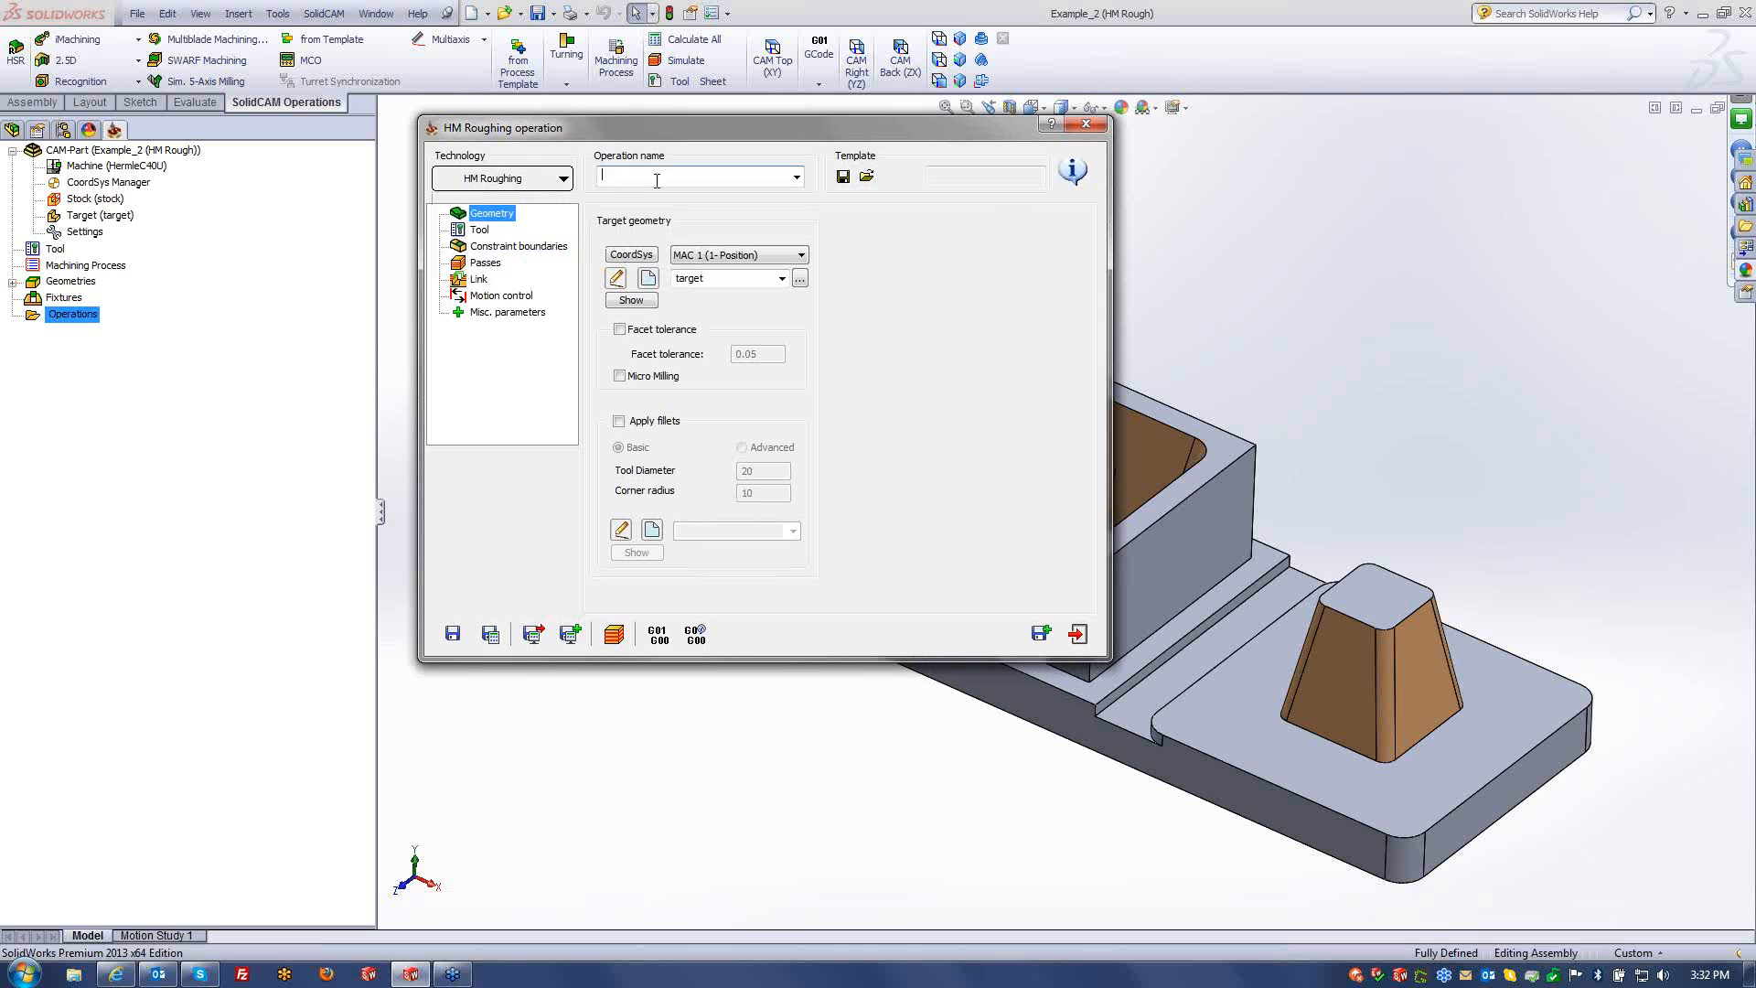
{"action": "left_click", "coordinate": [535, 179]}
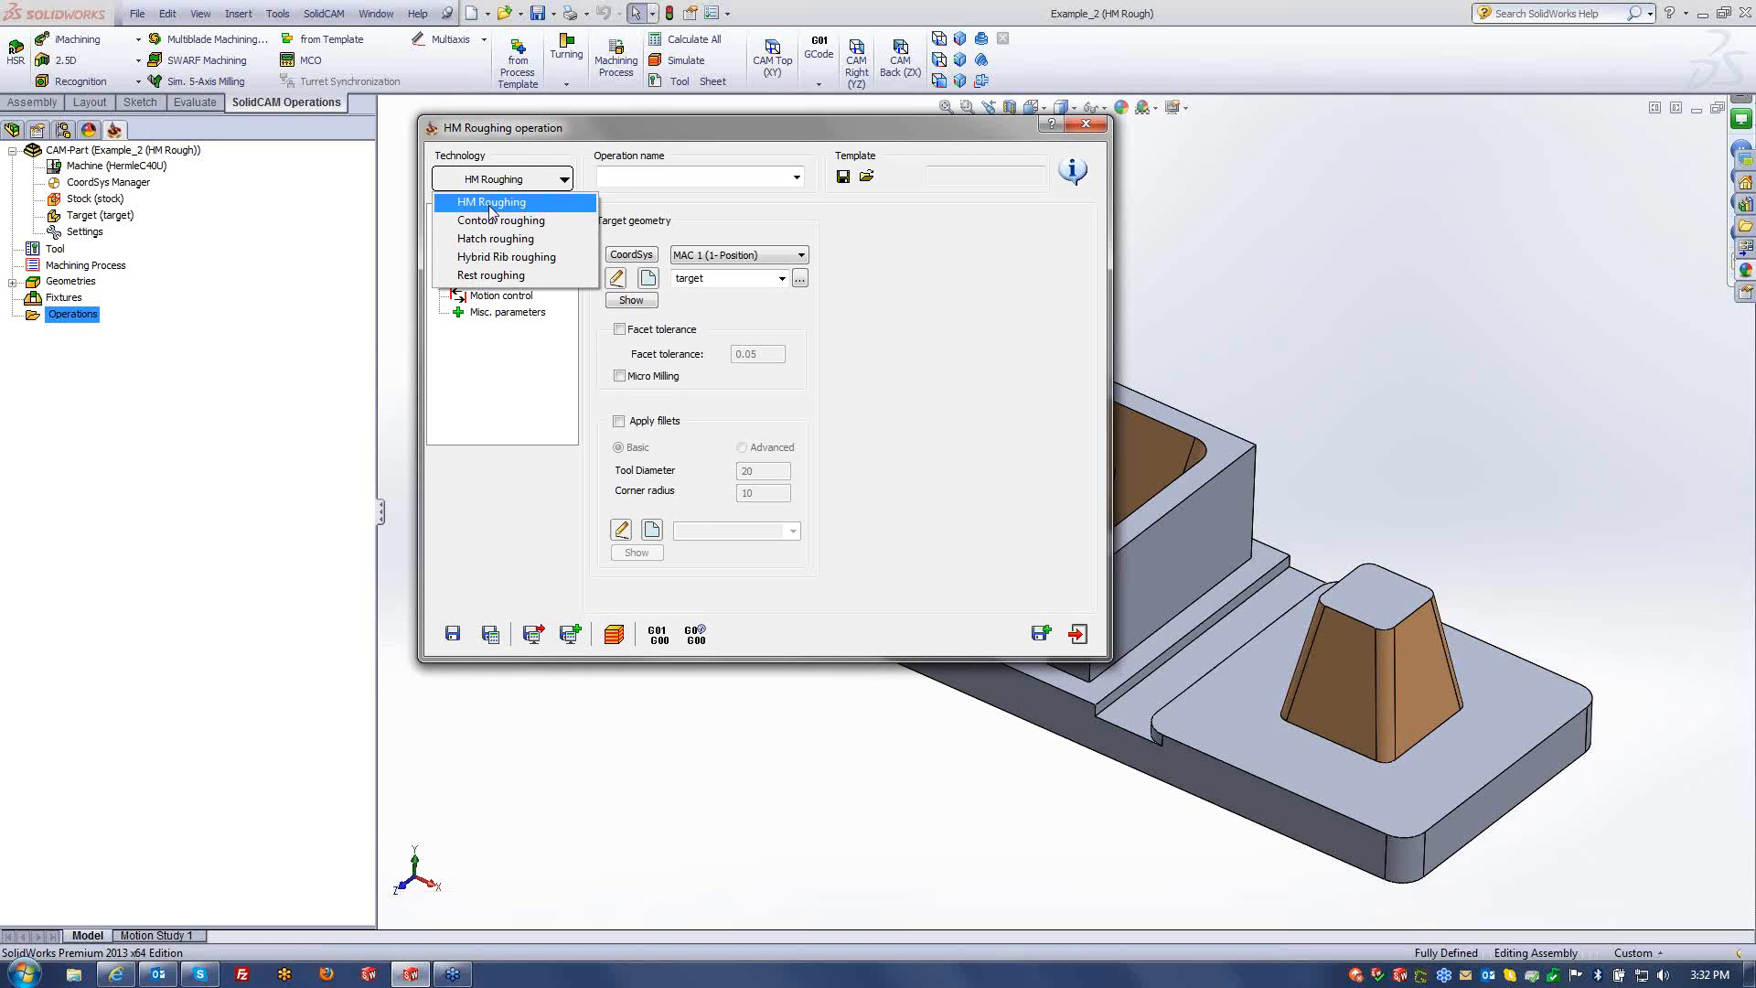
{"action": "left_click", "coordinate": [492, 203]}
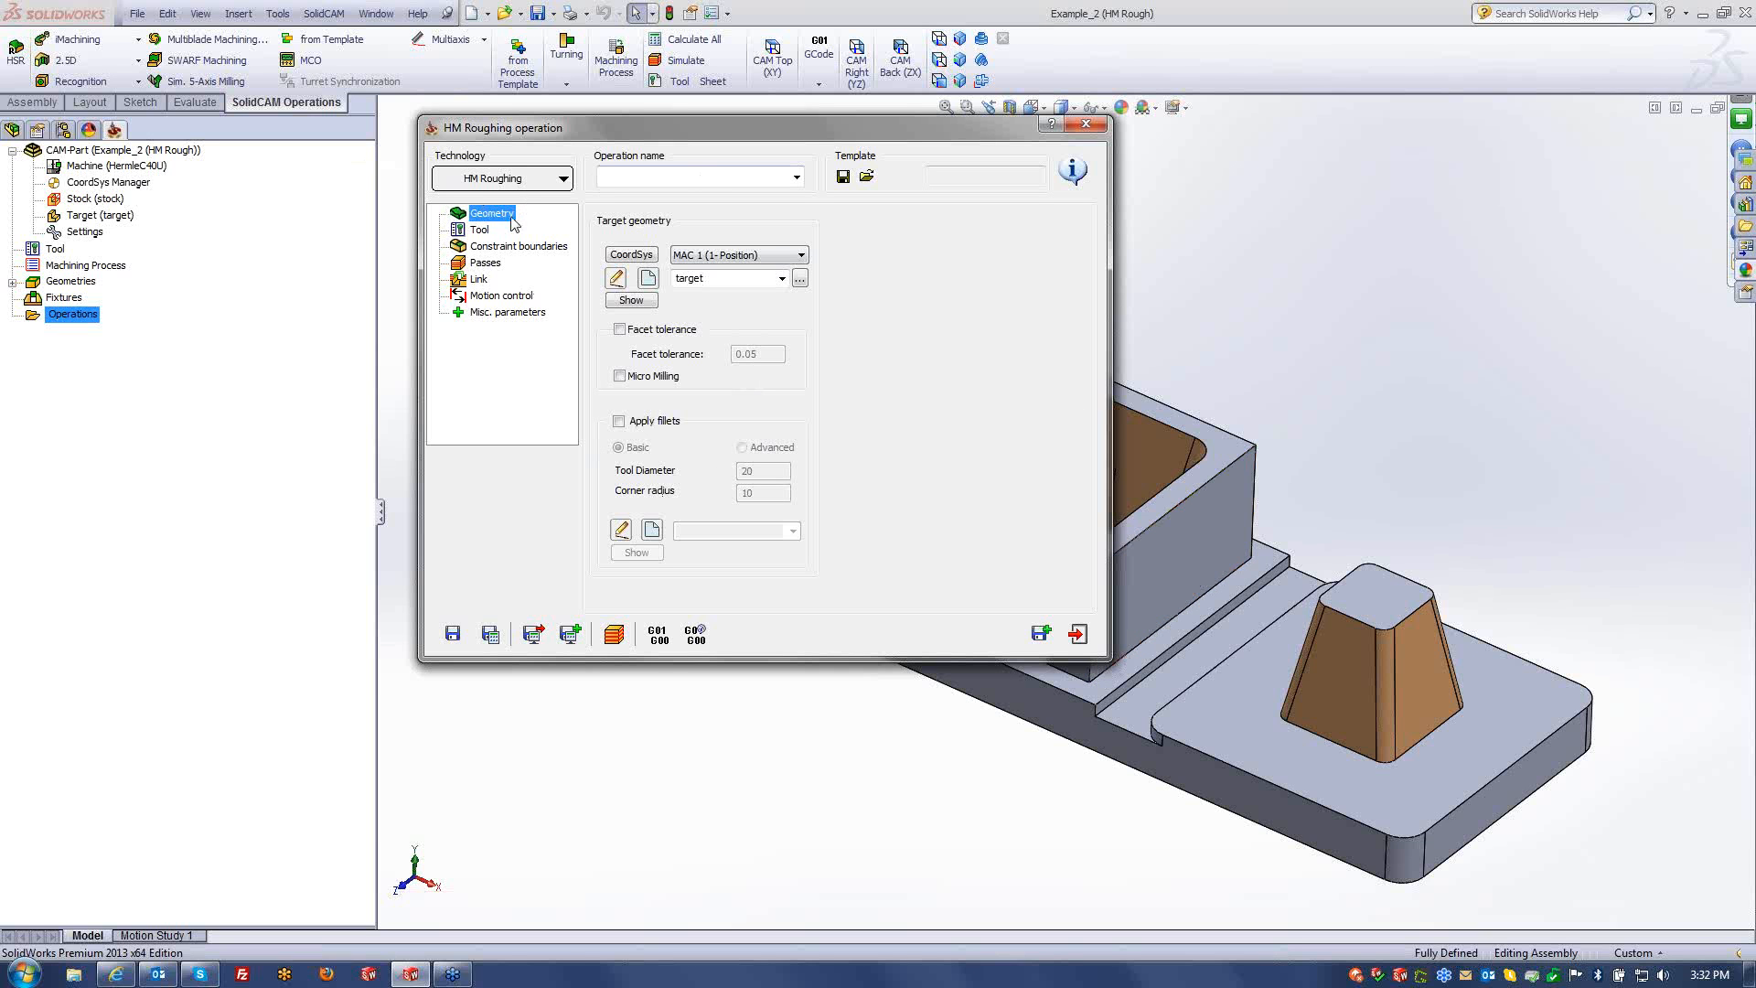
- Assign the 10 mm end mill as the roughing operation's tool
{"action": "left_click", "coordinate": [480, 230]}
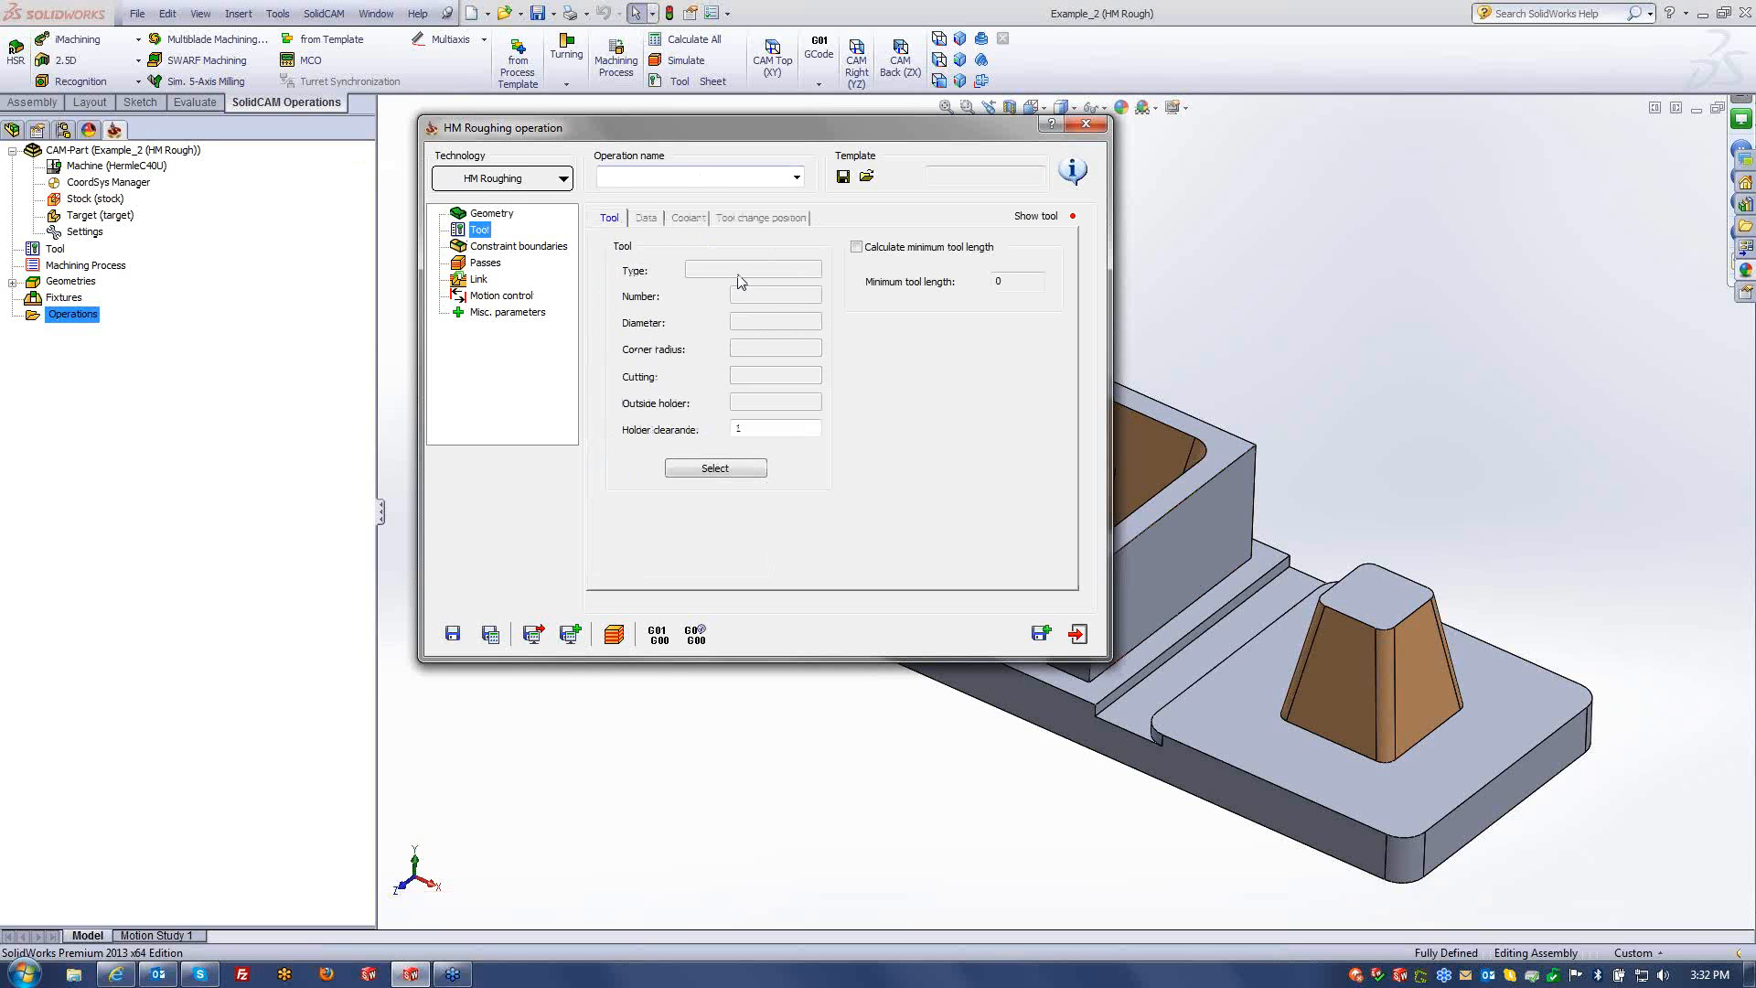
{"action": "left_click", "coordinate": [714, 472]}
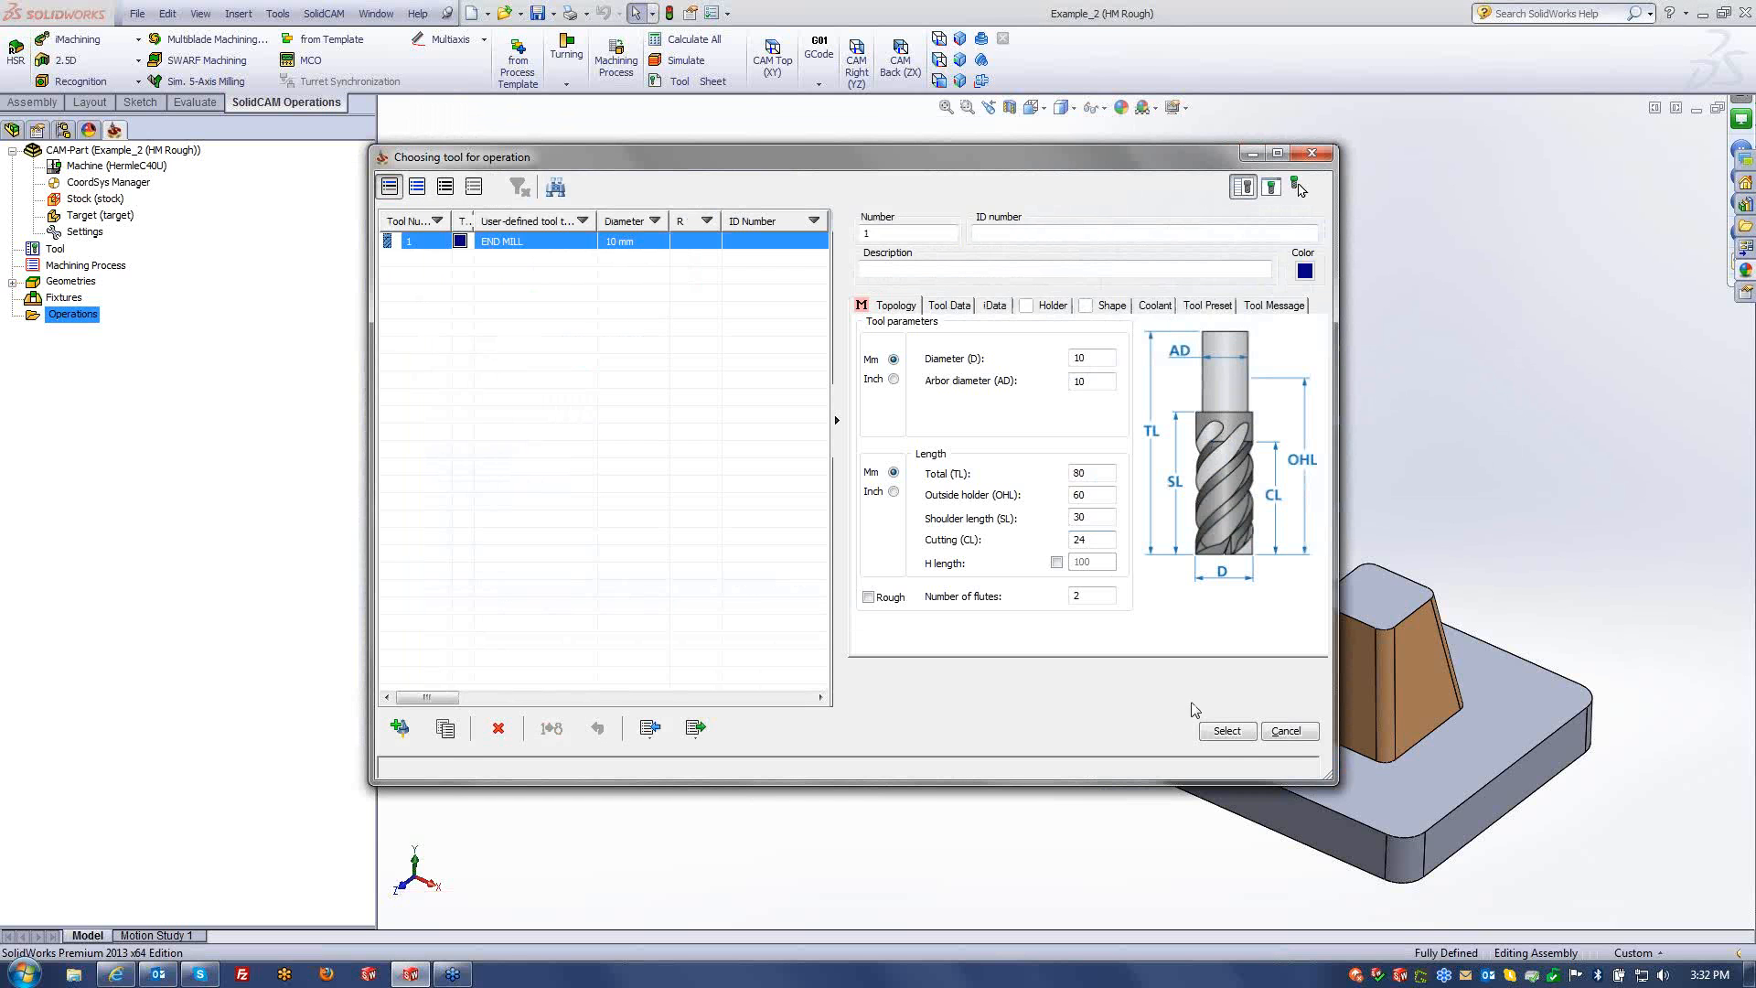
{"action": "left_click", "coordinate": [1226, 730]}
{"action": "left_click", "coordinate": [476, 249]}
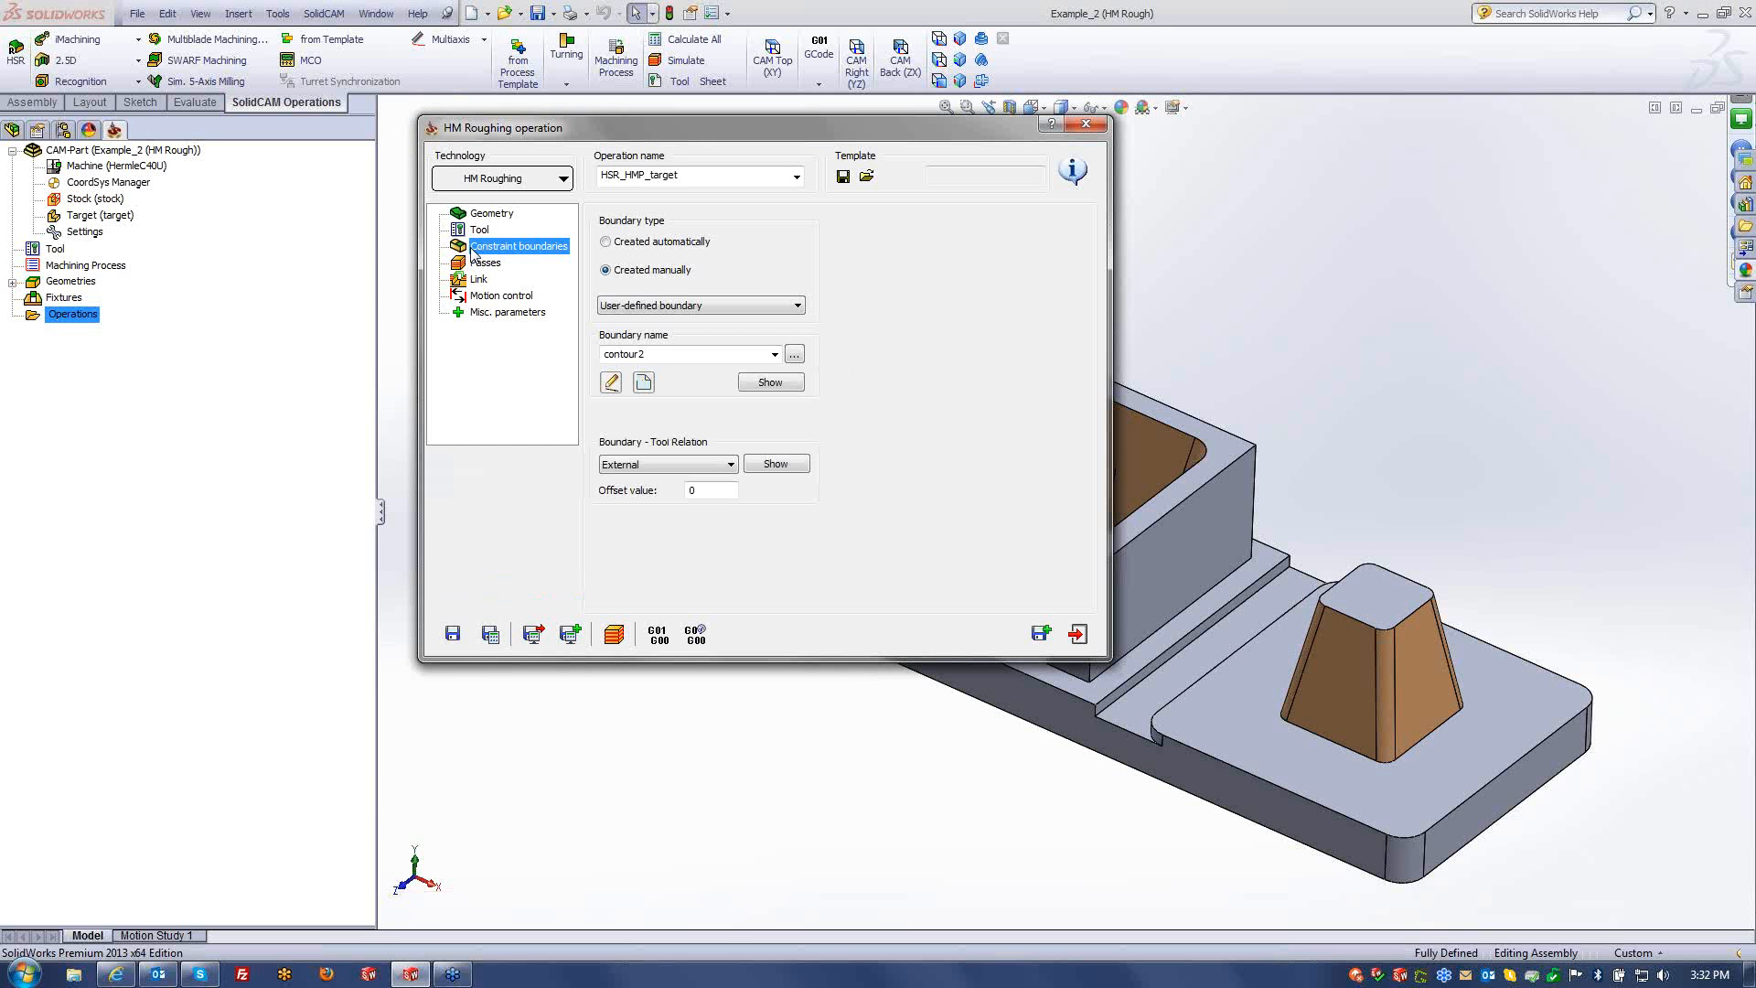
- Create boundary contour3 by chaining the left pocket's rim at constant Z
{"action": "left_click", "coordinate": [644, 382]}
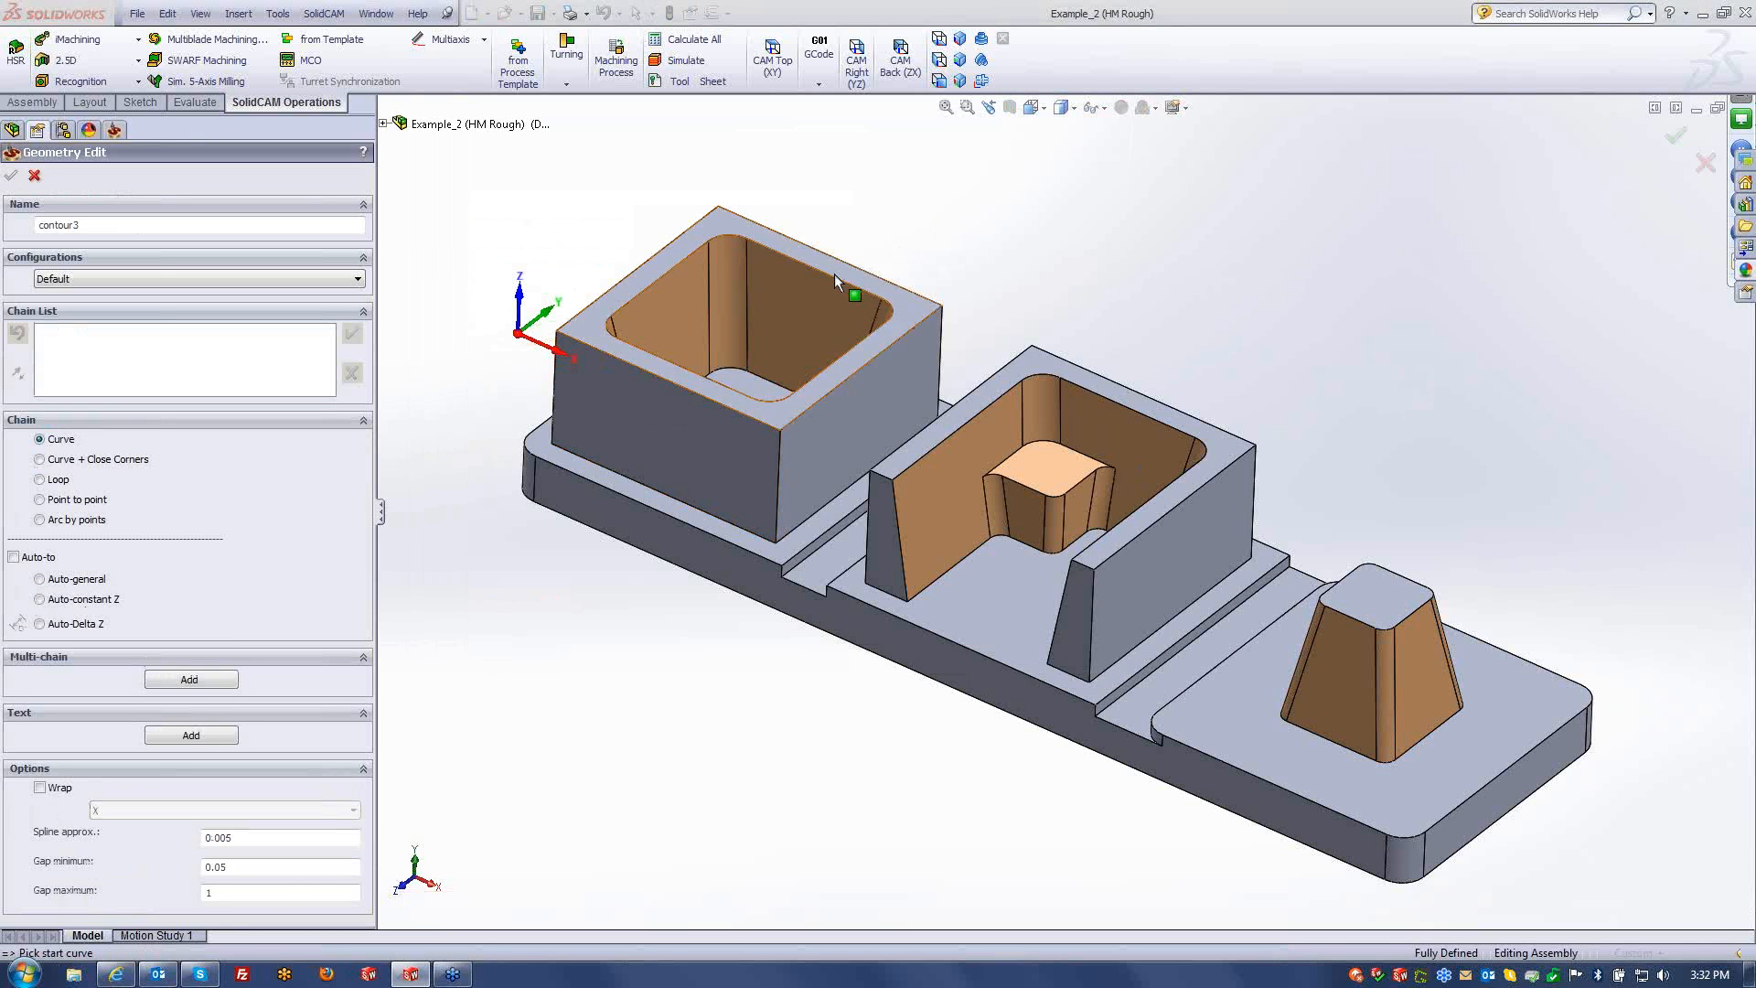
{"action": "left_click", "coordinate": [840, 278]}
{"action": "left_click", "coordinate": [90, 599]}
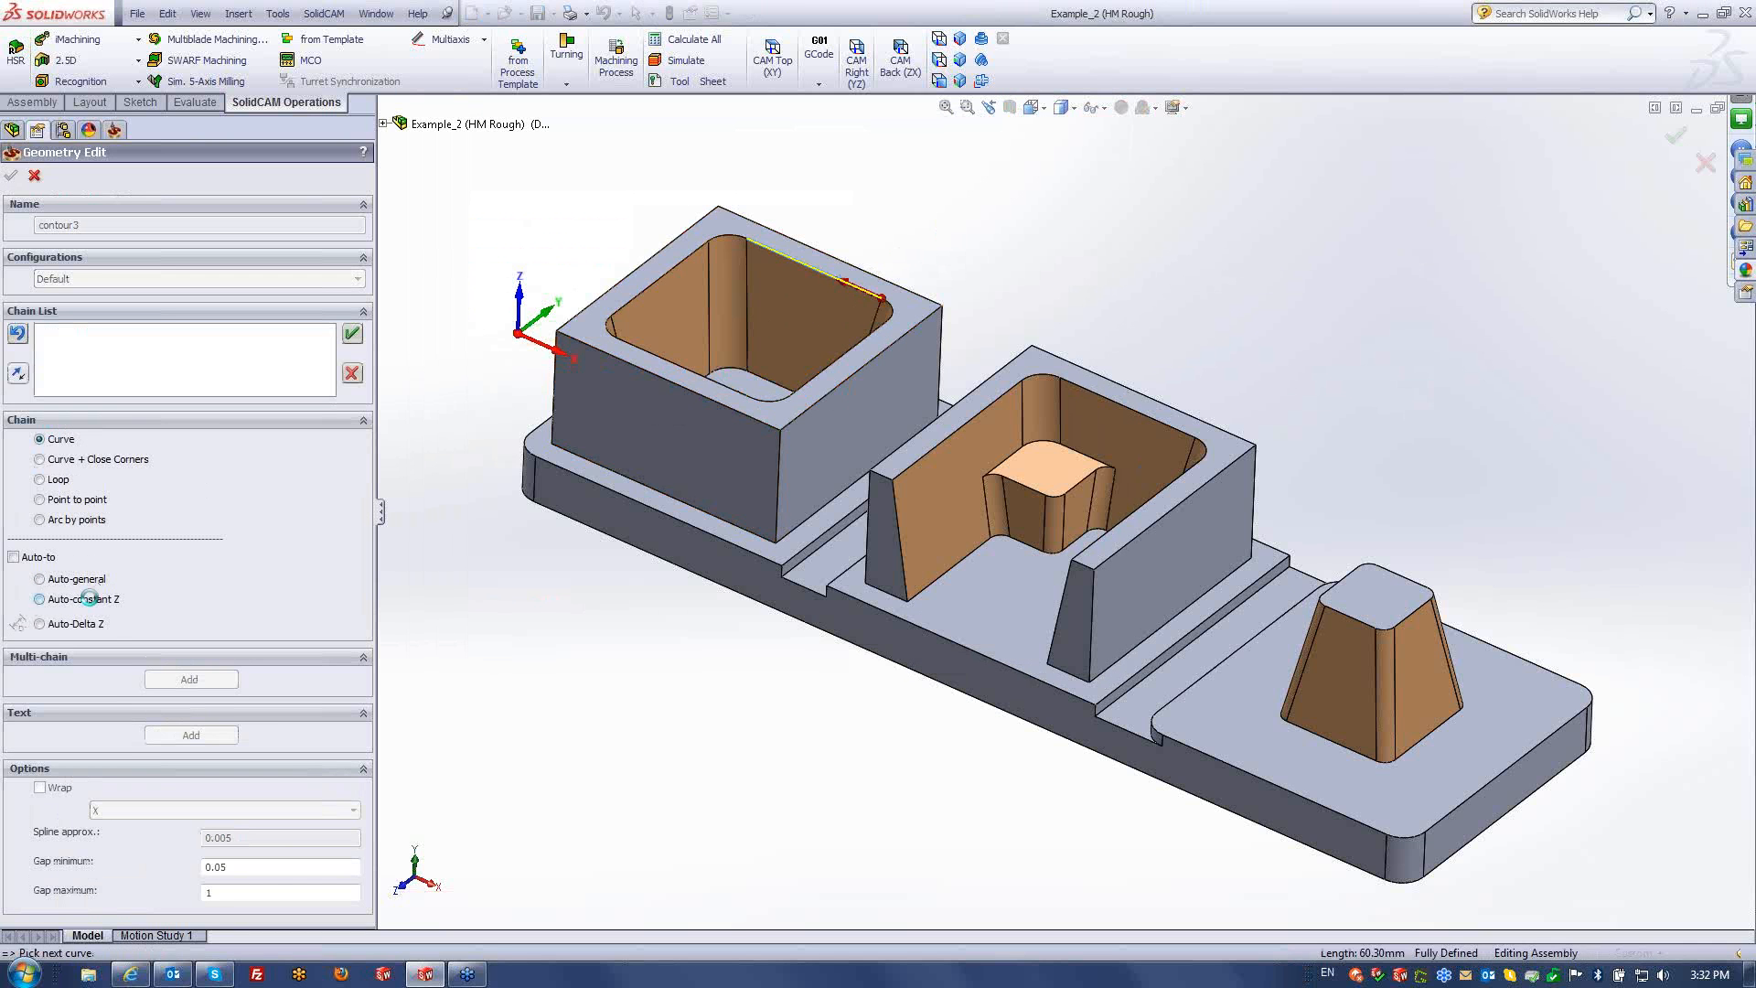
{"action": "left_click", "coordinate": [415, 353]}
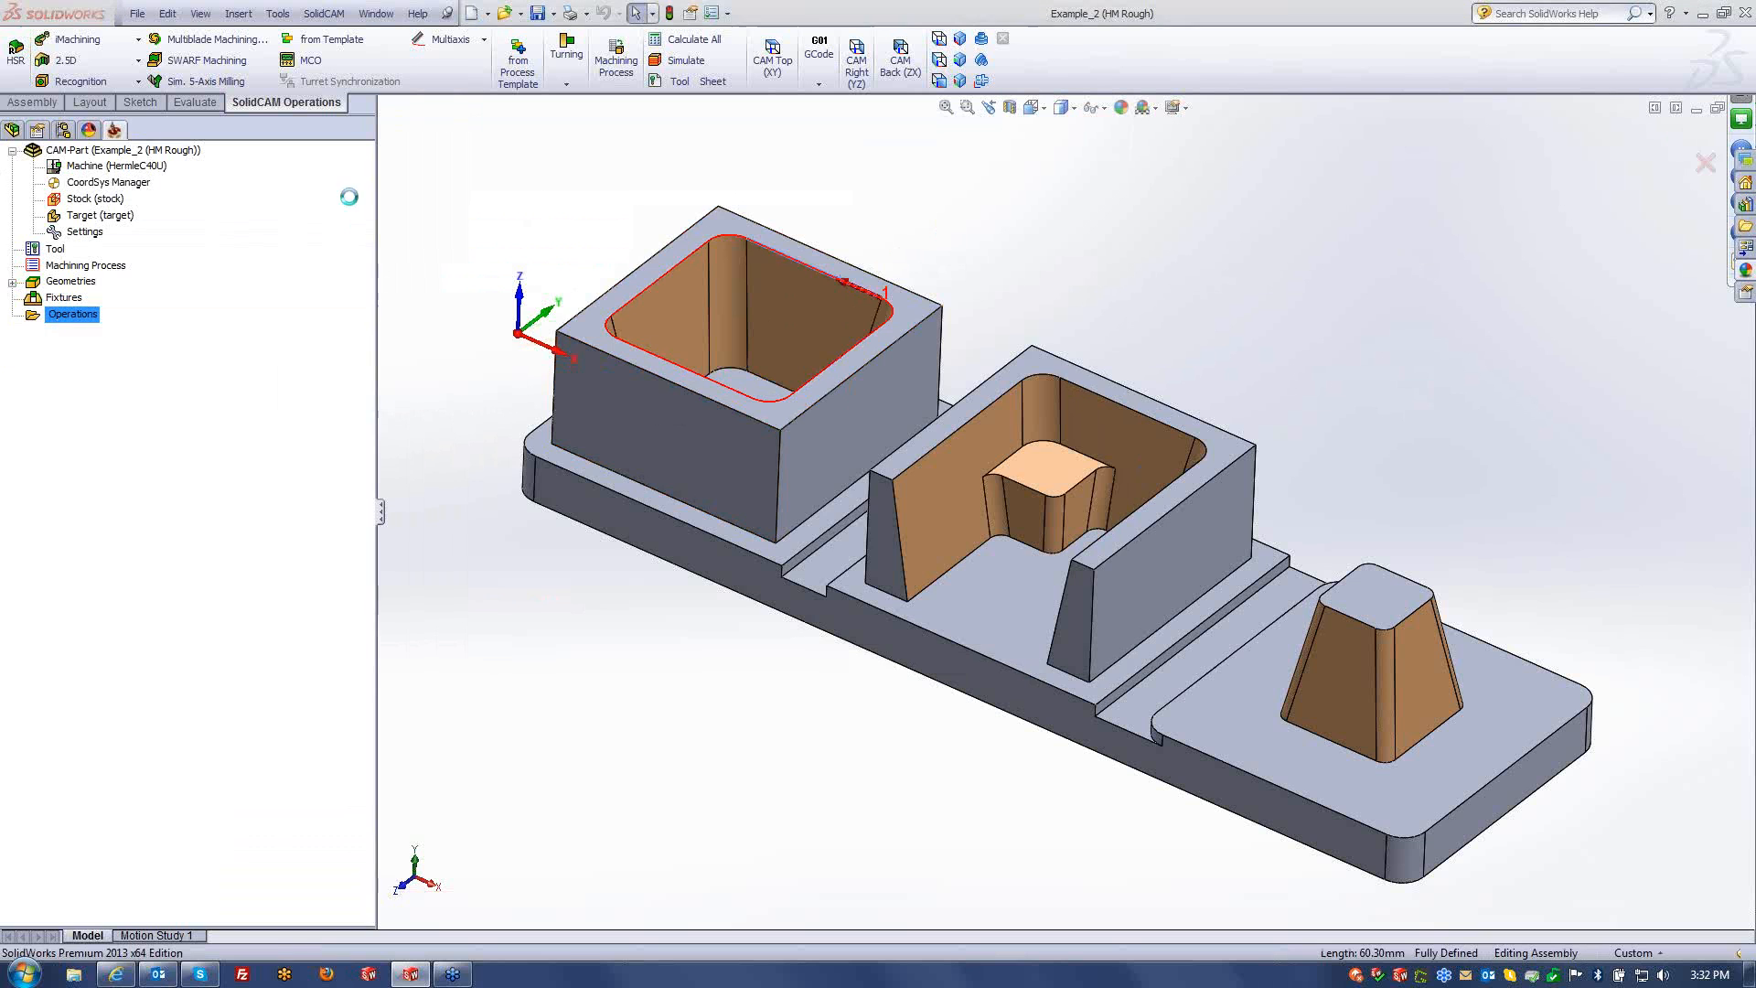
{"action": "left_click", "coordinate": [485, 263]}
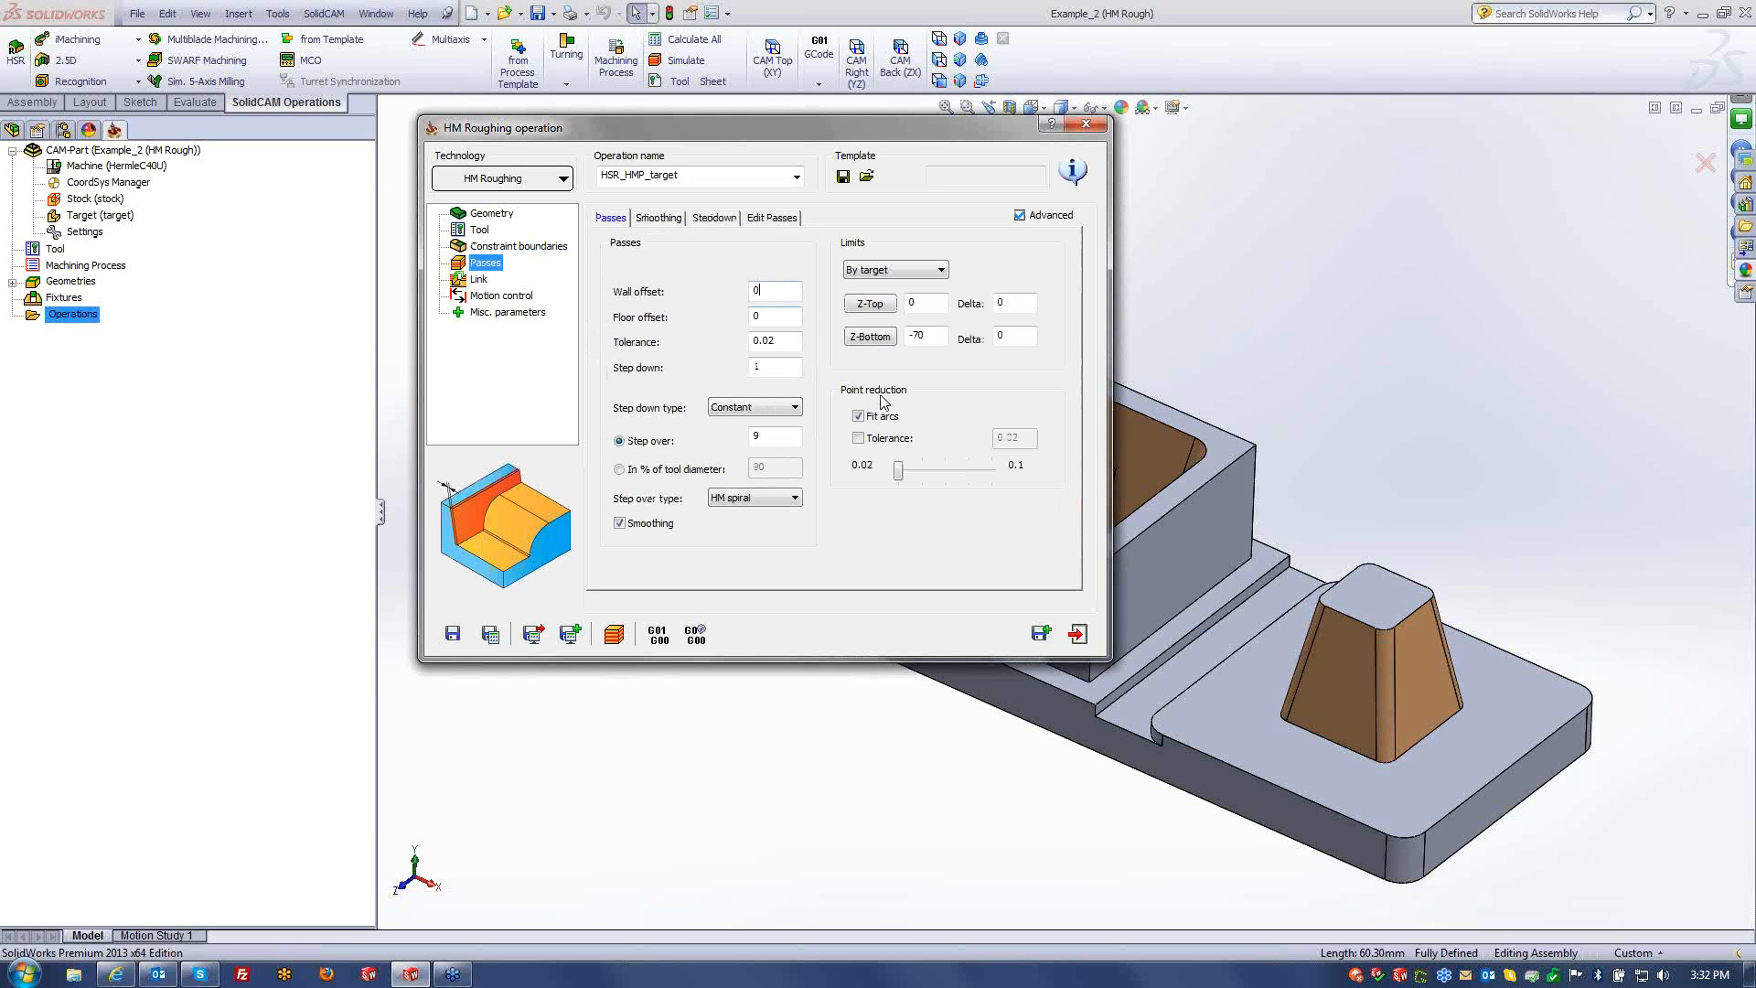
- Set the wall and floor offsets to 0.2
{"action": "type", "text": "0.2"}
{"action": "key", "text": "Tab"}
{"action": "type", "text": "0.2"}
{"action": "key", "text": "Tab"}
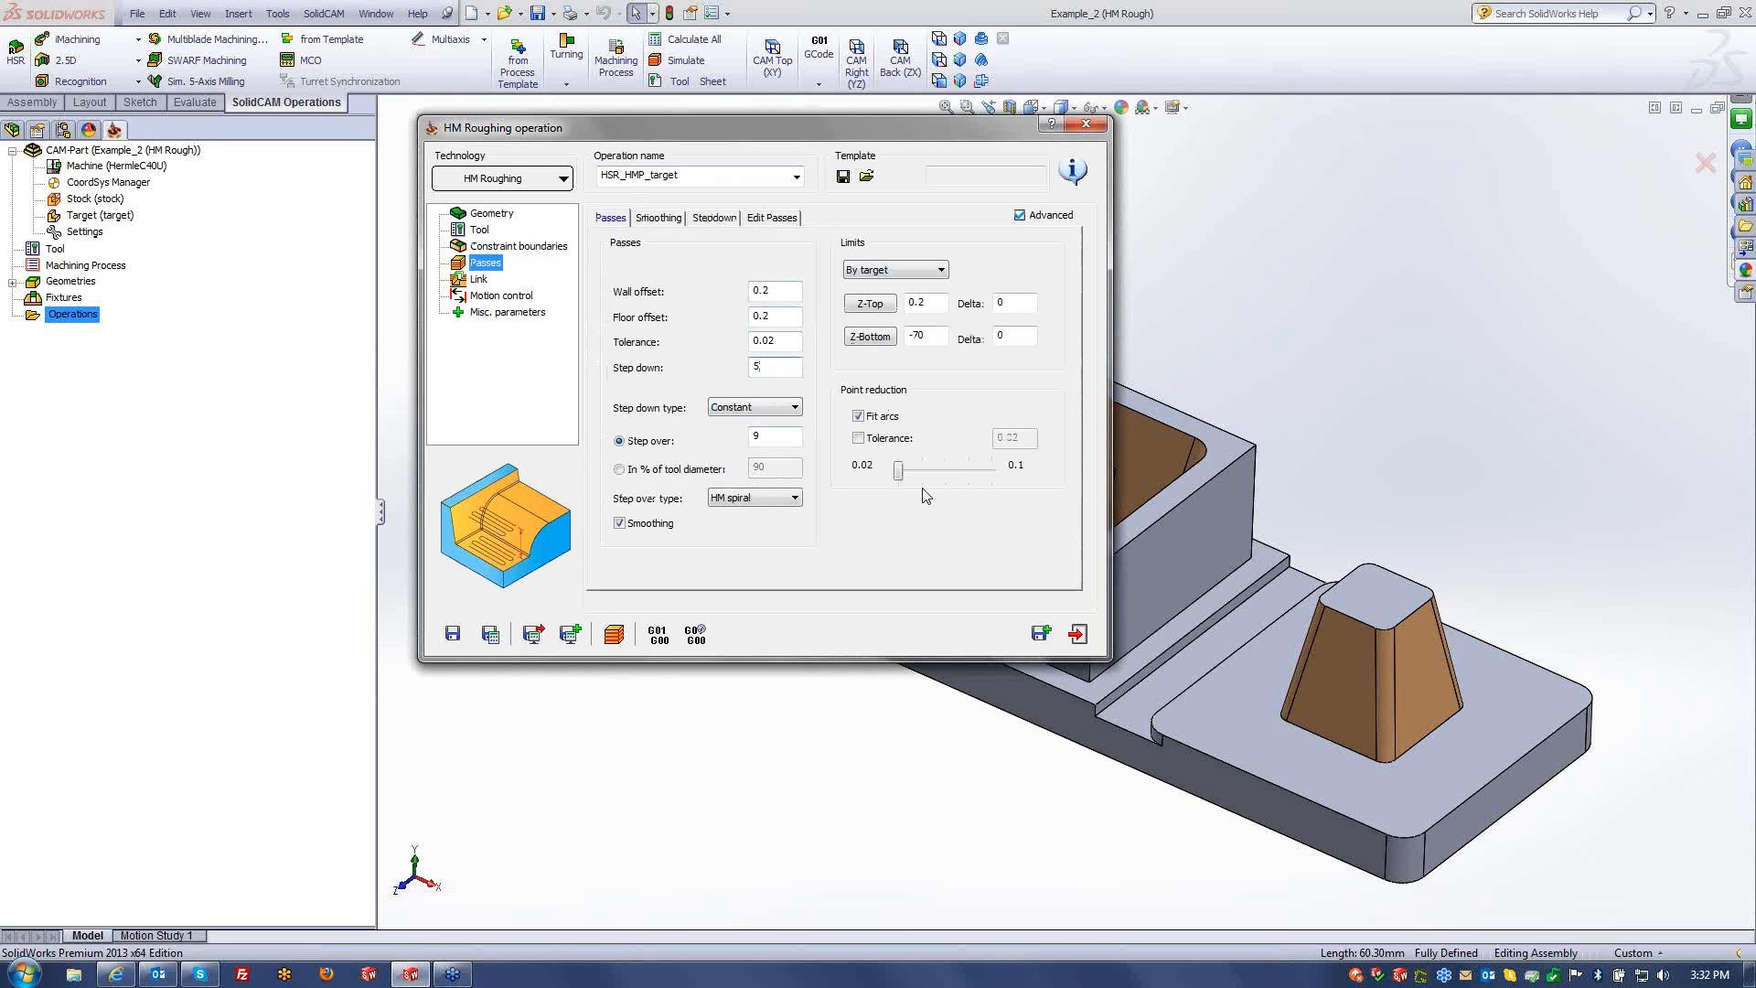
- Compare the Core, Cavity and HM spiral step over types, settling on Cavity
{"action": "left_click", "coordinate": [764, 499]}
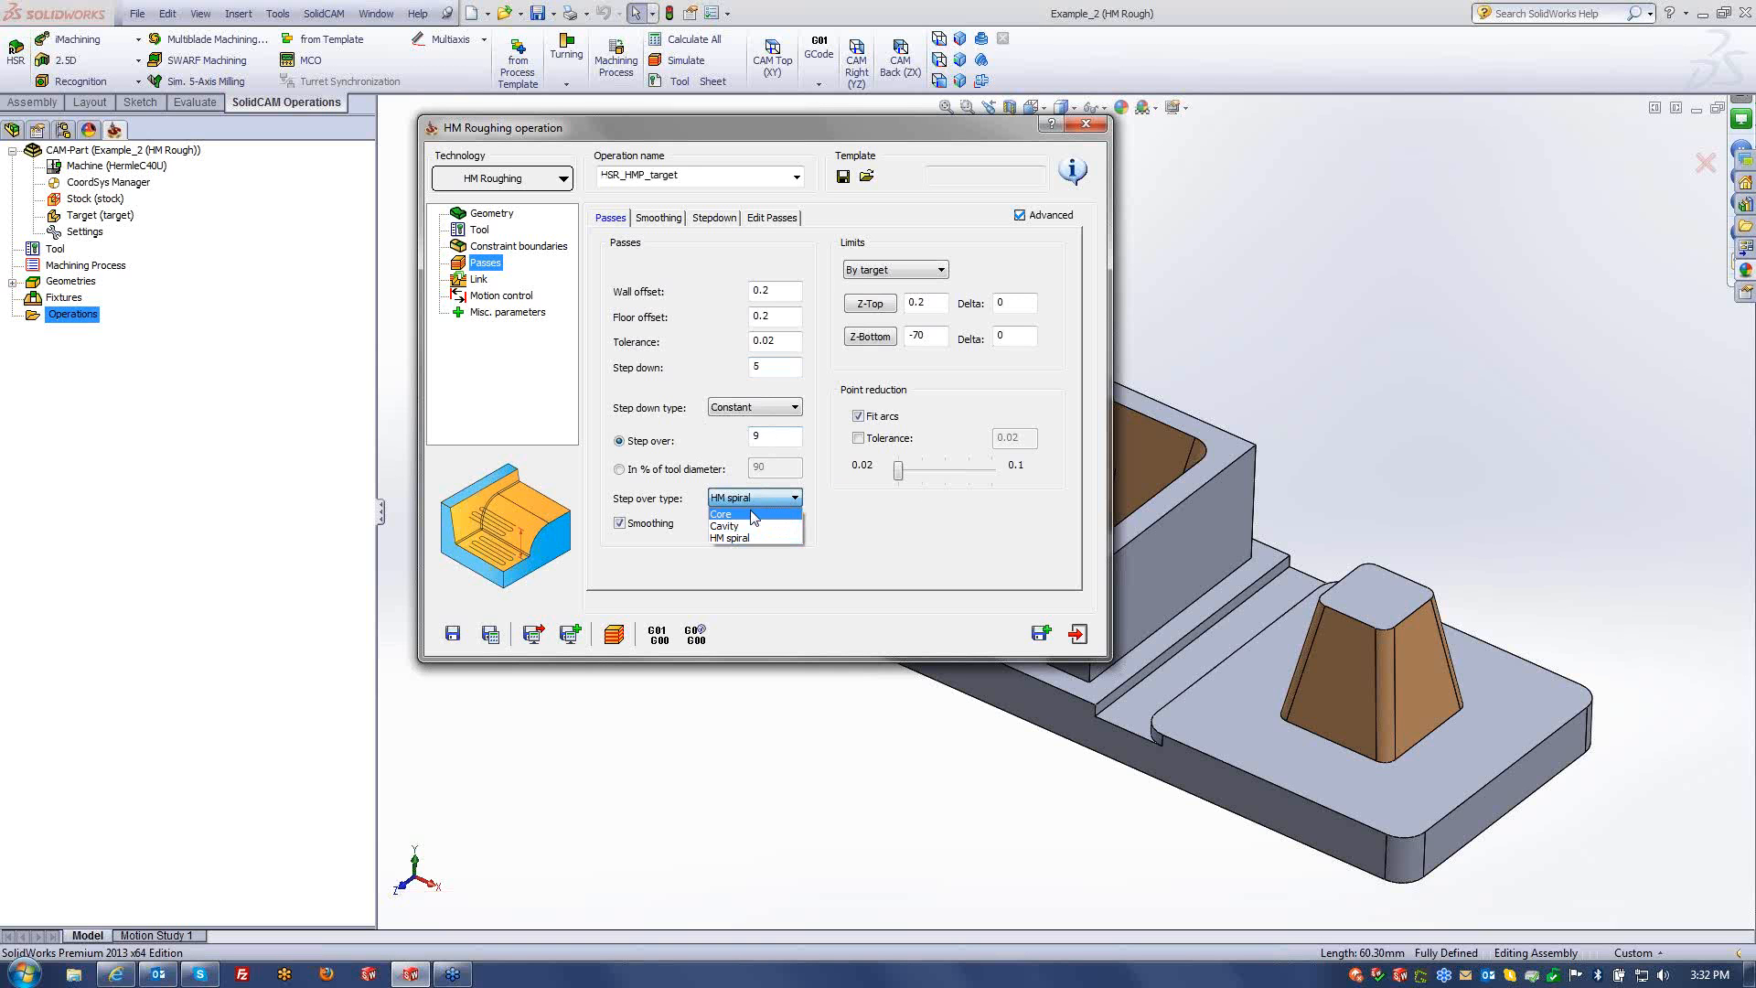
{"action": "left_click", "coordinate": [743, 515]}
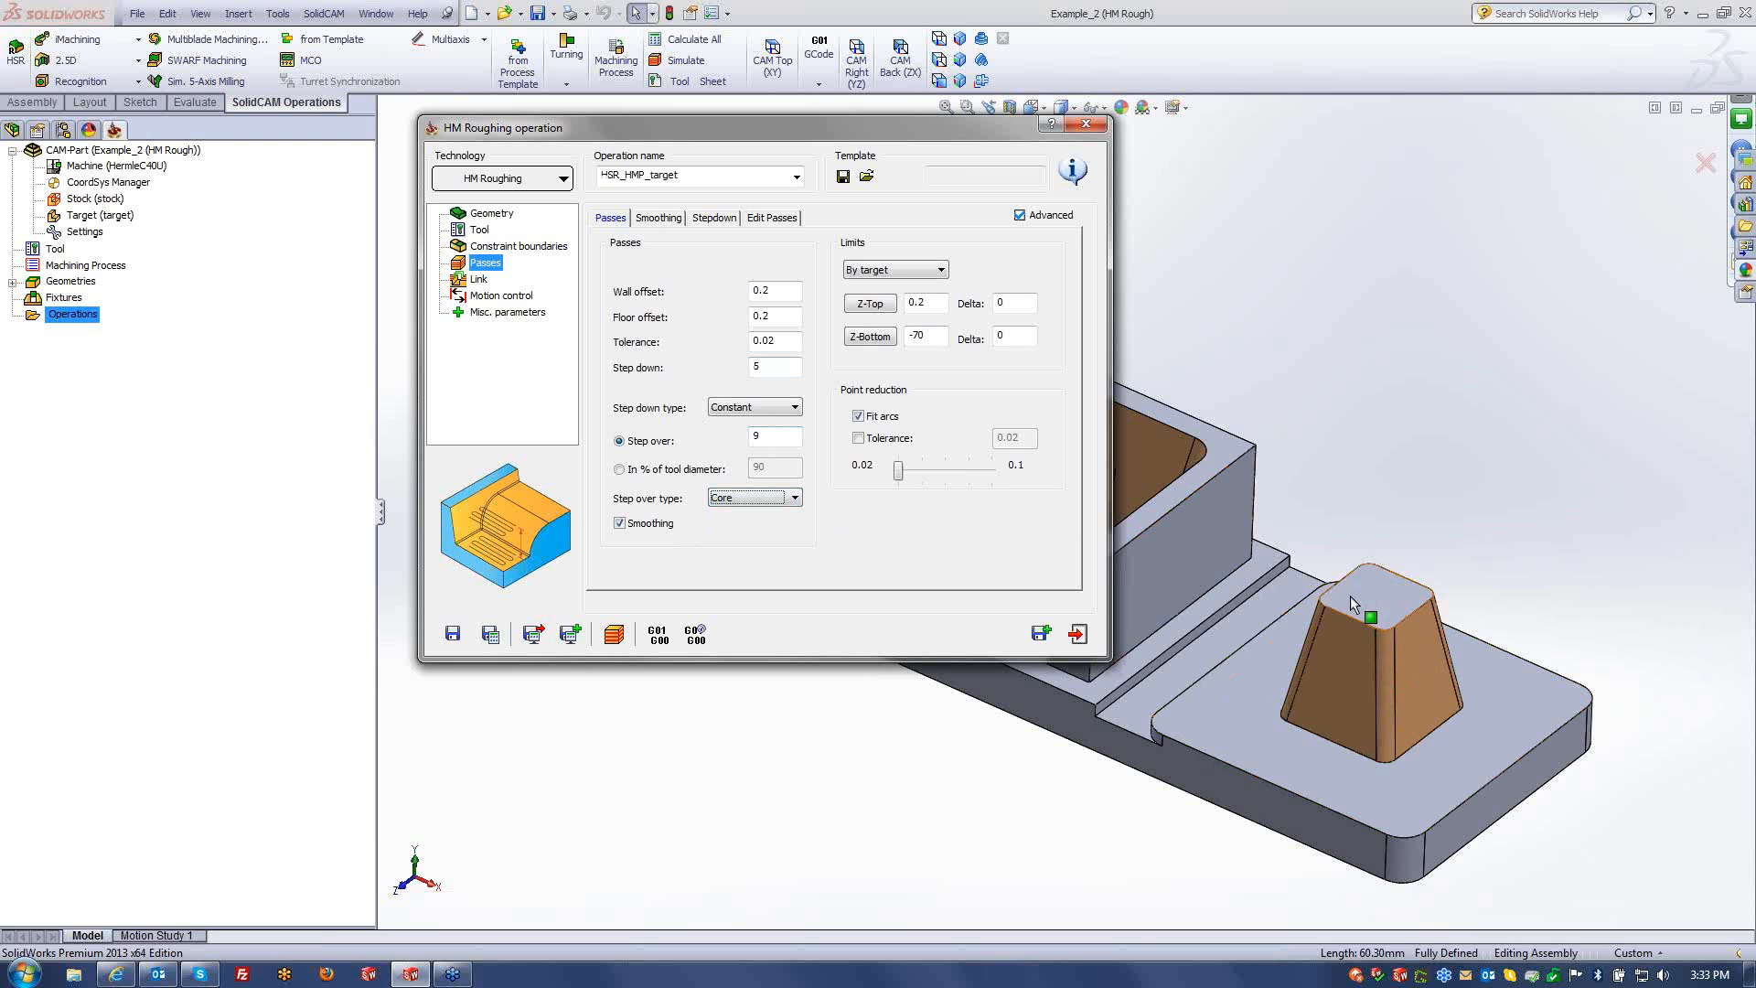
{"action": "left_click", "coordinate": [765, 499]}
{"action": "left_click", "coordinate": [738, 528]}
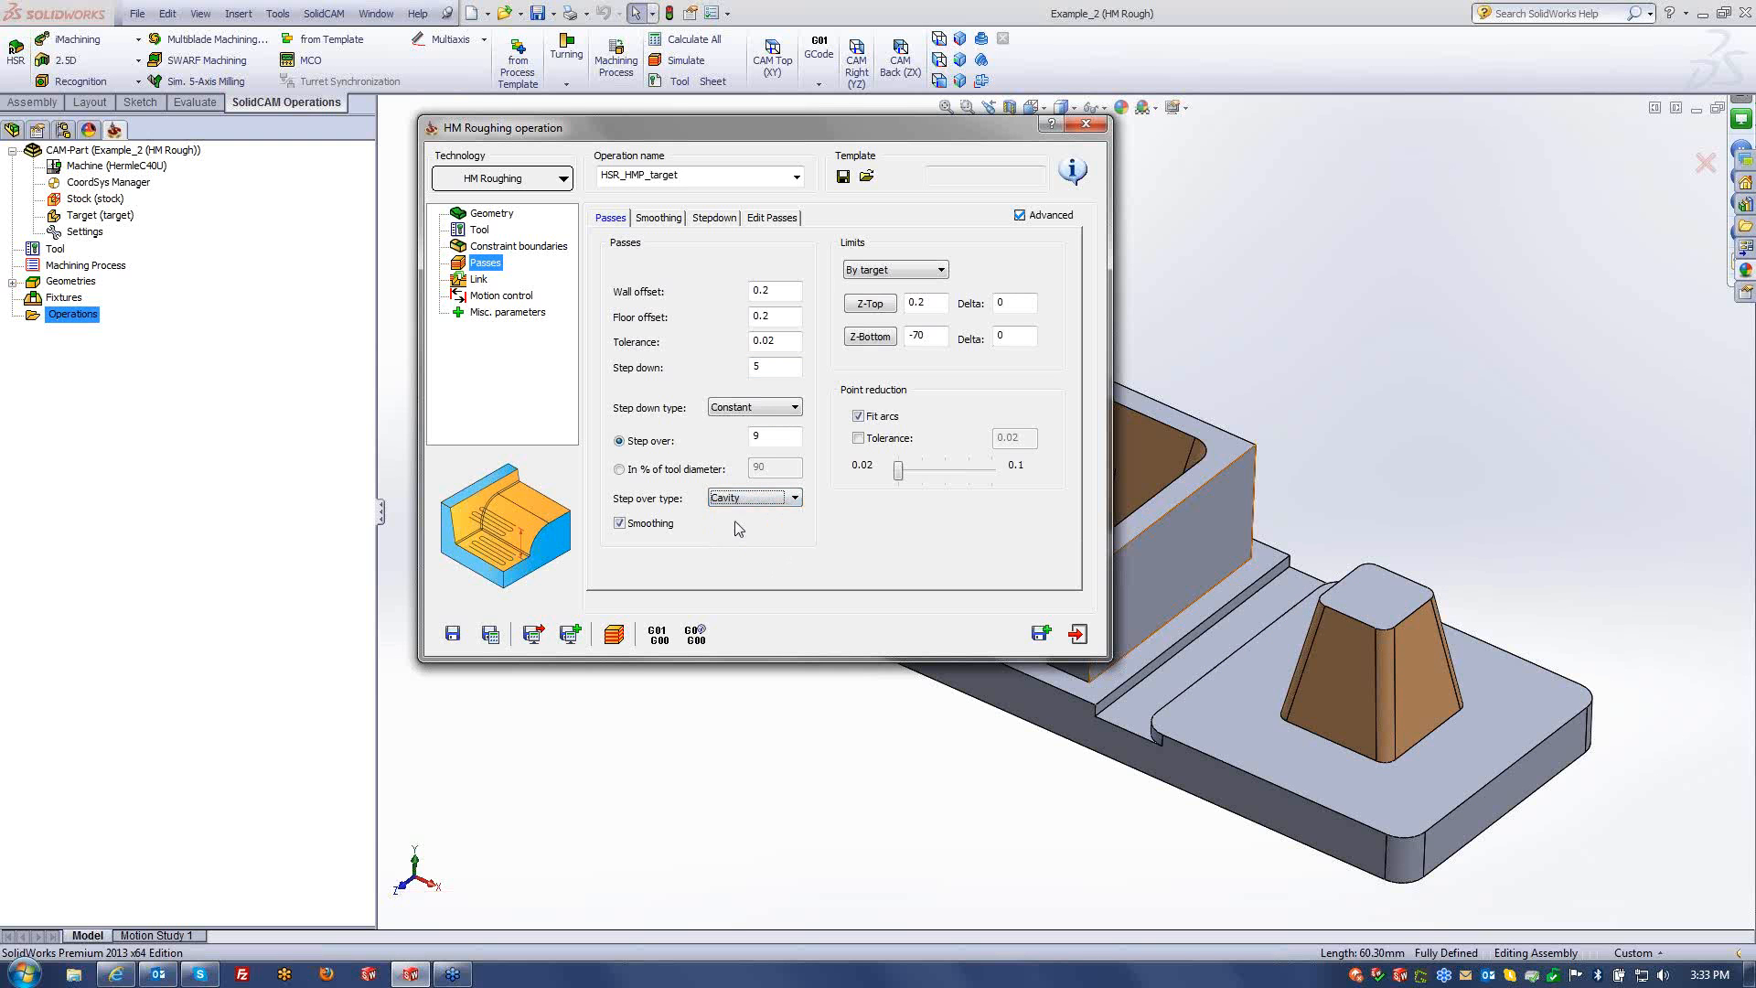
{"action": "left_click_drag", "start_coordinate": [804, 128], "coordinate": [348, 148]}
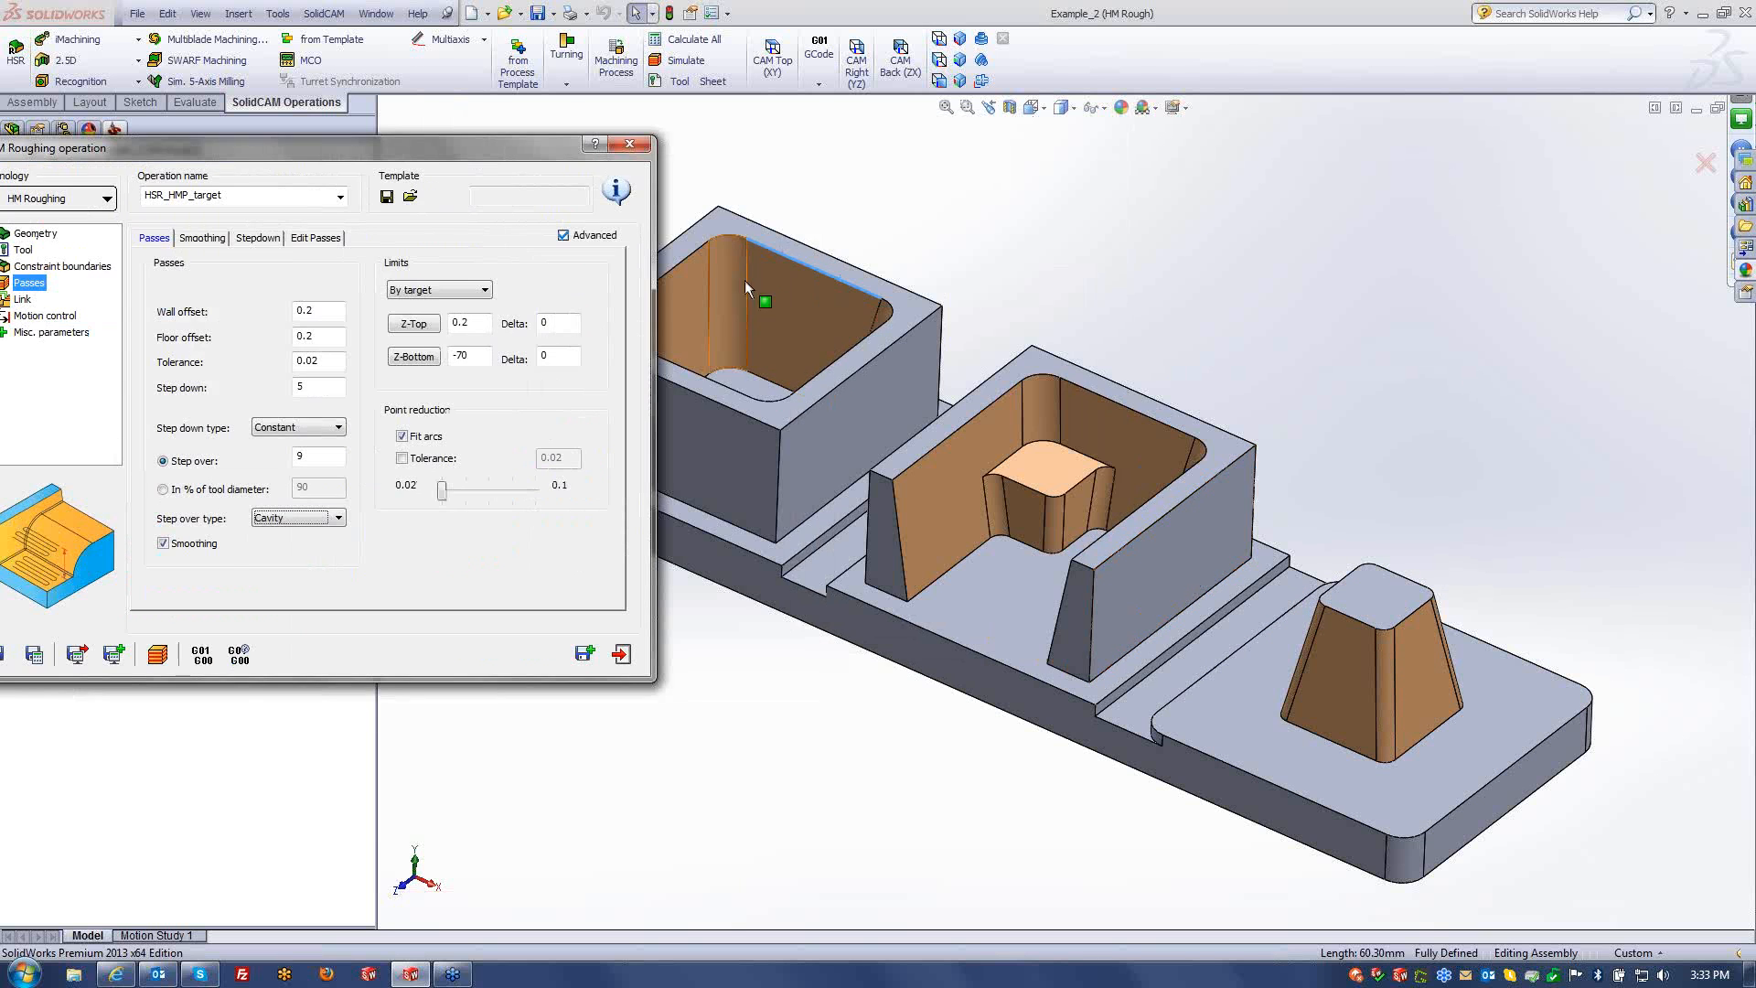
{"action": "left_click", "coordinate": [291, 518]}
{"action": "left_click", "coordinate": [289, 558]}
{"action": "left_click_drag", "start_coordinate": [437, 151], "coordinate": [505, 132]}
{"action": "left_click", "coordinate": [384, 499]}
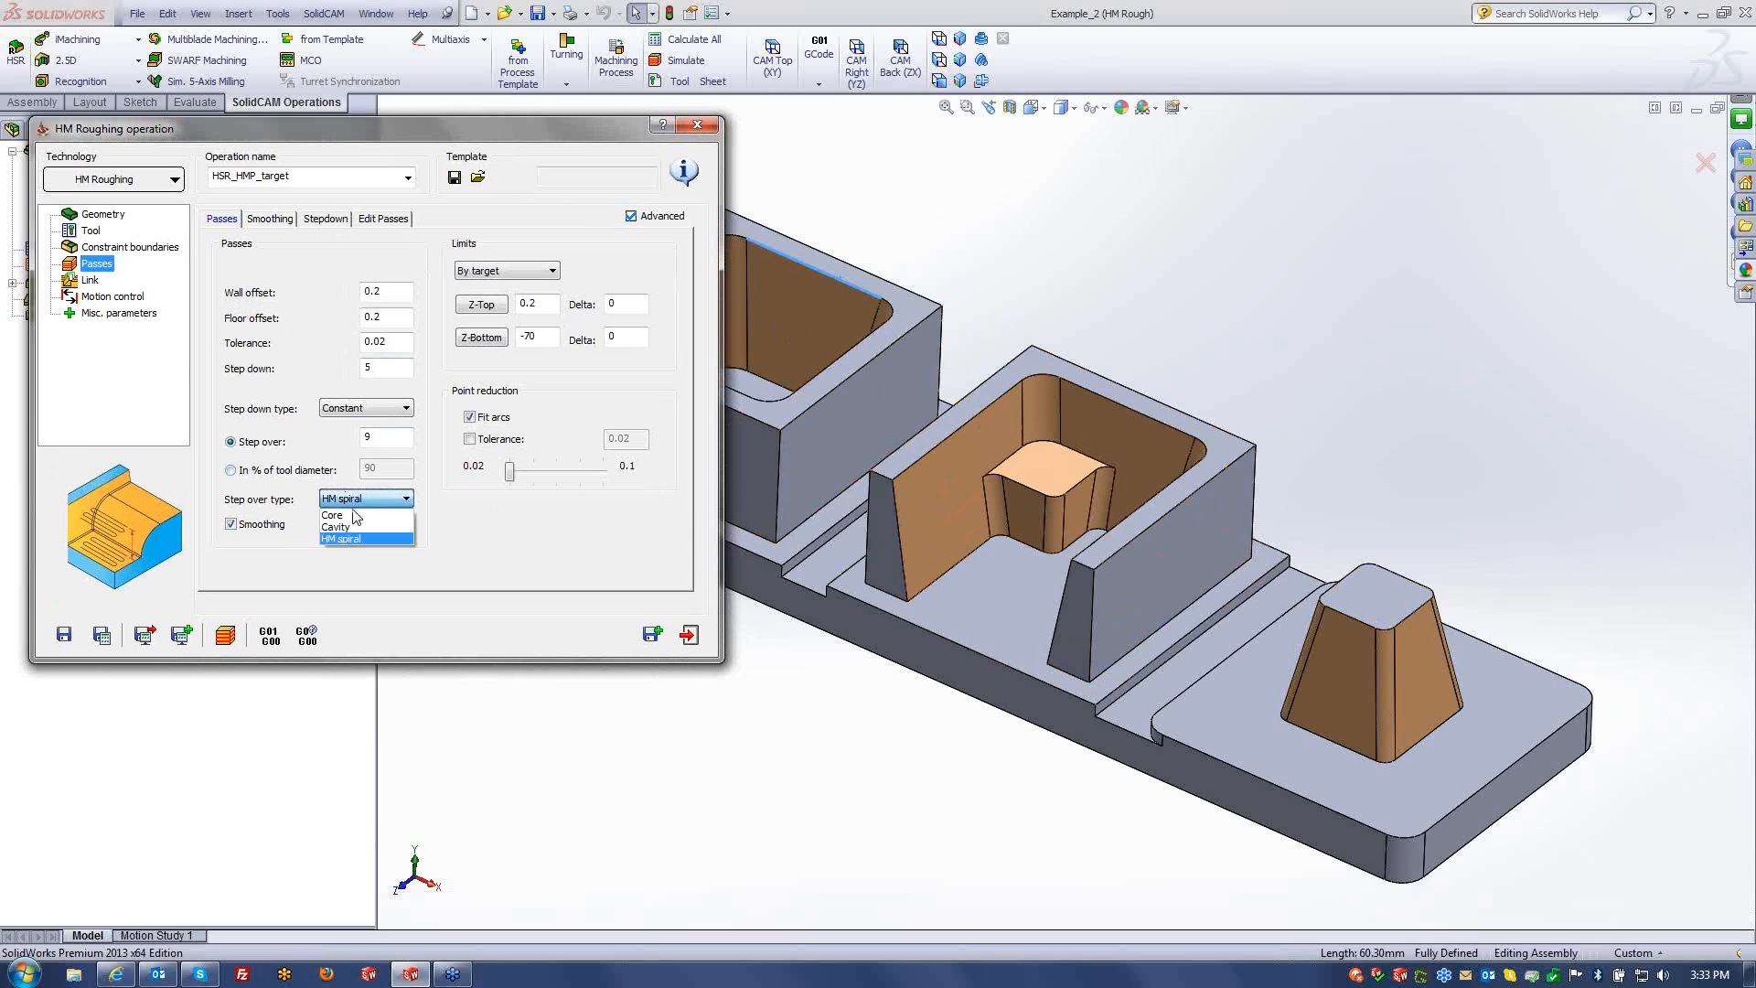
{"action": "left_click", "coordinate": [351, 527]}
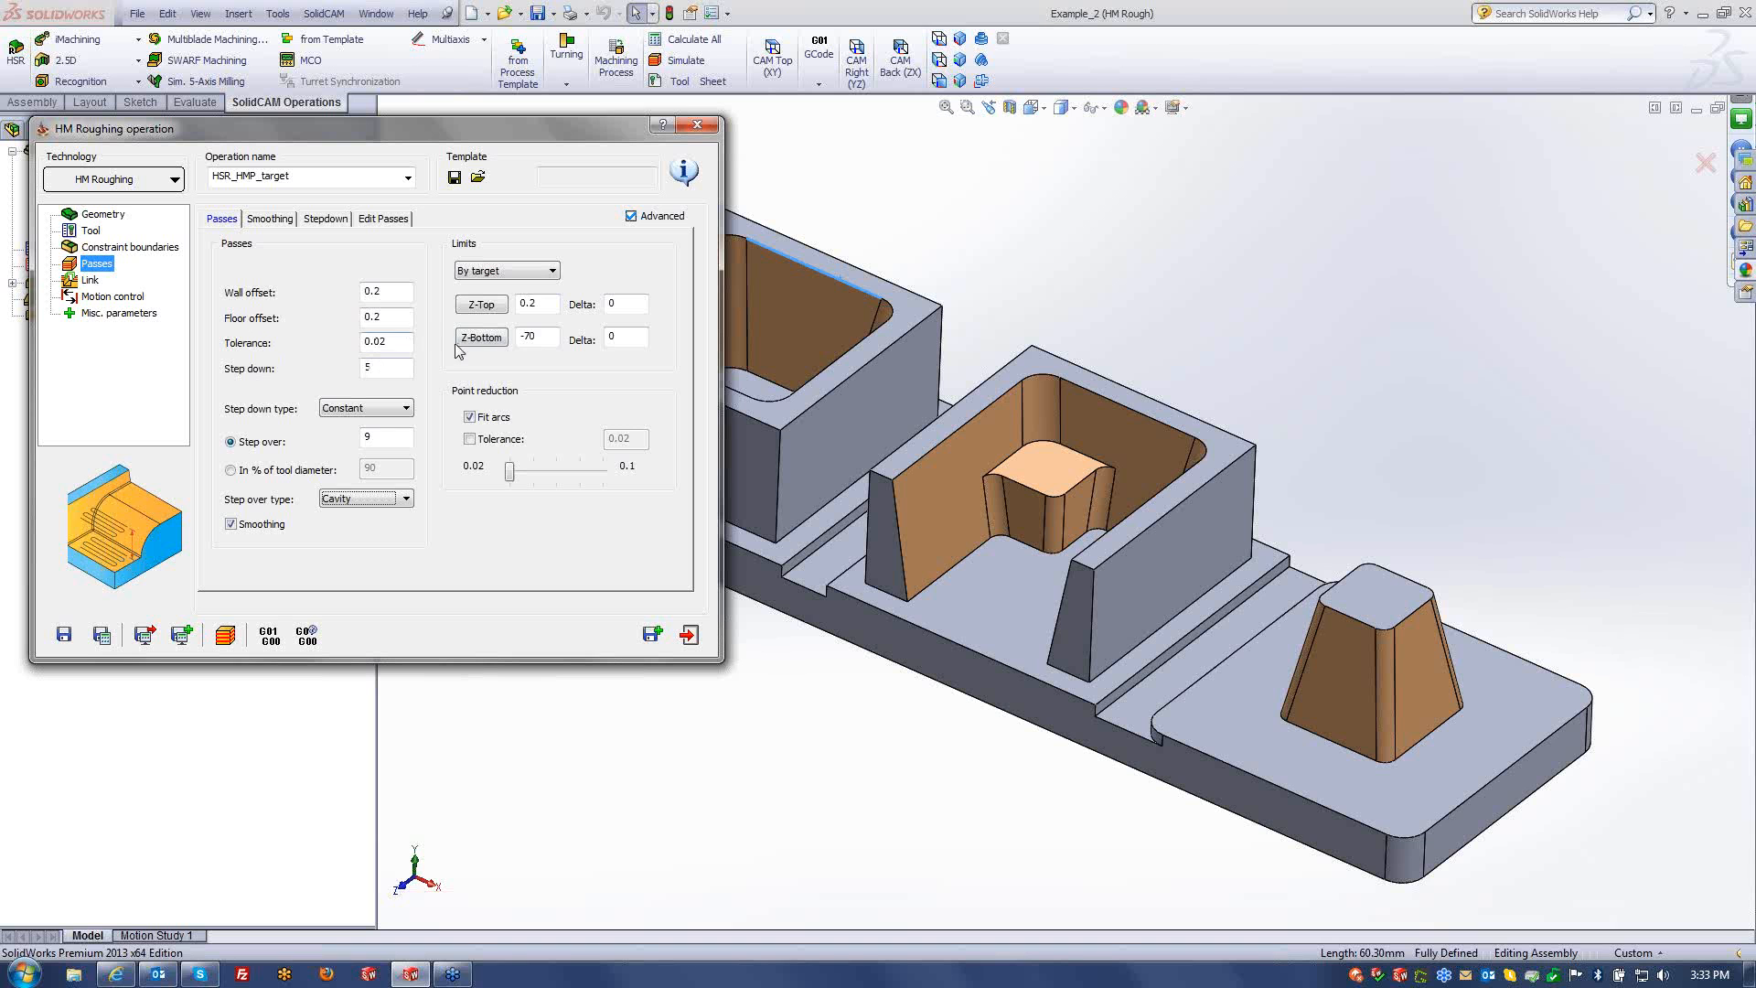
- Re-enter the wall and floor offset values
{"action": "double_click", "coordinate": [406, 298]}
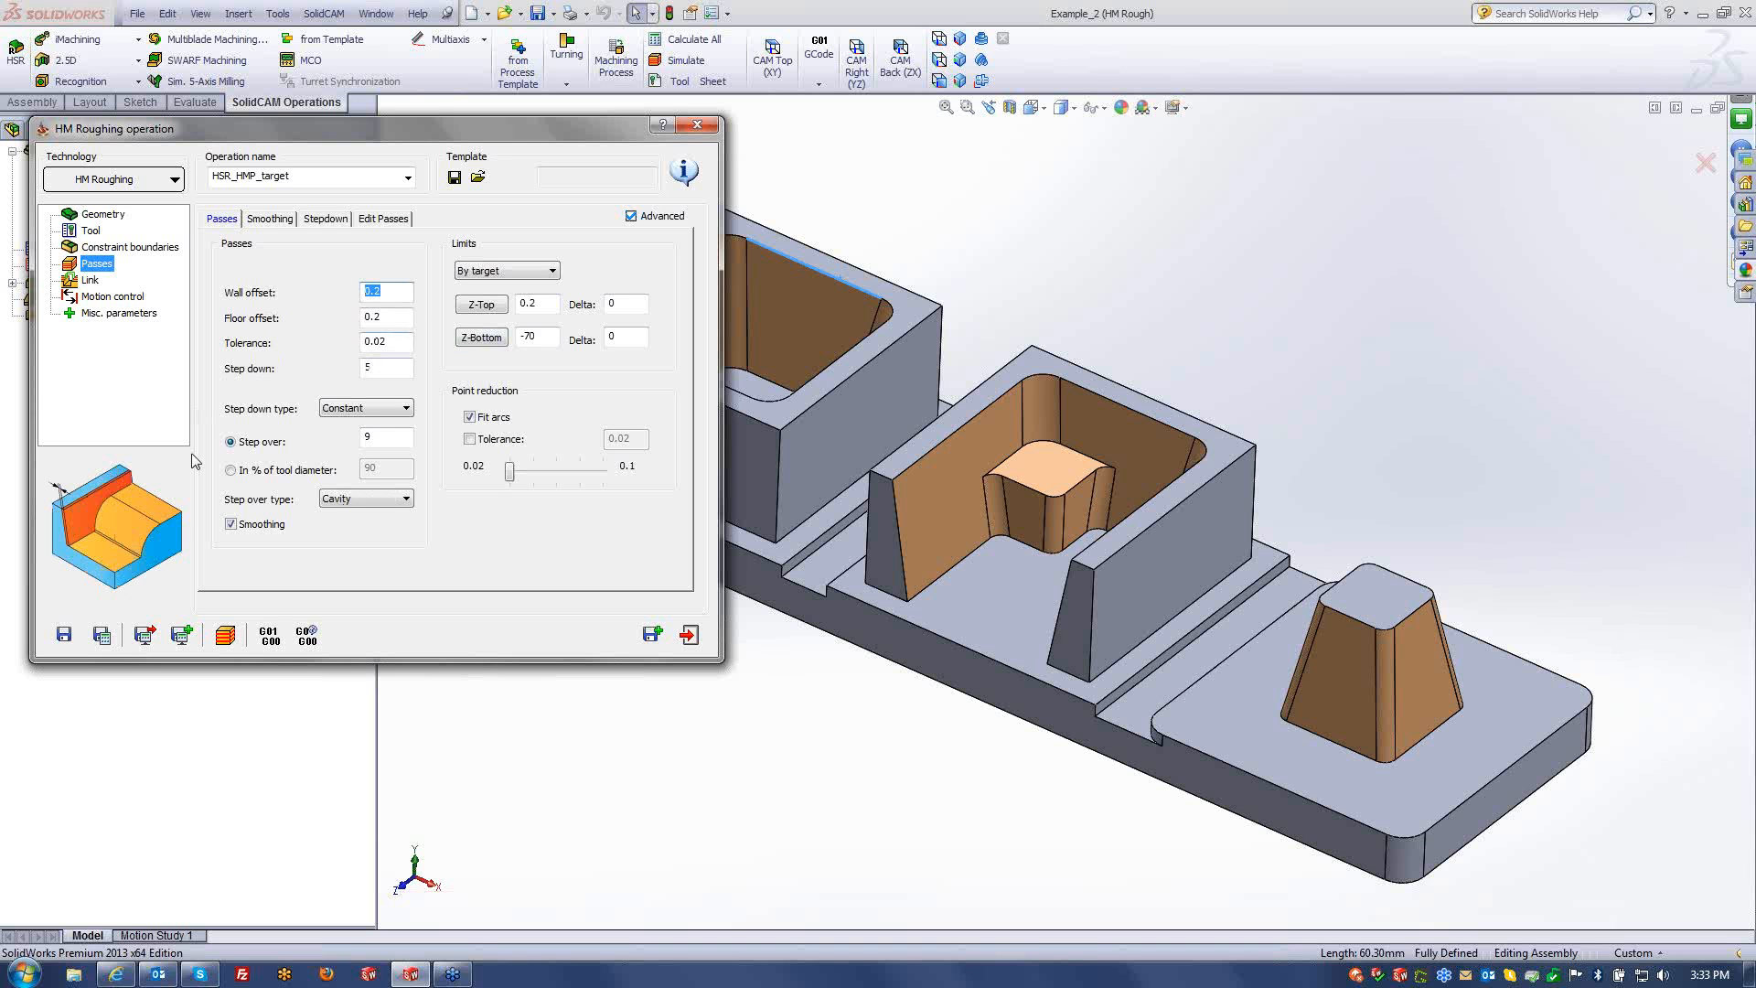
{"action": "type", "text": "0."}
{"action": "key", "text": "Tab"}
{"action": "type", "text": "0.5"}
{"action": "key", "text": "Tab"}
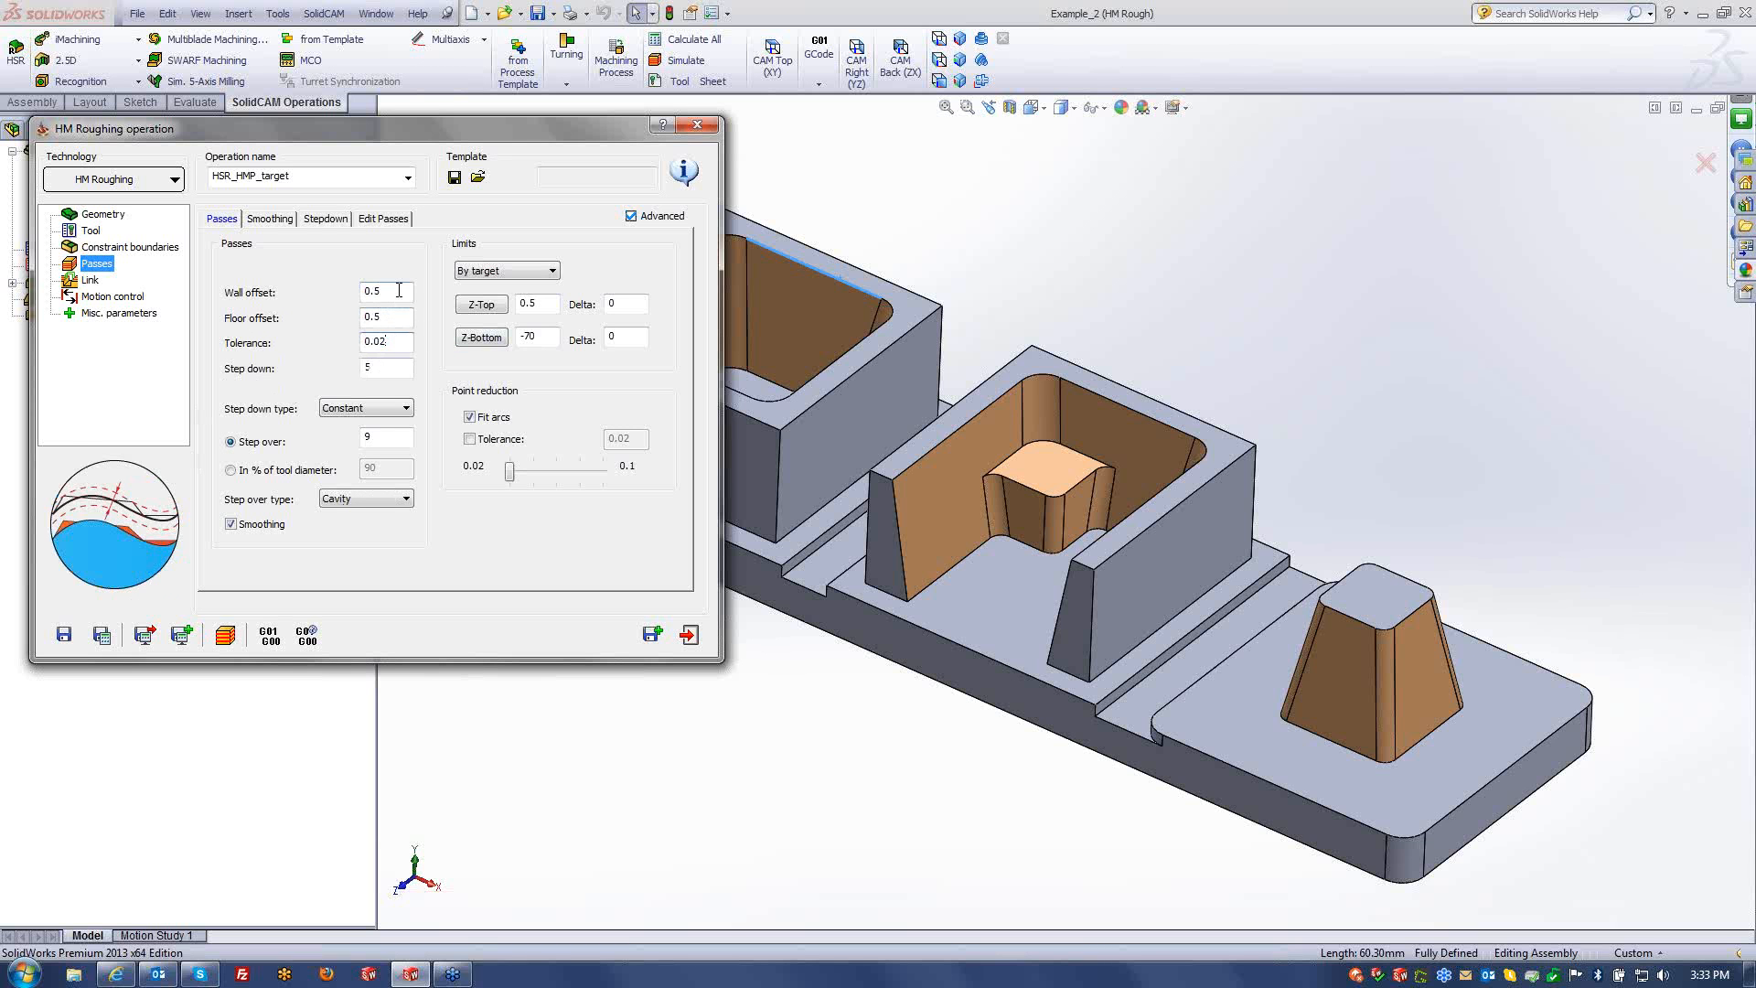
{"action": "double_click", "coordinate": [399, 290]}
{"action": "type", "text": "0."}
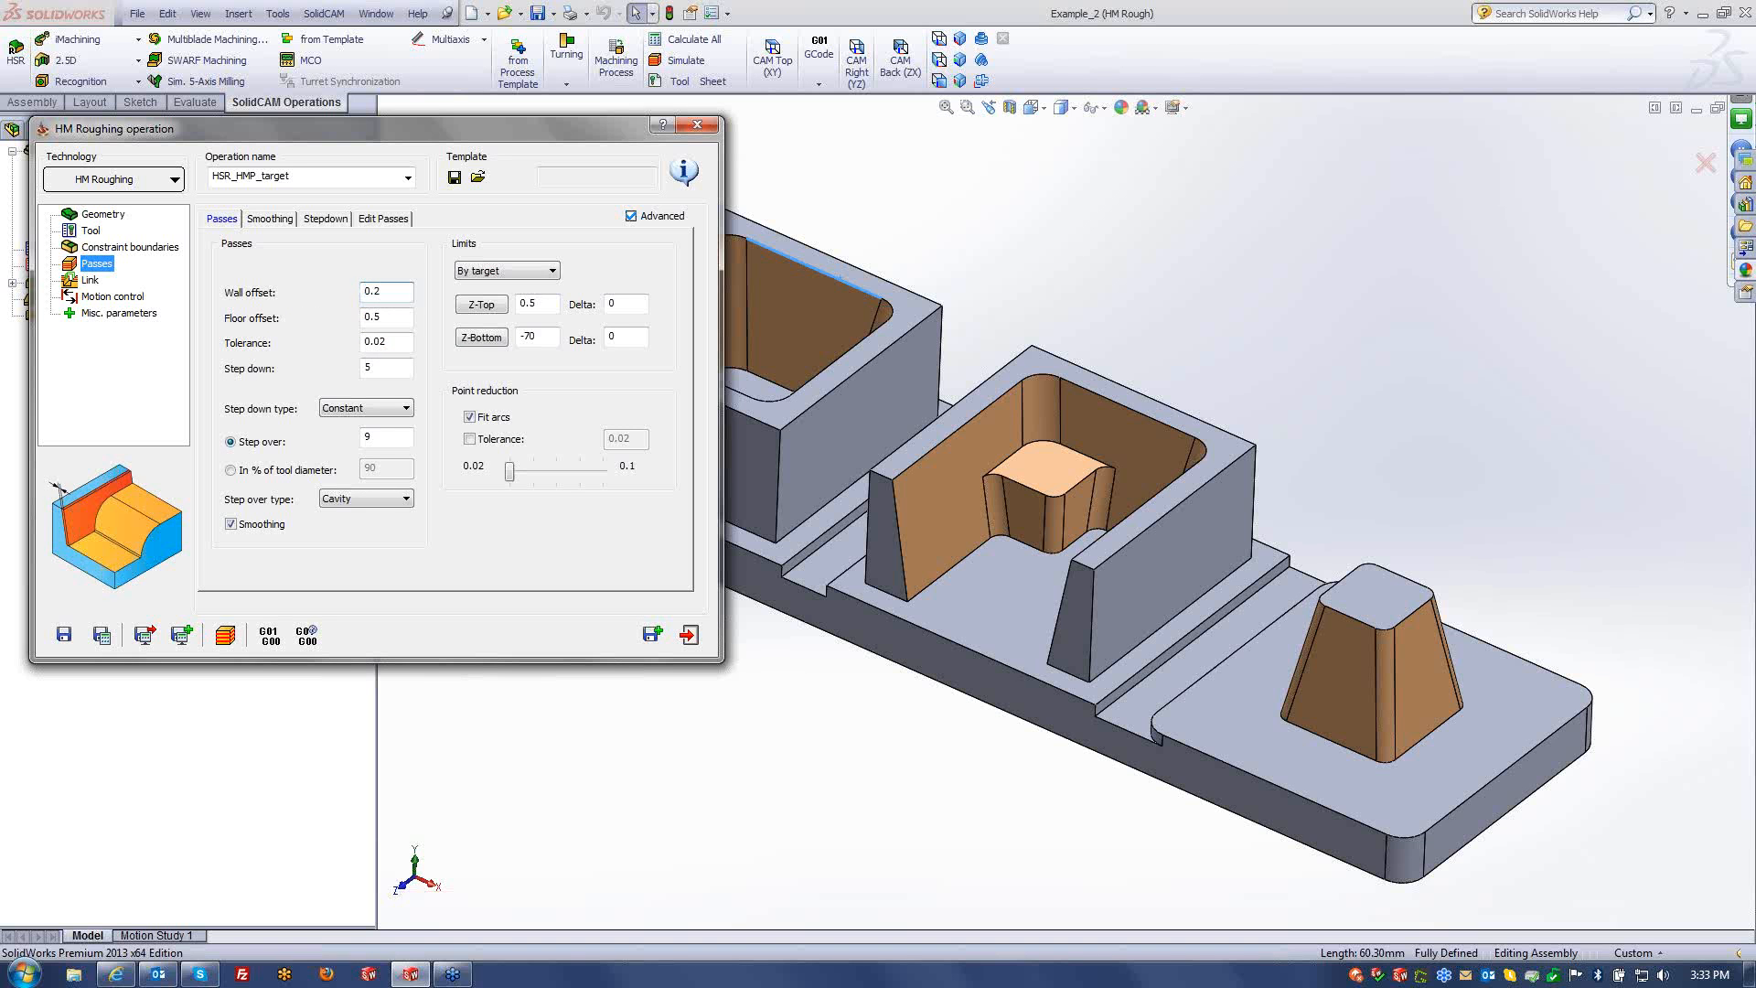
{"action": "key", "text": "Tab"}
{"action": "key", "text": "Tab"}
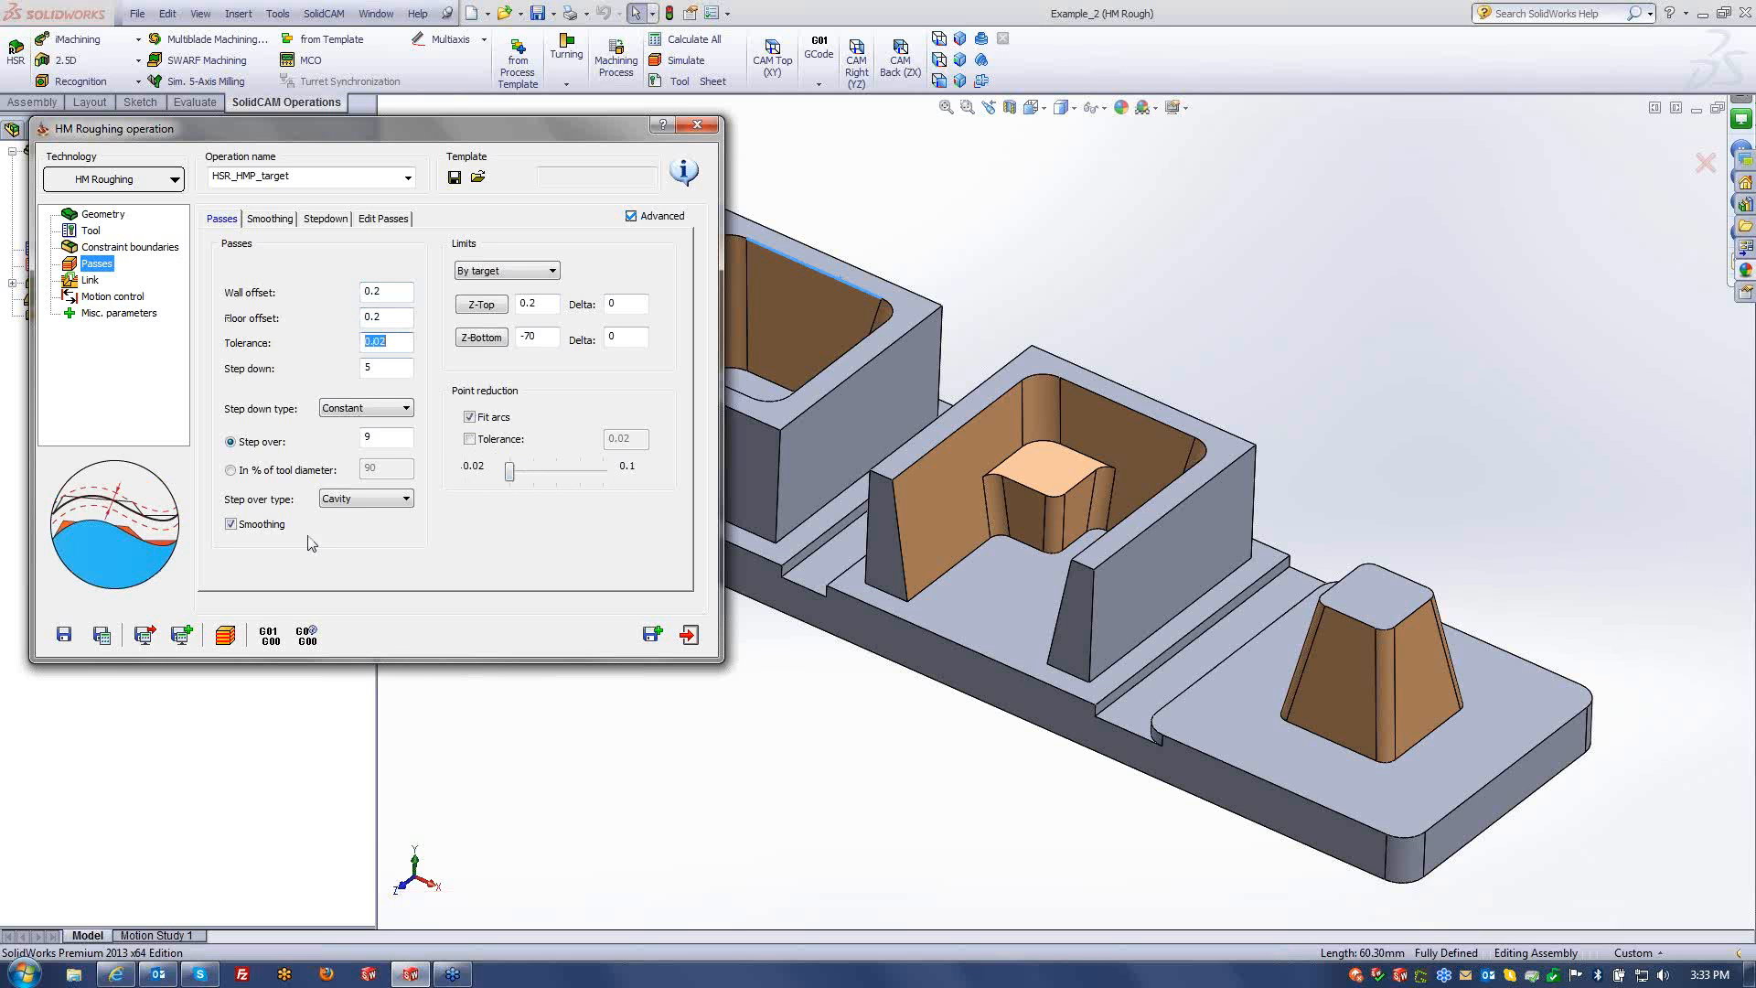
- Save and calculate the roughing toolpath, then zoom into the left pocket in isometric view
{"action": "left_click", "coordinate": [101, 635]}
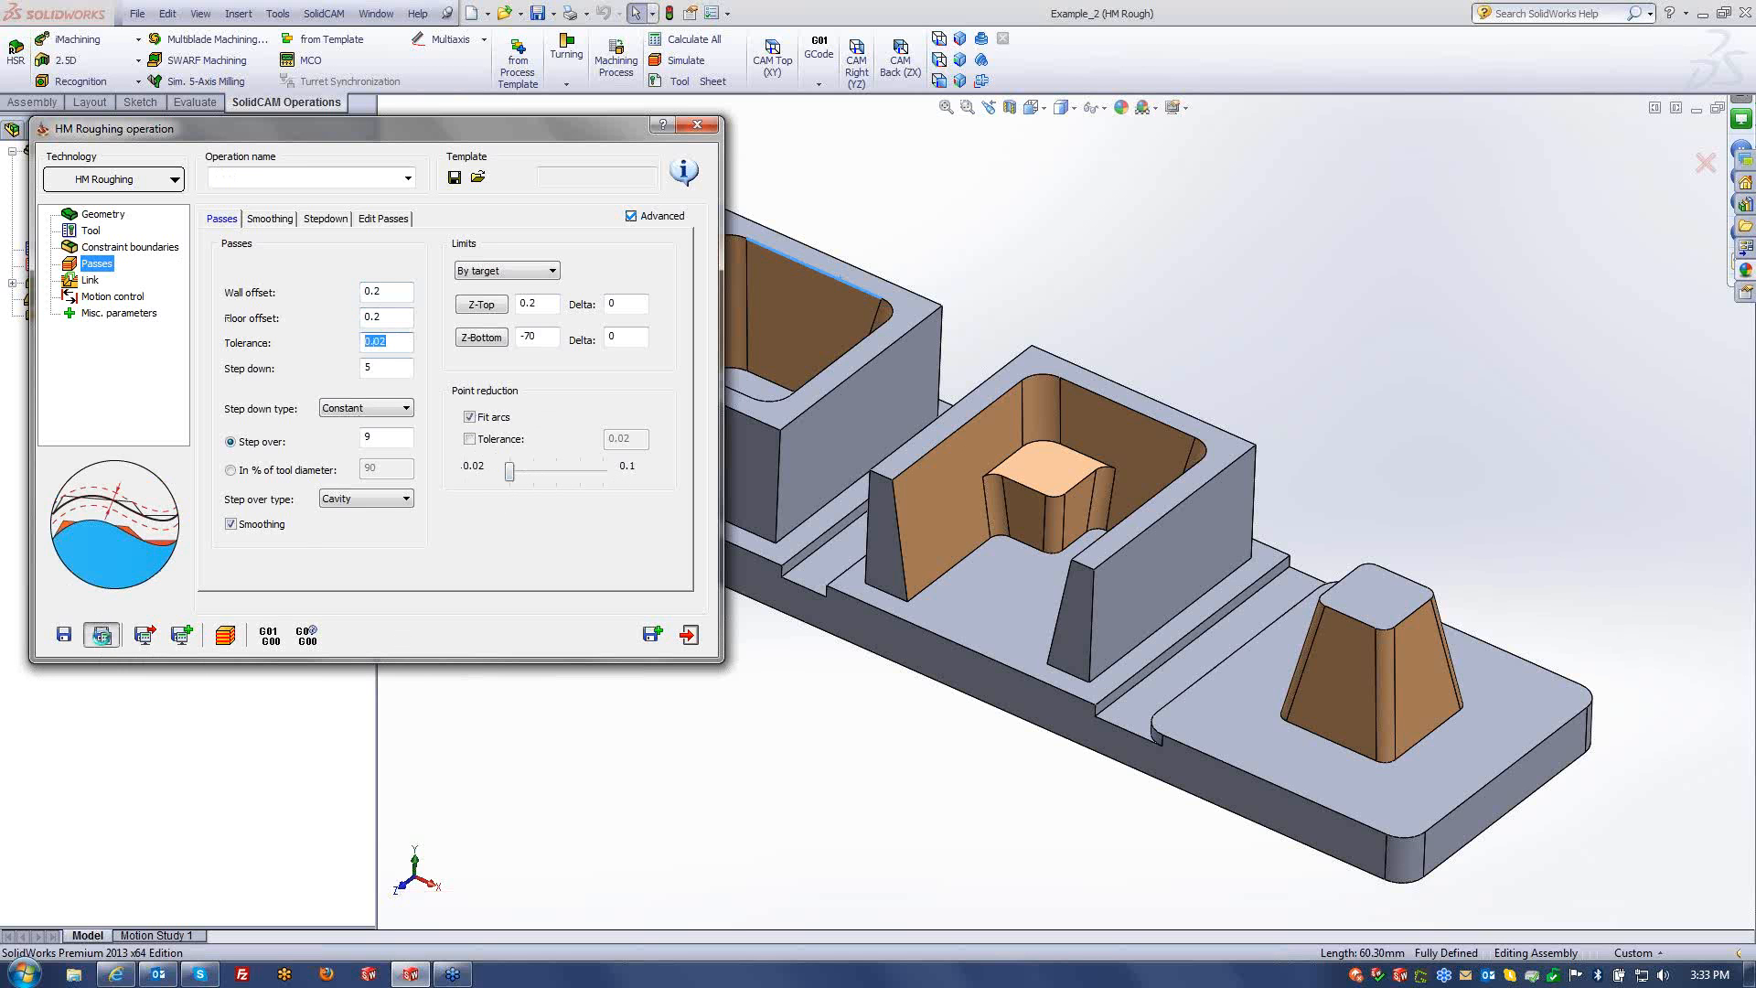
{"action": "left_click_drag", "start_coordinate": [574, 146], "coordinate": [339, 160]}
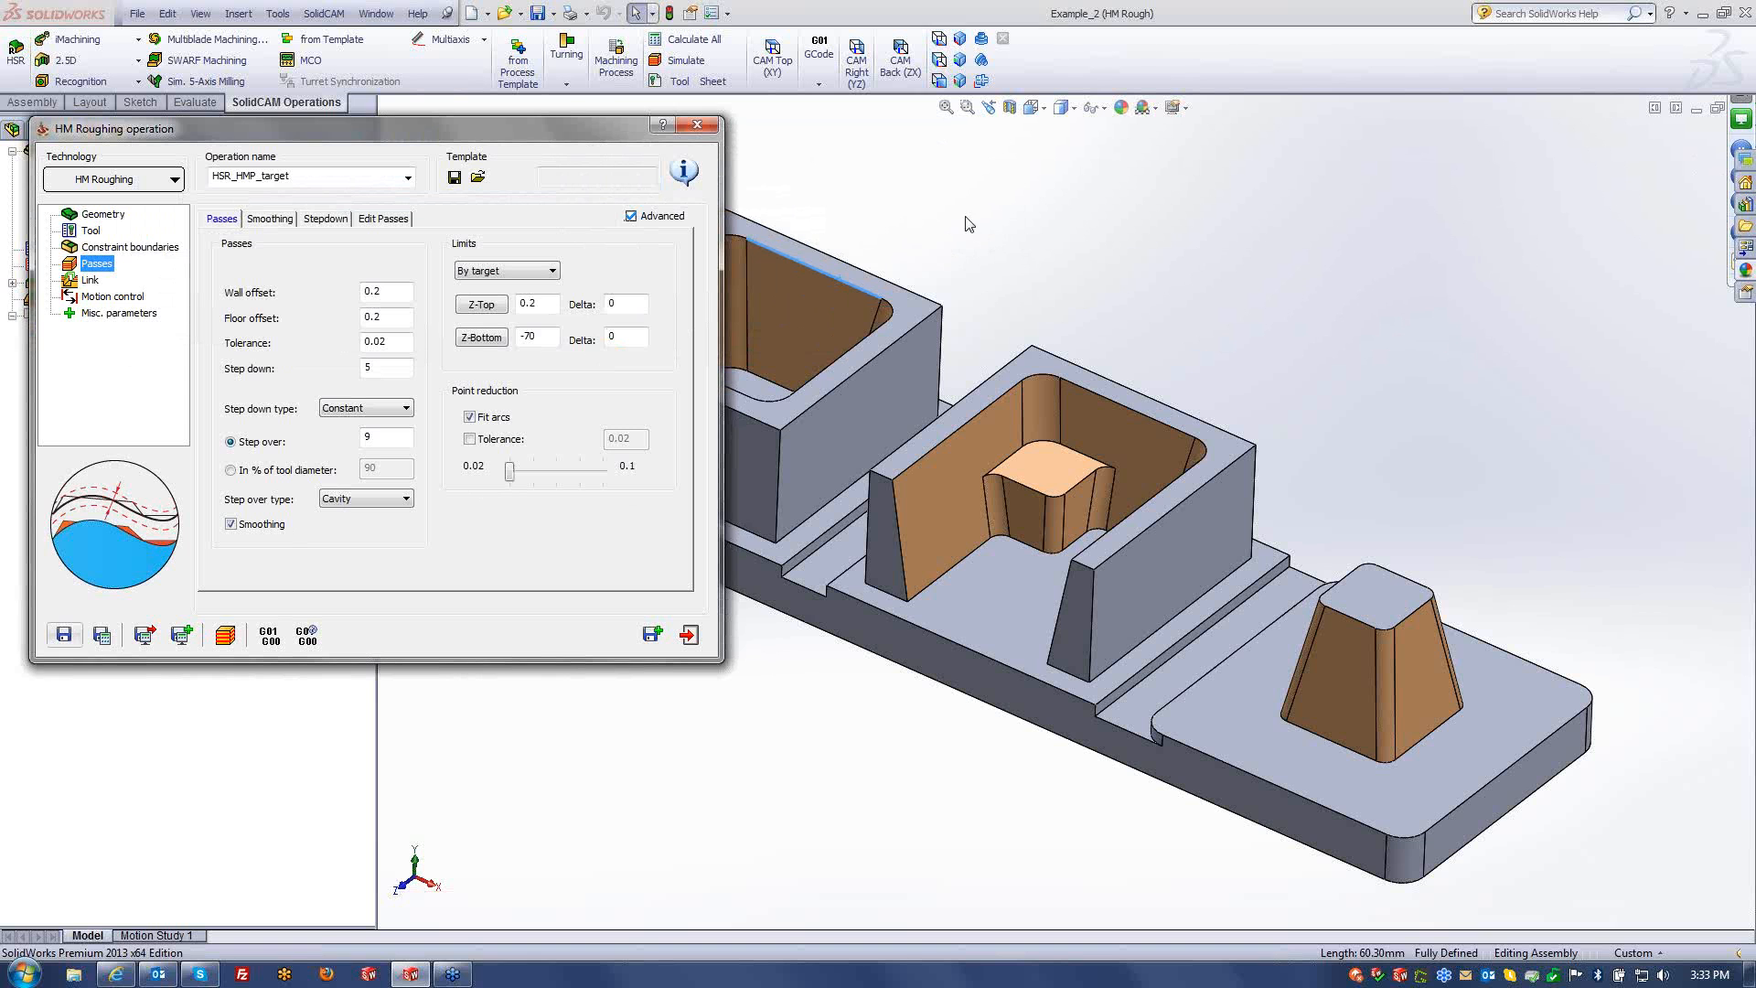
{"action": "middle_click_drag", "start_coordinate": [946, 228], "coordinate": [970, 183]}
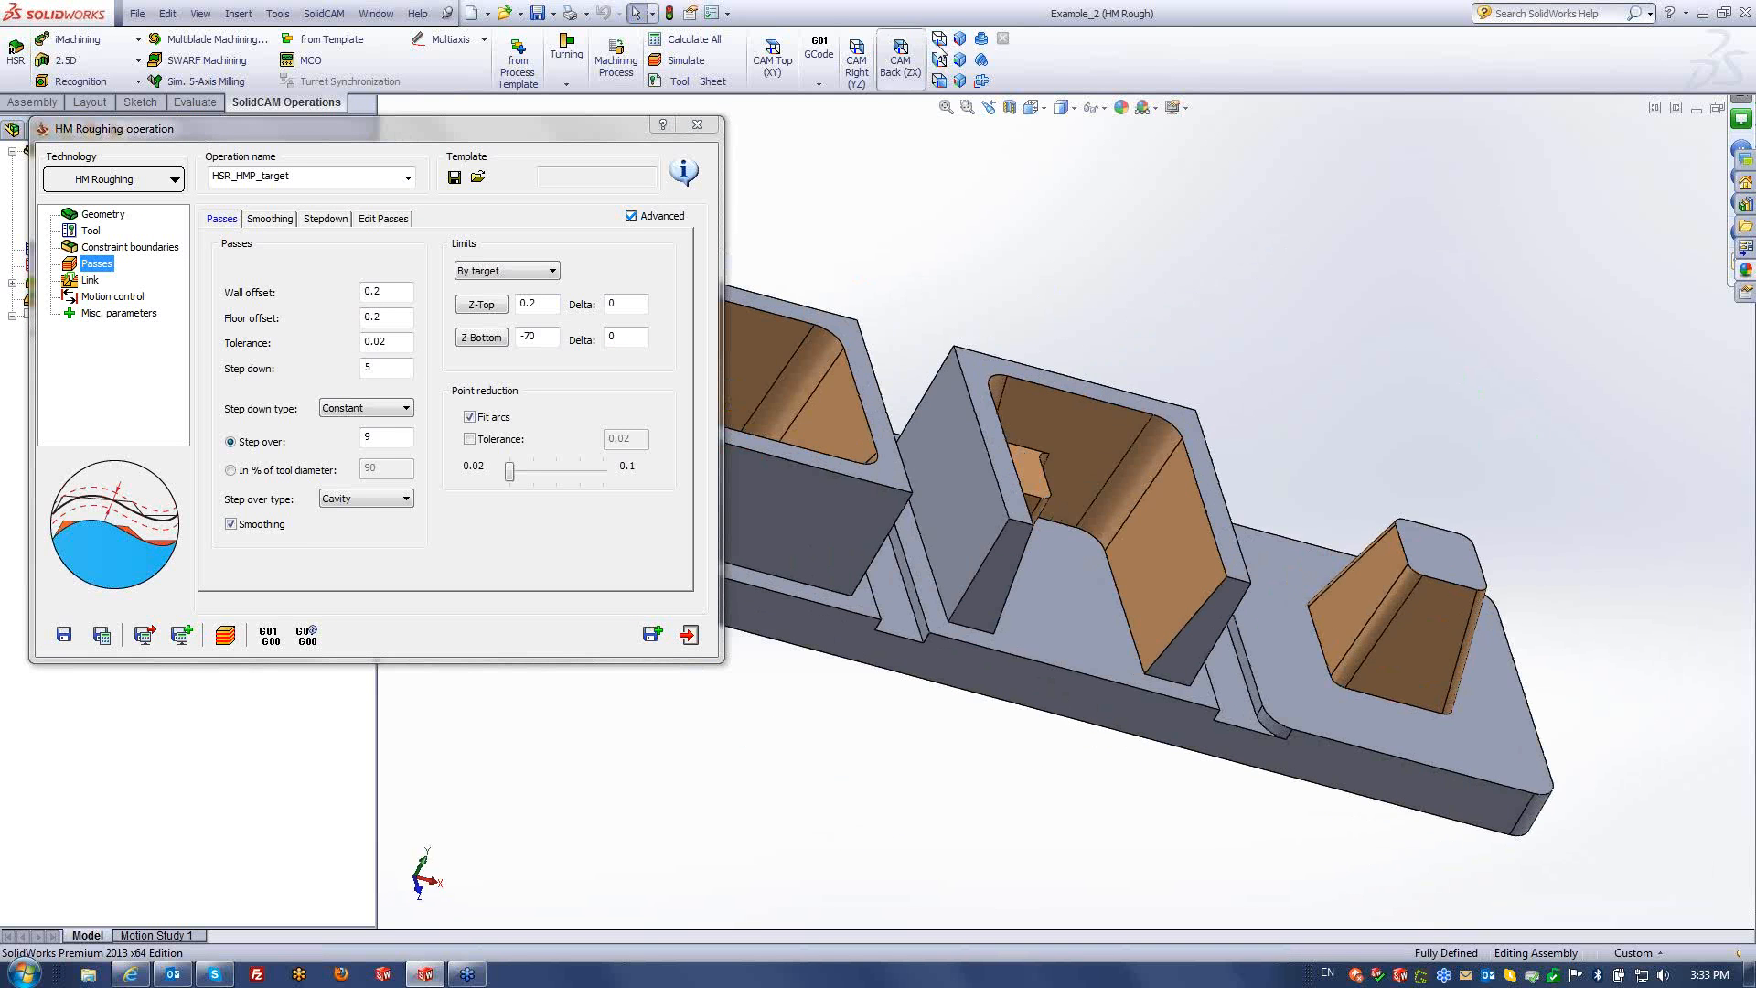
{"action": "left_click", "coordinate": [962, 40]}
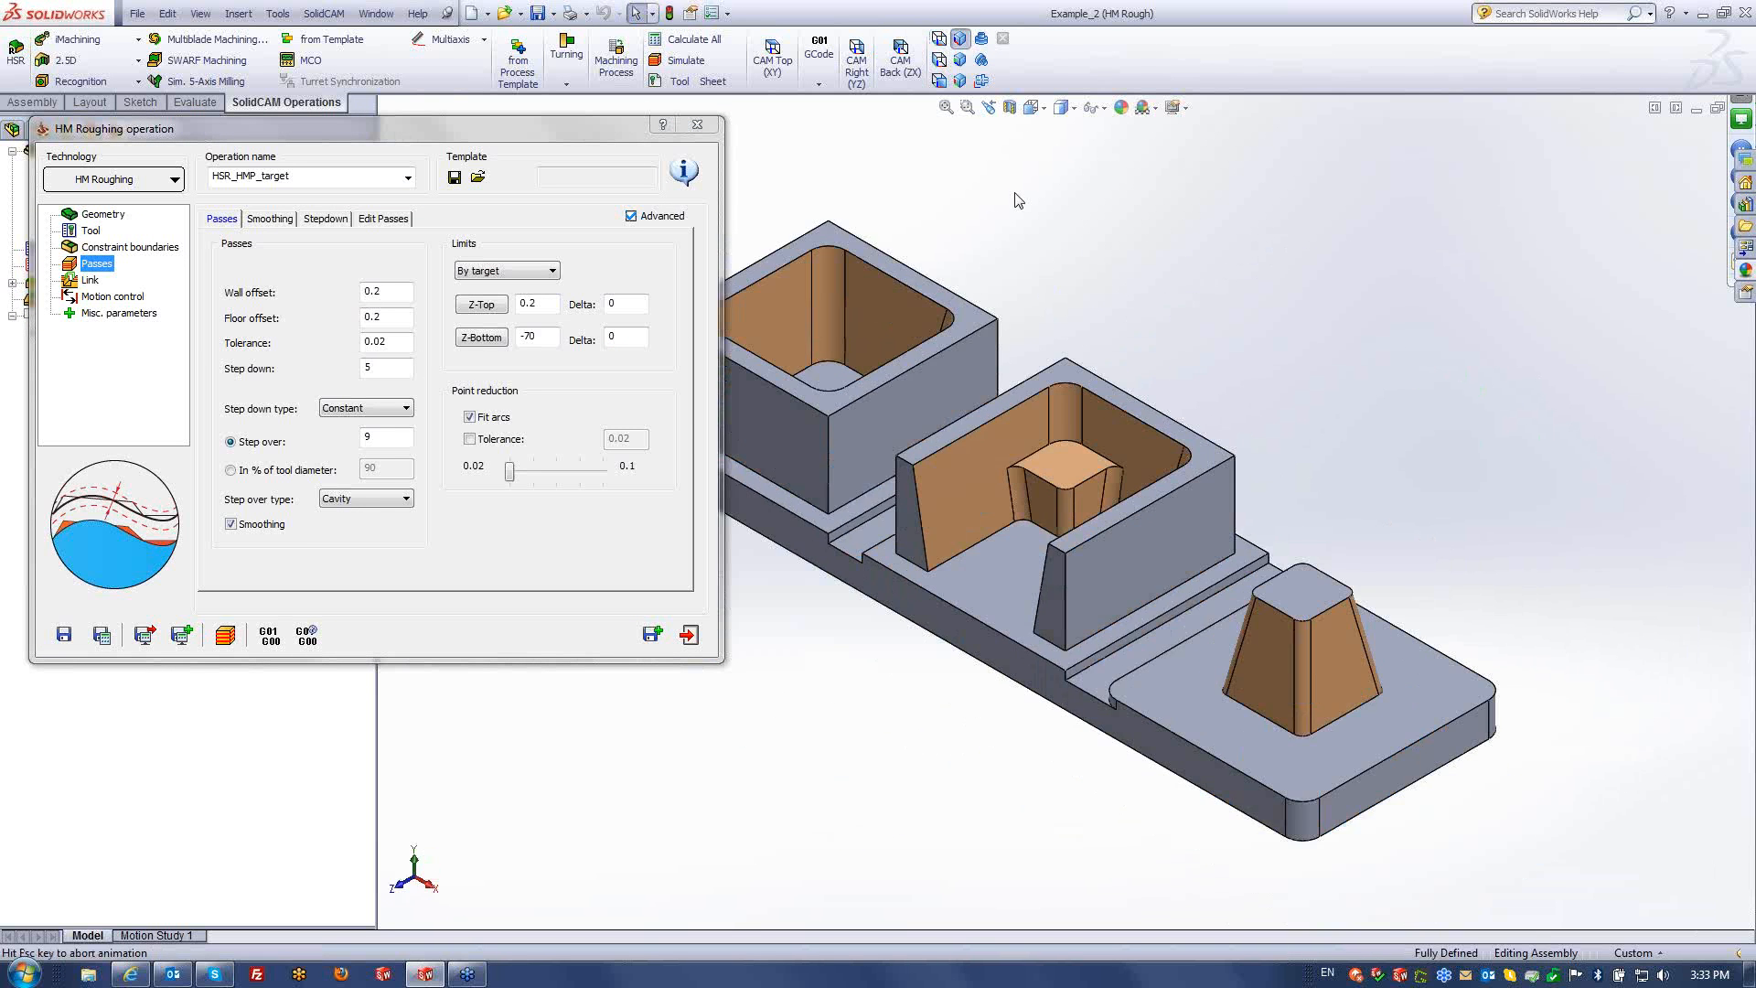
{"action": "scroll", "coordinate": [769, 613], "scroll_direction": "down", "scroll_amount": 6}
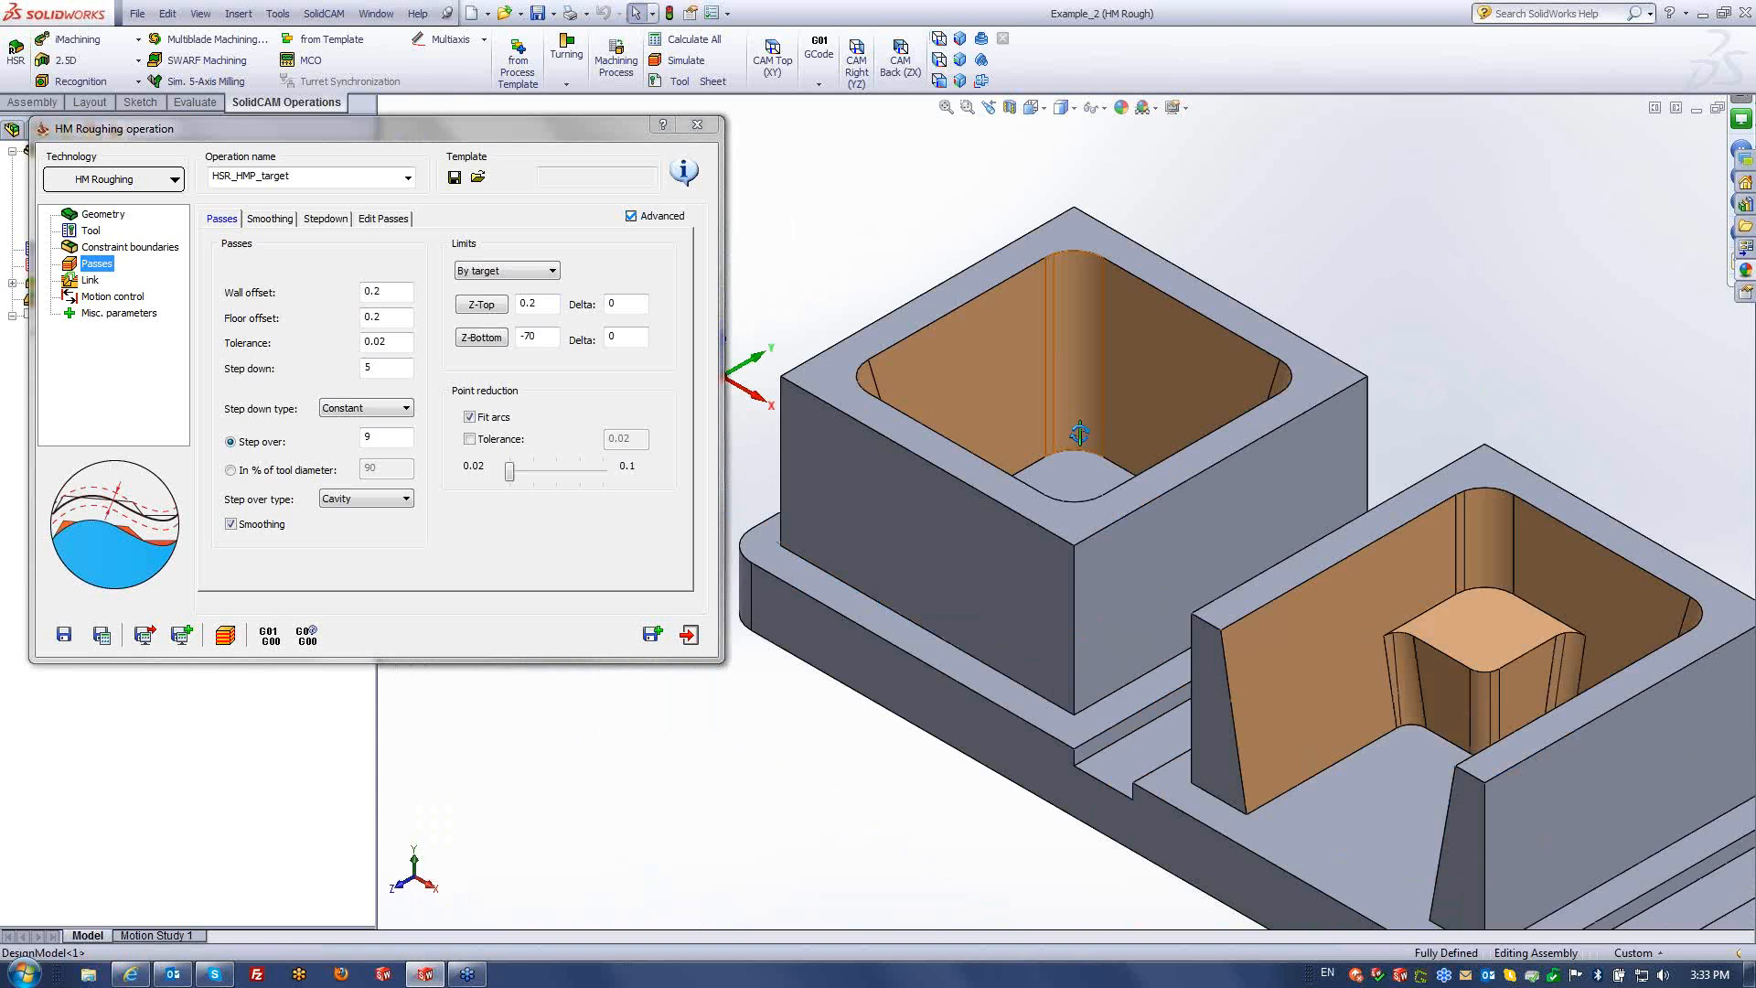
- Simulate the roughing toolpath at reduced speed, stopping partway through
{"action": "left_click", "coordinate": [244, 644]}
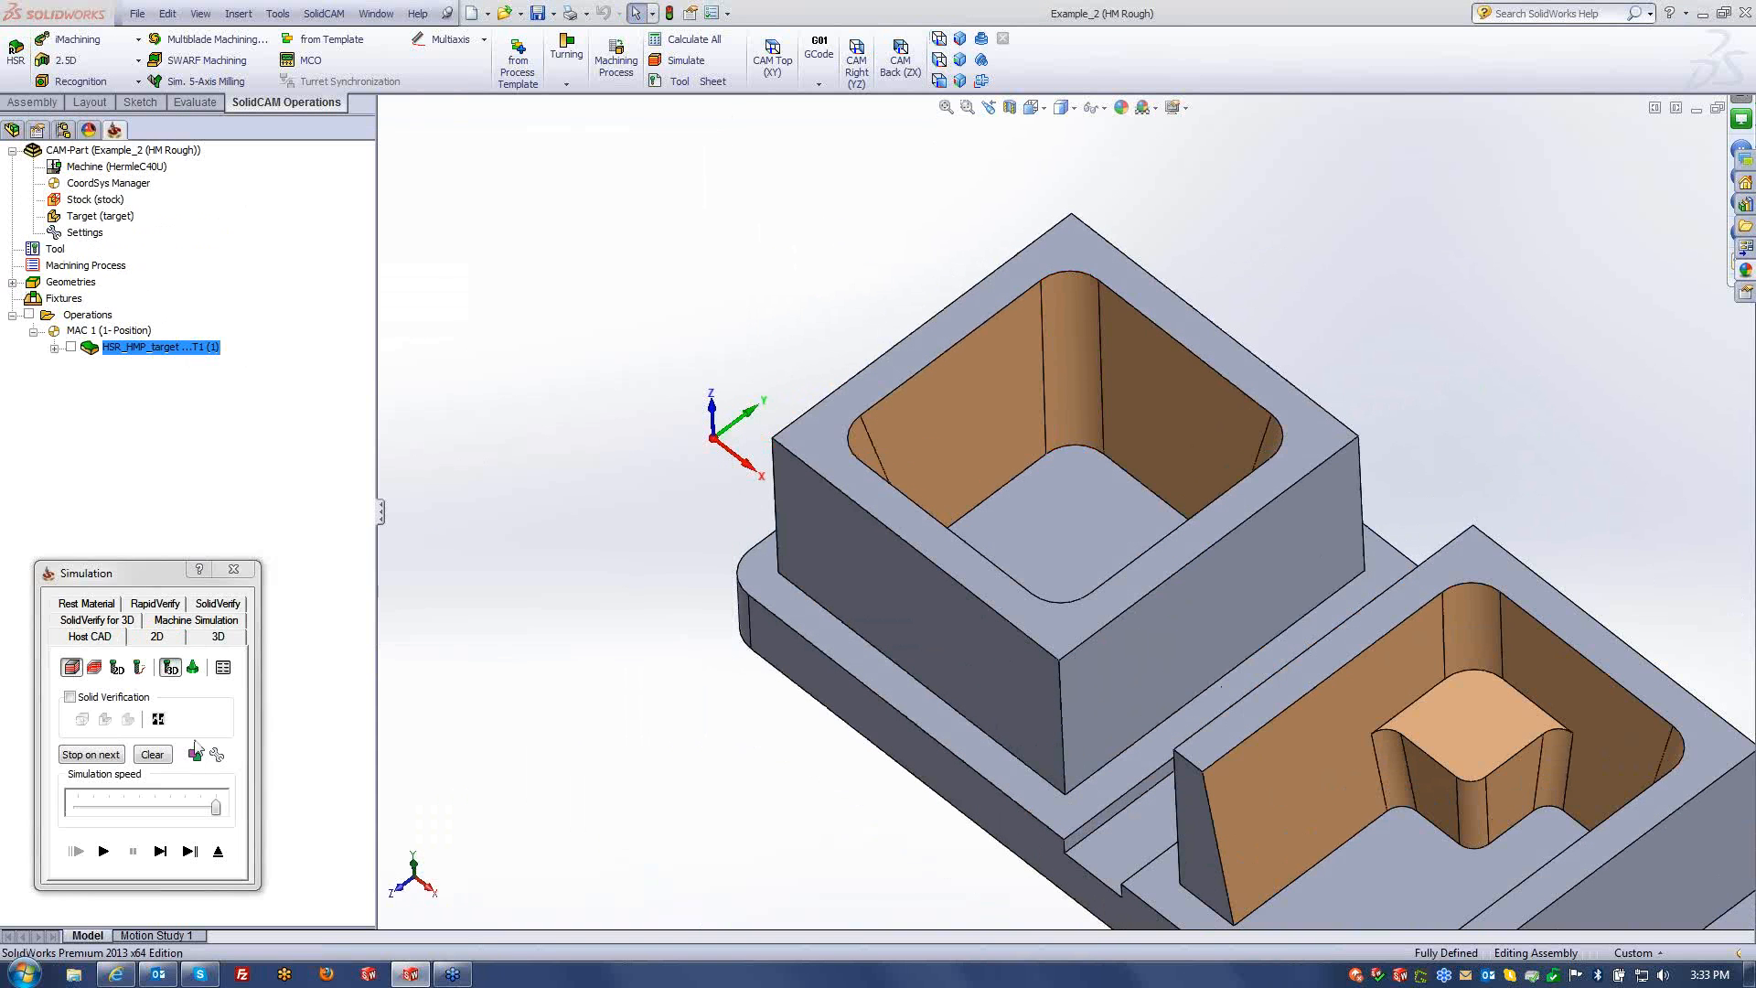
{"action": "left_click", "coordinate": [194, 755]}
{"action": "left_click", "coordinate": [566, 338]}
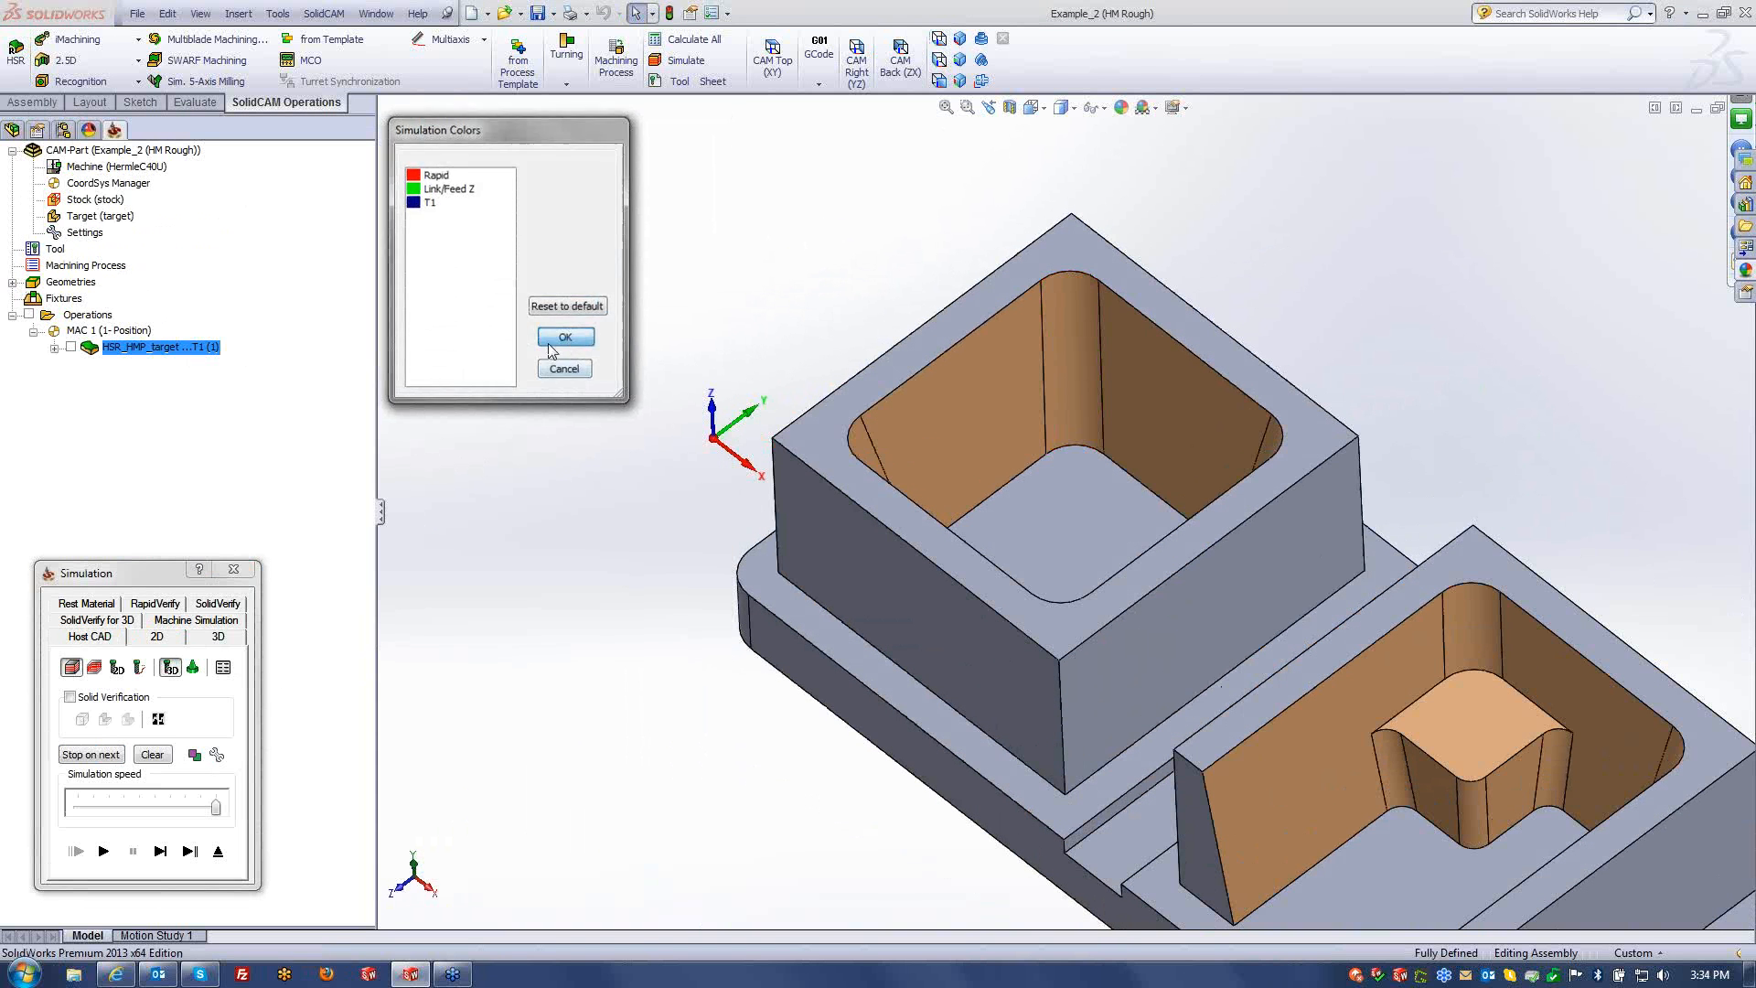
{"action": "left_click_drag", "start_coordinate": [215, 807], "coordinate": [124, 809]}
{"action": "left_click", "coordinate": [104, 853]}
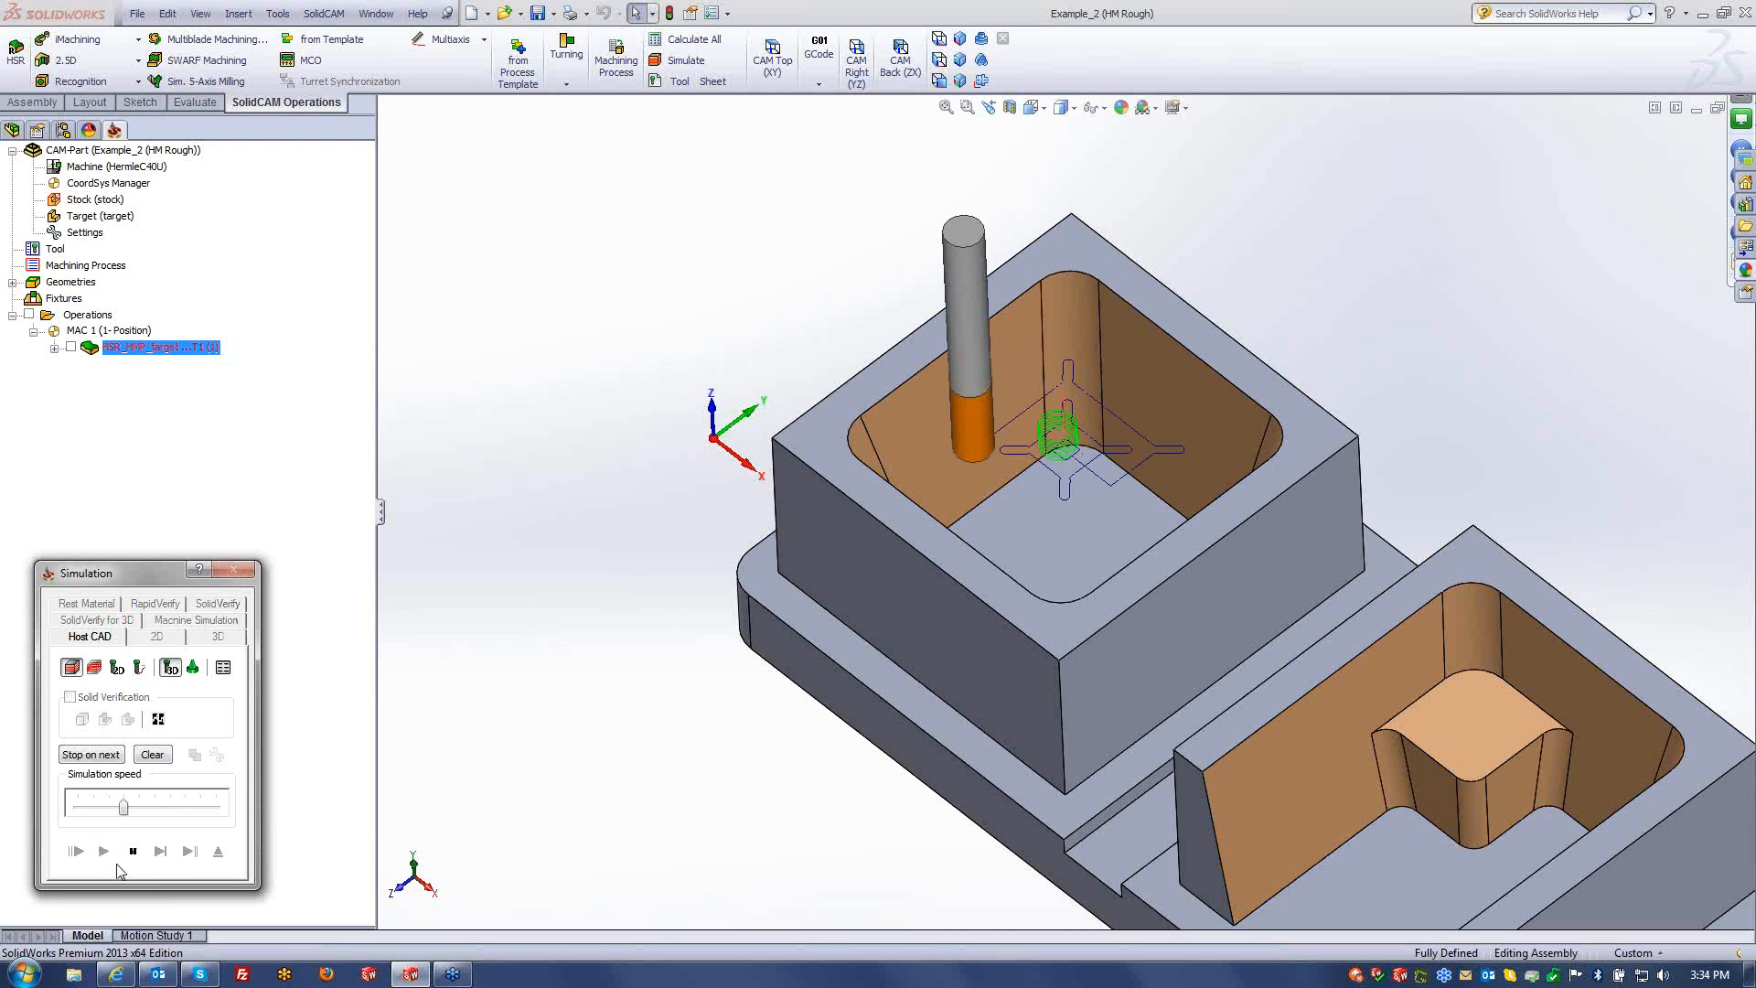
{"action": "left_click", "coordinate": [228, 853]}
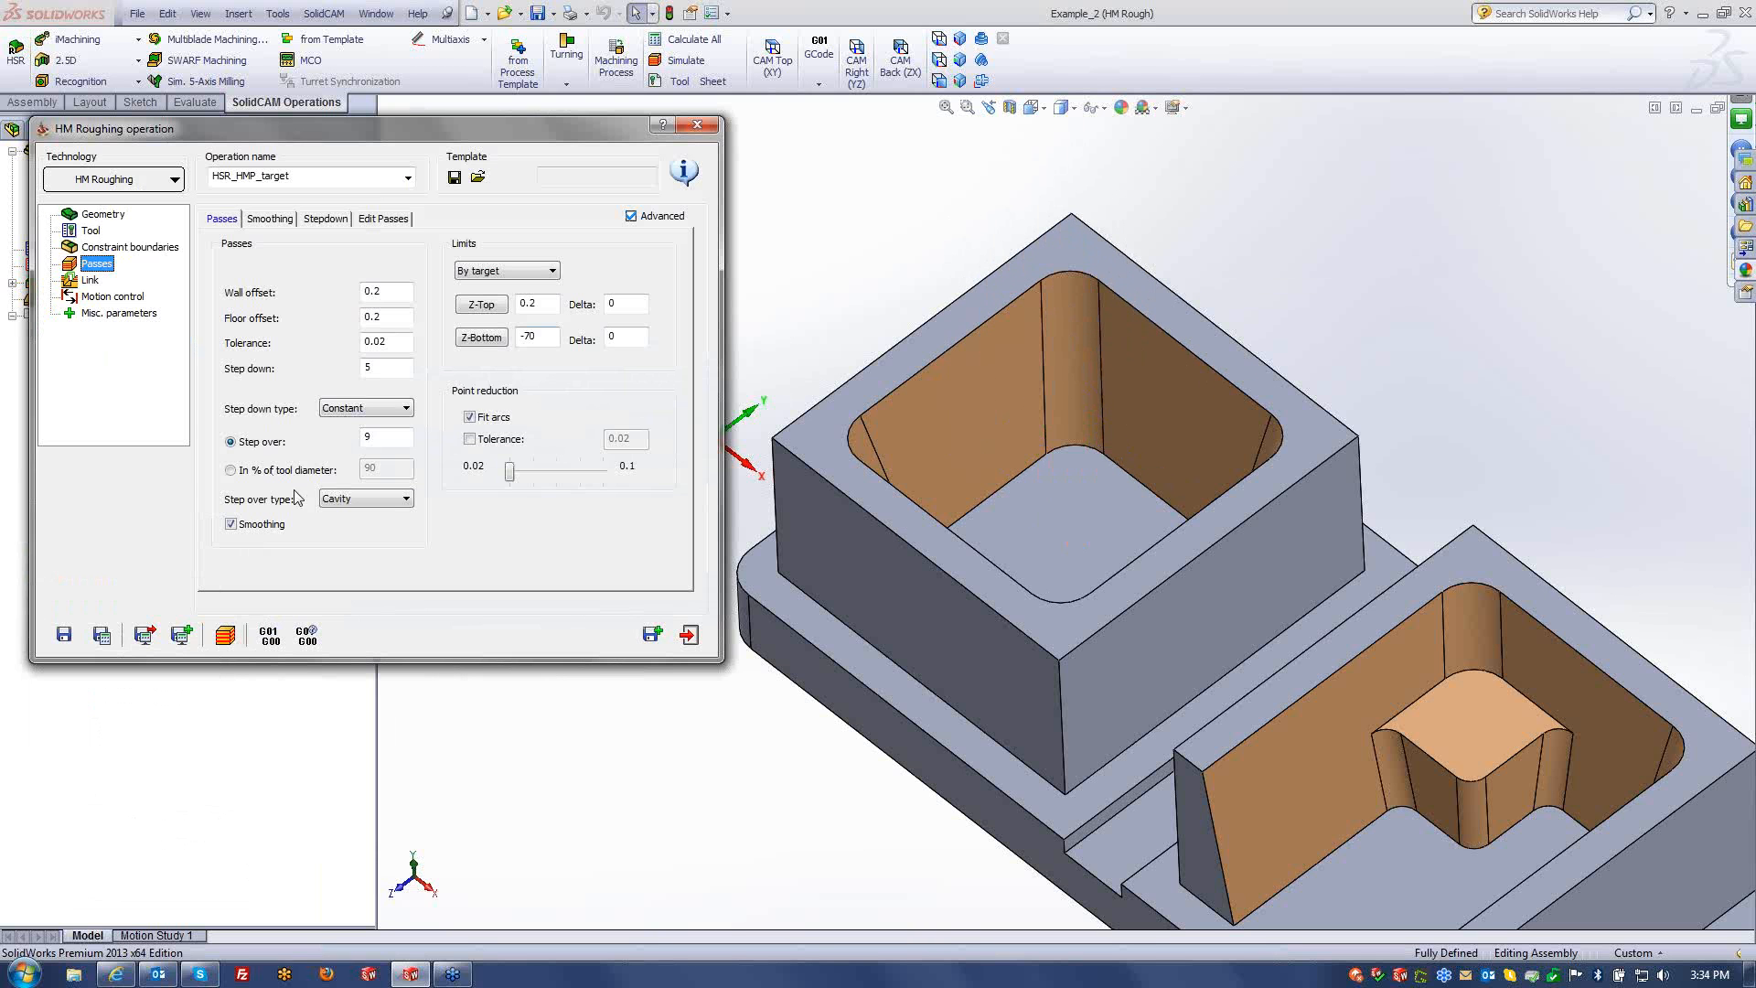
- Change step over to 65% of tool diameter and recalculate the toolpath
{"action": "left_click", "coordinate": [230, 470]}
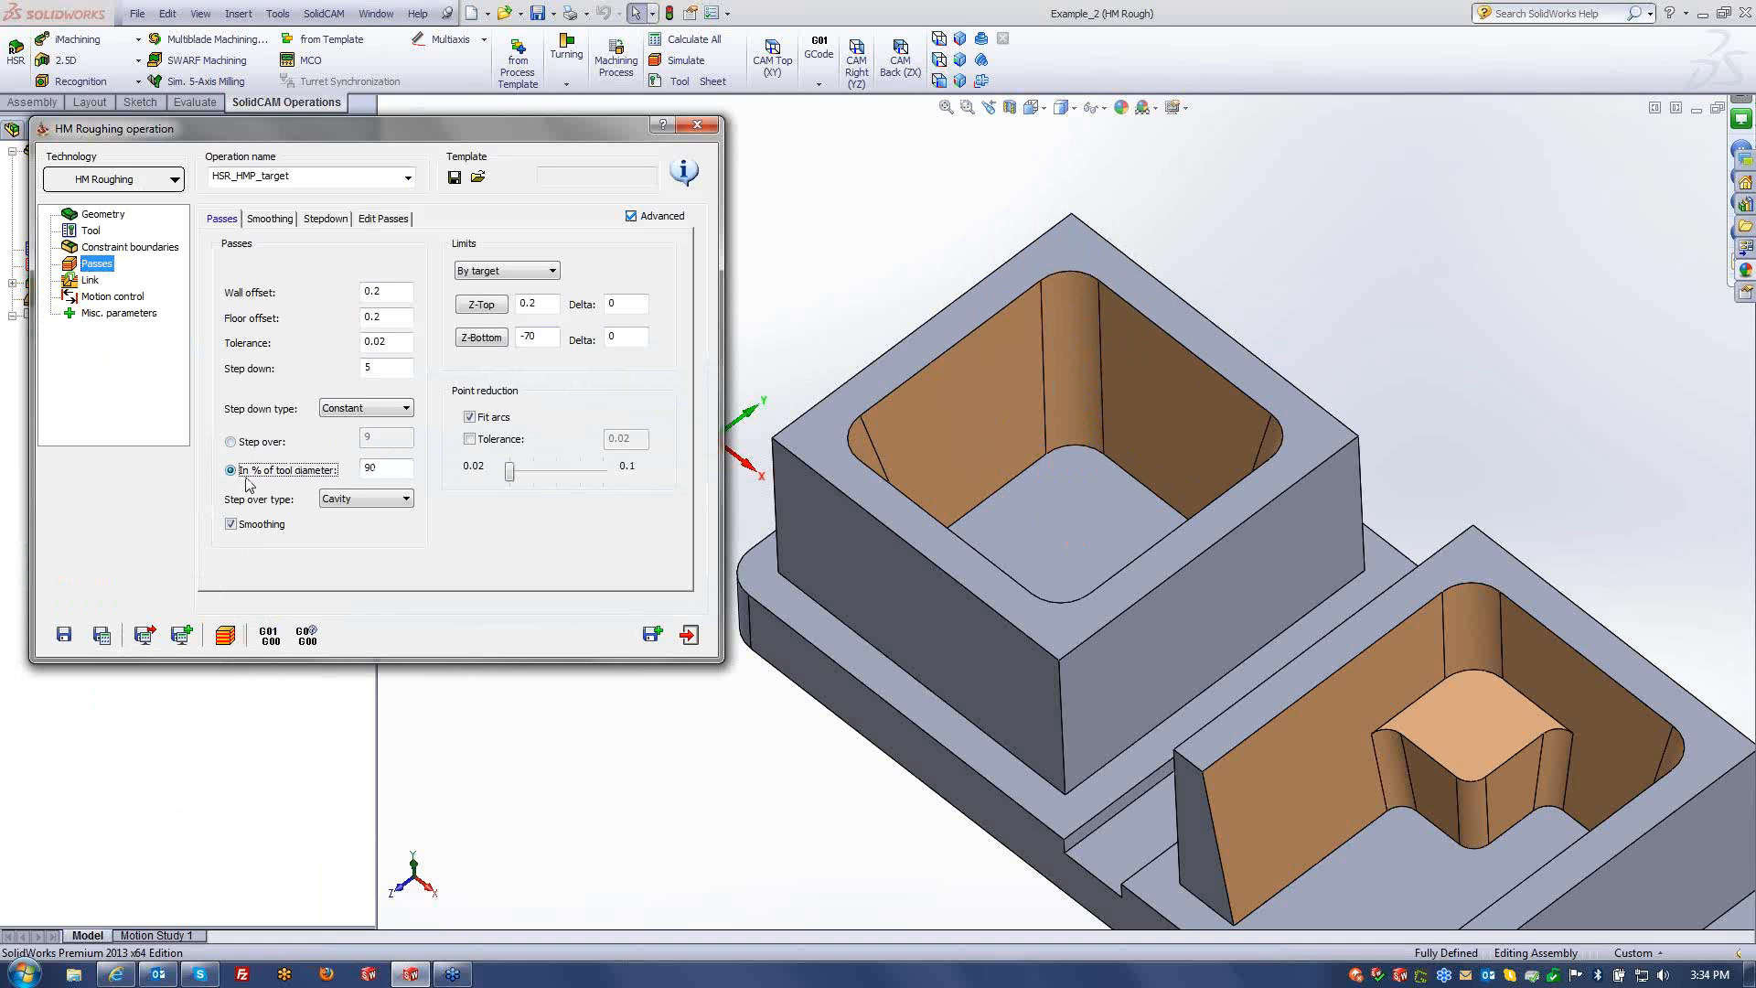
{"action": "double_click", "coordinate": [379, 468]}
{"action": "type", "text": "65"}
{"action": "left_click", "coordinate": [101, 633]}
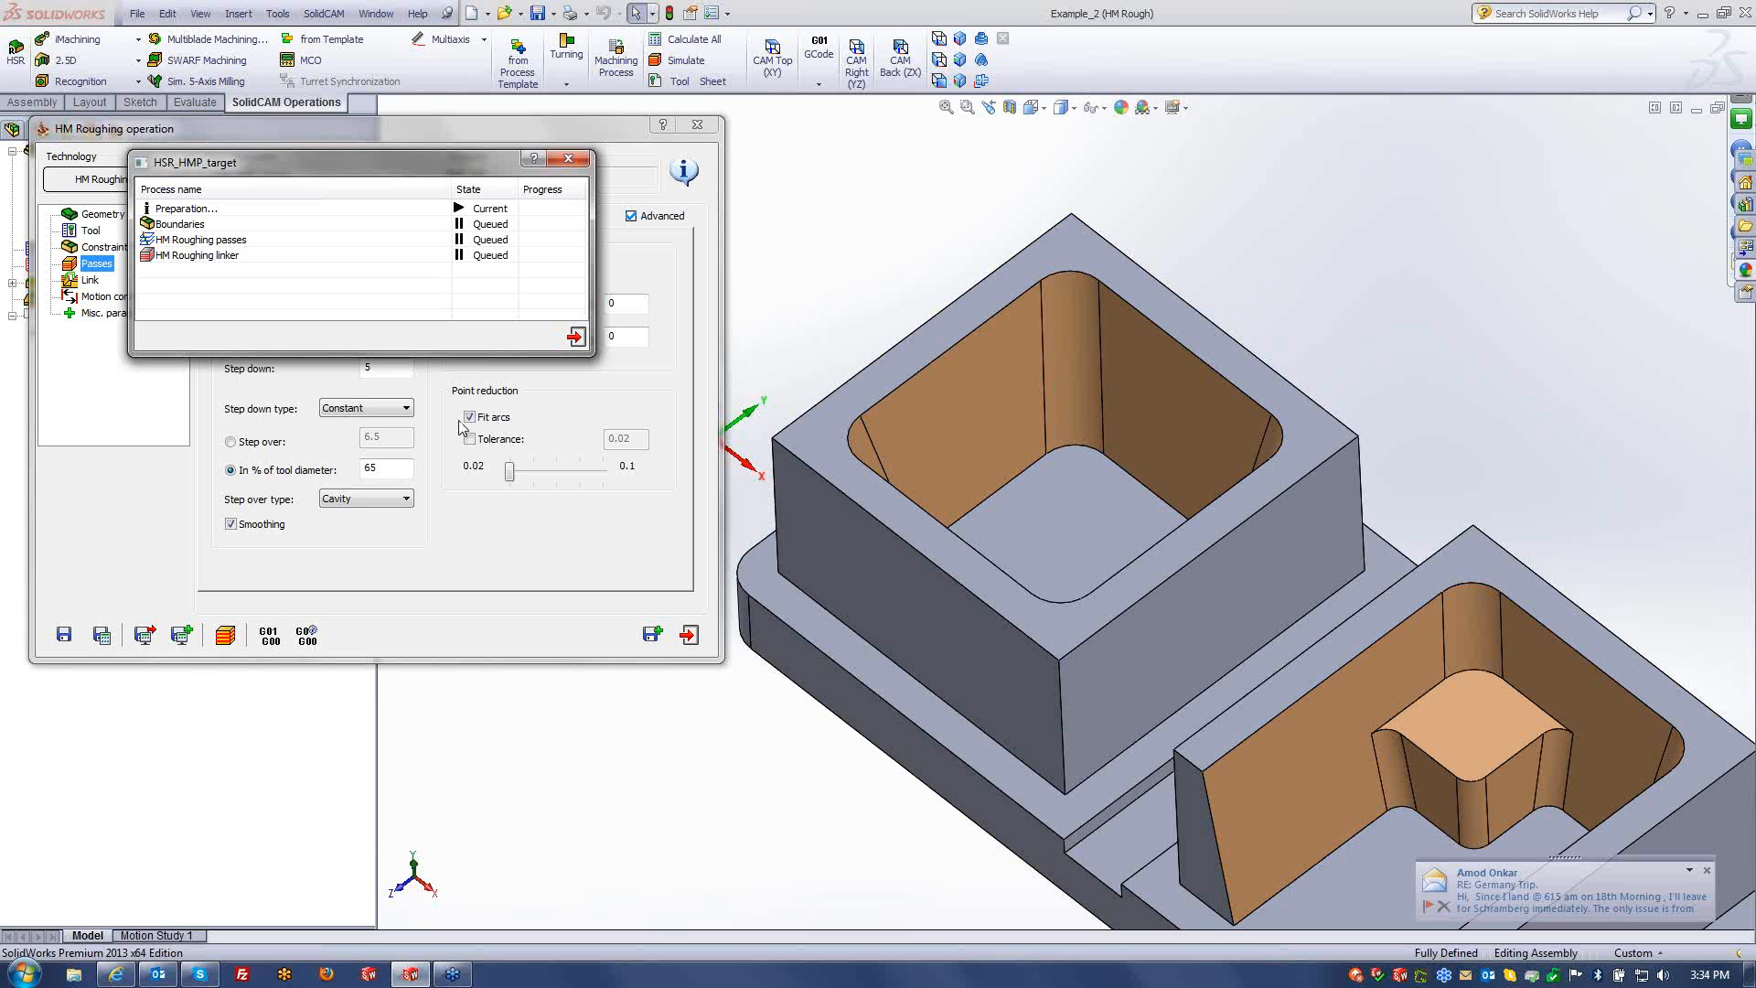
{"action": "left_click", "coordinate": [227, 632]}
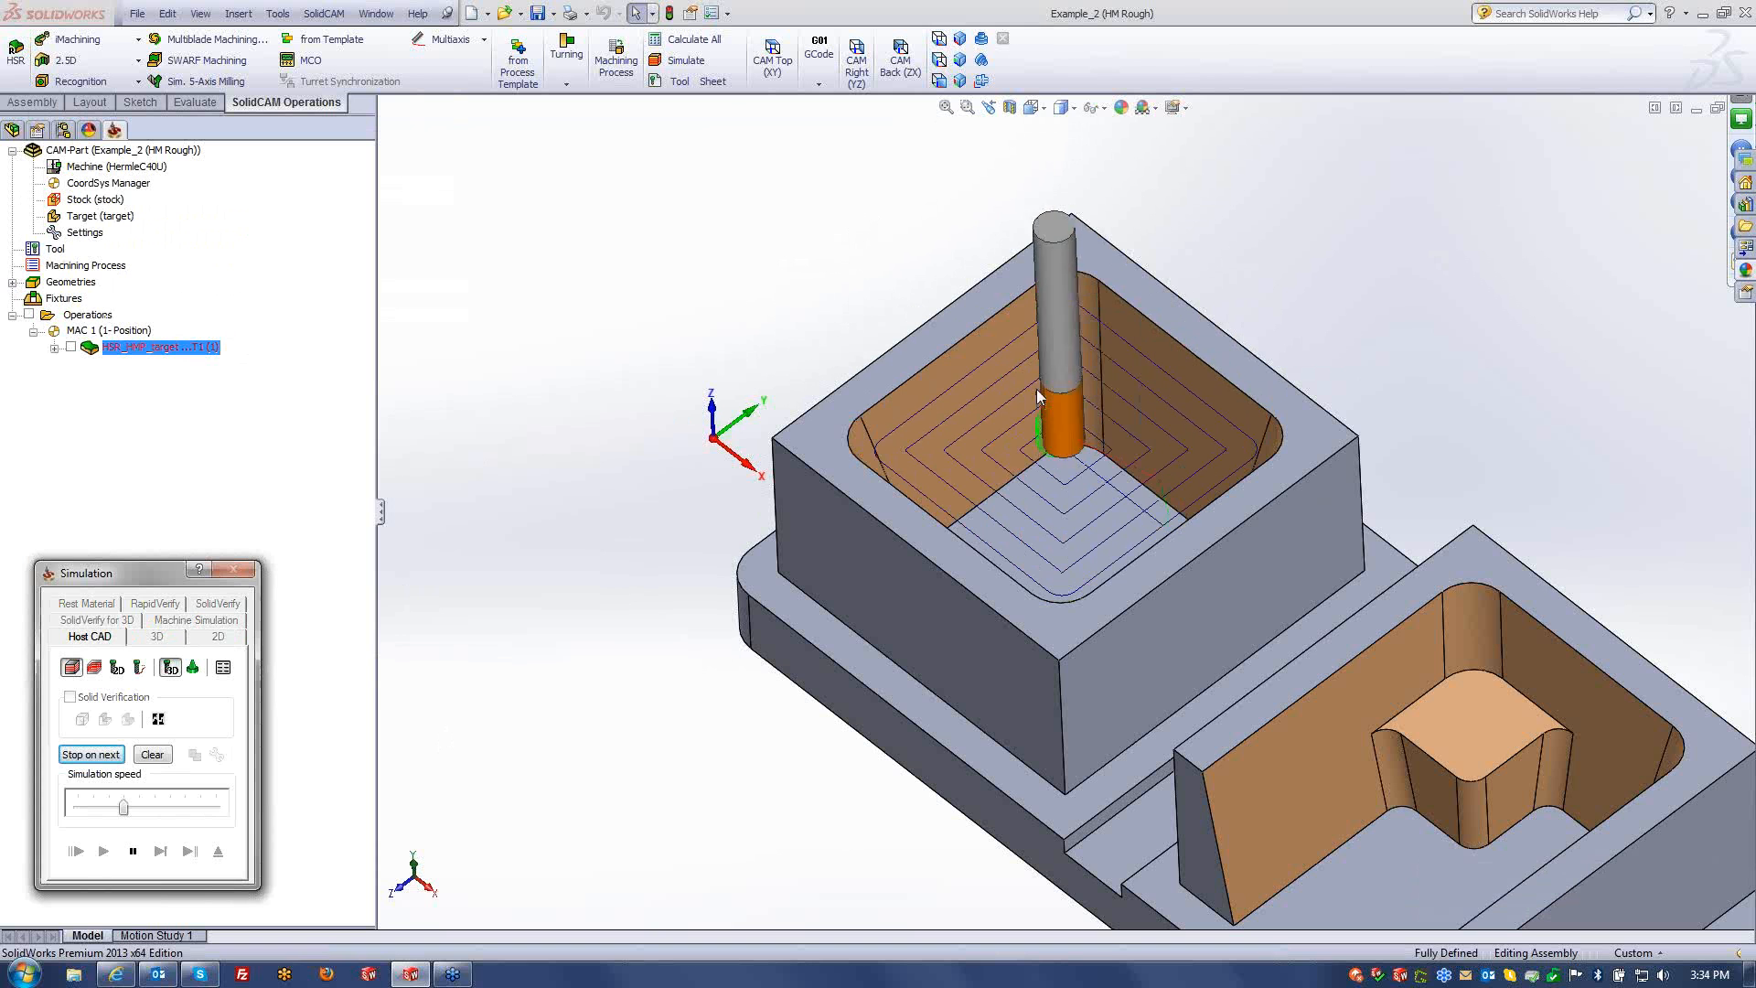
- Watch the pocket cutting at maximum speed from closer angles, then save a copy of the operation
{"action": "left_click", "coordinate": [860, 331]}
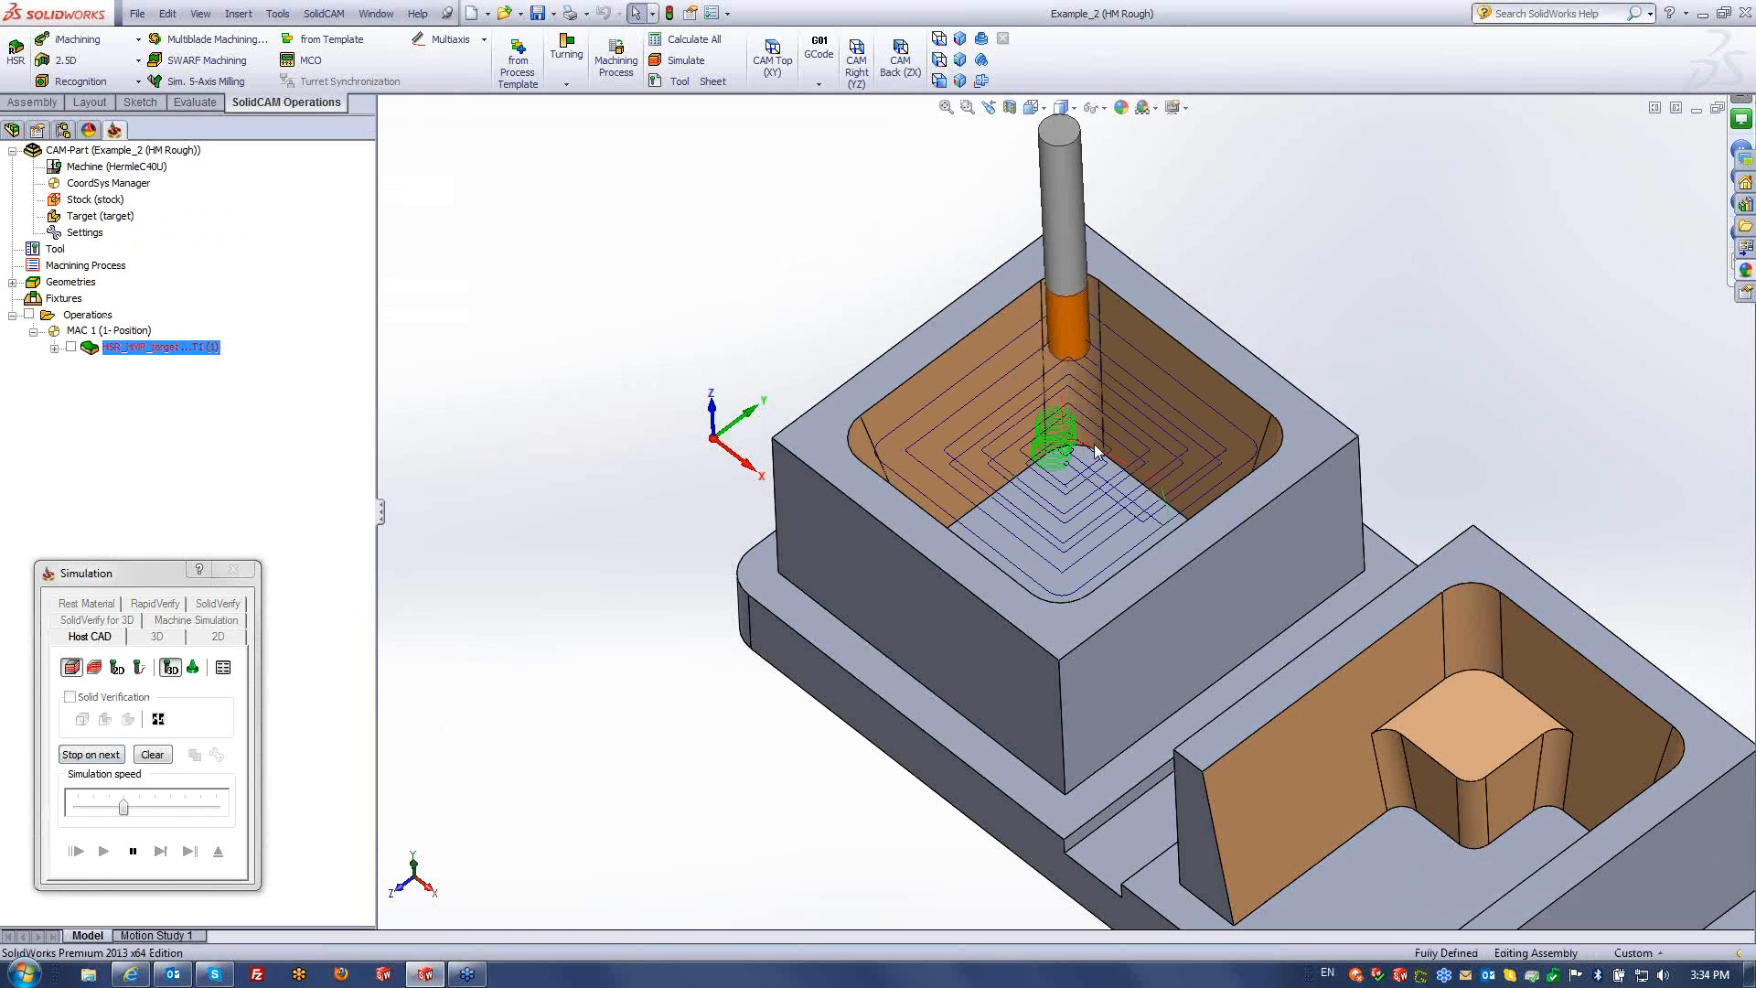
{"action": "scroll", "coordinate": [1096, 450], "scroll_direction": "down", "scroll_amount": 3}
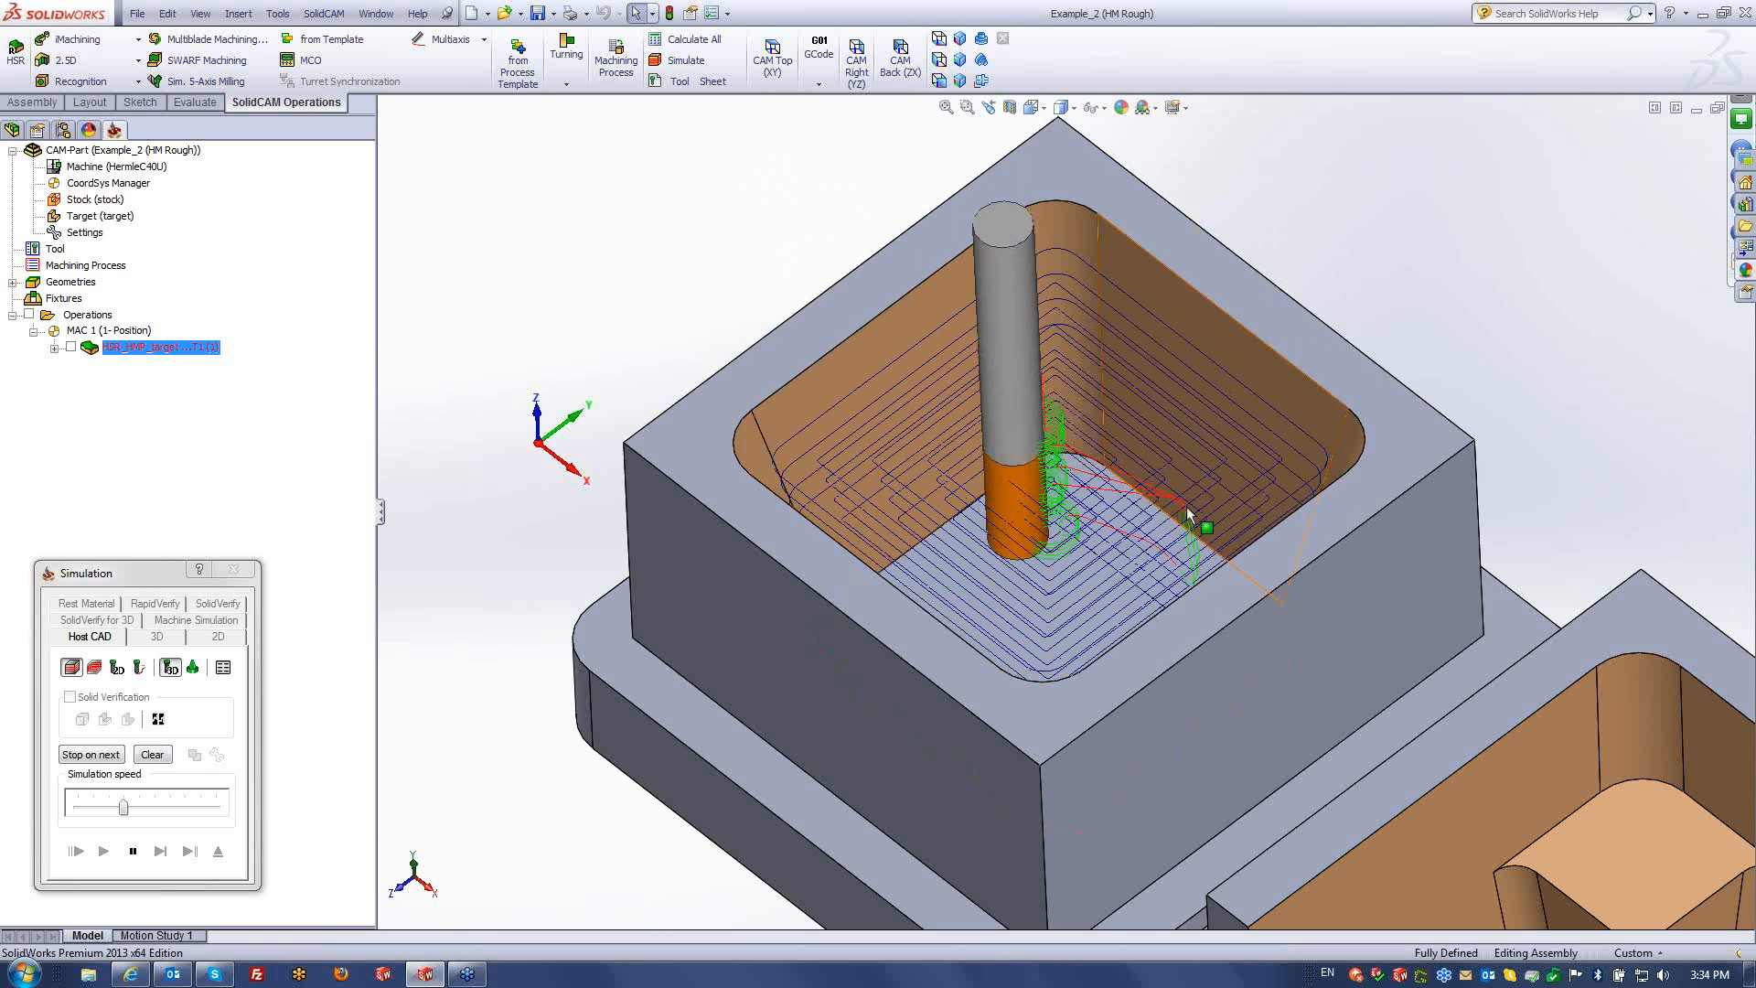
{"action": "middle_click_drag", "start_coordinate": [1190, 517], "coordinate": [1197, 415]}
{"action": "scroll", "coordinate": [1203, 407], "scroll_direction": "down", "scroll_amount": 1}
{"action": "left_click_drag", "start_coordinate": [128, 807], "coordinate": [359, 770]}
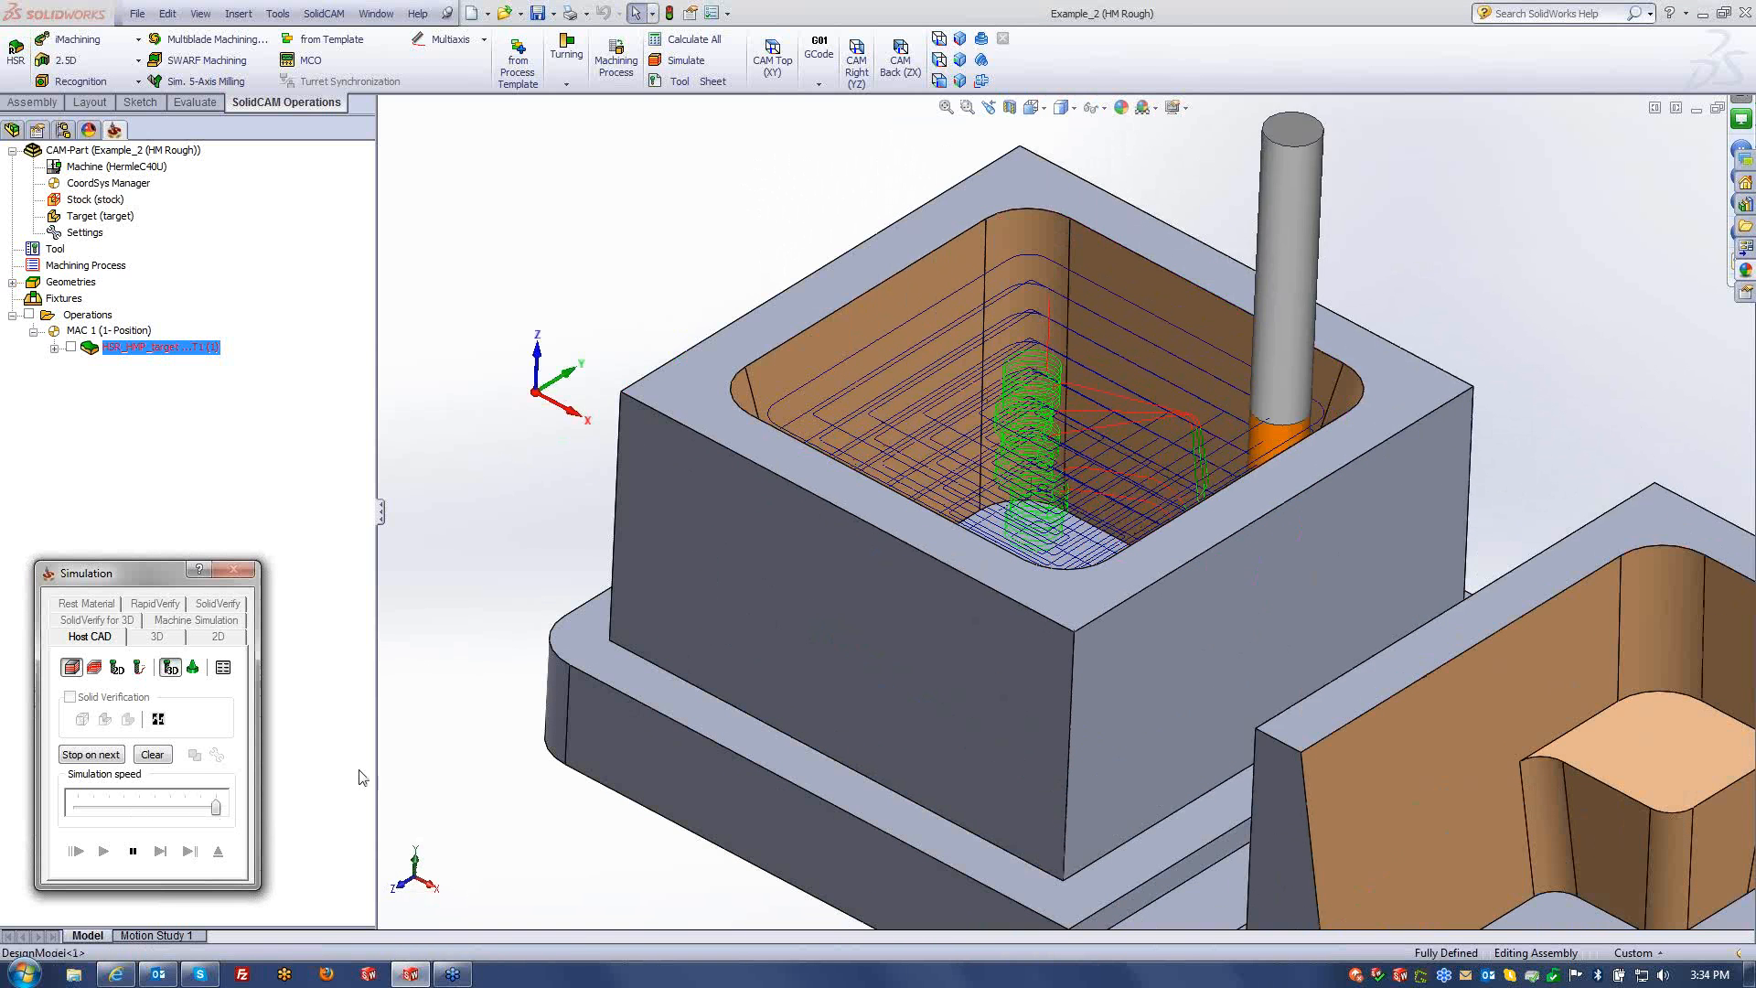
{"action": "middle_click_drag", "start_coordinate": [822, 555], "coordinate": [1081, 626]}
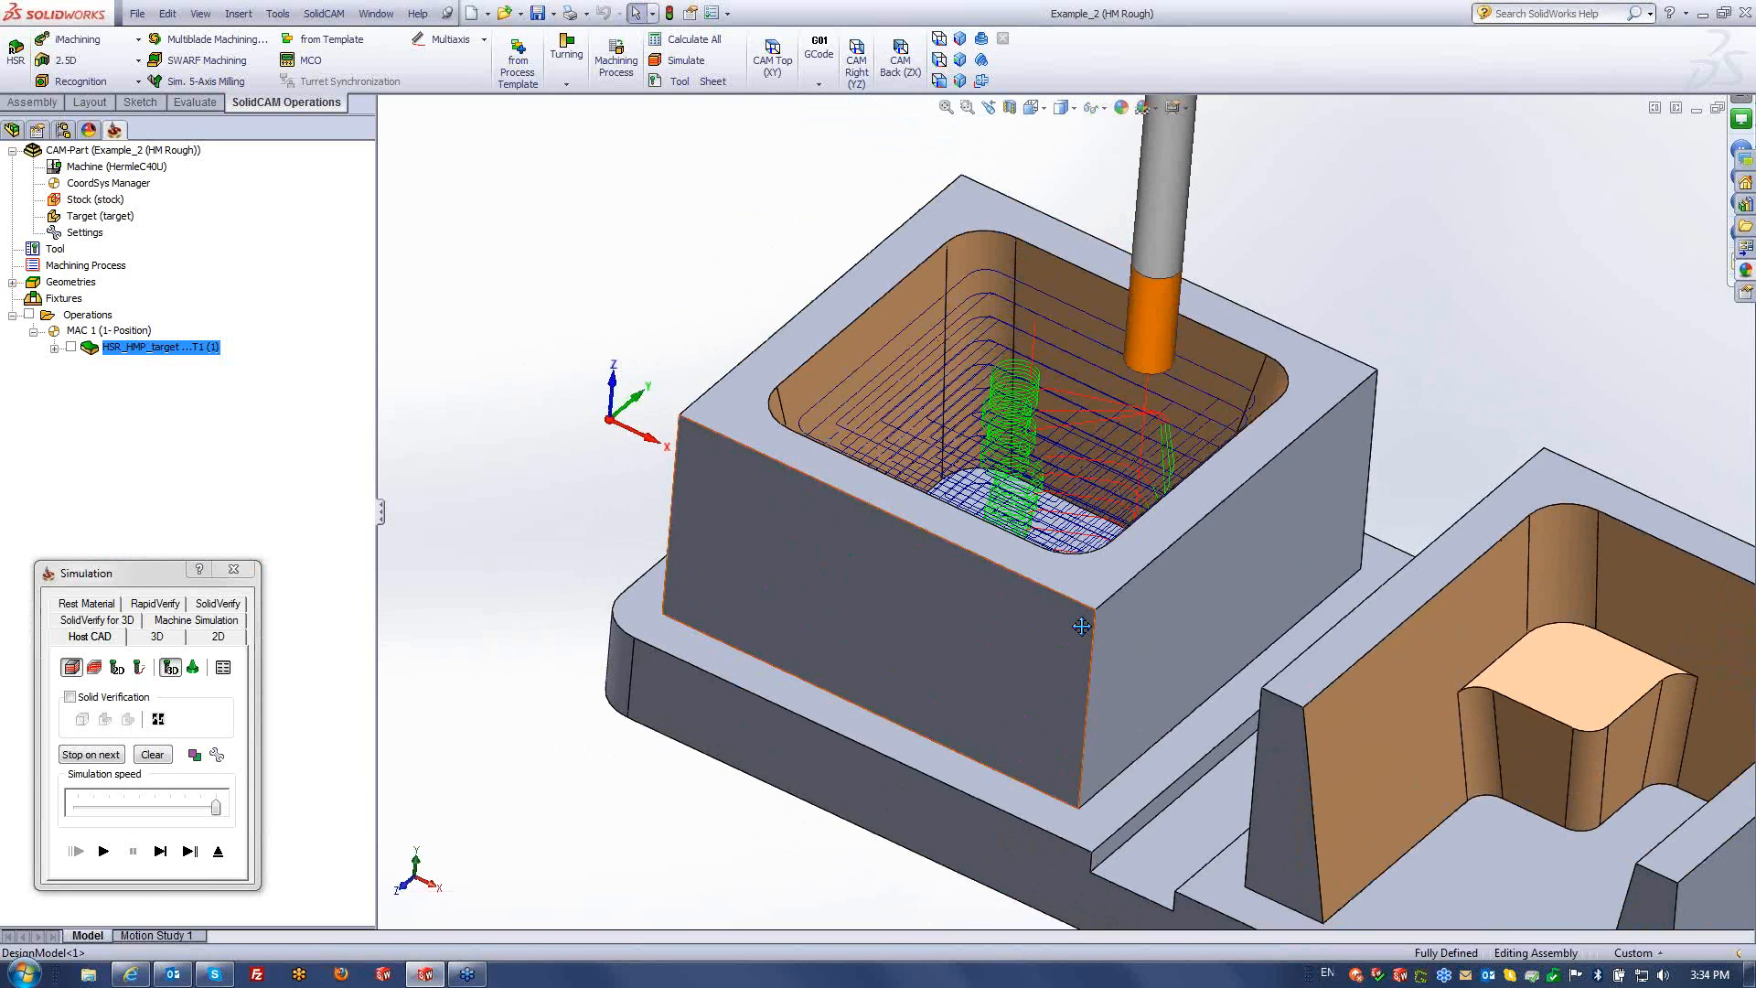
{"action": "scroll", "coordinate": [1081, 626], "scroll_direction": "up", "scroll_amount": 3}
{"action": "left_click", "coordinate": [219, 851]}
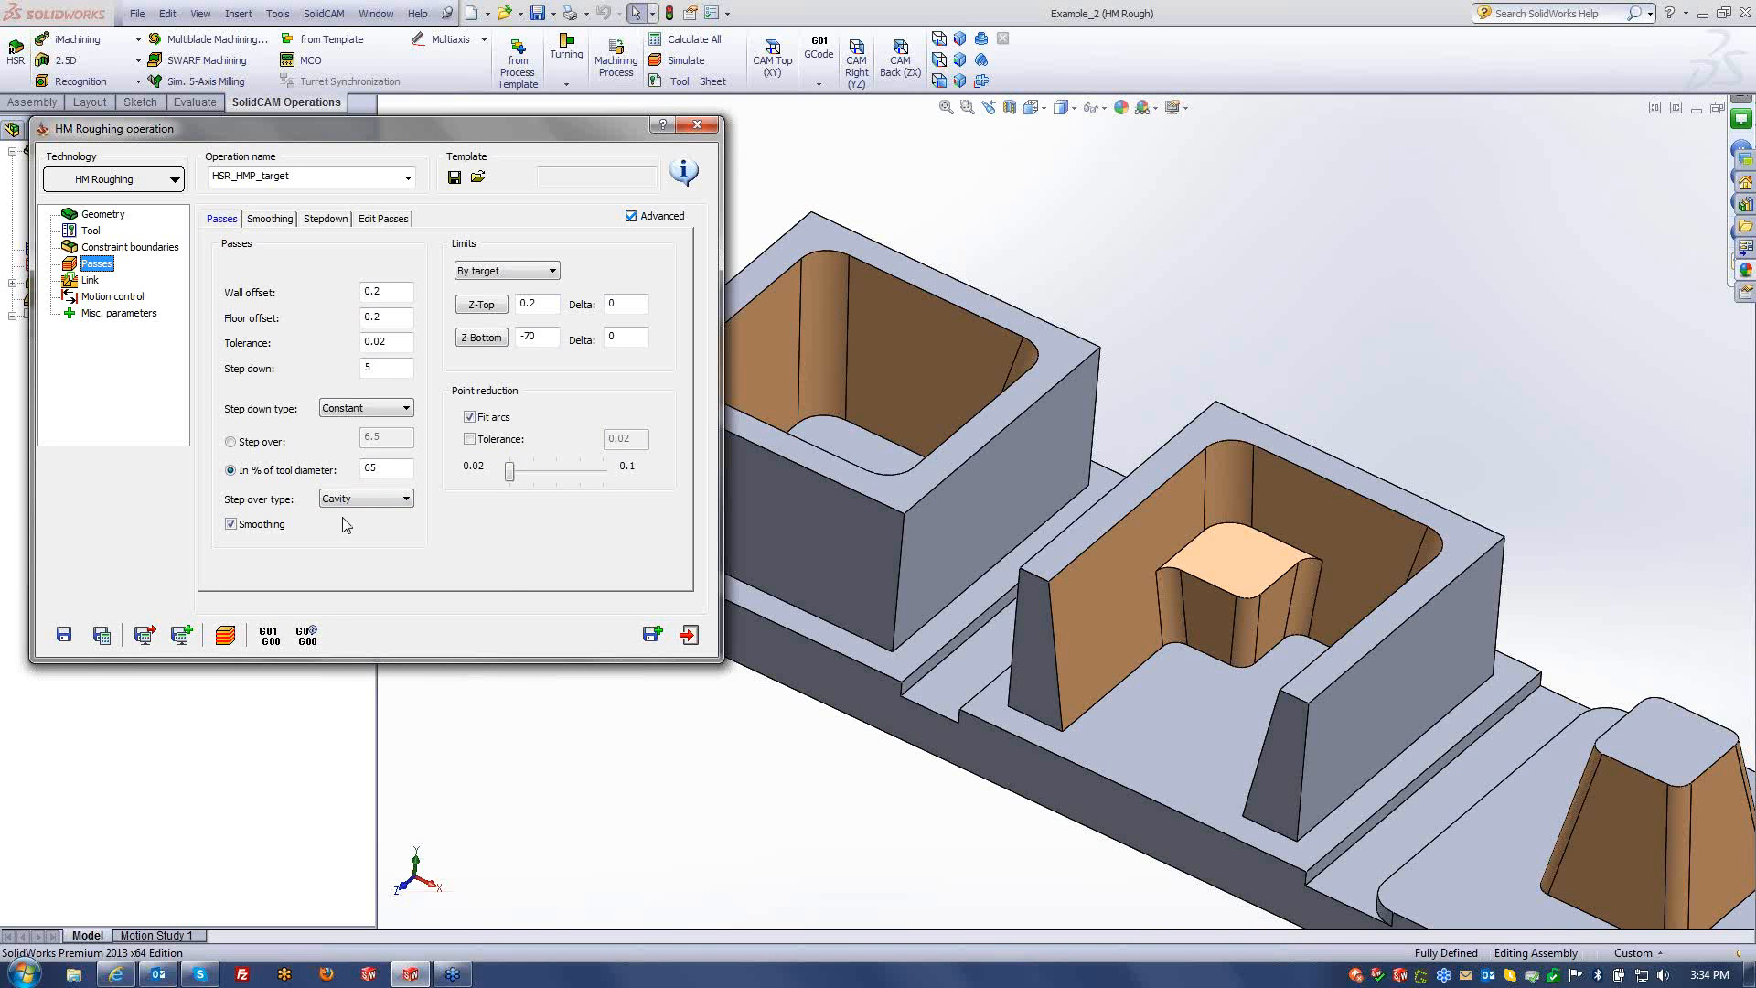
{"action": "left_click", "coordinate": [652, 635]}
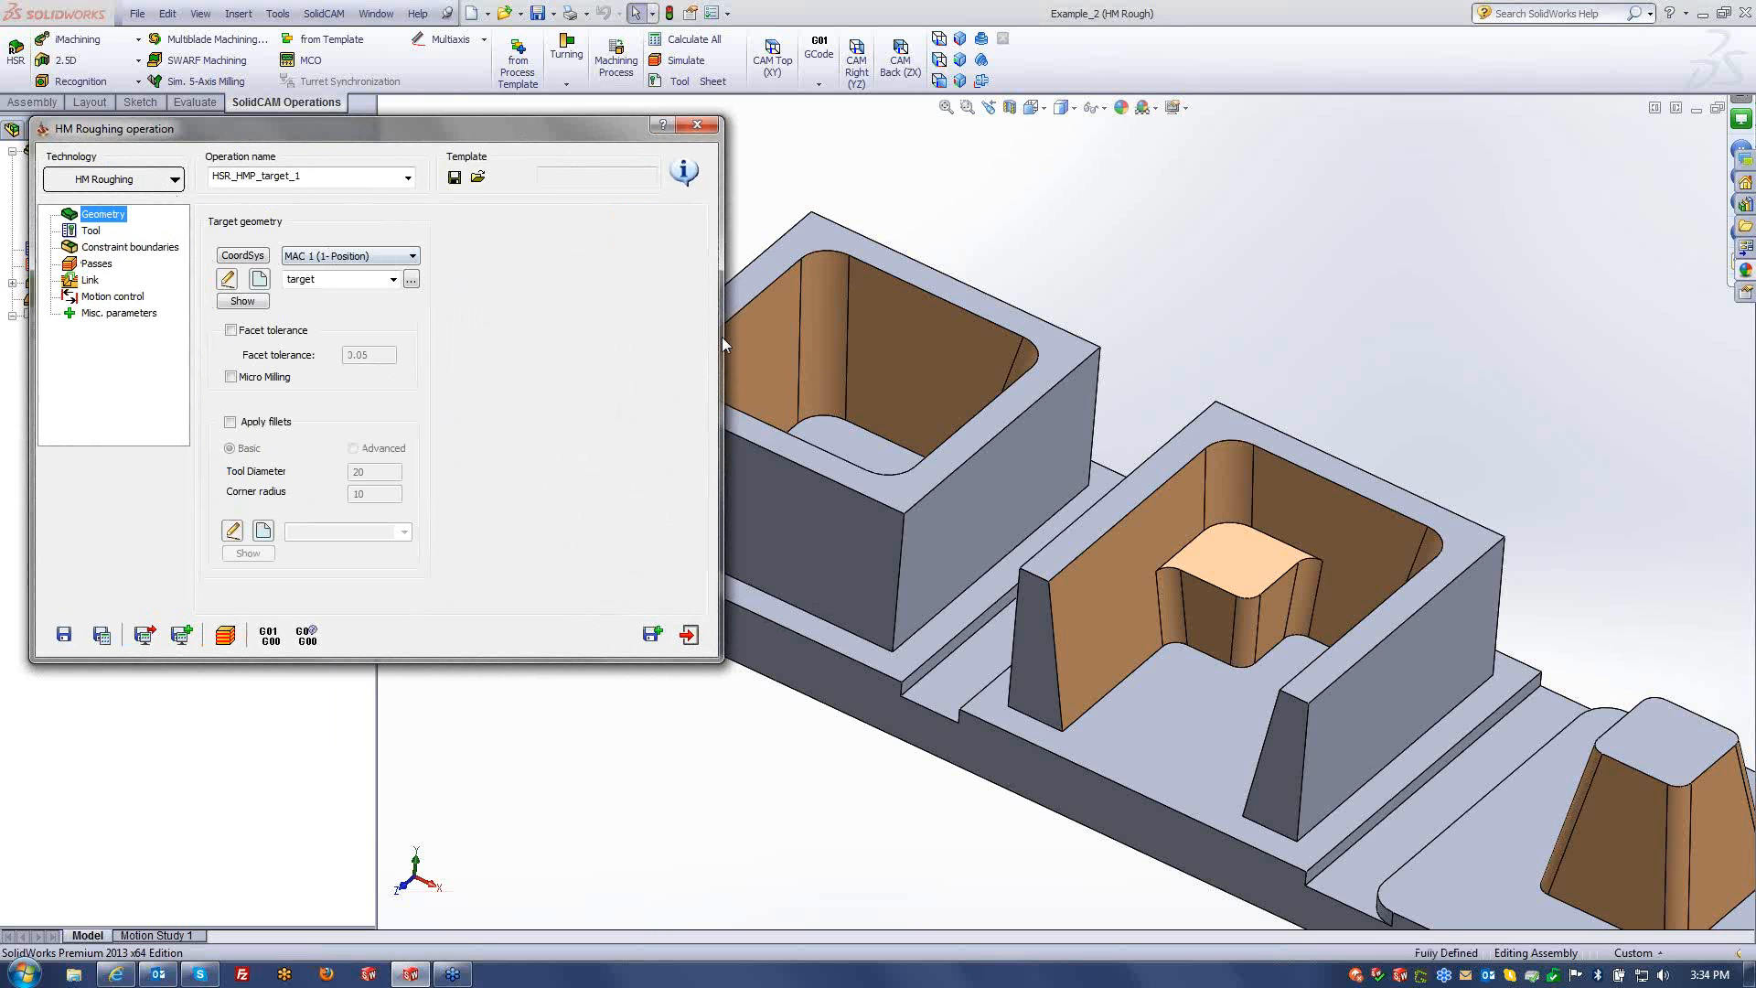
- Chain the middle pocket's rim edges and arcs, closing with a point-to-point segment, as contour4
{"action": "left_click", "coordinate": [116, 247]}
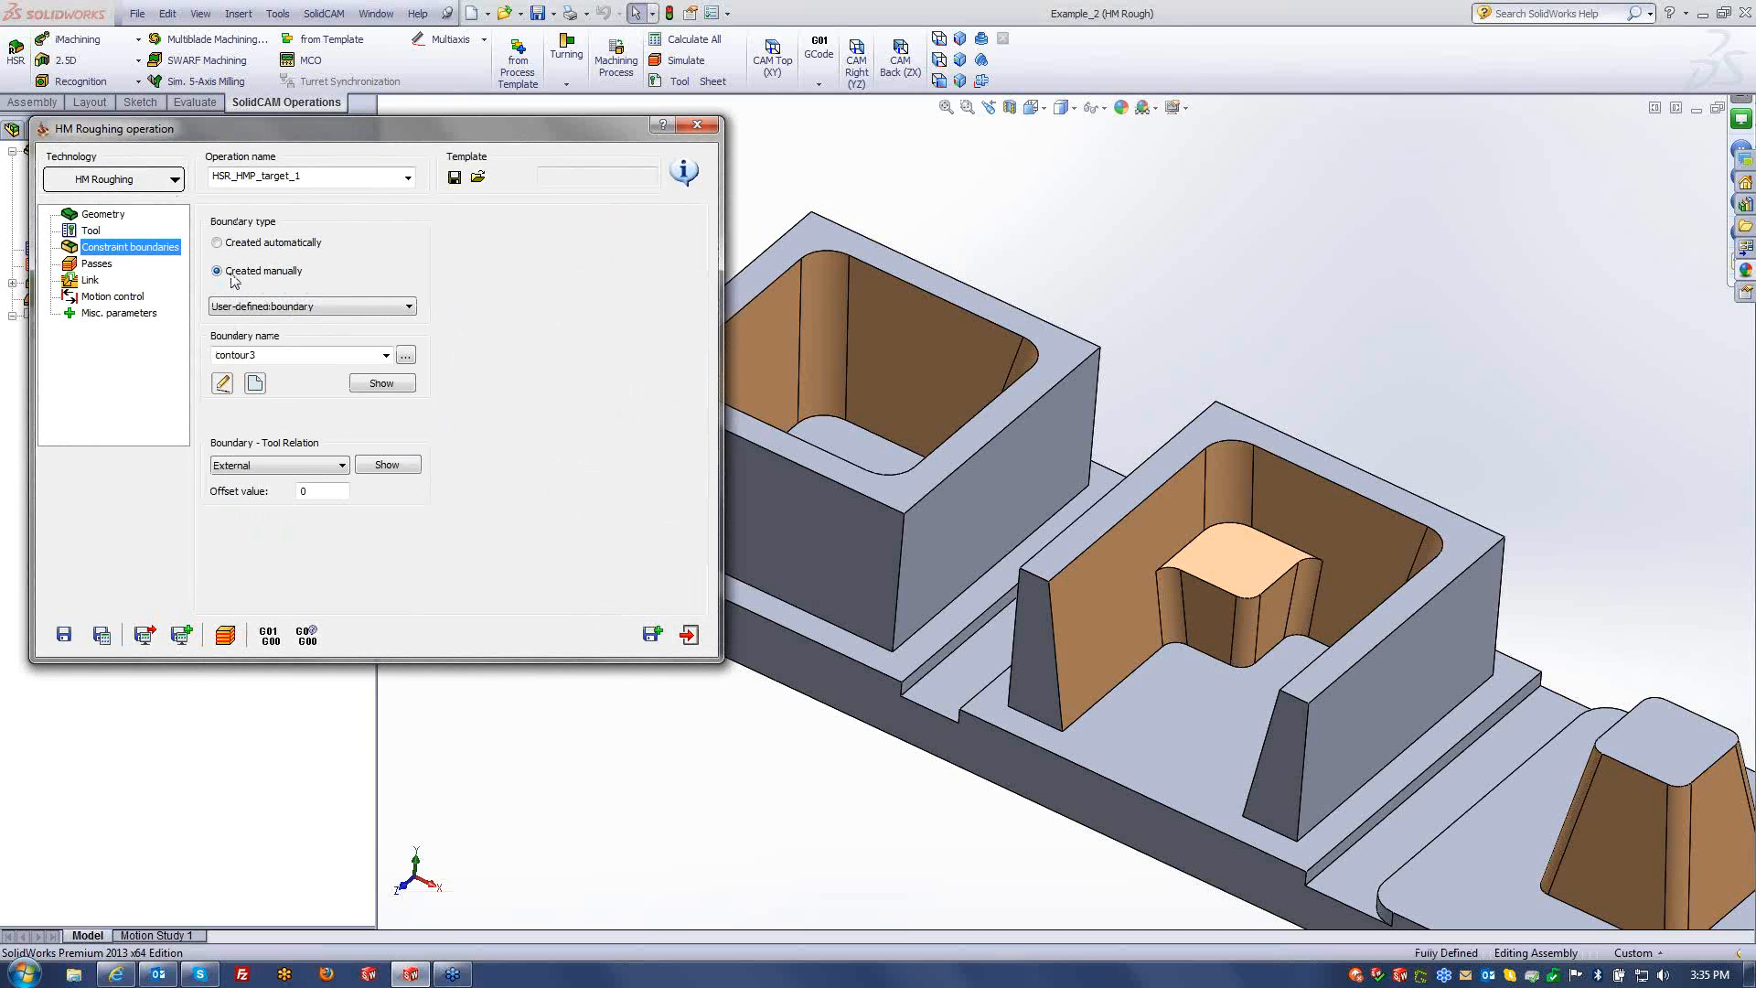
{"action": "left_click", "coordinate": [255, 382]}
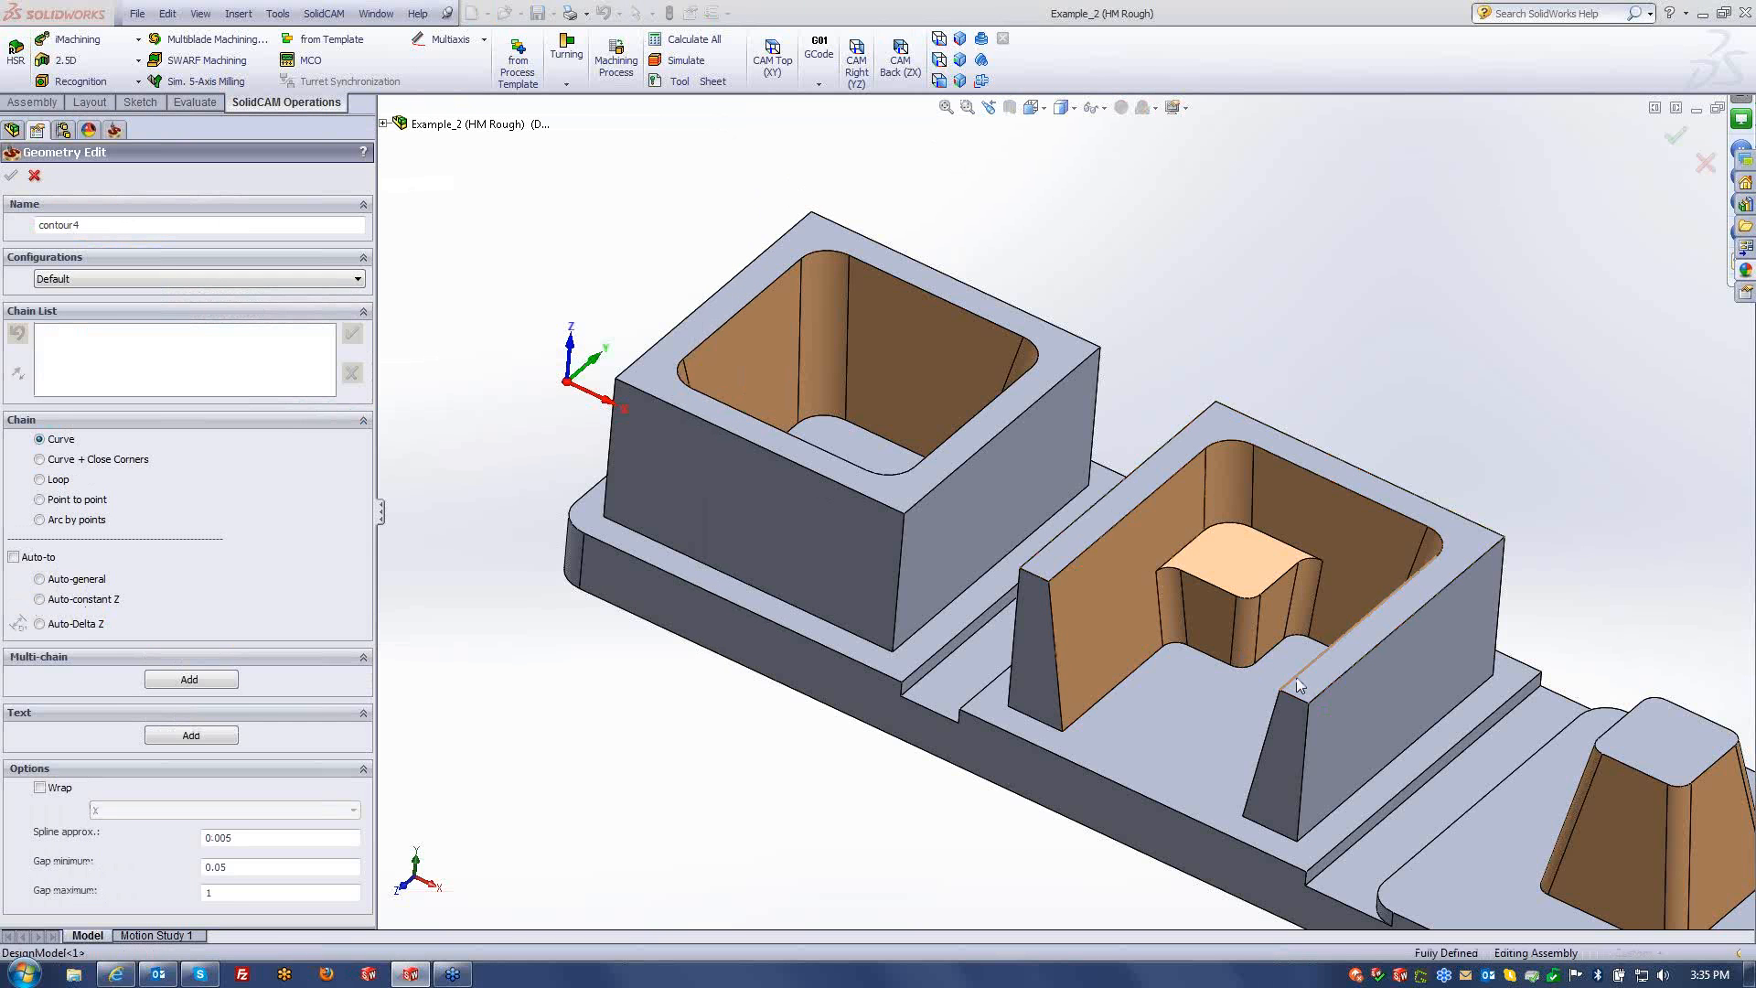
{"action": "left_click", "coordinate": [1297, 678]}
{"action": "left_click", "coordinate": [1440, 542]}
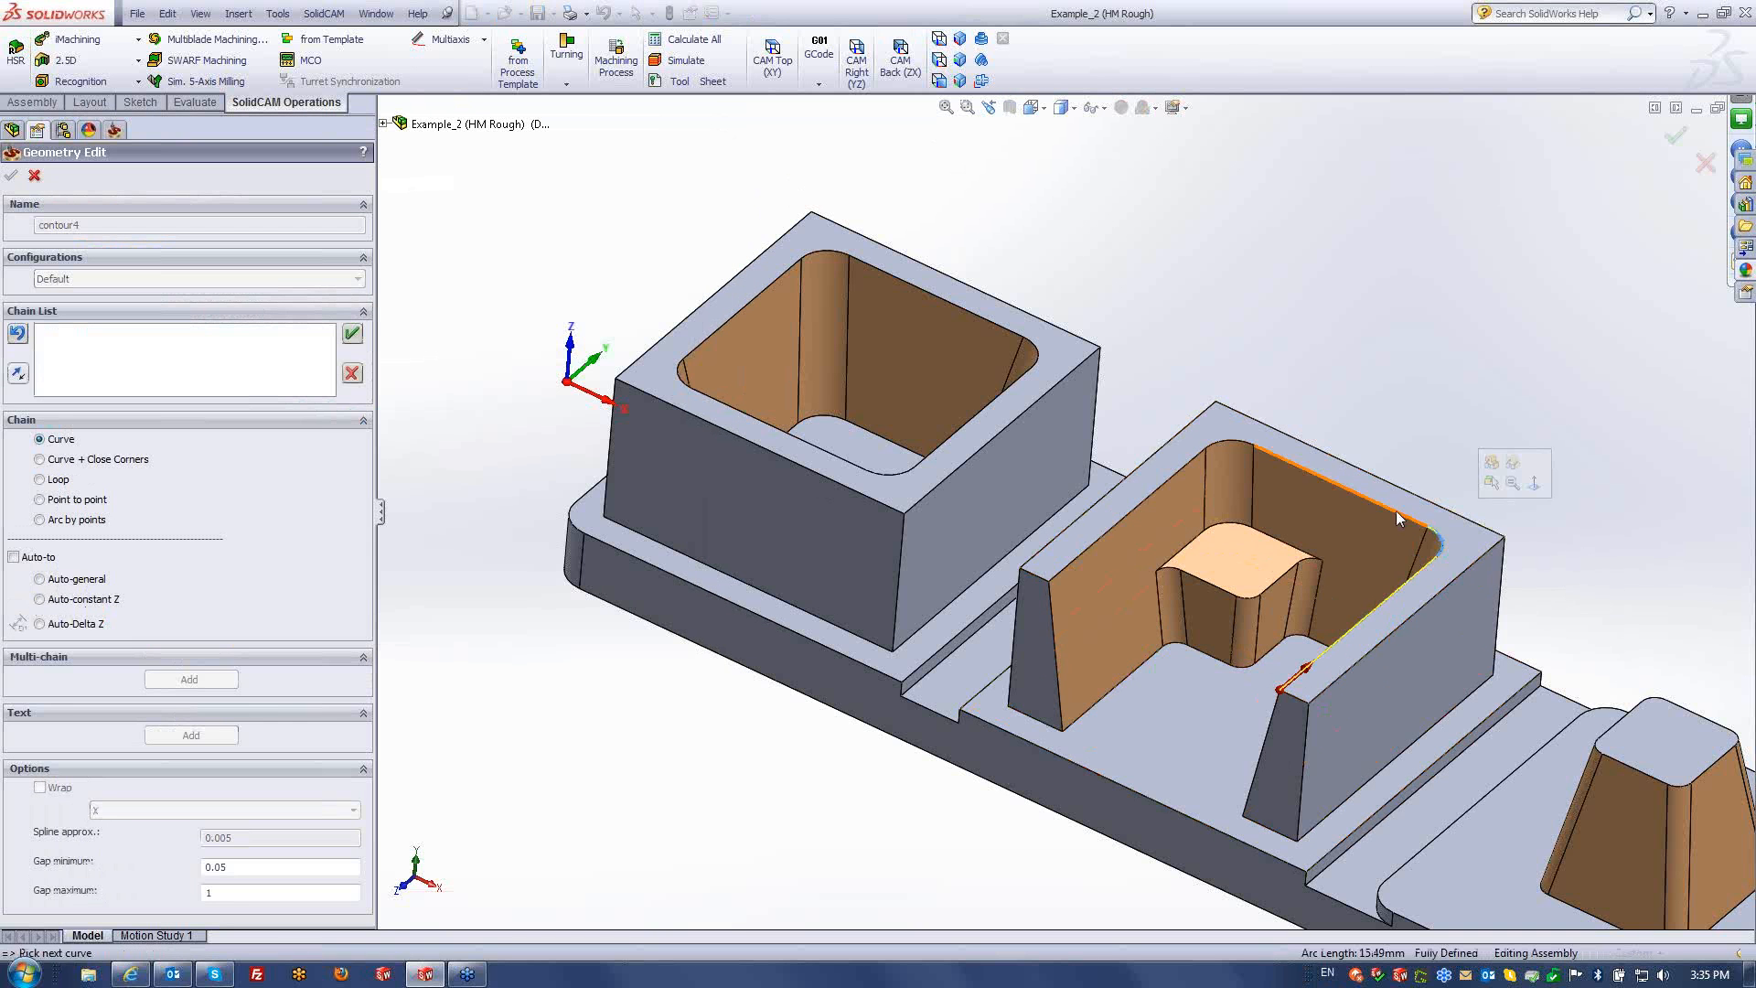
{"action": "left_click", "coordinate": [1396, 510]}
{"action": "left_click", "coordinate": [1242, 444]}
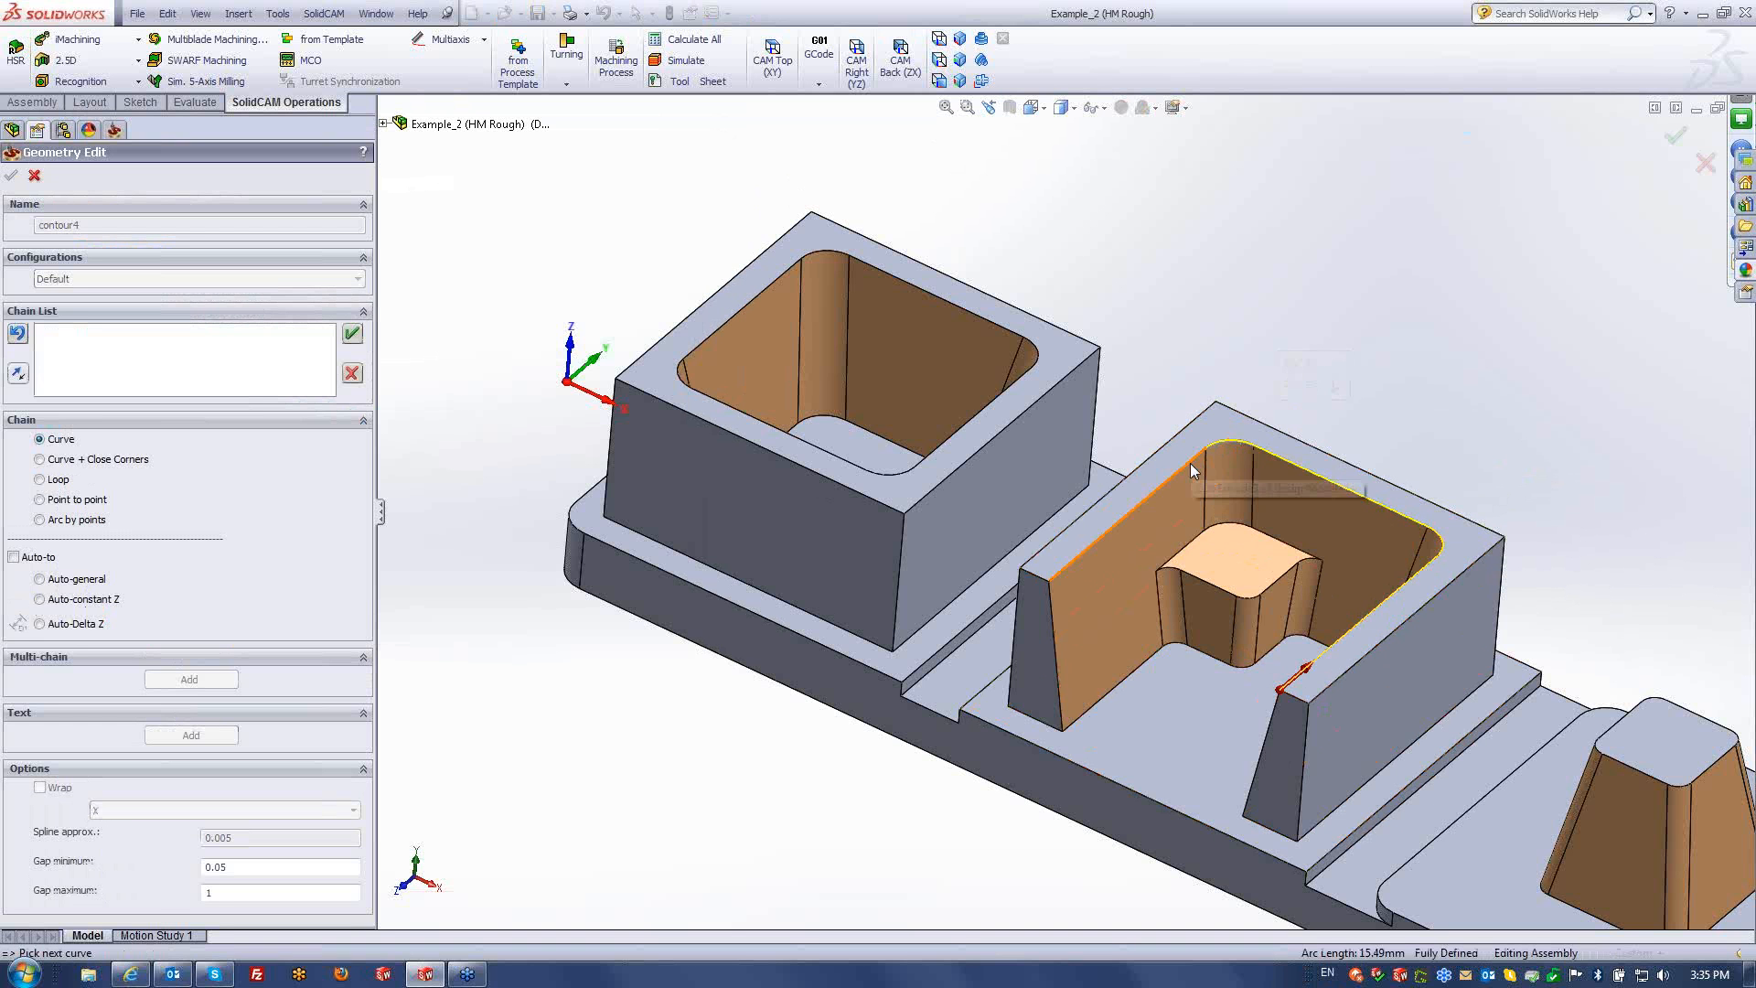
{"action": "left_click", "coordinate": [1195, 459]}
{"action": "left_click", "coordinate": [78, 500]}
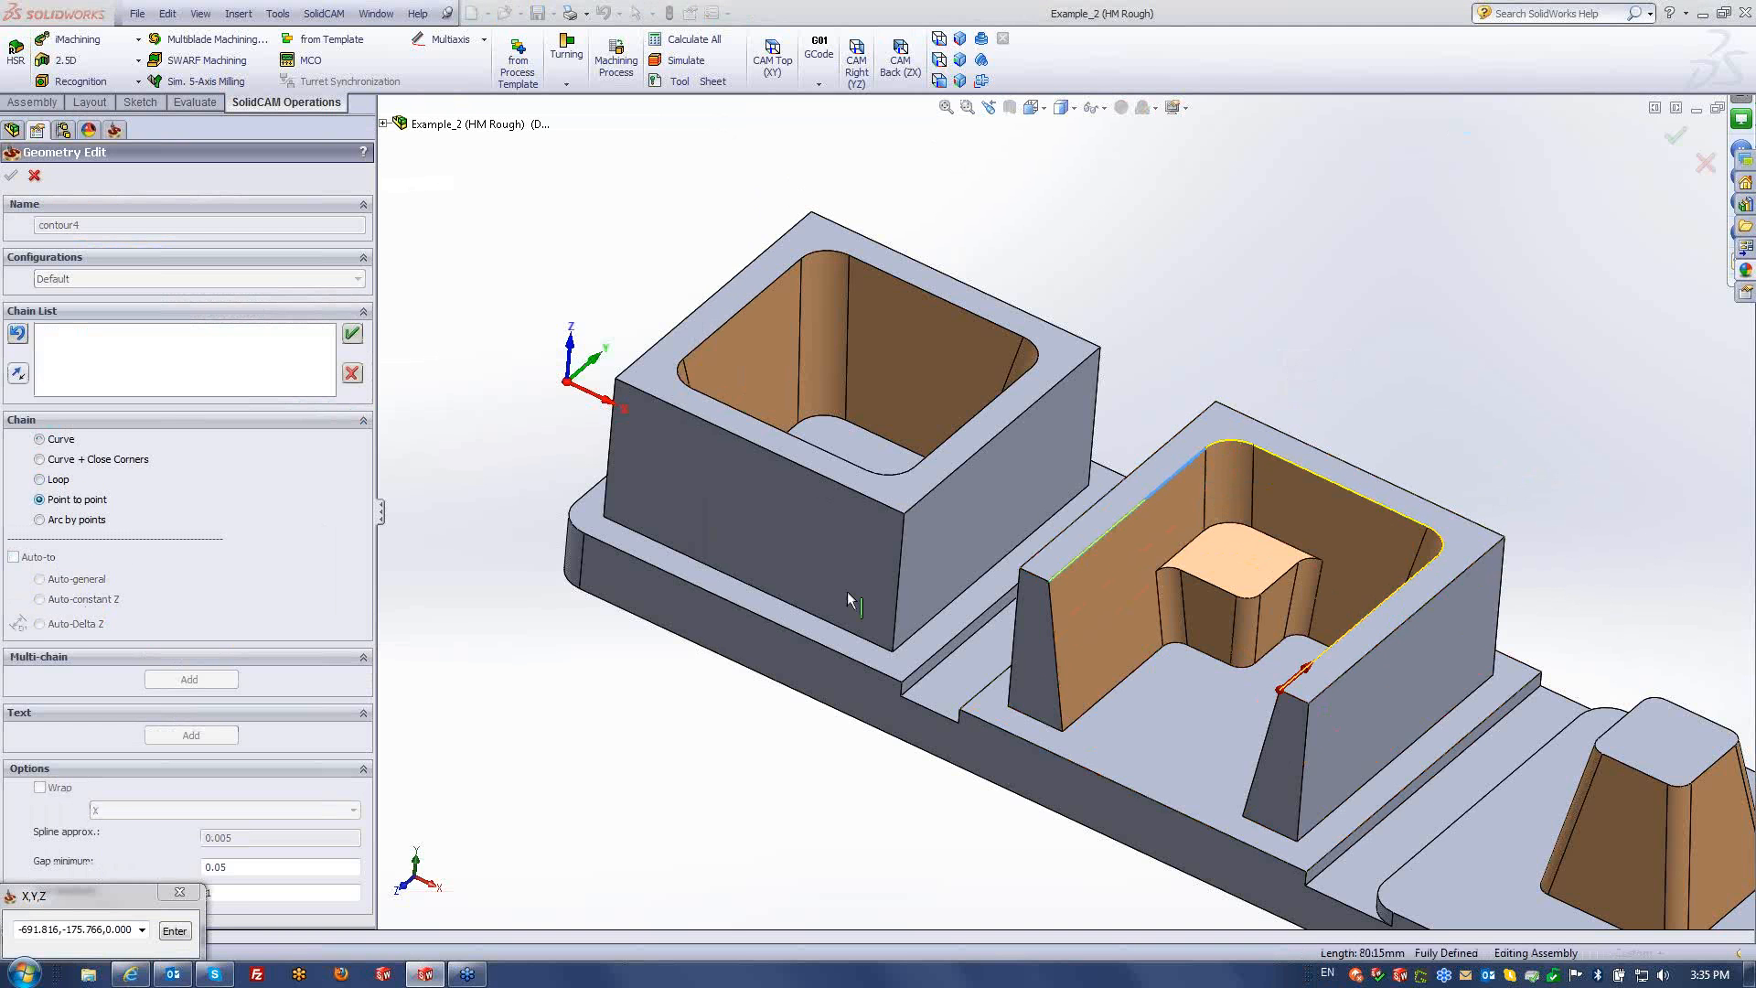
{"action": "left_click", "coordinate": [1280, 691]}
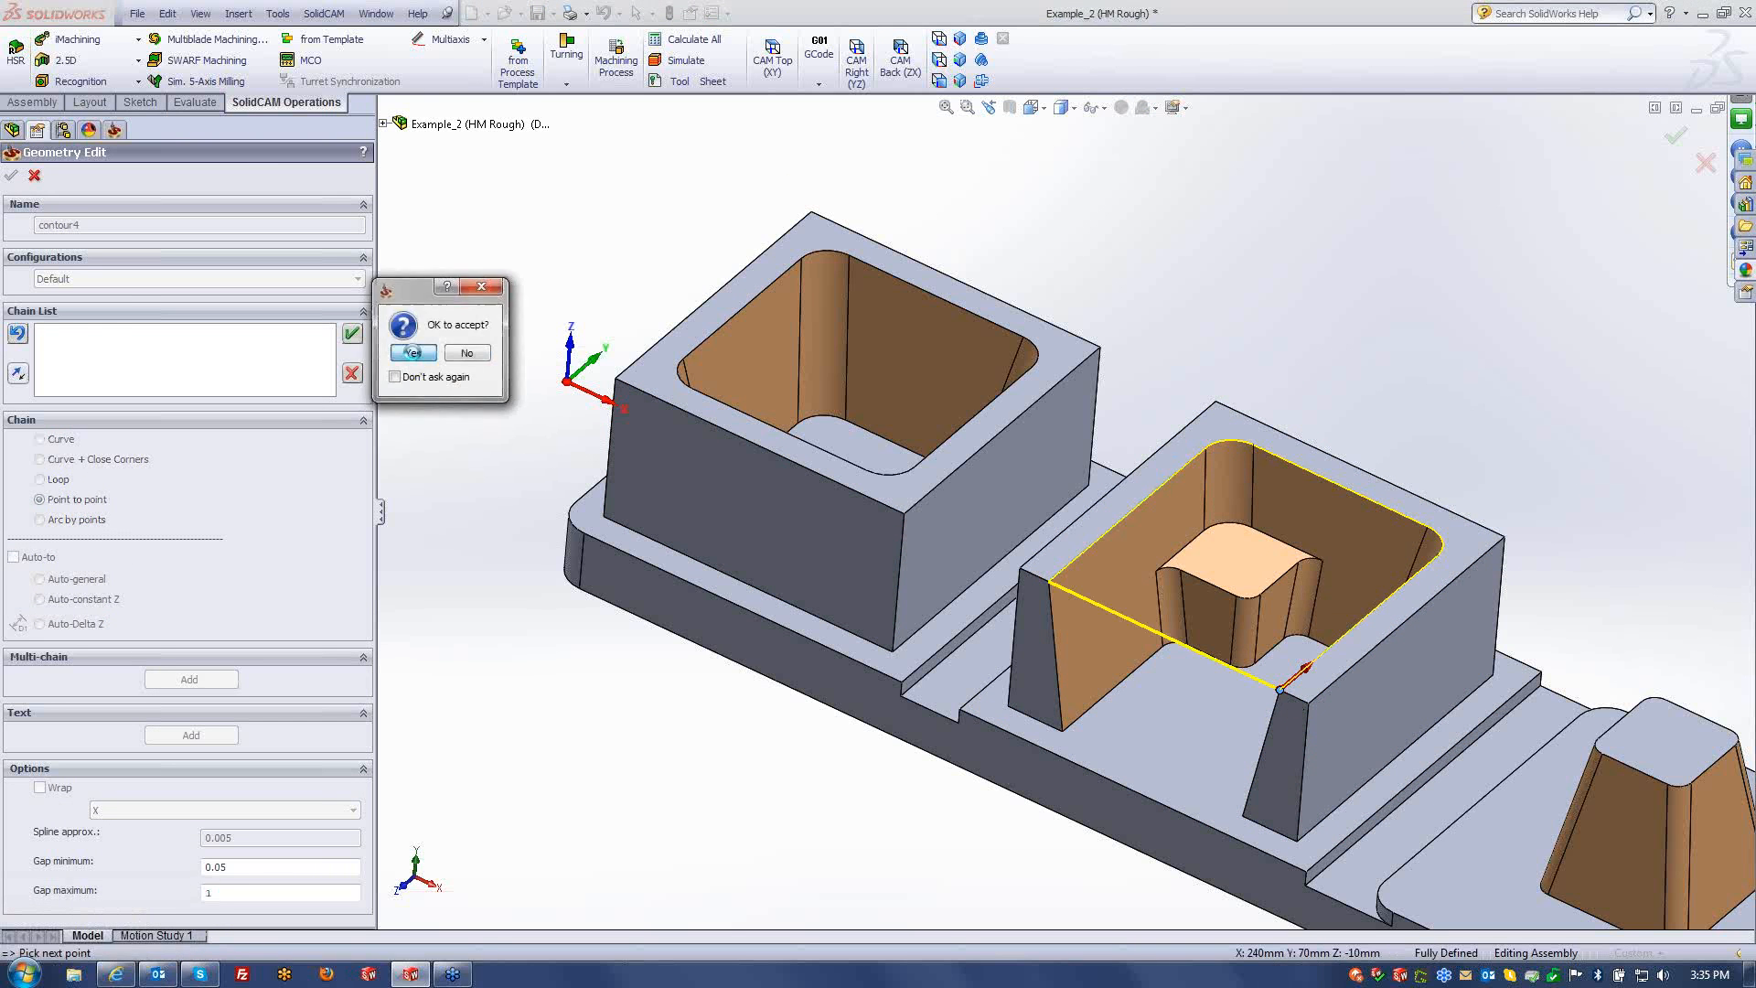
{"action": "left_click", "coordinate": [414, 354]}
{"action": "left_click", "coordinate": [12, 176]}
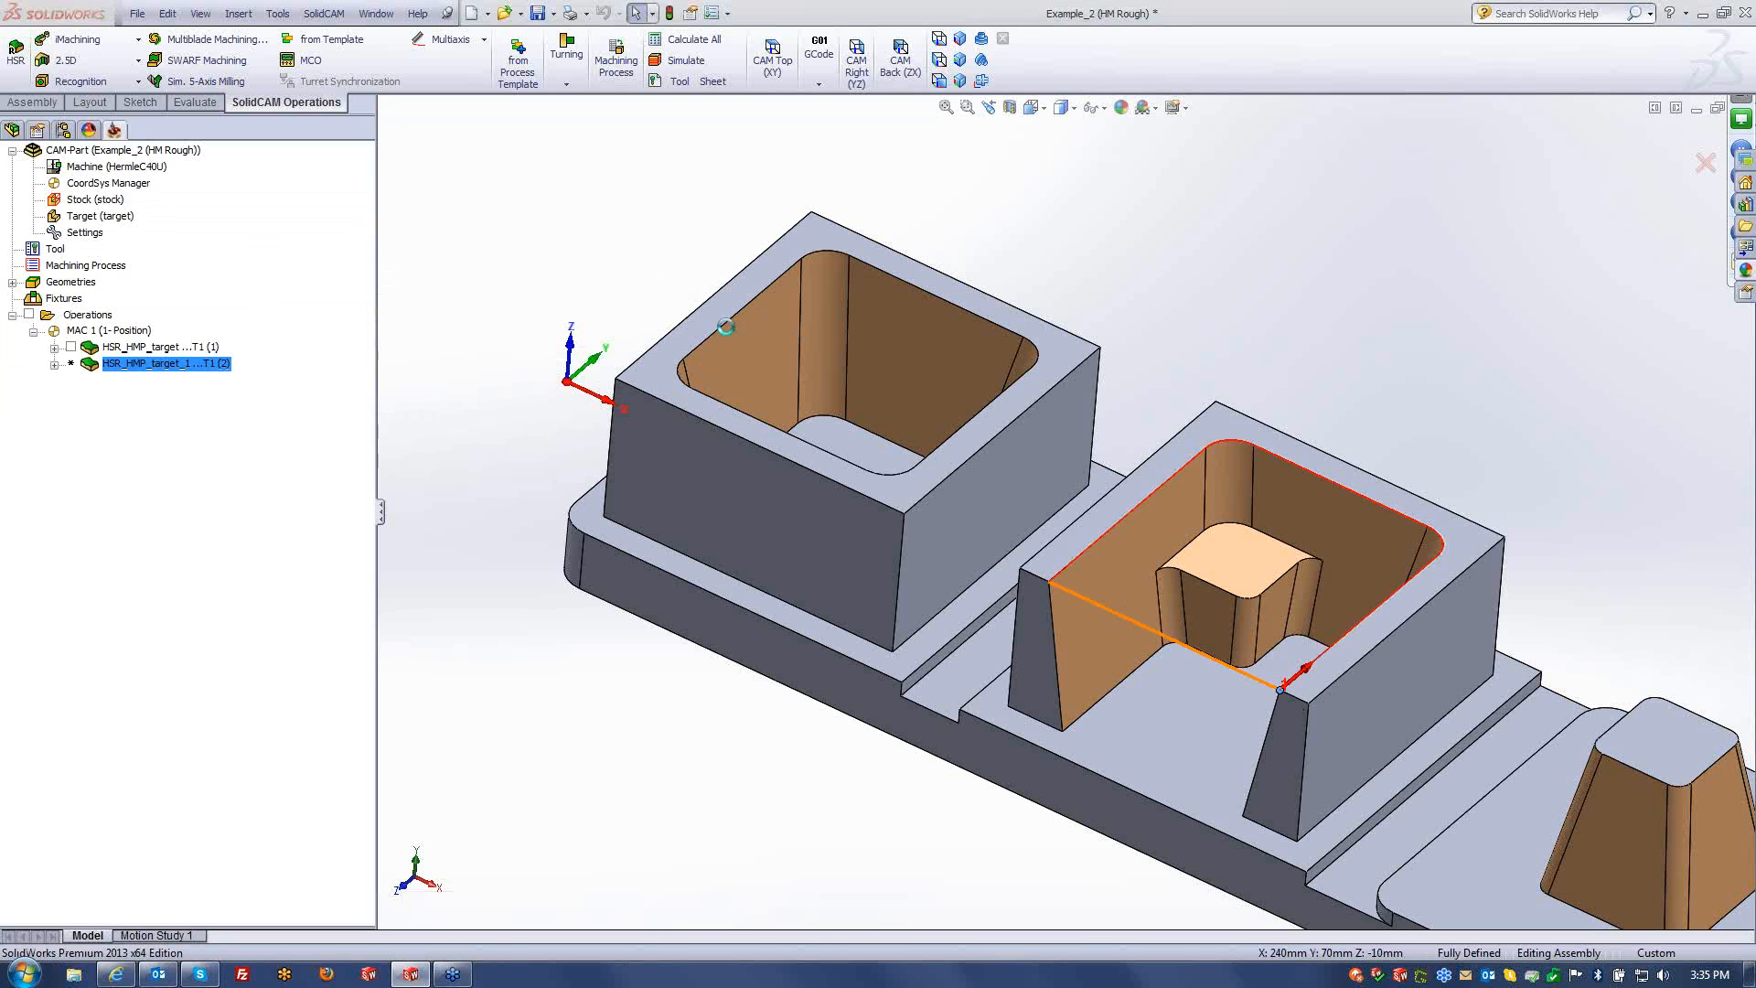
- Keep Cavity as the copied operation's step over type and calculate its toolpath
{"action": "left_click", "coordinate": [96, 264]}
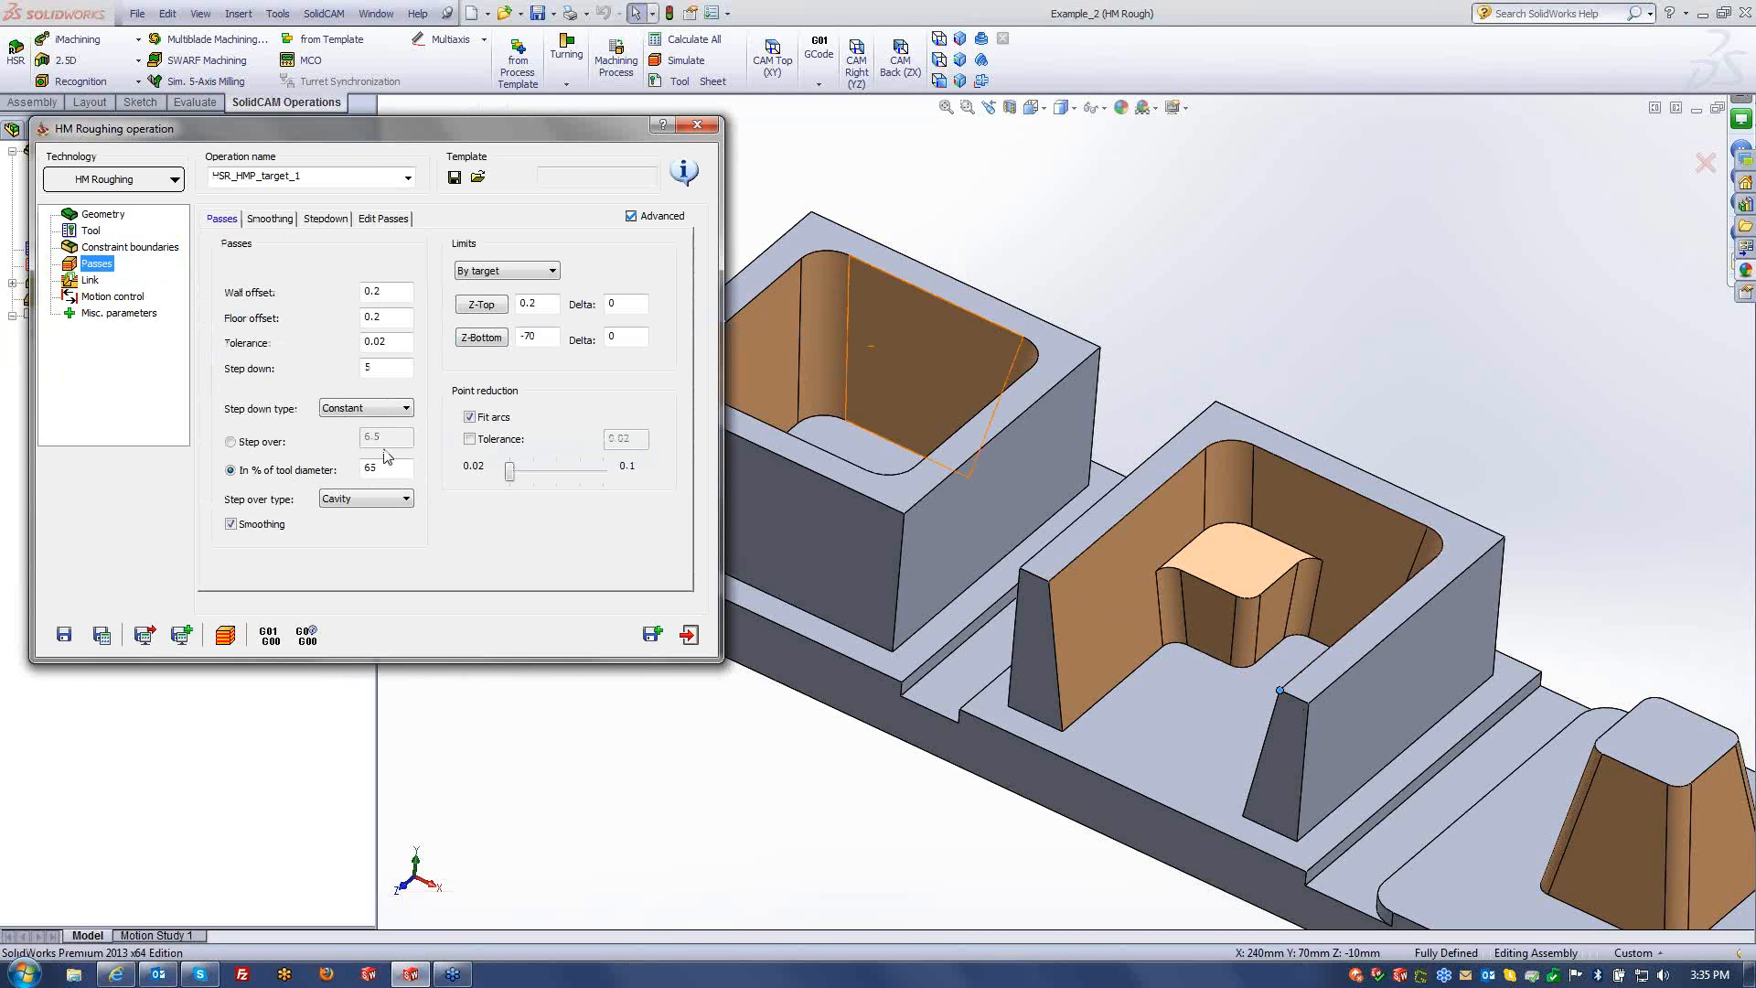
{"action": "left_click", "coordinate": [366, 498]}
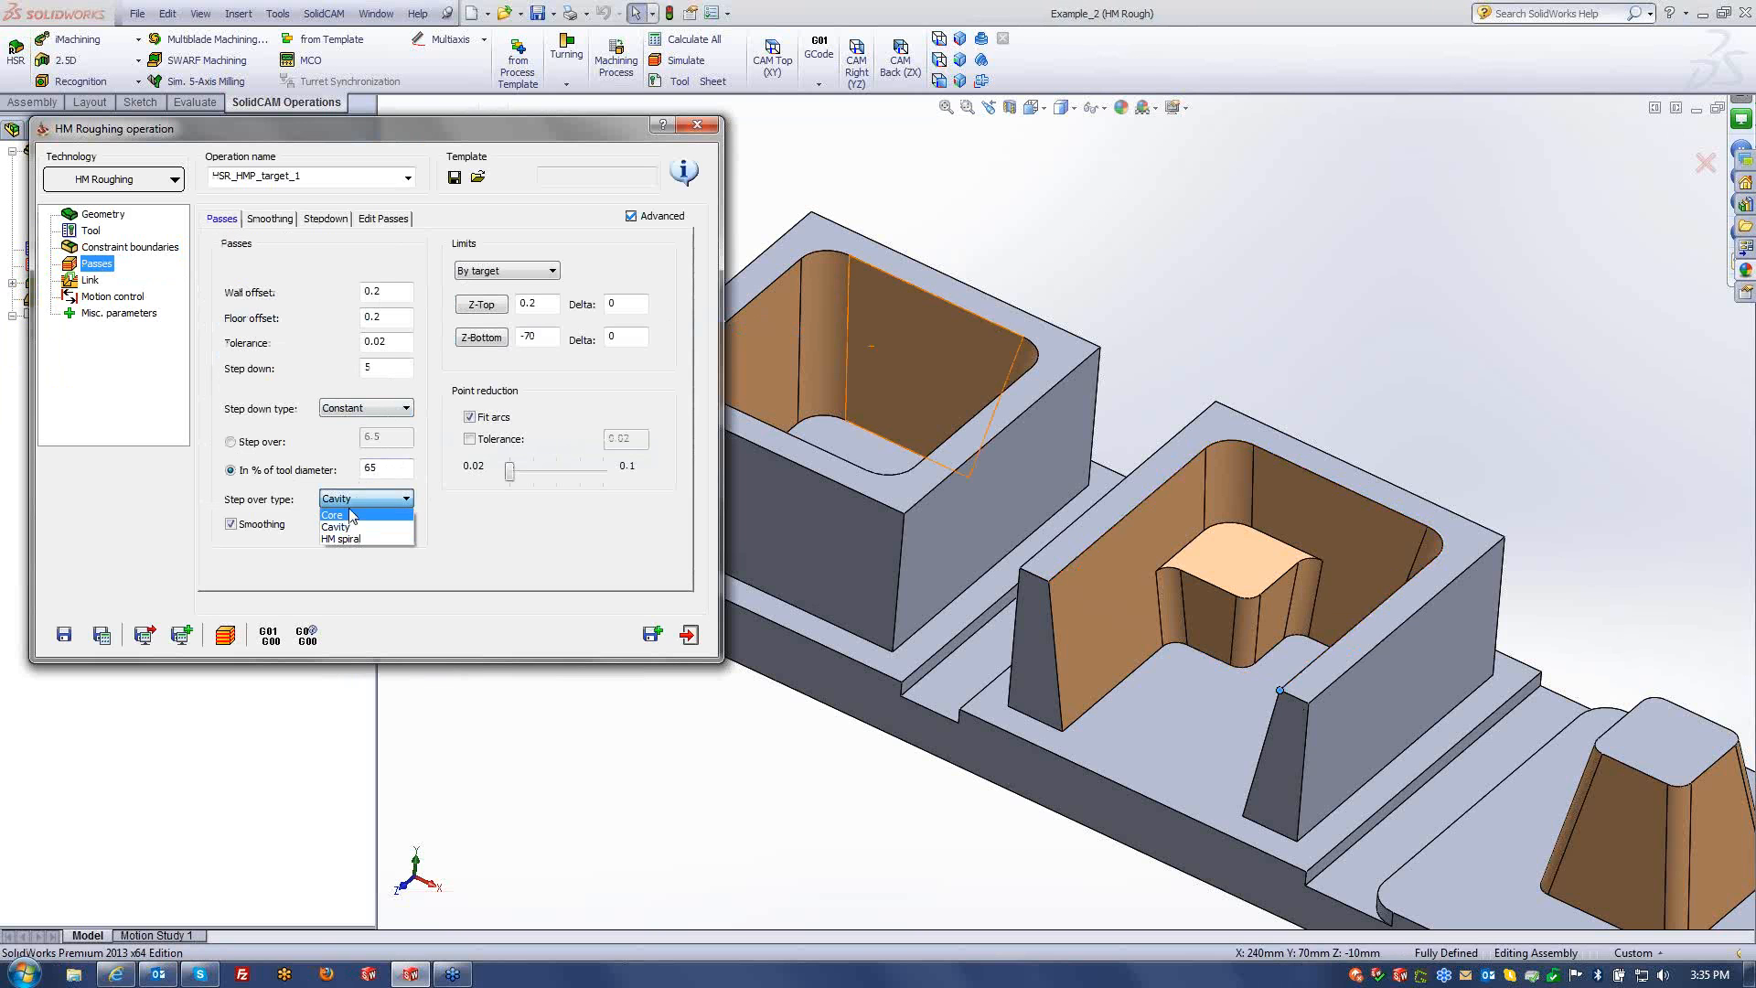
{"action": "left_click", "coordinate": [344, 527]}
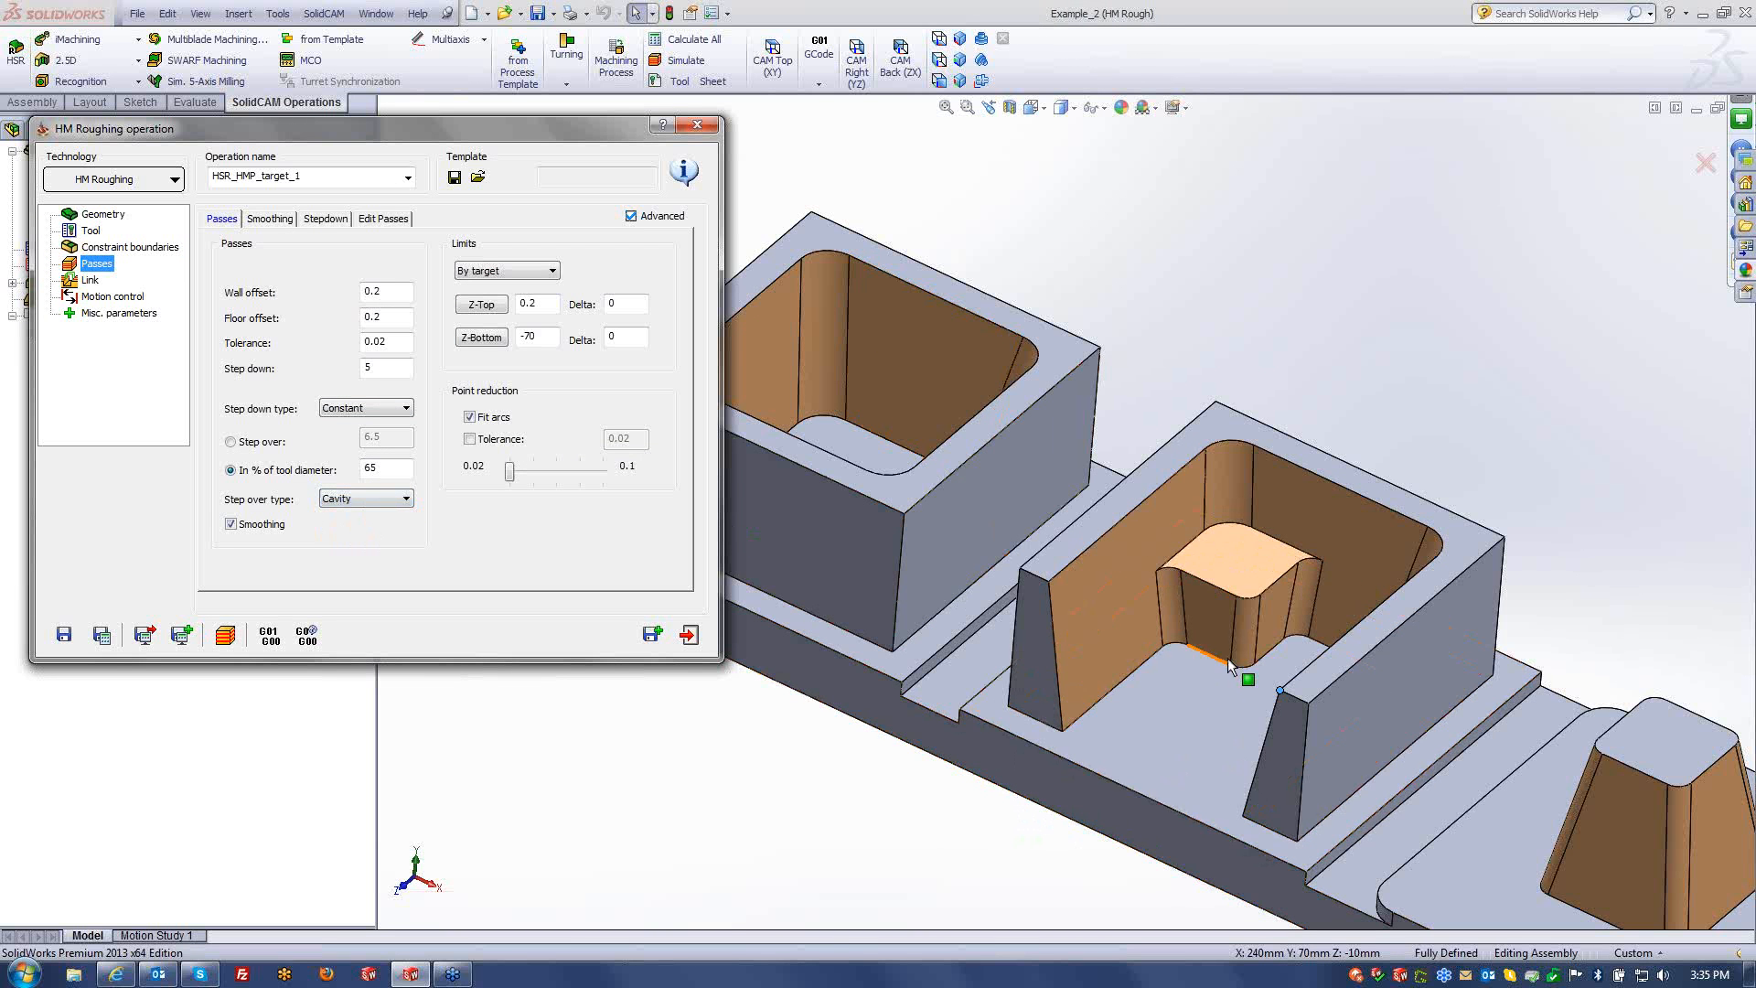
{"action": "left_click", "coordinate": [101, 634]}
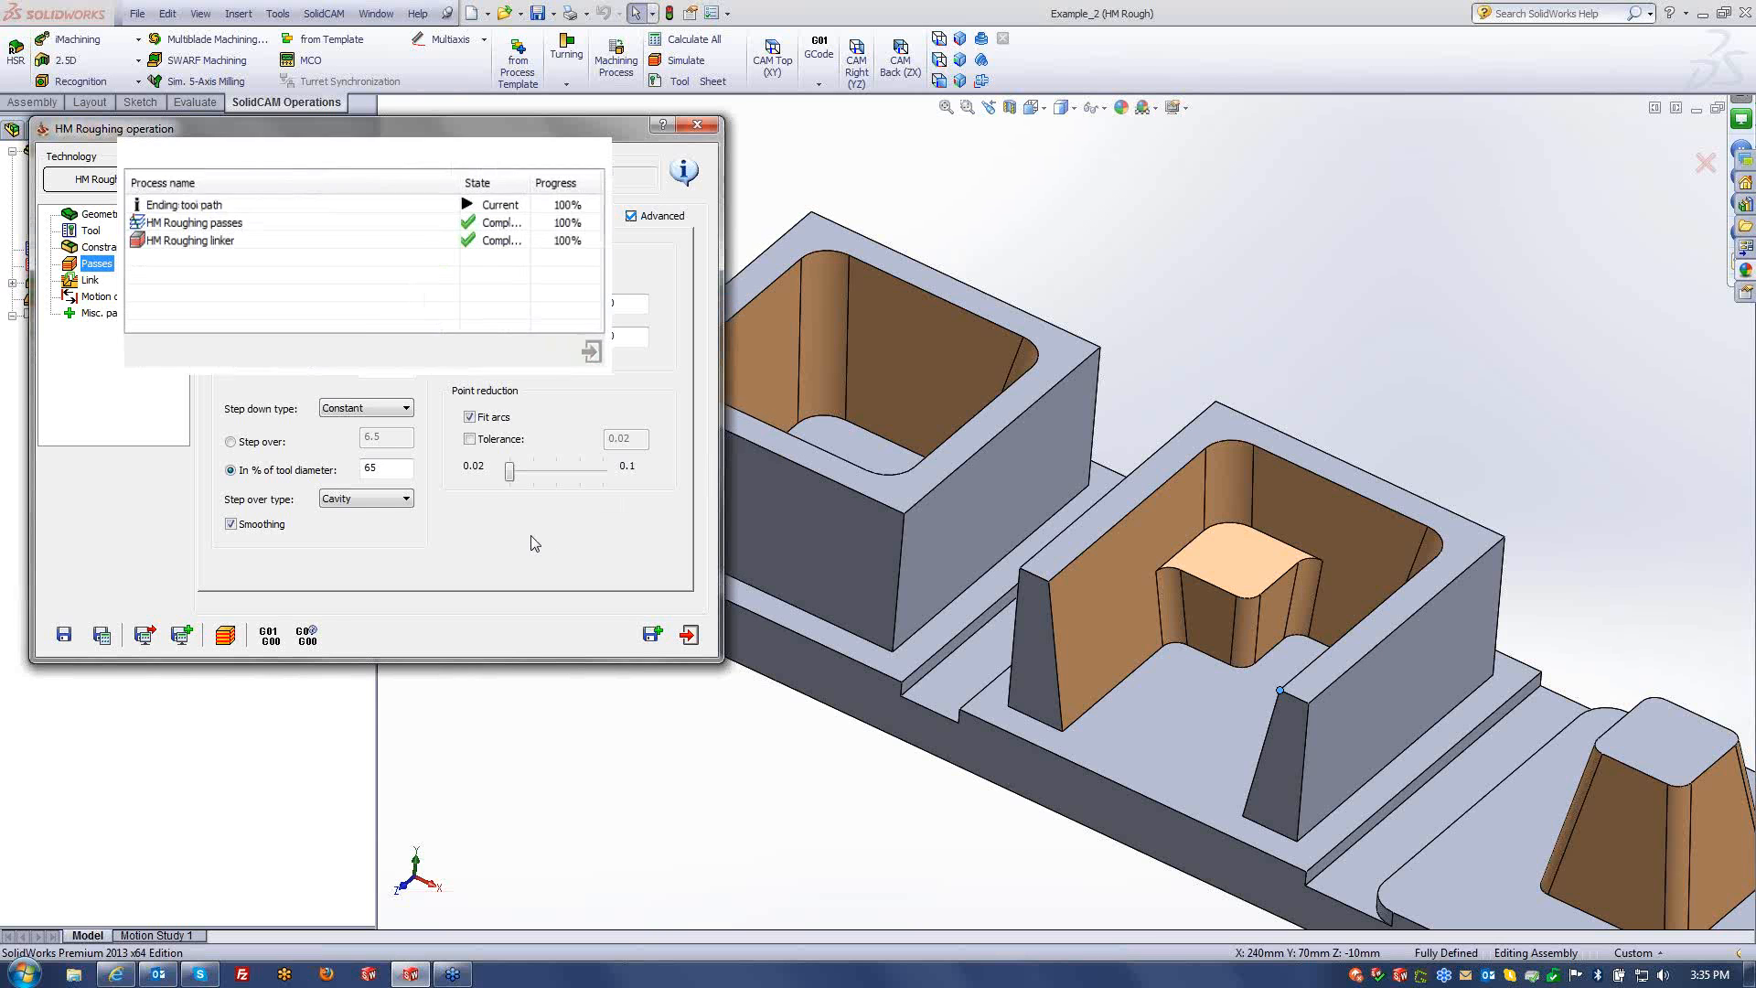
- Simulate the middle-pocket roughing toolpath, orbiting to watch, then pause and exit
{"action": "left_click", "coordinate": [238, 645]}
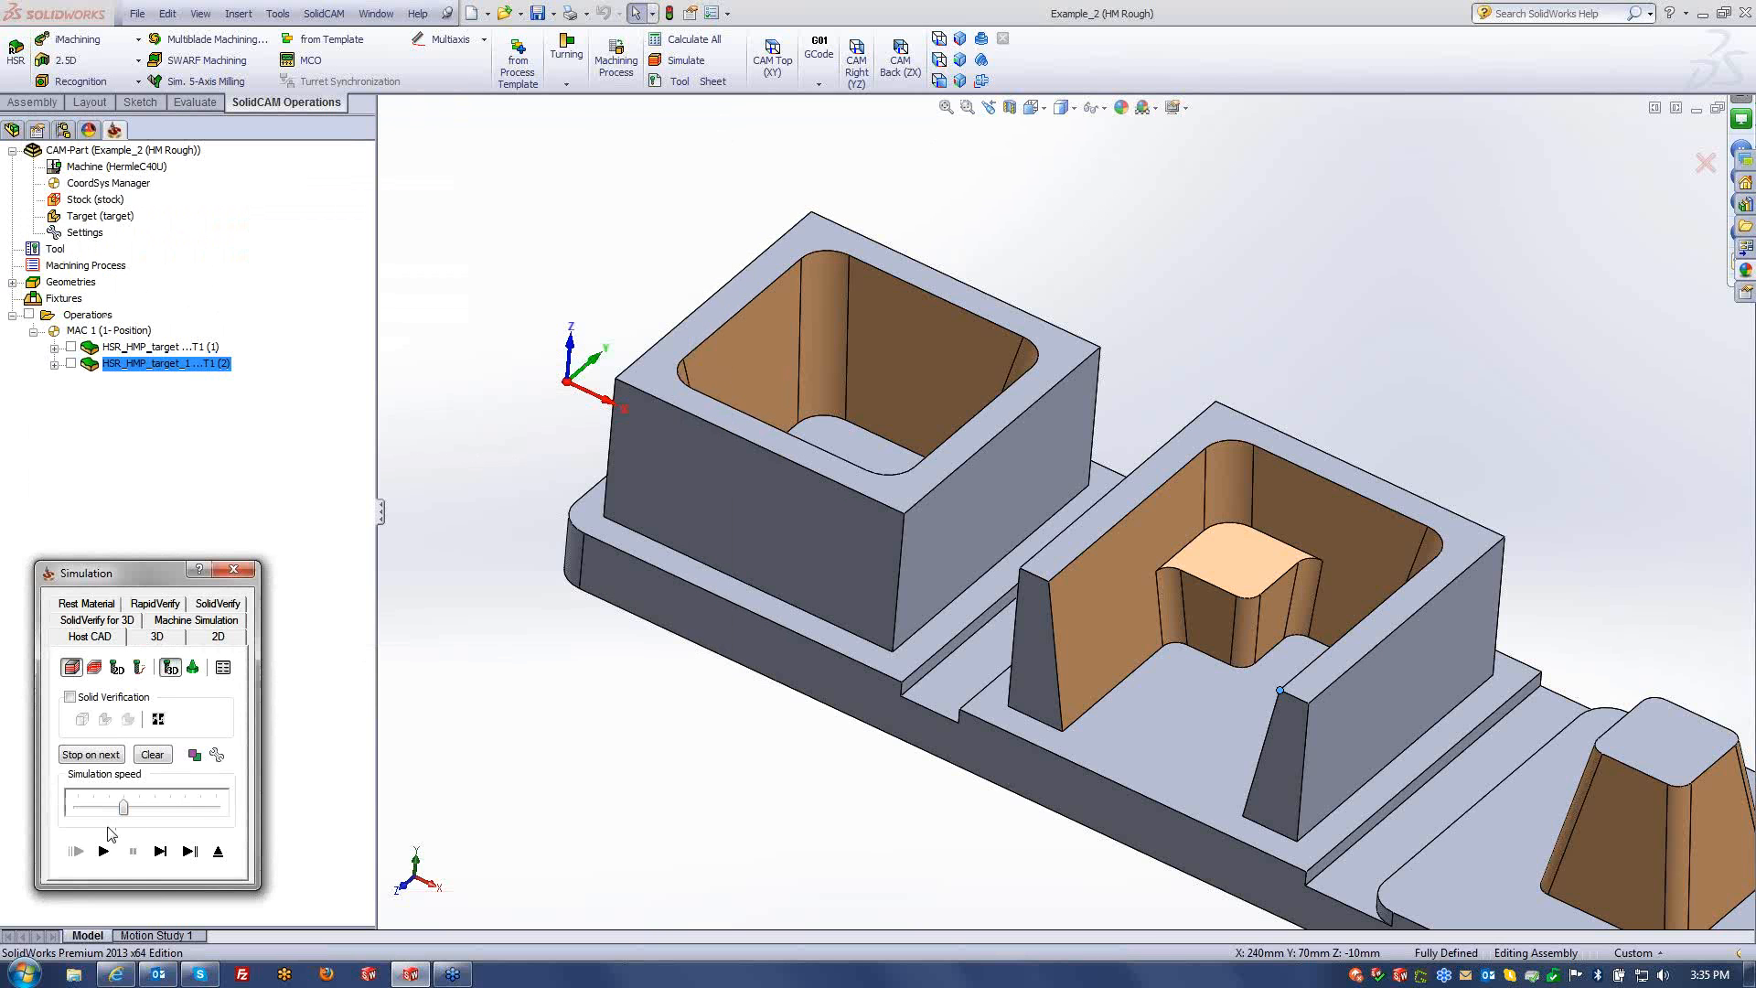
{"action": "left_click", "coordinate": [103, 851]}
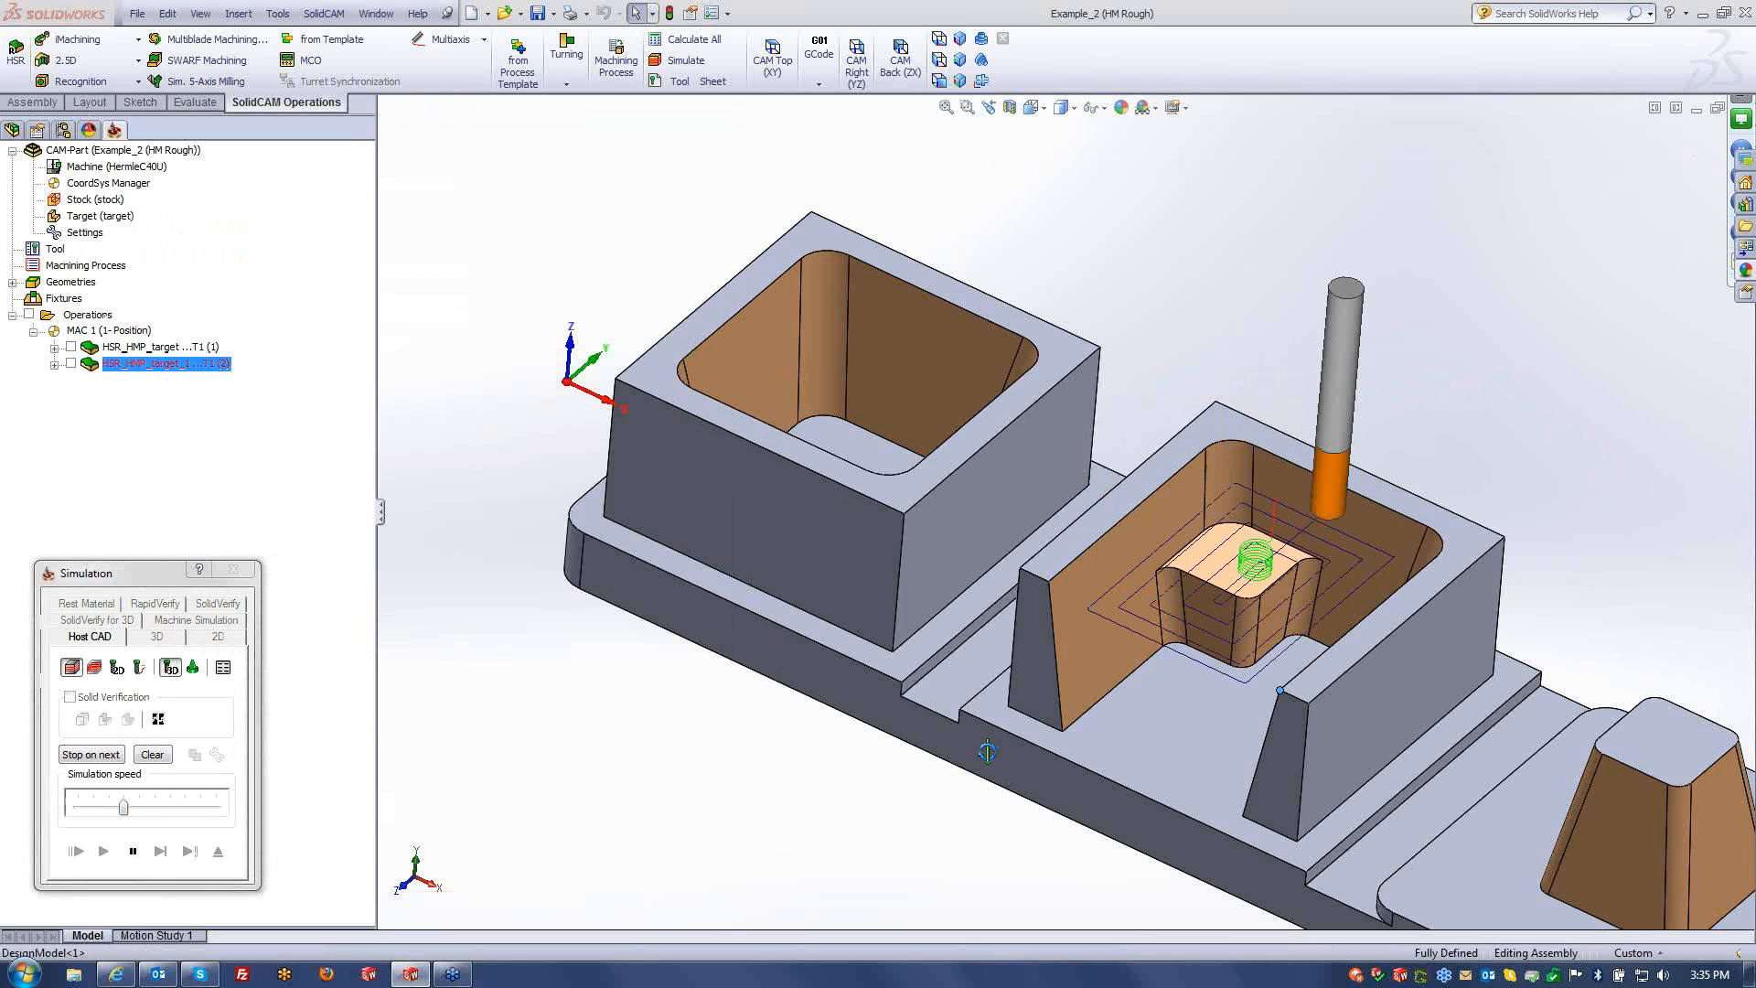
{"action": "middle_click_drag", "start_coordinate": [988, 751], "coordinate": [1001, 750]}
{"action": "scroll", "coordinate": [1175, 692], "scroll_direction": "down", "scroll_amount": 2}
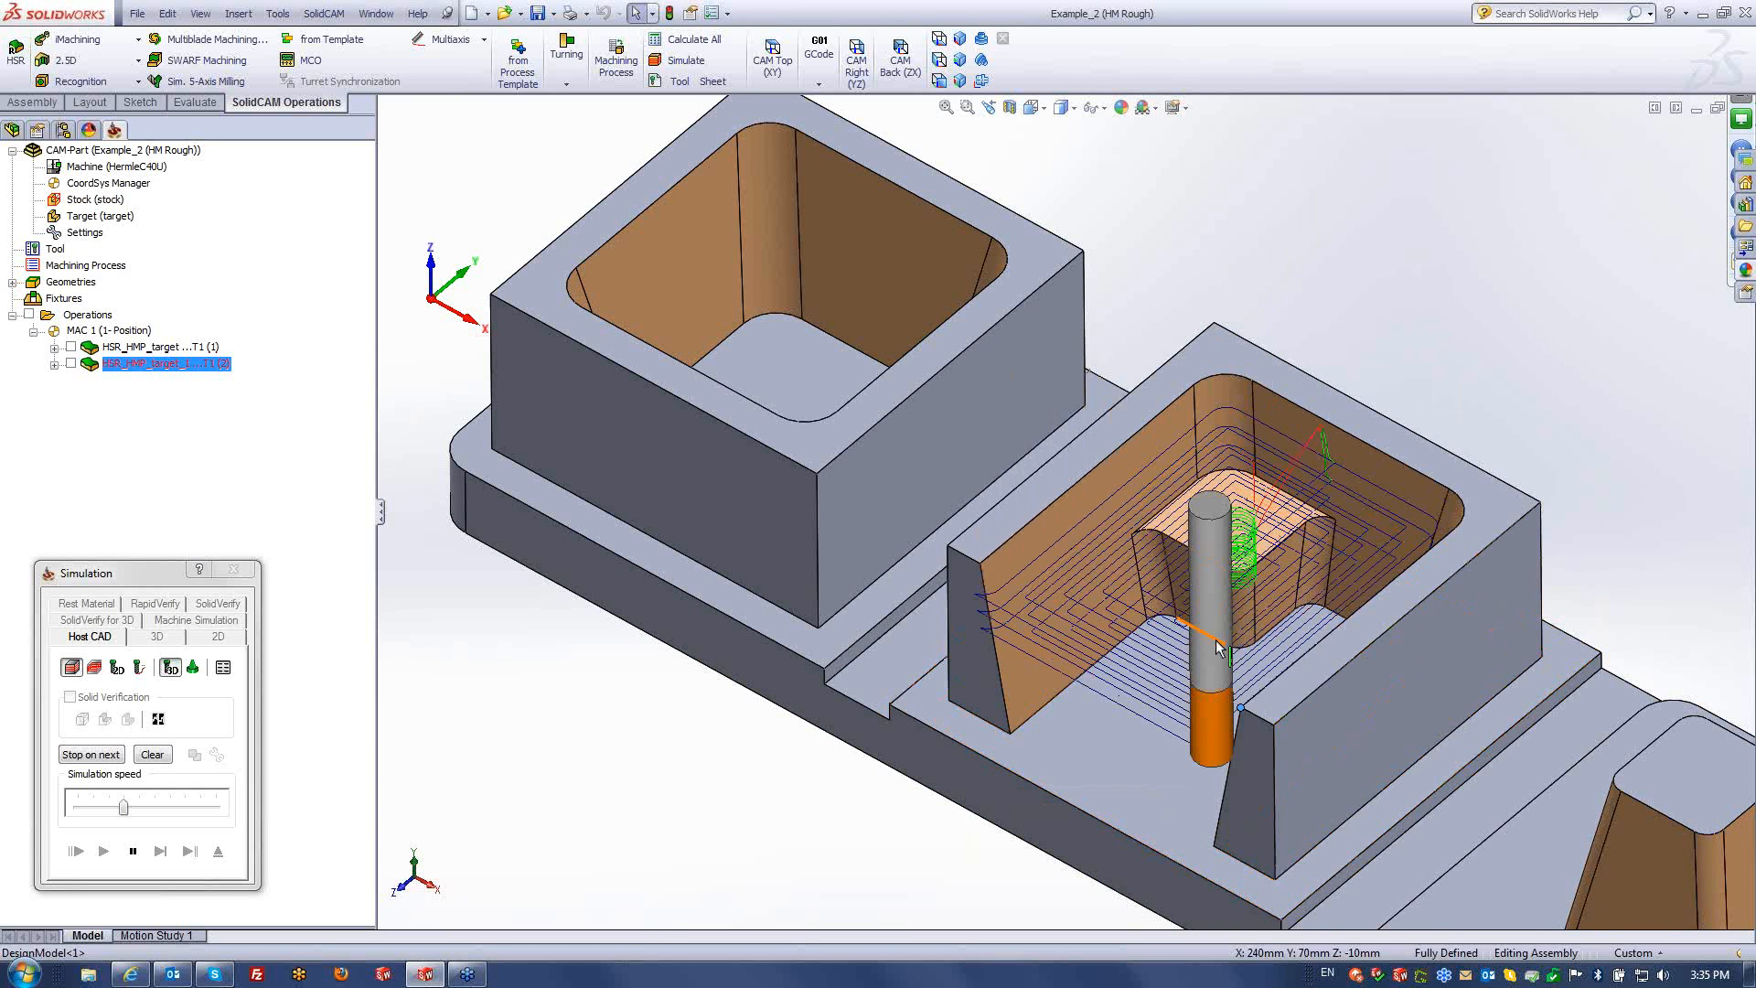
{"action": "middle_click_drag", "start_coordinate": [1219, 622], "coordinate": [1264, 569]}
{"action": "scroll", "coordinate": [1265, 569], "scroll_direction": "down", "scroll_amount": 1}
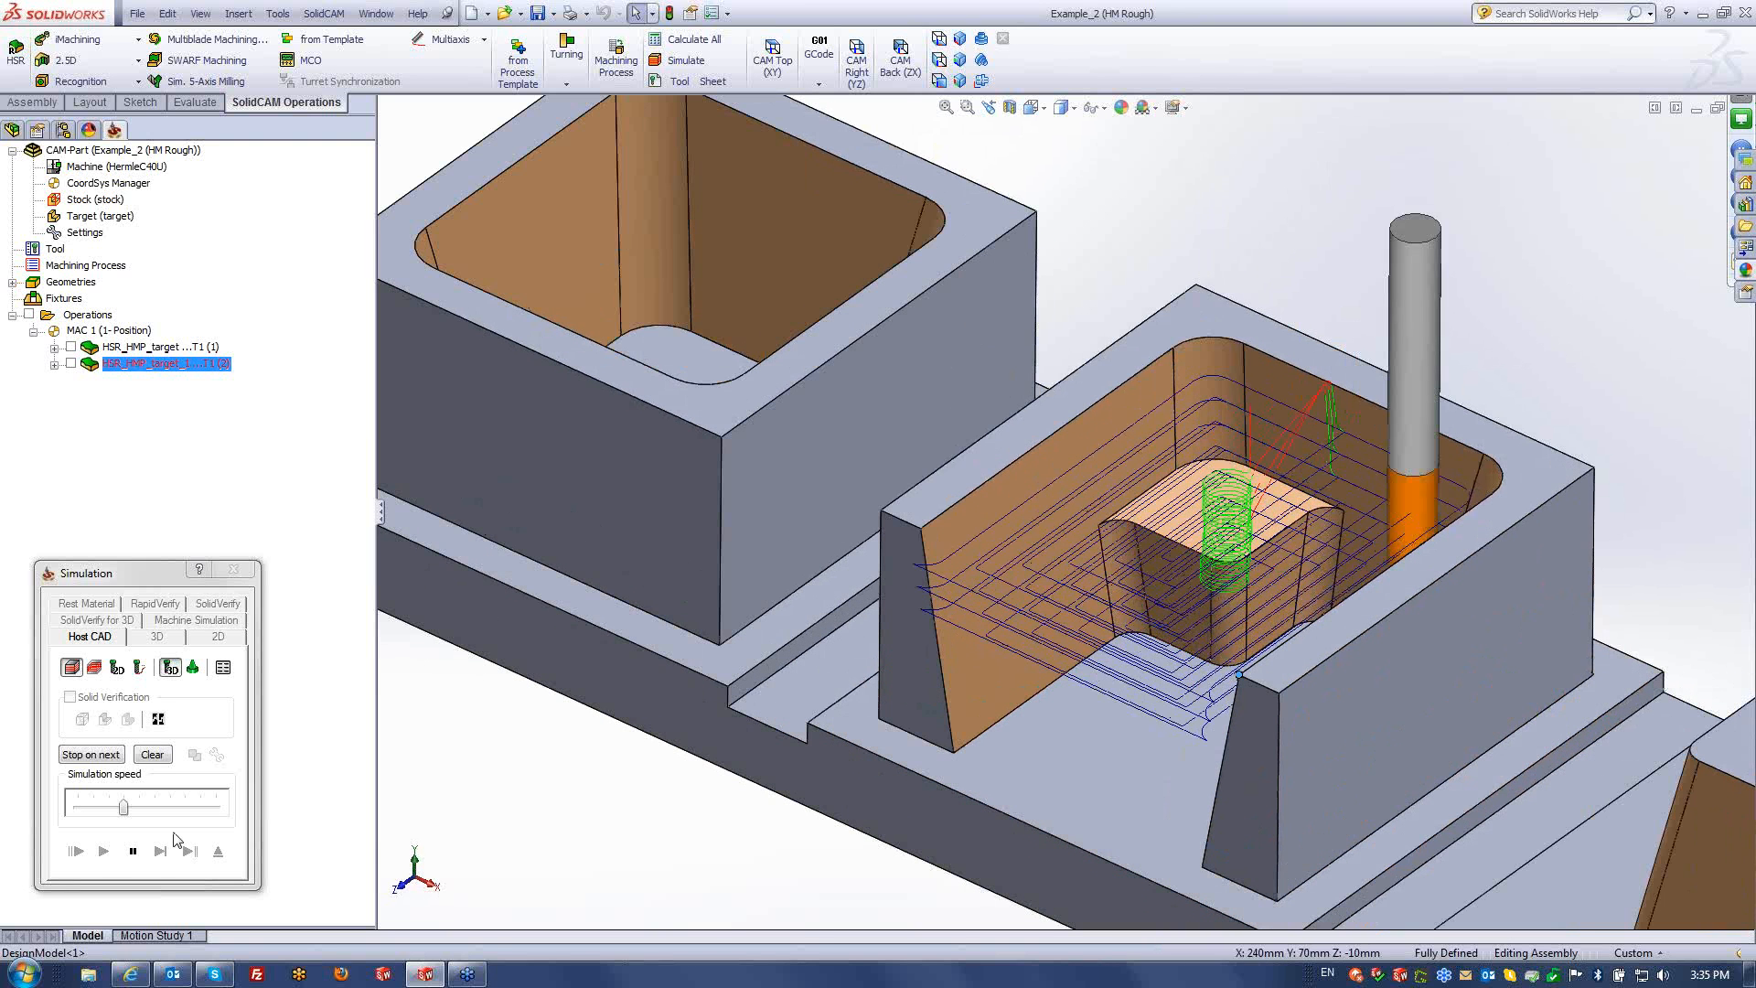
{"action": "left_click", "coordinate": [142, 855]}
{"action": "left_click", "coordinate": [218, 852]}
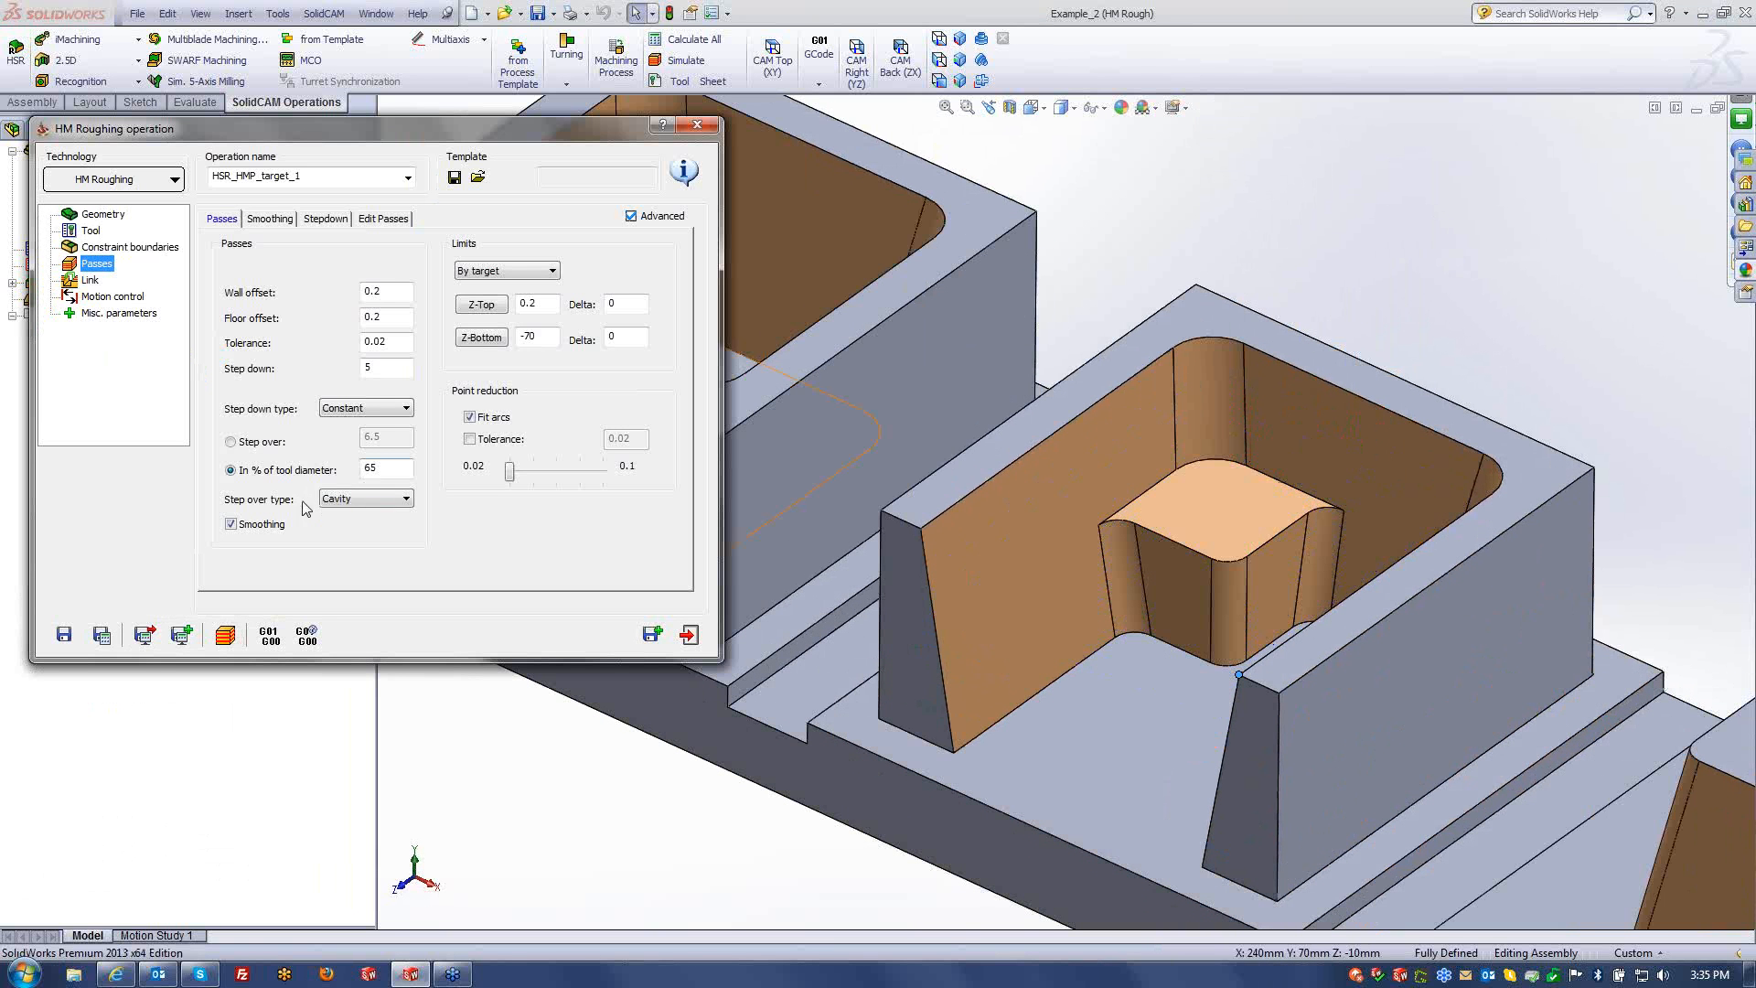
- Switch the step over type to HM spiral and recalculate the toolpath
{"action": "left_click", "coordinate": [353, 501]}
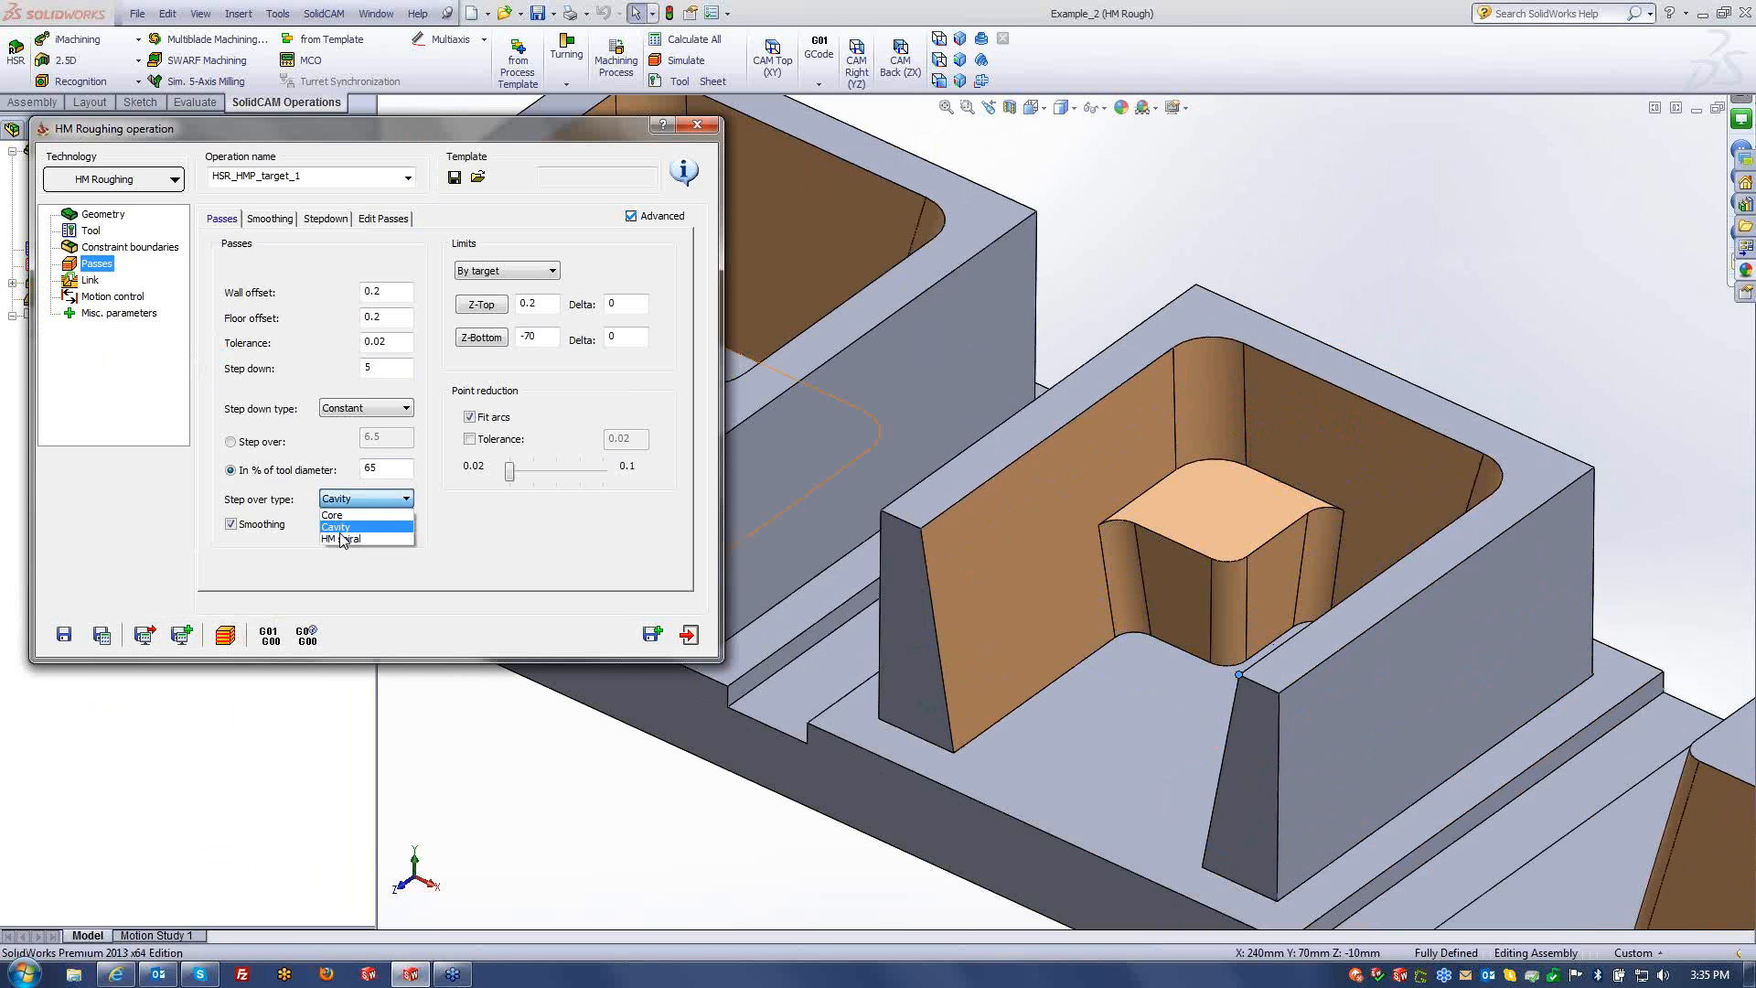
{"action": "left_click", "coordinate": [340, 539]}
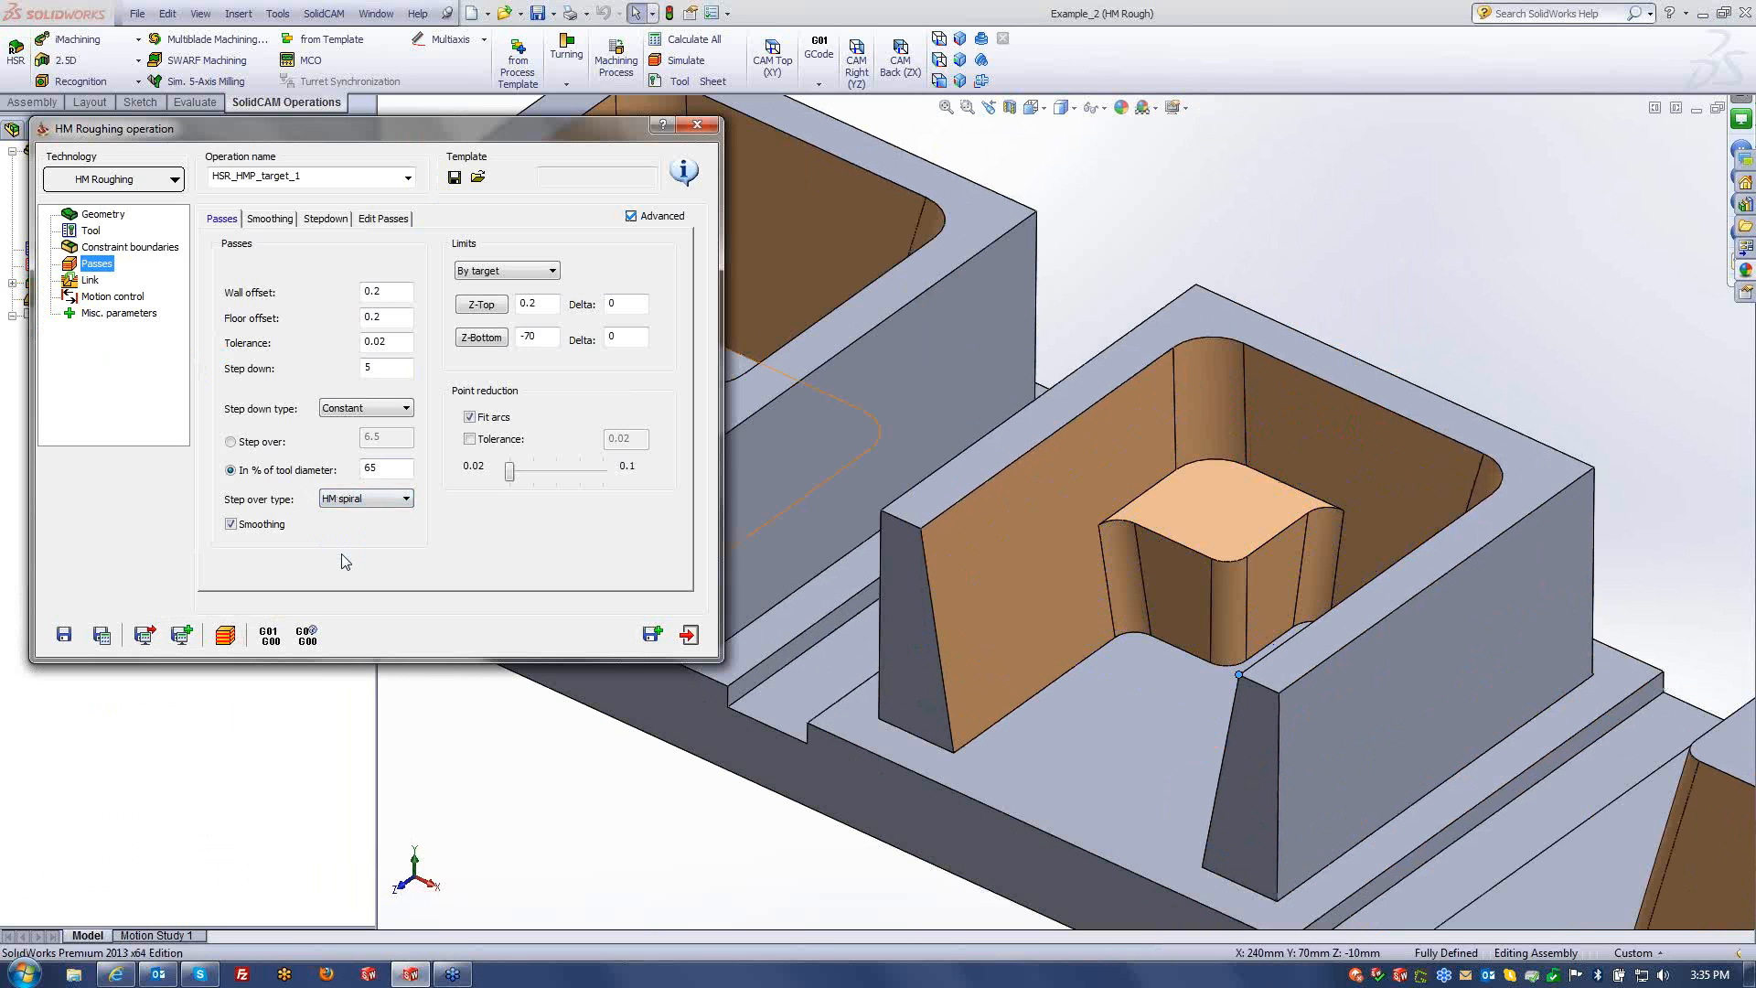
{"action": "left_click", "coordinate": [104, 635]}
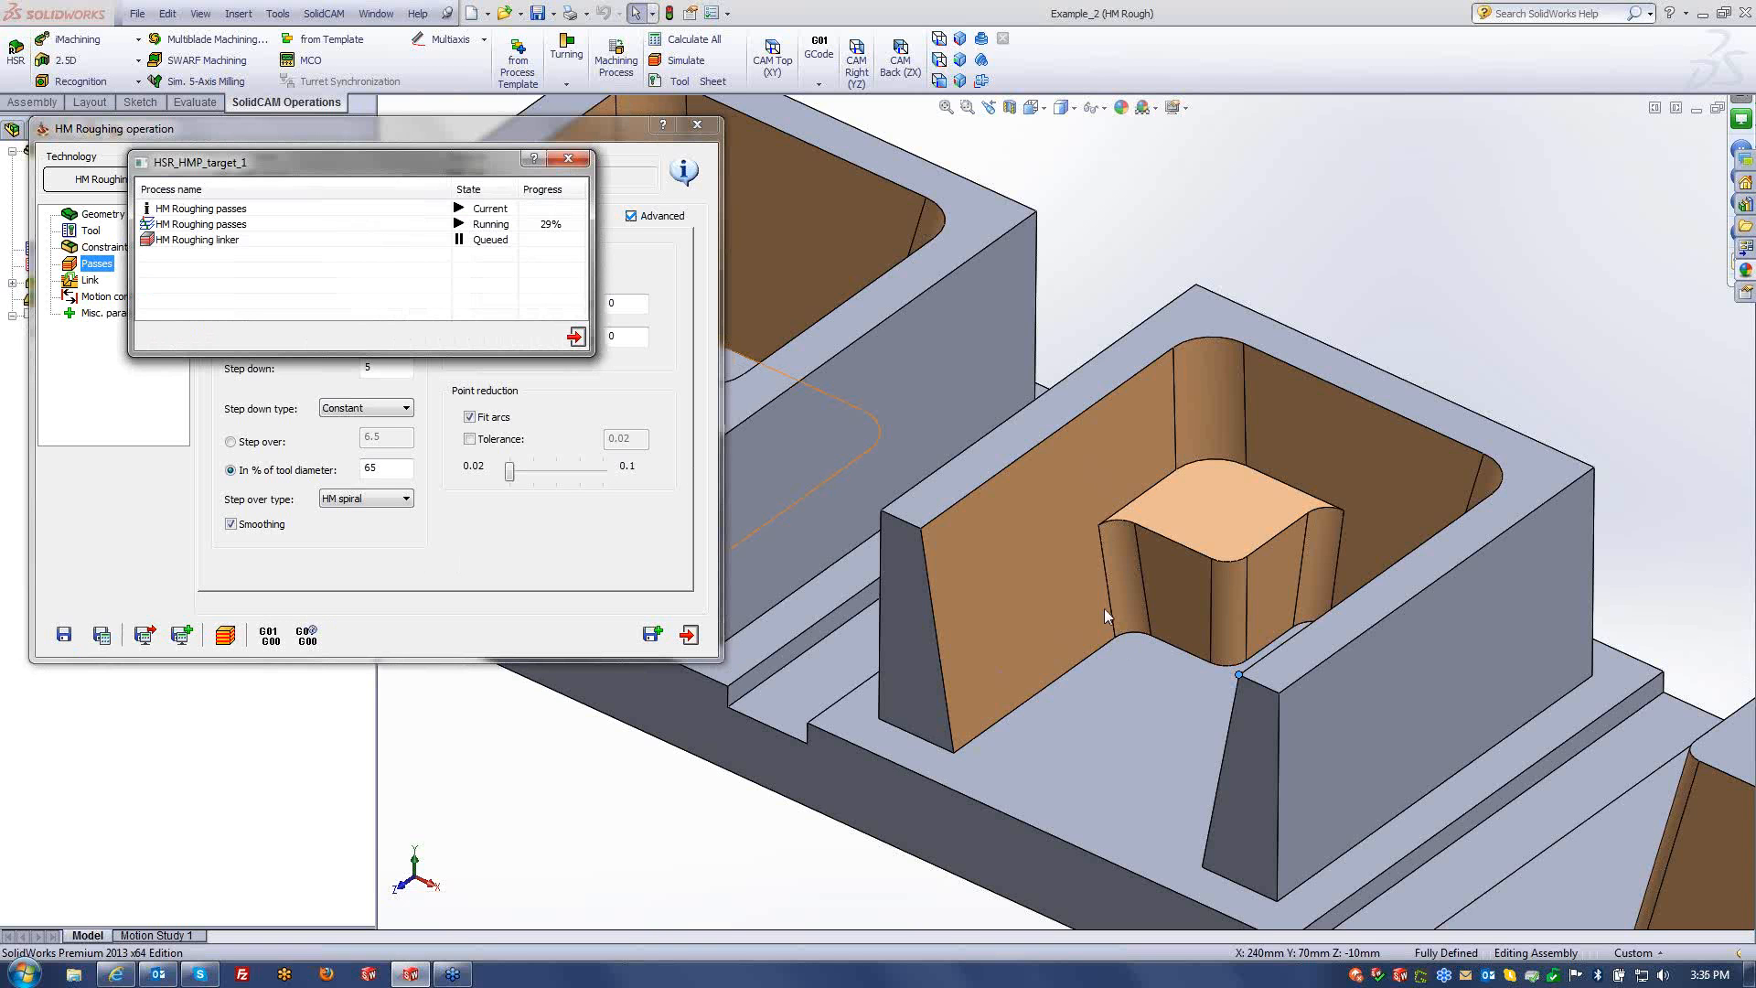
- Step through the spiral toolpath move by move around the pocket in simulation
{"action": "left_click", "coordinate": [228, 638]}
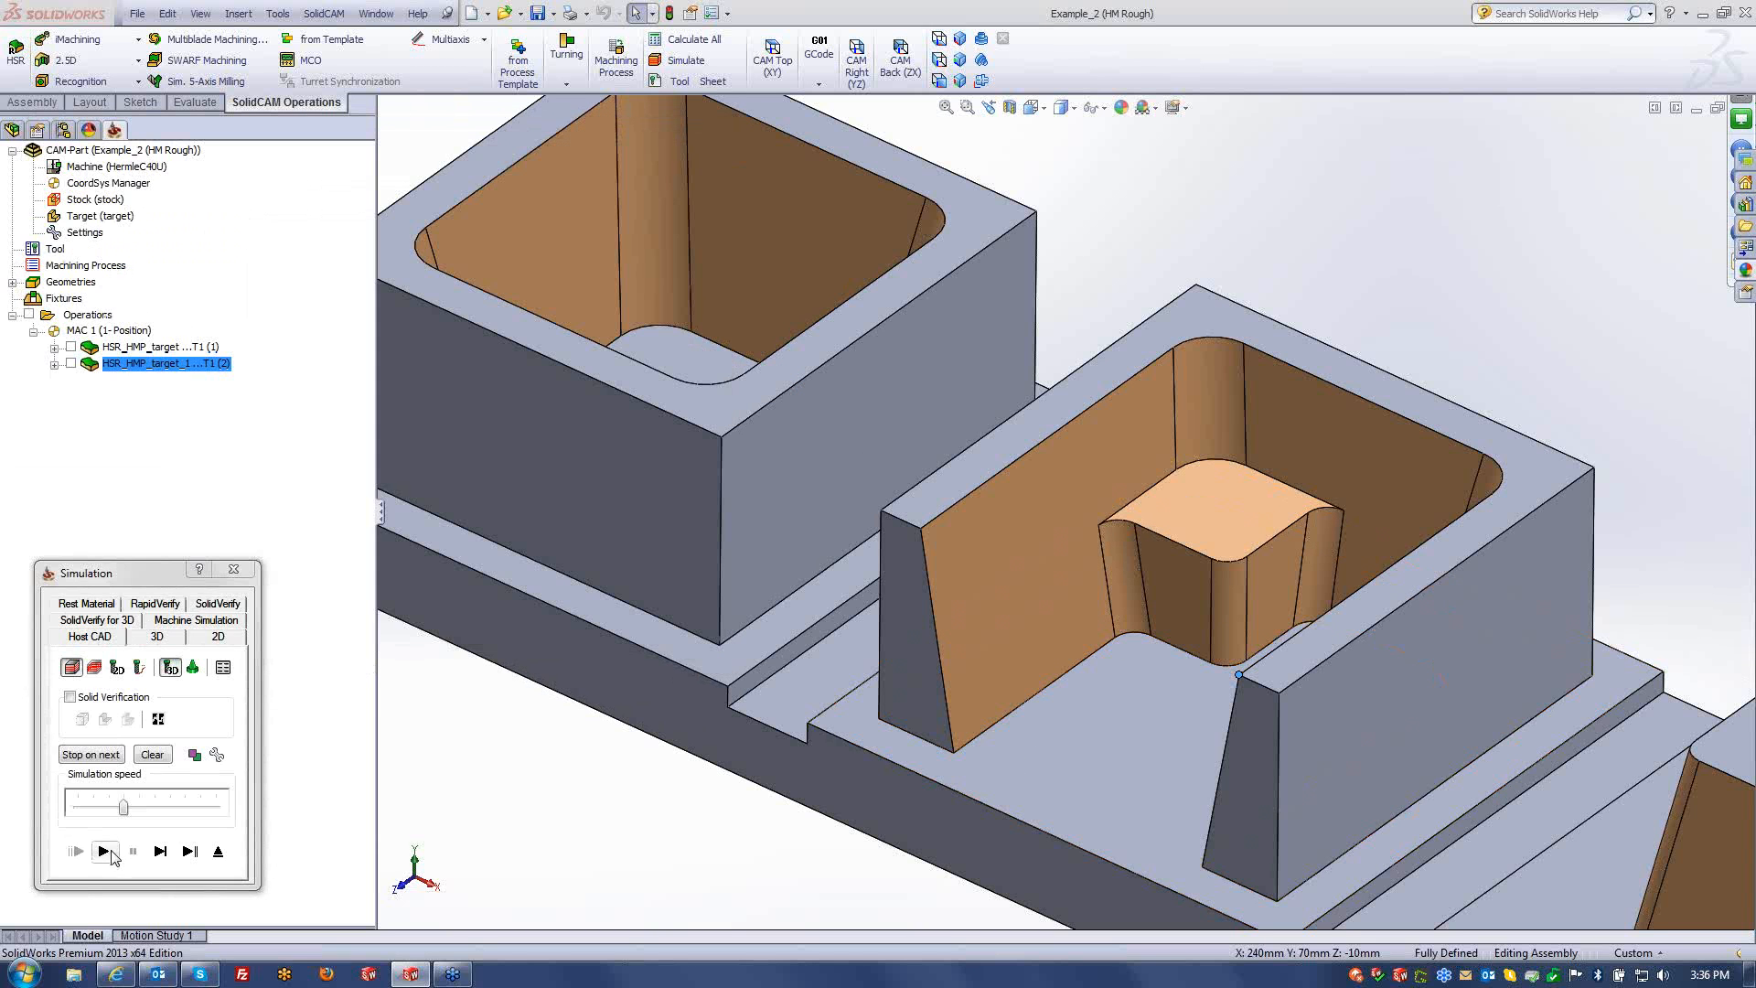
{"action": "left_click", "coordinate": [160, 852]}
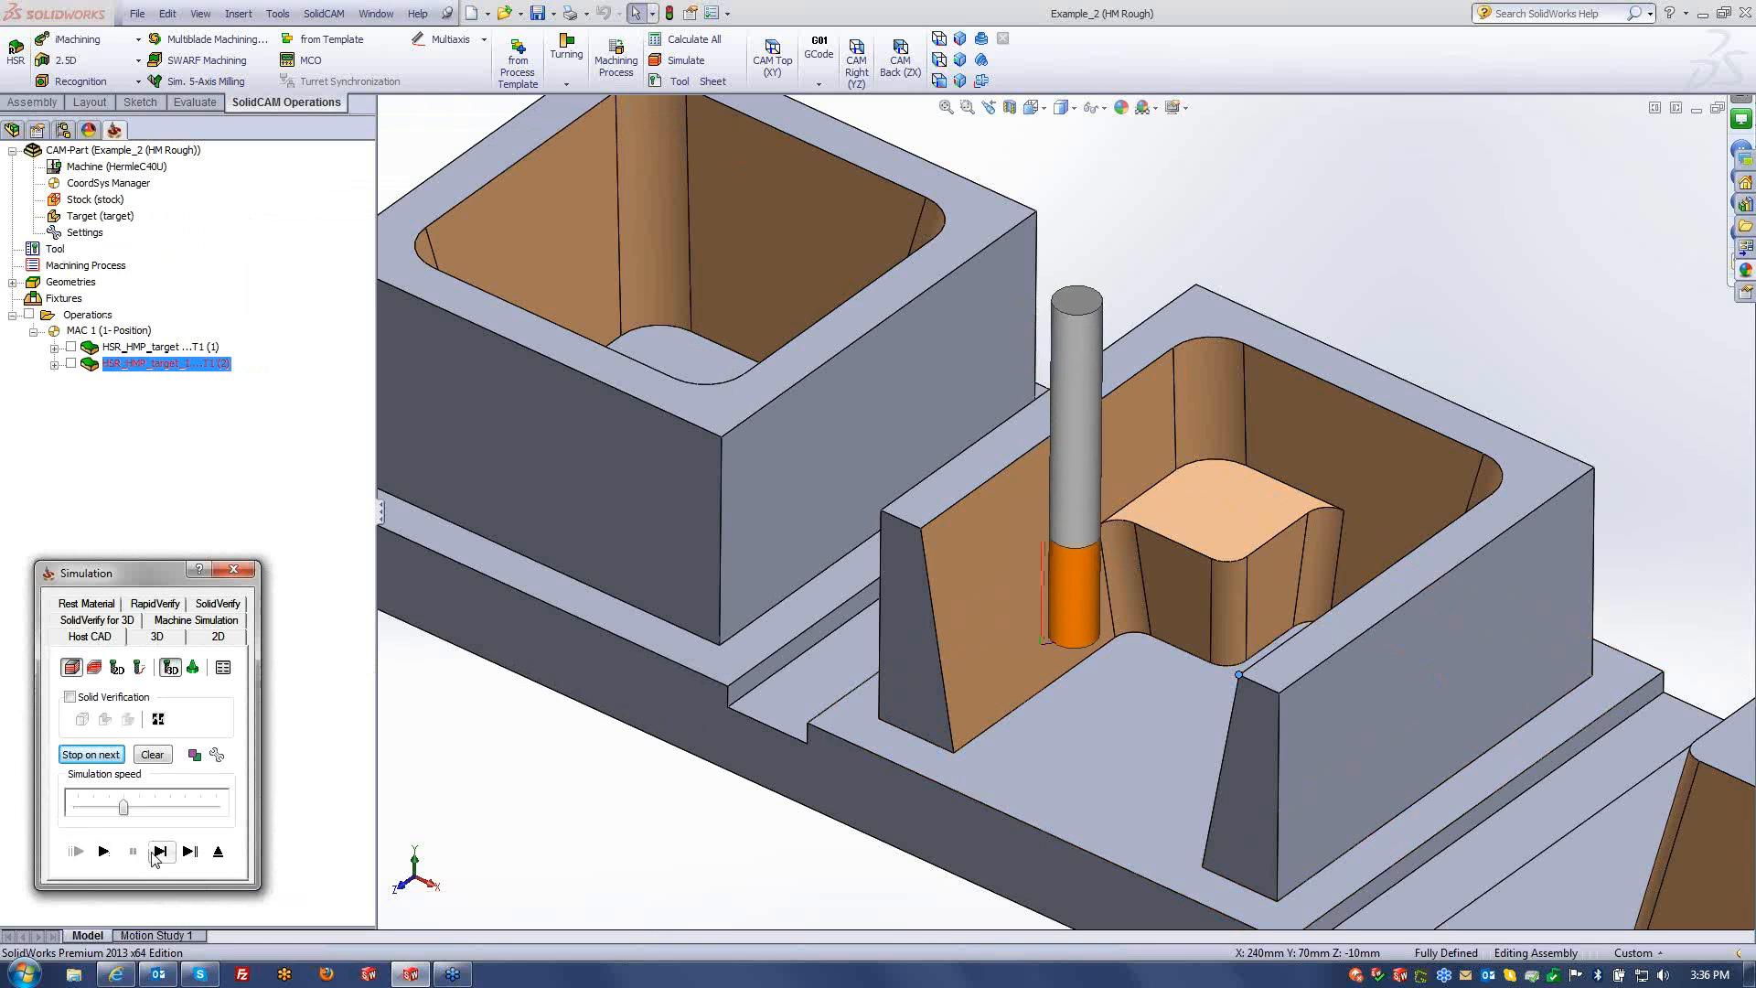
{"action": "left_click", "coordinate": [160, 852]}
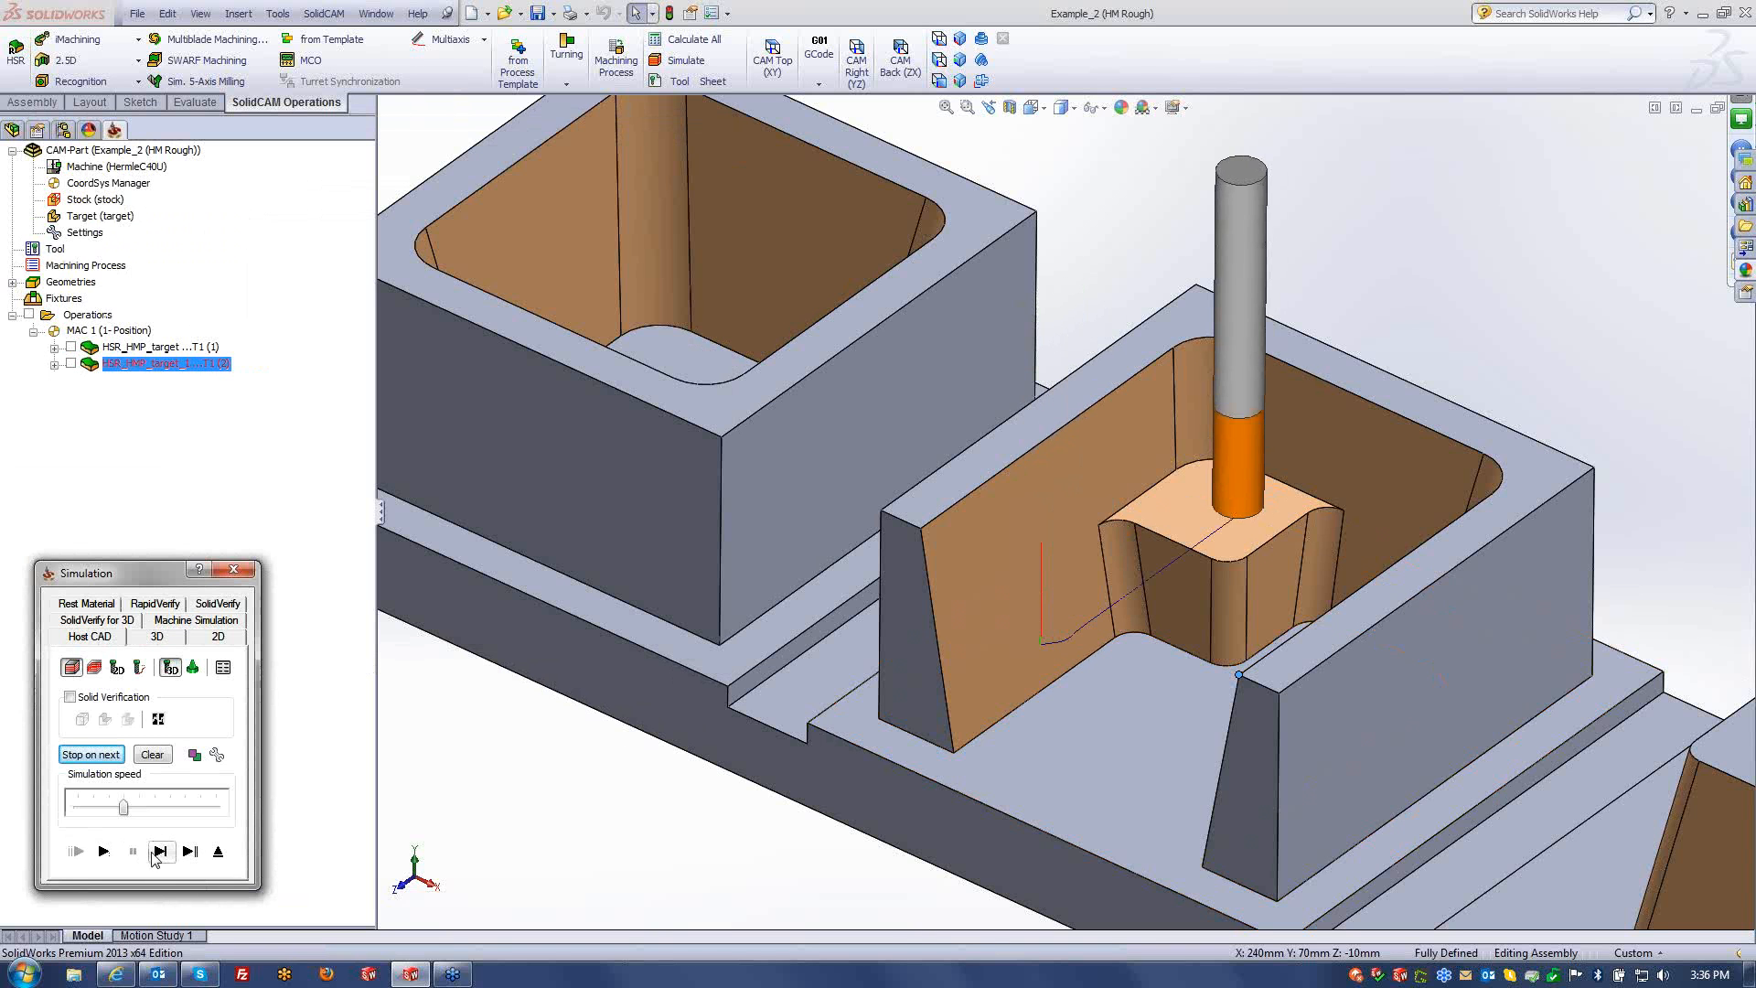
{"action": "left_click", "coordinate": [160, 851]}
{"action": "left_click", "coordinate": [154, 860]}
{"action": "left_click", "coordinate": [154, 860]}
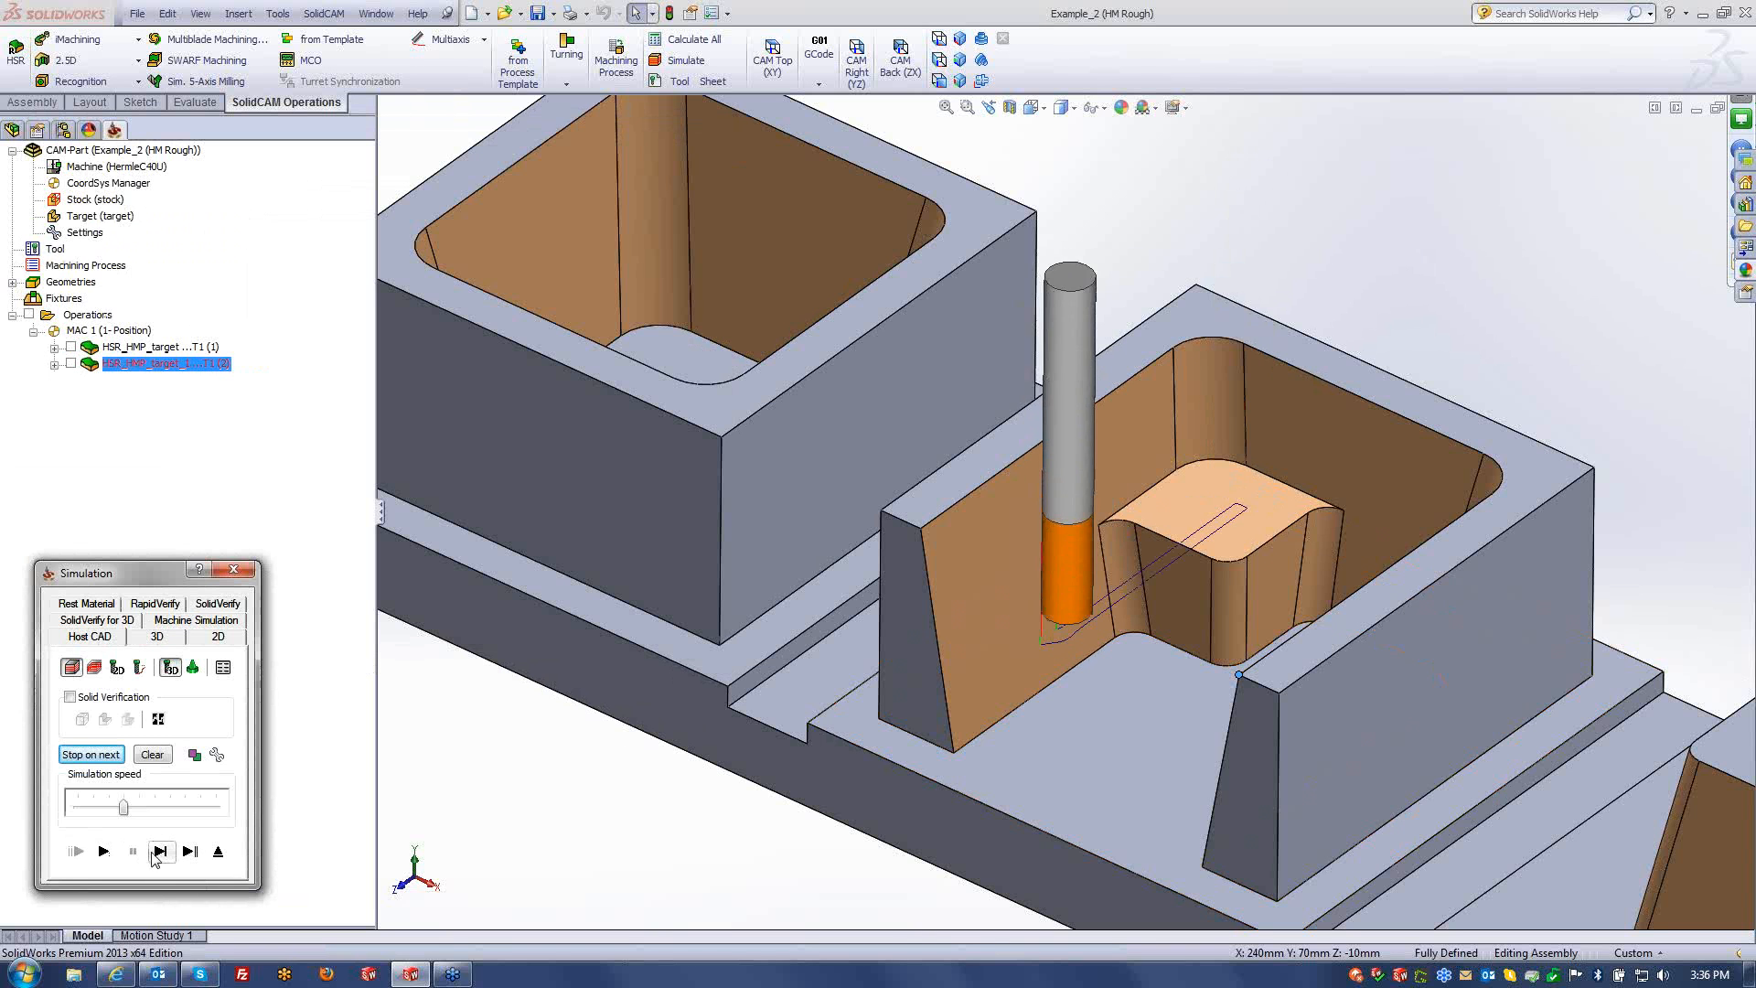
{"action": "left_click", "coordinate": [154, 860]}
{"action": "left_click", "coordinate": [154, 860]}
{"action": "left_click", "coordinate": [154, 859]}
{"action": "left_click", "coordinate": [154, 860]}
{"action": "left_click", "coordinate": [154, 860]}
{"action": "left_click", "coordinate": [154, 860]}
{"action": "left_click", "coordinate": [153, 860]}
{"action": "left_click", "coordinate": [154, 860]}
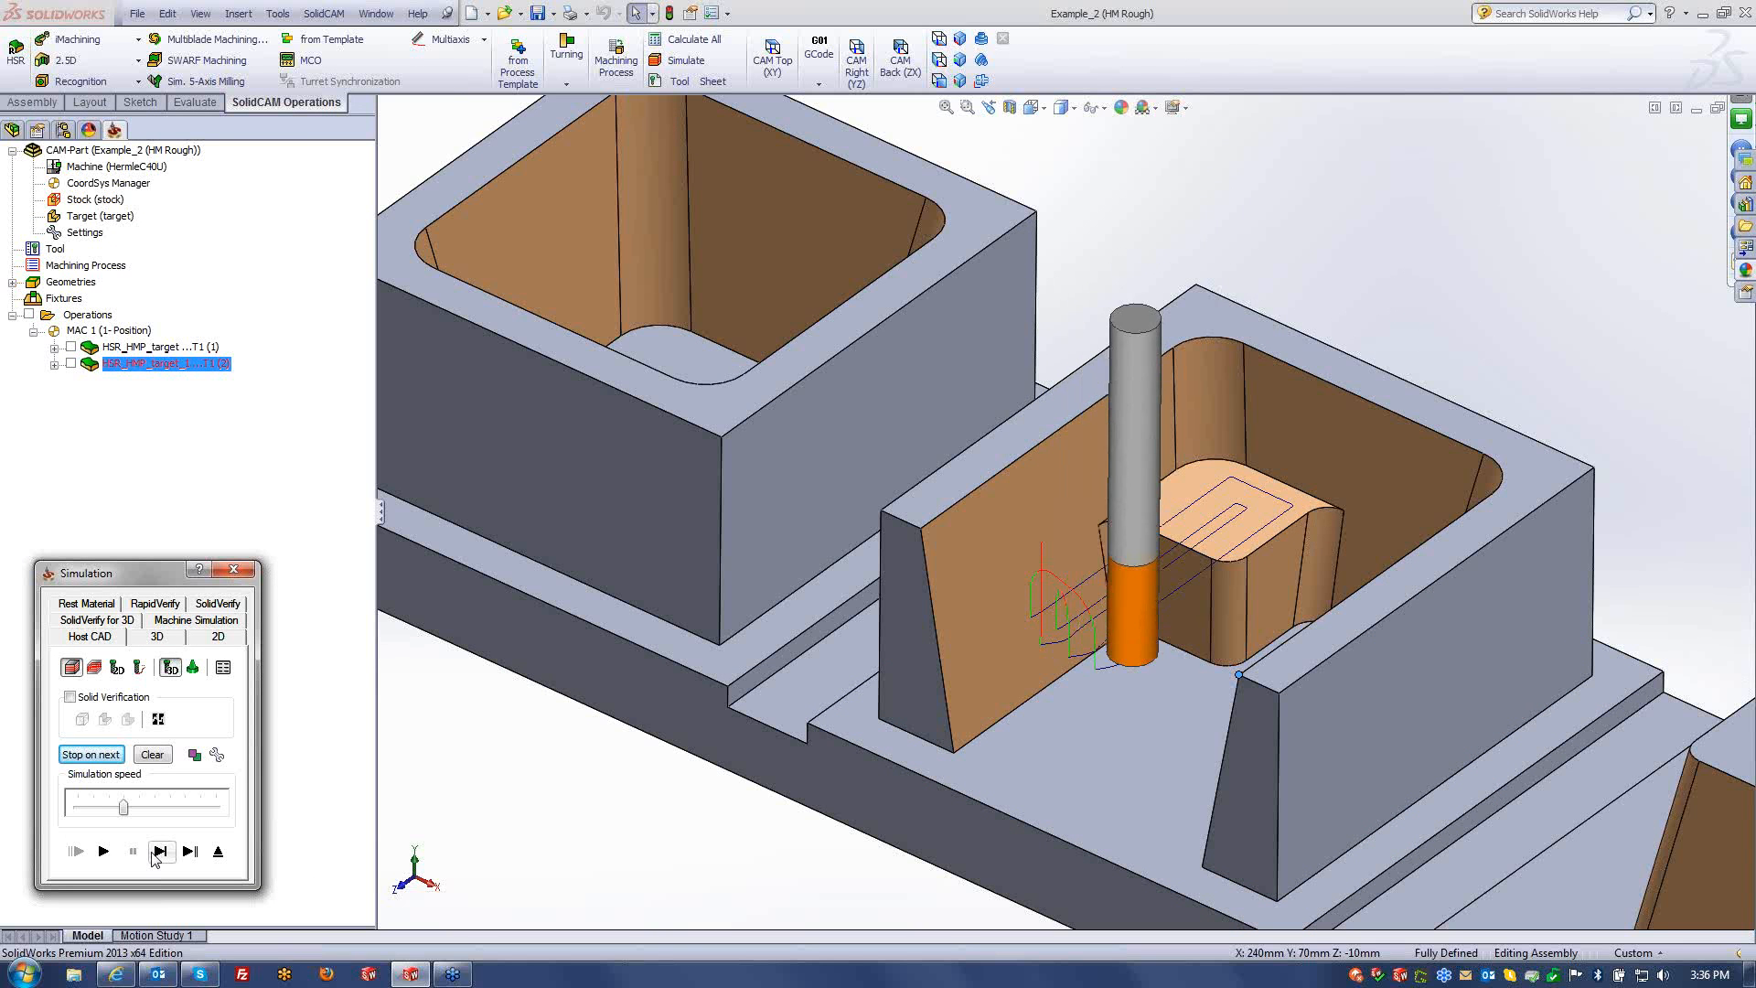
{"action": "left_click", "coordinate": [154, 860]}
{"action": "left_click", "coordinate": [154, 860]}
{"action": "left_click", "coordinate": [154, 860]}
{"action": "left_click", "coordinate": [154, 859]}
{"action": "left_click", "coordinate": [154, 860]}
{"action": "left_click", "coordinate": [153, 860]}
{"action": "left_click", "coordinate": [153, 860]}
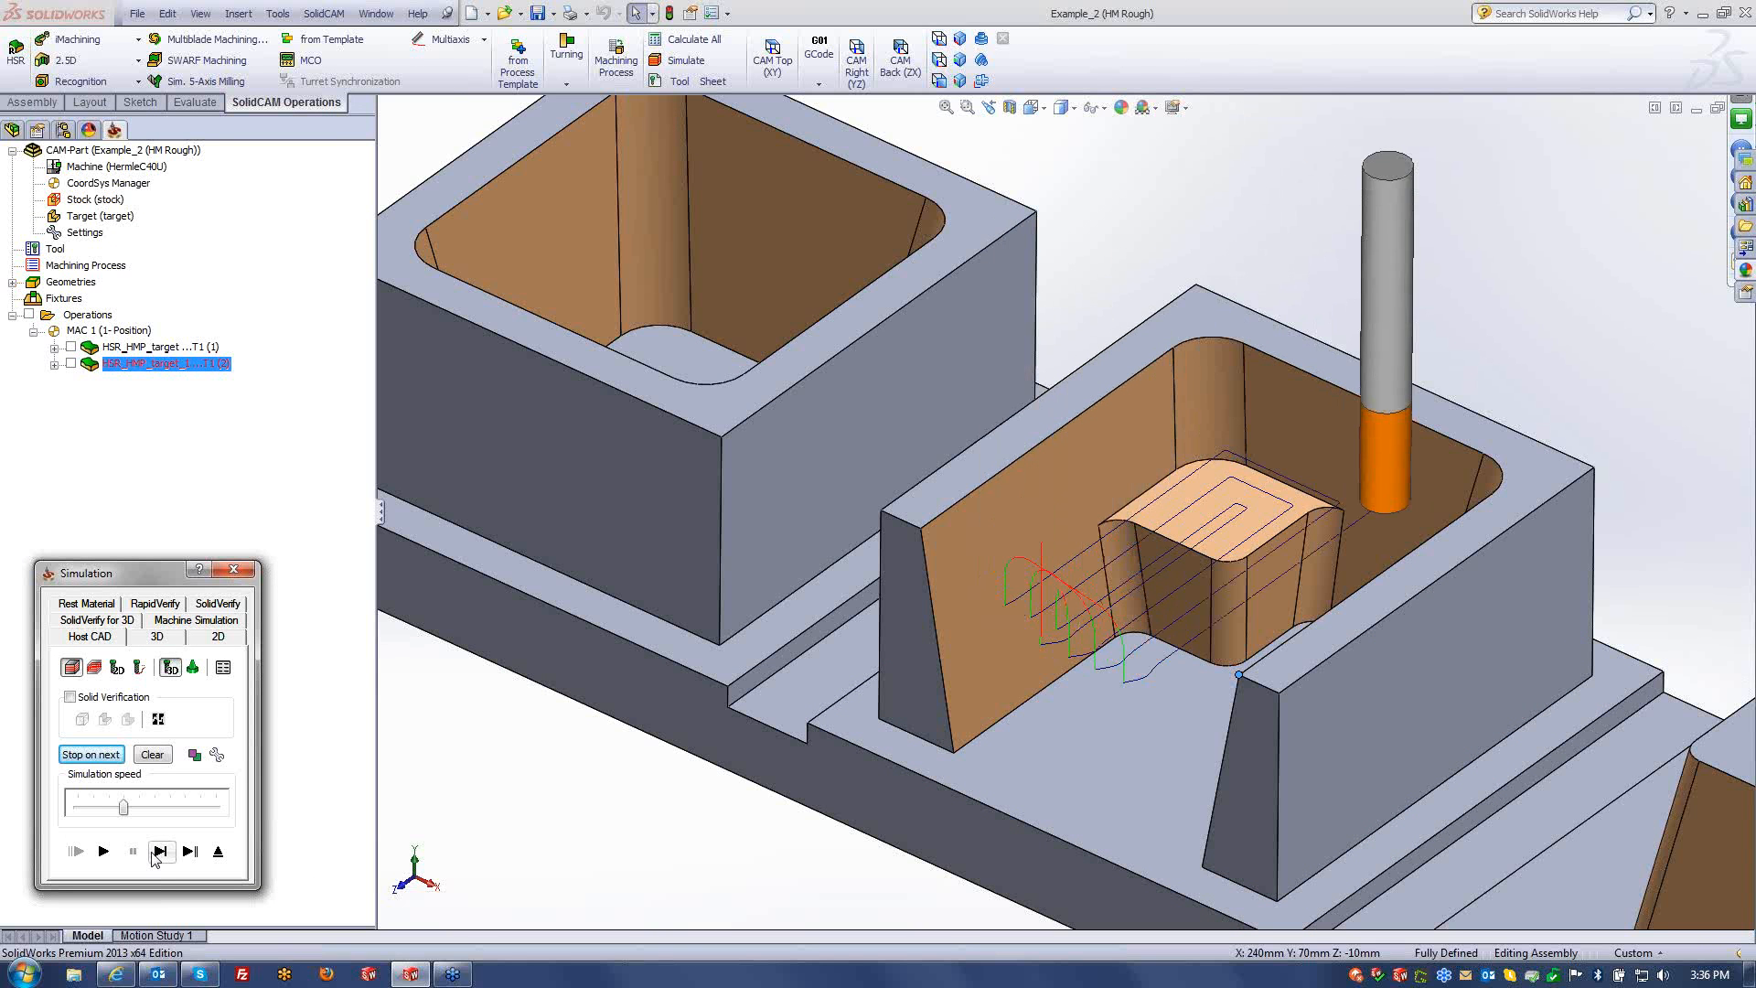
{"action": "left_click", "coordinate": [153, 860]}
{"action": "left_click", "coordinate": [154, 860]}
{"action": "left_click", "coordinate": [154, 859]}
{"action": "left_click", "coordinate": [157, 853]}
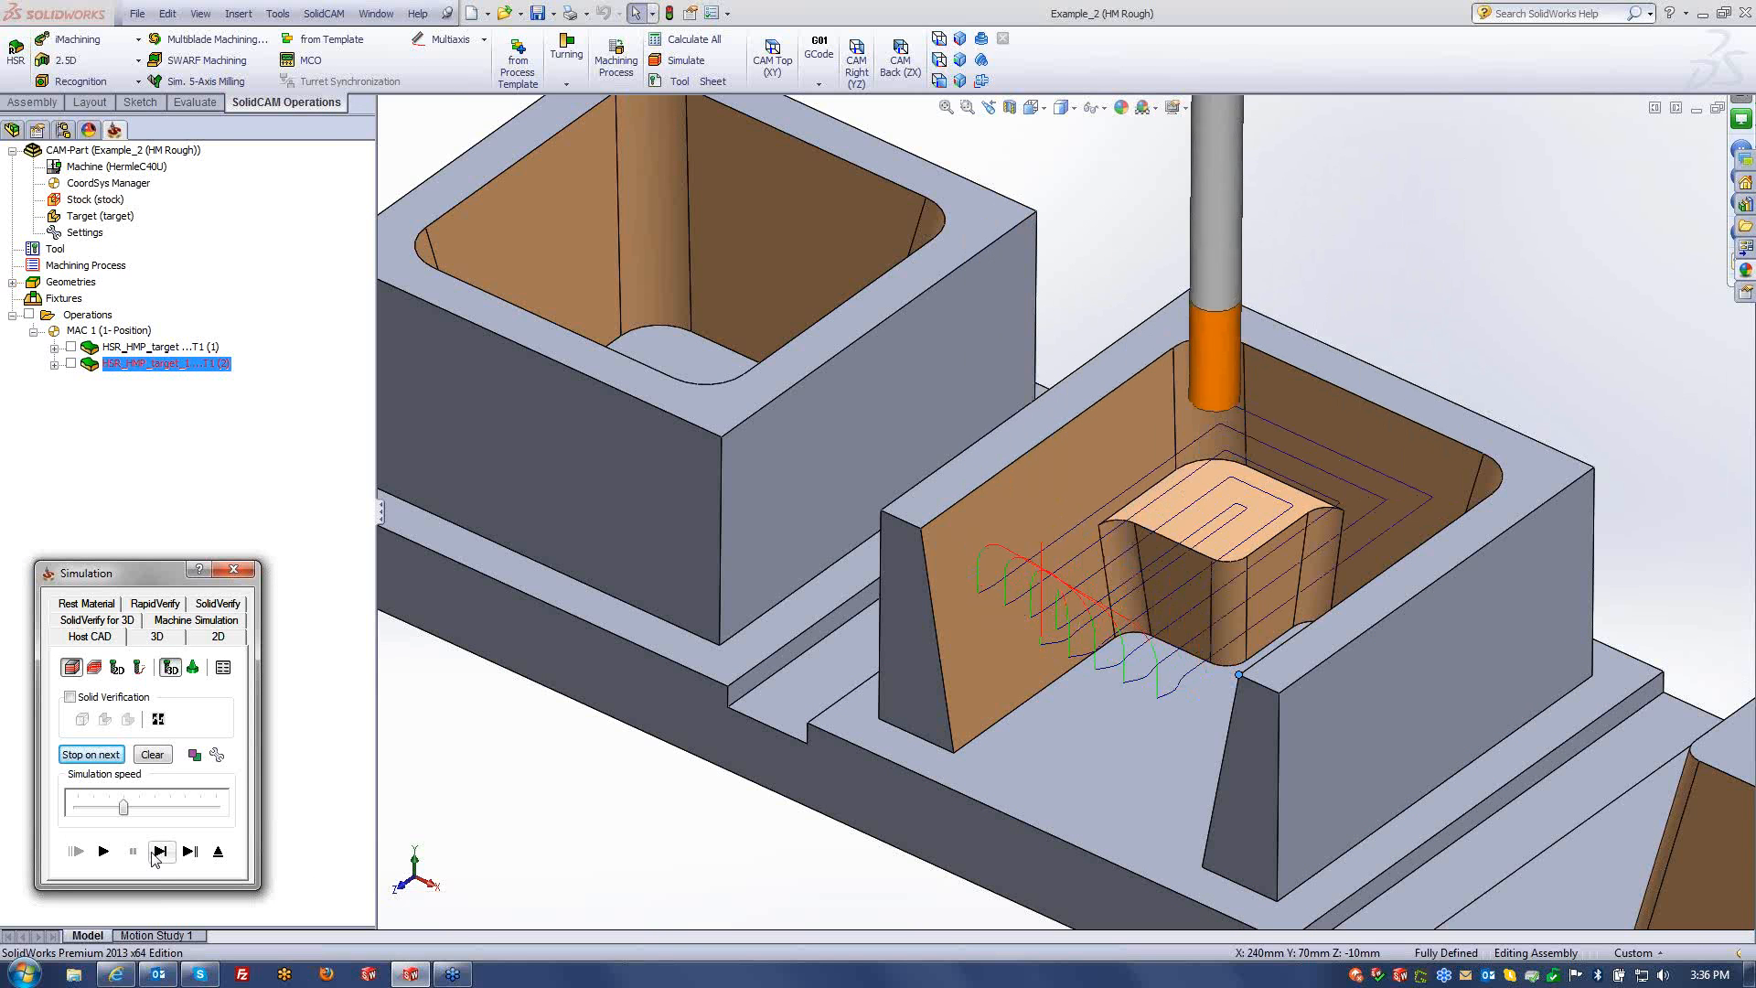
{"action": "left_click", "coordinate": [157, 853]}
{"action": "left_click", "coordinate": [157, 854]}
{"action": "left_click", "coordinate": [157, 853]}
- Play the simulation continuously at higher speed while orbiting the part
{"action": "left_click", "coordinate": [104, 851]}
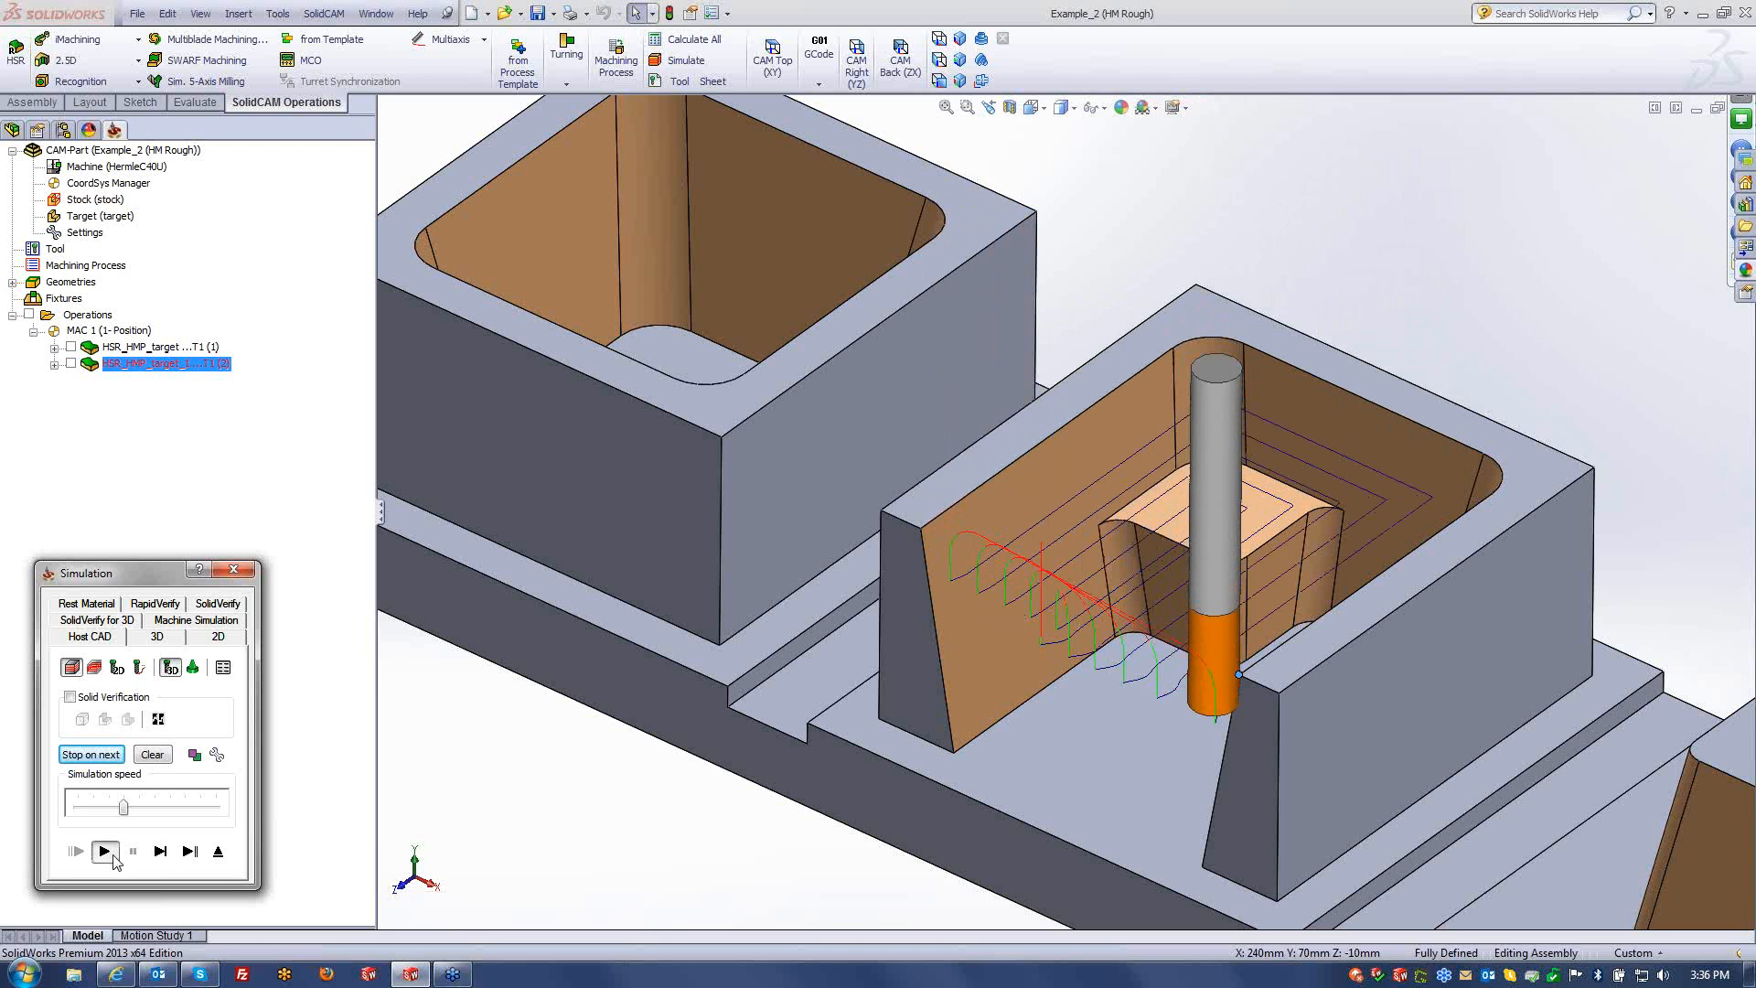
{"action": "left_click_drag", "start_coordinate": [124, 807], "coordinate": [154, 808]}
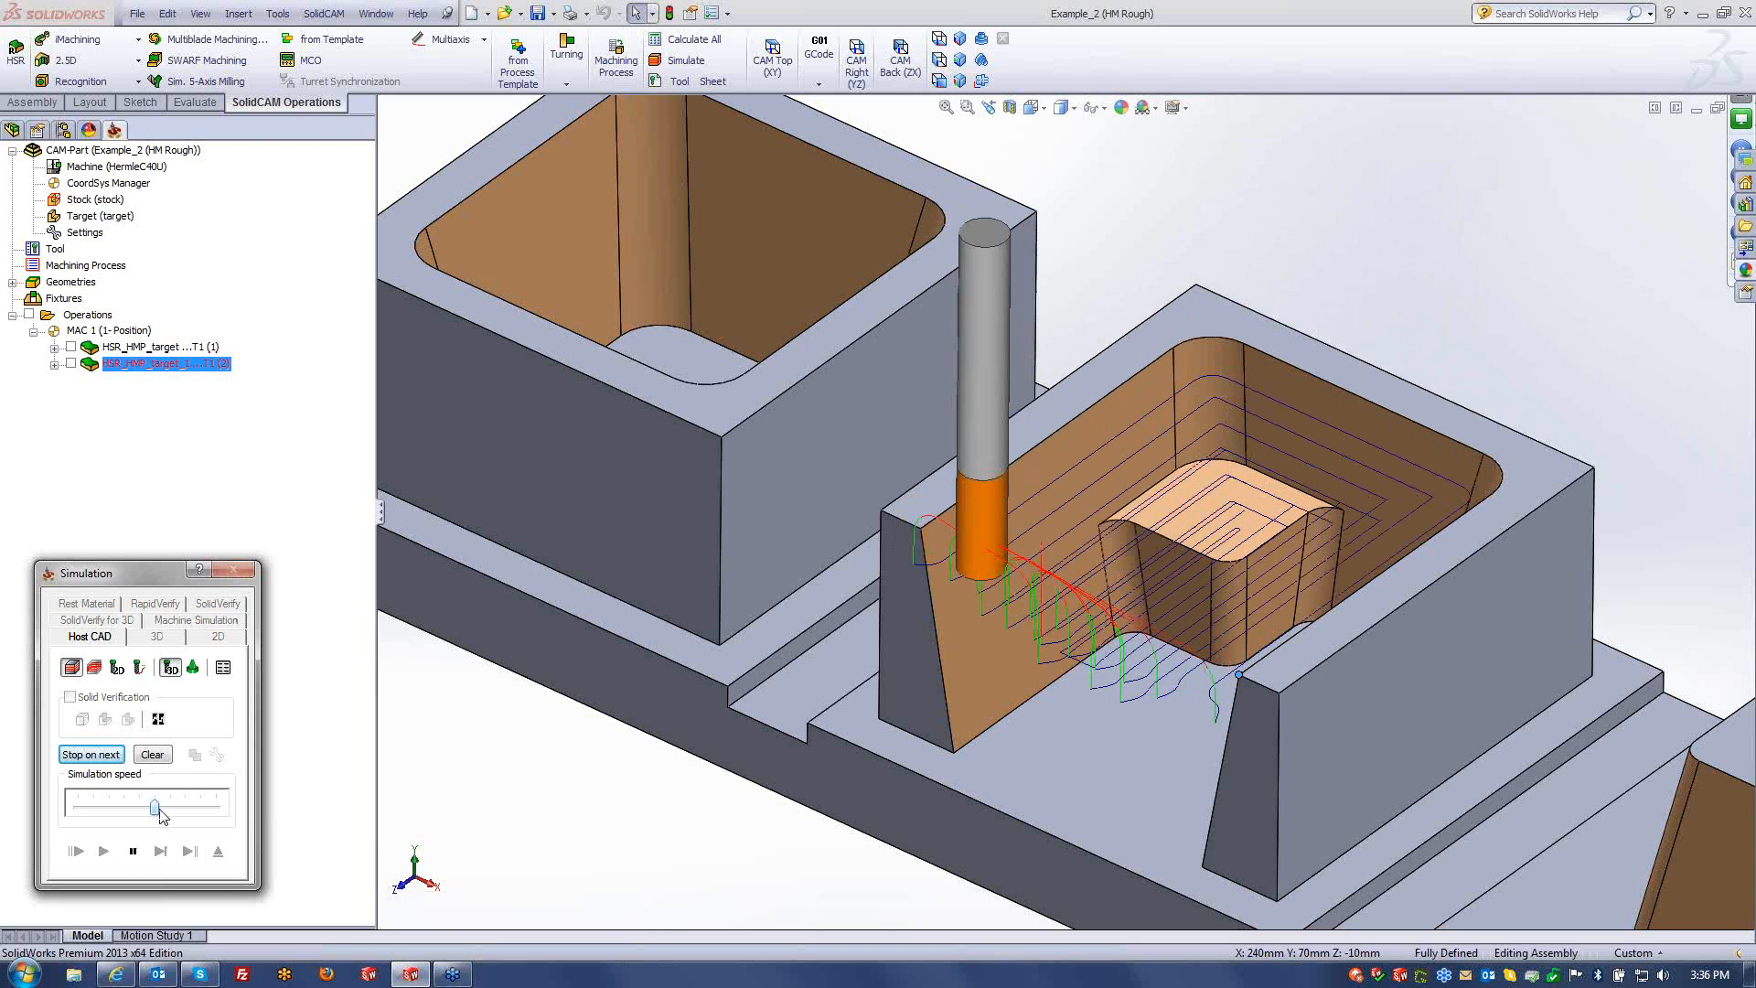
{"action": "left_click", "coordinate": [177, 809]}
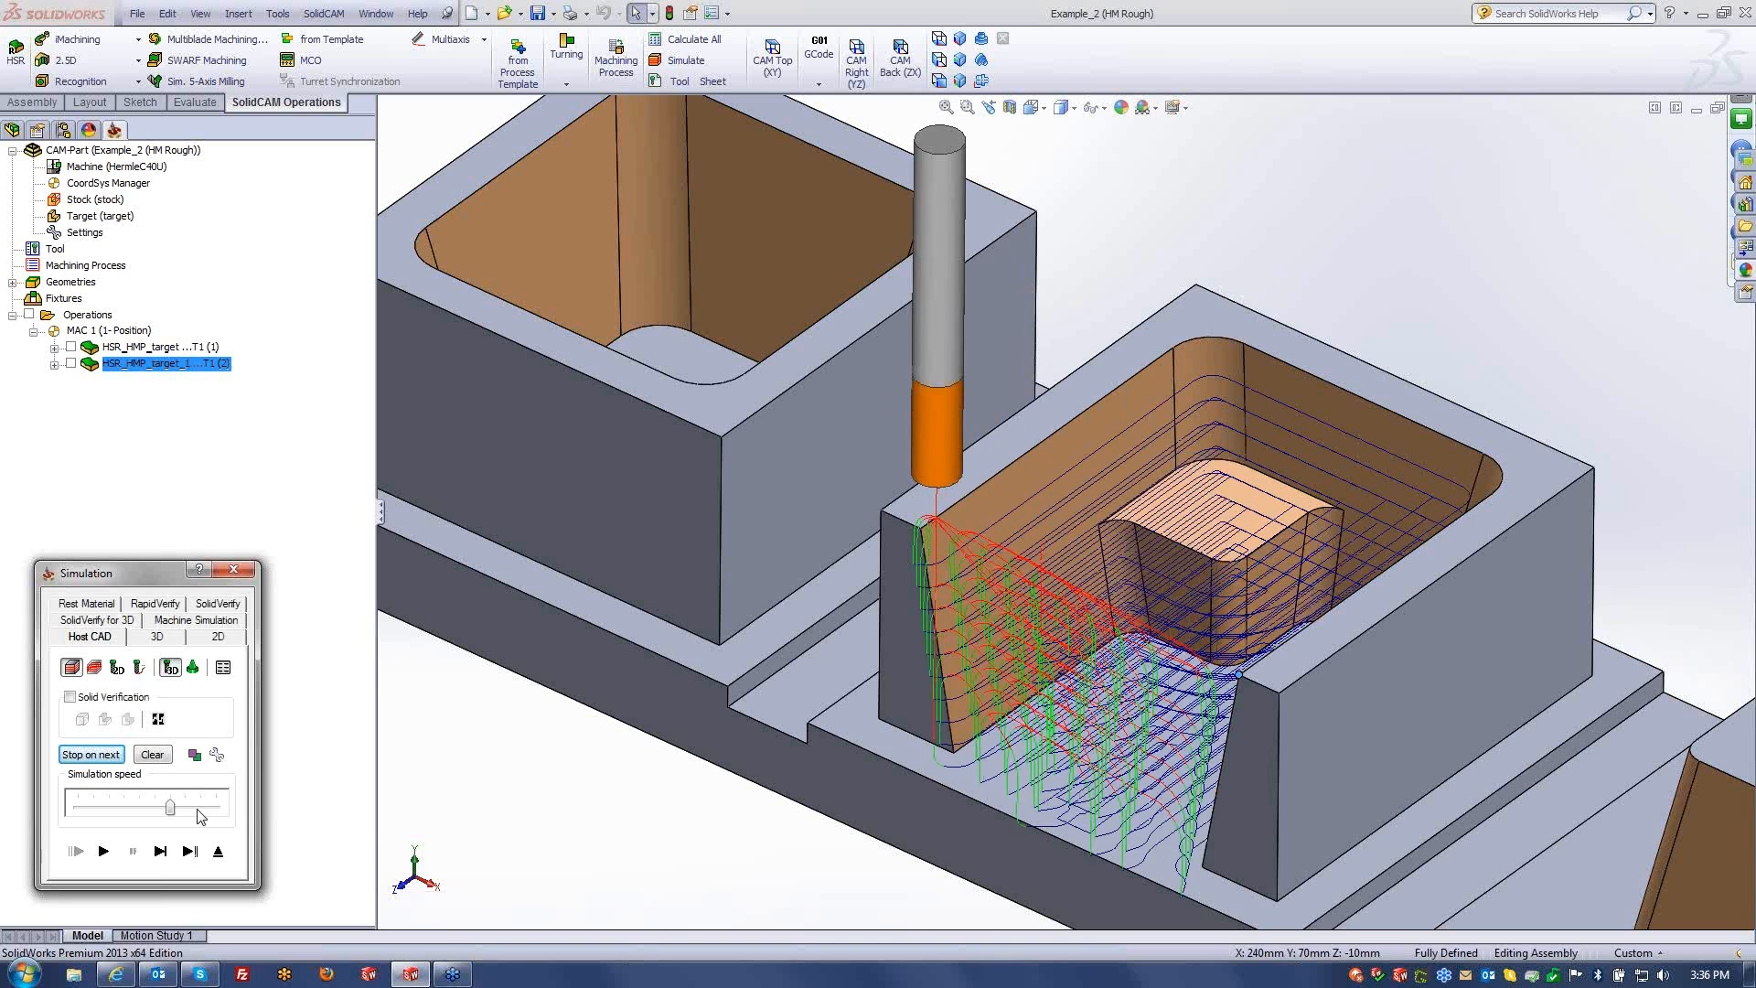
{"action": "middle_click_drag", "start_coordinate": [1040, 656], "coordinate": [1076, 519]}
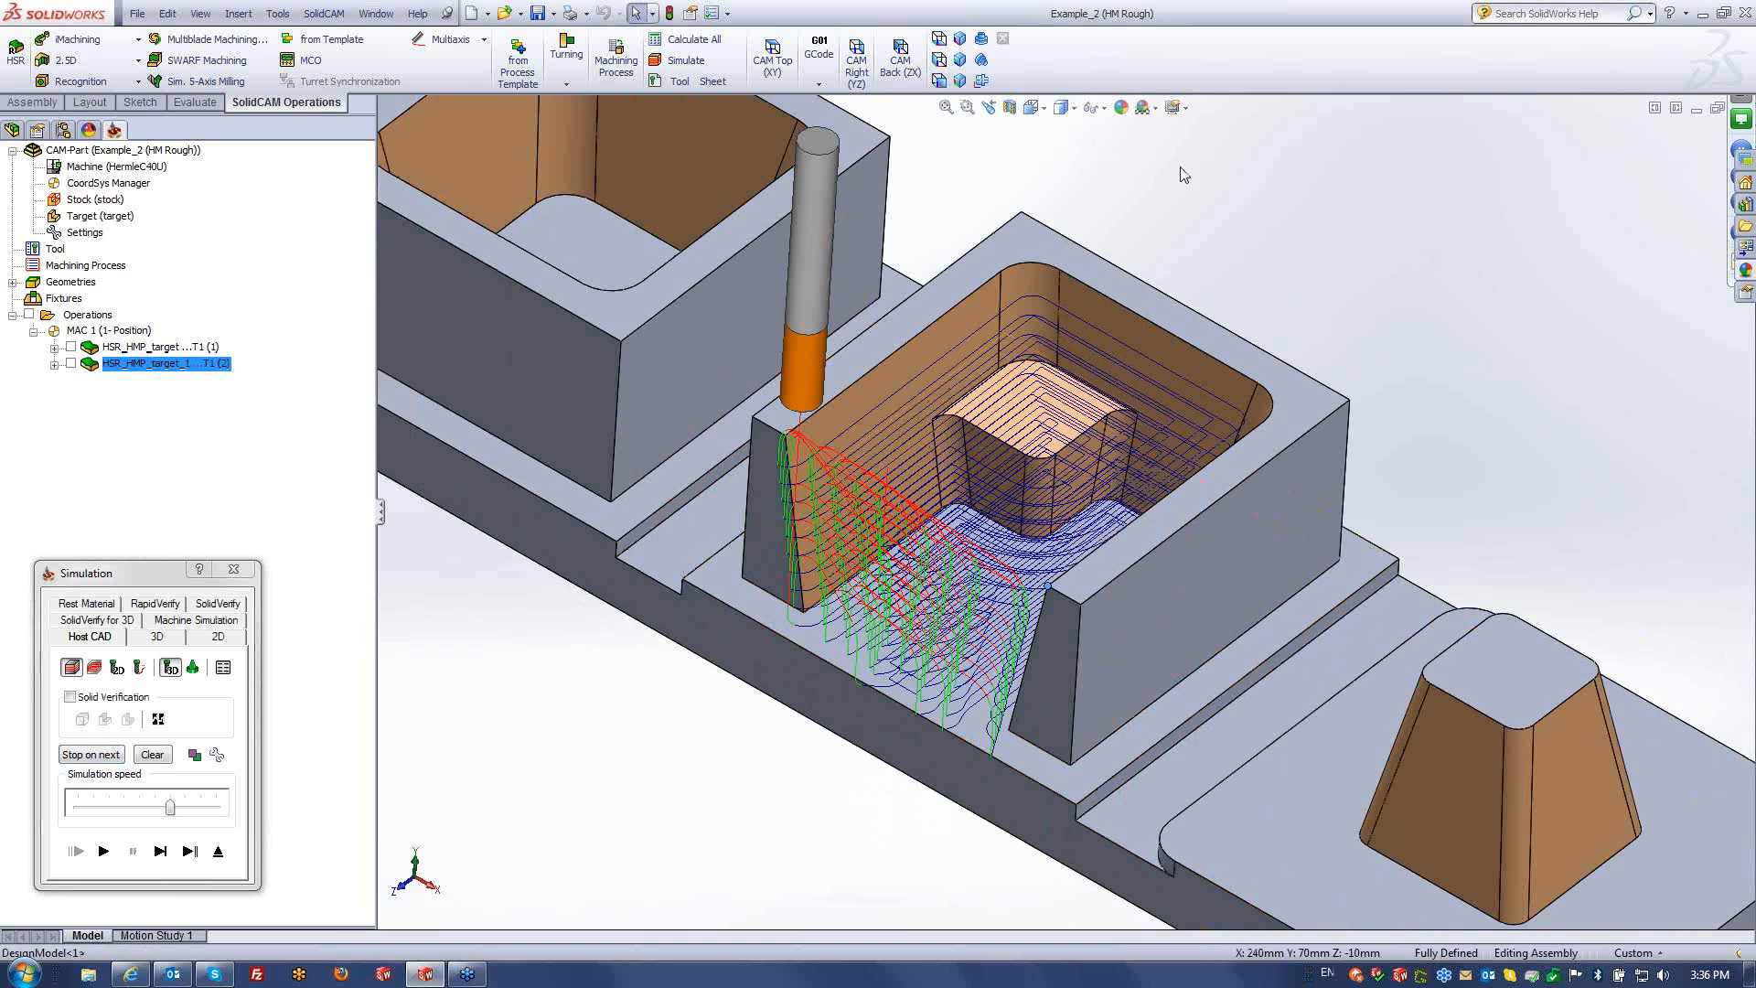
- Switch to the Left (ZY) side view of the part and toolpath
{"action": "left_click", "coordinate": [959, 61]}
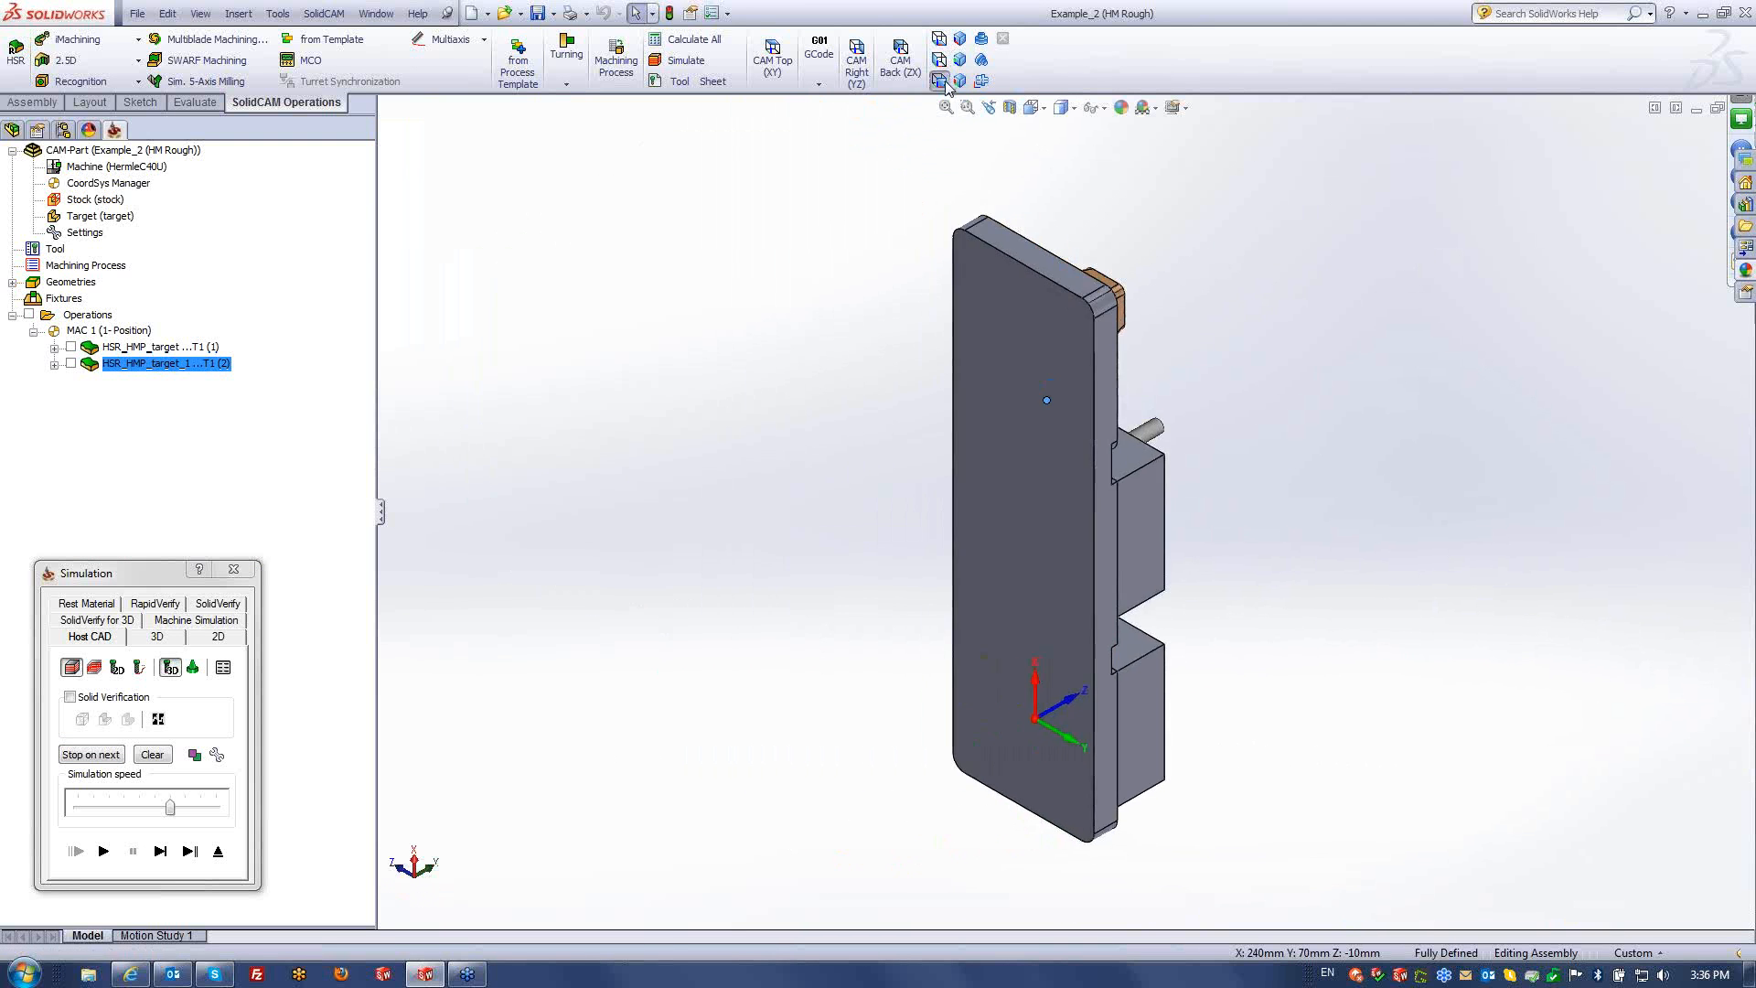
{"action": "left_click", "coordinate": [939, 81]}
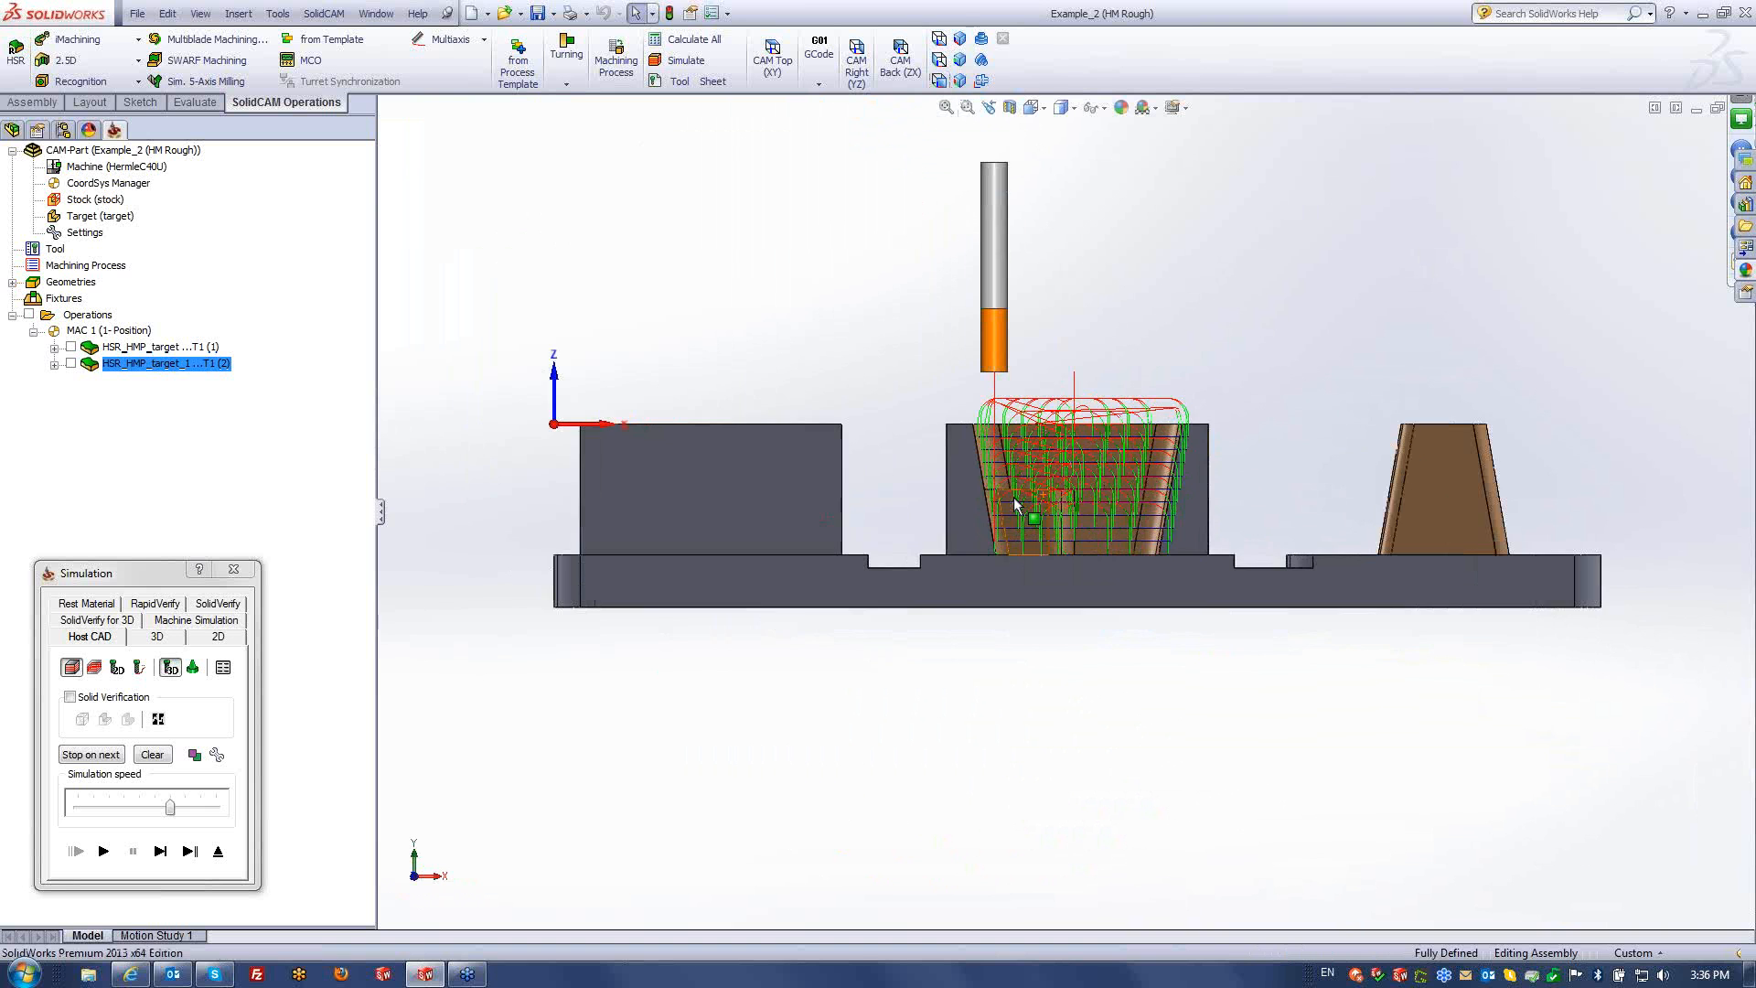
{"action": "scroll", "coordinate": [1015, 505], "scroll_direction": "down", "scroll_amount": 3}
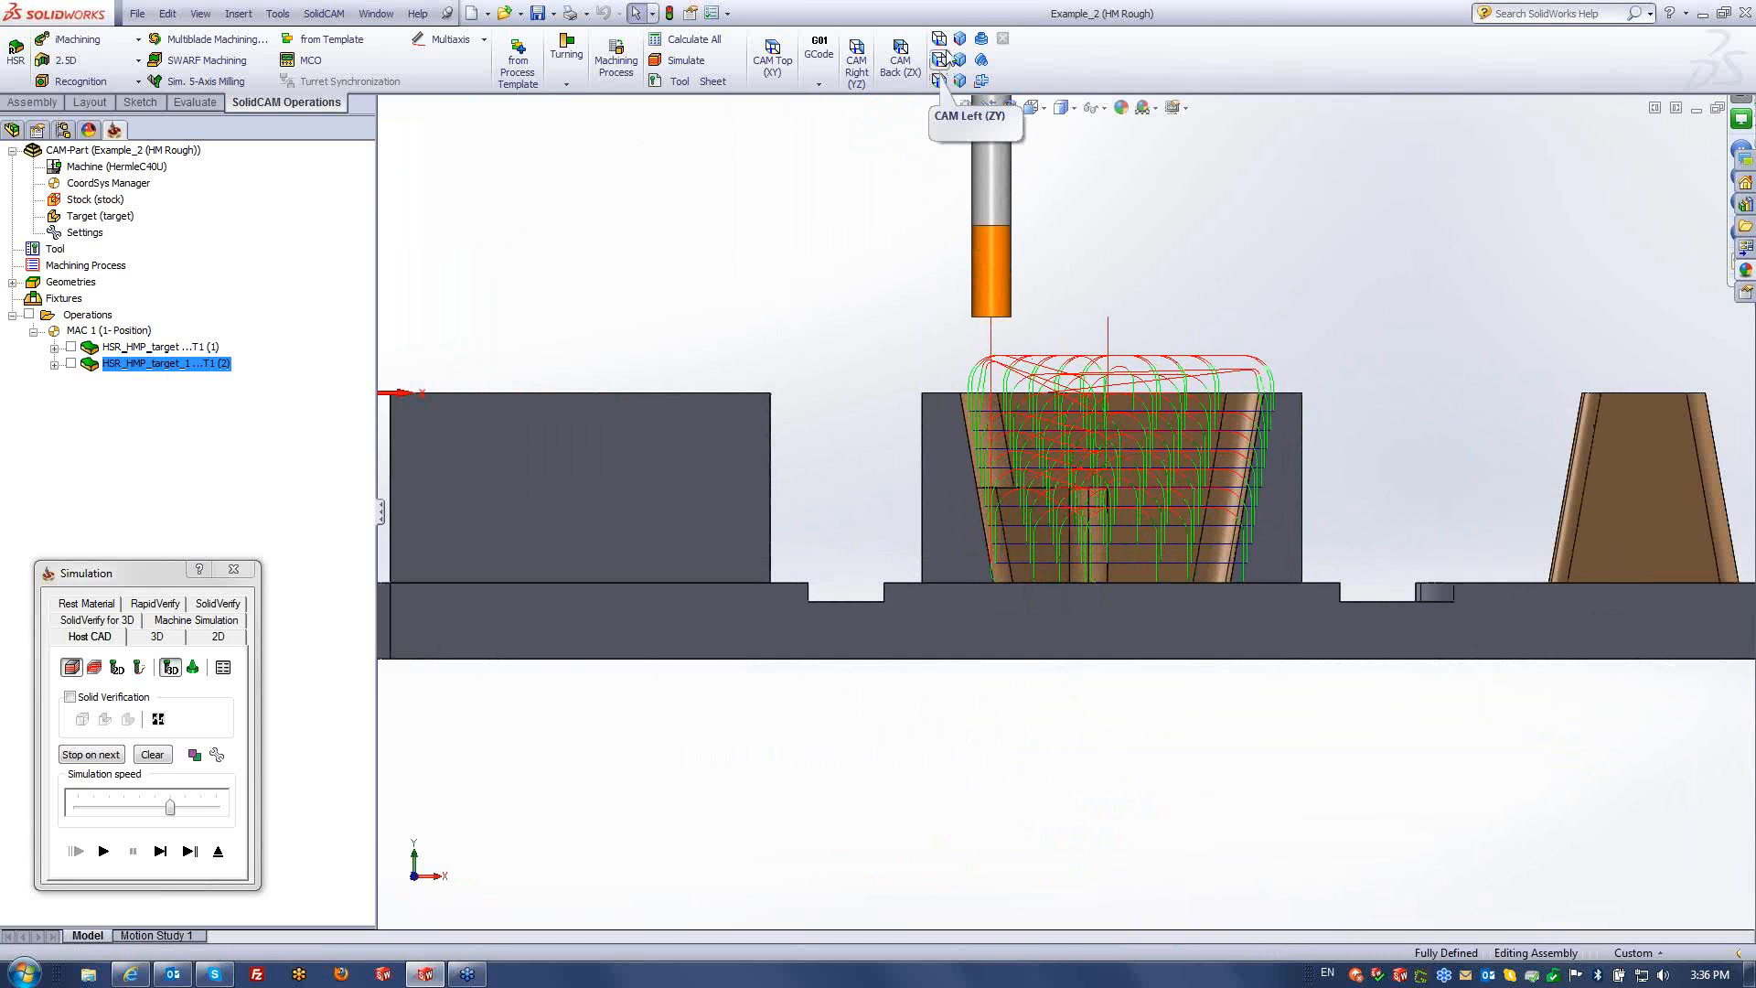
{"action": "left_click", "coordinate": [940, 59]}
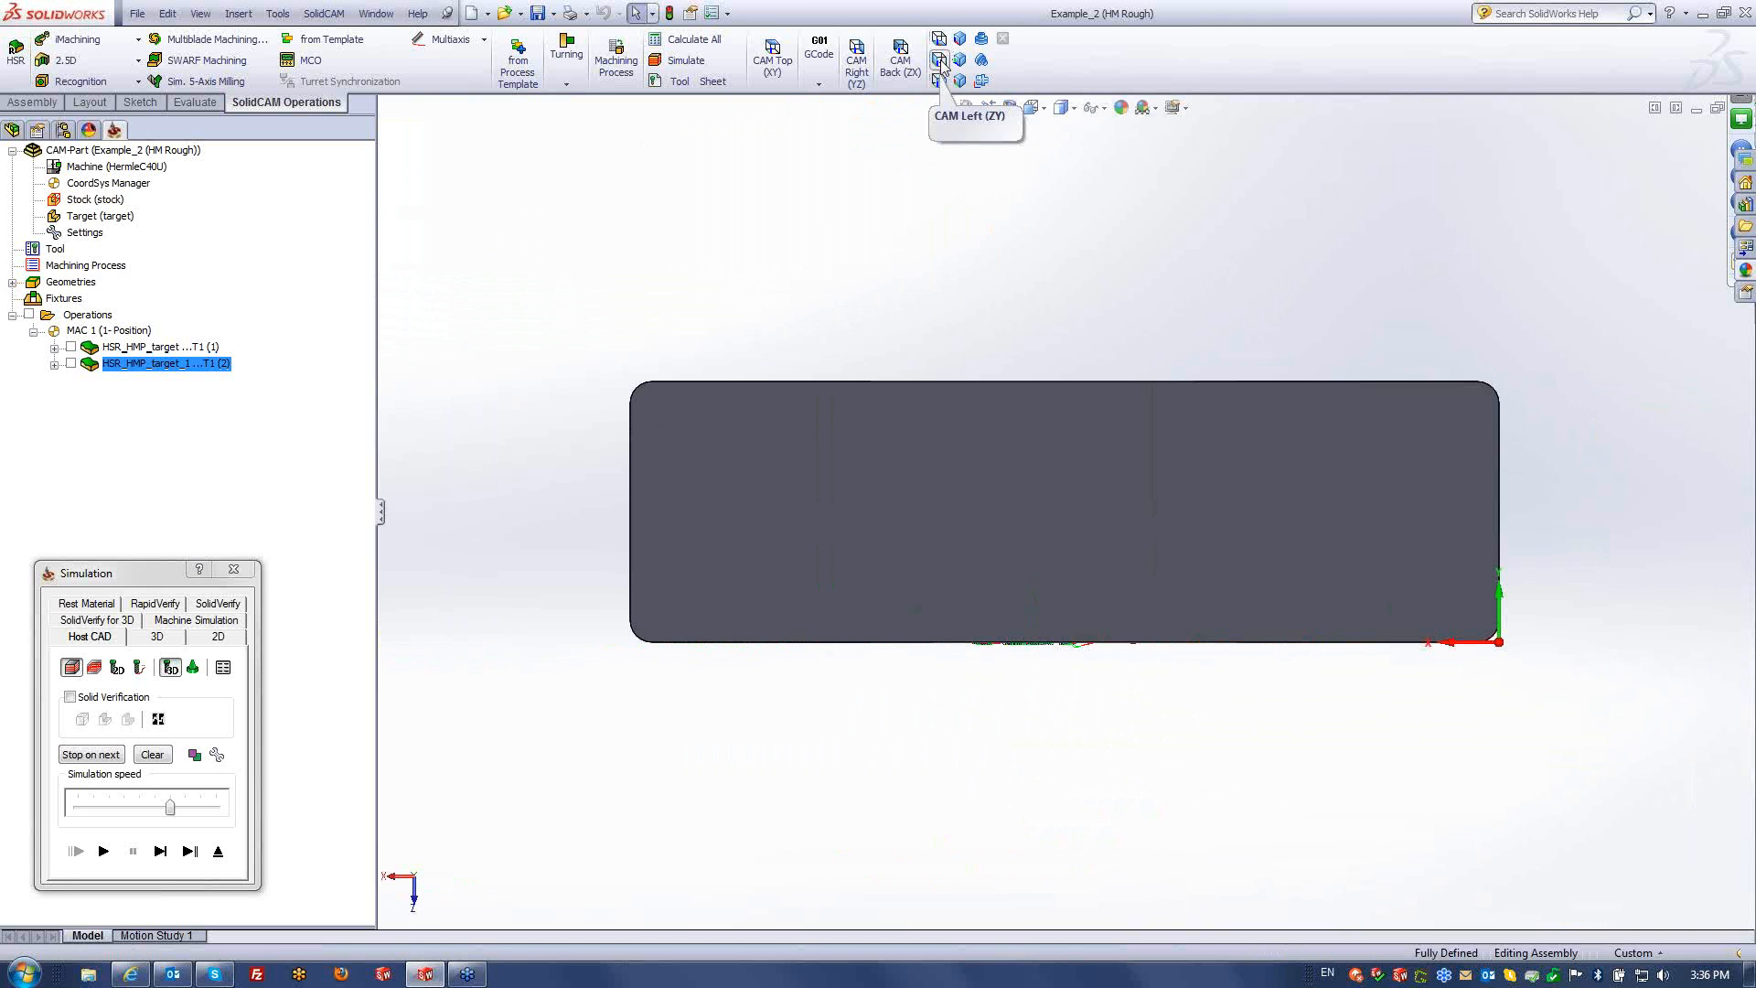
{"action": "left_click", "coordinate": [940, 66]}
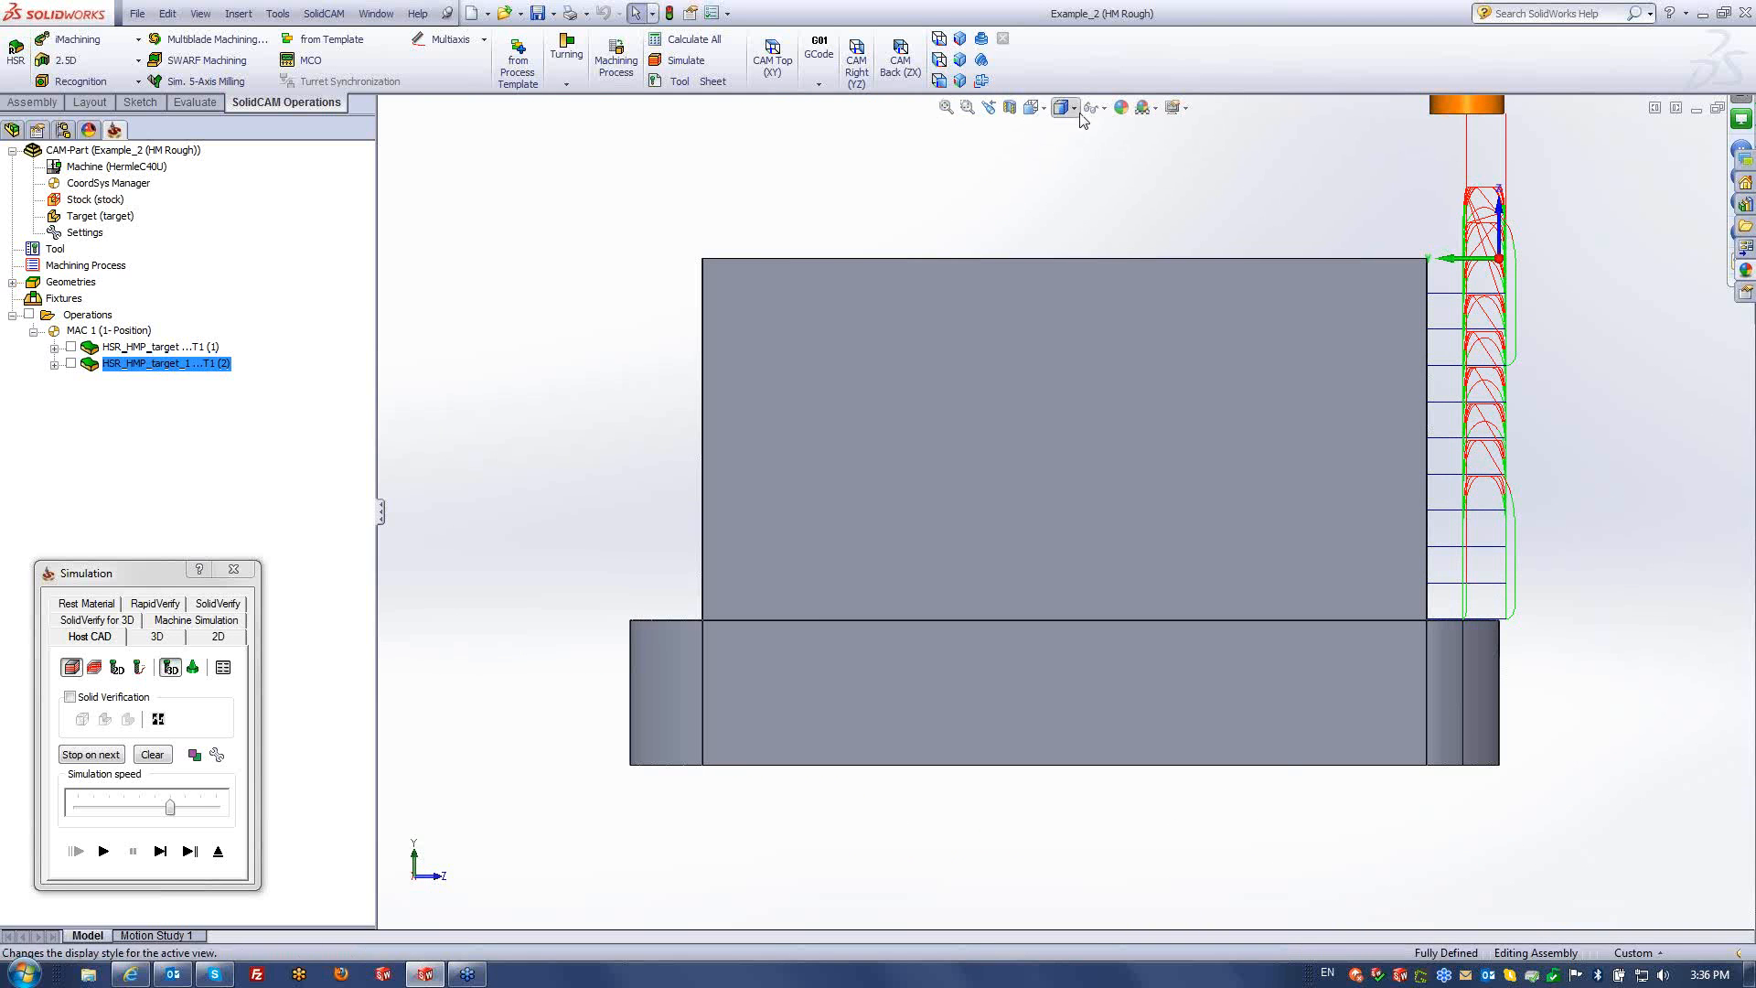
- Set the display style to Wireframe, zoom in on the passes, and exit the simulation
{"action": "left_click", "coordinate": [1074, 108]}
{"action": "left_click", "coordinate": [1061, 197]}
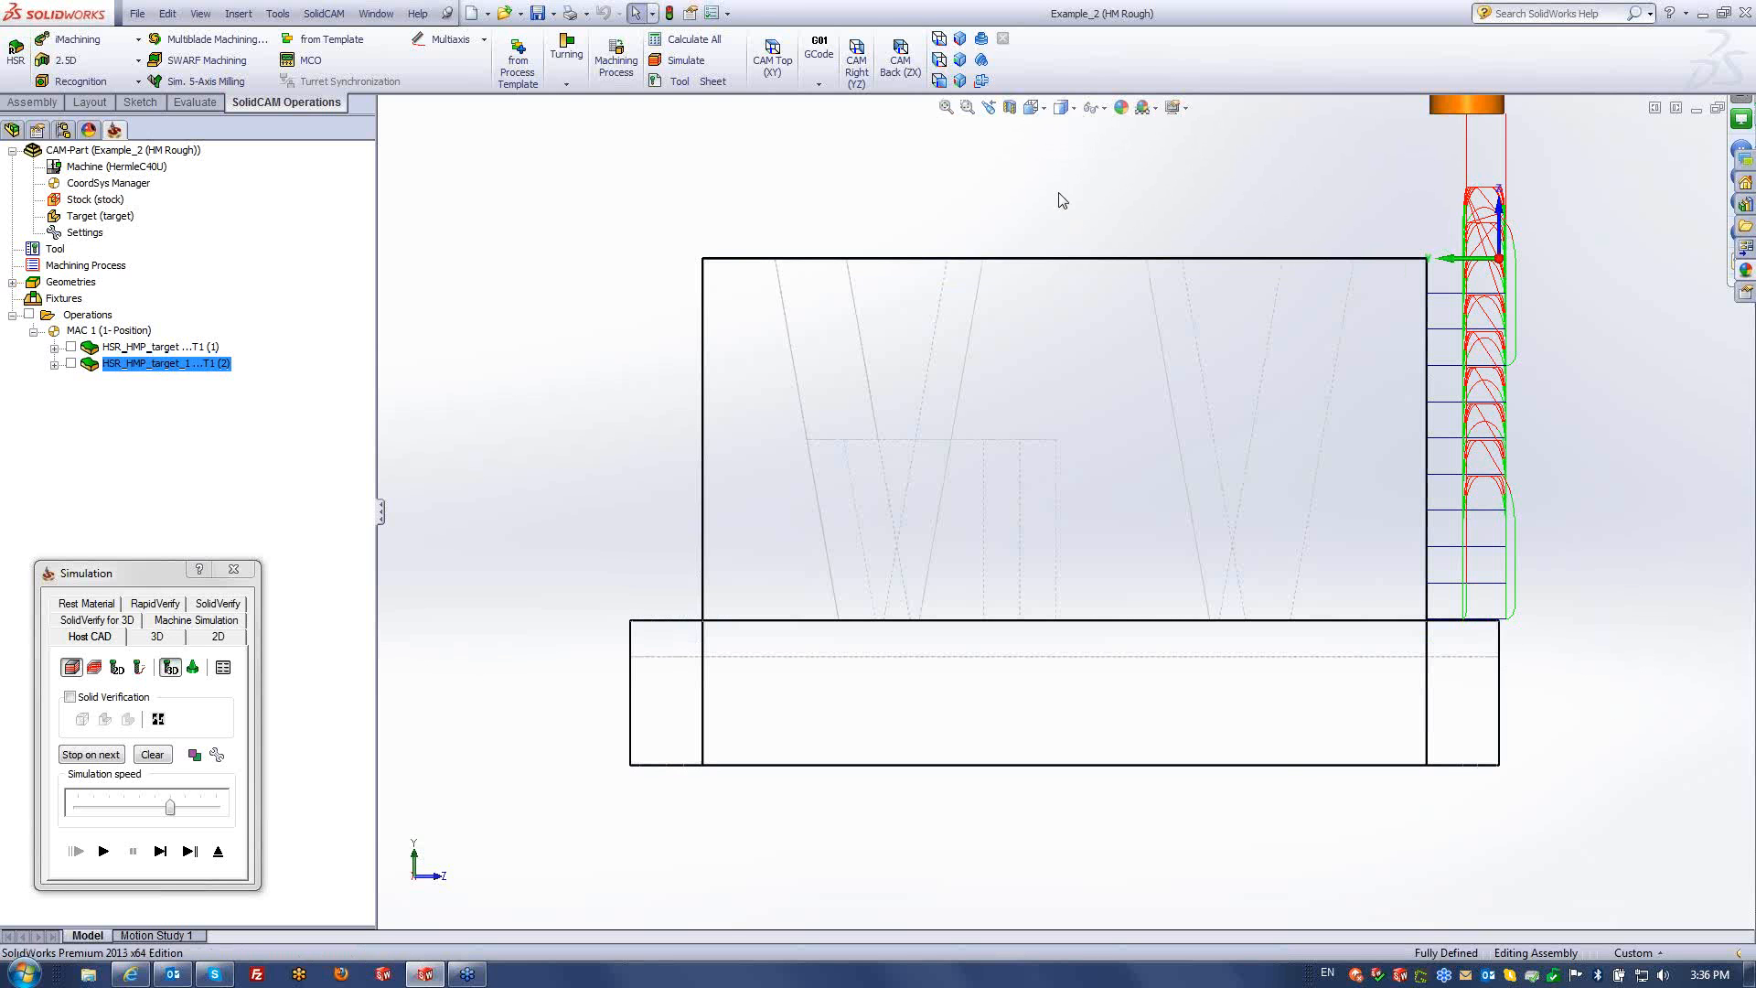
{"action": "left_click", "coordinate": [1074, 110]}
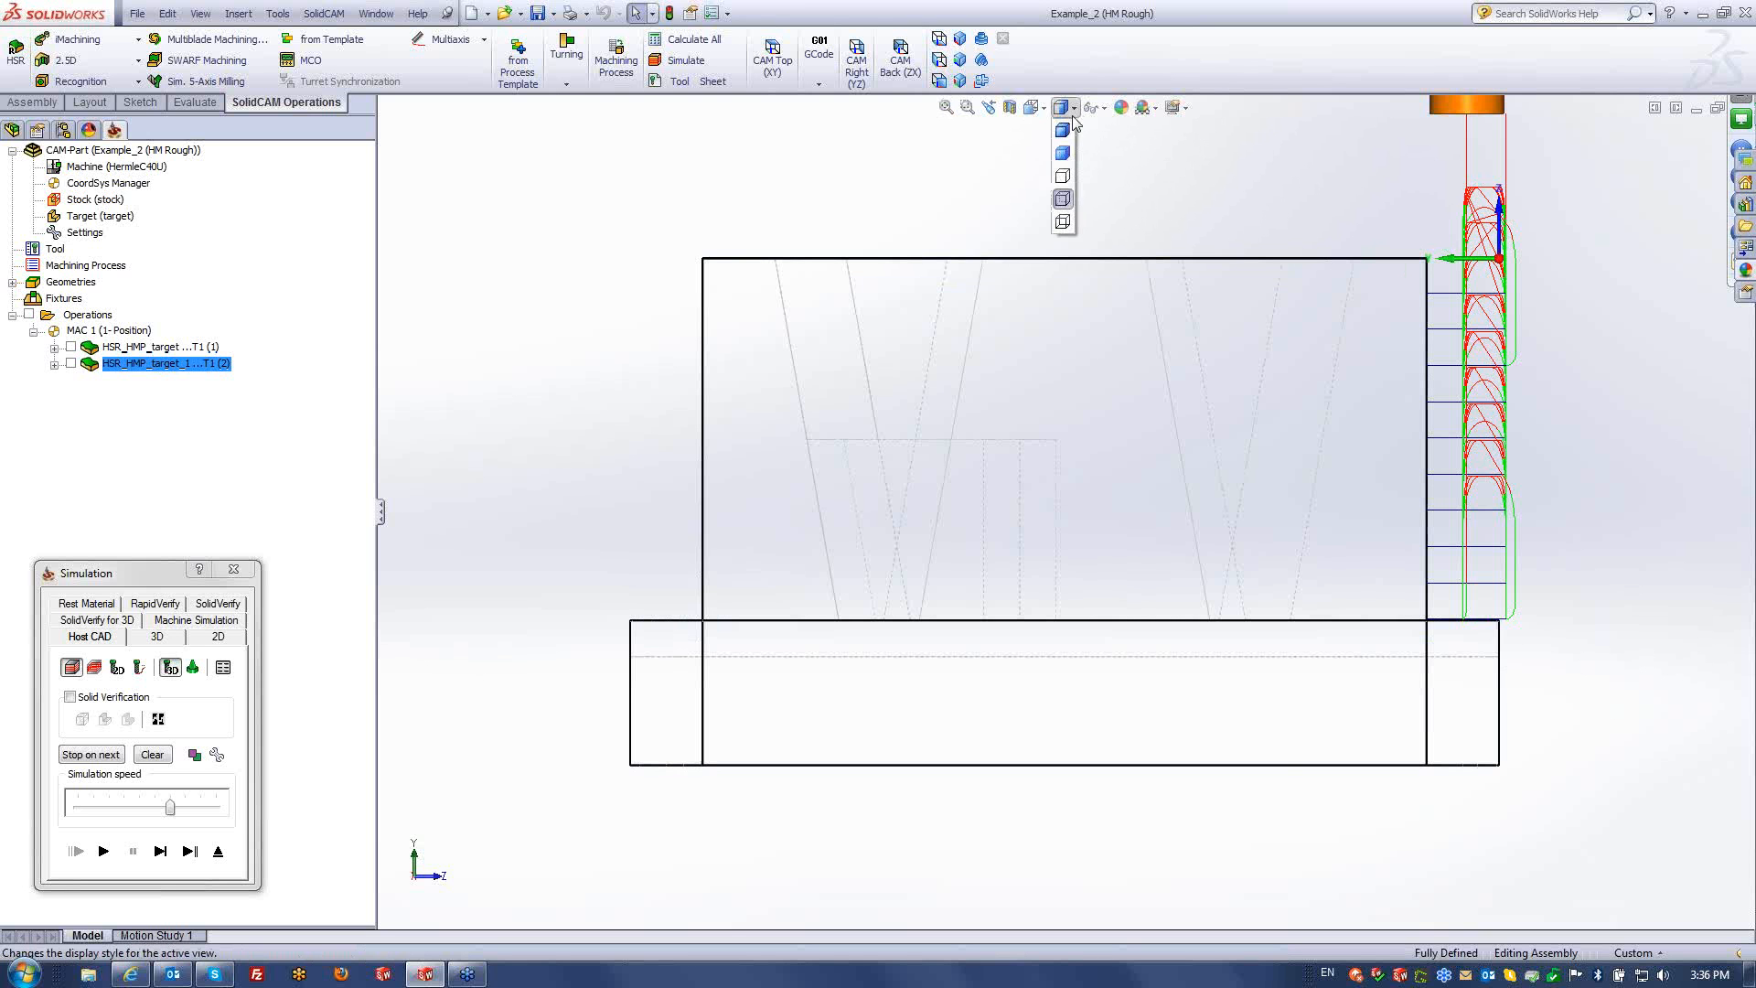
{"action": "left_click", "coordinate": [1063, 221]}
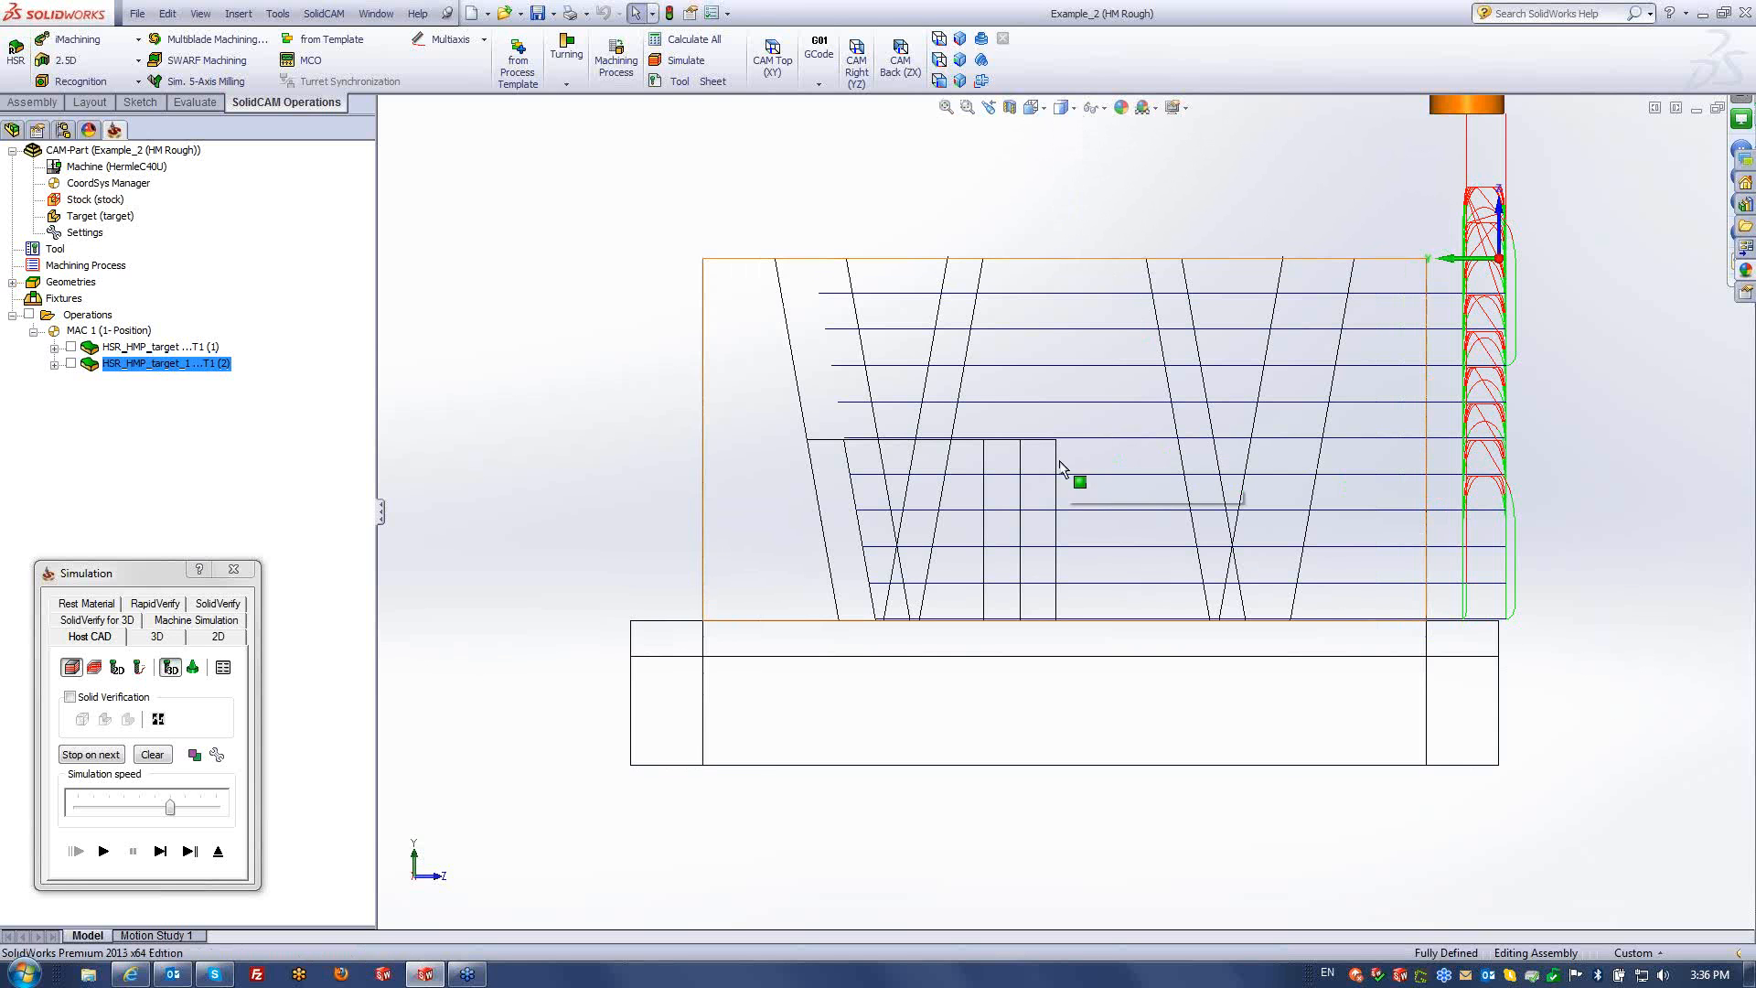
{"action": "scroll", "coordinate": [1066, 480], "scroll_direction": "down", "scroll_amount": 3}
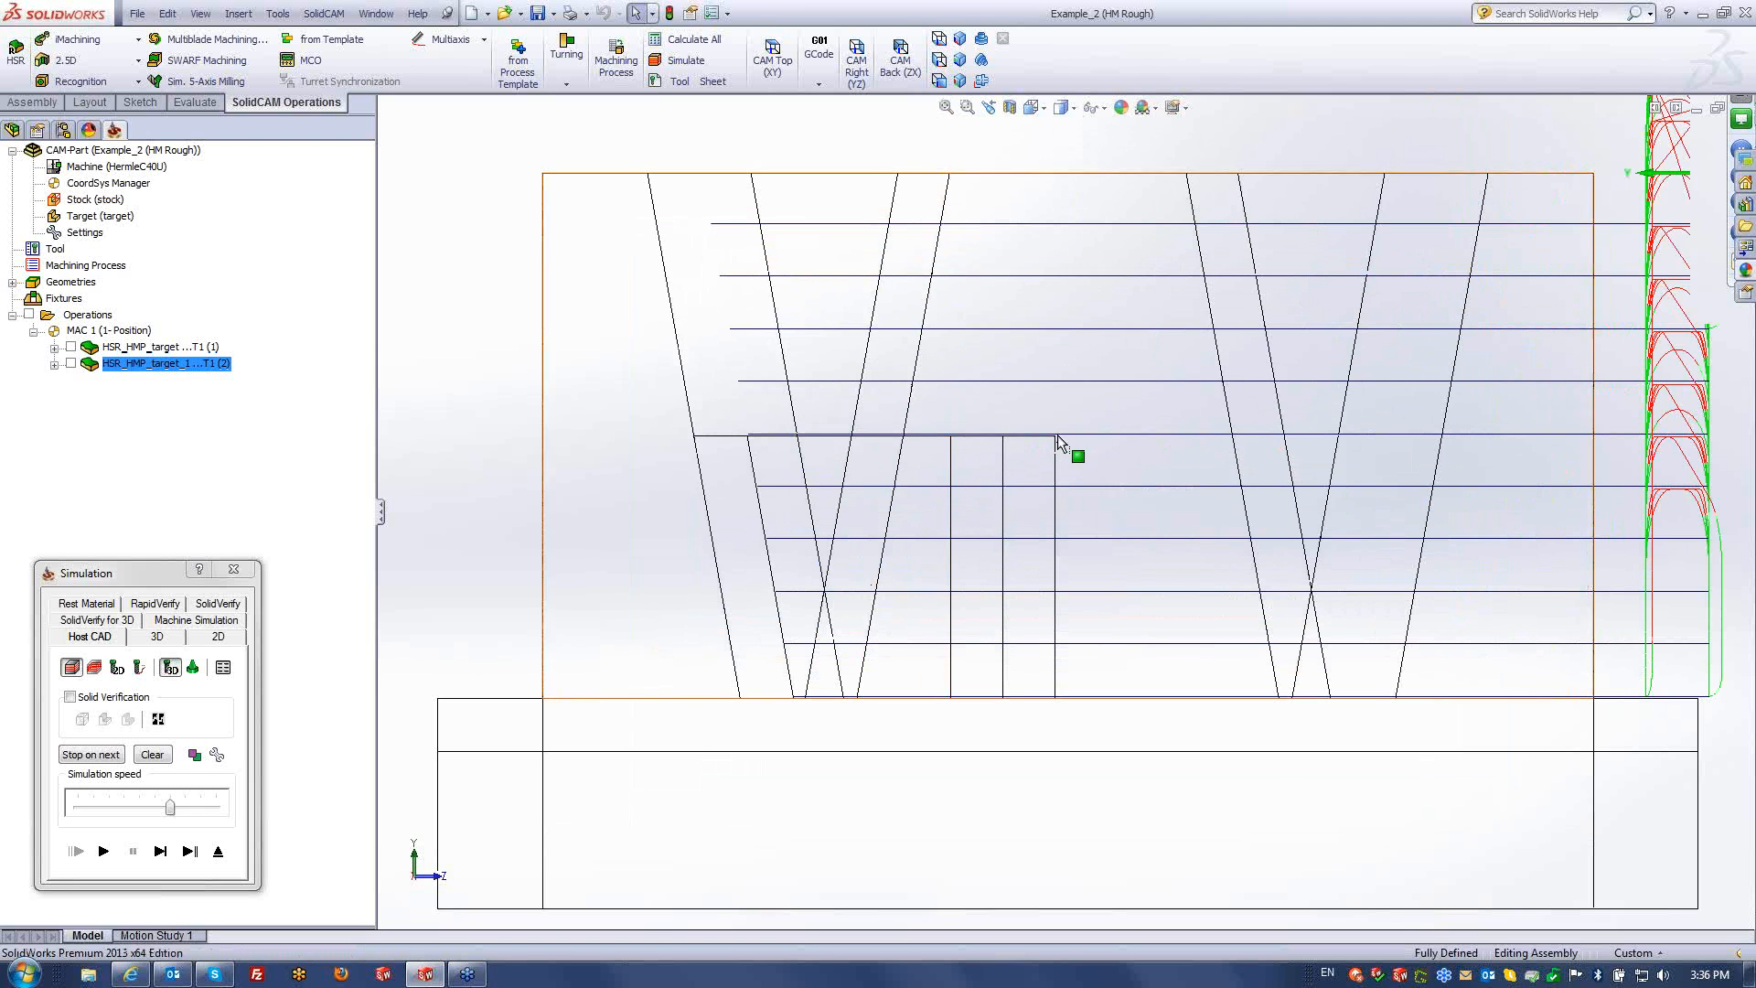
{"action": "left_click", "coordinate": [218, 850]}
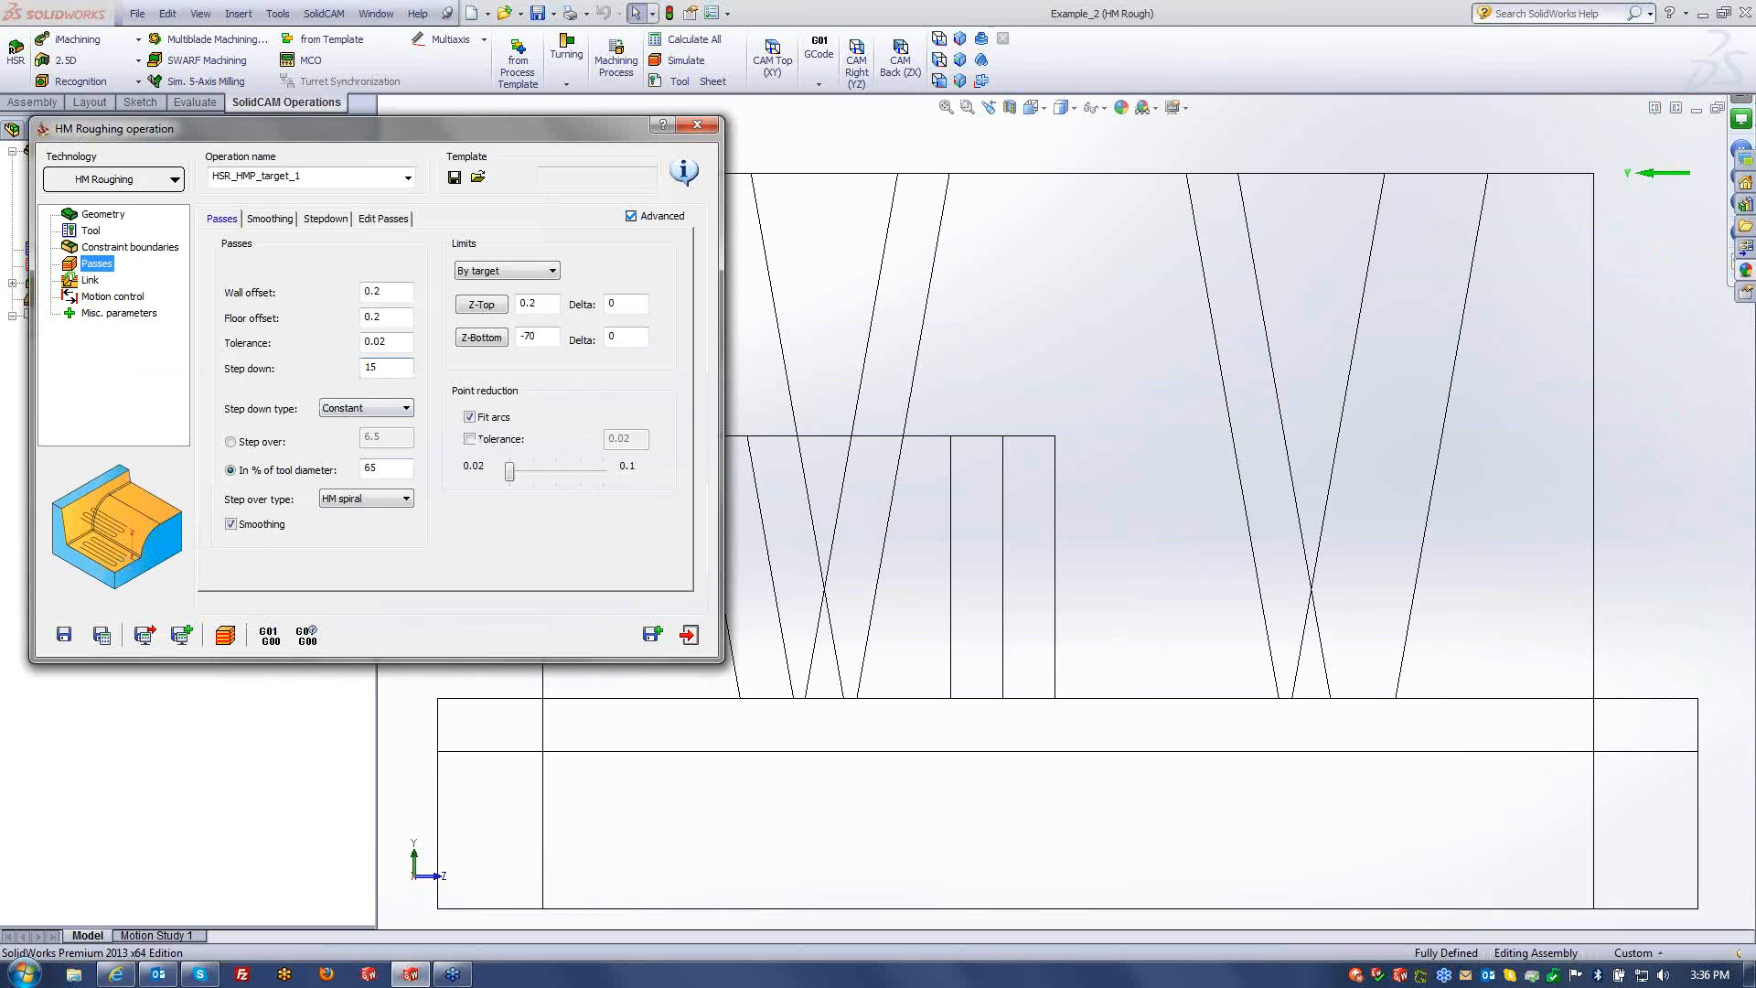
- Recalculate HM Roughing with step down 15, simulate it, then exit back to Passes
{"action": "left_click", "coordinate": [102, 635]}
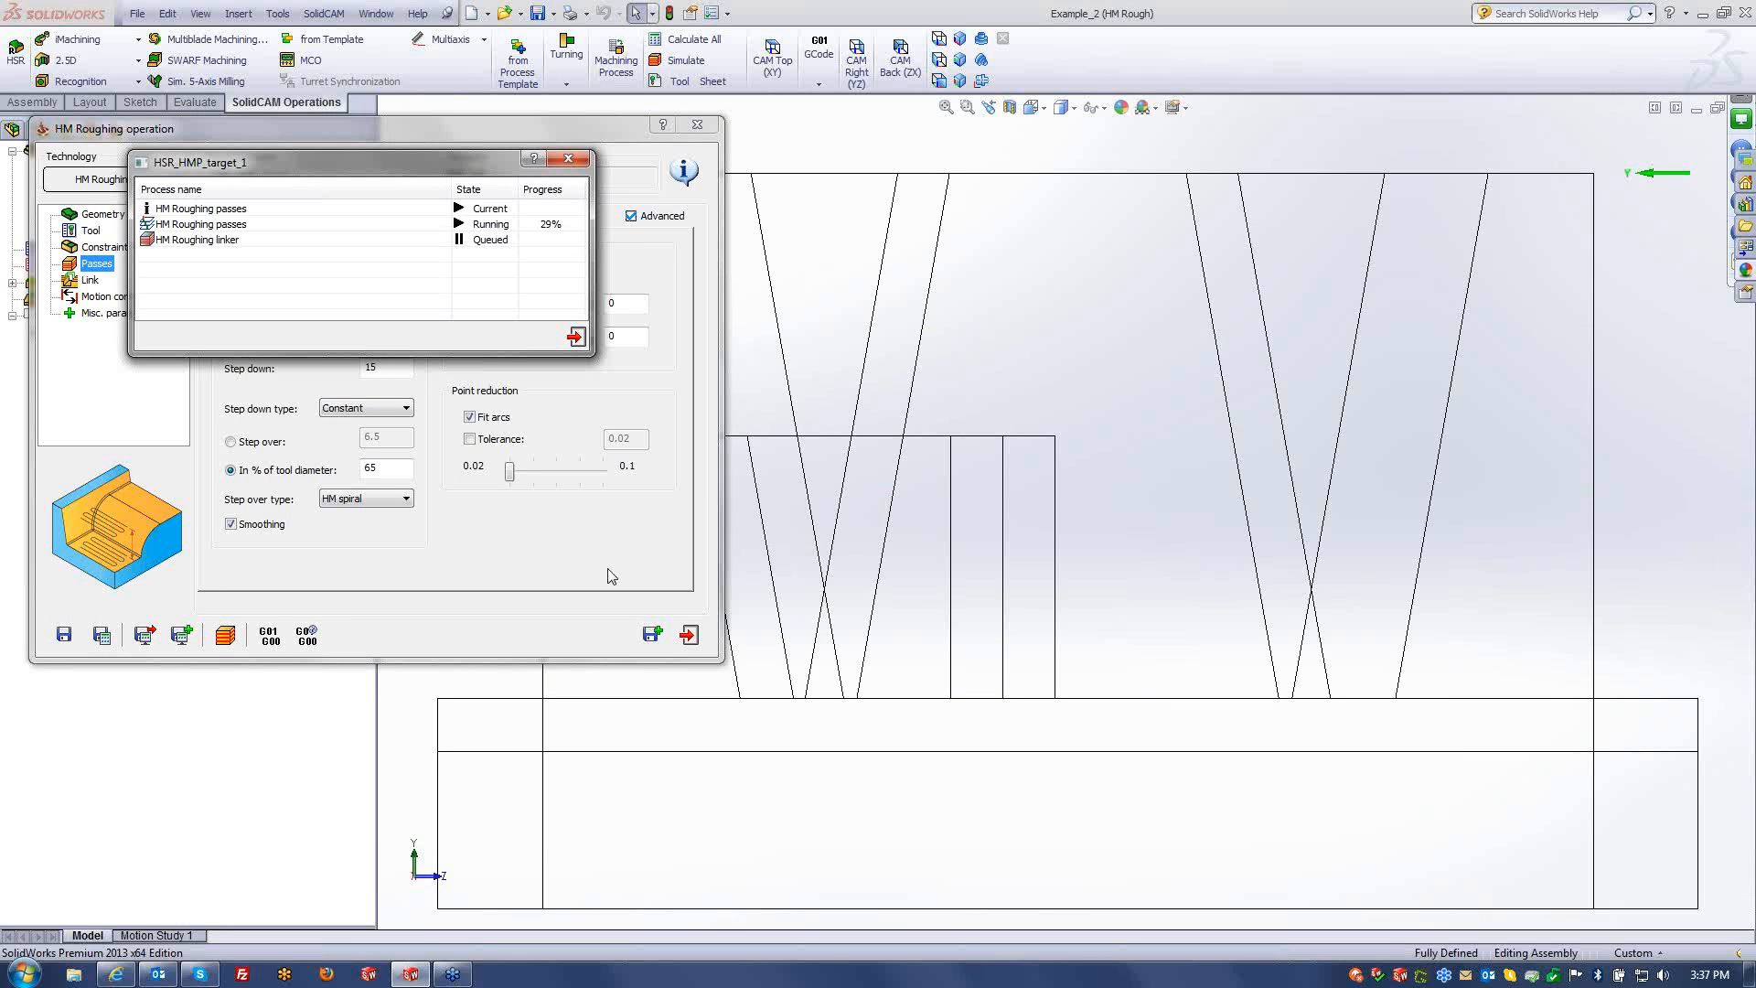
{"action": "left_click", "coordinate": [228, 640]}
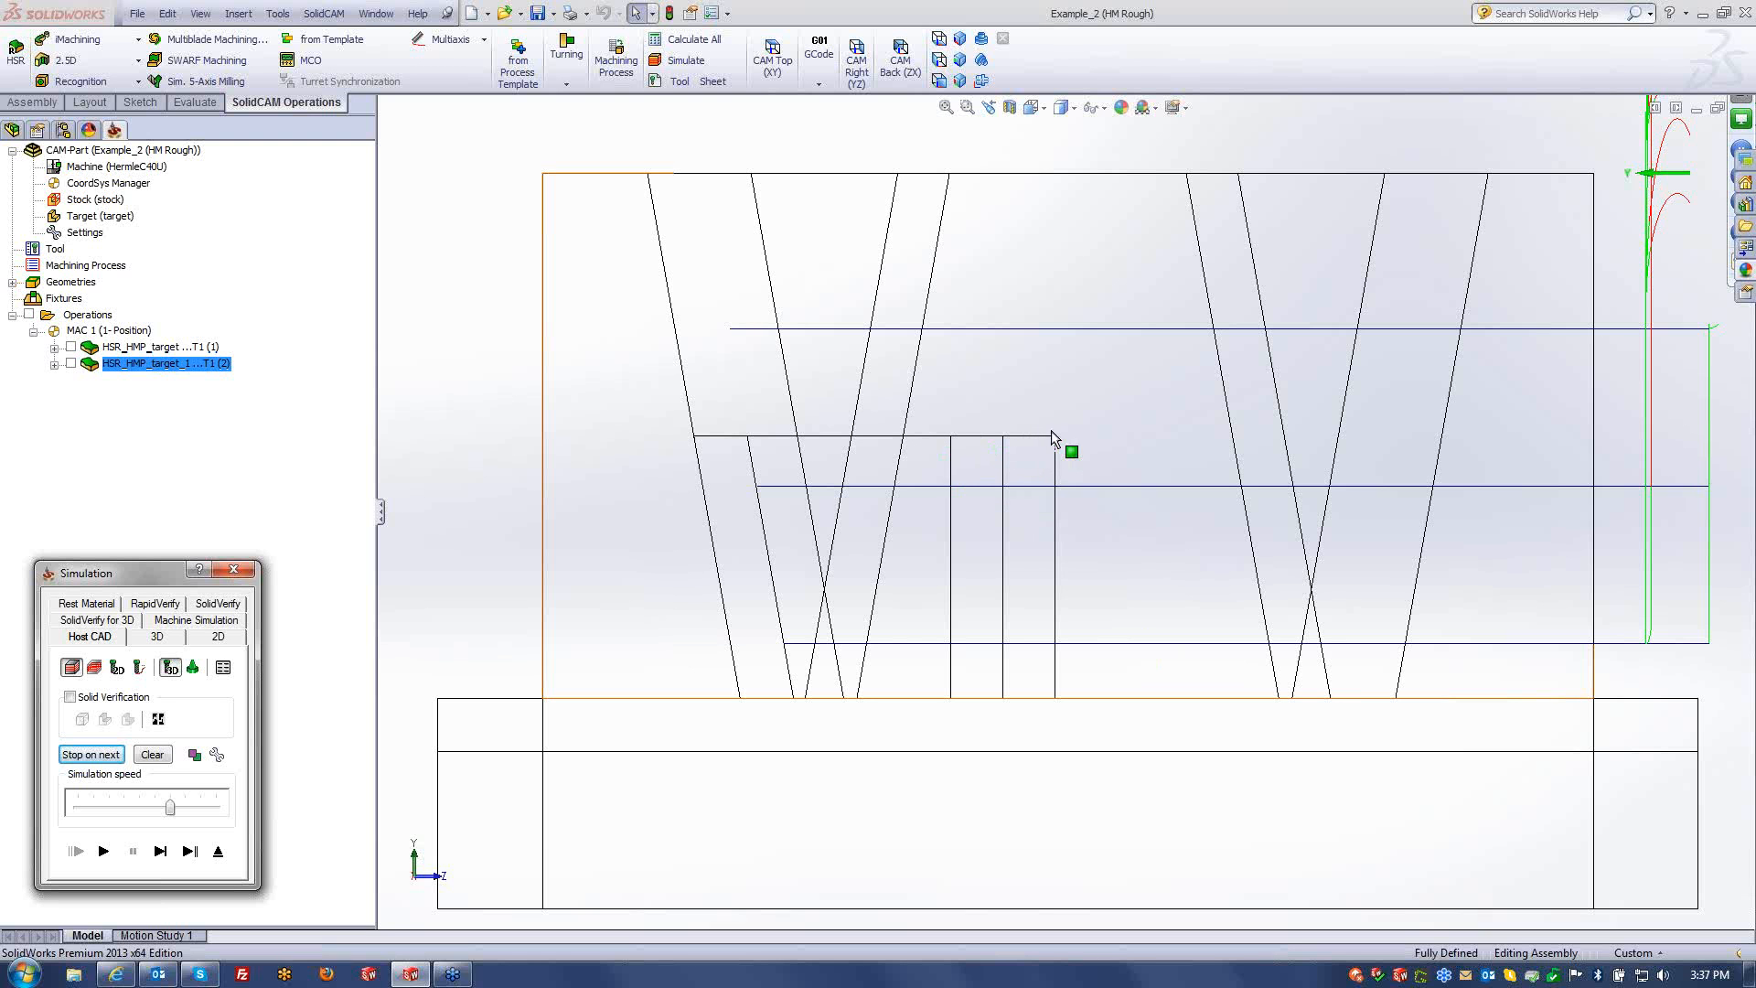
{"action": "left_click", "coordinate": [219, 851]}
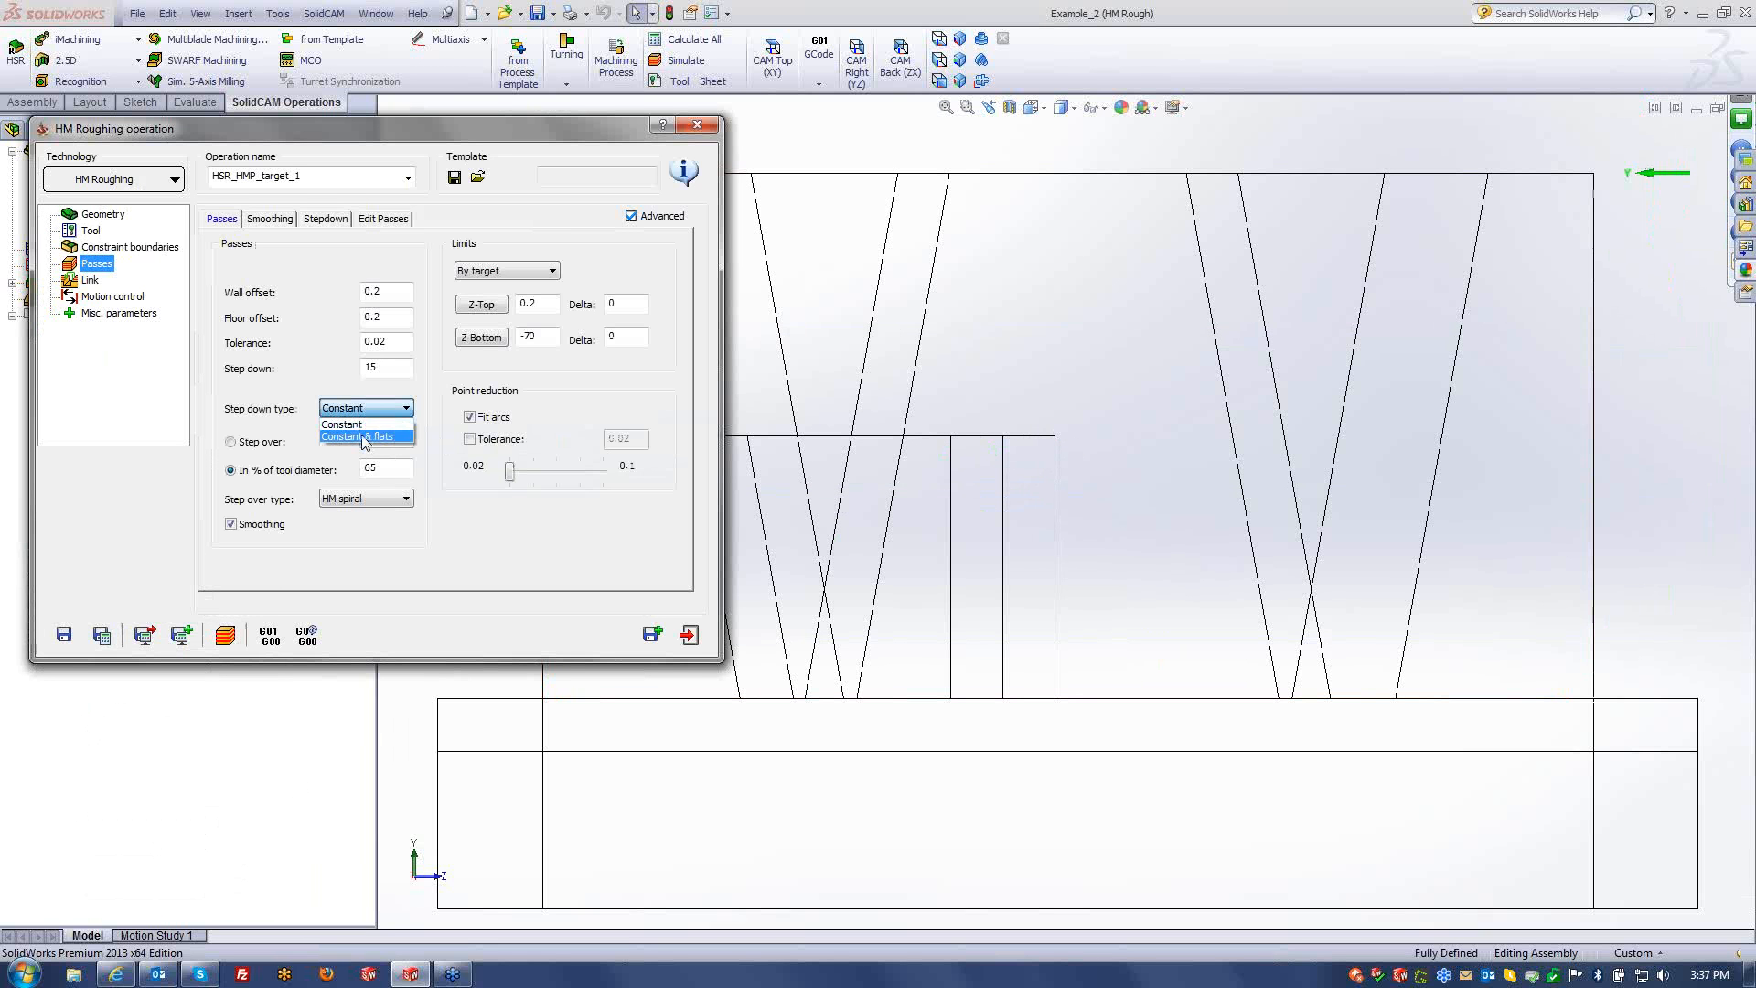
- Set the step down type to Constant & flats, recalculate, and simulate the toolpath
{"action": "left_click", "coordinate": [366, 435]}
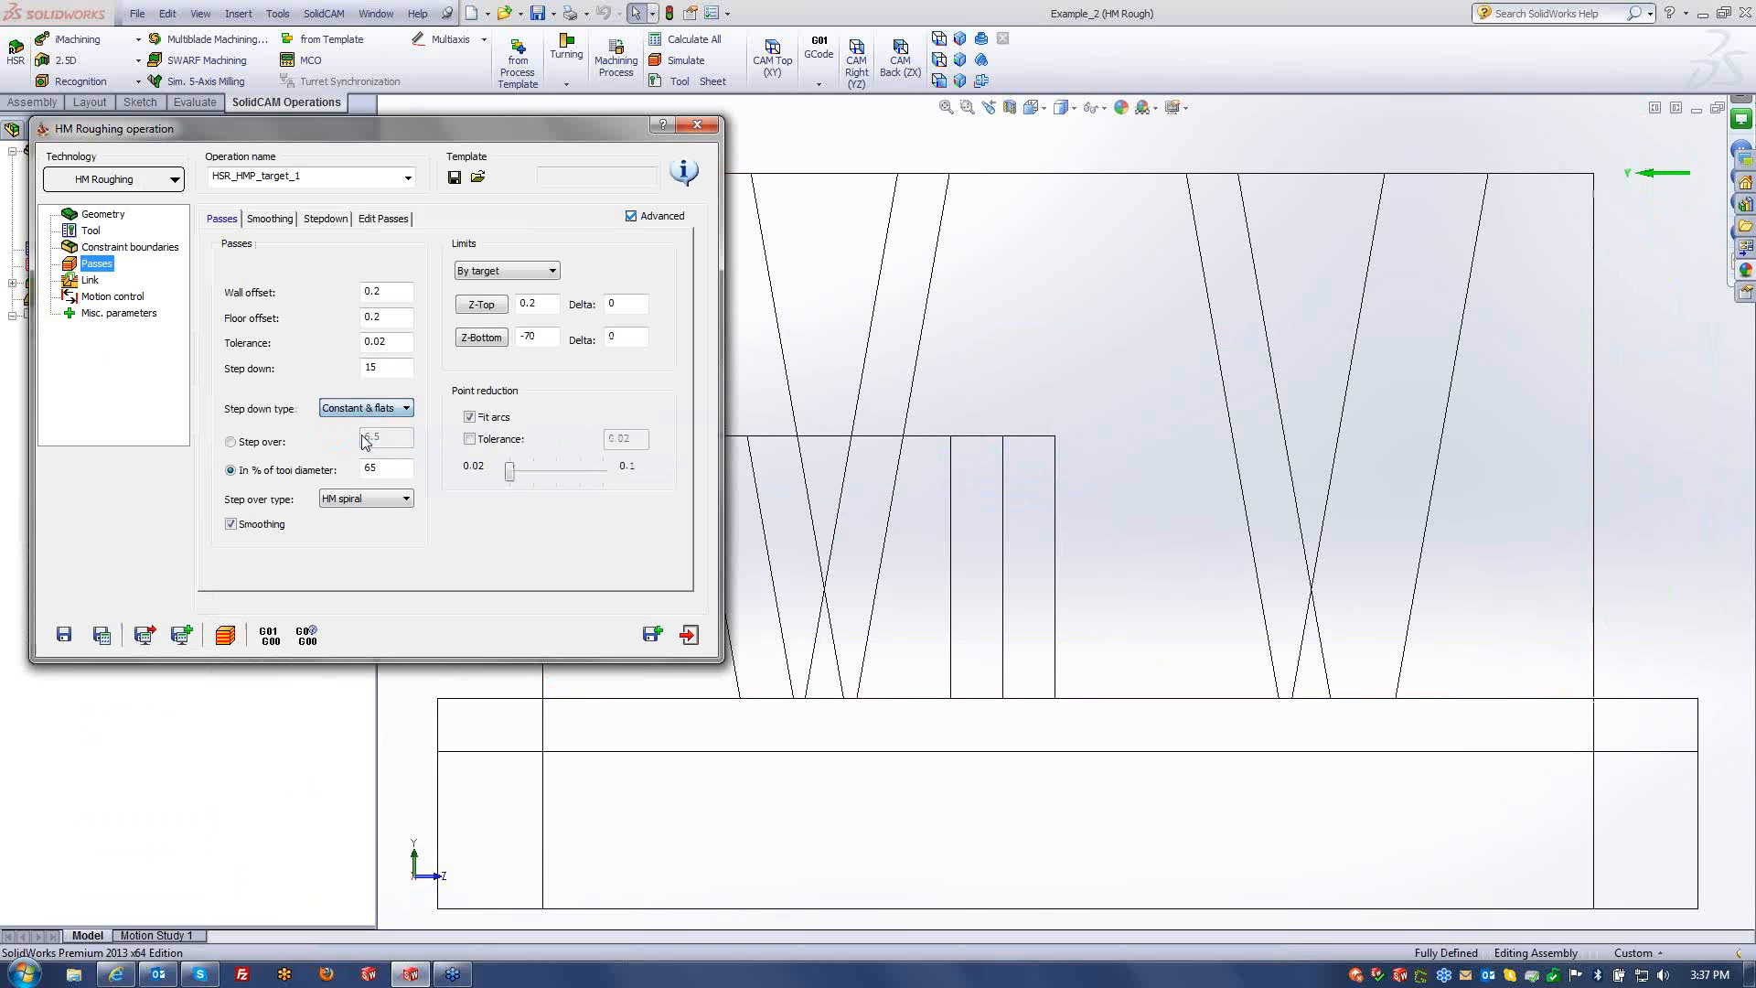
{"action": "left_click", "coordinate": [101, 634]}
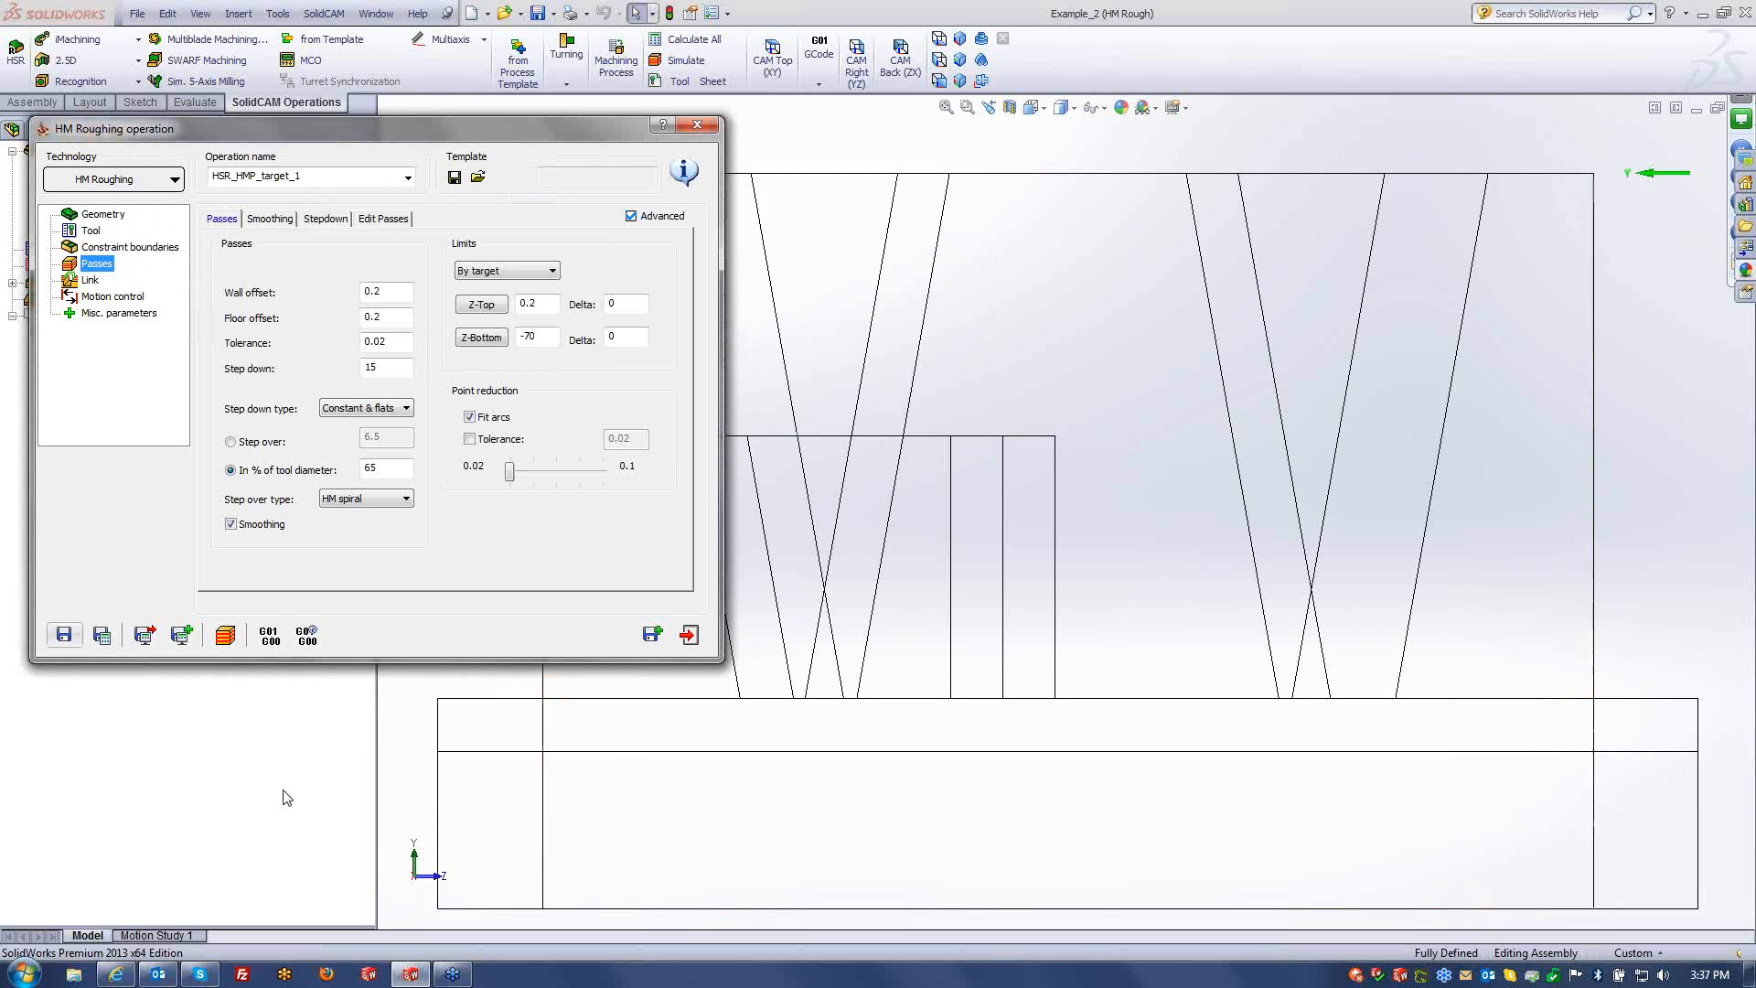
{"action": "left_click", "coordinate": [222, 643]}
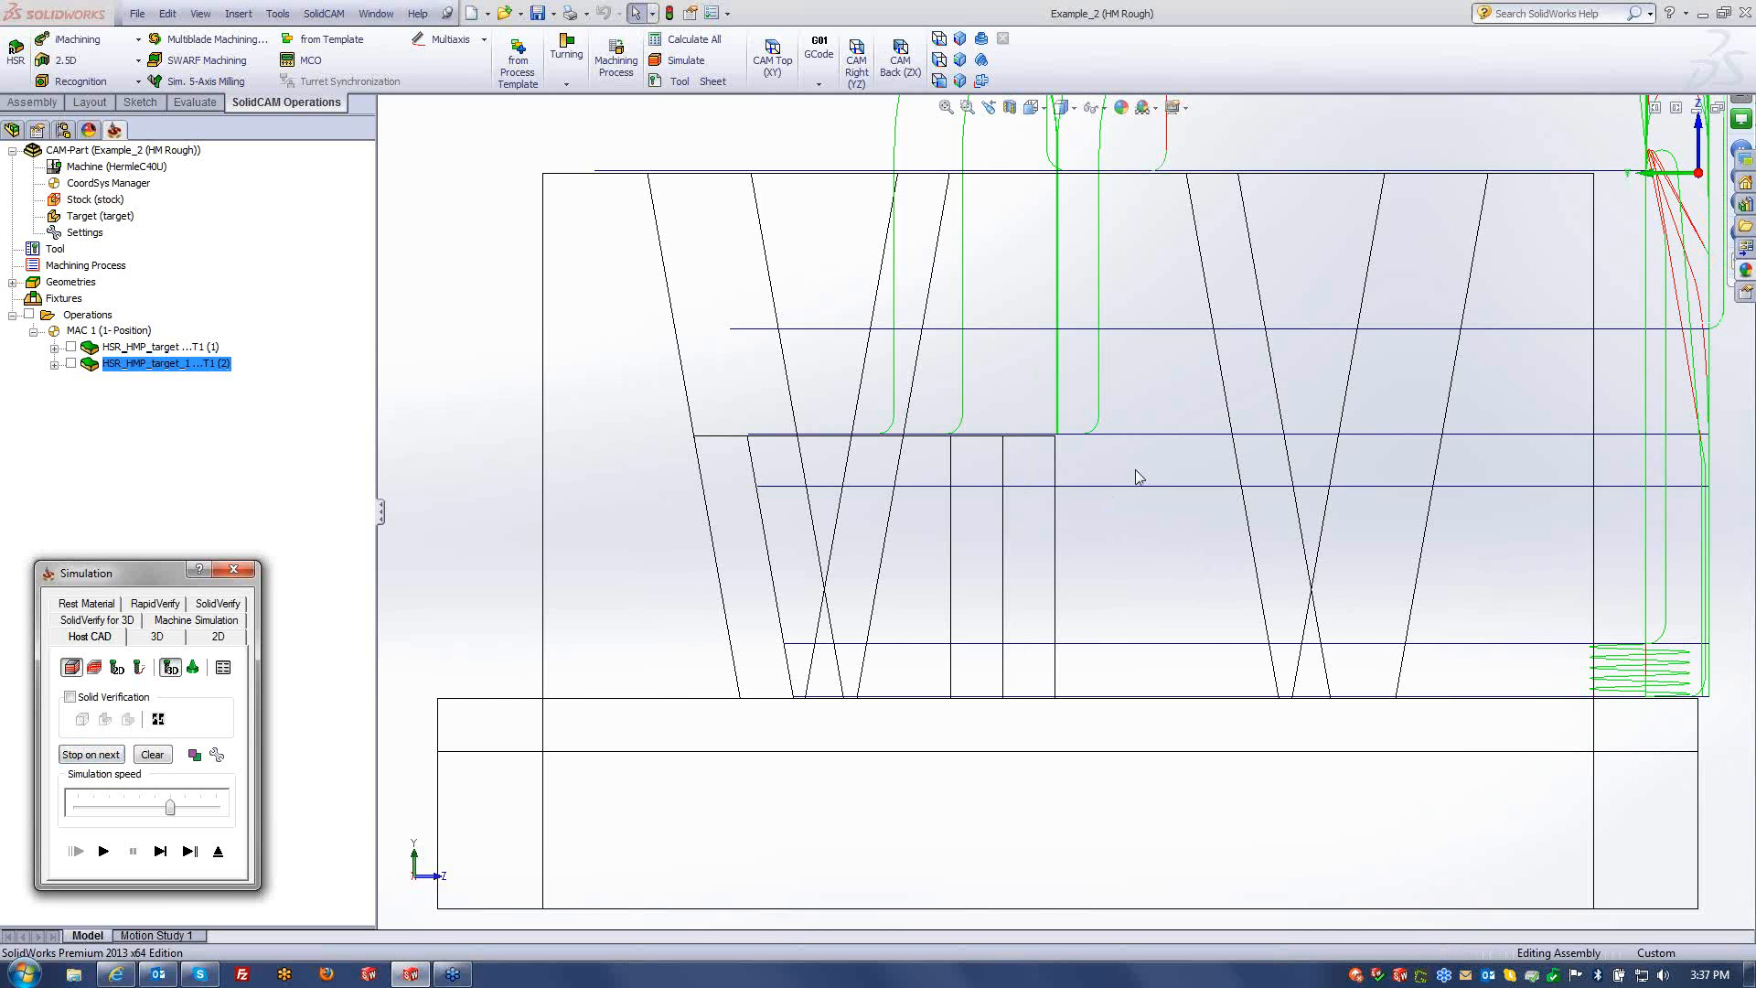
- Orbit and zoom around the wireframe toolpath layers, then exit the simulation
{"action": "mouse_move", "coordinate": [1136, 474]}
{"action": "middle_mouse_down"}
{"action": "mouse_move", "coordinate": [1117, 482]}
{"action": "mouse_move", "coordinate": [1139, 499]}
{"action": "middle_mouse_up"}
{"action": "scroll", "coordinate": [732, 529], "scroll_direction": "down", "scroll_amount": 5}
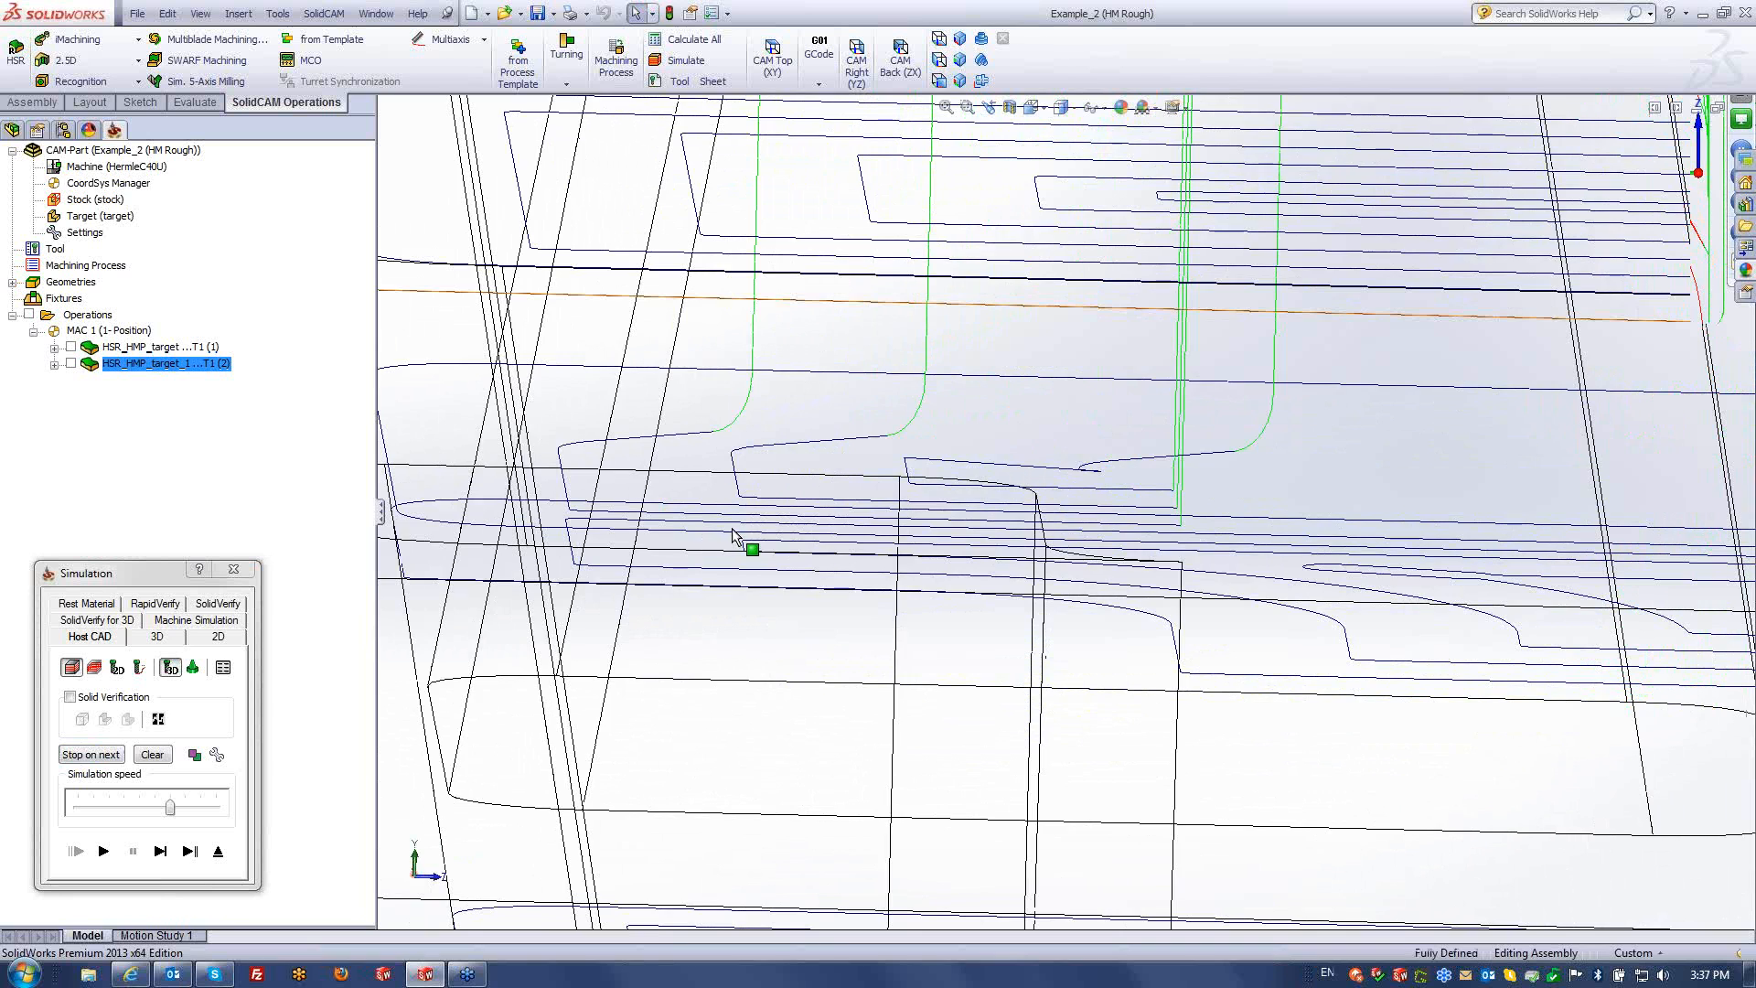
{"action": "middle_click_drag", "start_coordinate": [731, 529], "coordinate": [902, 513]}
{"action": "scroll", "coordinate": [903, 514], "scroll_direction": "up", "scroll_amount": 10}
{"action": "middle_click_drag", "start_coordinate": [1354, 512], "coordinate": [1180, 576]}
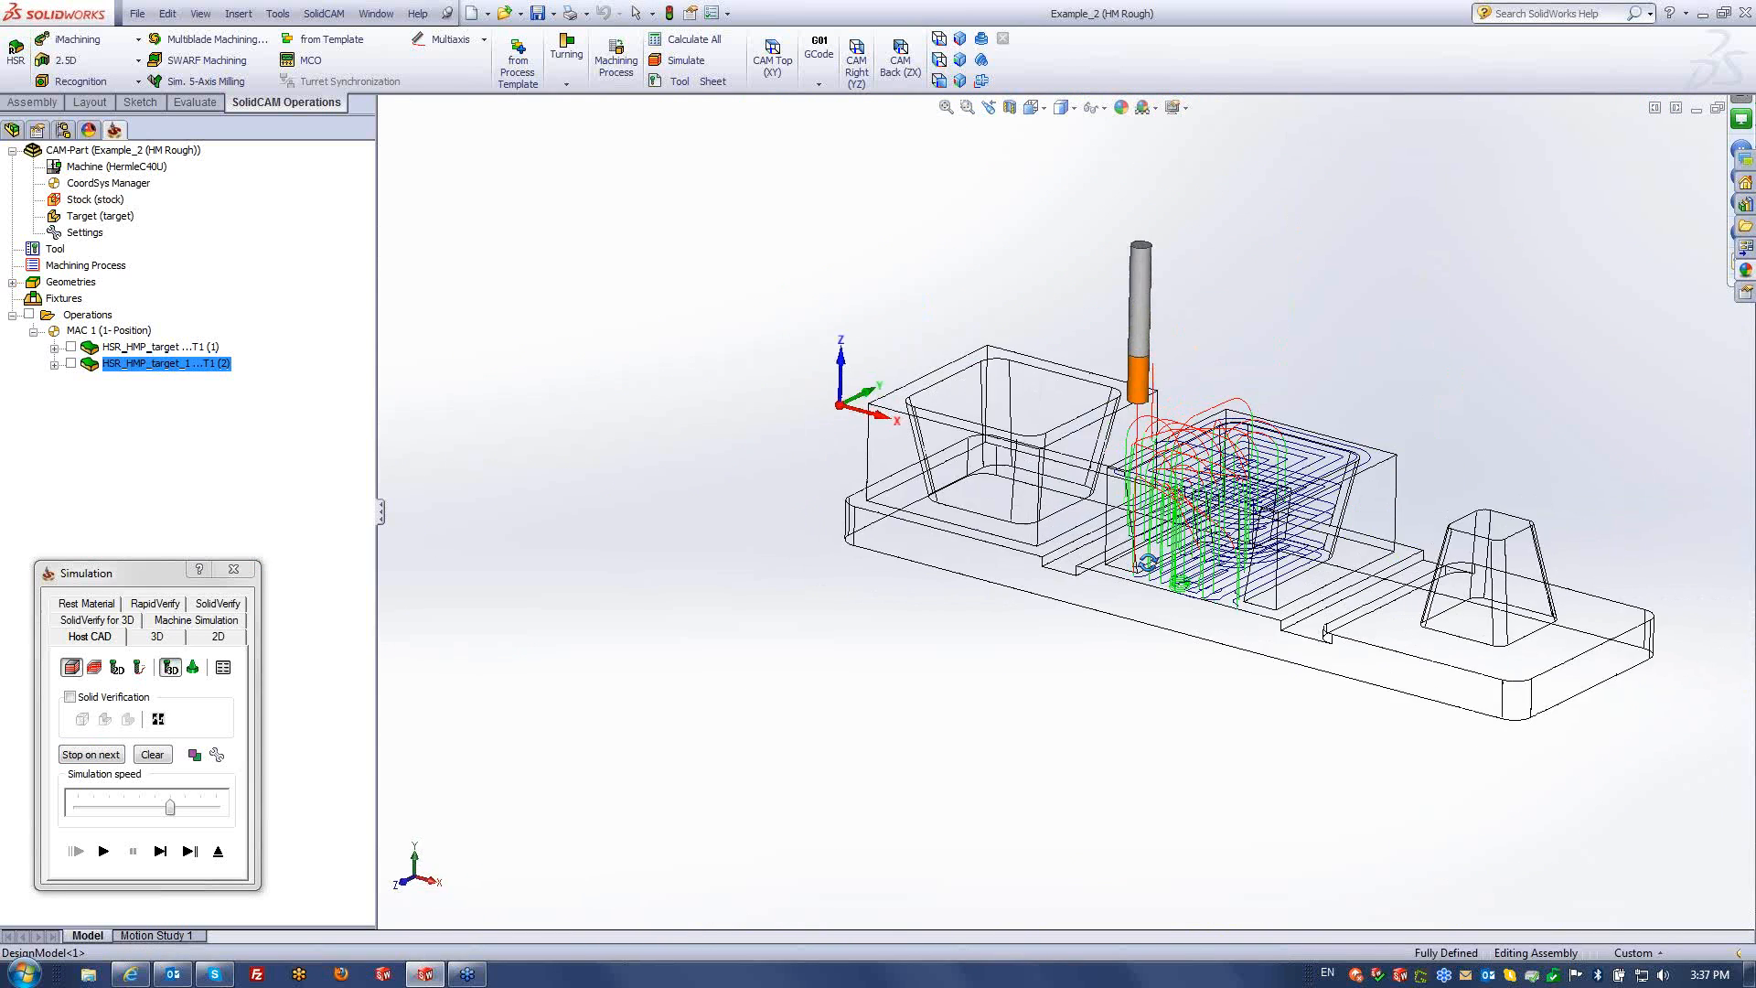
{"action": "scroll", "coordinate": [1207, 549], "scroll_direction": "down", "scroll_amount": 1}
{"action": "scroll", "coordinate": [1281, 476], "scroll_direction": "down", "scroll_amount": 5}
{"action": "scroll", "coordinate": [1279, 480], "scroll_direction": "down", "scroll_amount": 3}
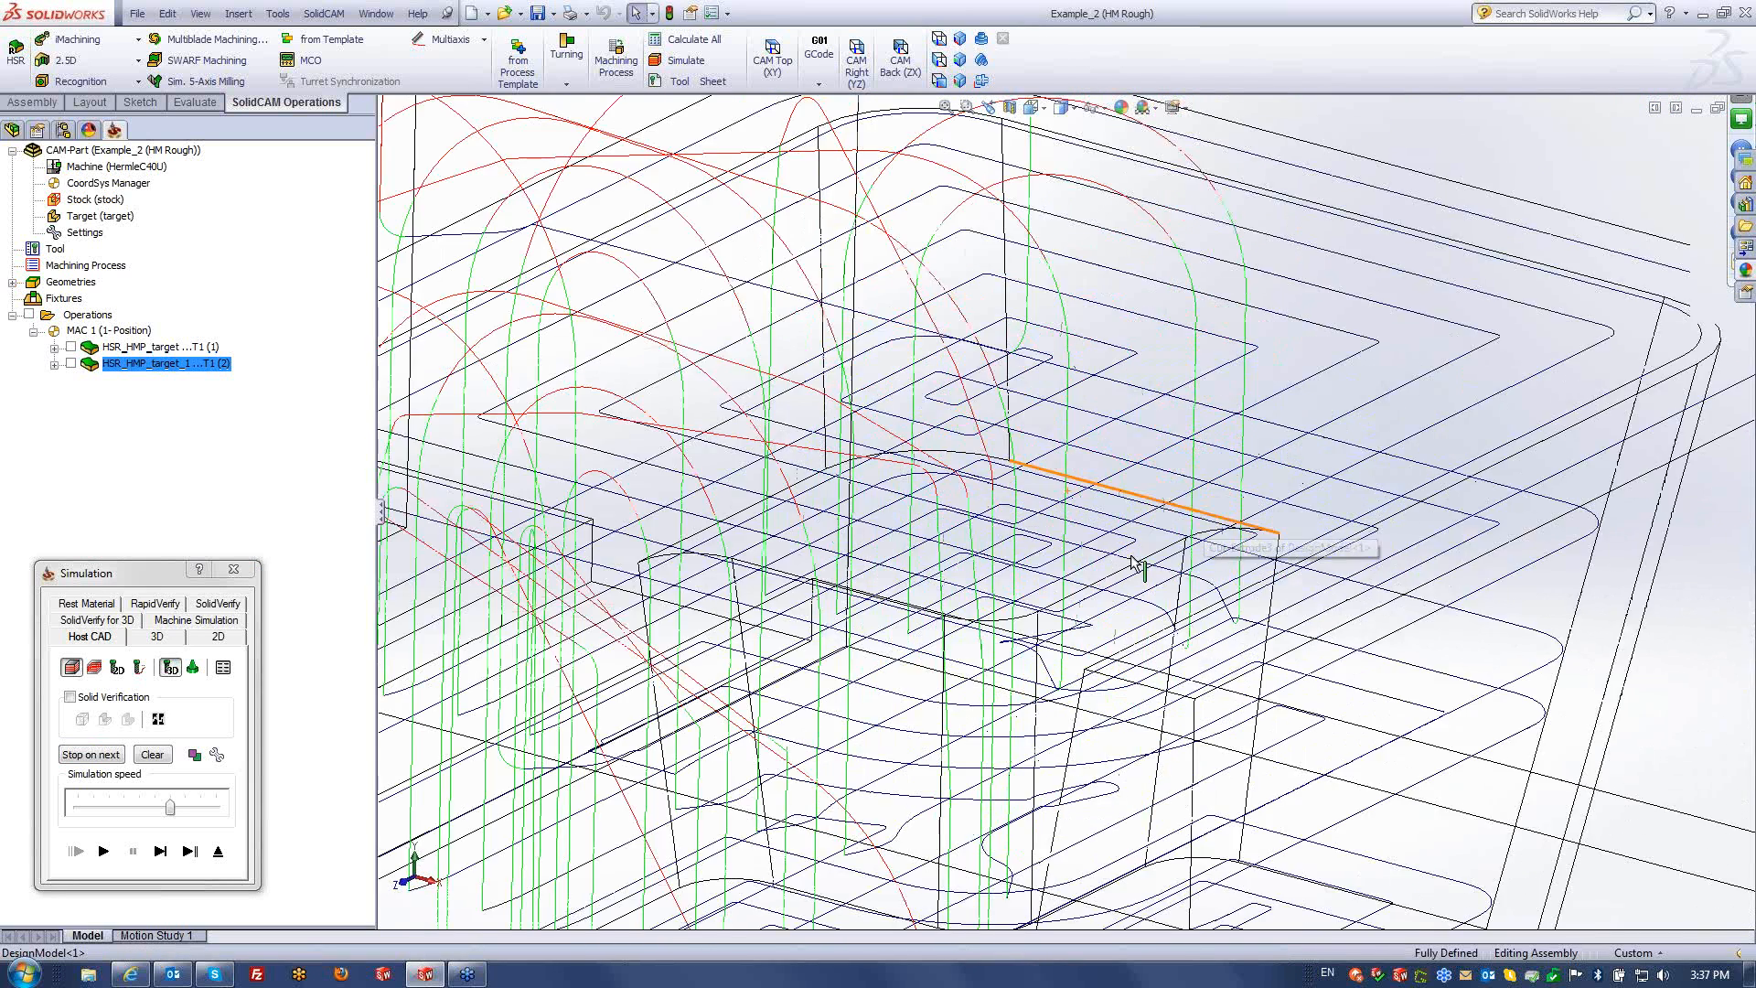
{"action": "scroll", "coordinate": [709, 499], "scroll_direction": "down", "scroll_amount": 4}
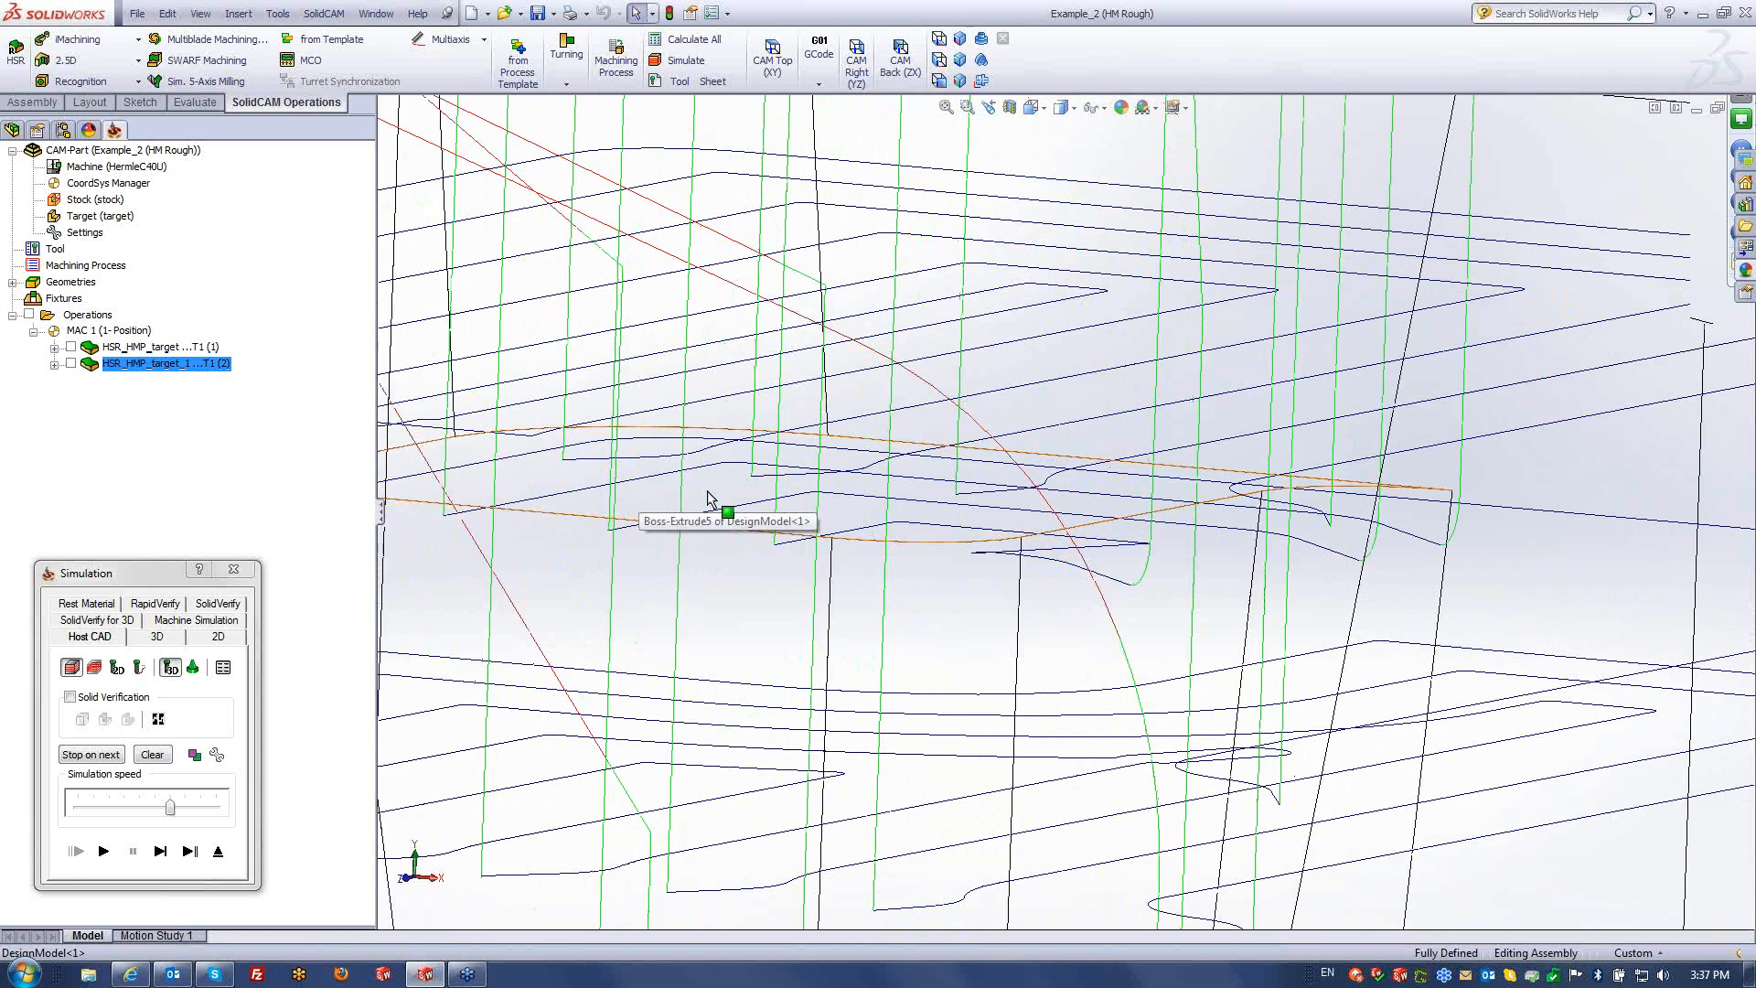
{"action": "scroll", "coordinate": [709, 499], "scroll_direction": "up", "scroll_amount": 6}
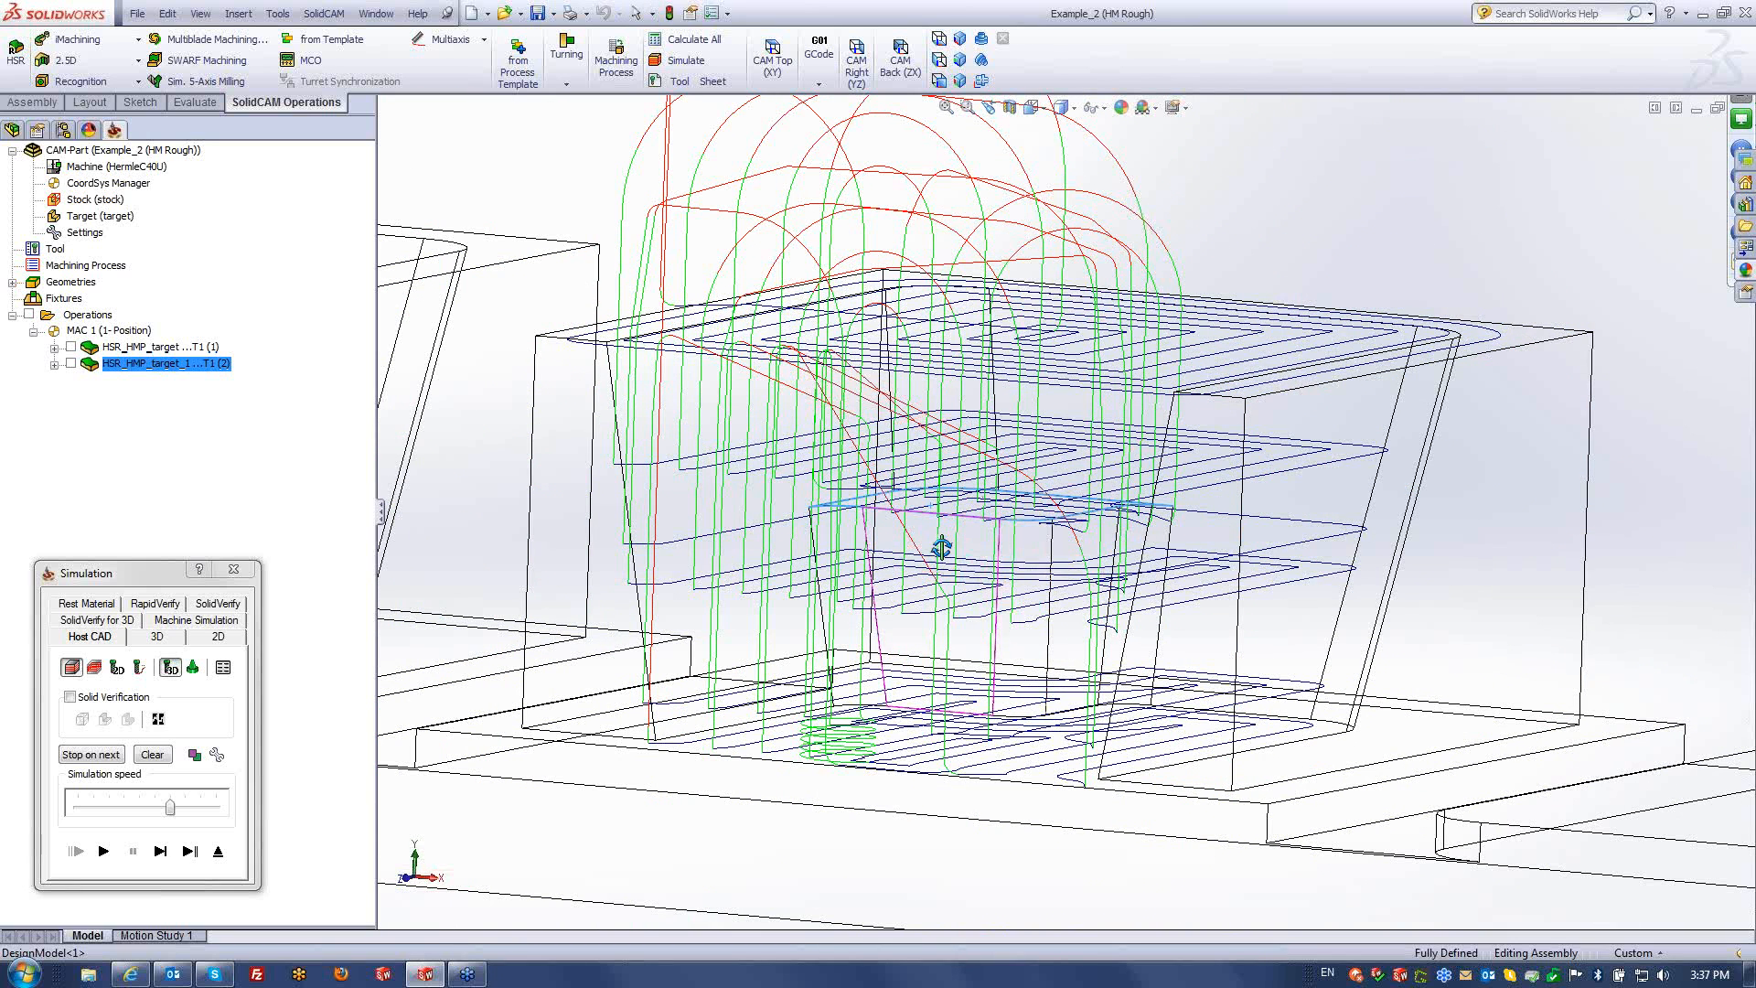
{"action": "middle_click_drag", "start_coordinate": [942, 547], "coordinate": [1188, 547]}
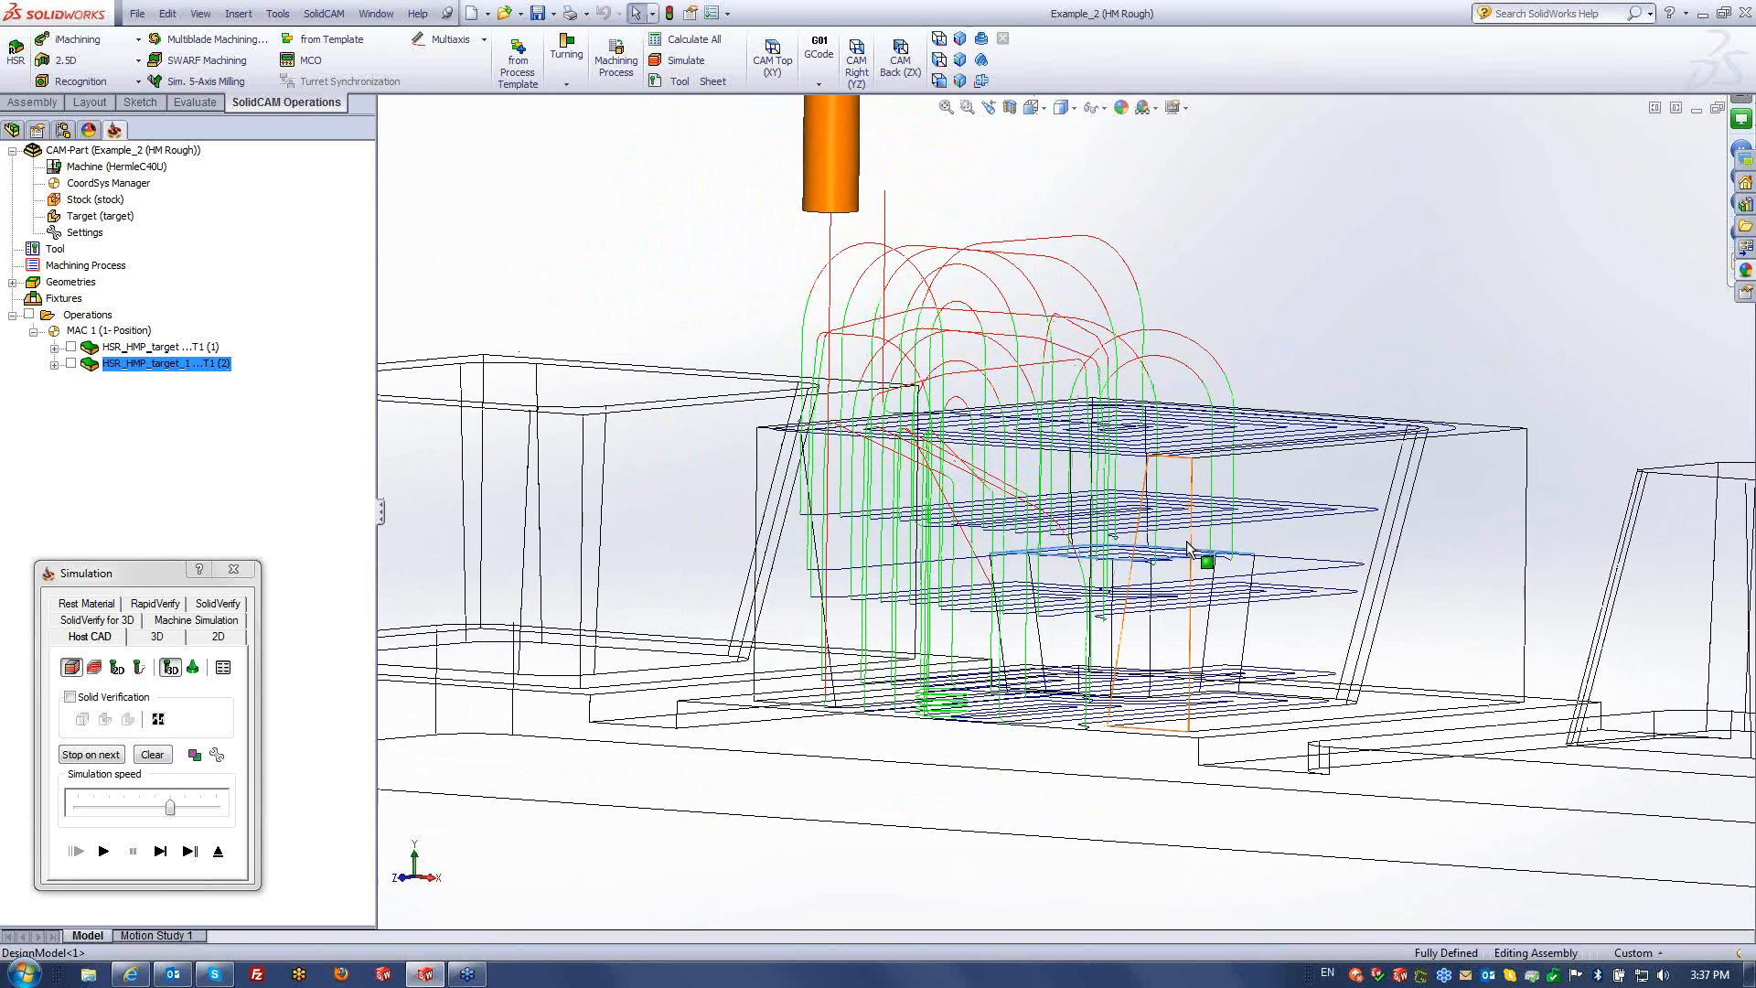
{"action": "scroll", "coordinate": [1188, 547], "scroll_direction": "down", "scroll_amount": 5}
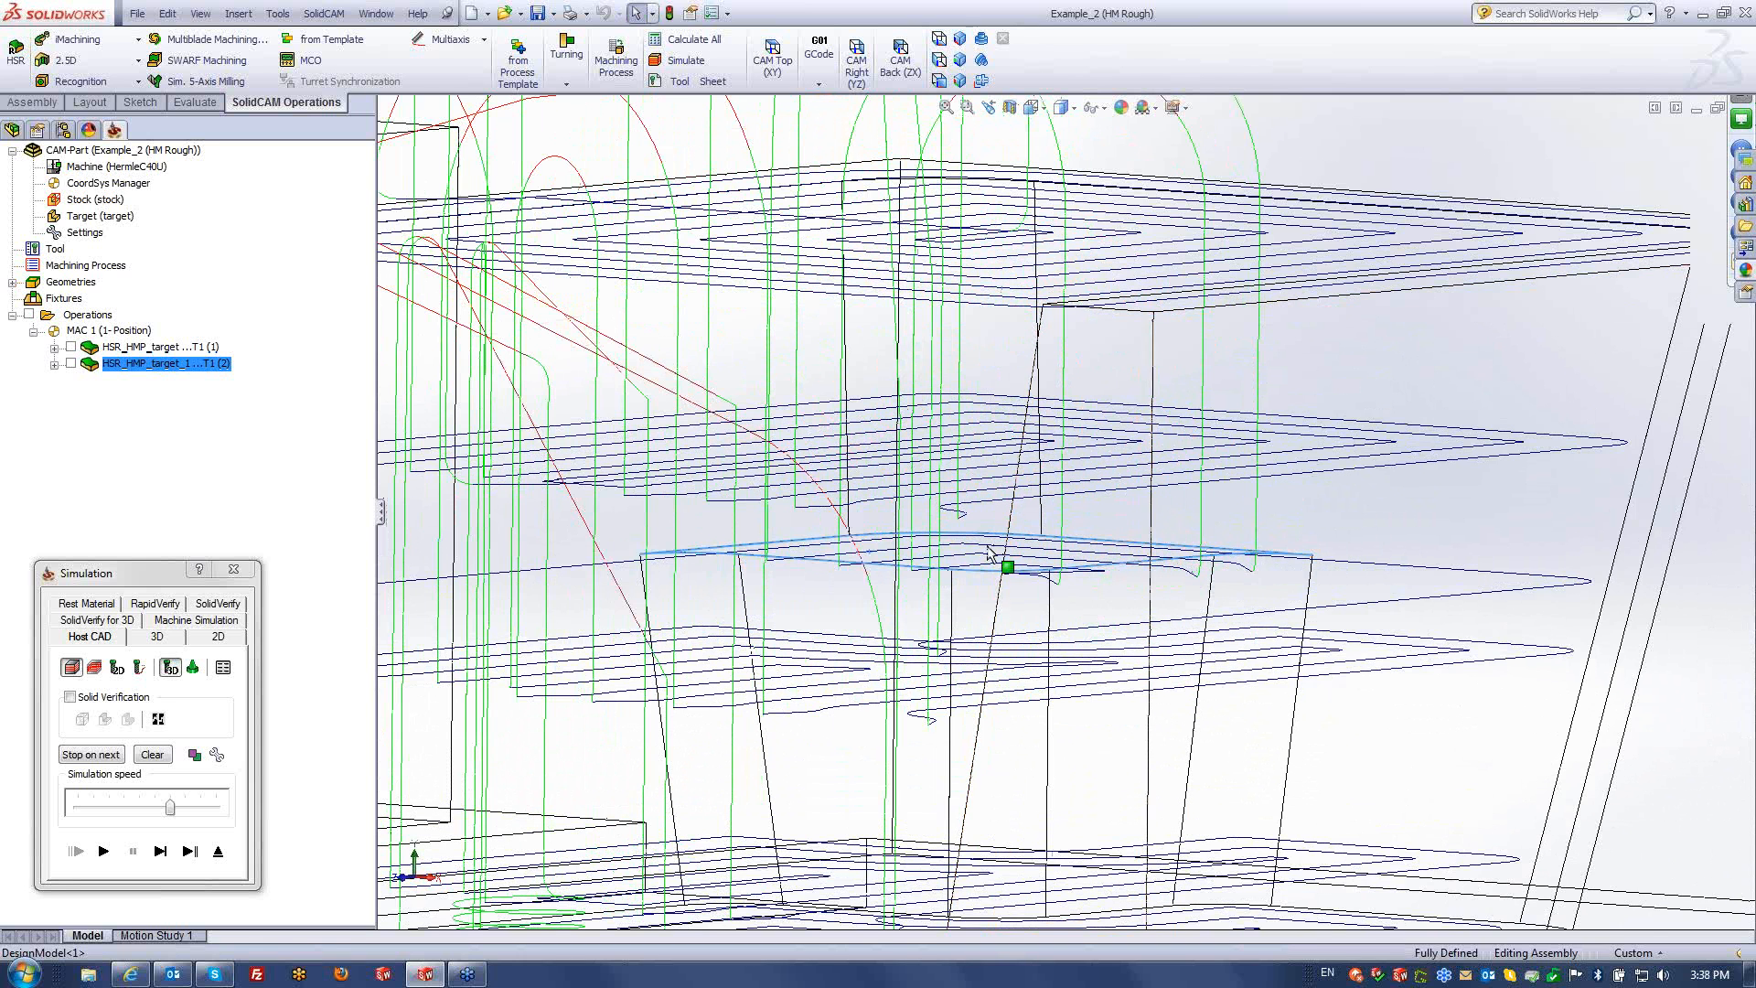
{"action": "scroll", "coordinate": [961, 562], "scroll_direction": "up", "scroll_amount": 2}
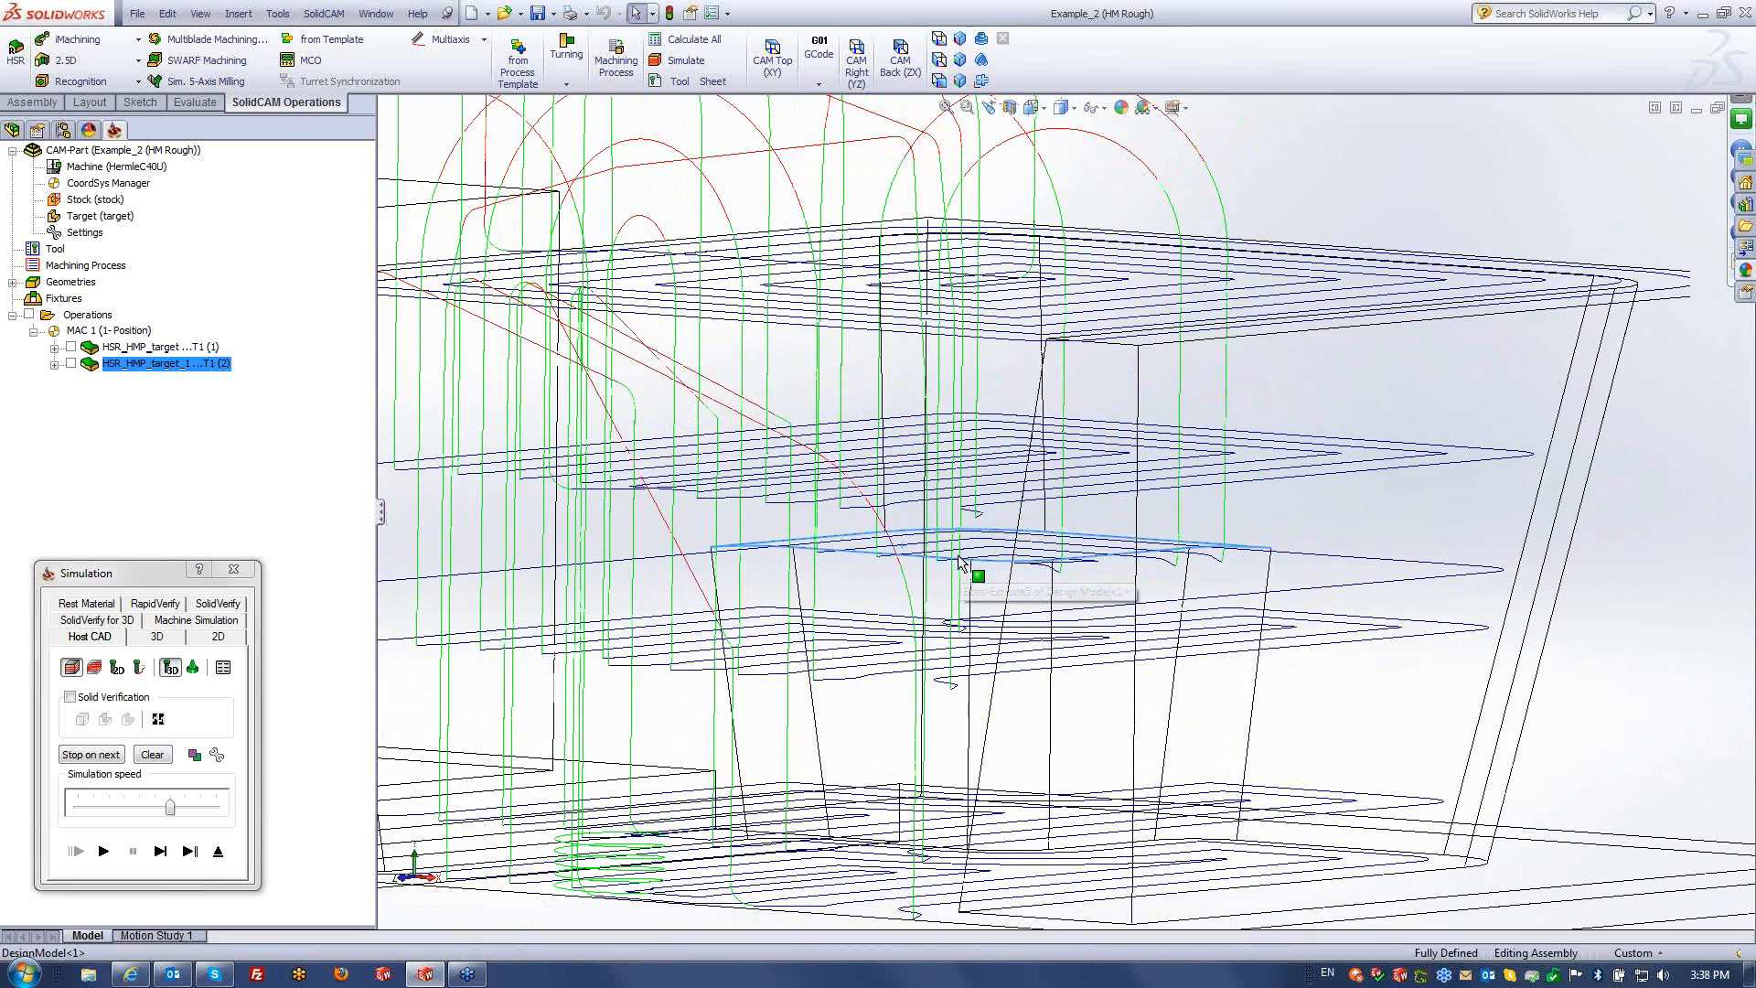
{"action": "scroll", "coordinate": [961, 562], "scroll_direction": "up", "scroll_amount": 2}
{"action": "left_click", "coordinate": [218, 851]}
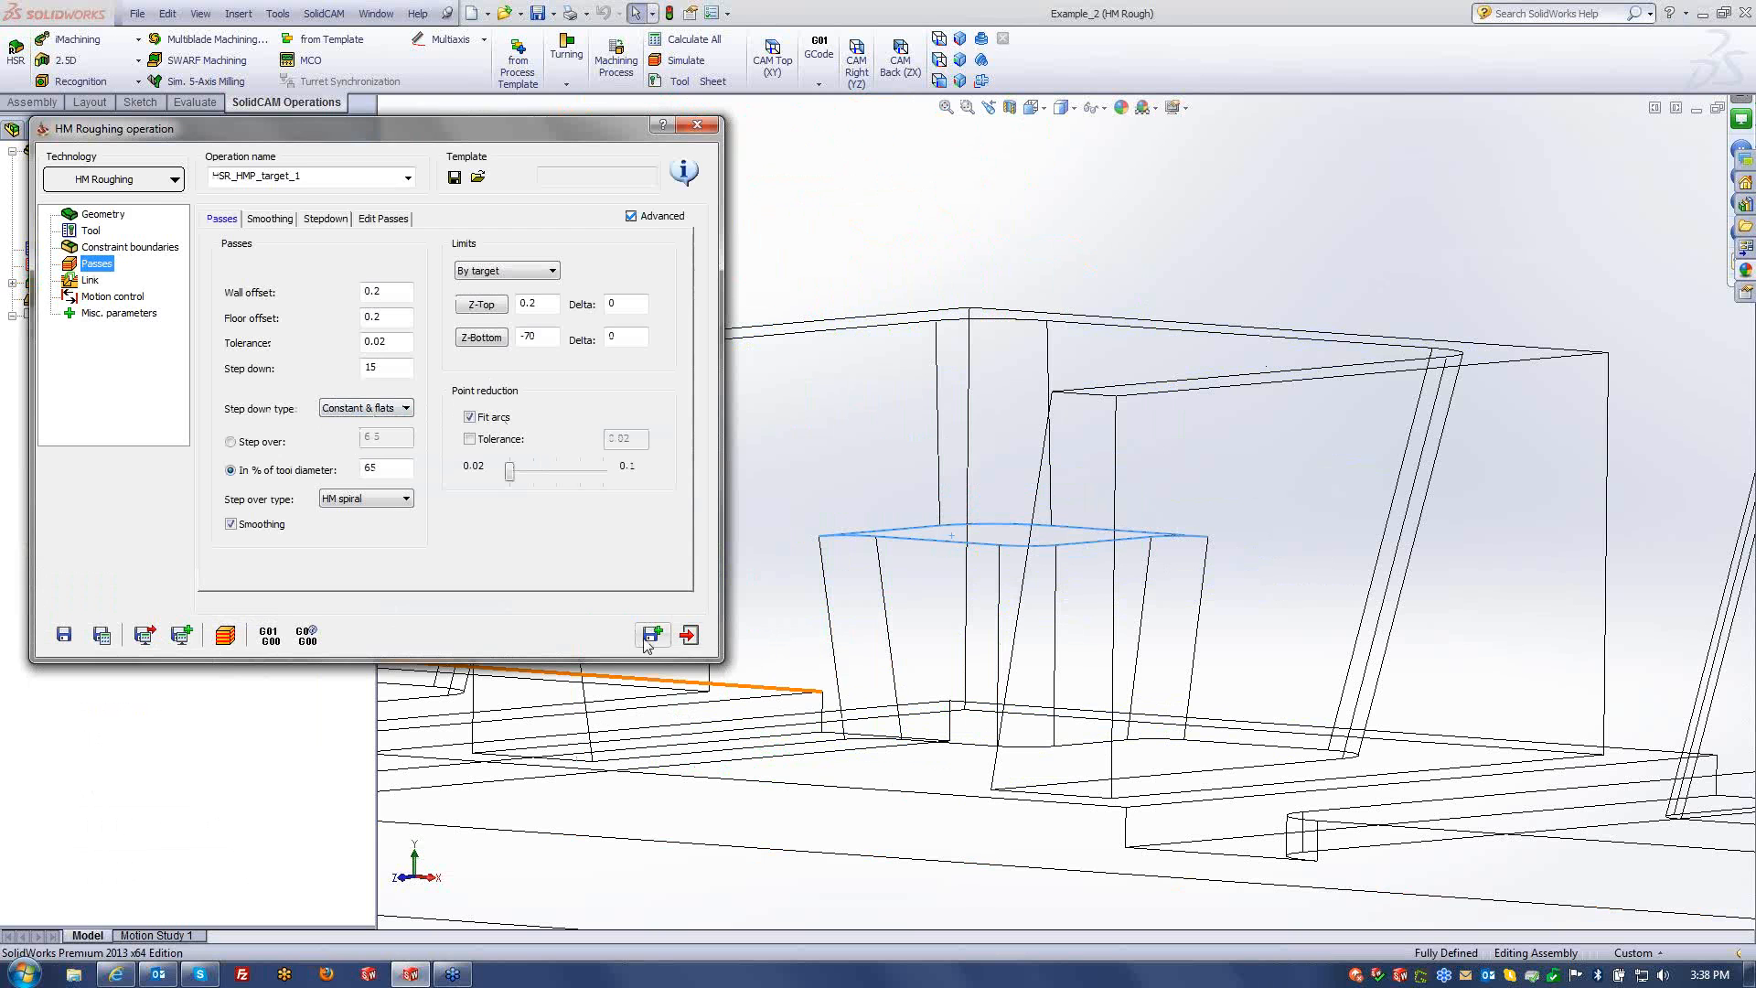
- Save a copy as HSR_HMP_target_2 and view the model shaded with edges from above
{"action": "left_click", "coordinate": [650, 633]}
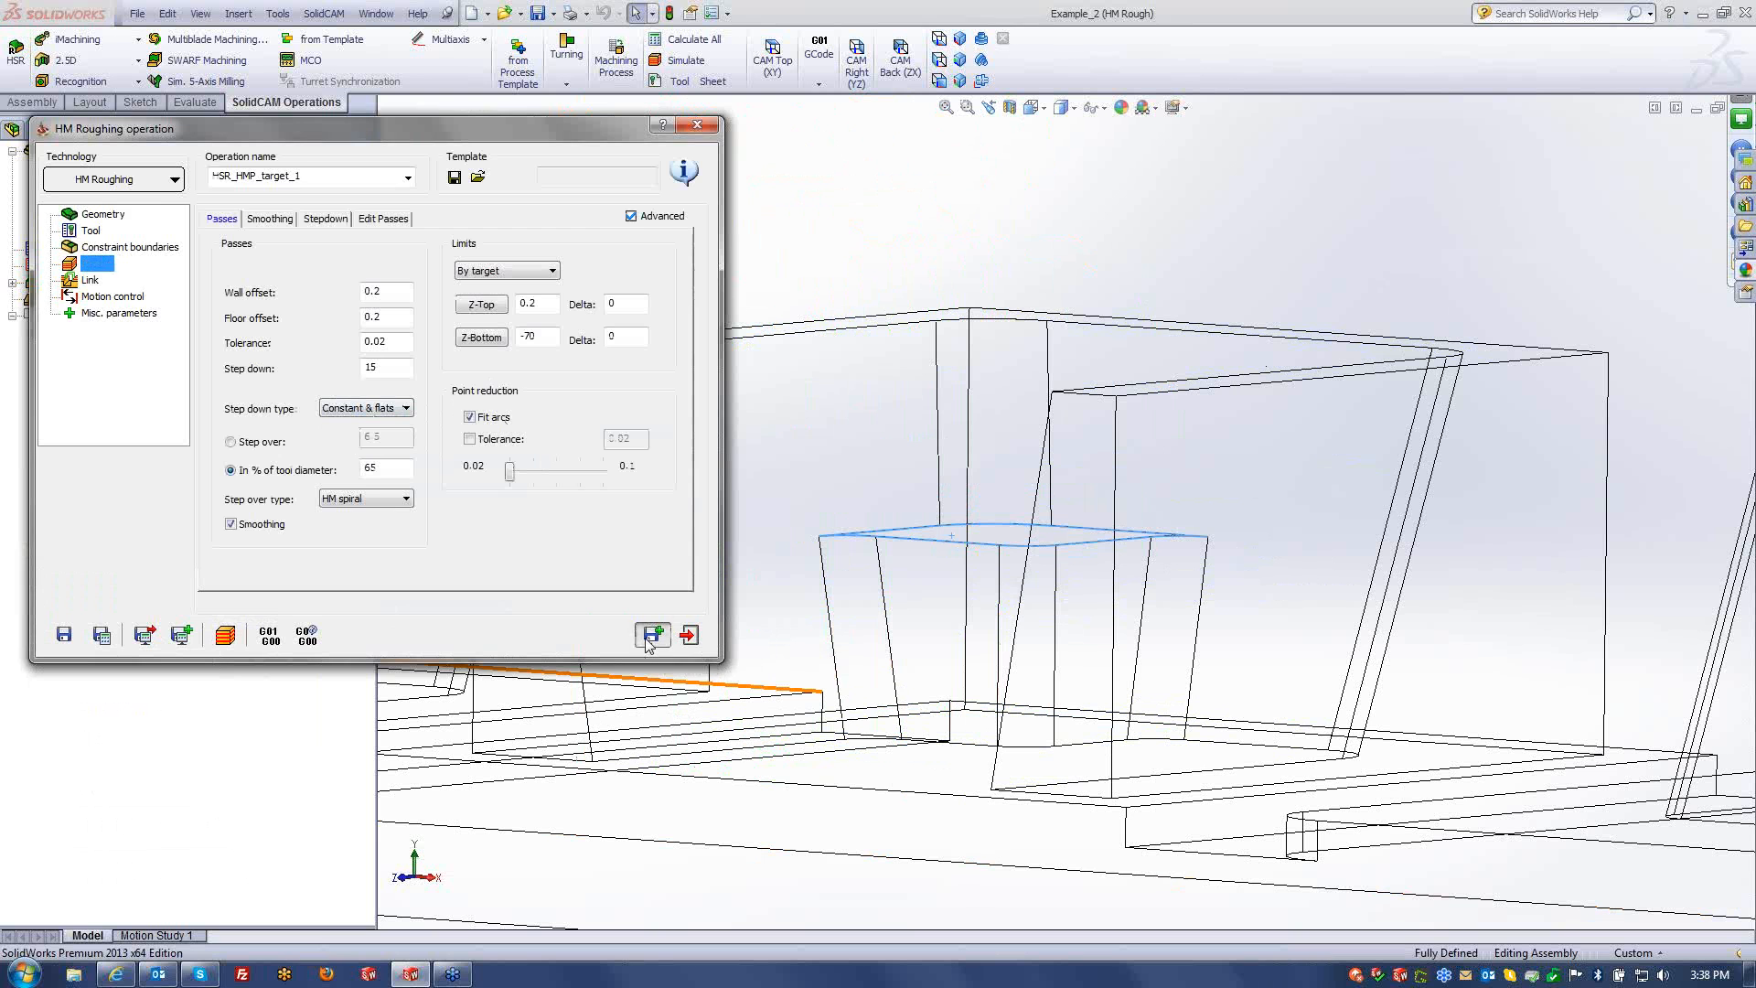
{"action": "left_click", "coordinate": [1077, 111]}
{"action": "left_click", "coordinate": [1065, 131]}
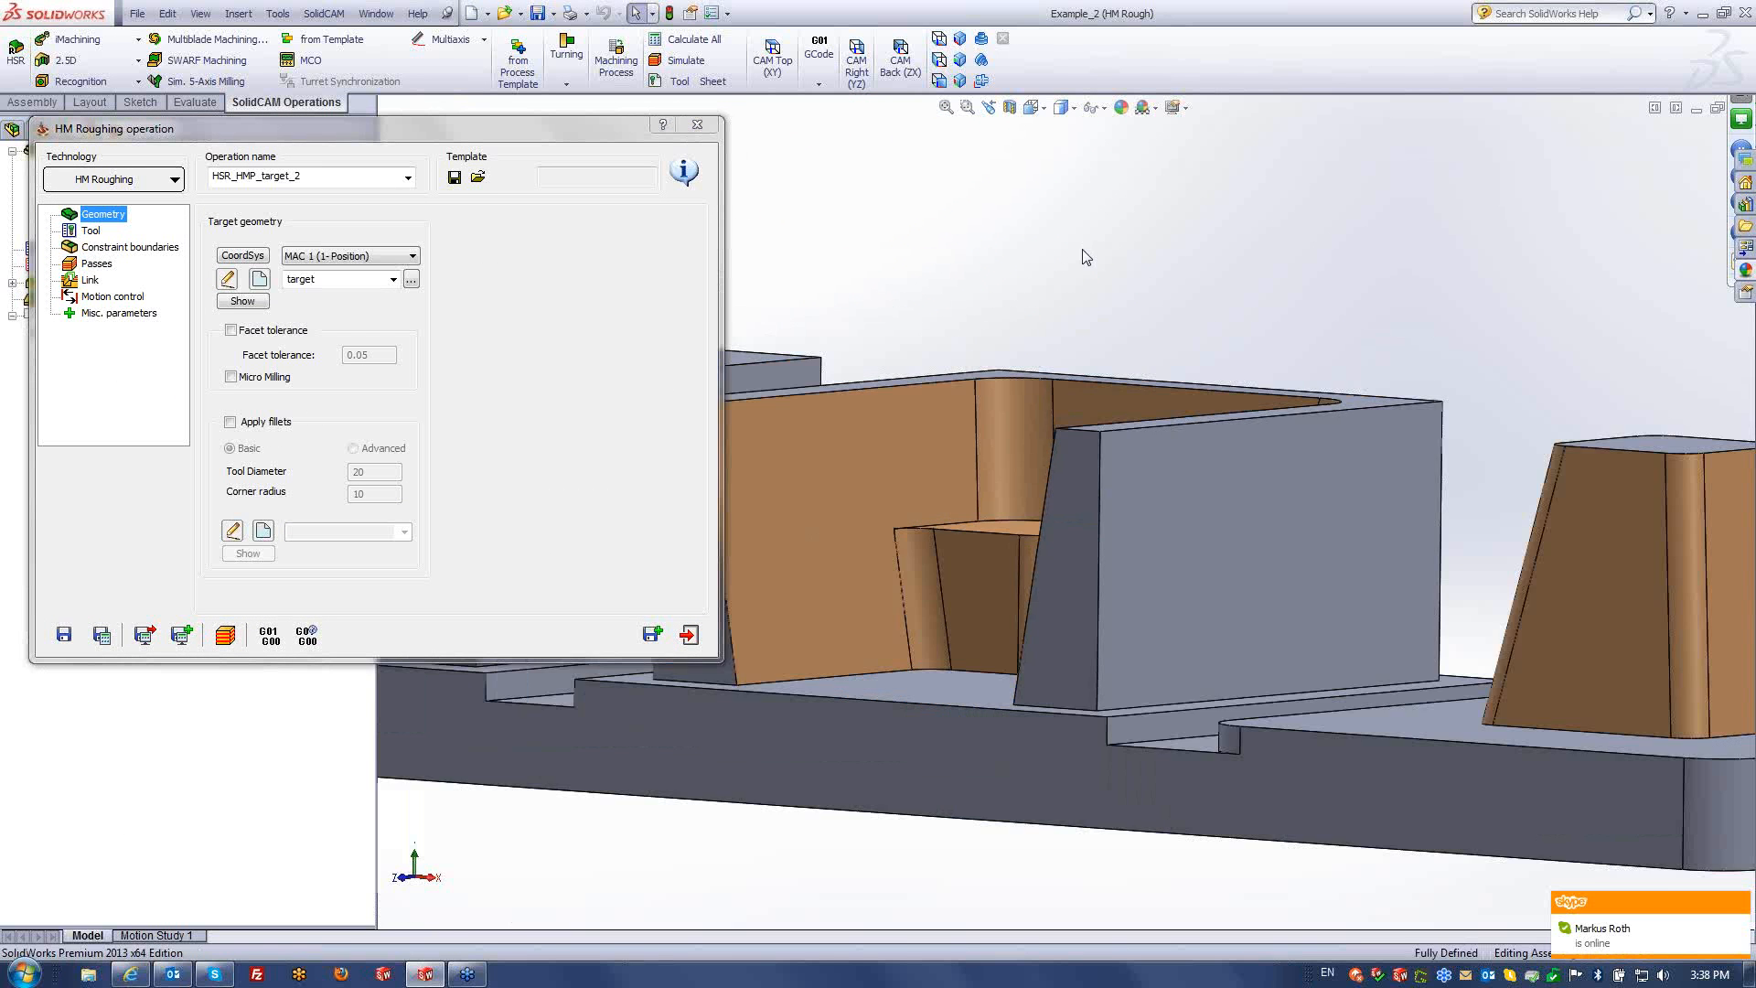
{"action": "scroll", "coordinate": [1280, 427], "scroll_direction": "up", "scroll_amount": 3}
{"action": "middle_click_drag", "start_coordinate": [1281, 427], "coordinate": [1258, 509]}
{"action": "scroll", "coordinate": [1259, 508], "scroll_direction": "up", "scroll_amount": 2}
{"action": "scroll", "coordinate": [1178, 563], "scroll_direction": "down", "scroll_amount": 2}
{"action": "scroll", "coordinate": [1178, 563], "scroll_direction": "down", "scroll_amount": 1}
{"action": "scroll", "coordinate": [1041, 503], "scroll_direction": "up", "scroll_amount": 1}
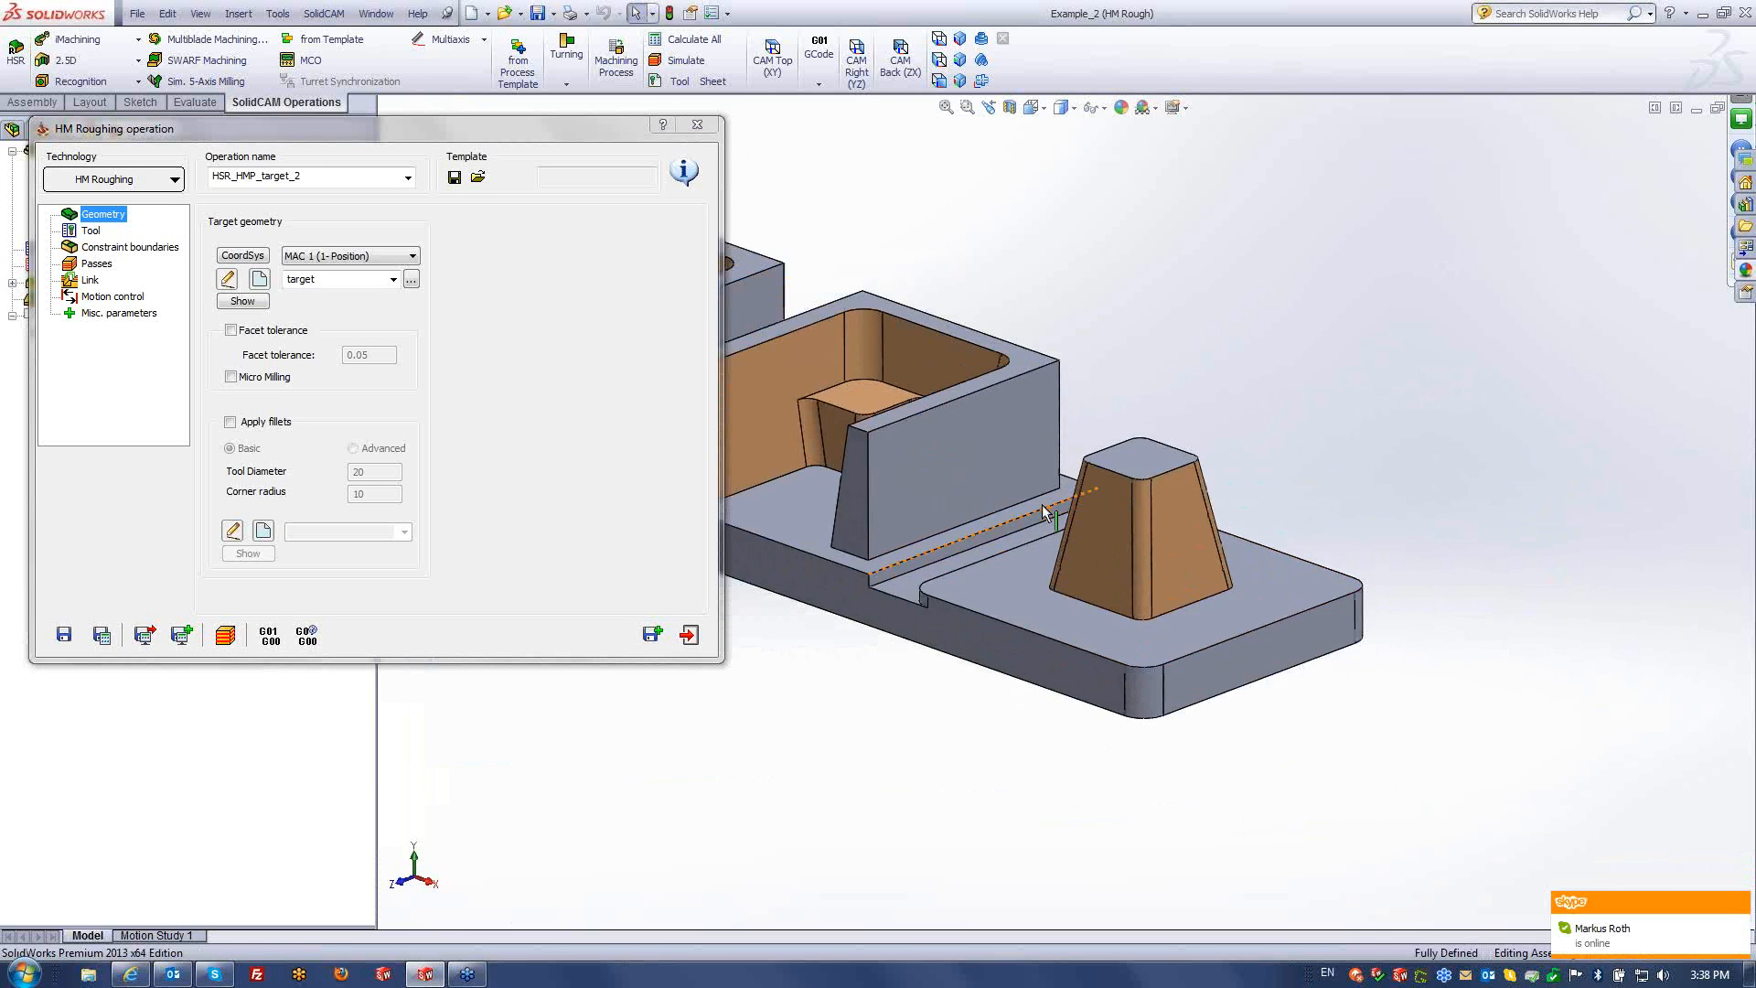
{"action": "middle_click_drag", "start_coordinate": [1041, 503], "coordinate": [1039, 542]}
{"action": "scroll", "coordinate": [1141, 559], "scroll_direction": "down", "scroll_amount": 3}
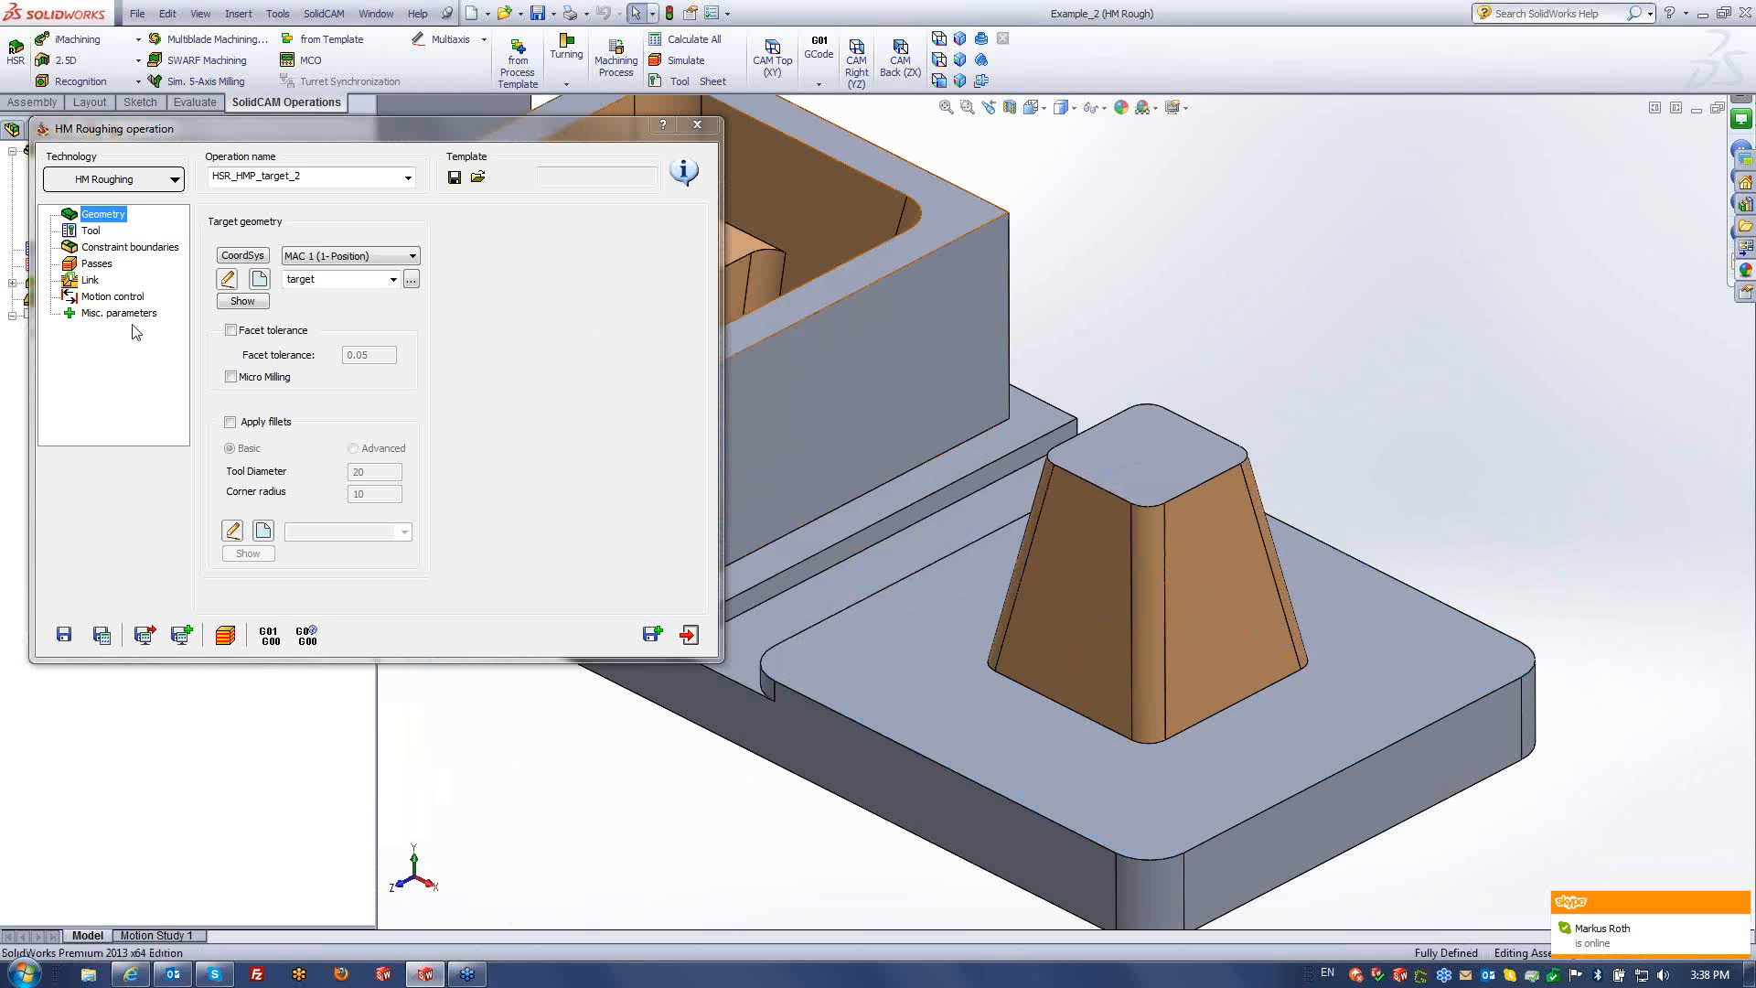
- Copy to HSR_HMP_target_3 and define boundary contour5 by chaining the plate edge at constant Z
{"action": "left_click", "coordinate": [653, 634]}
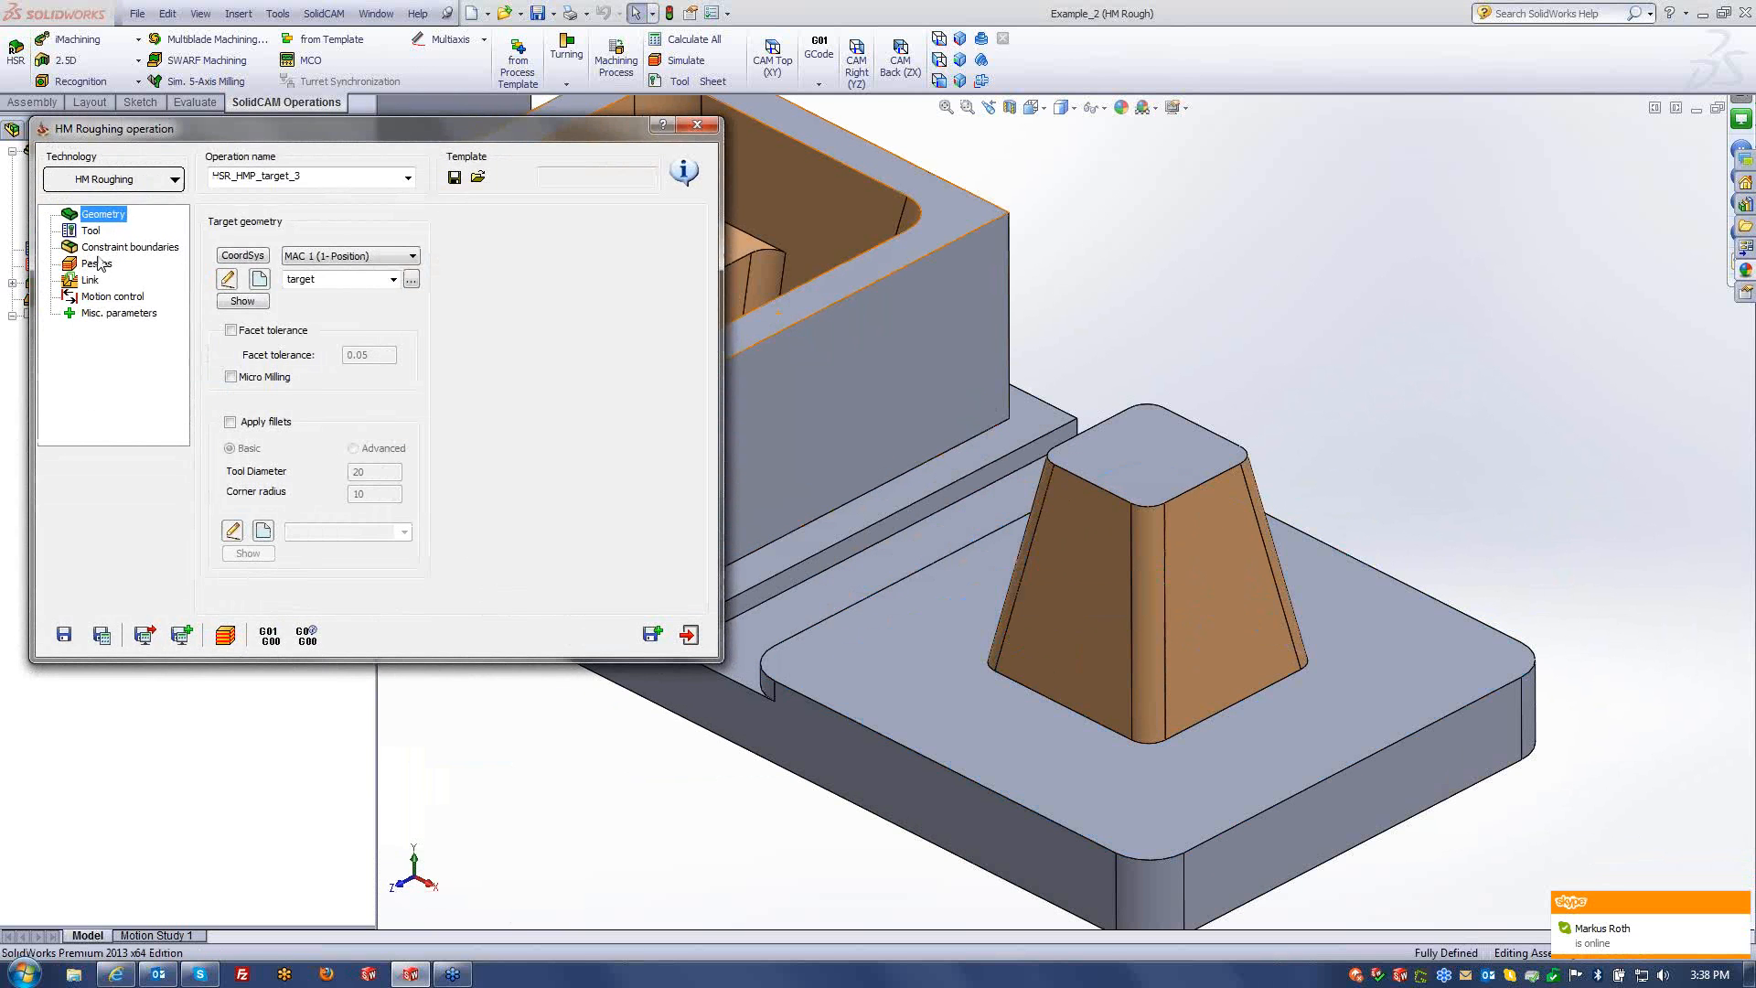
{"action": "left_click", "coordinate": [100, 248]}
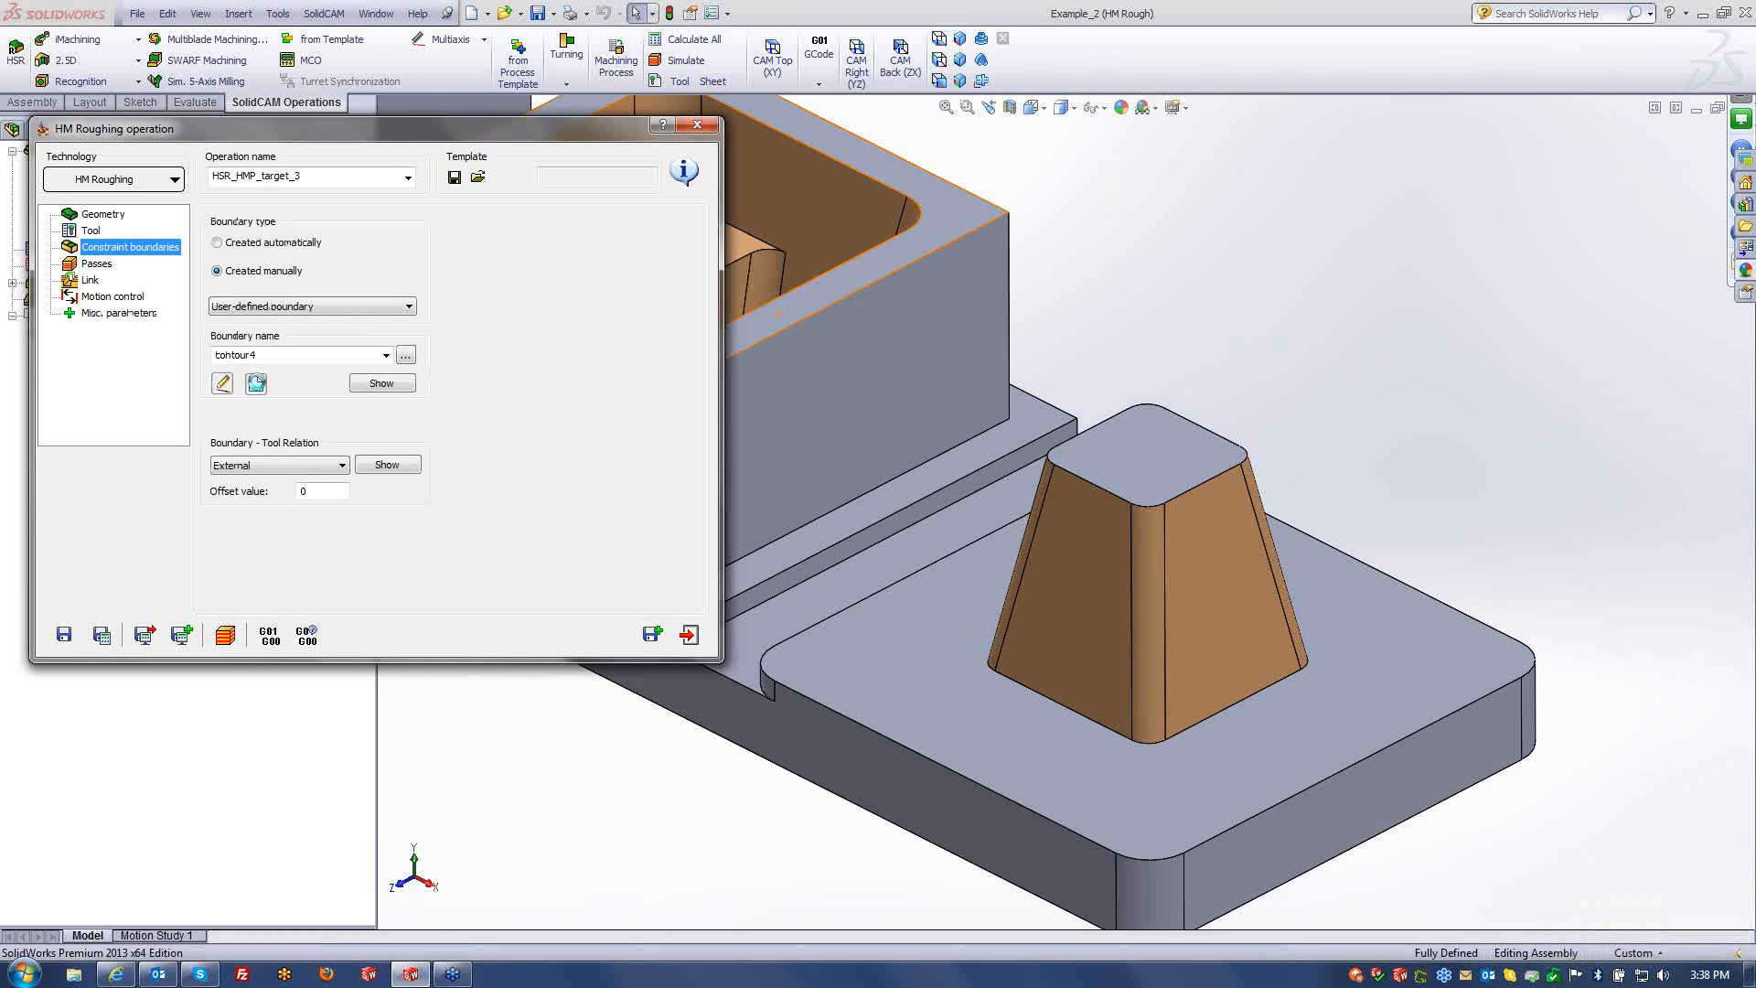
{"action": "left_click", "coordinate": [255, 383]}
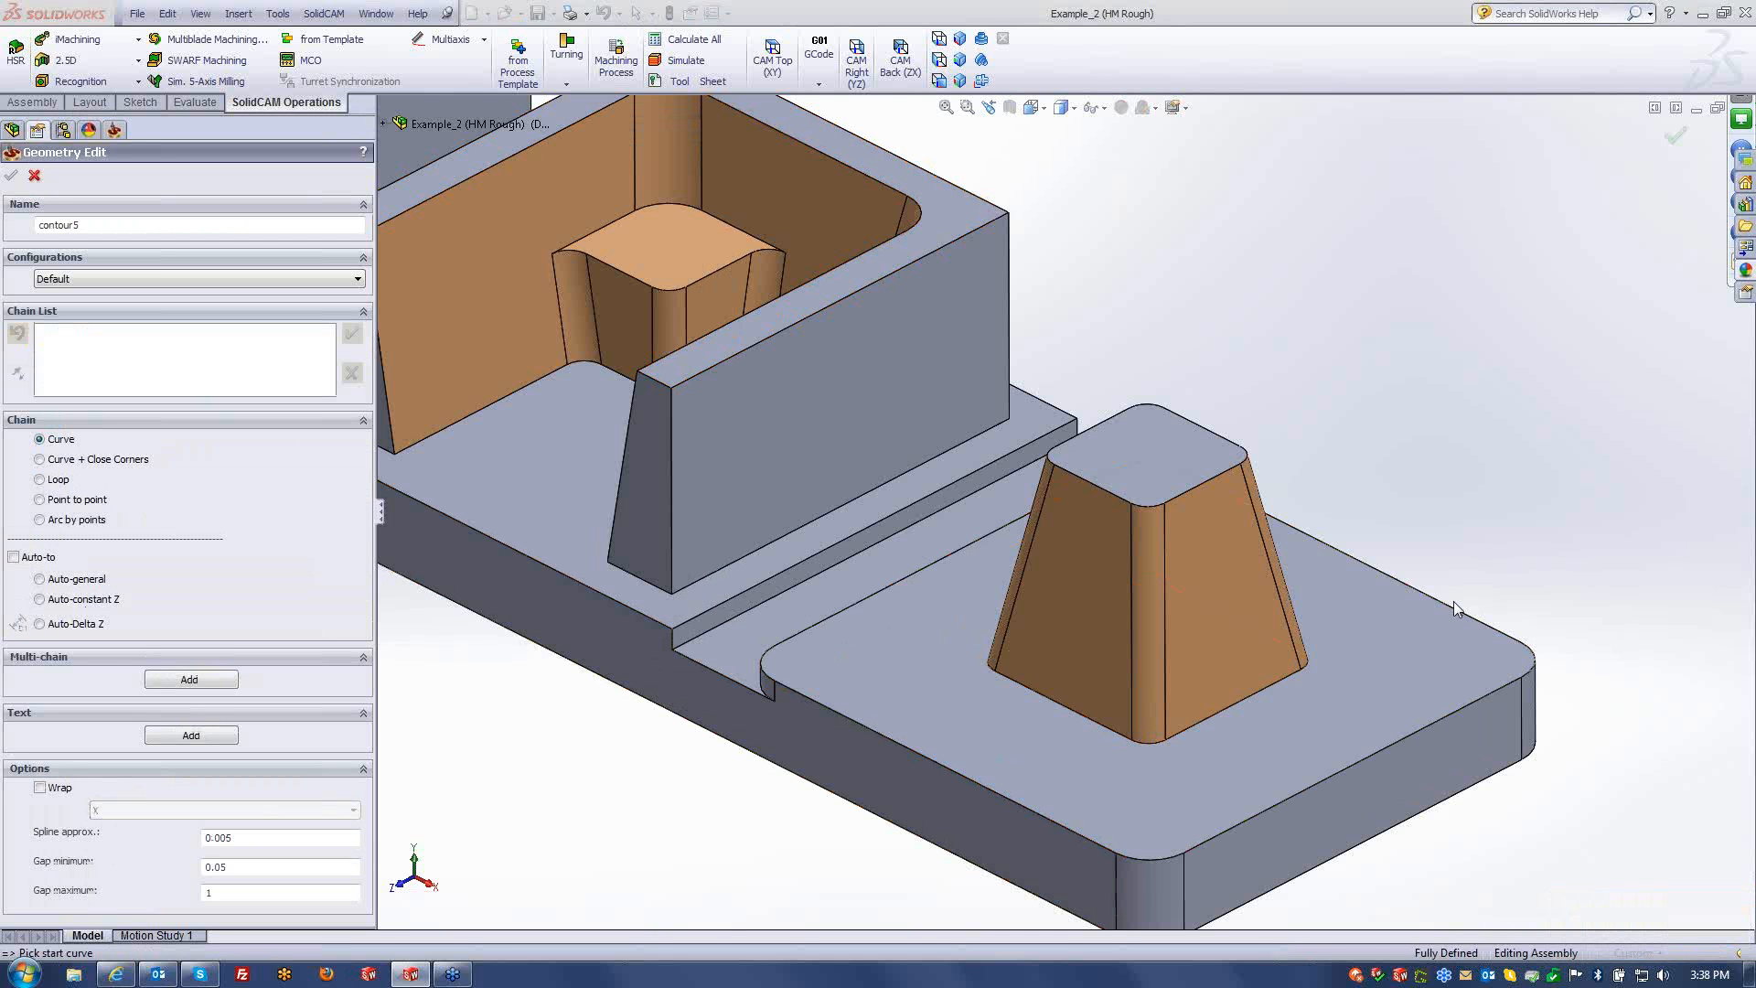
{"action": "left_click", "coordinate": [1050, 702]}
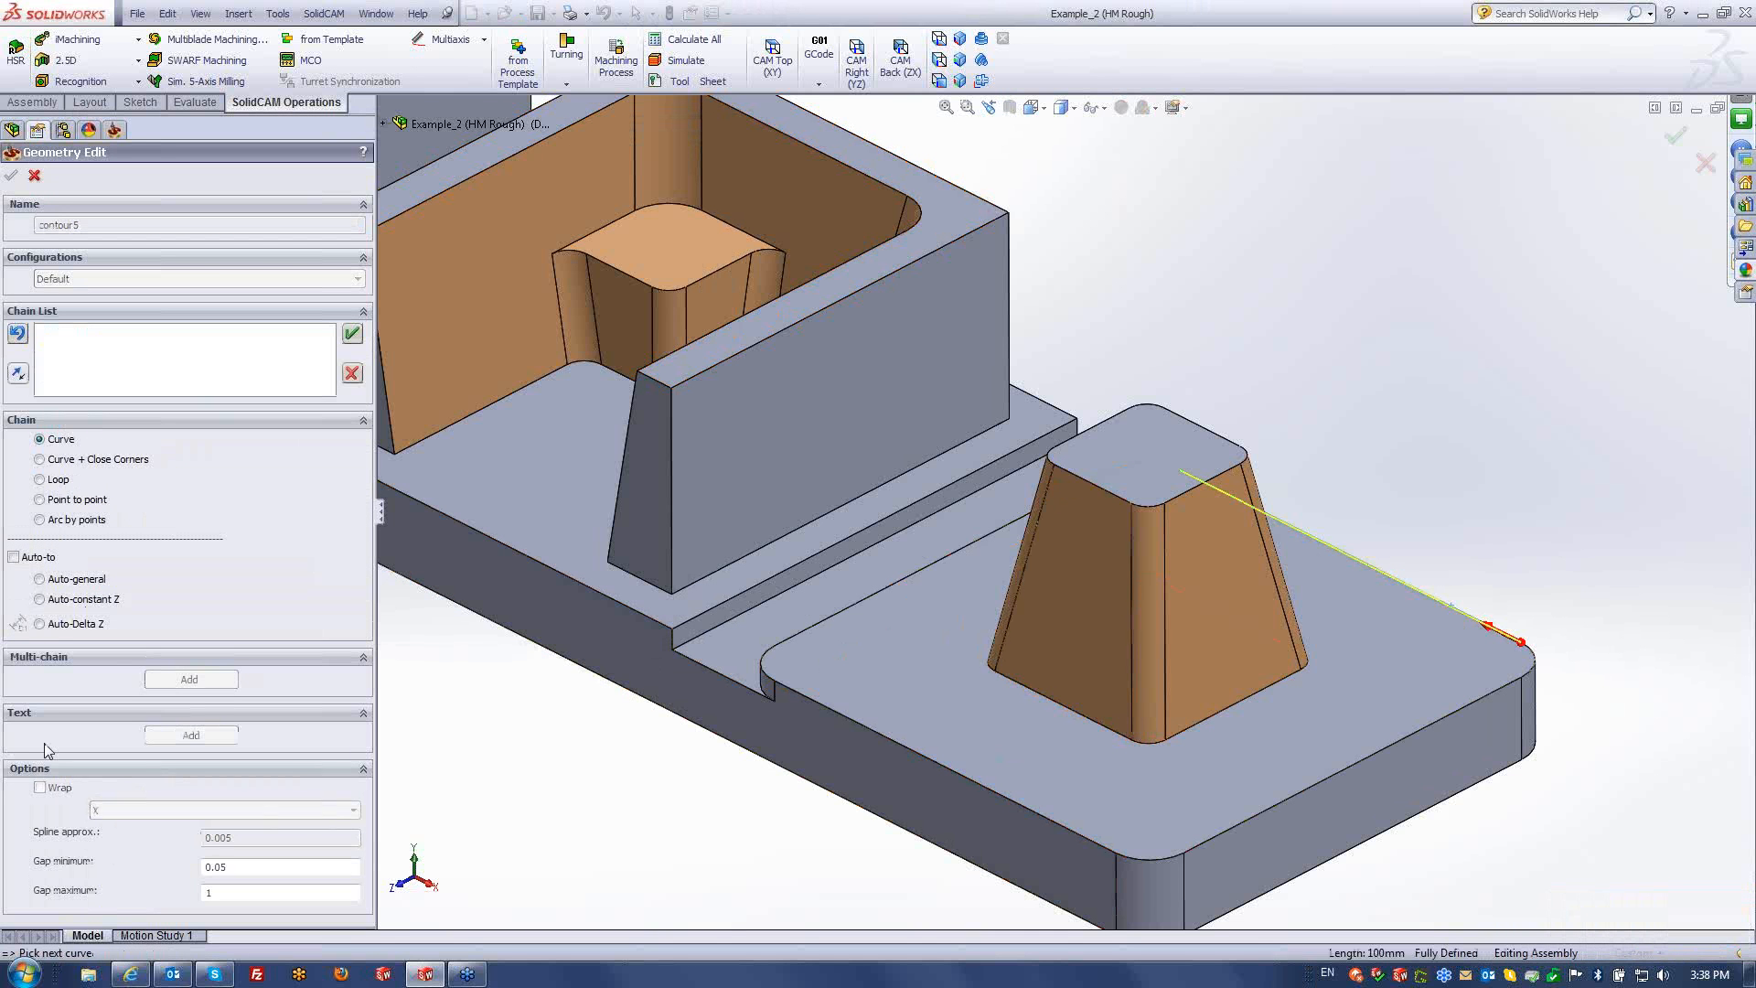
{"action": "left_click", "coordinate": [64, 600]}
{"action": "left_click", "coordinate": [413, 355]}
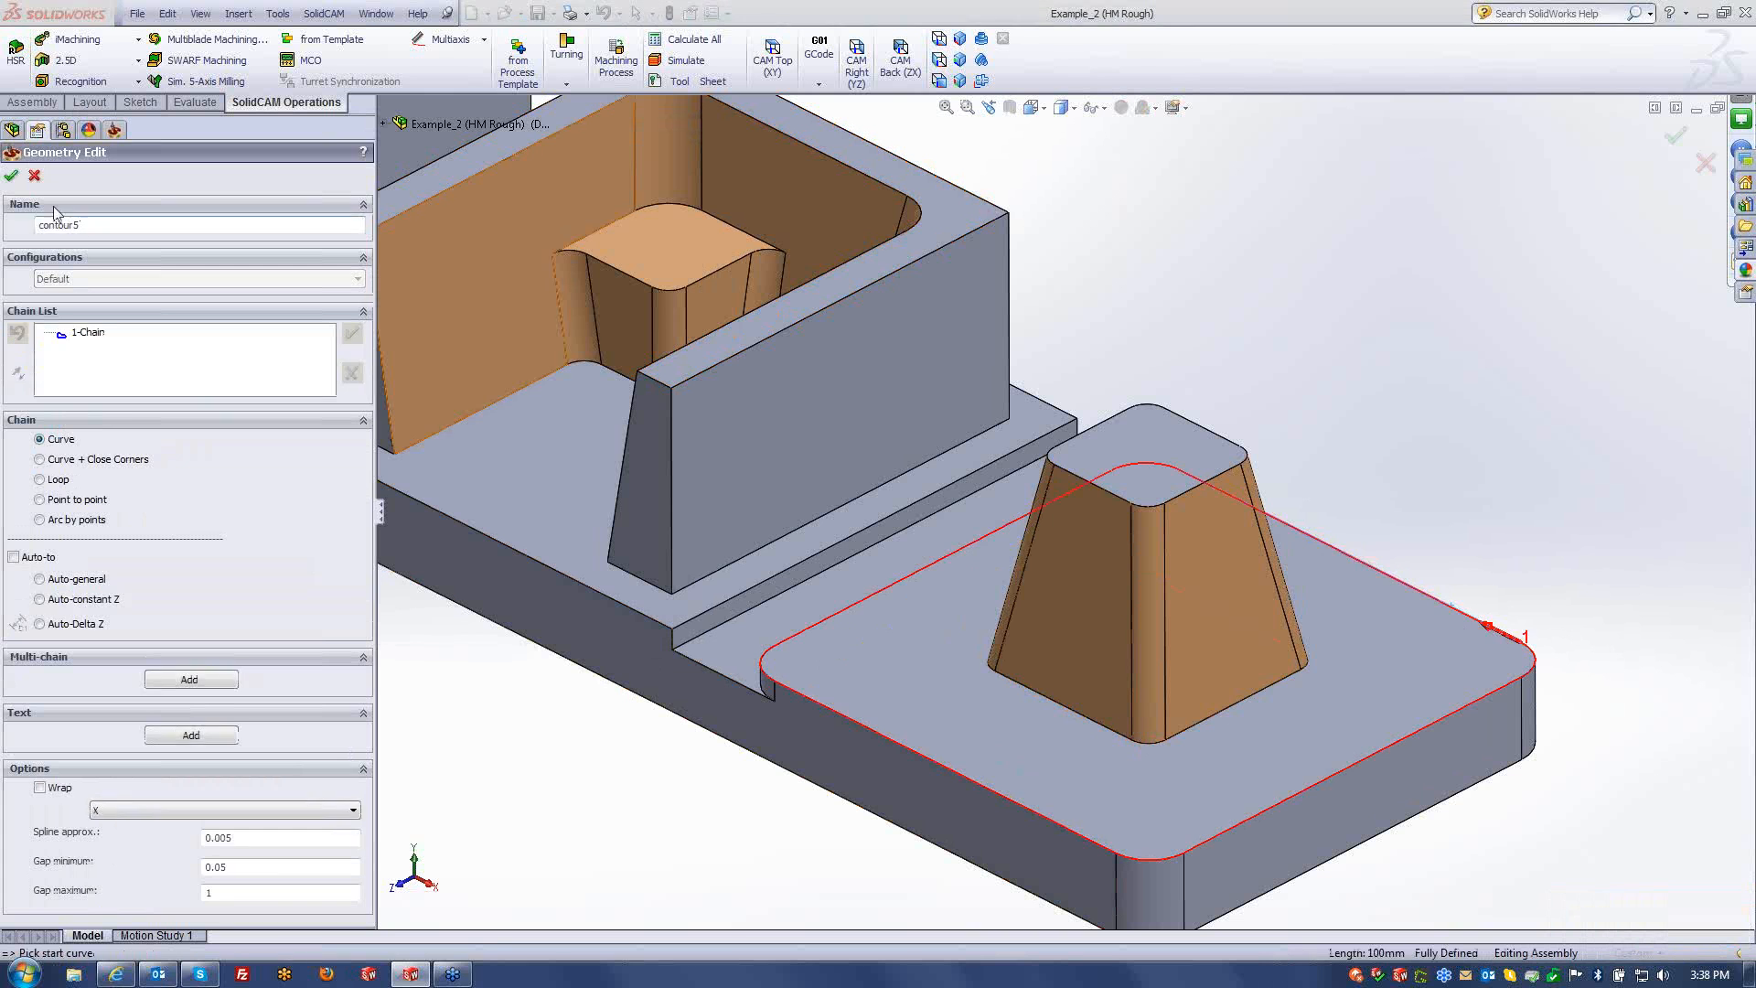
{"action": "left_click", "coordinate": [12, 176]}
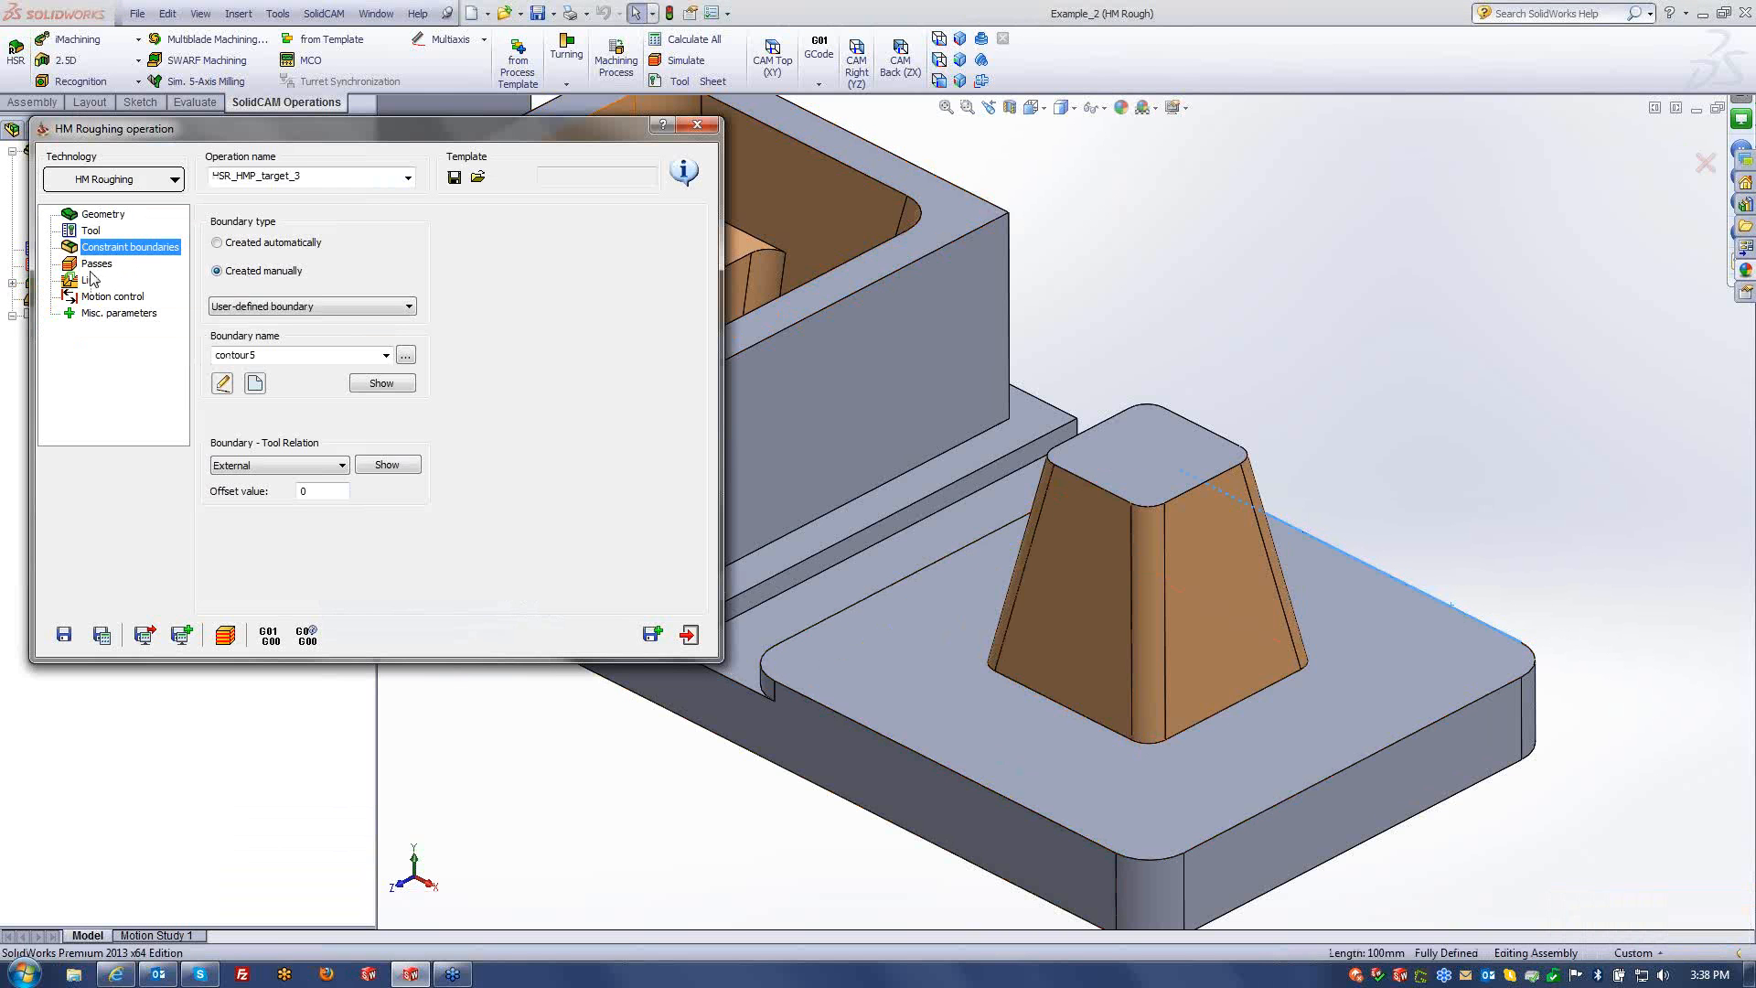
{"action": "left_click", "coordinate": [95, 266]}
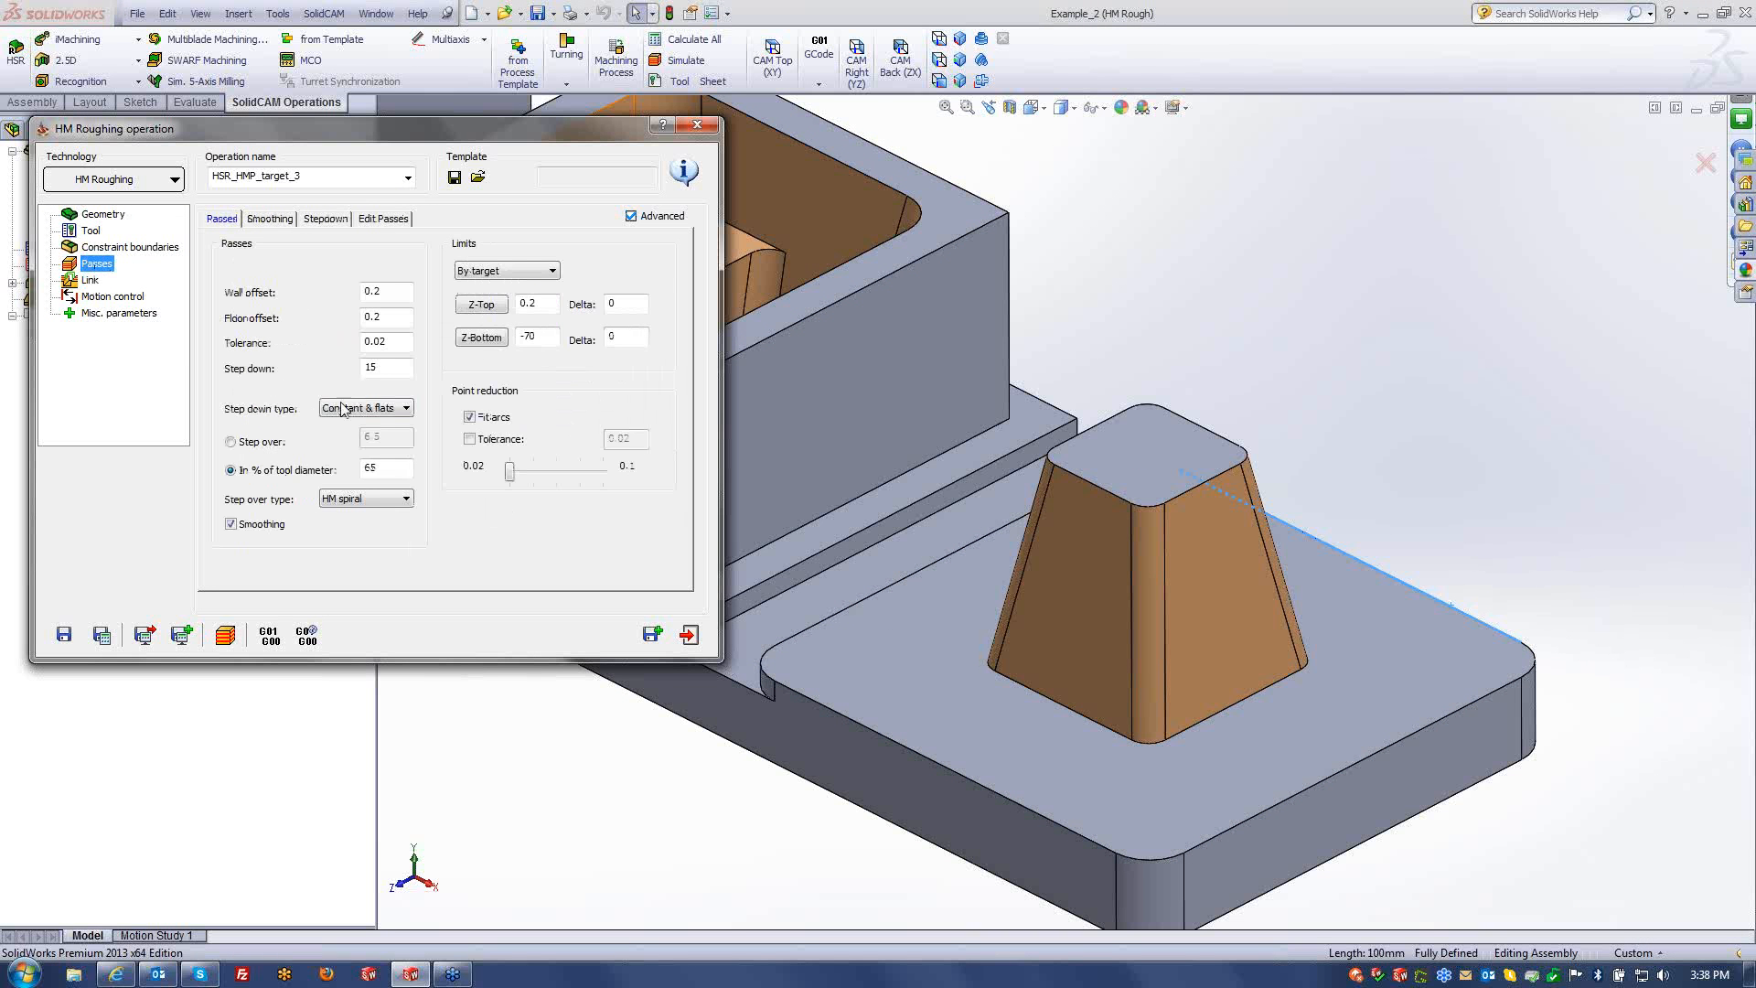
- Set the step down type to Constant and the step down value to 10
{"action": "left_click", "coordinate": [343, 408]}
{"action": "left_click", "coordinate": [352, 423]}
{"action": "left_click", "coordinate": [144, 633]}
{"action": "left_click_drag", "start_coordinate": [402, 367], "coordinate": [230, 481]}
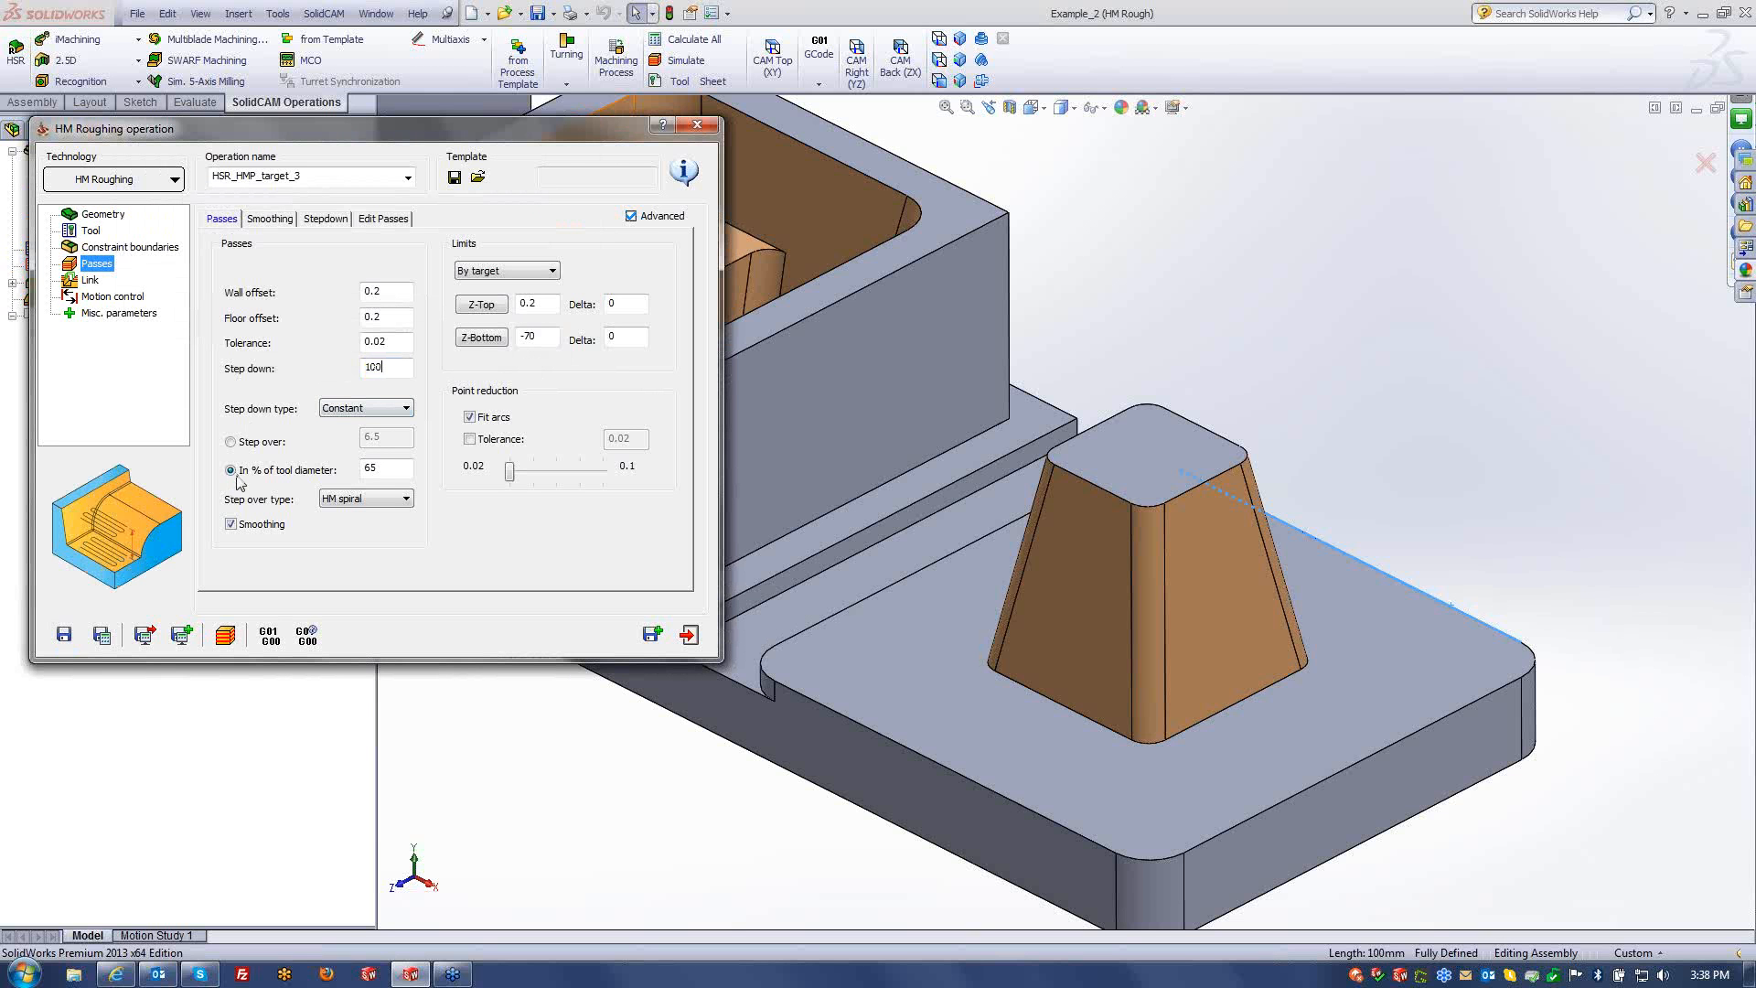
{"action": "left_click", "coordinate": [101, 633]}
- Recalculate the toolpath with step down 10, confirming Yes, and play its simulation
{"action": "left_click", "coordinate": [225, 634]}
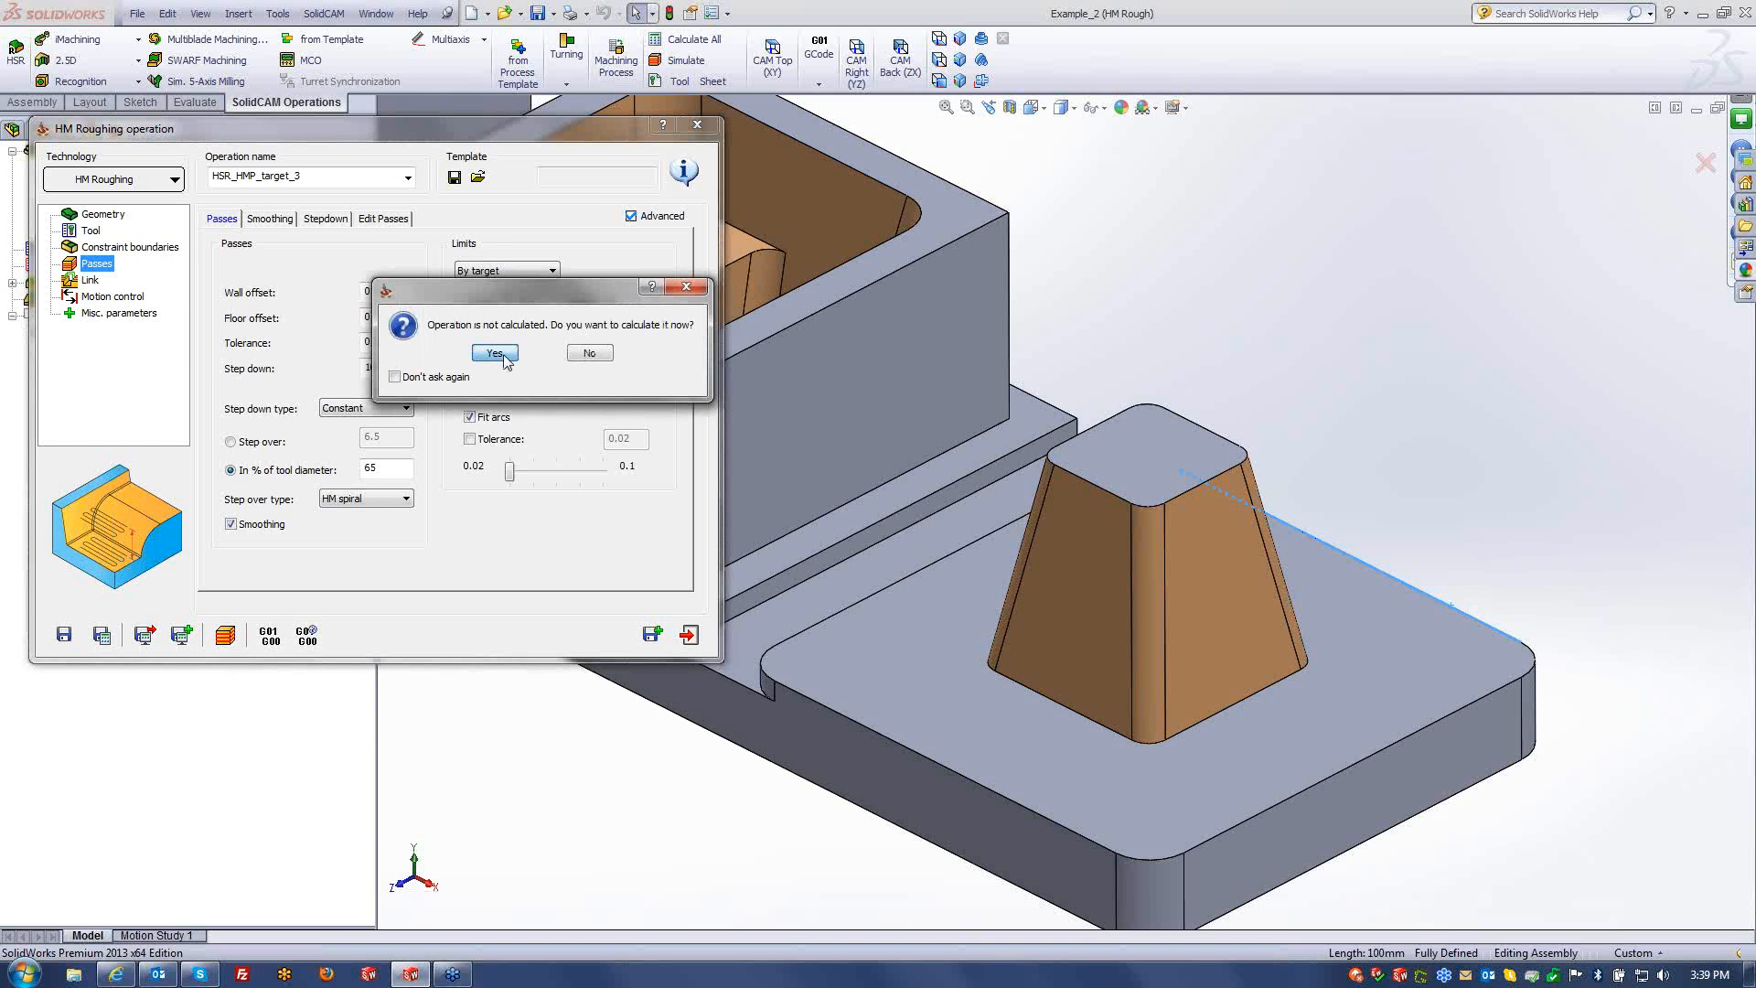
{"action": "left_click", "coordinate": [501, 354]}
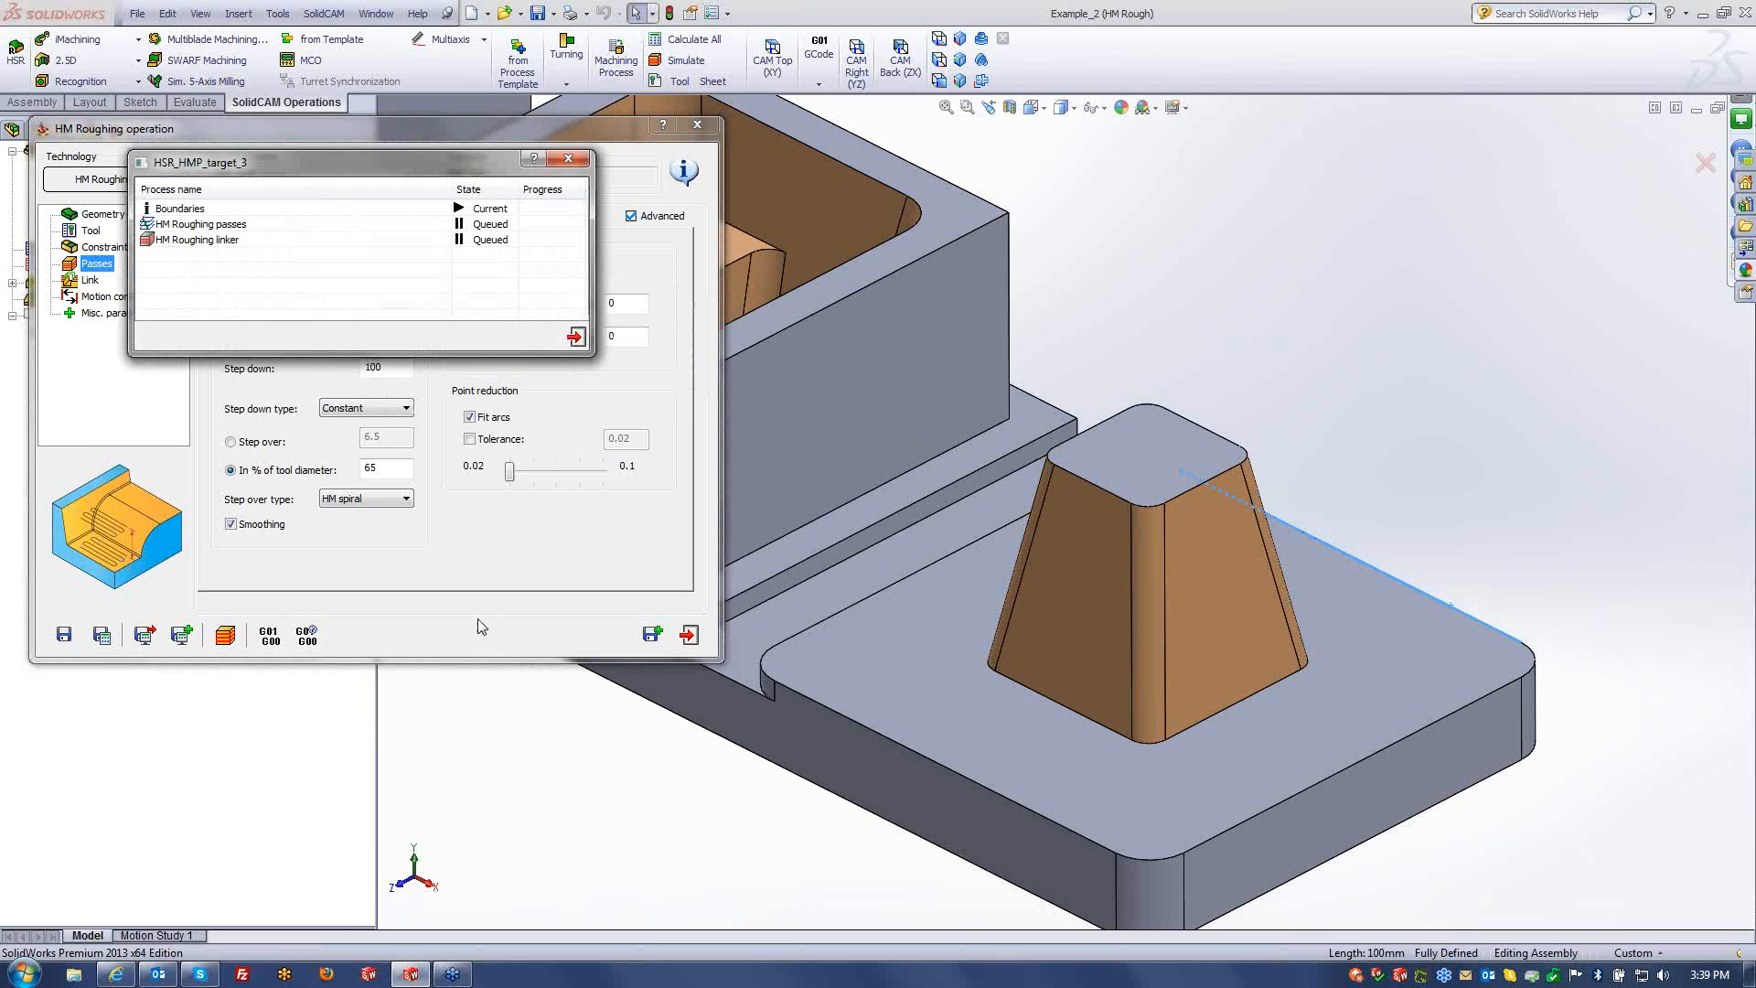
{"action": "left_click", "coordinate": [225, 634]}
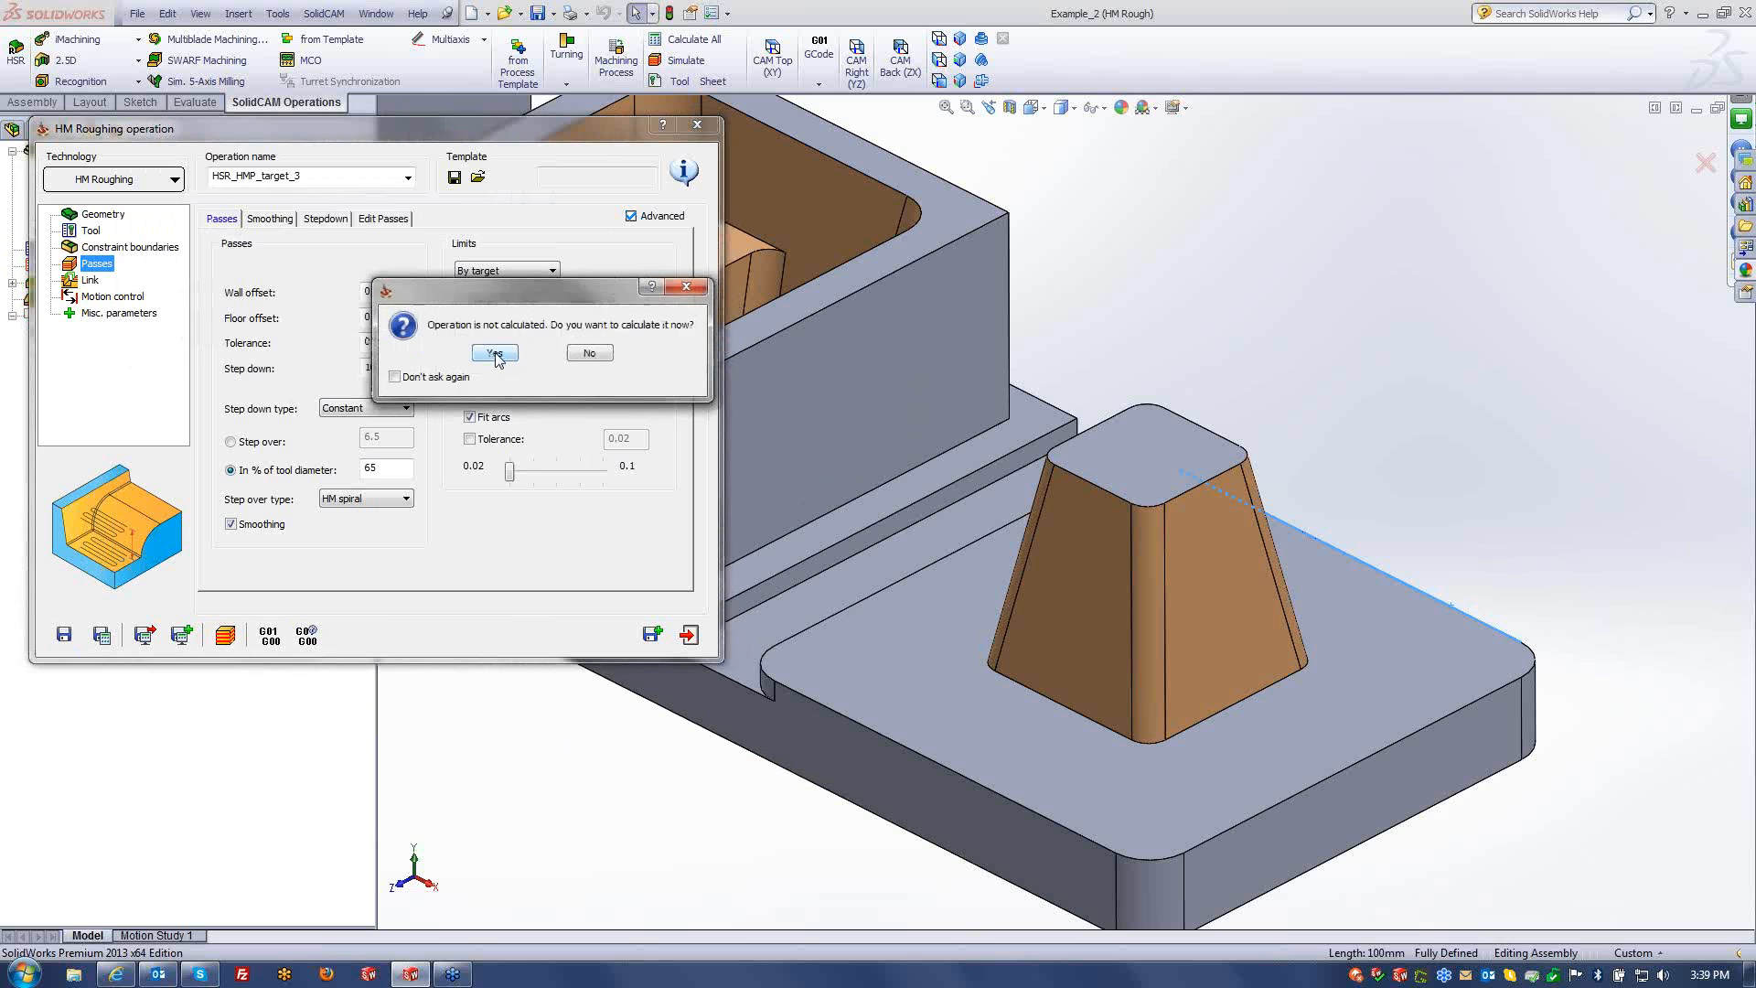
{"action": "left_click", "coordinate": [495, 354]}
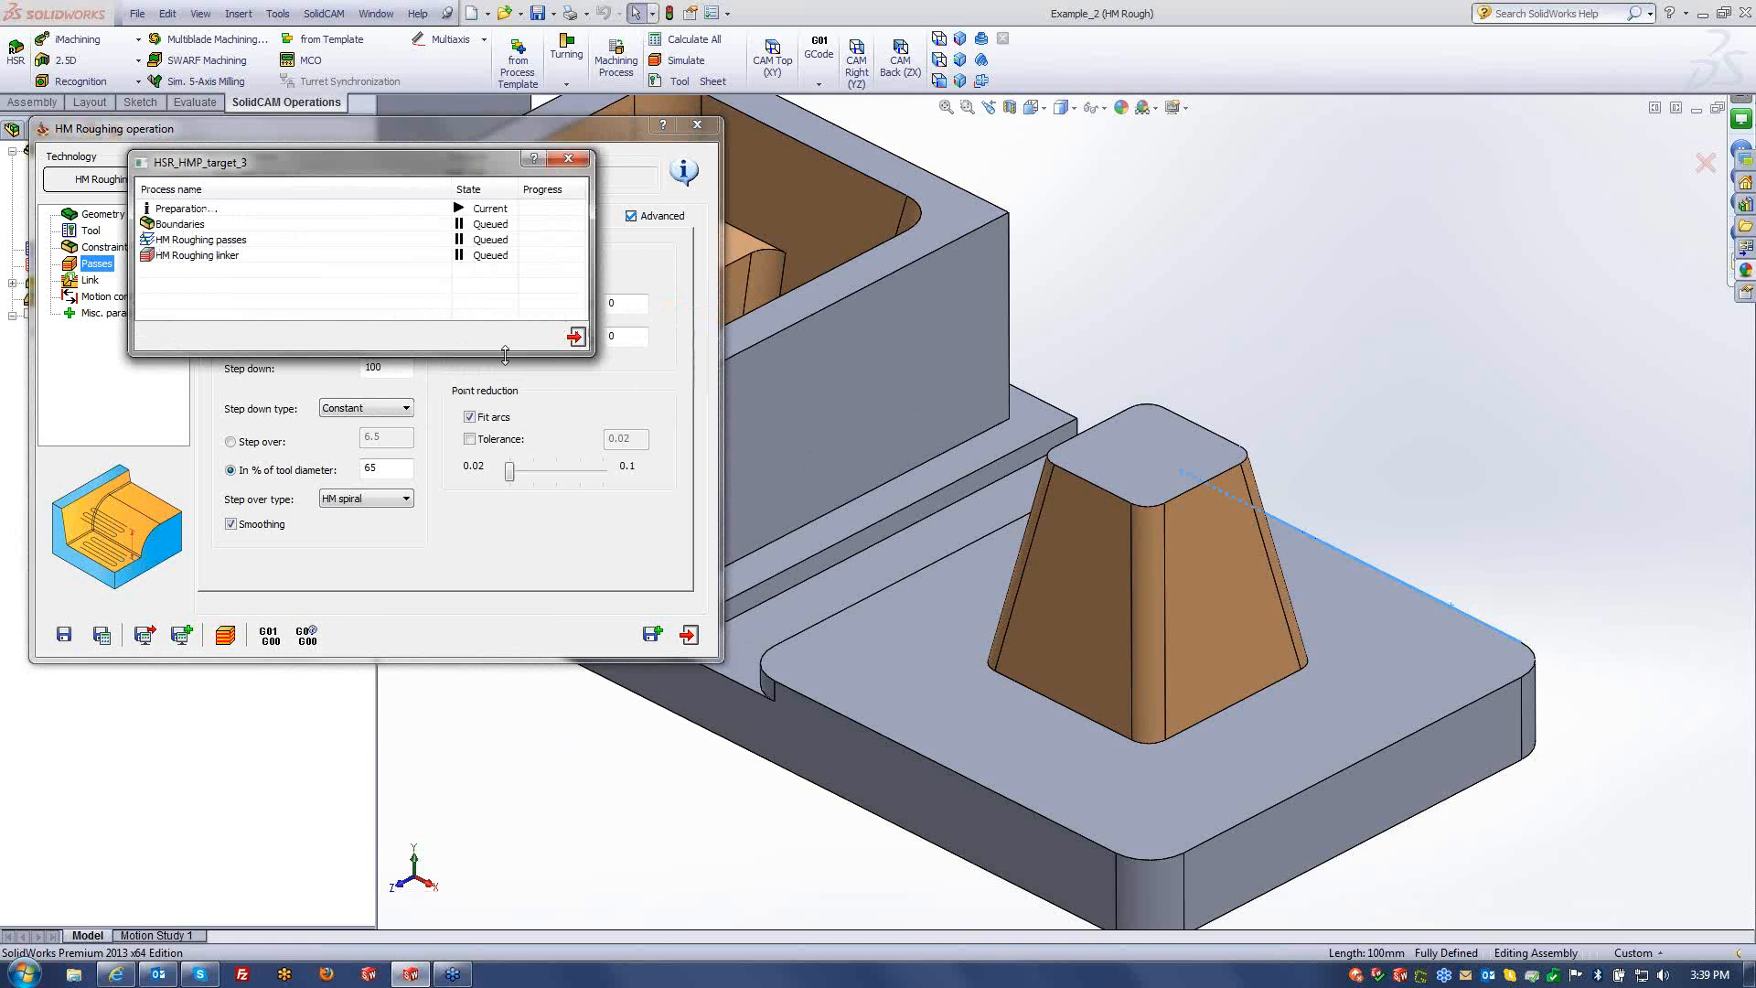
{"action": "left_click", "coordinate": [388, 375]}
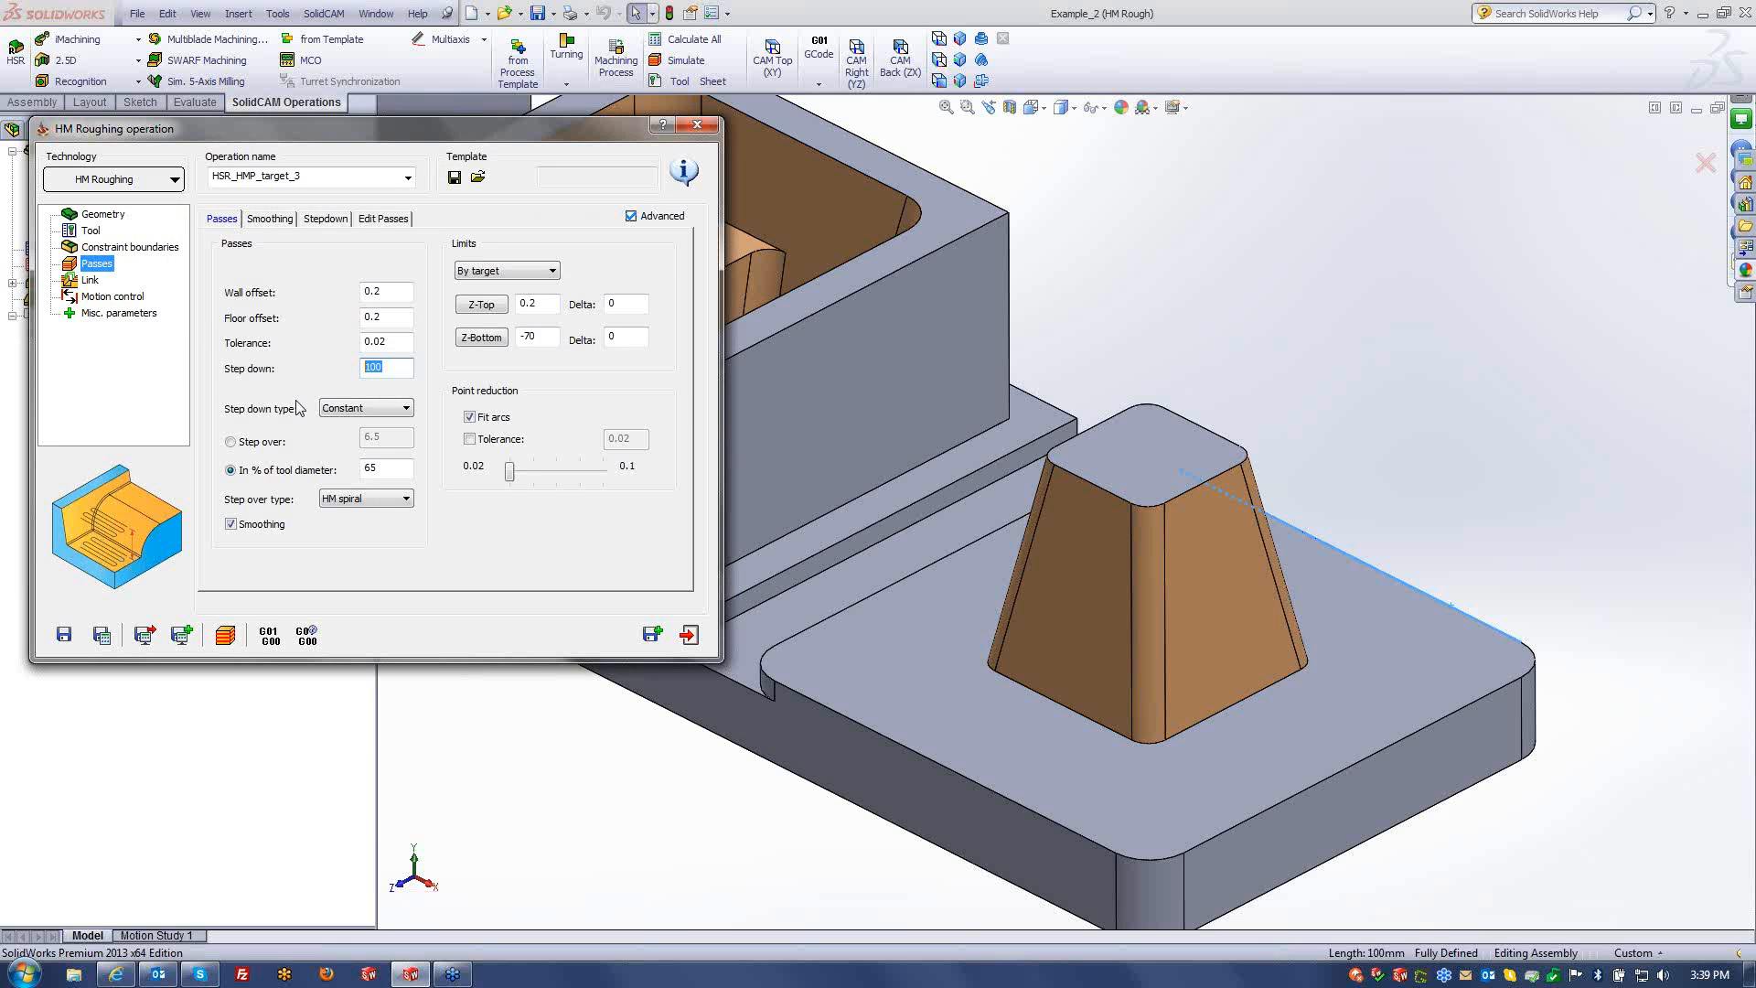
{"action": "left_click", "coordinate": [144, 633]}
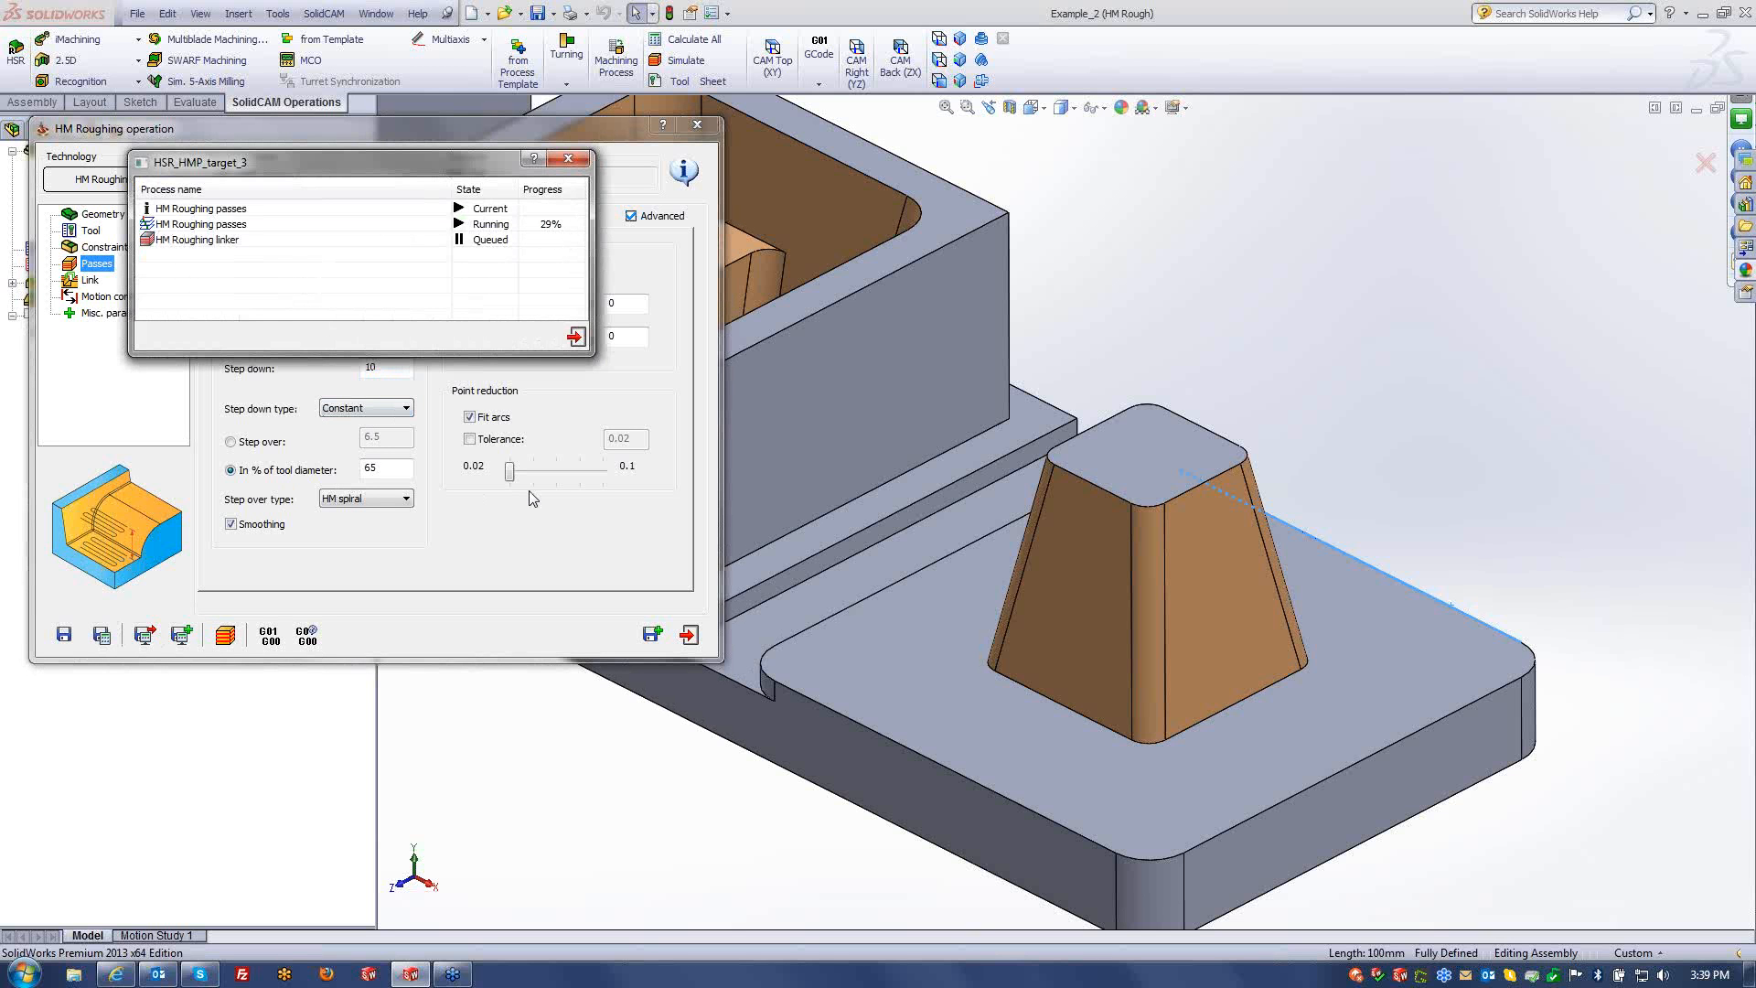
{"action": "left_click", "coordinate": [227, 633]}
{"action": "left_click", "coordinate": [103, 851]}
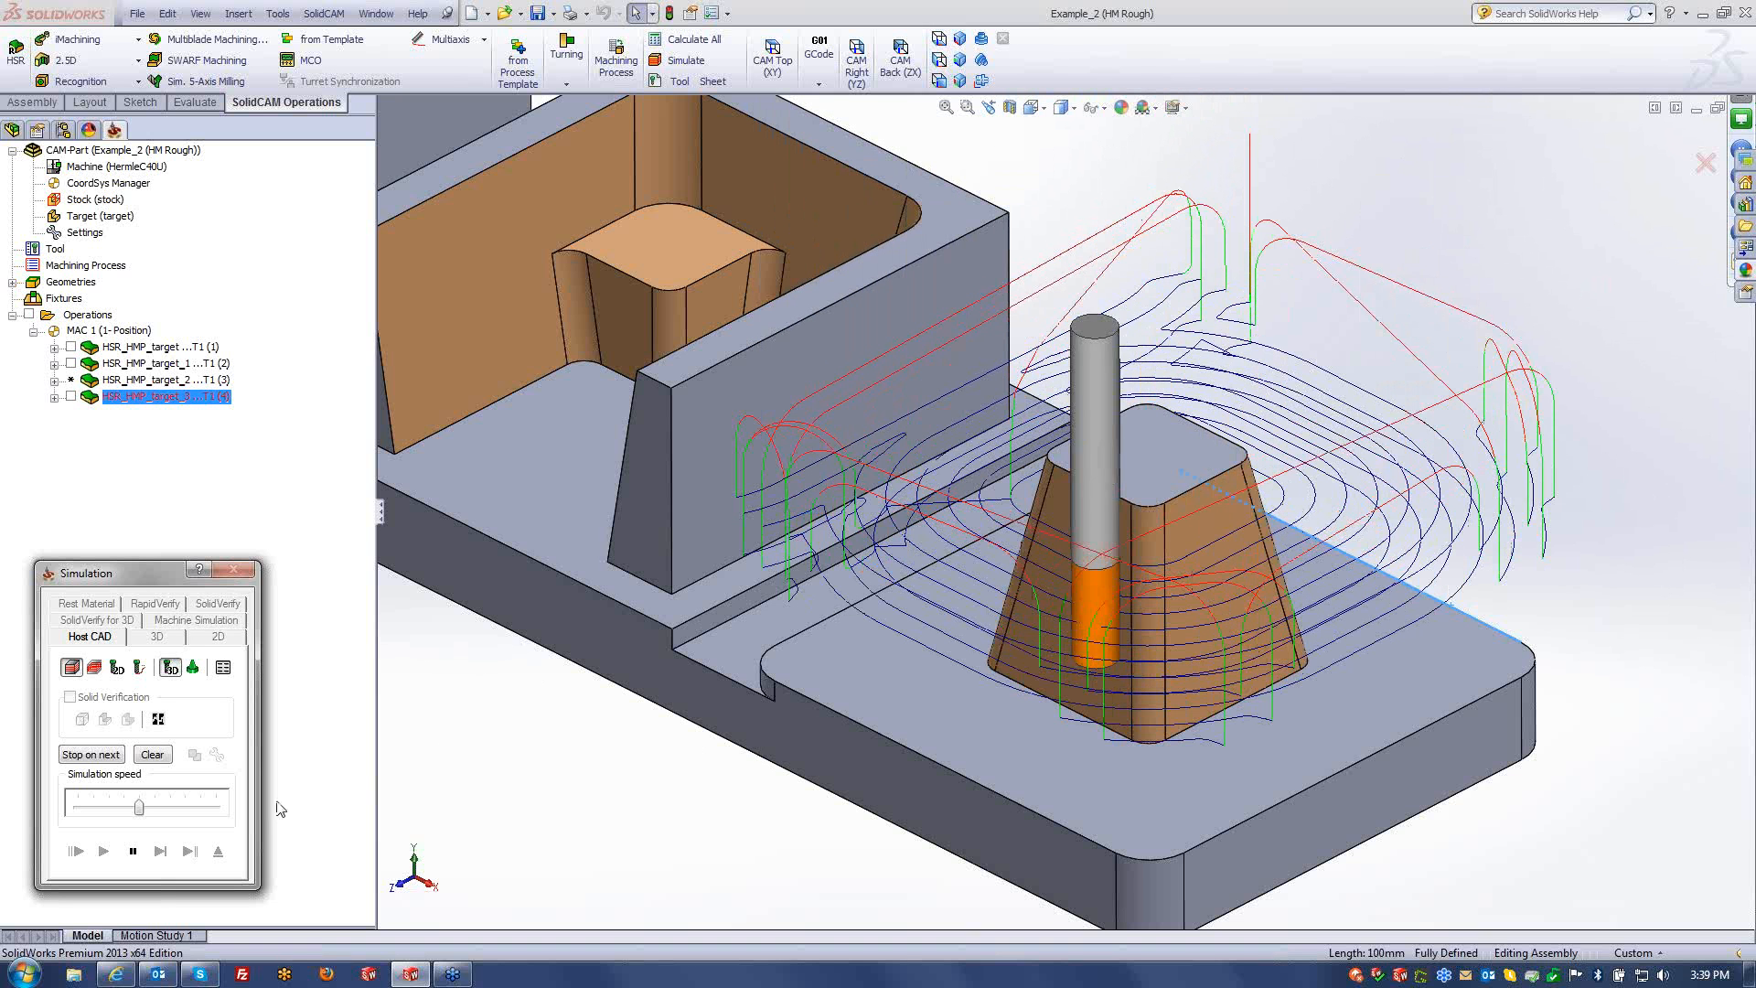
- Stop the spiral toolpath simulation and exit back to the HM Roughing settings
{"action": "left_click", "coordinate": [133, 851]}
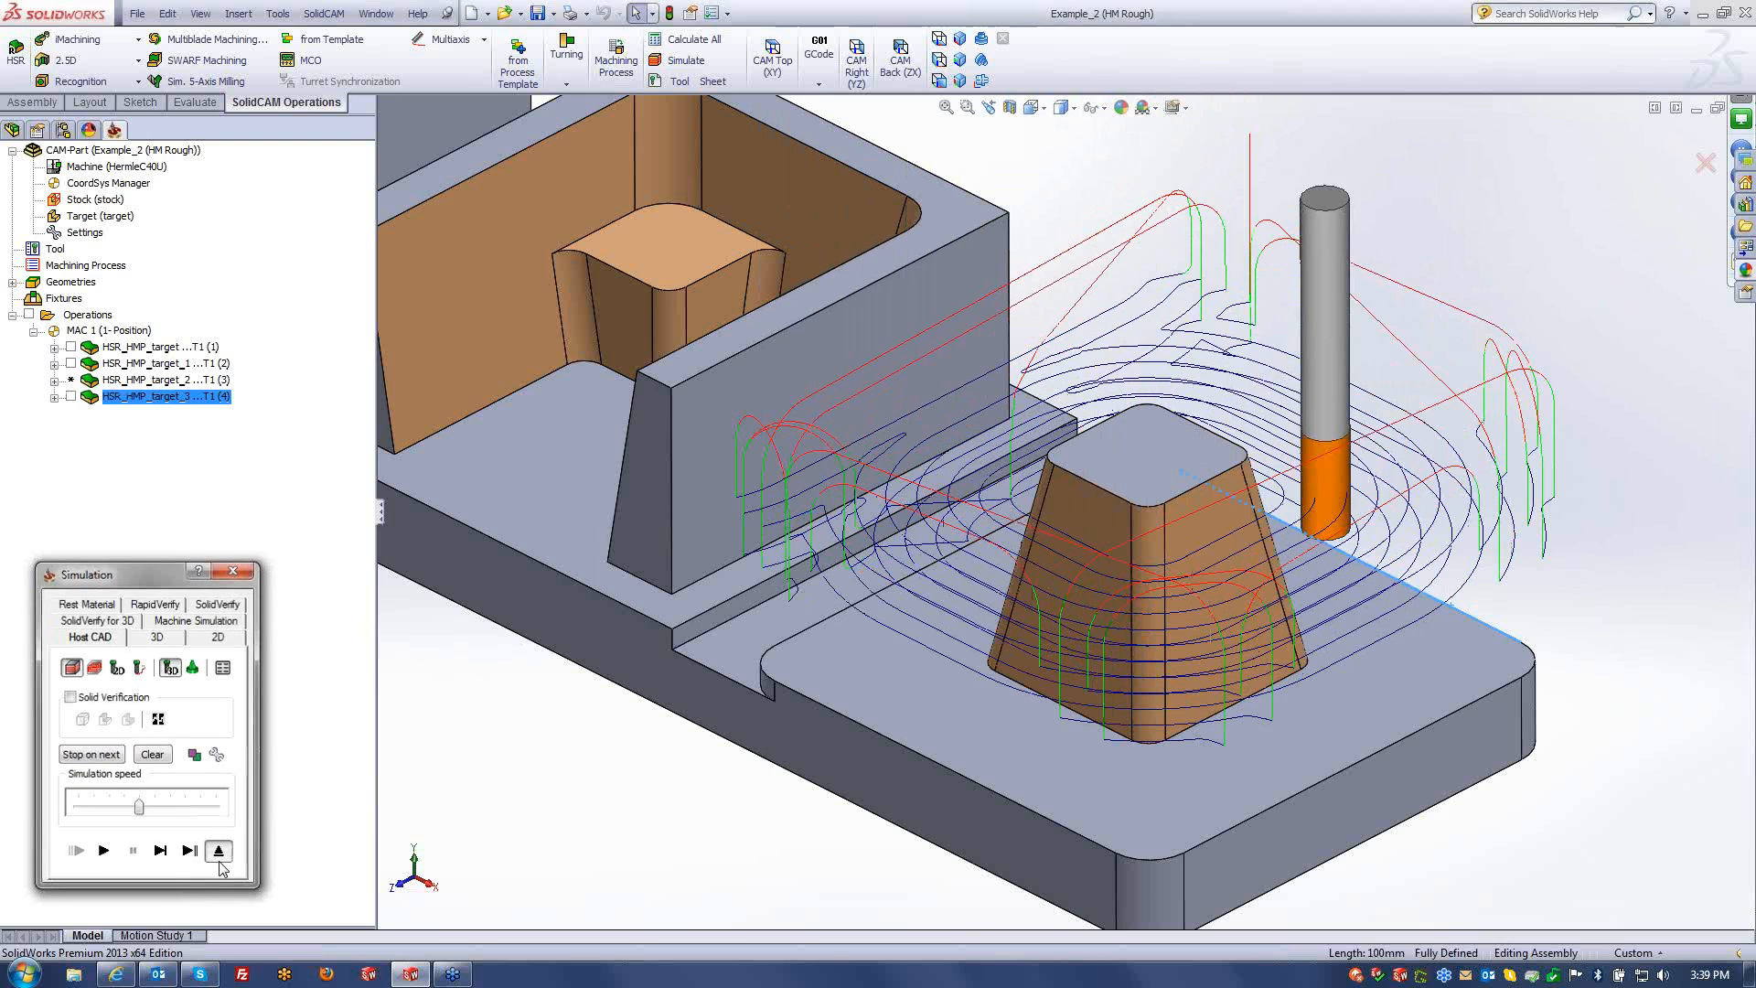
{"action": "left_click", "coordinate": [218, 855]}
{"action": "left_click", "coordinate": [373, 508]}
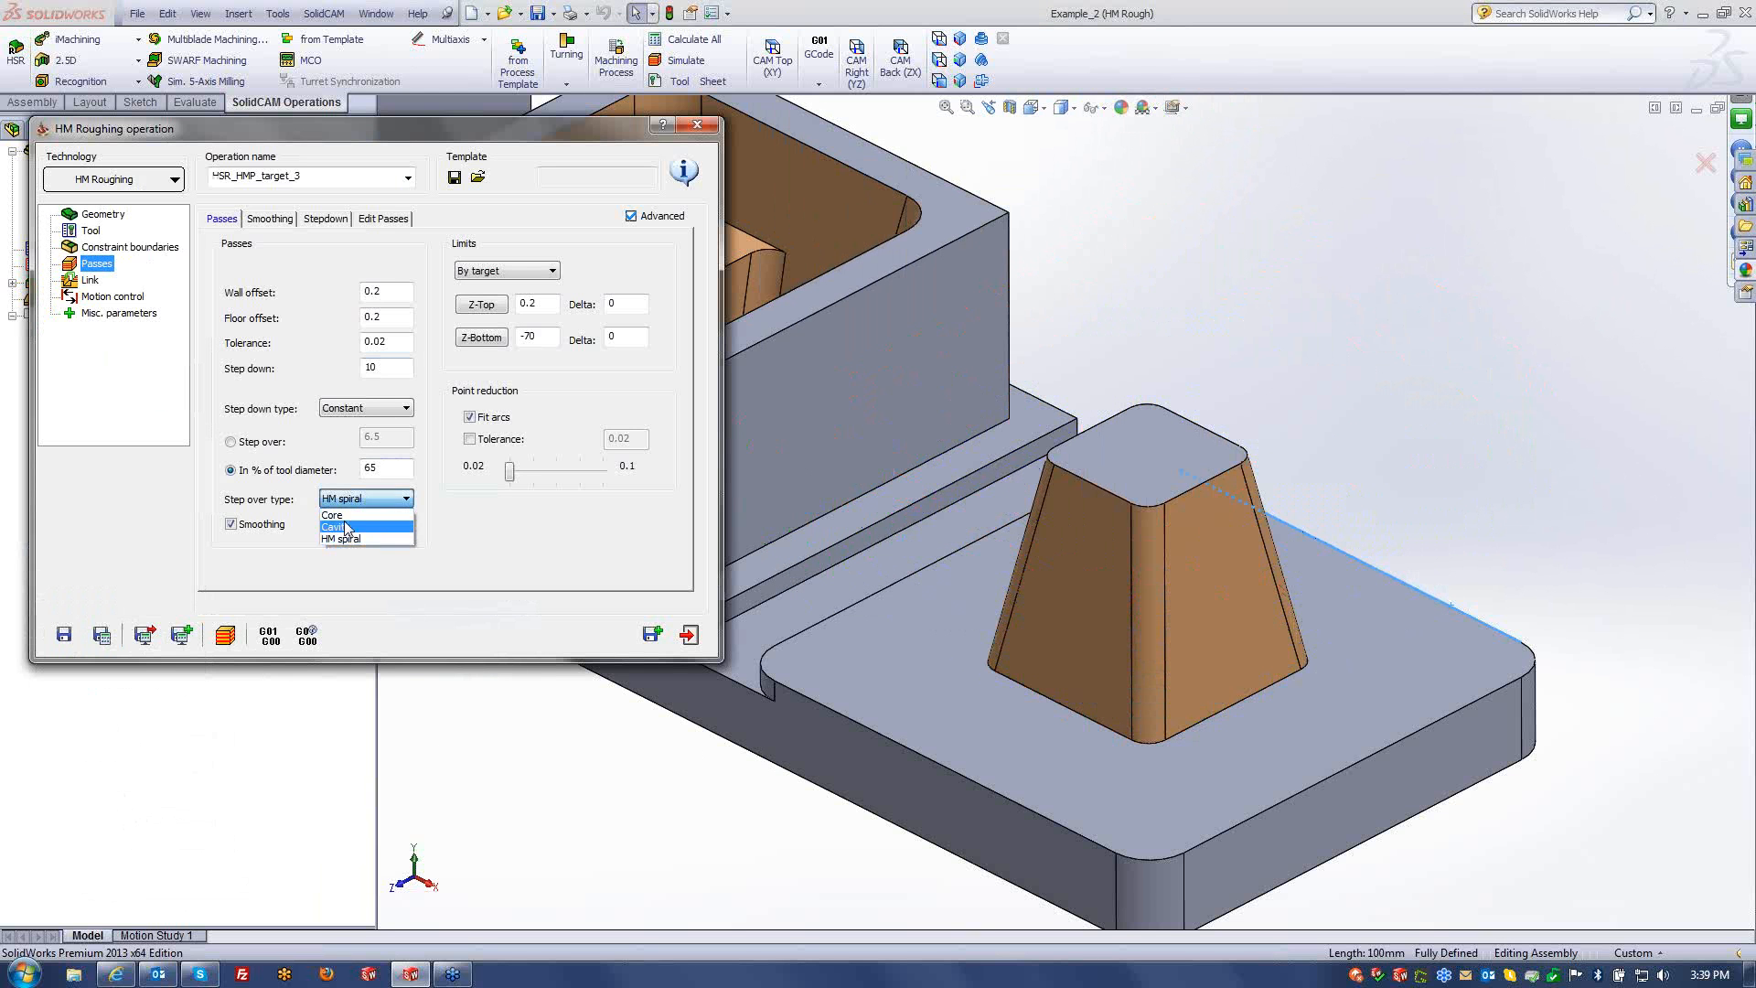
- Change the step over type to Core, recalculate, and play the simulation
{"action": "left_click", "coordinate": [348, 514]}
{"action": "left_click", "coordinate": [103, 633]}
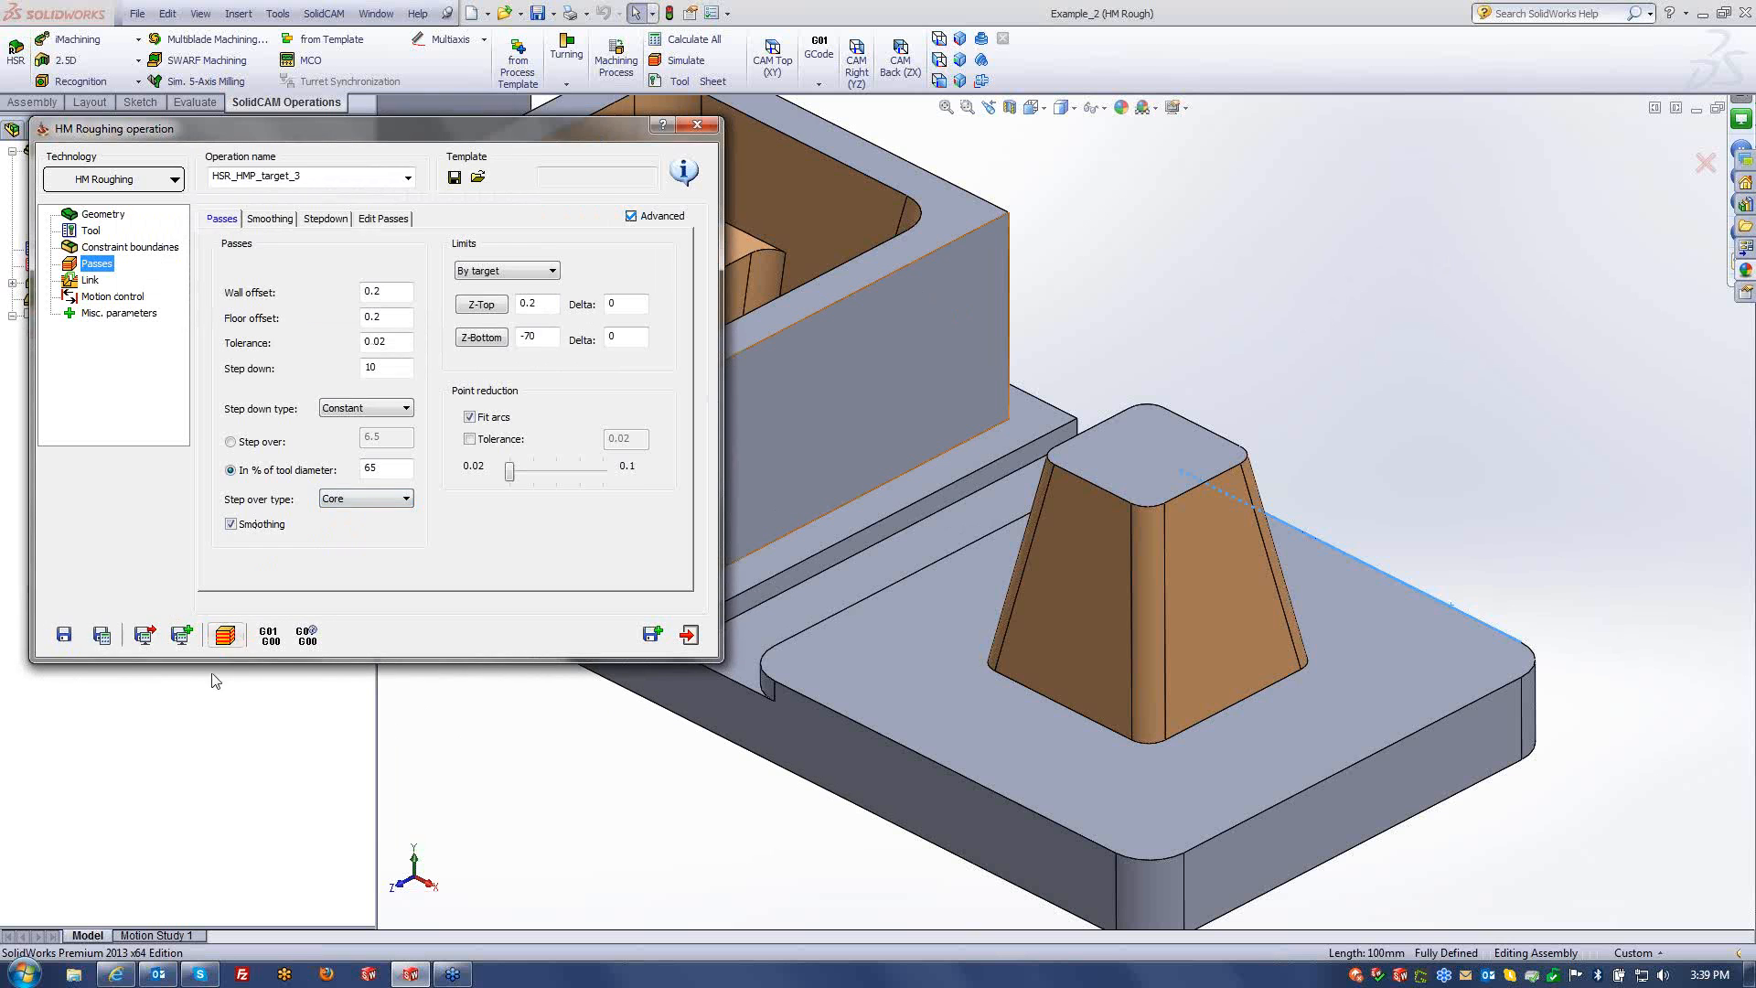
{"action": "left_click", "coordinate": [225, 634]}
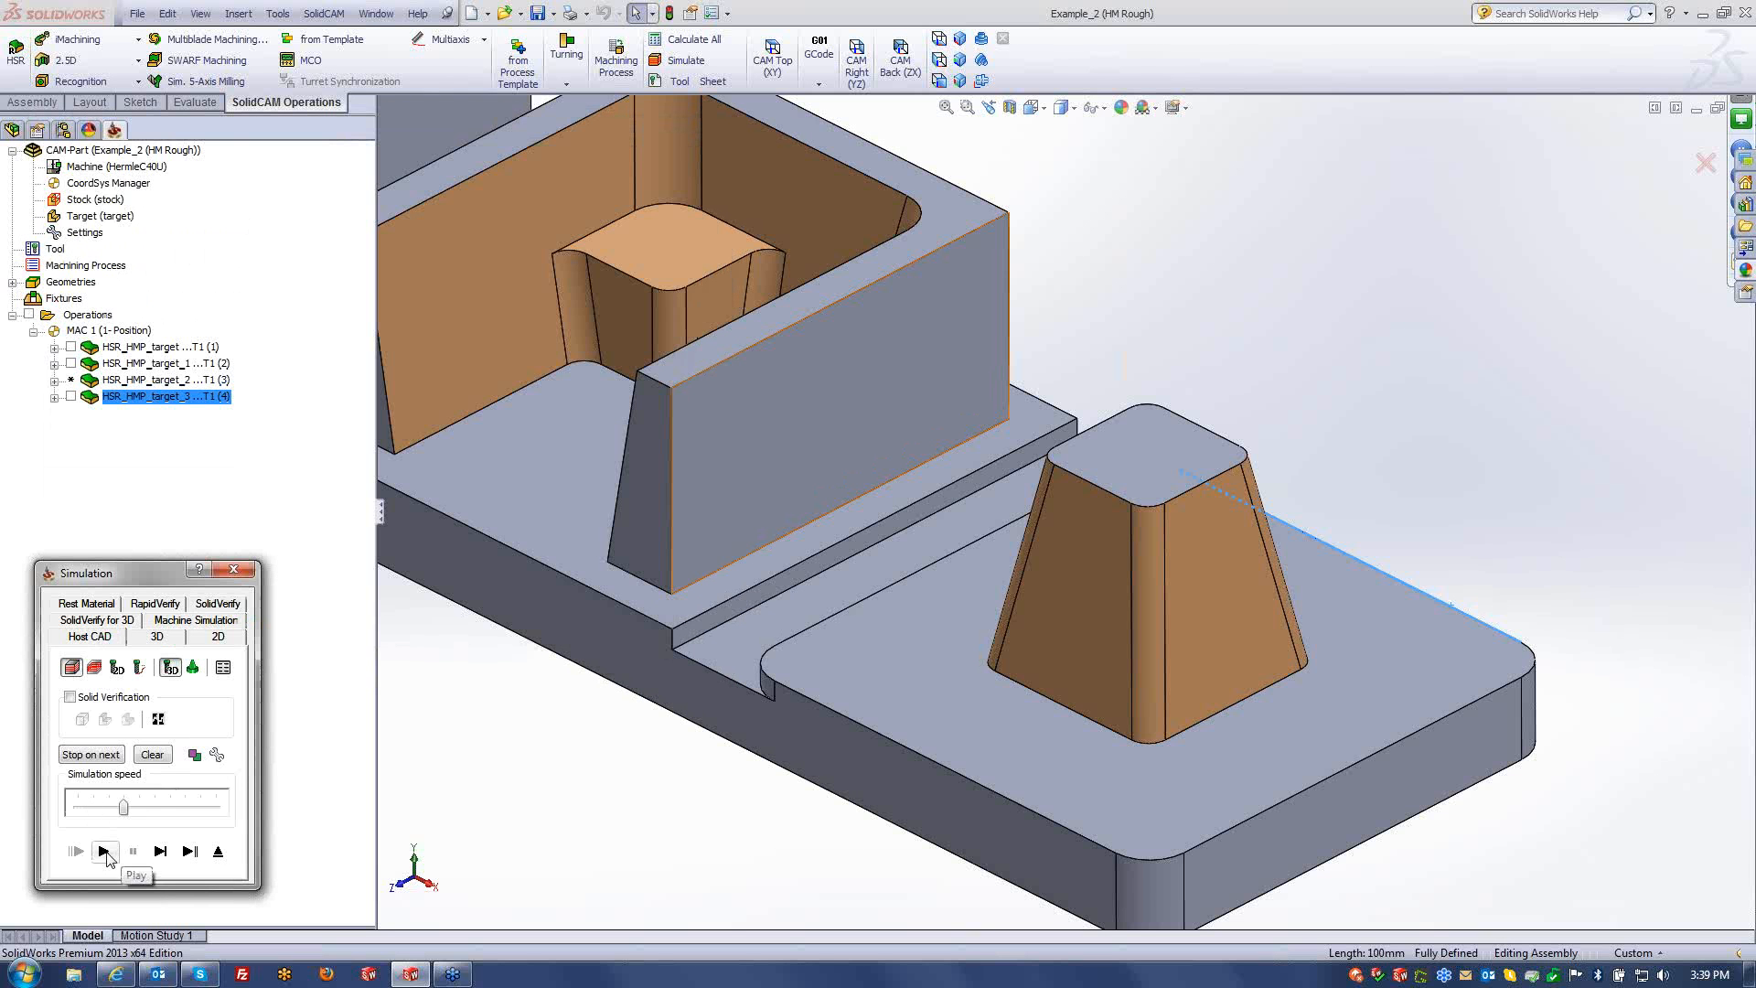
{"action": "left_click", "coordinate": [104, 851]}
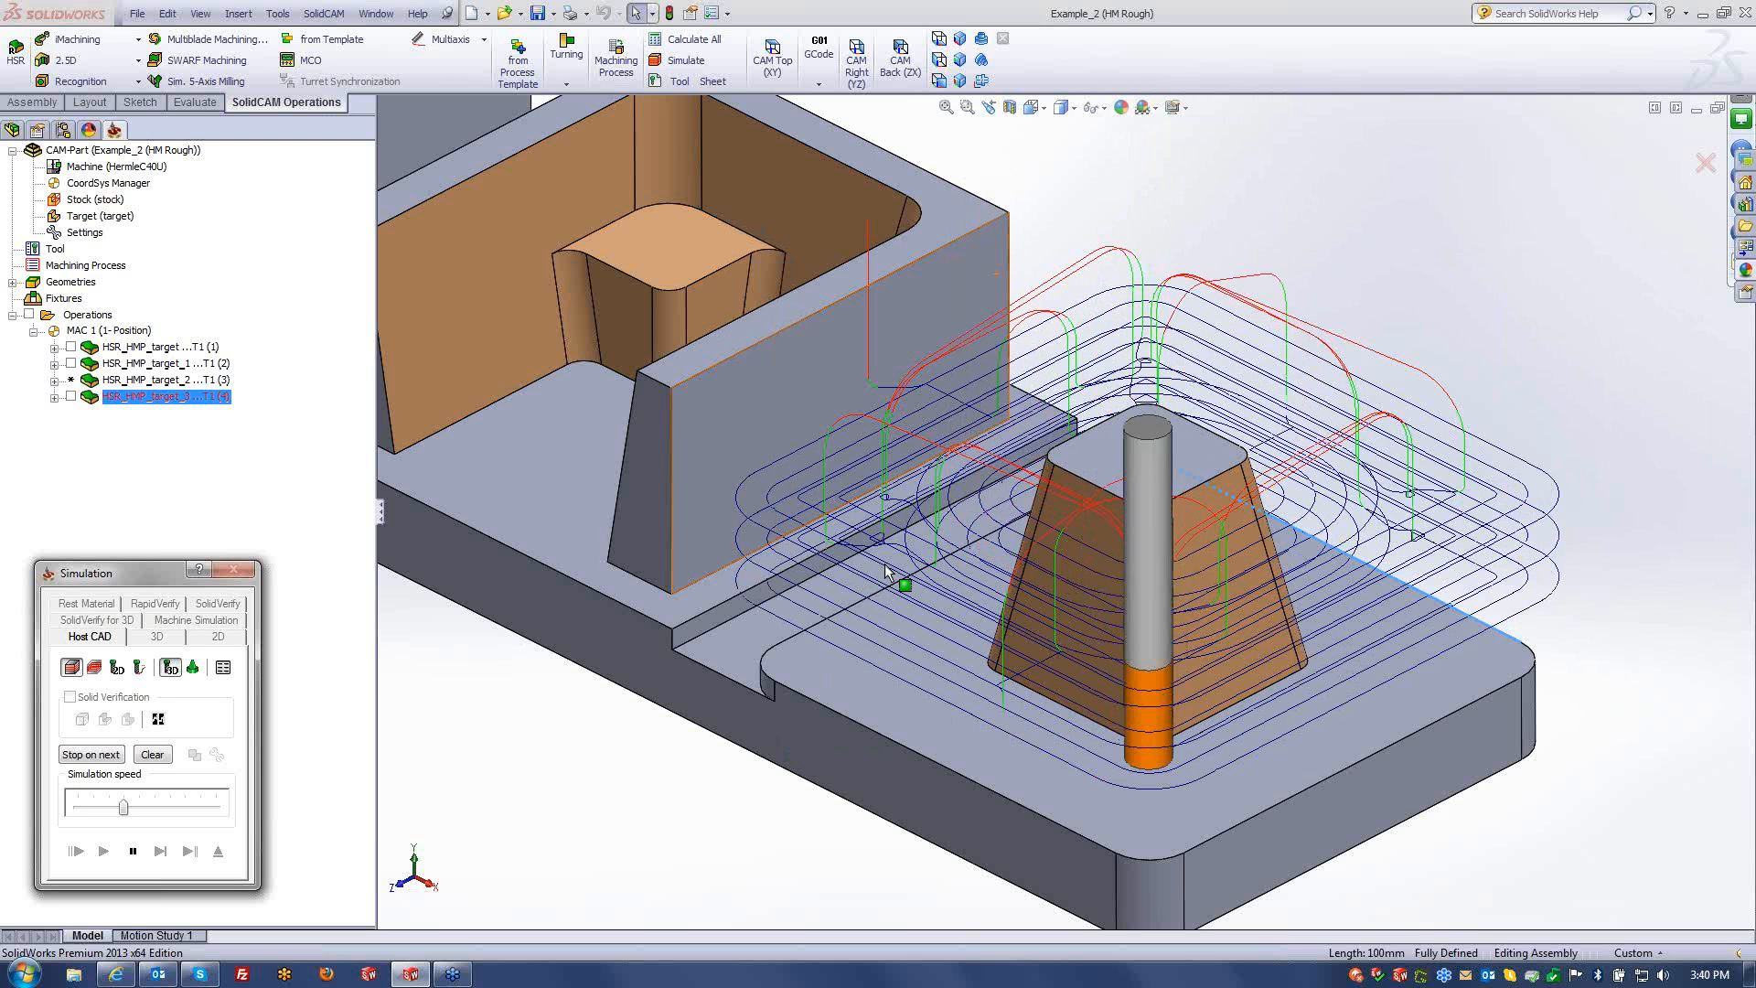
- Pause the simulation, exit it, and move the HM Roughing dialog to the centre
{"action": "scroll", "coordinate": [1087, 533], "scroll_direction": "up", "scroll_amount": 3}
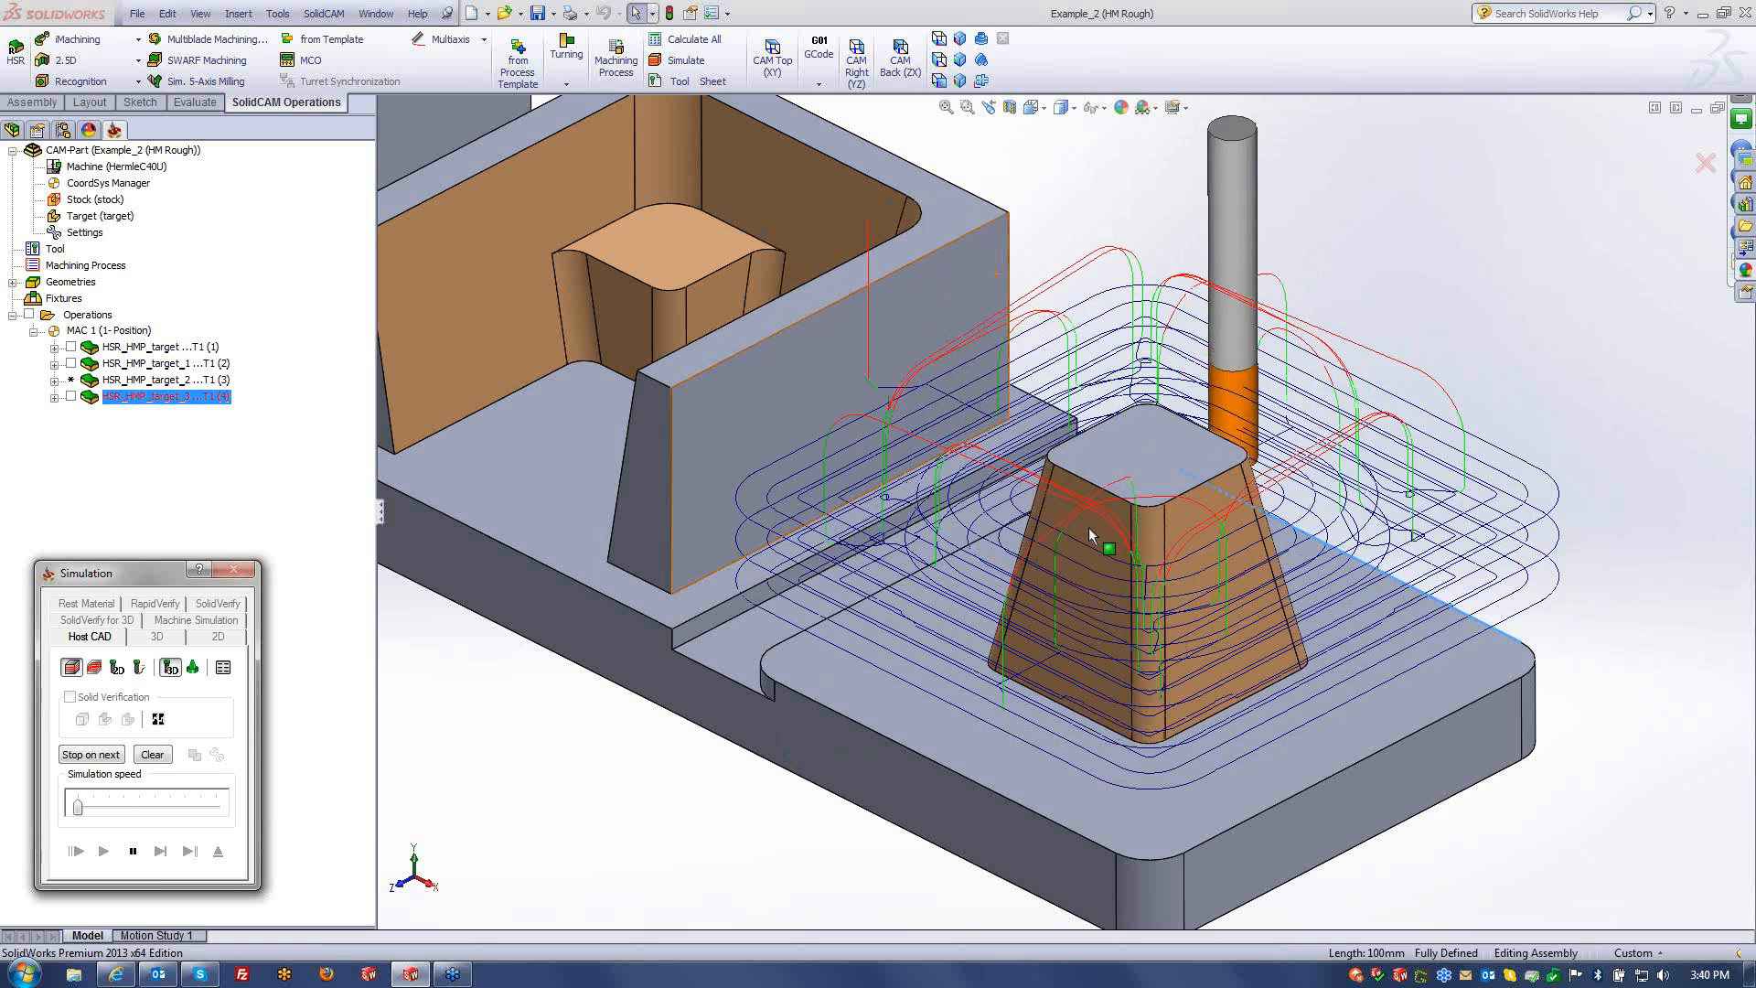
{"action": "left_click", "coordinate": [919, 540]}
{"action": "scroll", "coordinate": [921, 539], "scroll_direction": "up", "scroll_amount": 4}
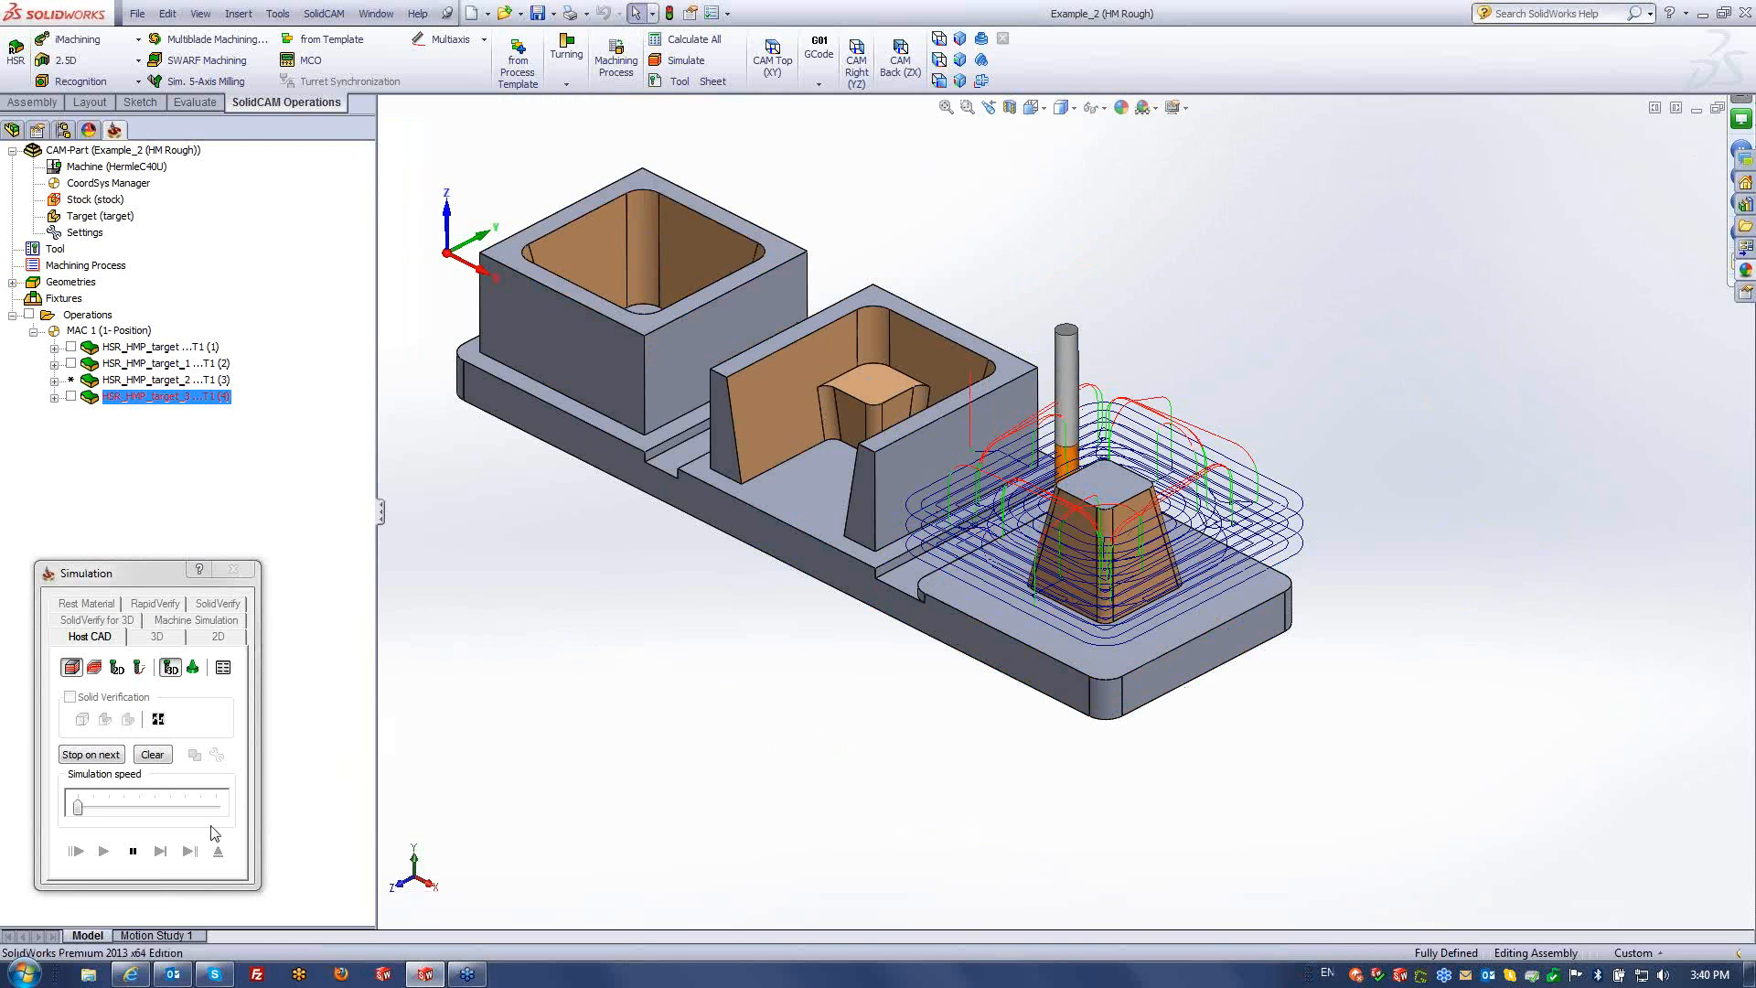
{"action": "left_click", "coordinate": [134, 860]}
{"action": "left_click", "coordinate": [134, 859]}
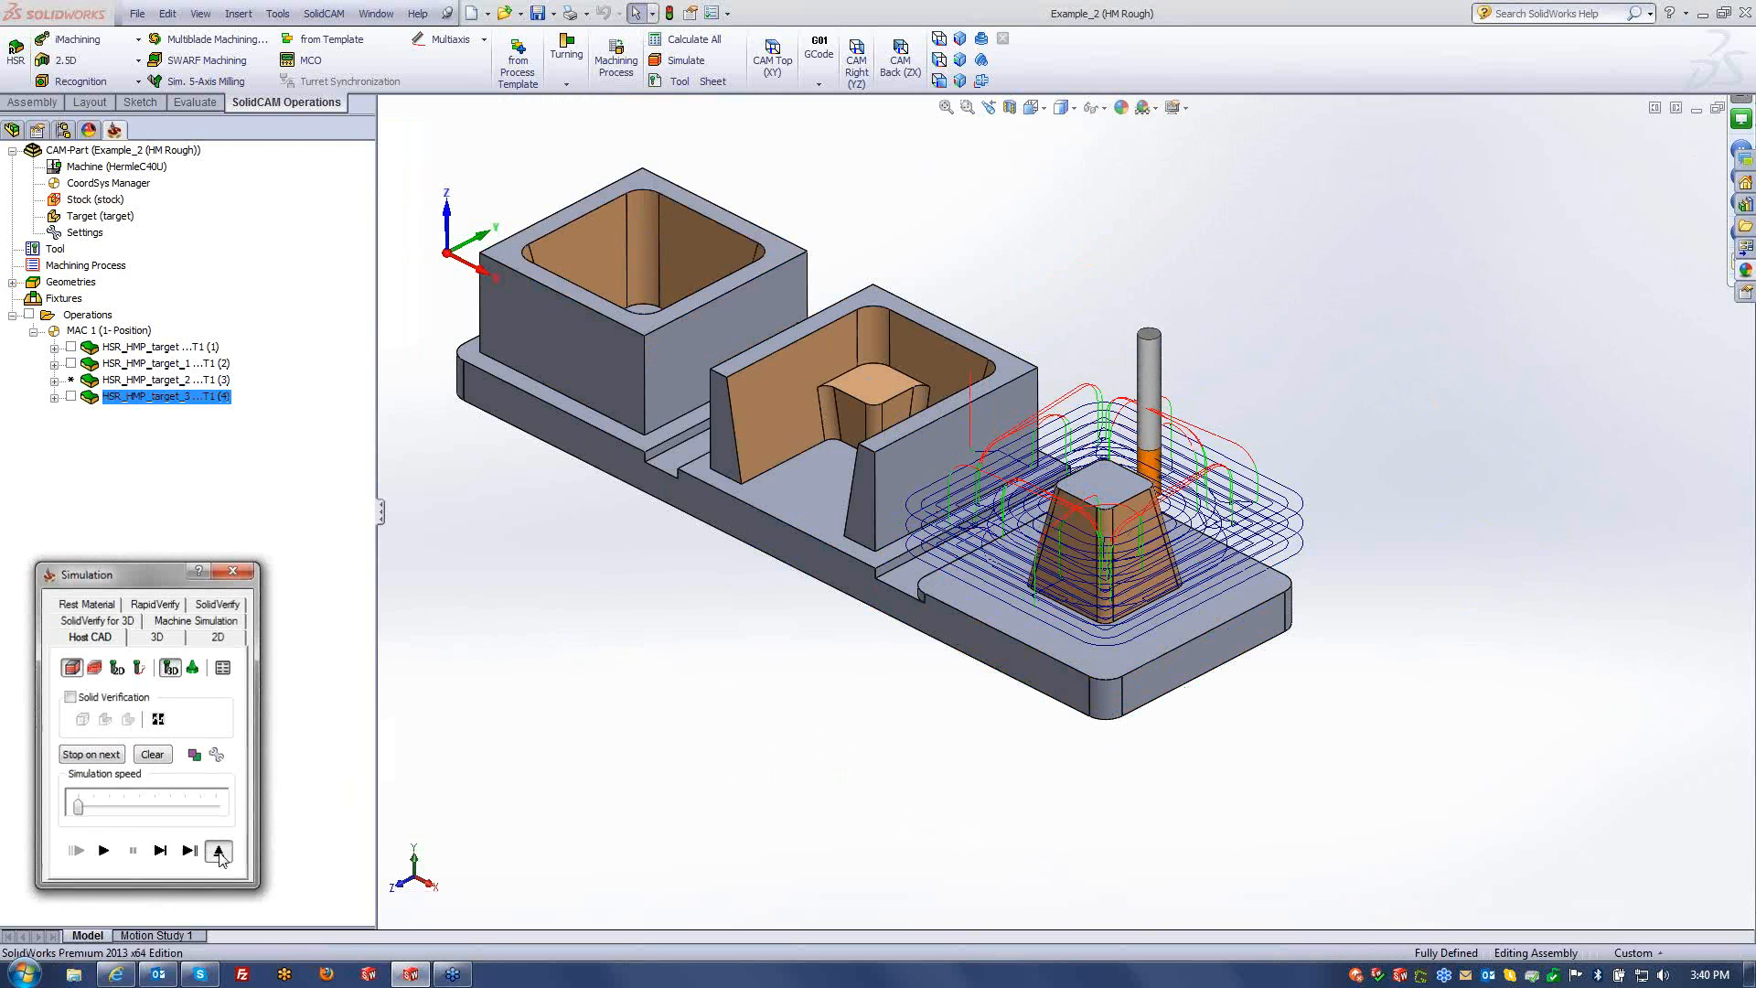
{"action": "left_click", "coordinate": [219, 852]}
{"action": "left_click_drag", "start_coordinate": [448, 137], "coordinate": [901, 170]}
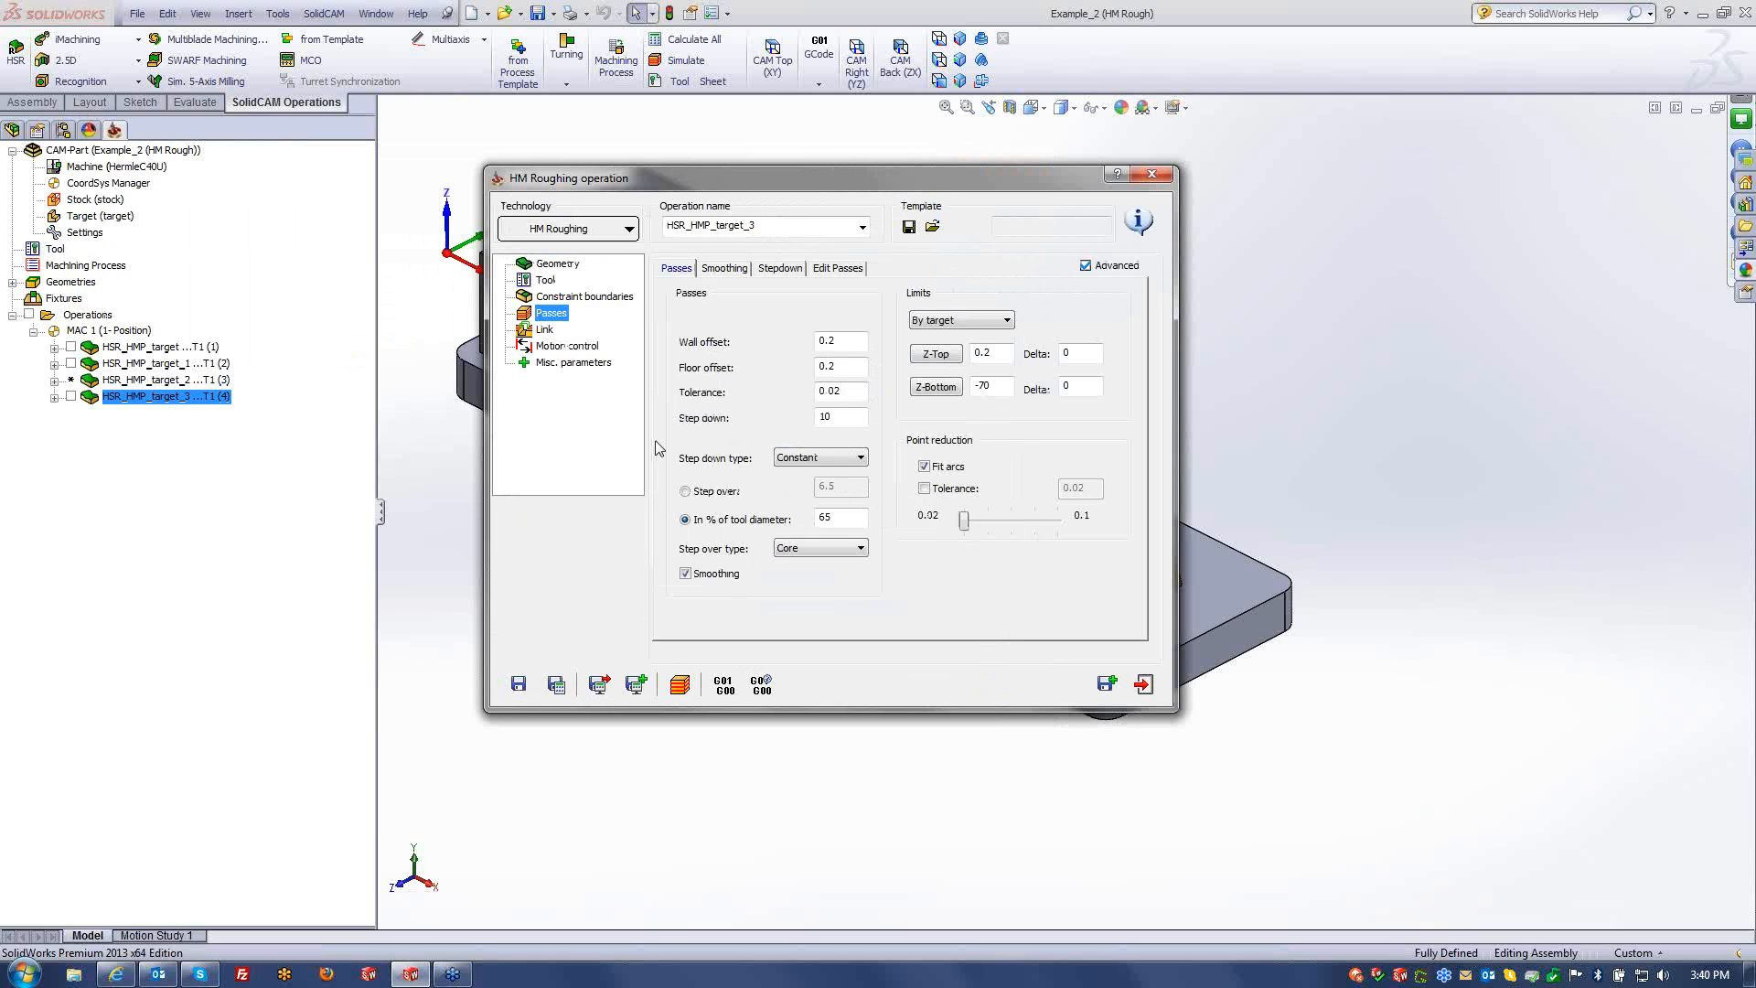
- Review Technology, Step over (Core) and Step down (Constant) options unchanged, then close the dialog
{"action": "left_click", "coordinate": [609, 227]}
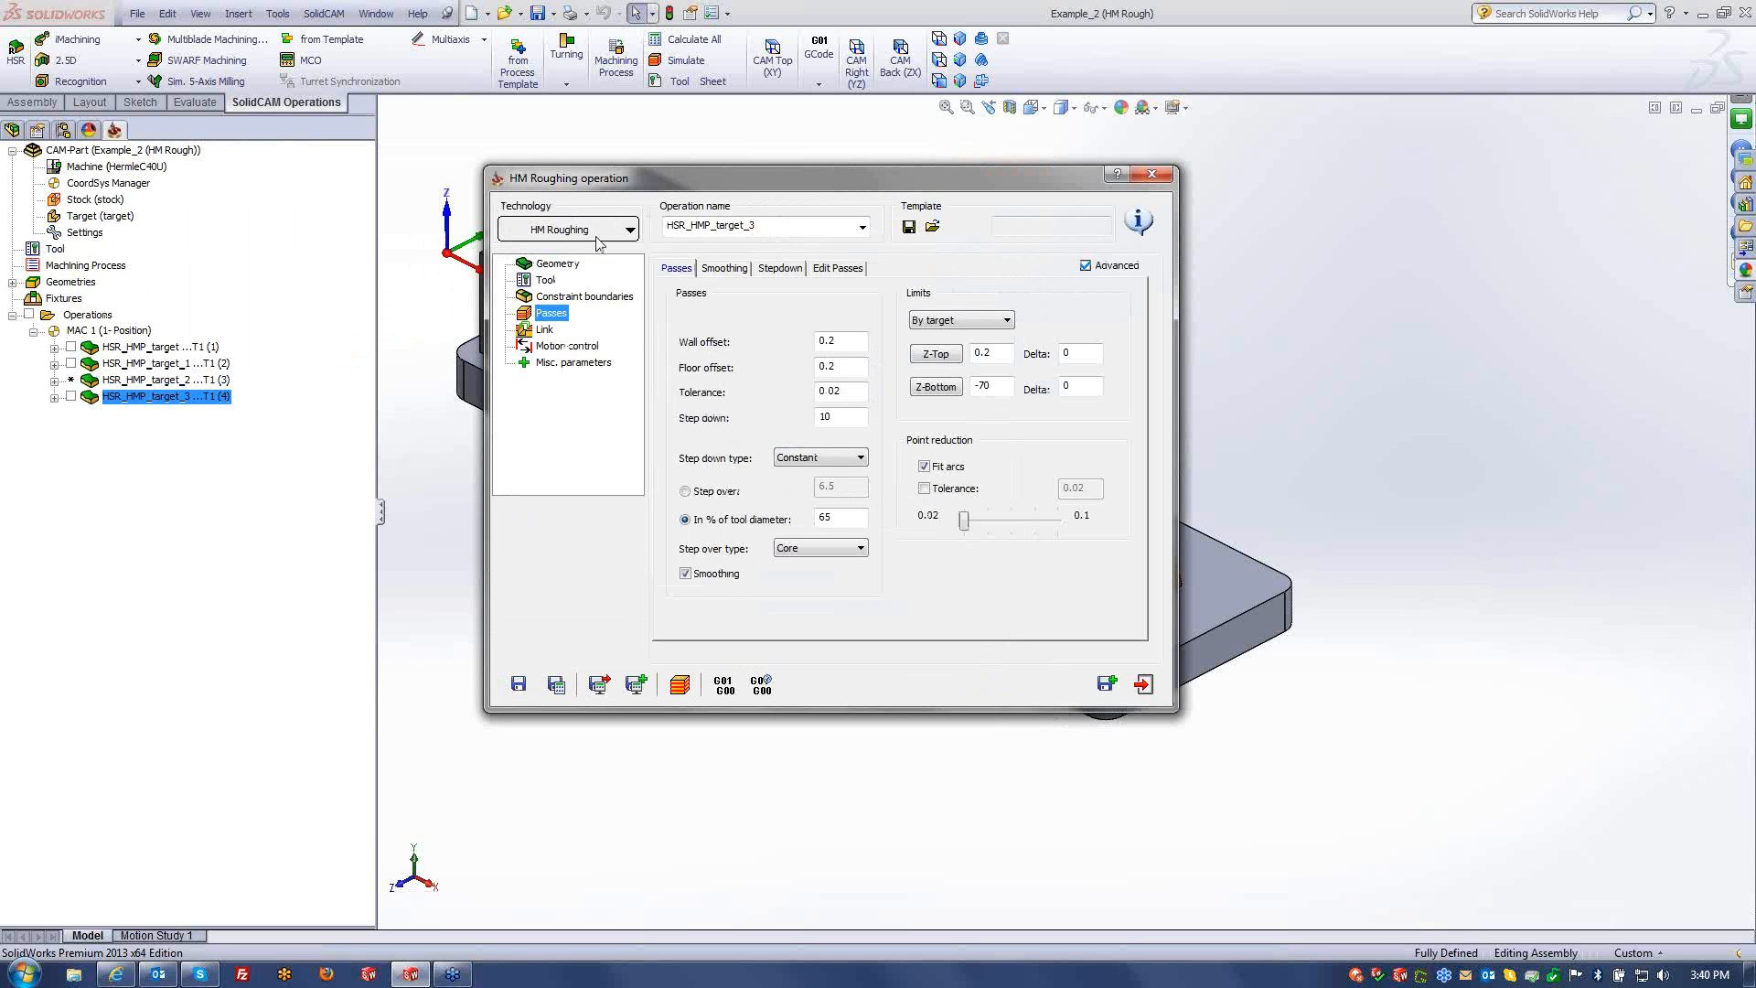
{"action": "left_click", "coordinate": [766, 325]}
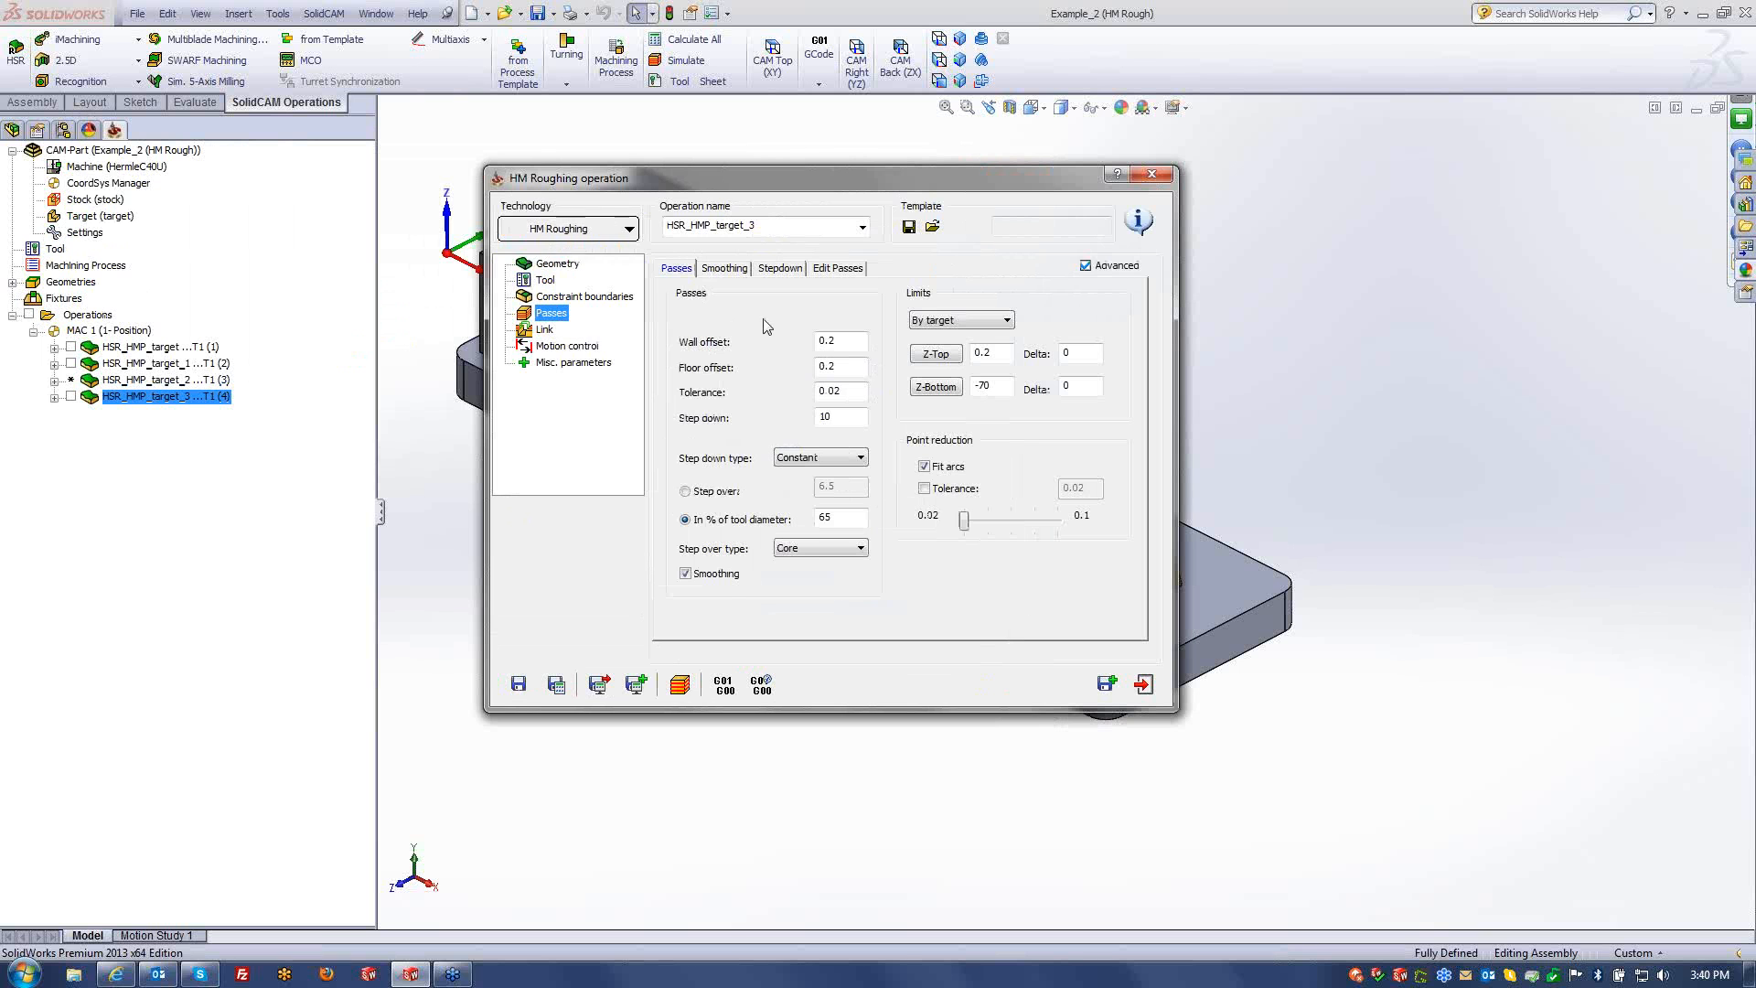
{"action": "left_click", "coordinate": [821, 553]}
{"action": "left_click", "coordinate": [828, 617]}
{"action": "left_click", "coordinate": [821, 458]}
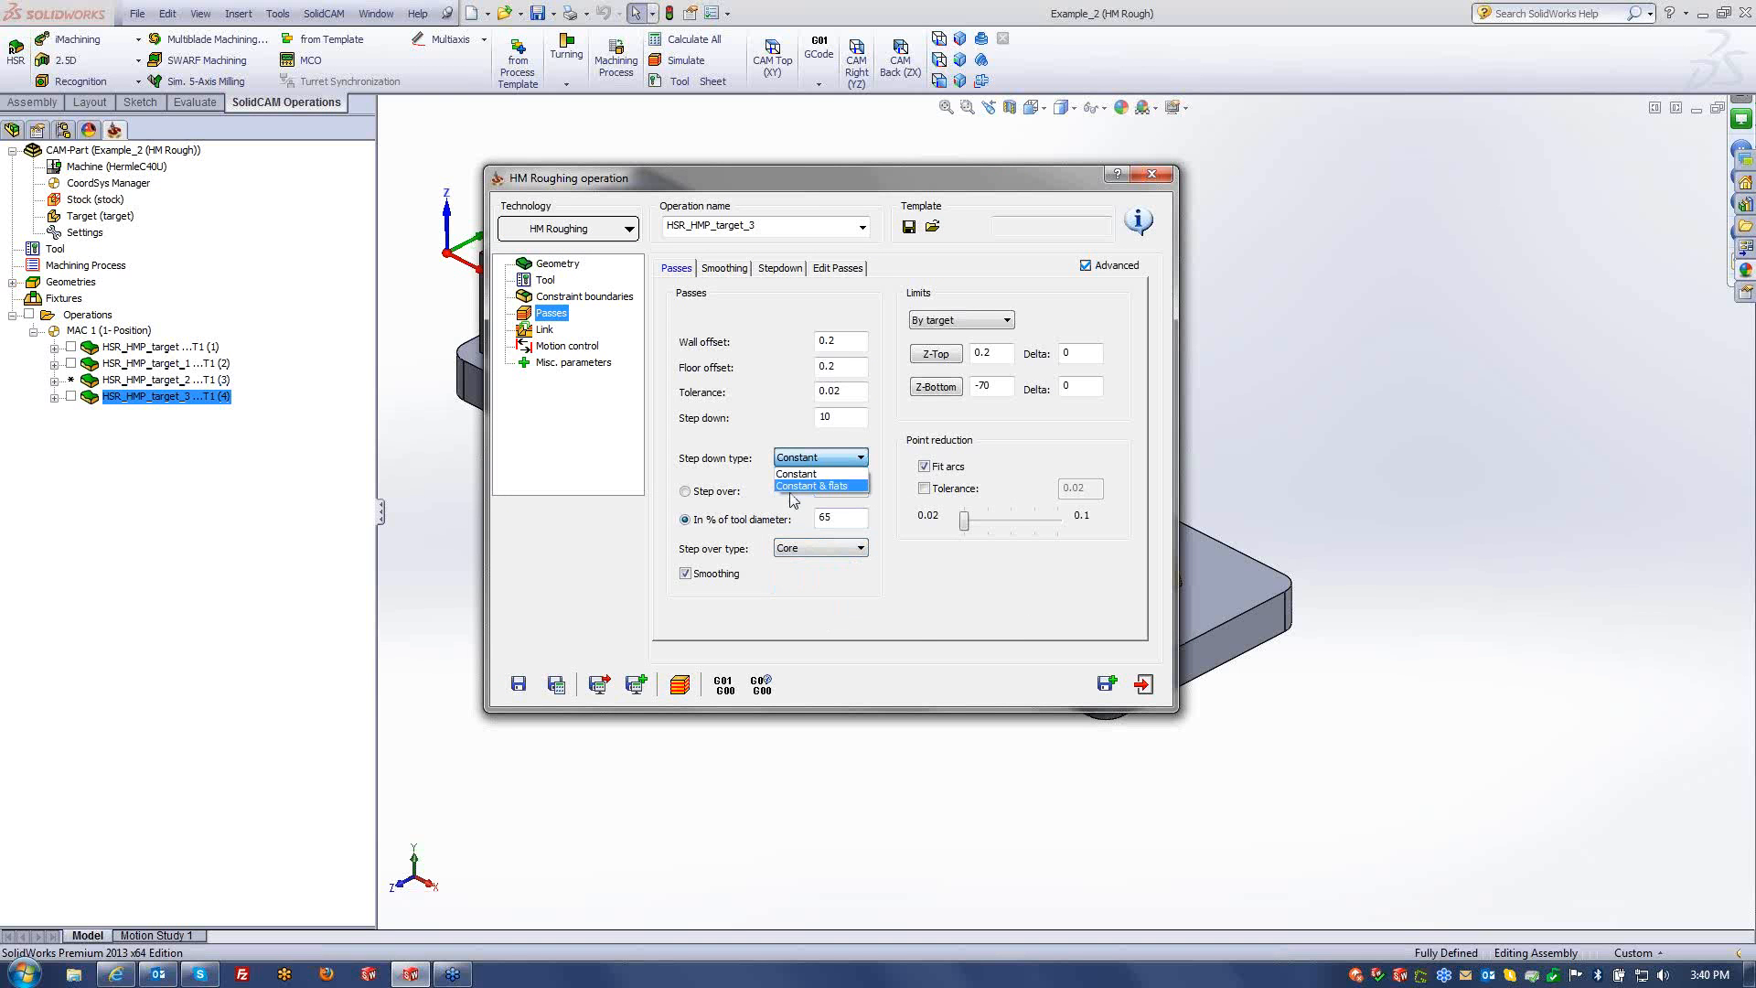
{"action": "left_click", "coordinate": [917, 623]}
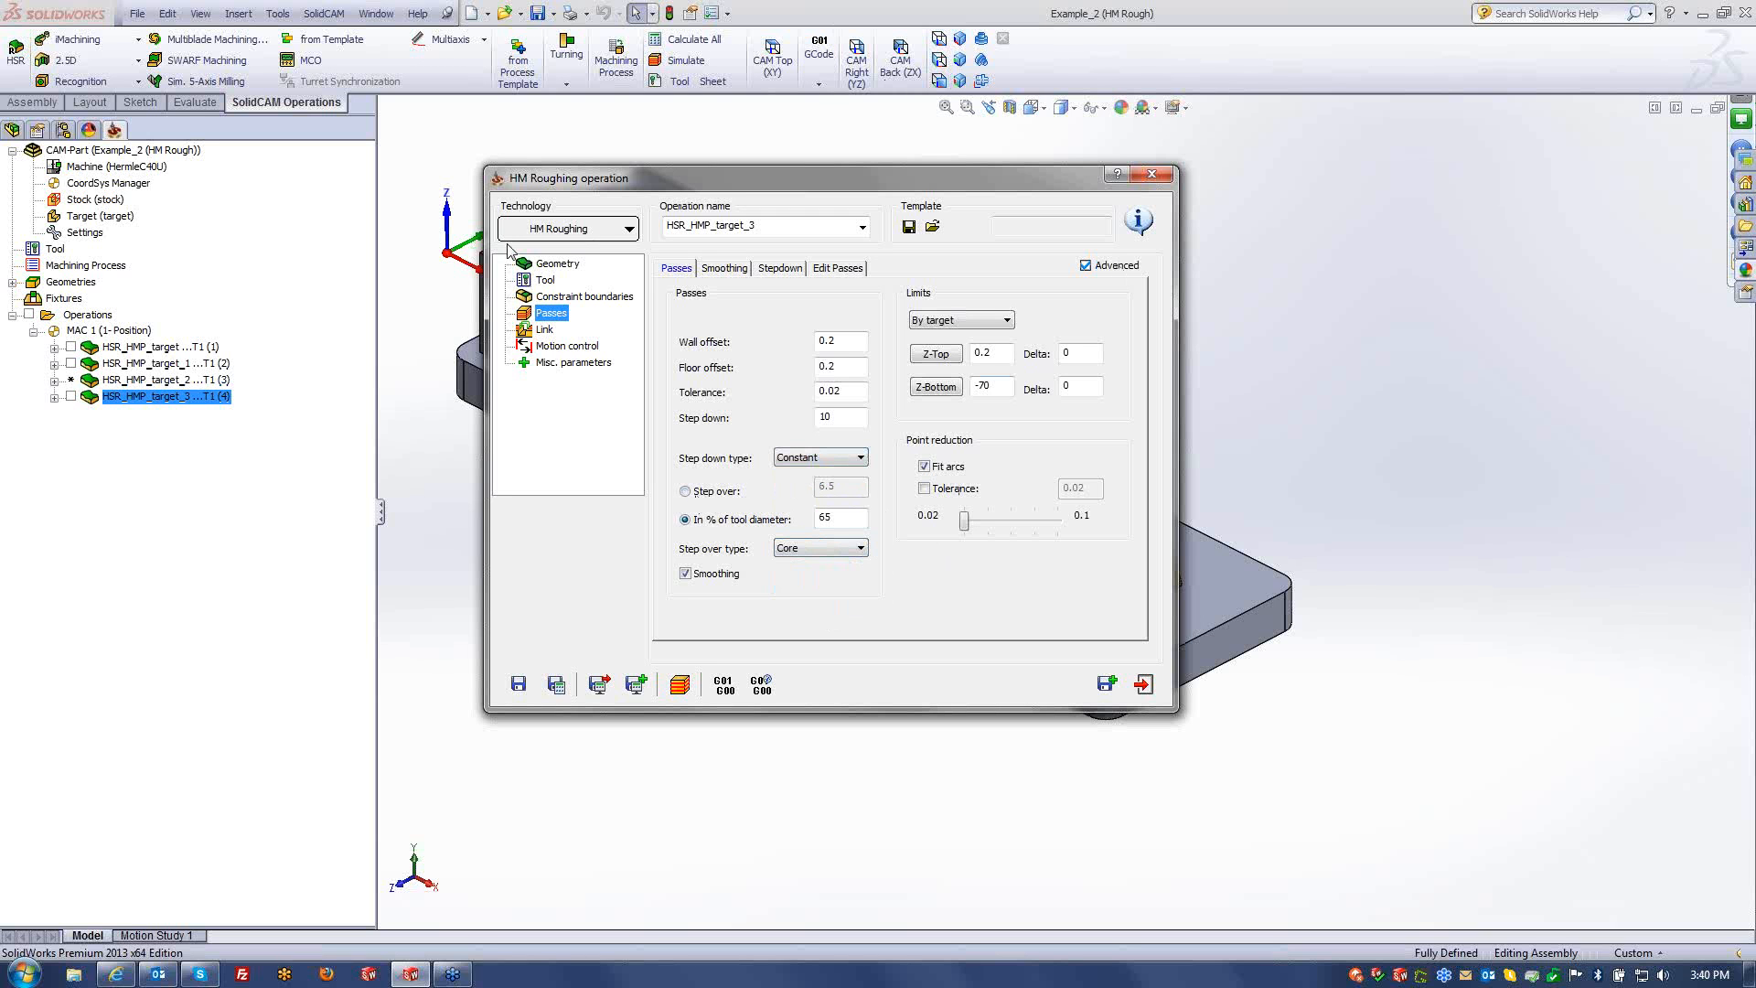
{"action": "left_click", "coordinate": [1152, 174]}
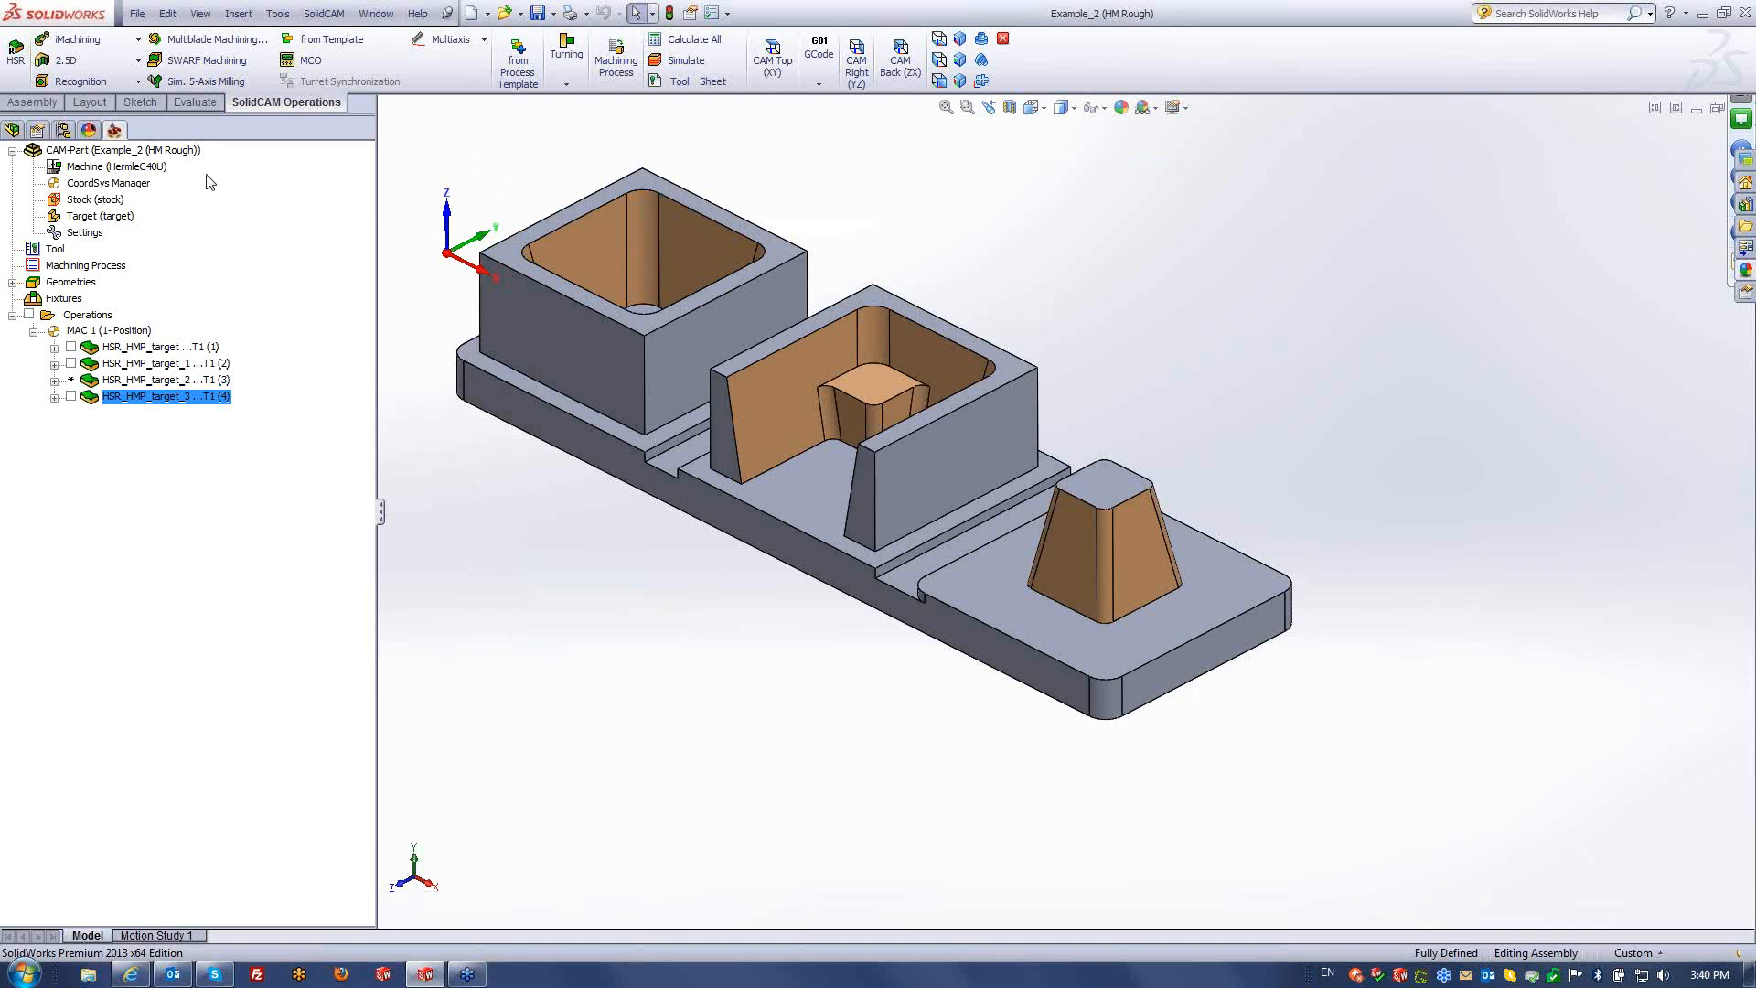
- Close the Example_2 CAM part and open Example_3 (HSM-General)
{"action": "right_click", "coordinate": [135, 153]}
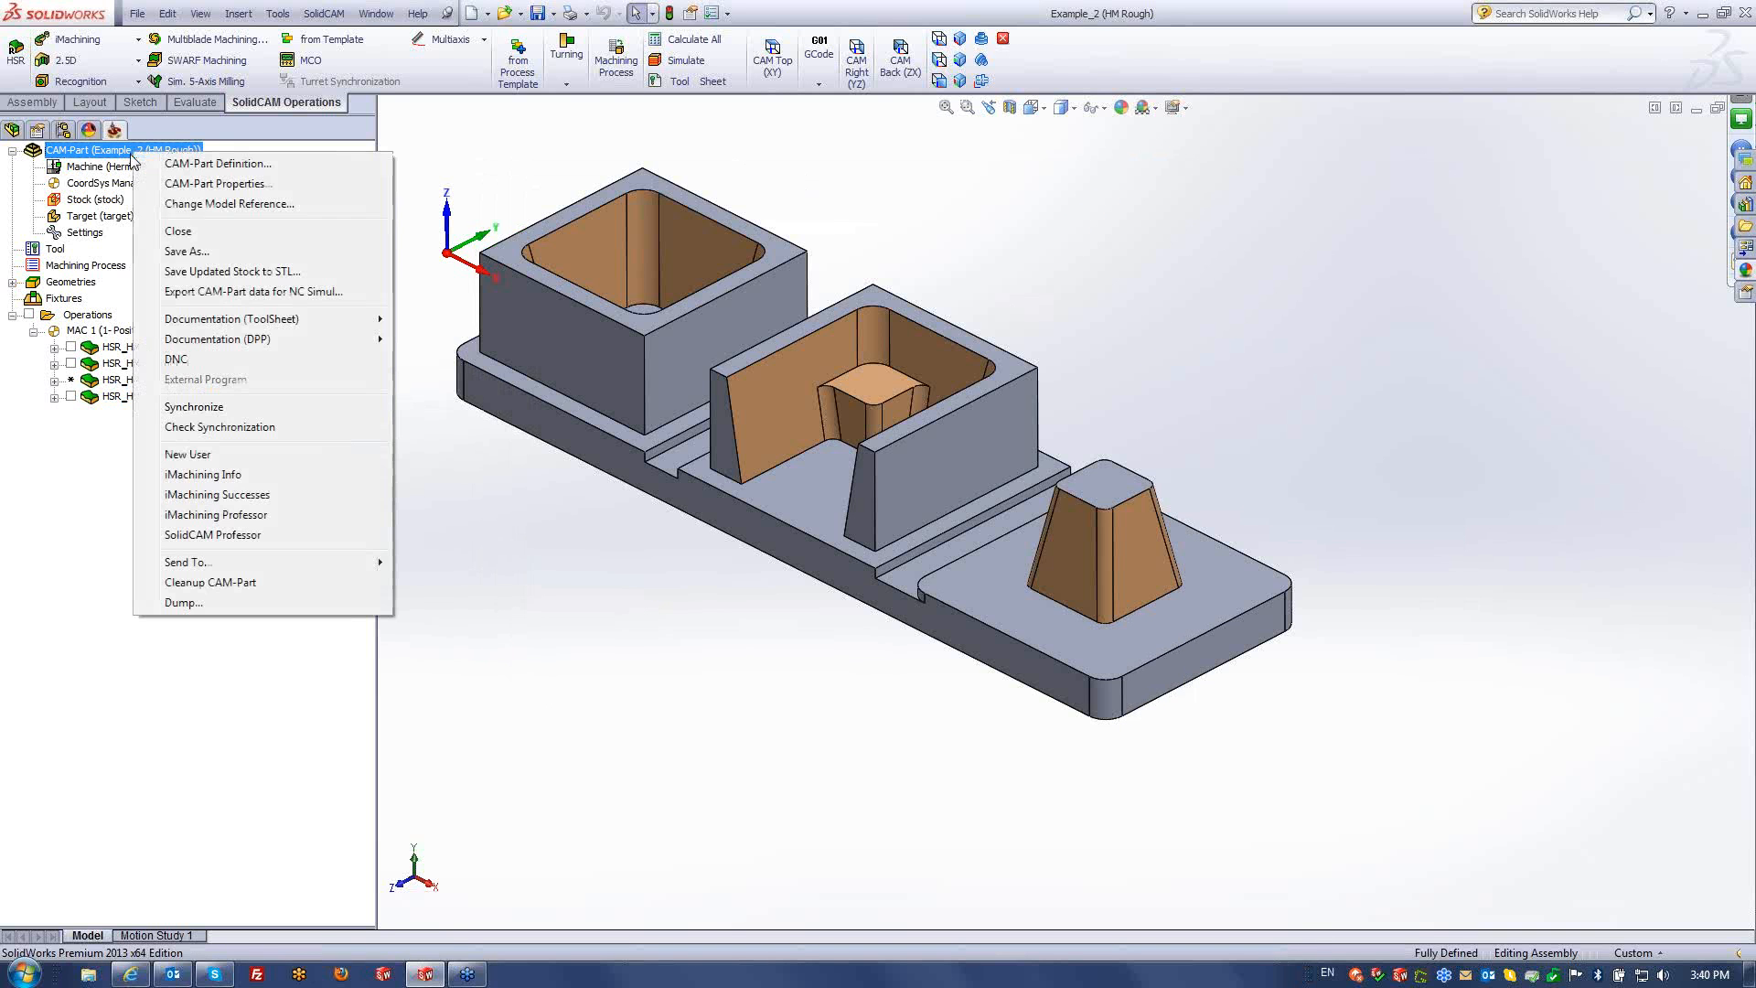
{"action": "left_click", "coordinate": [170, 231]}
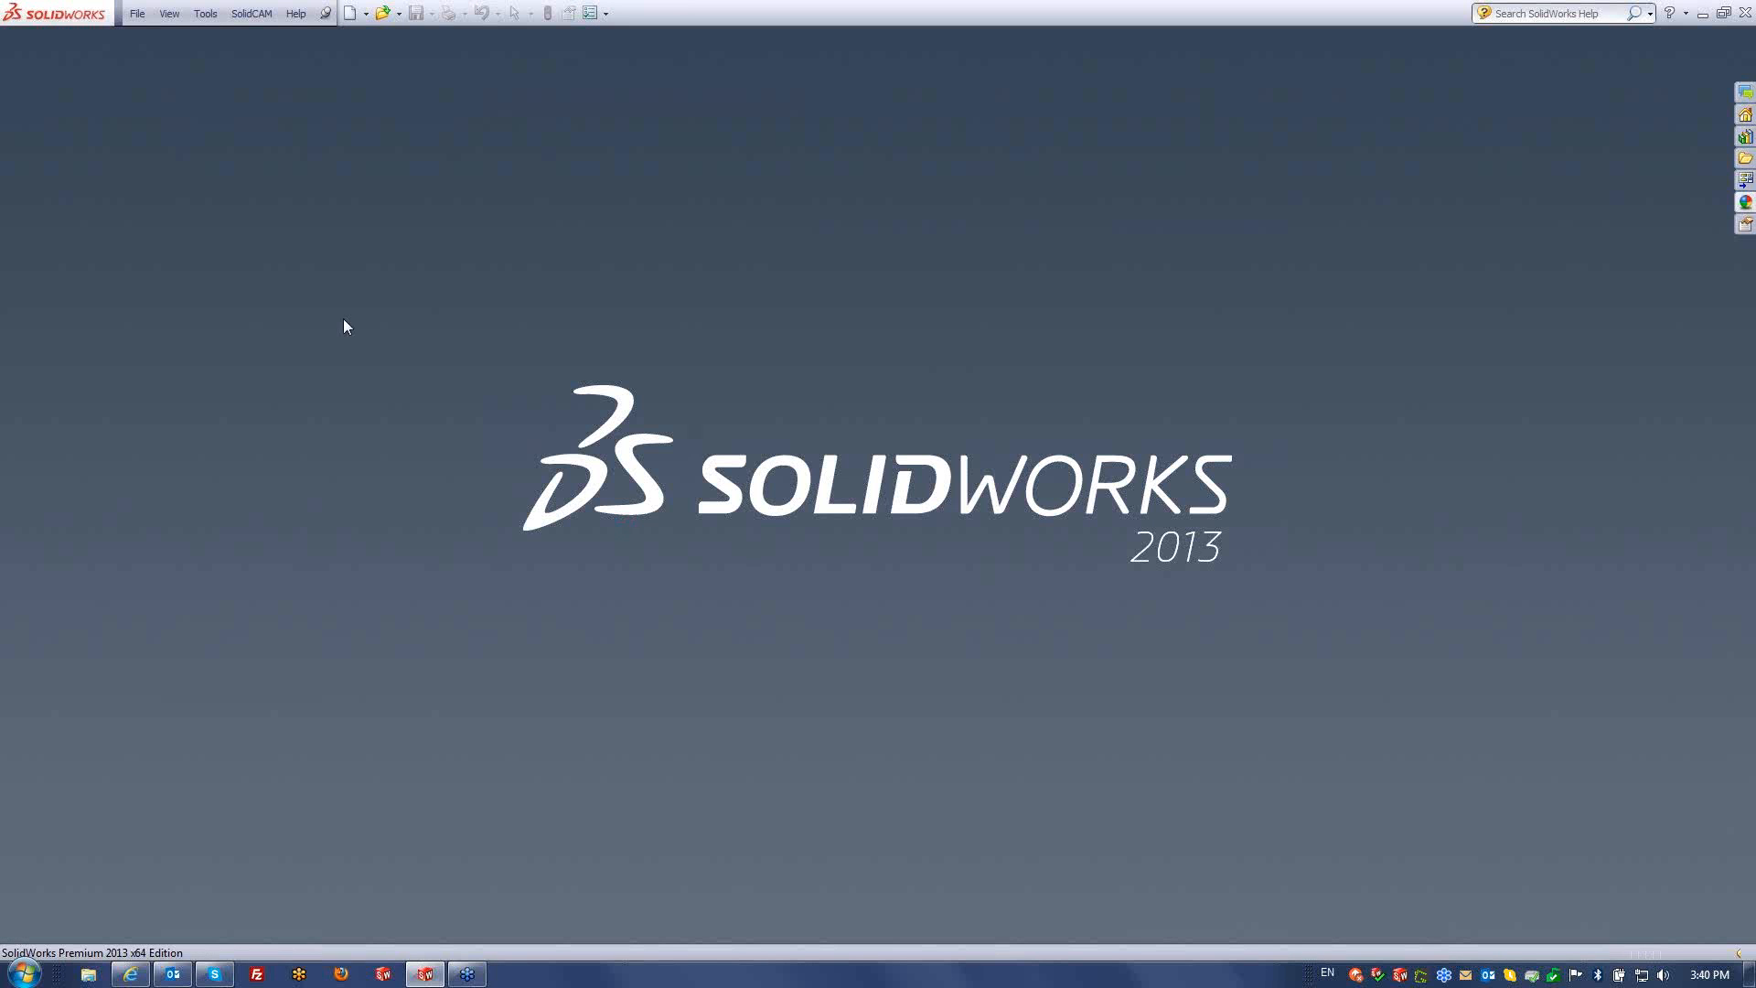
{"action": "left_click", "coordinate": [252, 13]}
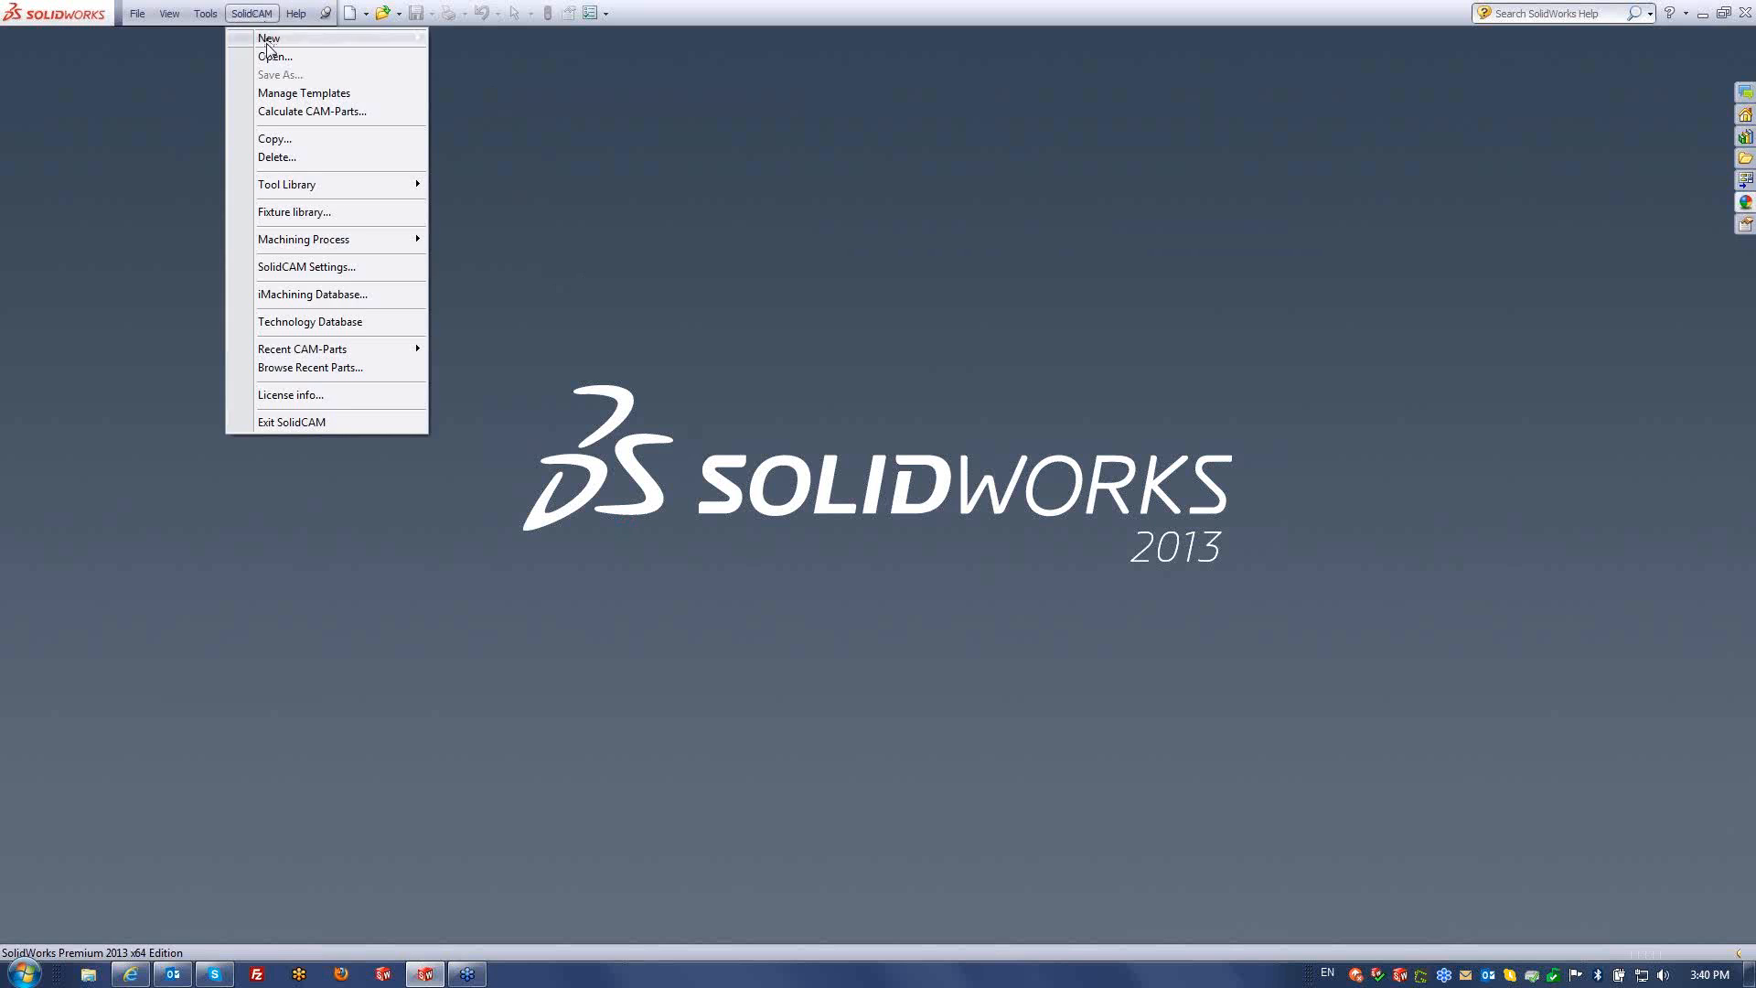
{"action": "left_click", "coordinate": [275, 57]}
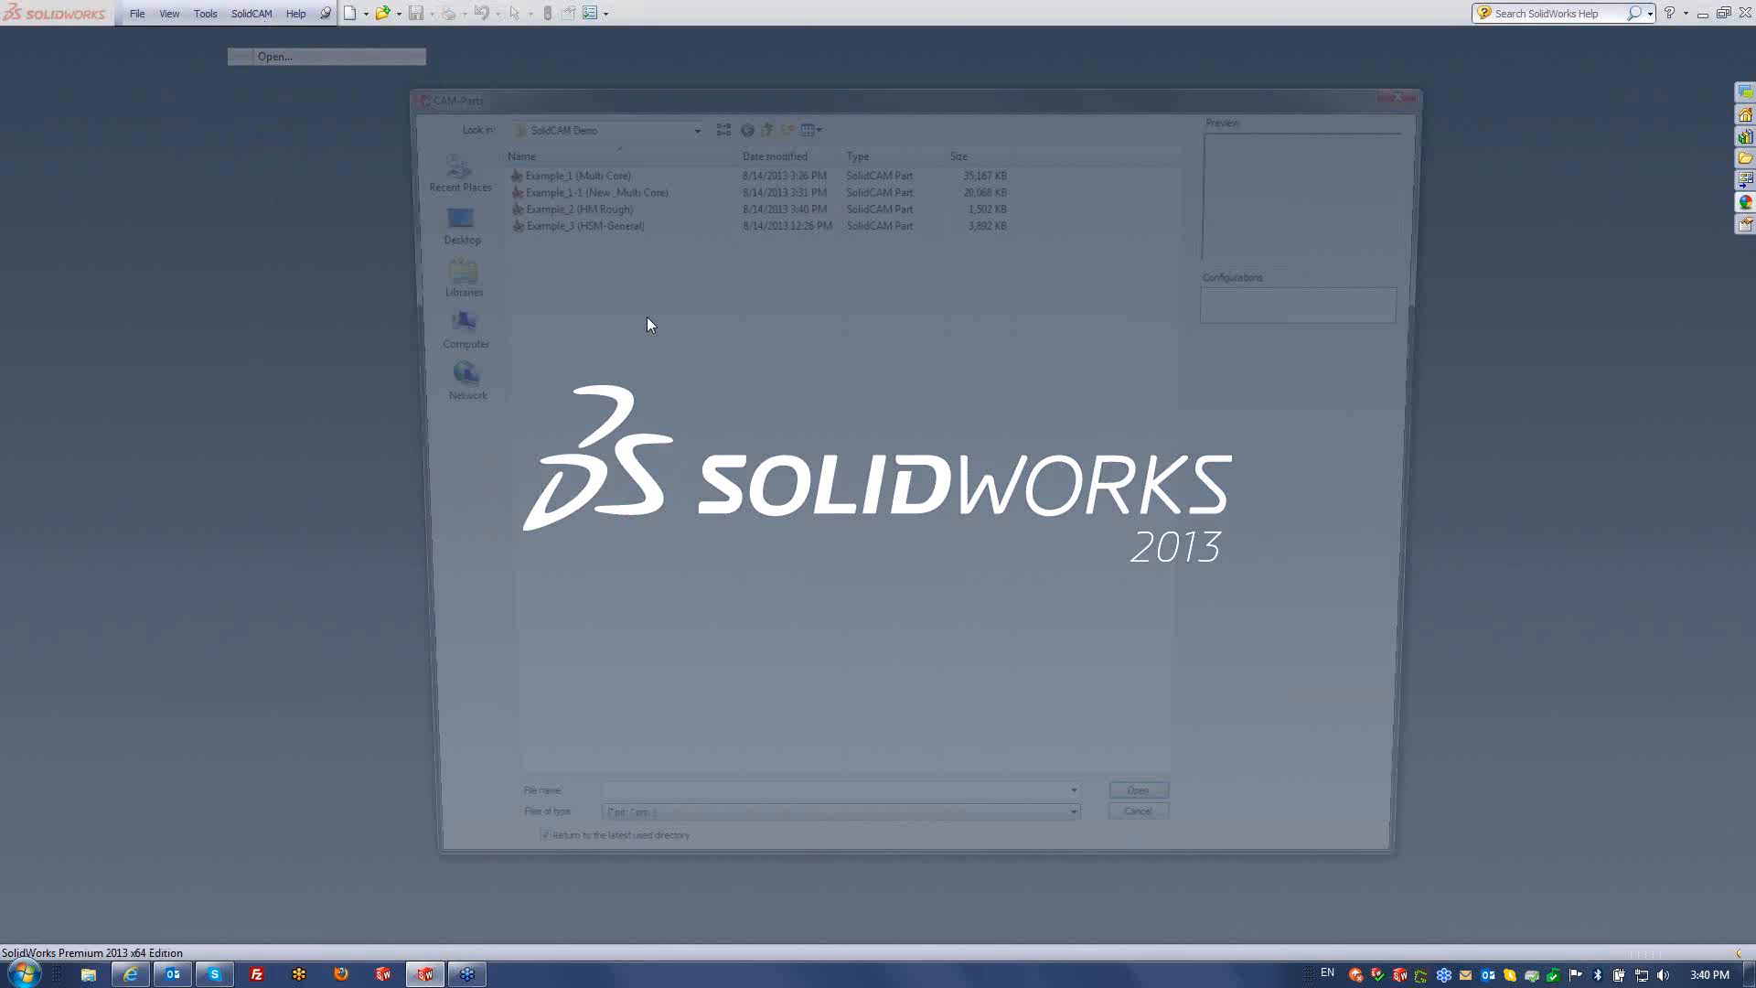
{"action": "left_click", "coordinate": [562, 220]}
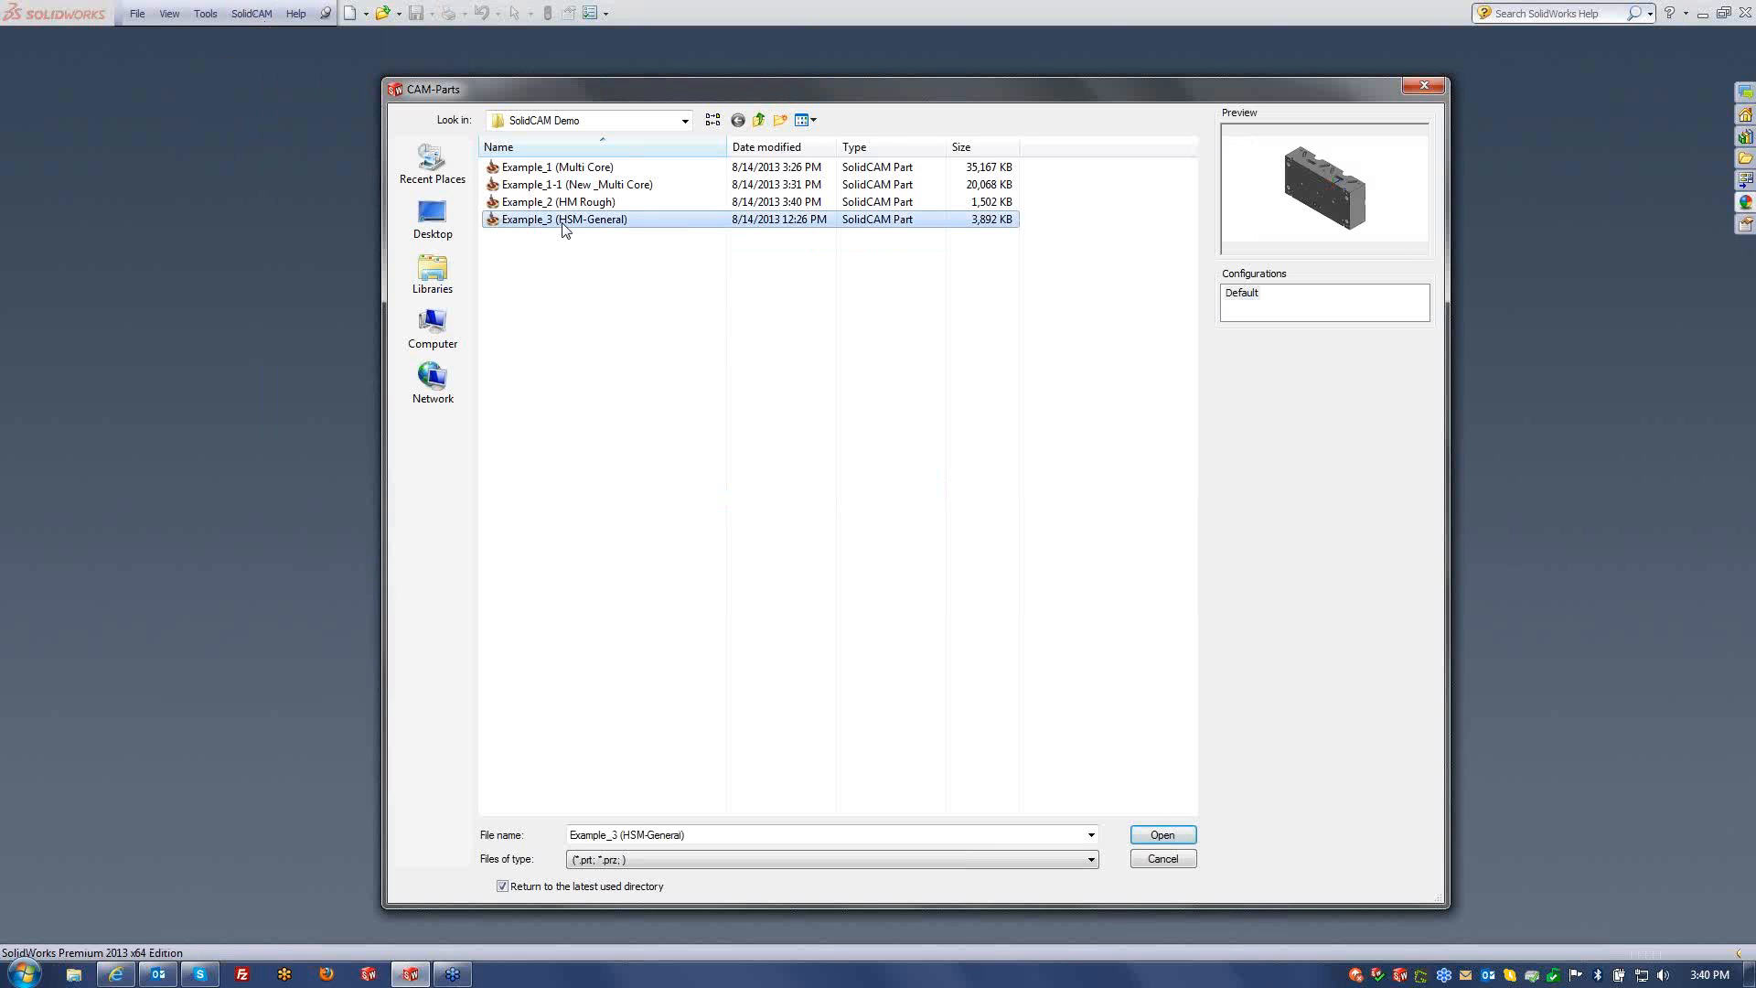
{"action": "left_click", "coordinate": [1162, 835]}
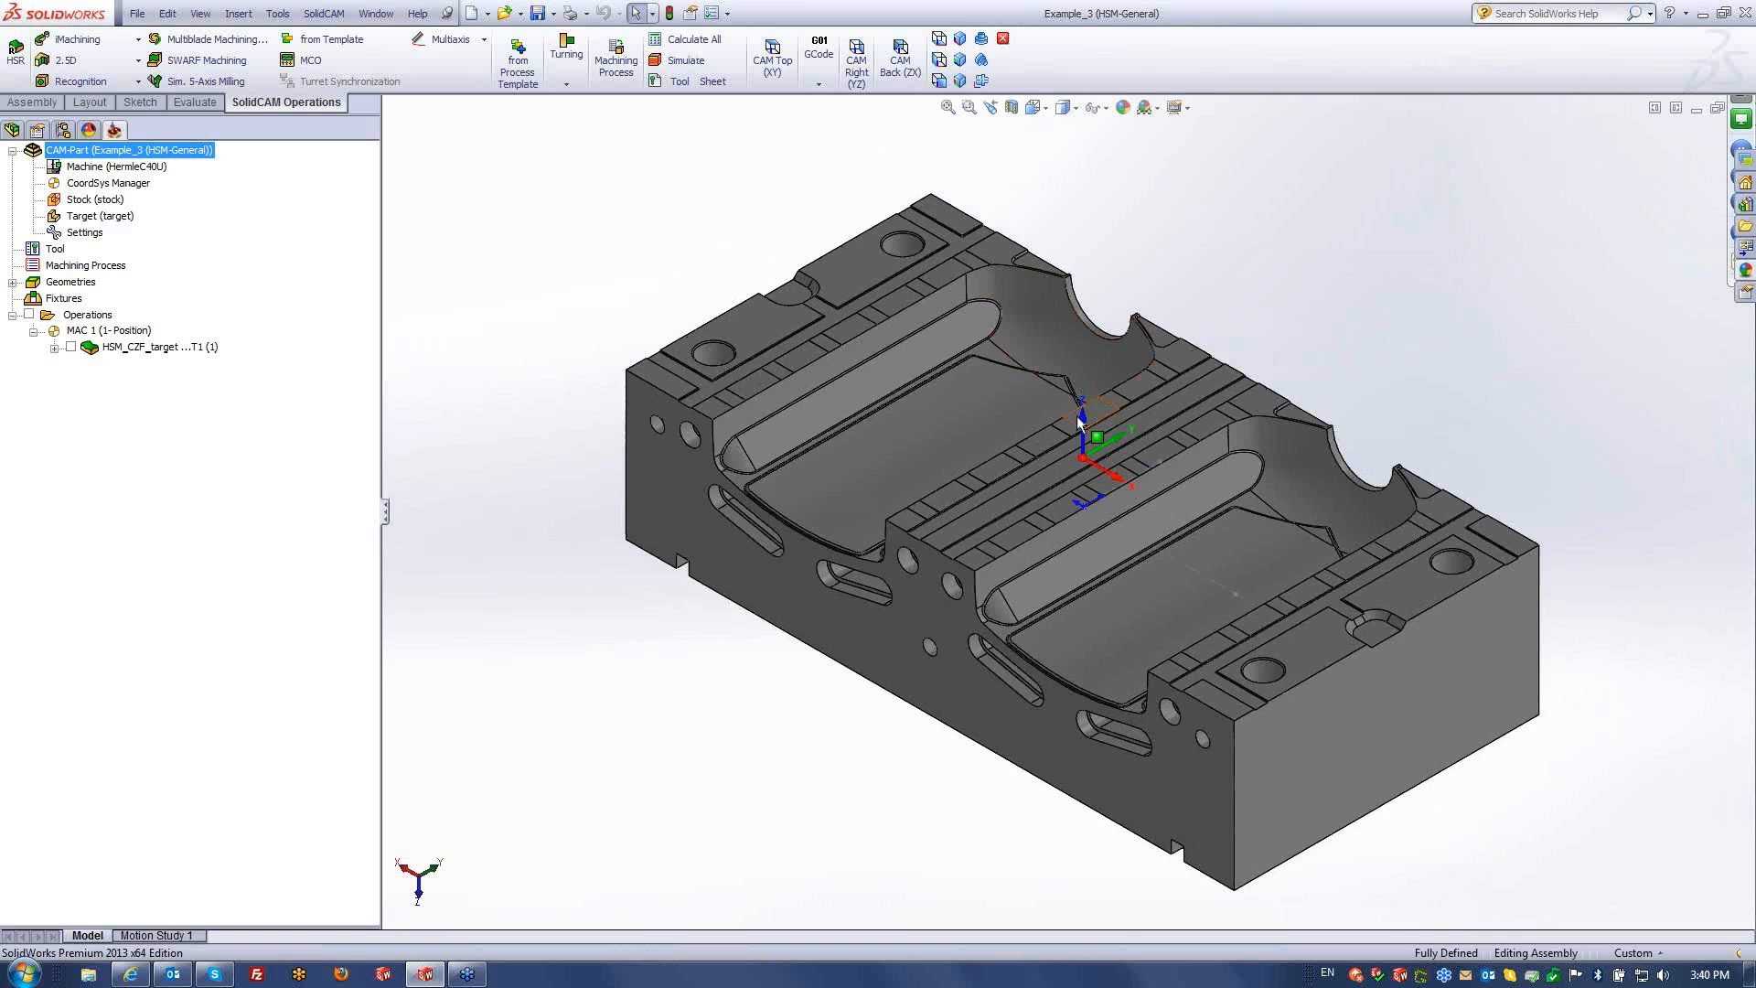
- Delete the HSM_CZF_target operation and confirm
{"action": "left_click", "coordinate": [177, 345]}
{"action": "right_click", "coordinate": [178, 345]}
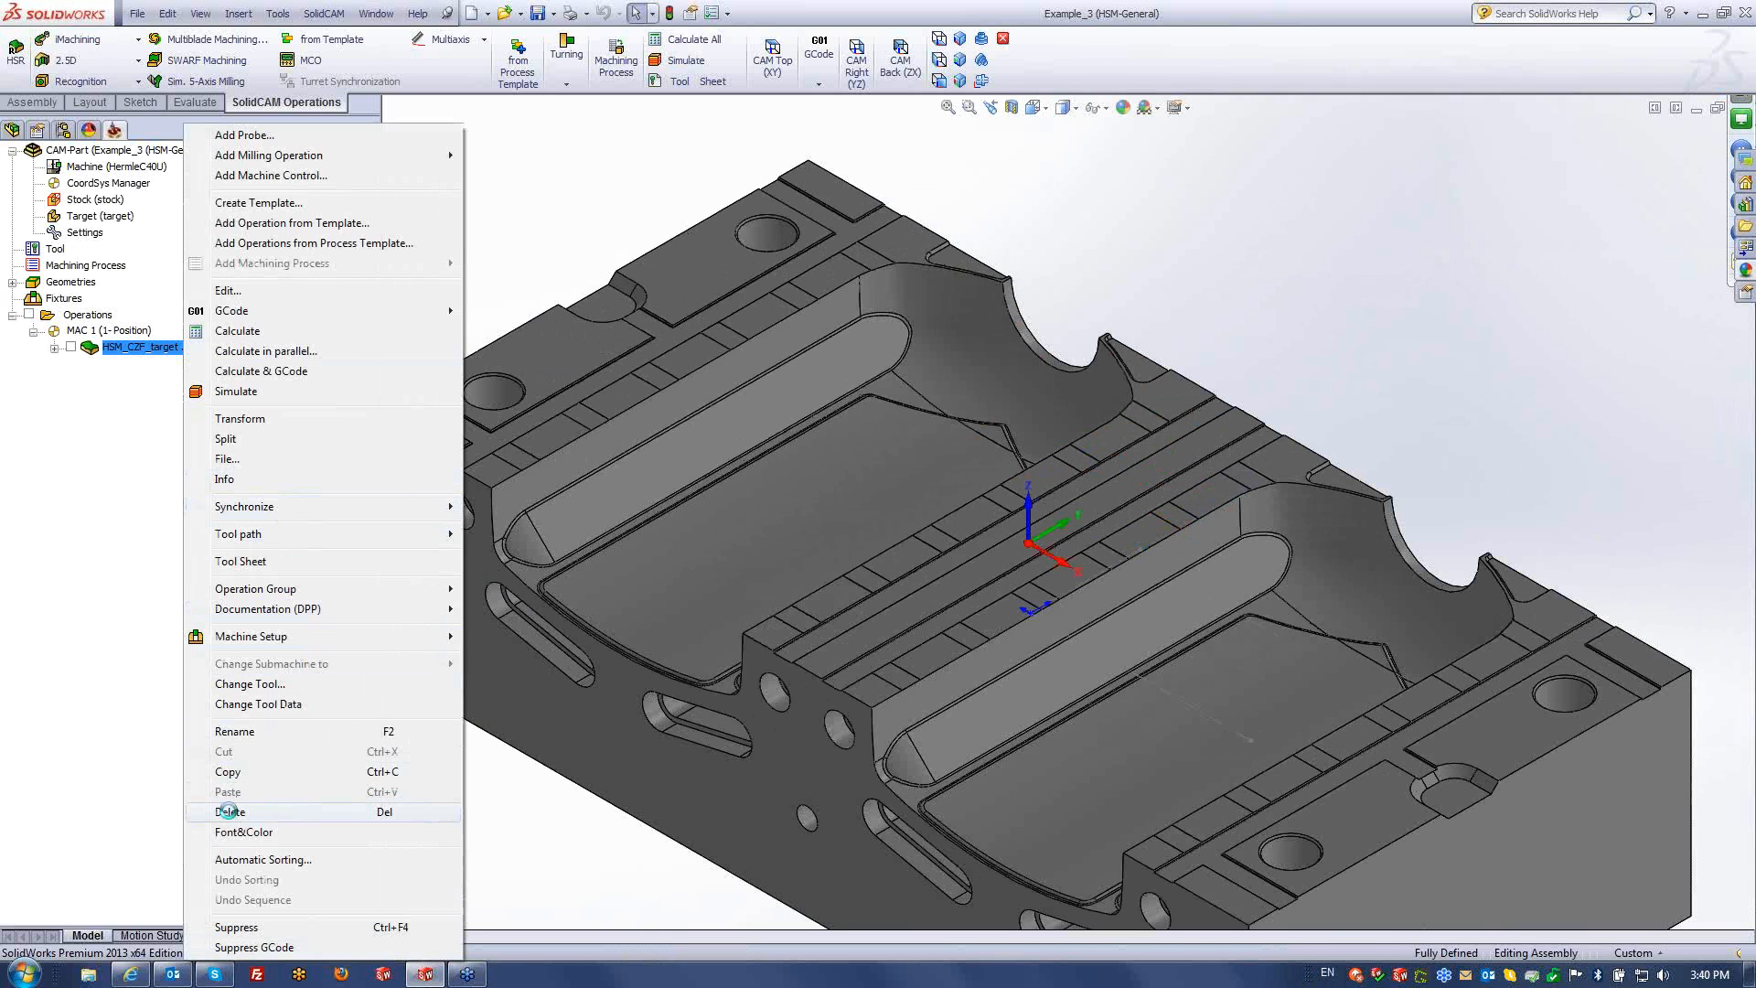
{"action": "left_click", "coordinate": [233, 812]}
{"action": "left_click", "coordinate": [471, 355]}
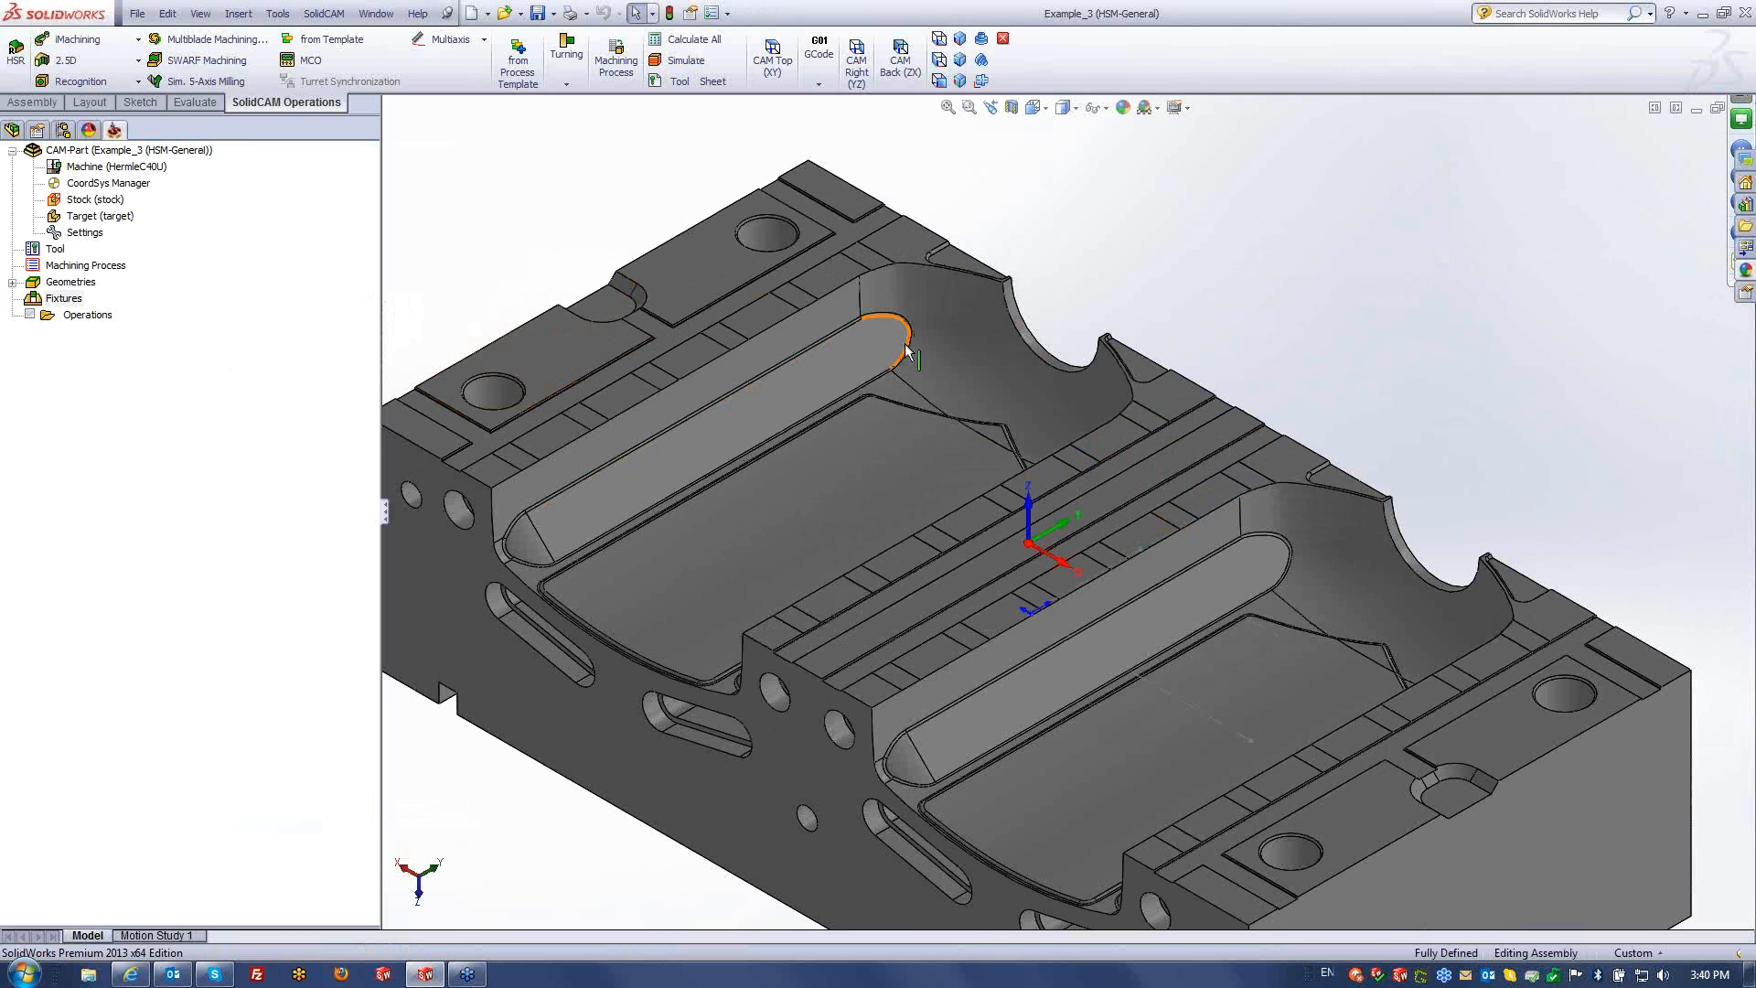
{"action": "scroll", "coordinate": [906, 349], "scroll_direction": "up", "scroll_amount": 2}
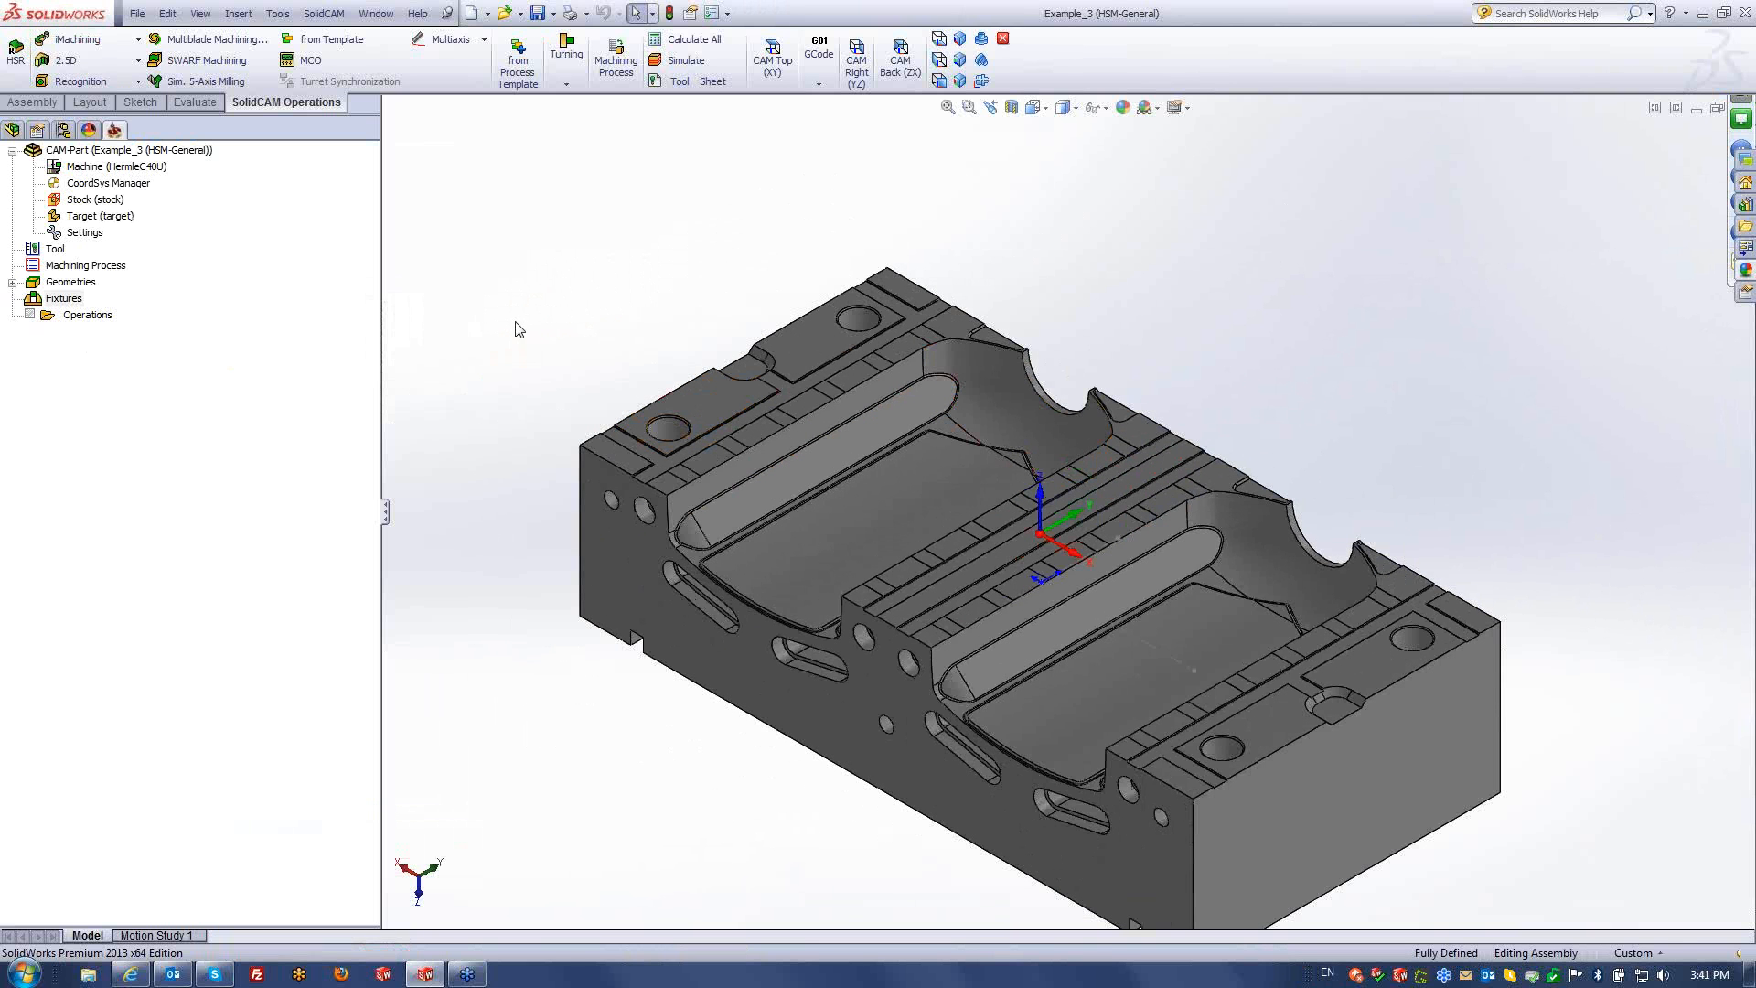
- Add a new HSM milling operation keeping Horizontal machining as the technology
{"action": "right_click", "coordinate": [79, 321]}
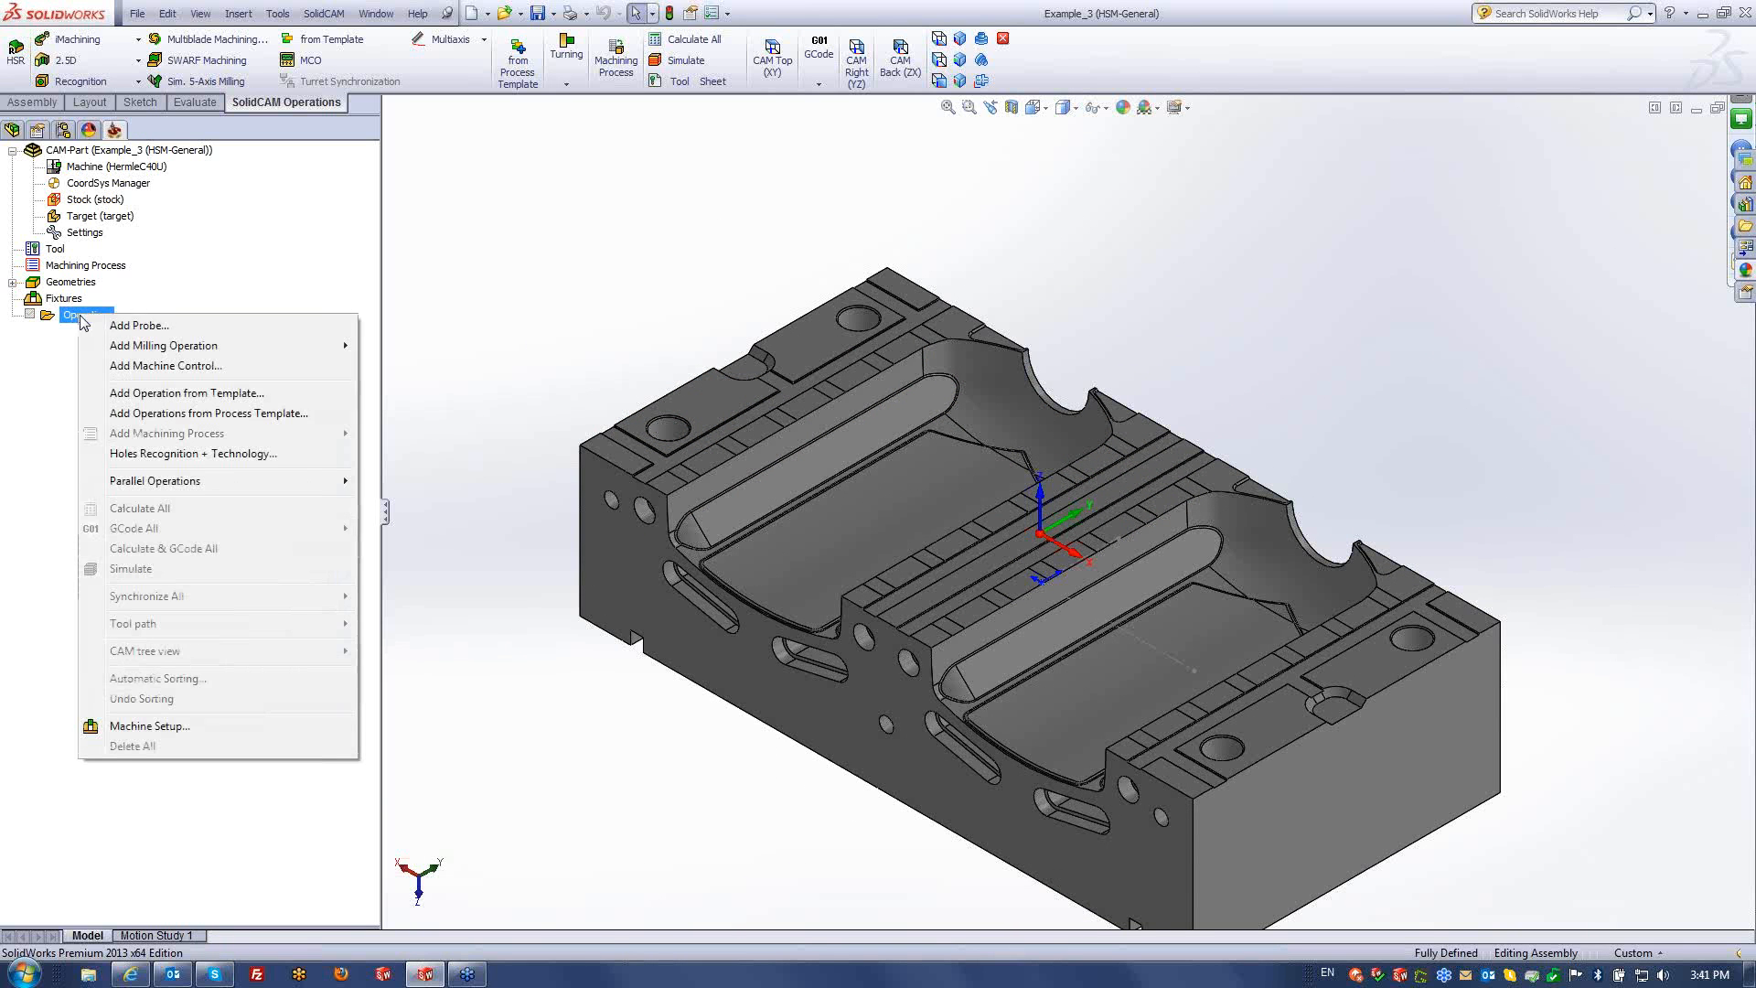
{"action": "mouse_move", "coordinate": [183, 346]}
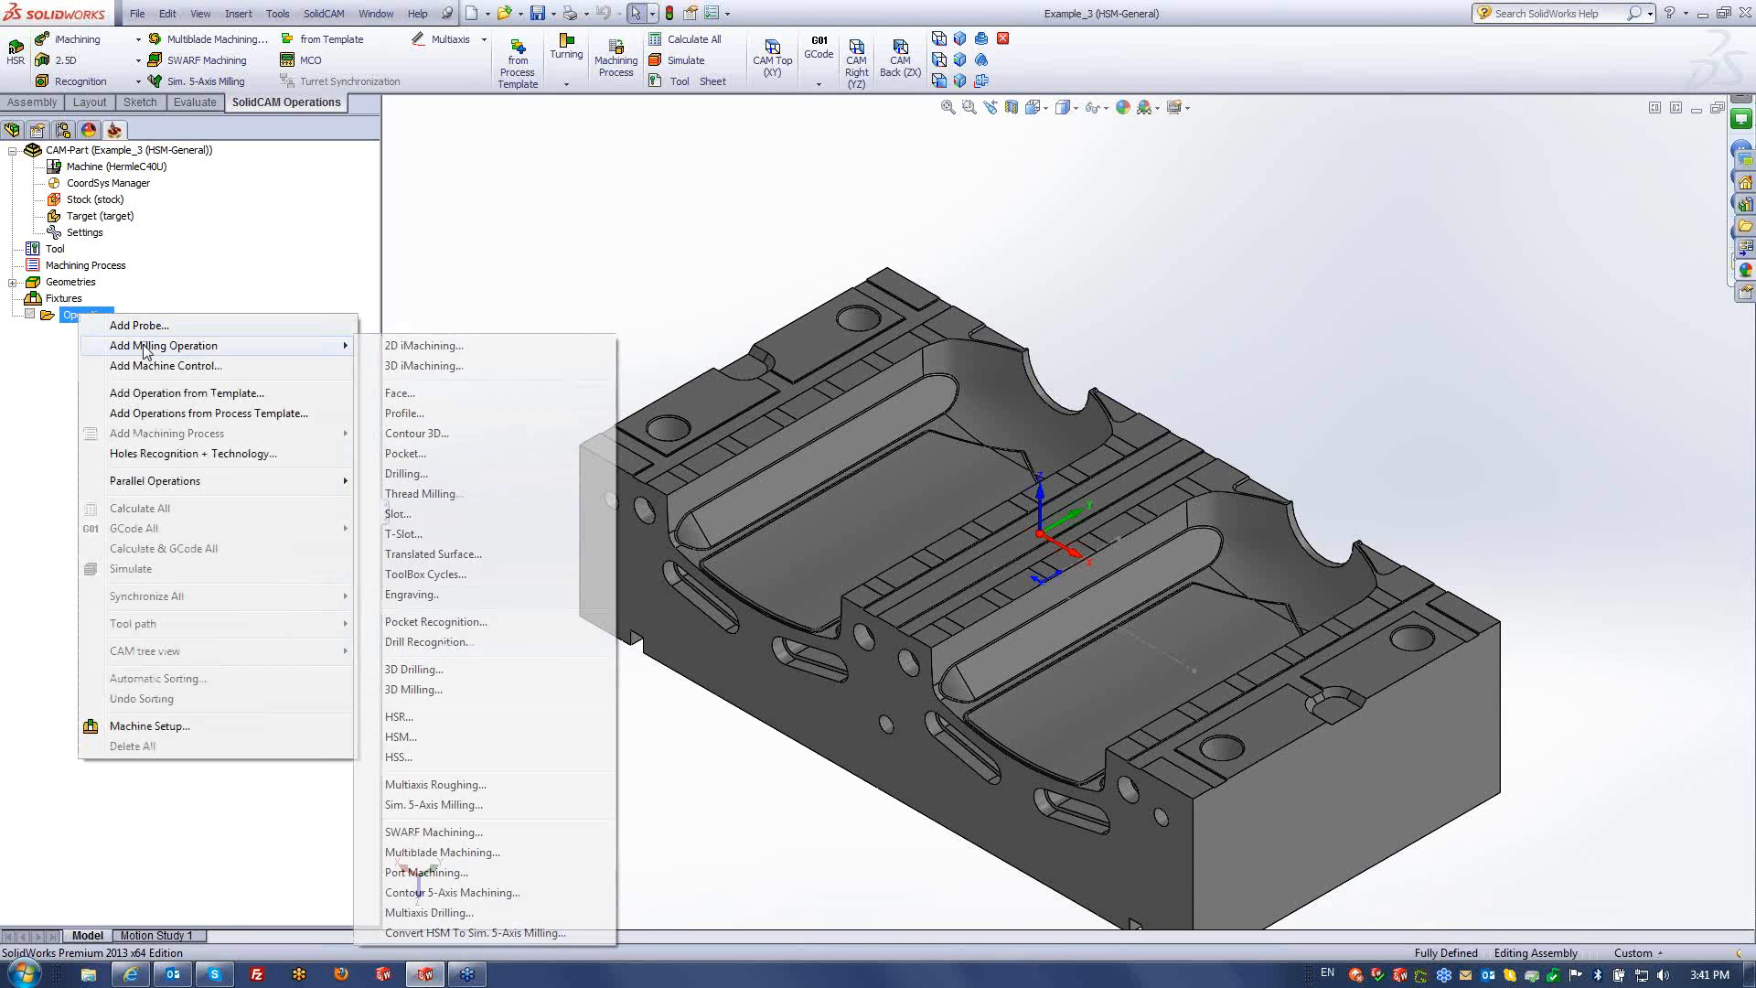
{"action": "left_click", "coordinate": [400, 737]}
{"action": "left_click", "coordinate": [568, 198]}
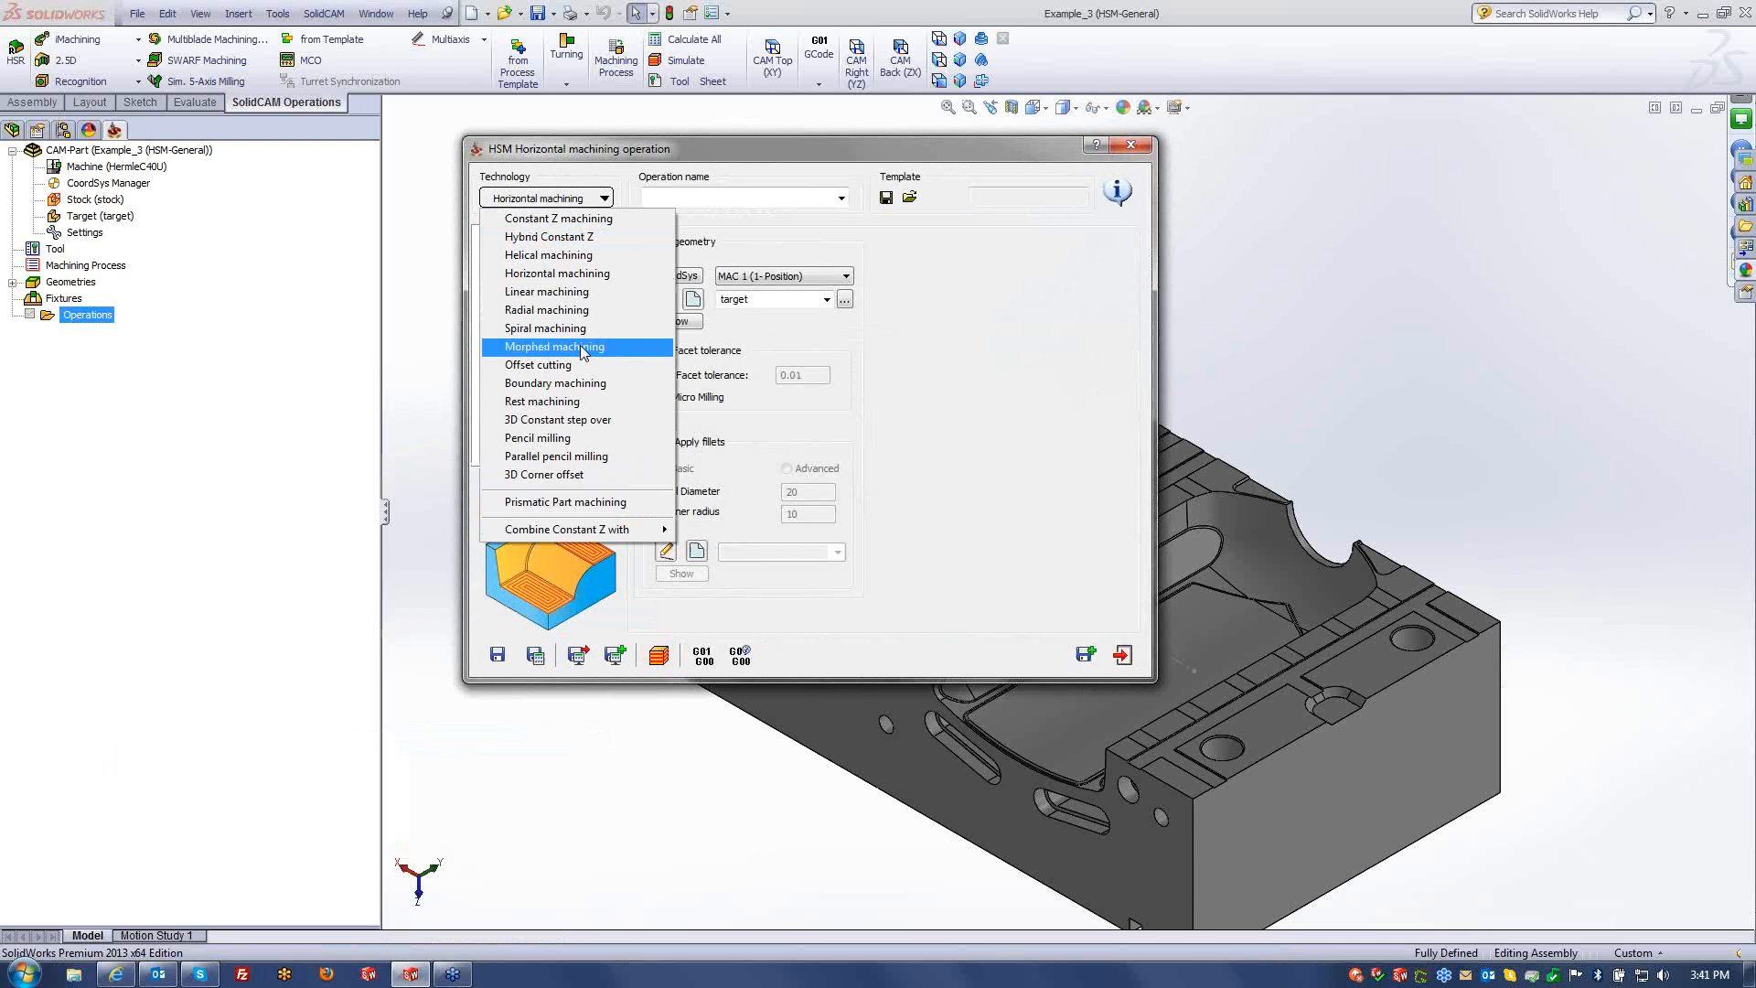
{"action": "left_click", "coordinate": [558, 272]}
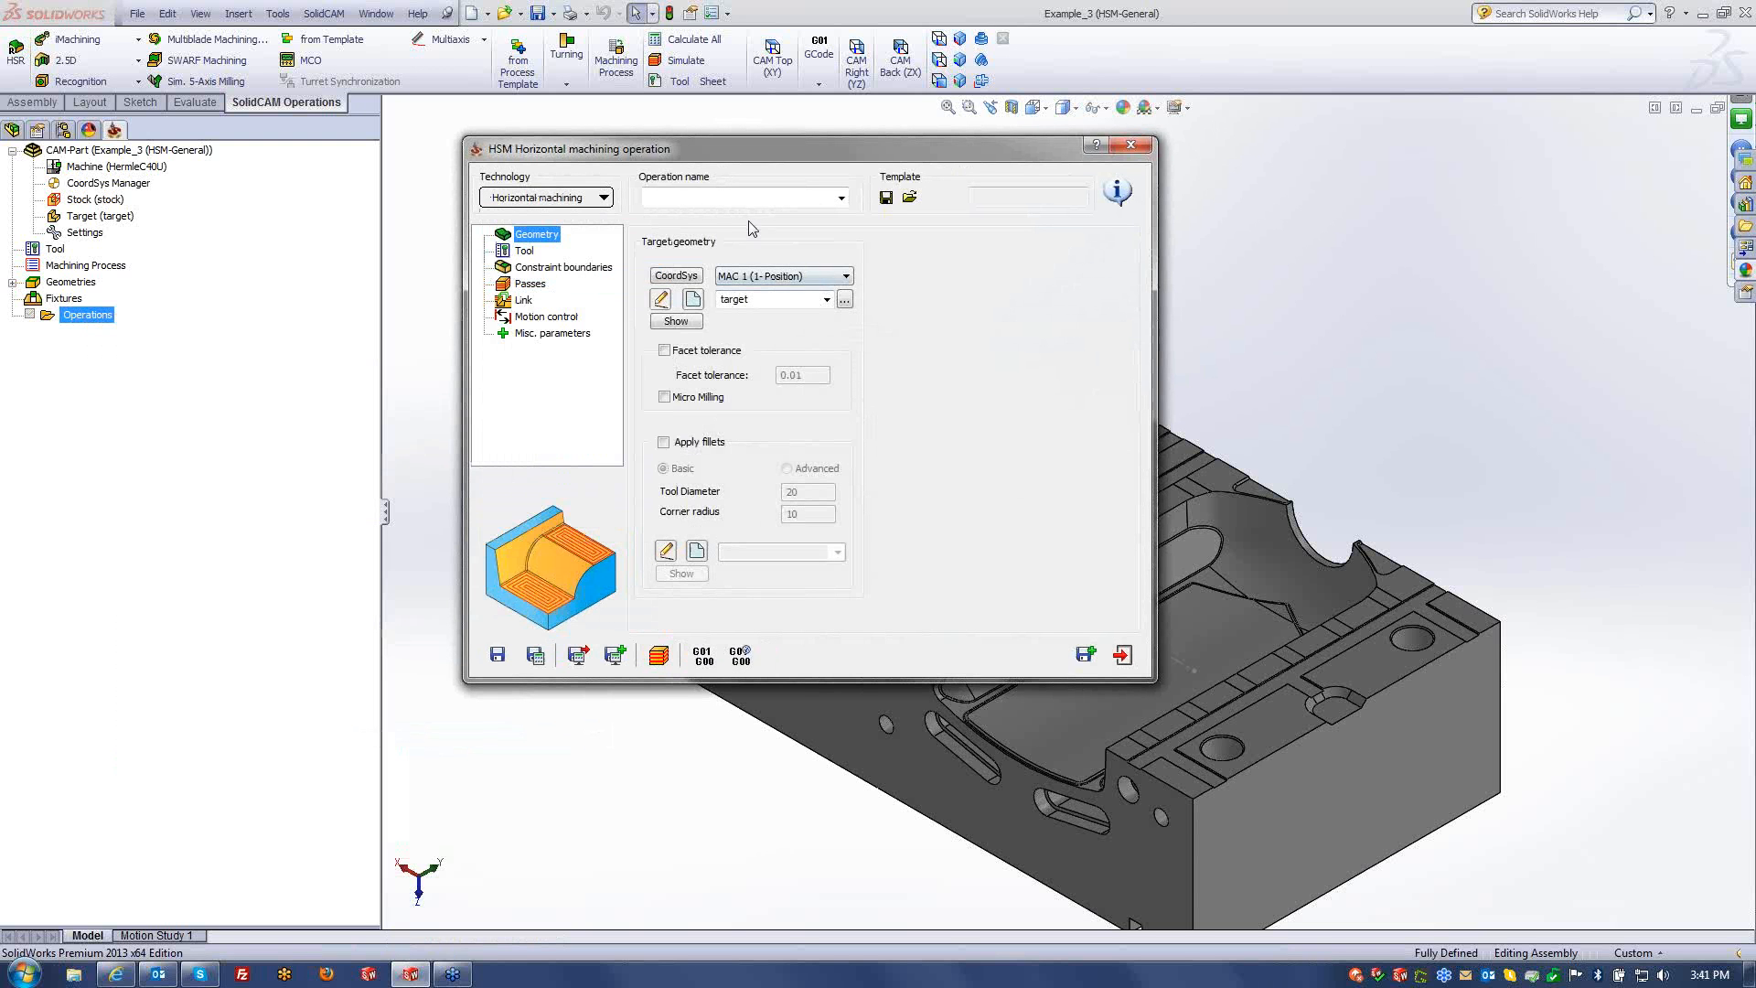
- Assign the 6 mm BULL NOSE MILL (tool 2) as the operation's tool
{"action": "left_click", "coordinate": [529, 251]}
{"action": "left_click", "coordinate": [759, 488]}
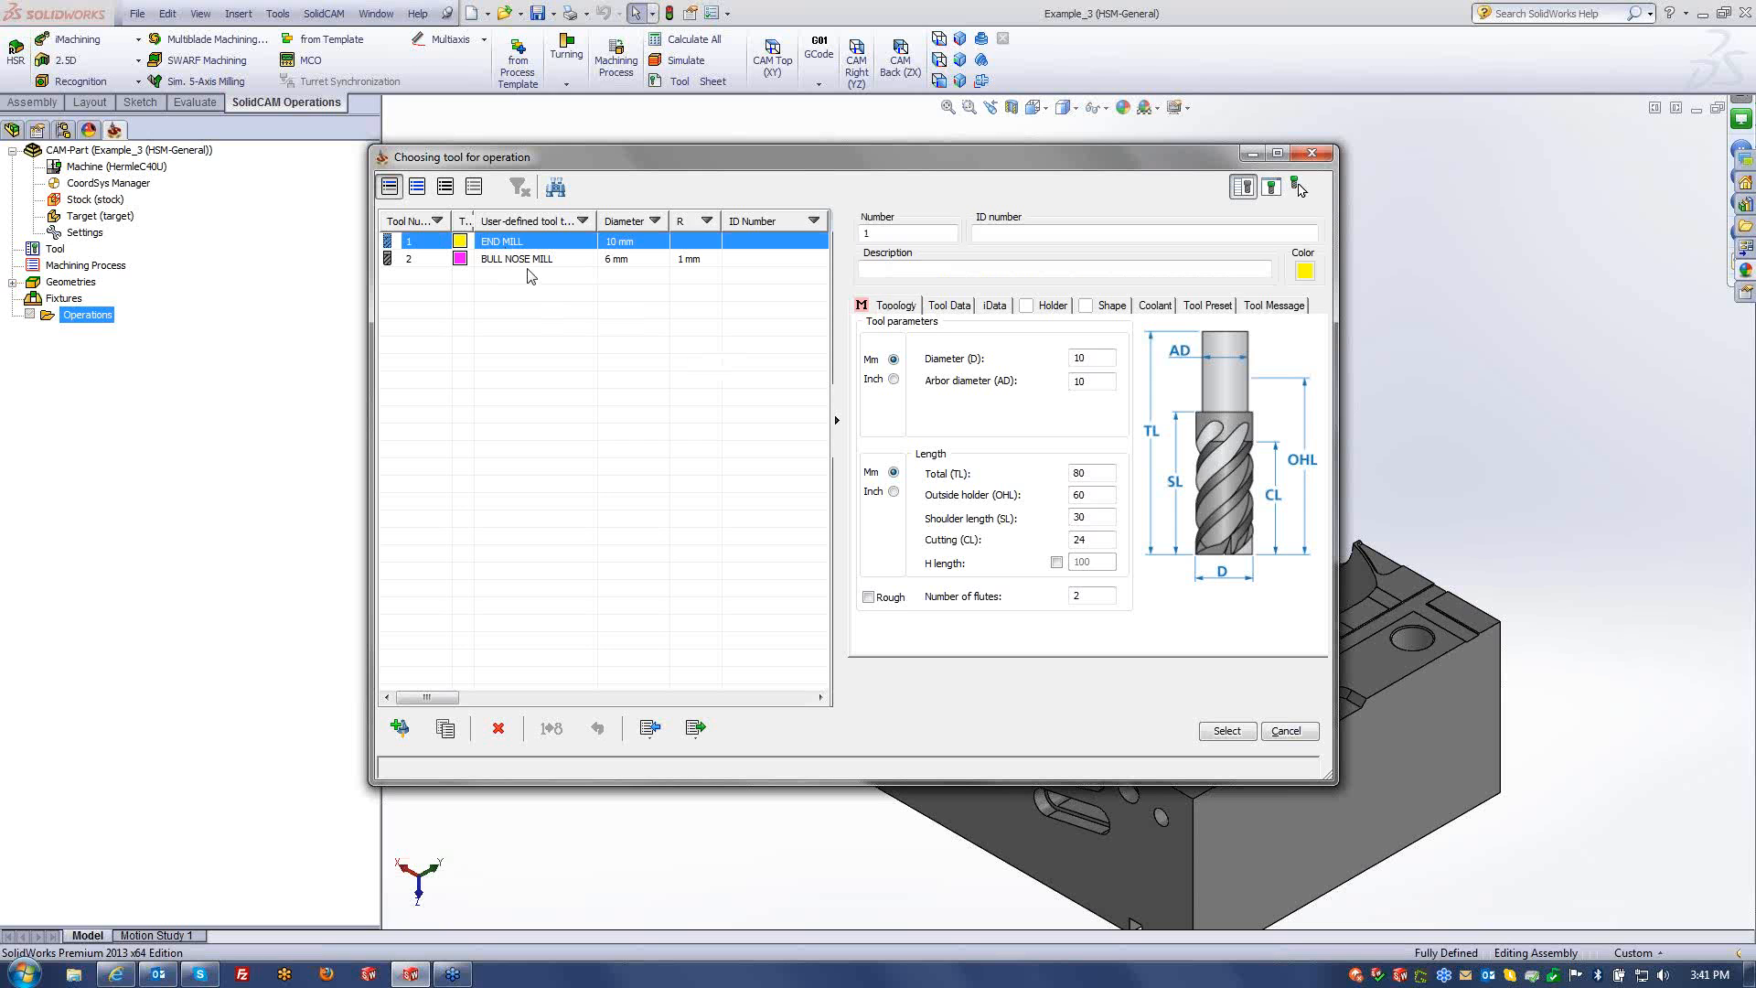
{"action": "left_click", "coordinate": [526, 260]}
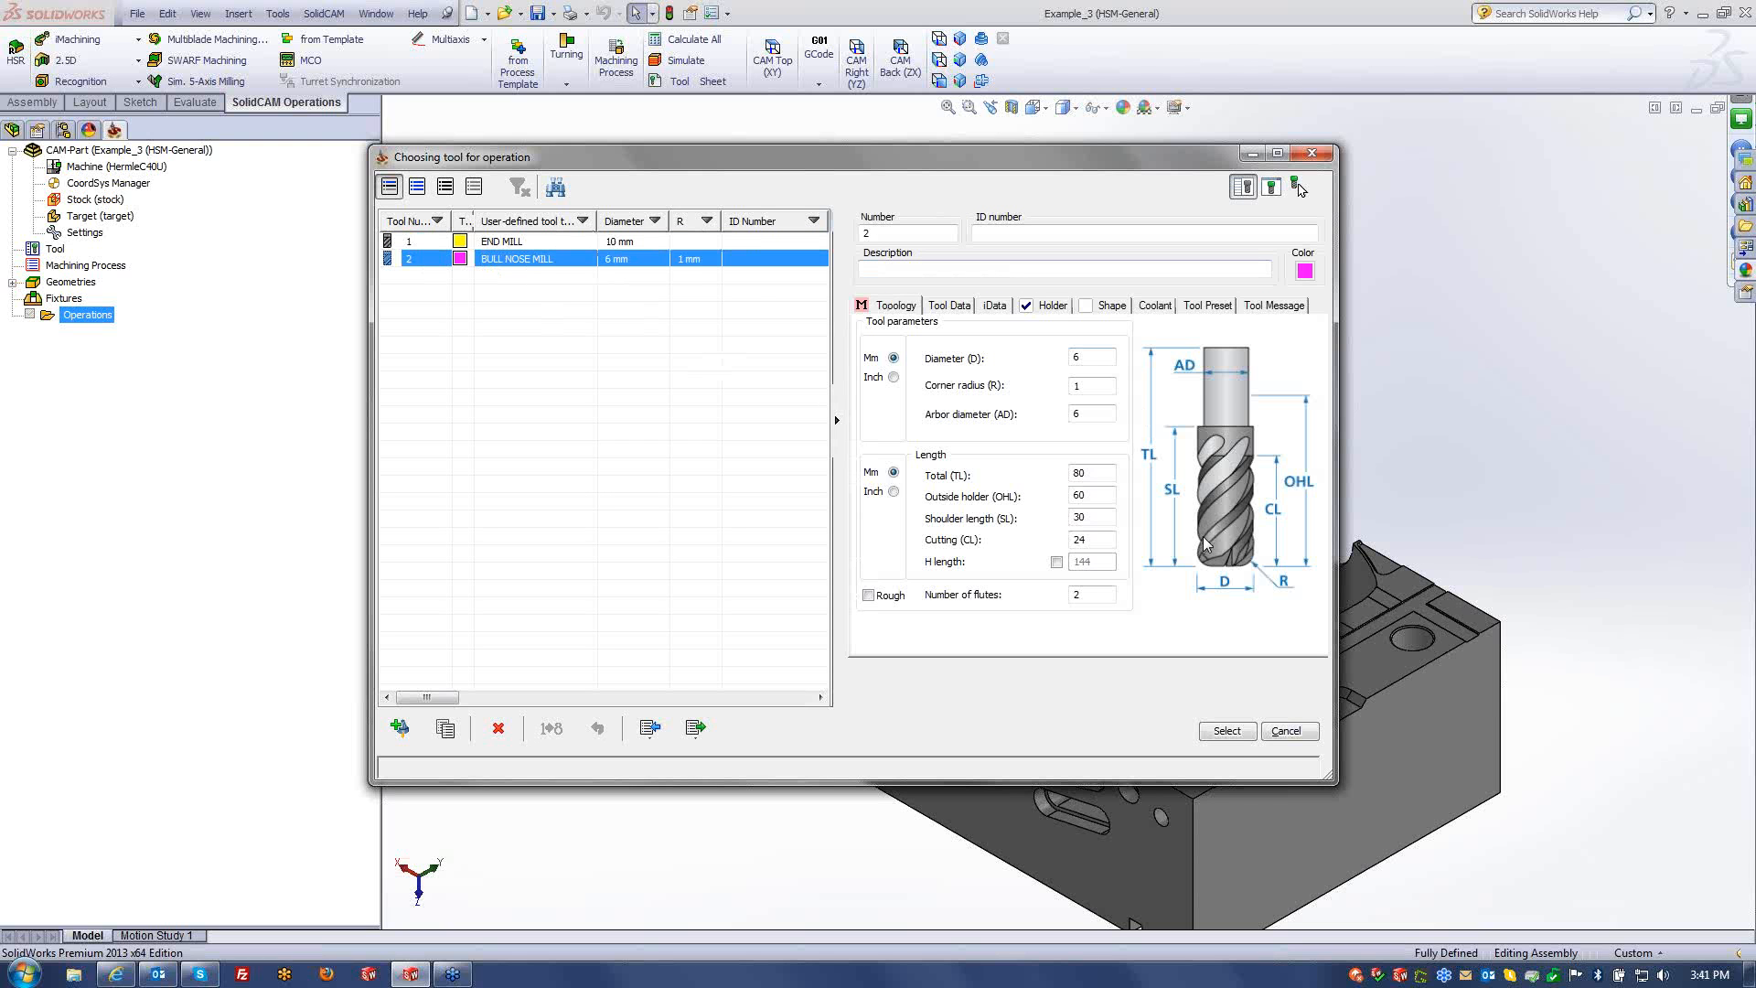
{"action": "left_click", "coordinate": [1242, 731]}
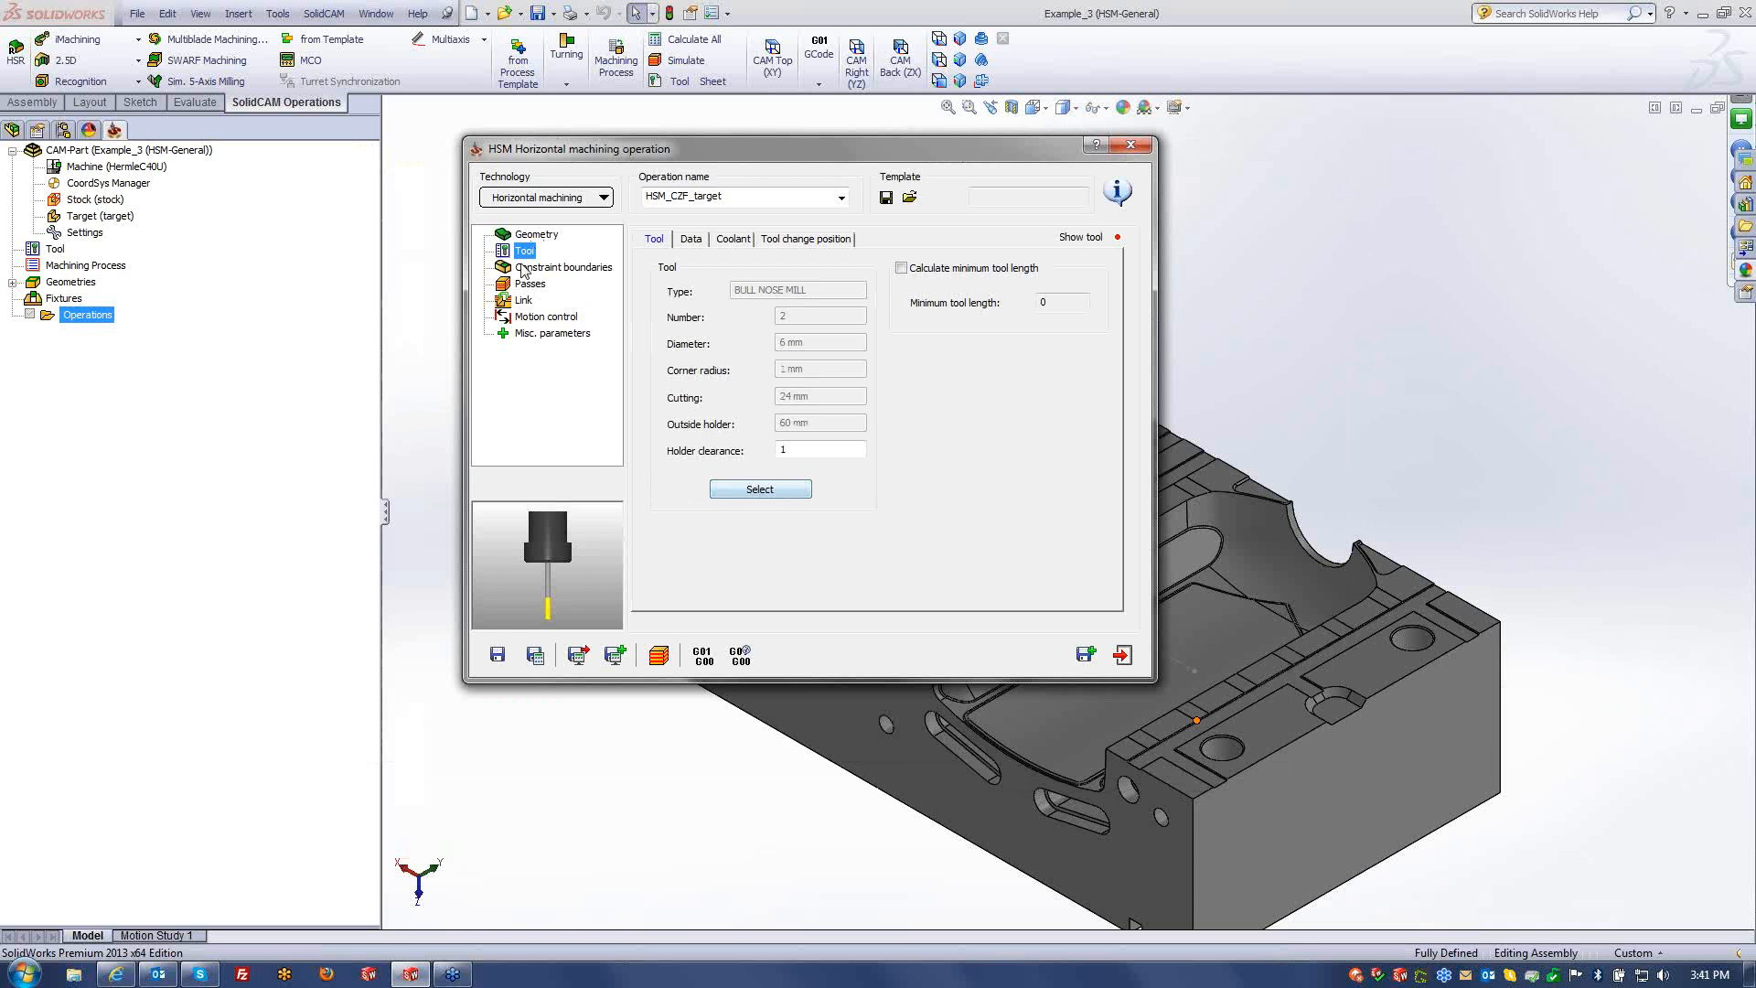
{"action": "left_click", "coordinate": [760, 490]}
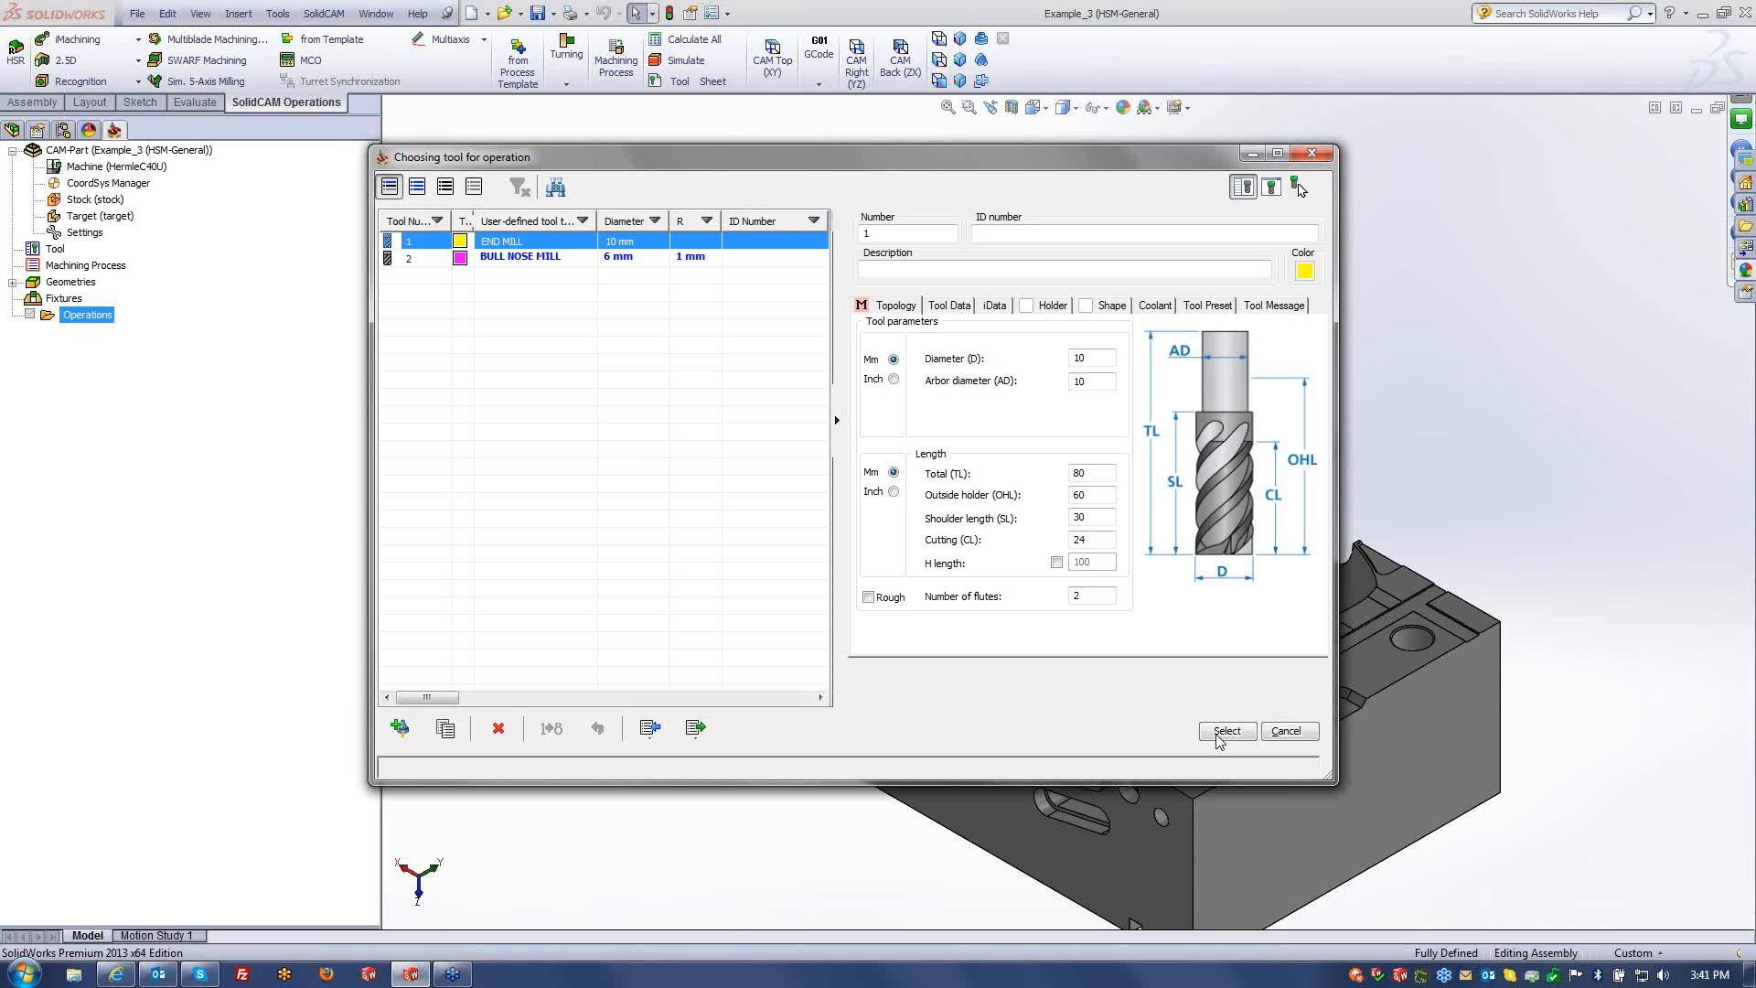
{"action": "left_click", "coordinate": [1226, 732]}
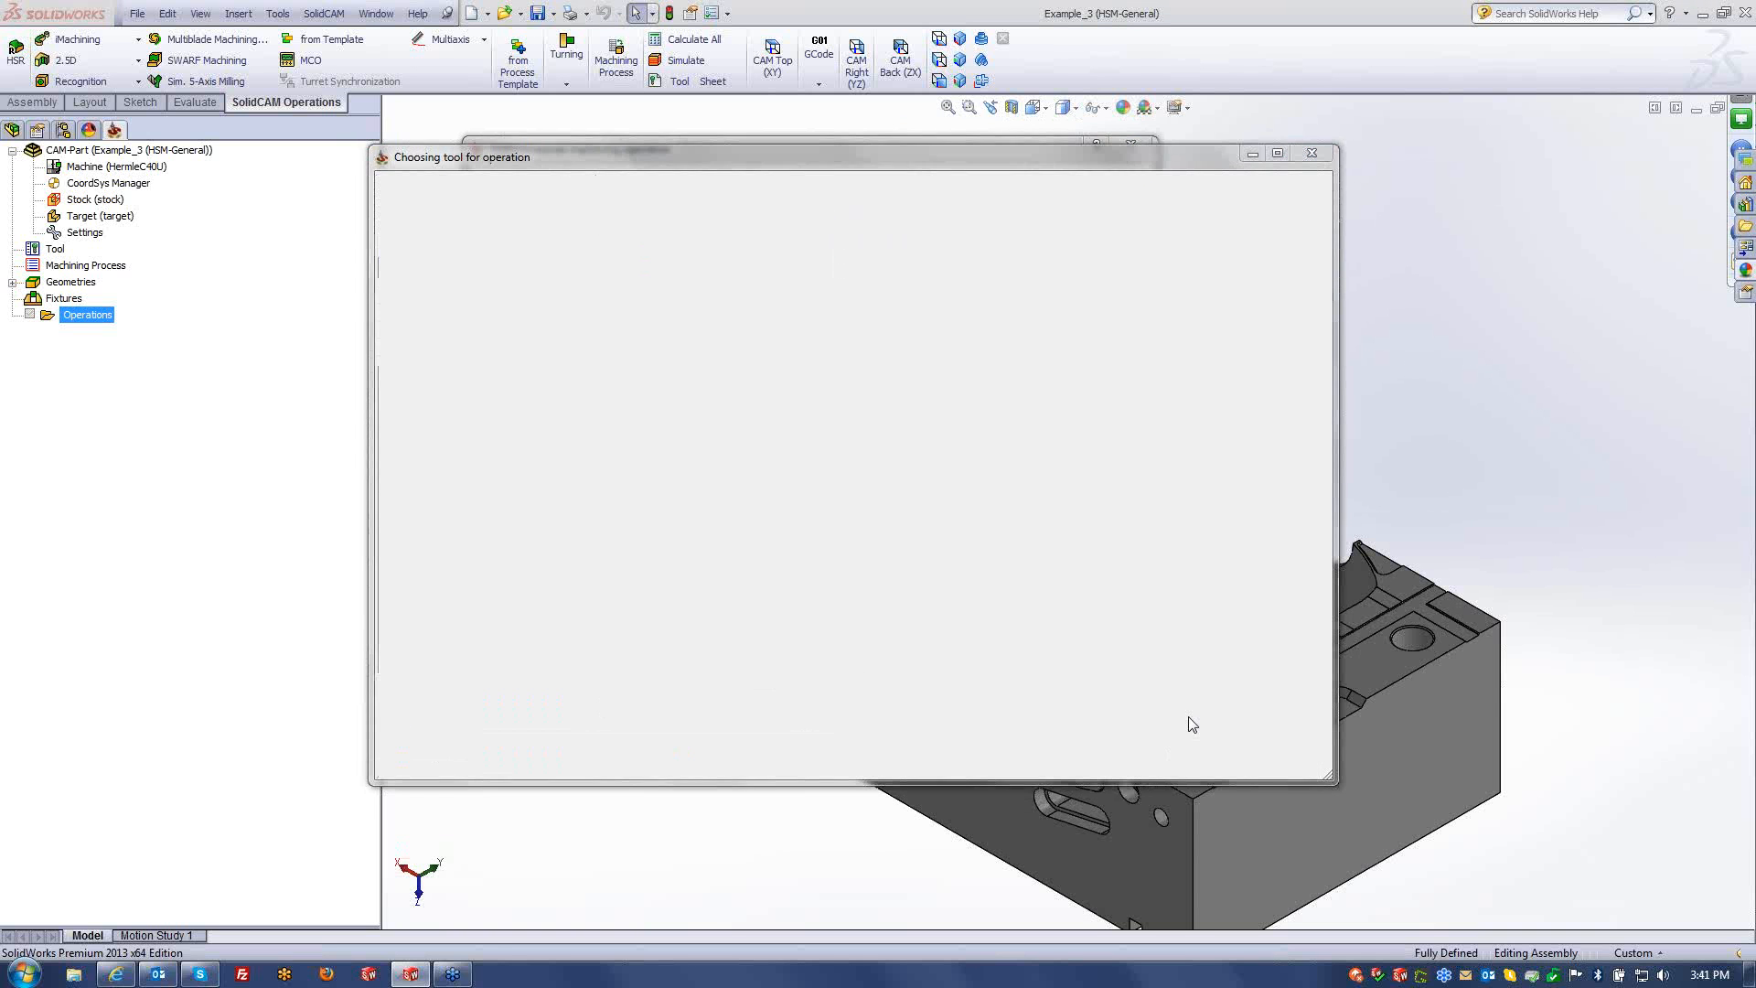
{"action": "left_click", "coordinate": [697, 327]}
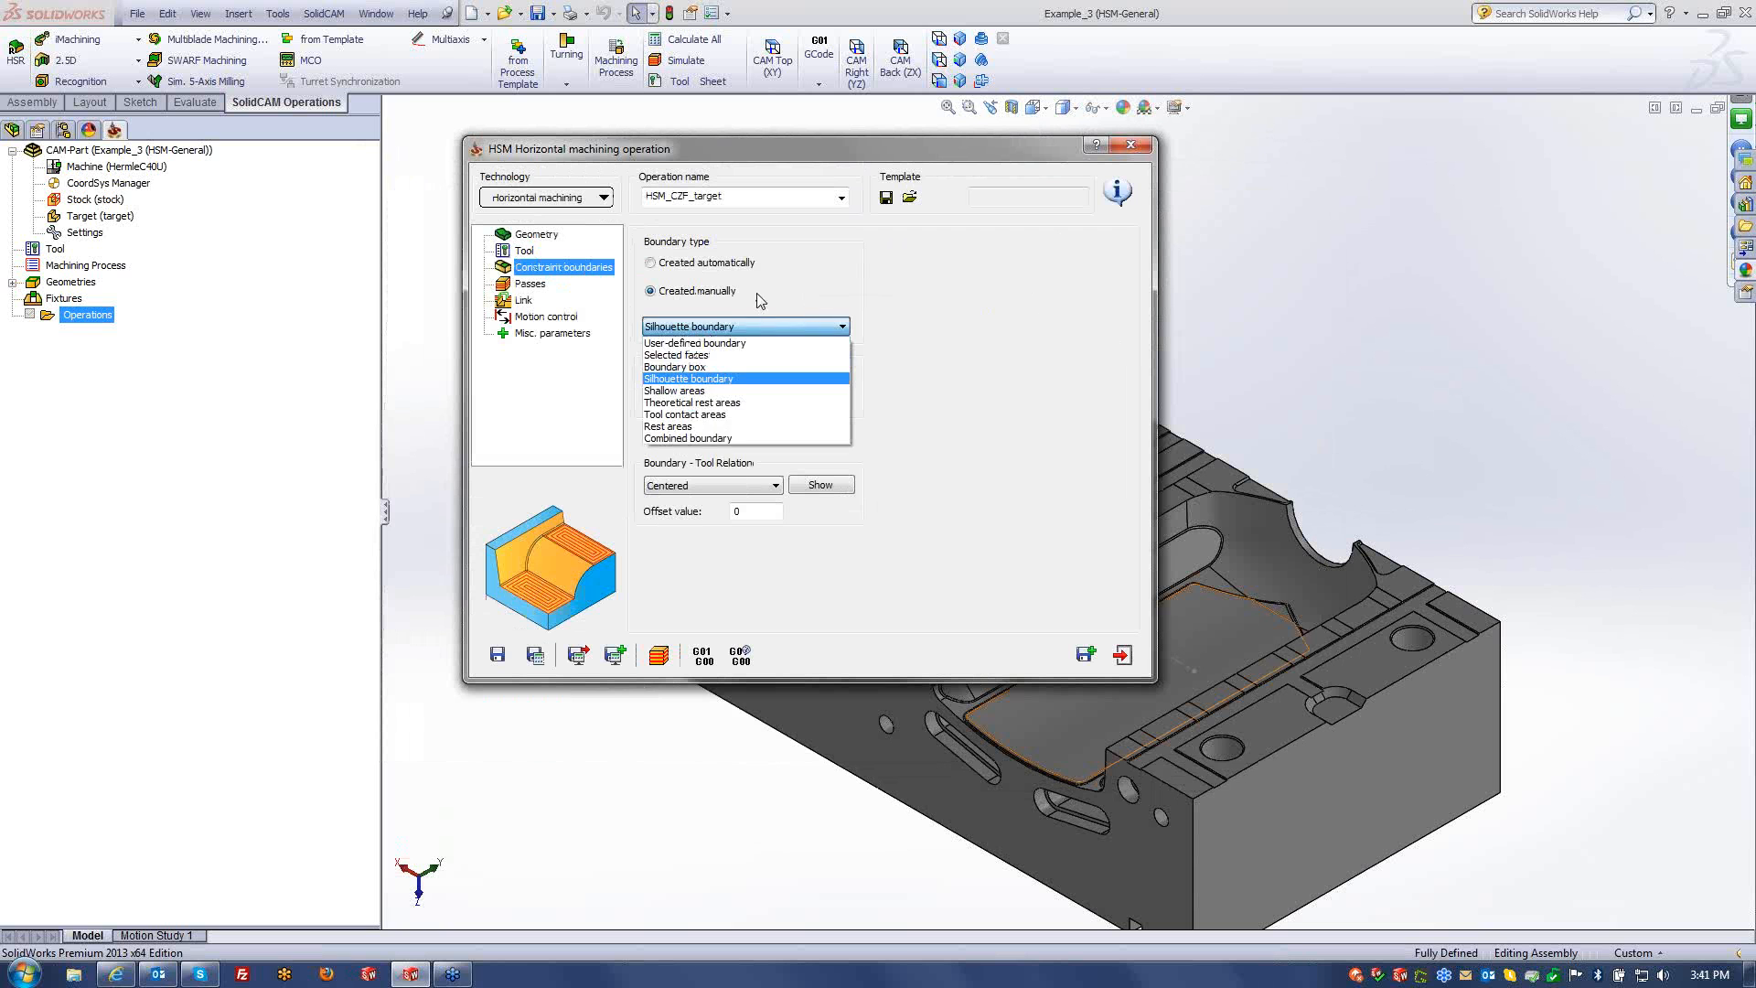
- Keep the Silhouette boundary type and confirm its boundary chains
{"action": "left_click", "coordinate": [653, 338]}
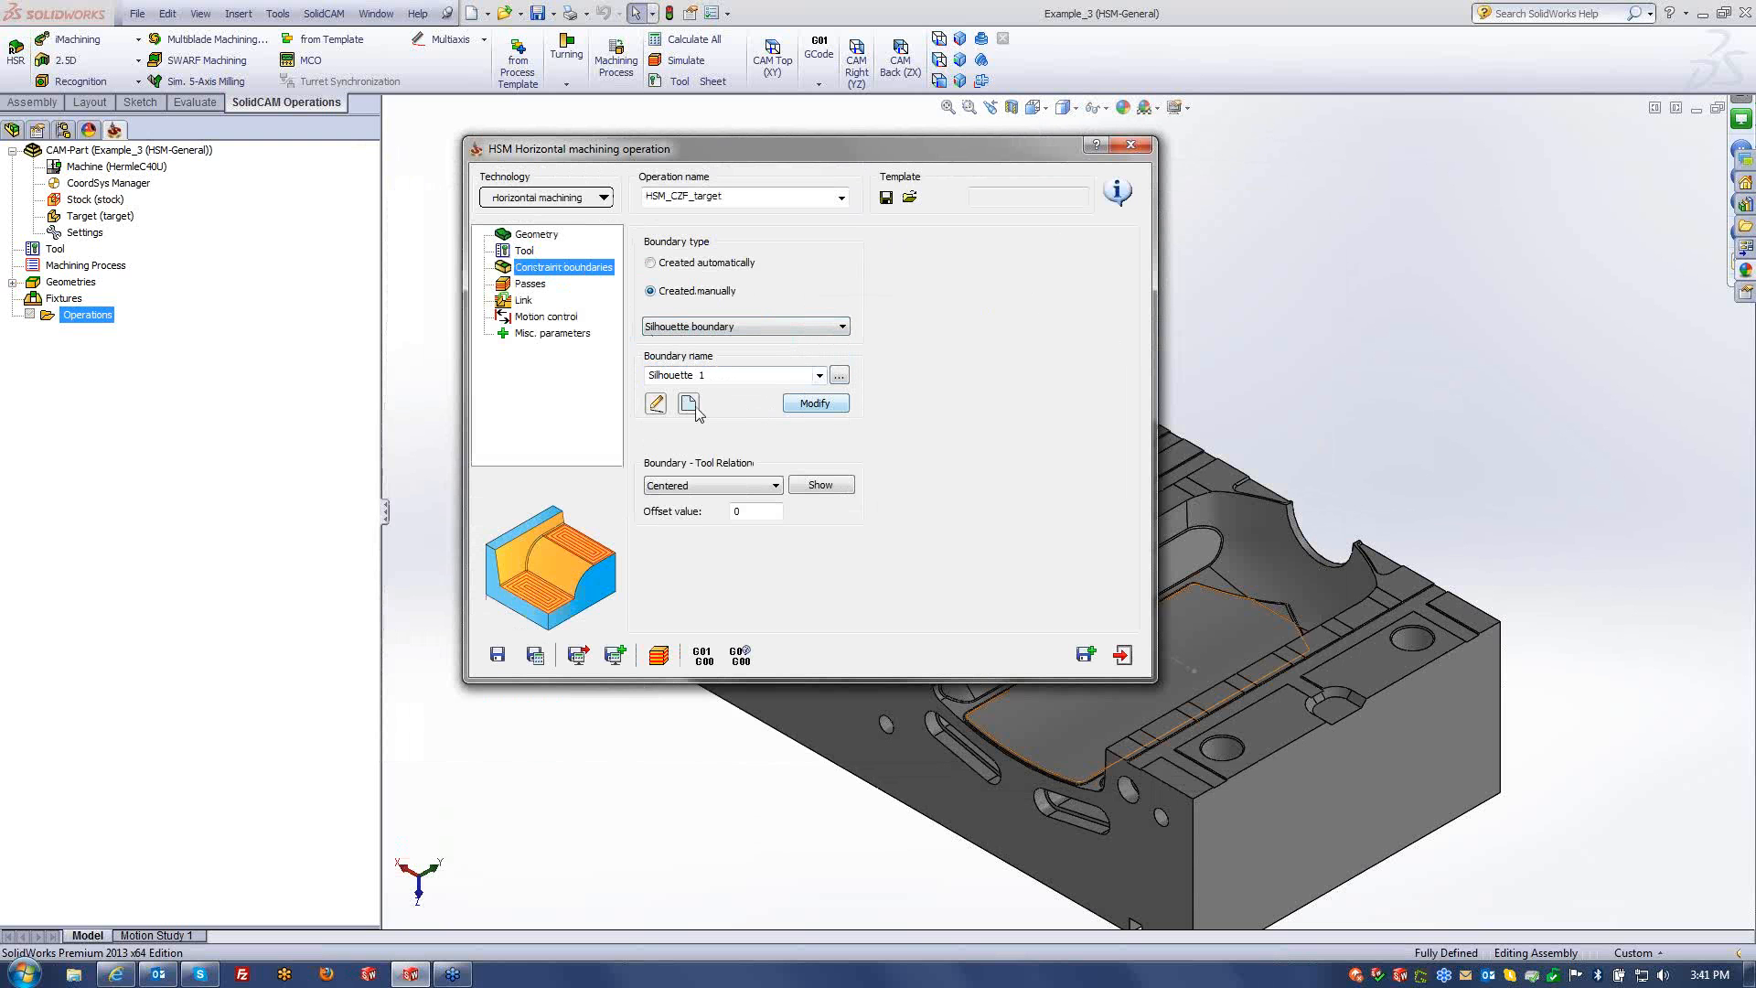
{"action": "left_click", "coordinate": [809, 404]}
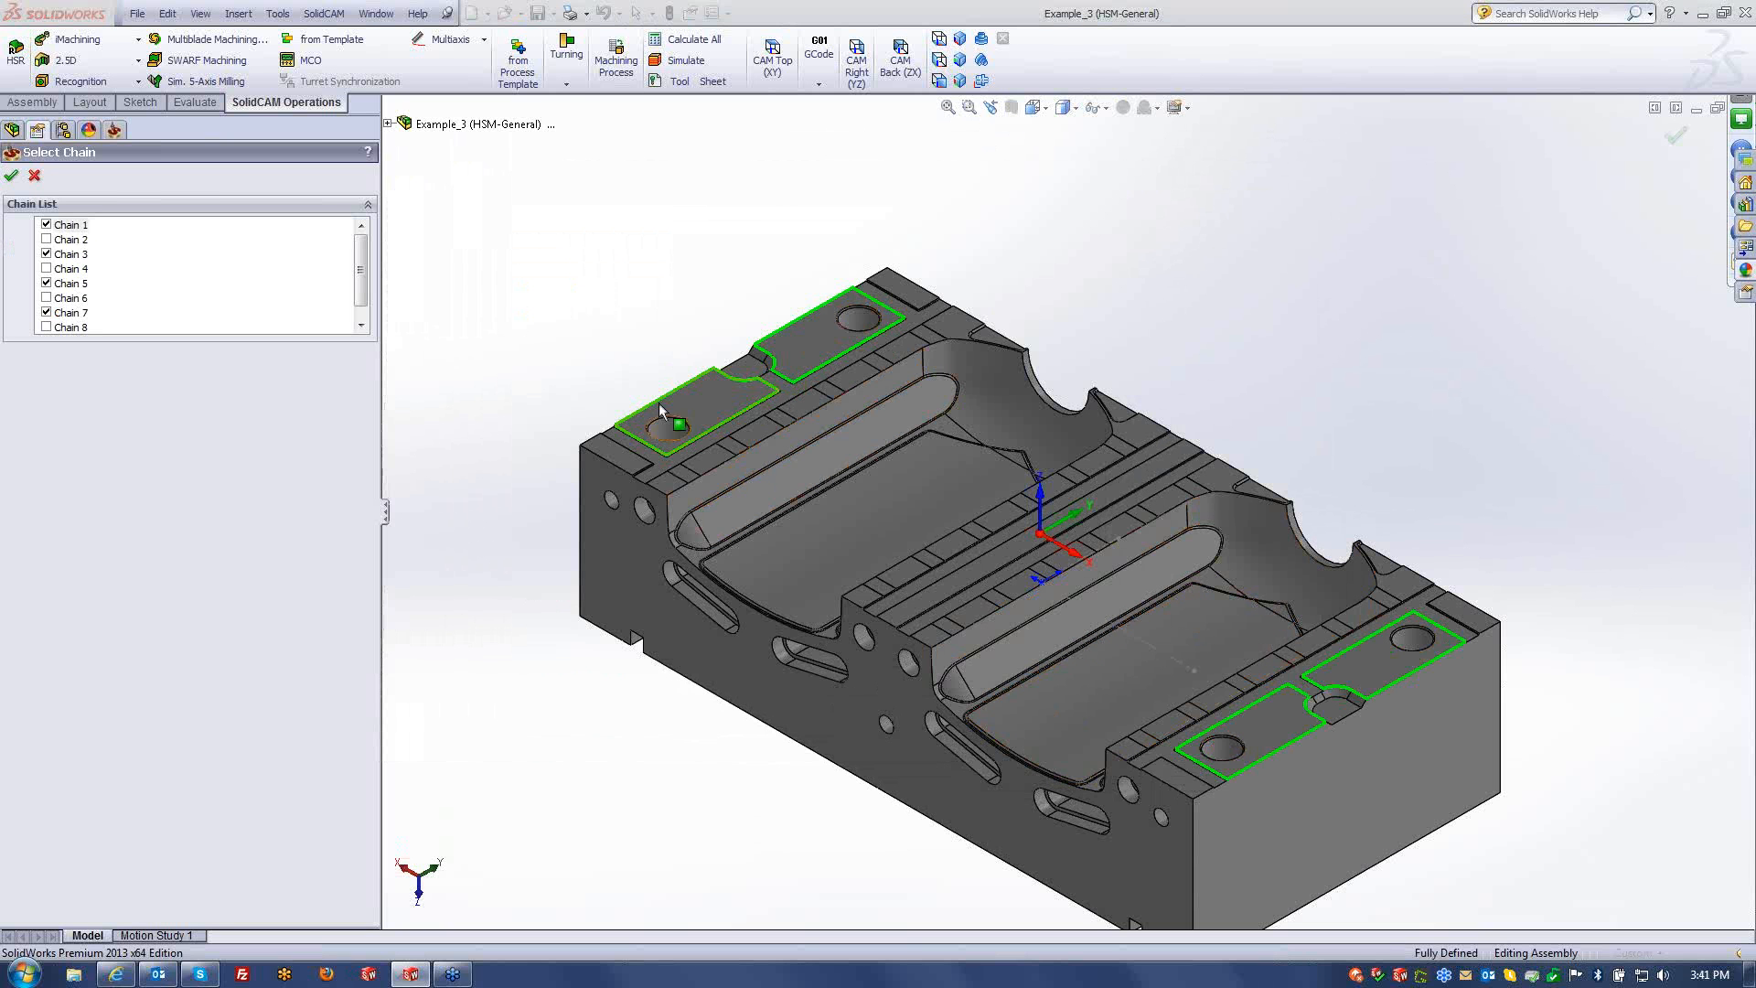
{"action": "left_click", "coordinate": [35, 175]}
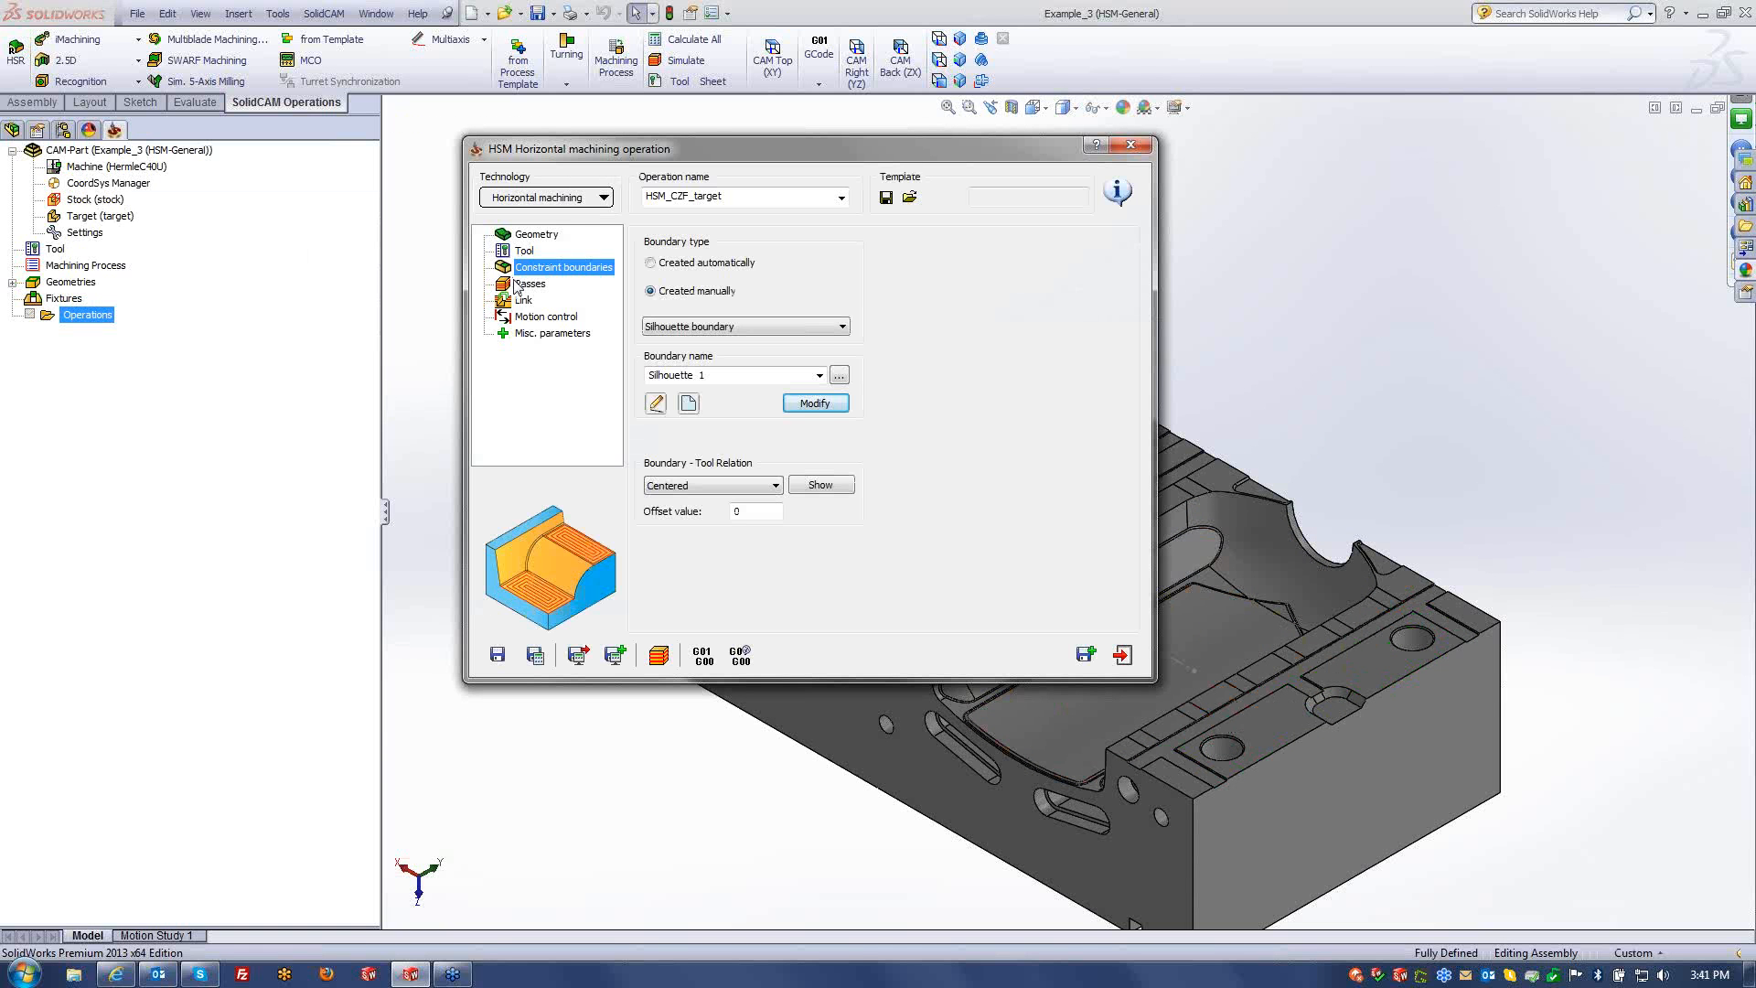
- Set the Passes Min. Offset to 4 and recalculate the horizontal toolpath
{"action": "left_click", "coordinate": [516, 284]}
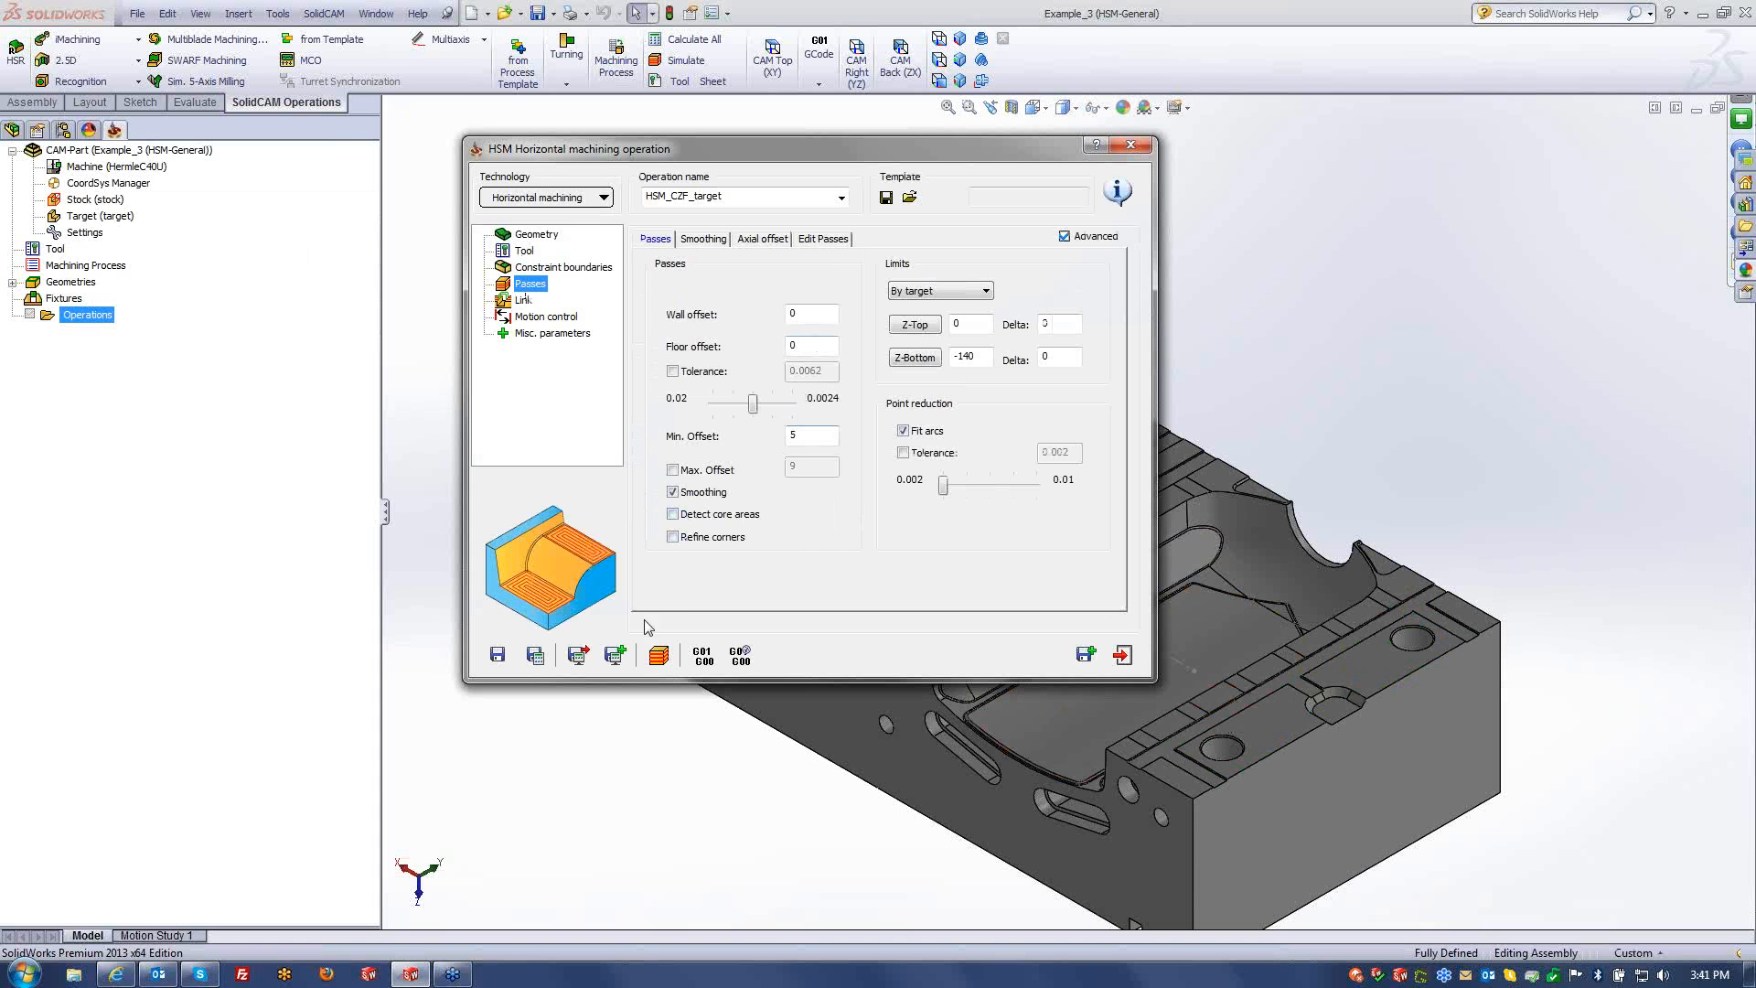
{"action": "double_click", "coordinate": [819, 436]}
{"action": "left_click", "coordinate": [536, 653]}
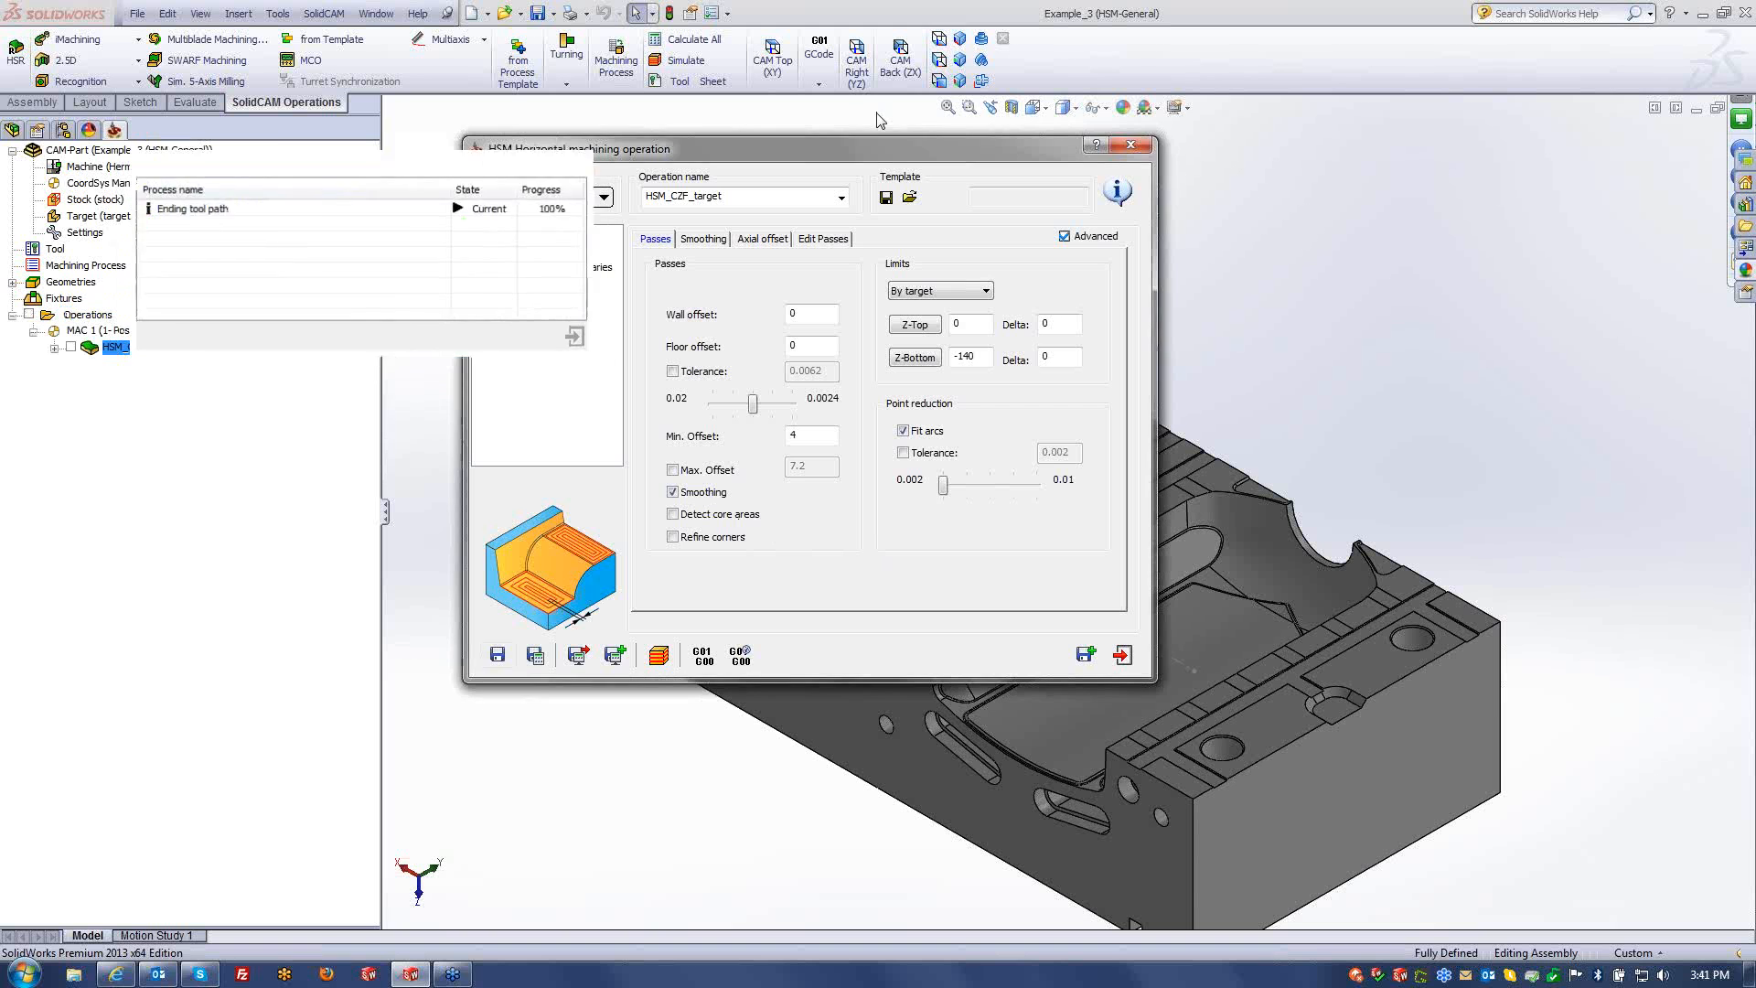
- Simulate the horizontal machining toolpath in Host CAD, zooming around the part, then exit
{"action": "left_click", "coordinate": [658, 655]}
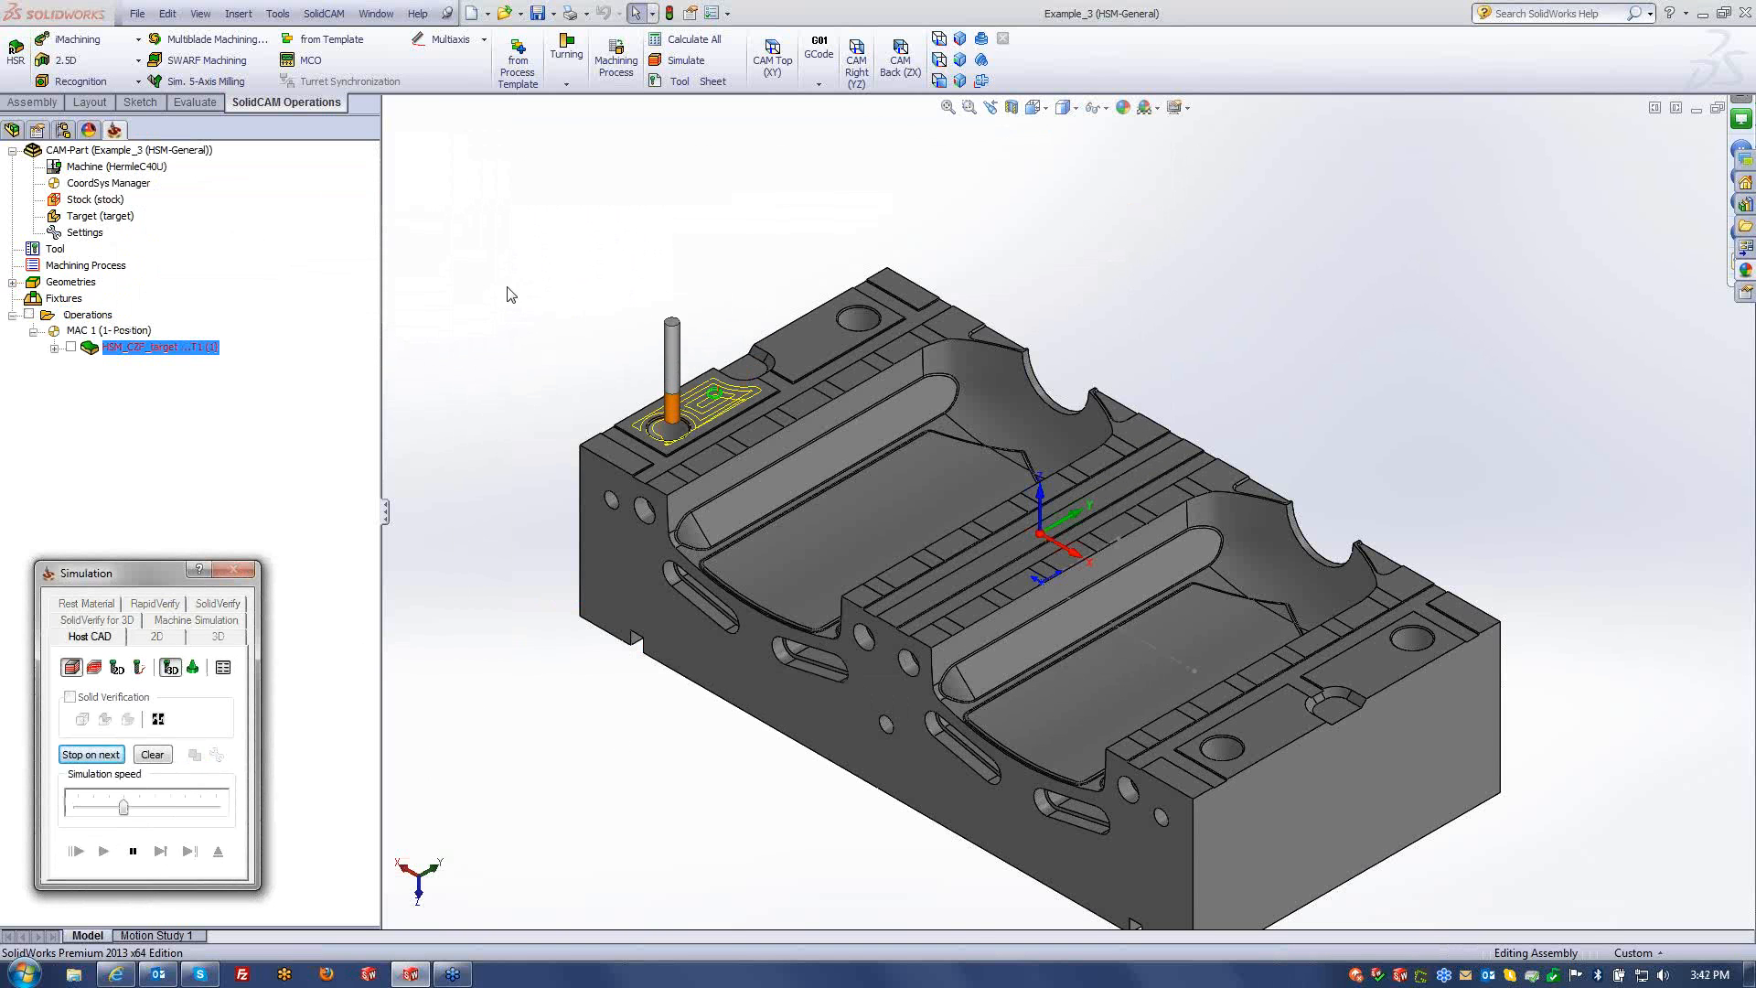
{"action": "scroll", "coordinate": [749, 384], "scroll_direction": "down", "scroll_amount": 1}
{"action": "scroll", "coordinate": [749, 384], "scroll_direction": "down", "scroll_amount": 4}
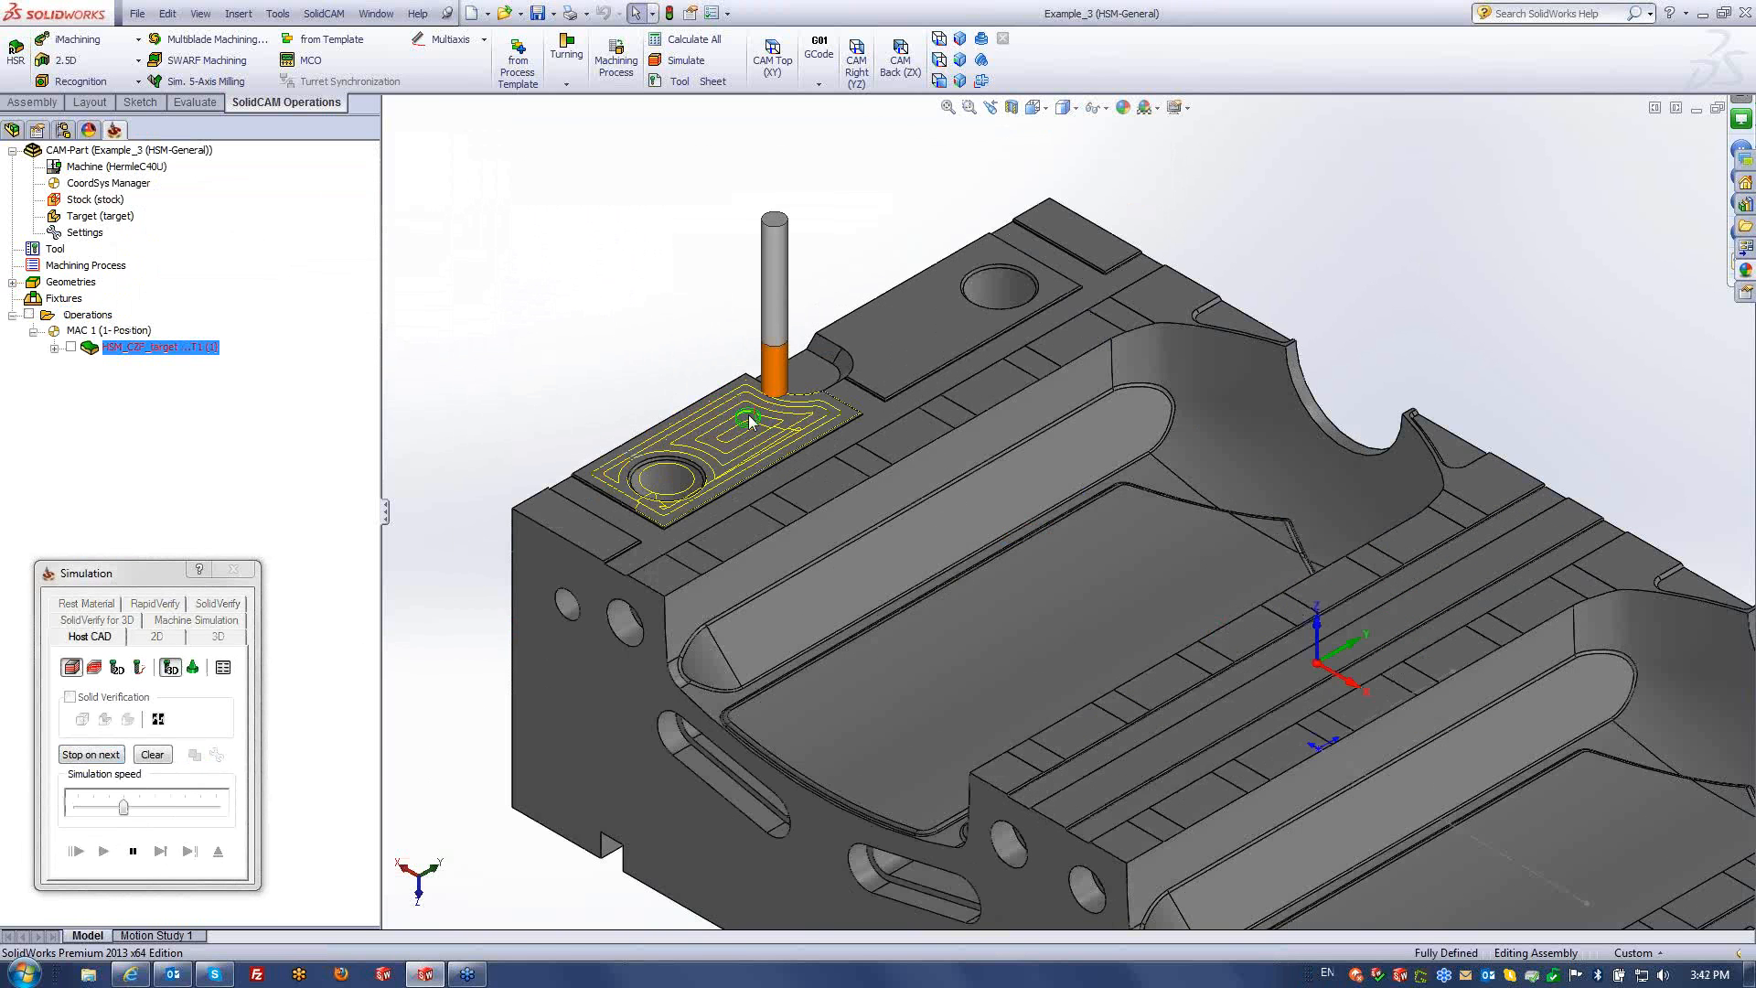
{"action": "scroll", "coordinate": [1078, 359], "scroll_direction": "up", "scroll_amount": 5}
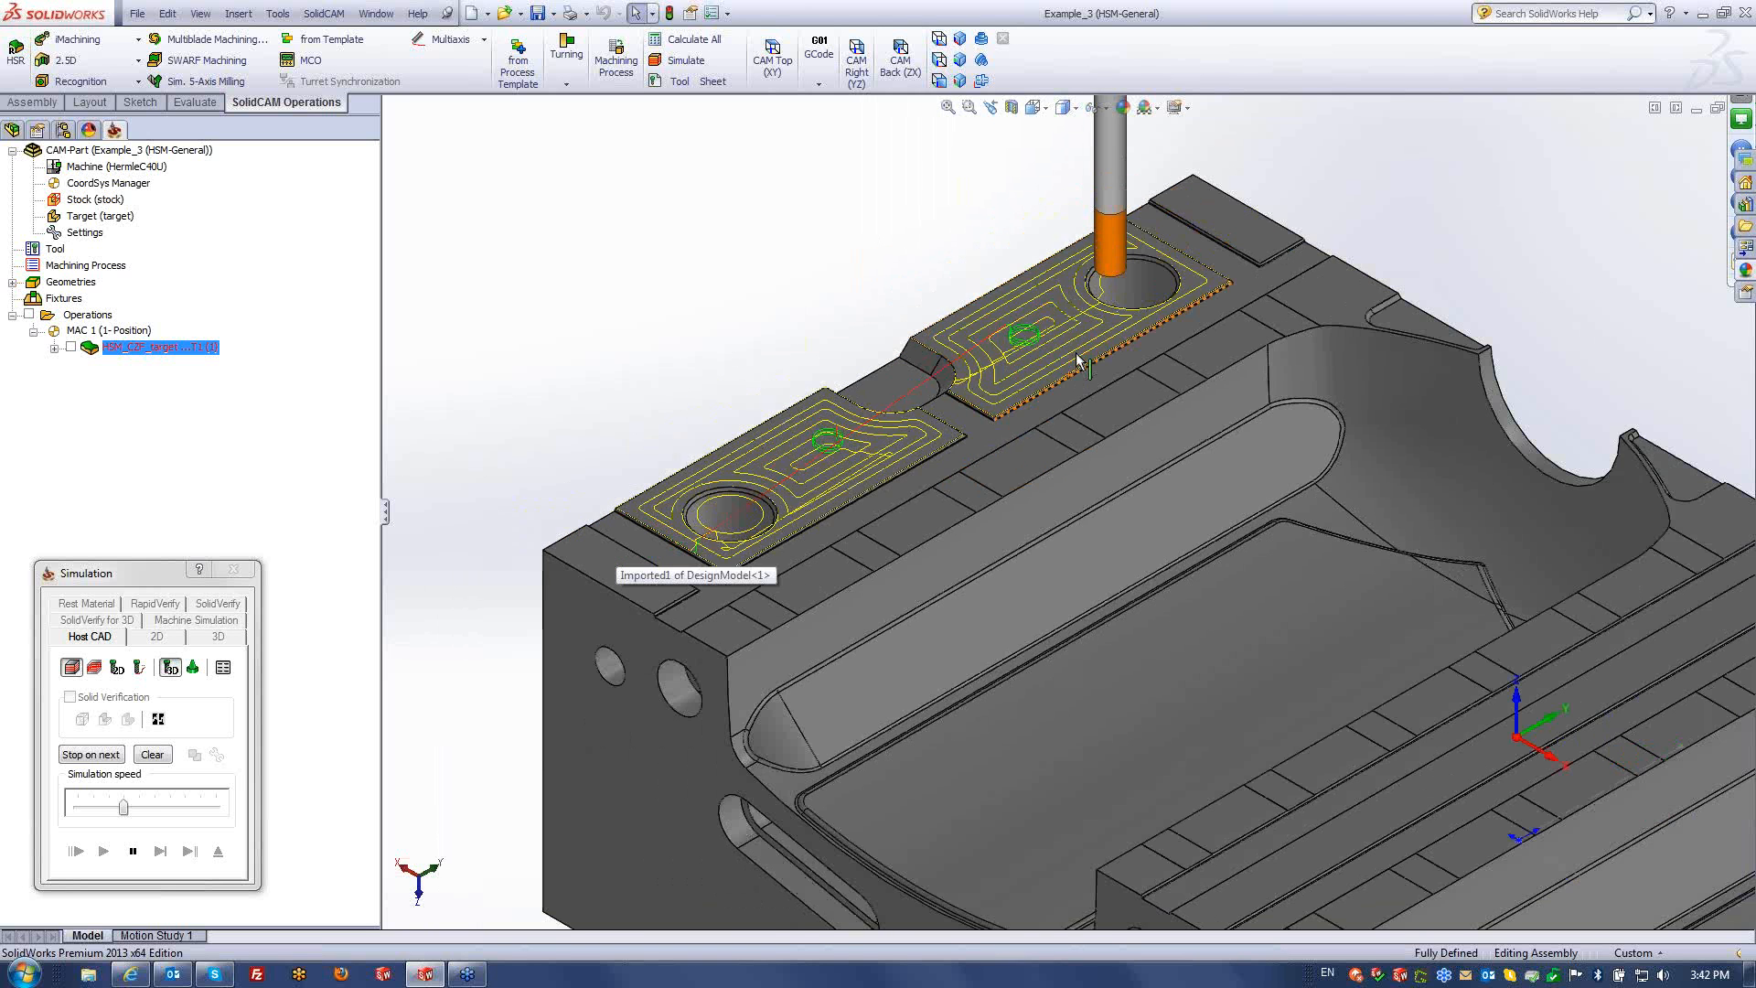
{"action": "scroll", "coordinate": [1356, 665], "scroll_direction": "down", "scroll_amount": 4}
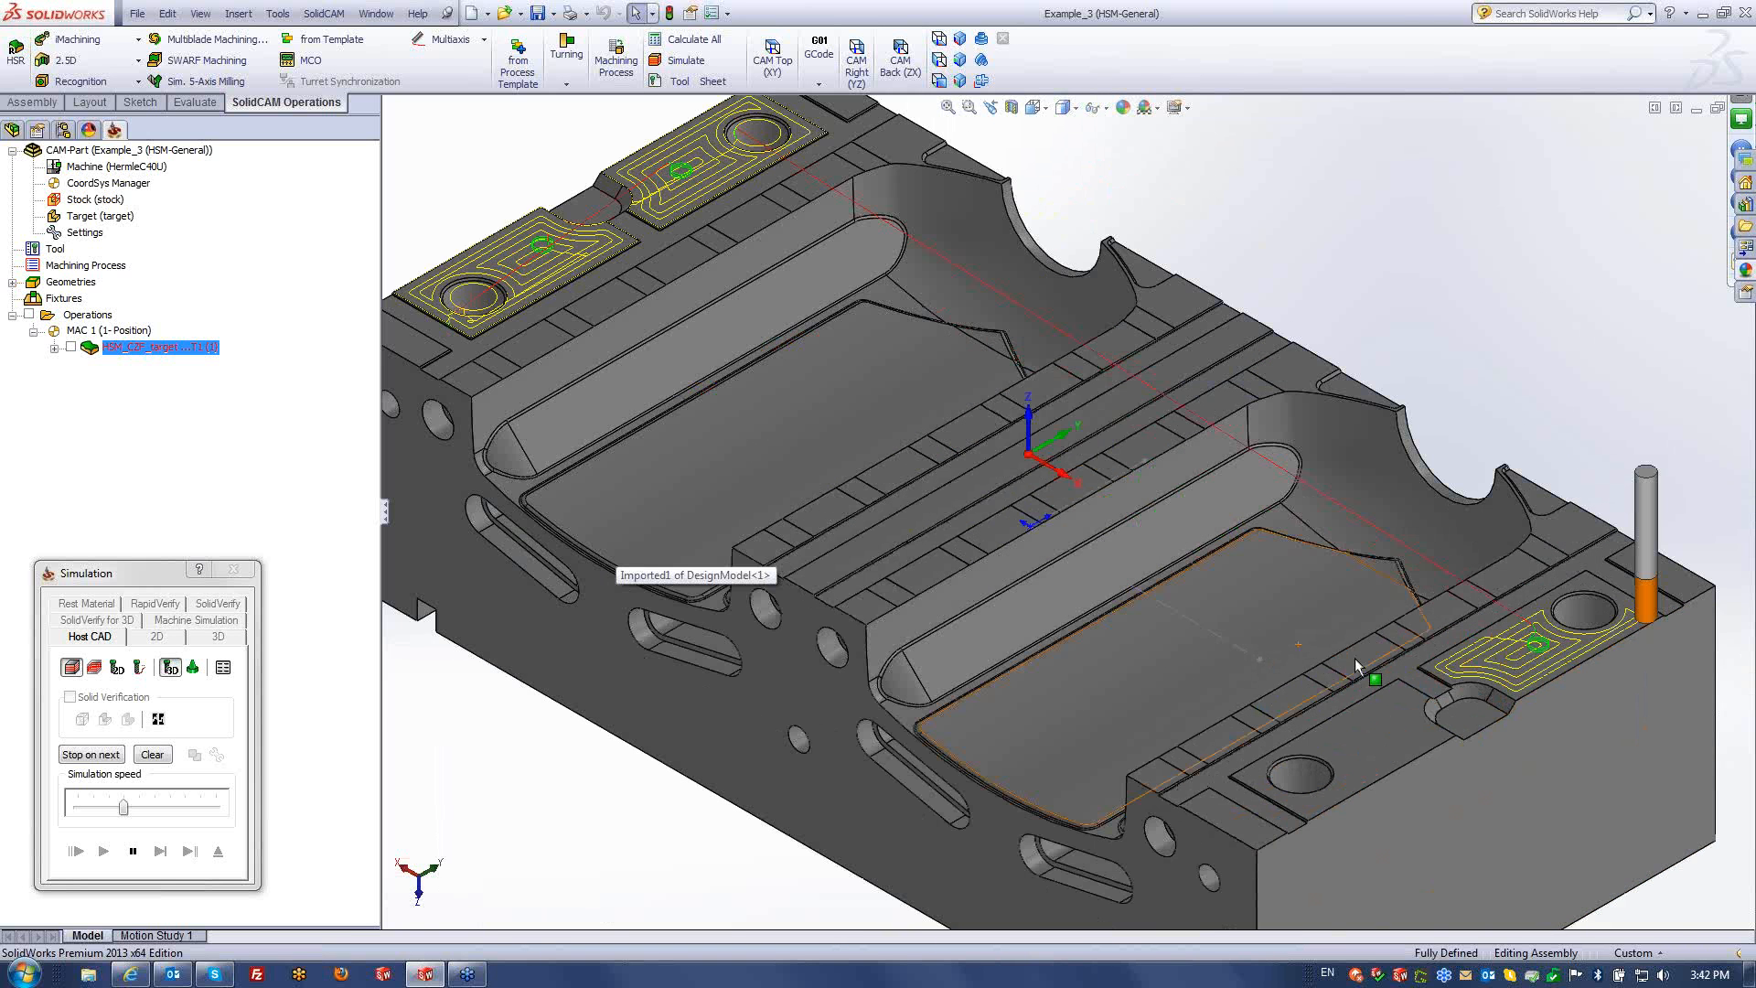
{"action": "scroll", "coordinate": [1357, 665], "scroll_direction": "down", "scroll_amount": 2}
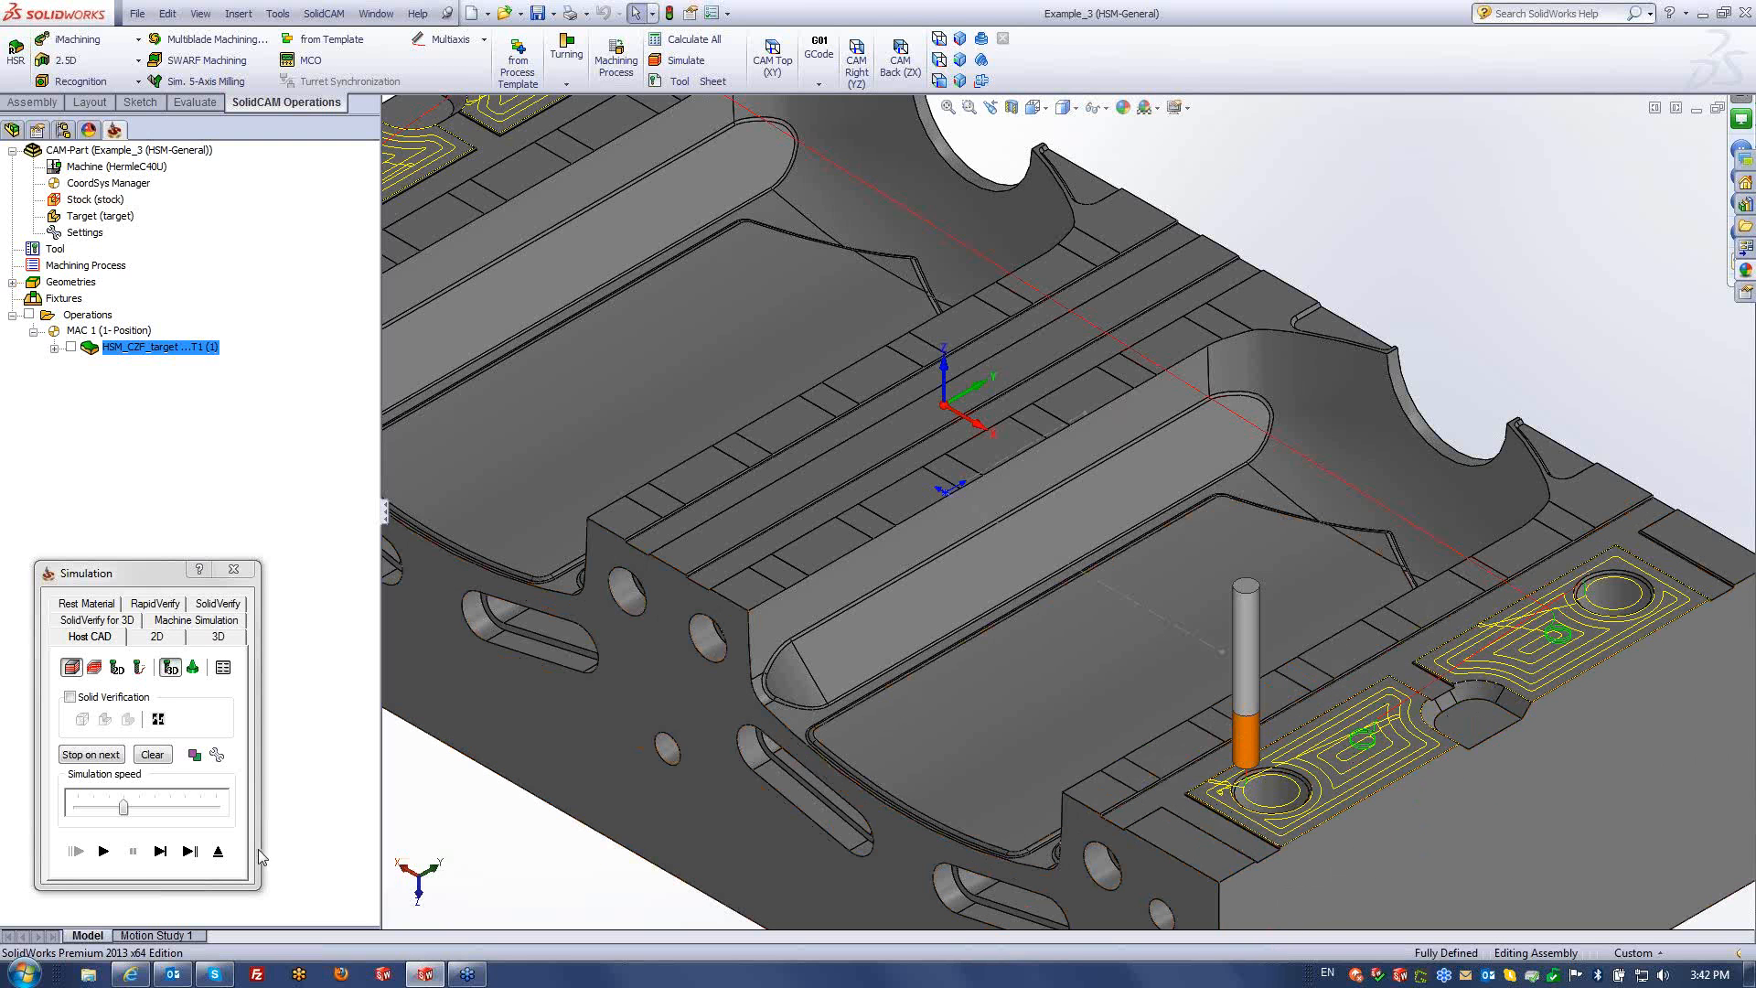
{"action": "left_click", "coordinate": [217, 851]}
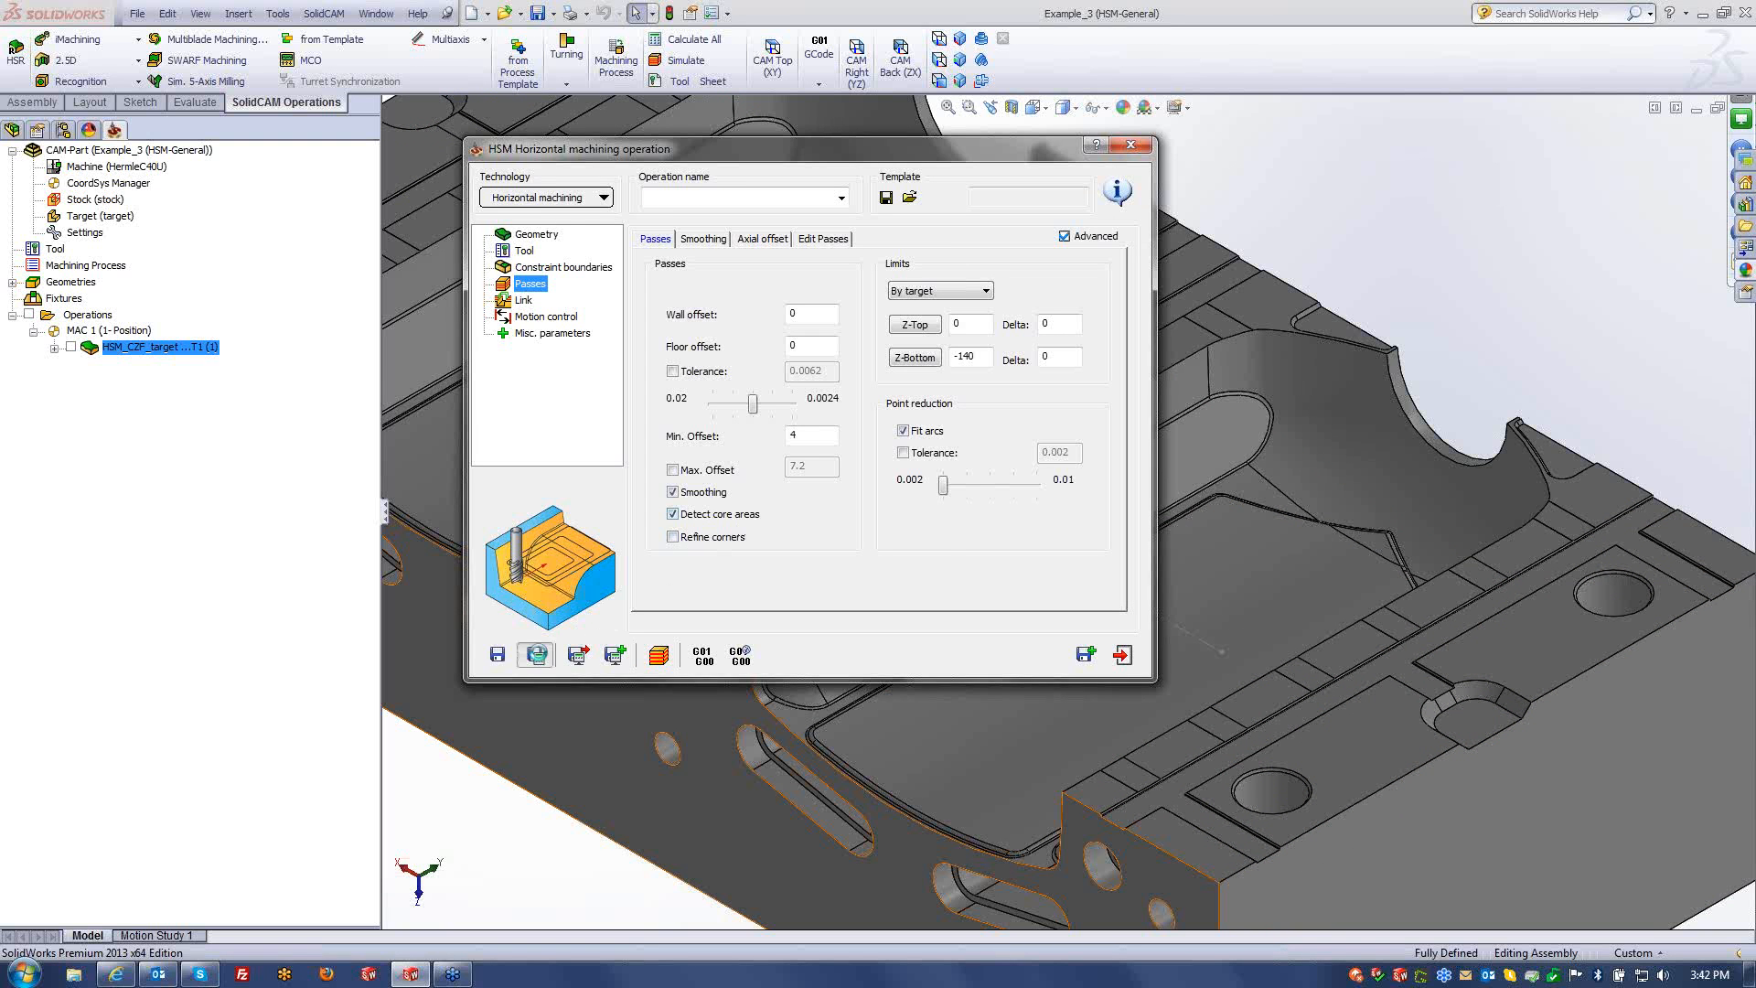
- Recalculate the horizontal toolpath and replay its simulation at higher speed over the top pads
{"action": "left_click", "coordinate": [535, 655]}
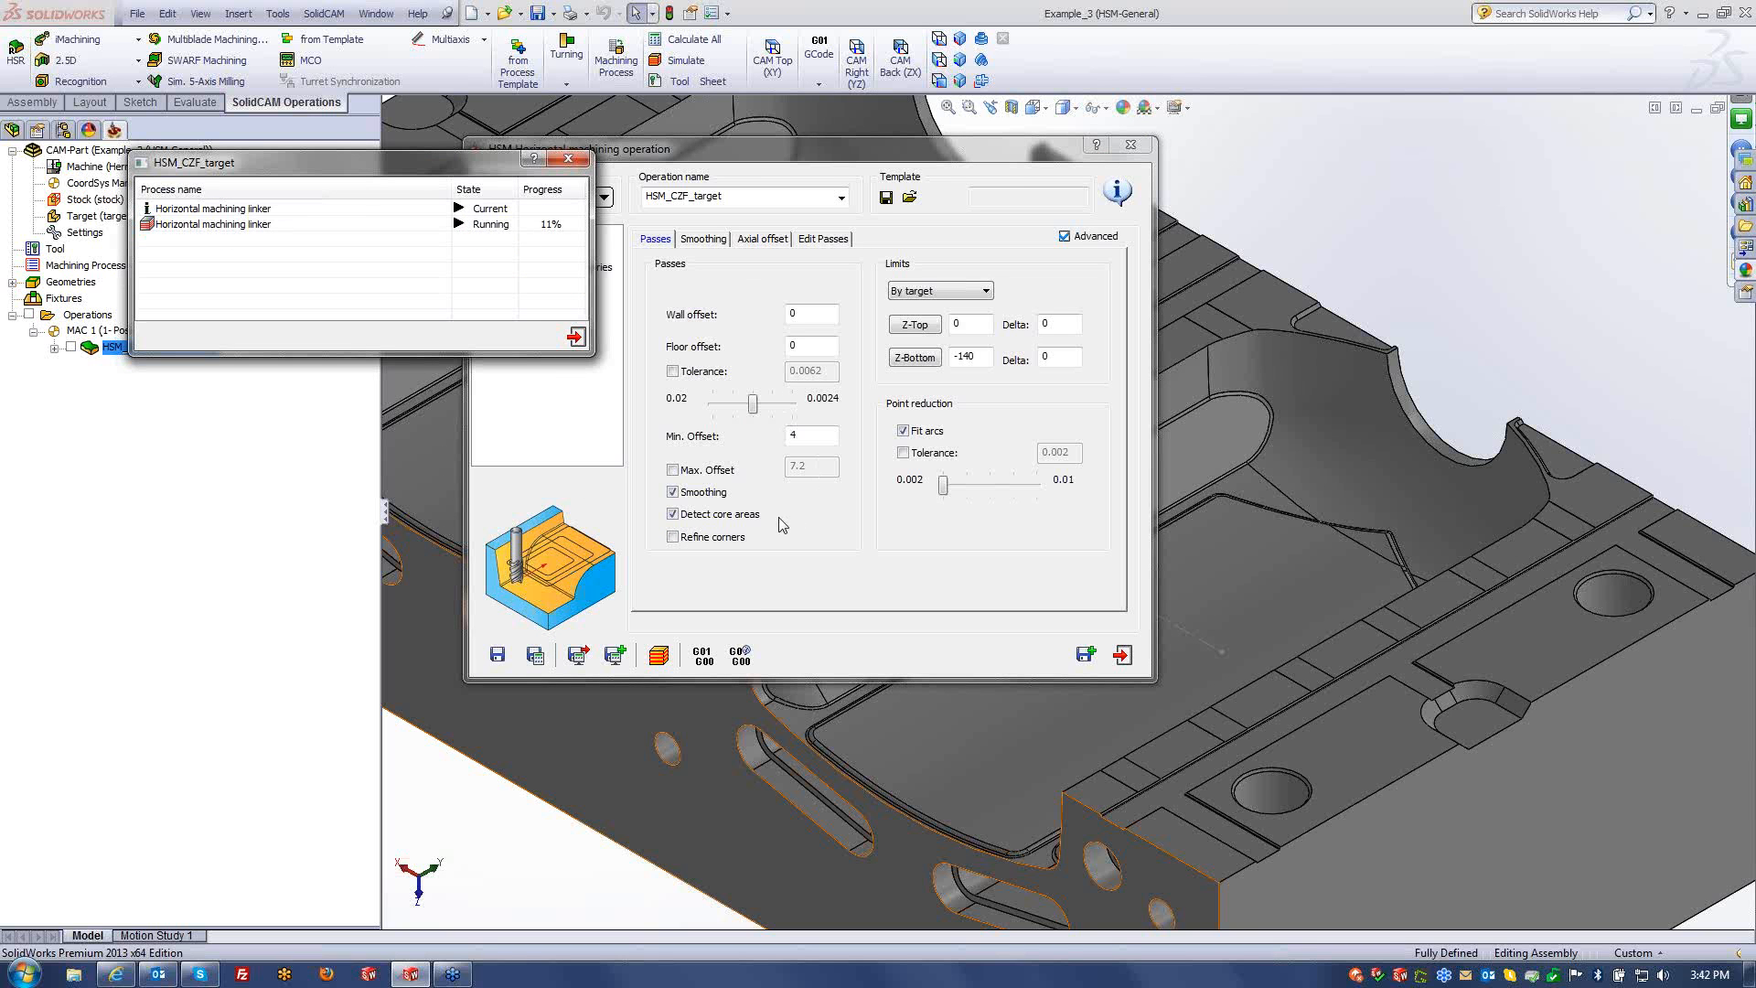
{"action": "left_click", "coordinate": [656, 658]}
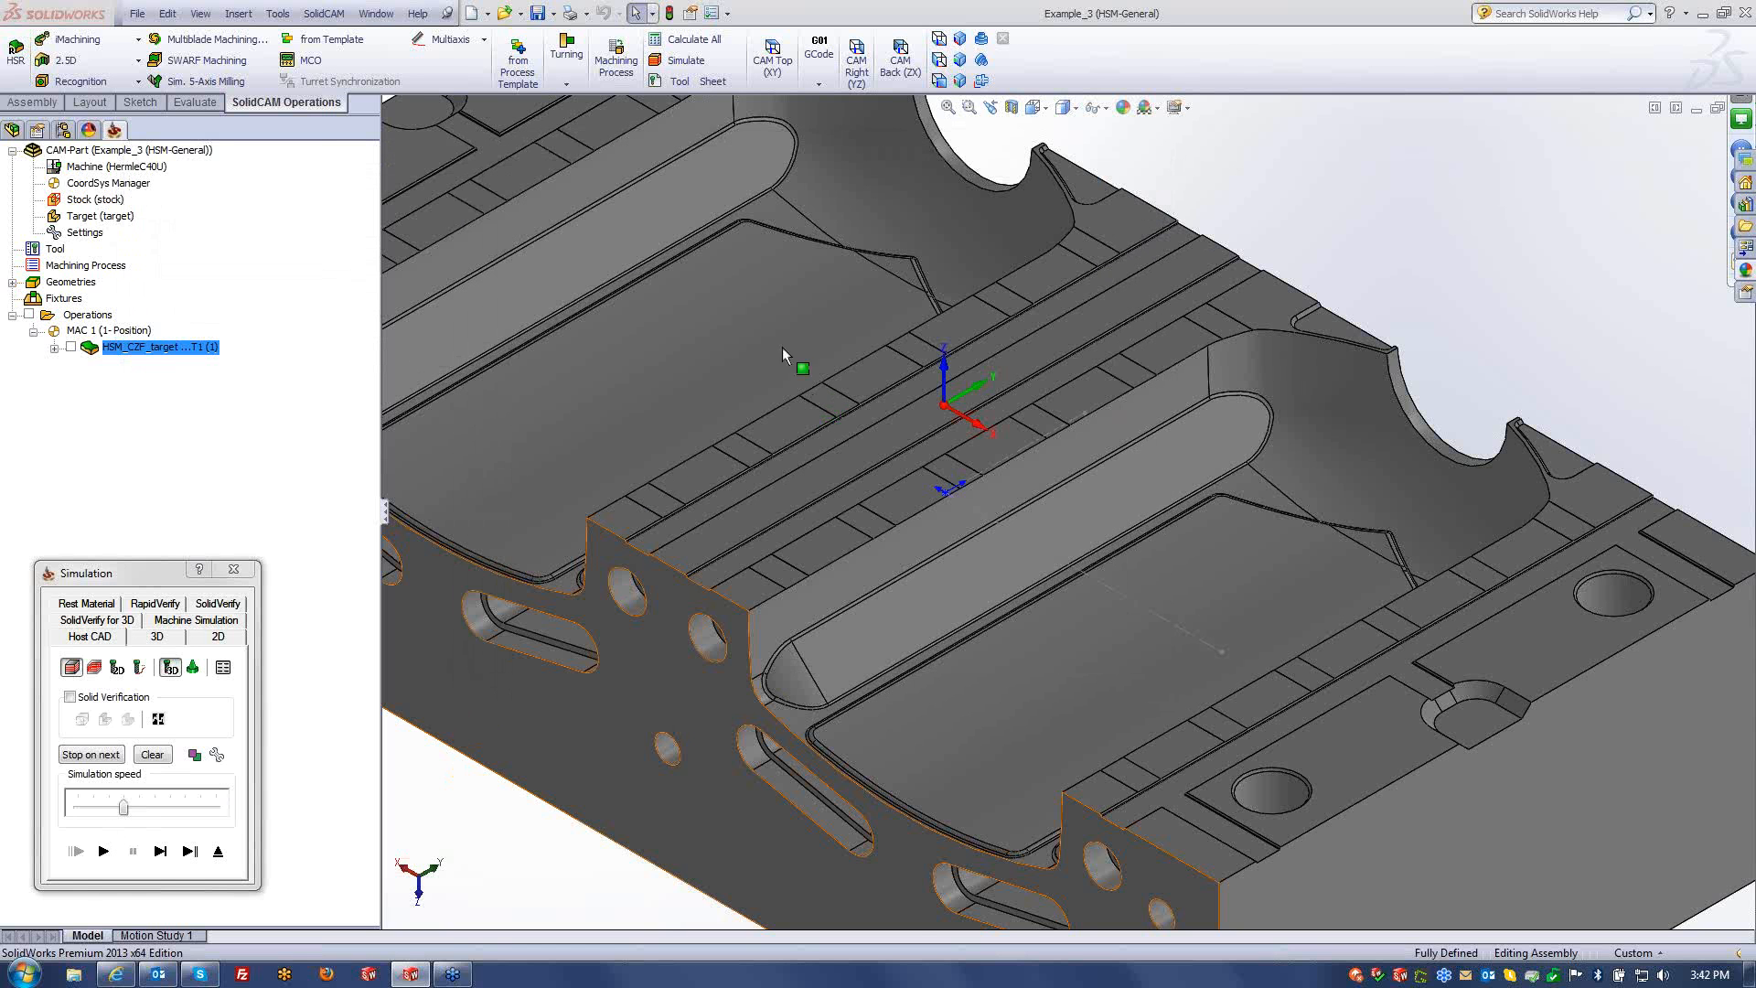
{"action": "scroll", "coordinate": [783, 338], "scroll_direction": "up", "scroll_amount": 1}
{"action": "middle_click_drag", "start_coordinate": [783, 339], "coordinate": [1250, 616], "text": "ctrl"}
{"action": "left_click", "coordinate": [98, 807]}
{"action": "left_click", "coordinate": [102, 851]}
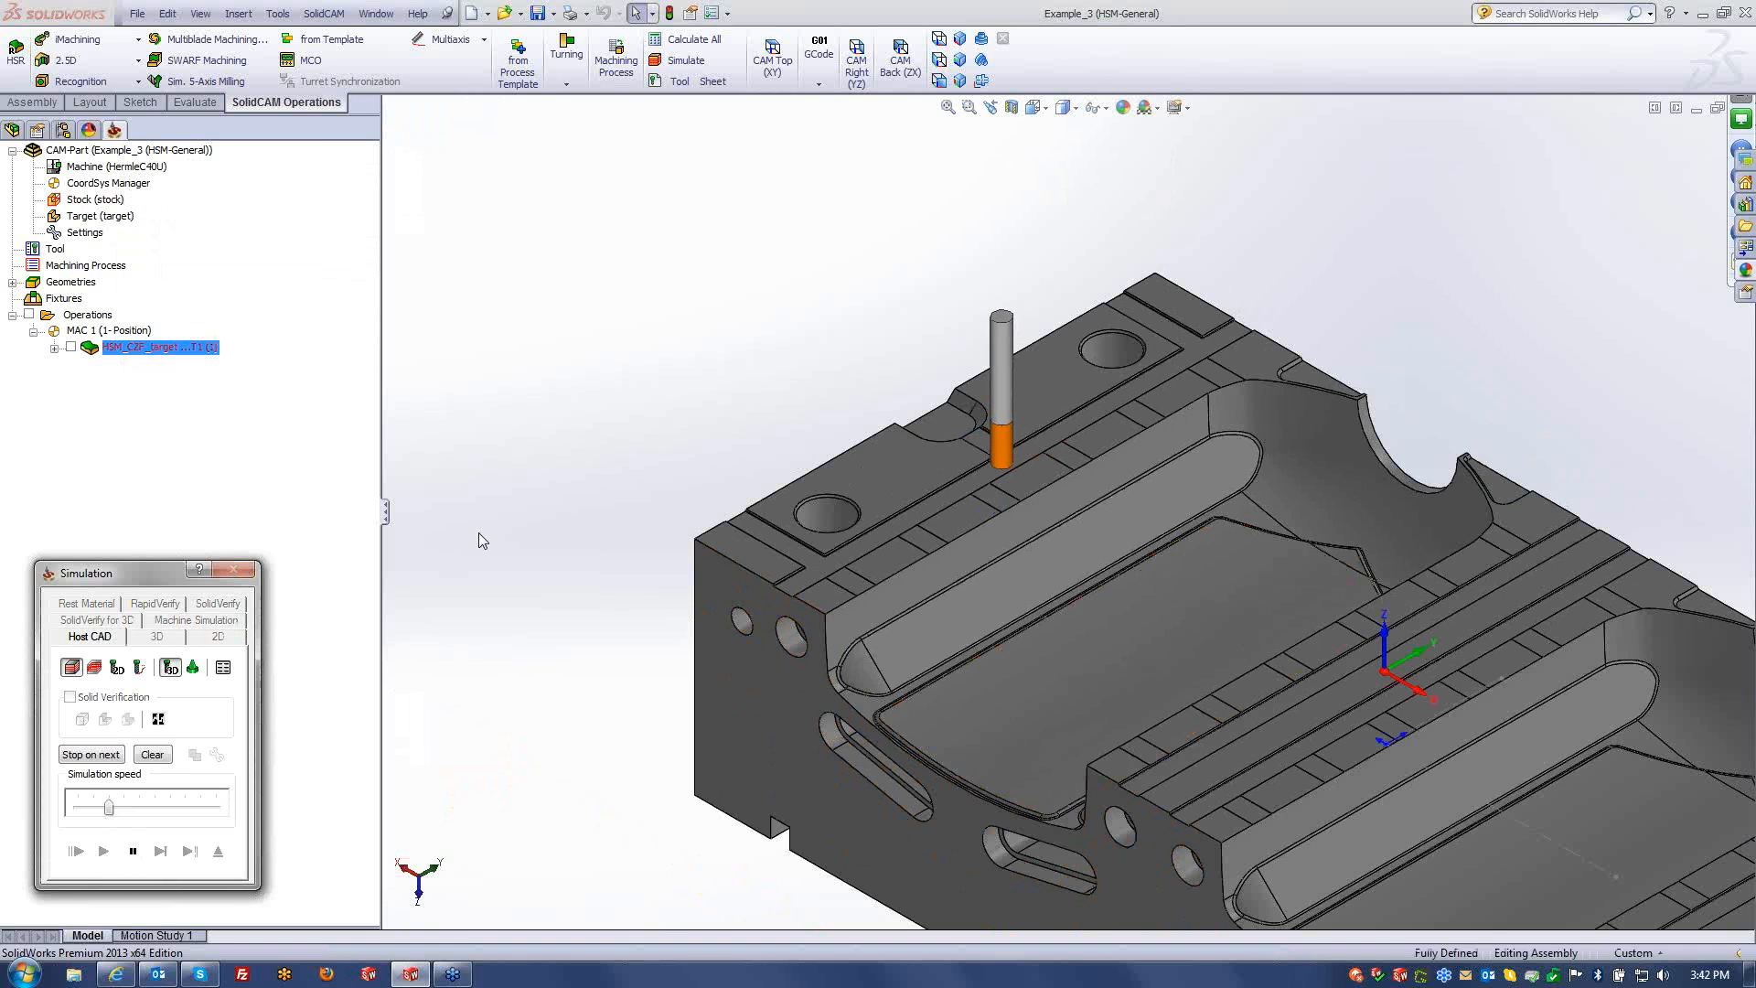
{"action": "left_click", "coordinate": [144, 805]}
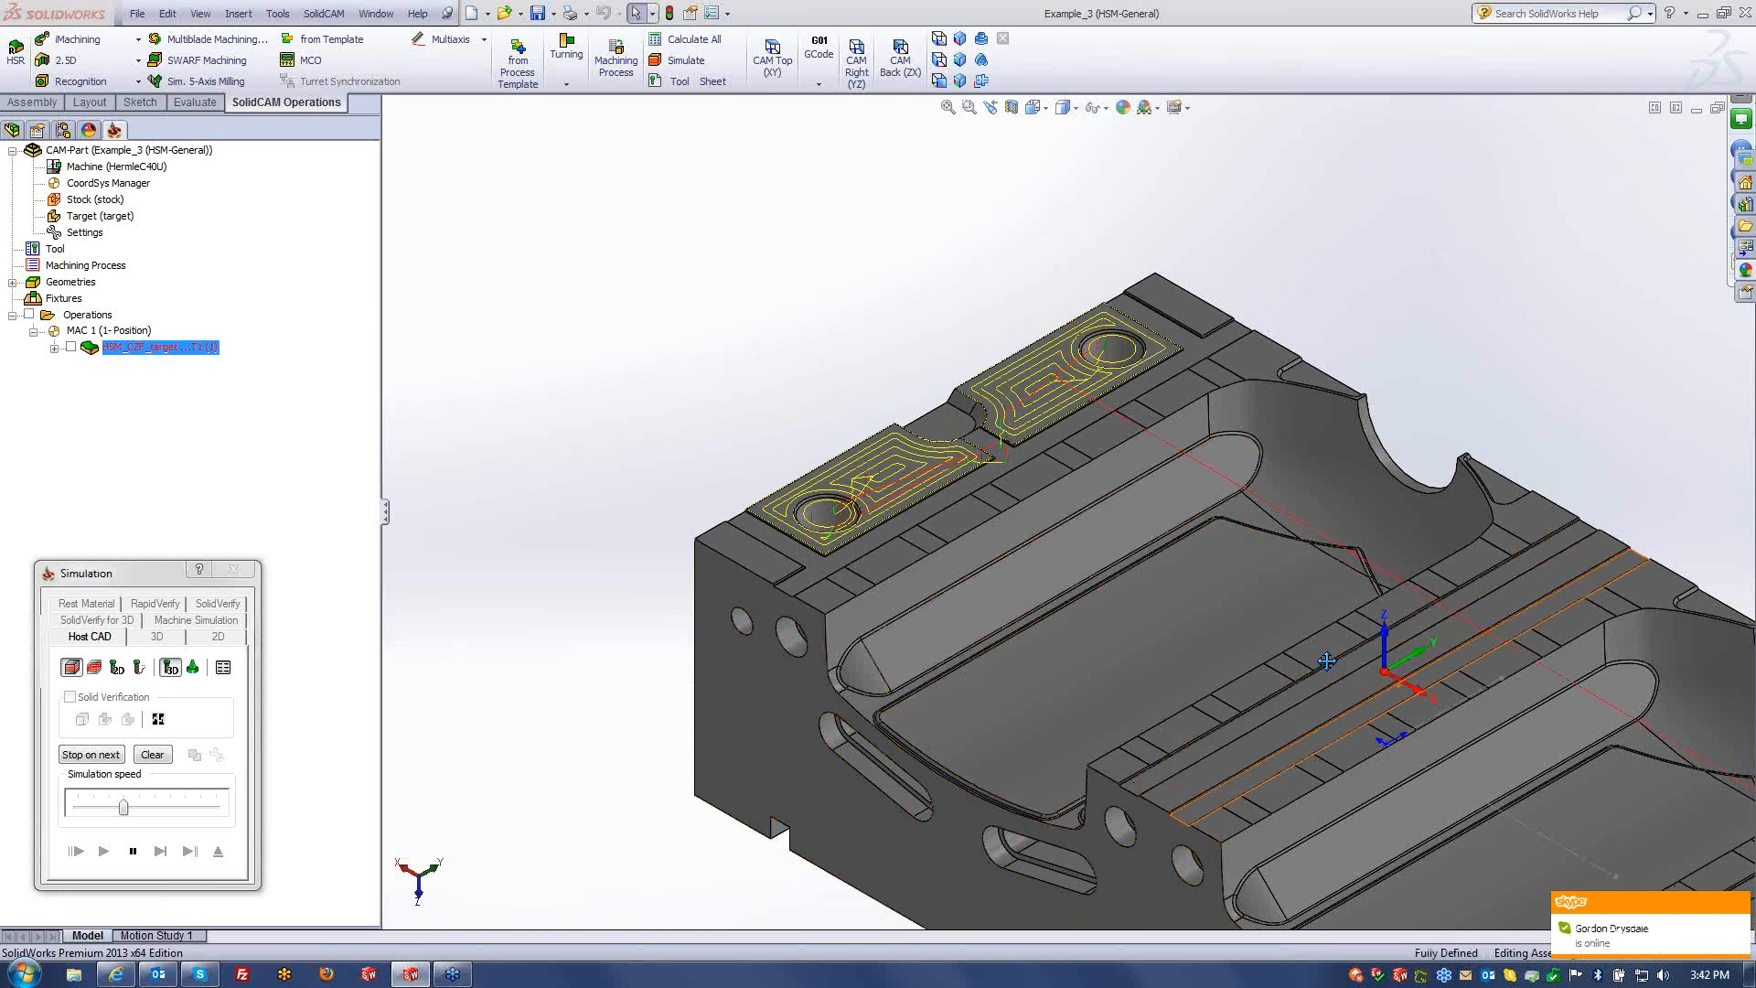
{"action": "middle_click_drag", "start_coordinate": [1339, 644], "coordinate": [942, 362], "text": "ctrl"}
{"action": "scroll", "coordinate": [973, 486], "scroll_direction": "up", "scroll_amount": 1}
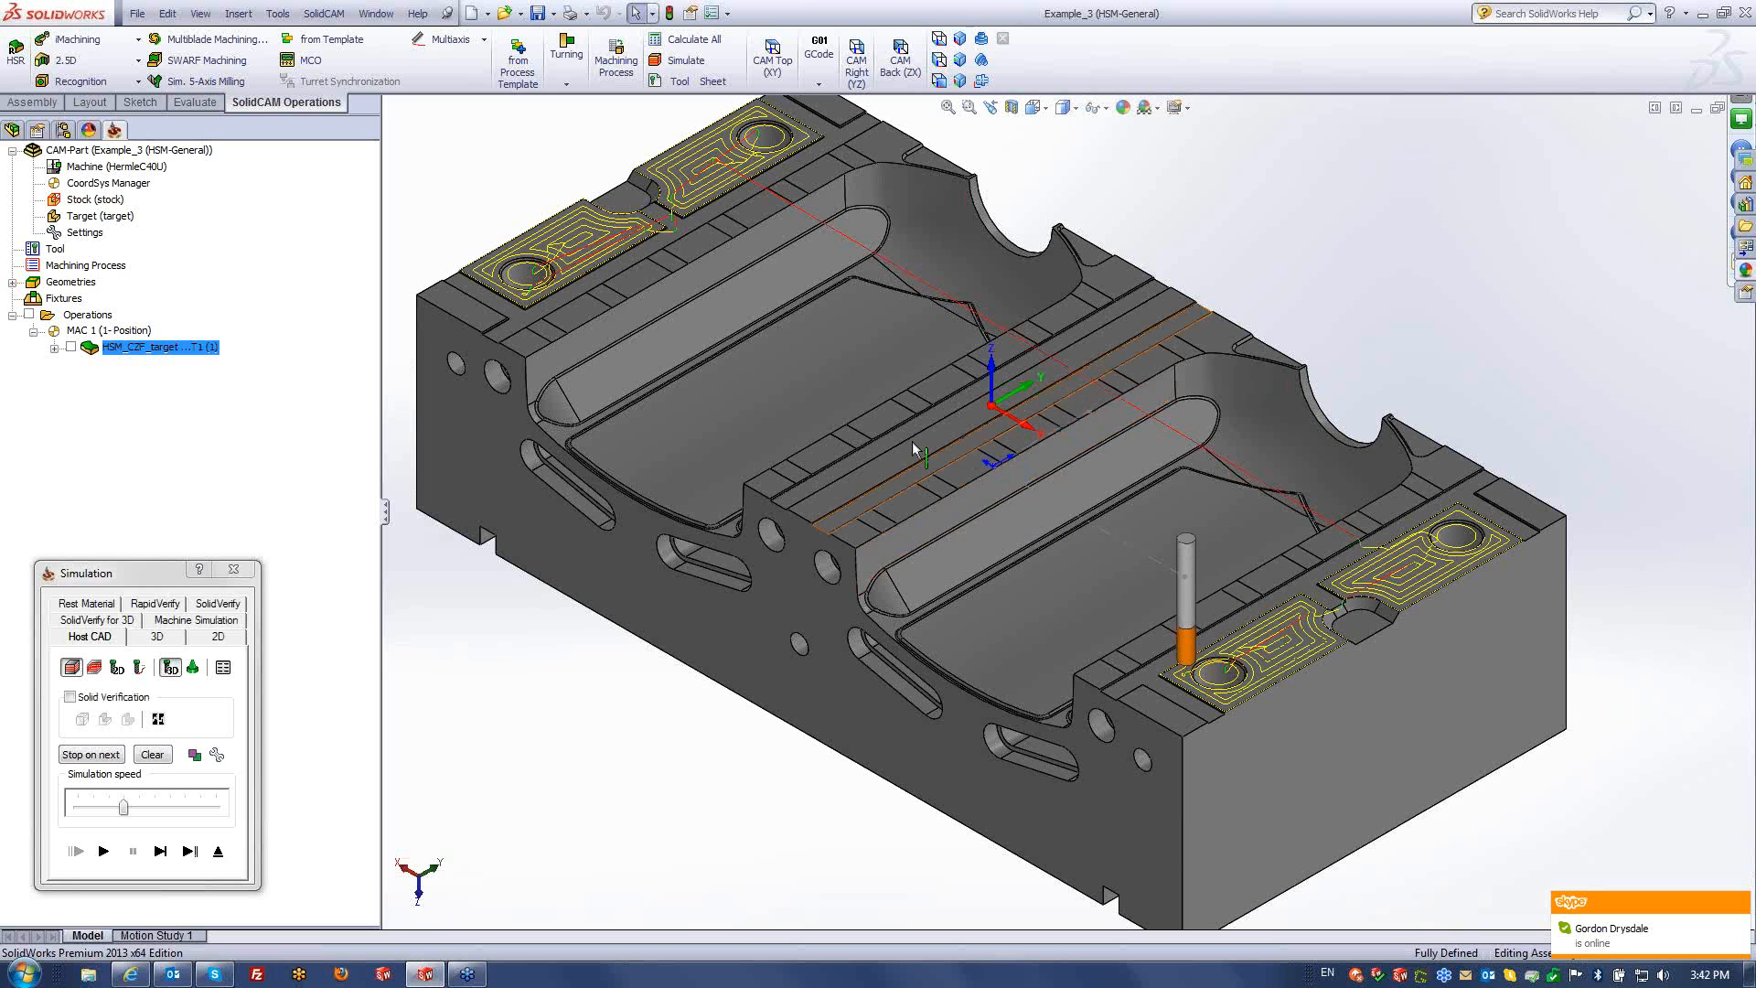
{"action": "left_click", "coordinate": [218, 852]}
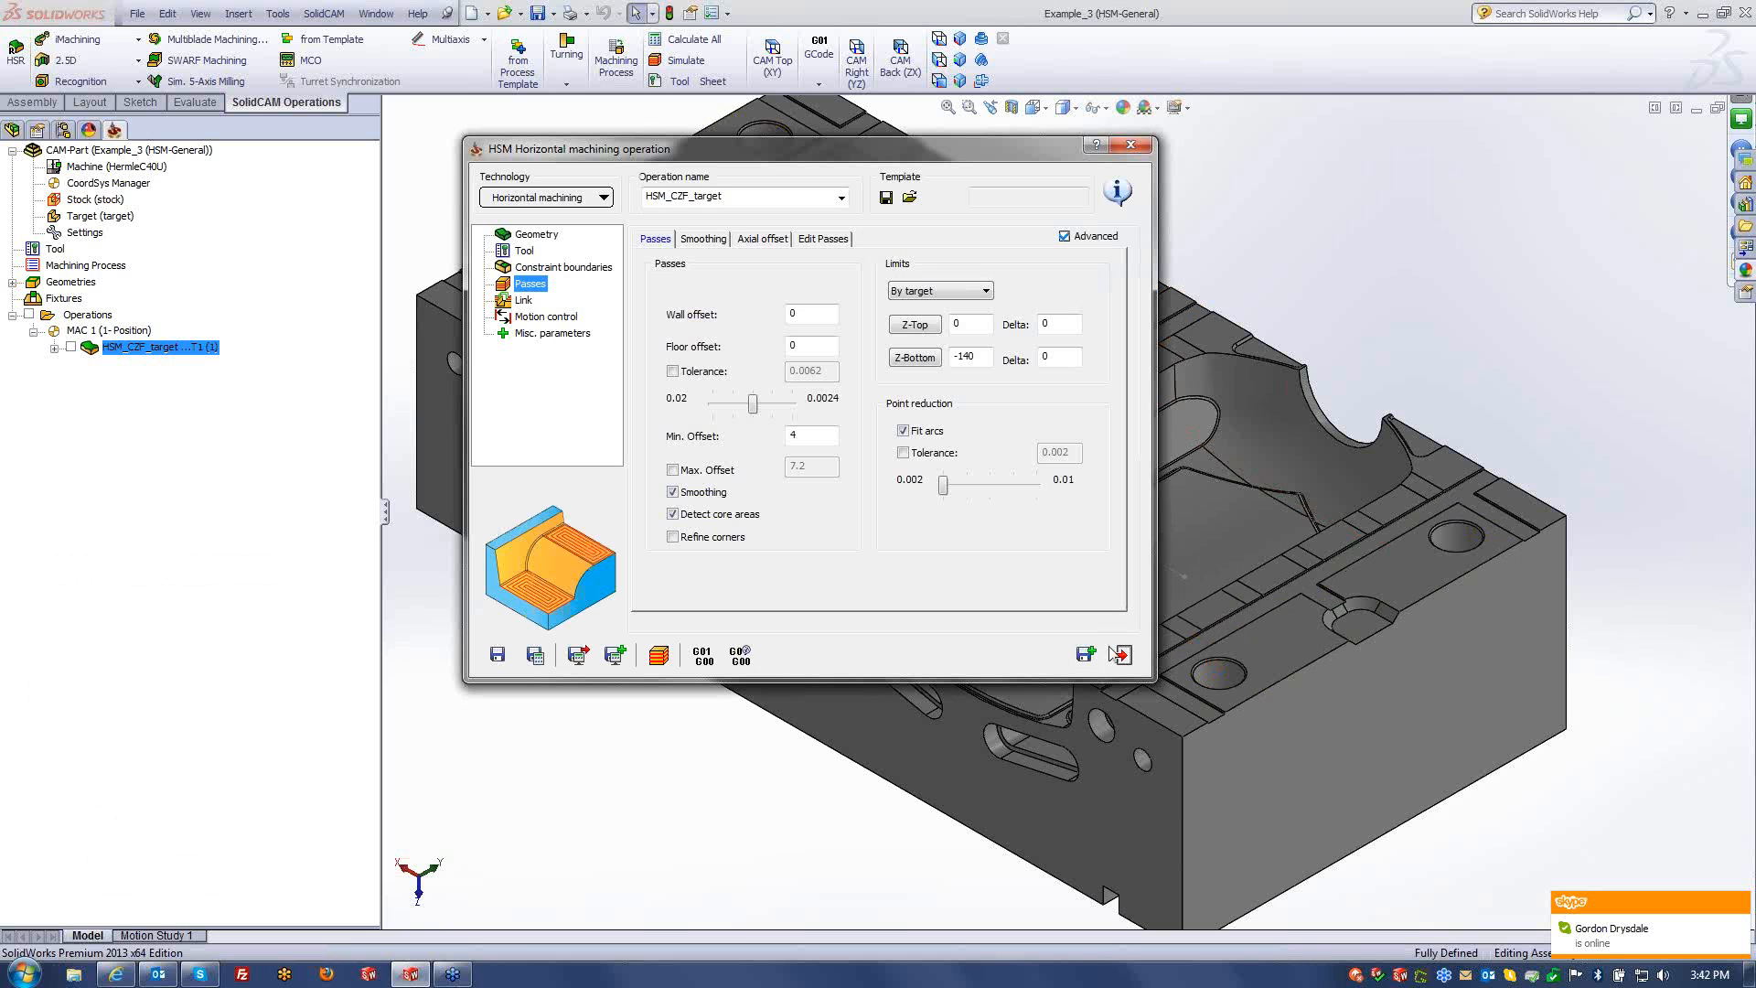
- Copy the operation and switch the copy's technology to Linear machining
{"action": "left_click", "coordinate": [1085, 655]}
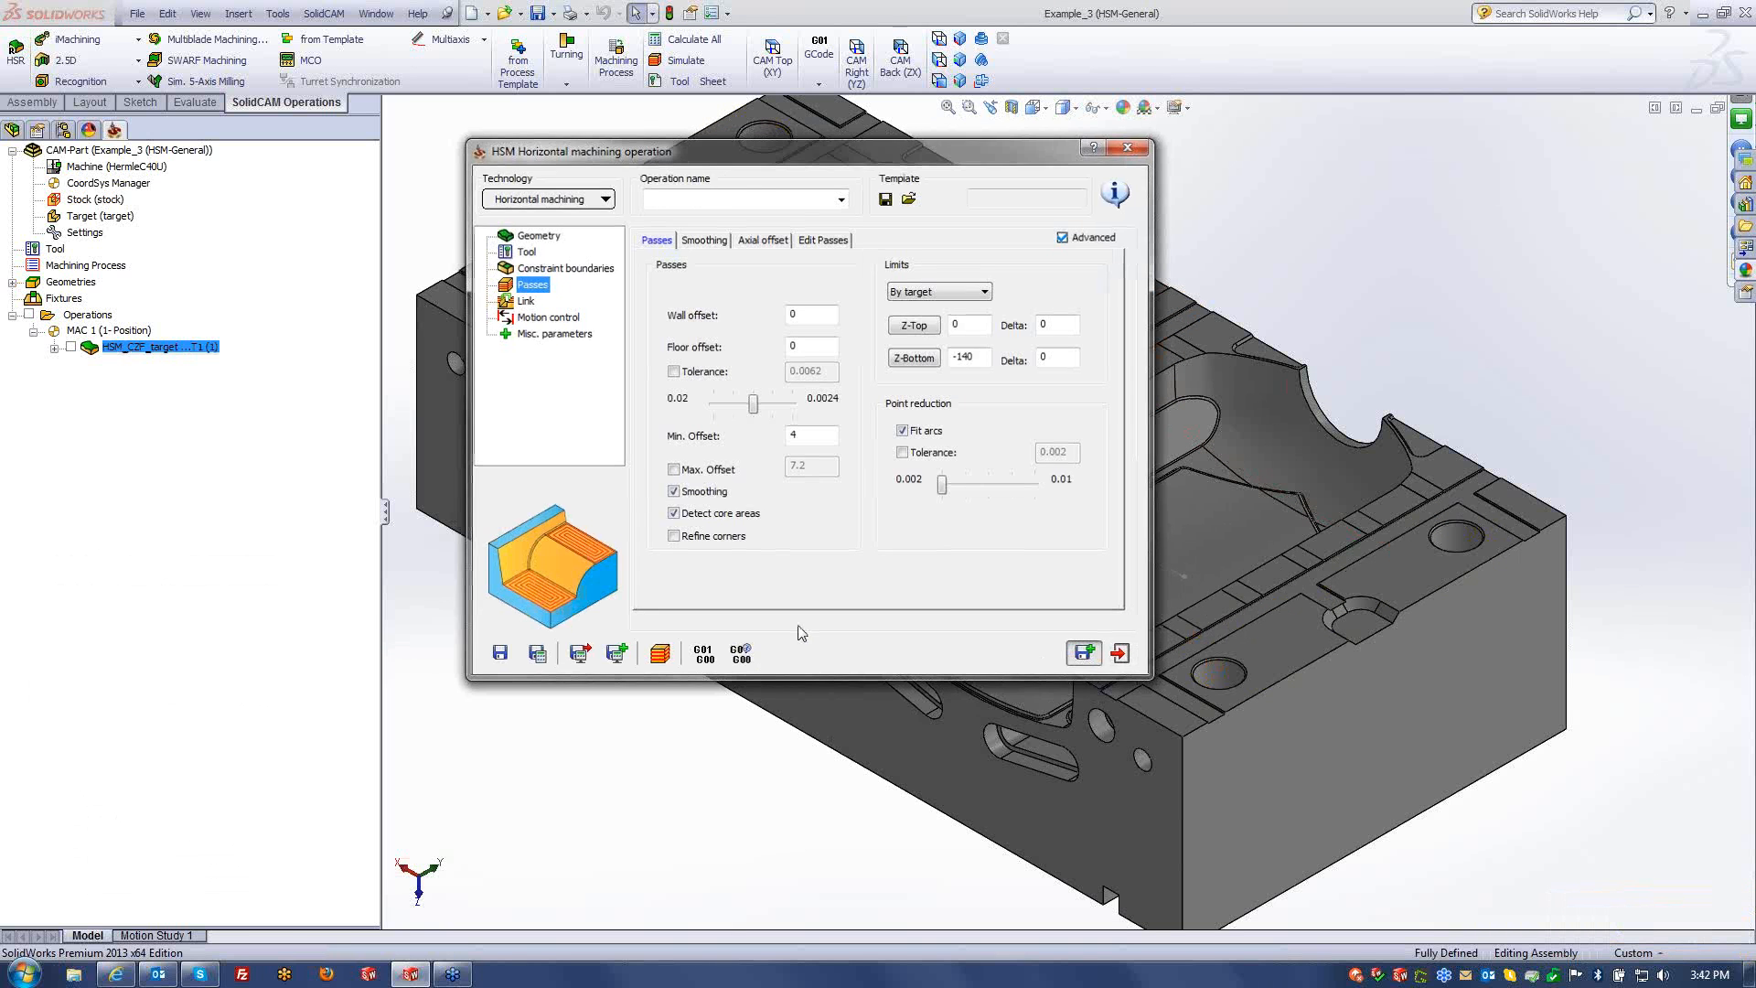
{"action": "left_click", "coordinate": [545, 197]}
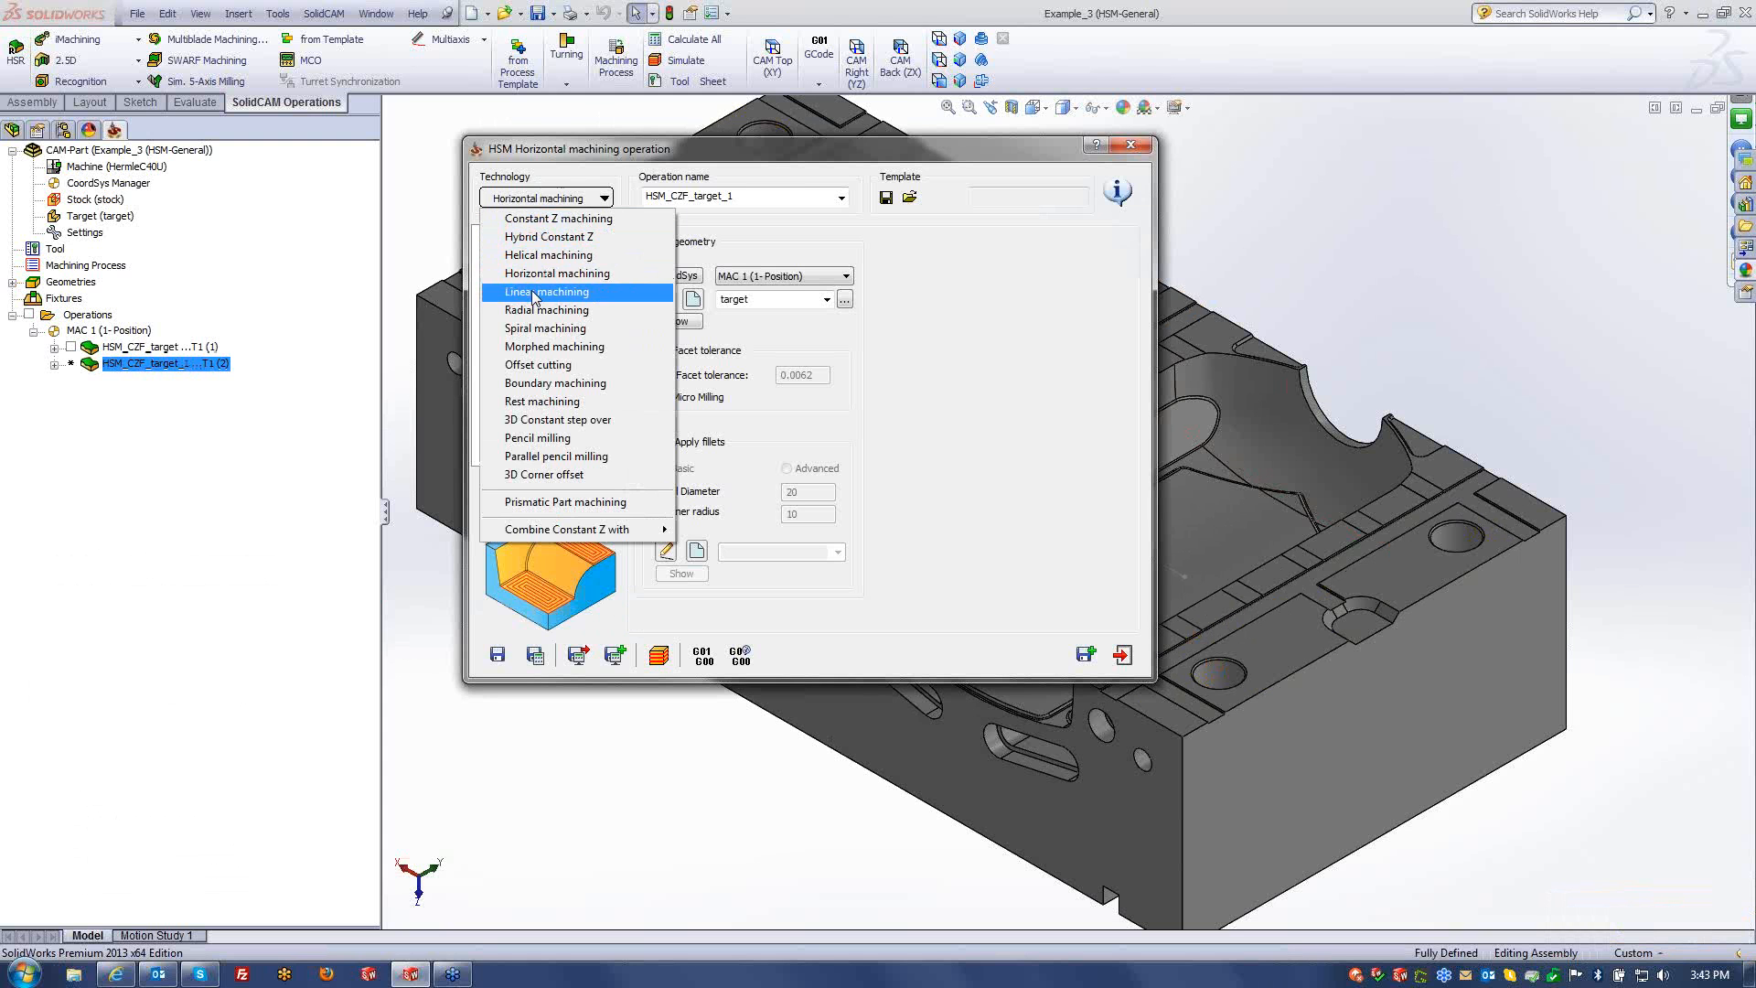
{"action": "left_click", "coordinate": [547, 291]}
- Add a new 6 mm ball nose mill as tool 3 and assign it to HSM_Lin_target
{"action": "left_click", "coordinate": [524, 251]}
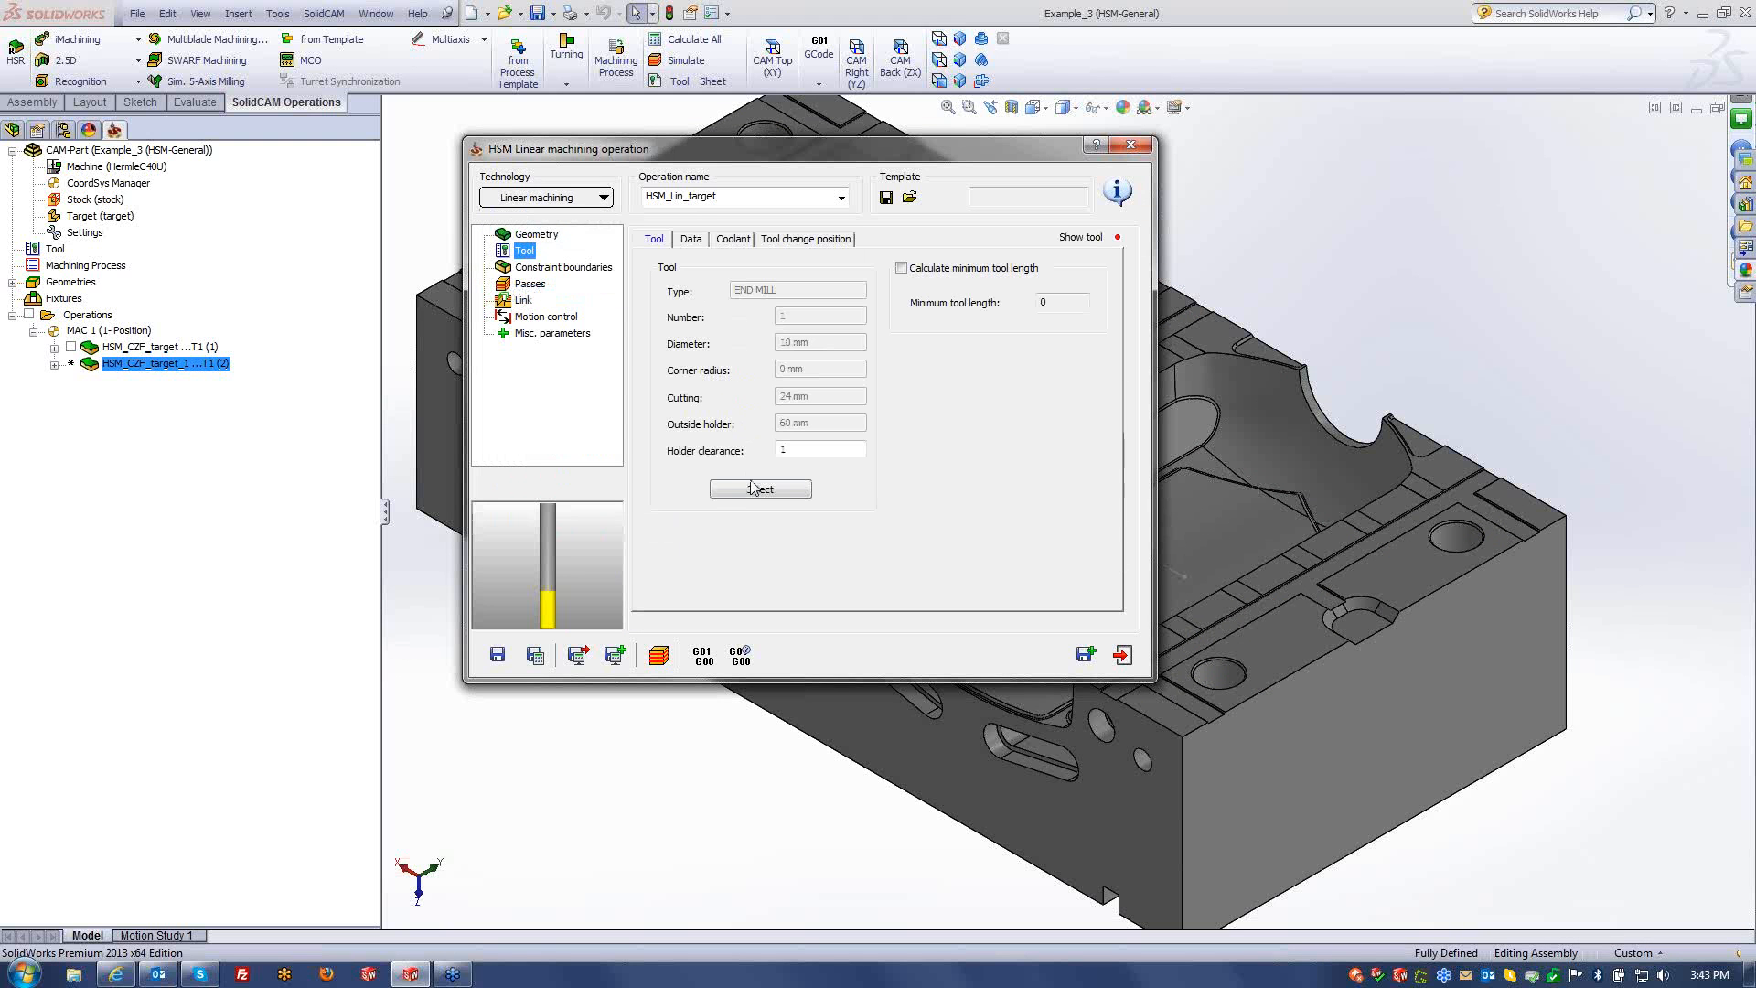
{"action": "left_click", "coordinate": [756, 490]}
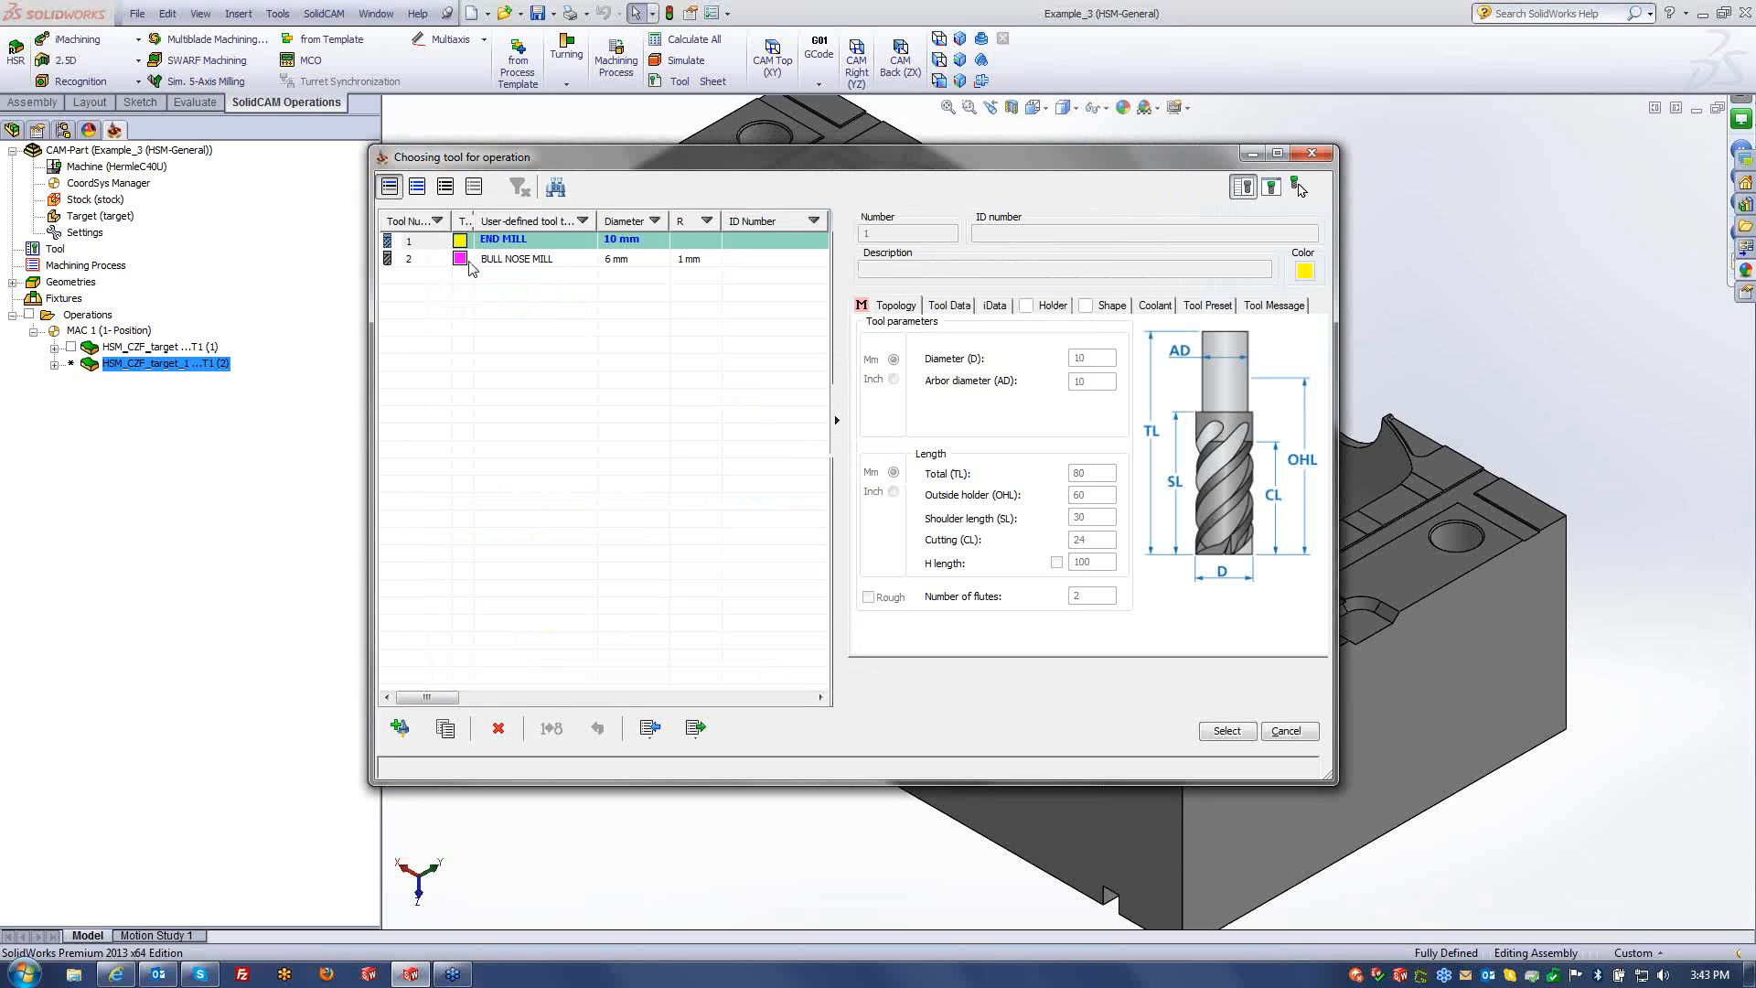
{"action": "left_click", "coordinate": [400, 727]}
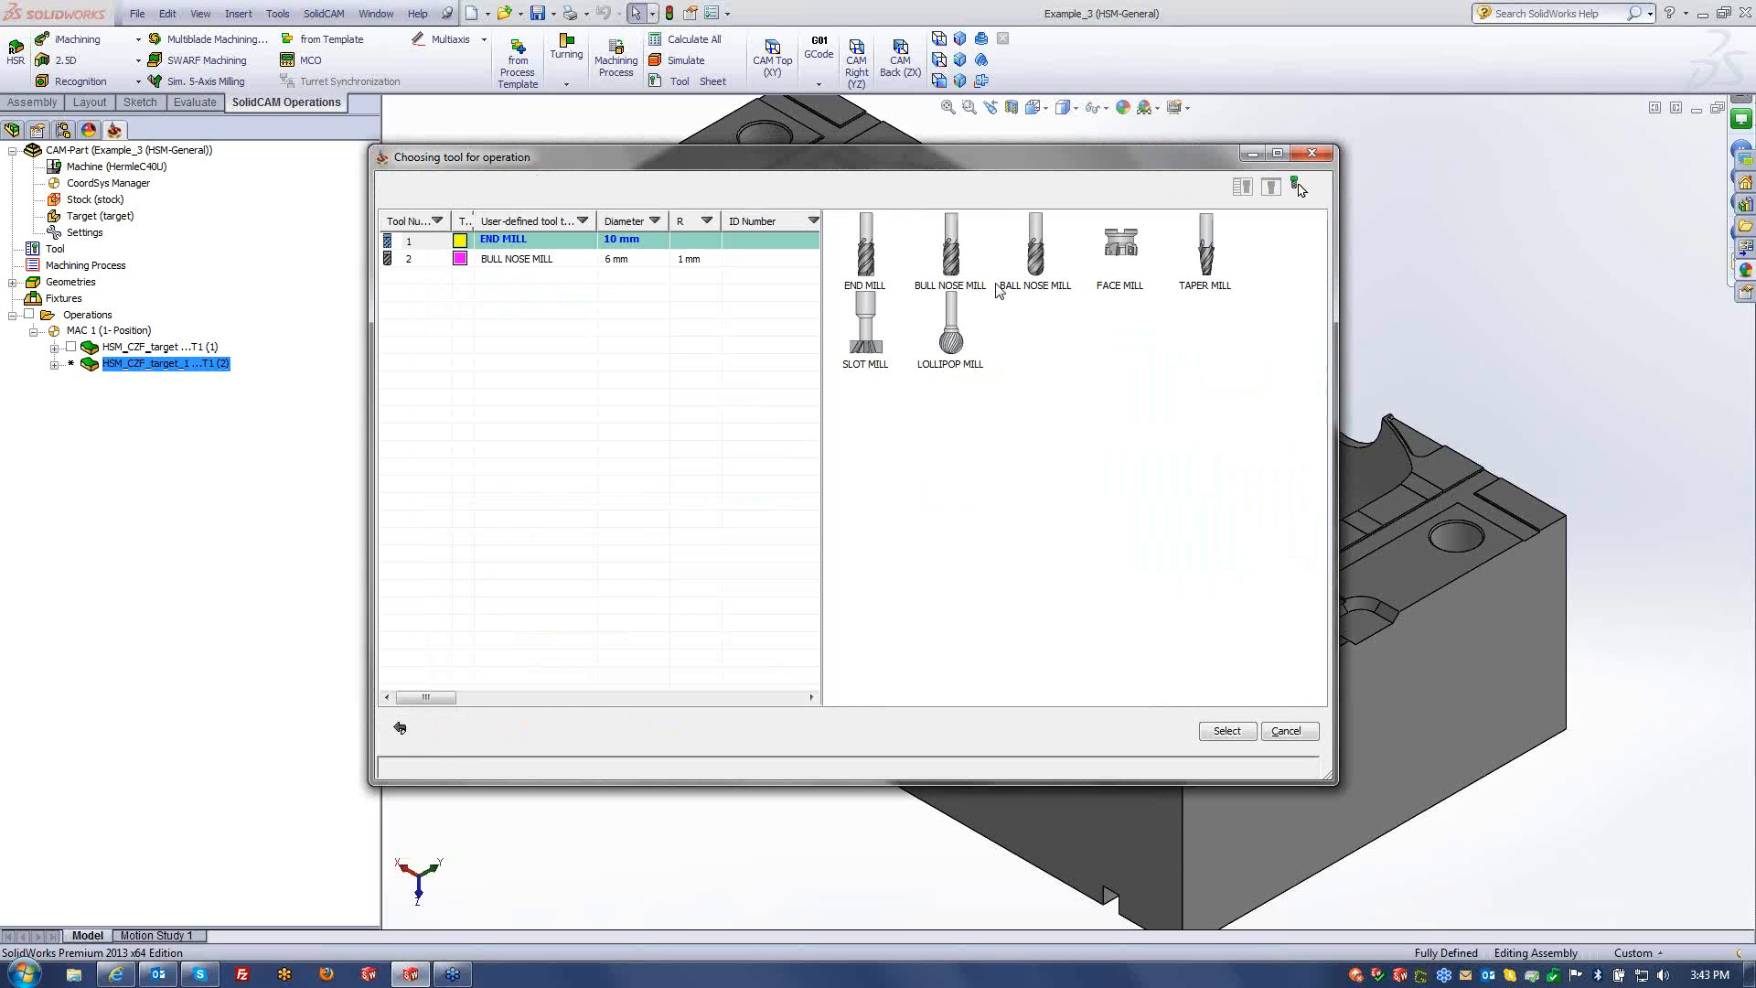
{"action": "left_click", "coordinate": [1037, 279]}
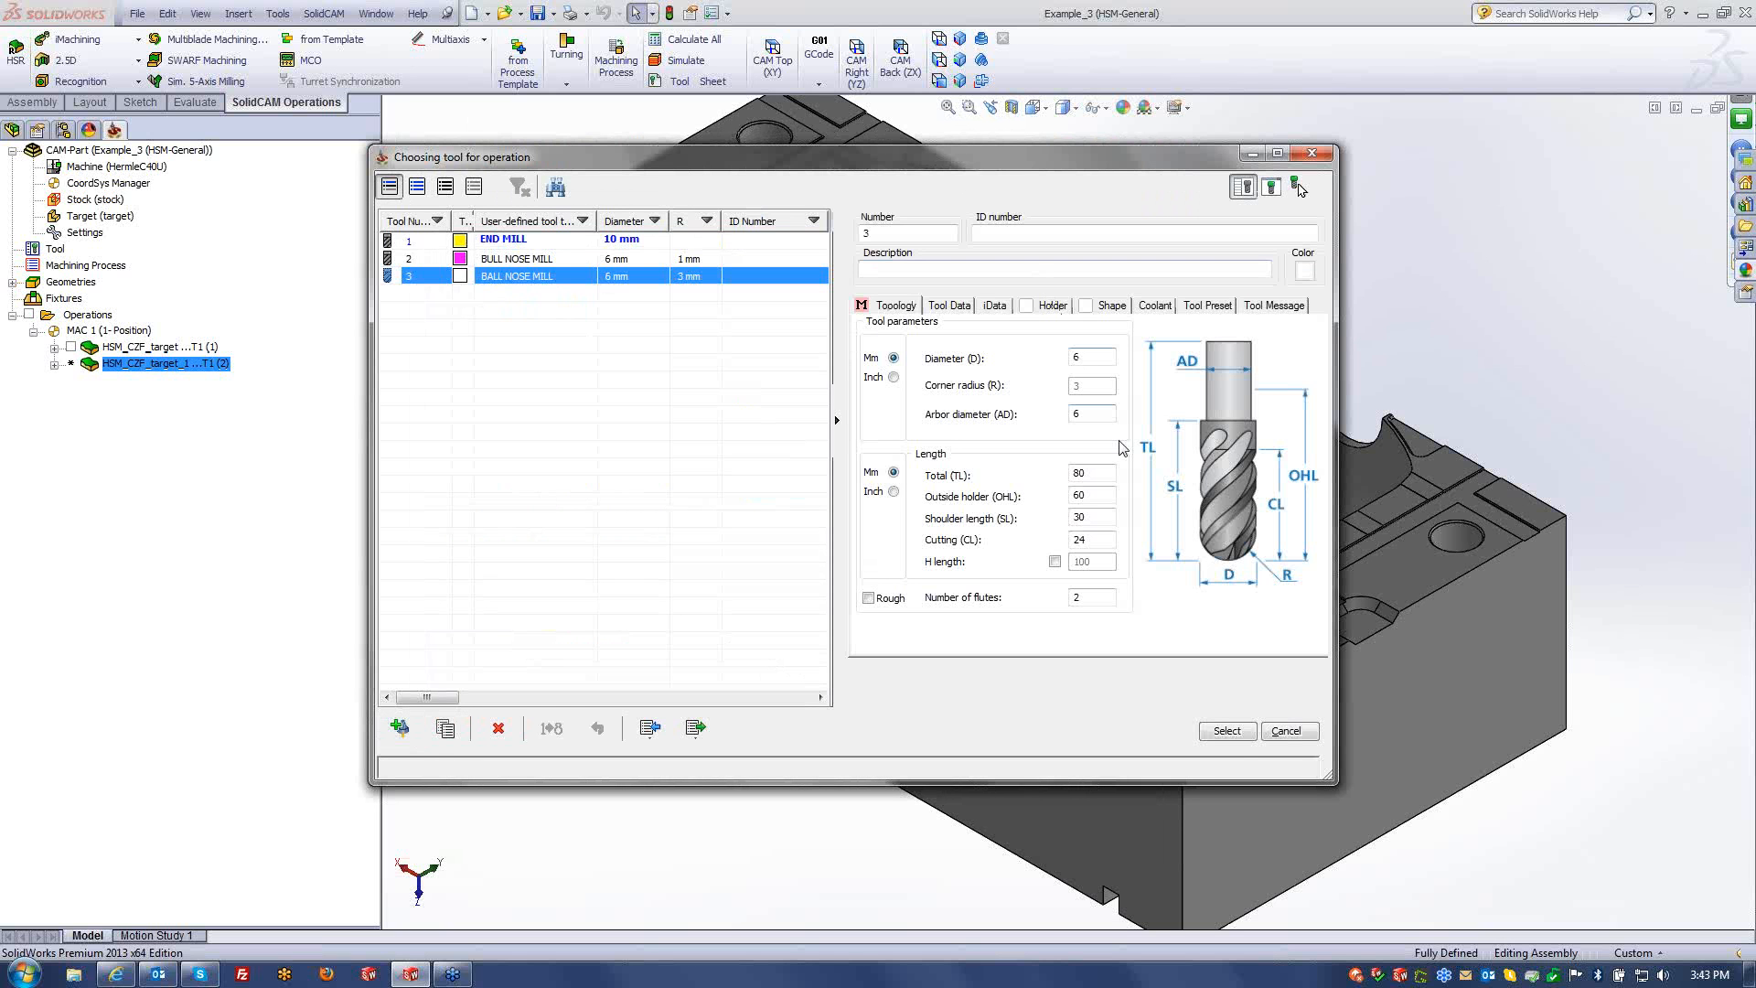
{"action": "left_click", "coordinate": [1246, 737]}
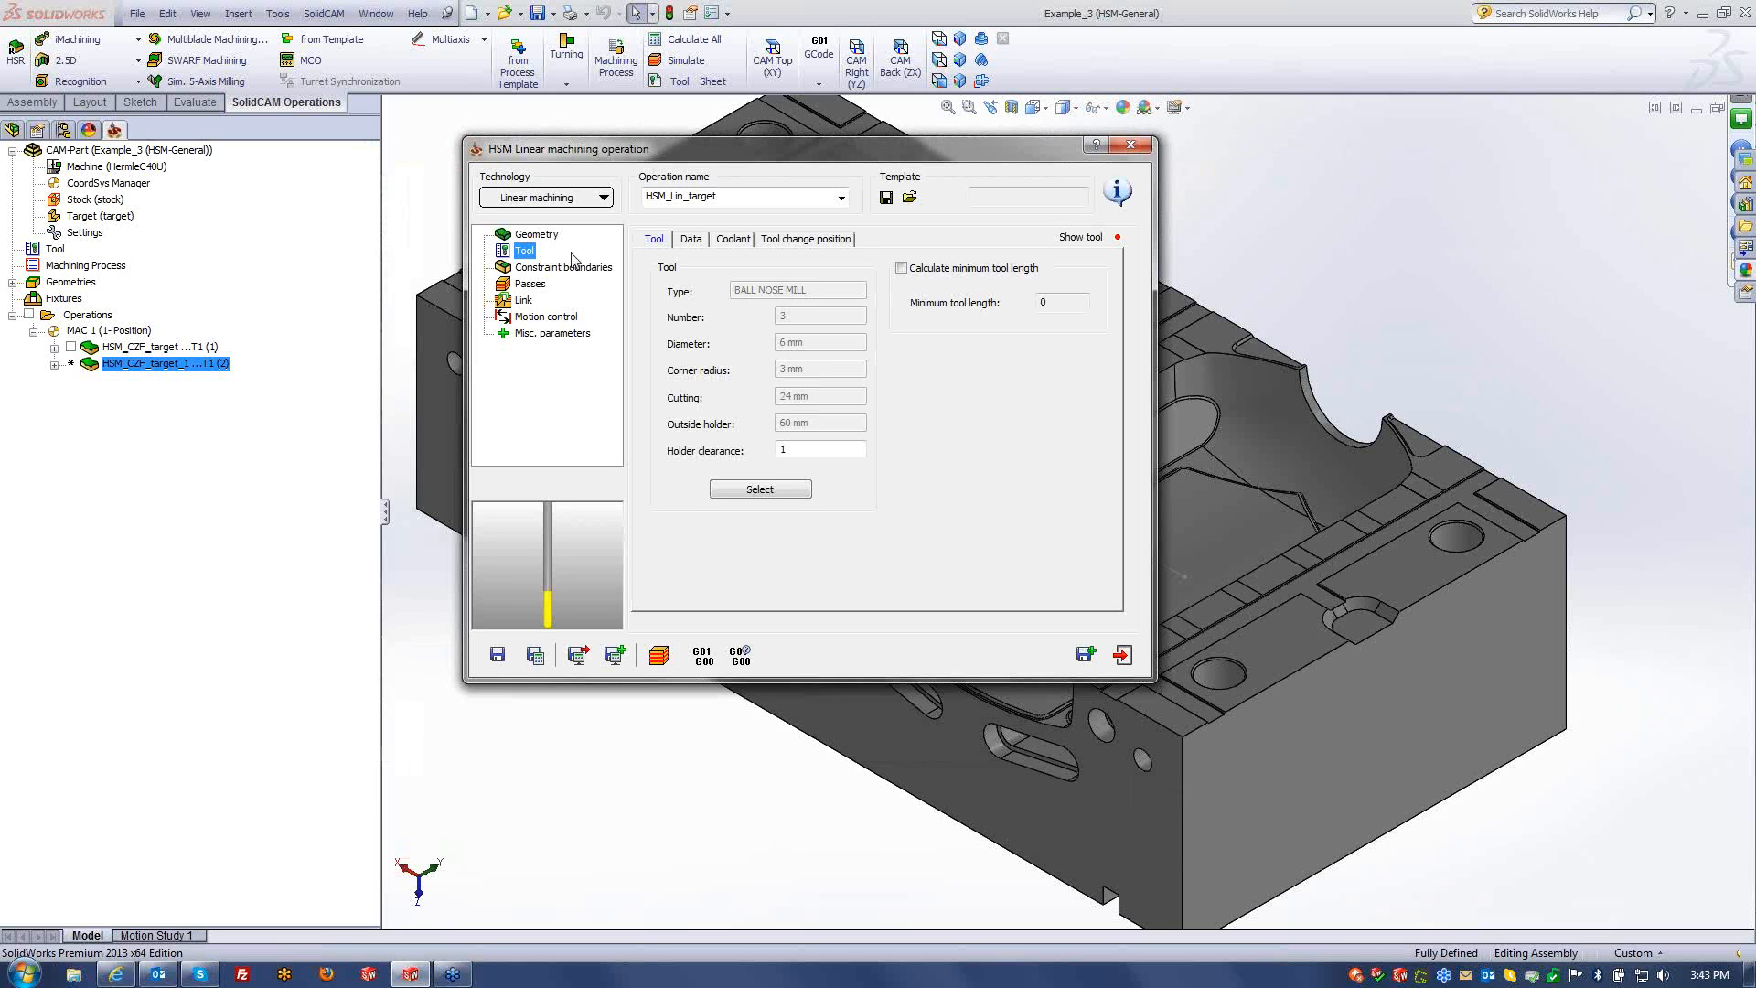
{"action": "left_click", "coordinate": [561, 267]}
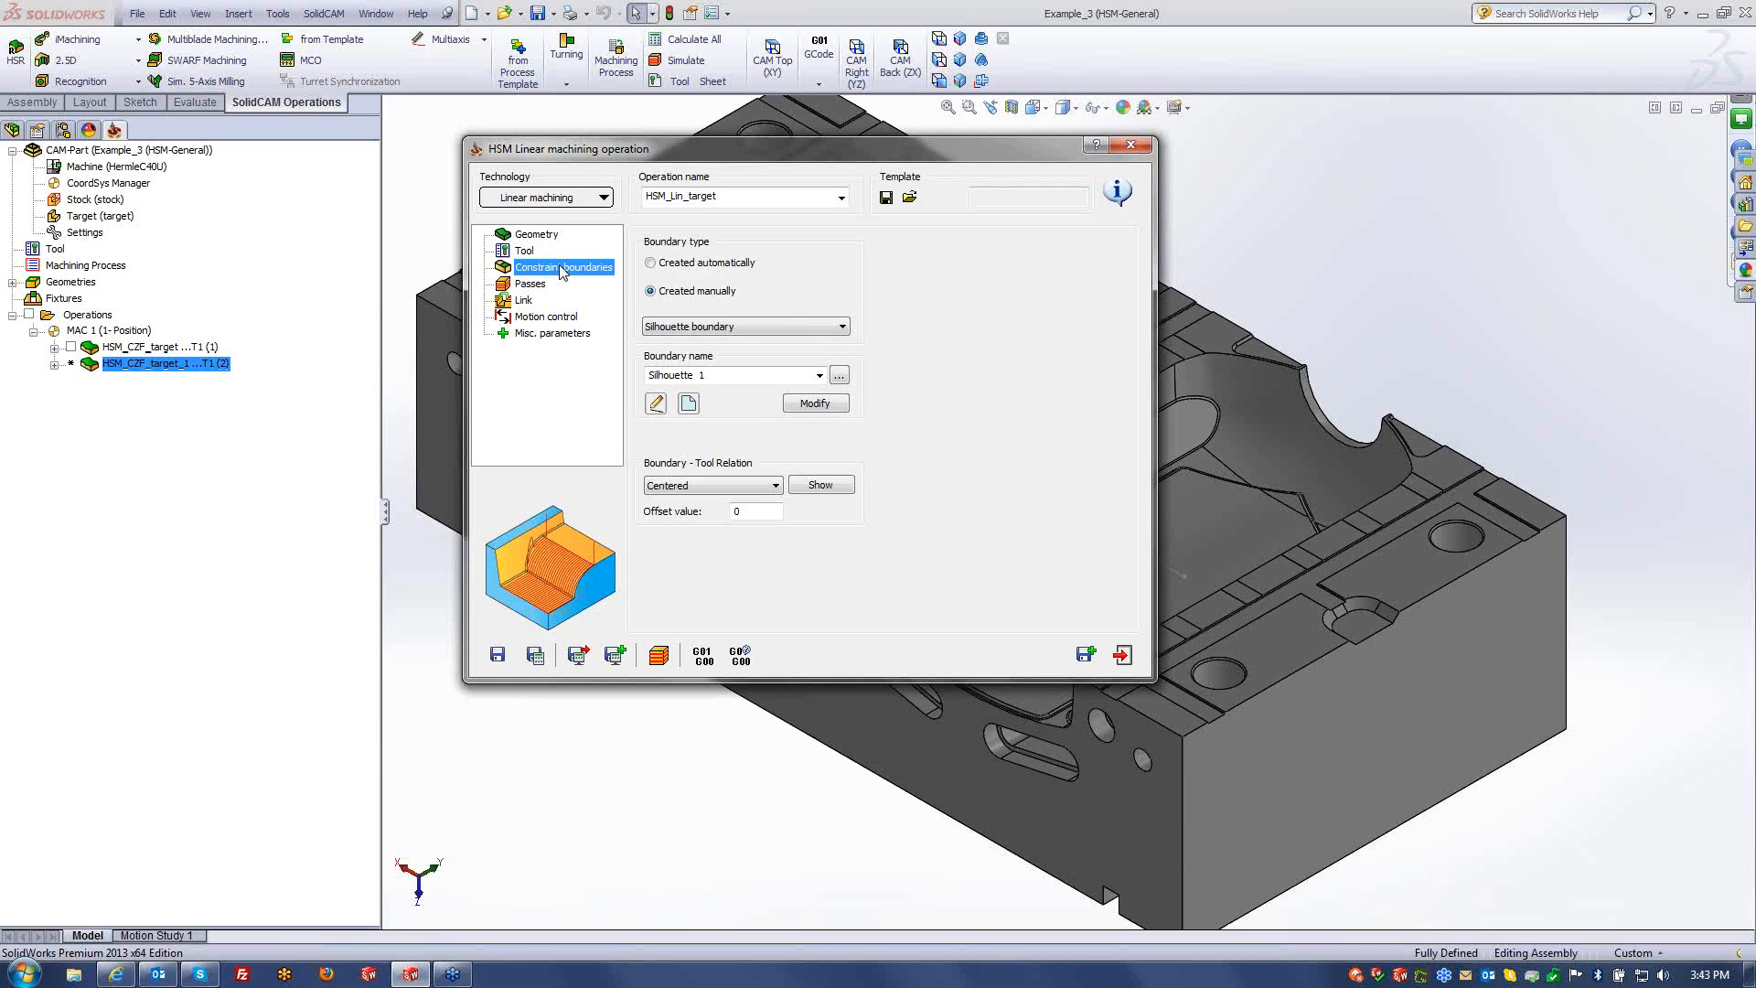
- Build the Silhouette 2 boundary from the left pocket's floor face and confirm it
{"action": "left_click", "coordinate": [689, 403]}
{"action": "left_click", "coordinate": [729, 391]}
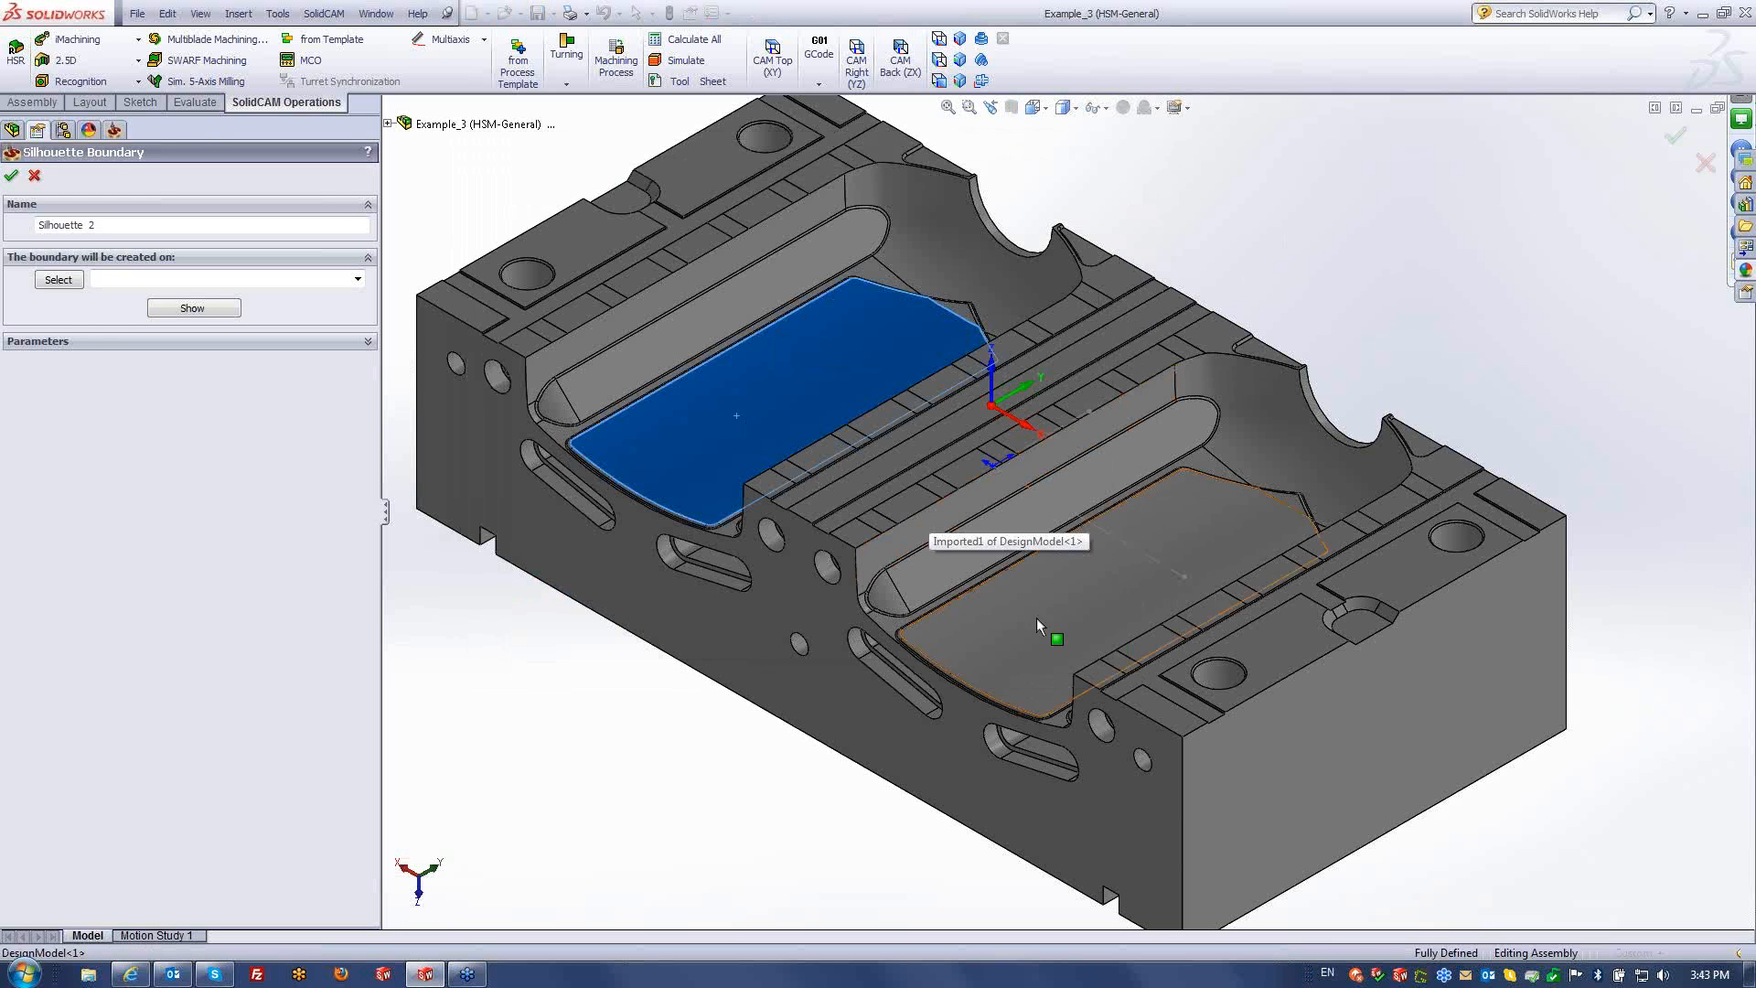
{"action": "left_click", "coordinate": [56, 280]}
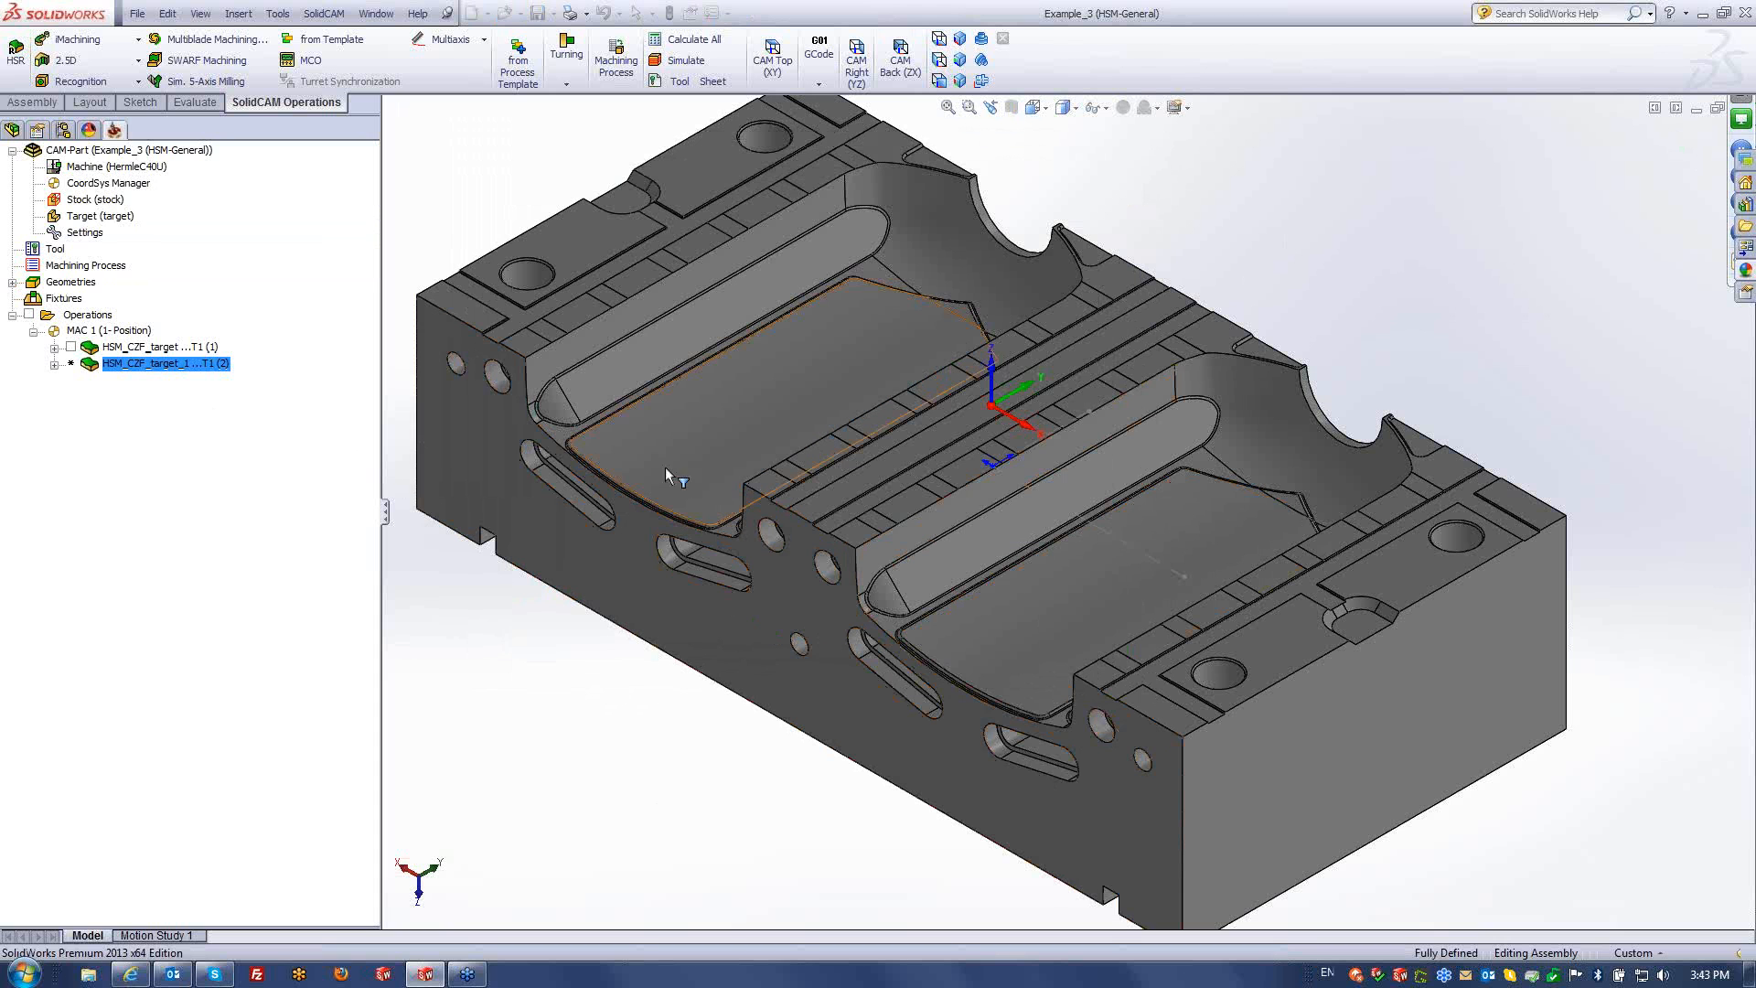
{"action": "left_click", "coordinate": [704, 421]}
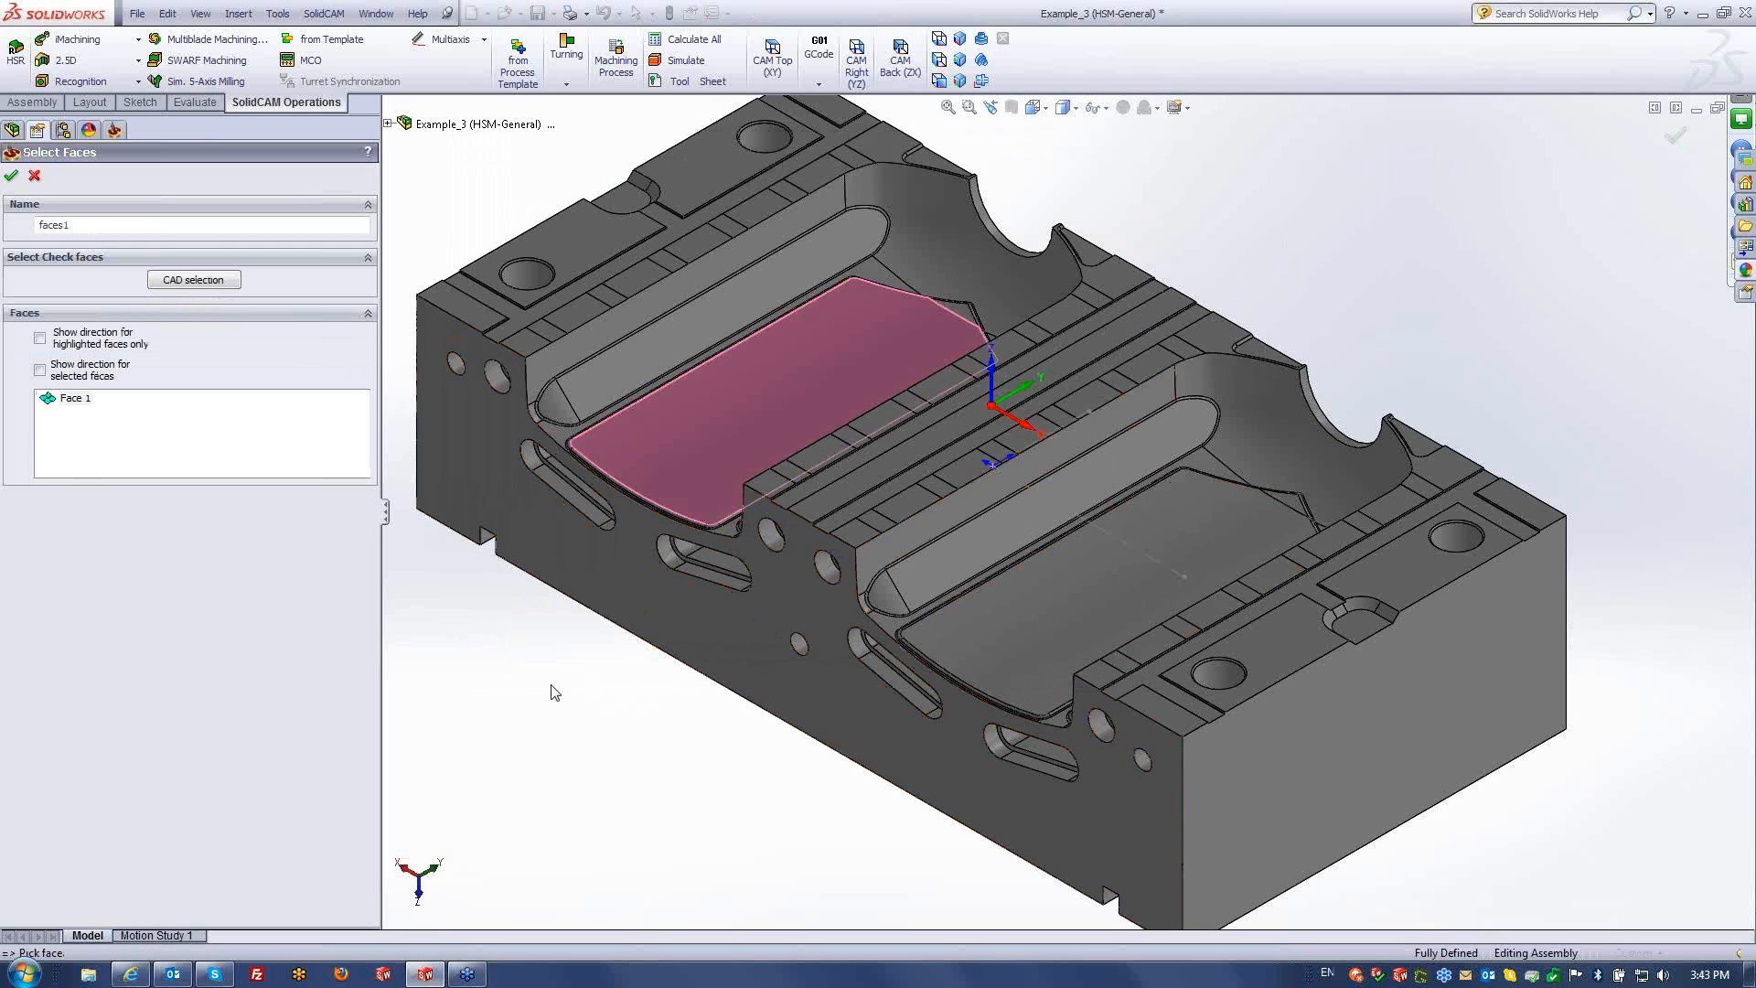
{"action": "left_click", "coordinate": [11, 175]}
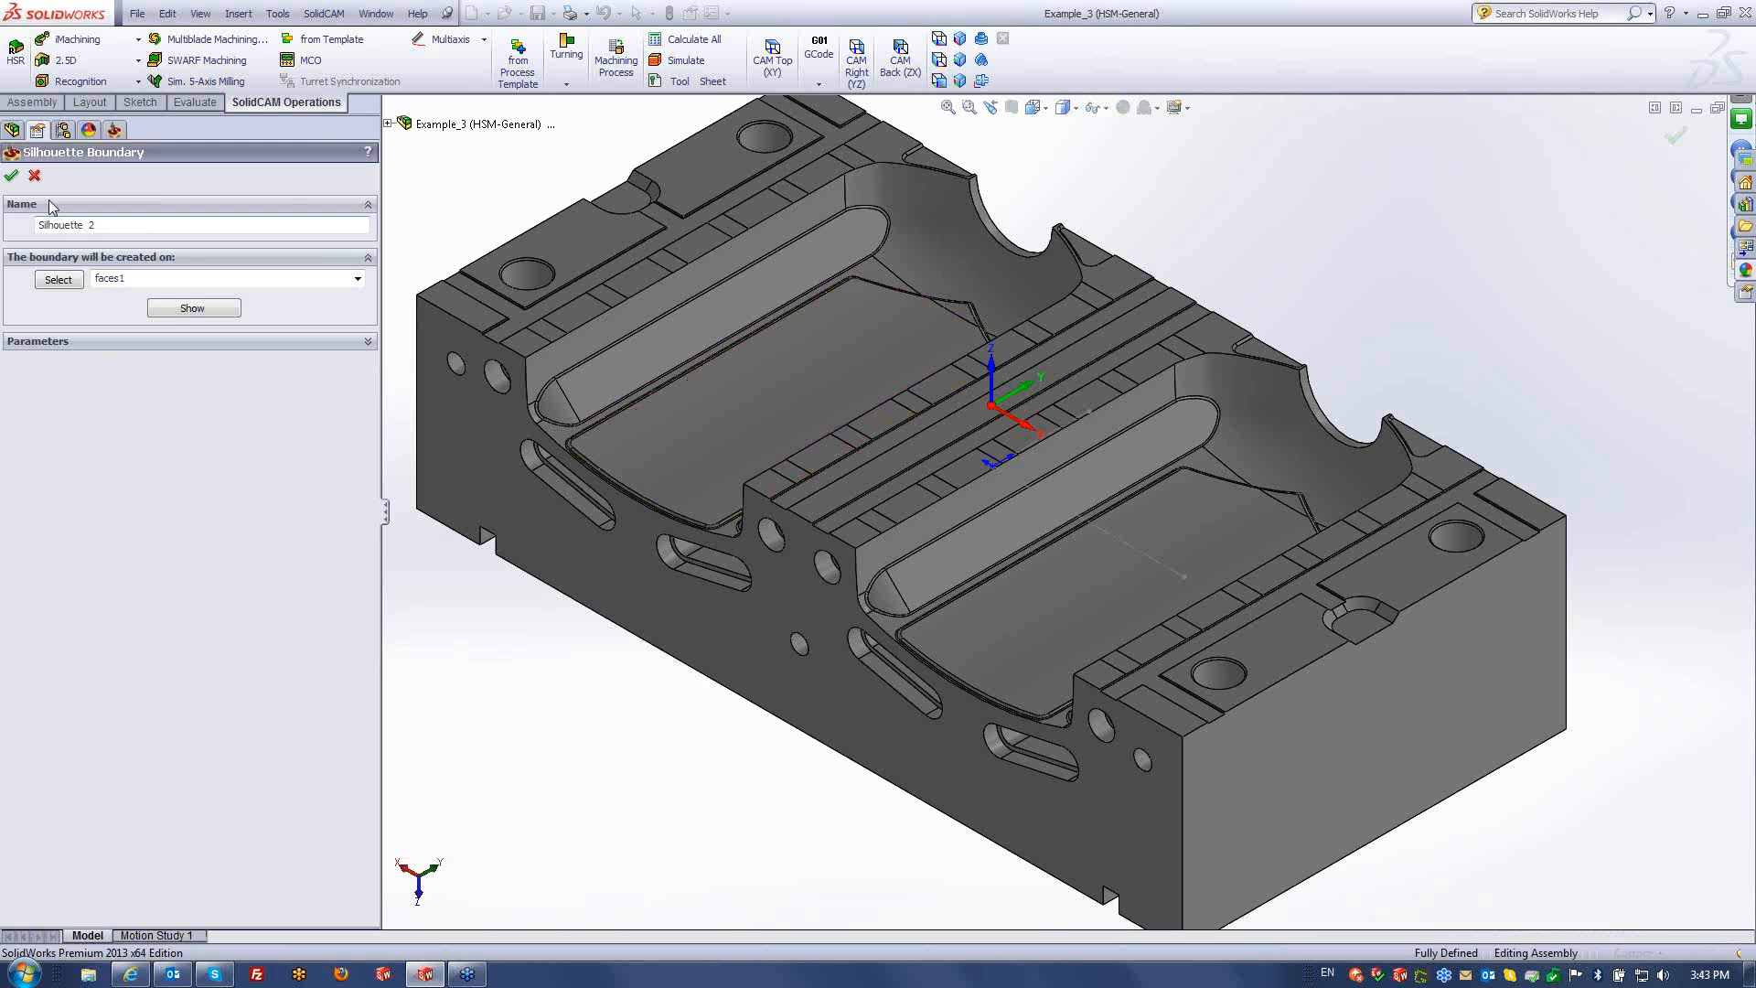
{"action": "left_click", "coordinate": [11, 175]}
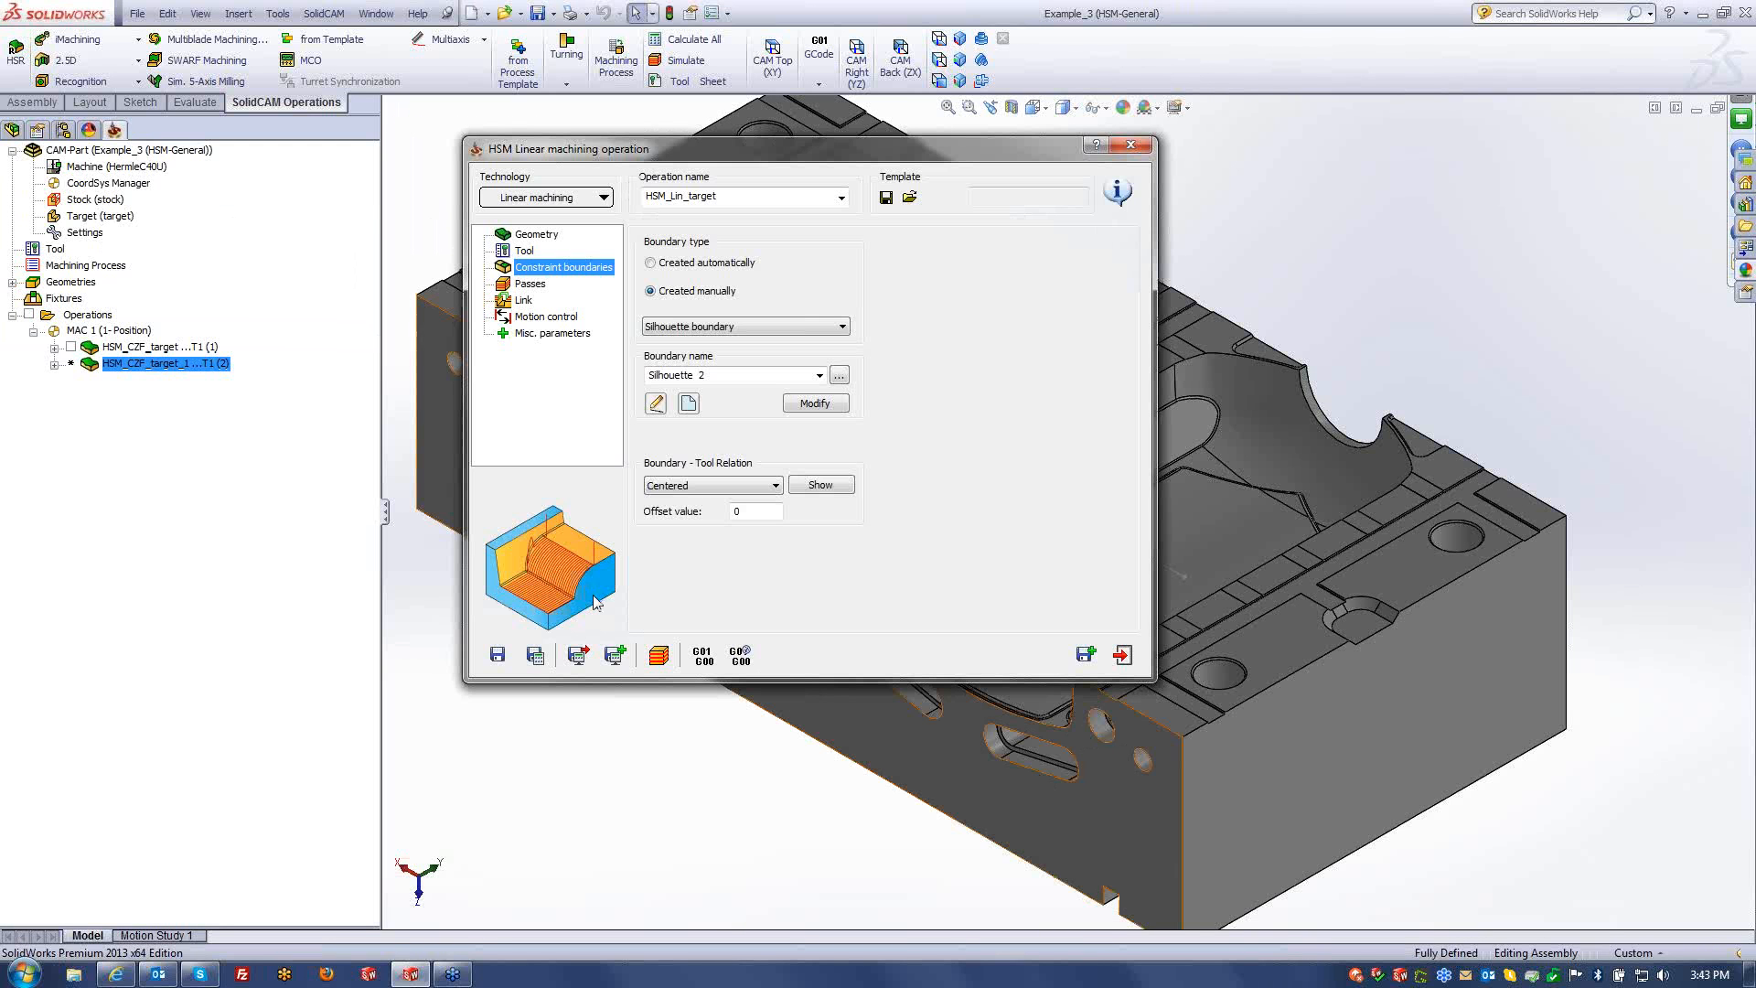
- On the Passes page, try the custom tolerance and enter 1 for Step over
{"action": "left_click", "coordinate": [530, 285]}
{"action": "left_click_drag", "start_coordinate": [760, 387], "coordinate": [712, 387]}
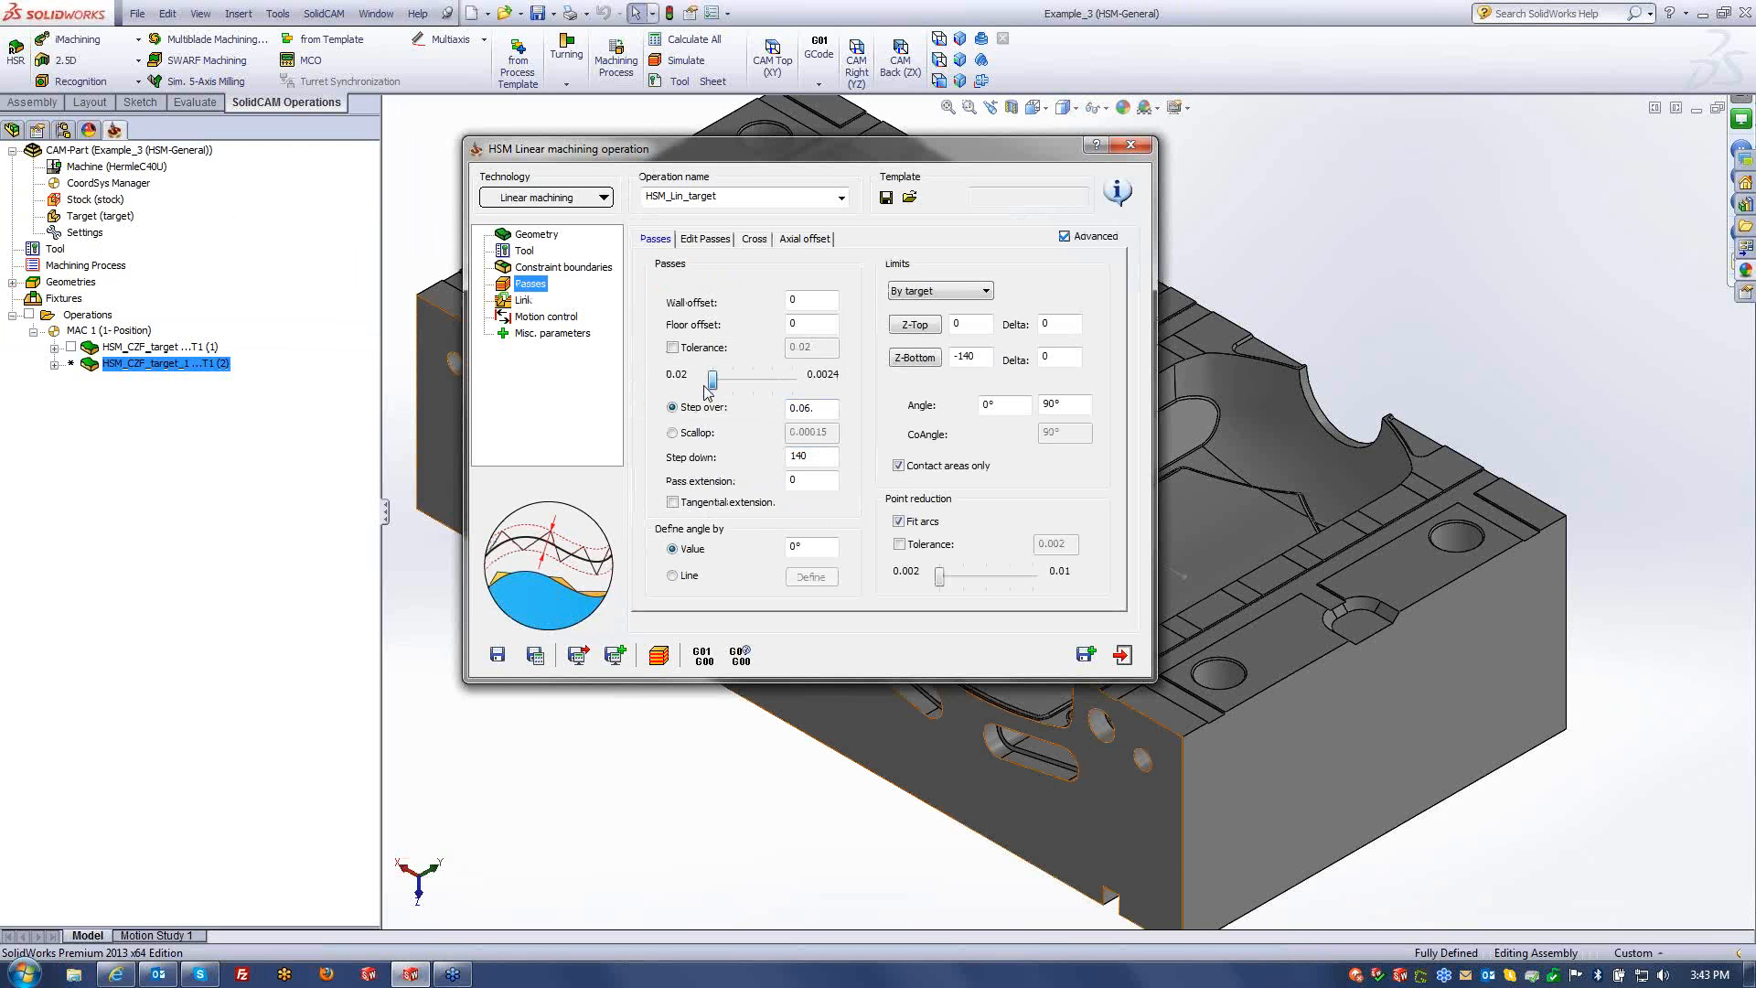
{"action": "left_click", "coordinate": [673, 347]}
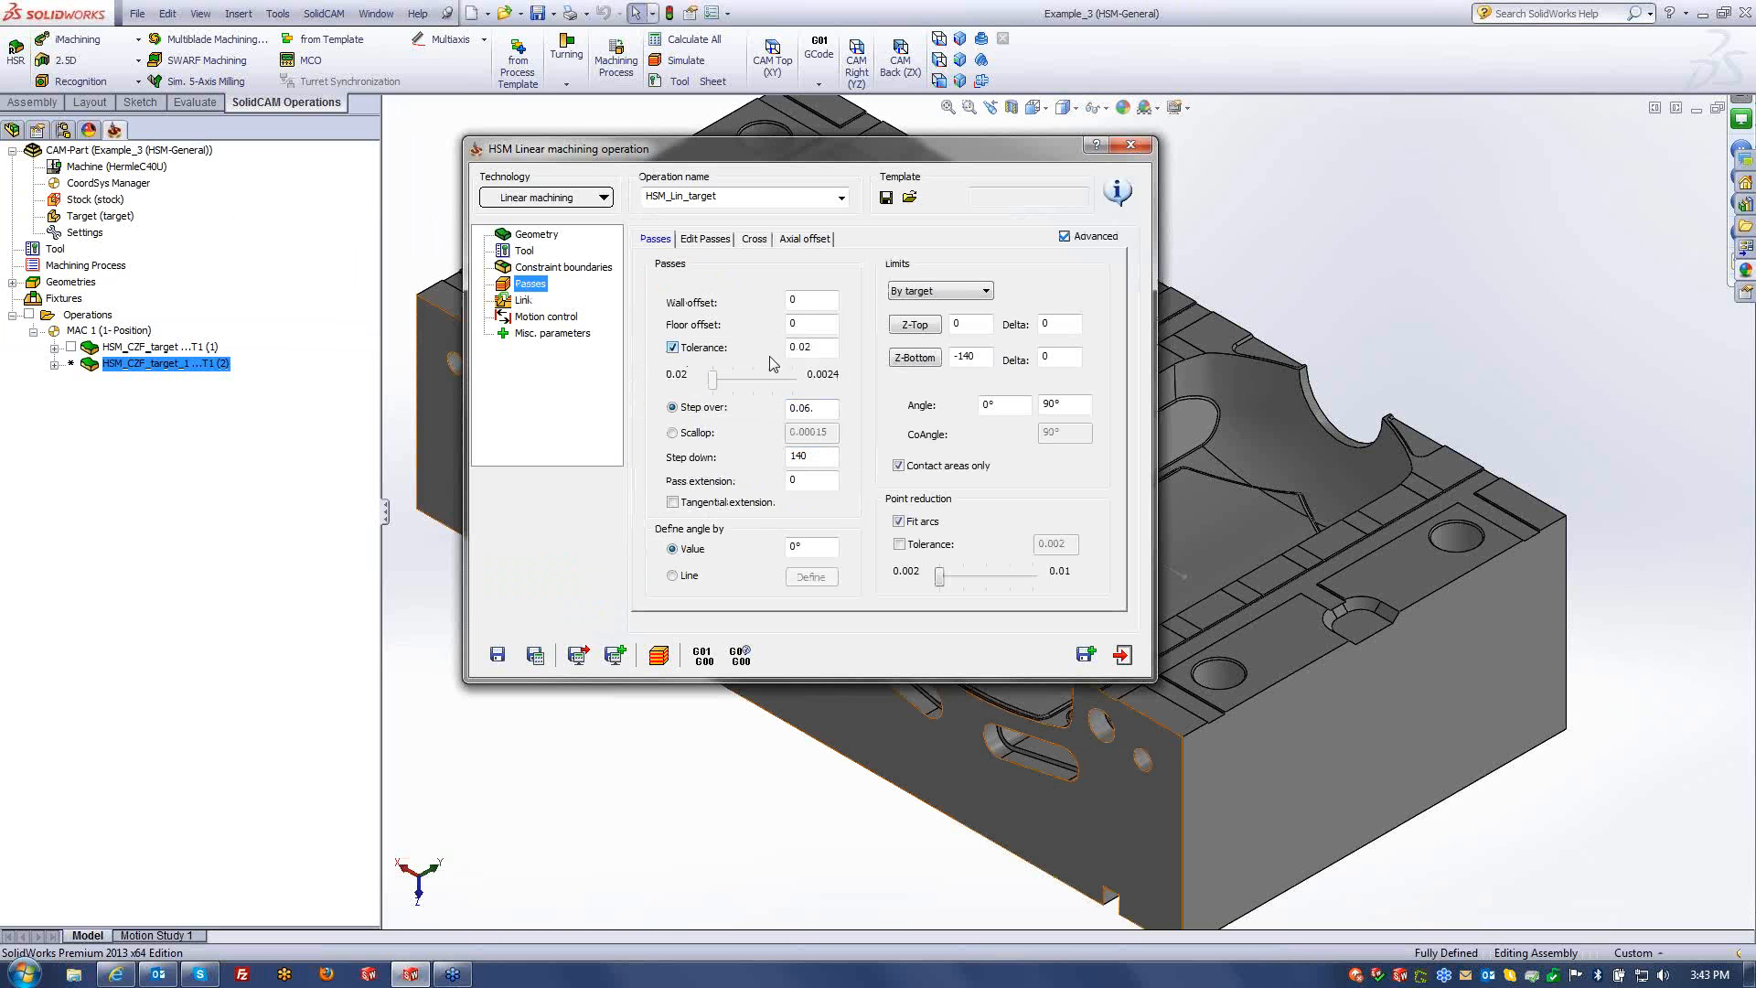
{"action": "left_click", "coordinate": [673, 348]}
{"action": "left_click_drag", "start_coordinate": [823, 408], "coordinate": [756, 414]}
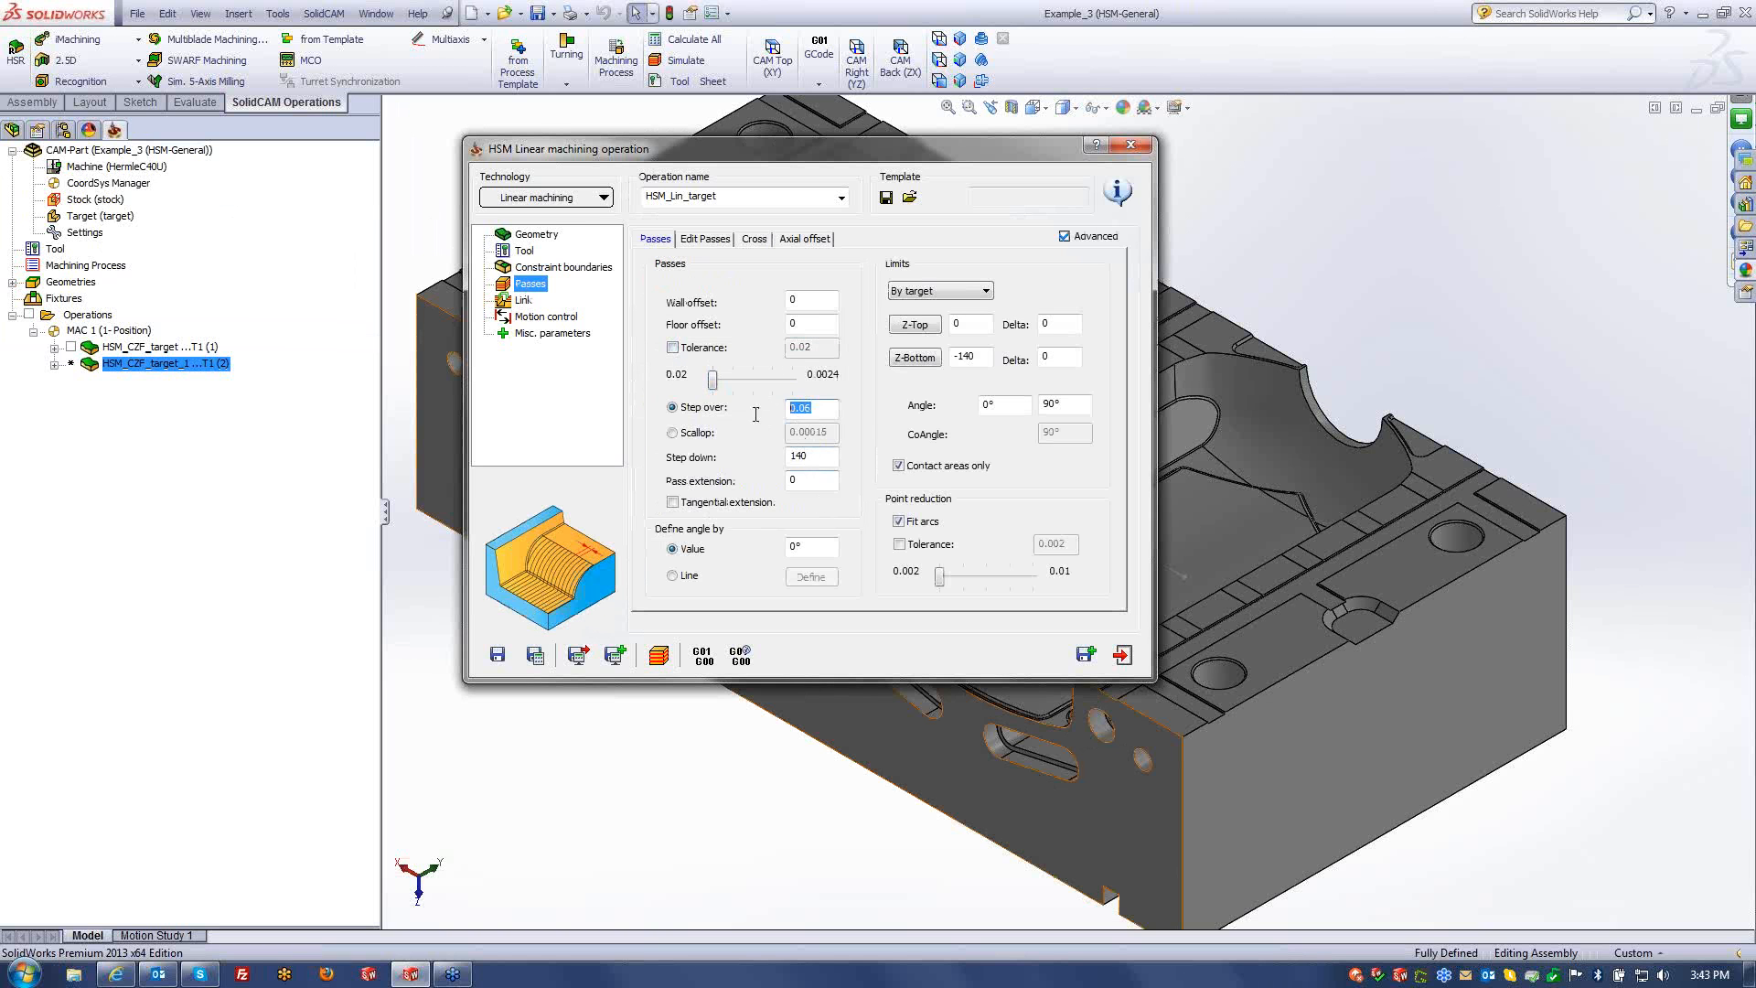
{"action": "type", "text": "1"}
{"action": "left_click", "coordinate": [539, 318]}
{"action": "left_click", "coordinate": [524, 300]}
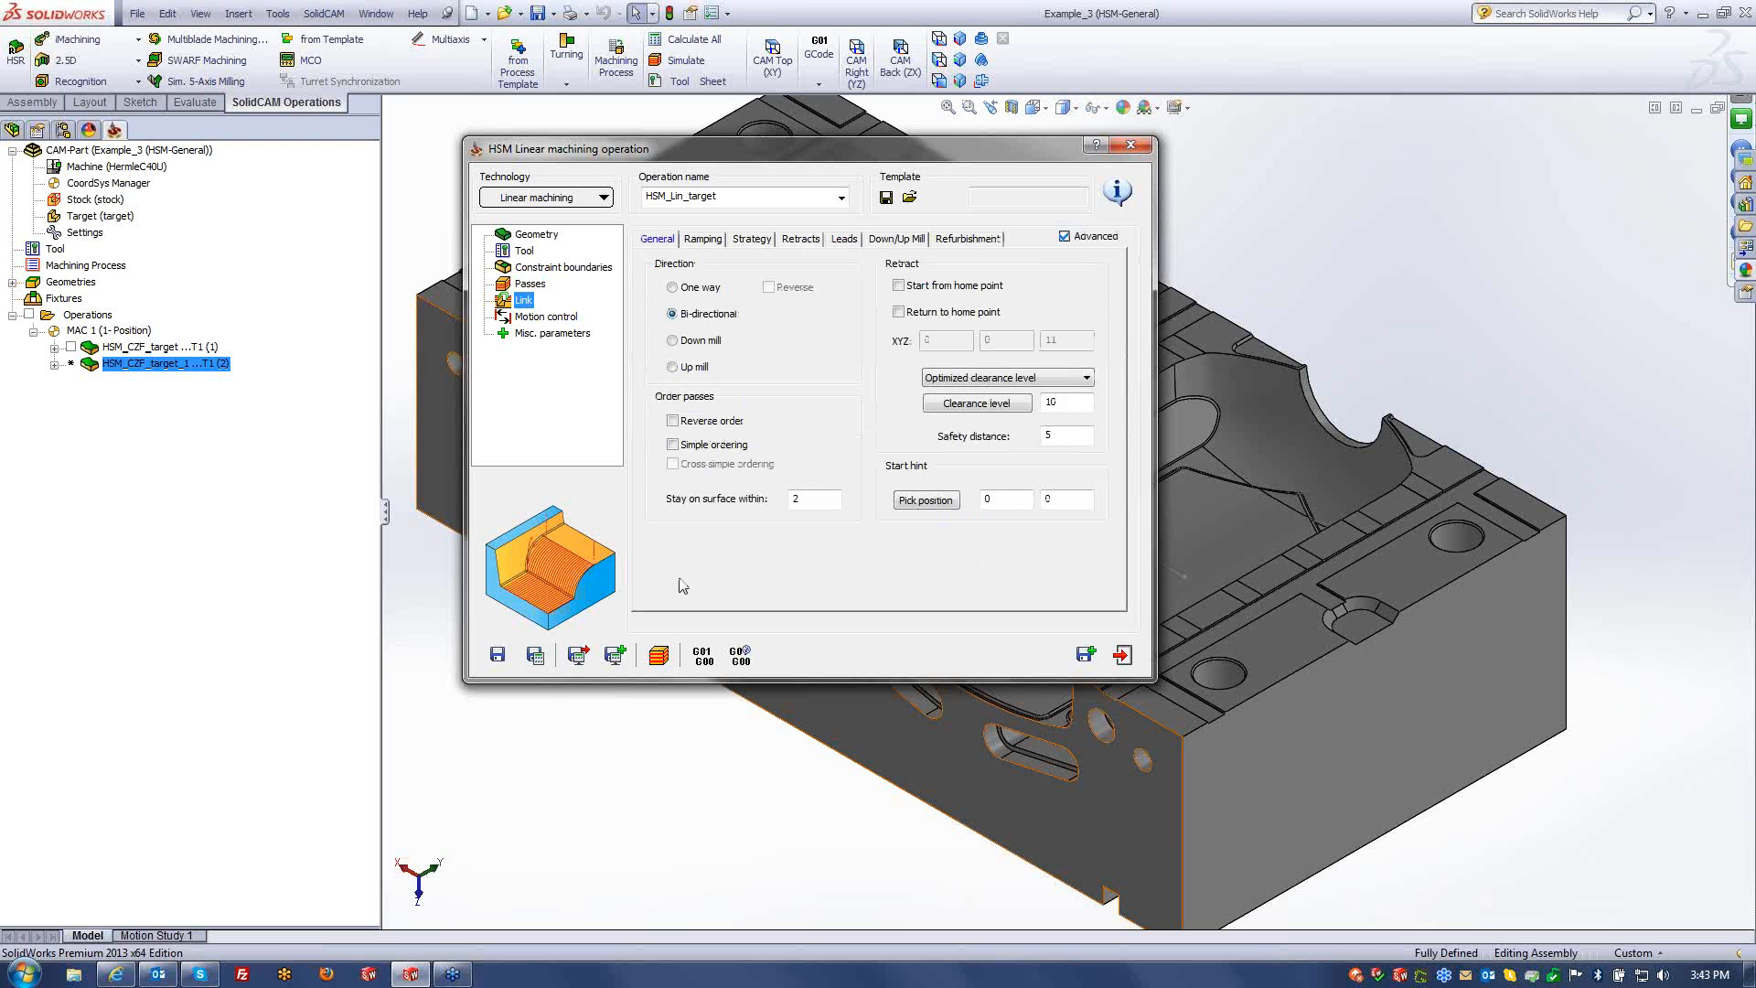
- Calculate and simulate the linear toolpath at higher speed, orbiting to check it from the side
{"action": "left_click", "coordinate": [529, 655]}
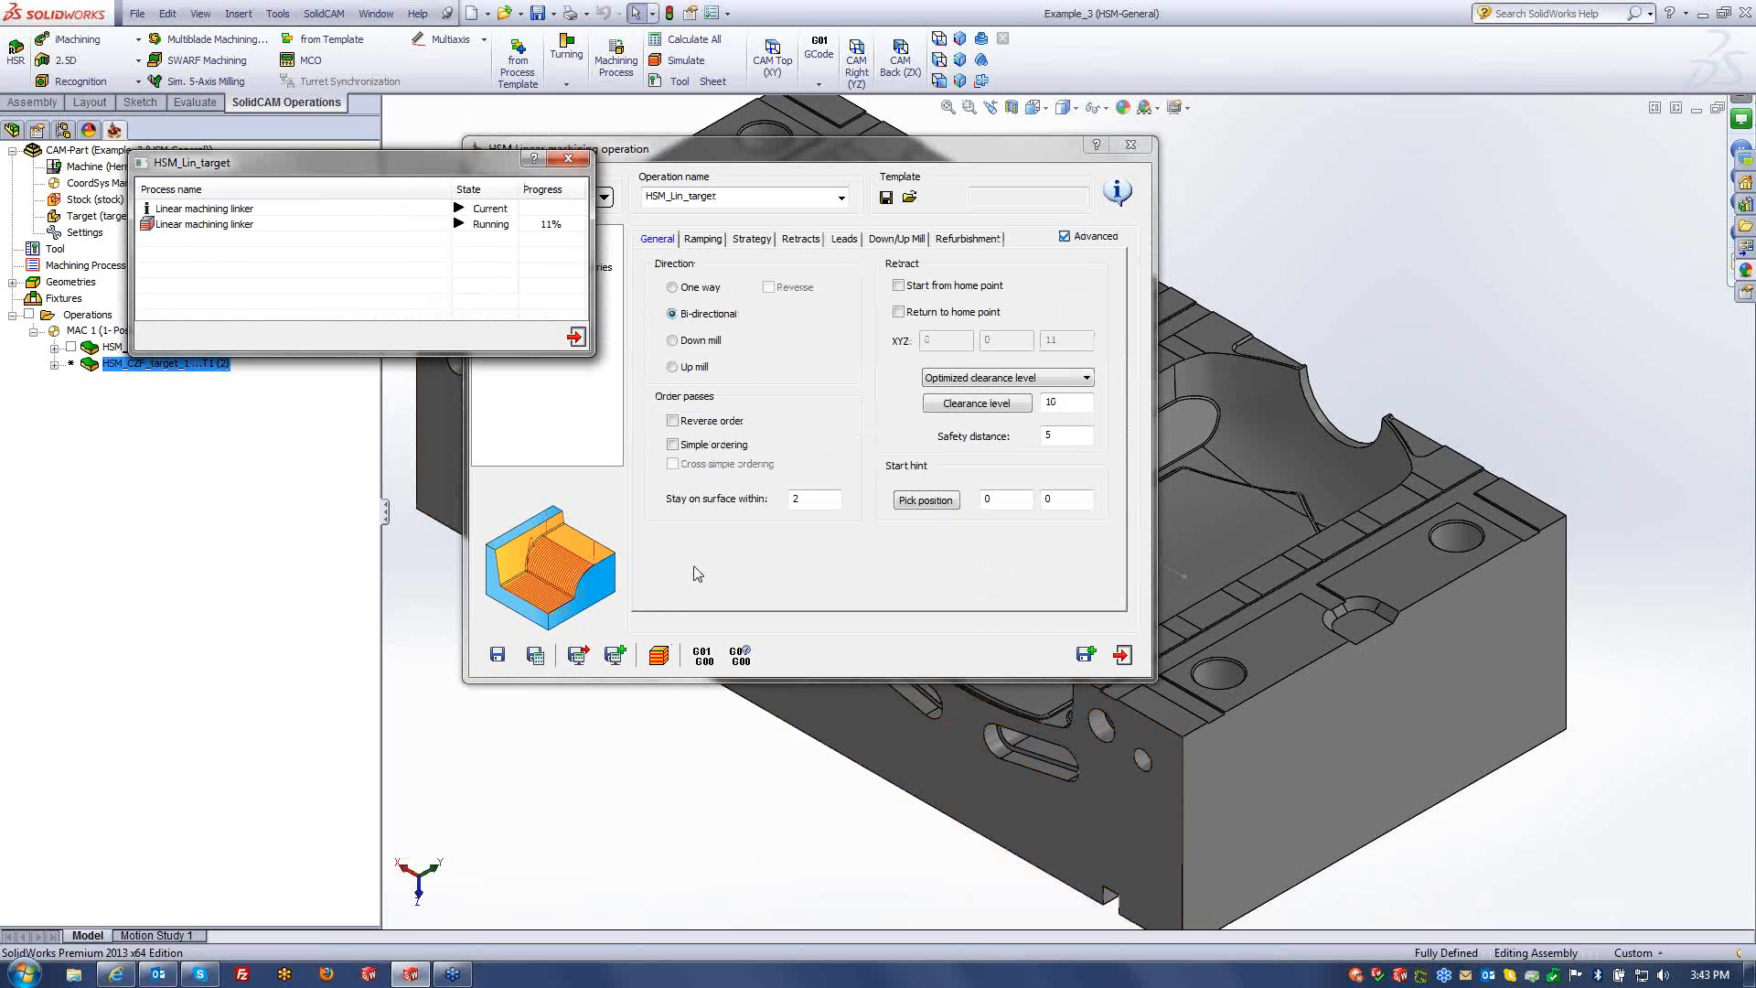
{"action": "left_click", "coordinate": [658, 655]}
{"action": "left_click", "coordinate": [103, 851]}
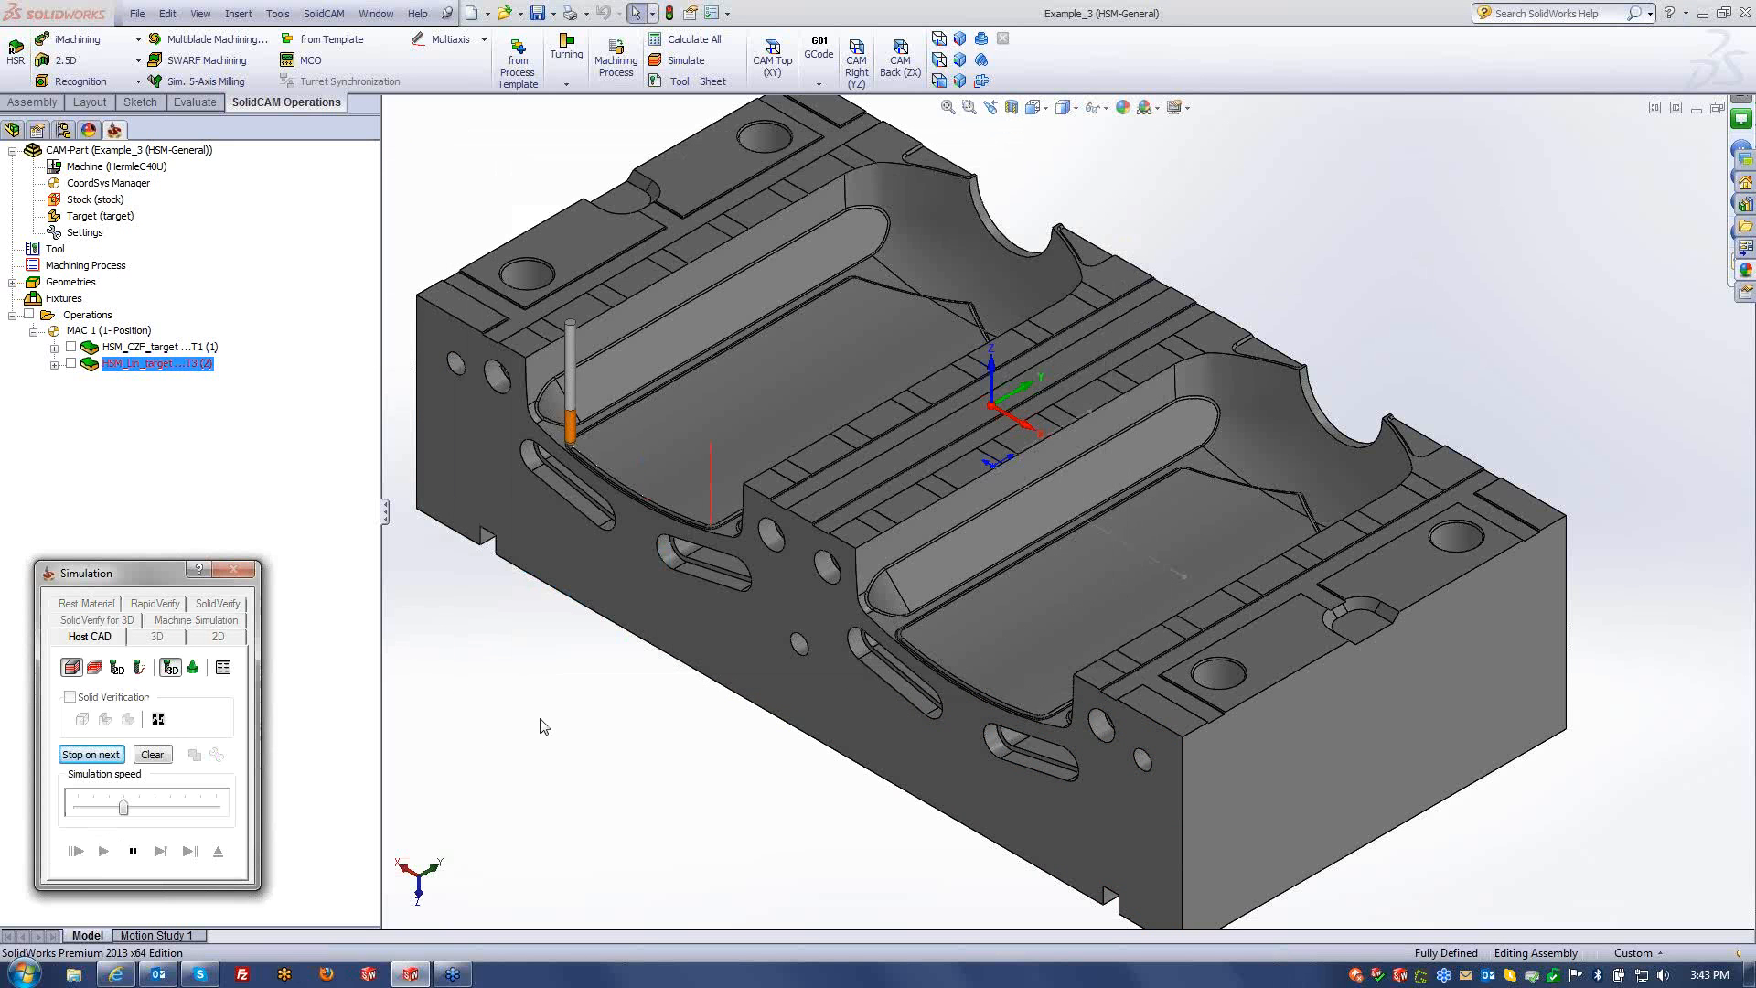
{"action": "left_click_drag", "start_coordinate": [123, 807], "coordinate": [201, 807]}
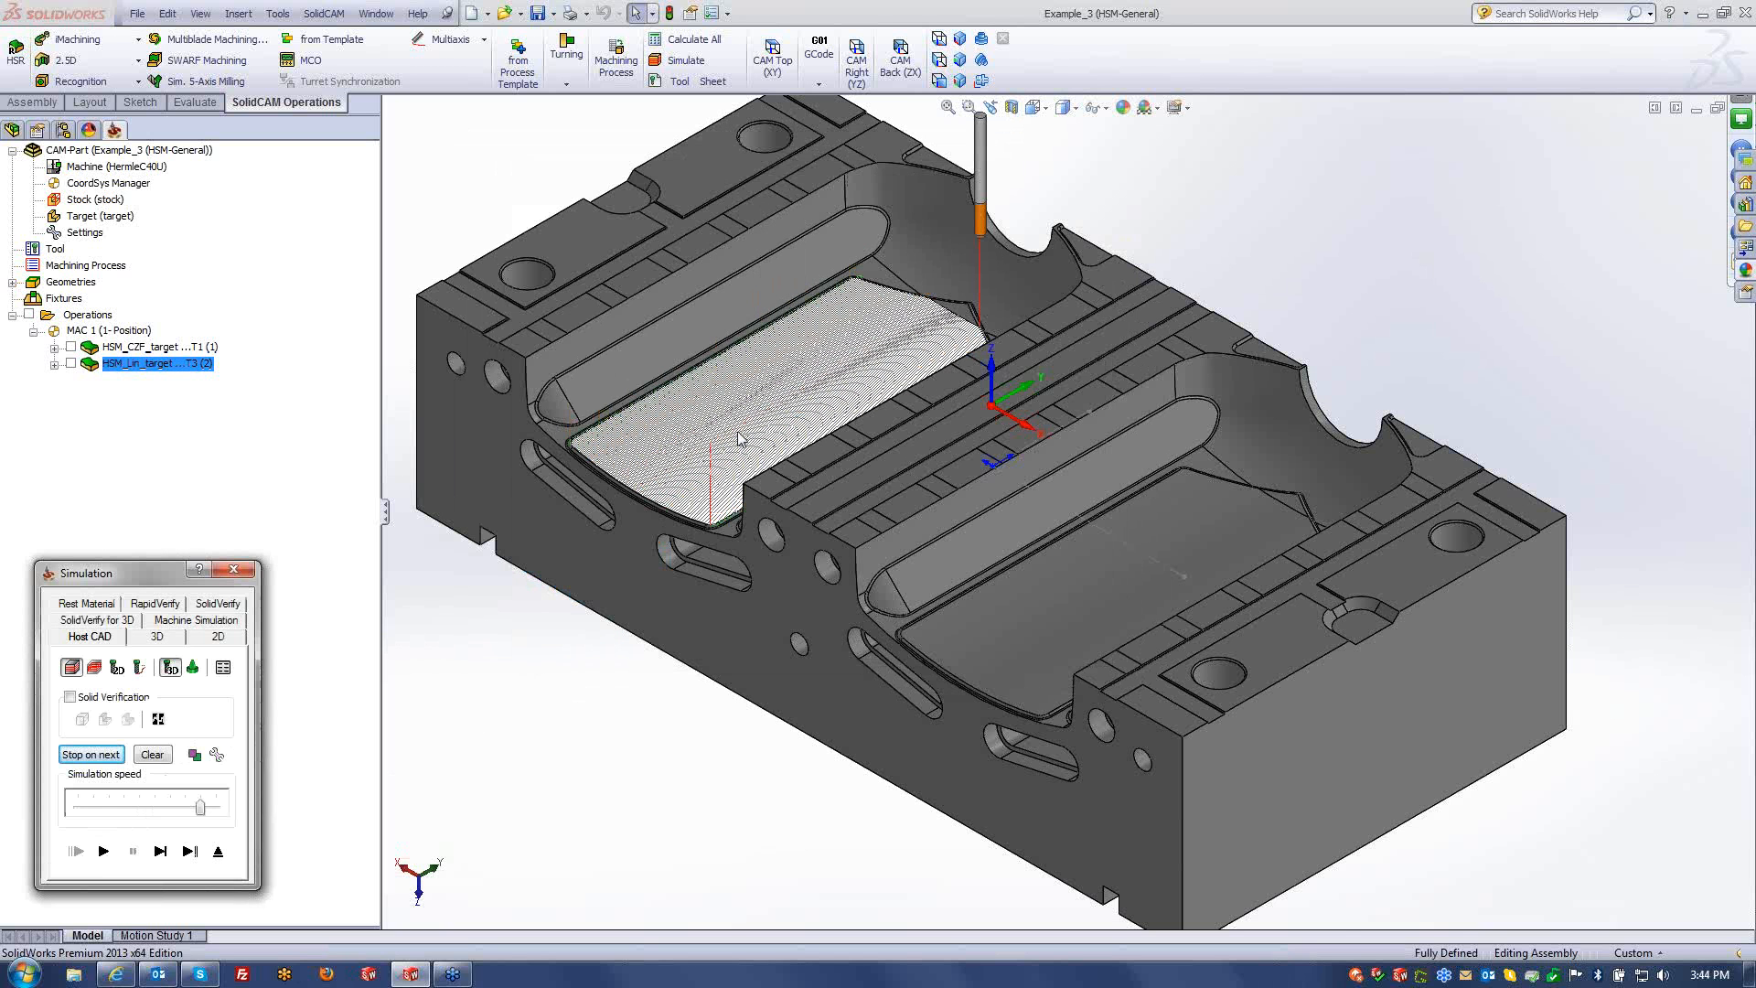
{"action": "middle_click_drag", "start_coordinate": [793, 466], "coordinate": [891, 572], "text": "ctrl"}
{"action": "left_click", "coordinate": [190, 852]}
{"action": "left_click", "coordinate": [134, 852]}
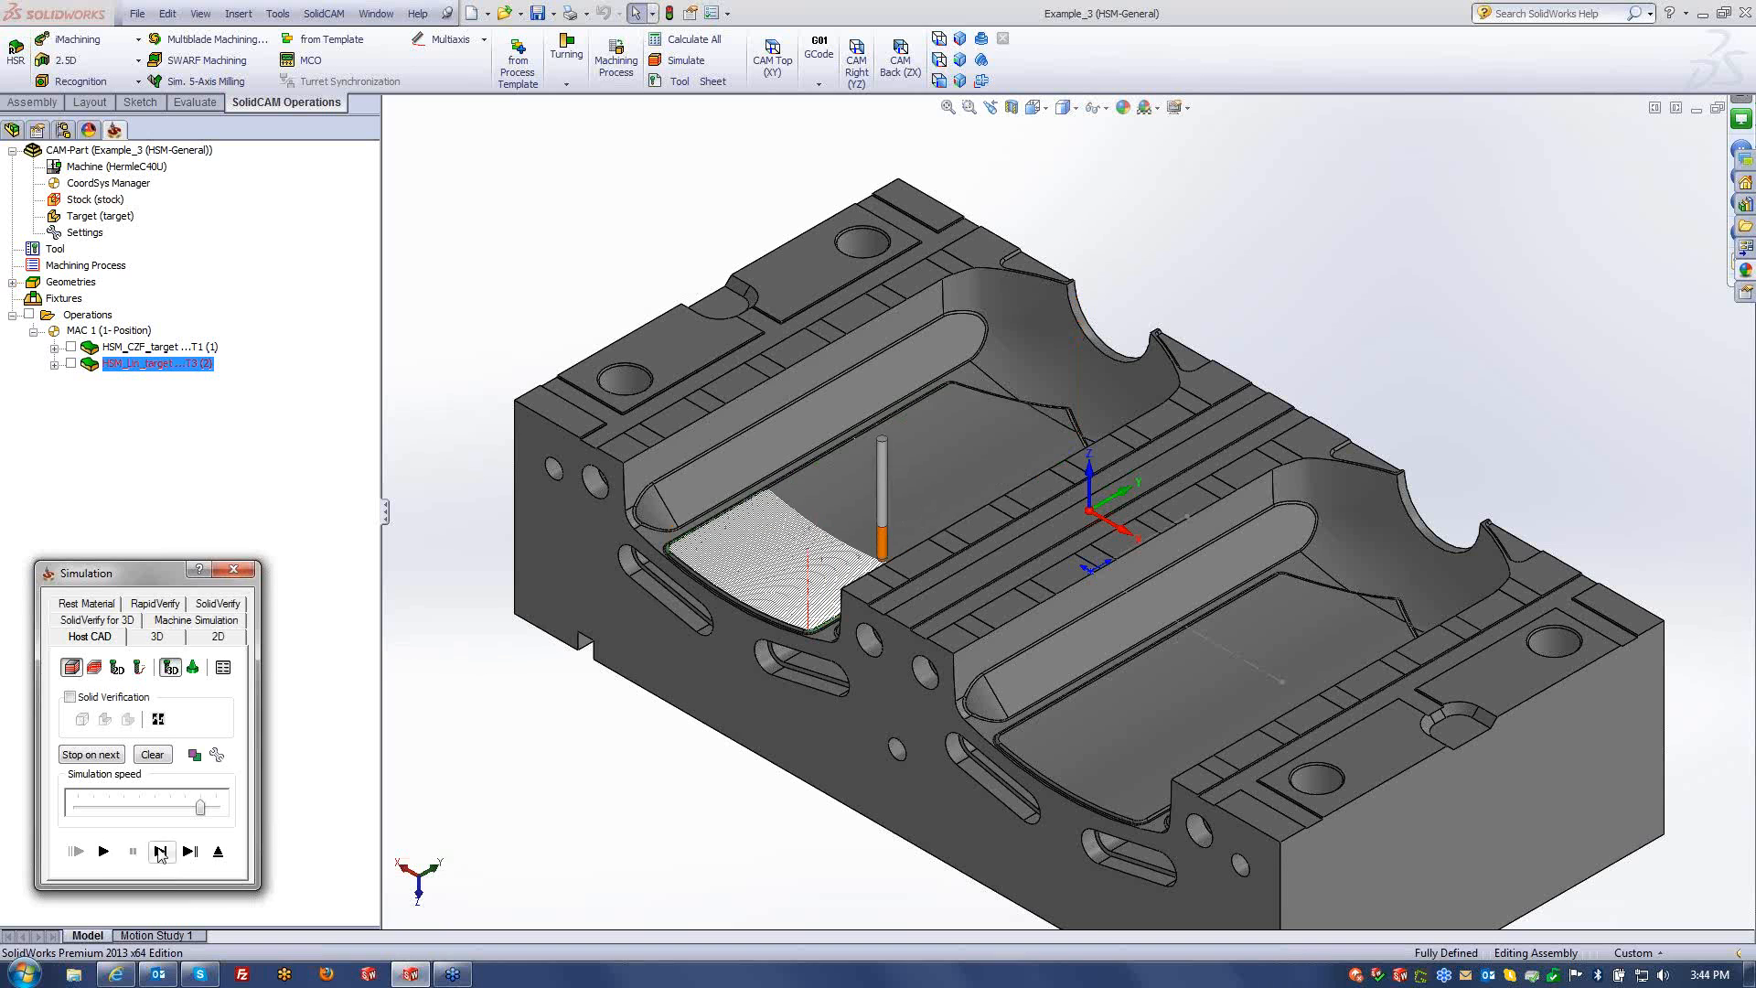
{"action": "middle_click_drag", "start_coordinate": [834, 566], "coordinate": [886, 482]}
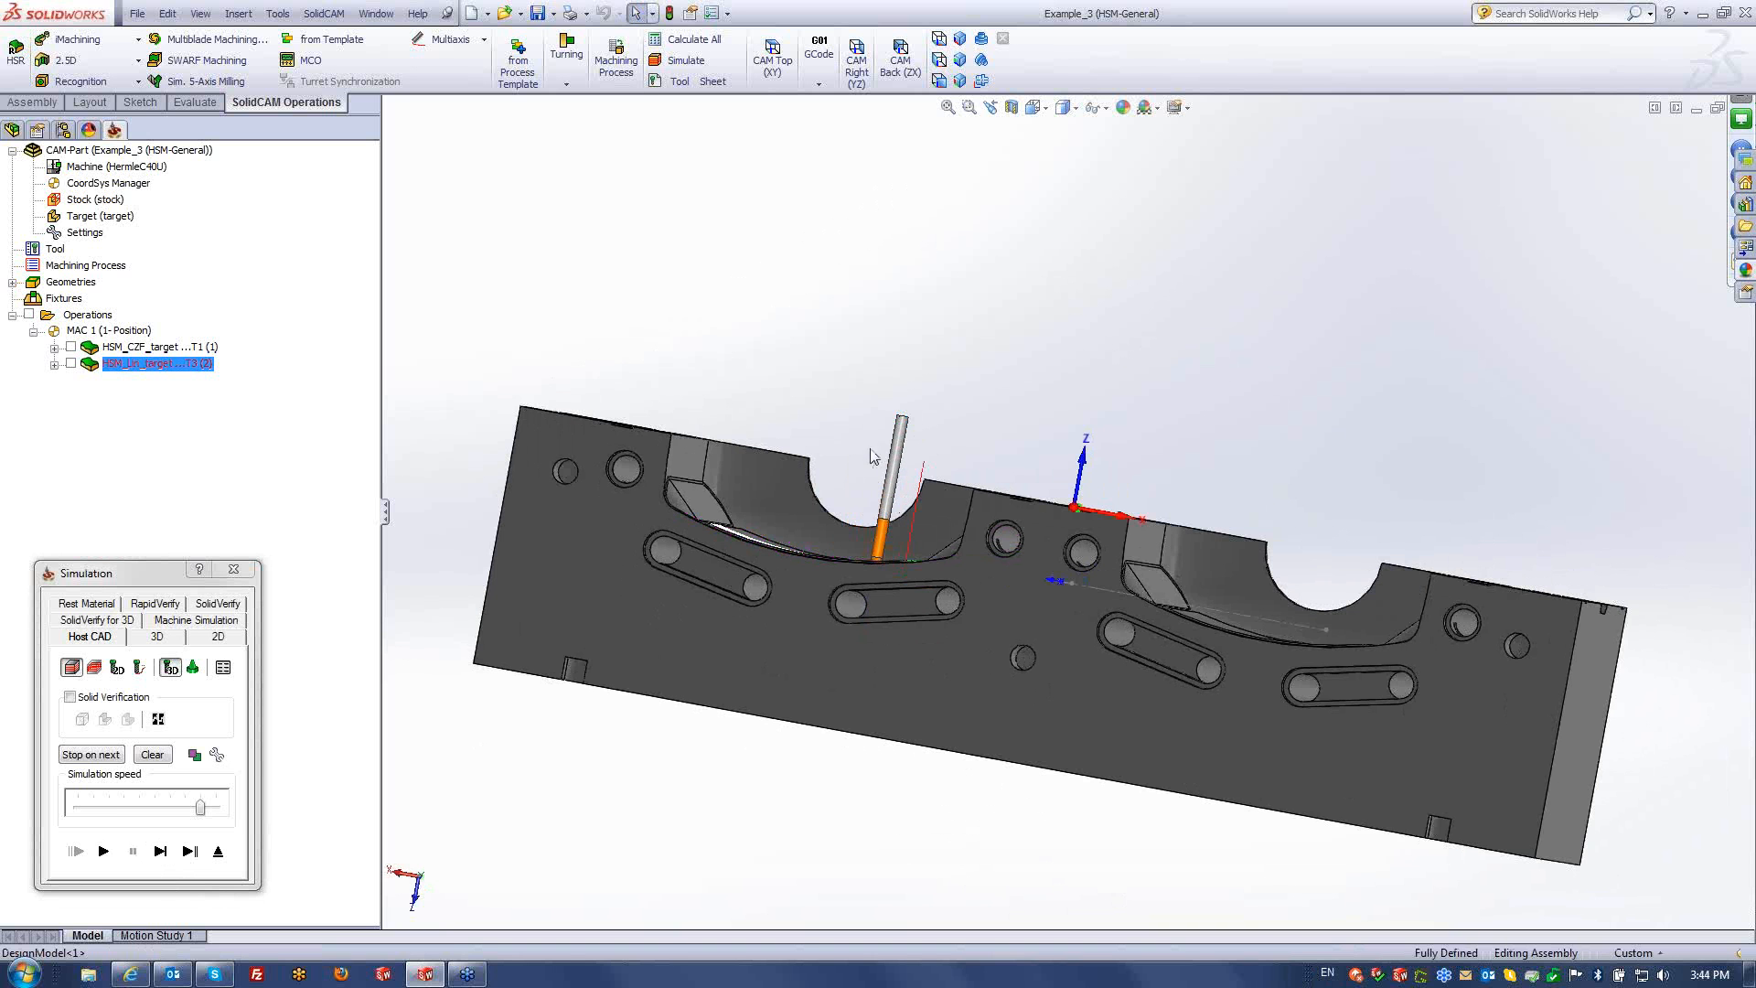
{"action": "middle_click_drag", "start_coordinate": [959, 506], "coordinate": [895, 595]}
- Turn on minimum tool length calculation and recalculate the linear operation
{"action": "left_click", "coordinate": [224, 856]}
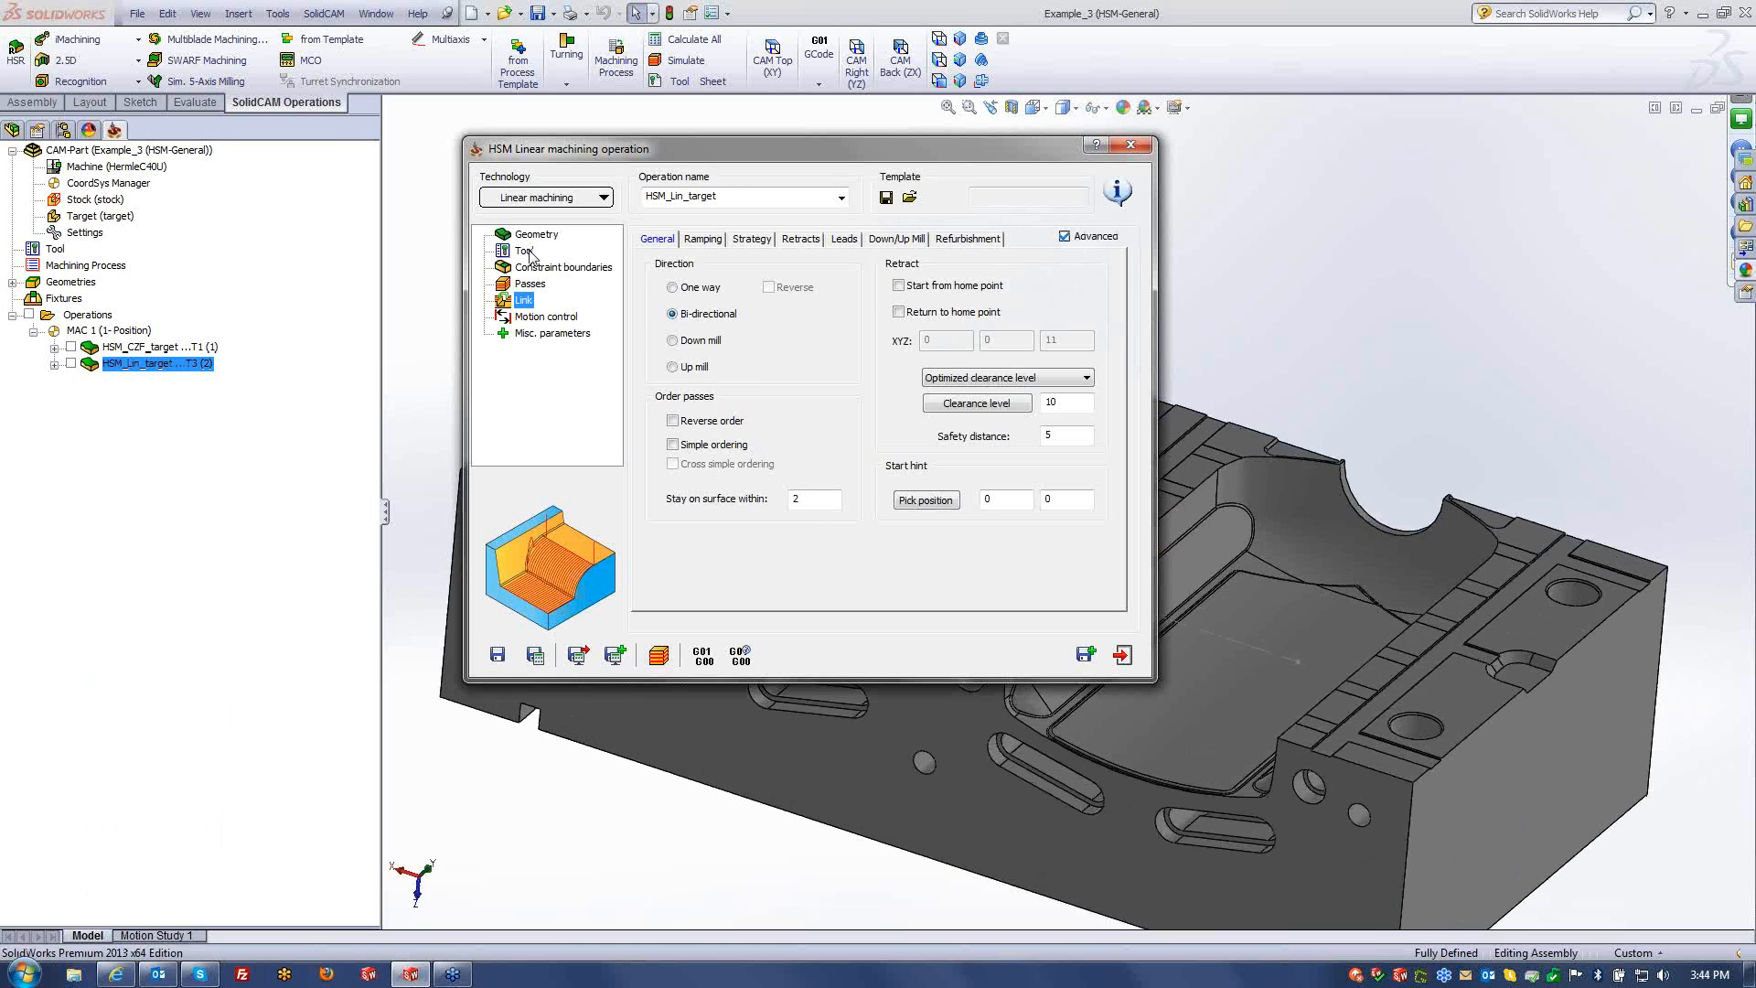
{"action": "left_click", "coordinate": [1072, 302]}
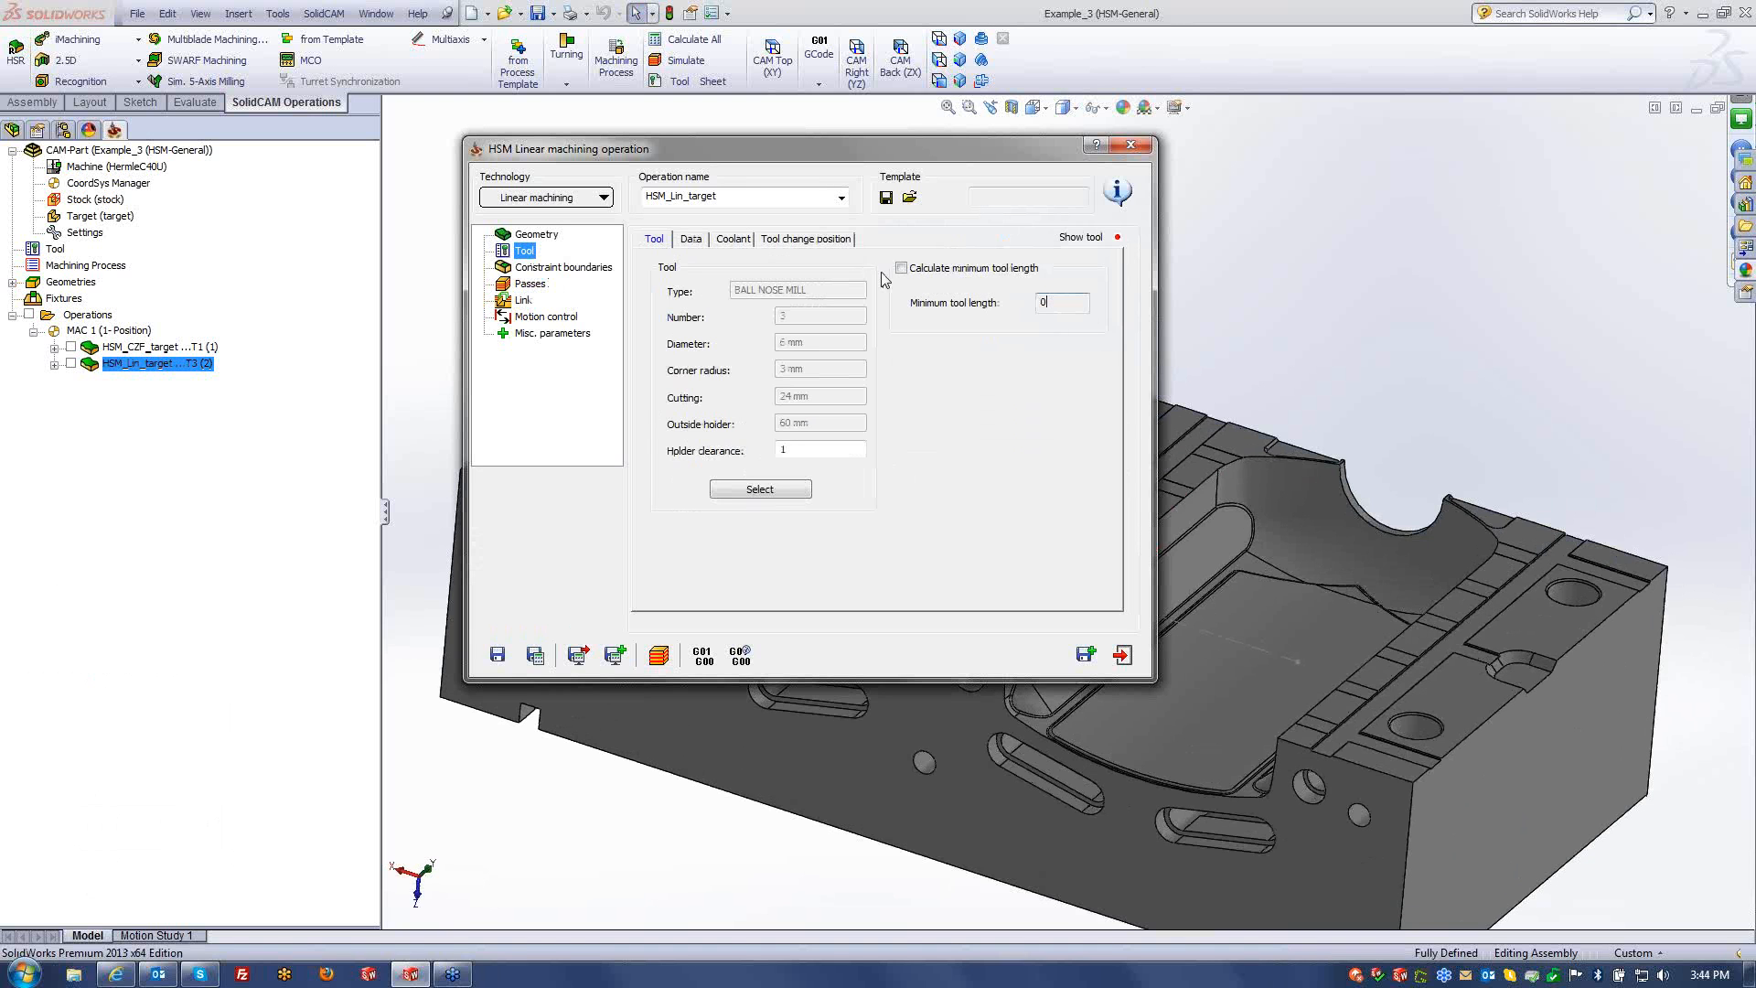
{"action": "left_click", "coordinate": [902, 268]}
{"action": "left_click", "coordinate": [535, 655]}
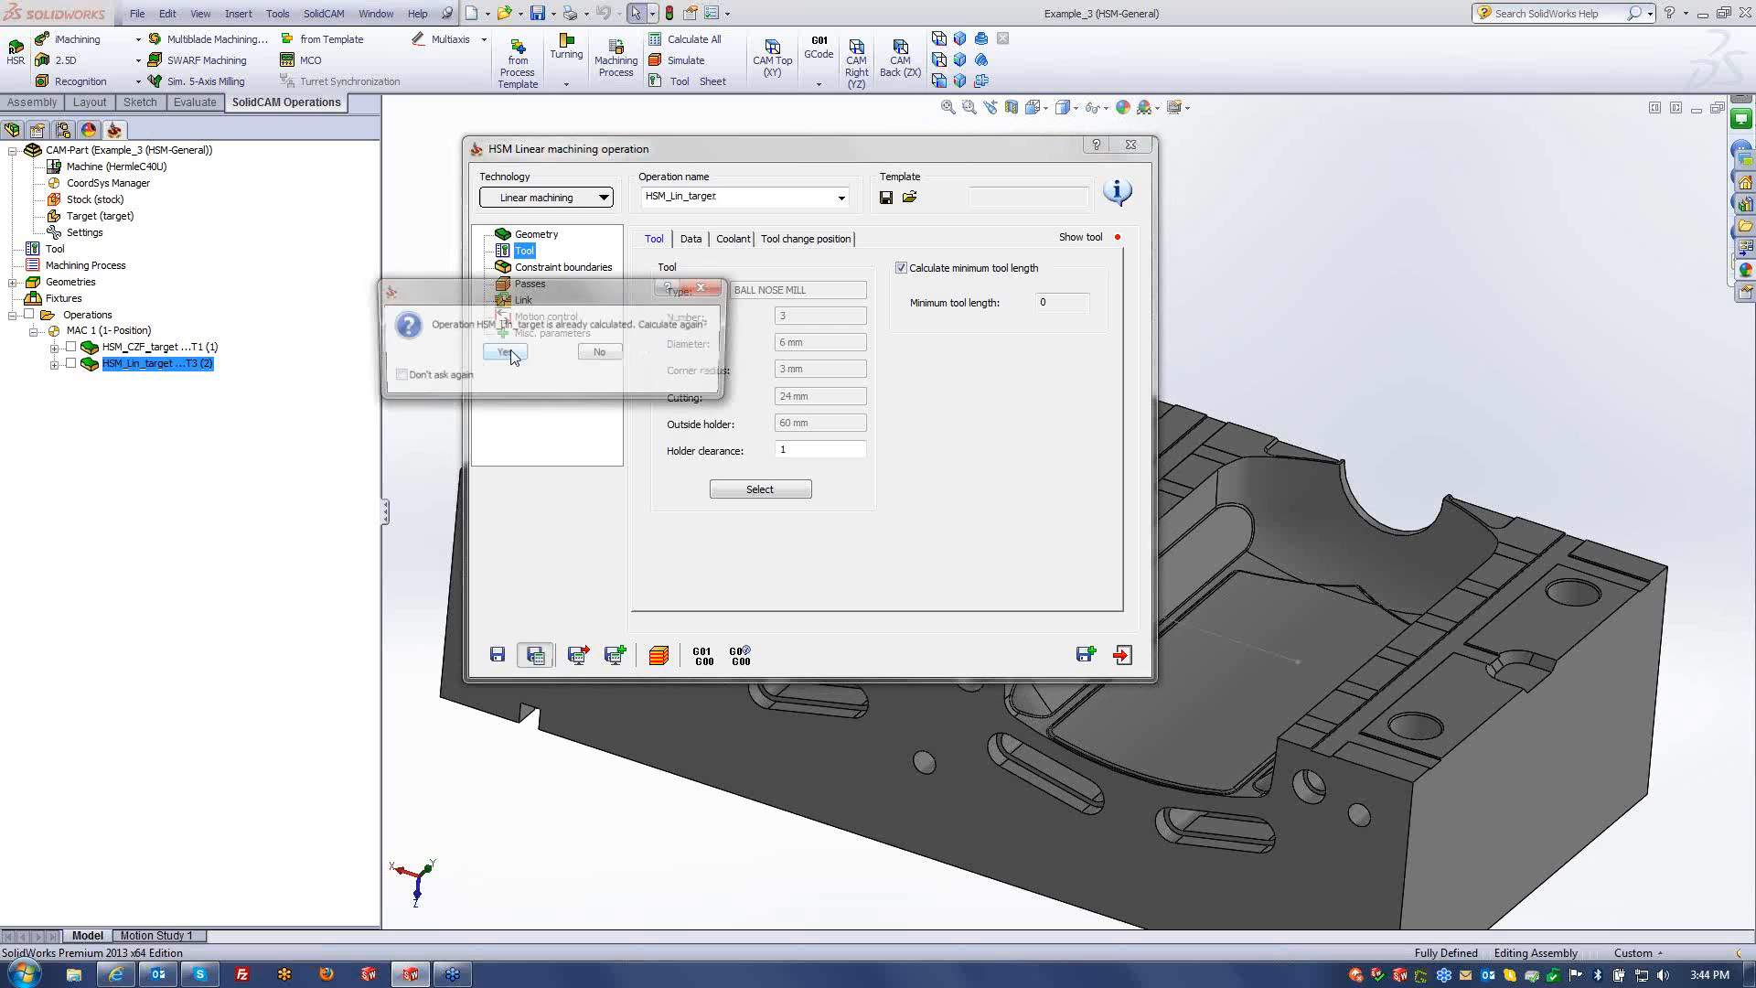
{"action": "left_click", "coordinate": [508, 353]}
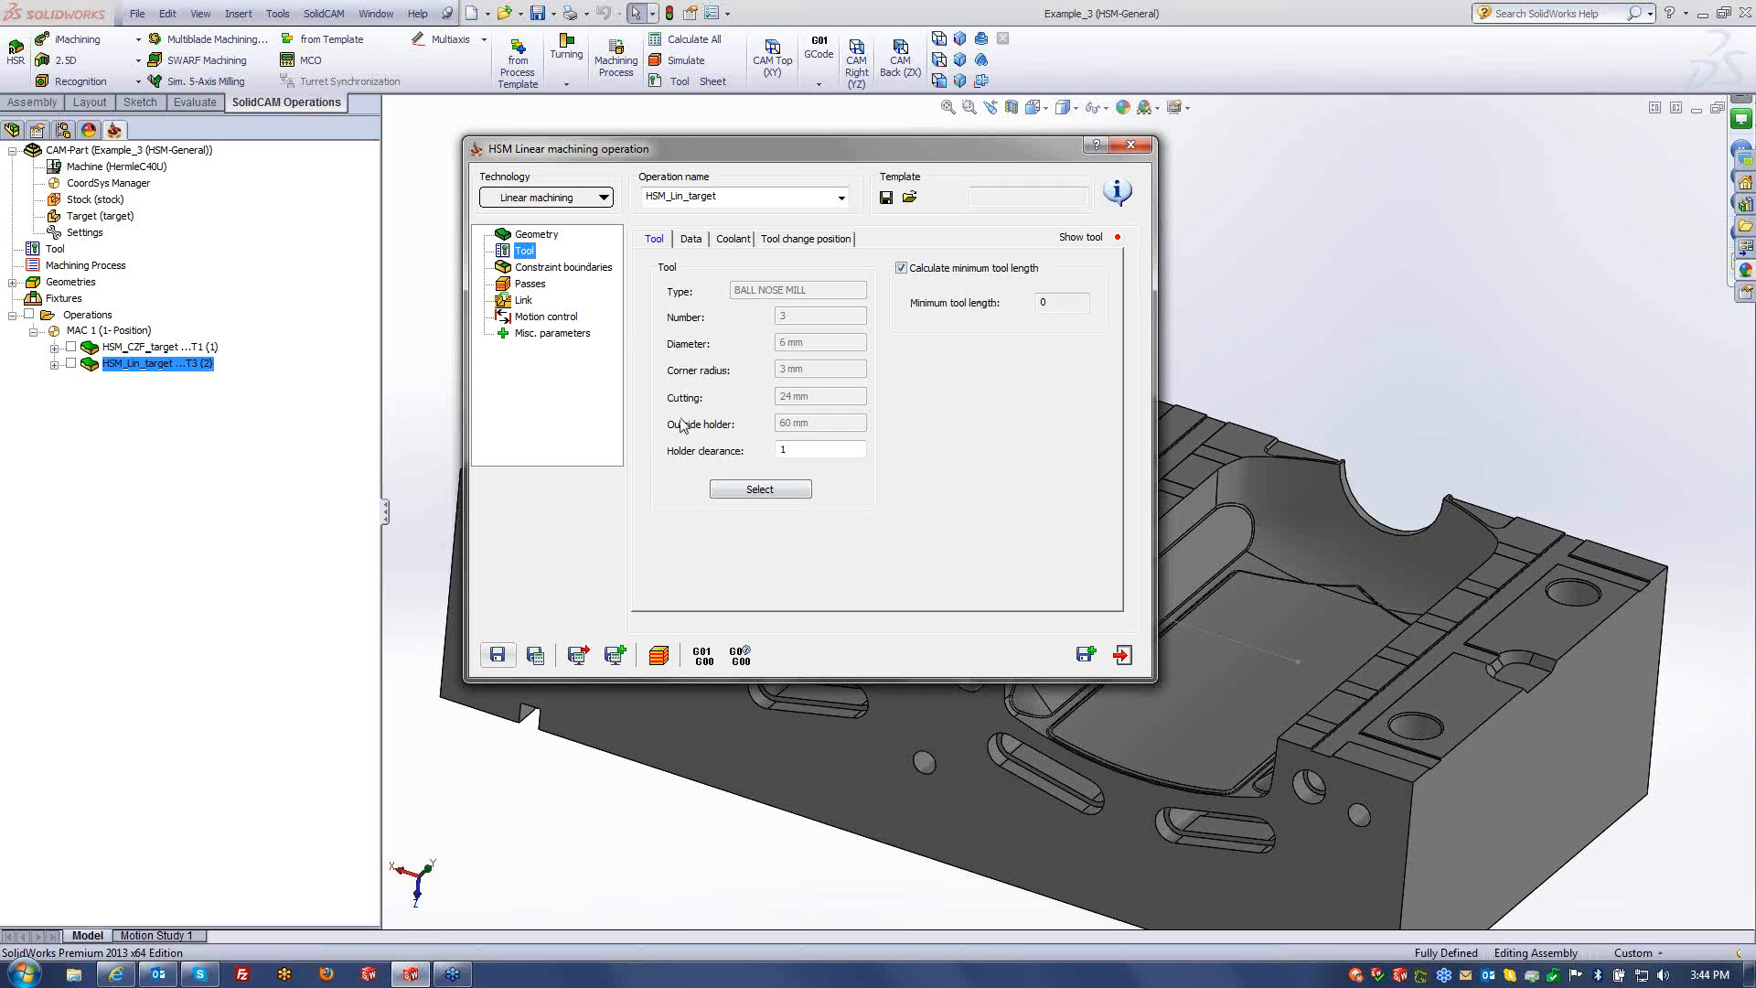
- Fit tool 3 with the HSK A 63 ER 32x80 holder, recalculate for 46 minimum length, and close
{"action": "left_click", "coordinate": [766, 491]}
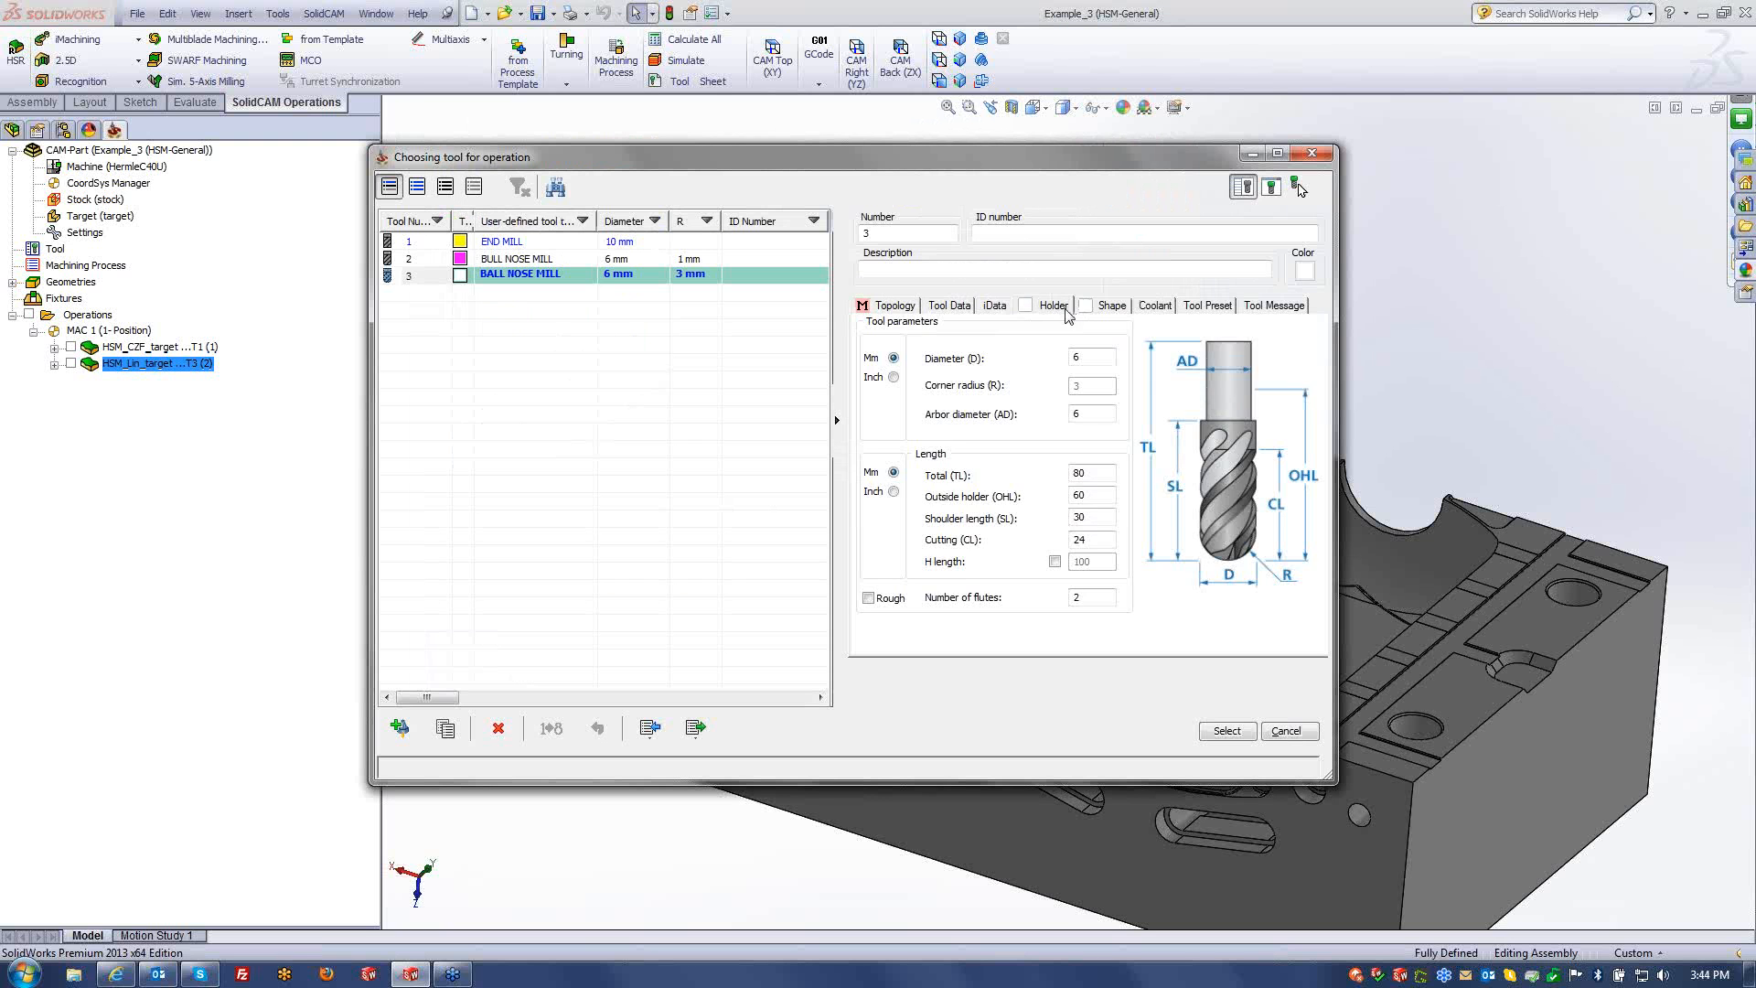
{"action": "left_click", "coordinate": [931, 394]}
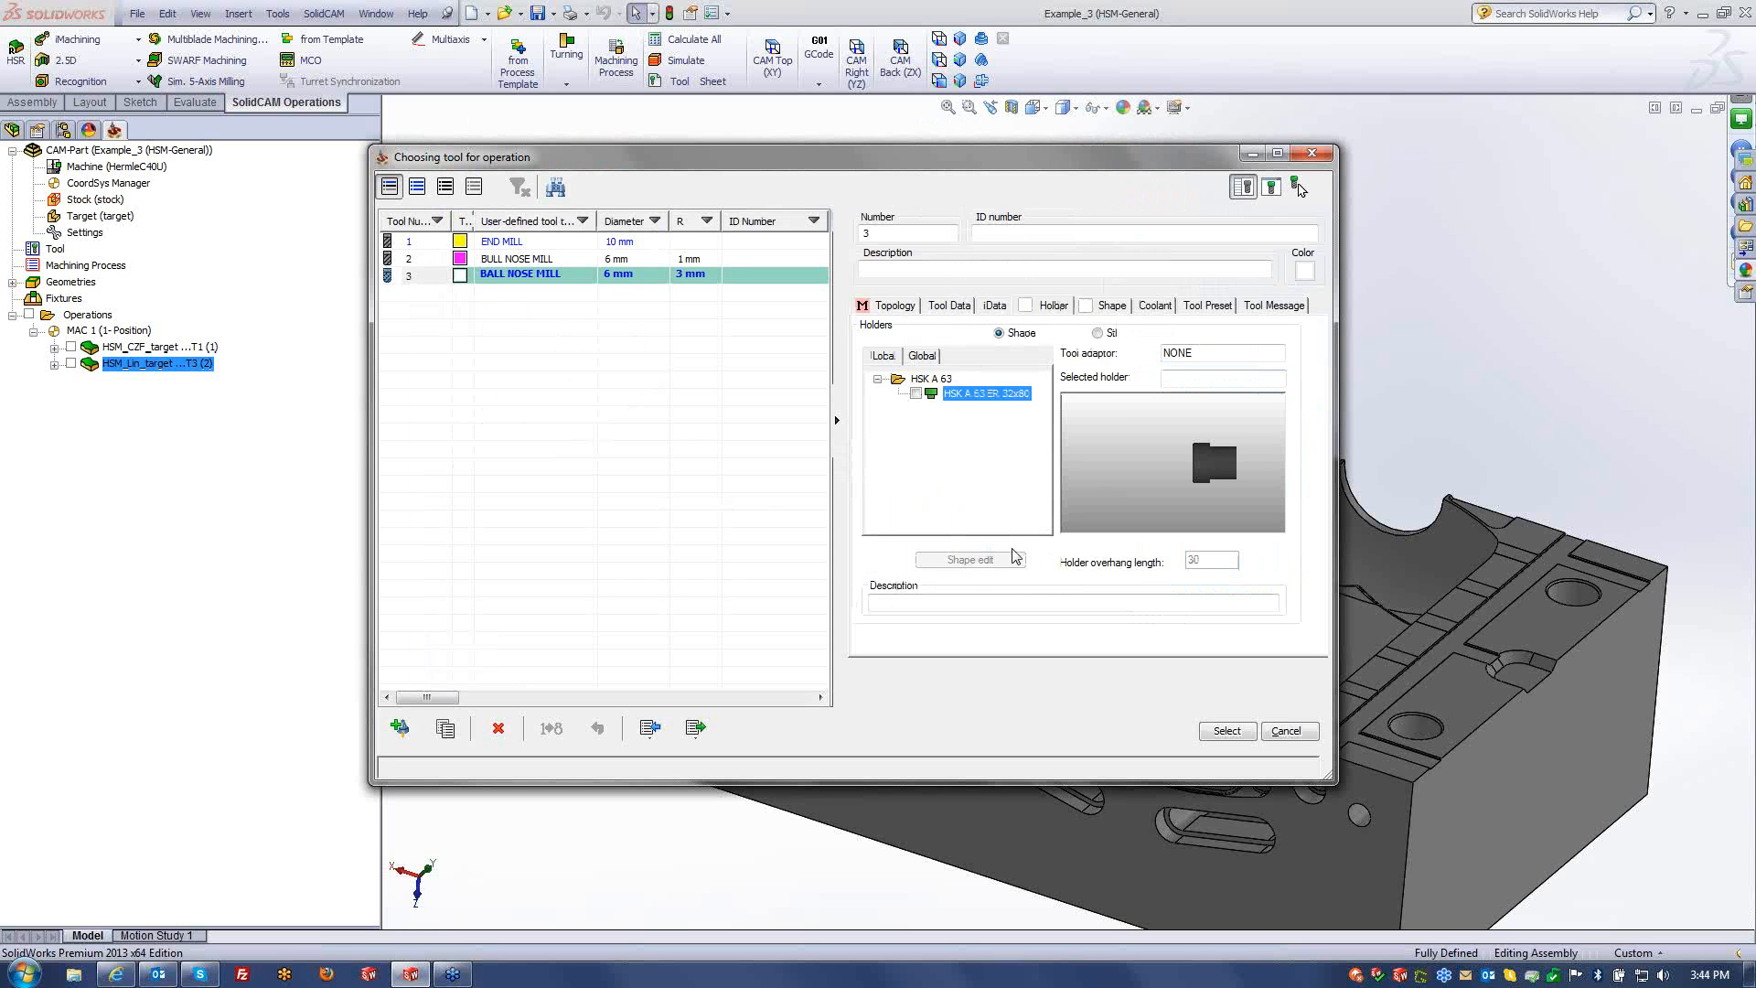
{"action": "left_click", "coordinate": [915, 393]}
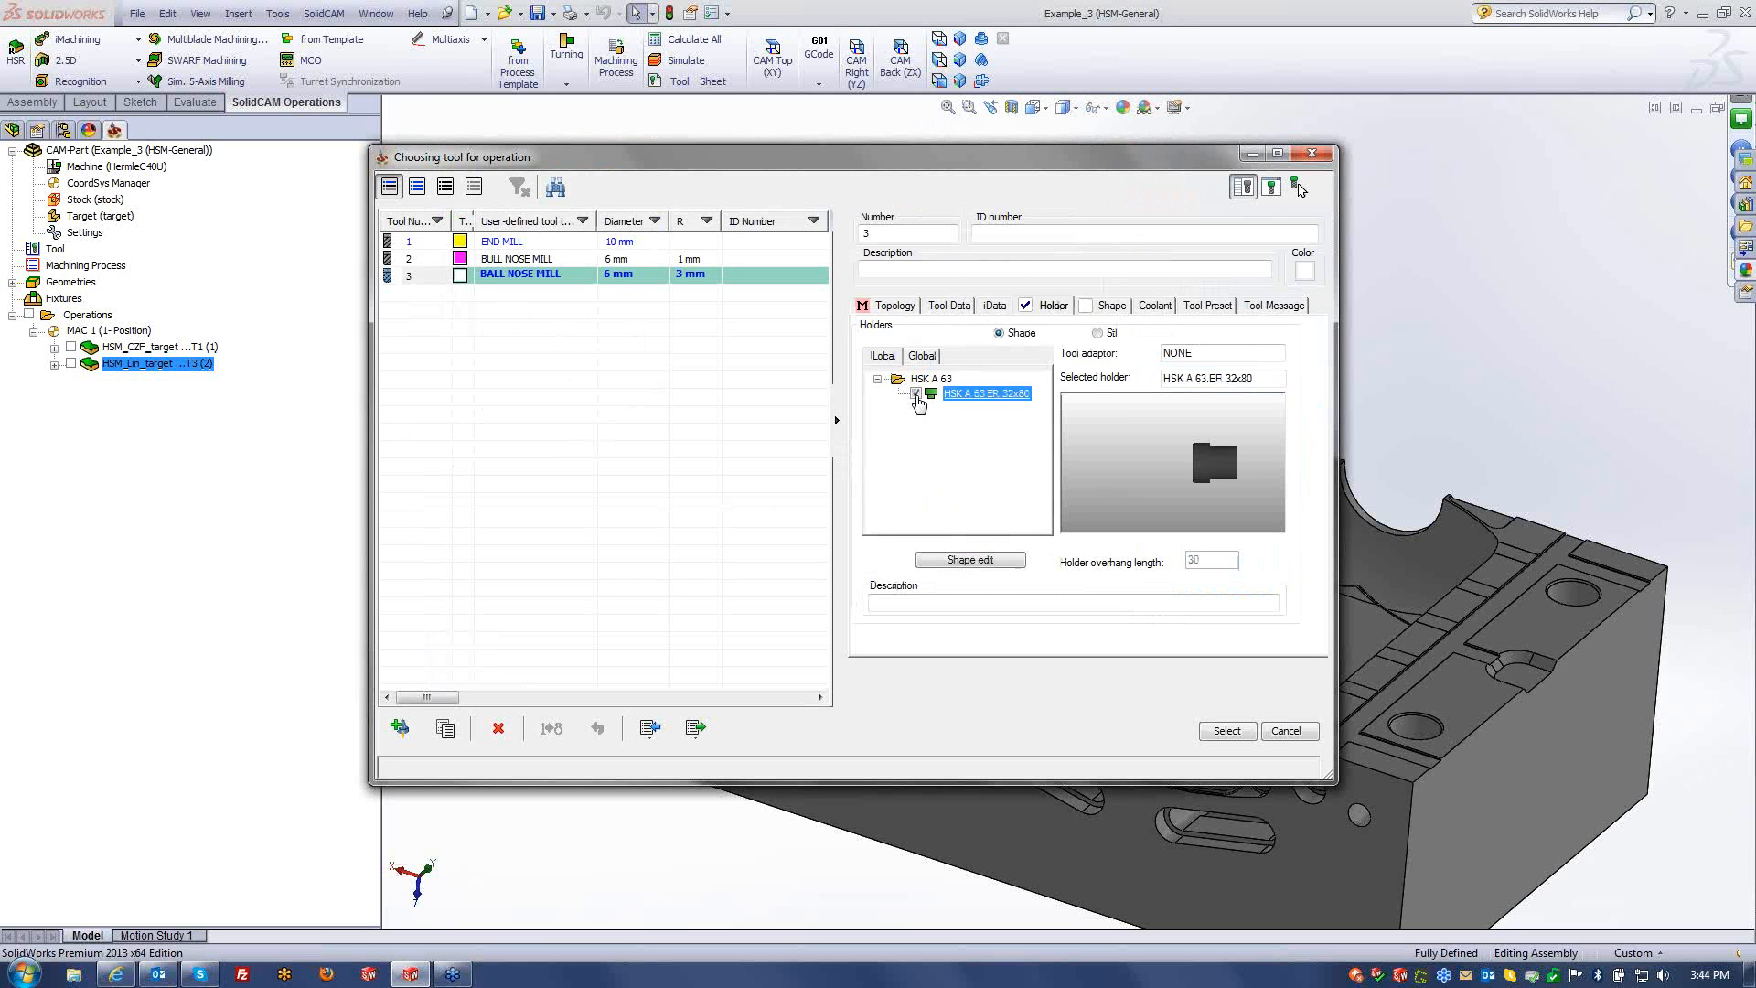
{"action": "left_click", "coordinate": [1226, 730]}
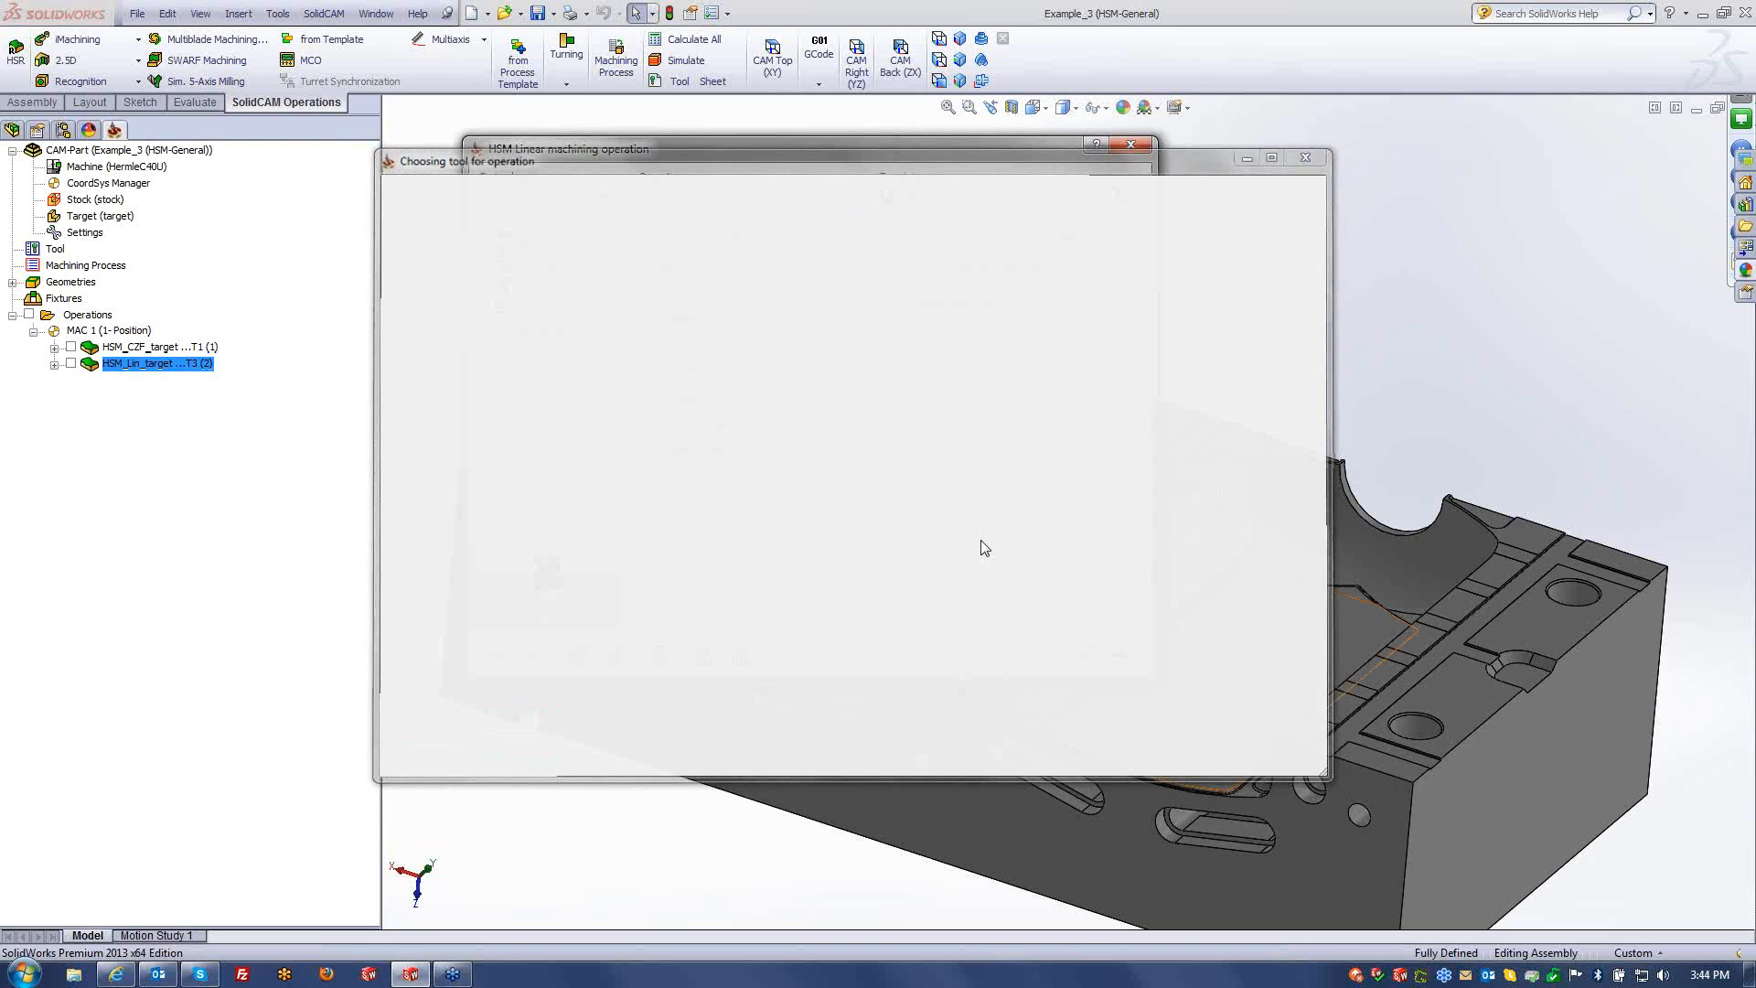
{"action": "left_click", "coordinate": [535, 655]}
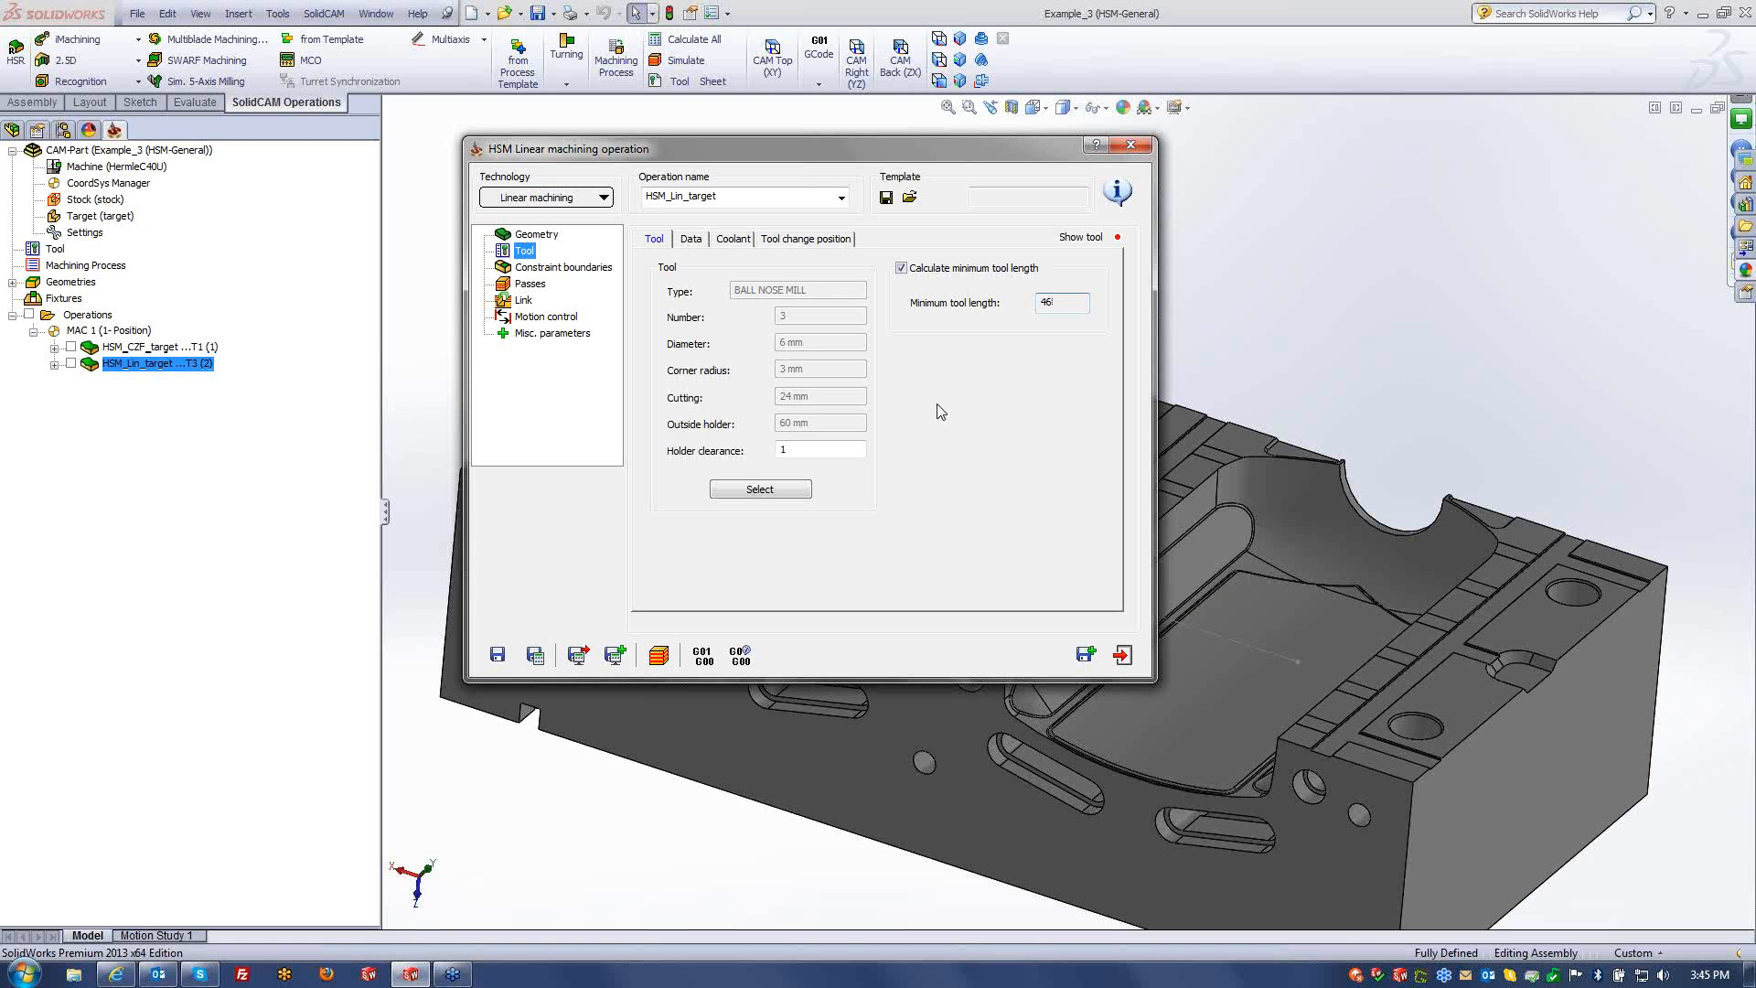
{"action": "left_click", "coordinate": [556, 334]}
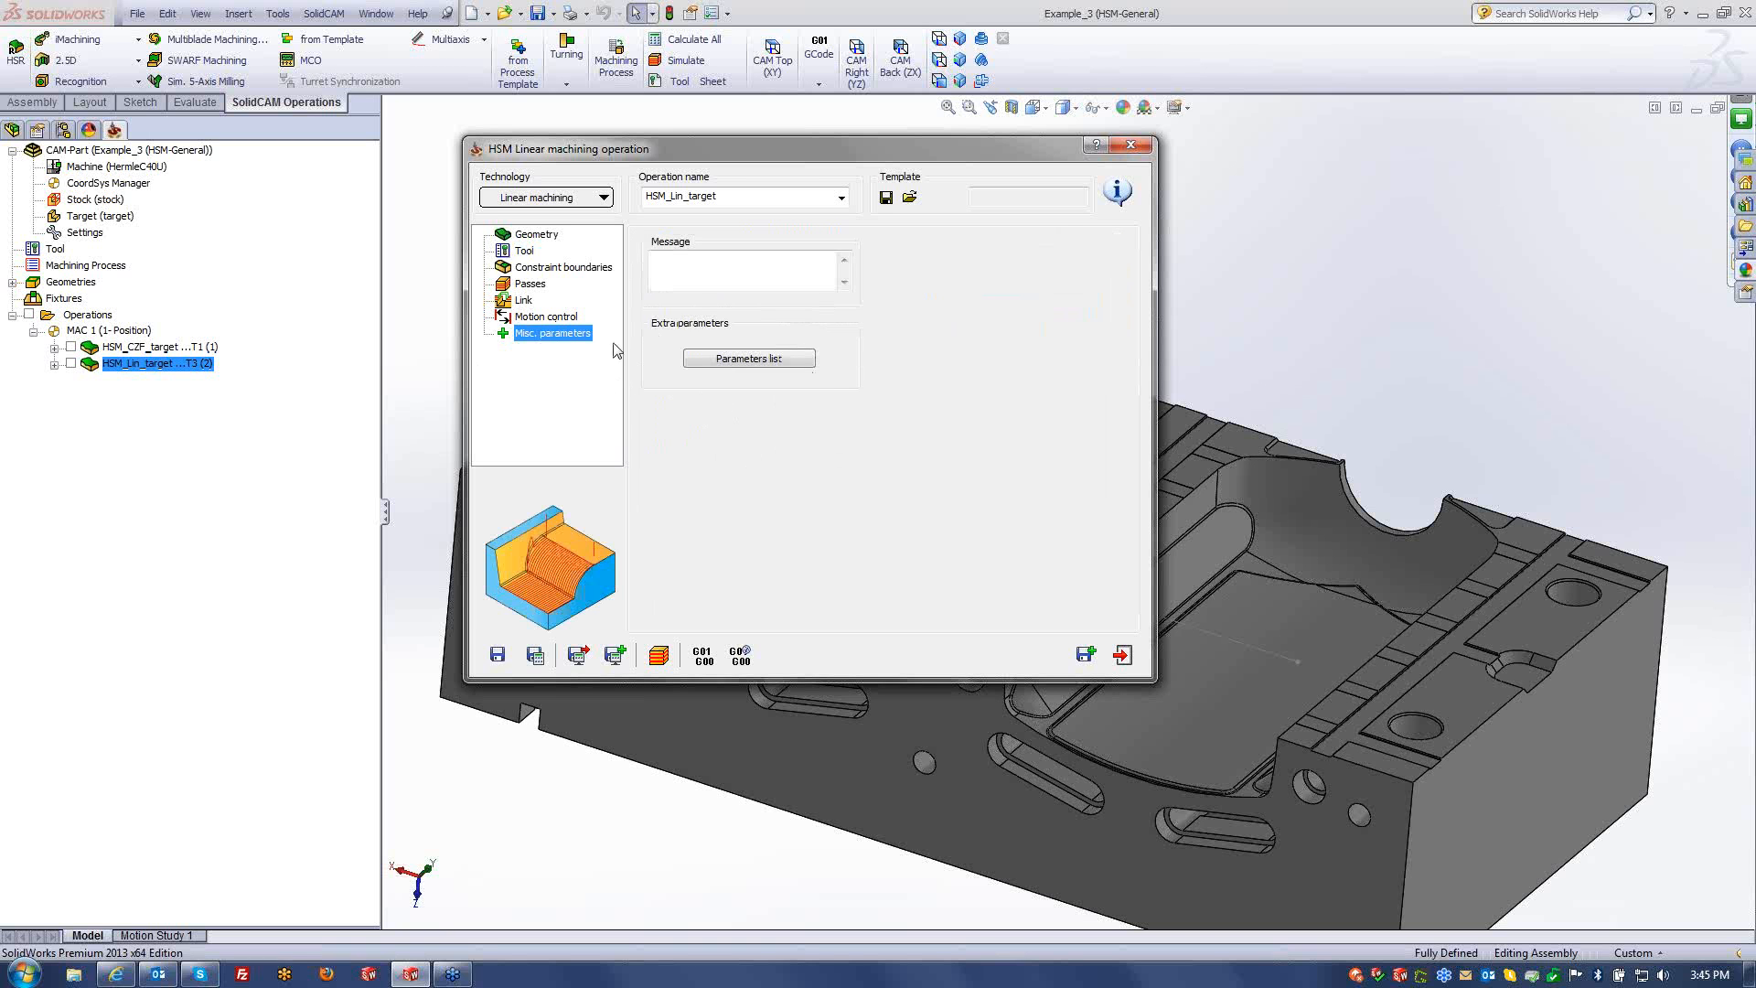
{"action": "left_click", "coordinate": [525, 250]}
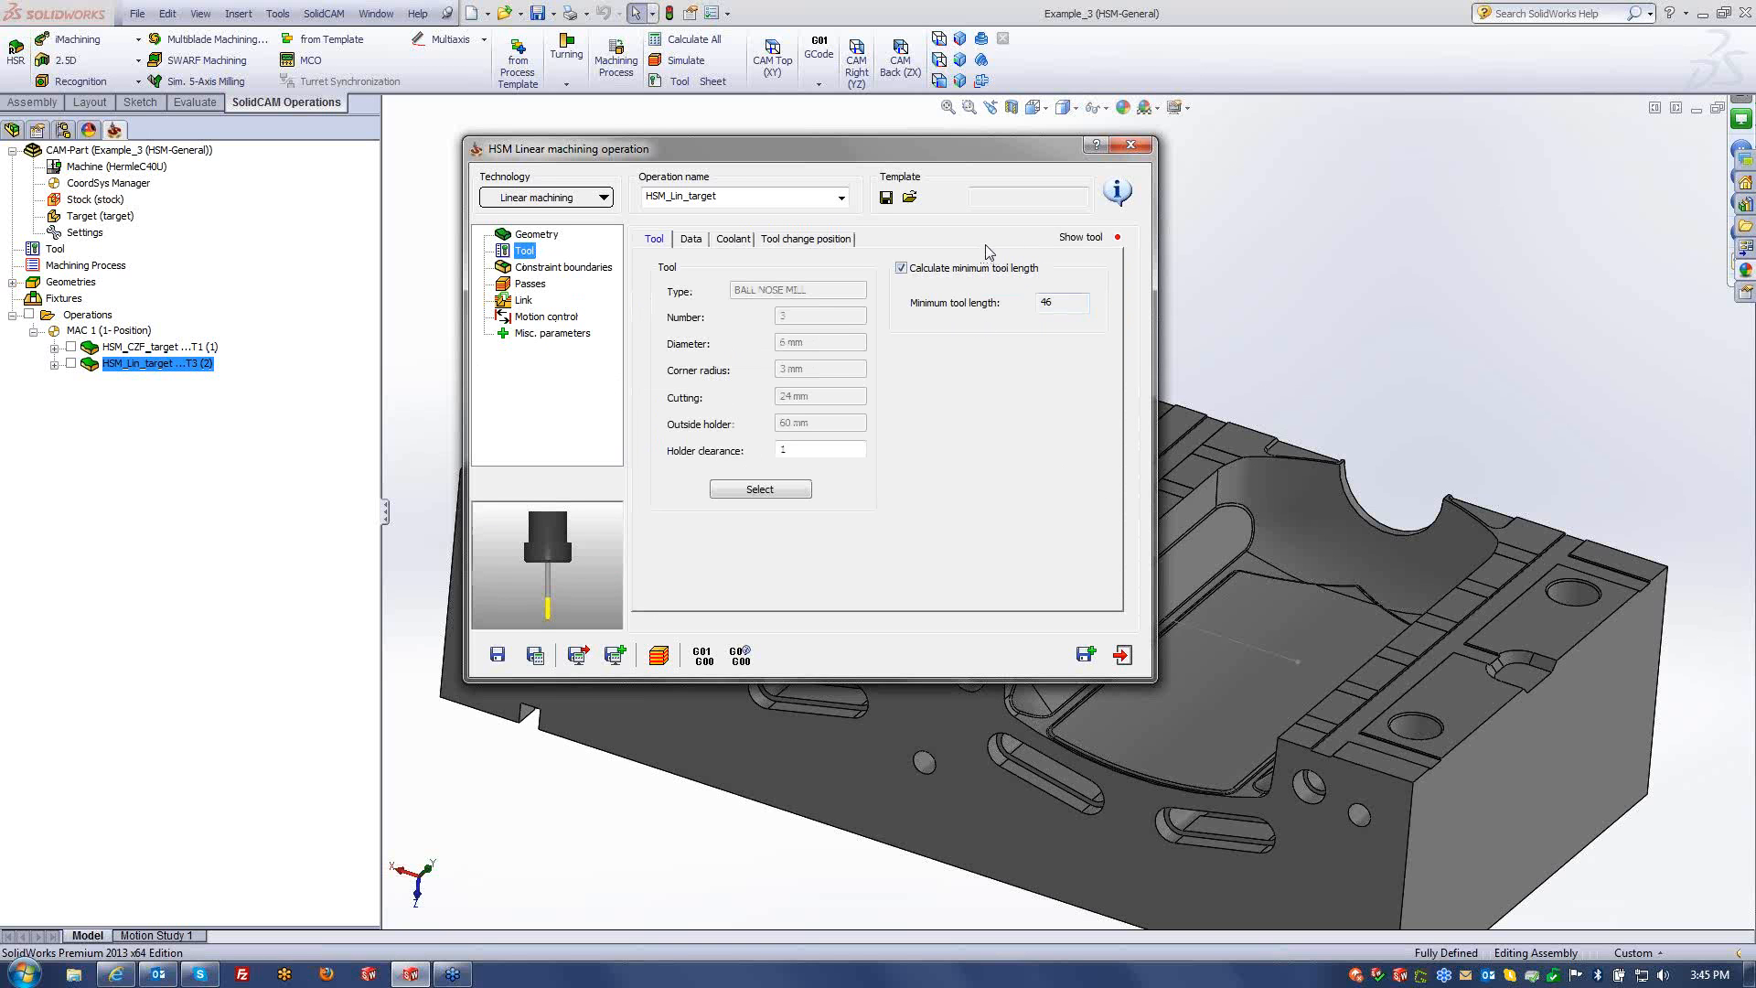
{"action": "left_click", "coordinate": [1132, 151]}
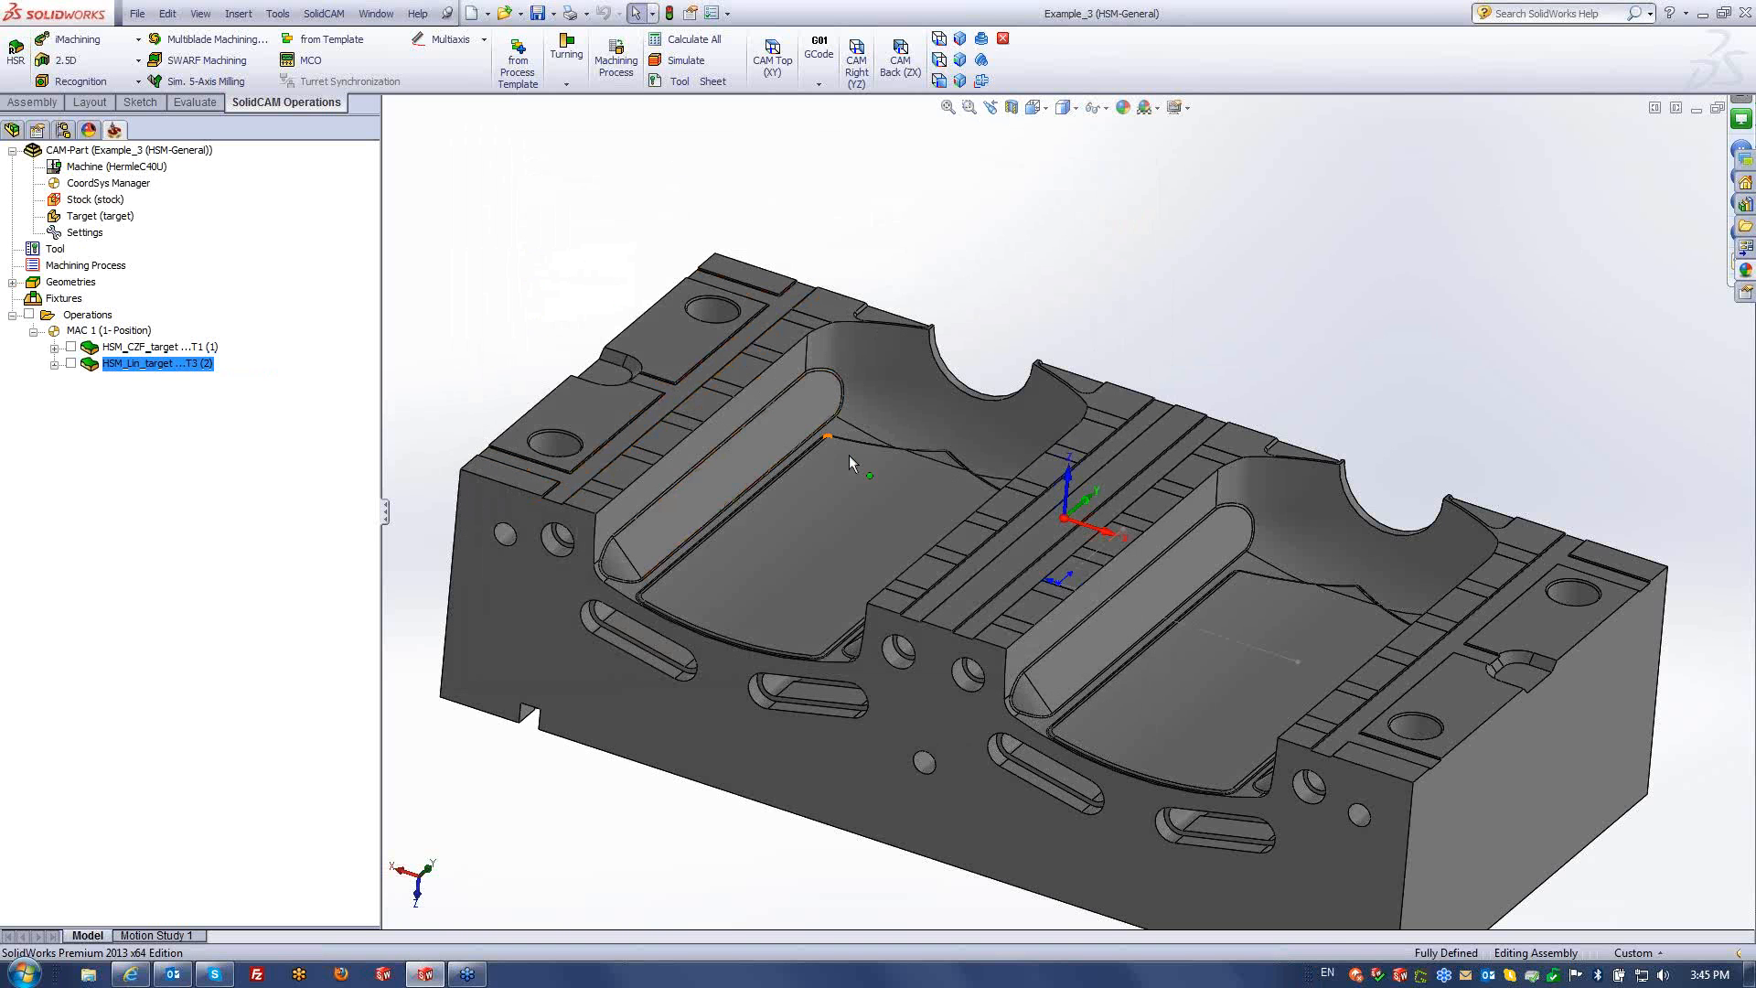
- Add a new HSM milling operation after HSM_Lin_target using ball nose tool 3
{"action": "middle_click_drag", "start_coordinate": [918, 531], "coordinate": [852, 461], "text": "ctrl"}
{"action": "scroll", "coordinate": [851, 471], "scroll_direction": "up", "scroll_amount": 1}
{"action": "right_click", "coordinate": [165, 370]}
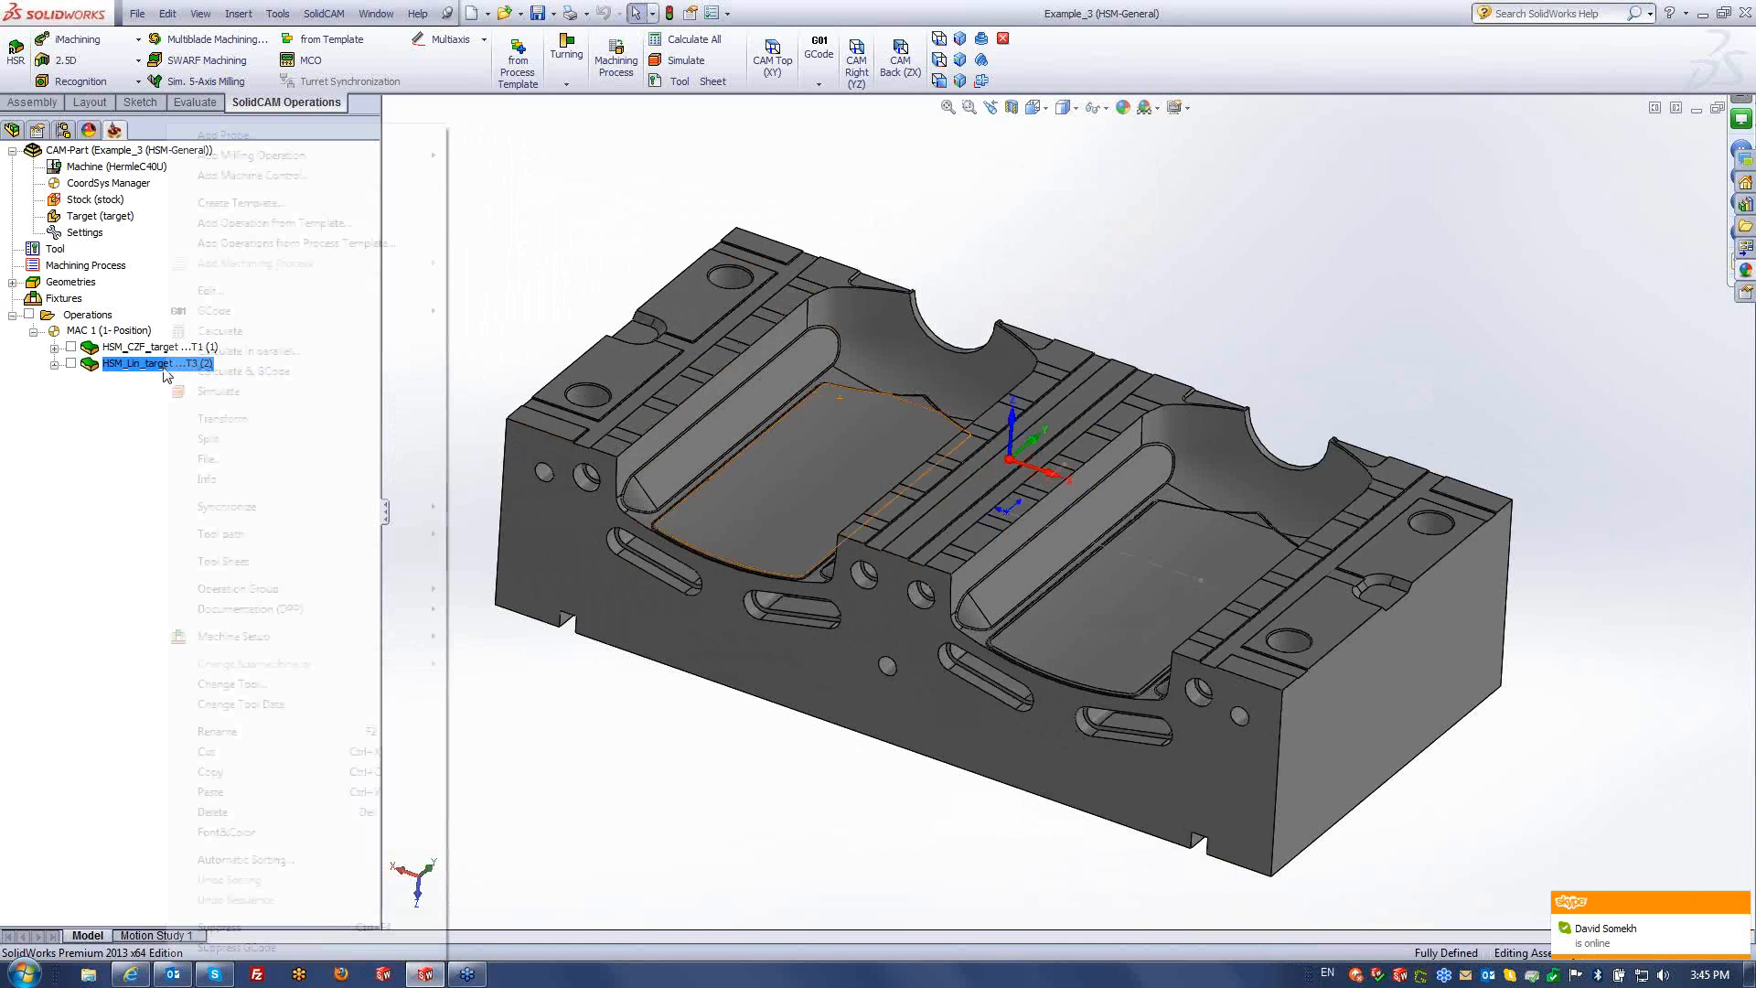
{"action": "mouse_move", "coordinate": [251, 157]}
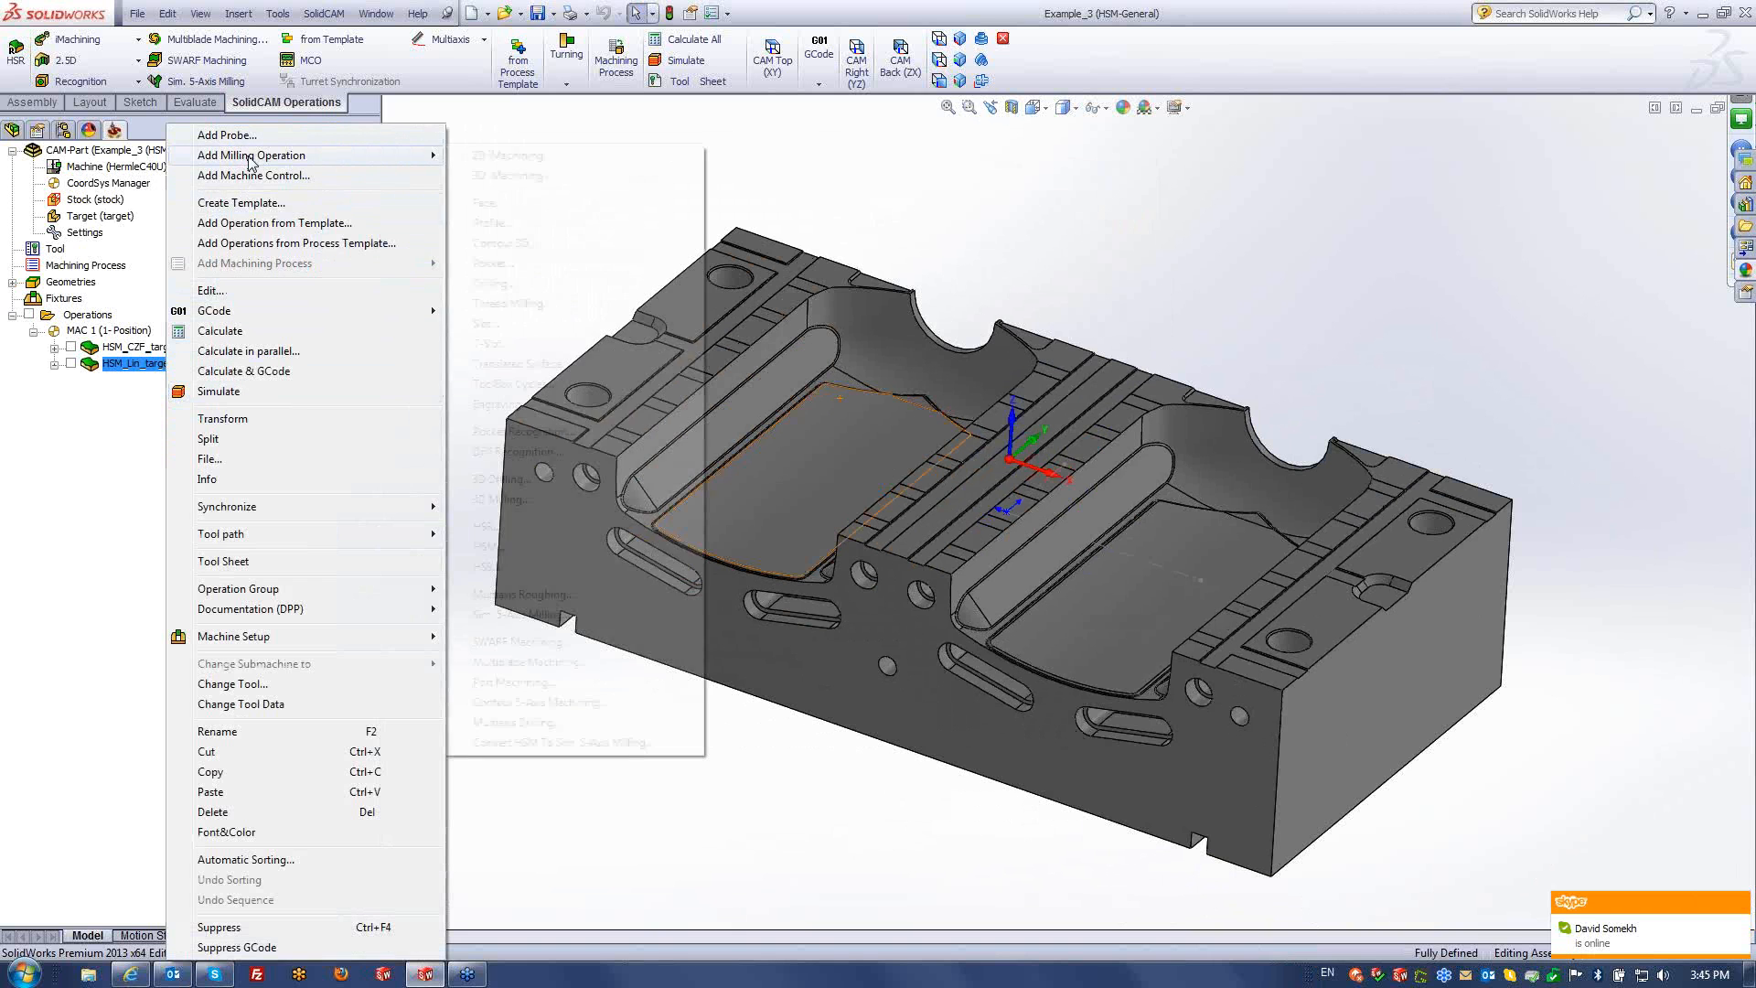
{"action": "left_click", "coordinate": [505, 548]}
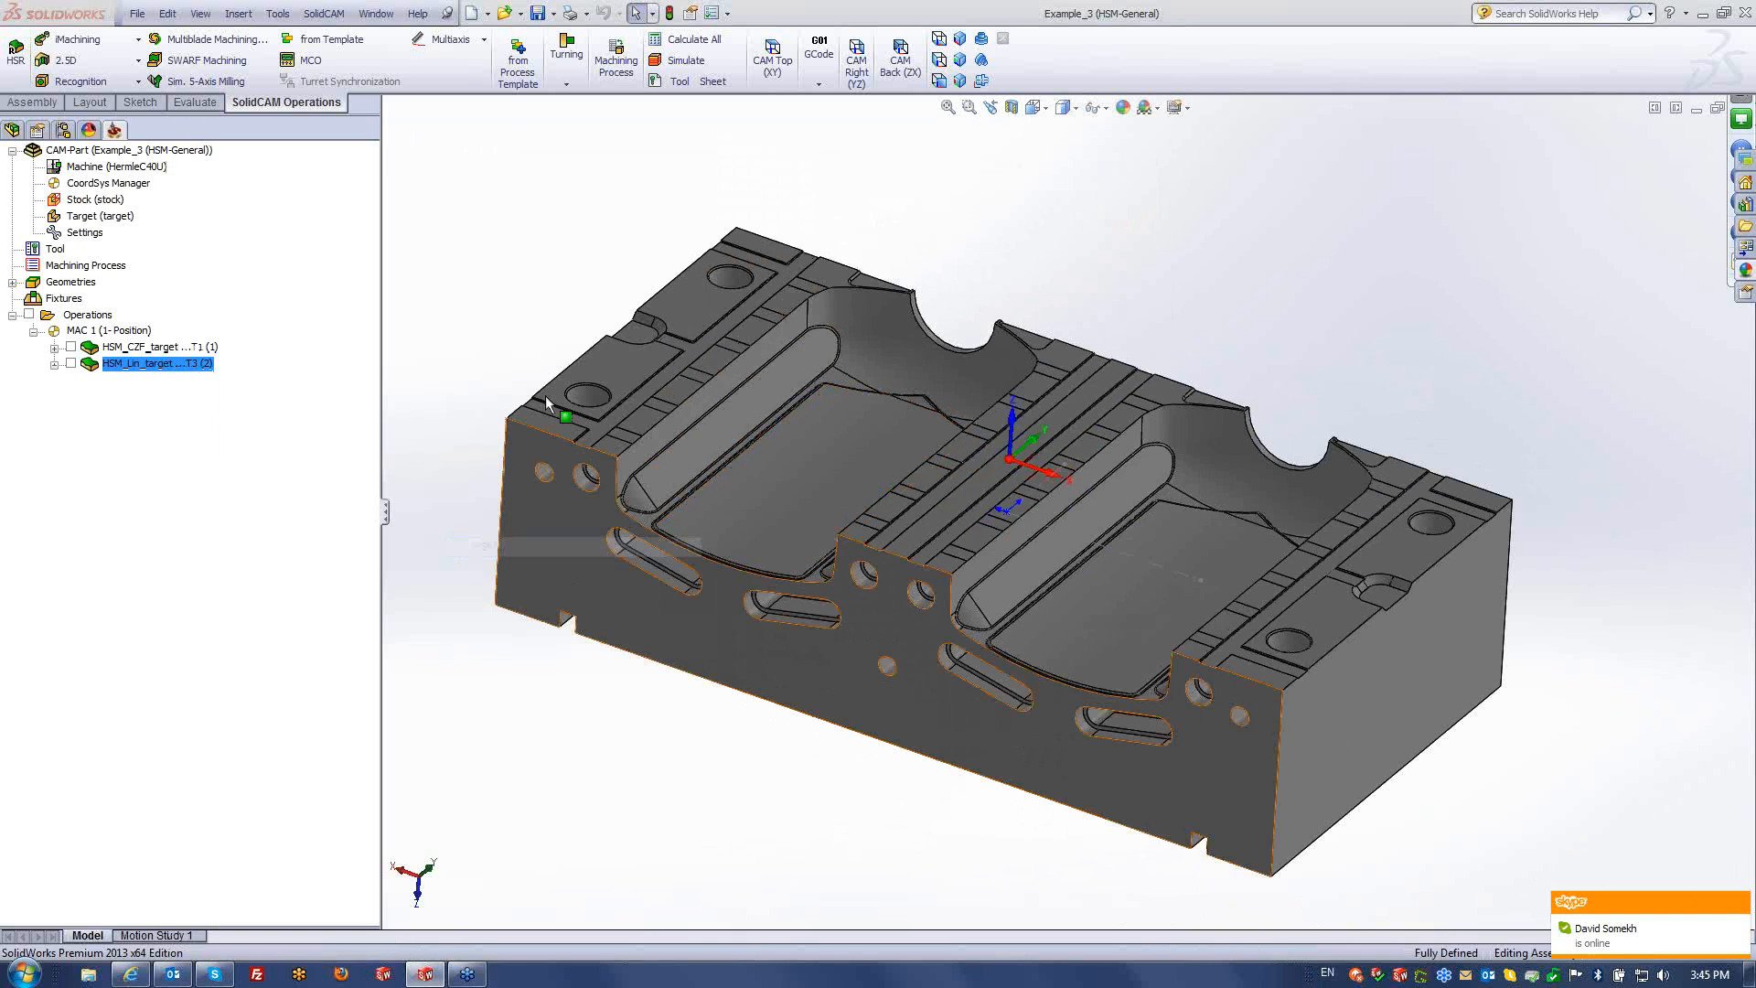
{"action": "left_click", "coordinate": [524, 252]}
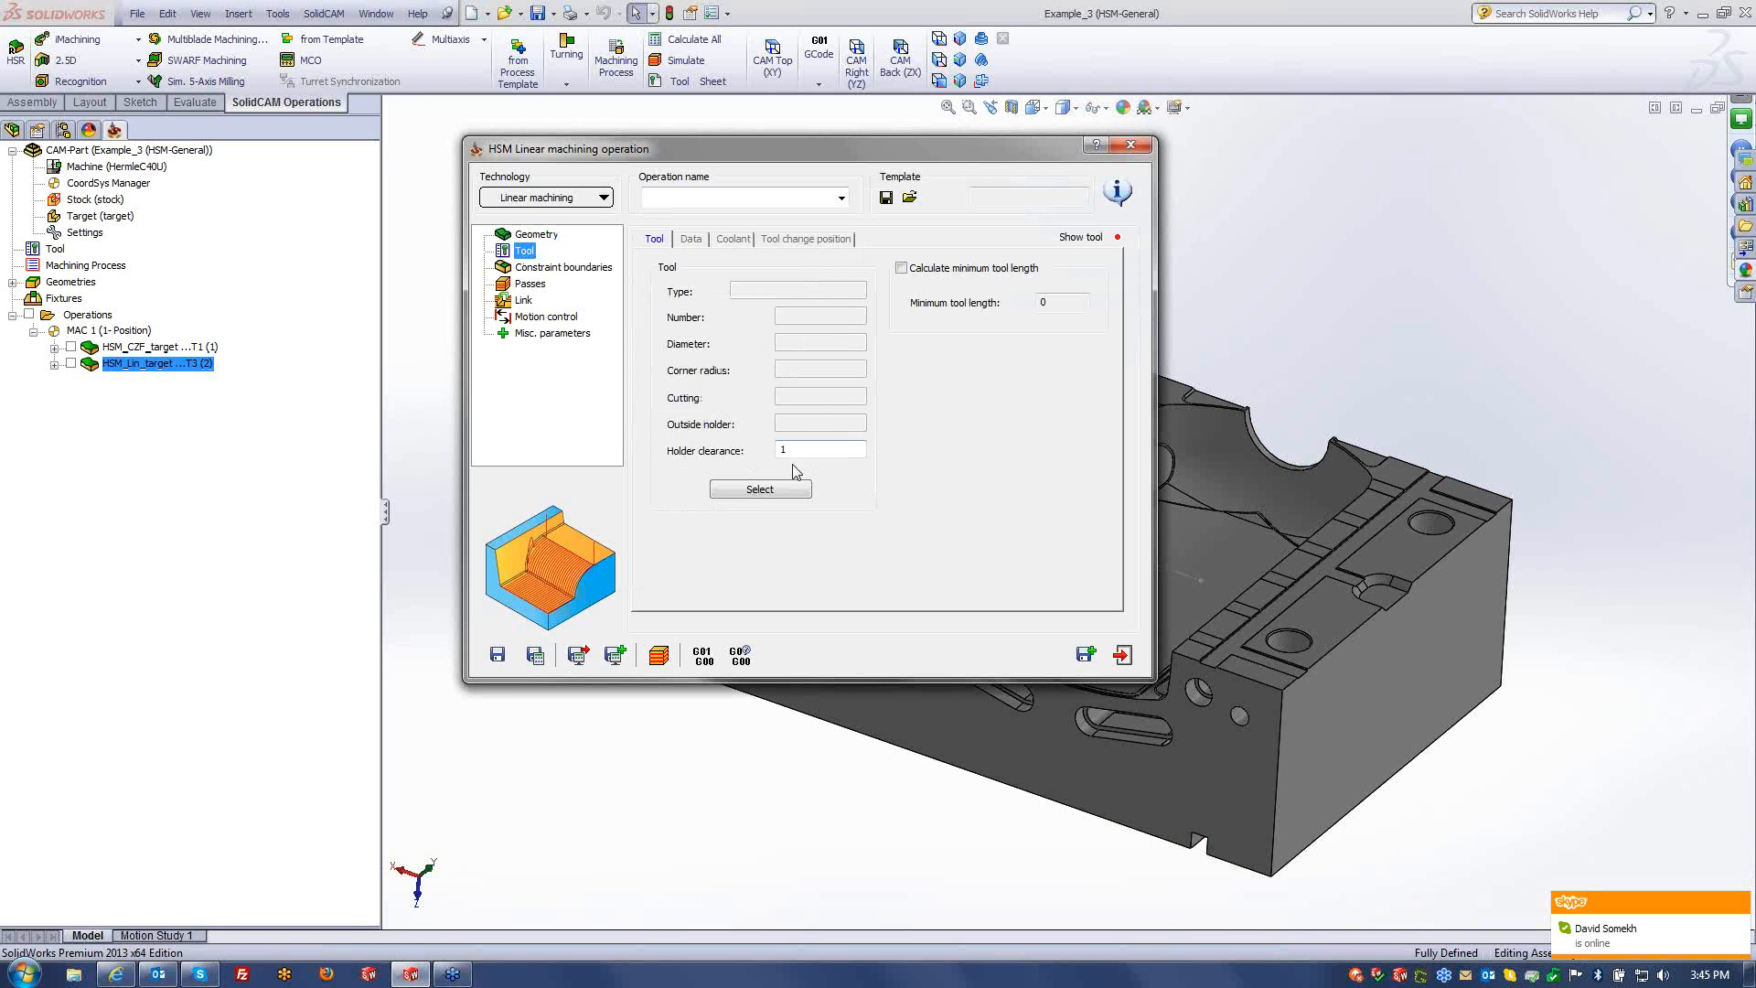
{"action": "left_click", "coordinate": [721, 486]}
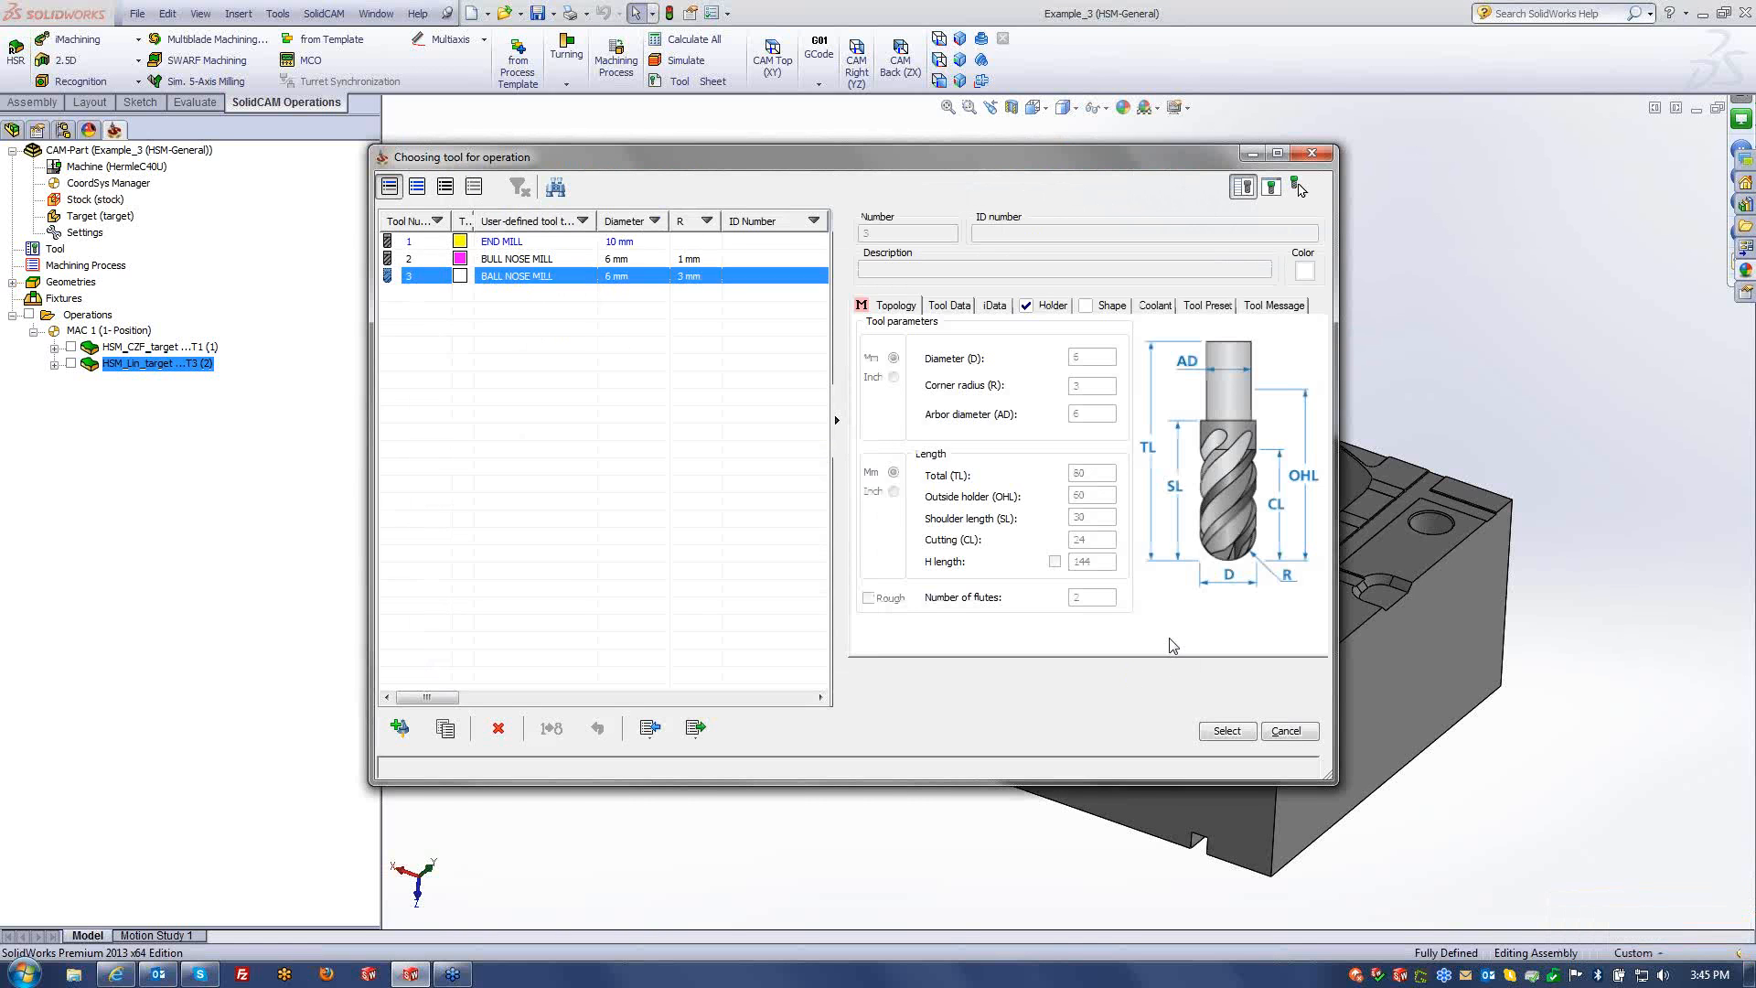
{"action": "left_click", "coordinate": [1227, 730]}
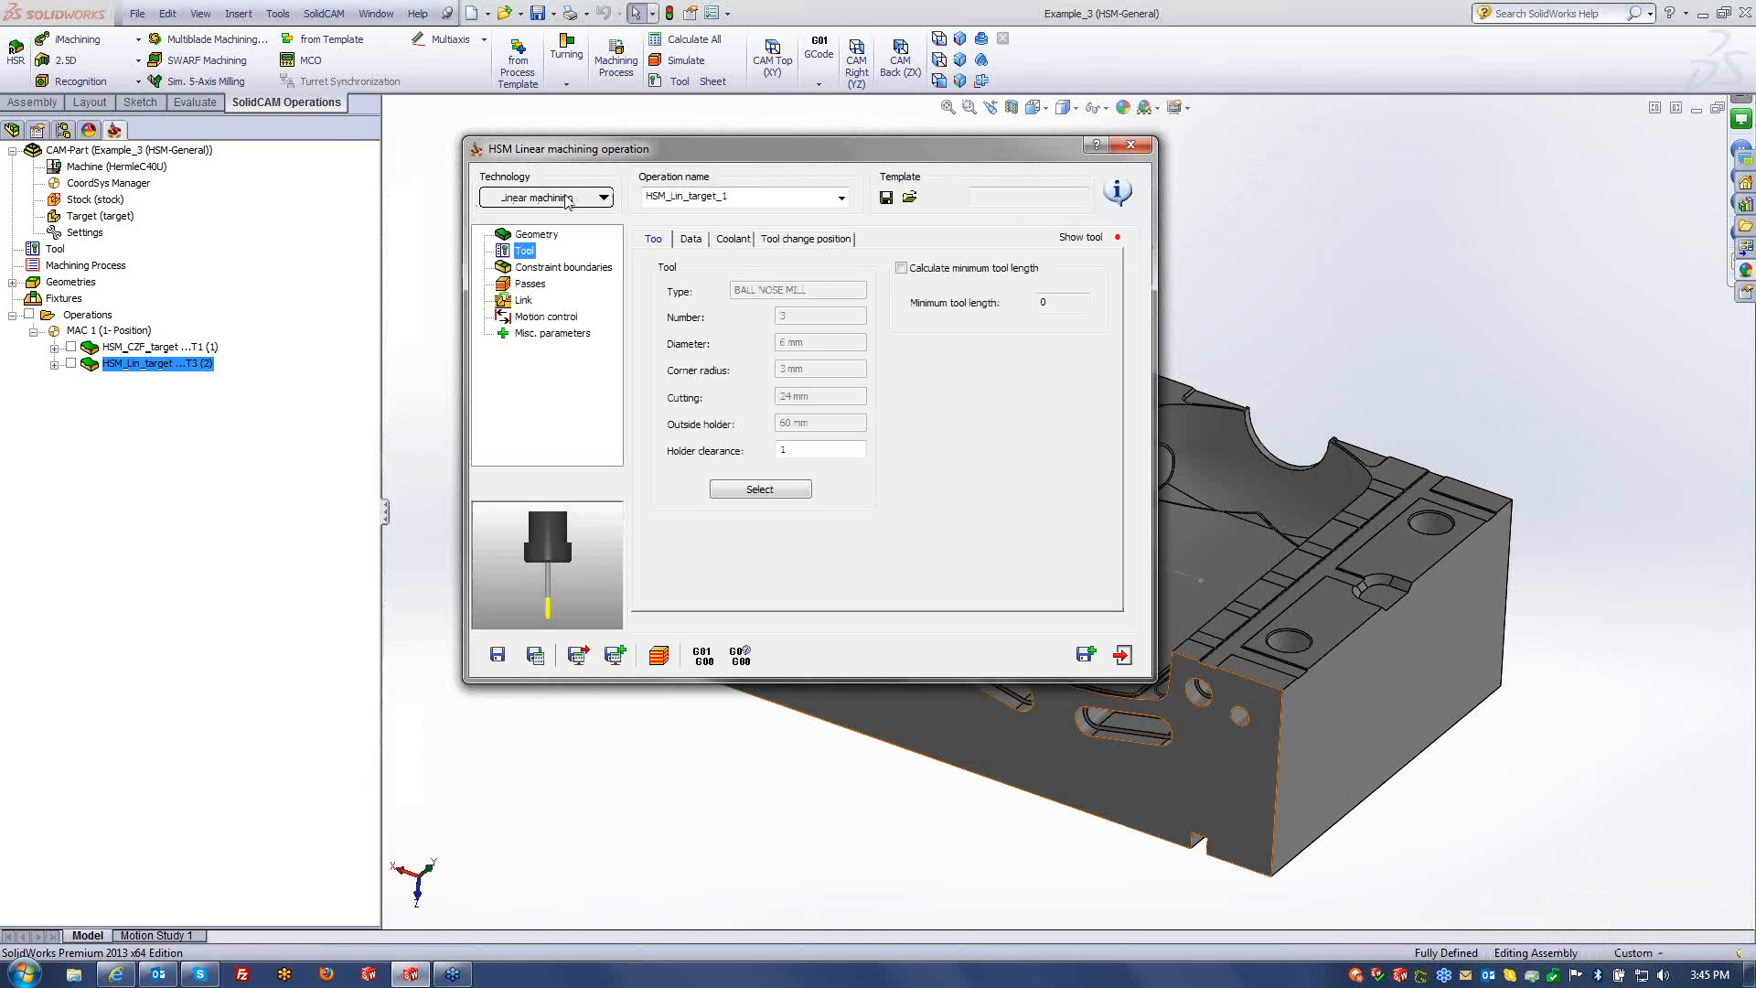
- Set wall and floor offsets to 0.05, tolerance to 0.0043 and step over to 0.07
{"action": "left_click", "coordinate": [534, 268]}
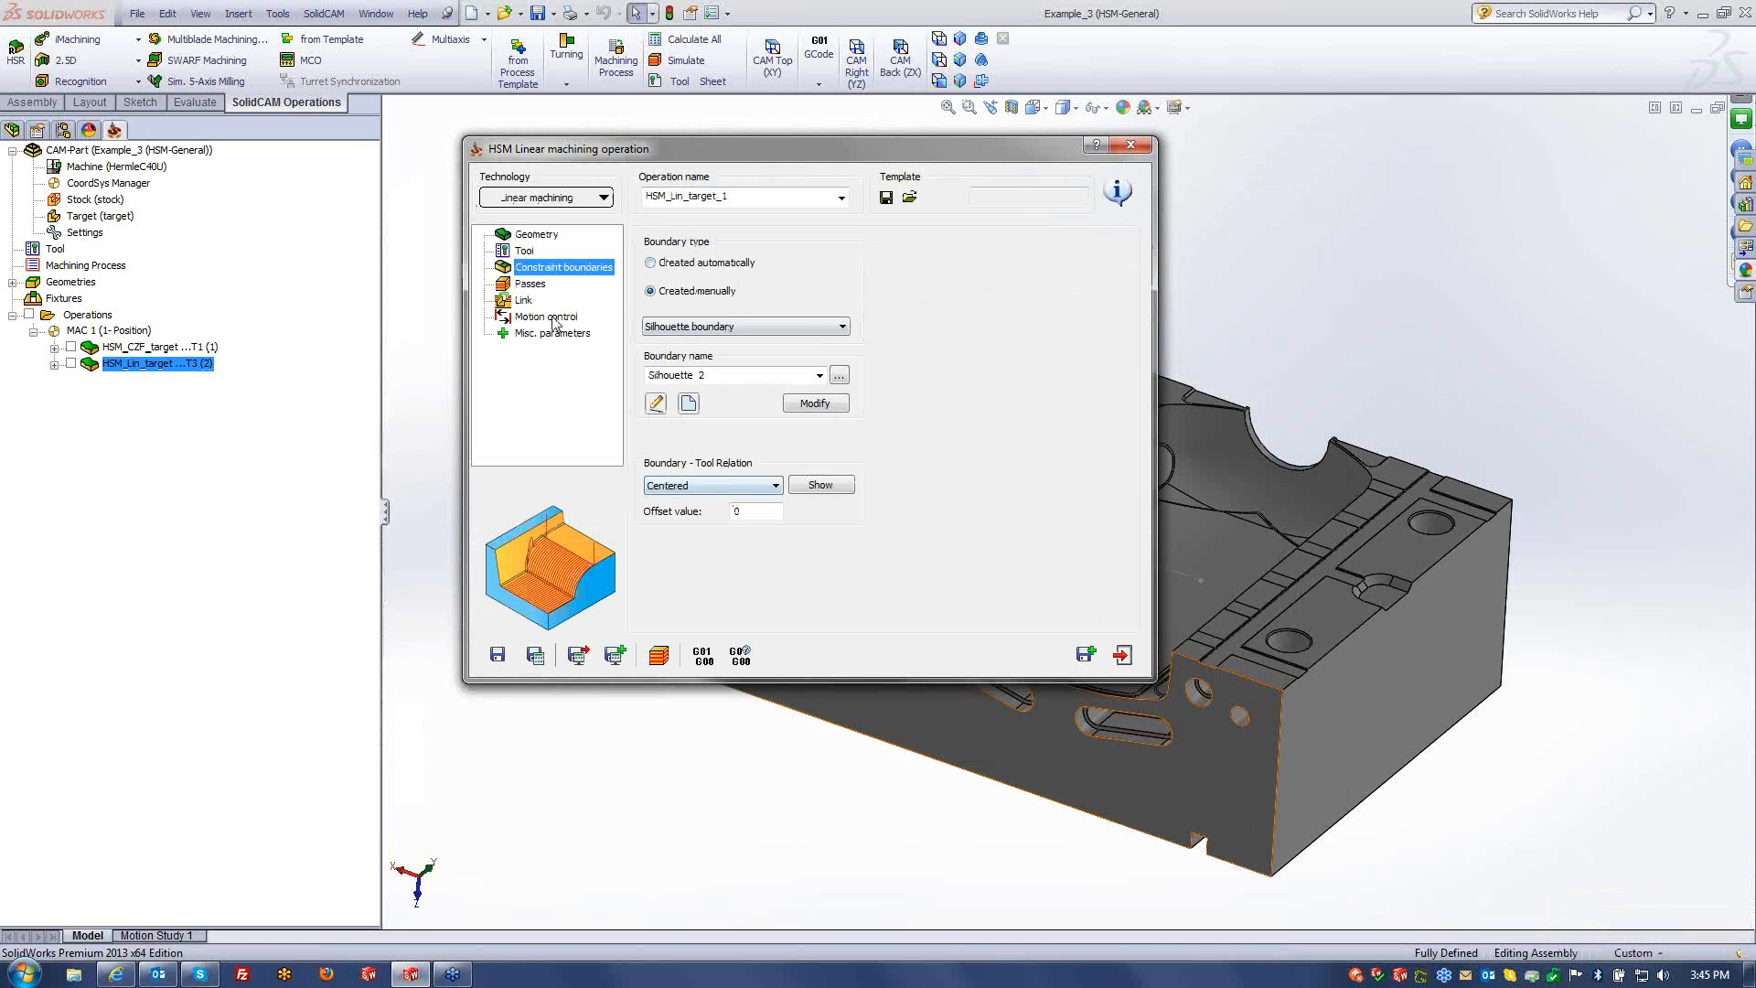
{"action": "left_click", "coordinate": [529, 283]}
{"action": "left_click", "coordinate": [812, 301]}
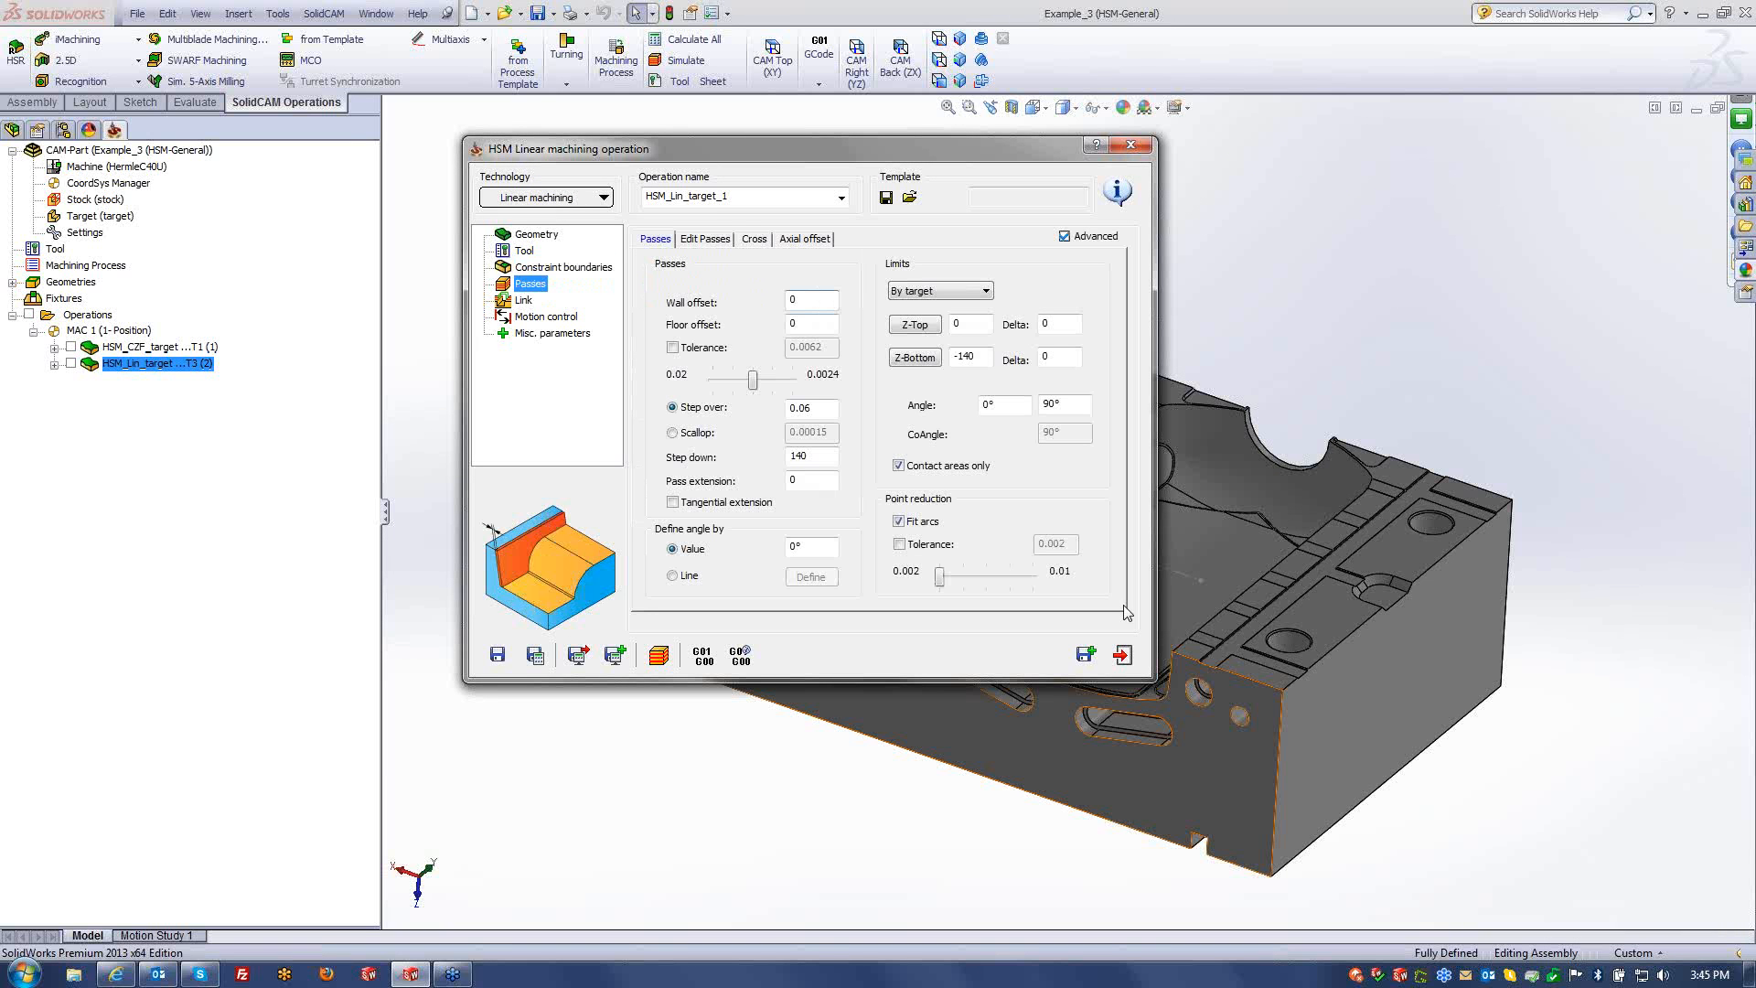
{"action": "key", "text": "Tab"}
{"action": "key", "text": "Tab"}
{"action": "key", "text": "Tab"}
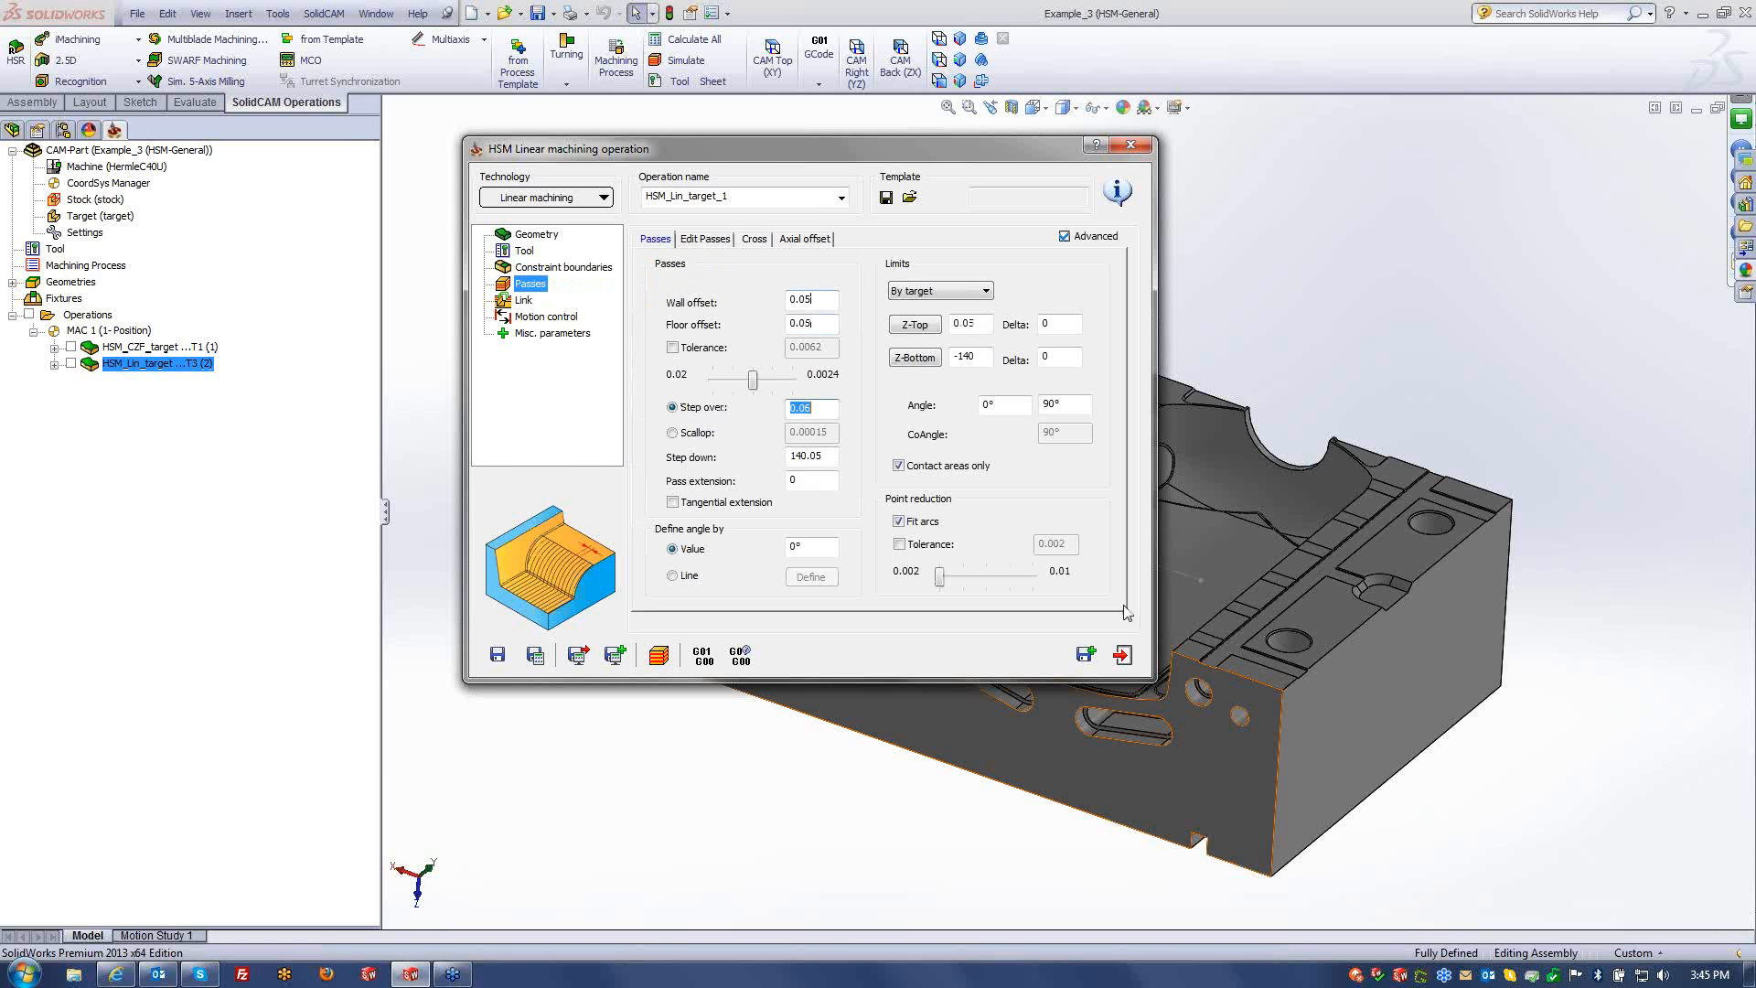
{"action": "left_click_drag", "start_coordinate": [753, 379], "coordinate": [772, 379]}
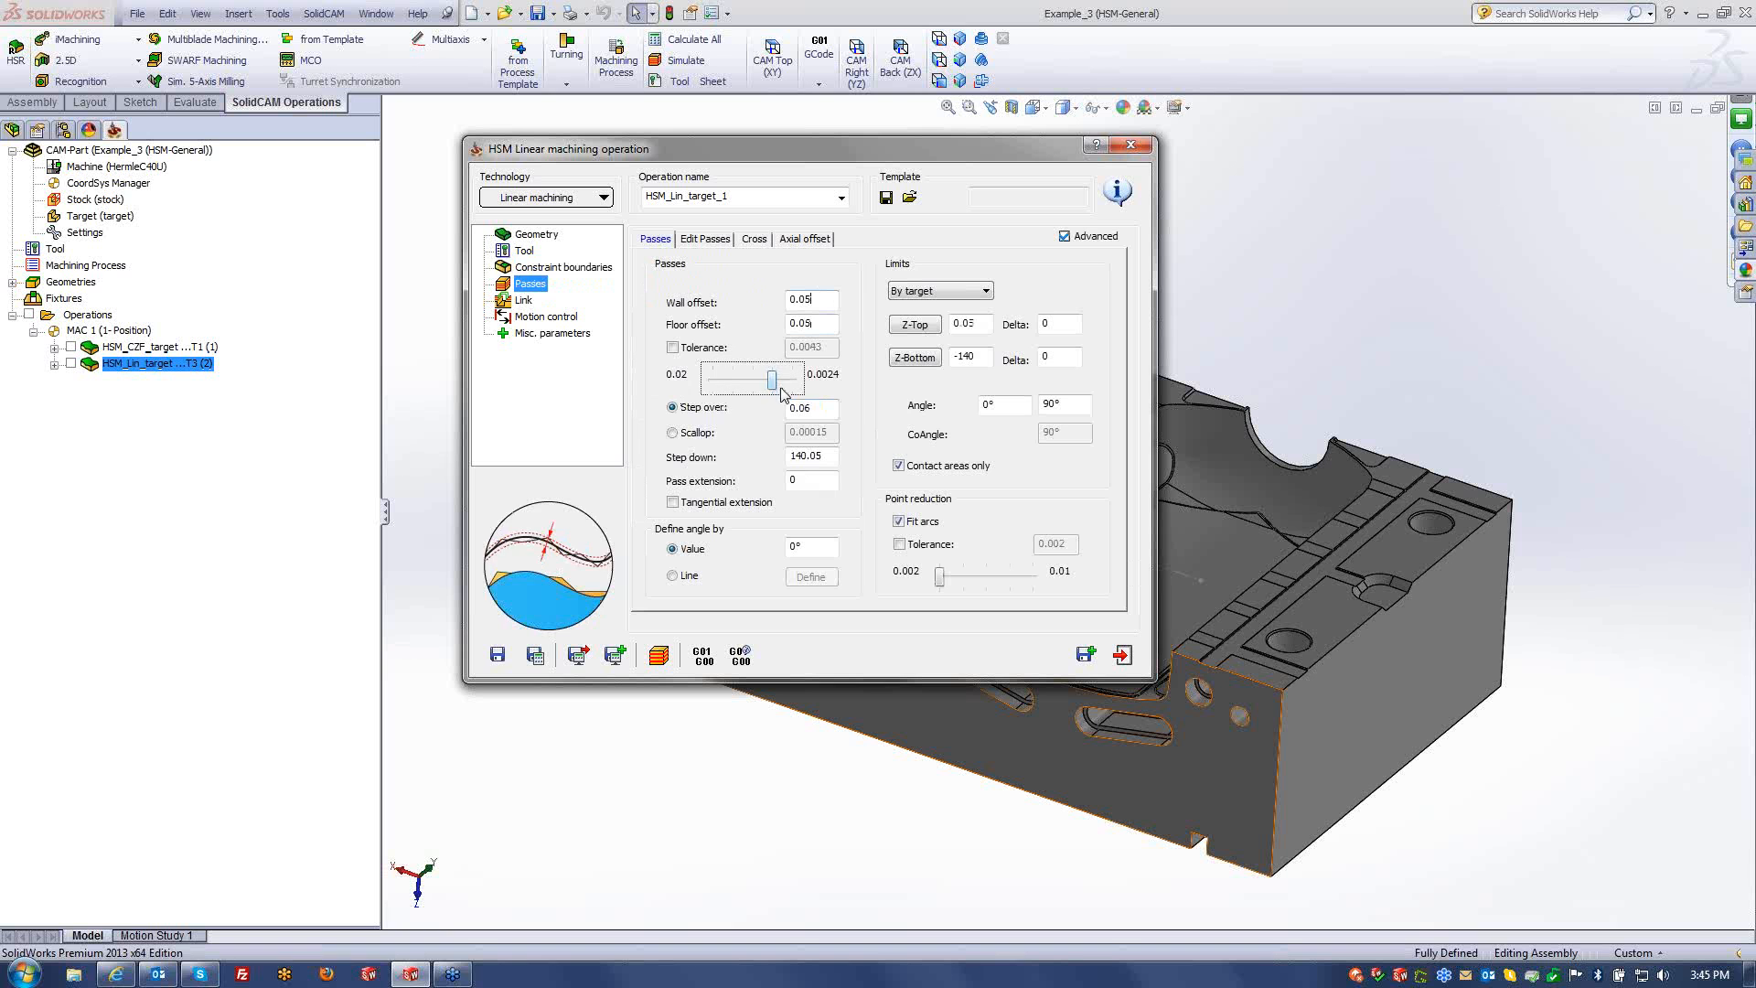
{"action": "double_click", "coordinate": [816, 412]}
{"action": "type", "text": "0"}
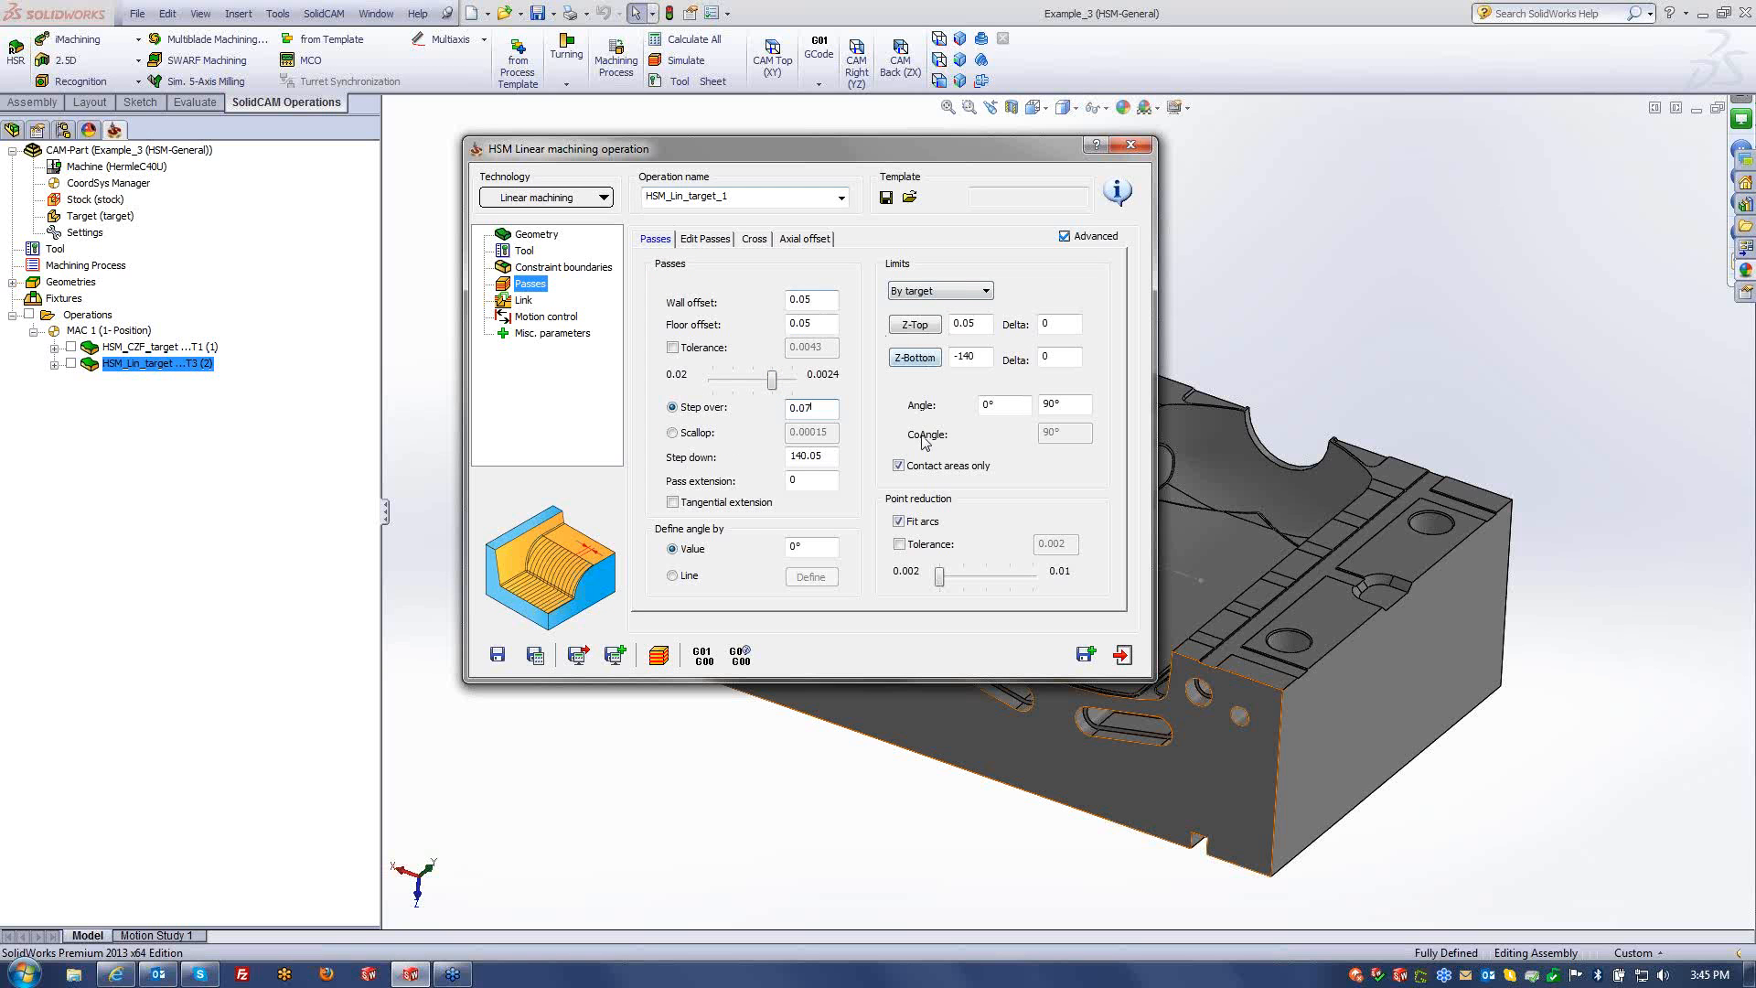
{"action": "left_click", "coordinate": [560, 198]}
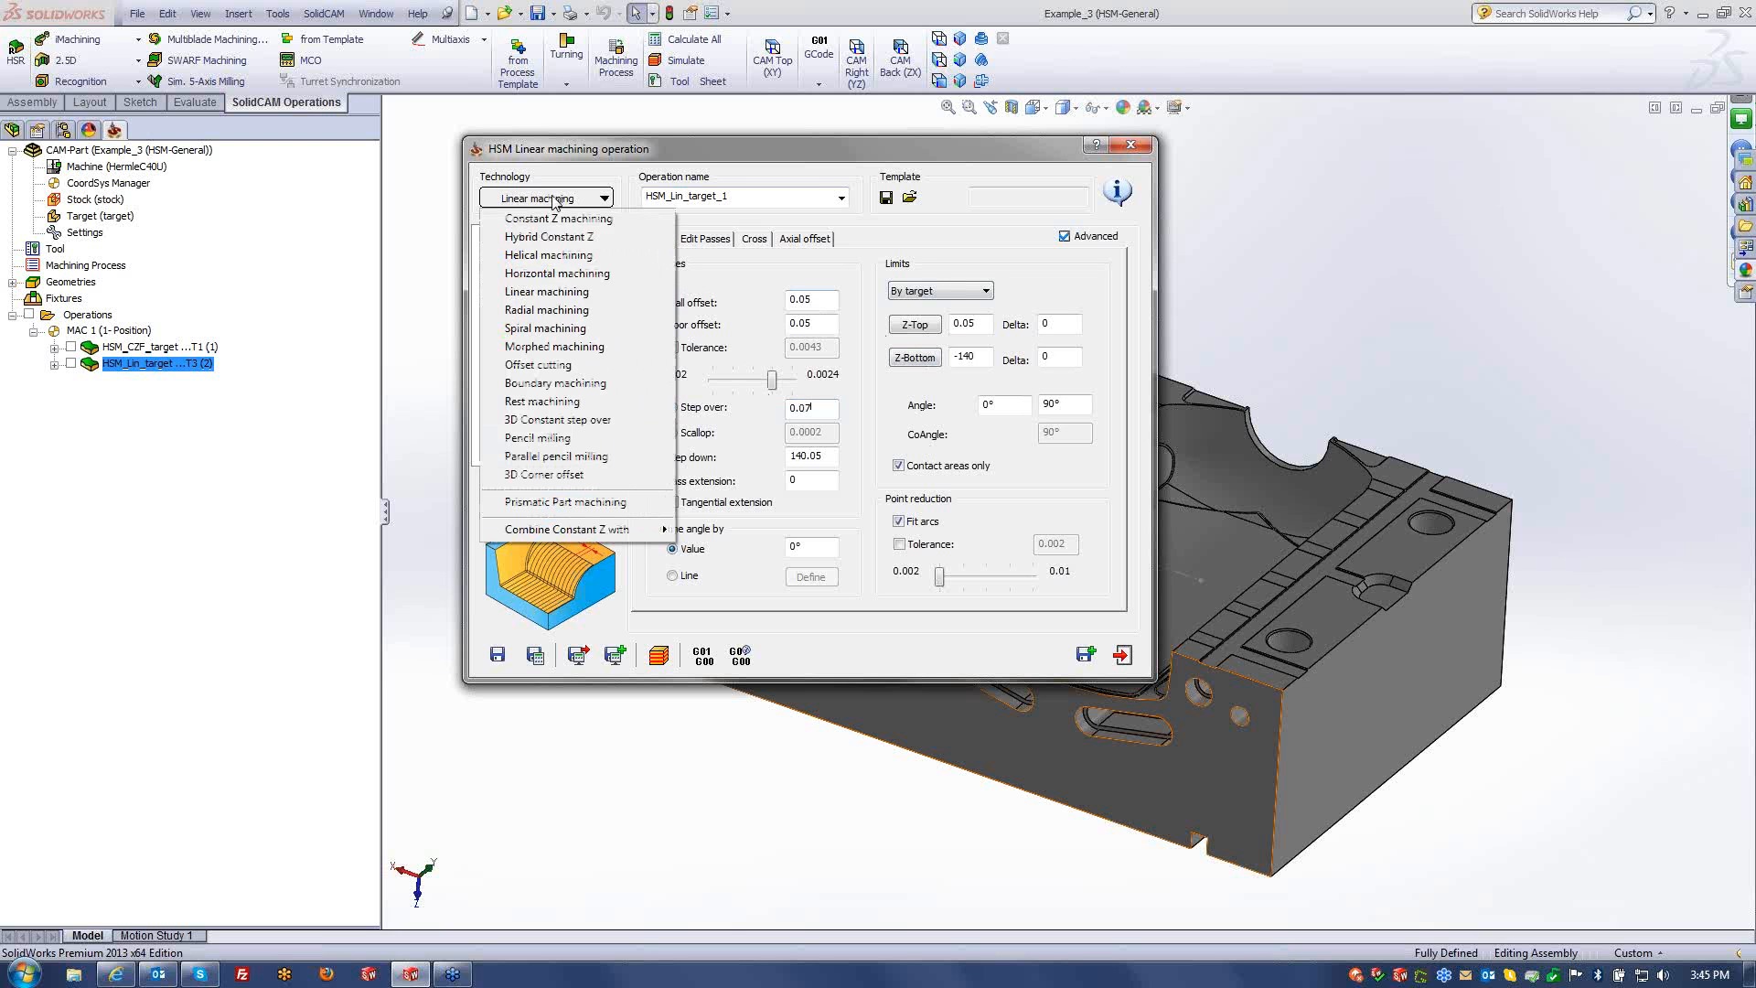
- Switch the operation to Radial machining and review its wall offset, floor offset and step over
{"action": "left_click", "coordinate": [547, 309]}
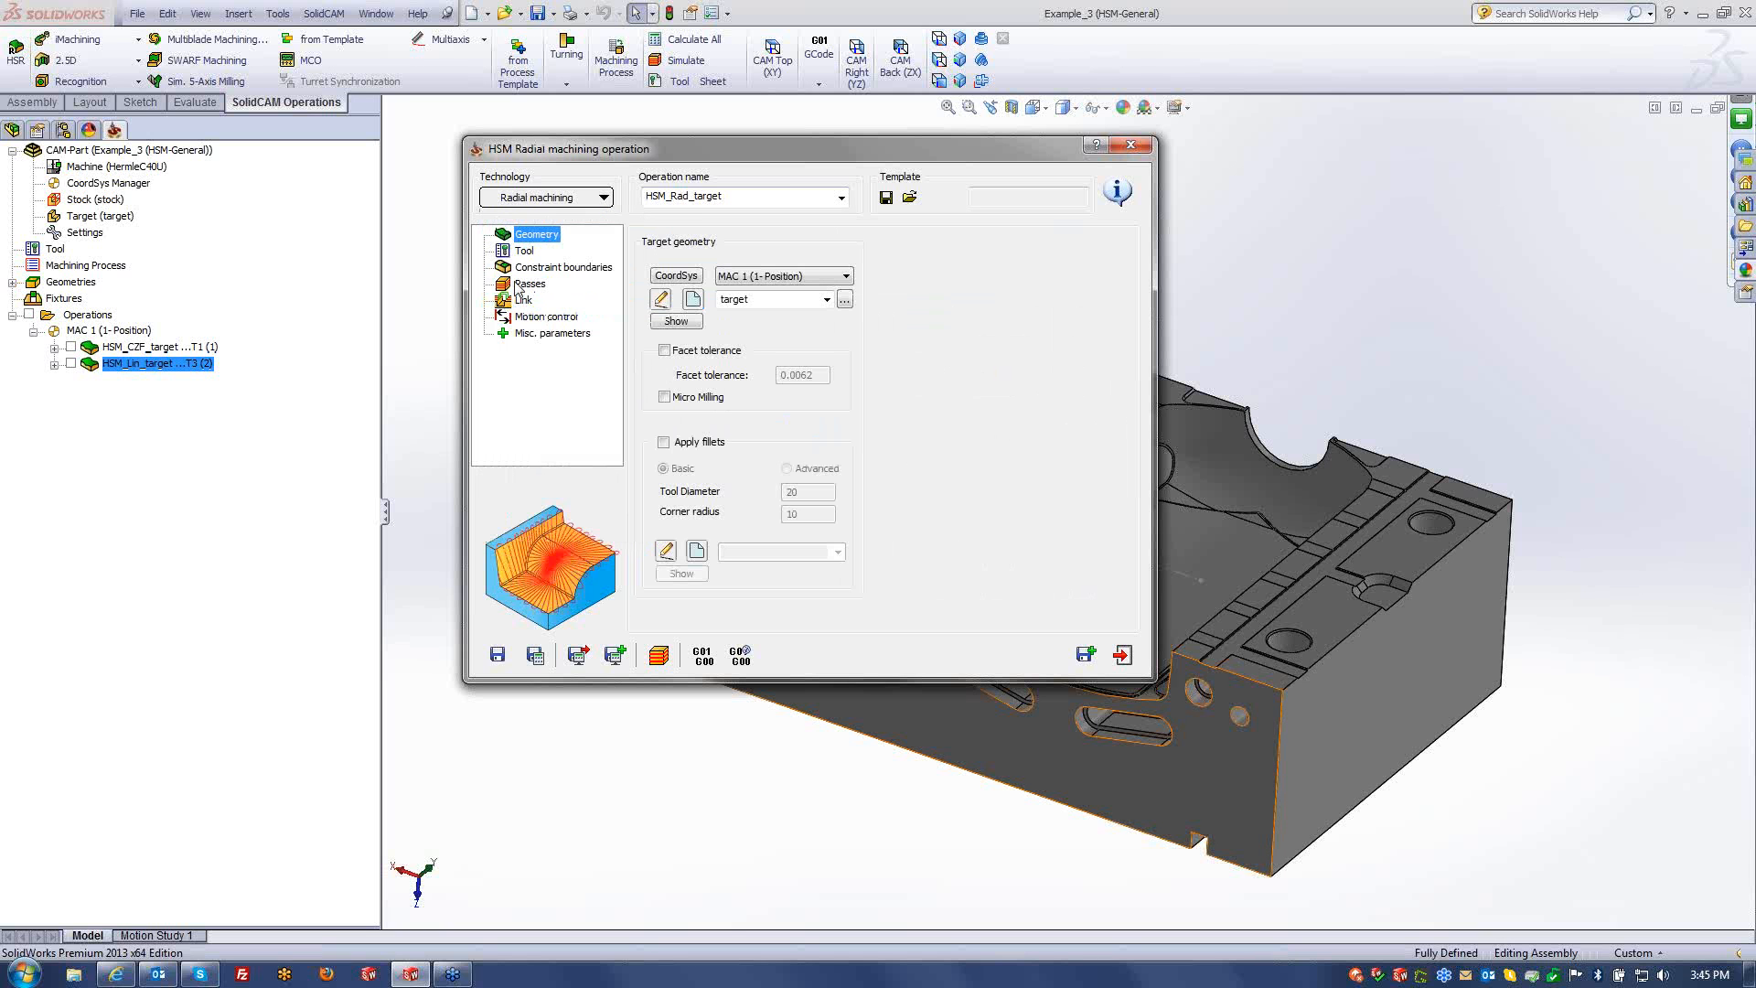
{"action": "left_click", "coordinate": [527, 283]}
{"action": "left_click", "coordinate": [825, 302]}
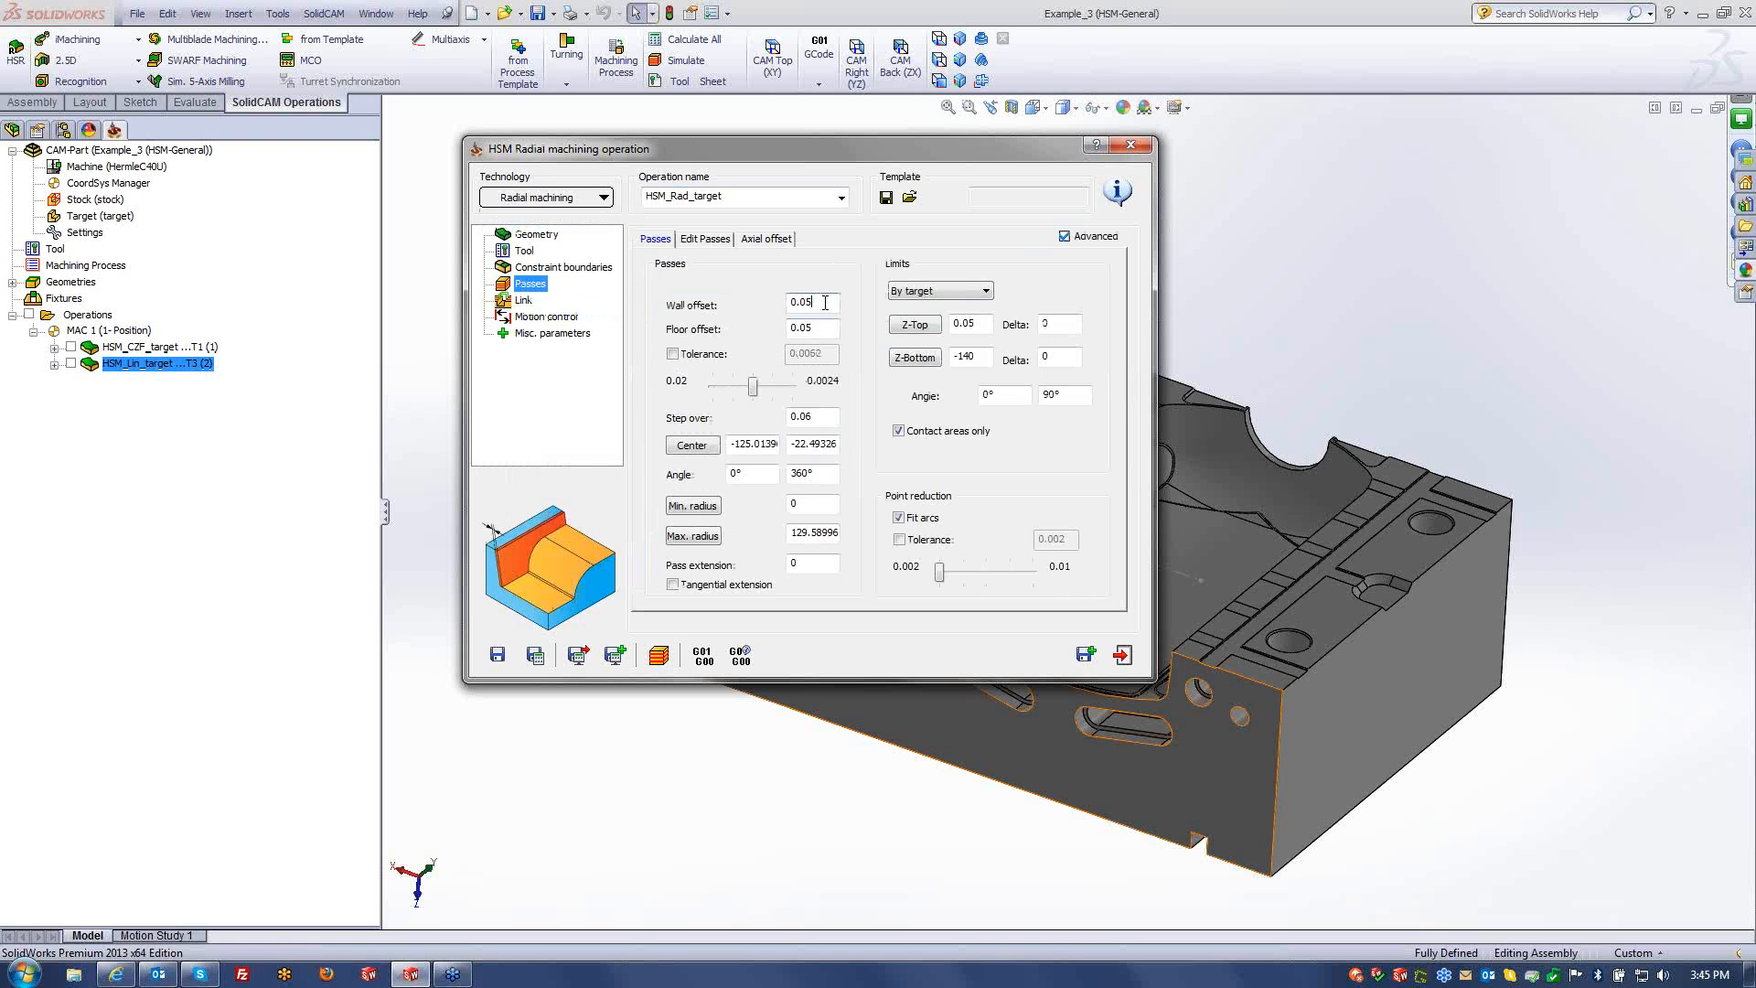
{"action": "left_click", "coordinate": [829, 328]}
{"action": "left_click", "coordinate": [824, 414]}
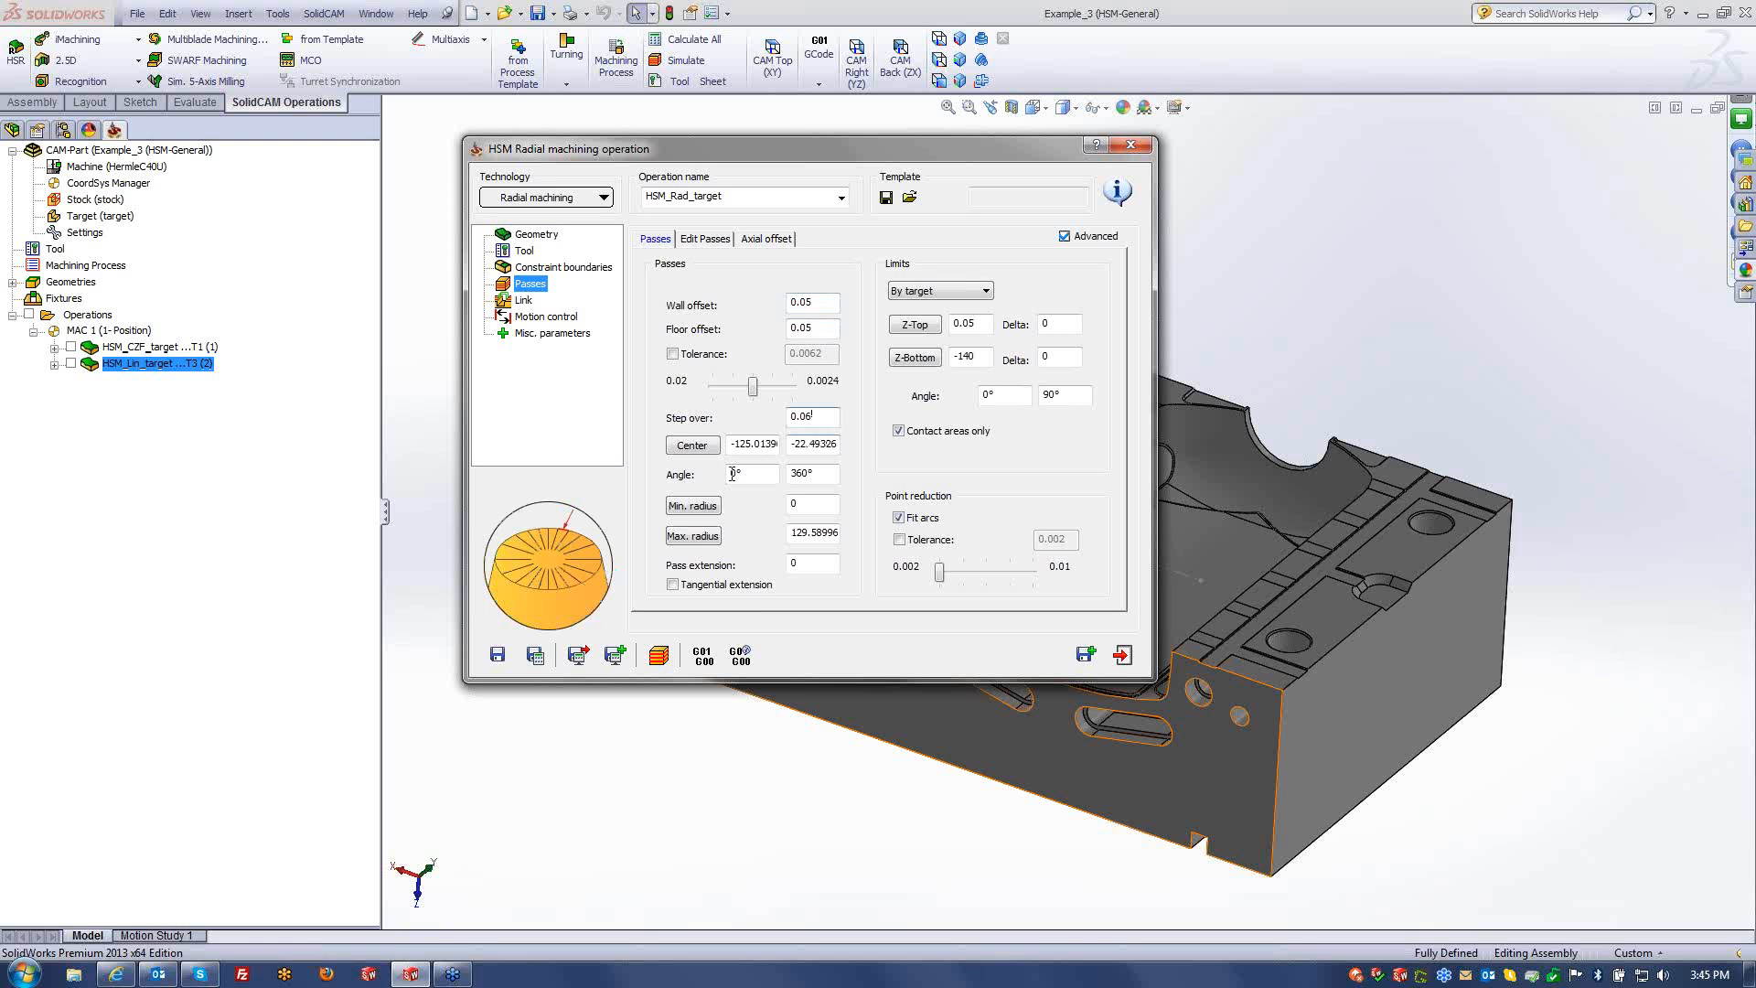
{"action": "left_click", "coordinate": [824, 303]}
{"action": "left_click", "coordinate": [820, 413]}
{"action": "left_click", "coordinate": [822, 329]}
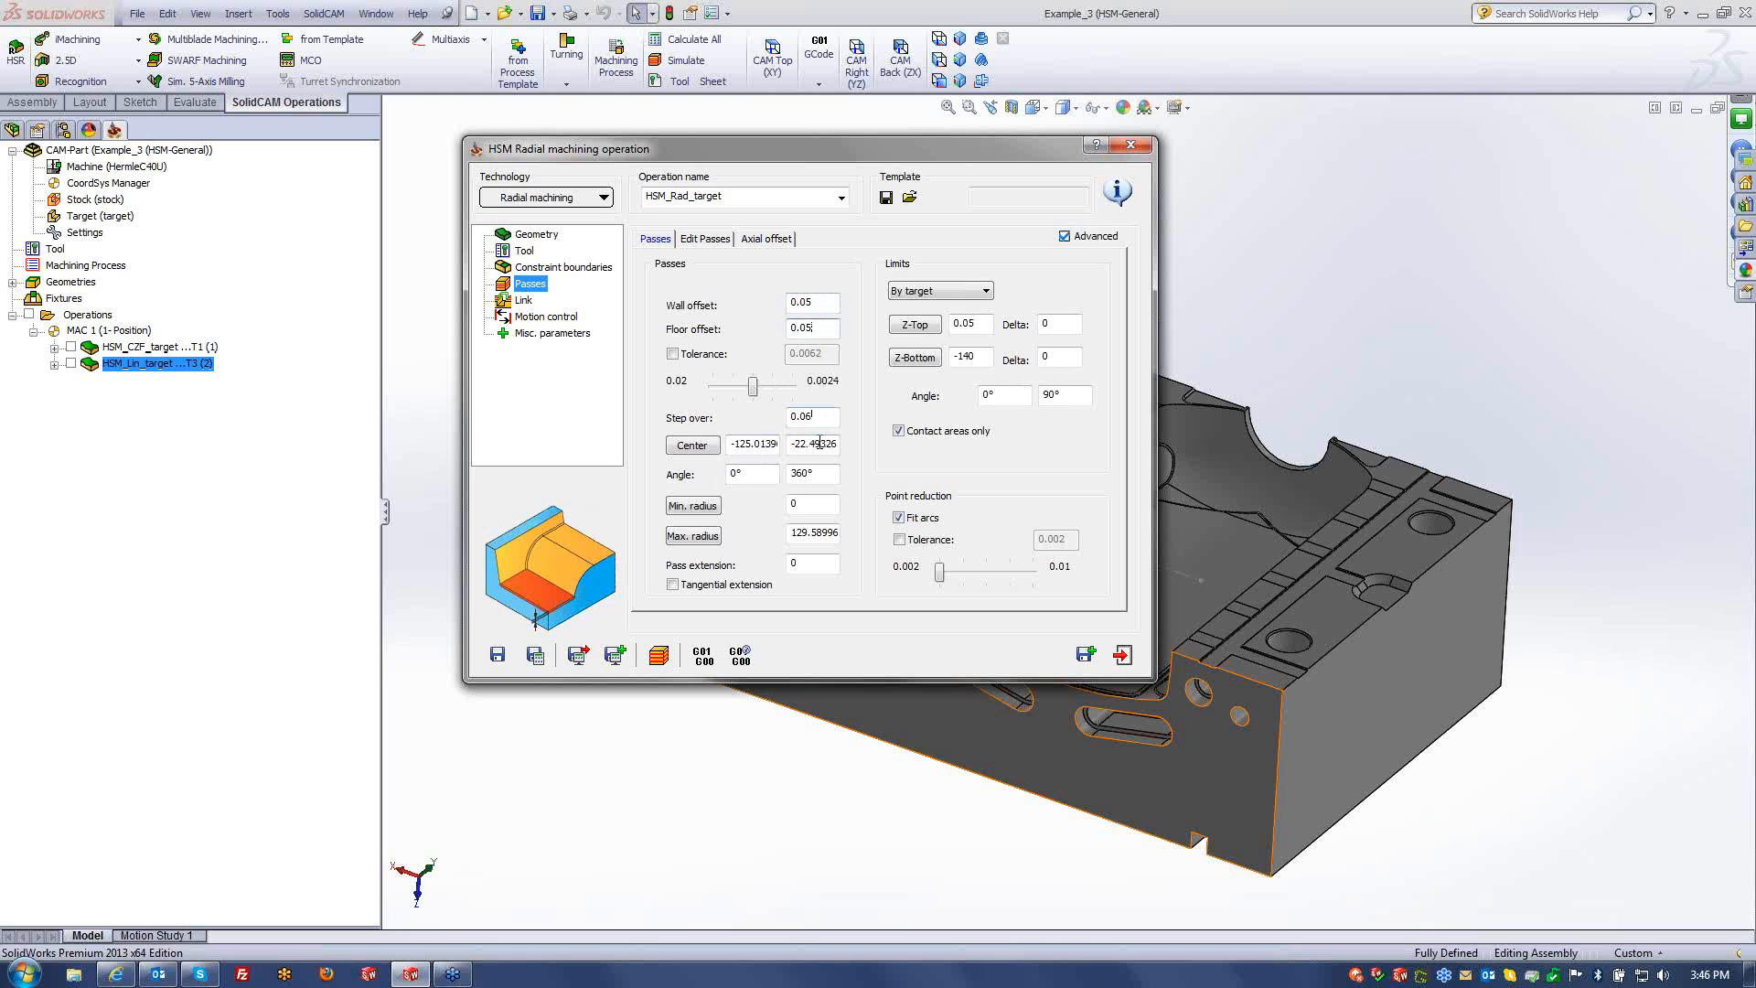
{"action": "left_click", "coordinate": [819, 421]}
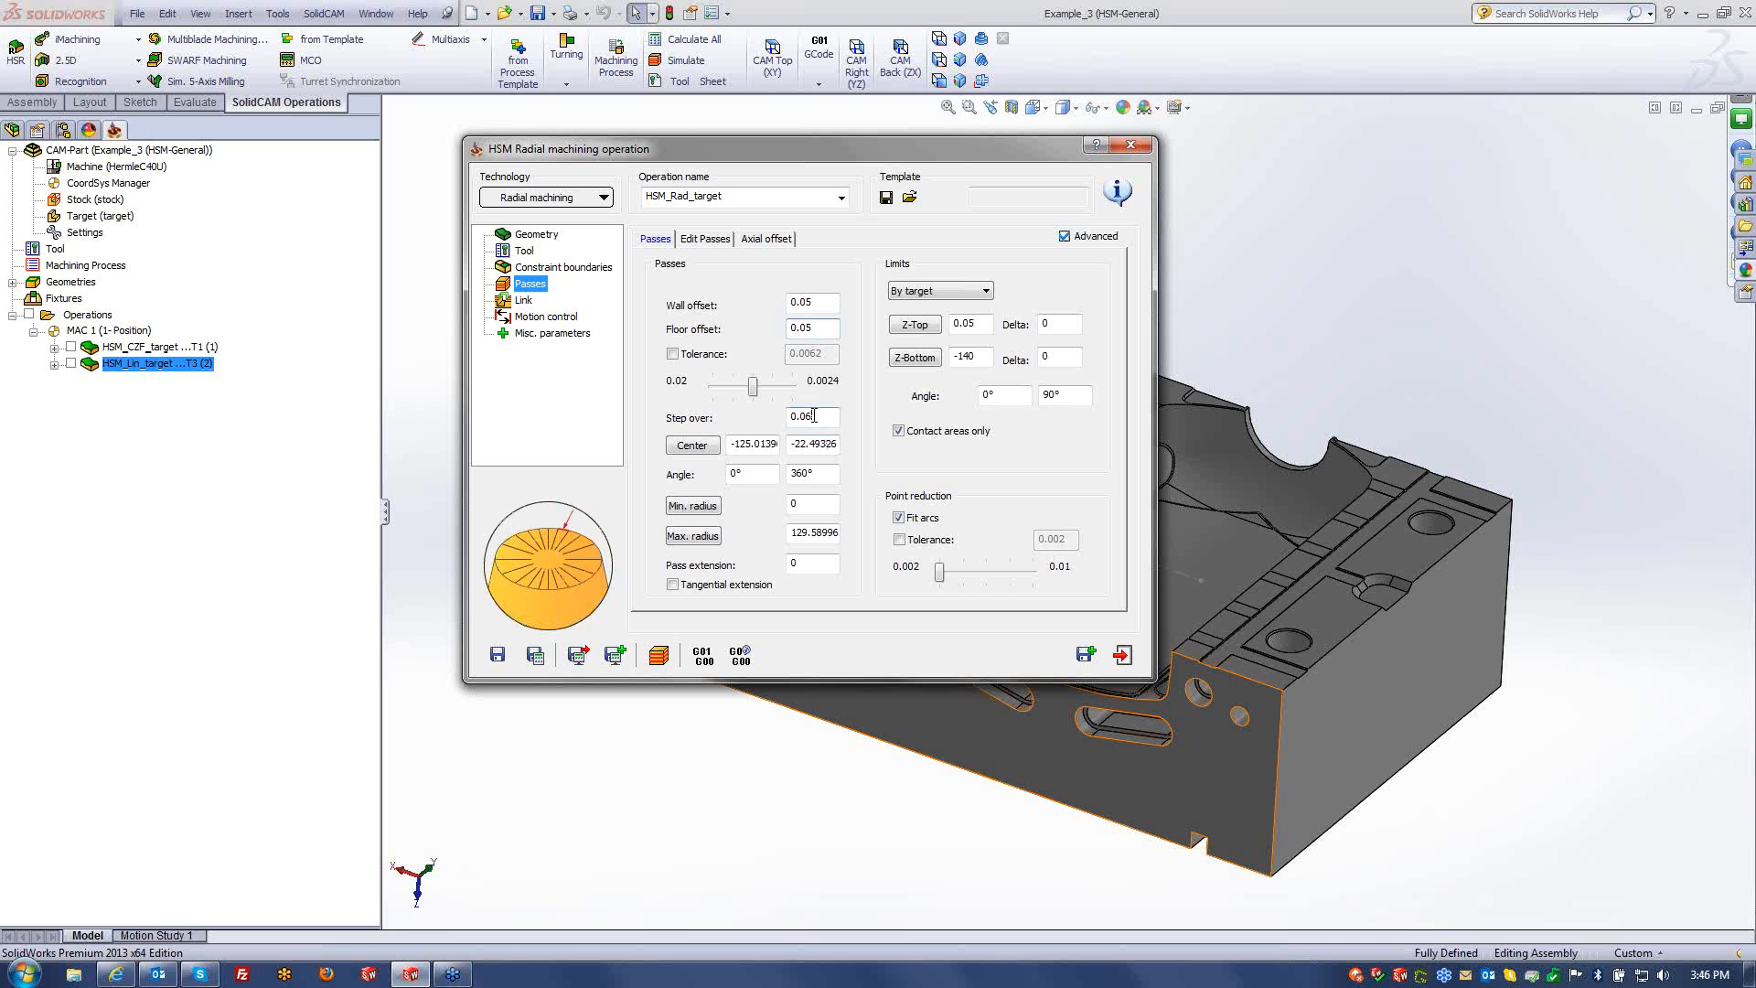
{"action": "left_click", "coordinate": [826, 302]}
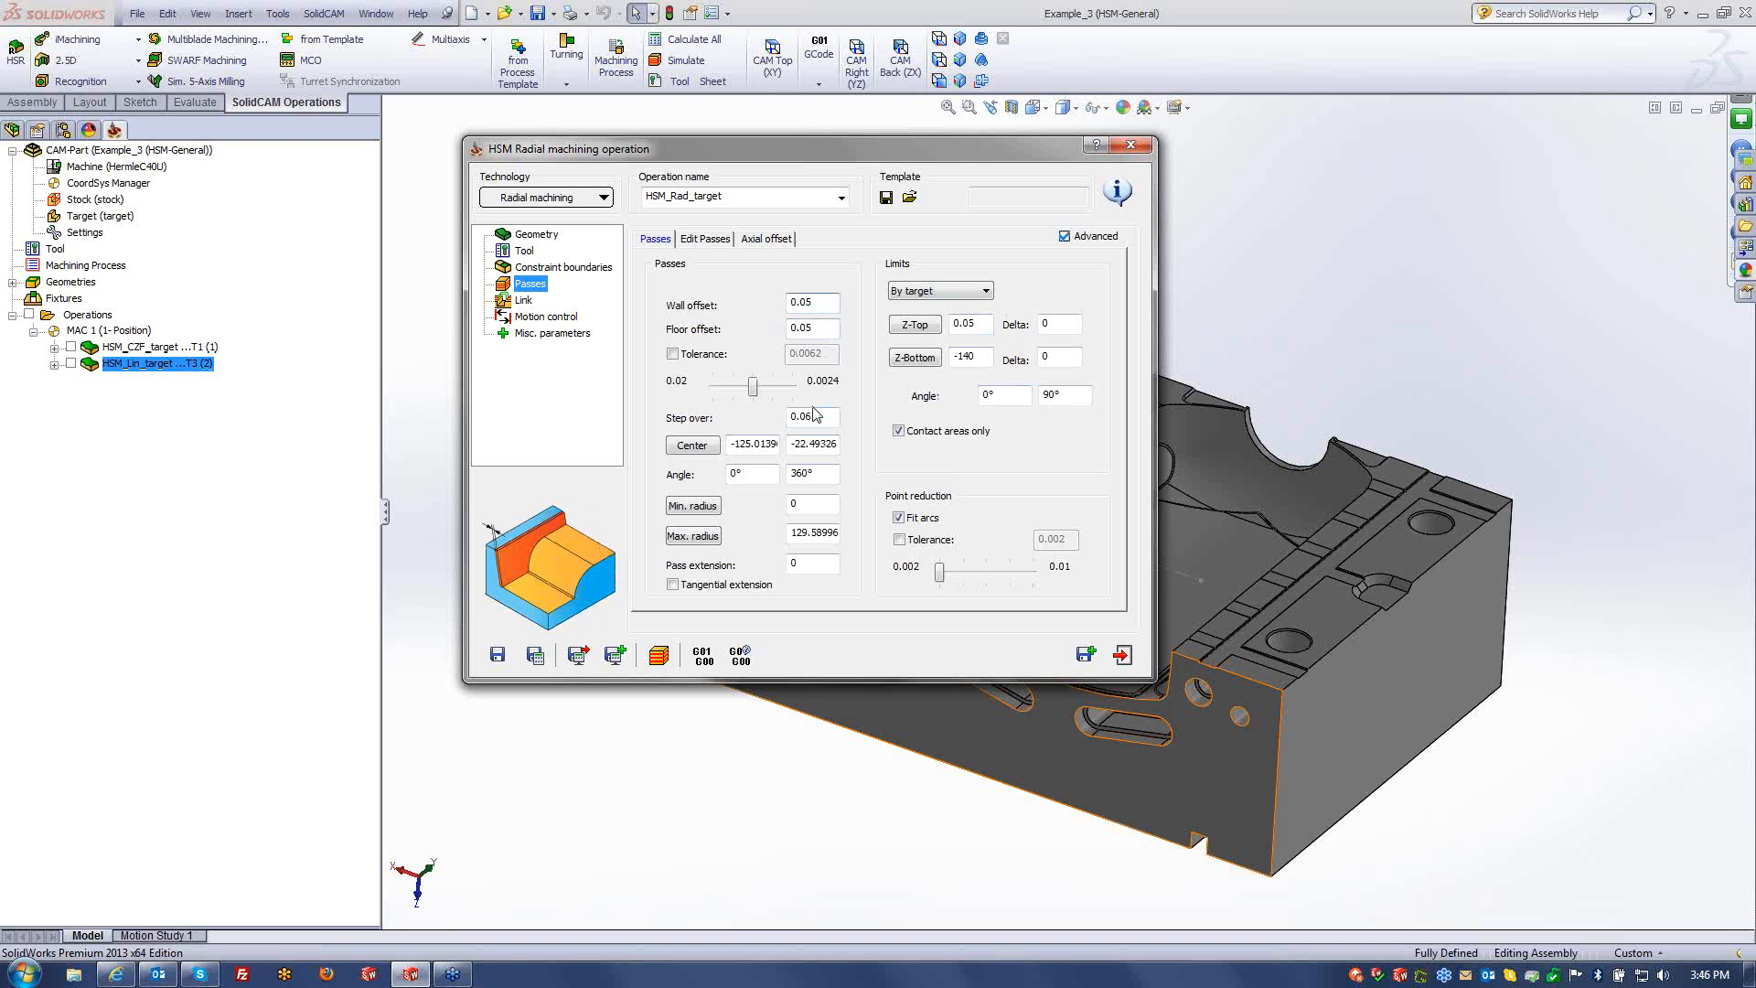
{"action": "left_click", "coordinate": [823, 329]}
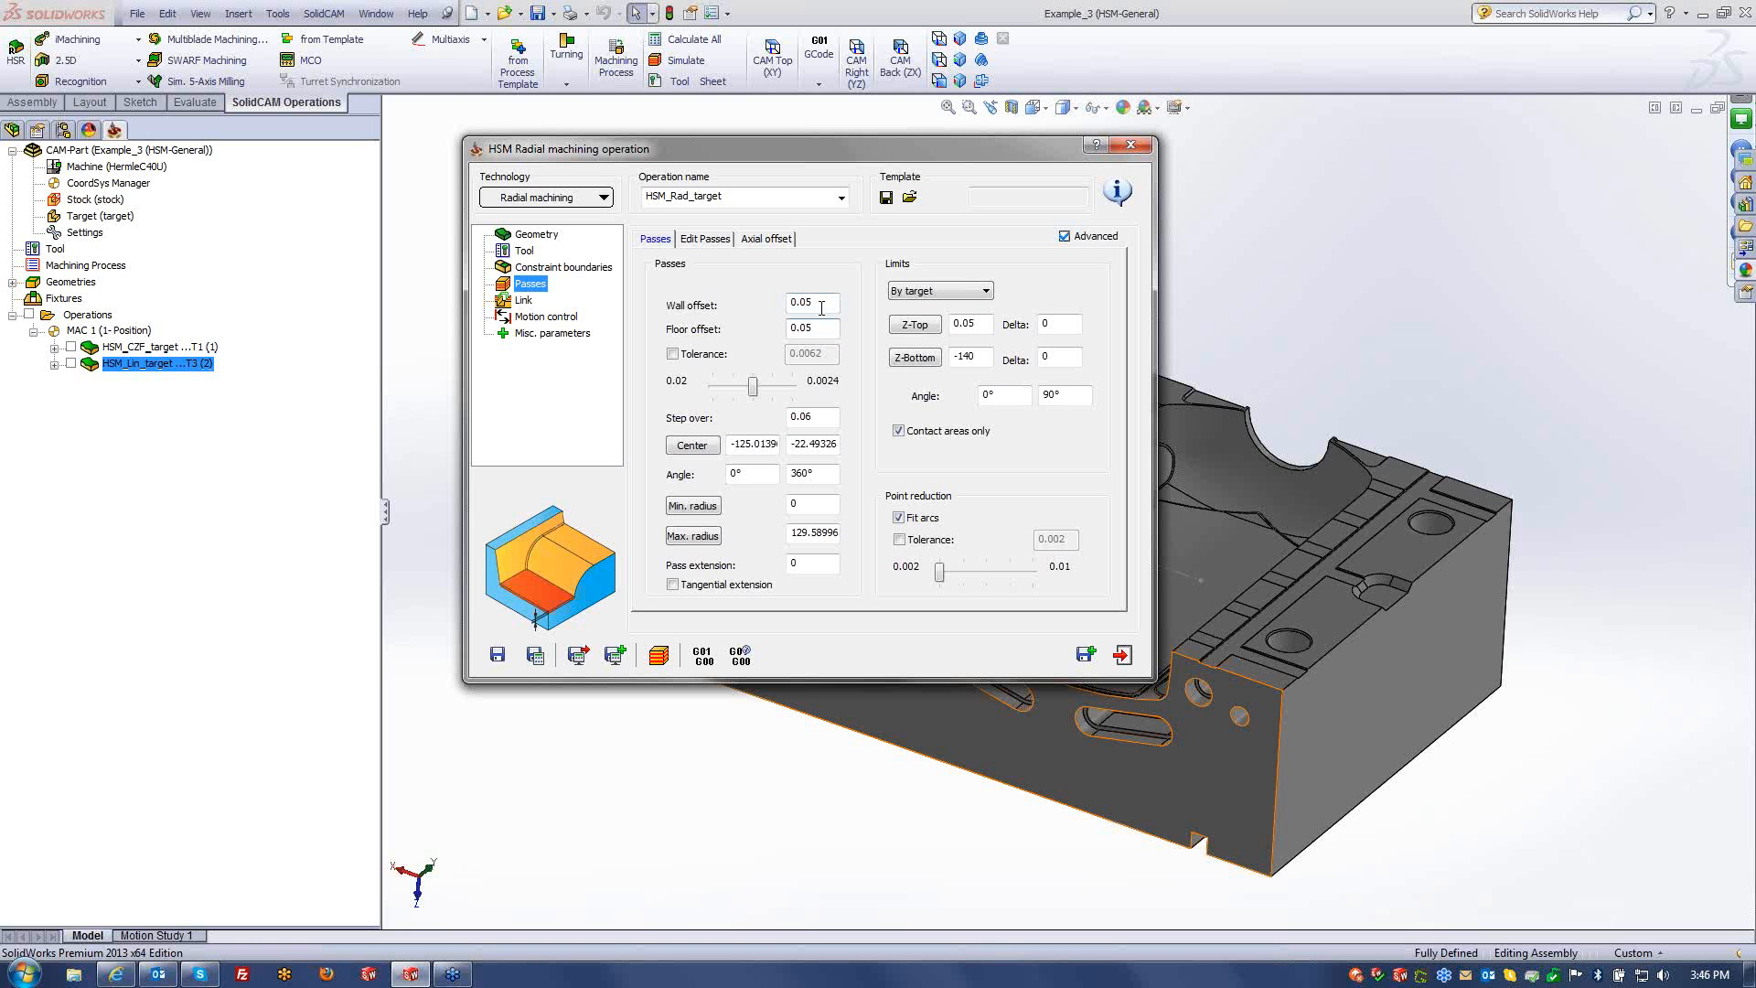
{"action": "left_click", "coordinate": [821, 308]}
{"action": "left_click", "coordinate": [822, 332]}
- Change the operation to Linear machining and show its pass parameters
{"action": "left_click", "coordinate": [592, 198]}
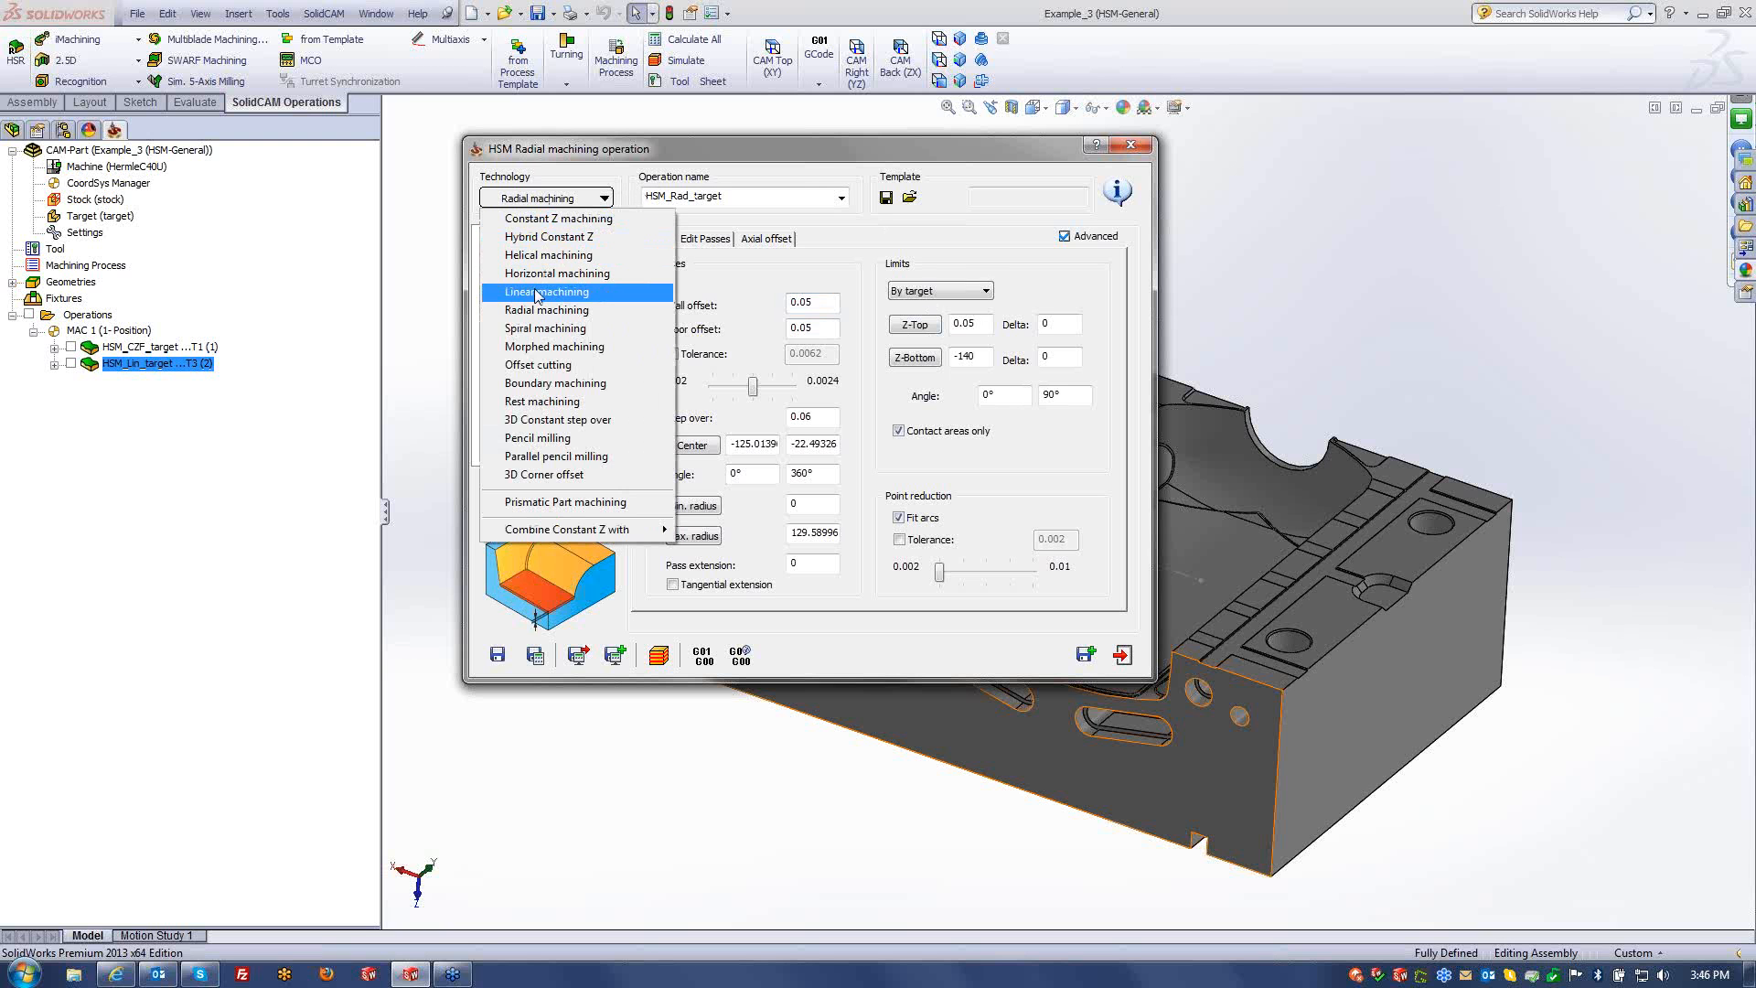
{"action": "left_click", "coordinate": [538, 293]}
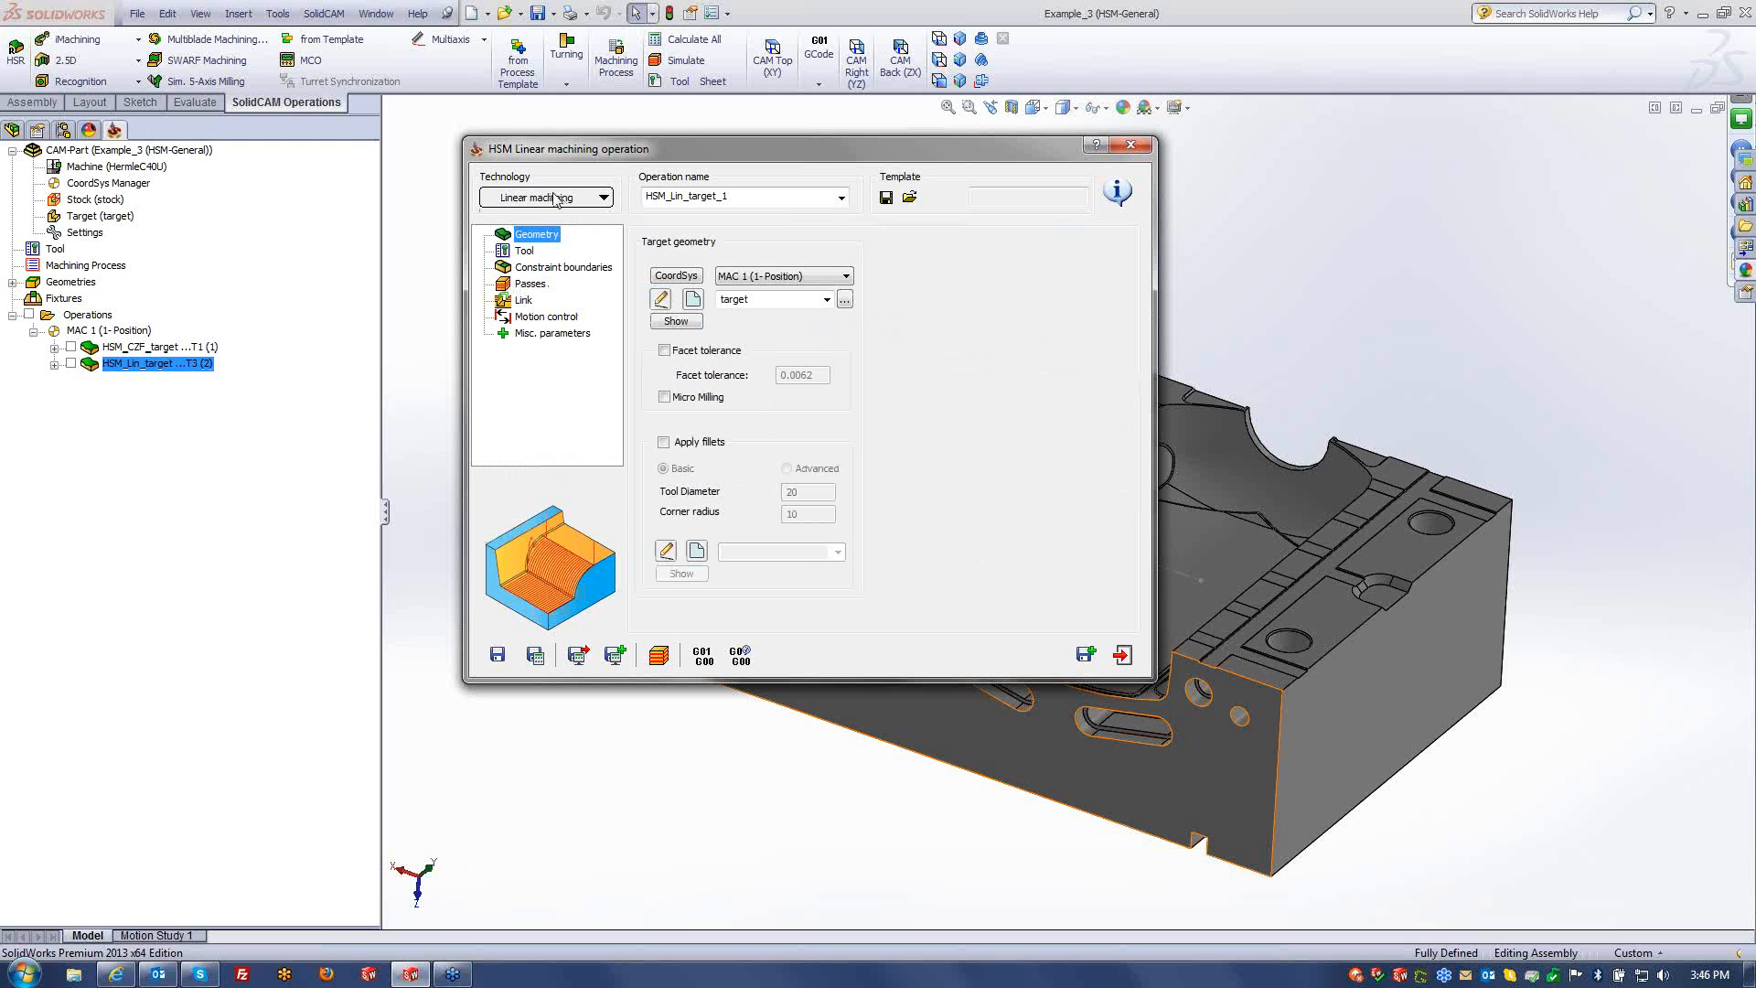
{"action": "left_click", "coordinate": [531, 284]}
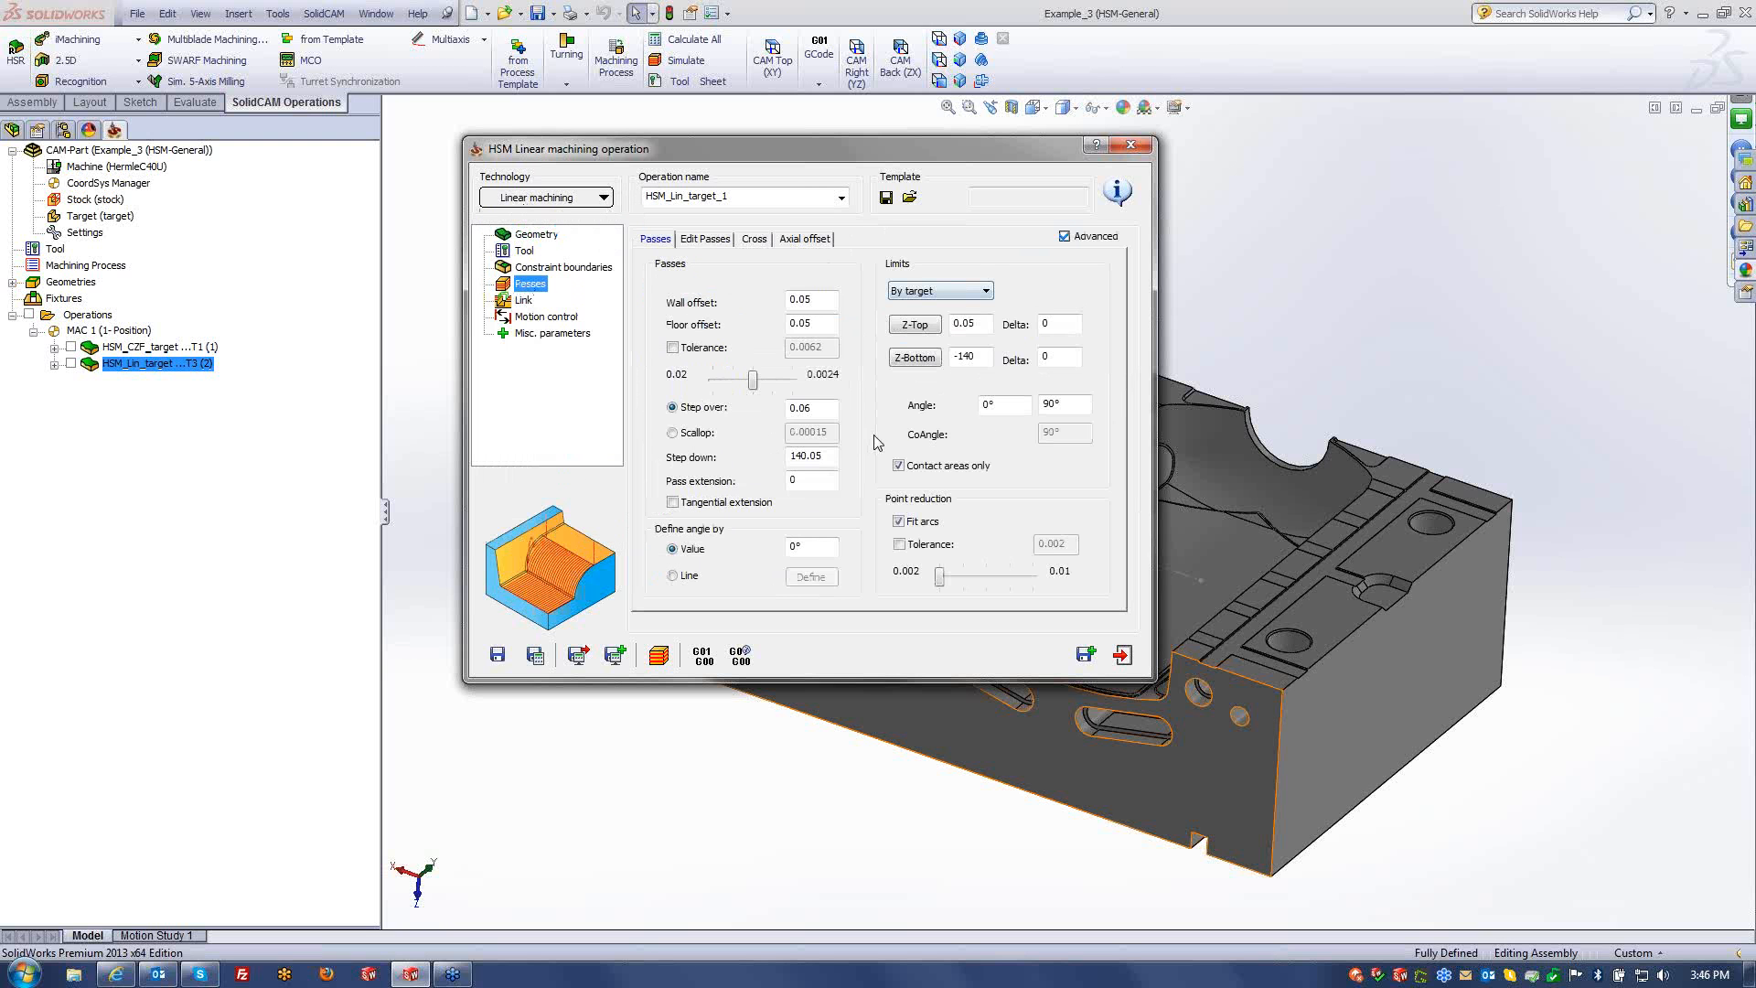
{"action": "left_click", "coordinate": [73, 975]}
- Open the SolidCAM 2013 what's-new PowerPoint from the Work > SolidCAM Demo folder on drive D:
{"action": "left_click", "coordinate": [105, 216]}
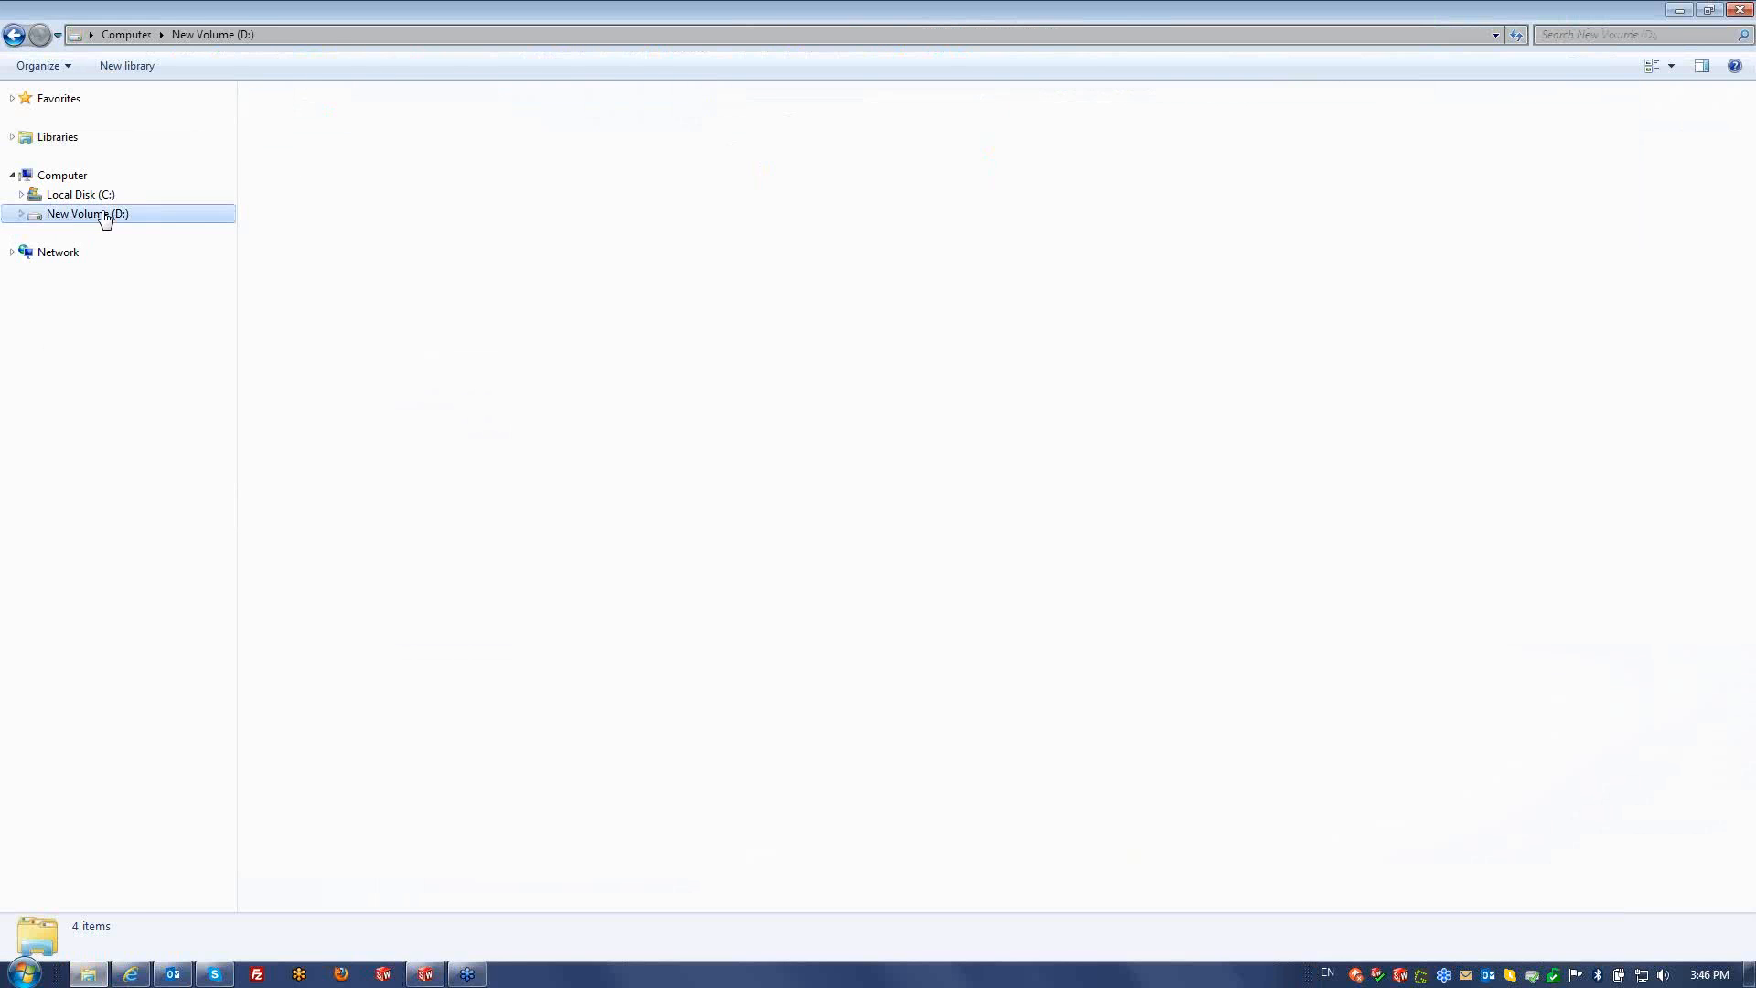
{"action": "double_click", "coordinate": [306, 160]}
{"action": "double_click", "coordinate": [306, 677]}
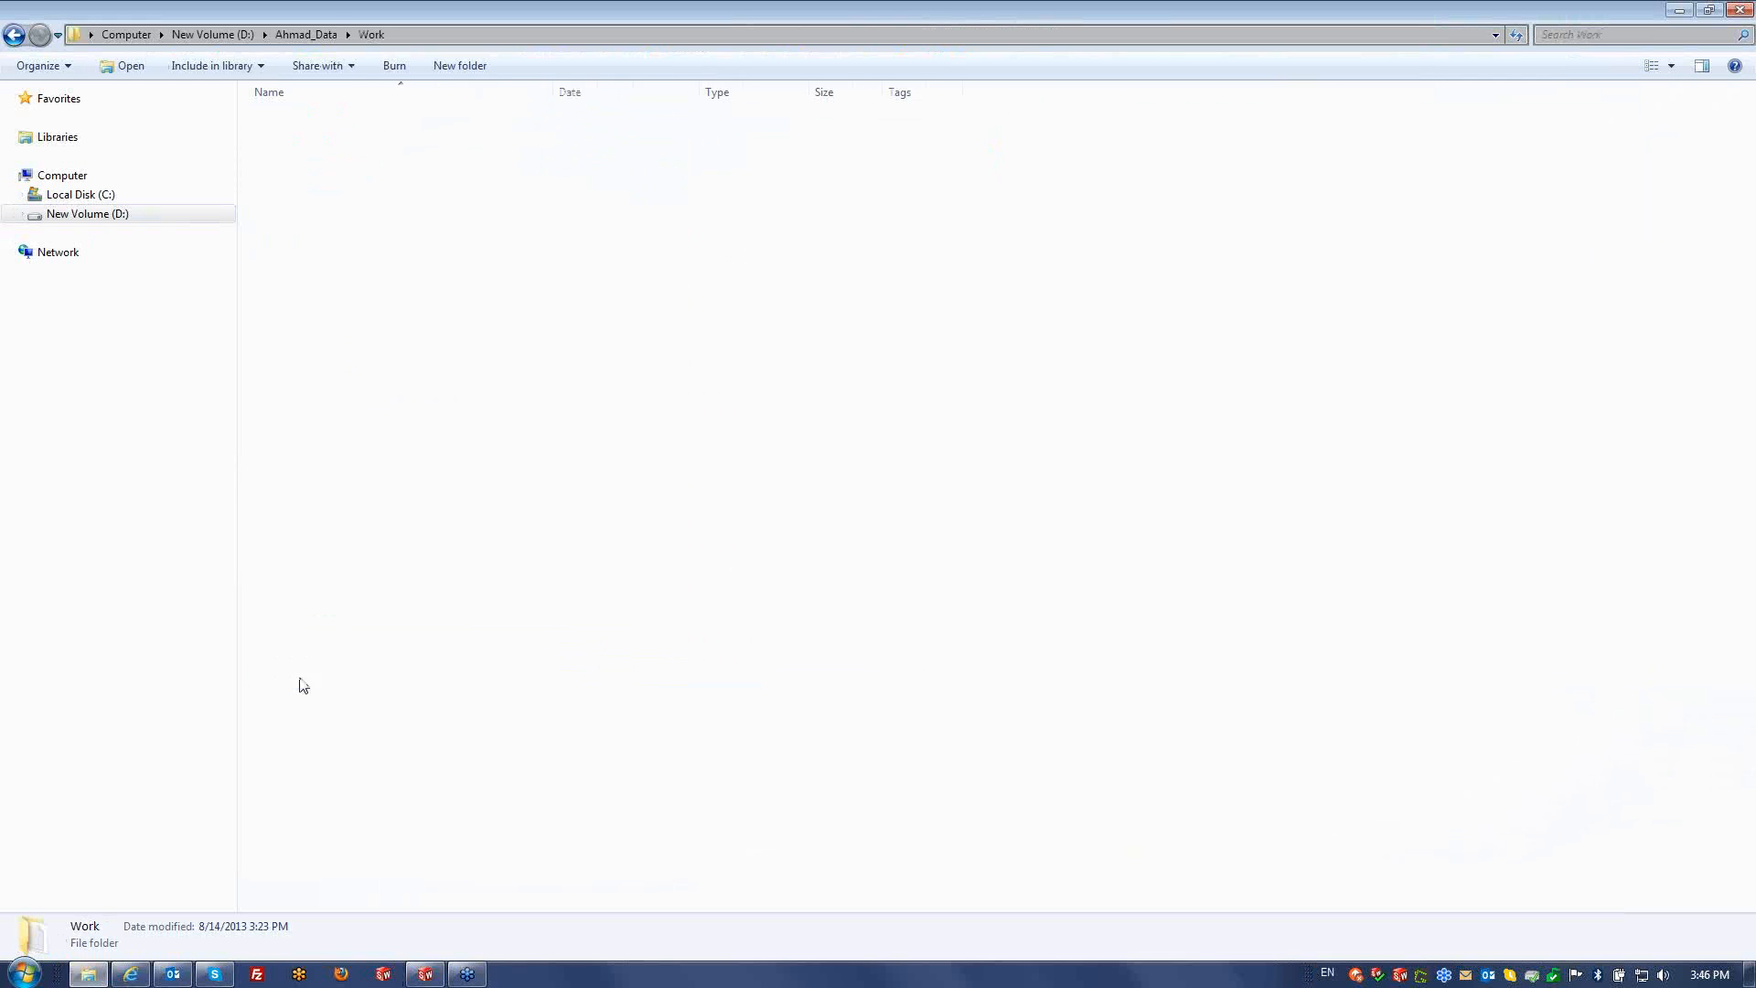
{"action": "double_click", "coordinate": [302, 118]}
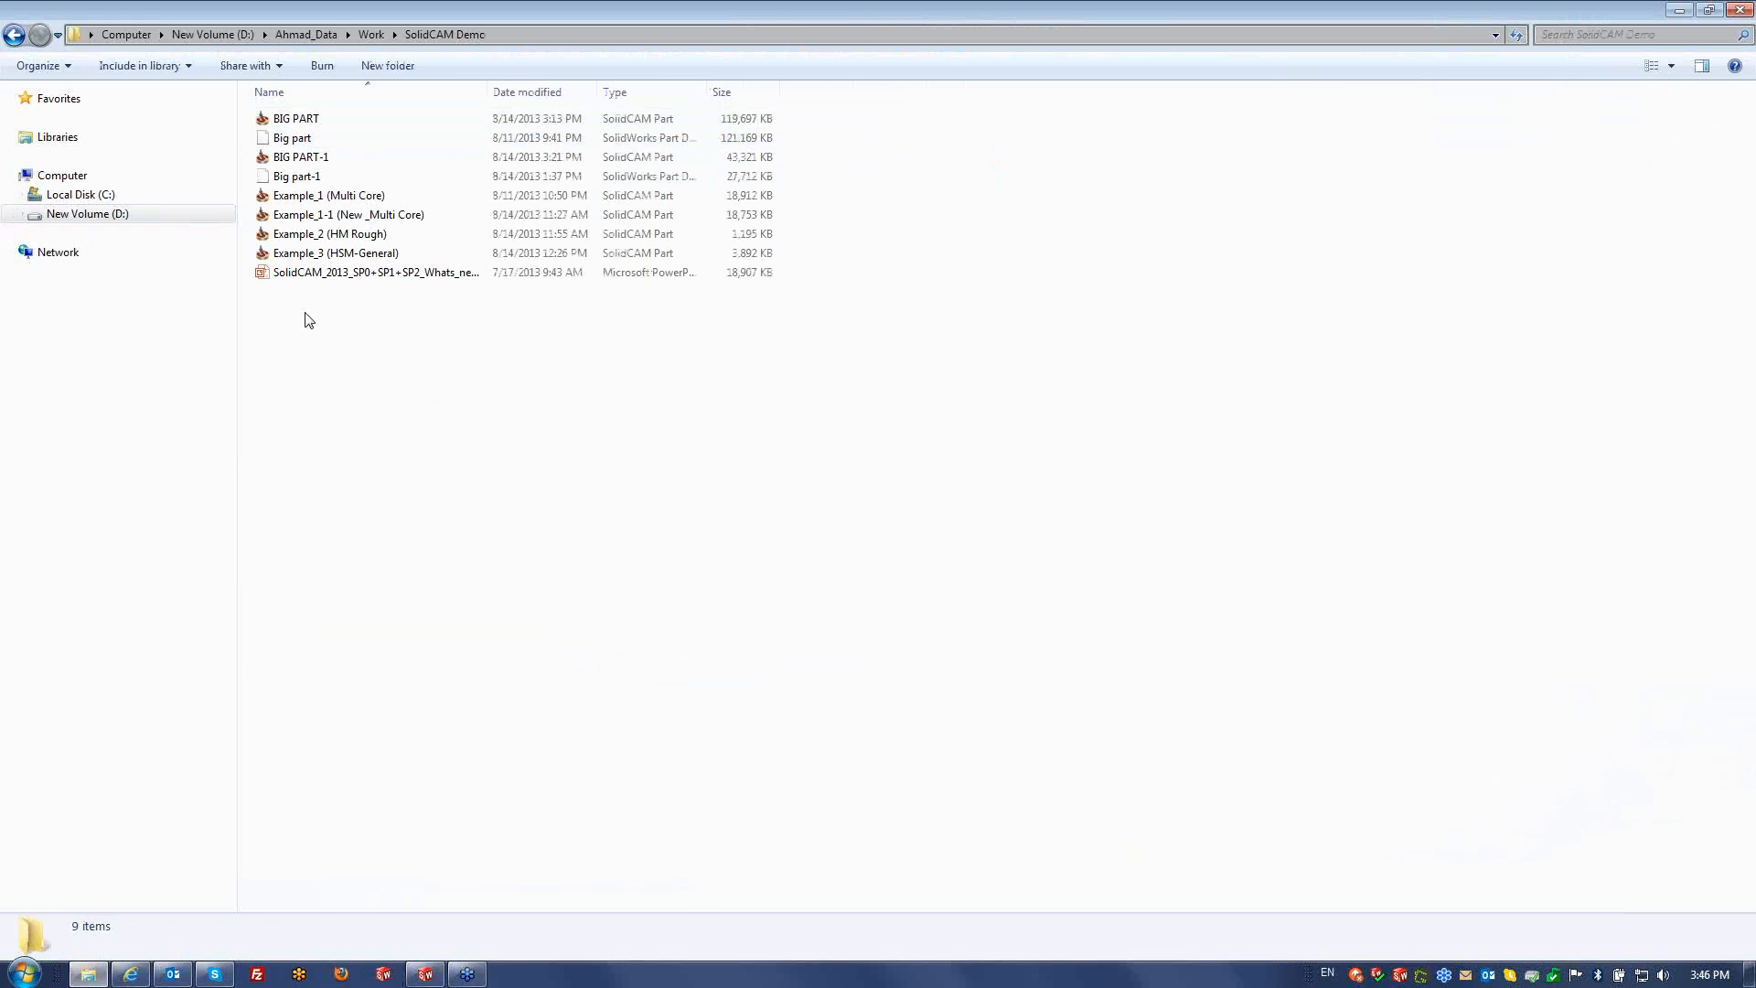
{"action": "double_click", "coordinate": [296, 273]}
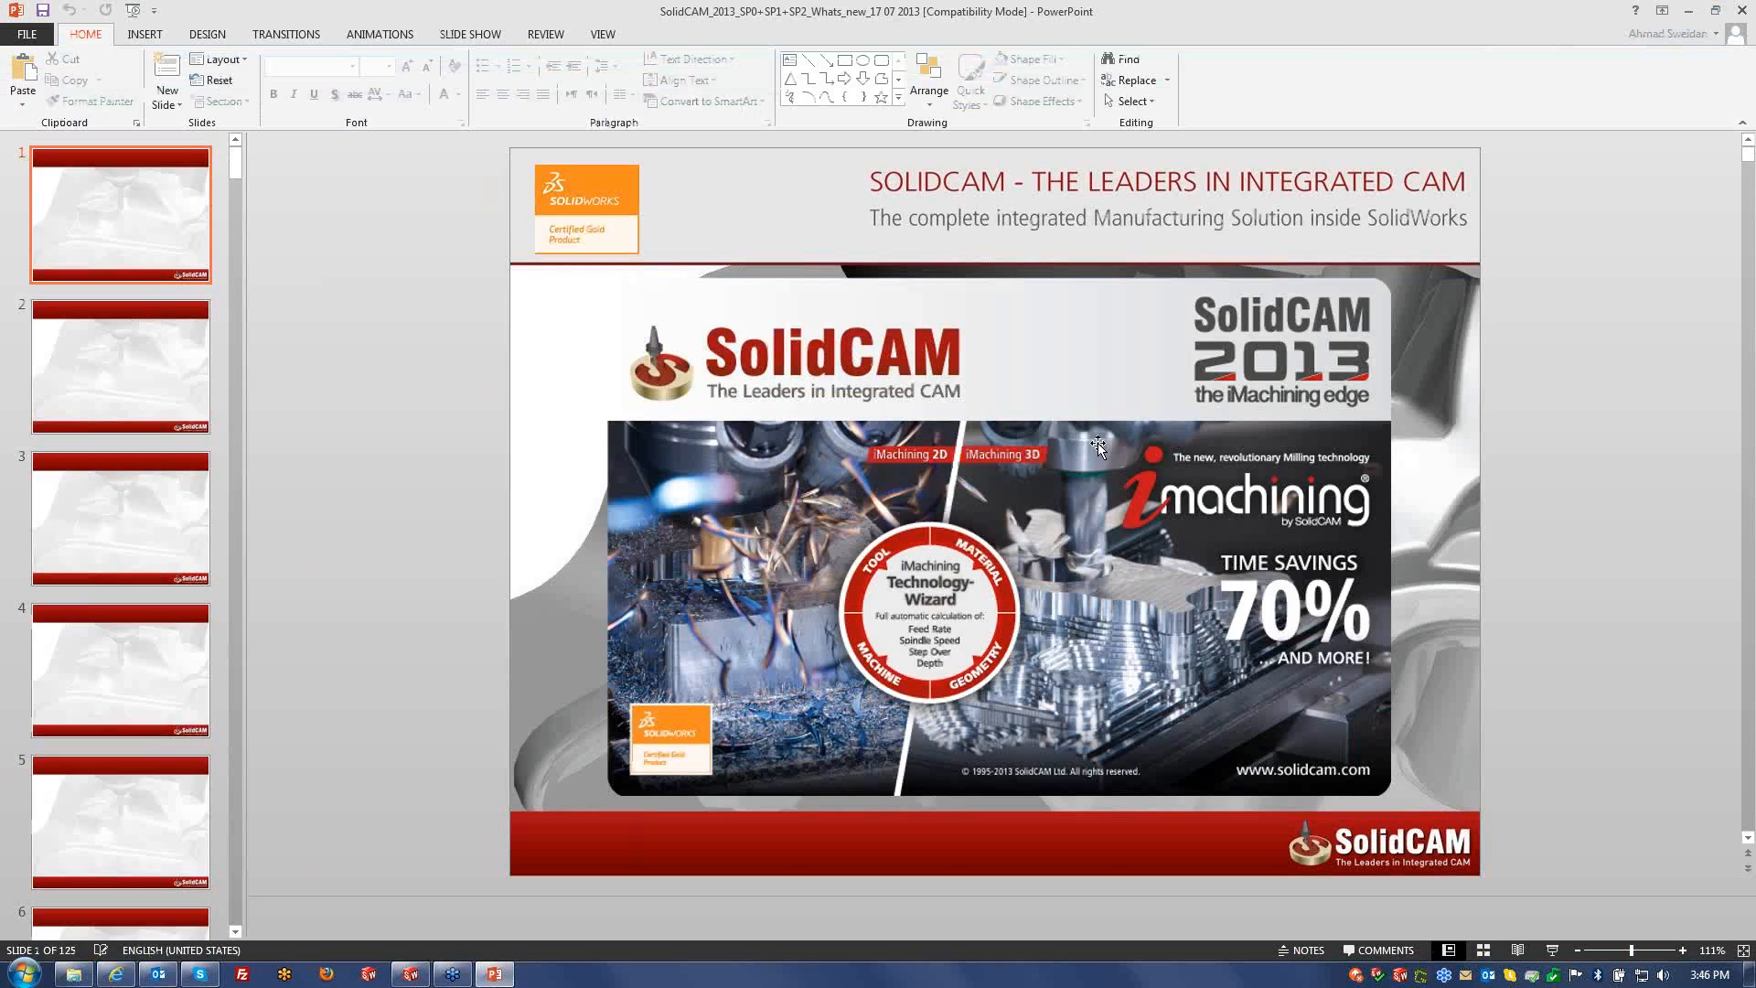
- Scroll forward to slide 47, 'HSR/HSM: Smoother surface', showing the finish tool path error chart
{"action": "scroll", "coordinate": [483, 446], "scroll_direction": "down", "scroll_amount": 1}
{"action": "scroll", "coordinate": [483, 447], "scroll_direction": "down", "scroll_amount": 3}
{"action": "scroll", "coordinate": [442, 442], "scroll_direction": "down", "scroll_amount": 20}
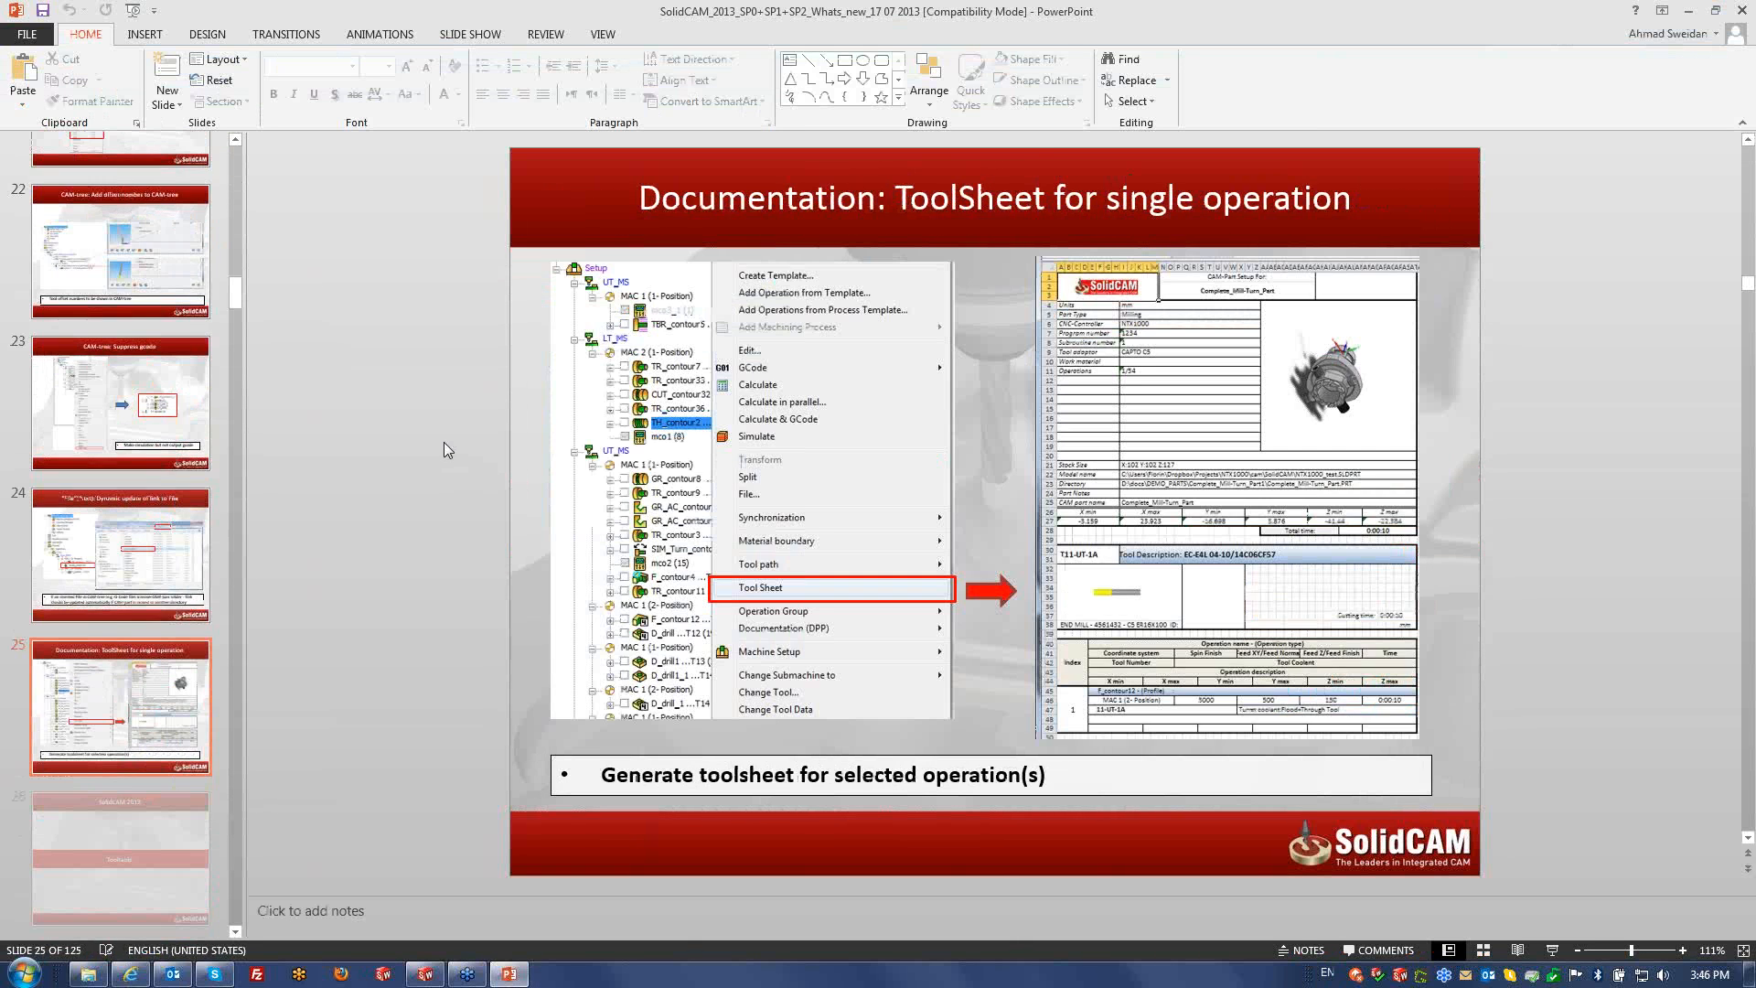
{"action": "scroll", "coordinate": [442, 442], "scroll_direction": "down", "scroll_amount": 9}
{"action": "scroll", "coordinate": [443, 442], "scroll_direction": "down", "scroll_amount": 9}
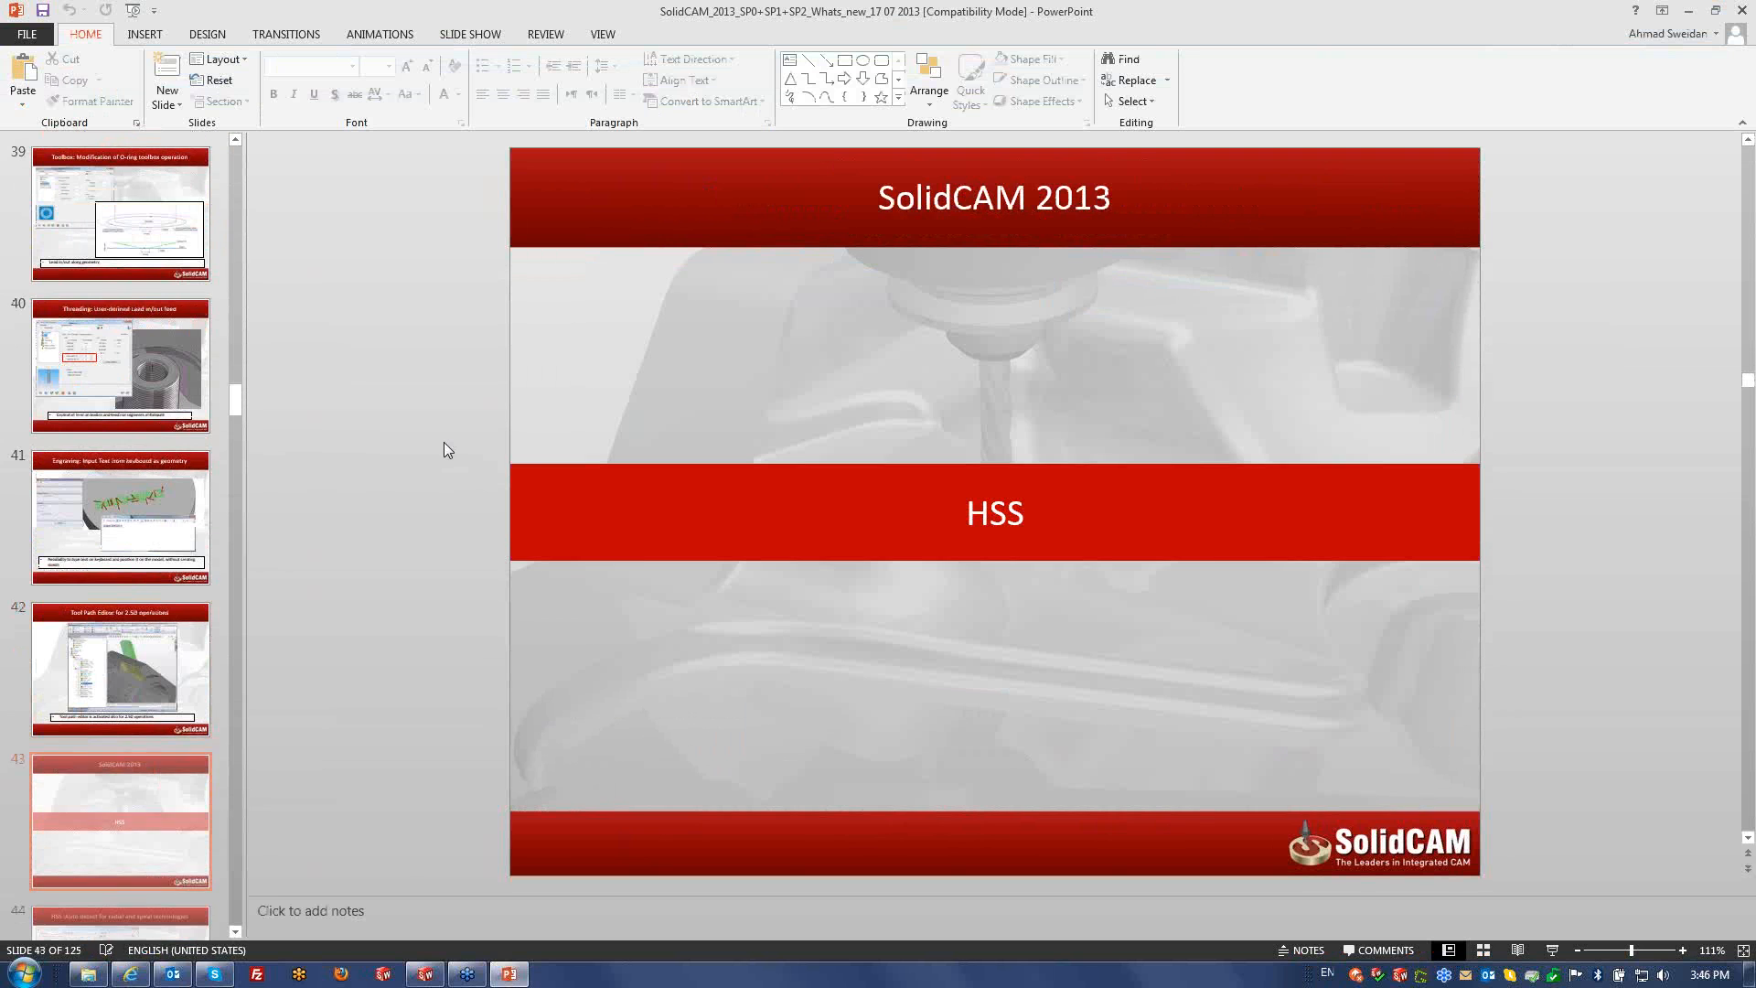
{"action": "scroll", "coordinate": [443, 442], "scroll_direction": "down", "scroll_amount": 3}
{"action": "scroll", "coordinate": [443, 442], "scroll_direction": "down", "scroll_amount": 1}
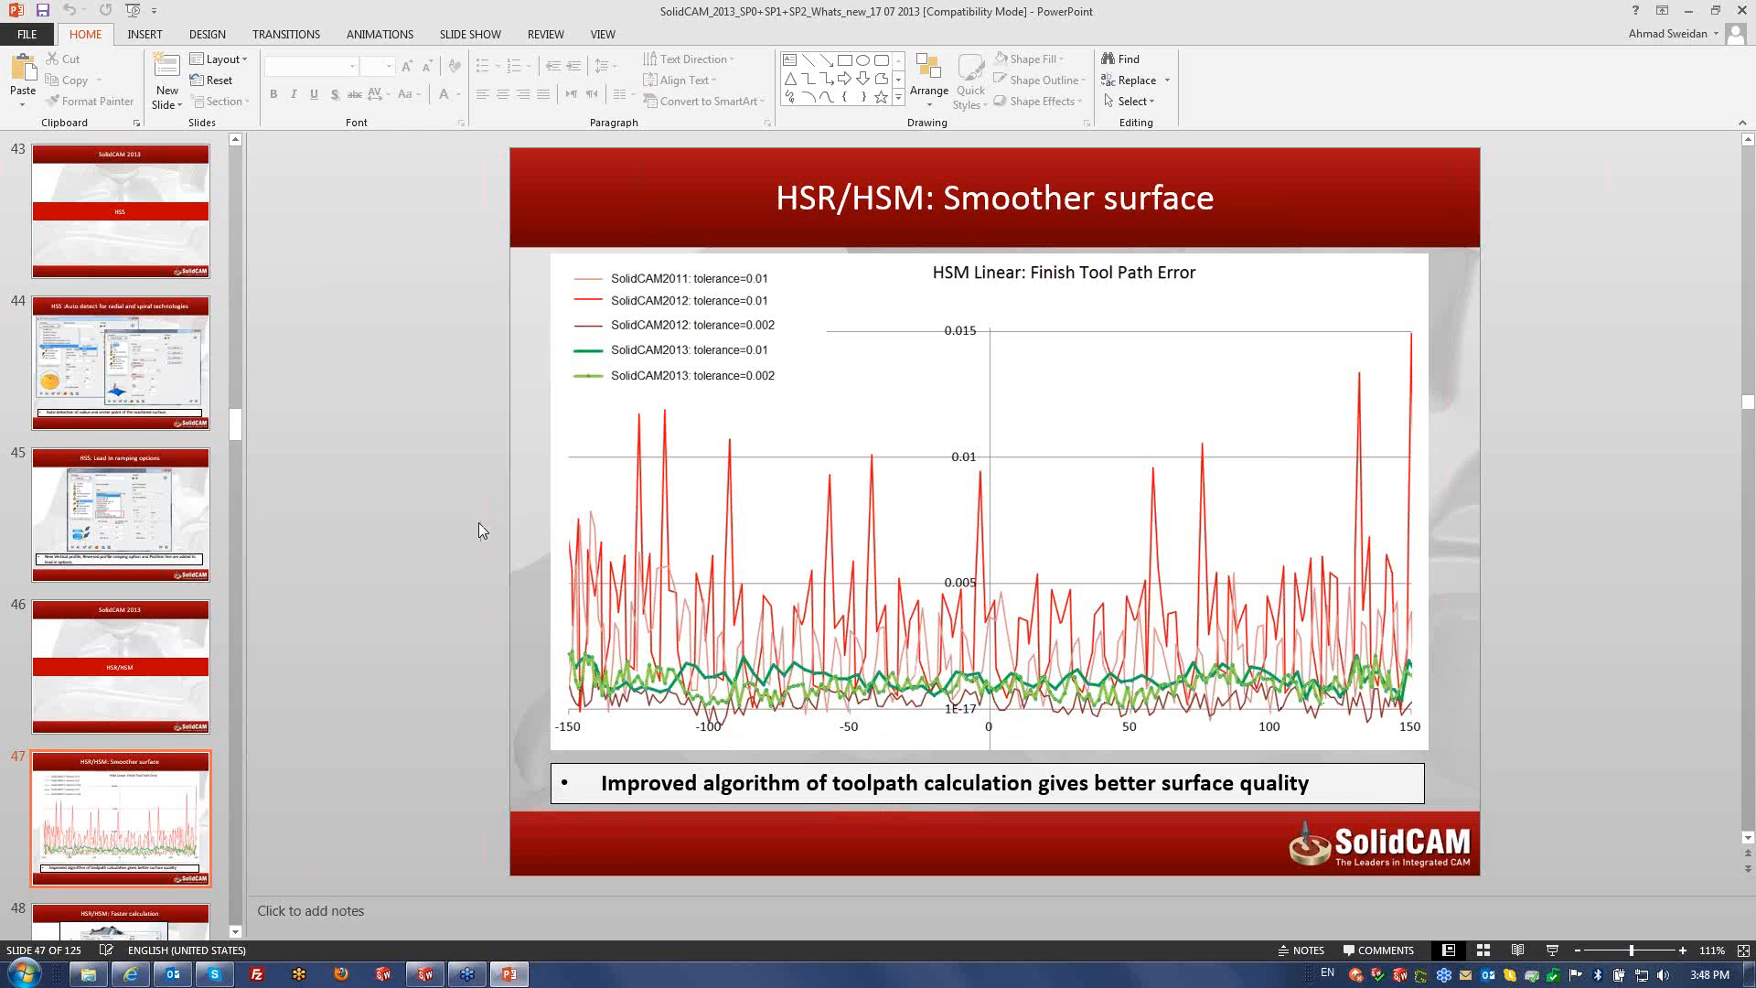
- Advance past the HSR/HSM feature slides to slide 55, the 'SolidCAM 2013 – Simultaneous 5x milling' title
{"action": "scroll", "coordinate": [479, 523], "scroll_direction": "down", "scroll_amount": 1}
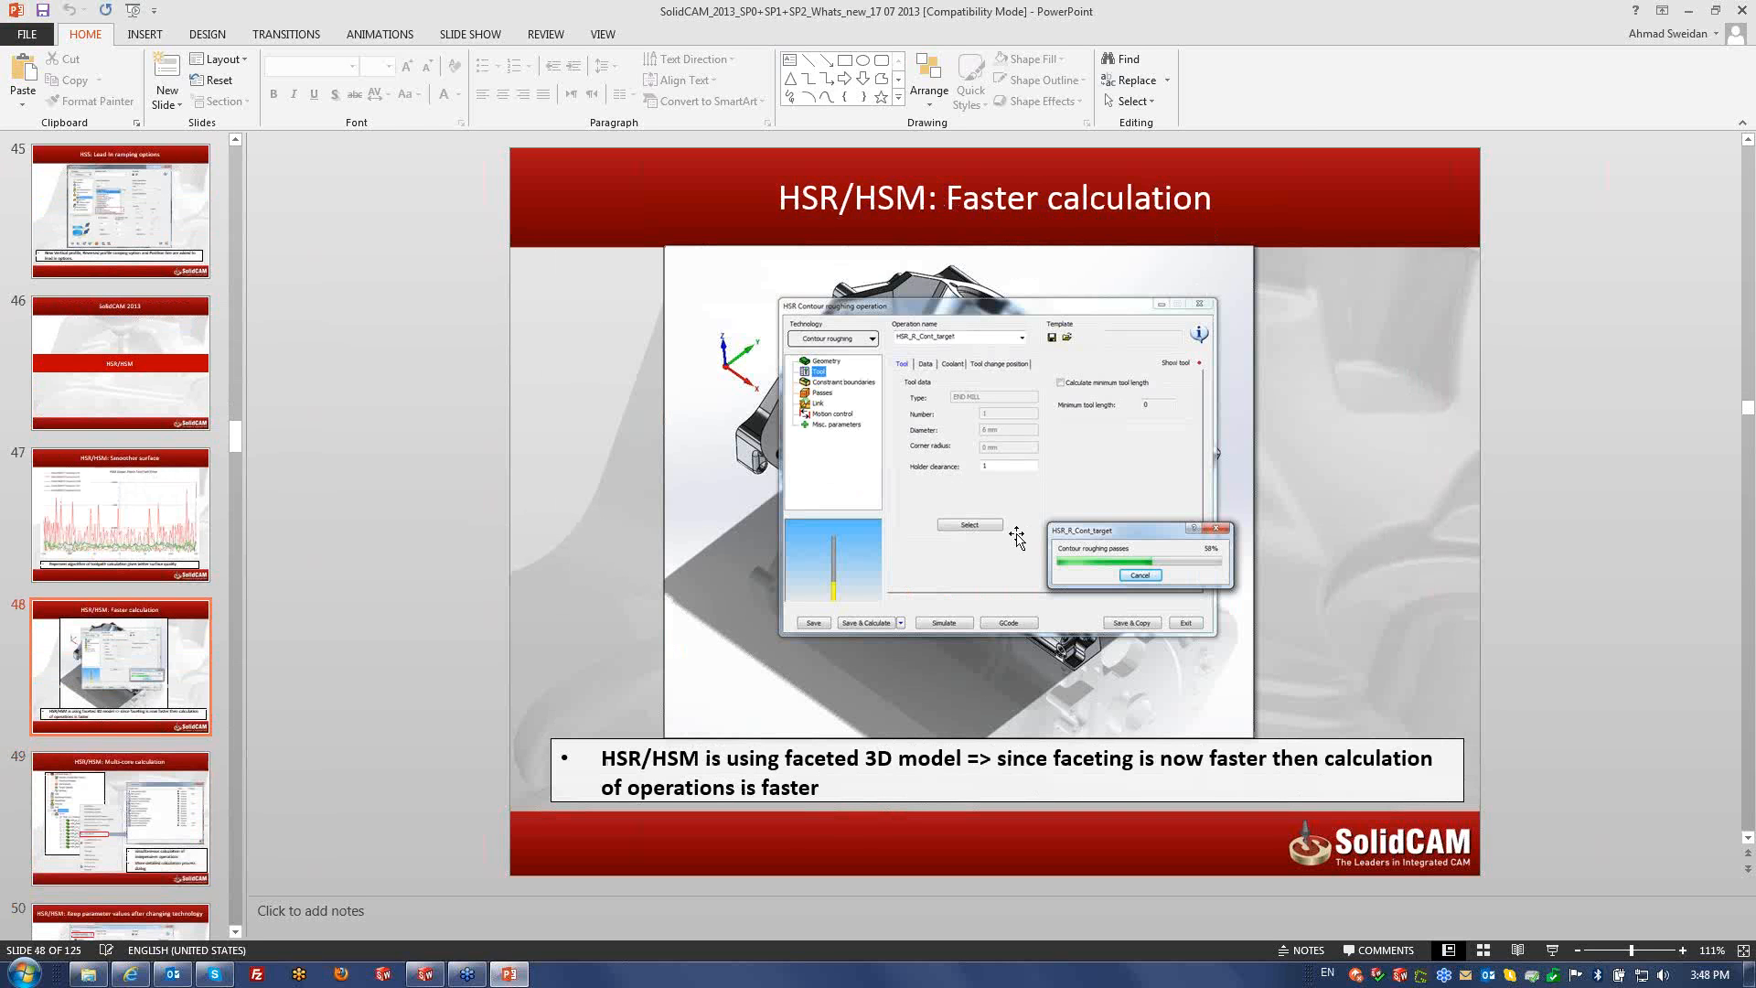
{"action": "scroll", "coordinate": [1016, 539], "scroll_direction": "down", "scroll_amount": 1}
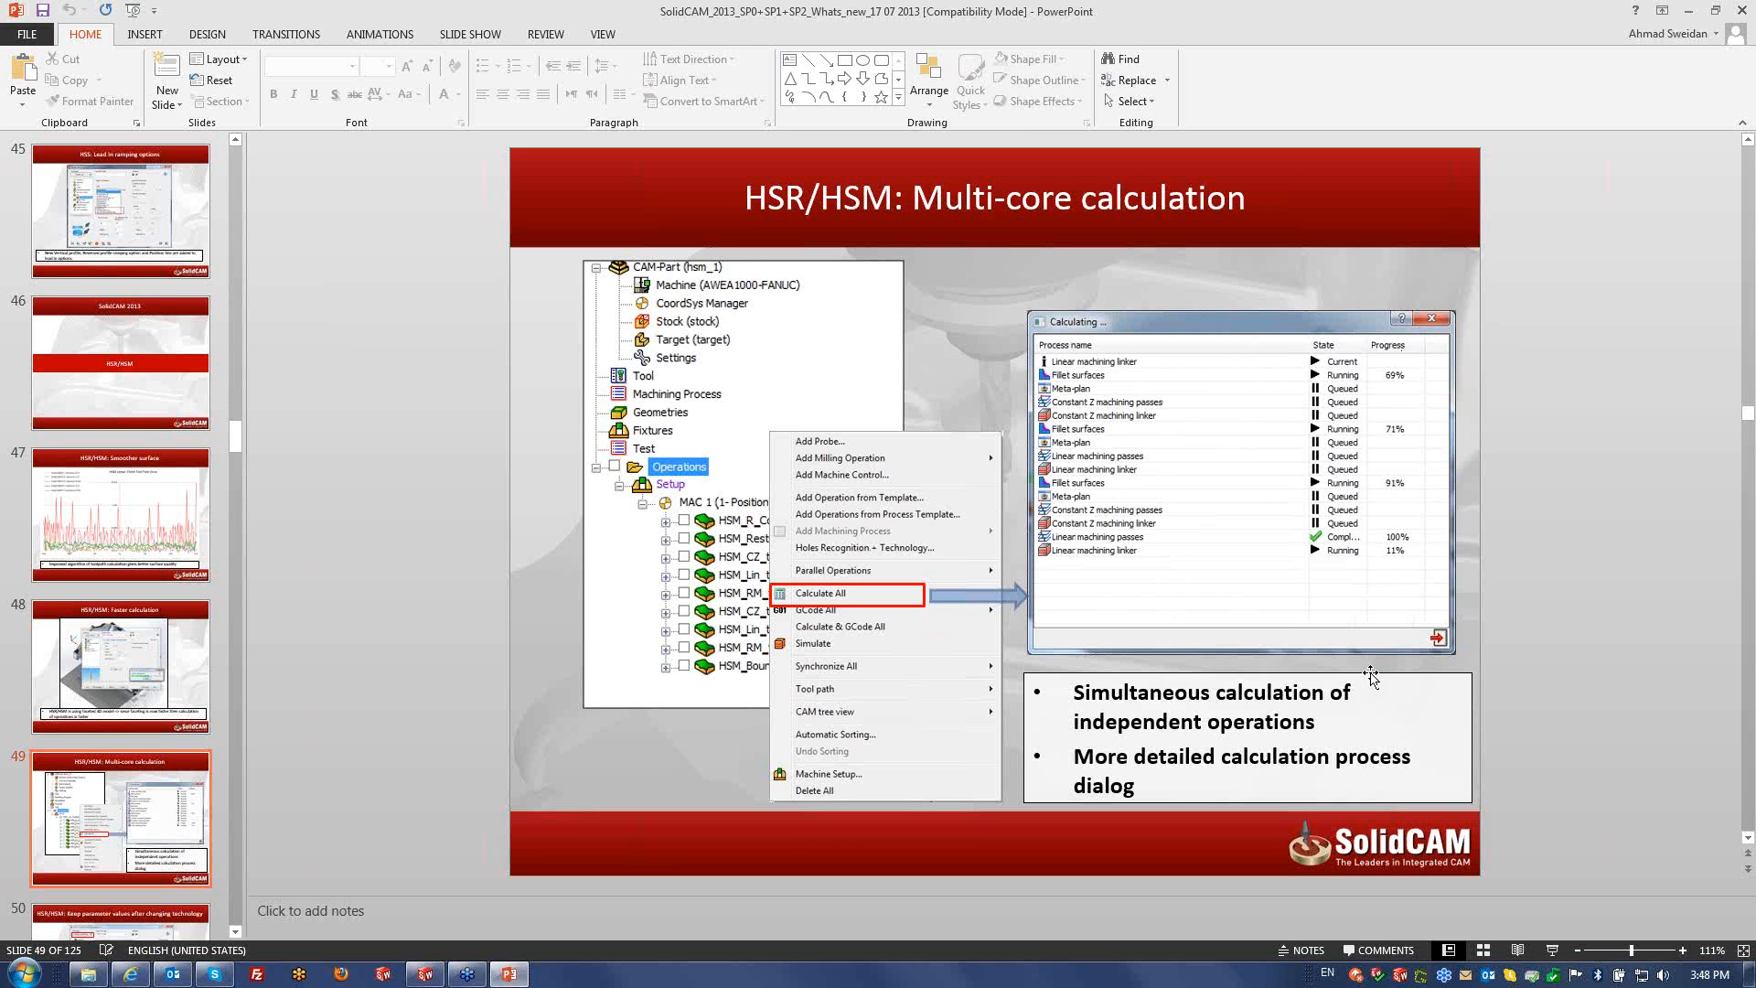
{"action": "scroll", "coordinate": [874, 624], "scroll_direction": "down", "scroll_amount": 1}
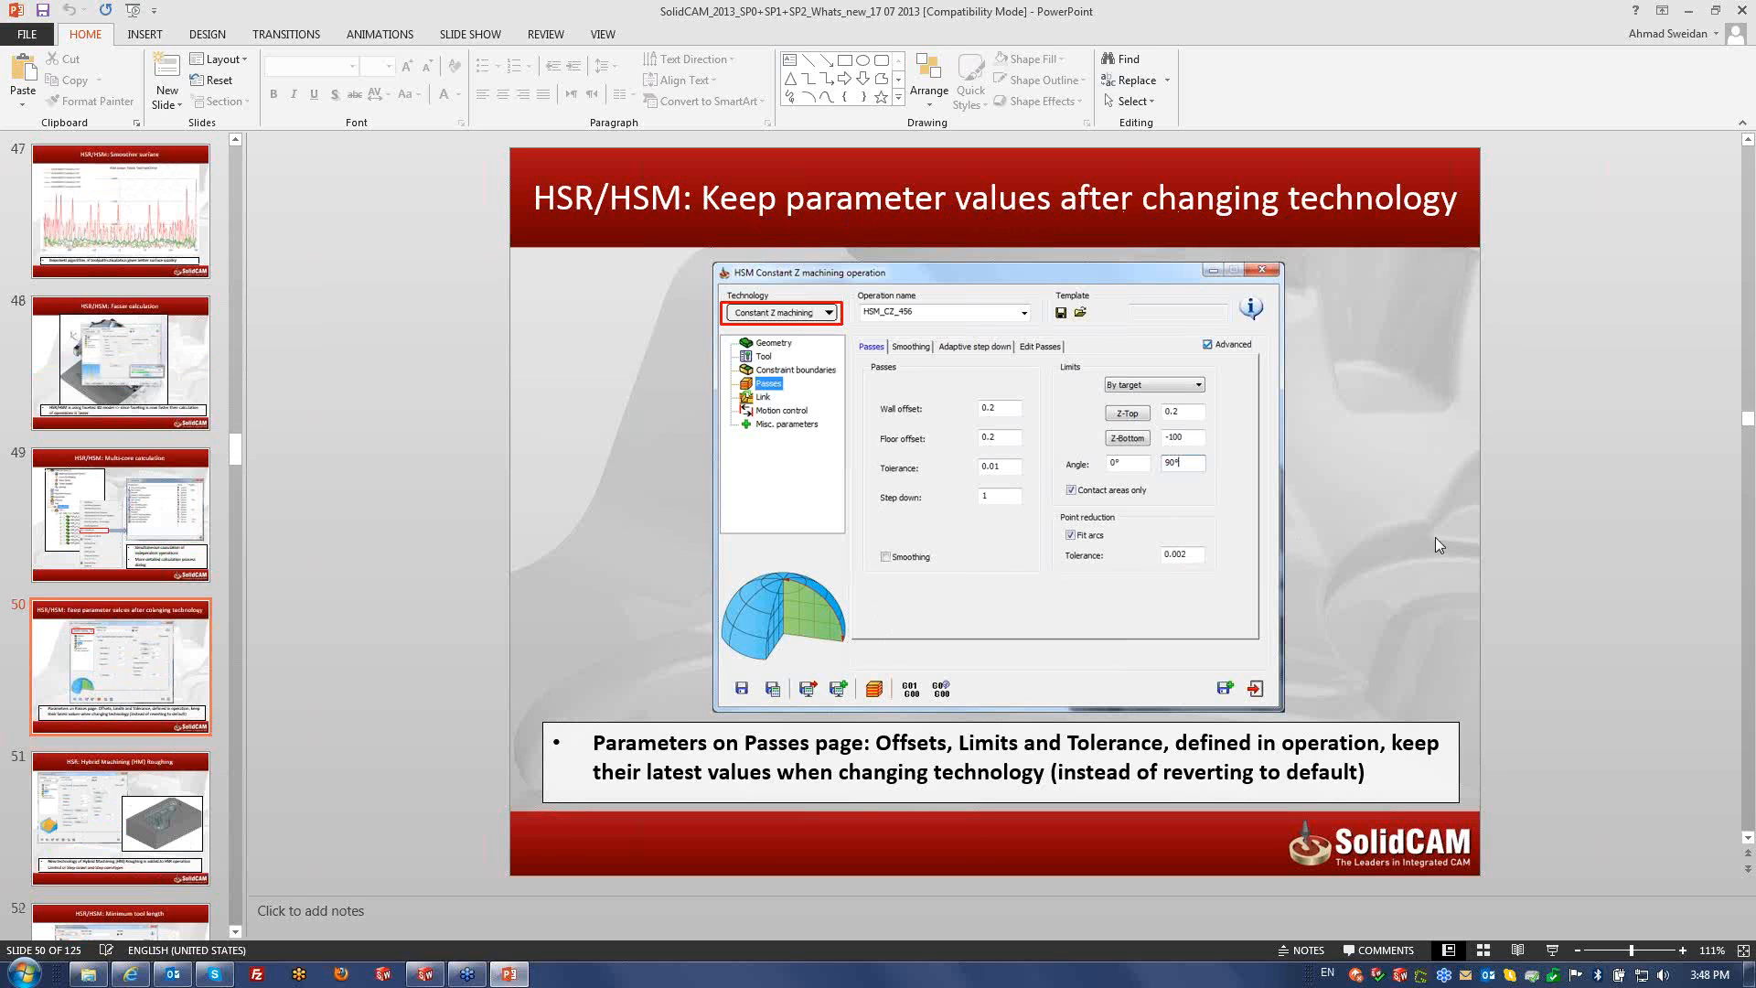
{"action": "scroll", "coordinate": [1435, 539], "scroll_direction": "down", "scroll_amount": 1}
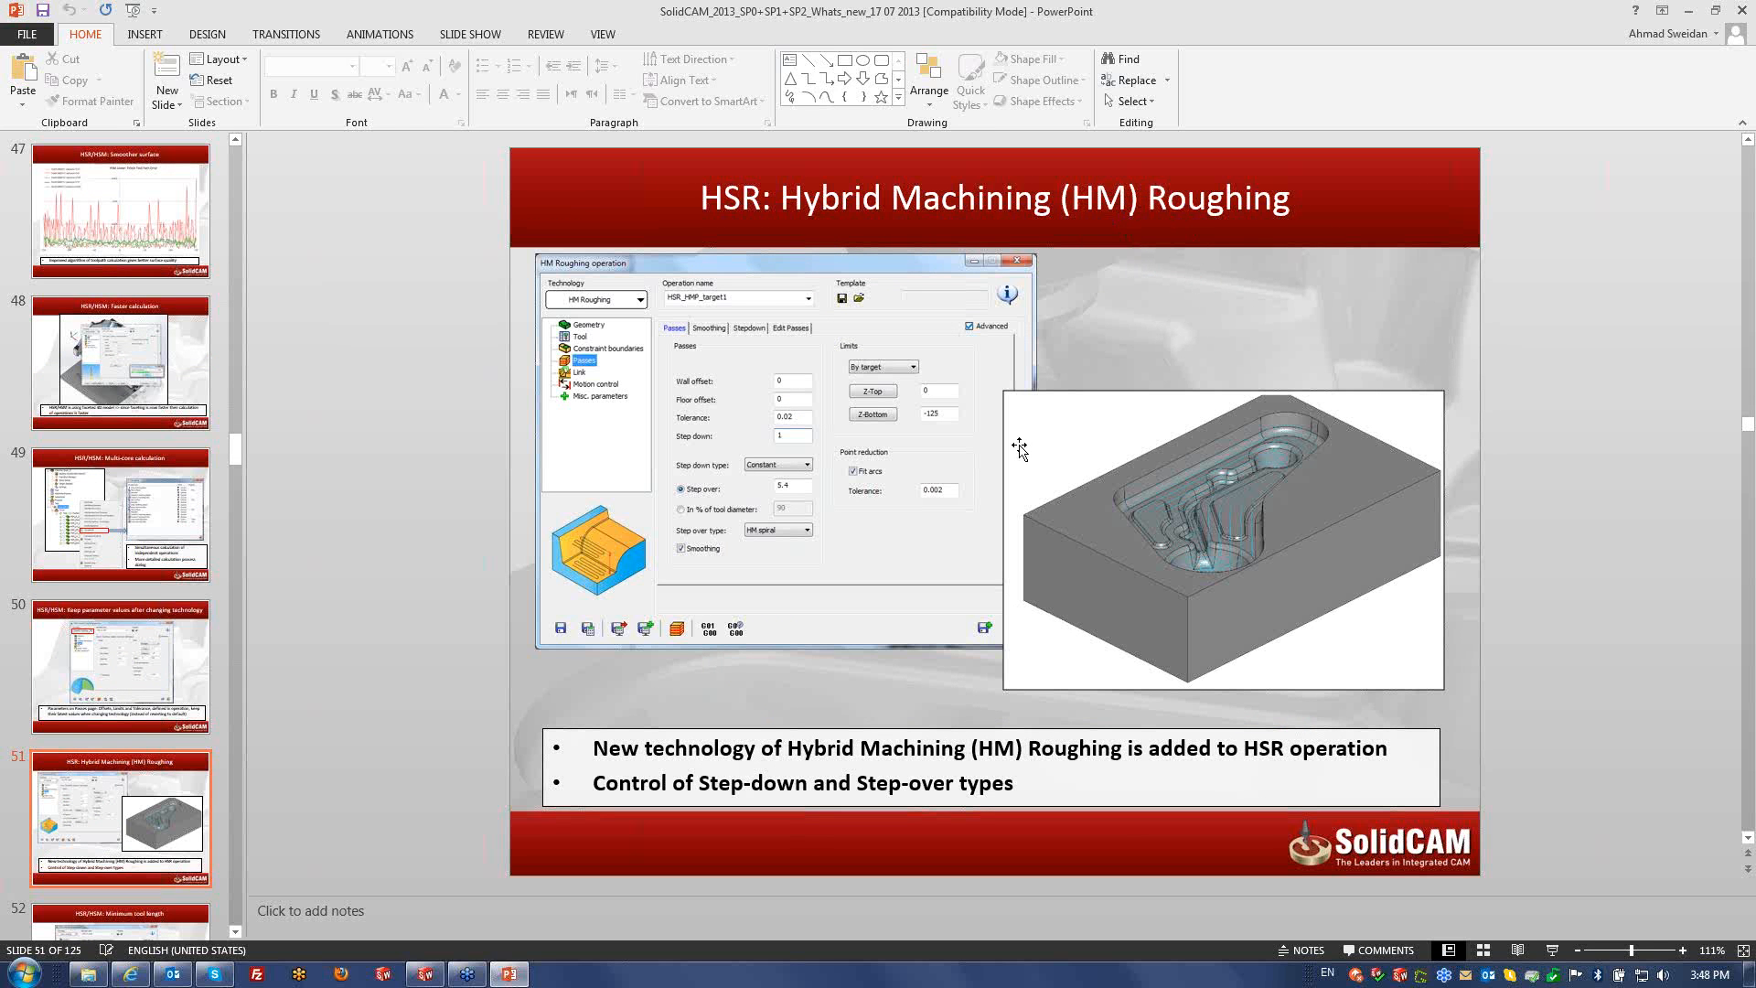
{"action": "scroll", "coordinate": [835, 281], "scroll_direction": "down", "scroll_amount": 1}
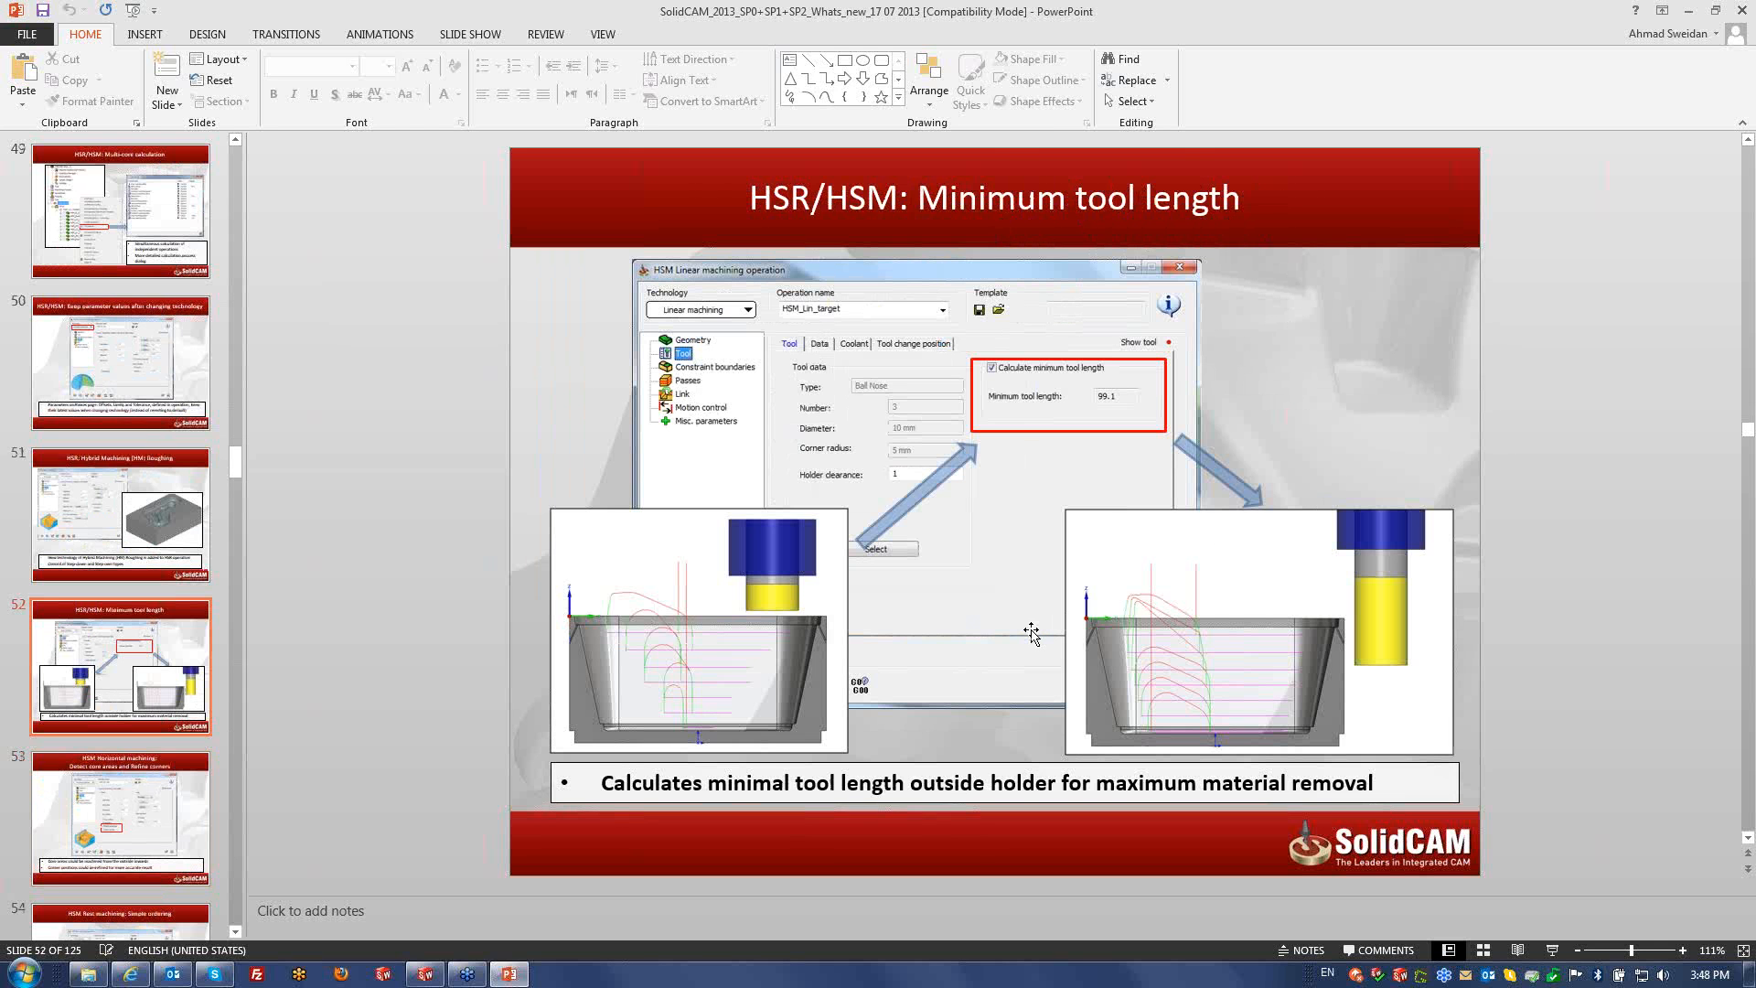
{"action": "scroll", "coordinate": [1031, 633], "scroll_direction": "down", "scroll_amount": 1}
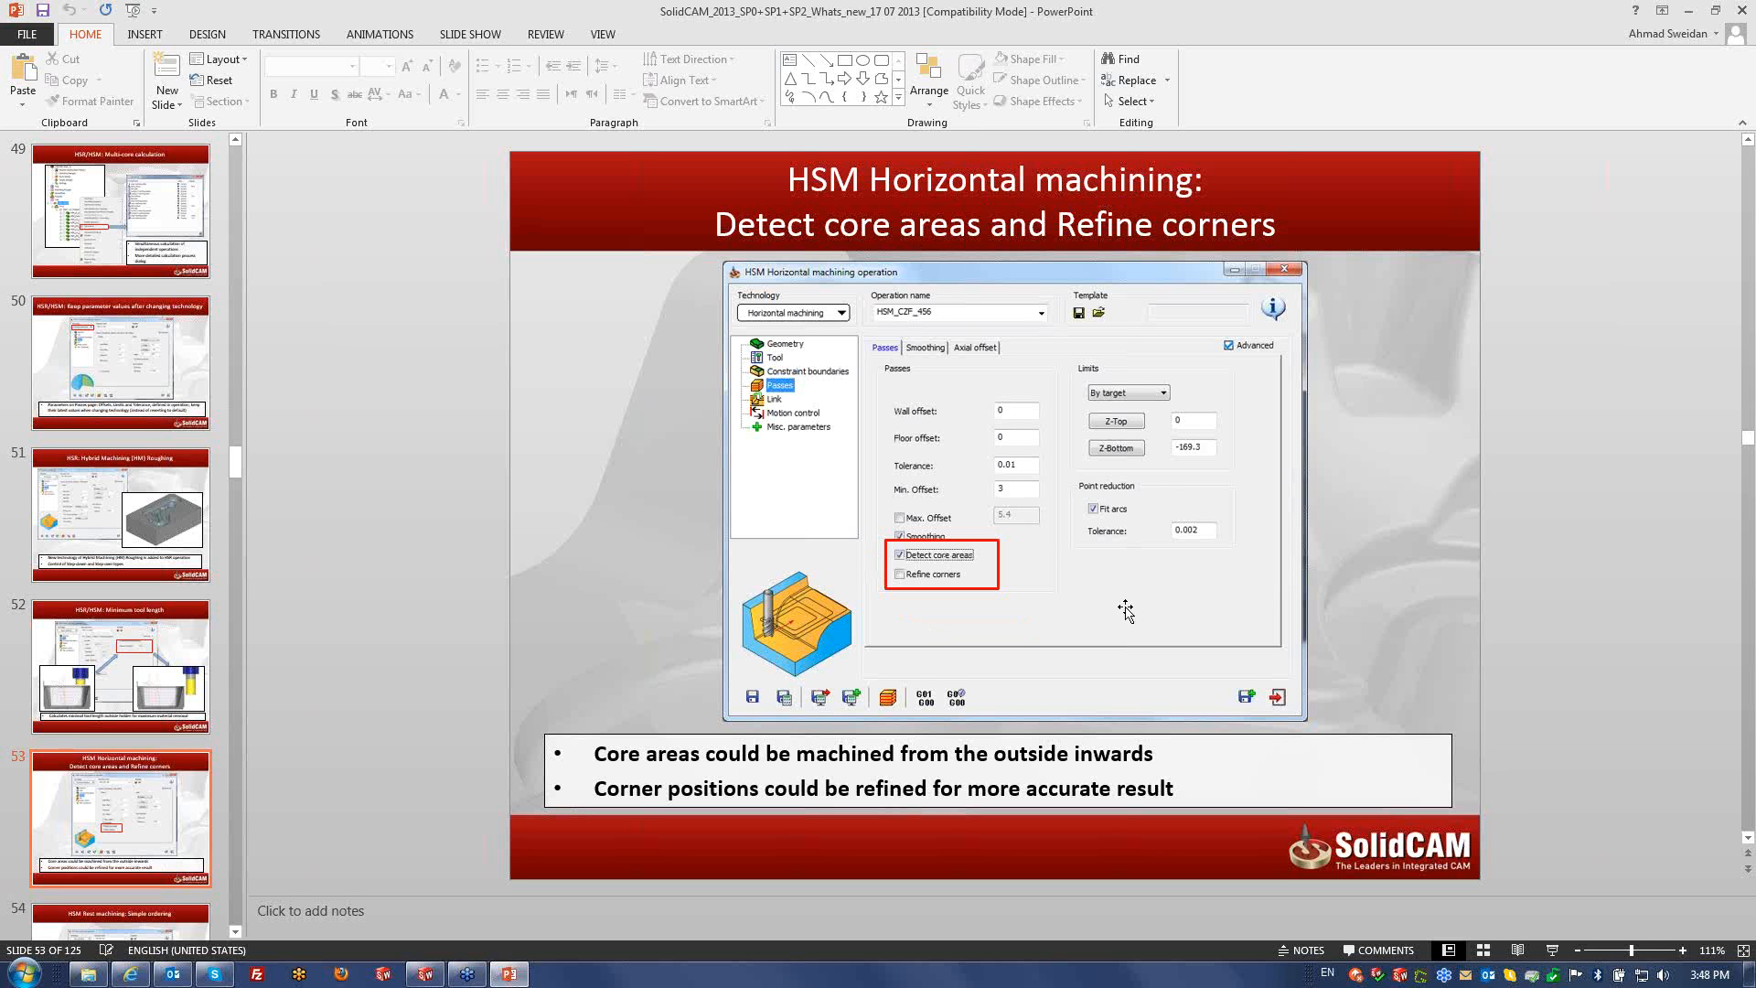
{"action": "scroll", "coordinate": [1125, 611], "scroll_direction": "down", "scroll_amount": 1}
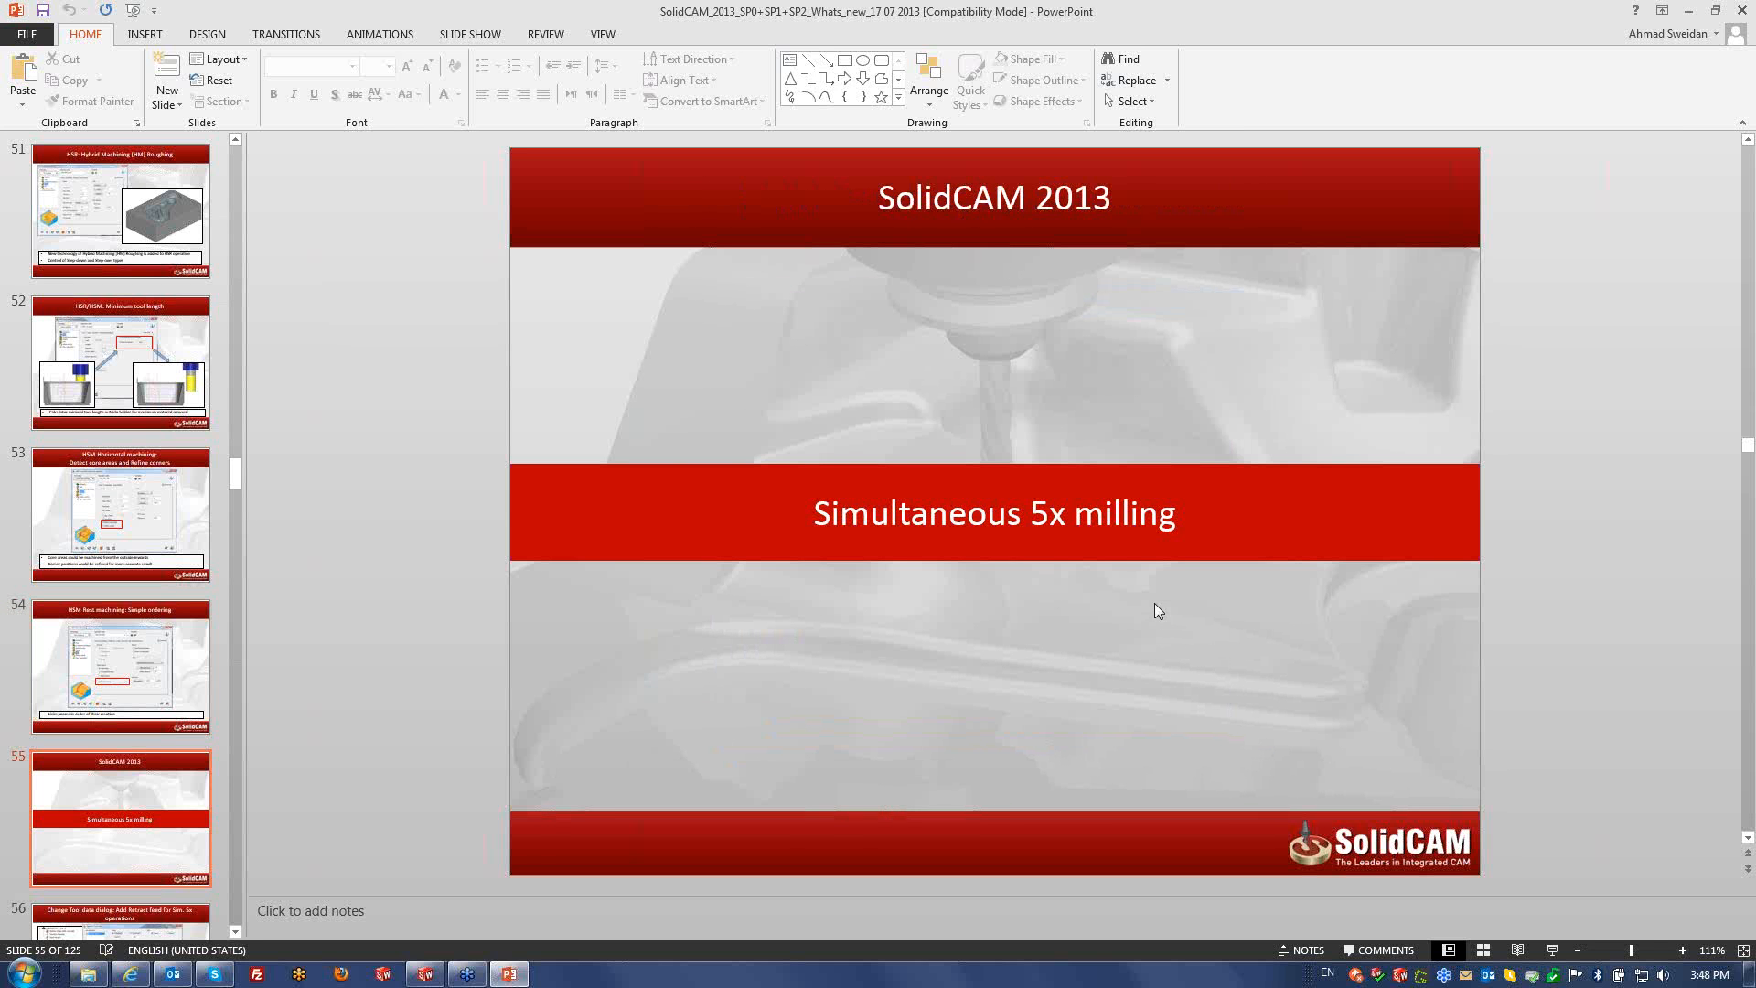
- Return to SolidWorks and point out the linear operation's 0.05 wall and floor offsets
{"action": "left_click", "coordinate": [1690, 14]}
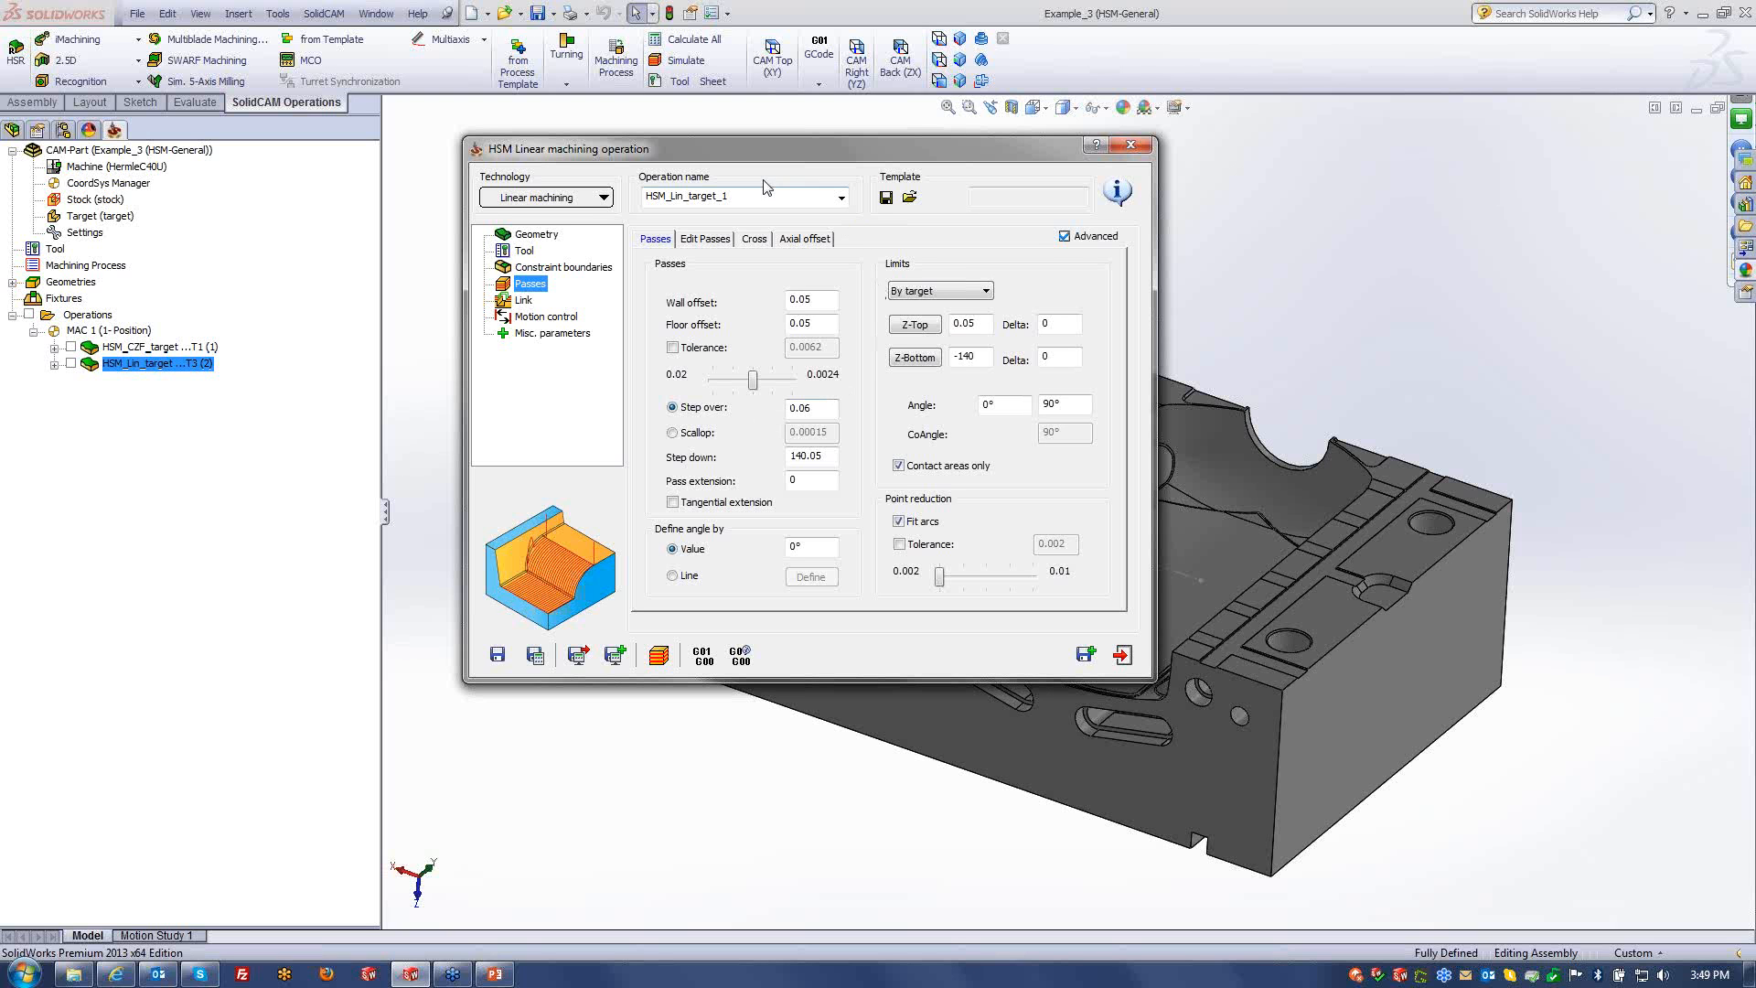
{"action": "left_click_drag", "start_coordinate": [759, 153], "coordinate": [725, 148]}
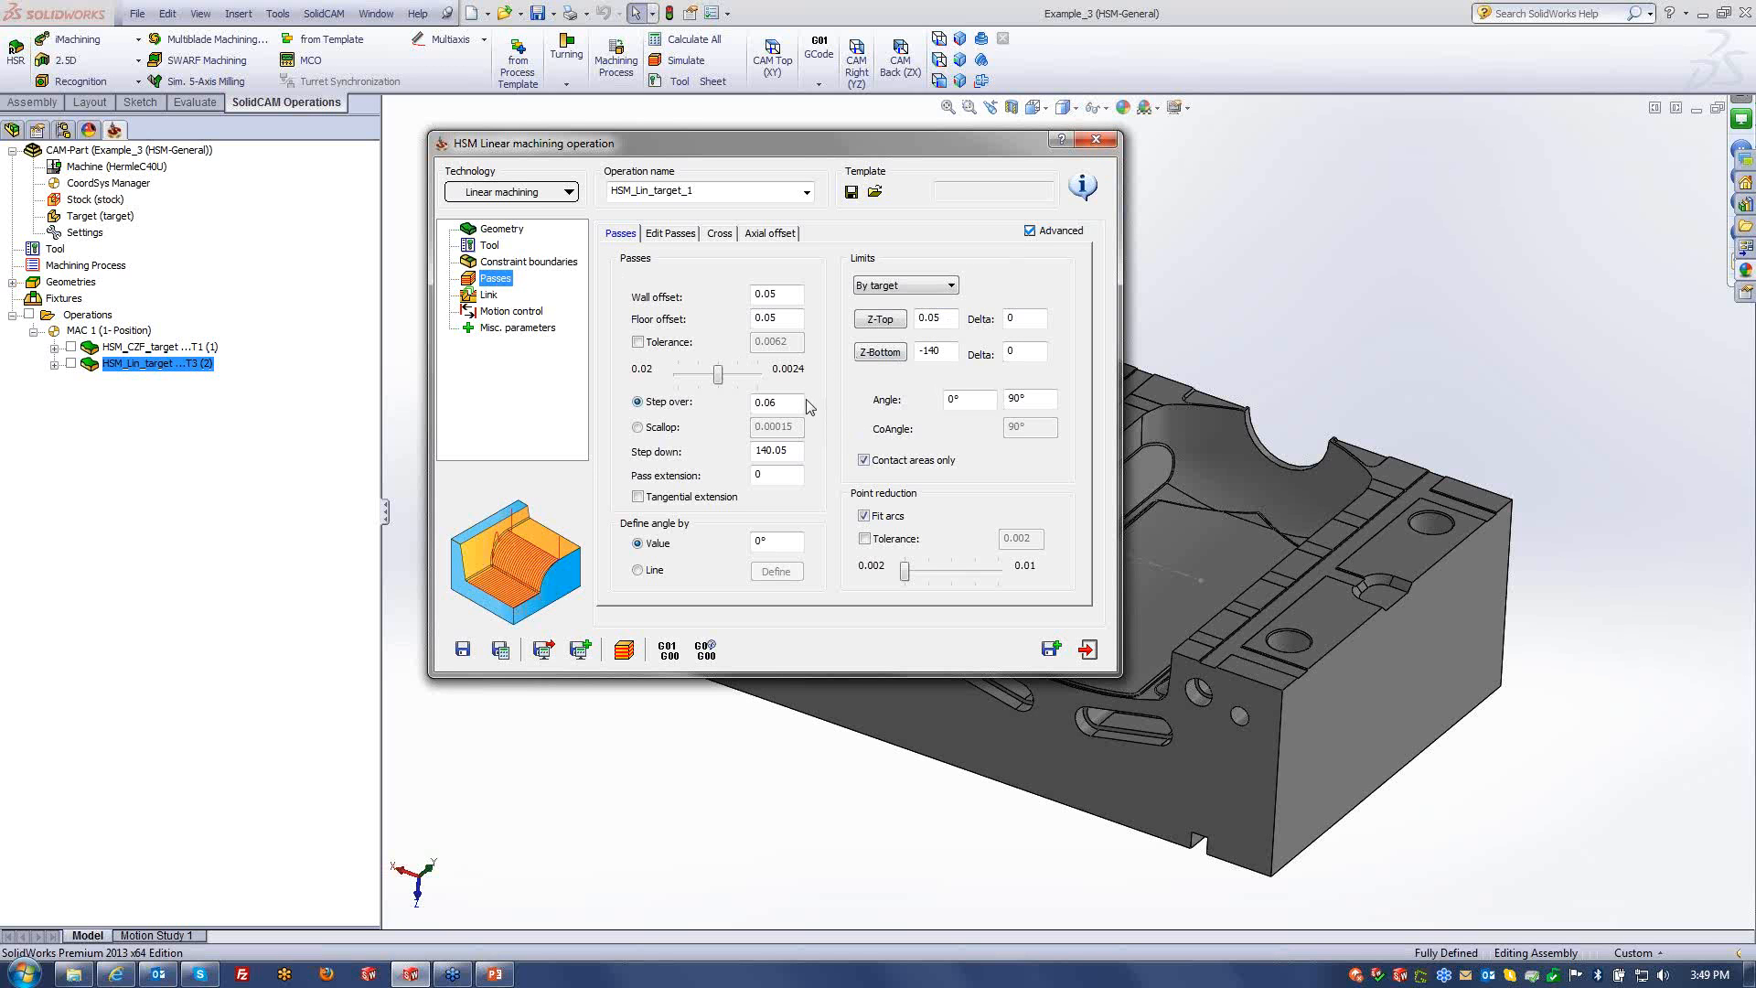
{"action": "left_click", "coordinate": [785, 294]}
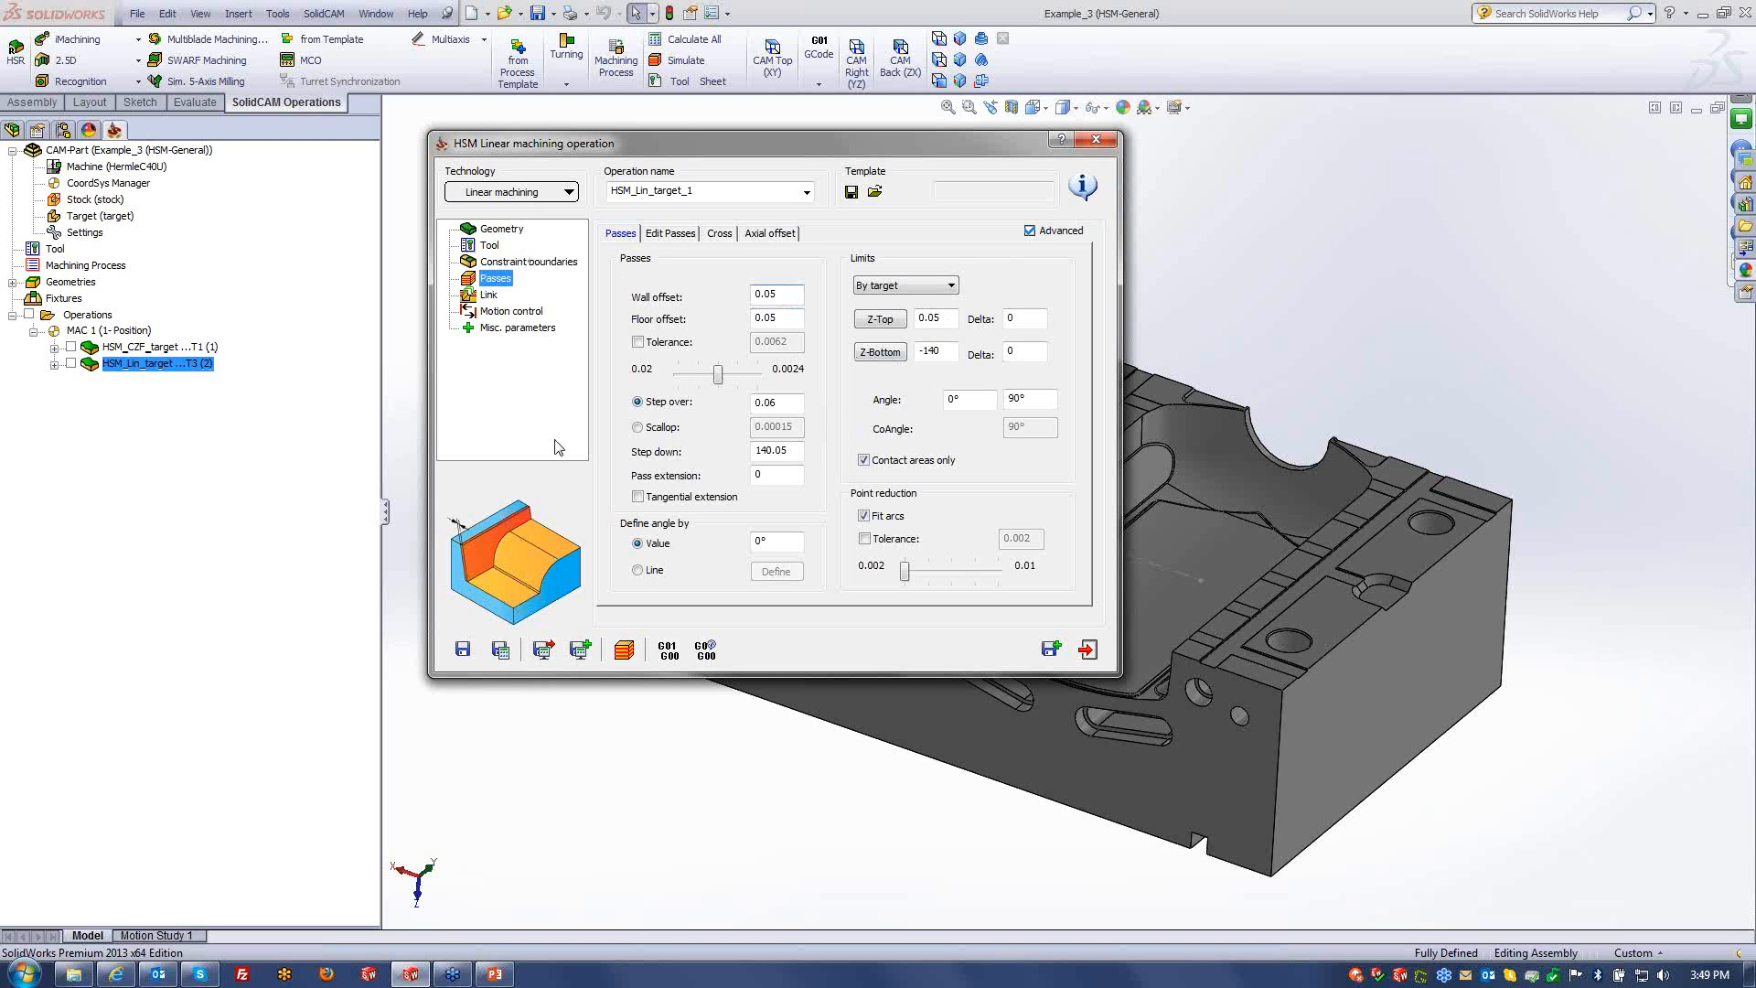
{"action": "left_click", "coordinate": [785, 318]}
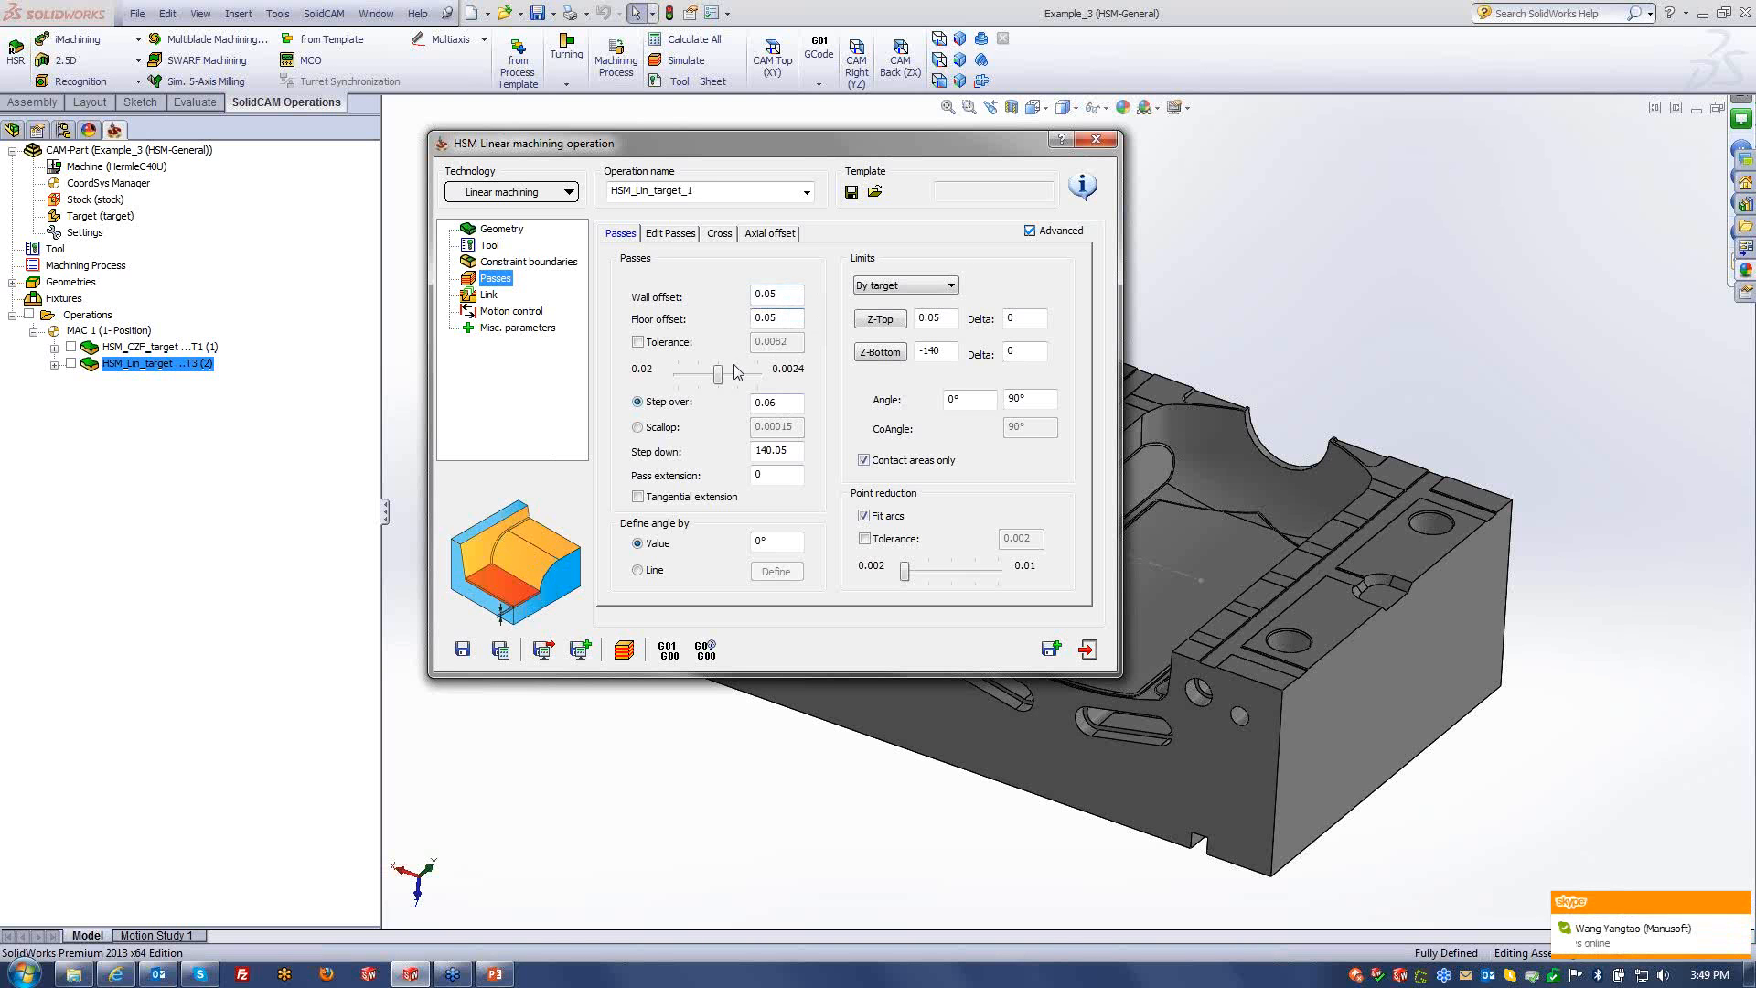
- Drag the pass tolerance slider to 0.02, then recheck the wall offset
{"action": "left_click_drag", "start_coordinate": [718, 375], "coordinate": [675, 377]}
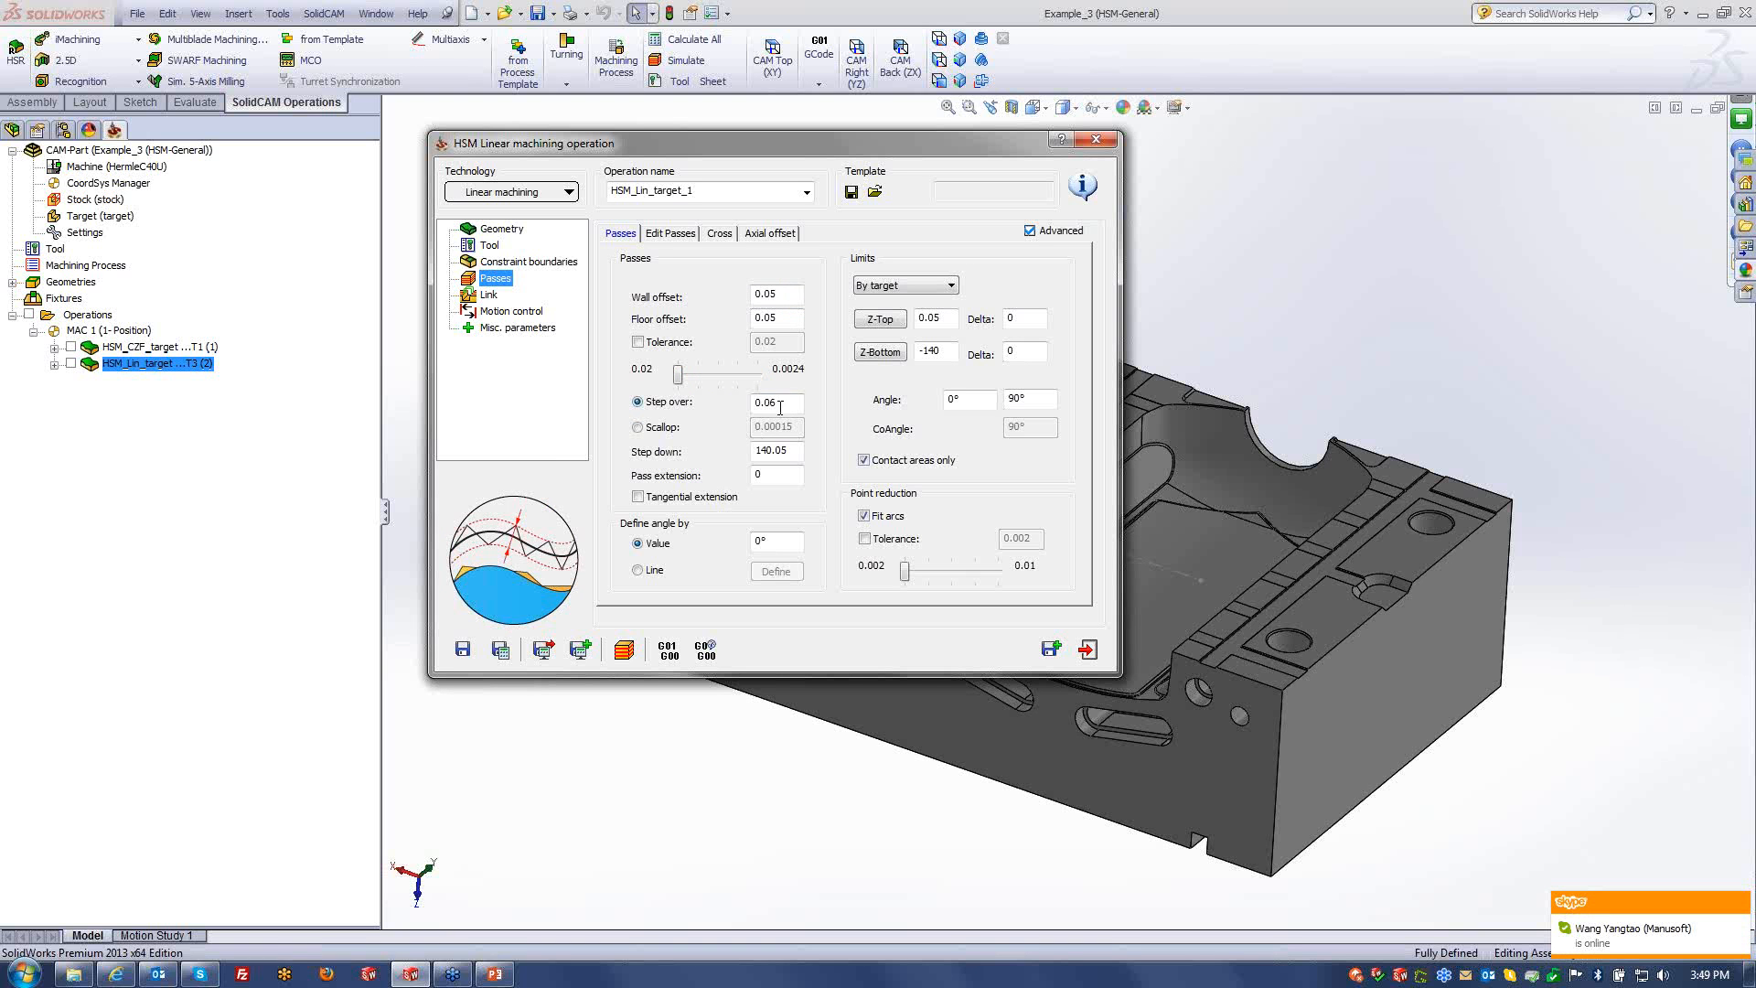
{"action": "mouse_move", "coordinate": [784, 403]}
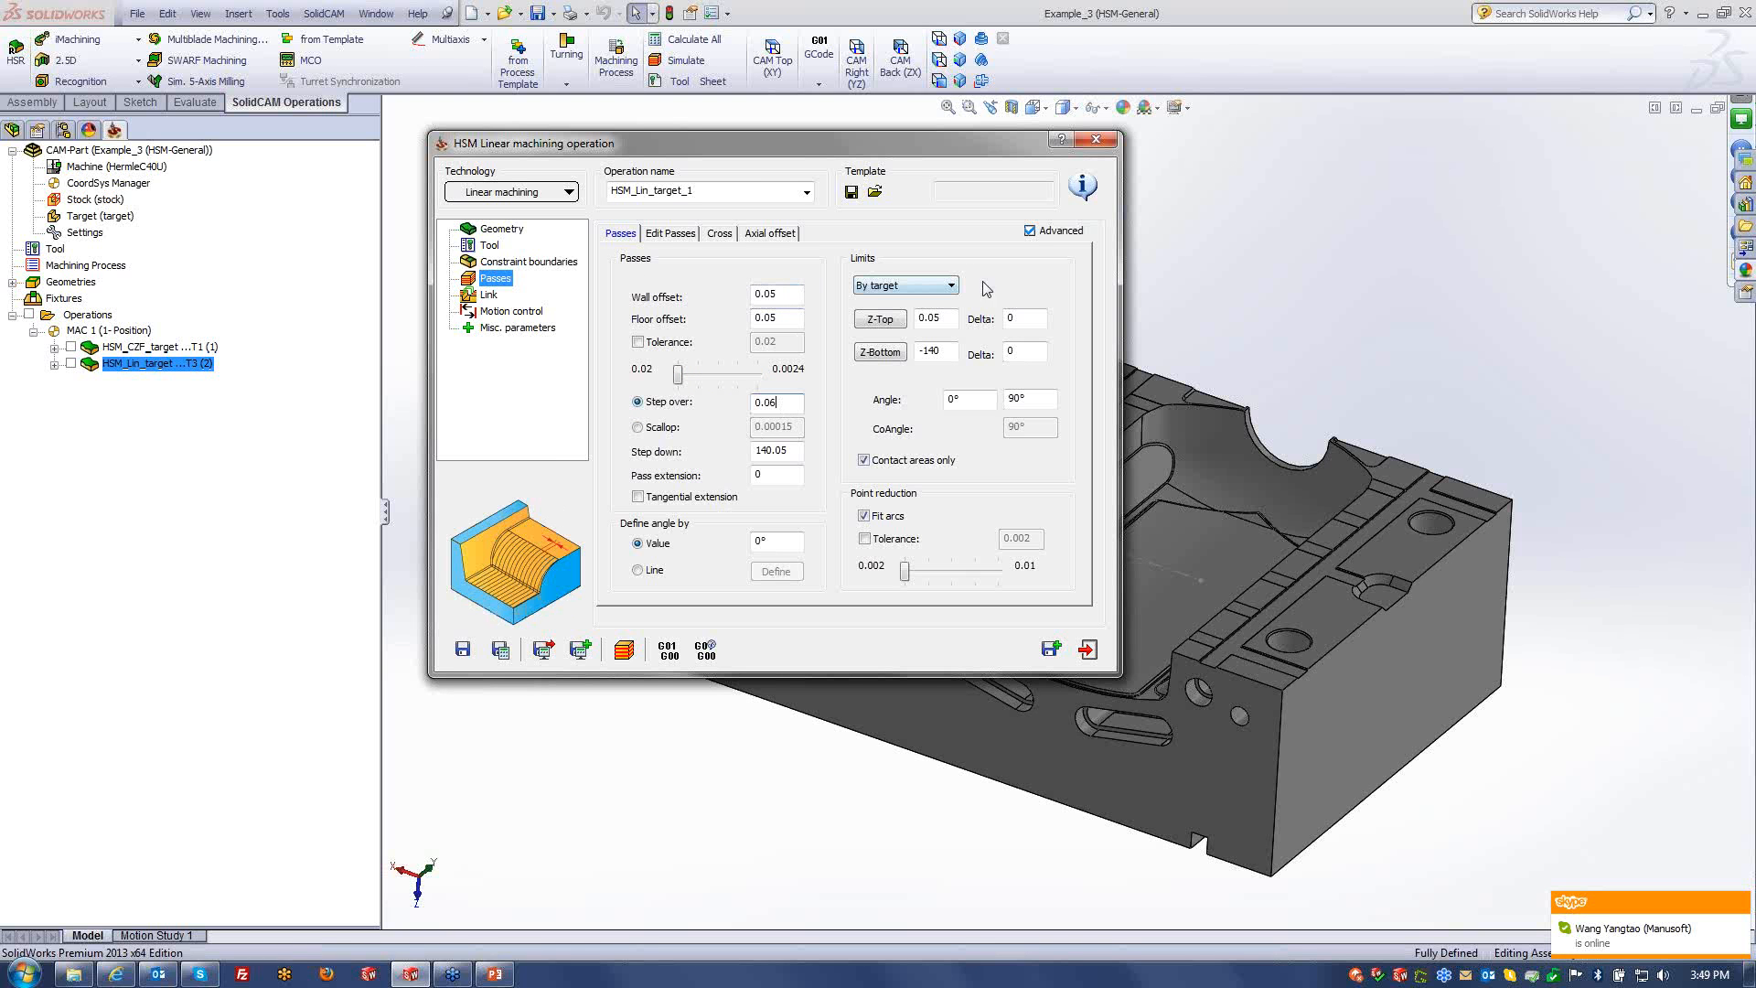
{"action": "mouse_move", "coordinate": [905, 576]}
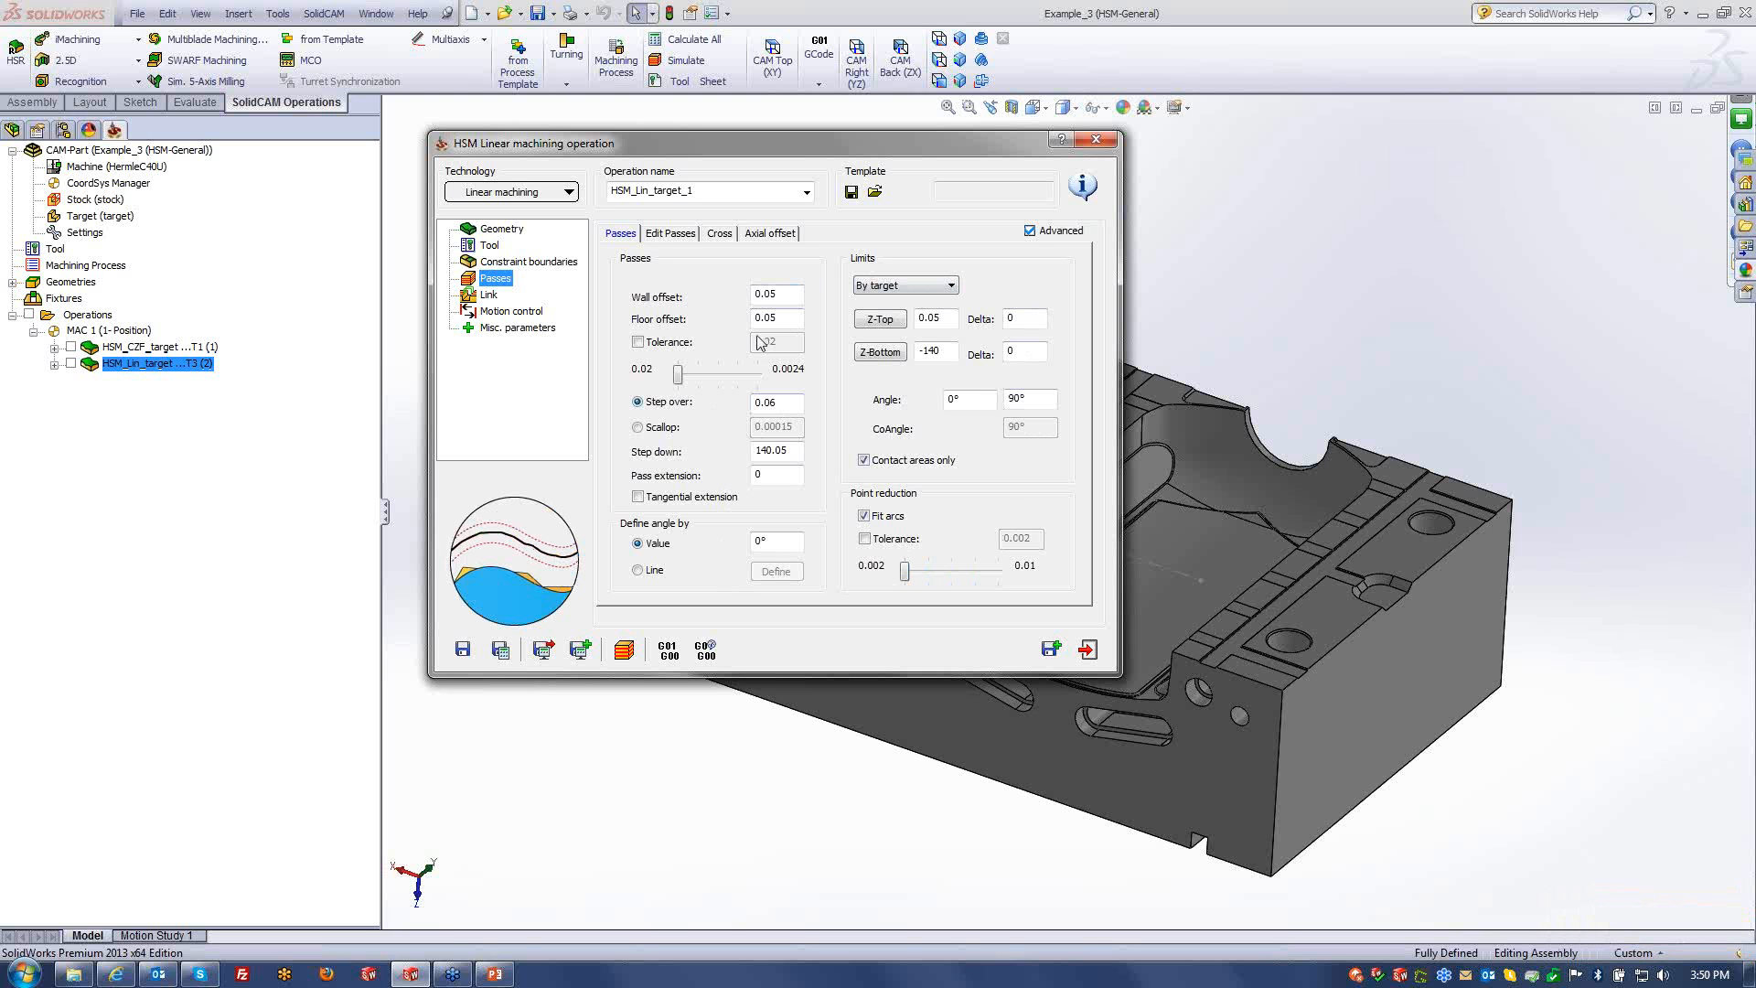
{"action": "left_click", "coordinate": [787, 294]}
- Recheck the floor offset, tweak the pass tolerance, and edit the -140 Z-Bottom depth limit
{"action": "left_click", "coordinate": [784, 318]}
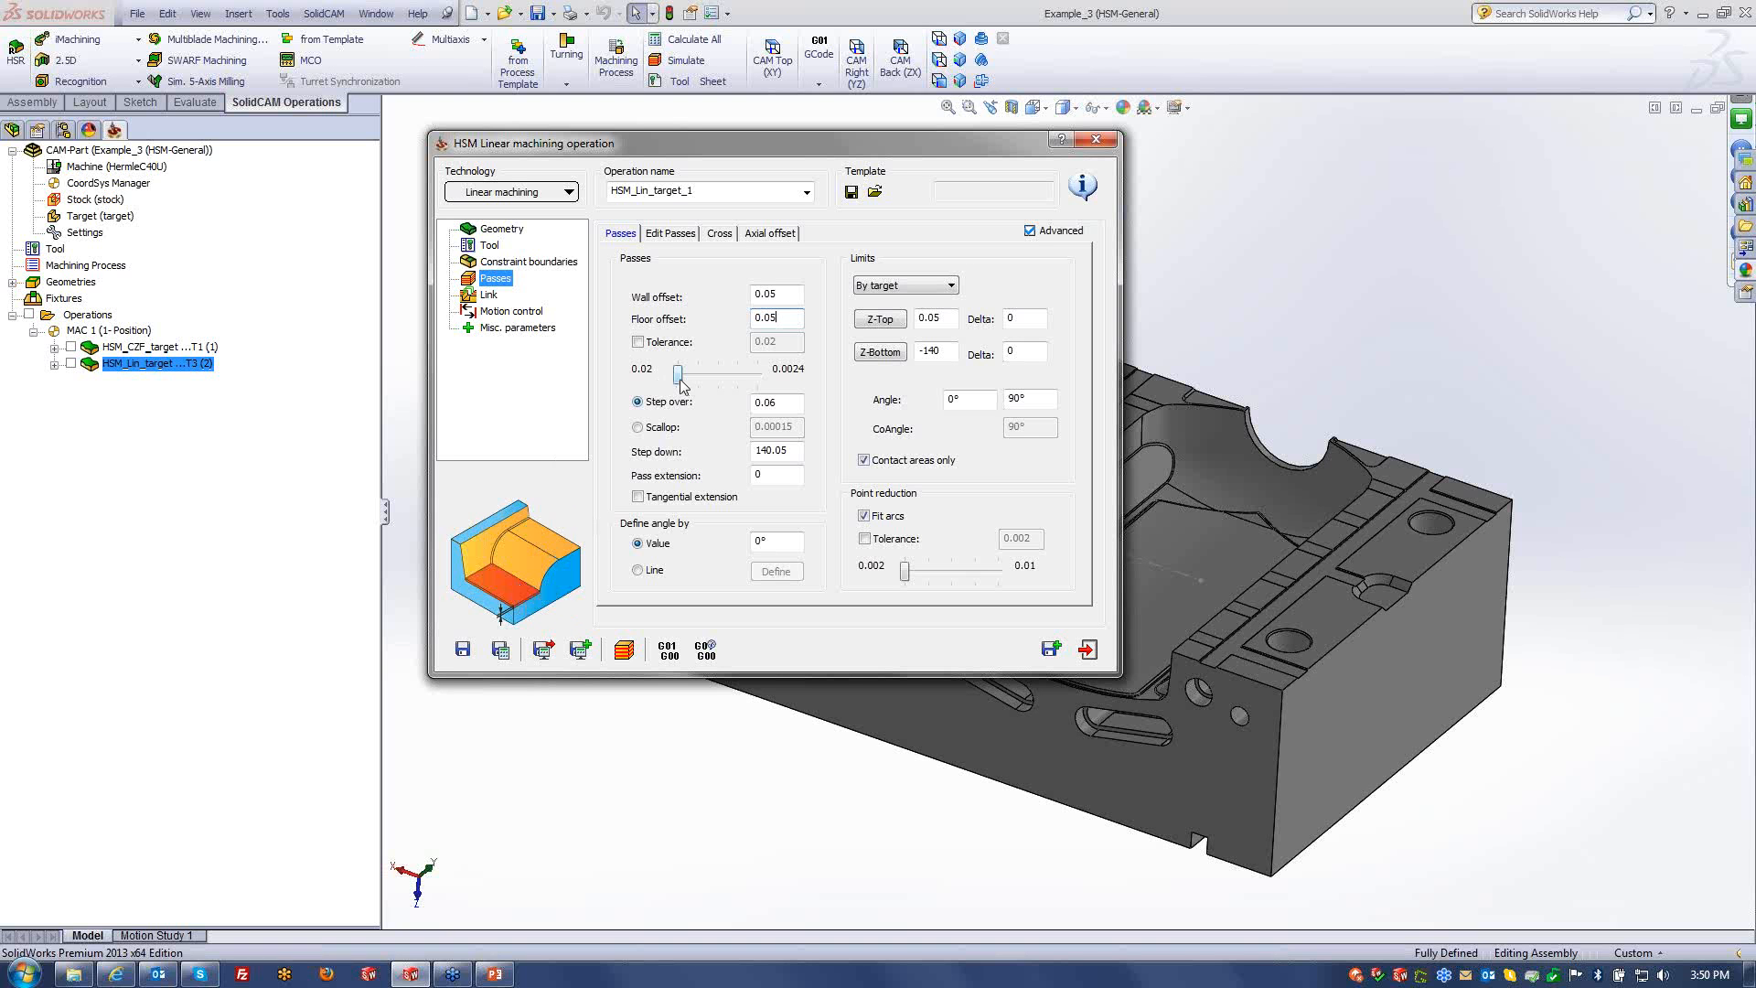
{"action": "mouse_move", "coordinate": [678, 375]}
{"action": "left_mouse_down"}
{"action": "mouse_move", "coordinate": [750, 381]}
{"action": "mouse_move", "coordinate": [681, 382]}
{"action": "left_mouse_up"}
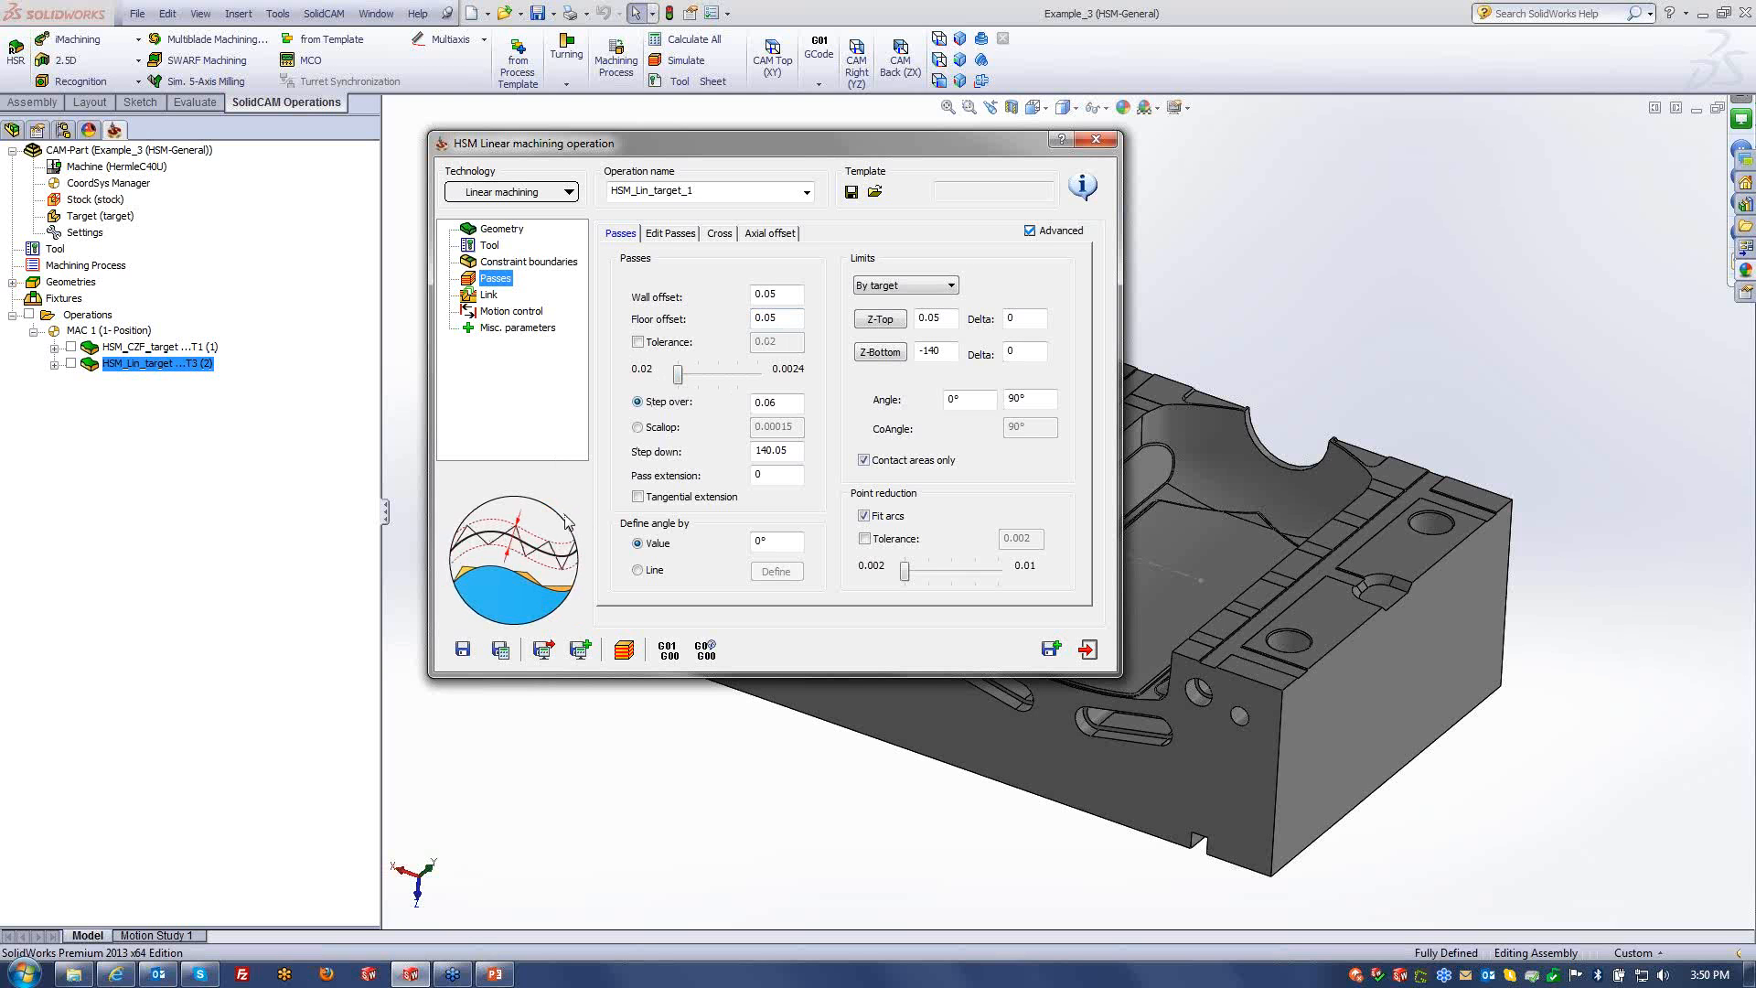
{"action": "left_click", "coordinate": [943, 357]}
- Review step over, pass extension, angle limit and wall/floor offsets, then exit without saving
{"action": "left_click", "coordinate": [790, 402]}
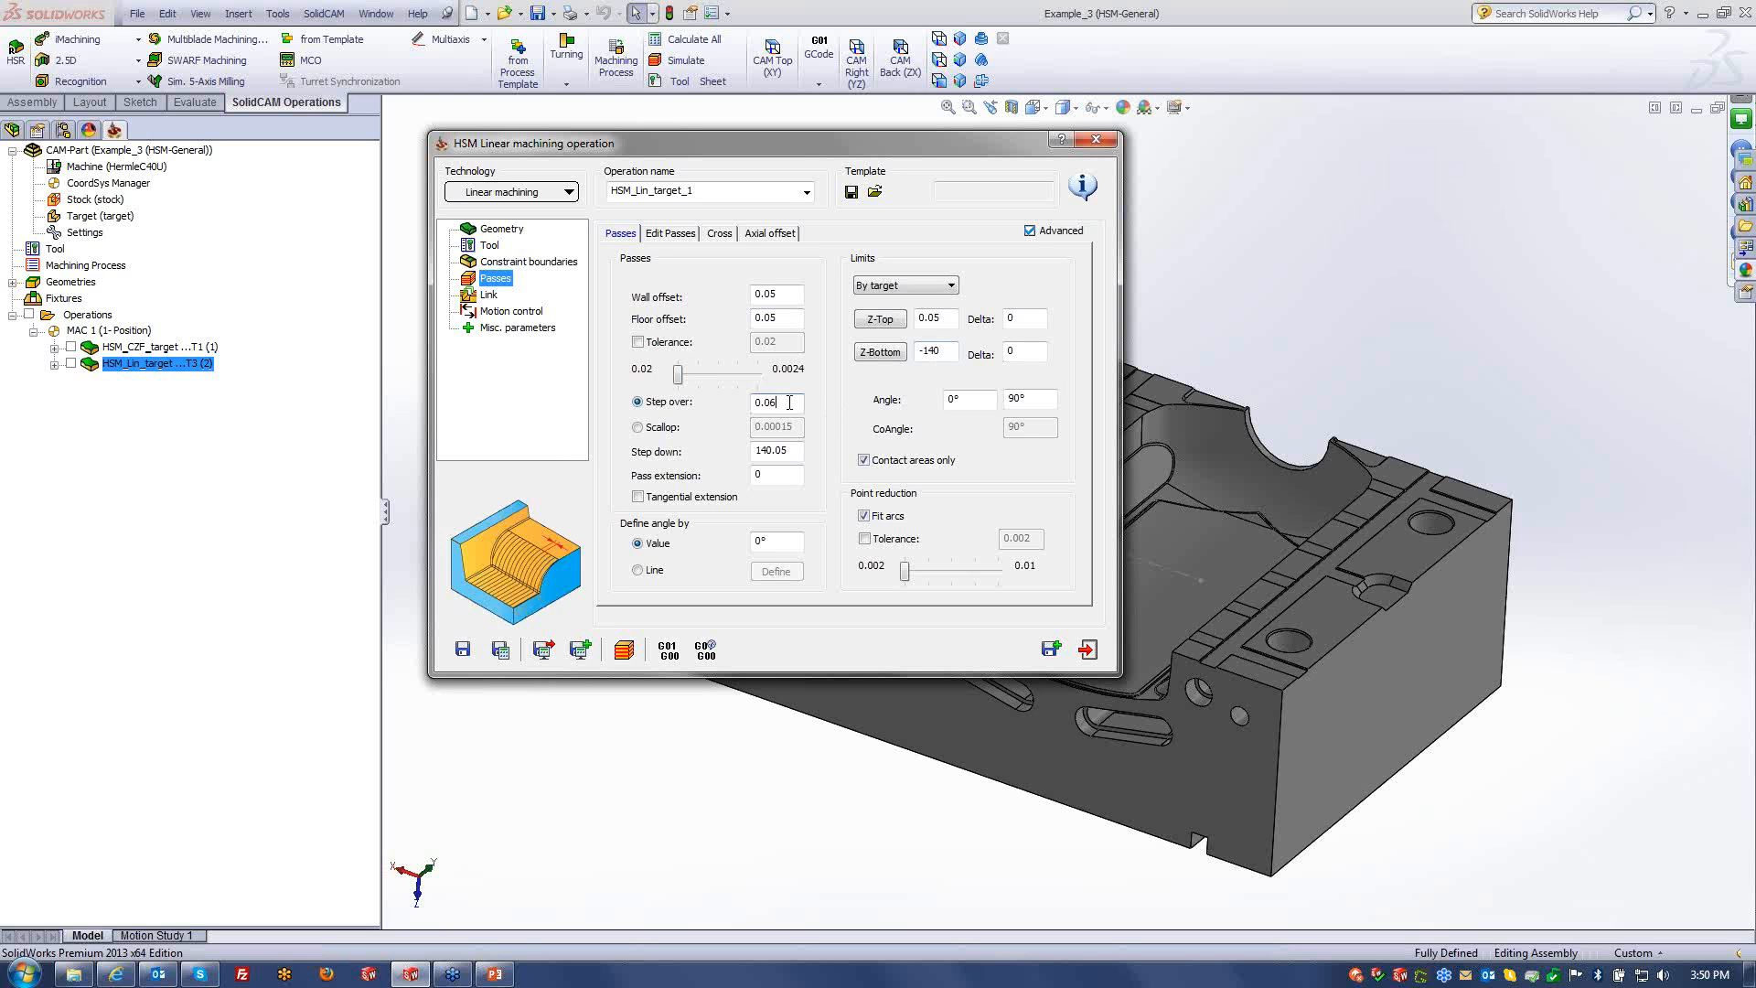
{"action": "left_click", "coordinate": [789, 475]}
{"action": "left_click", "coordinate": [980, 399]}
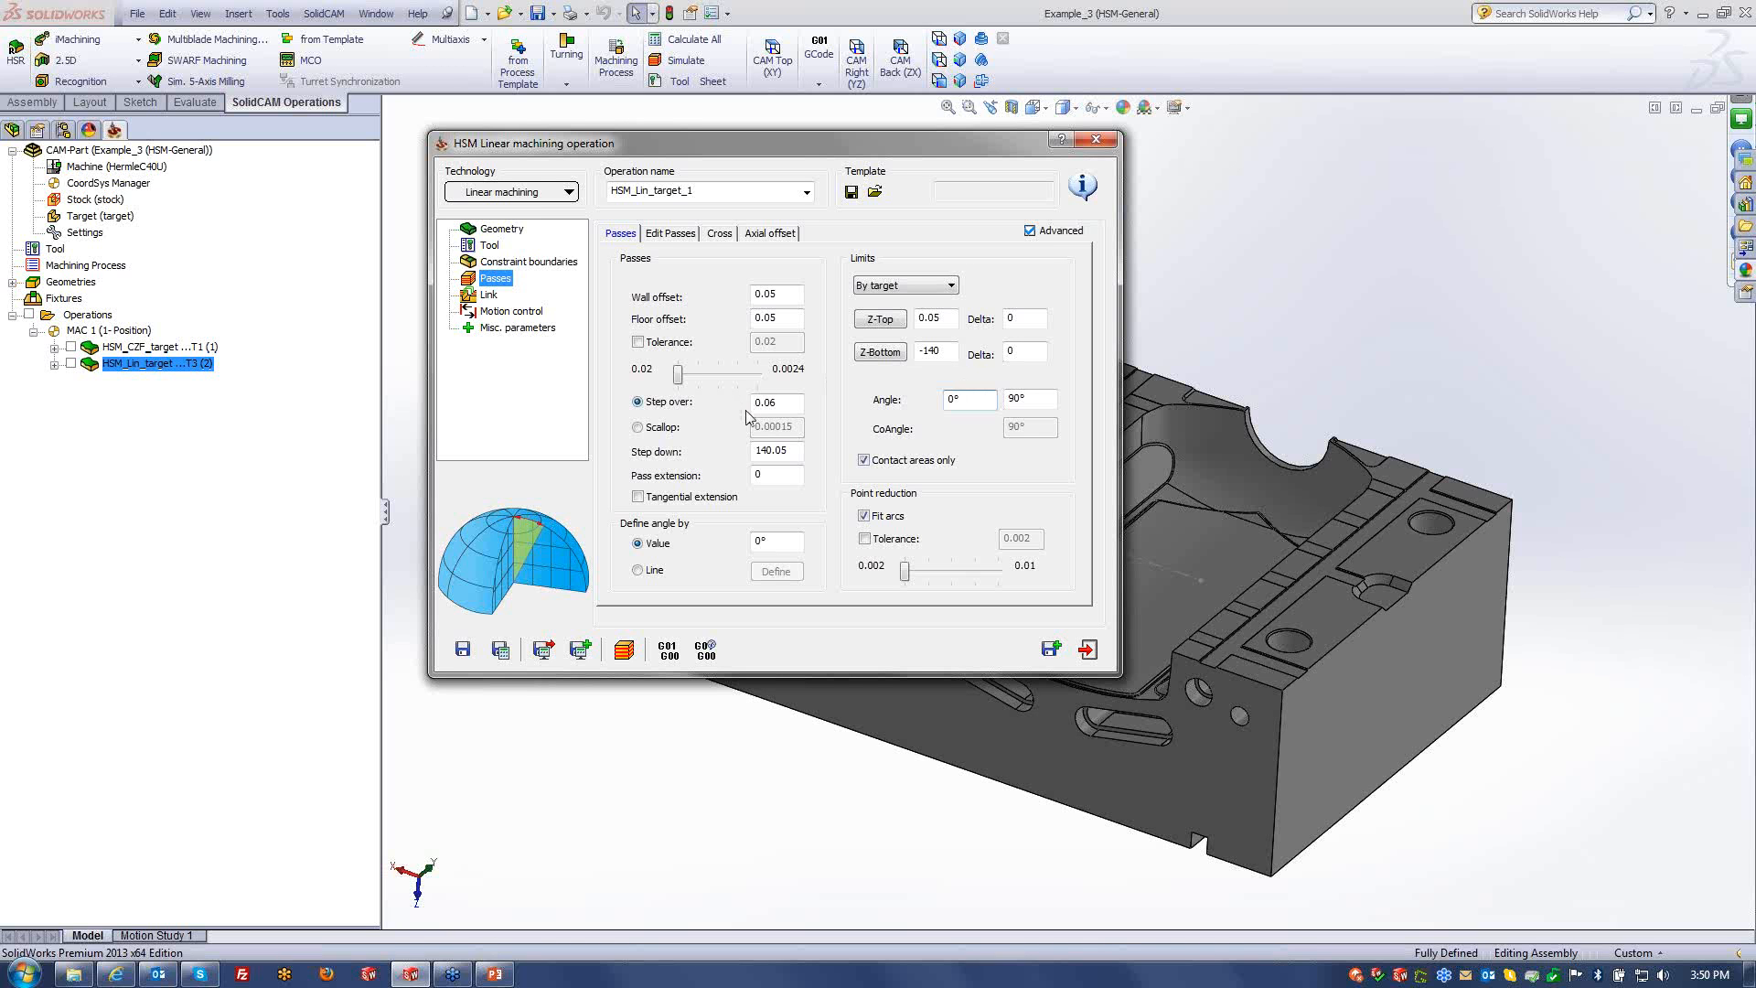
{"action": "left_click", "coordinate": [785, 296]}
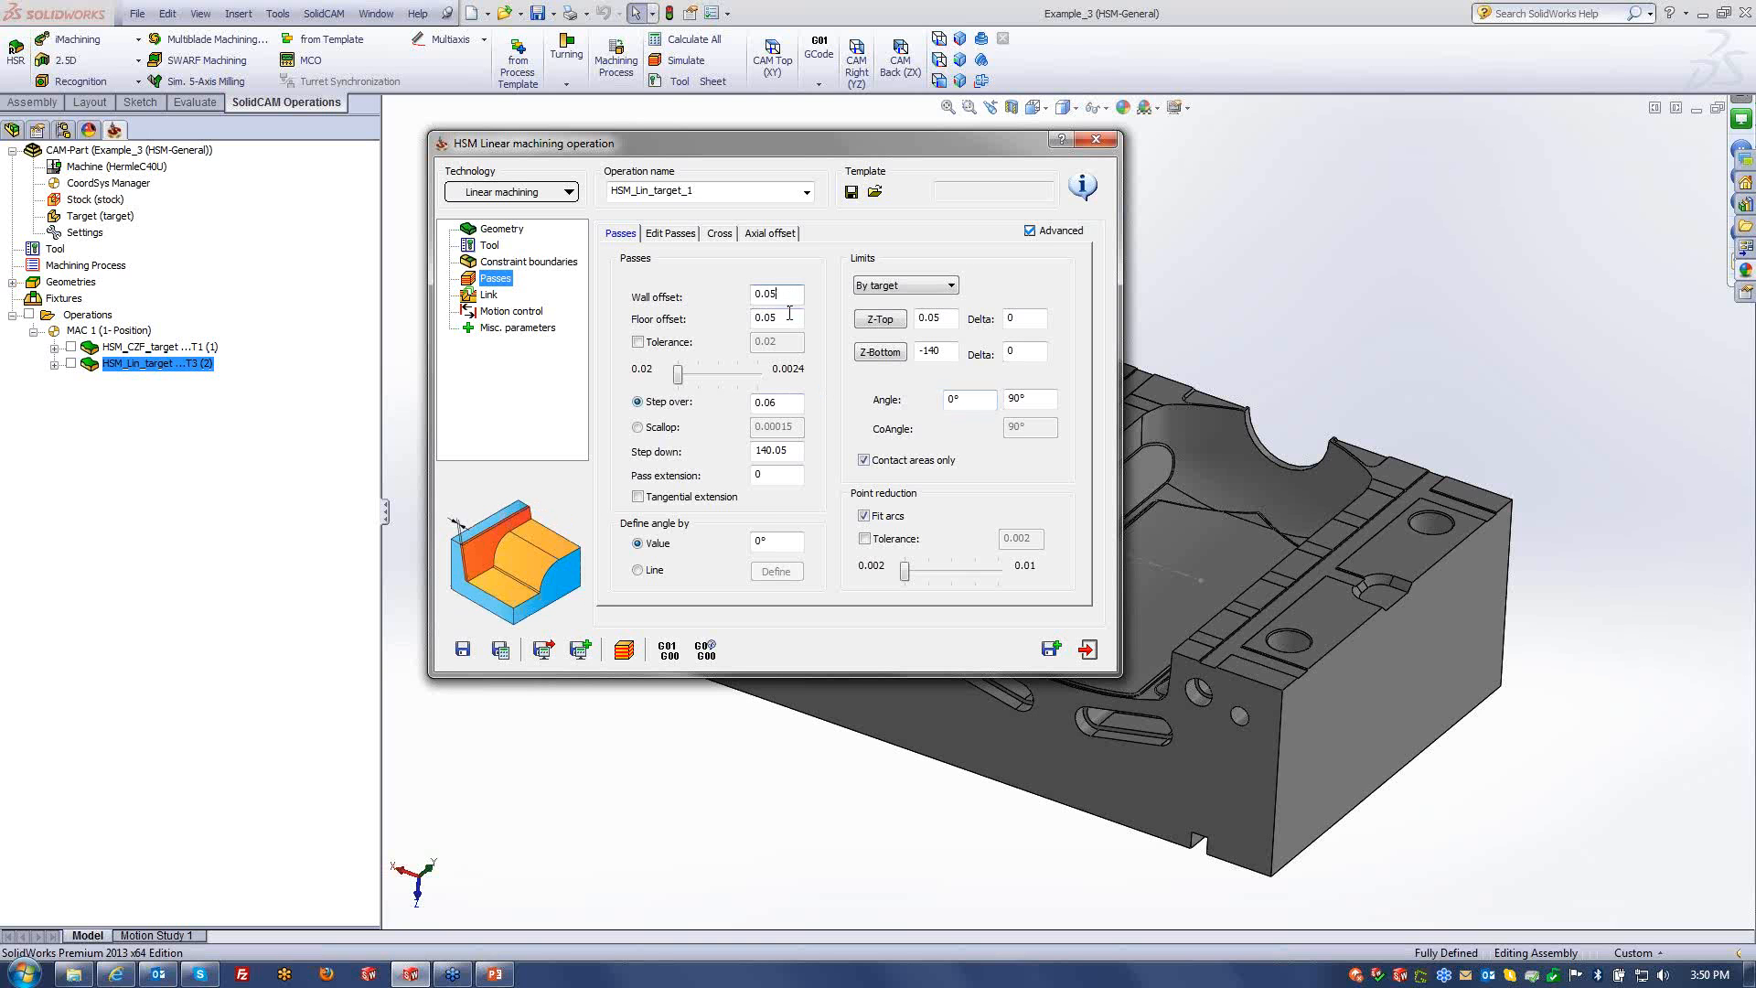
{"action": "left_click", "coordinate": [789, 315]}
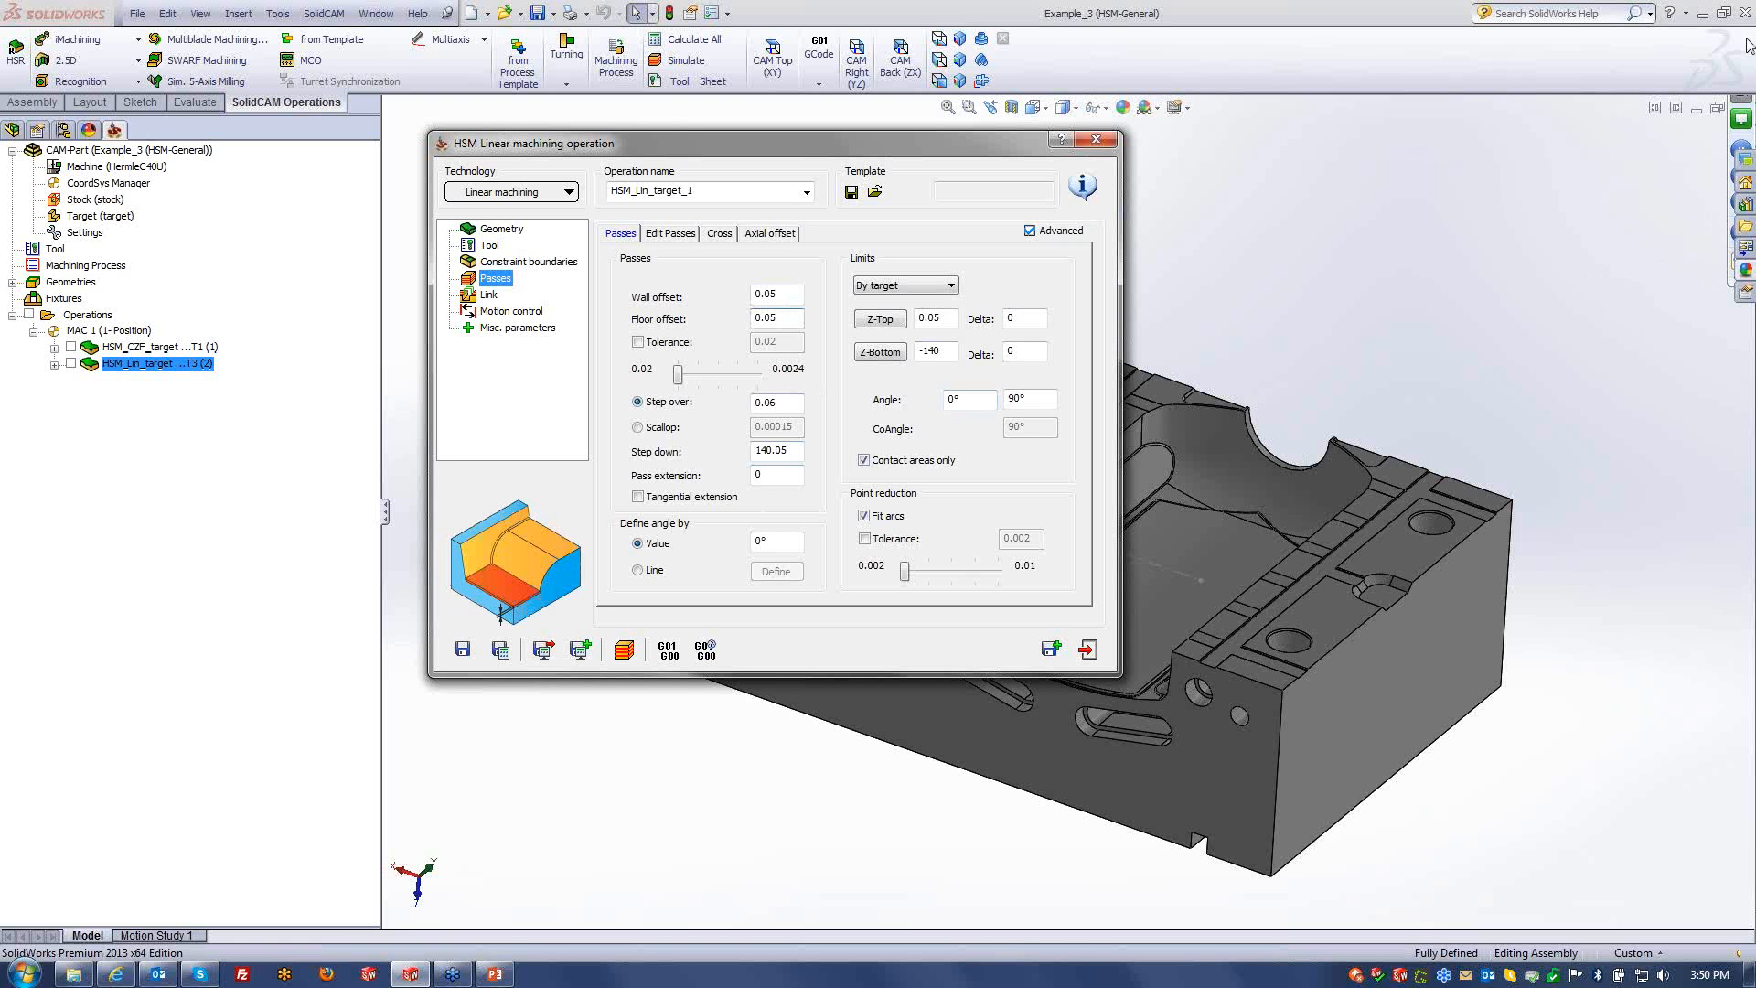
{"action": "left_click", "coordinate": [1558, 413]}
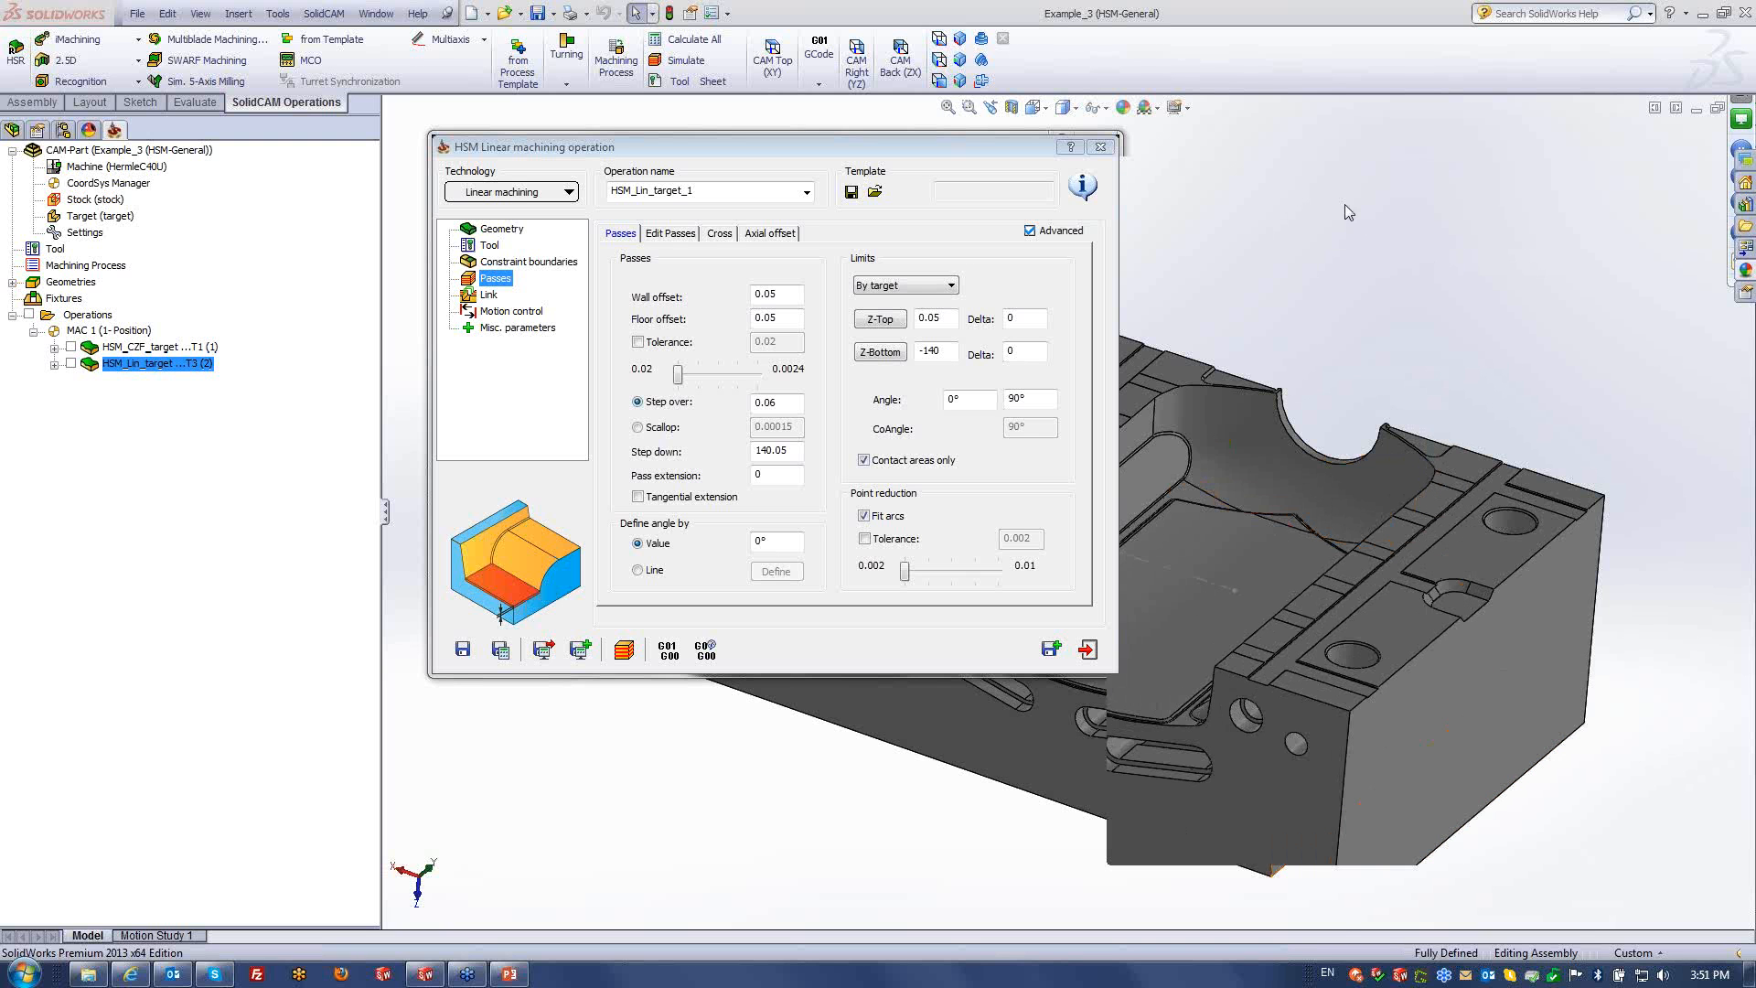
{"action": "left_click", "coordinate": [1087, 649]}
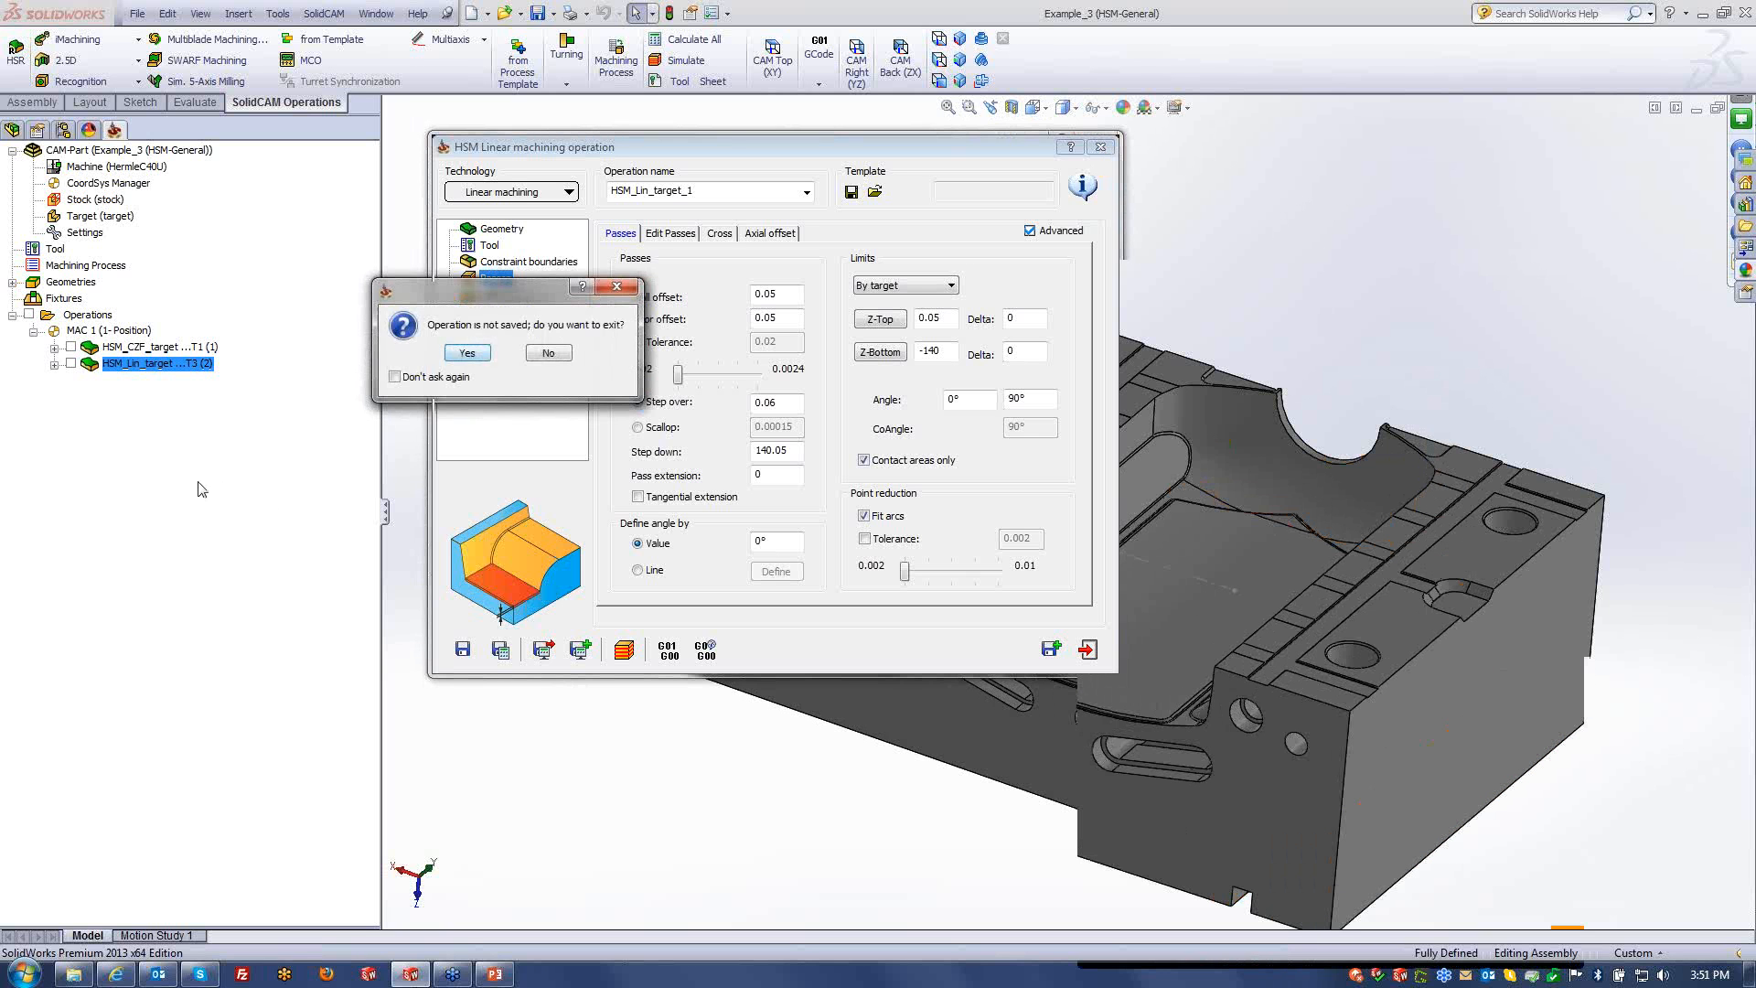
- Confirm exiting HSM_Lin_target_1 without saving the operation
{"action": "left_click", "coordinate": [469, 351]}
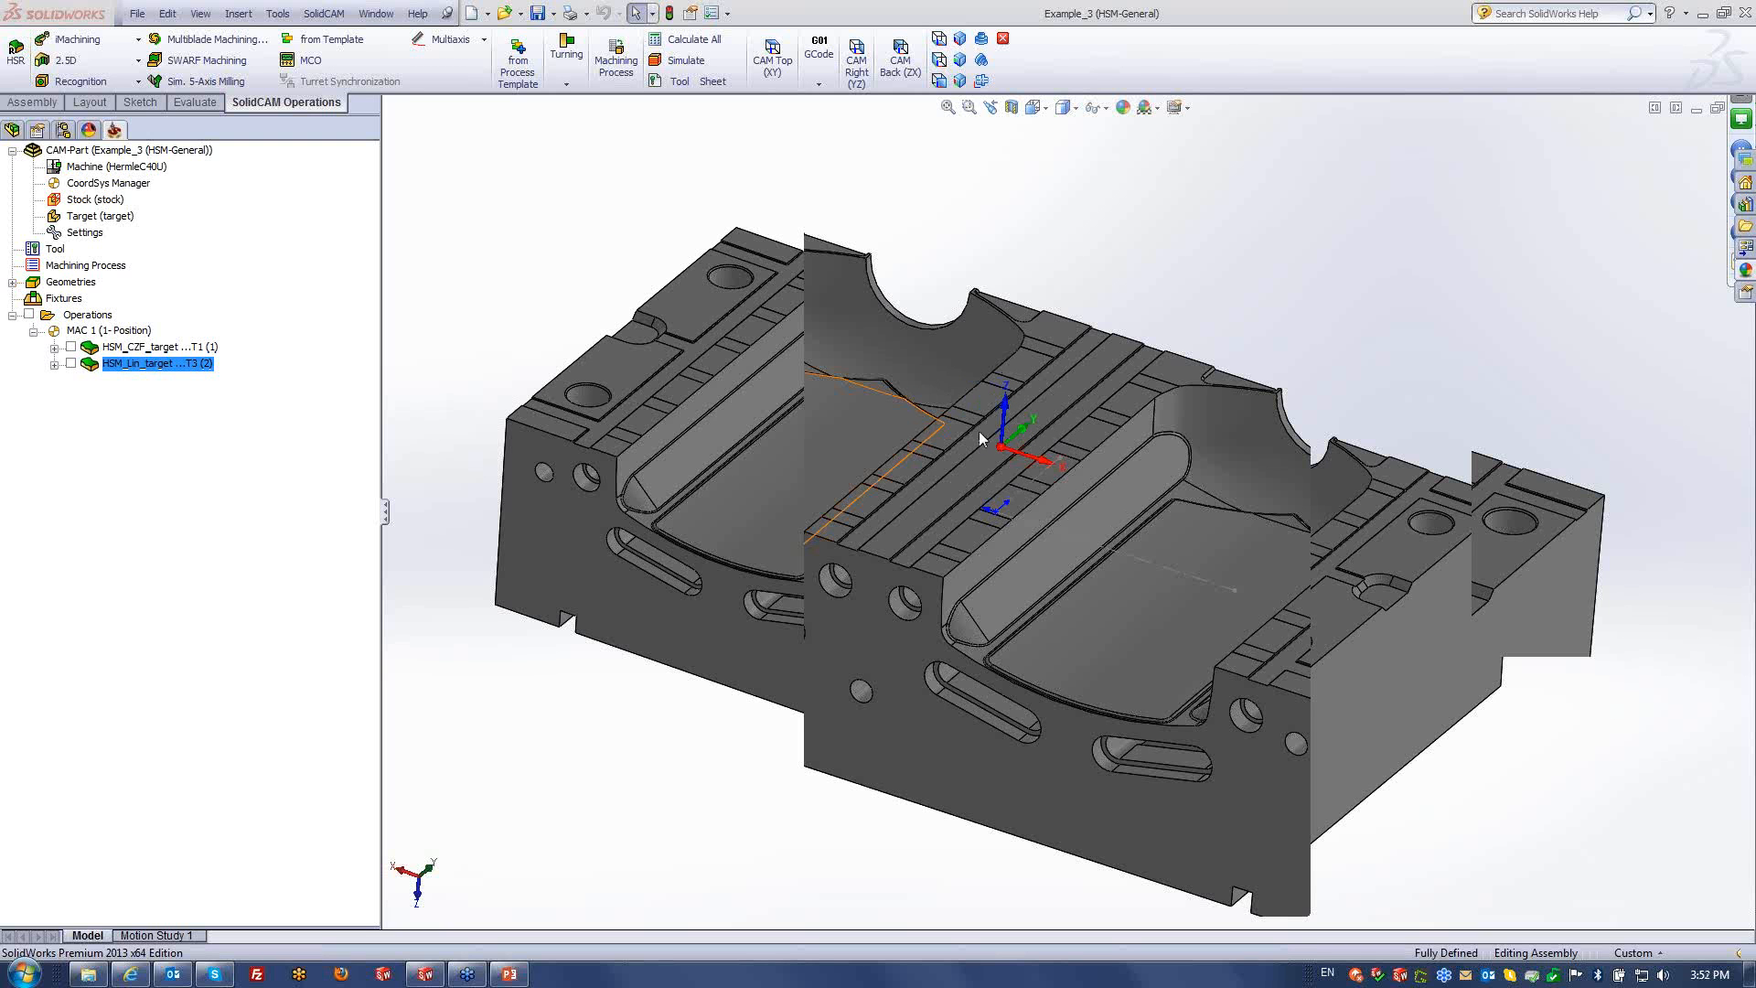
- Add an HSR Contour roughing operation using the 6 mm ball nose mill (tool 3)
{"action": "right_click", "coordinate": [174, 367]}
{"action": "left_click", "coordinate": [100, 448]}
{"action": "right_click", "coordinate": [90, 312]}
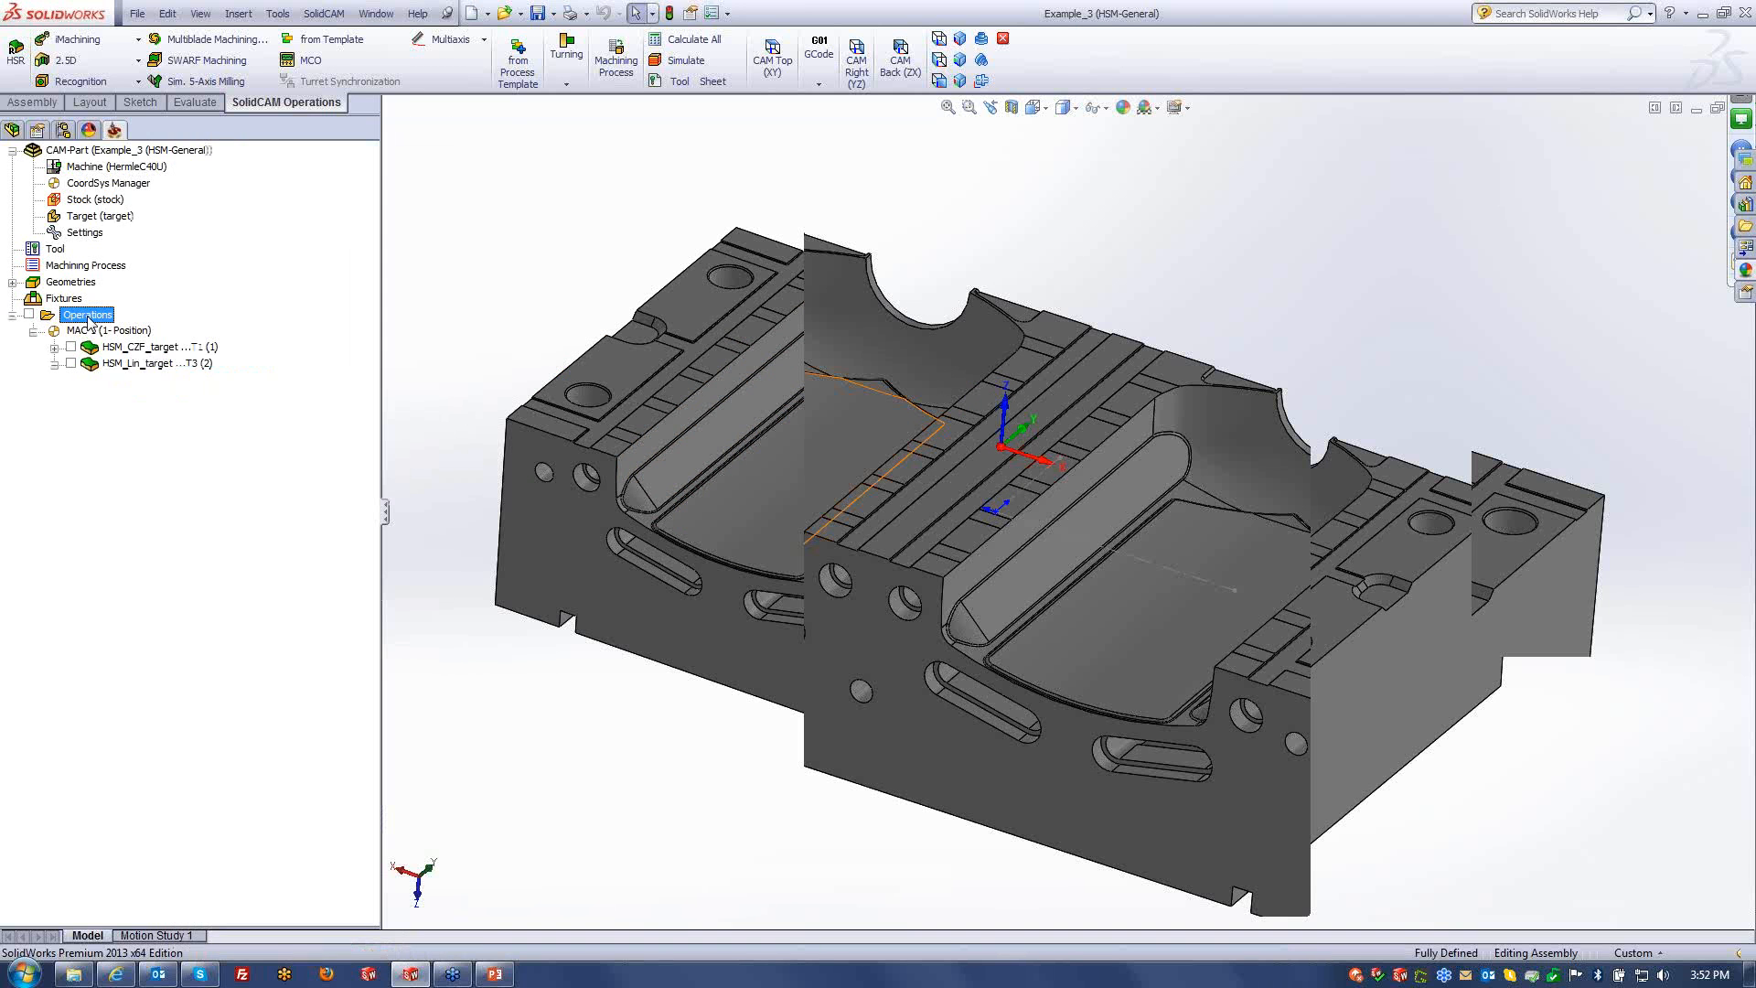
{"action": "mouse_move", "coordinate": [229, 347]}
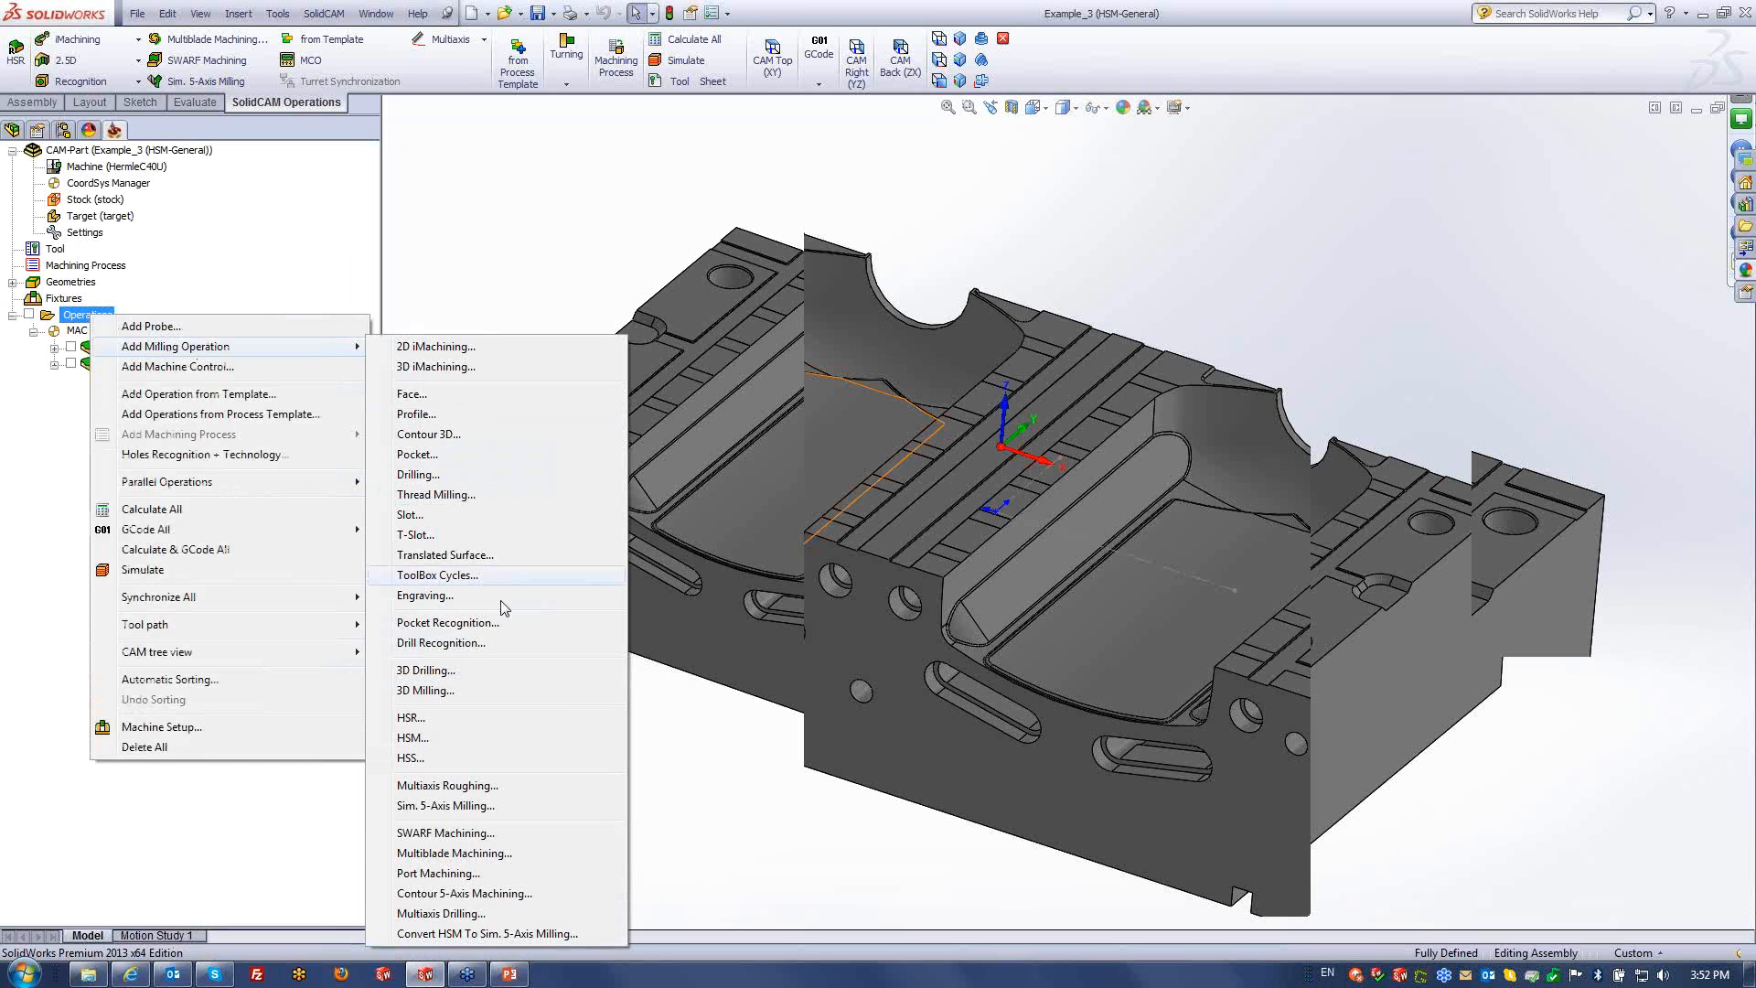
{"action": "left_click", "coordinate": [416, 718]}
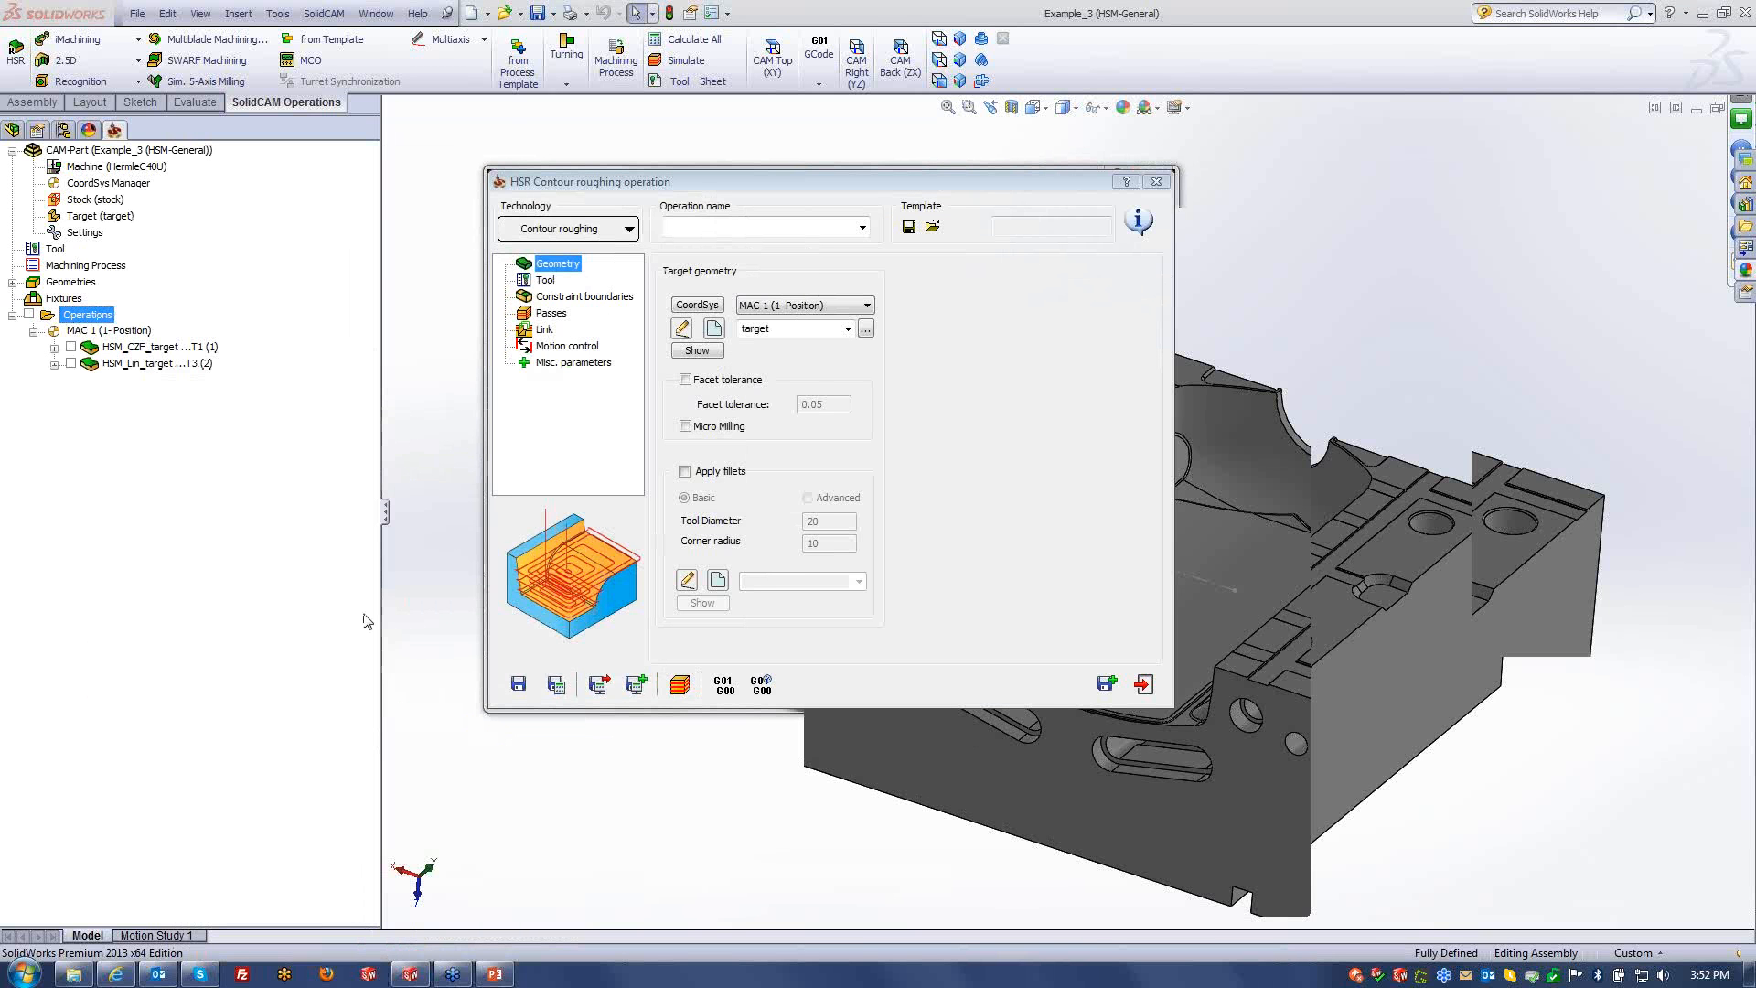
{"action": "left_click", "coordinate": [576, 229]}
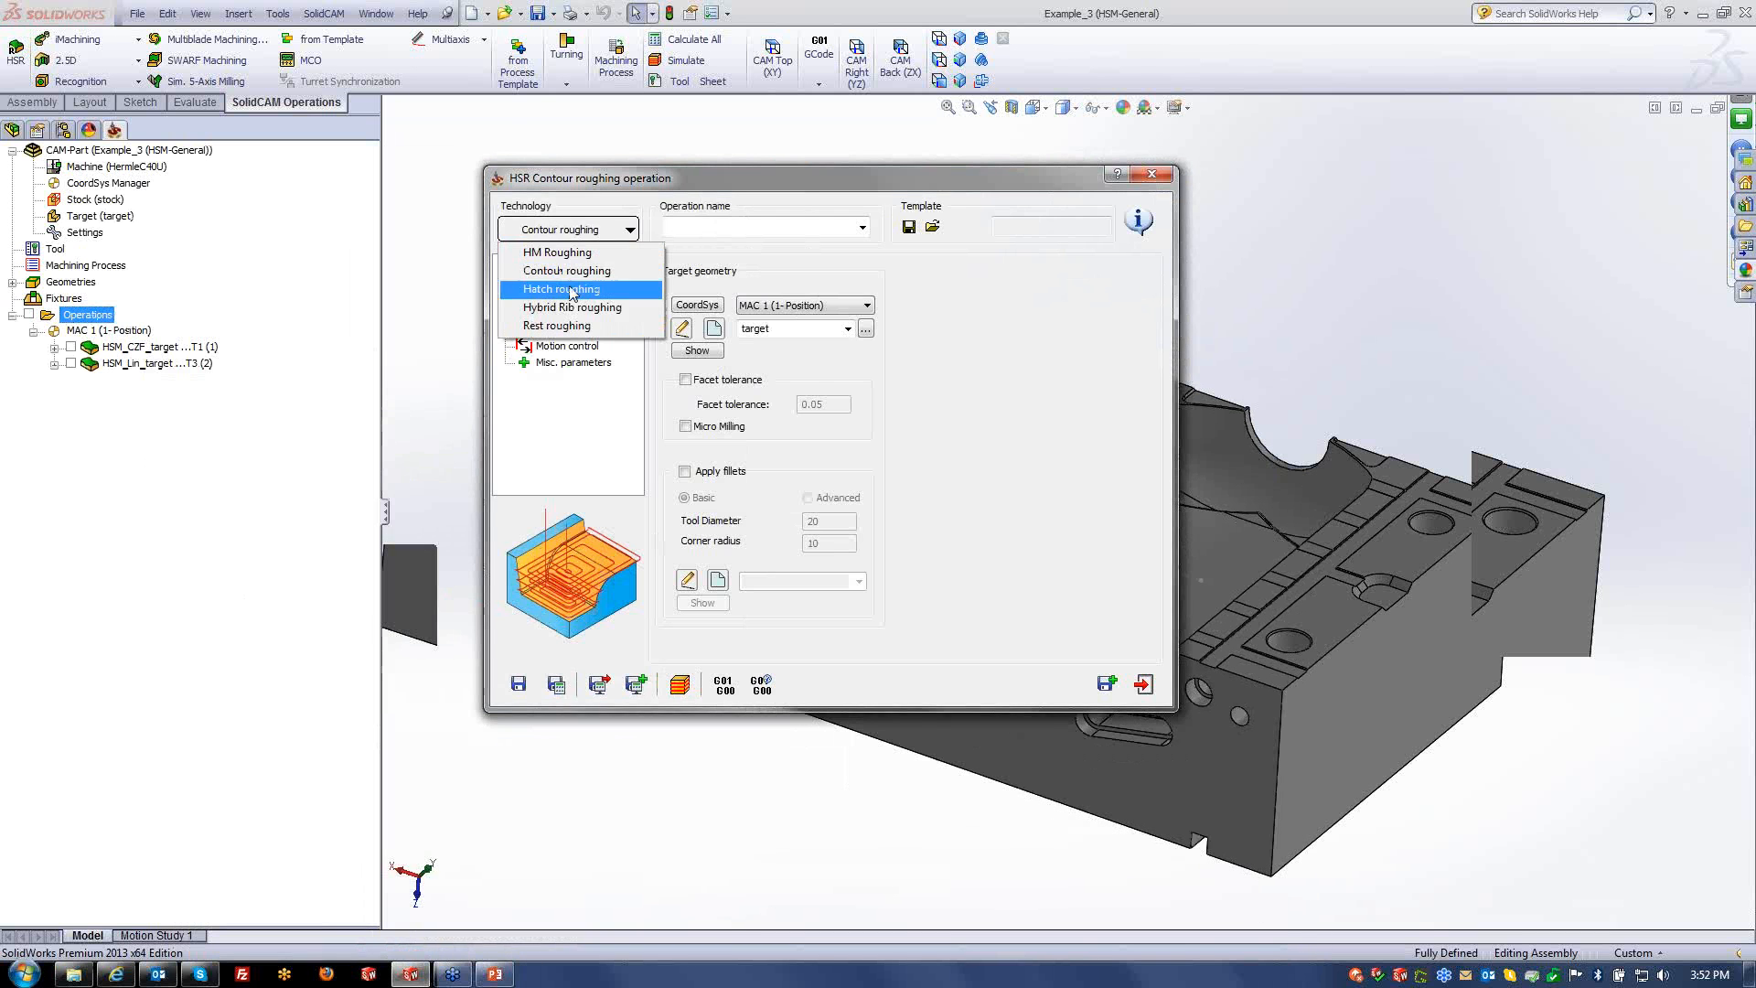
{"action": "left_click", "coordinate": [556, 270]}
{"action": "left_click", "coordinate": [546, 280]}
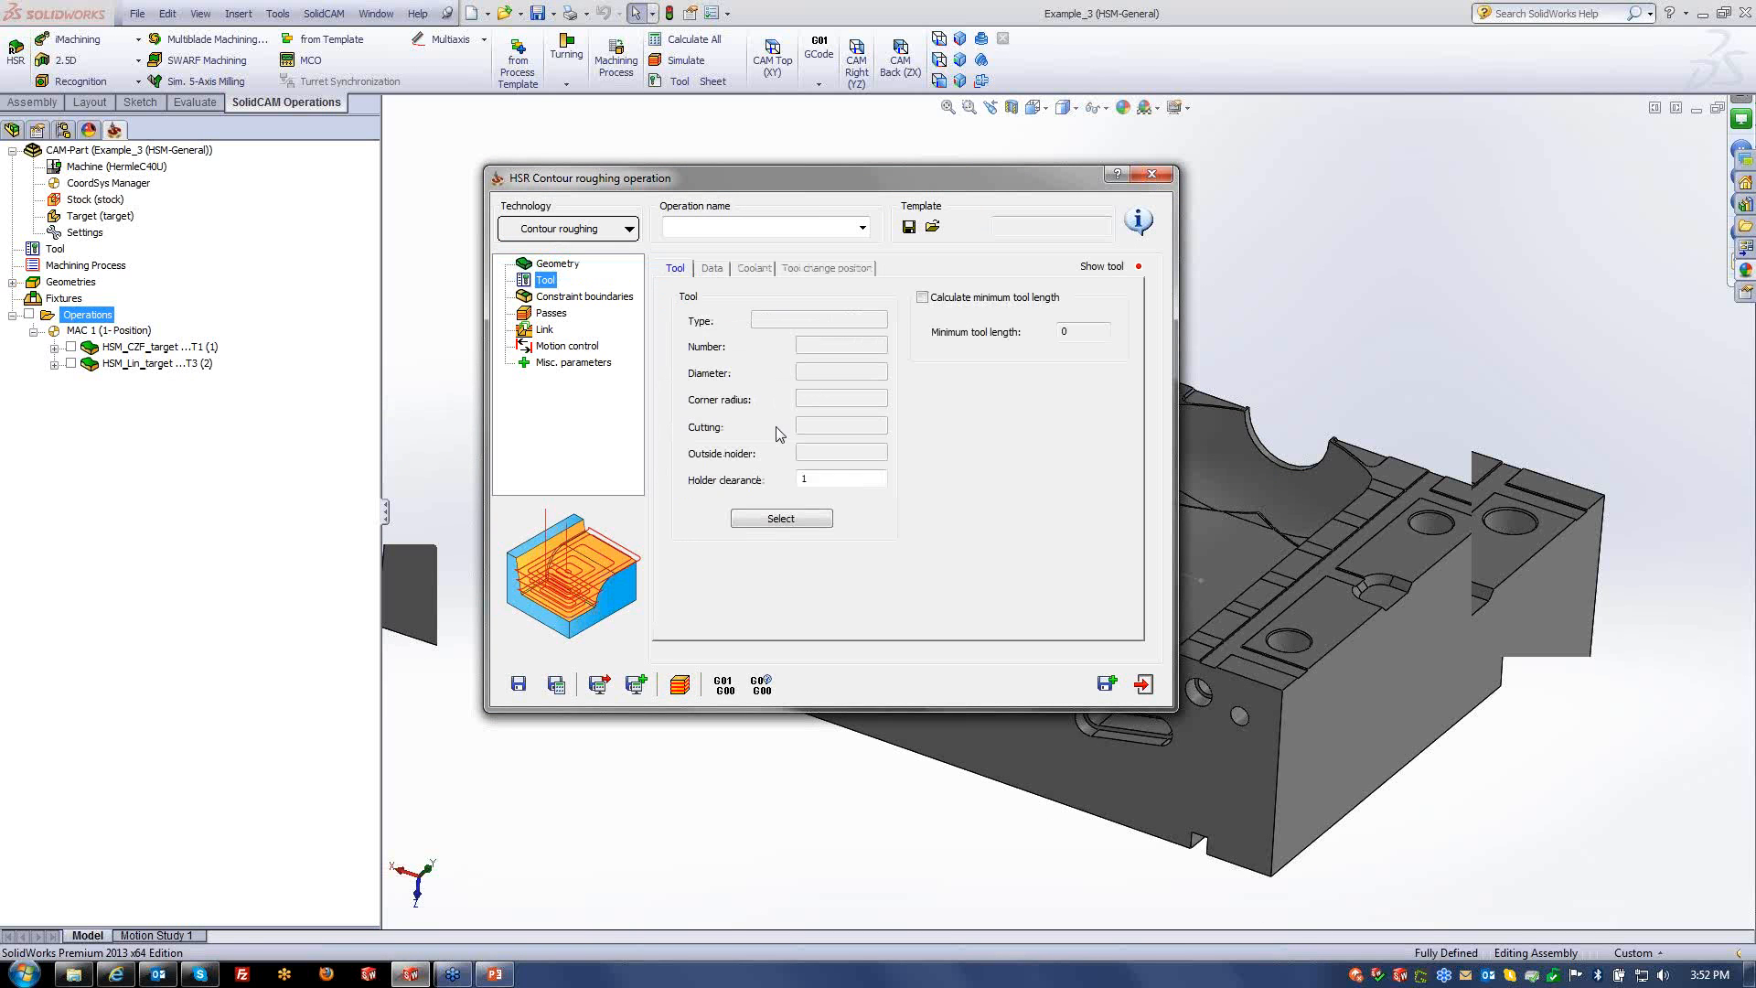
{"action": "left_click", "coordinate": [782, 519]}
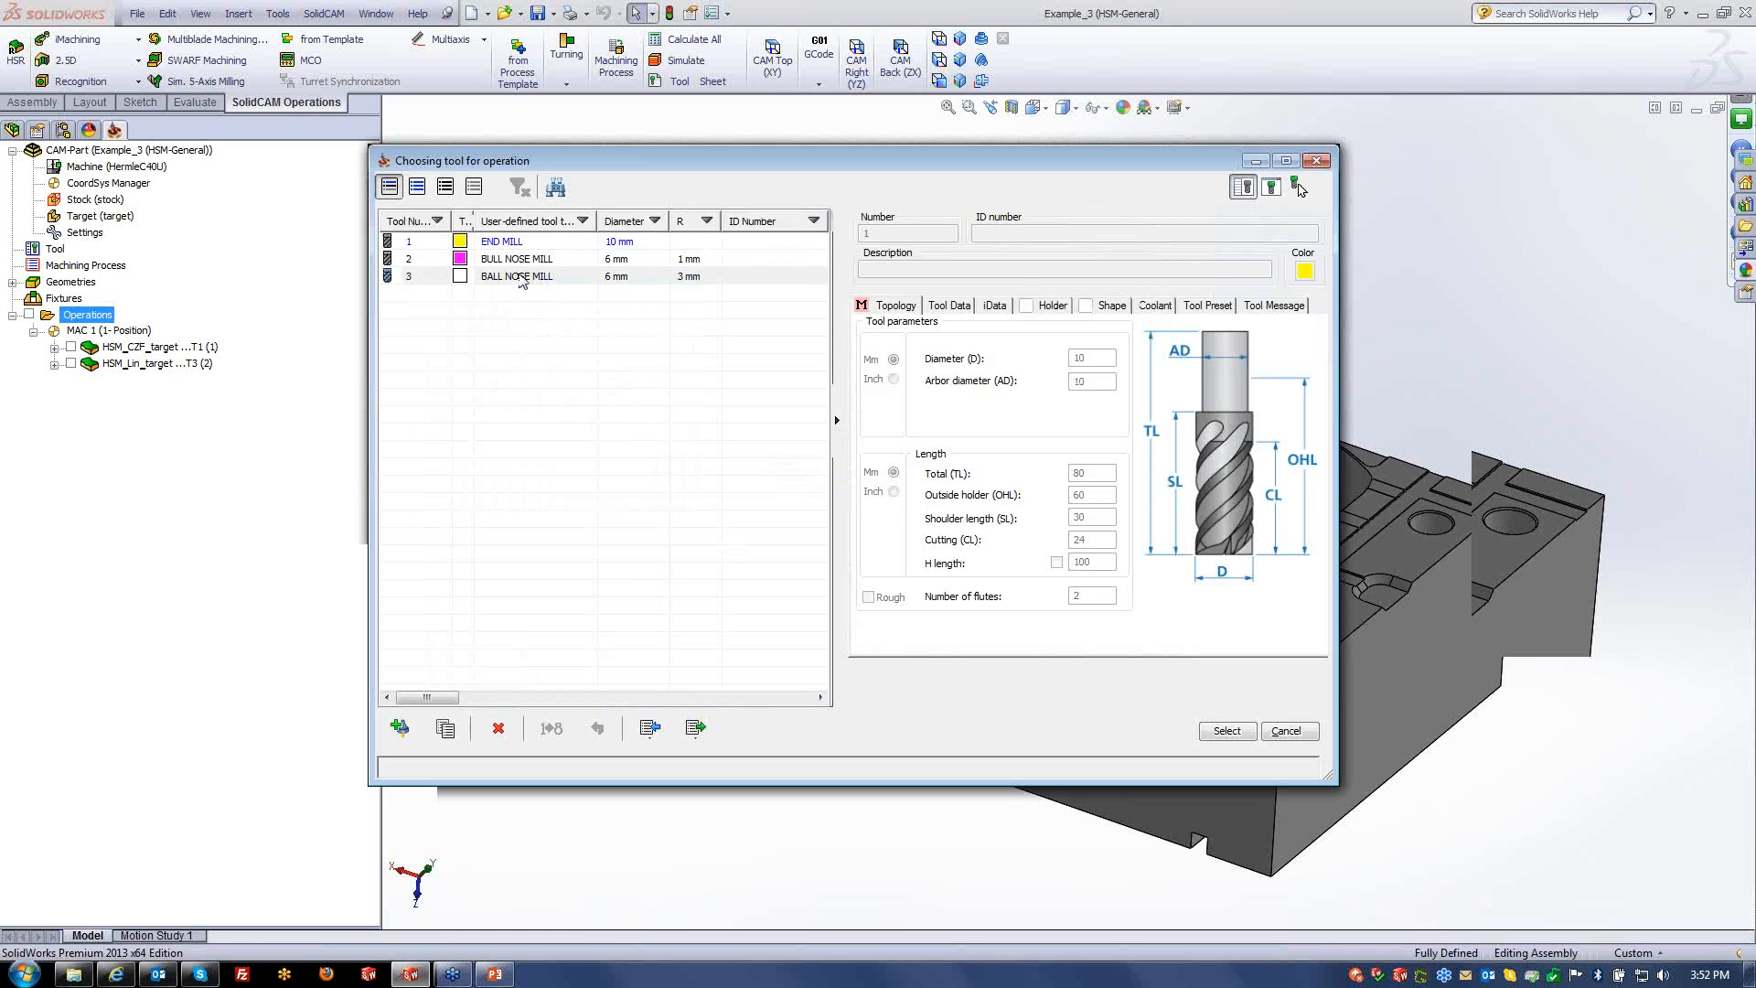
{"action": "left_click", "coordinate": [1227, 730]}
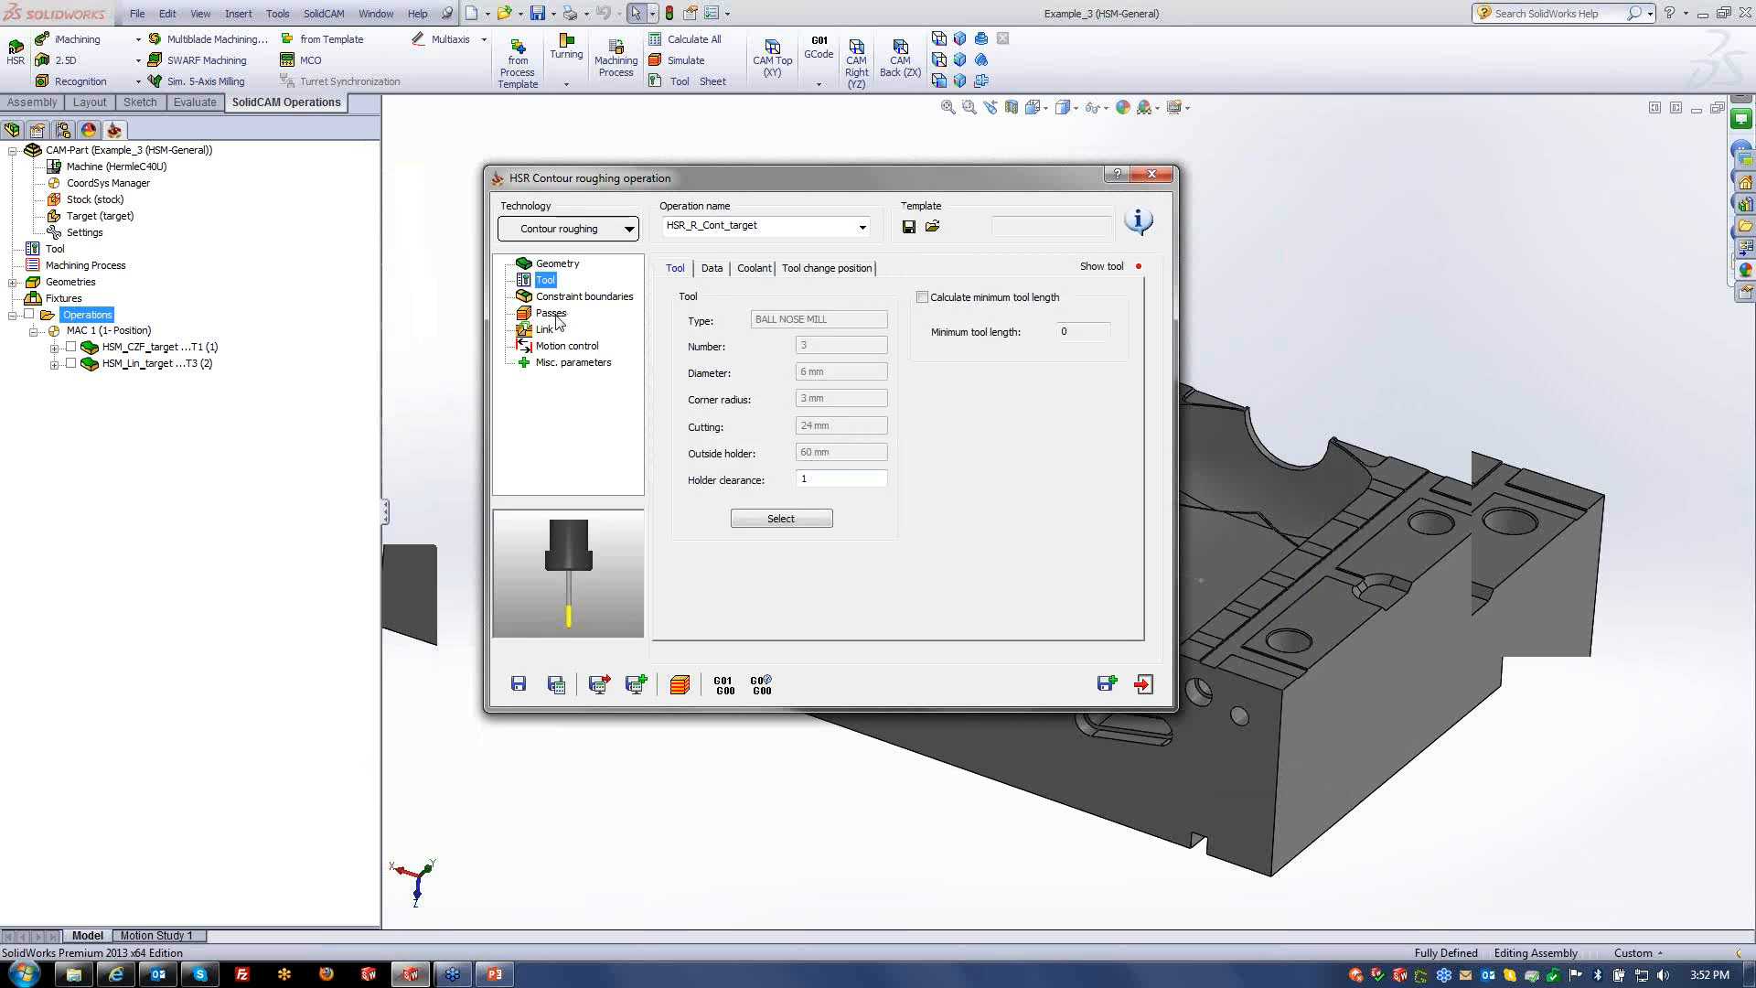
- Enable editing passes using surfaces, keep Target geometry as stock, then exit unsaved
{"action": "left_click", "coordinate": [555, 315]}
{"action": "left_click", "coordinate": [878, 271]}
{"action": "left_click", "coordinate": [684, 292]}
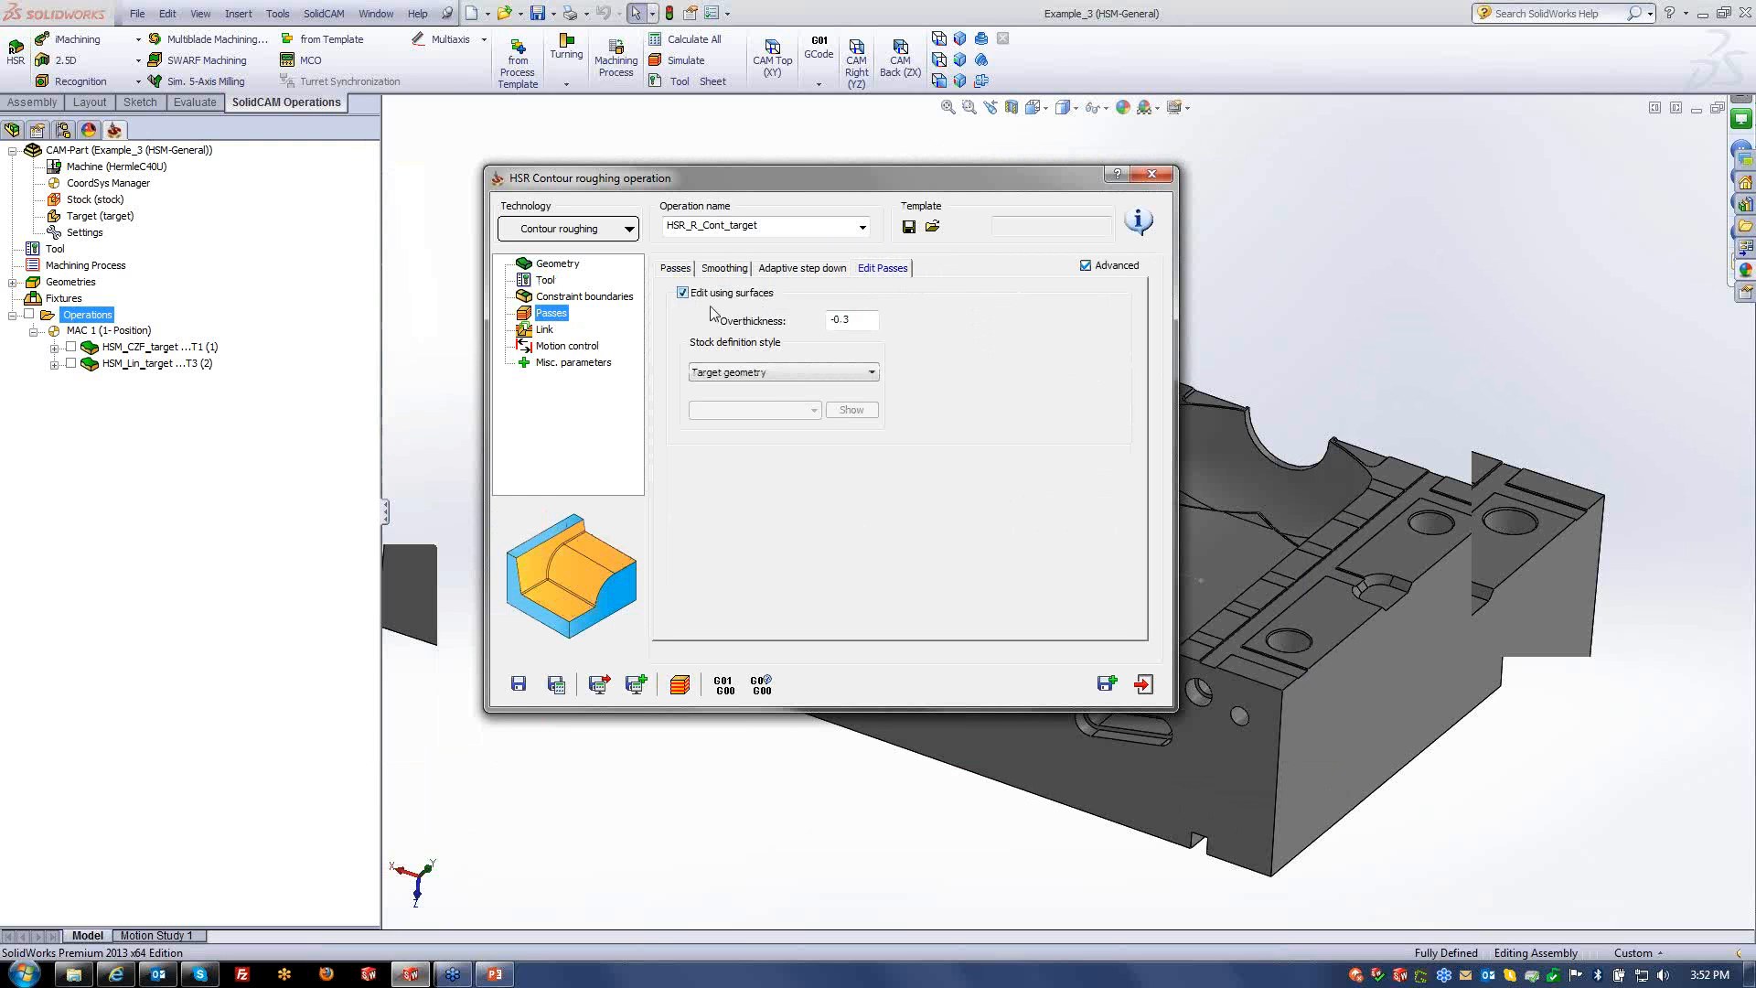
{"action": "left_click", "coordinate": [798, 374]}
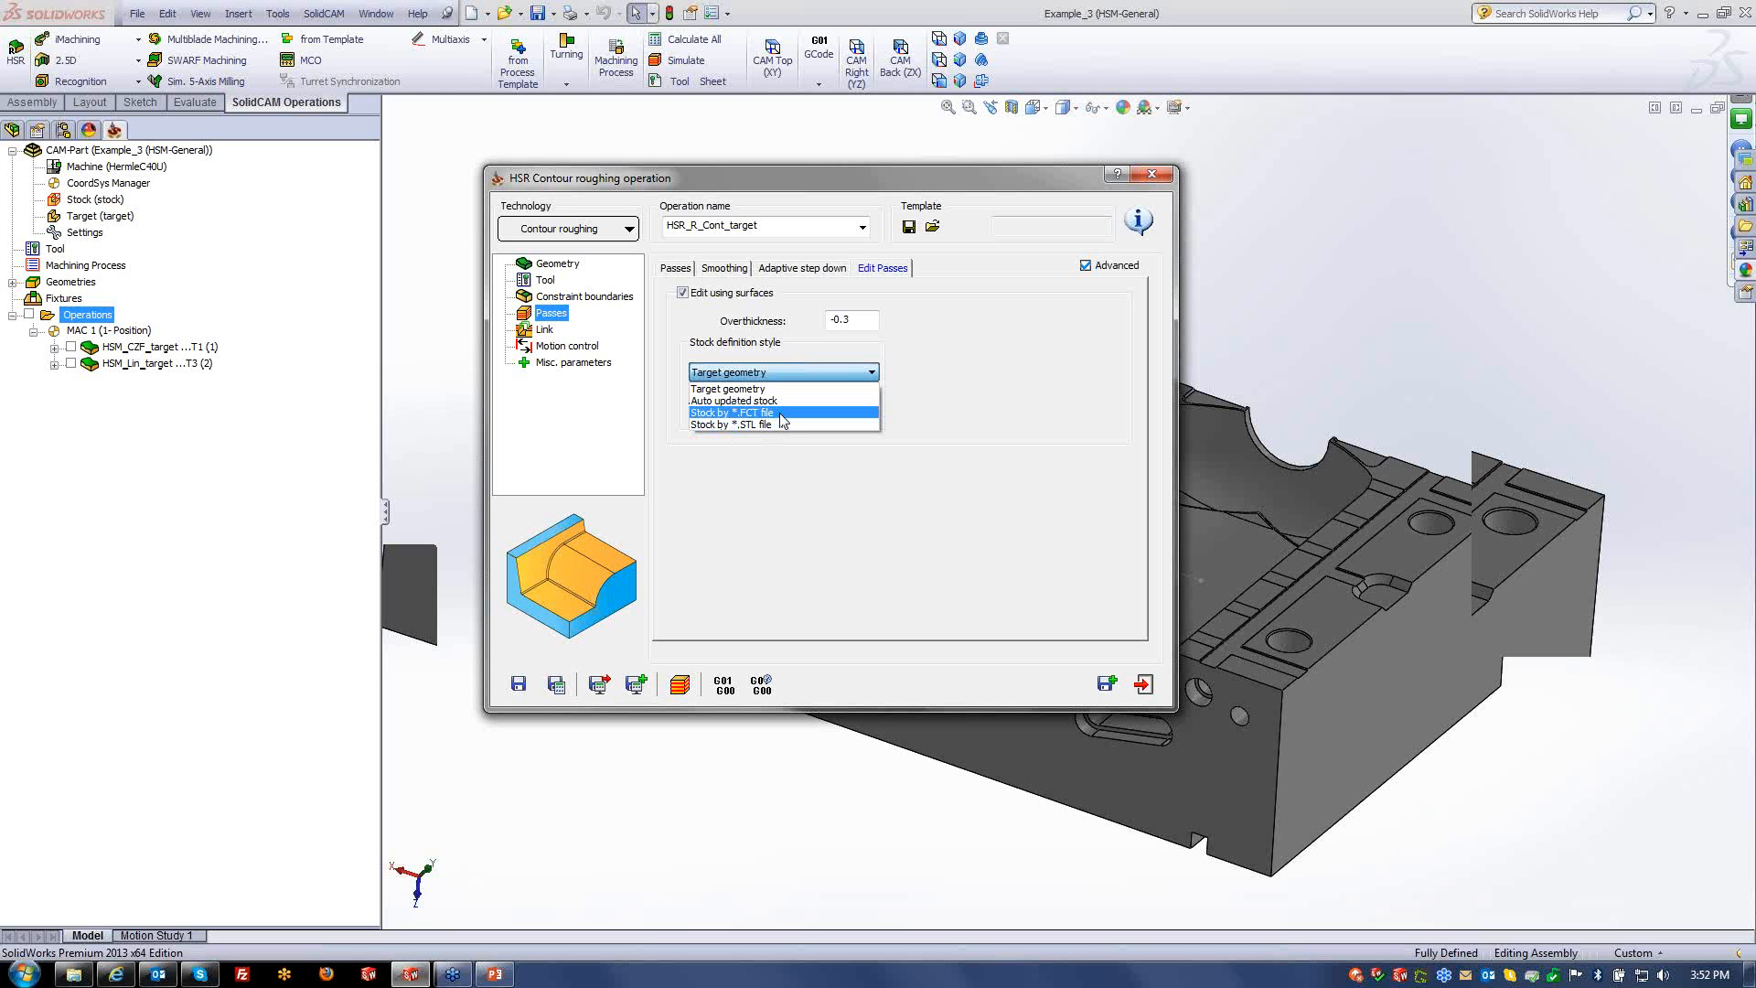
{"action": "left_click", "coordinate": [778, 466]}
{"action": "left_click", "coordinate": [226, 600]}
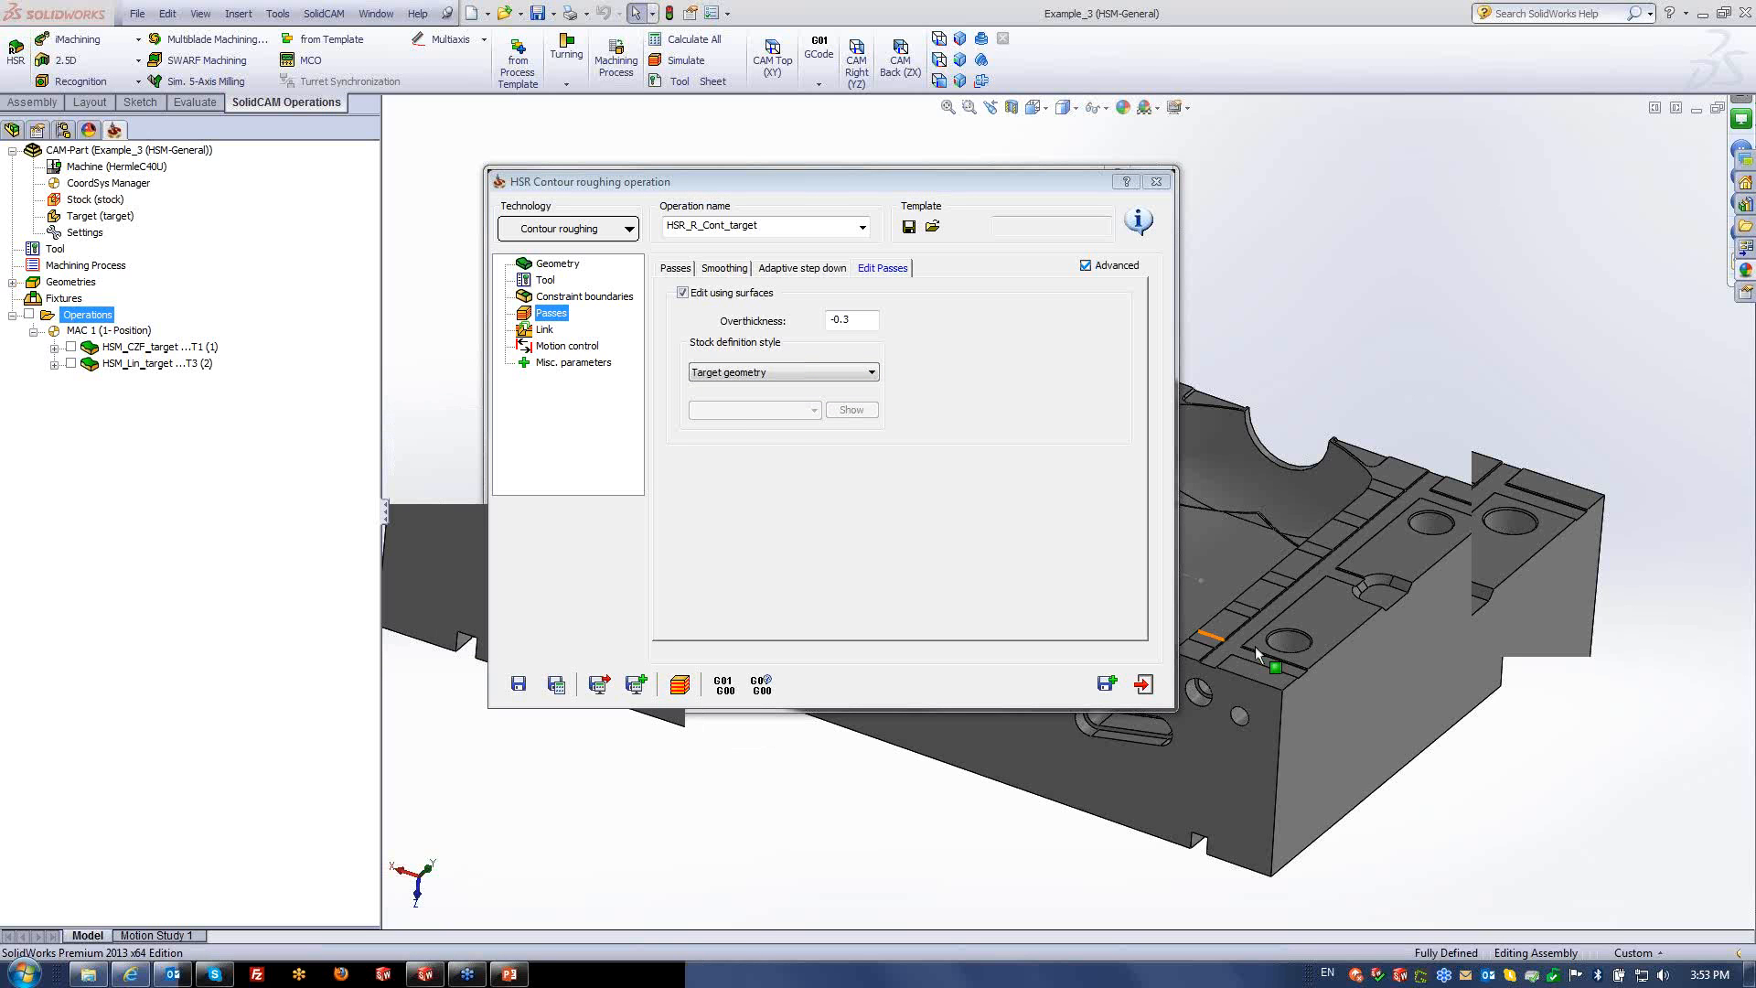
{"action": "left_click", "coordinate": [1143, 684]}
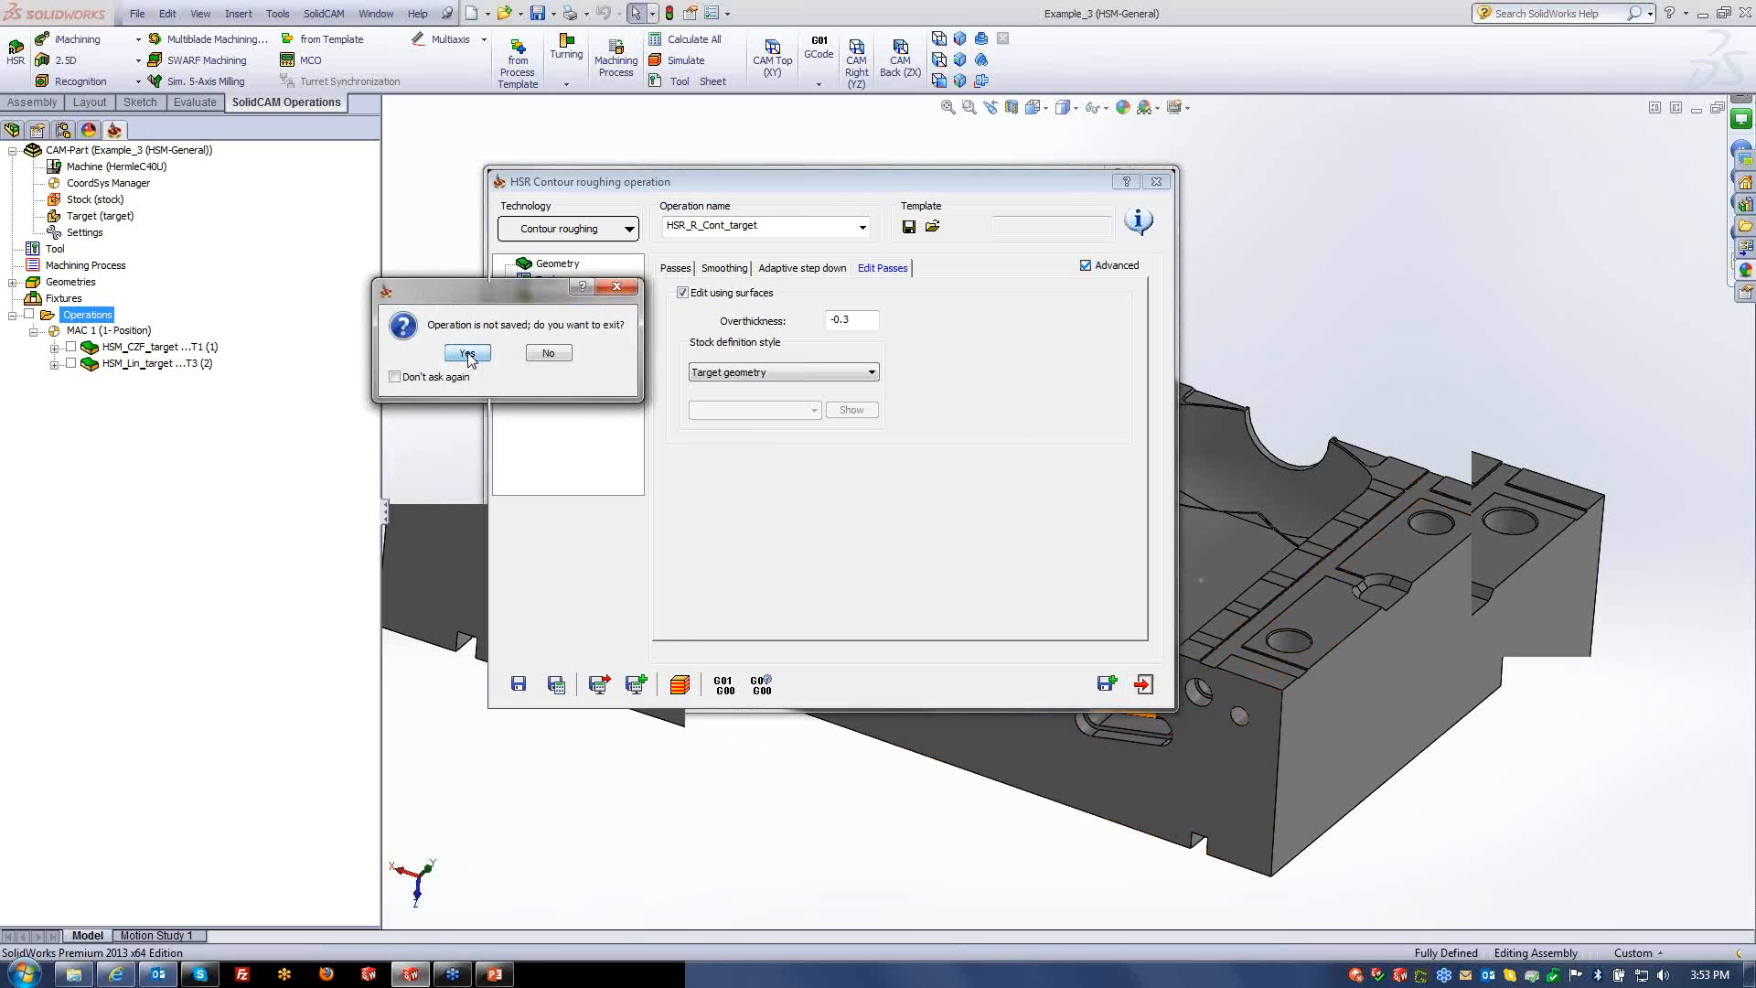
- Discard the unsaved roughing operation and briefly show HSM_CZF_target's context menu
{"action": "left_click", "coordinate": [467, 354]}
{"action": "right_click", "coordinate": [153, 348]}
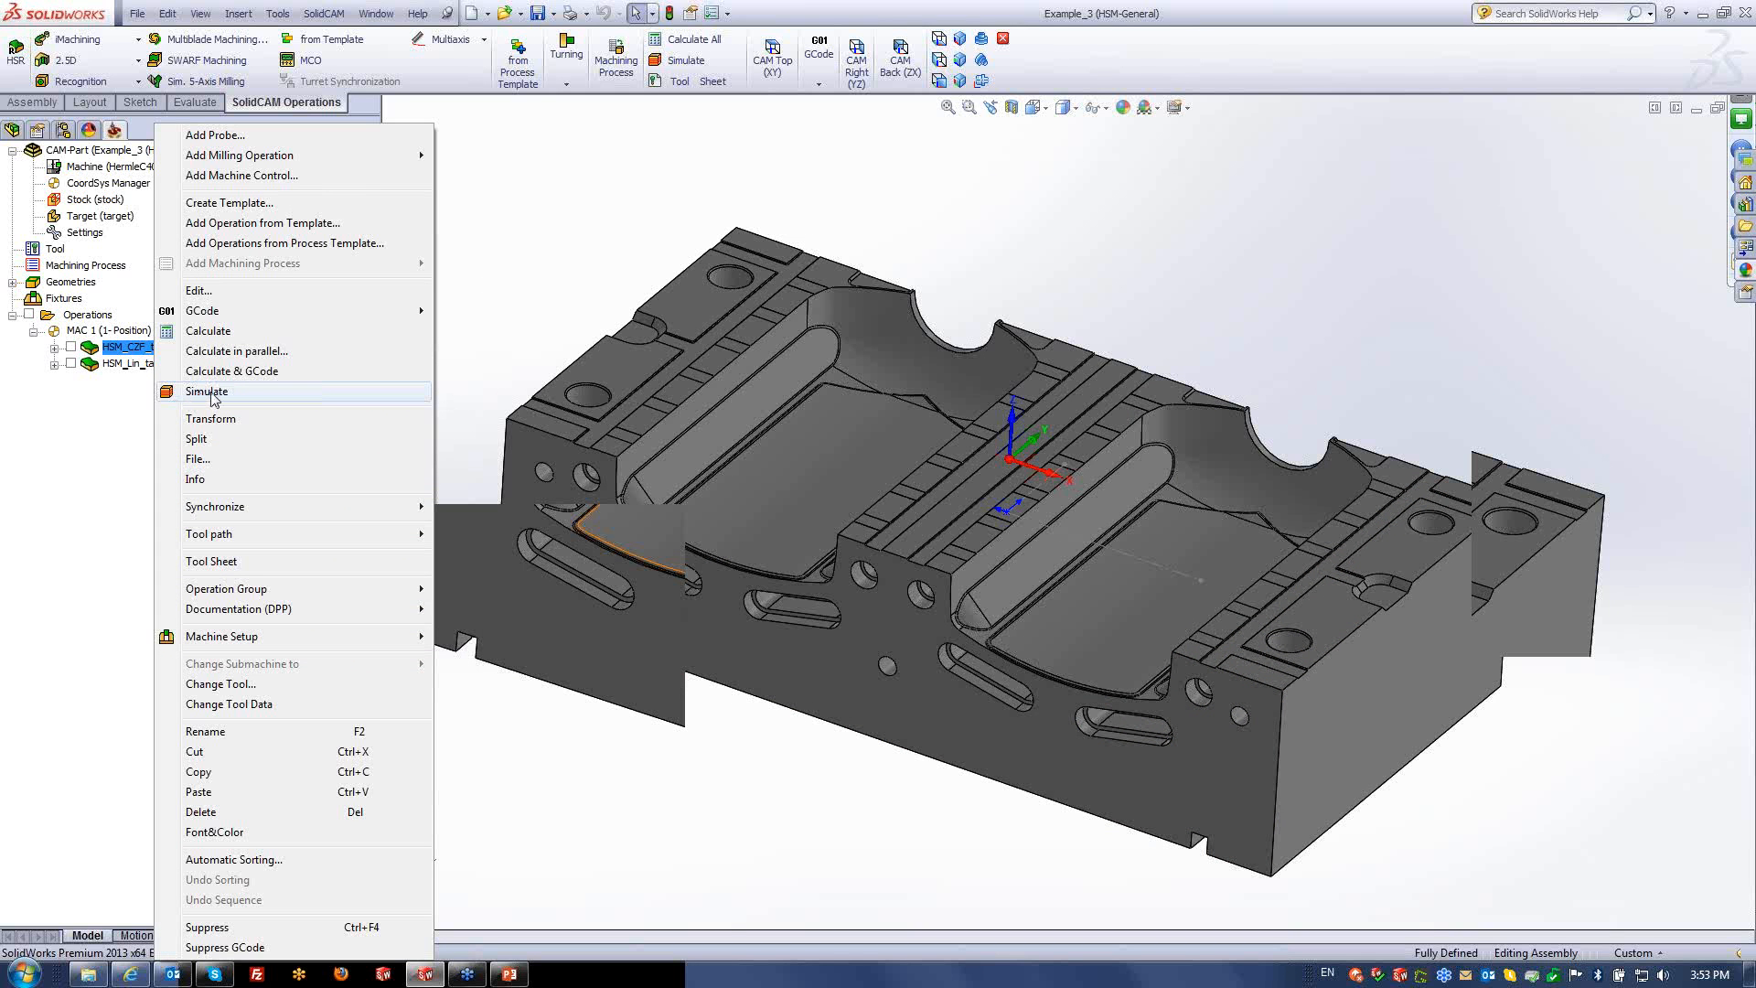
{"action": "left_click", "coordinate": [512, 254]}
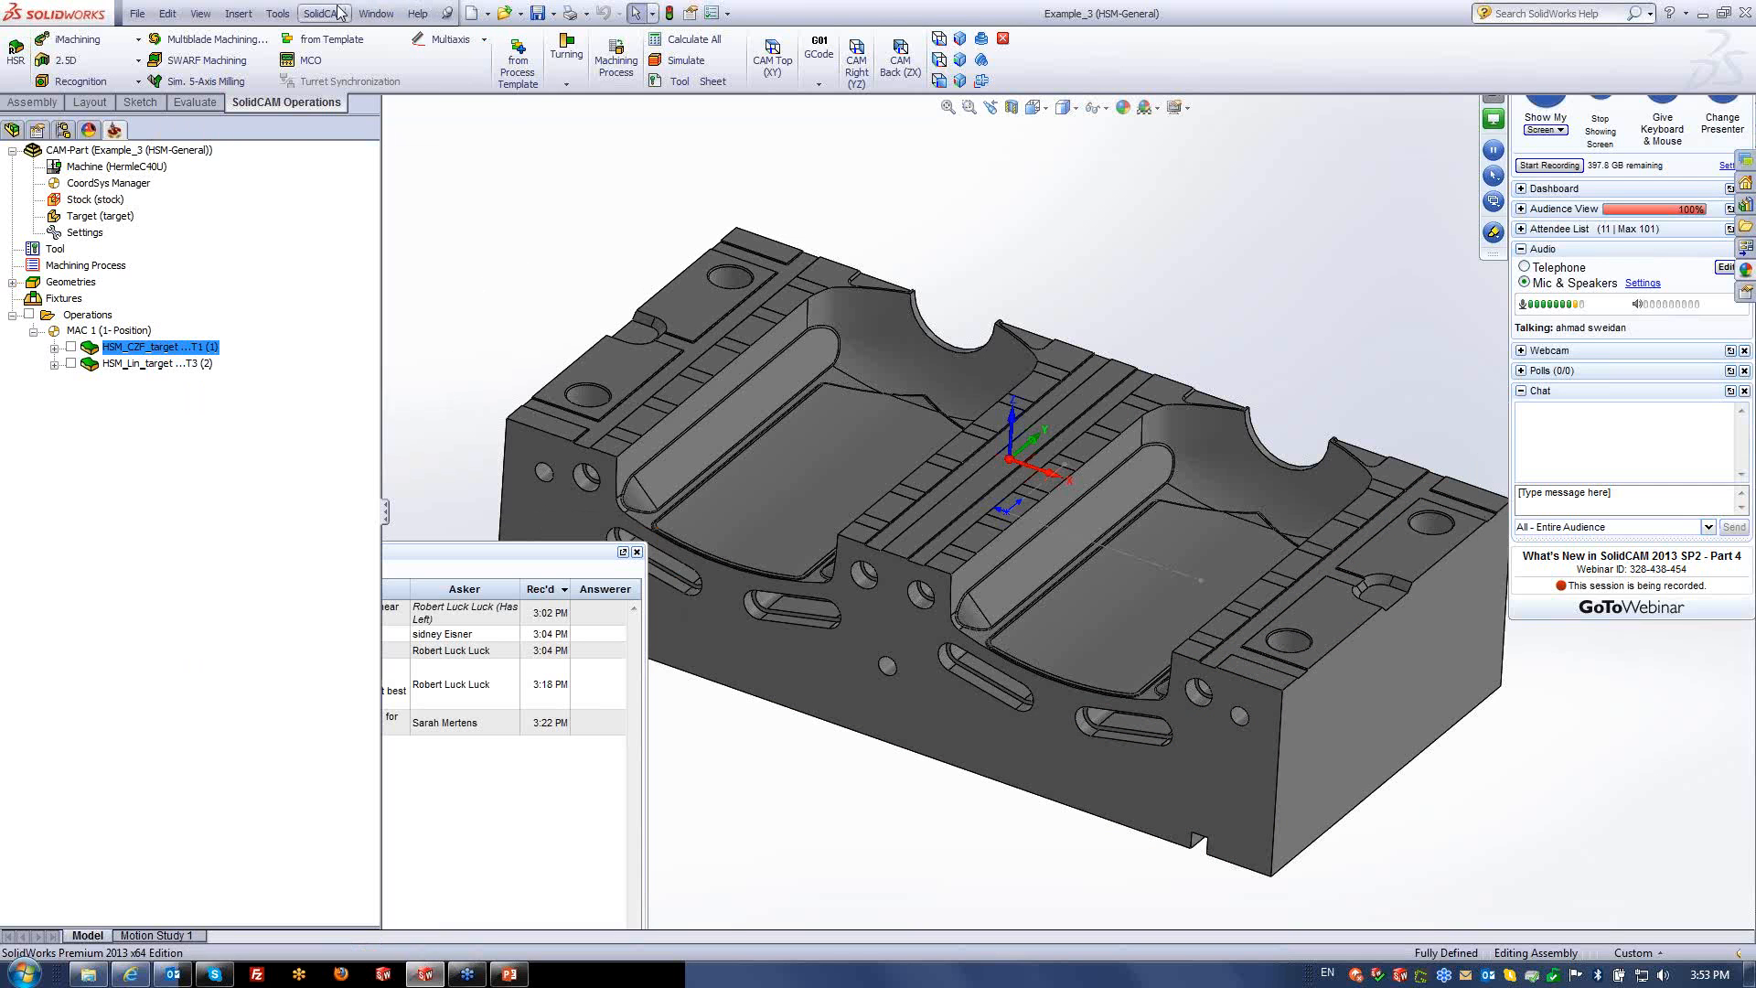
- Browse SolidCAM Settings for machine simulation, default CNC controller and GNAVI/ImsVerify/NCVIEW/VERICUT options, then cancel
{"action": "left_click", "coordinate": [331, 14]}
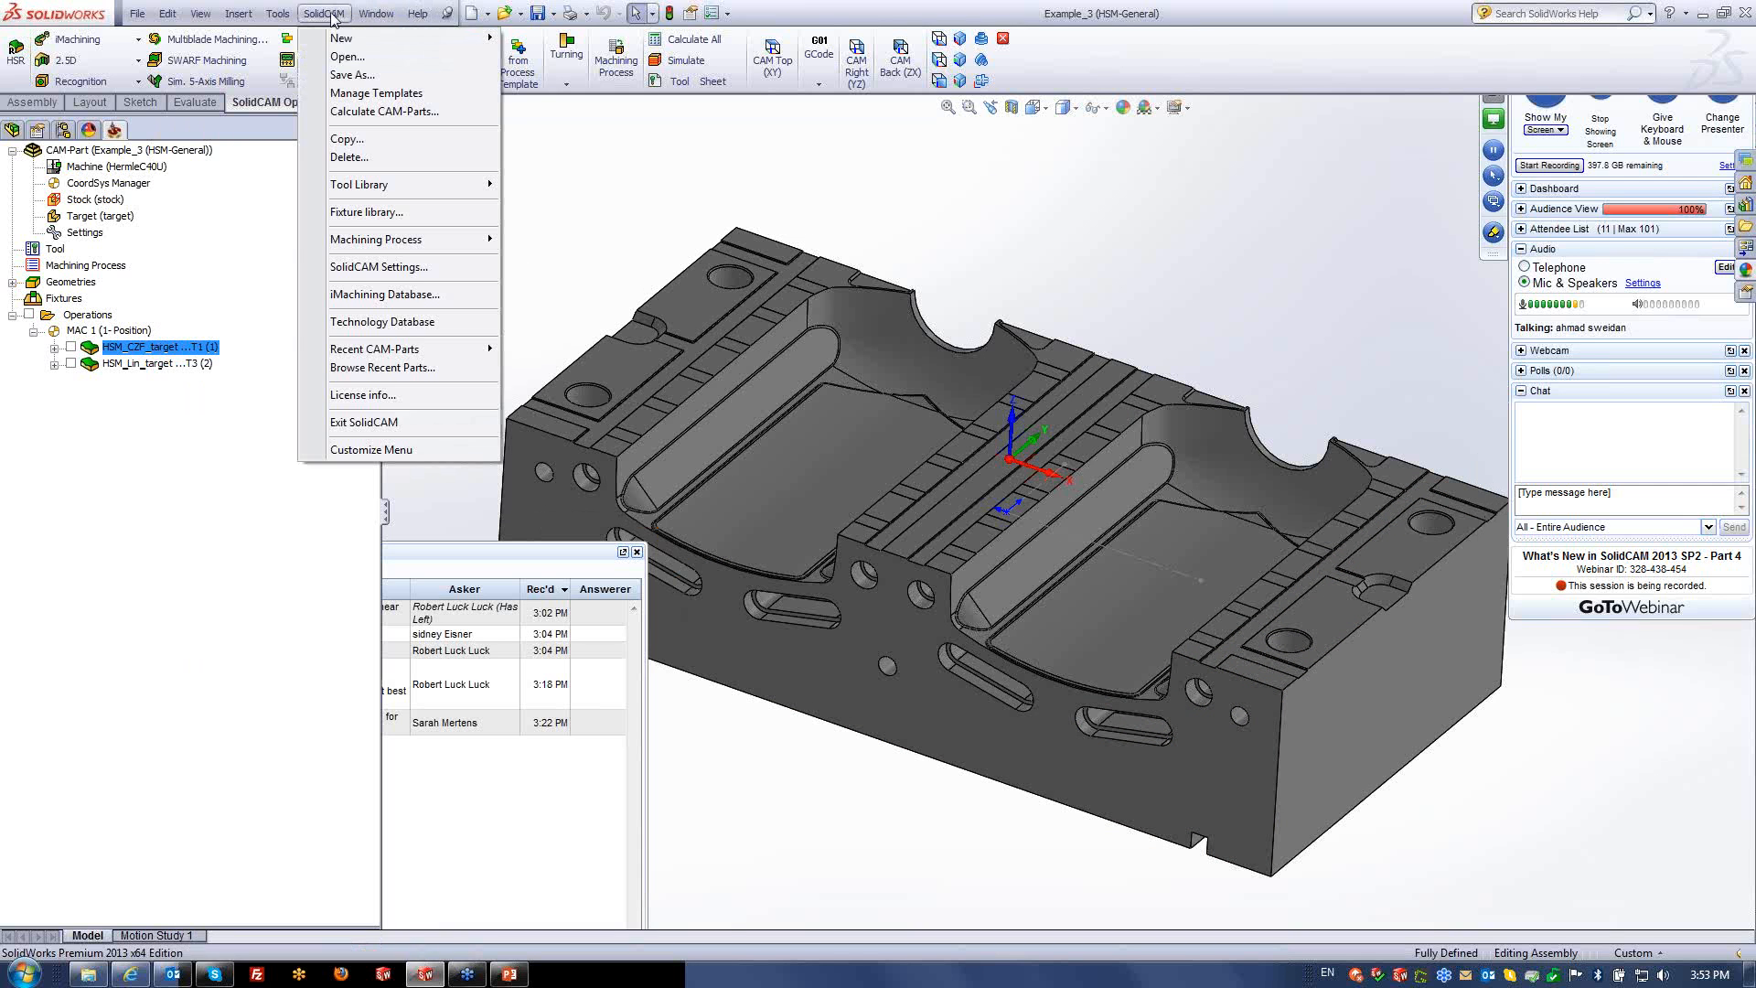
{"action": "left_click", "coordinate": [385, 268]}
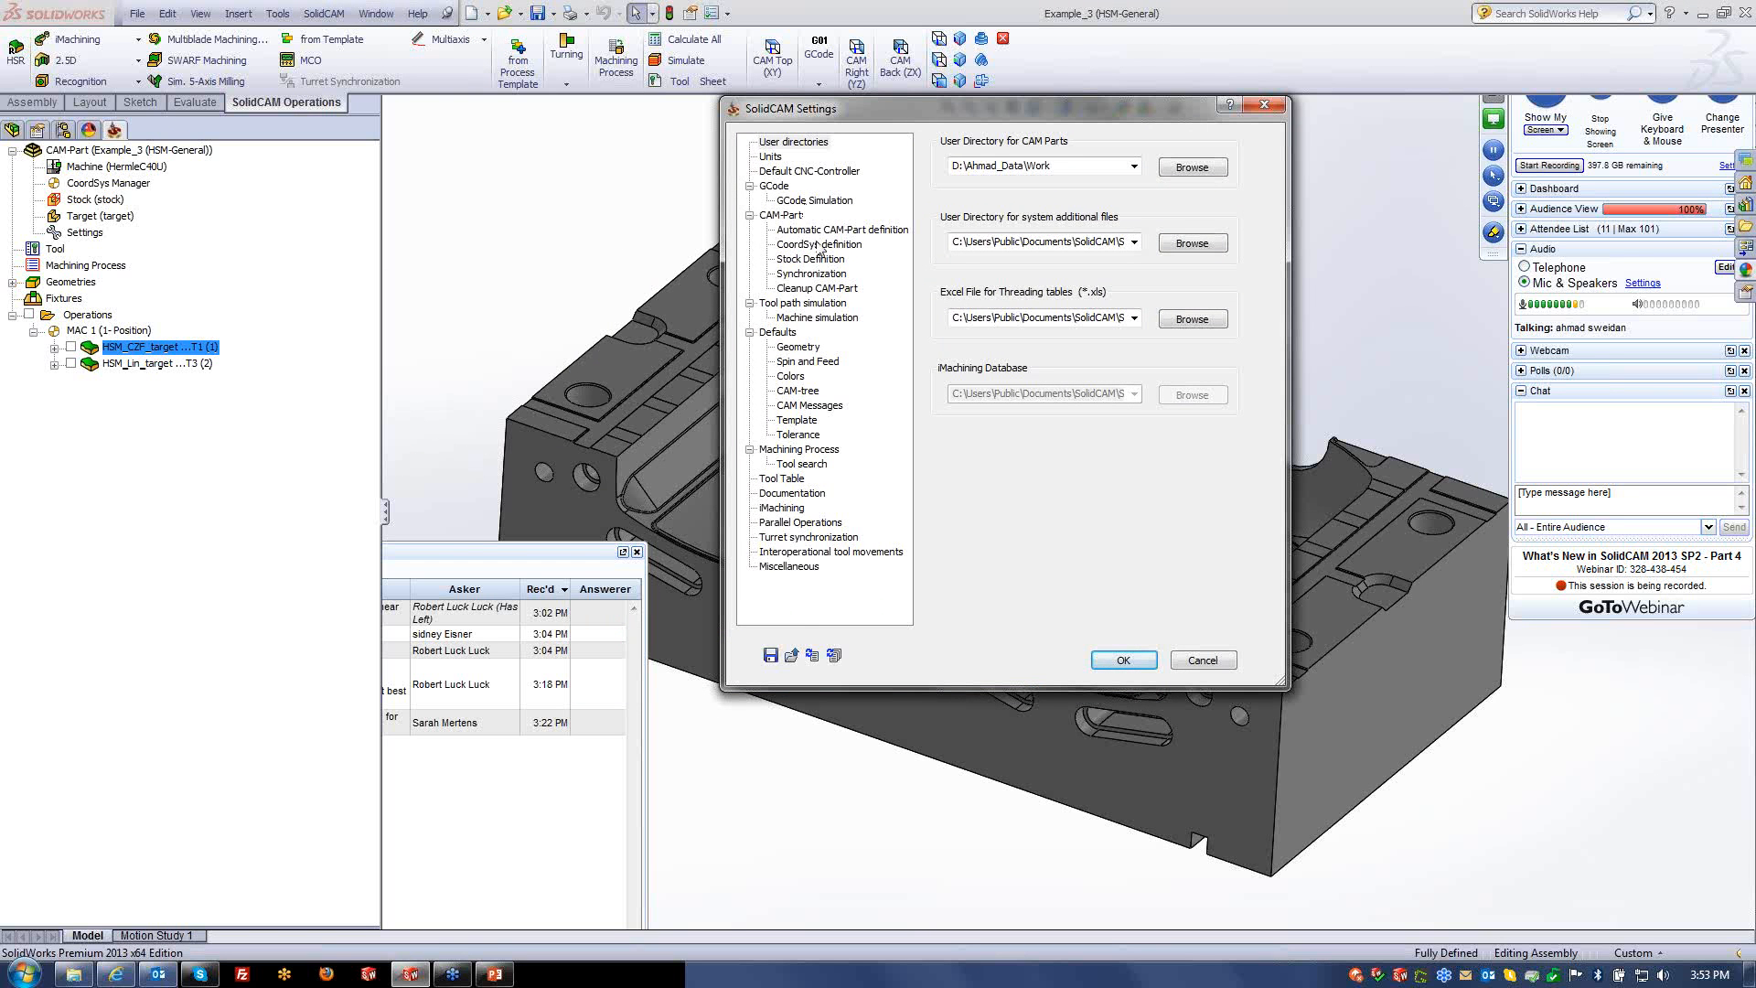
{"action": "left_click", "coordinate": [812, 318]}
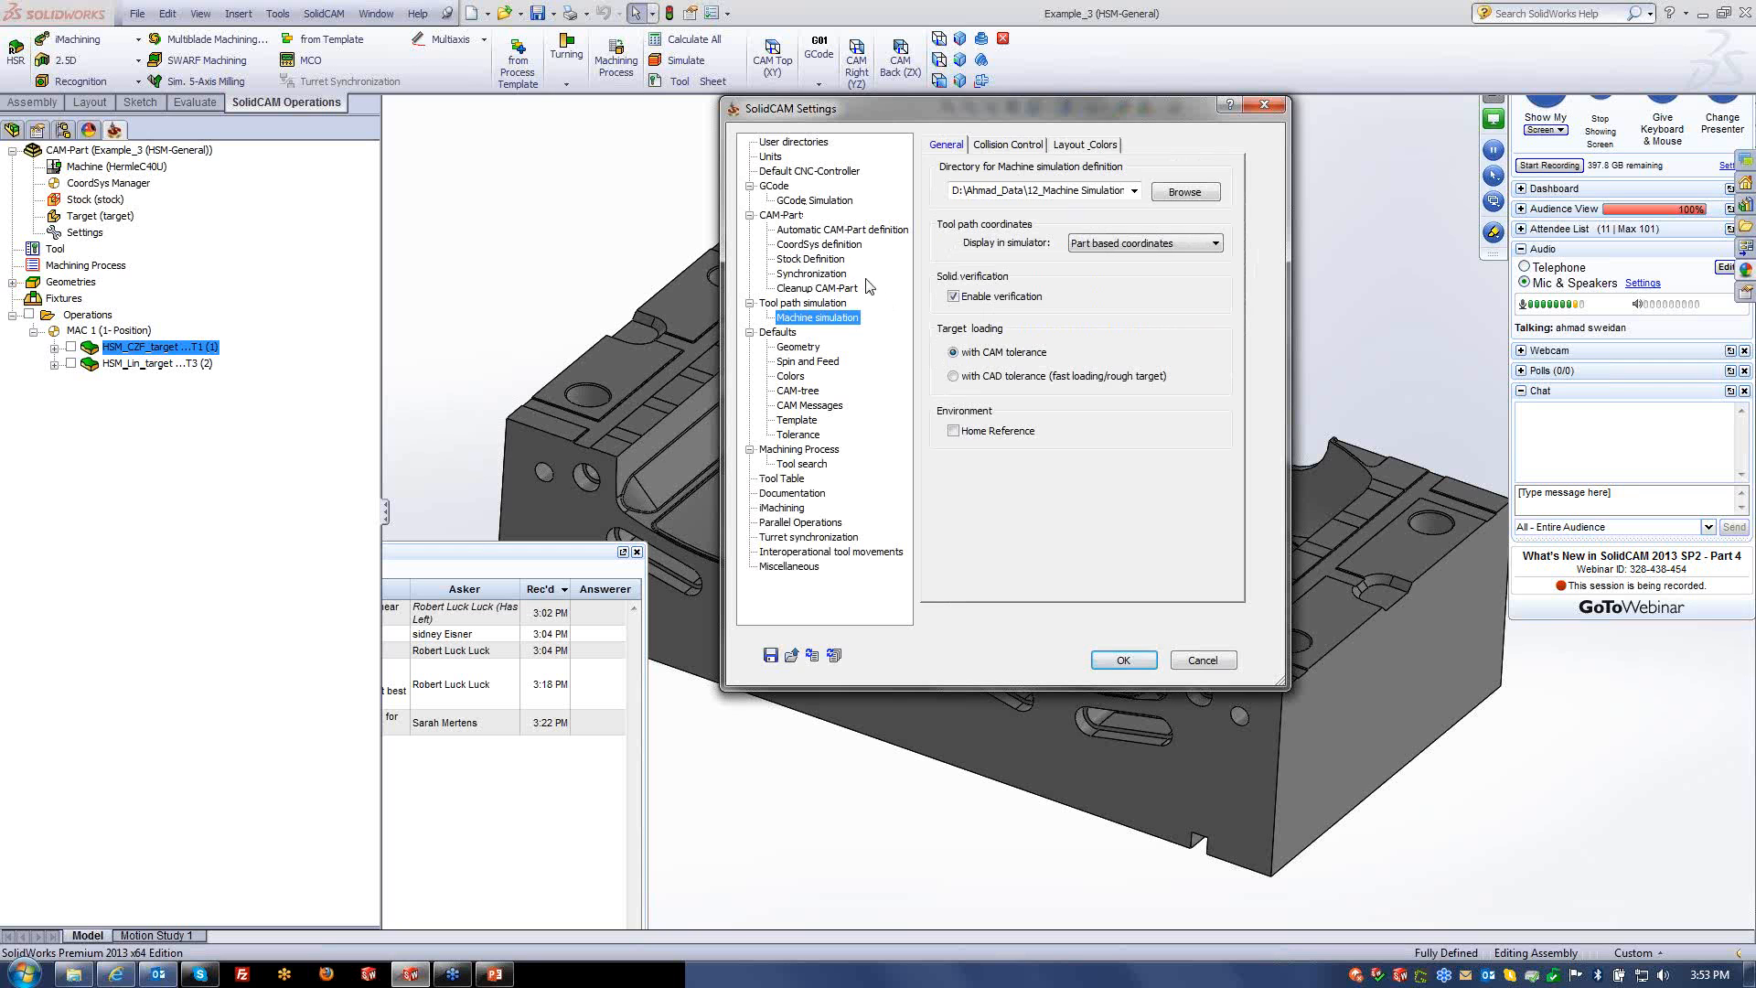
{"action": "left_click", "coordinate": [805, 174]}
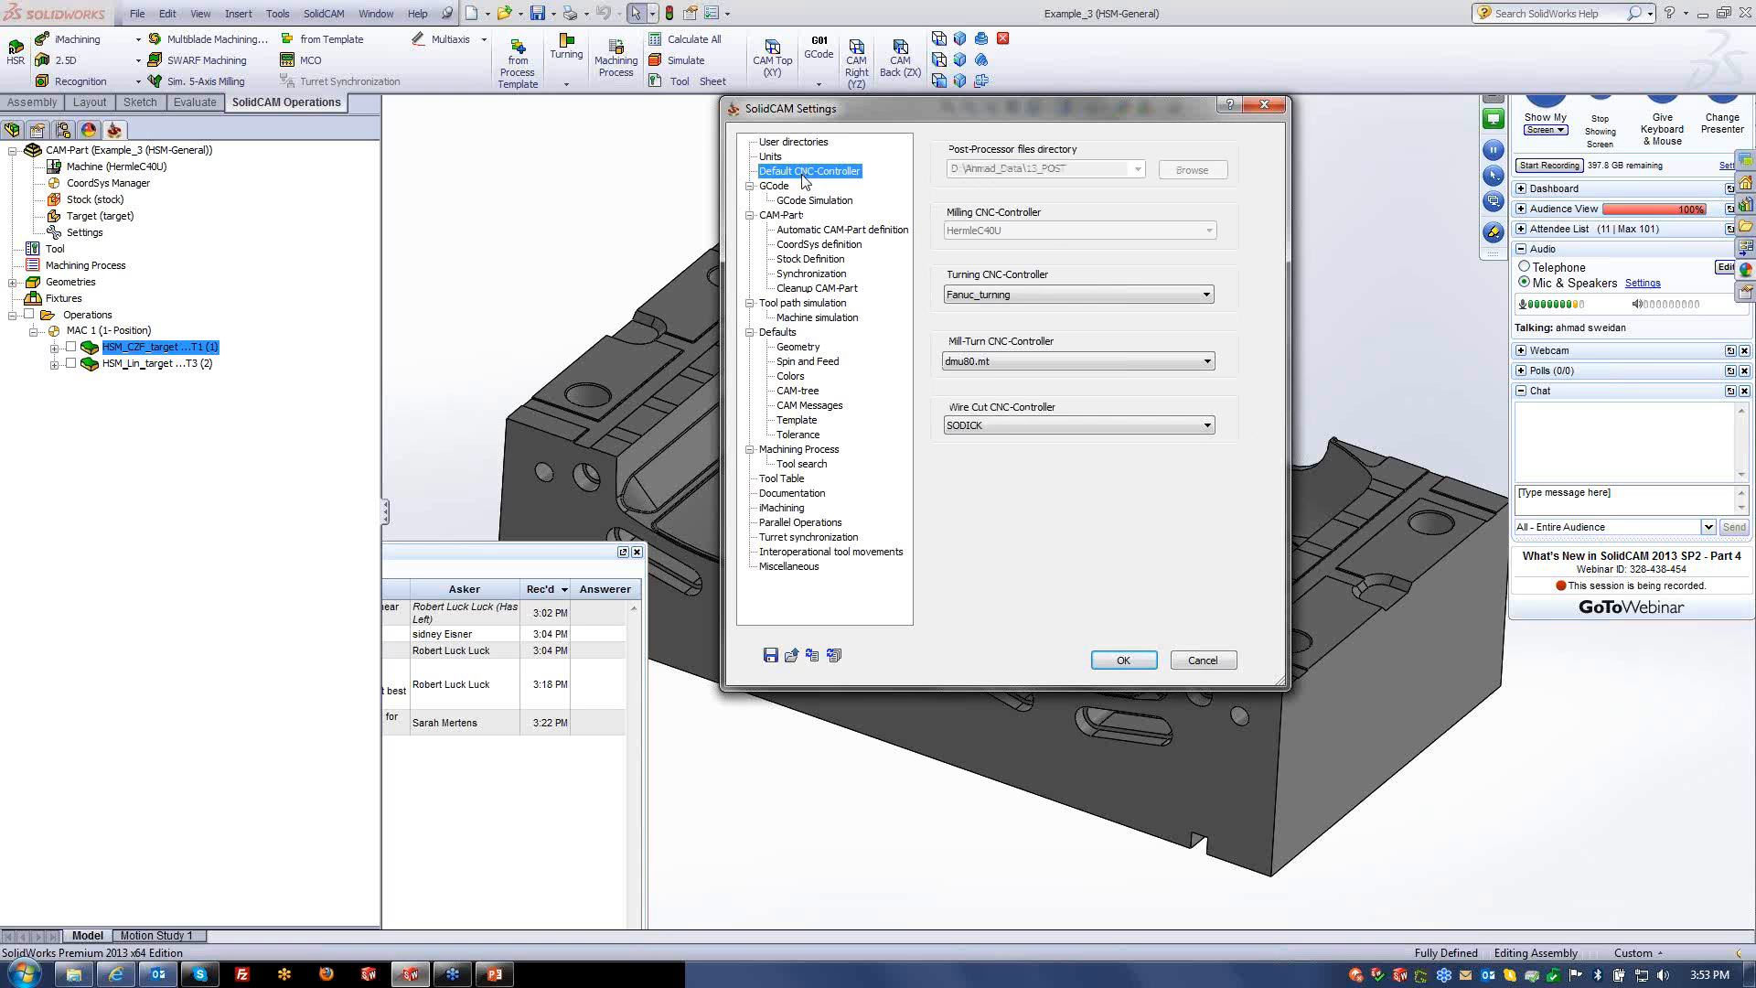
{"action": "left_click", "coordinate": [805, 203]}
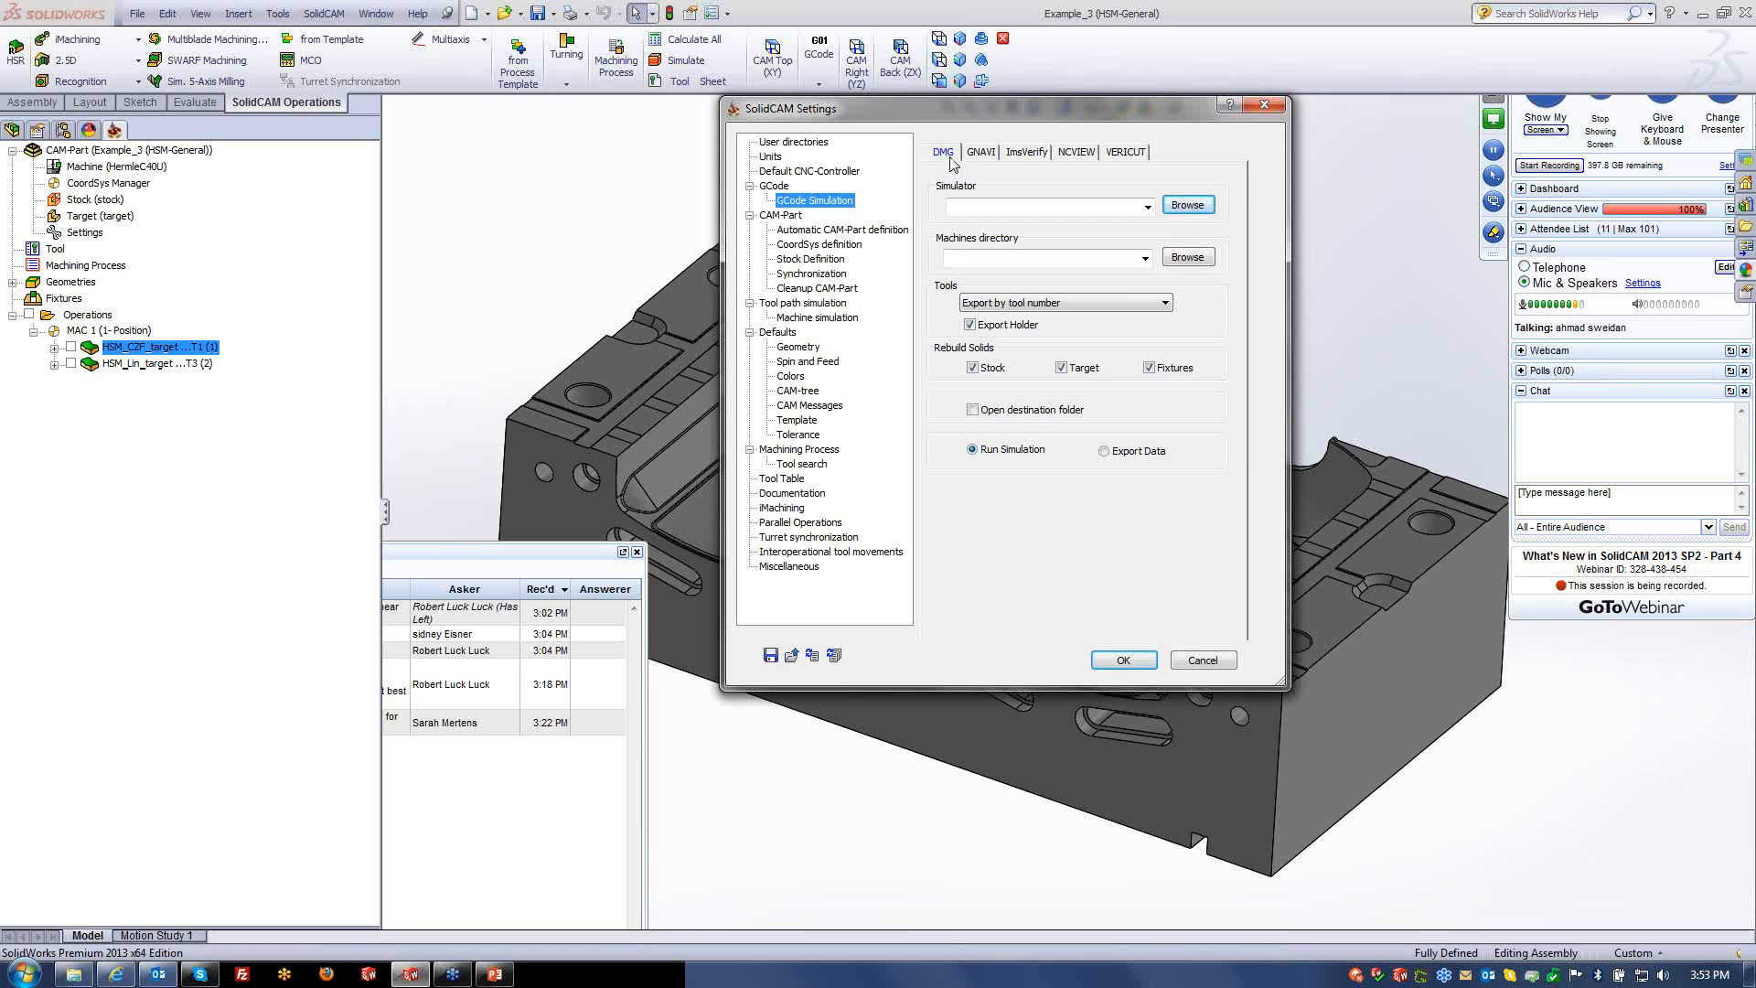
{"action": "left_click", "coordinate": [981, 153]}
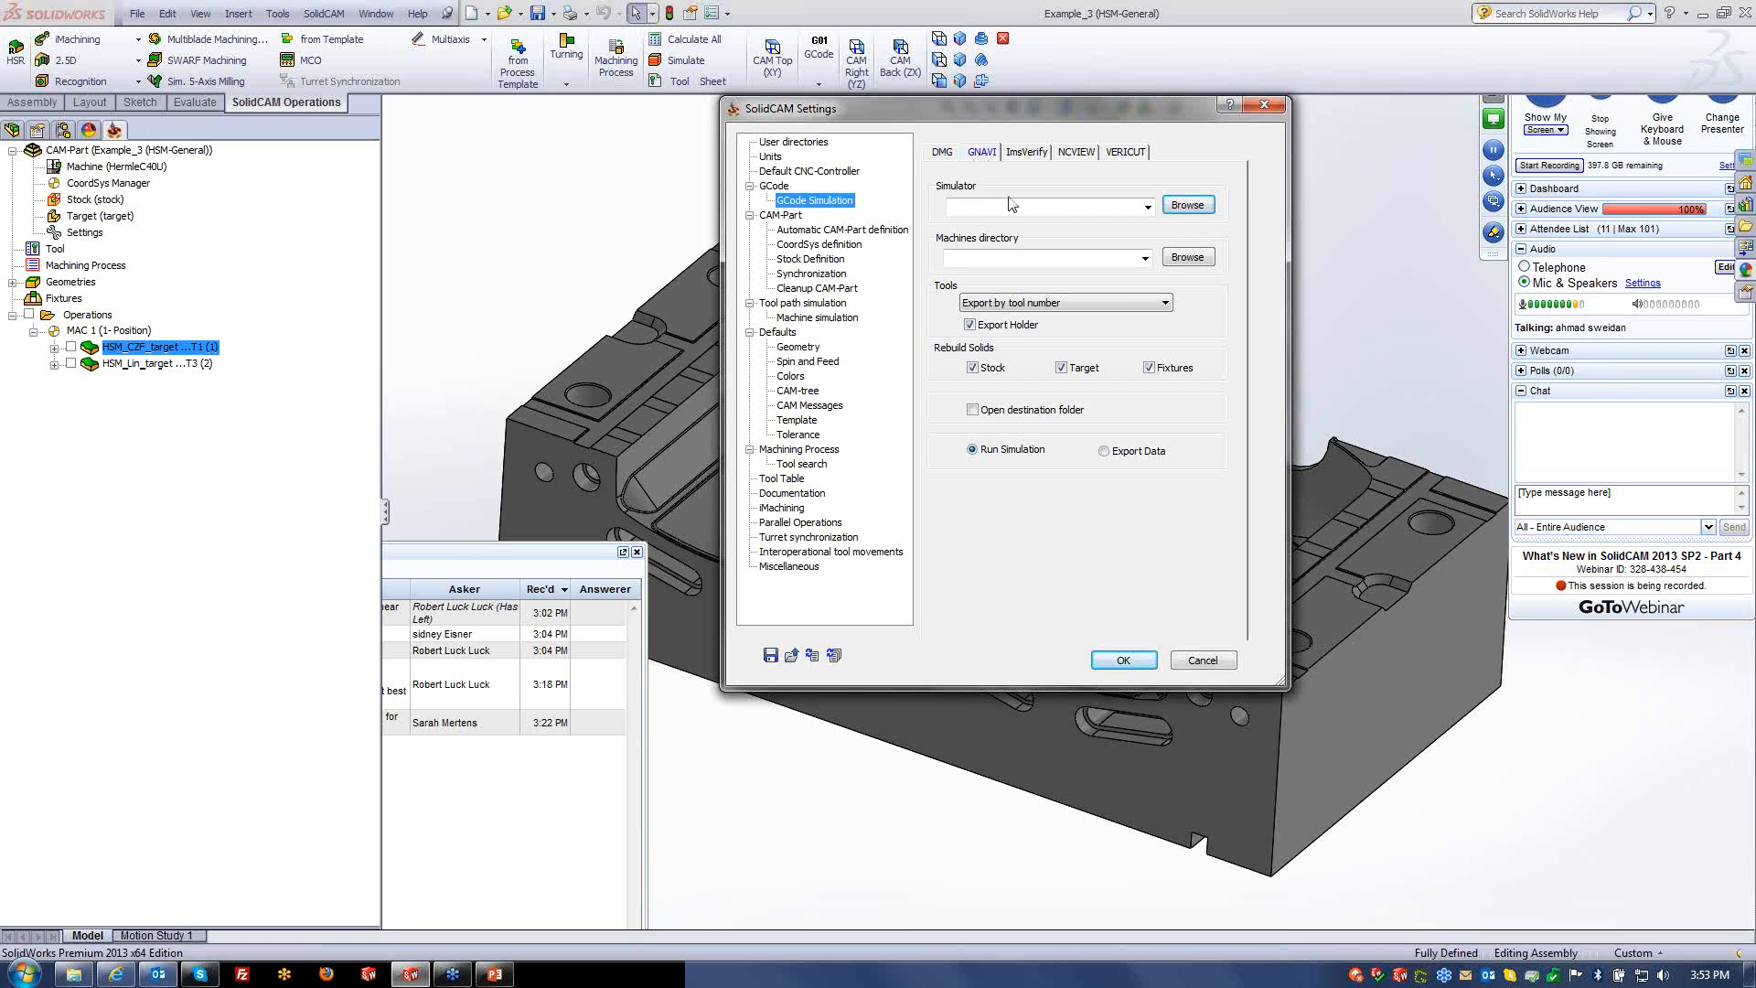
{"action": "left_click", "coordinate": [1027, 153]}
{"action": "left_click", "coordinate": [1080, 153]}
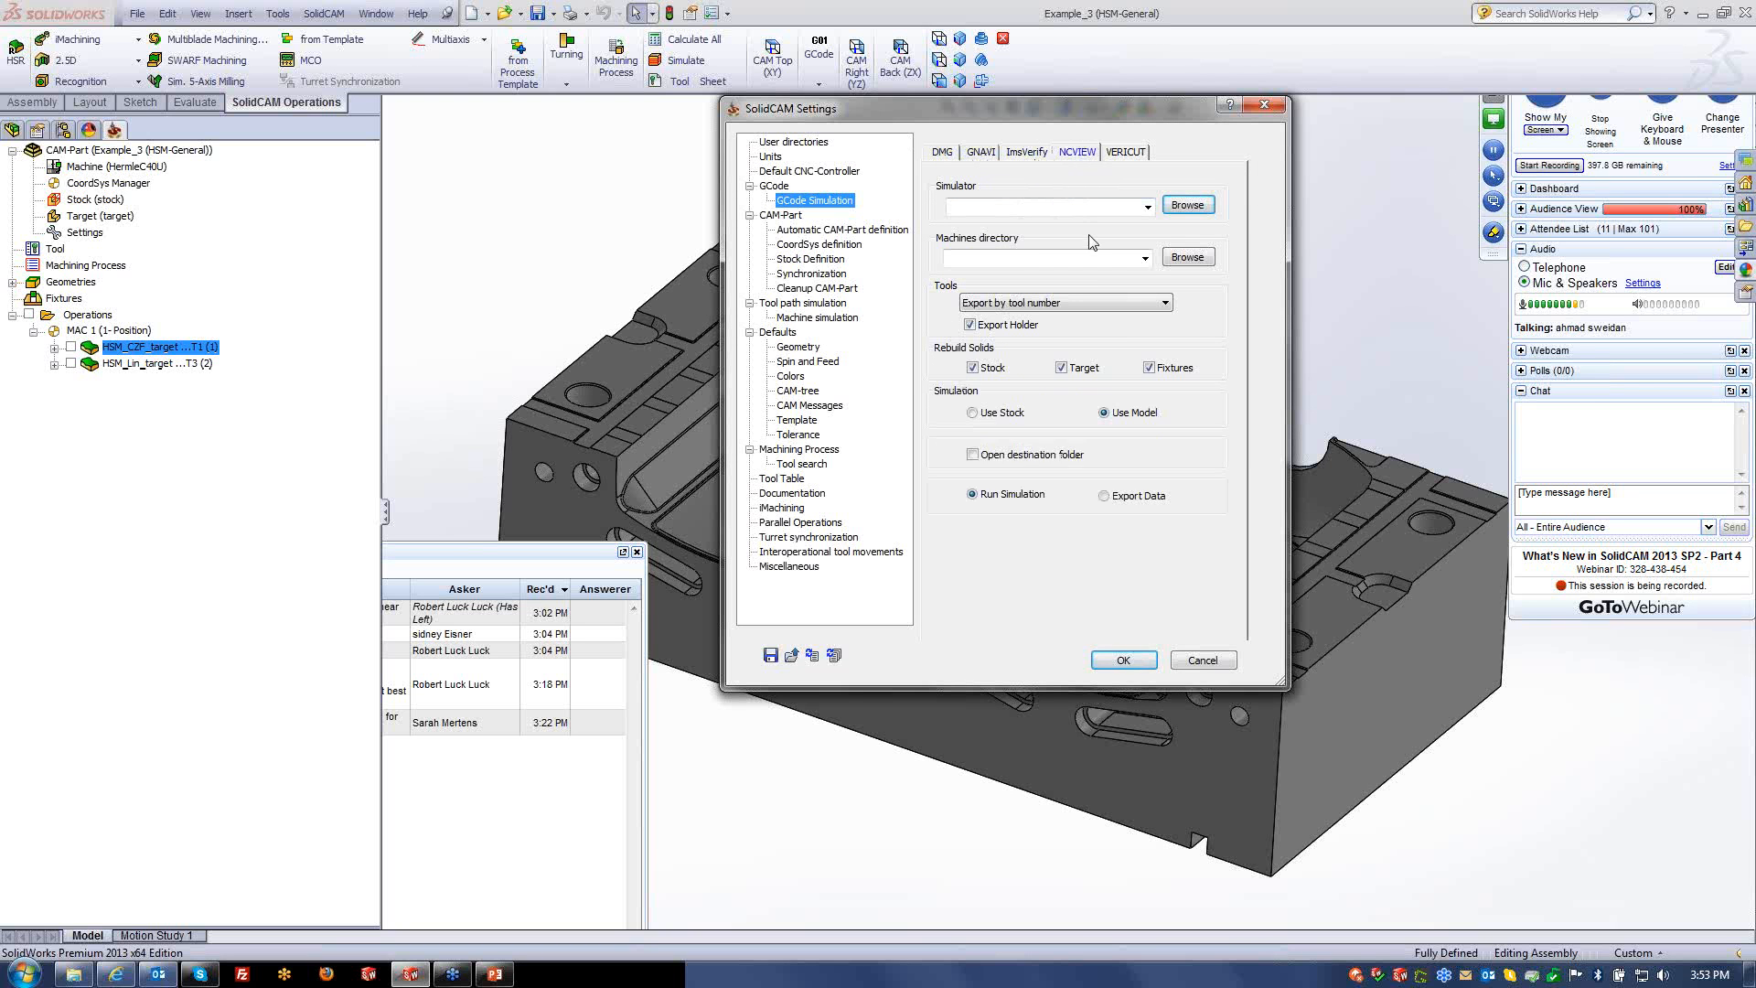
{"action": "left_click", "coordinate": [1126, 153]}
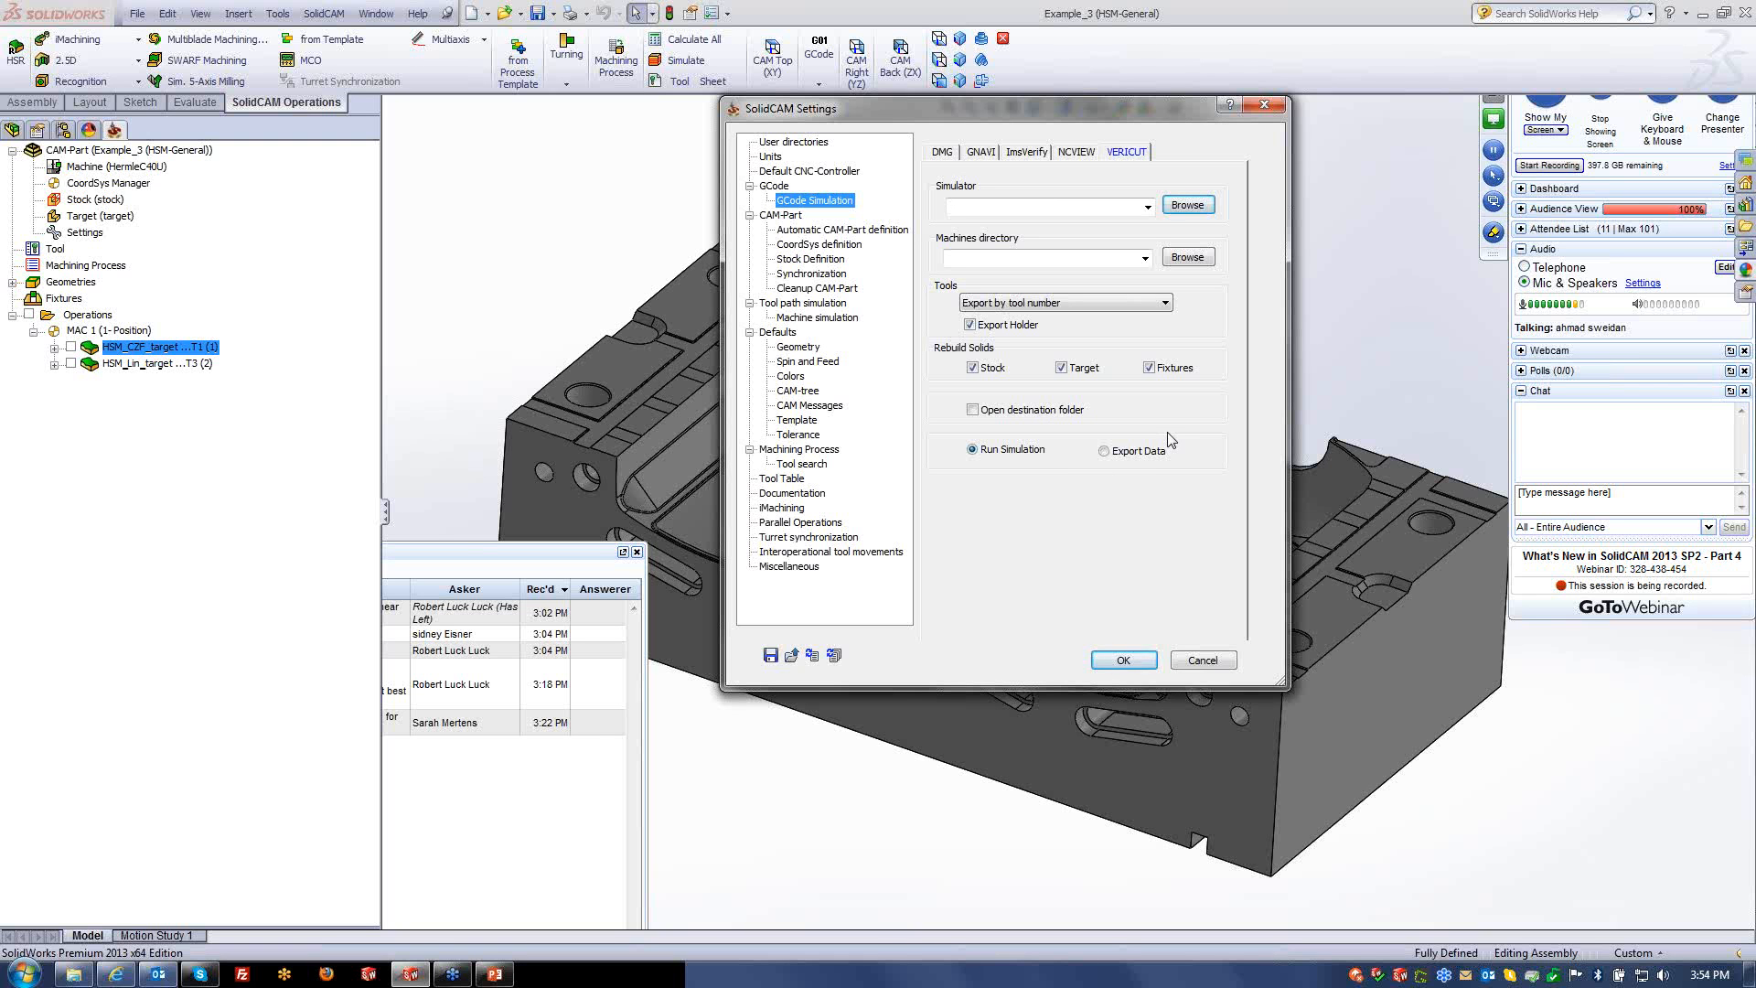
{"action": "left_click", "coordinate": [1206, 662]}
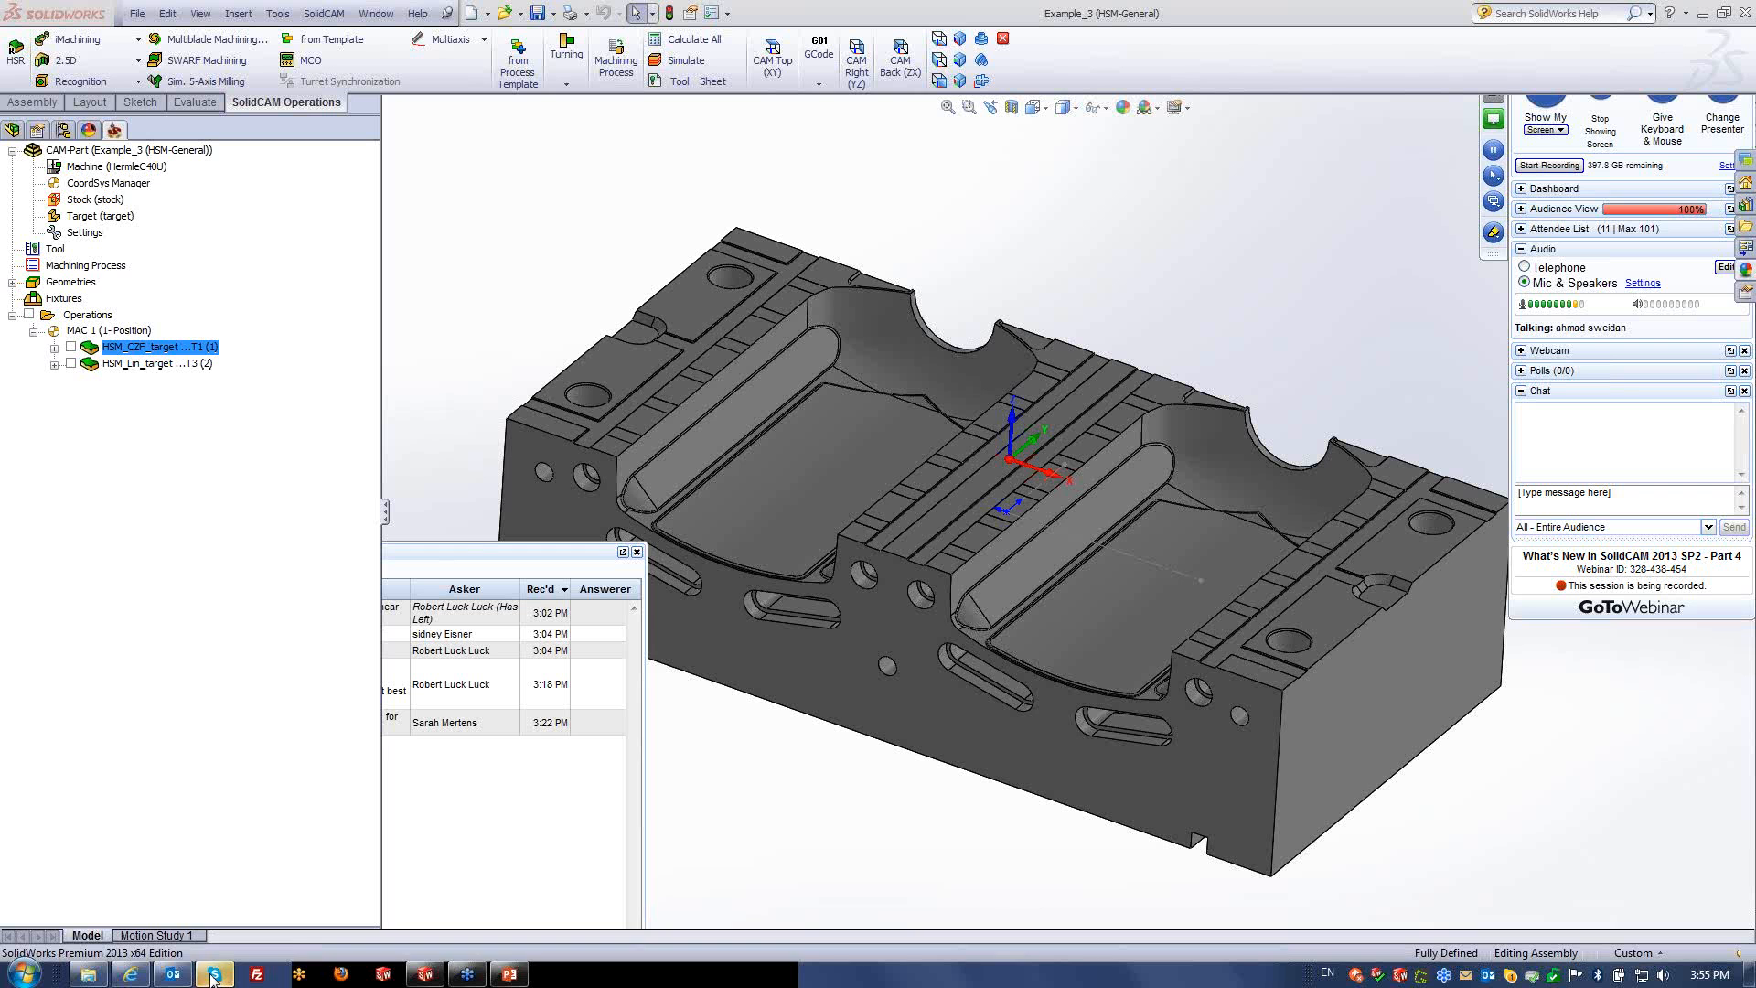
{"action": "mouse_move", "coordinate": [213, 975]}
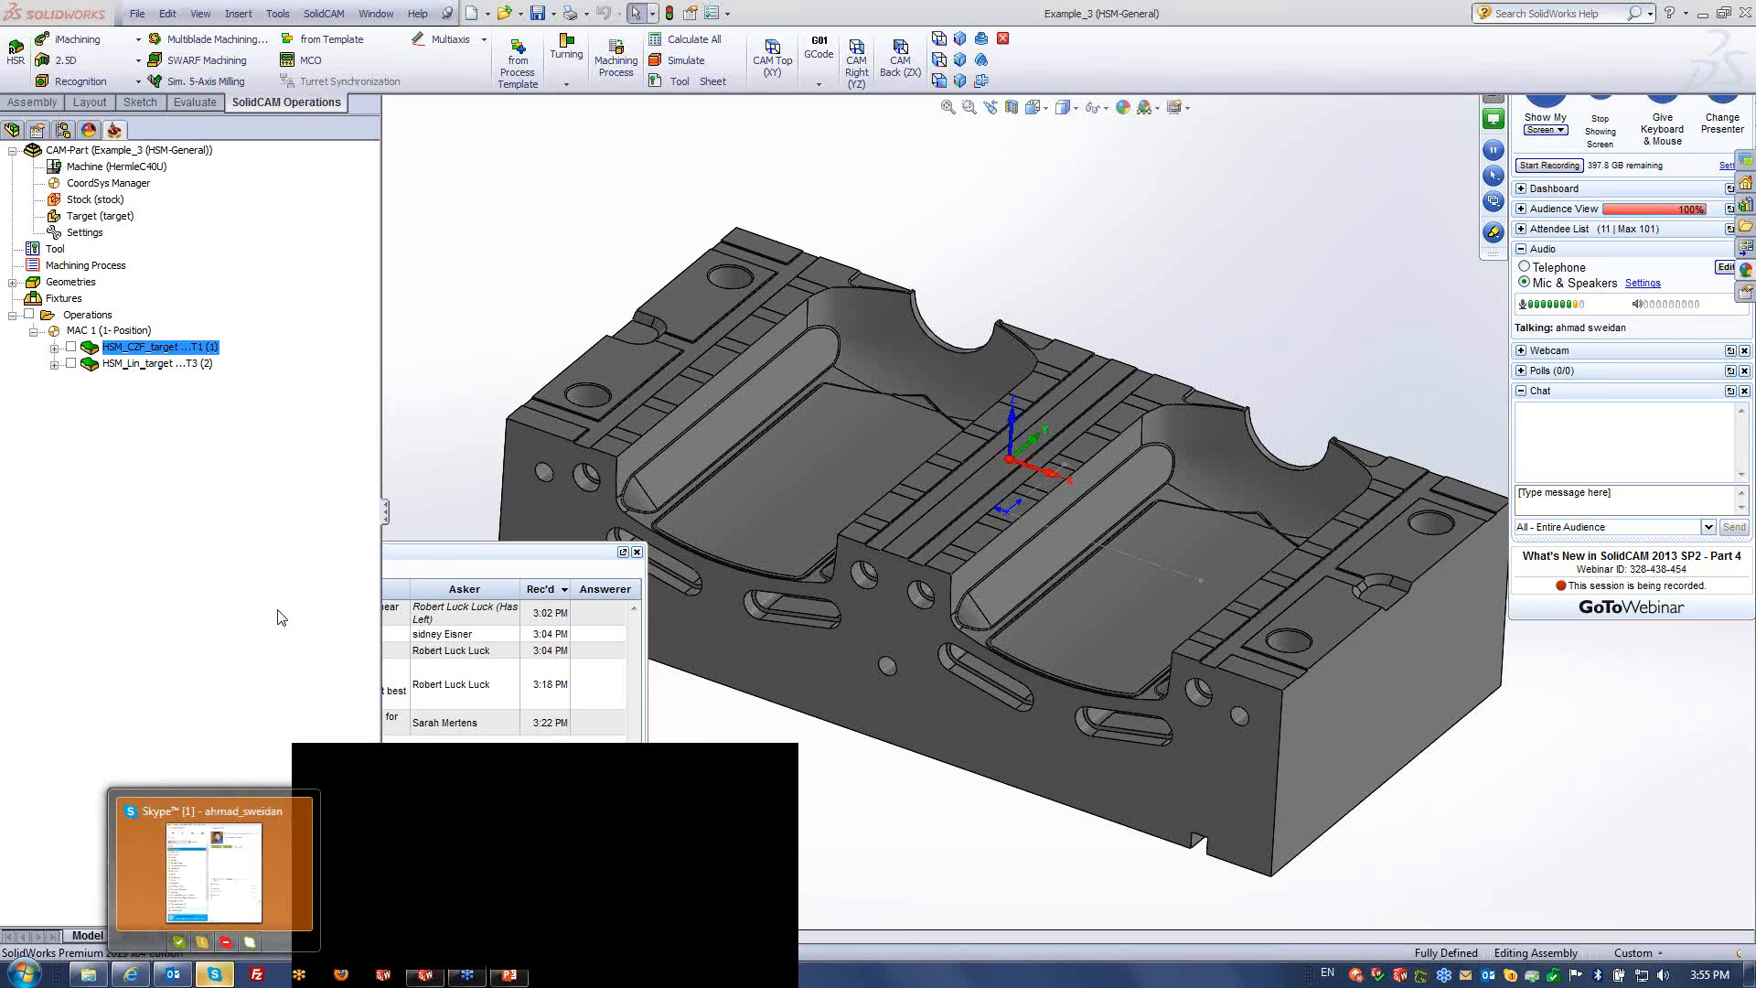